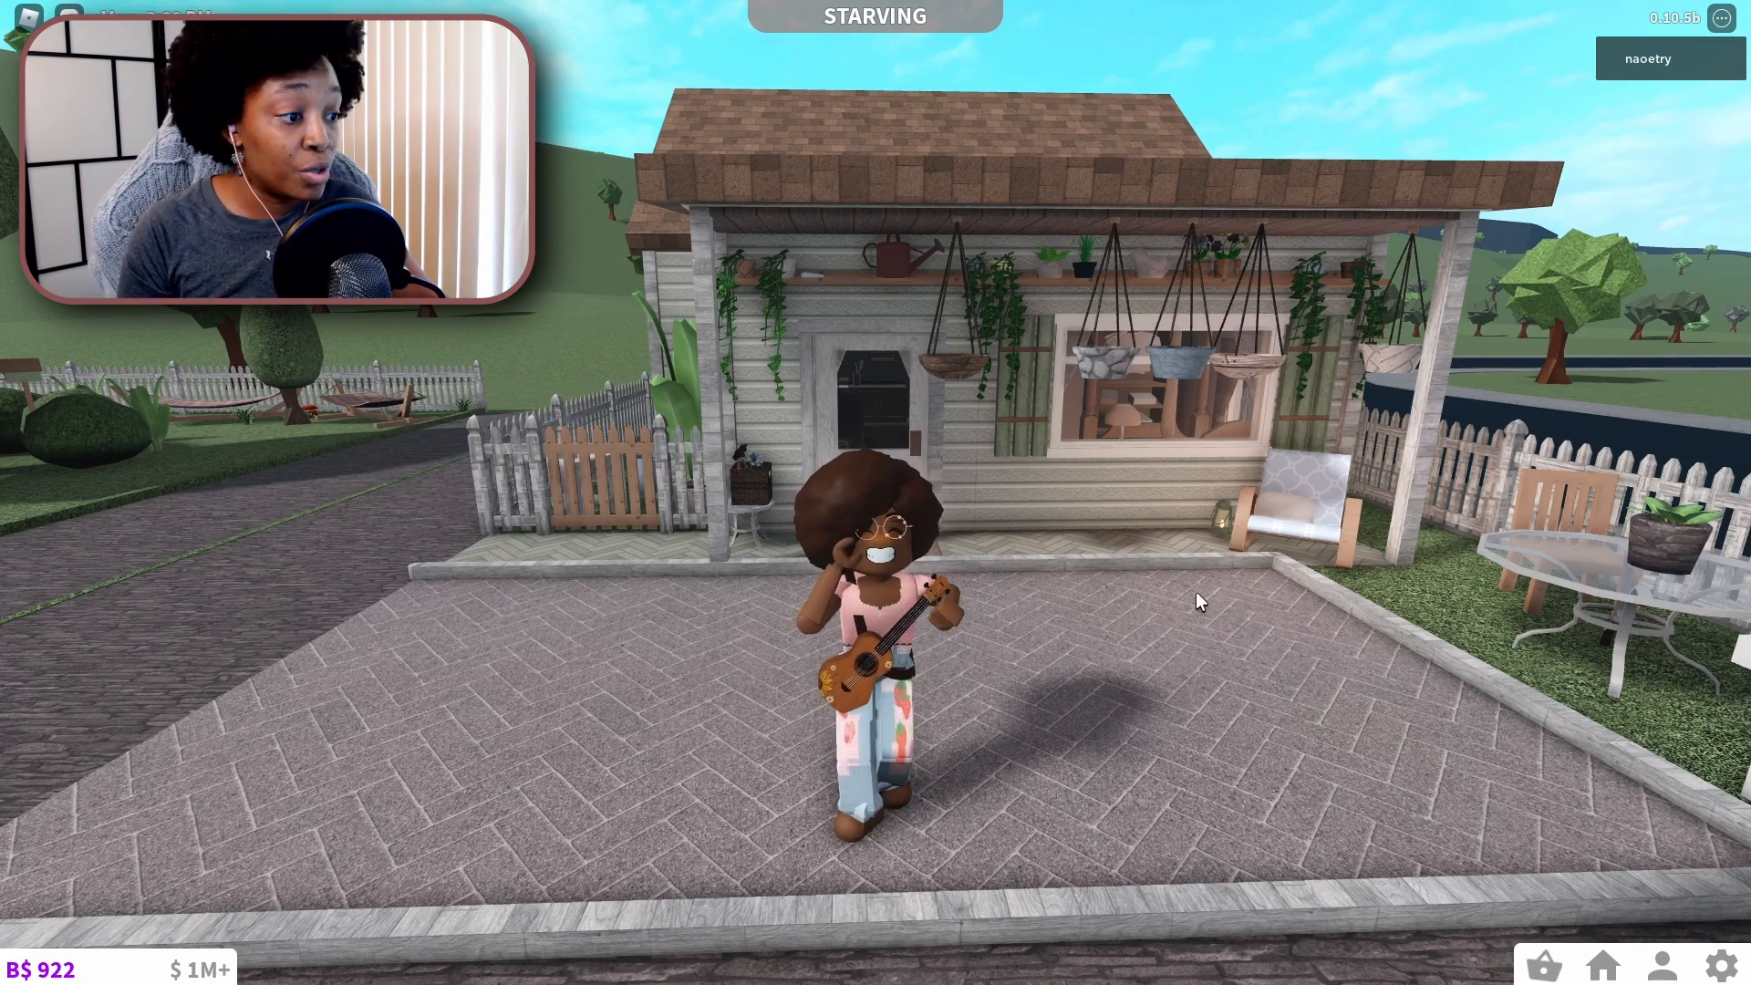
Walk the avatar away from the cottage and frame the whole house front with the free camera
right_click(1146, 605)
key(a)
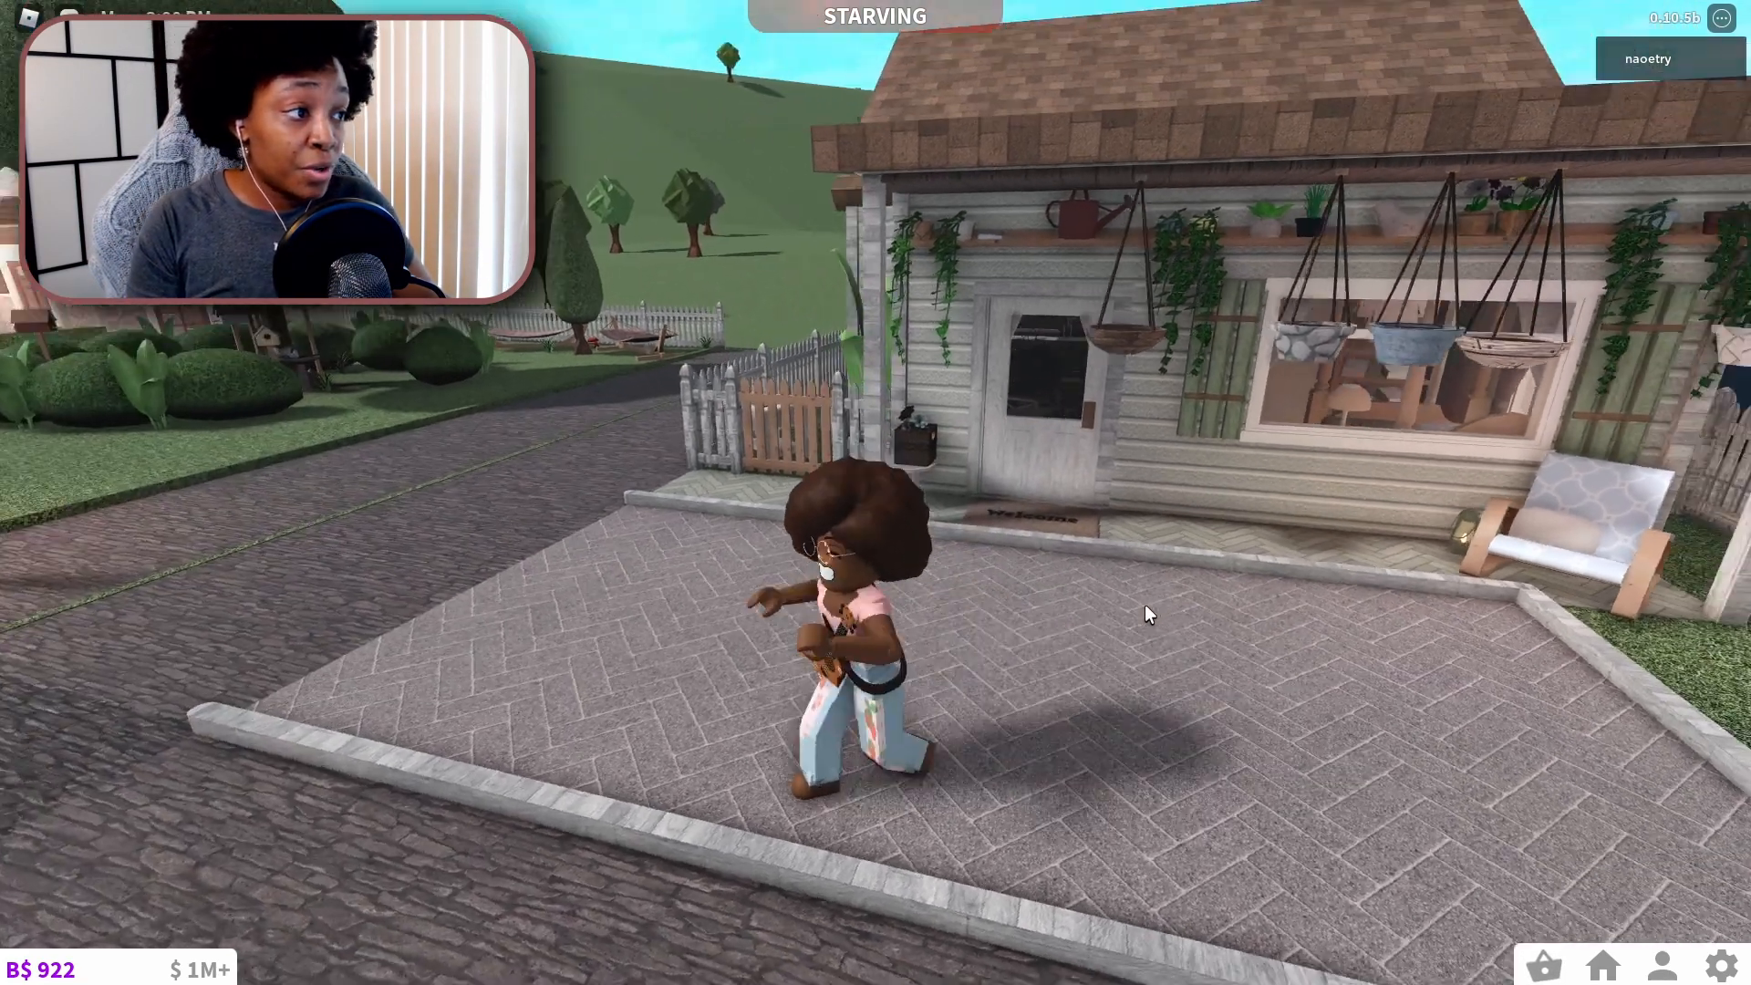
key(s)
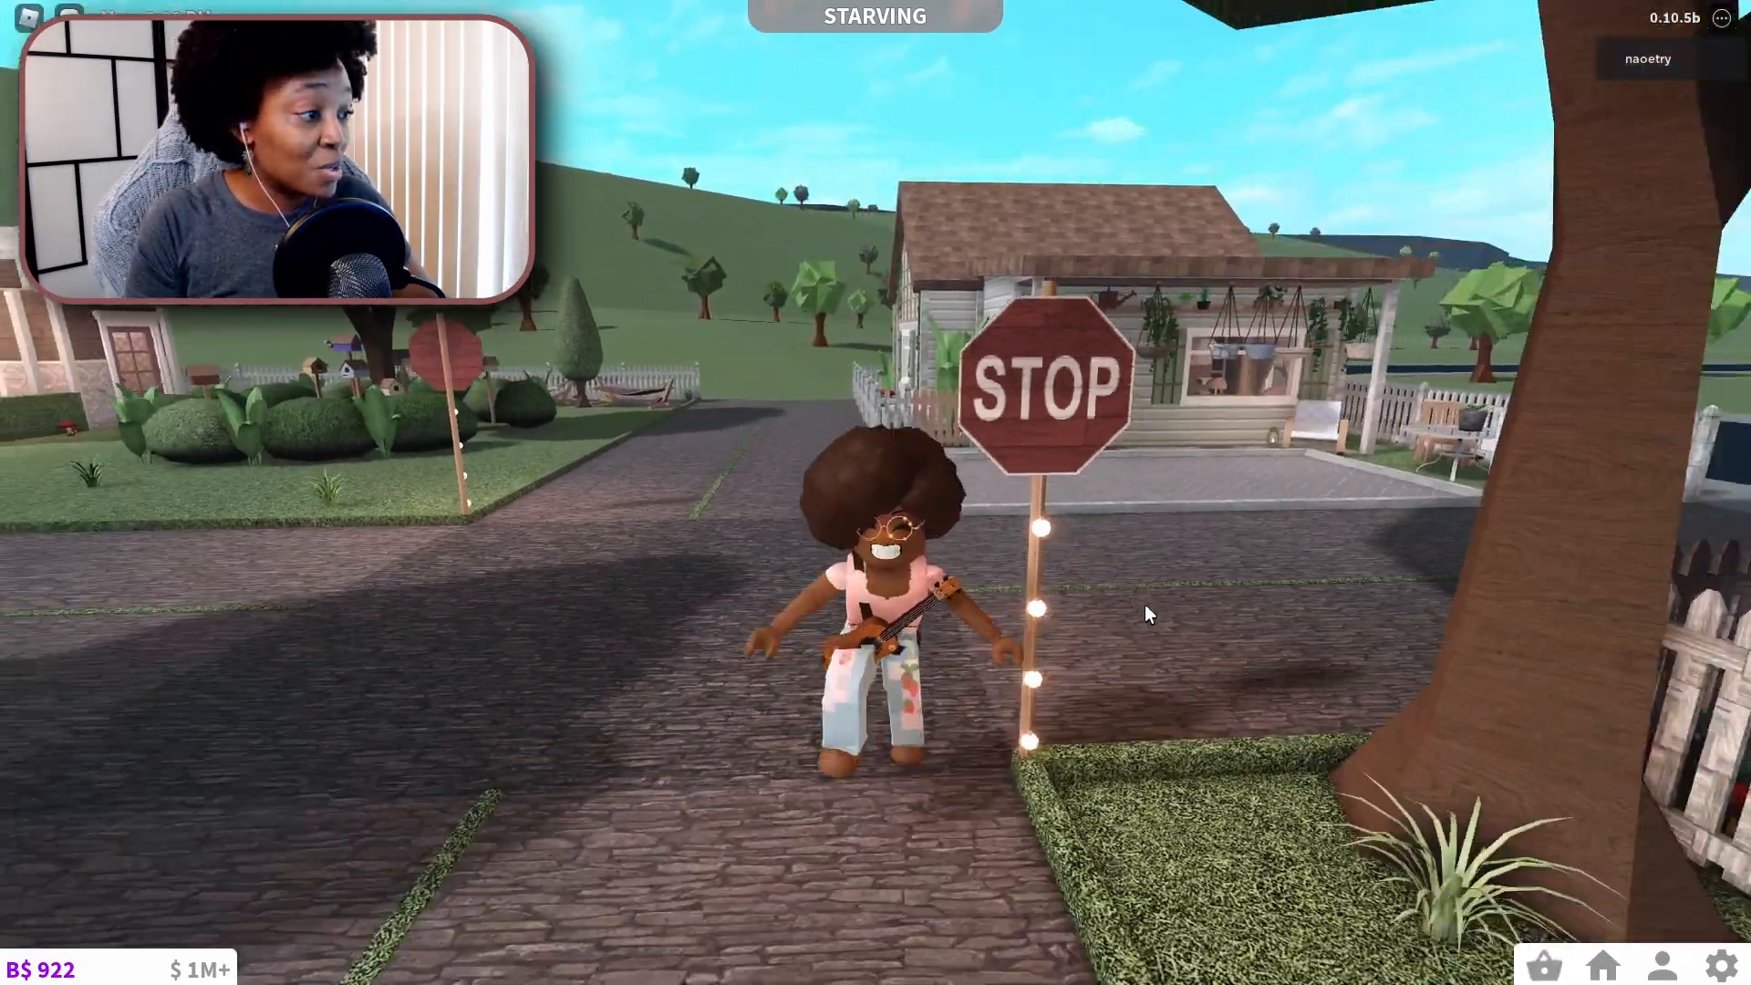
key(shift+p)
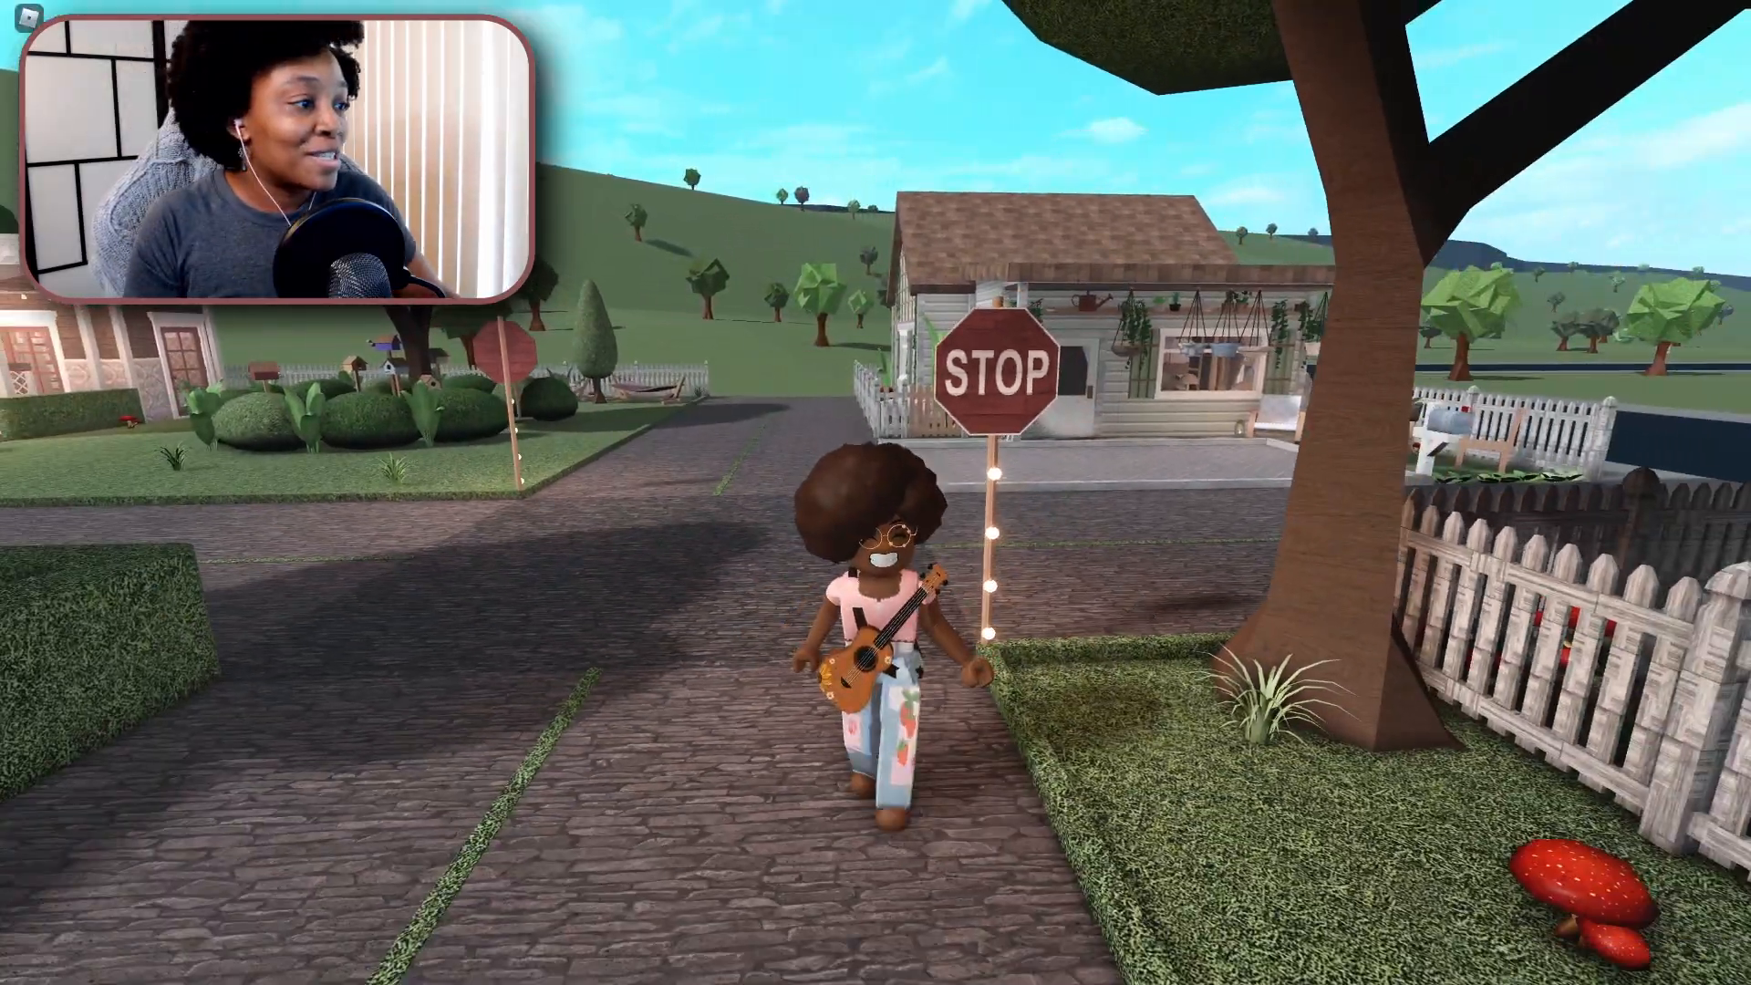
key(w)
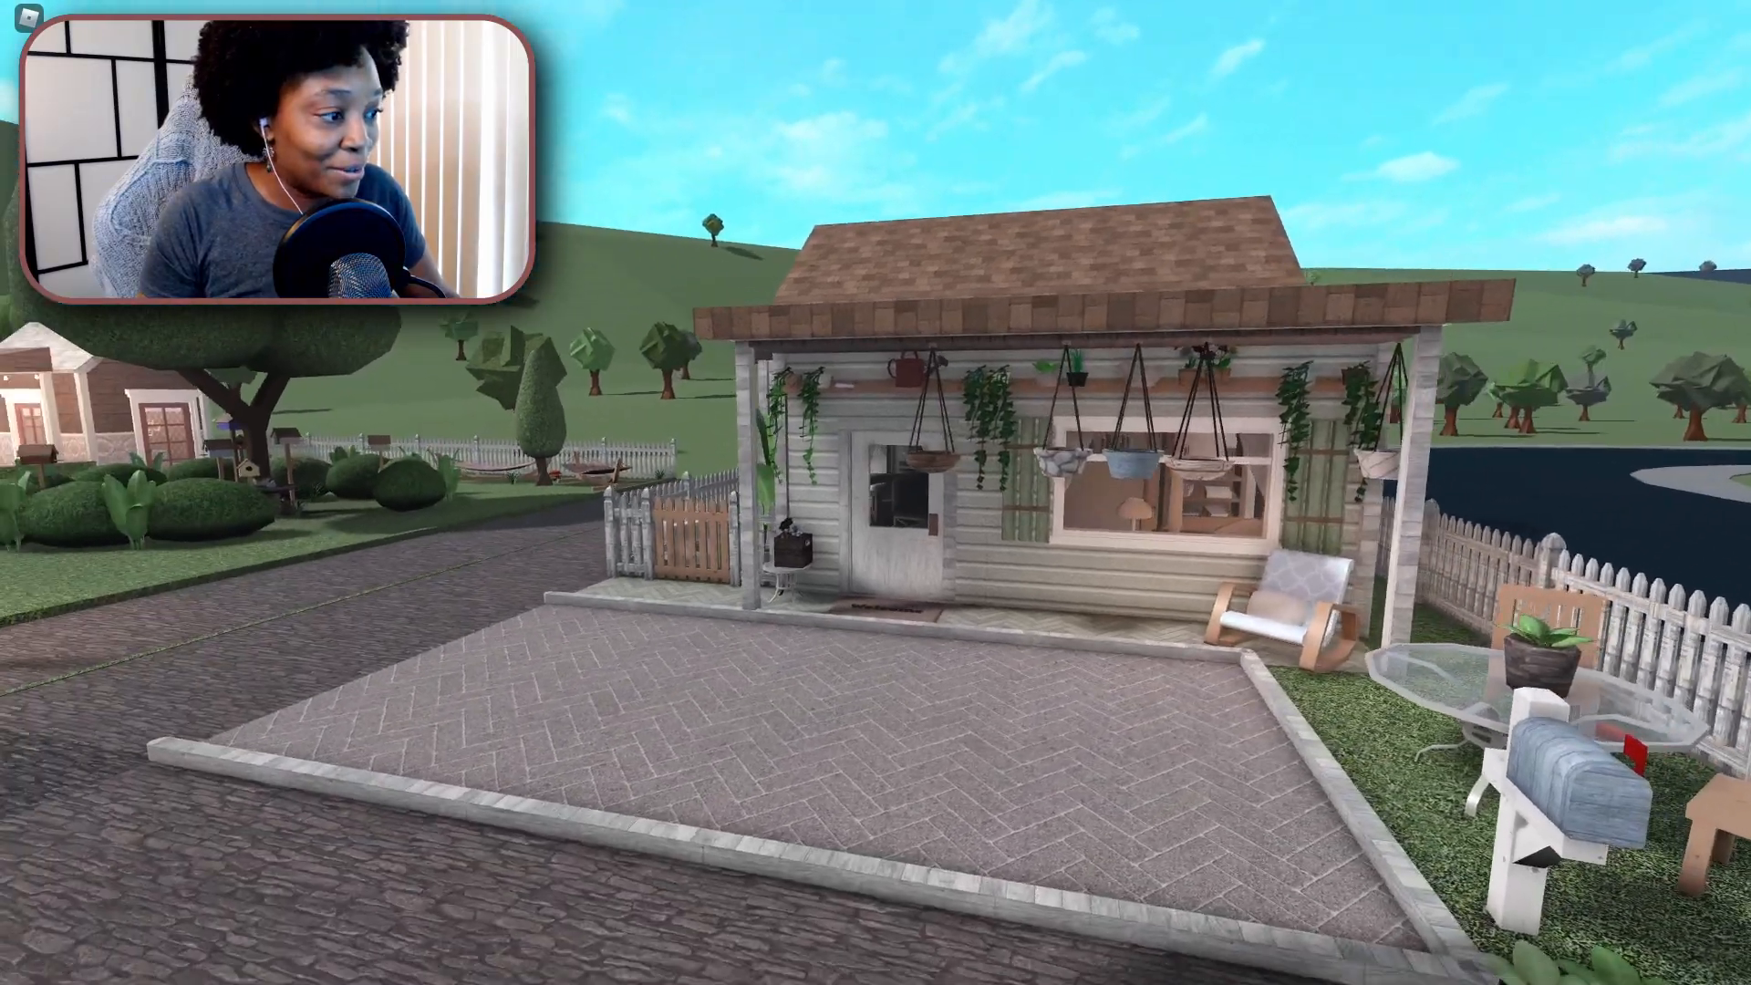
key(shift+p)
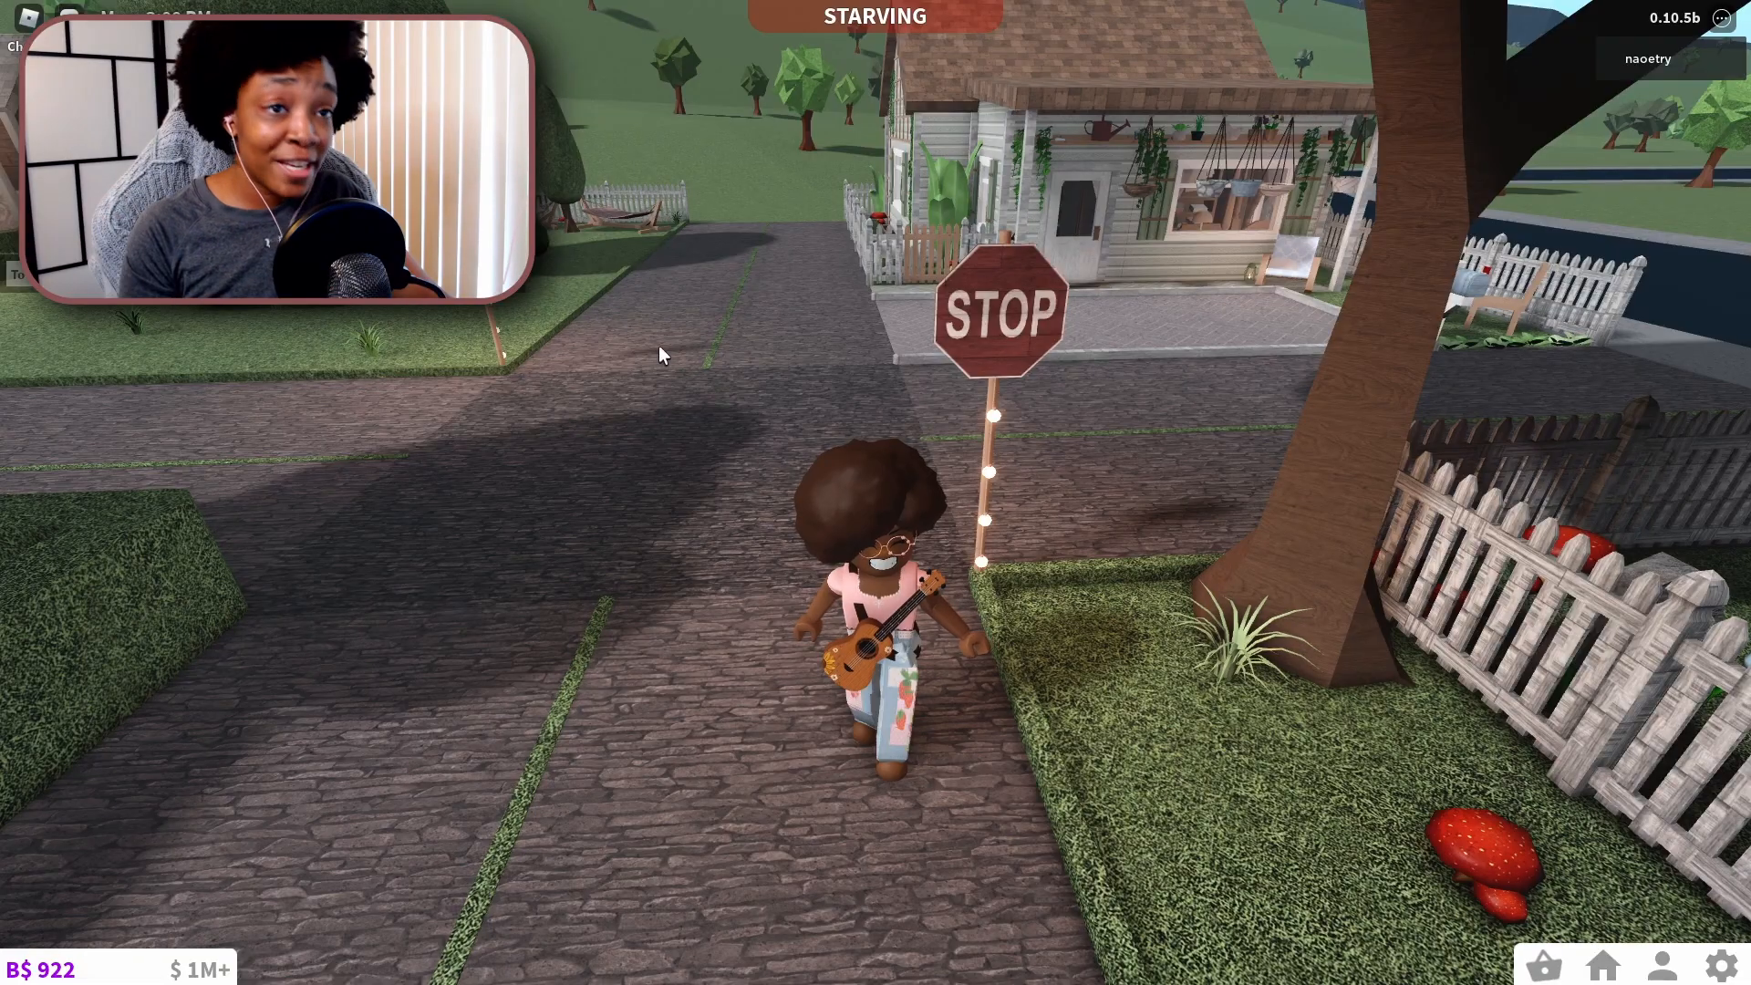
Leave the Roblox game and launch Adobe Photoshop Express
click(30, 18)
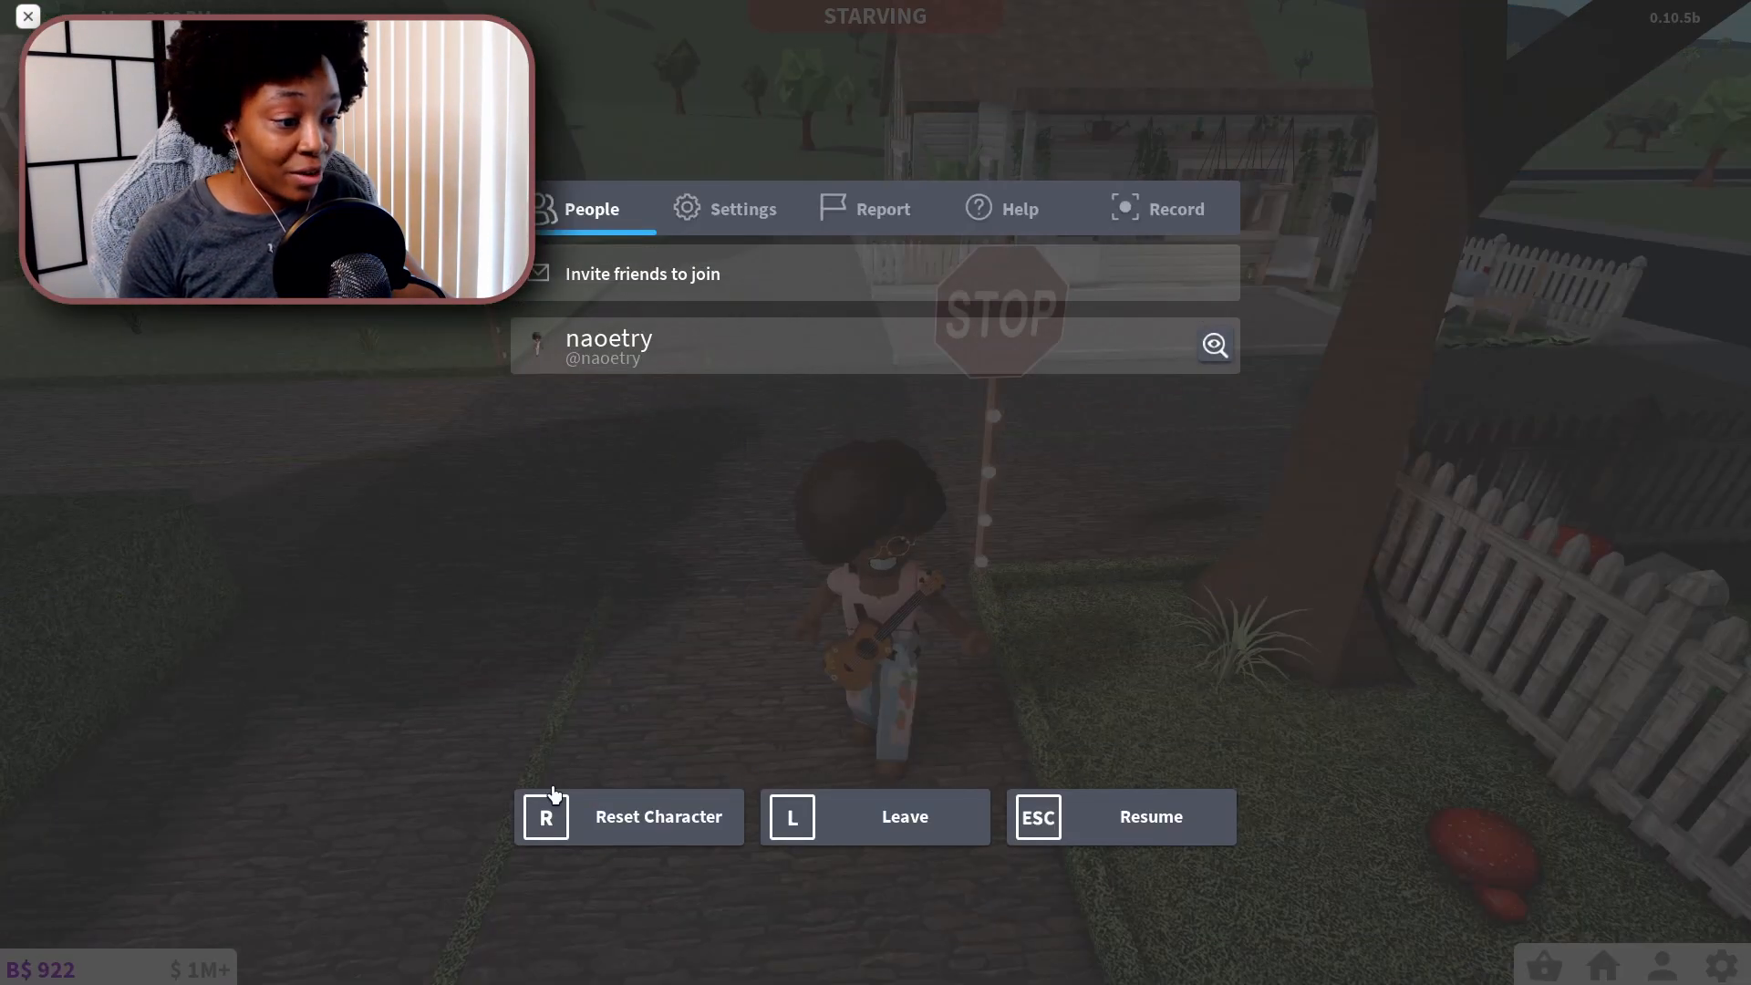
click(900, 819)
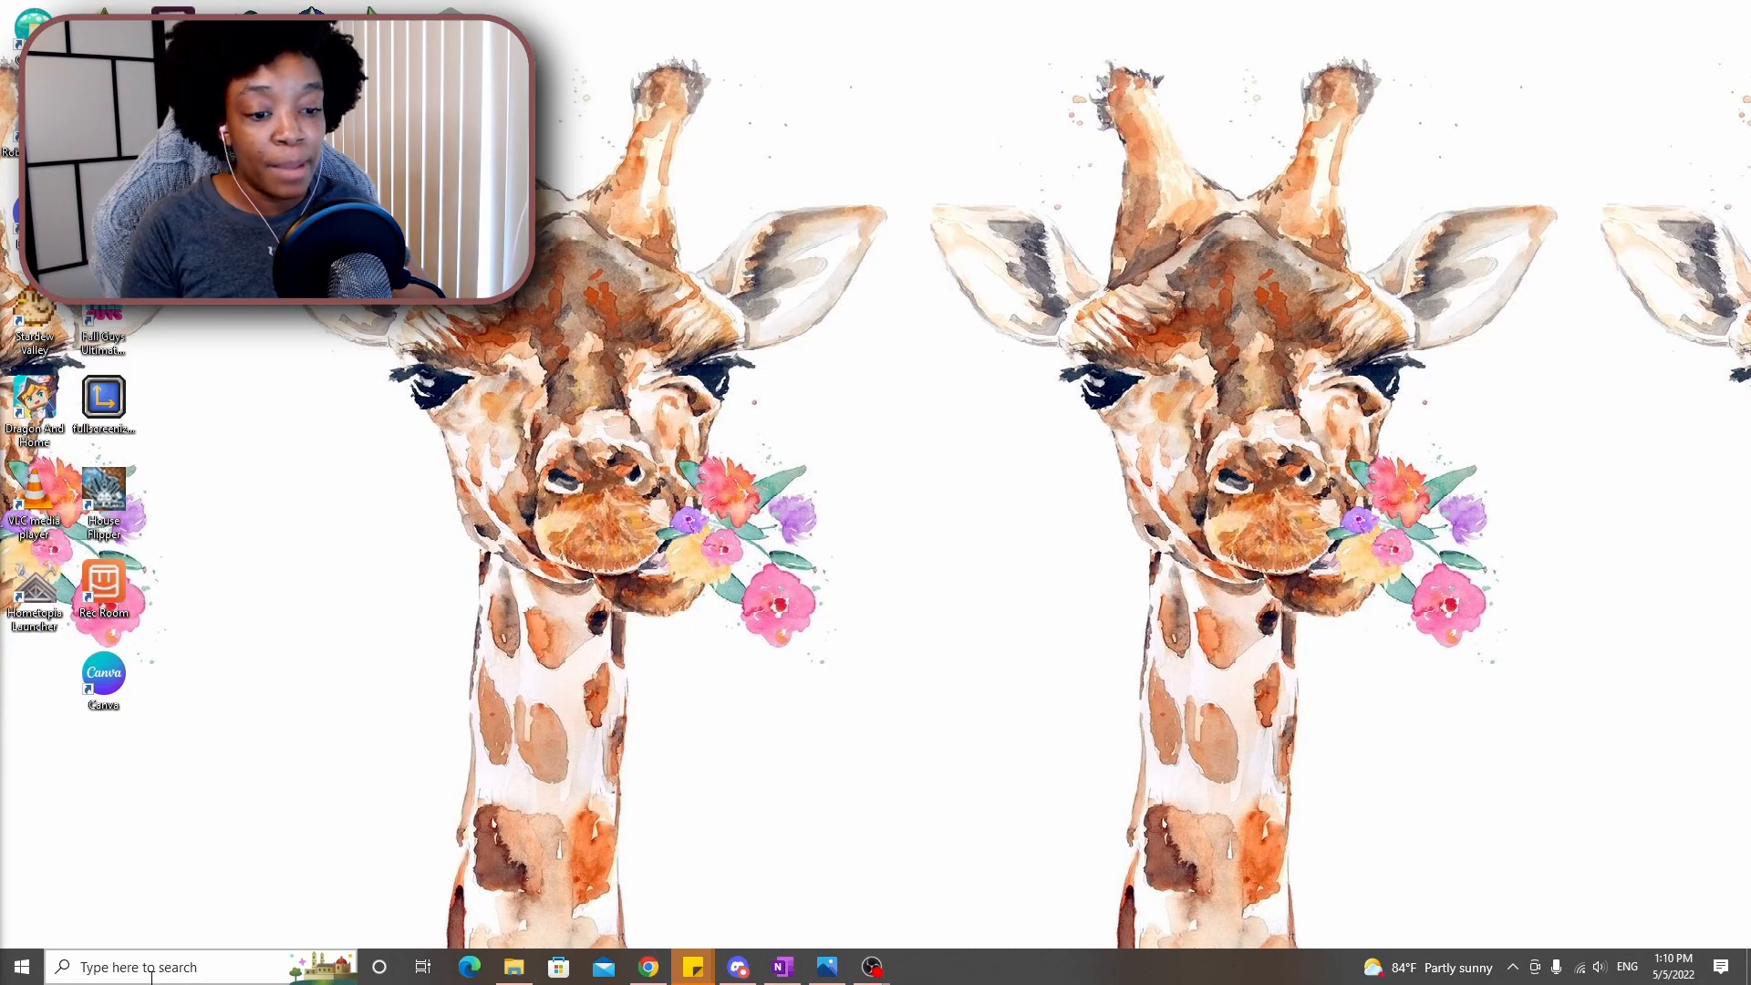
click(152, 973)
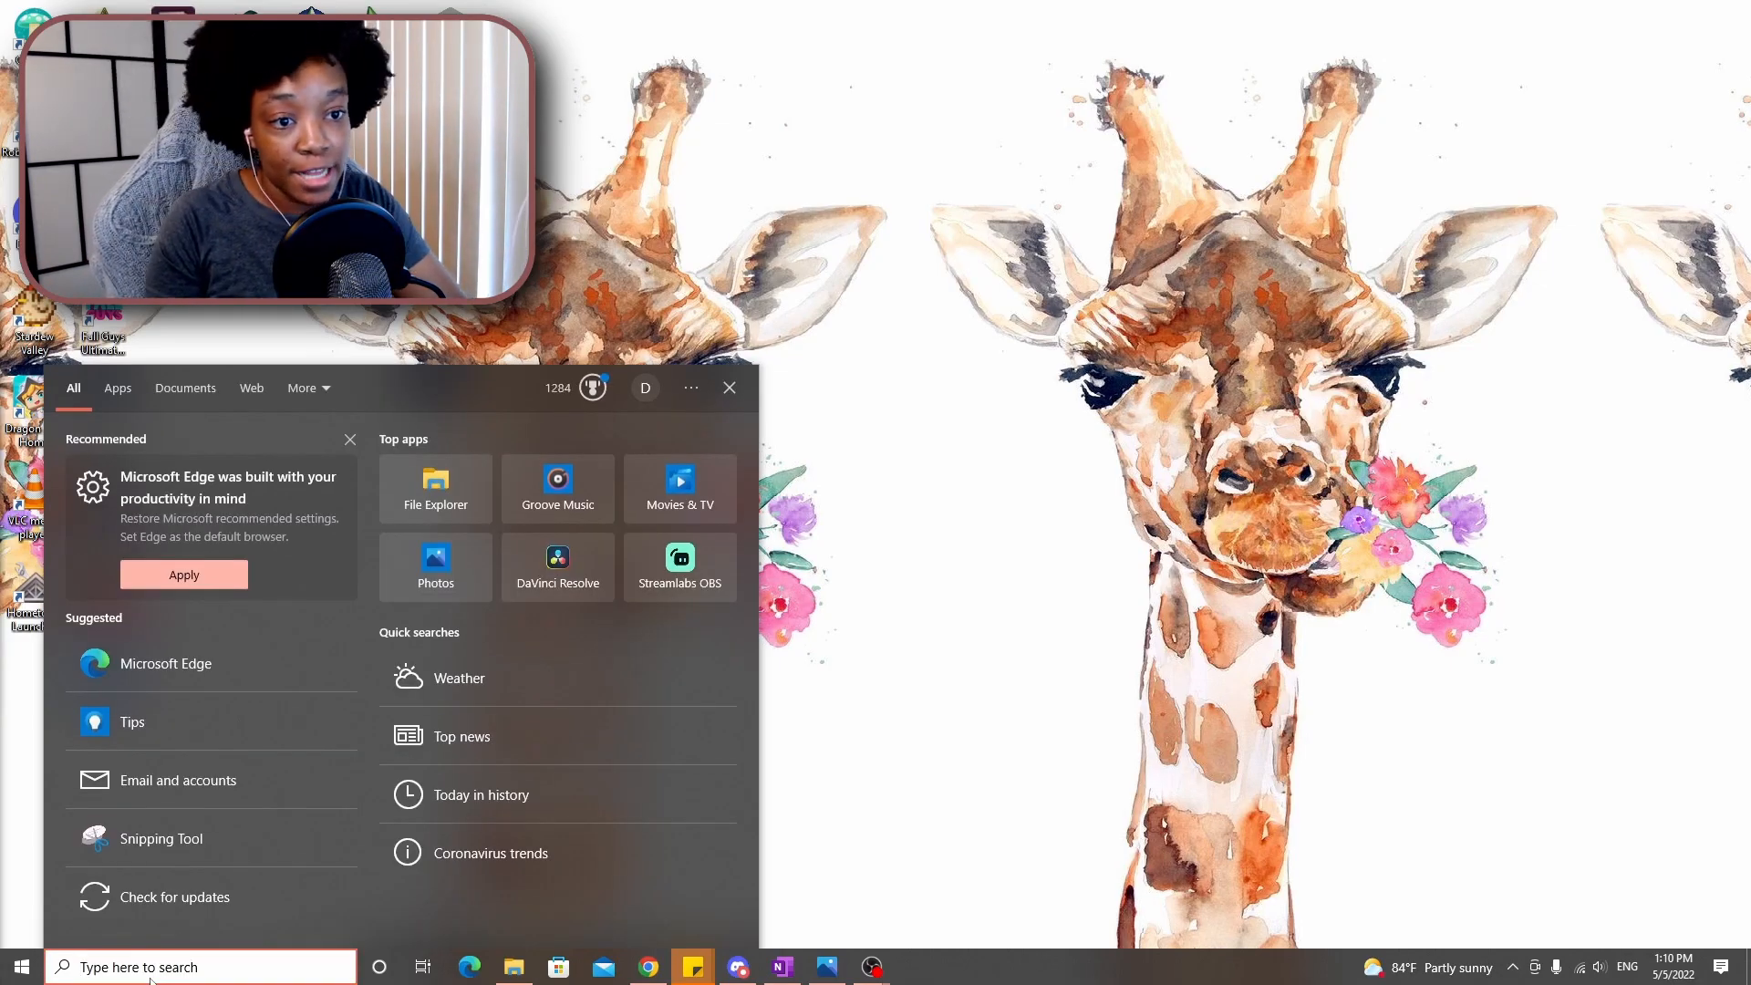
text(ado)
click(195, 460)
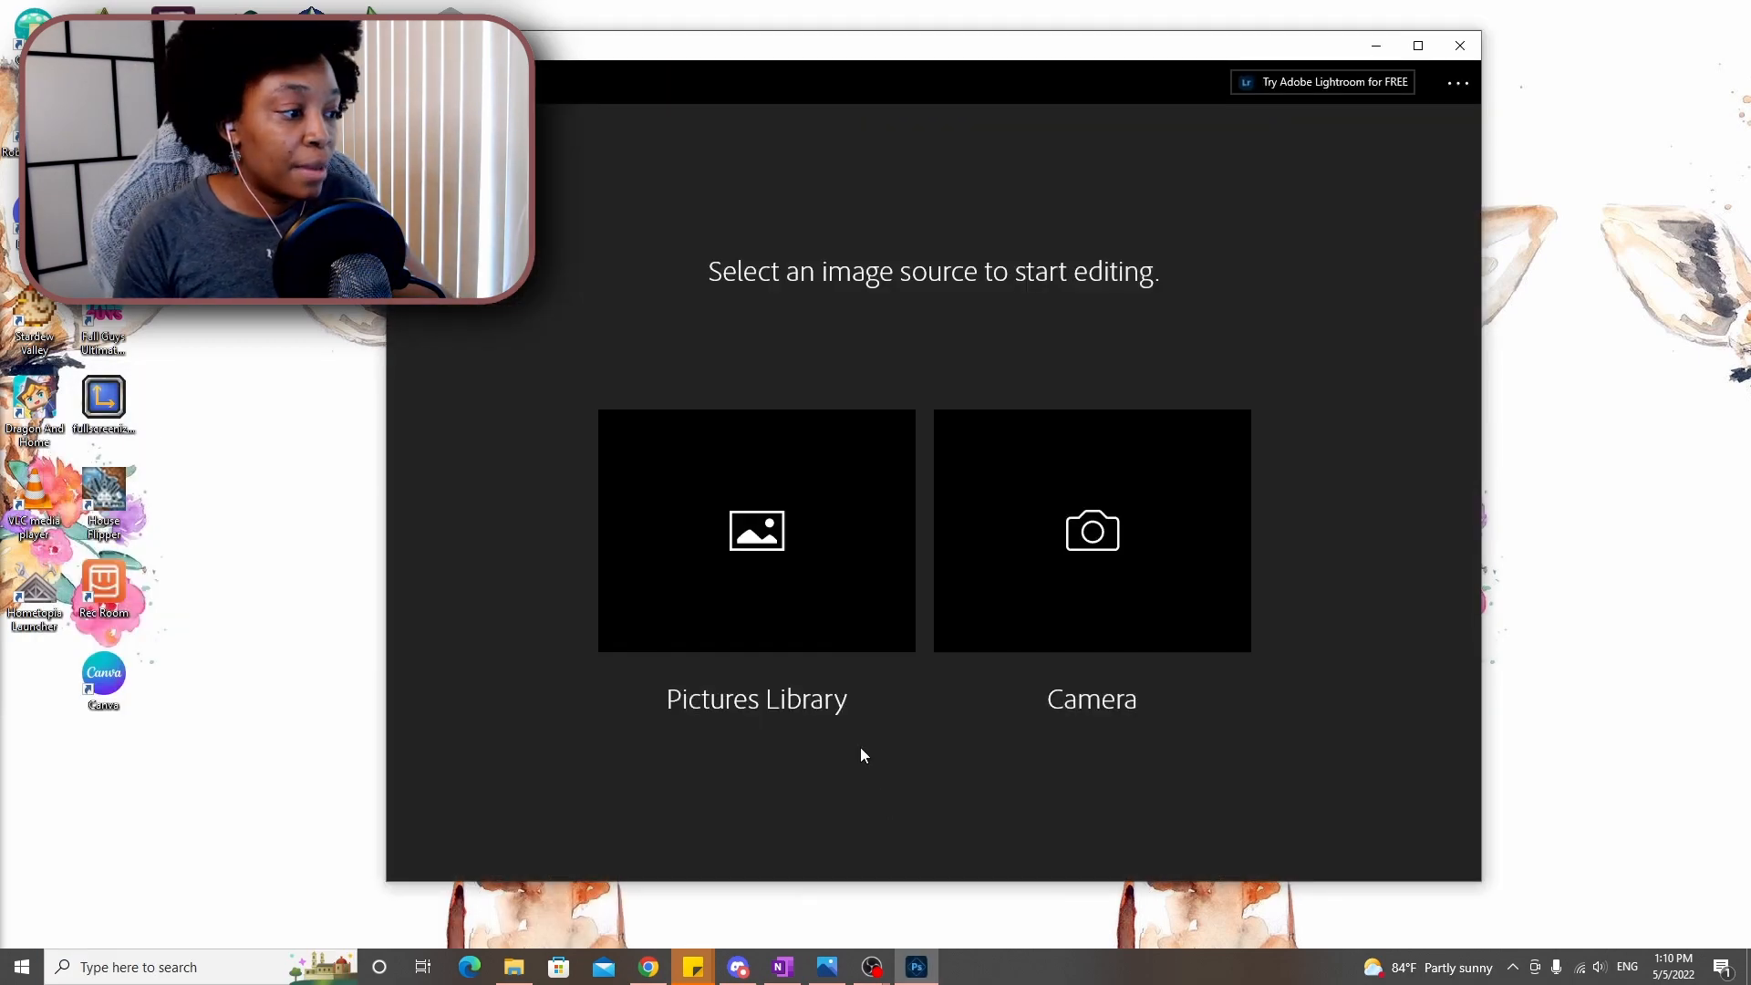
Open RobloxScreenShot20220505_130944700.png from the Roblox folder of the picture library for editing
click(850, 533)
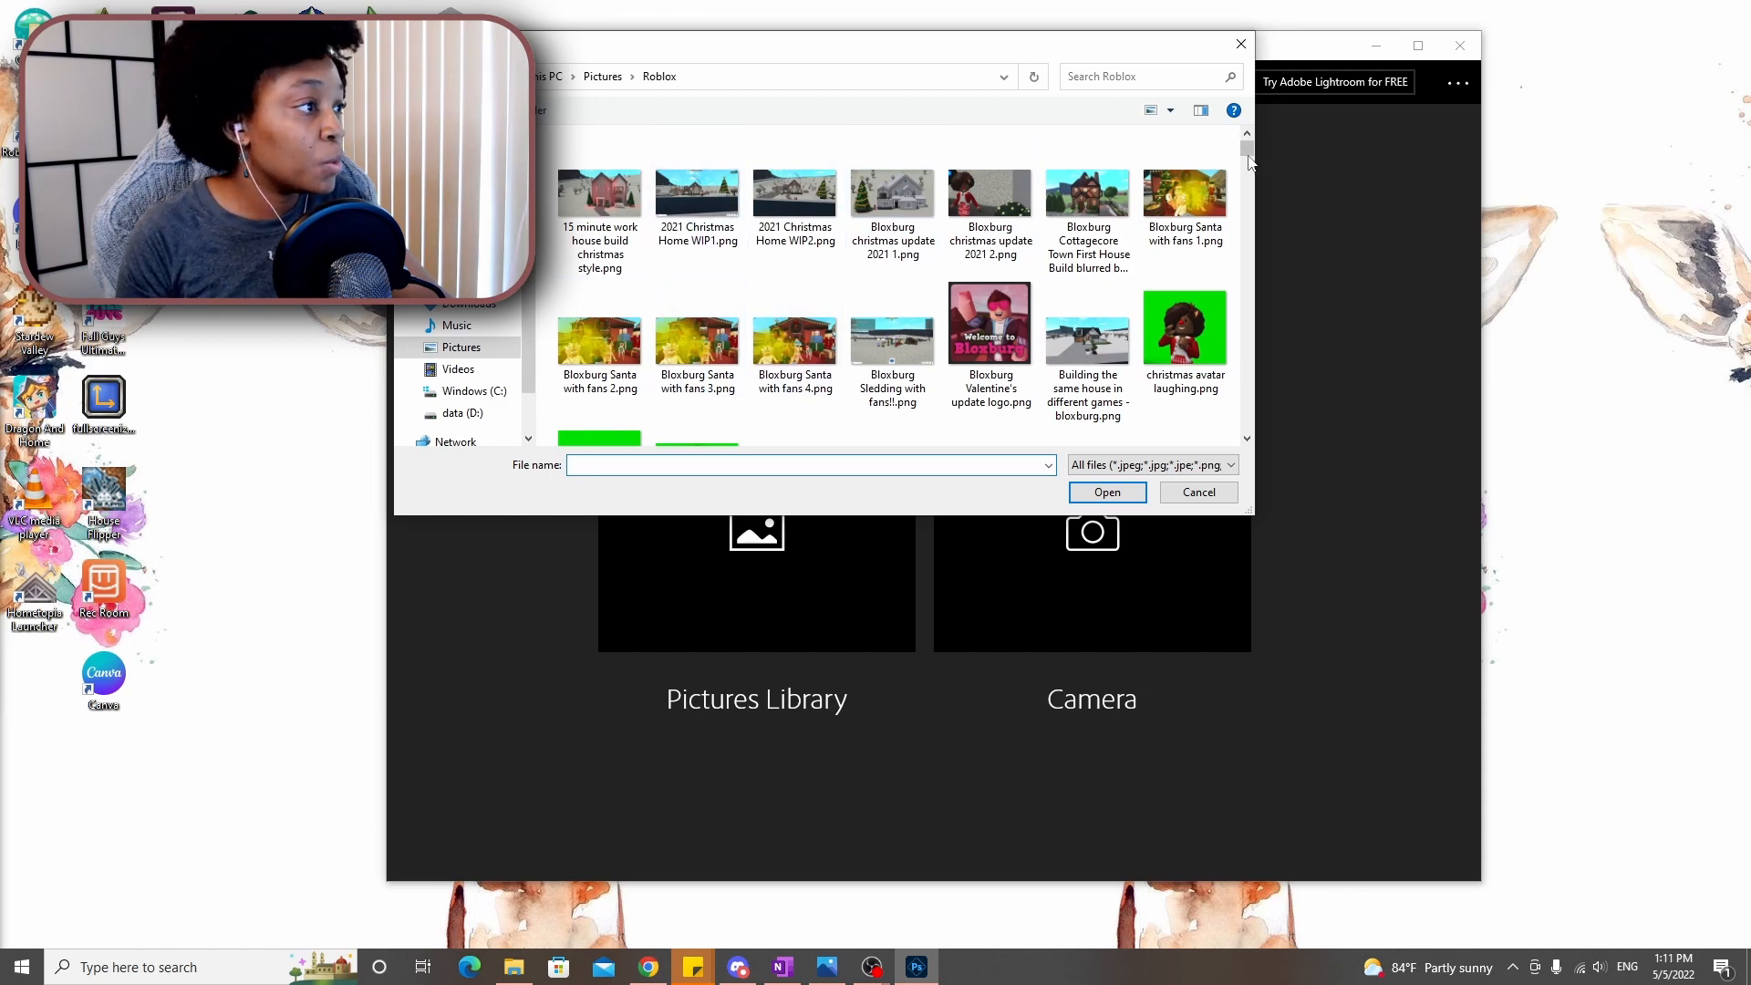
drag(1246, 160, 1247, 447)
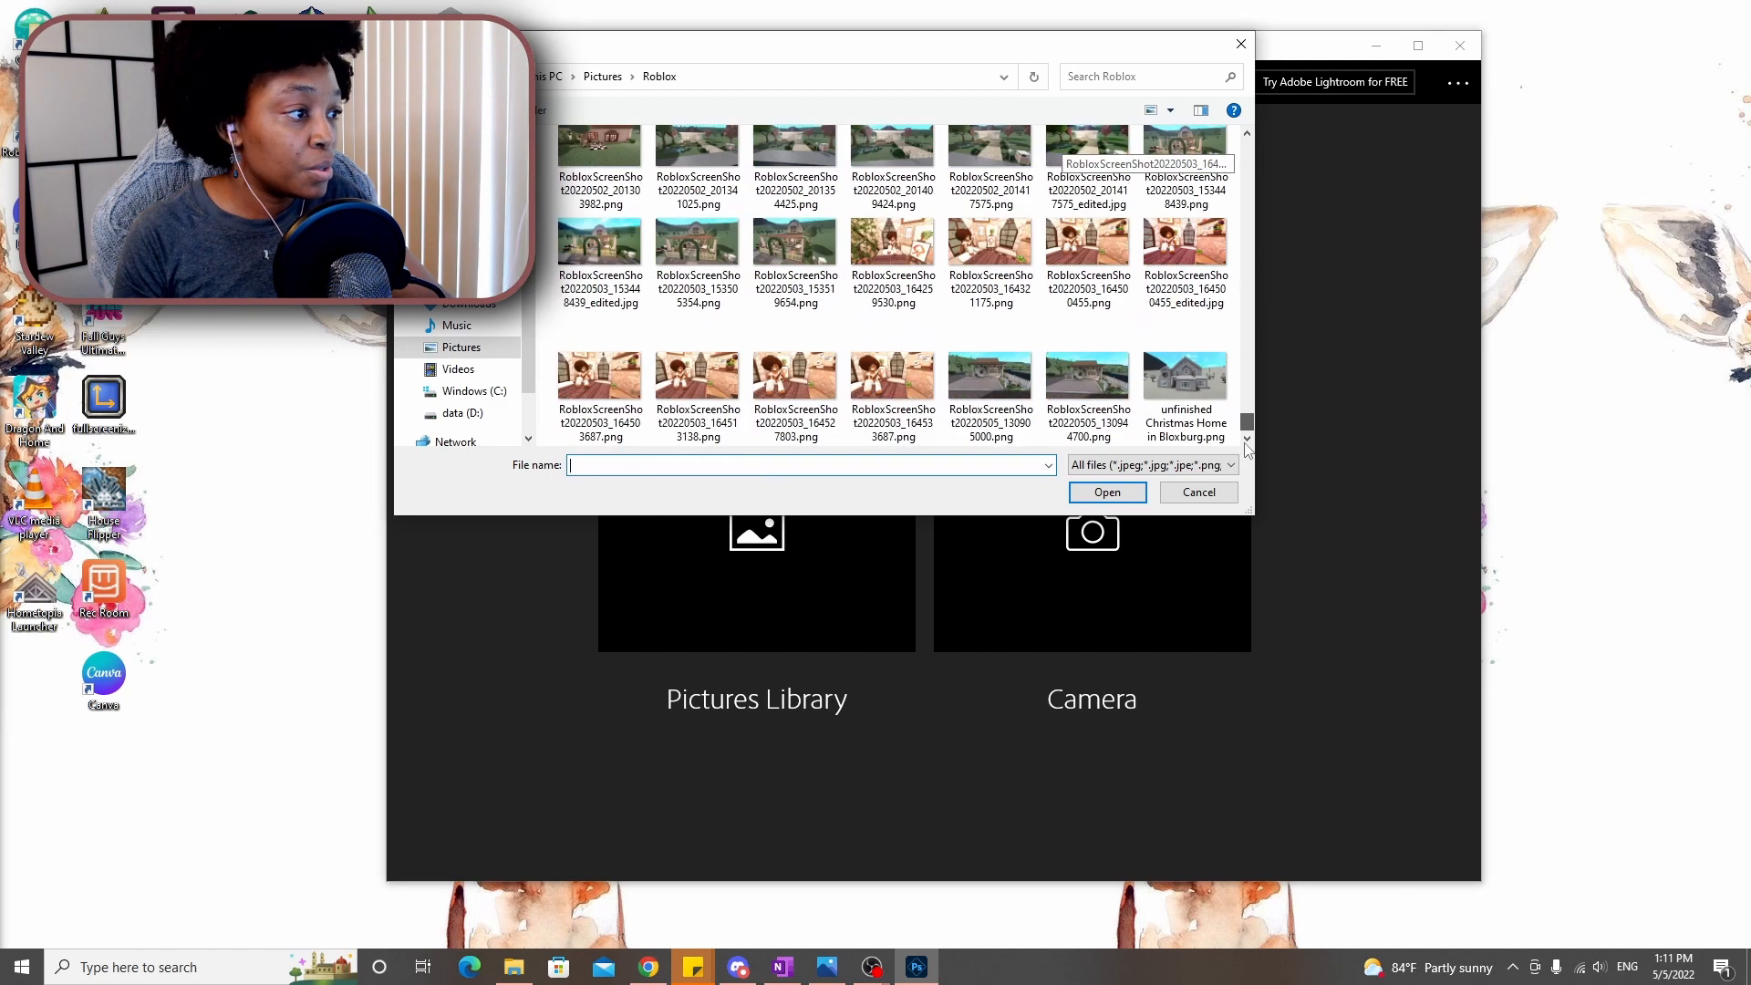
double_click(1094, 378)
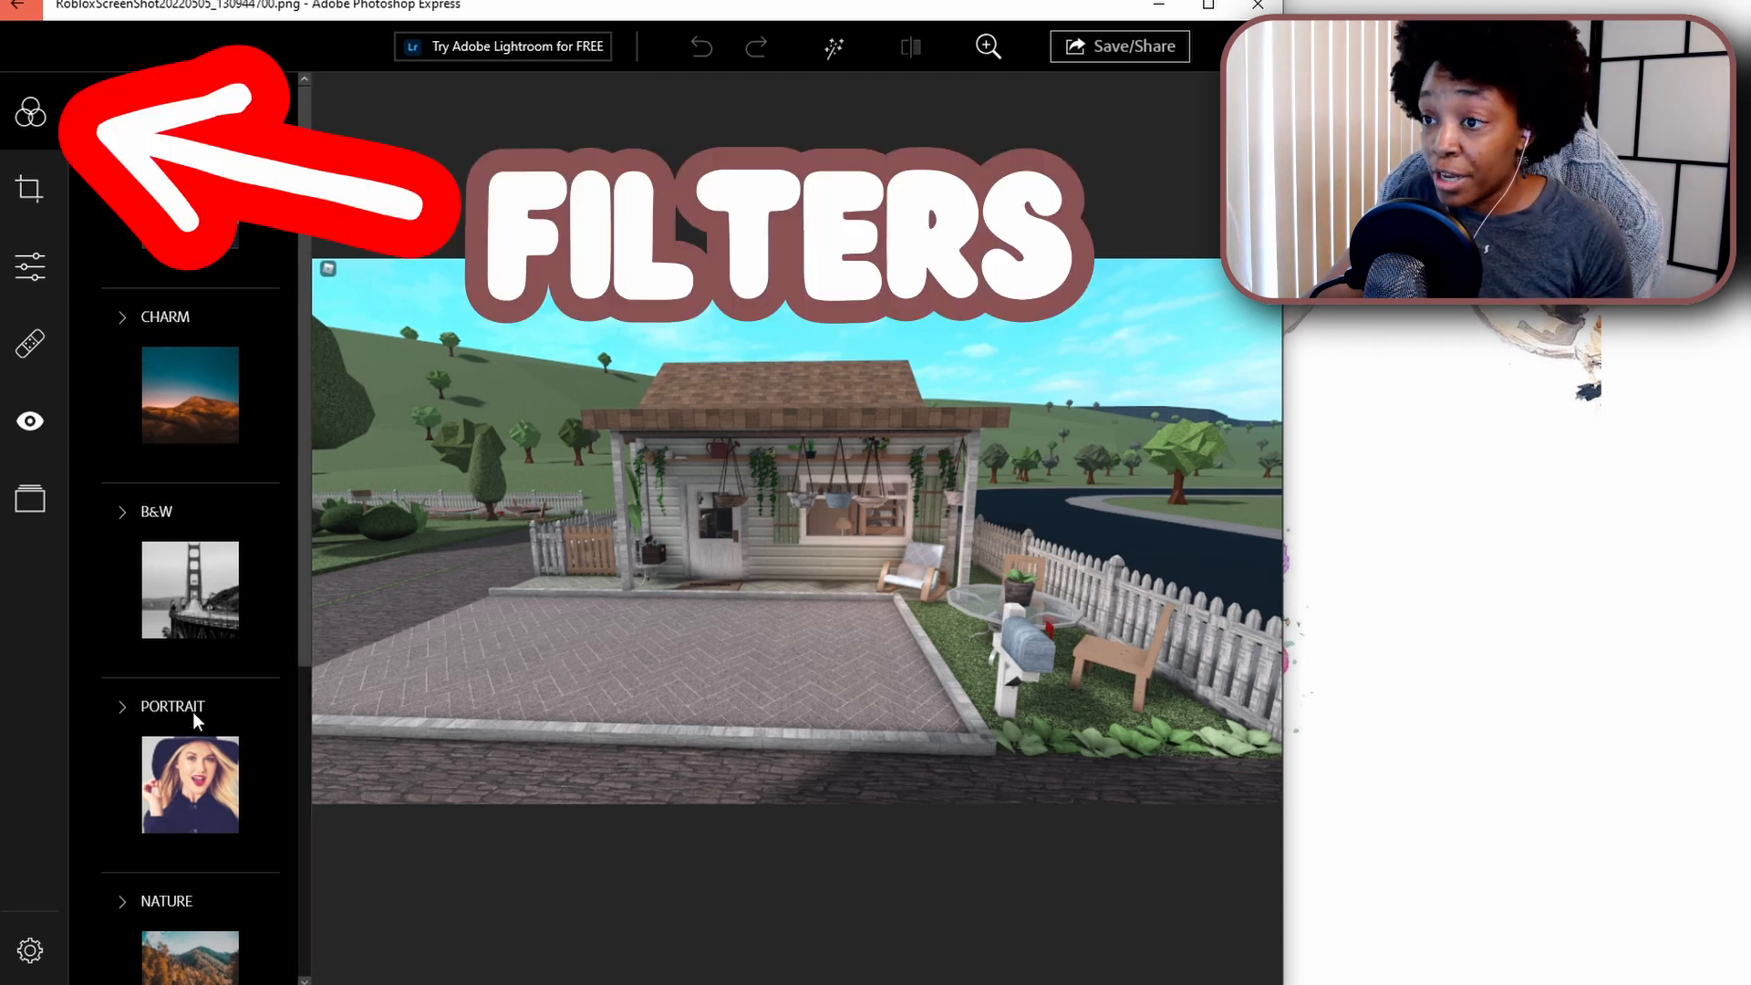
Apply the Dream filter from the Basic group to the house screenshot and raise its intensity to the maximum
click(120, 119)
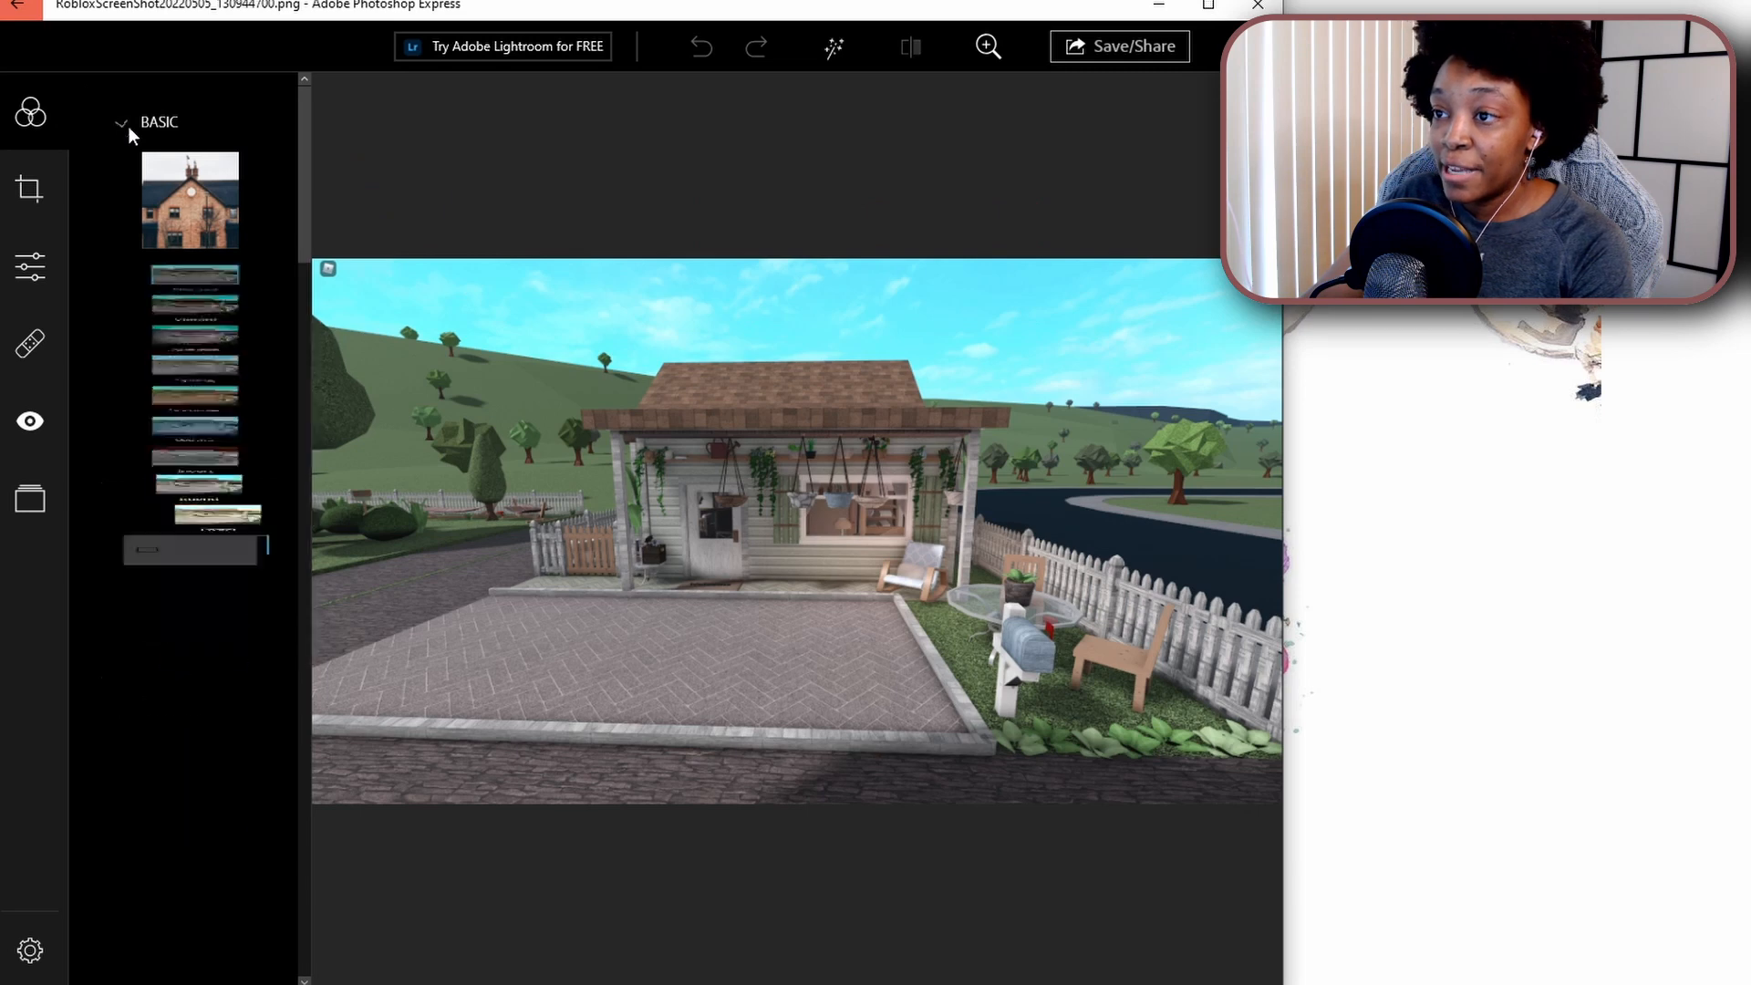
scroll(190, 581, down, 5)
scroll(189, 582, down, 5)
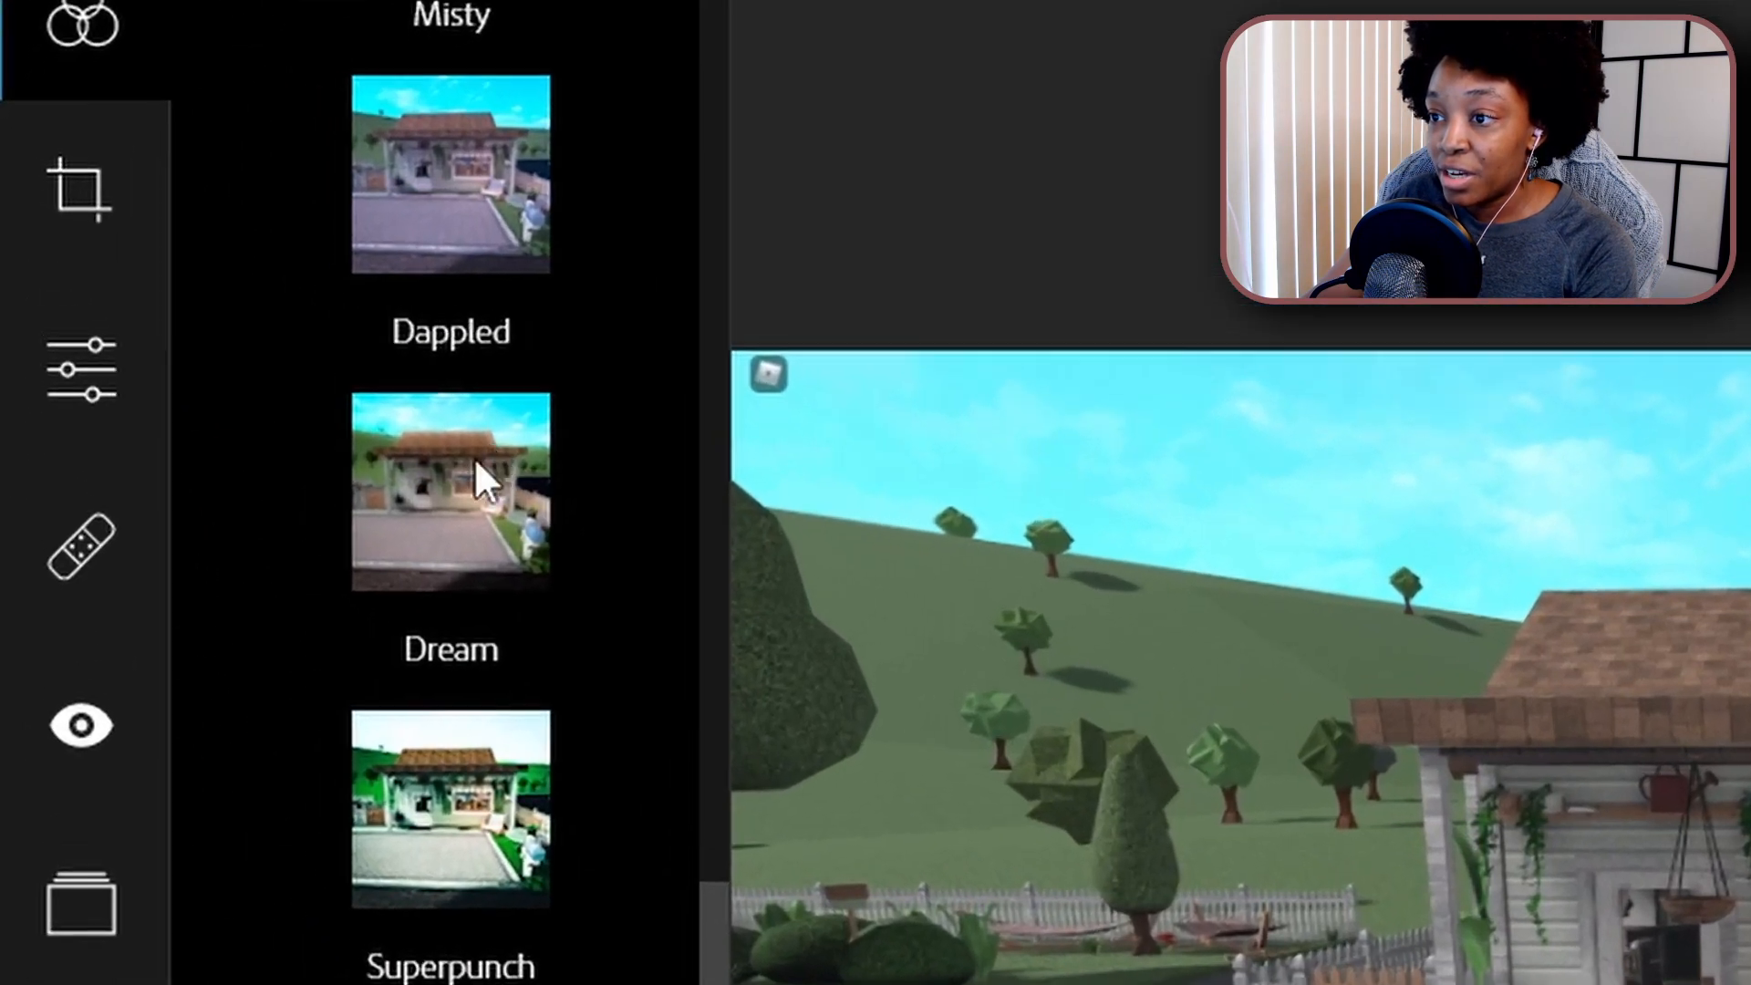
click(476, 492)
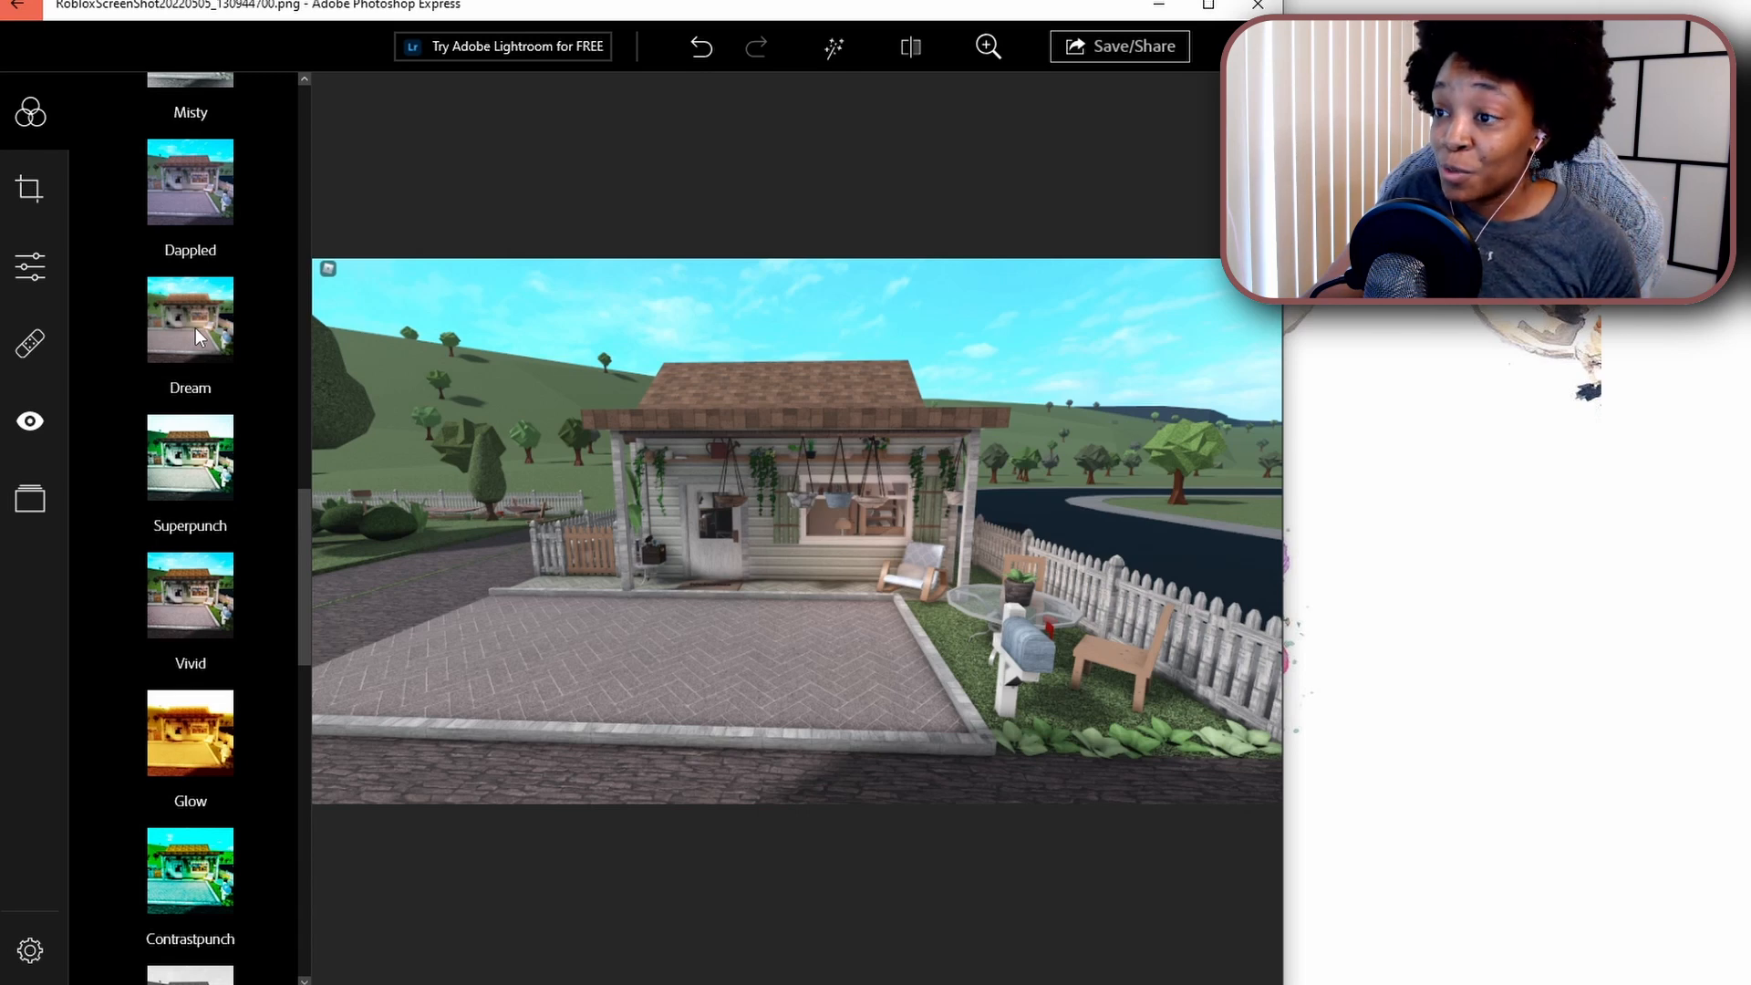
click(195, 326)
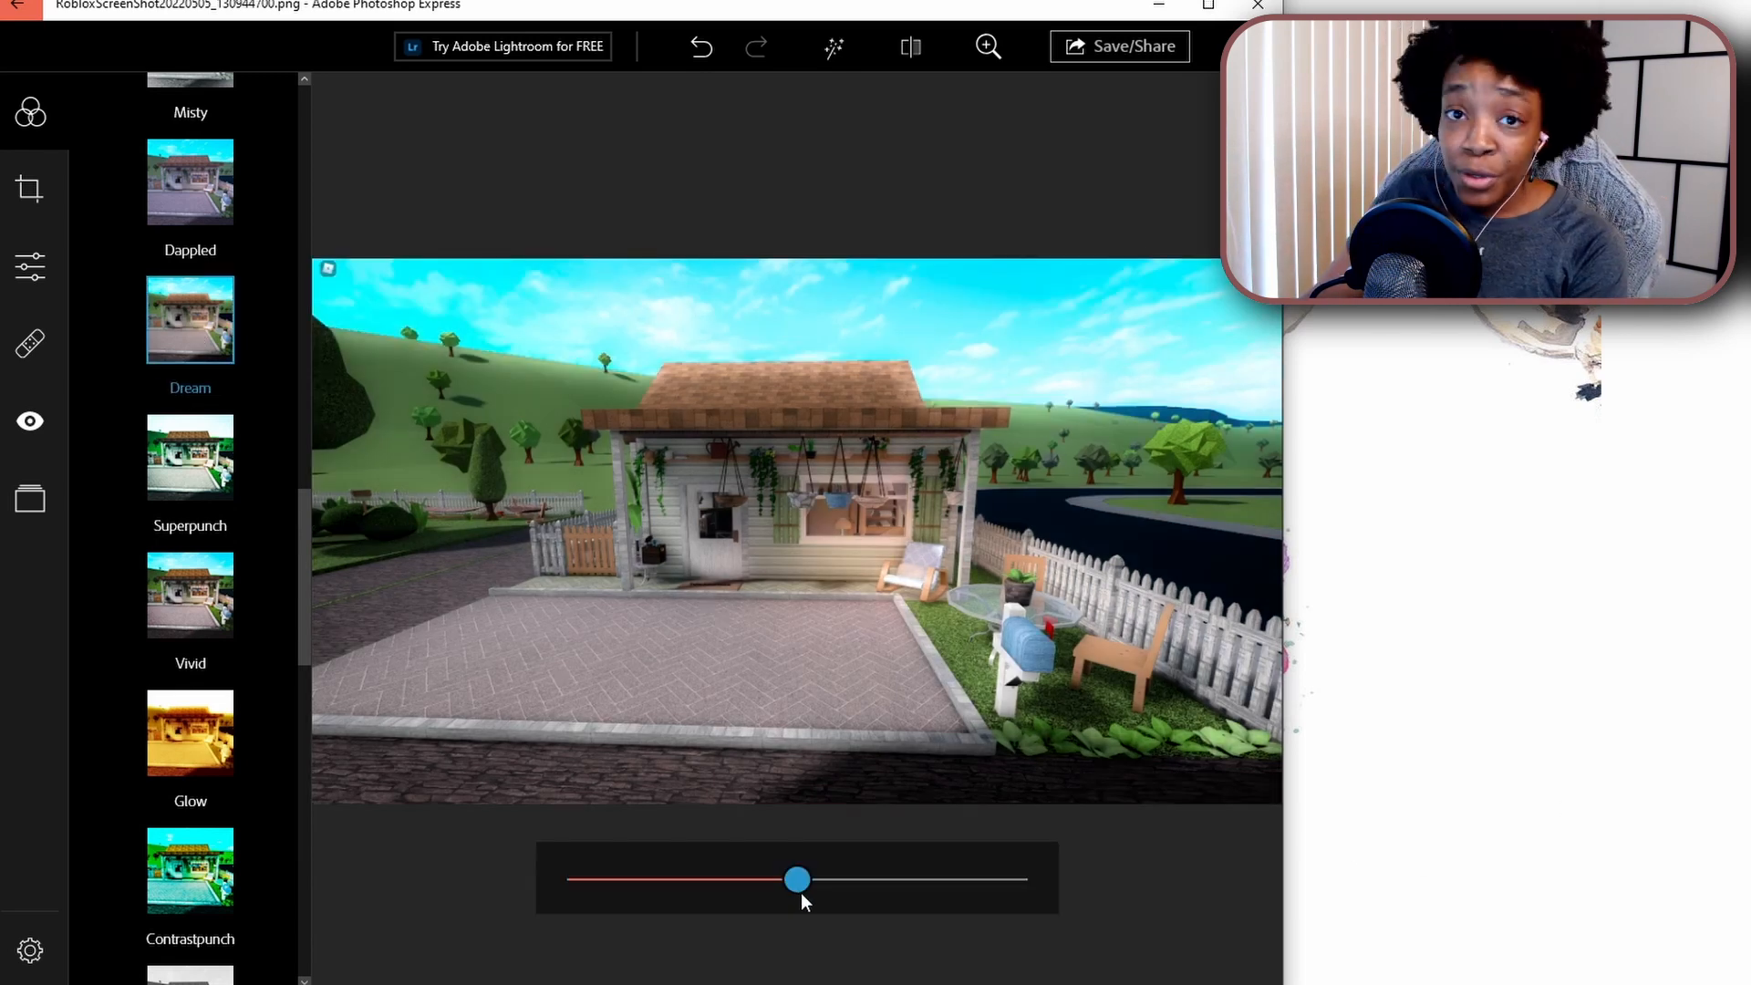
mouse_move(801, 894)
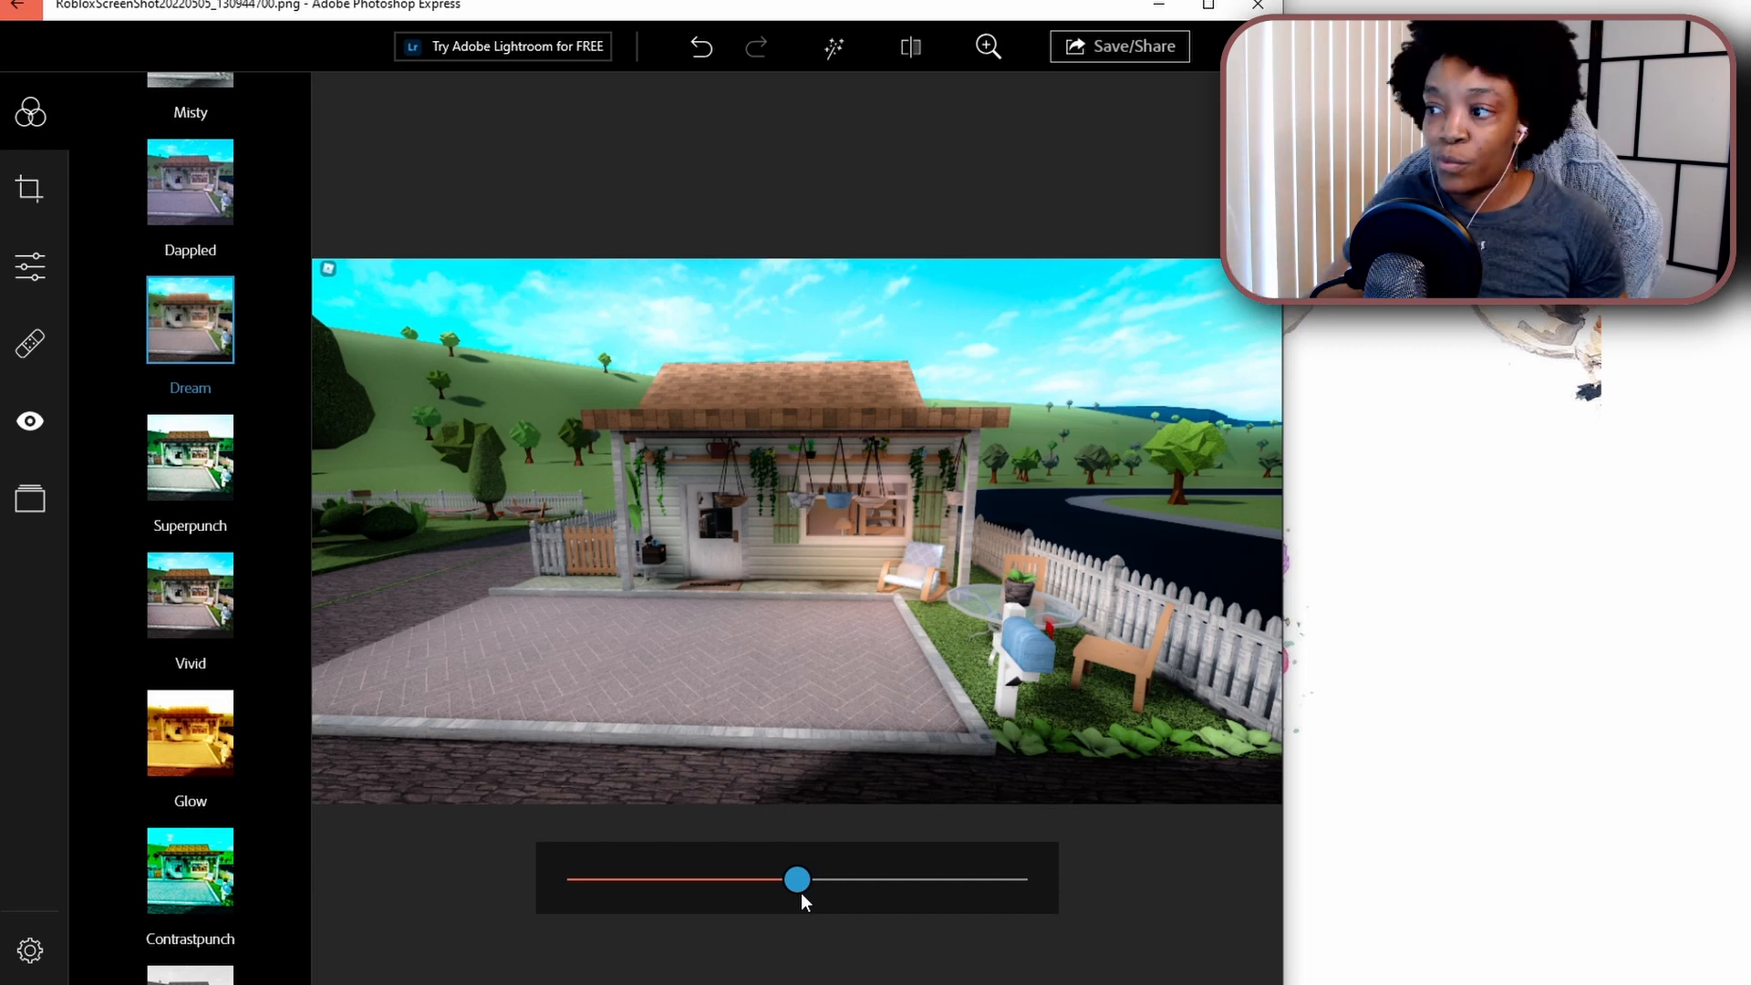
drag(797, 884, 1012, 879)
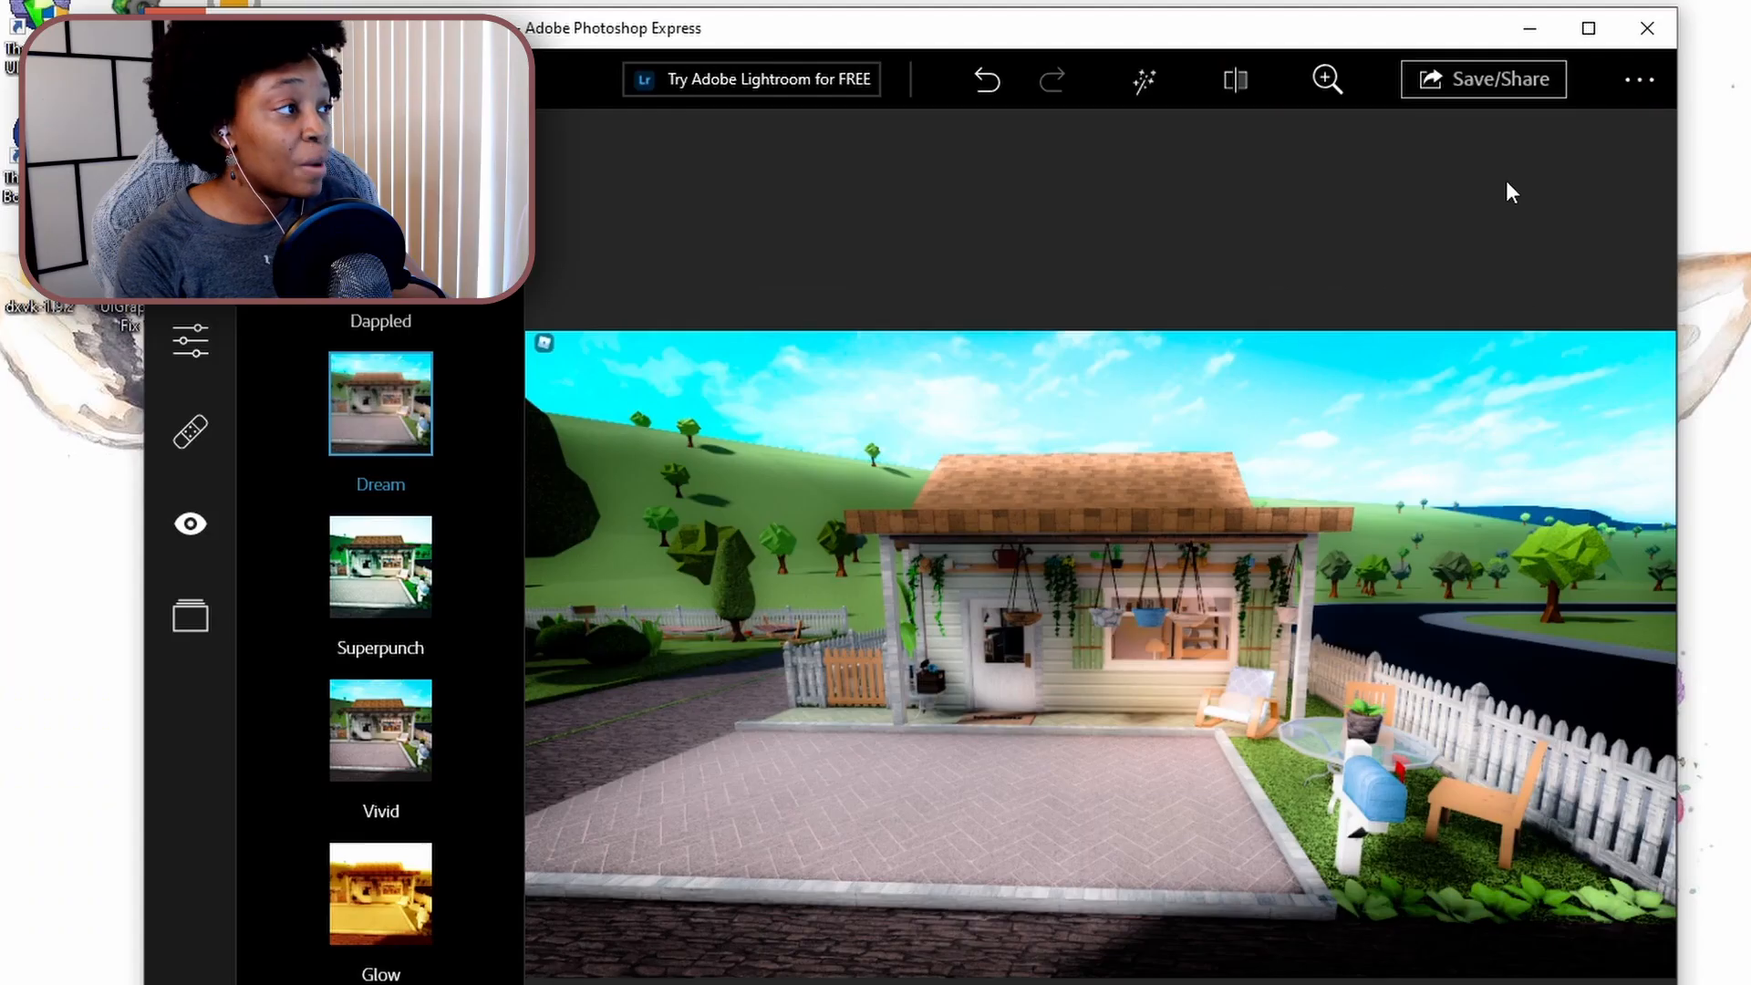
Save the filtered image as RobloxScreenShot20220505_130944700_edited.jpg in the Roblox folder and close the editor
click(1453, 80)
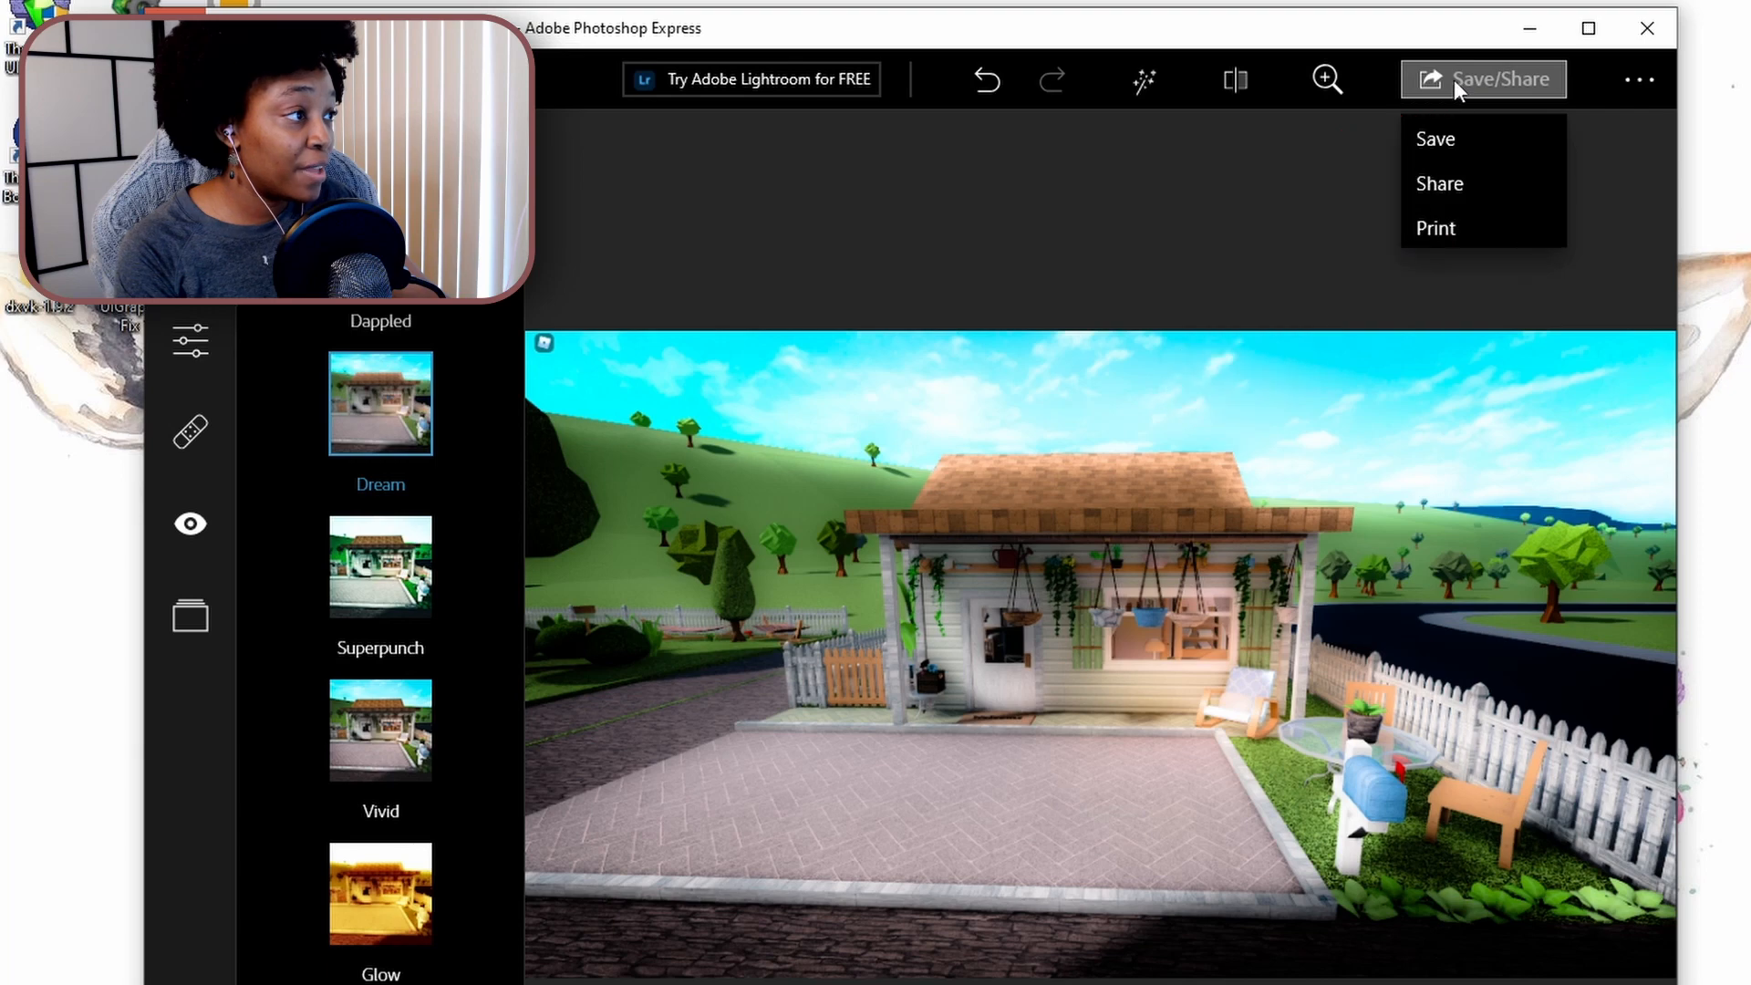
click(1480, 142)
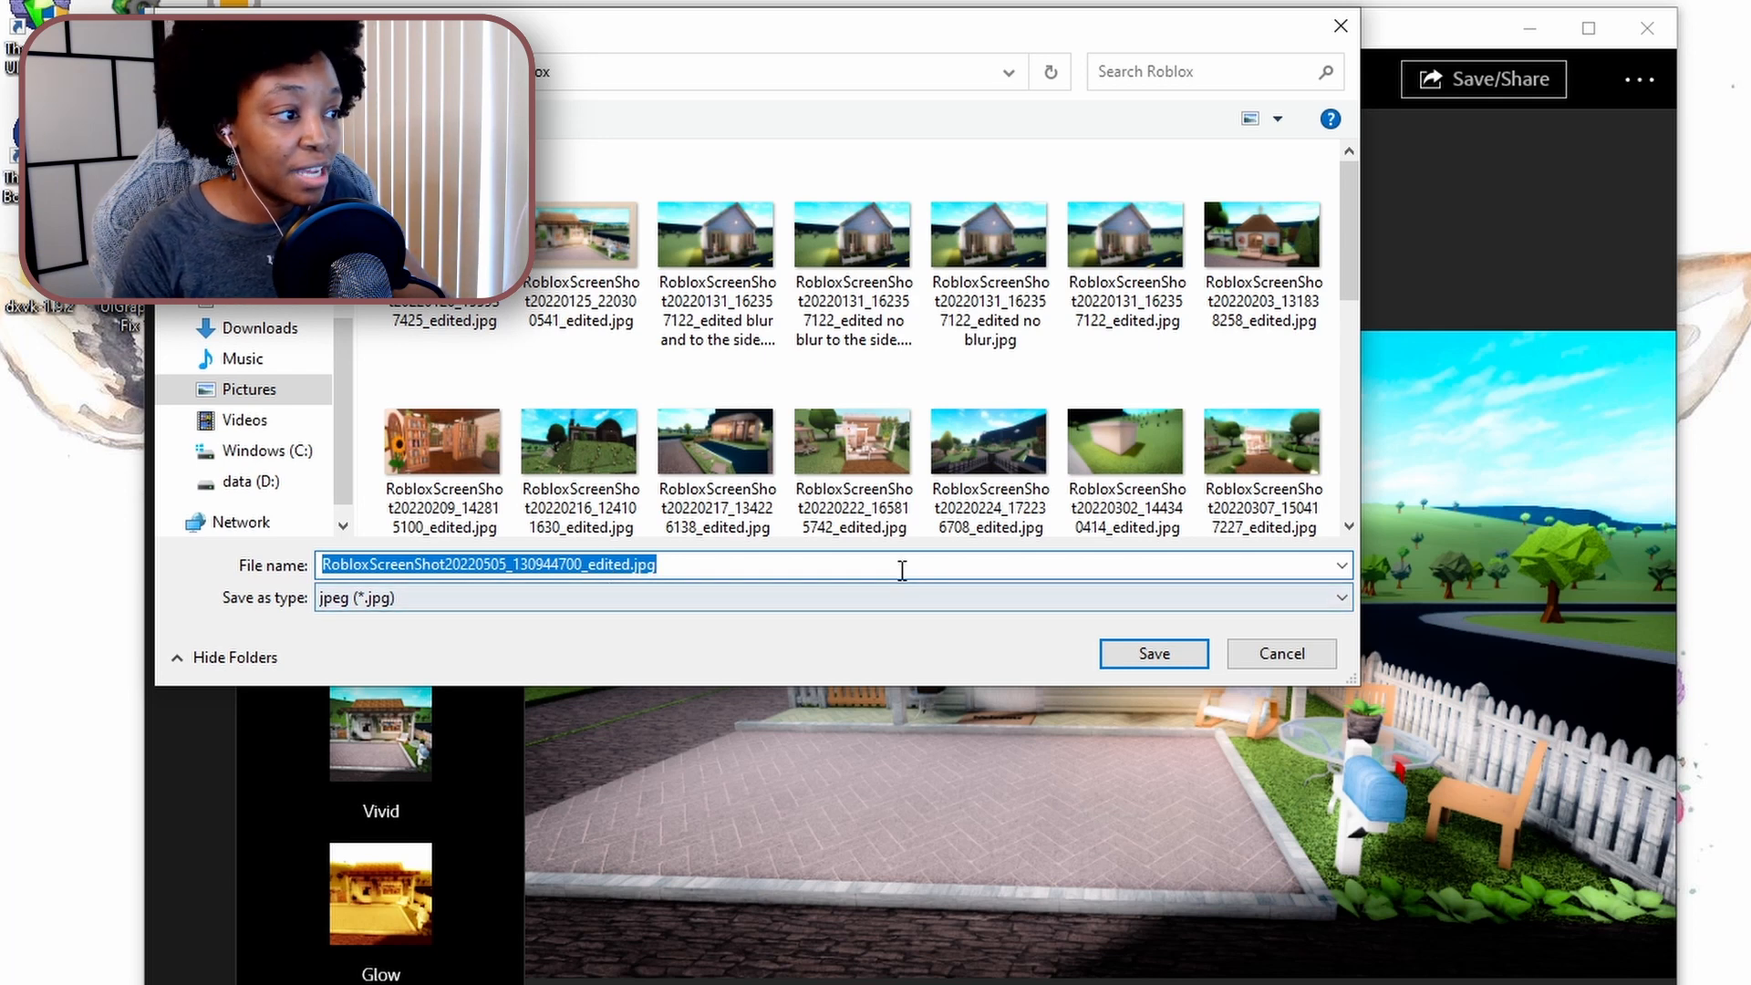
click(1155, 655)
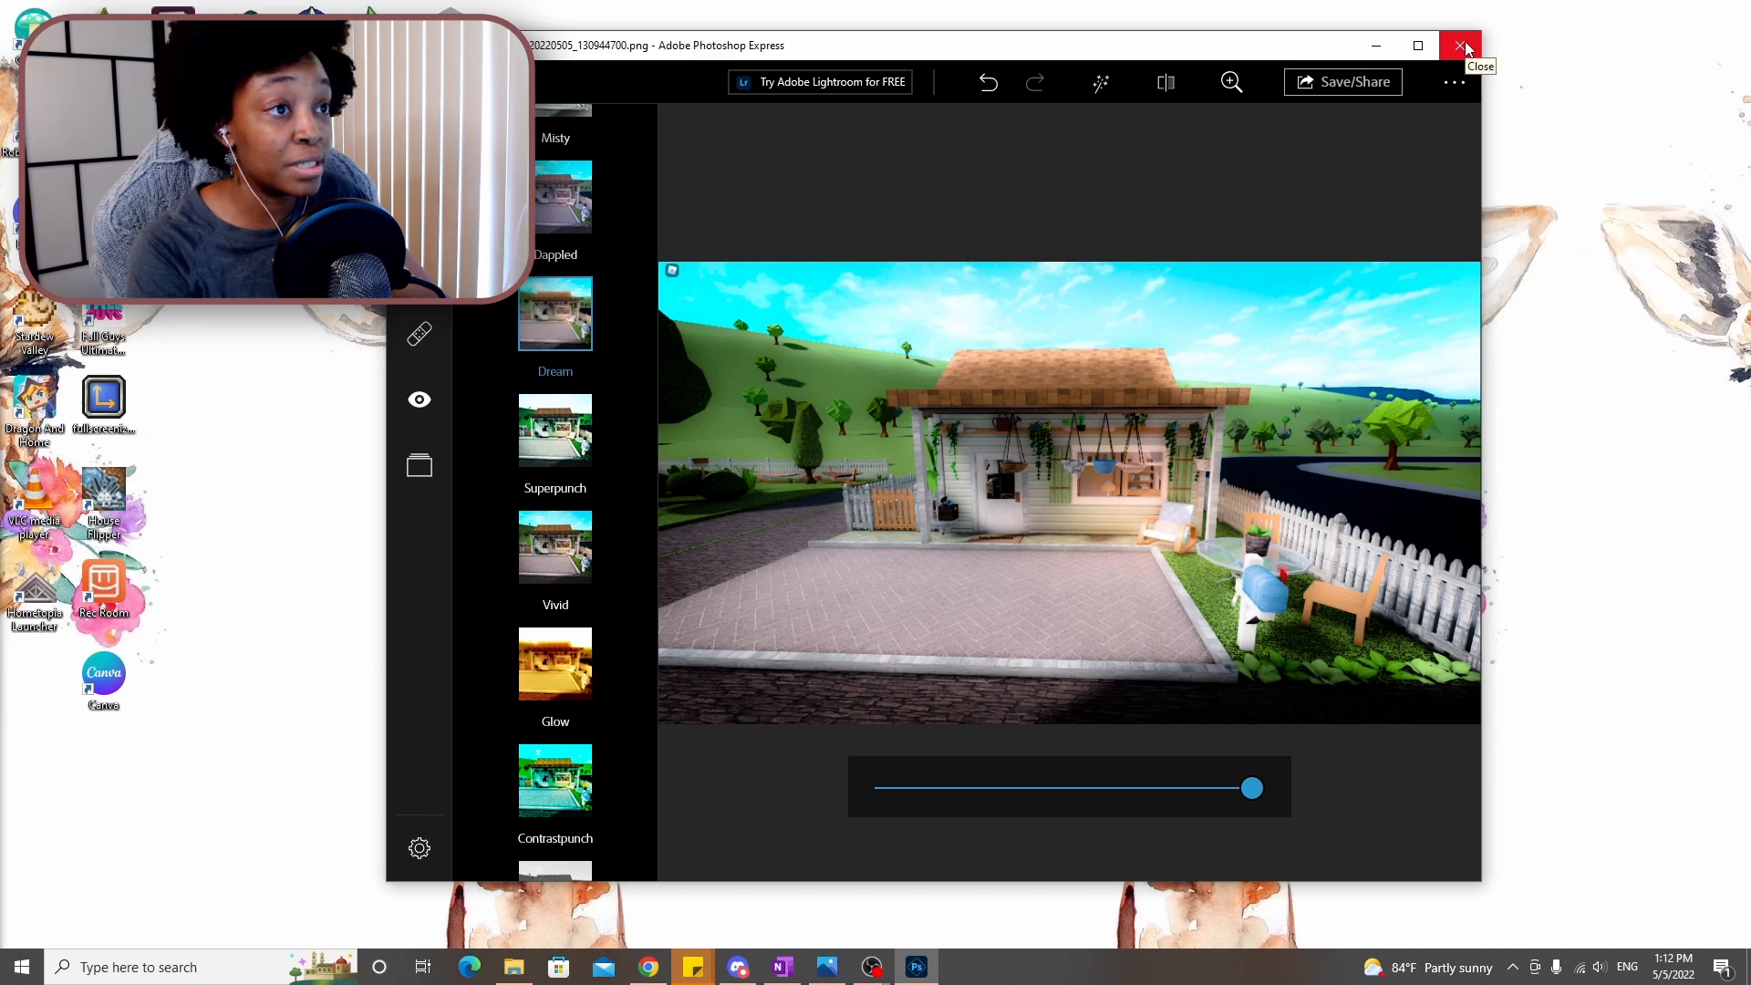
click(1463, 46)
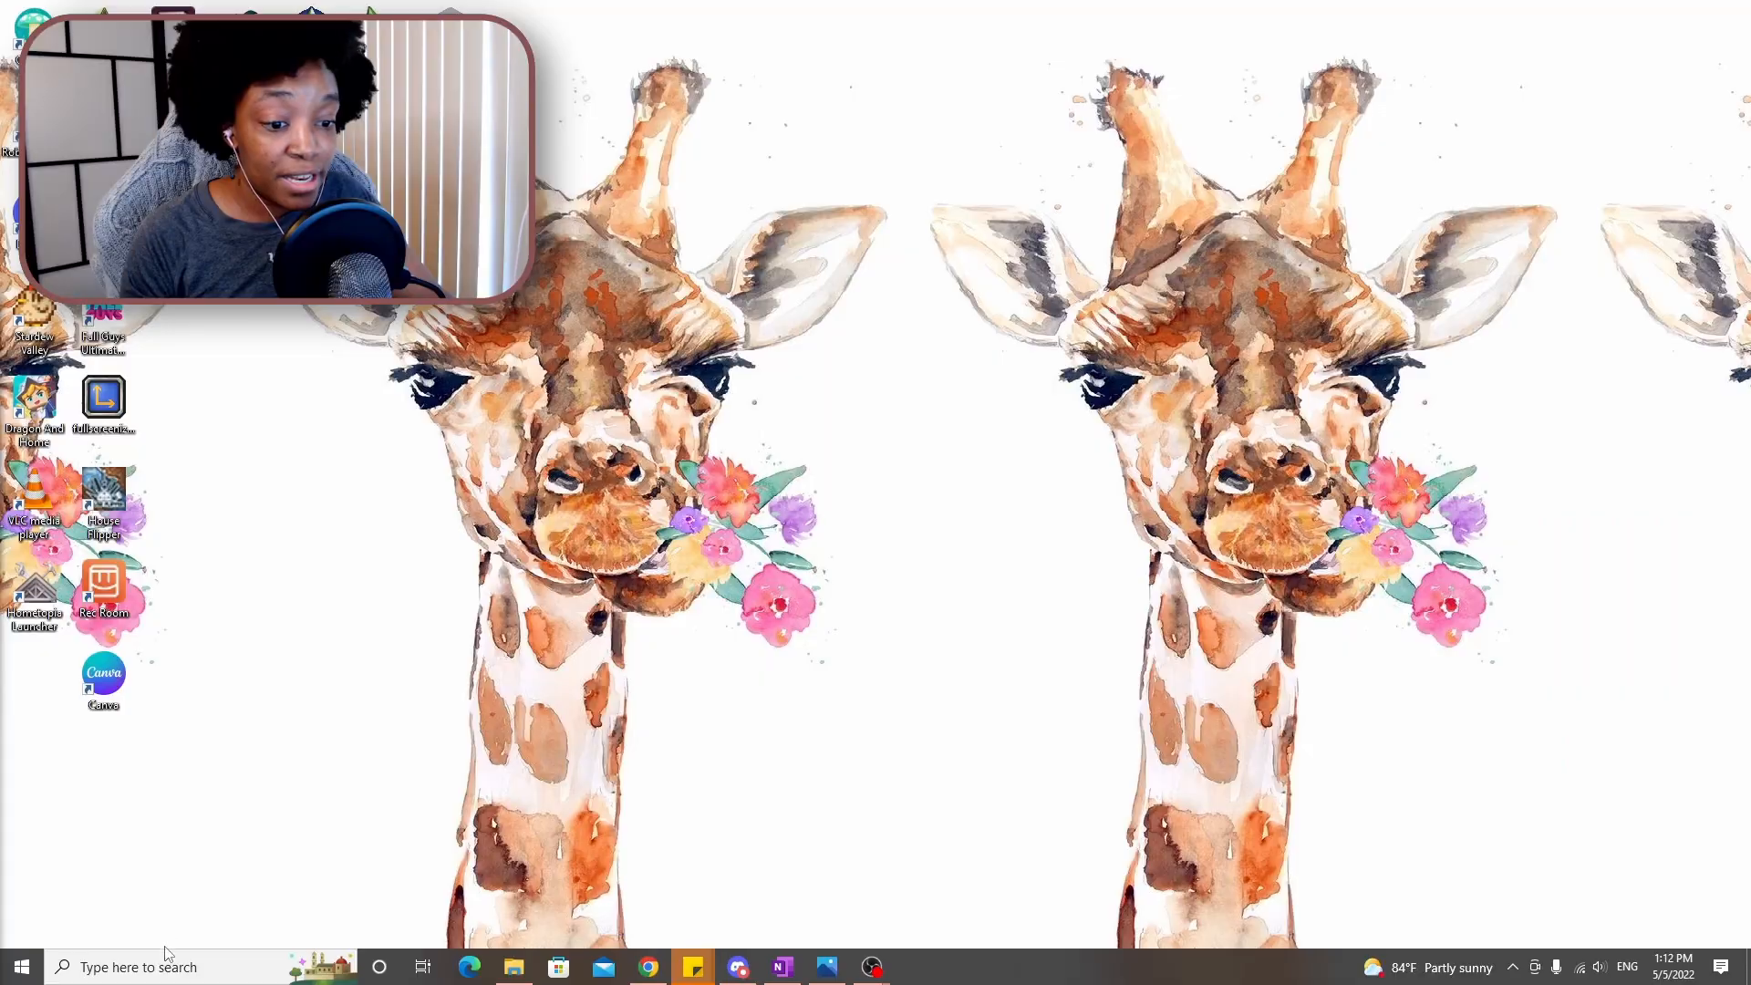
Launch Krita and create a new custom document of 1920 by 1080 pixels
click(163, 976)
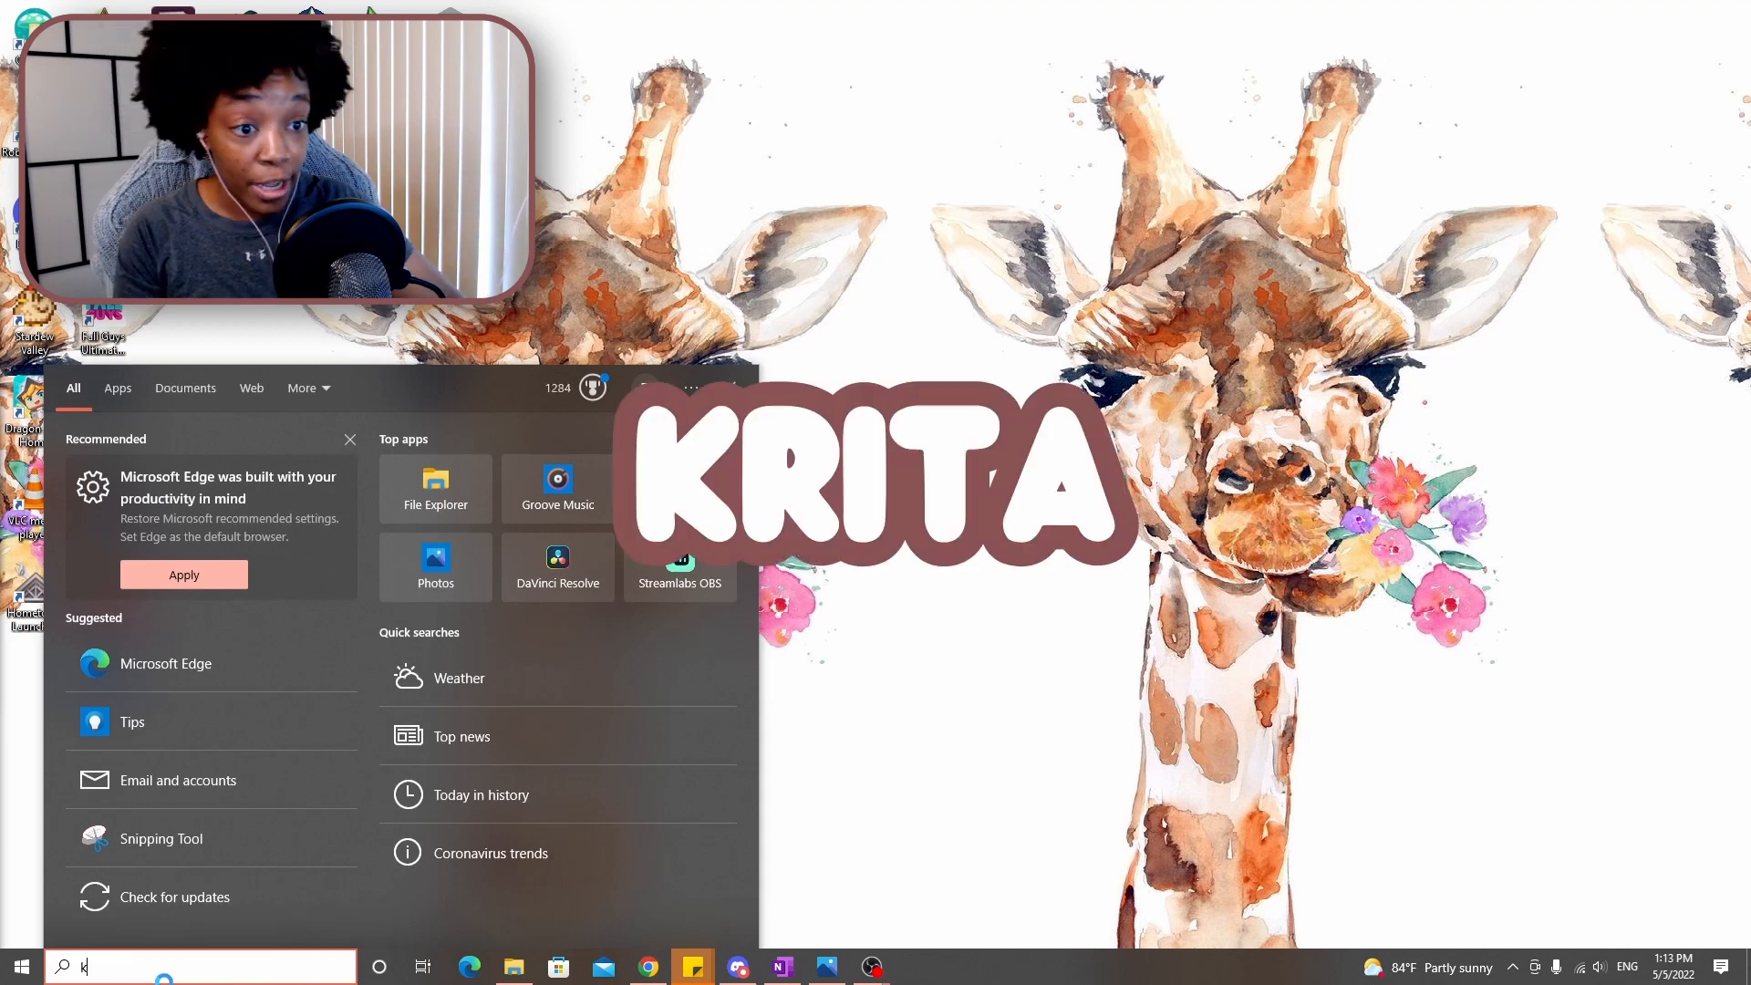
text(krita)
click(202, 460)
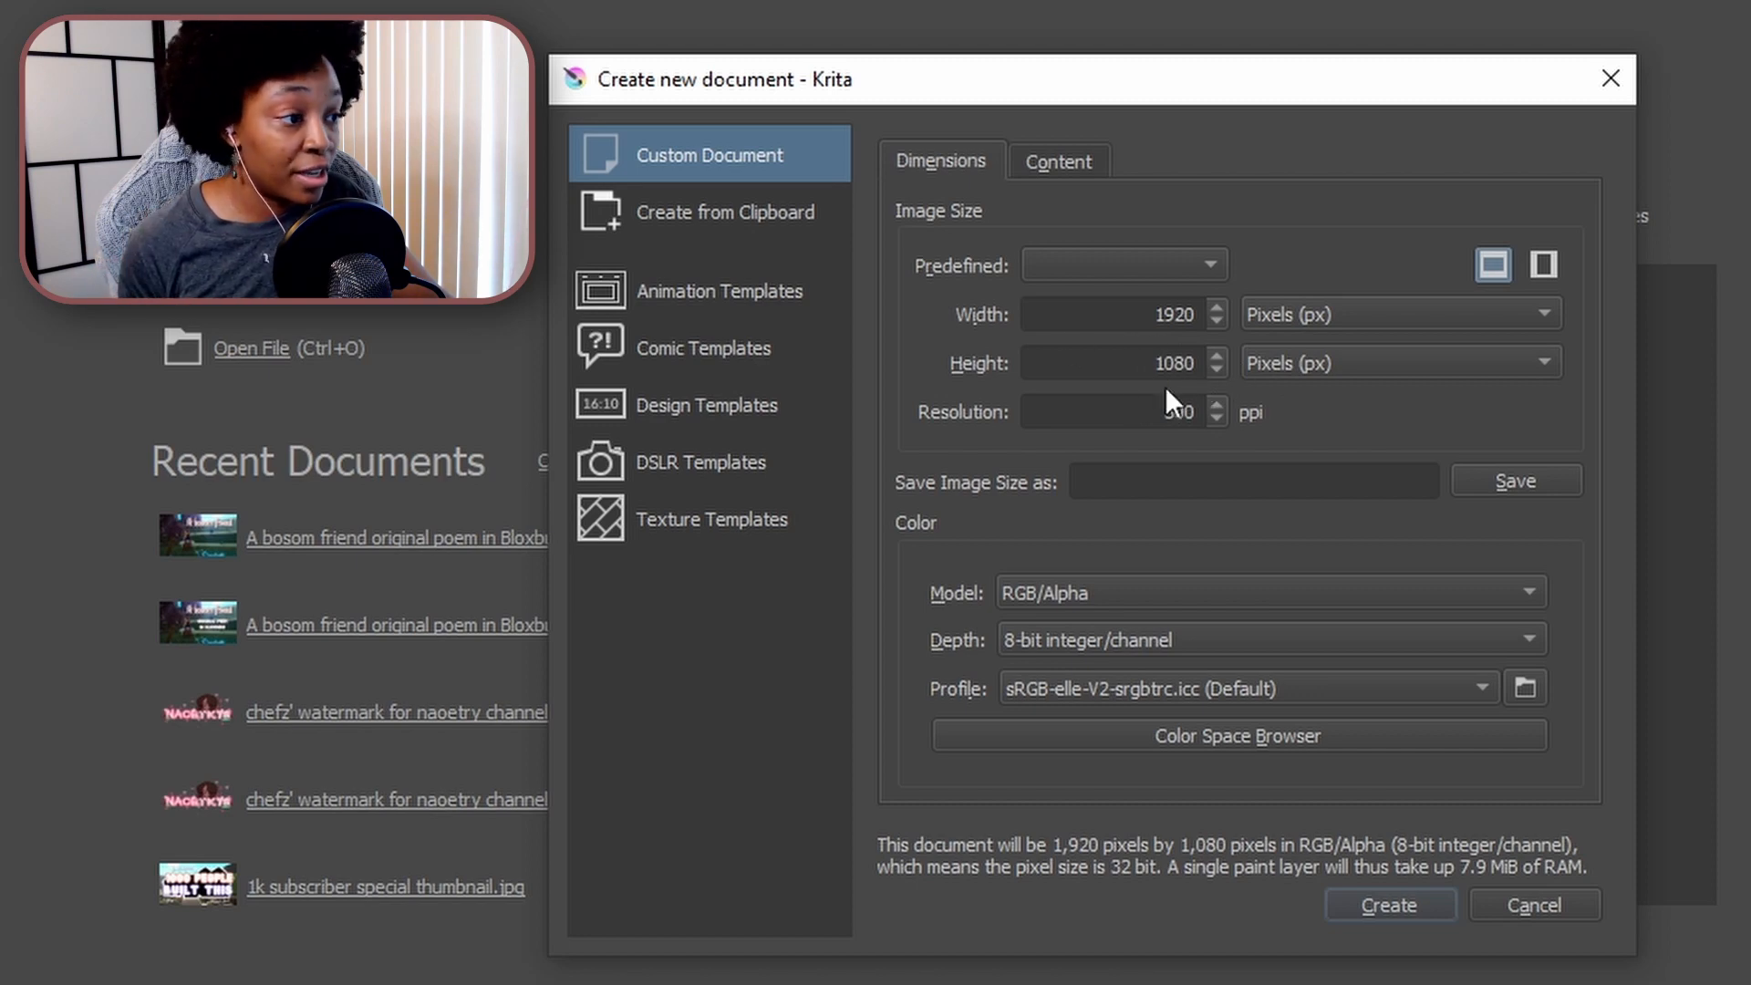
click(1388, 905)
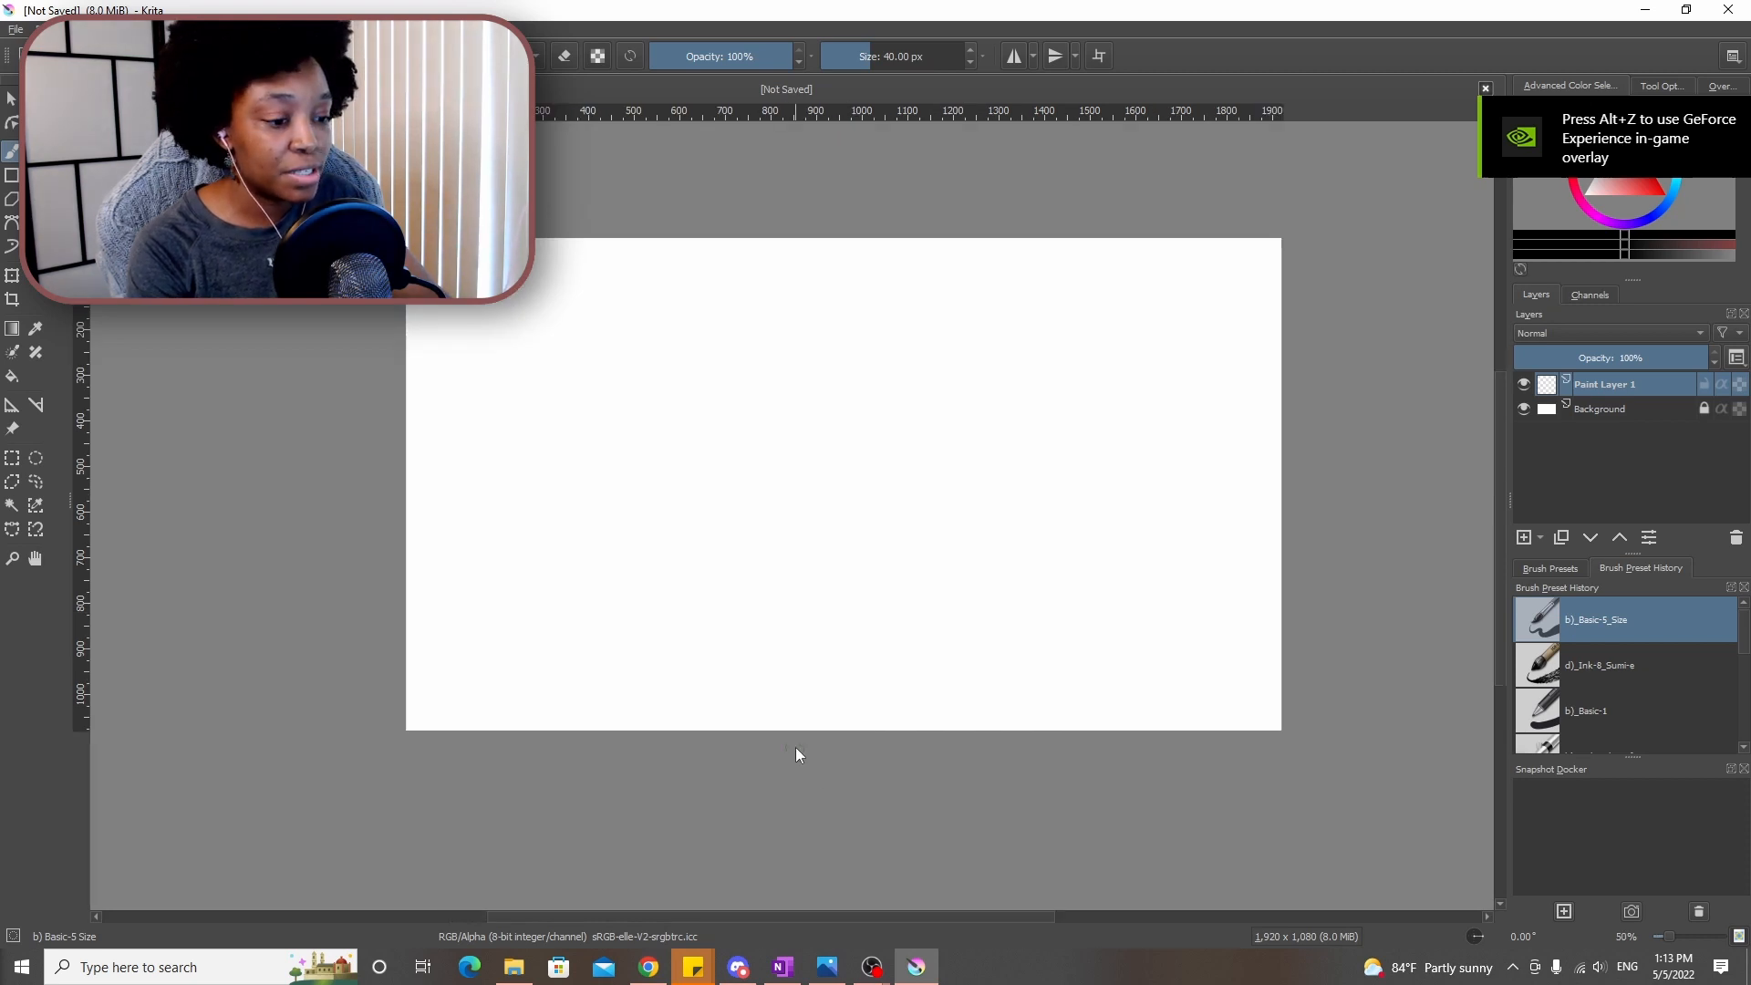
Insert RobloxScreenShot20220505_130944700_edited.jpg from the Roblox folder into the Krita document as a new layer
mouse_move(507, 973)
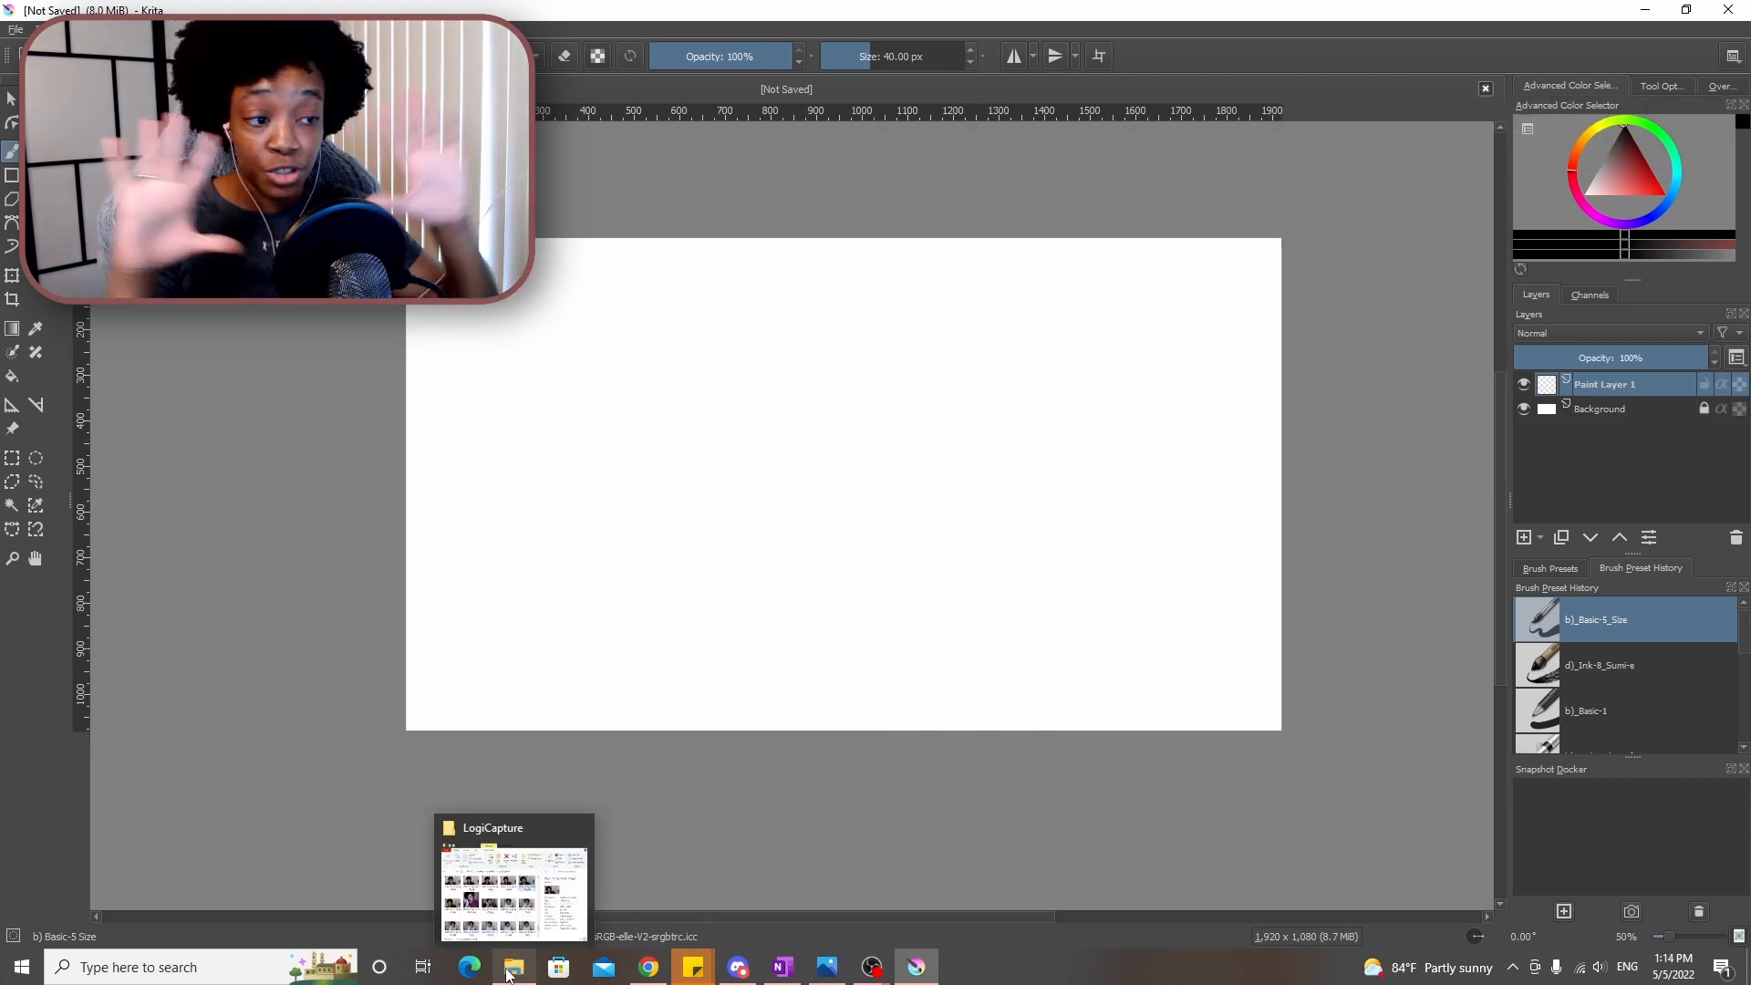
right_click(507, 973)
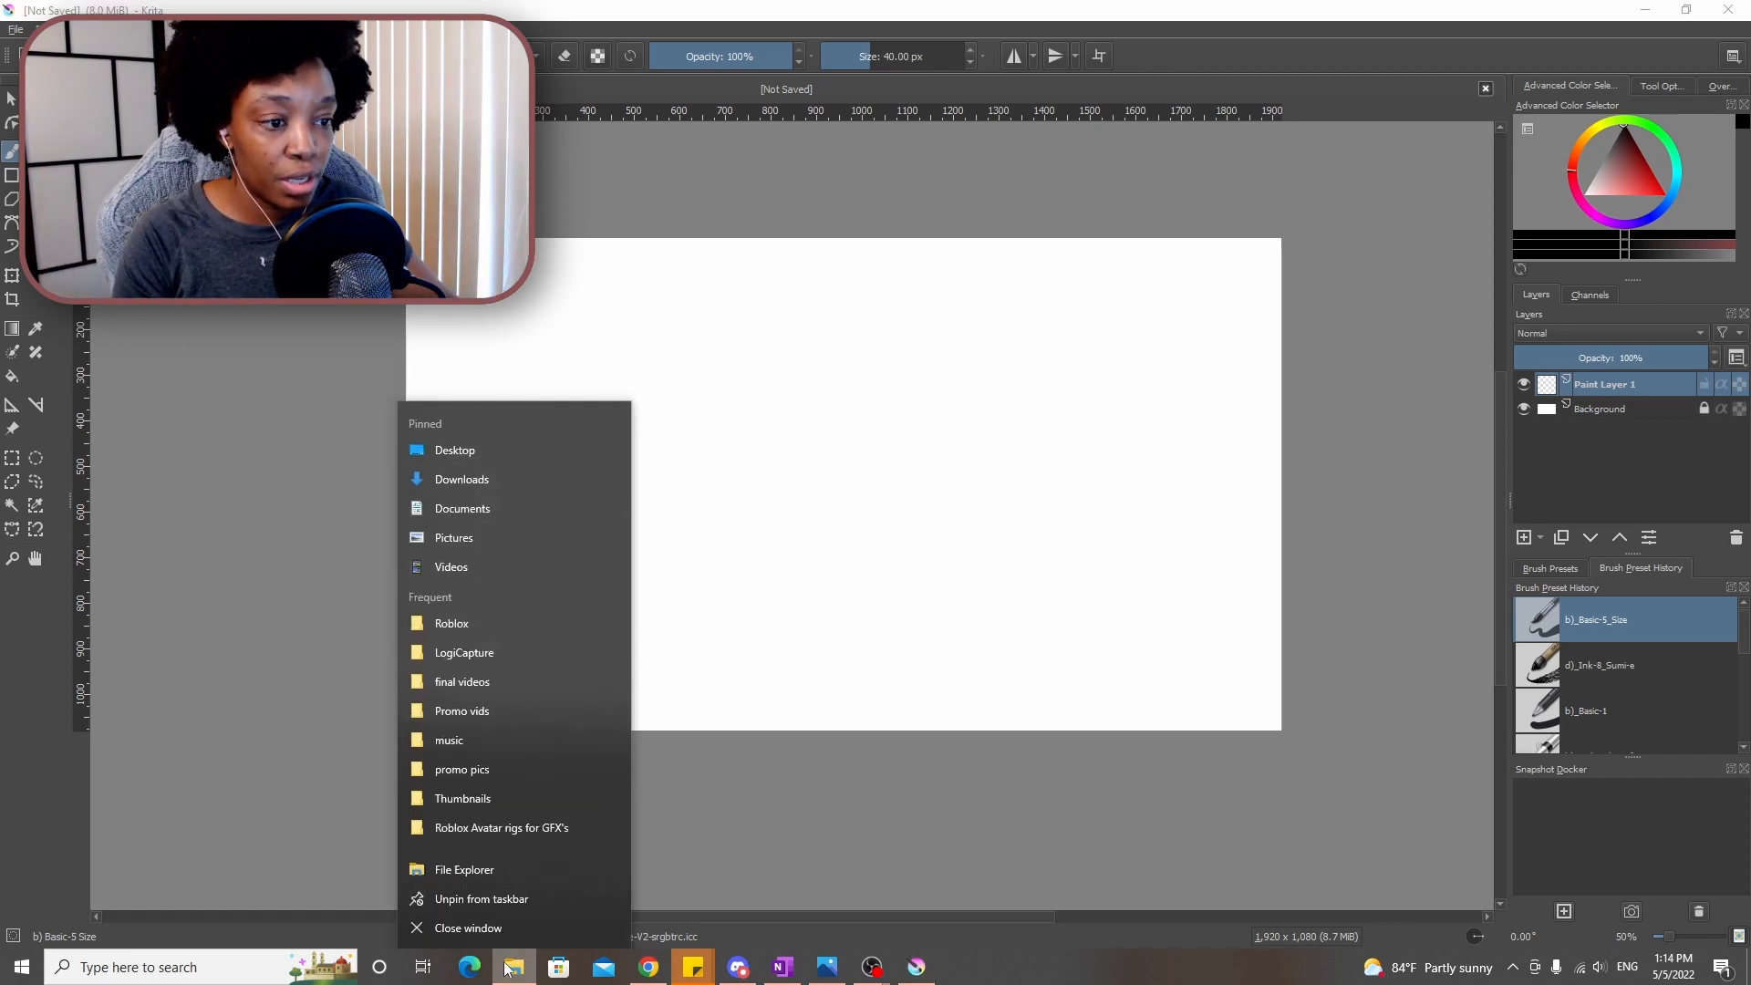
click(476, 626)
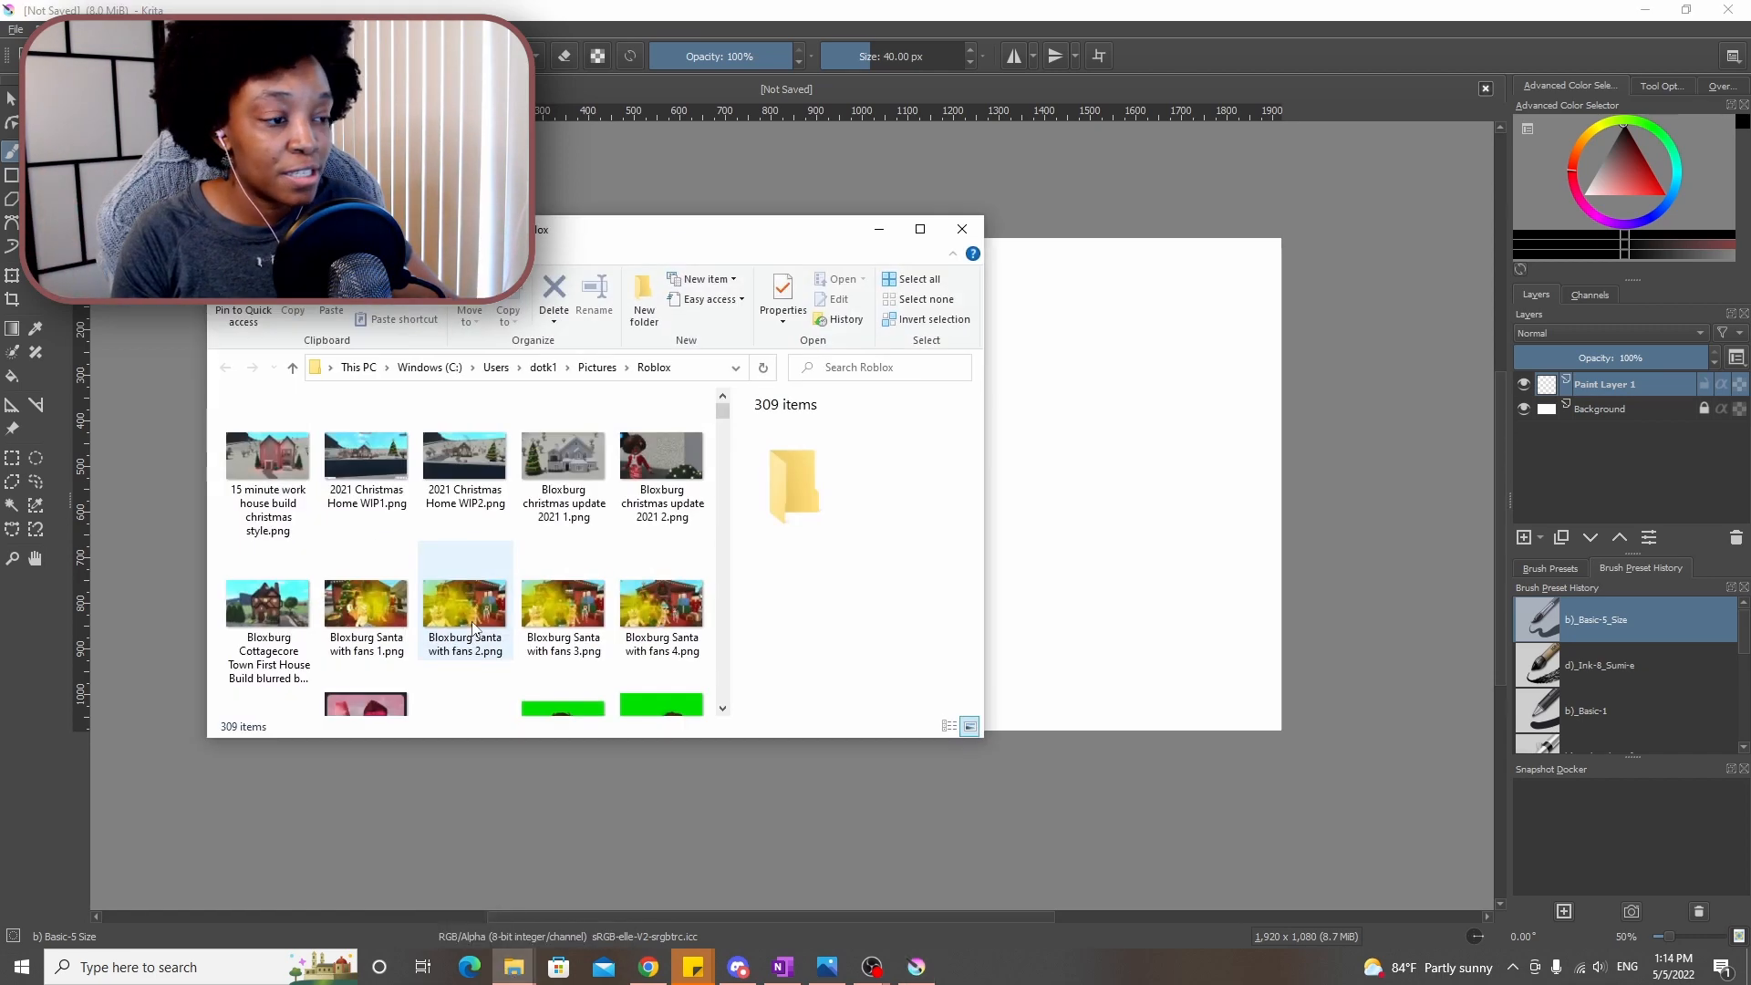
drag(727, 415, 727, 694)
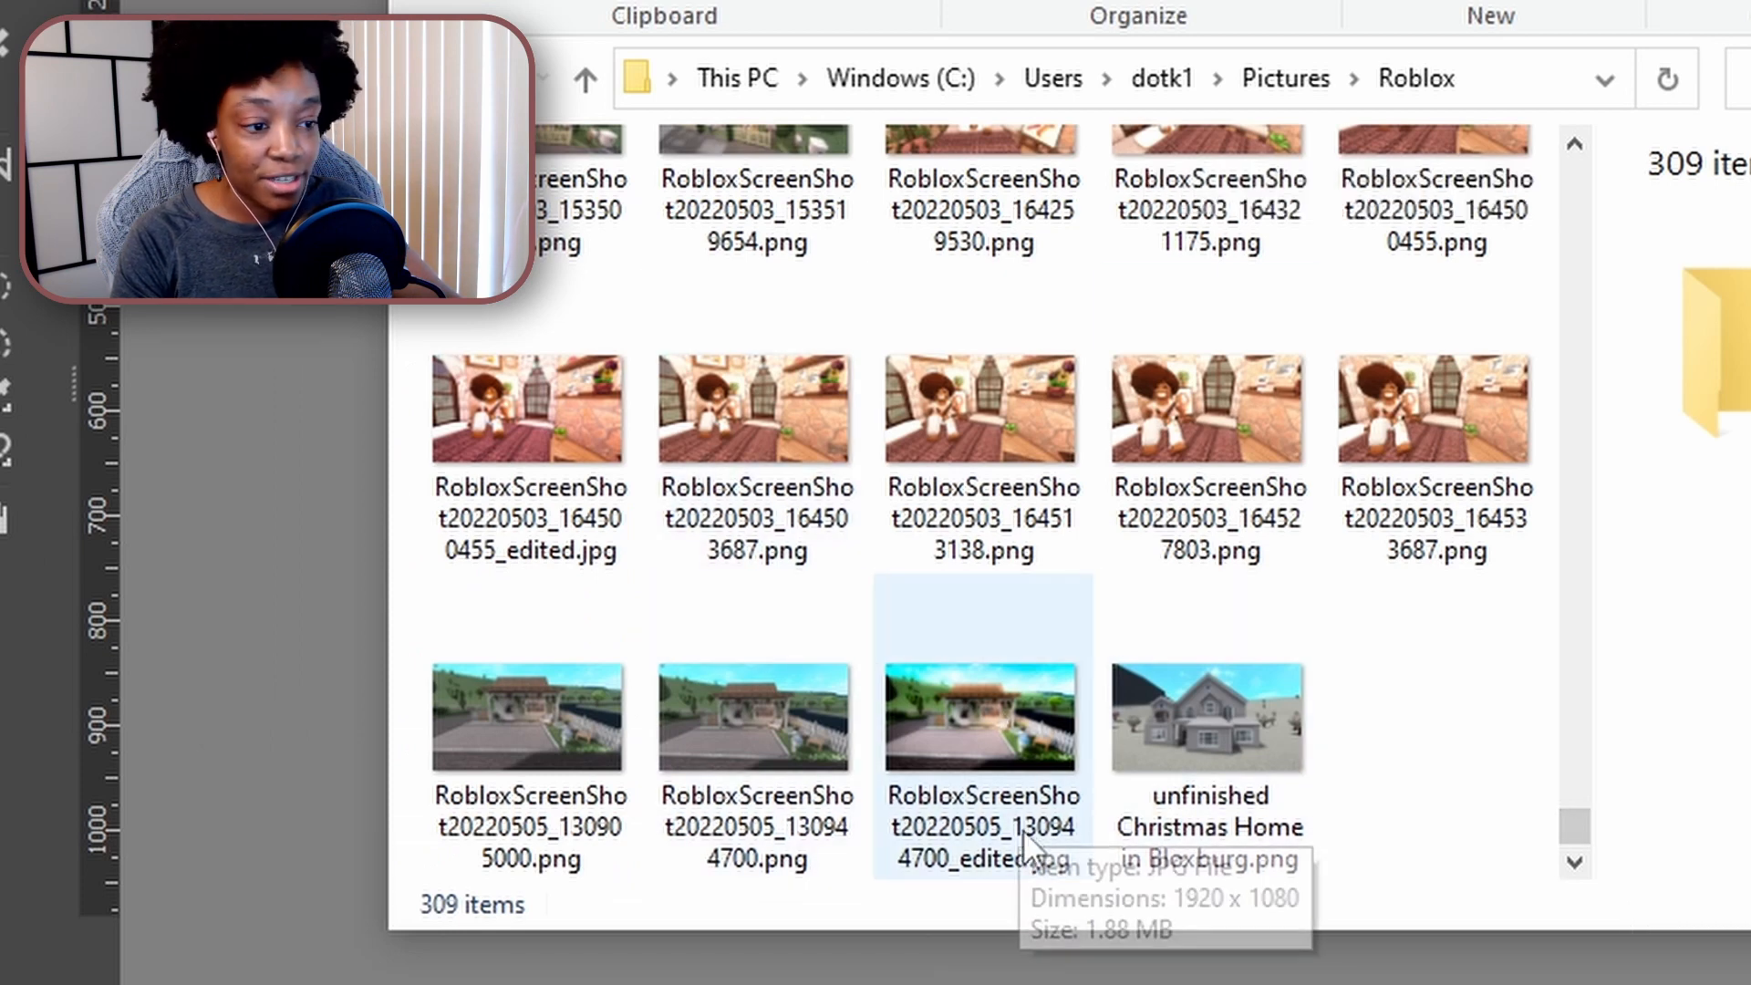
click(1011, 738)
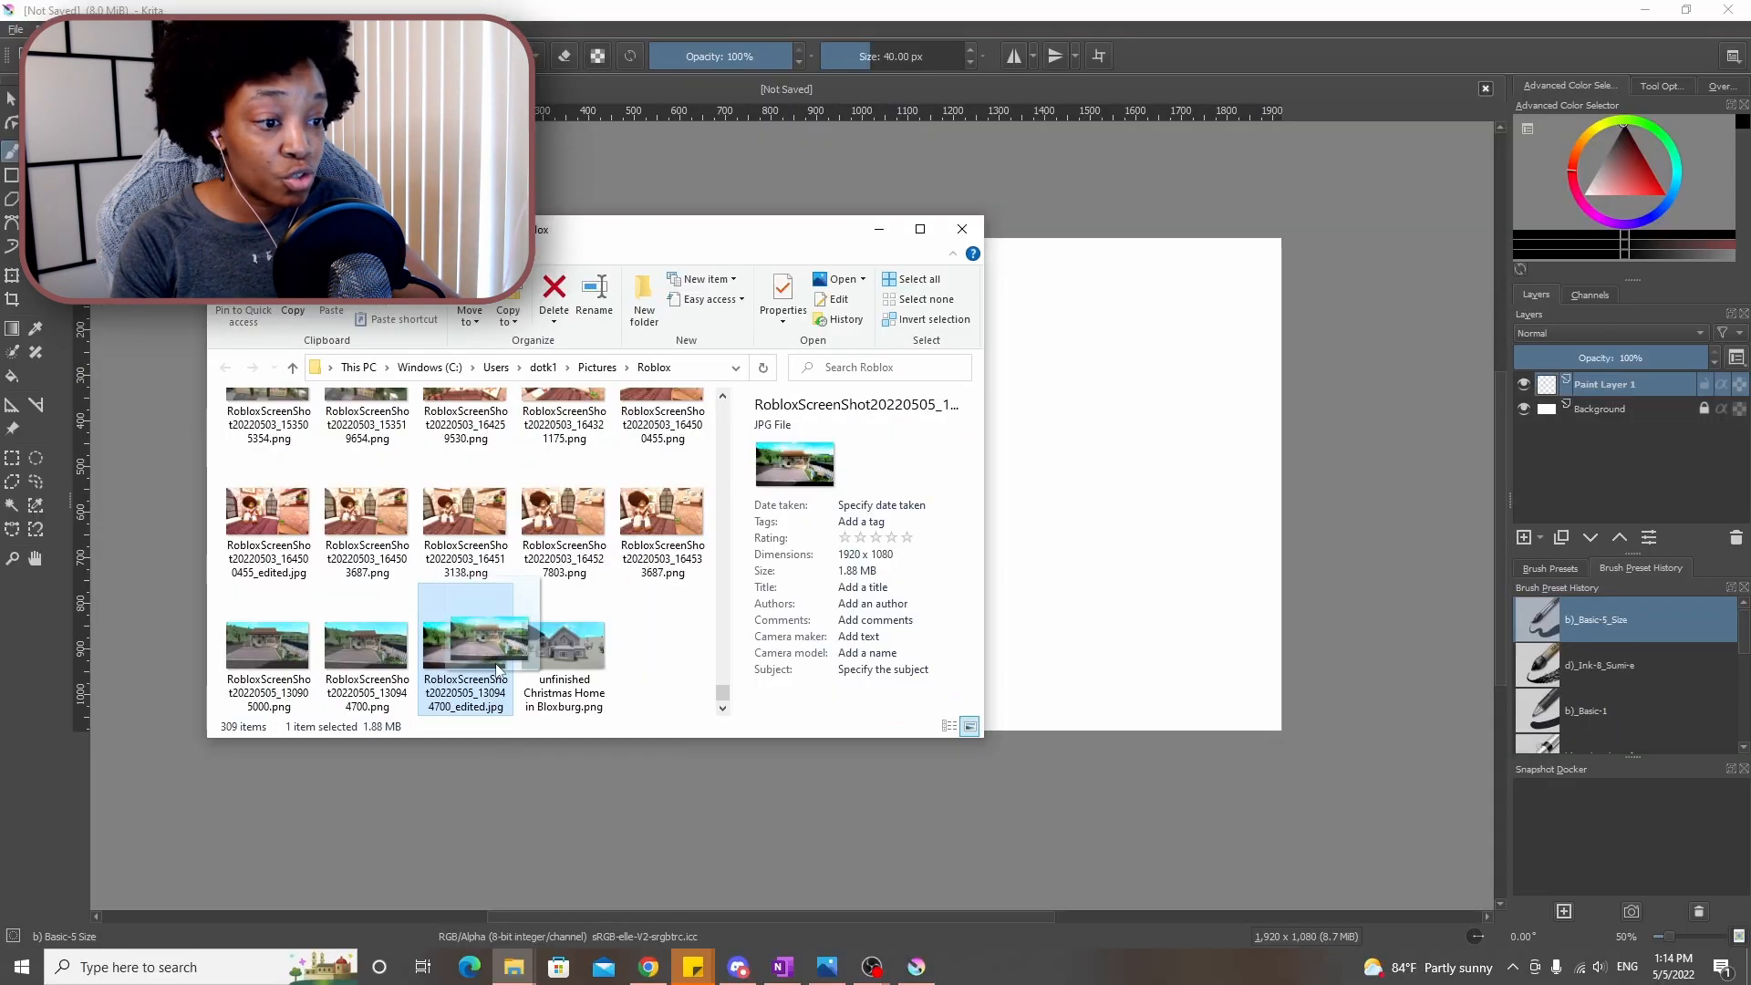
drag(497, 671, 1129, 510)
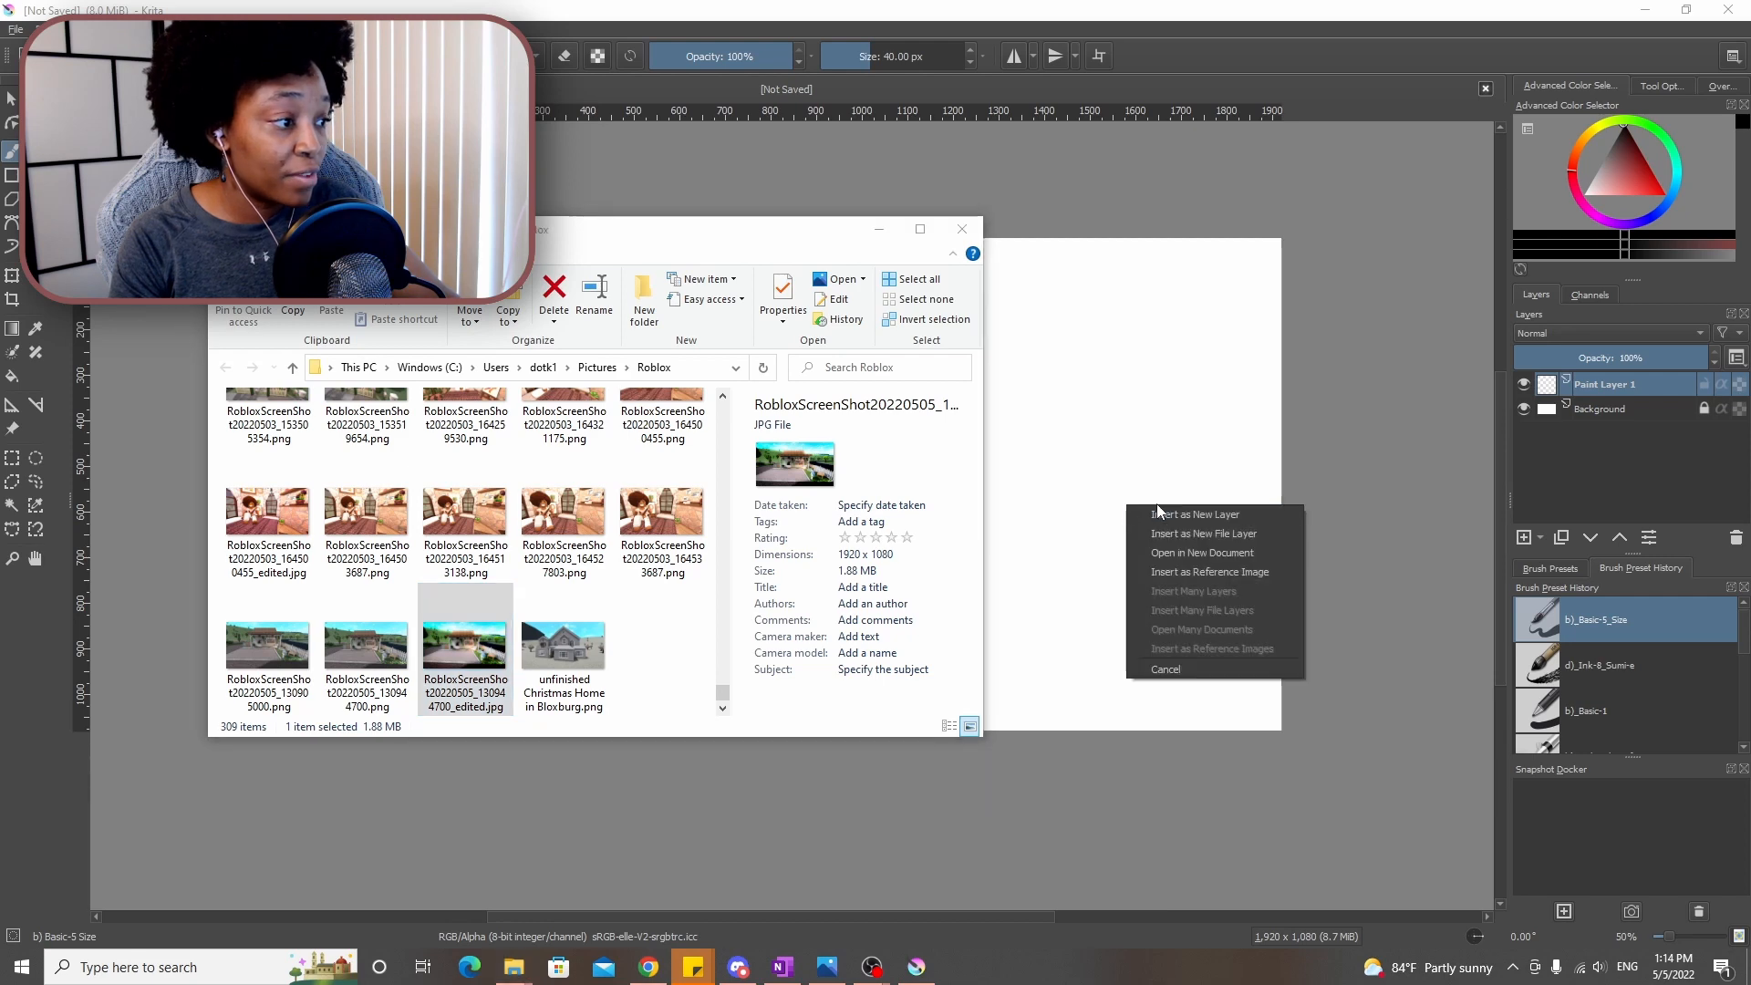
click(1203, 516)
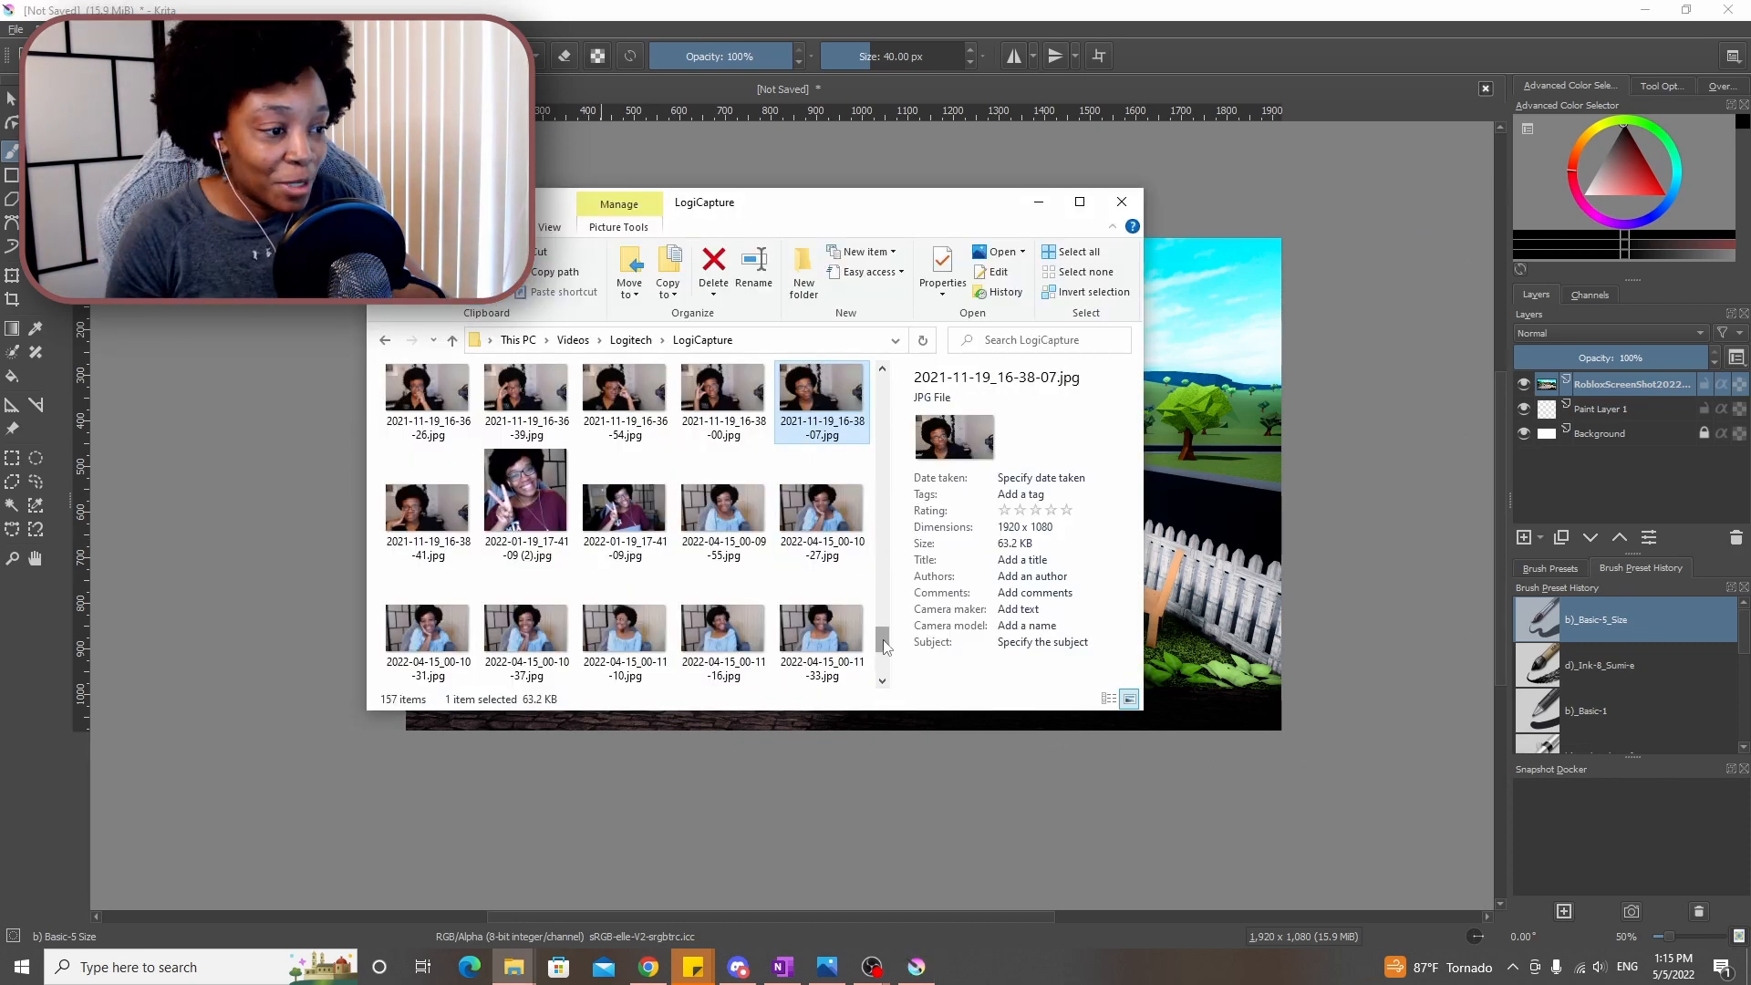
Find a portrait photo in the LogiCapture folder and bring it into the Krita document
mouse_move(882, 647)
mouse_down()
mouse_move(901, 636)
mouse_move(884, 667)
mouse_up()
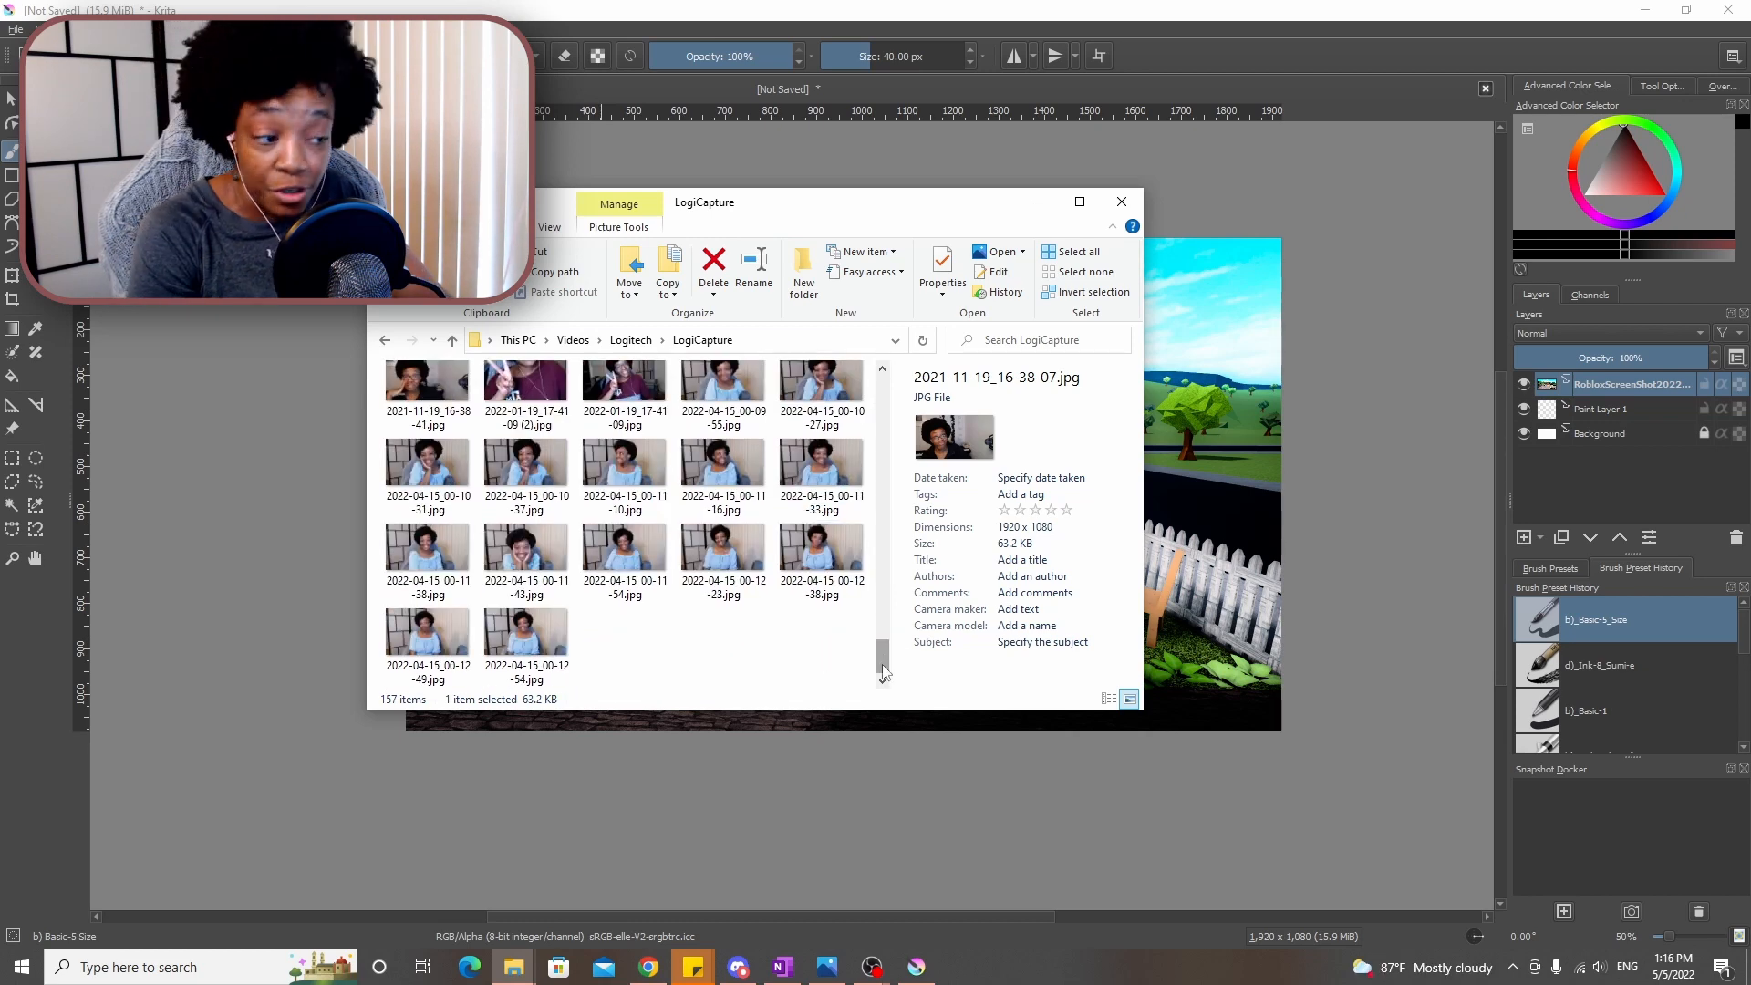
drag(883, 672, 895, 594)
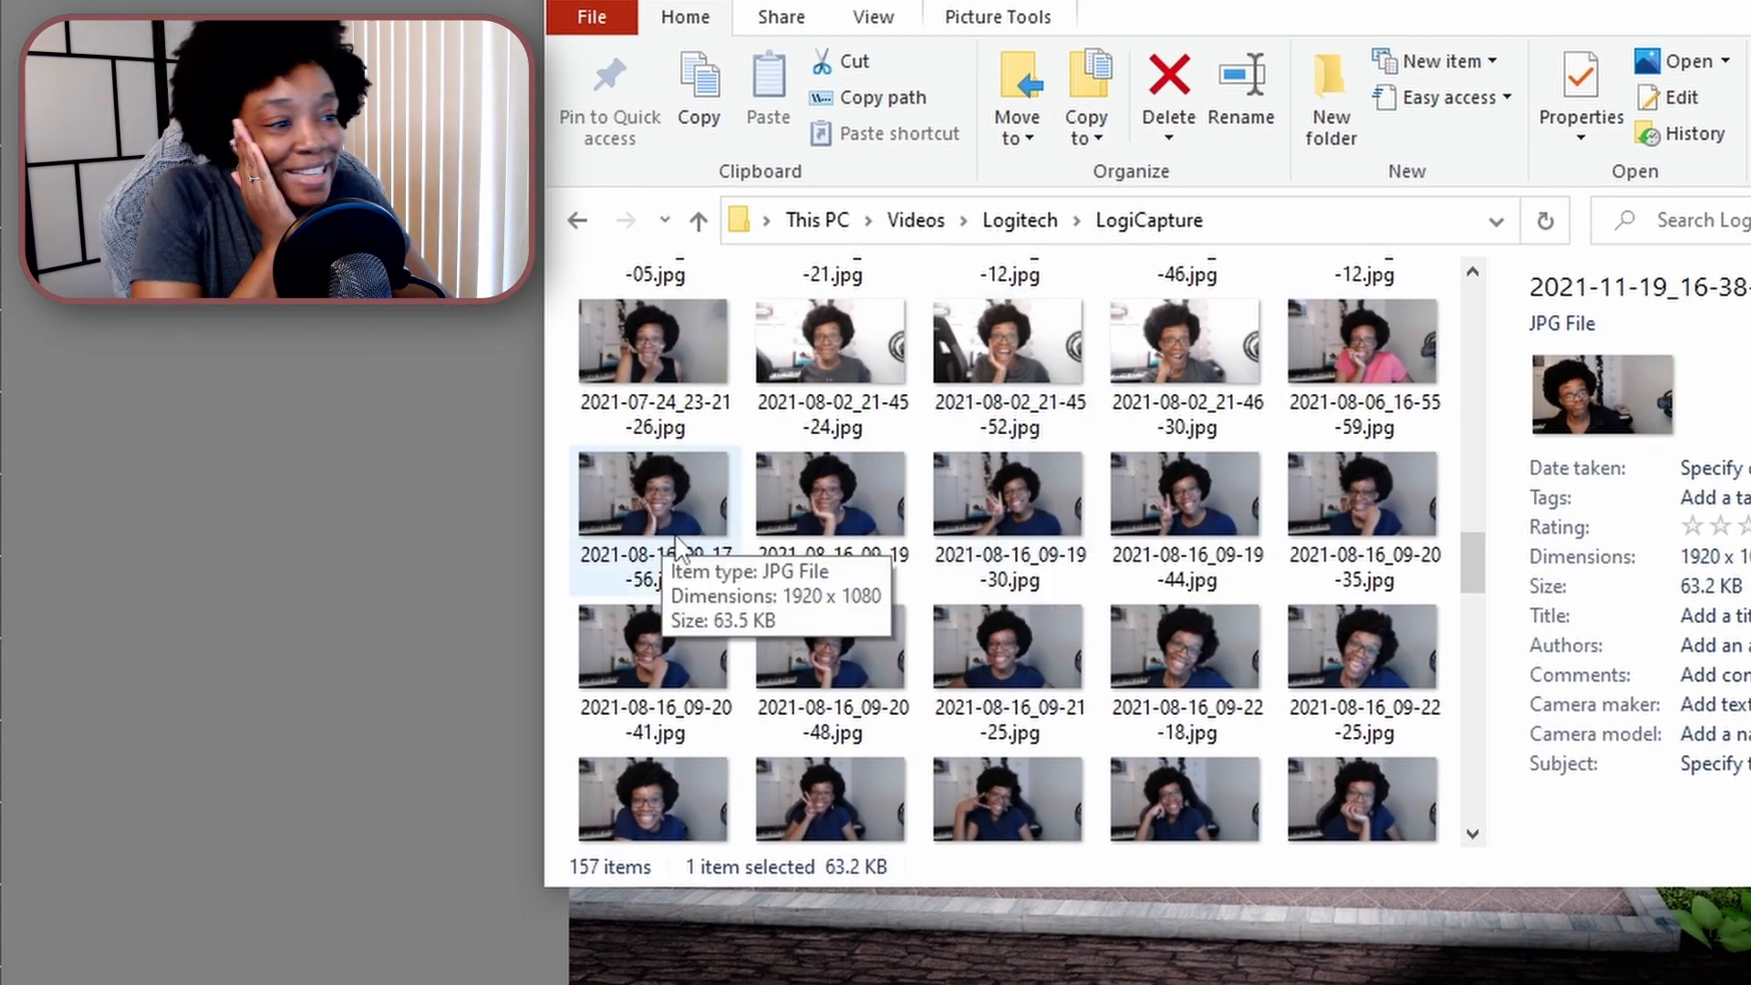
click(1002, 496)
scroll(1001, 497, down, 1)
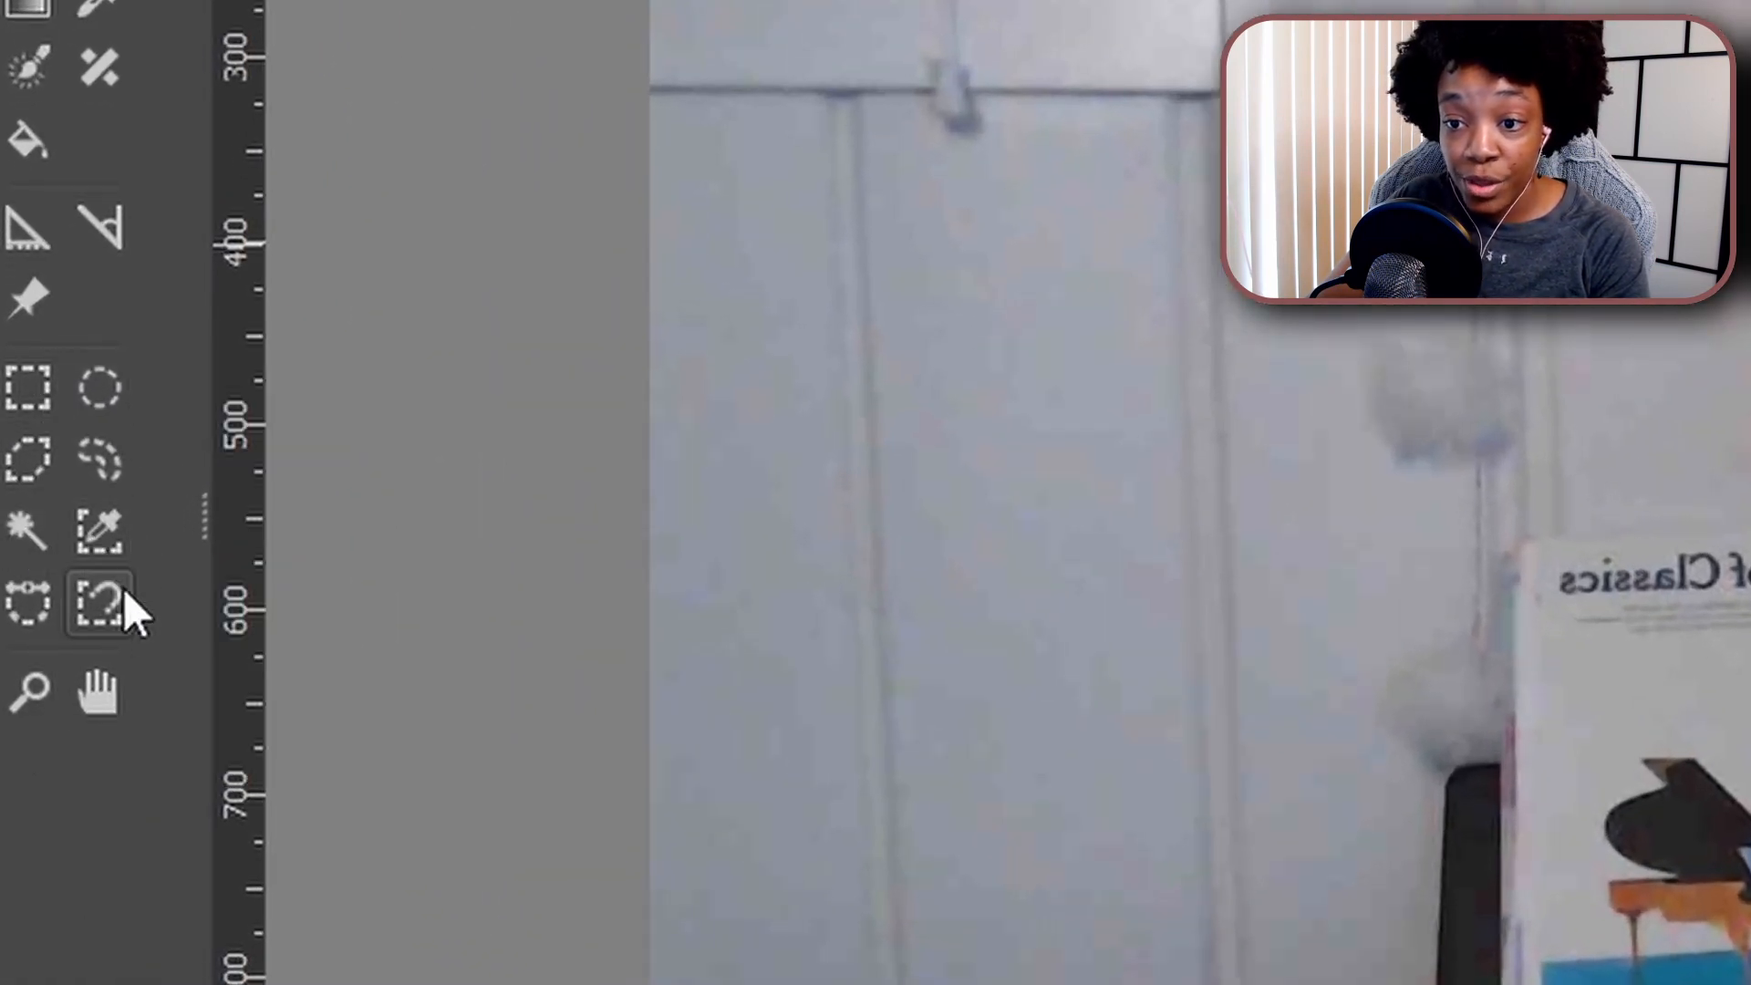
Select the wall and hanging garland colours behind the woman in the portrait with the Similar Color Selection tool
click(105, 538)
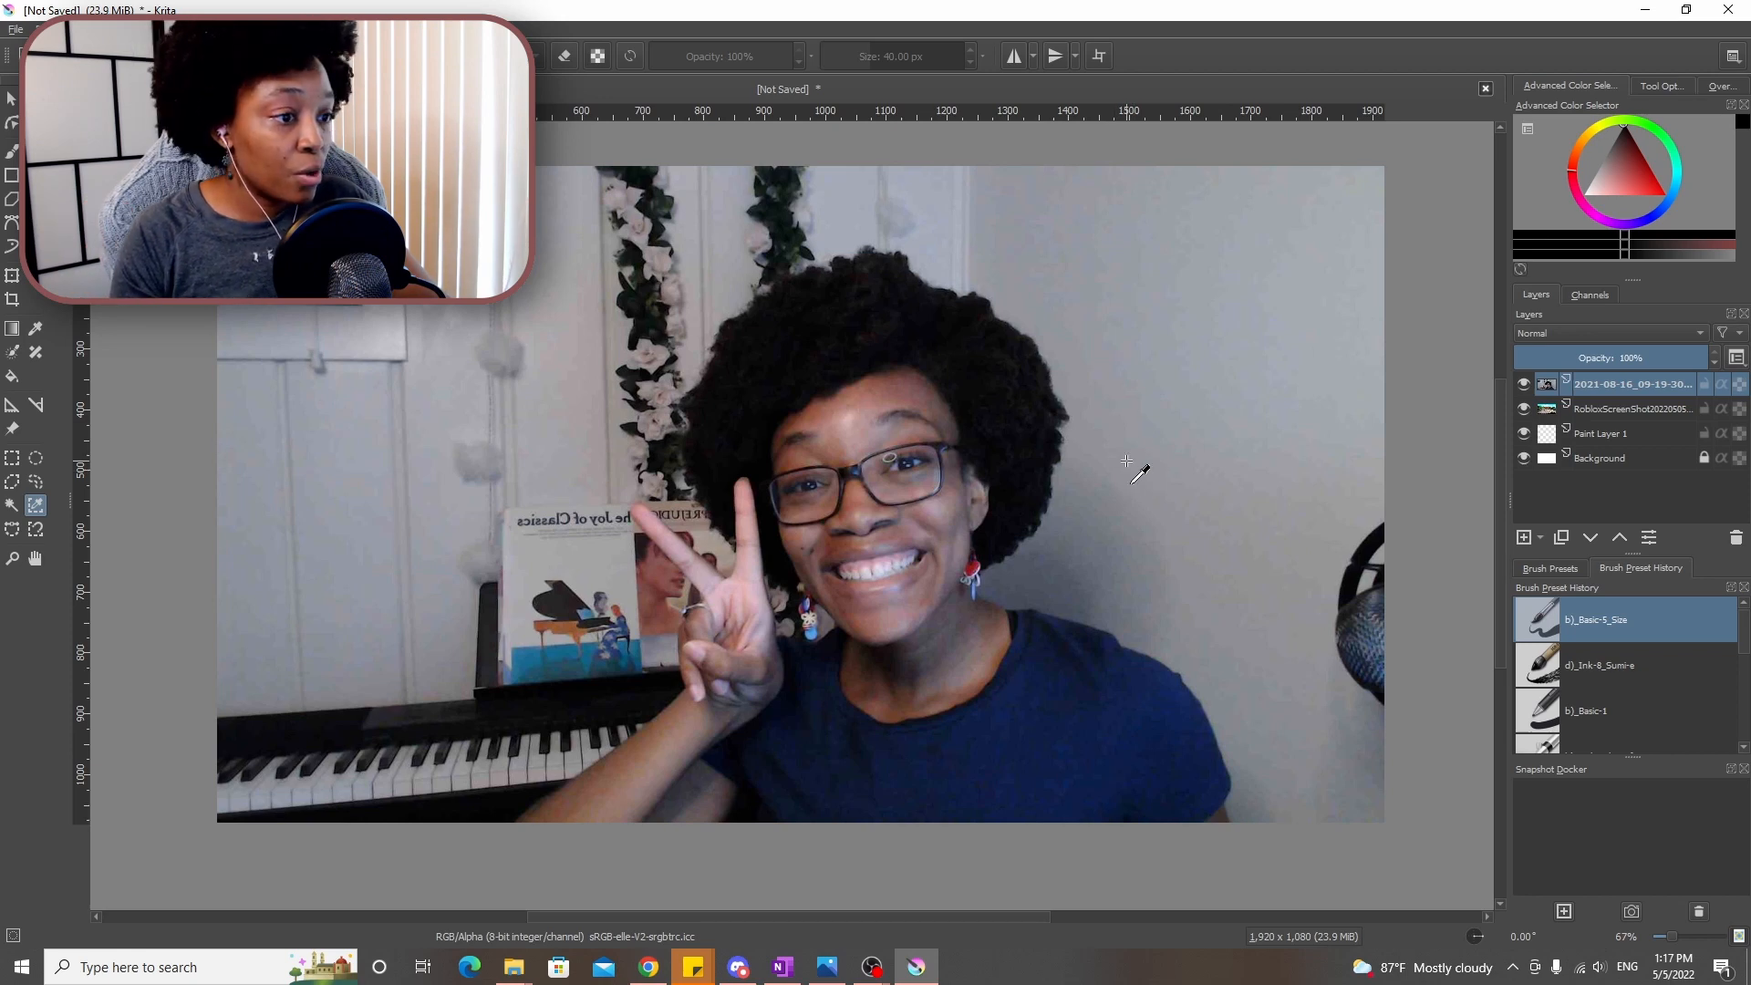
click(1130, 428)
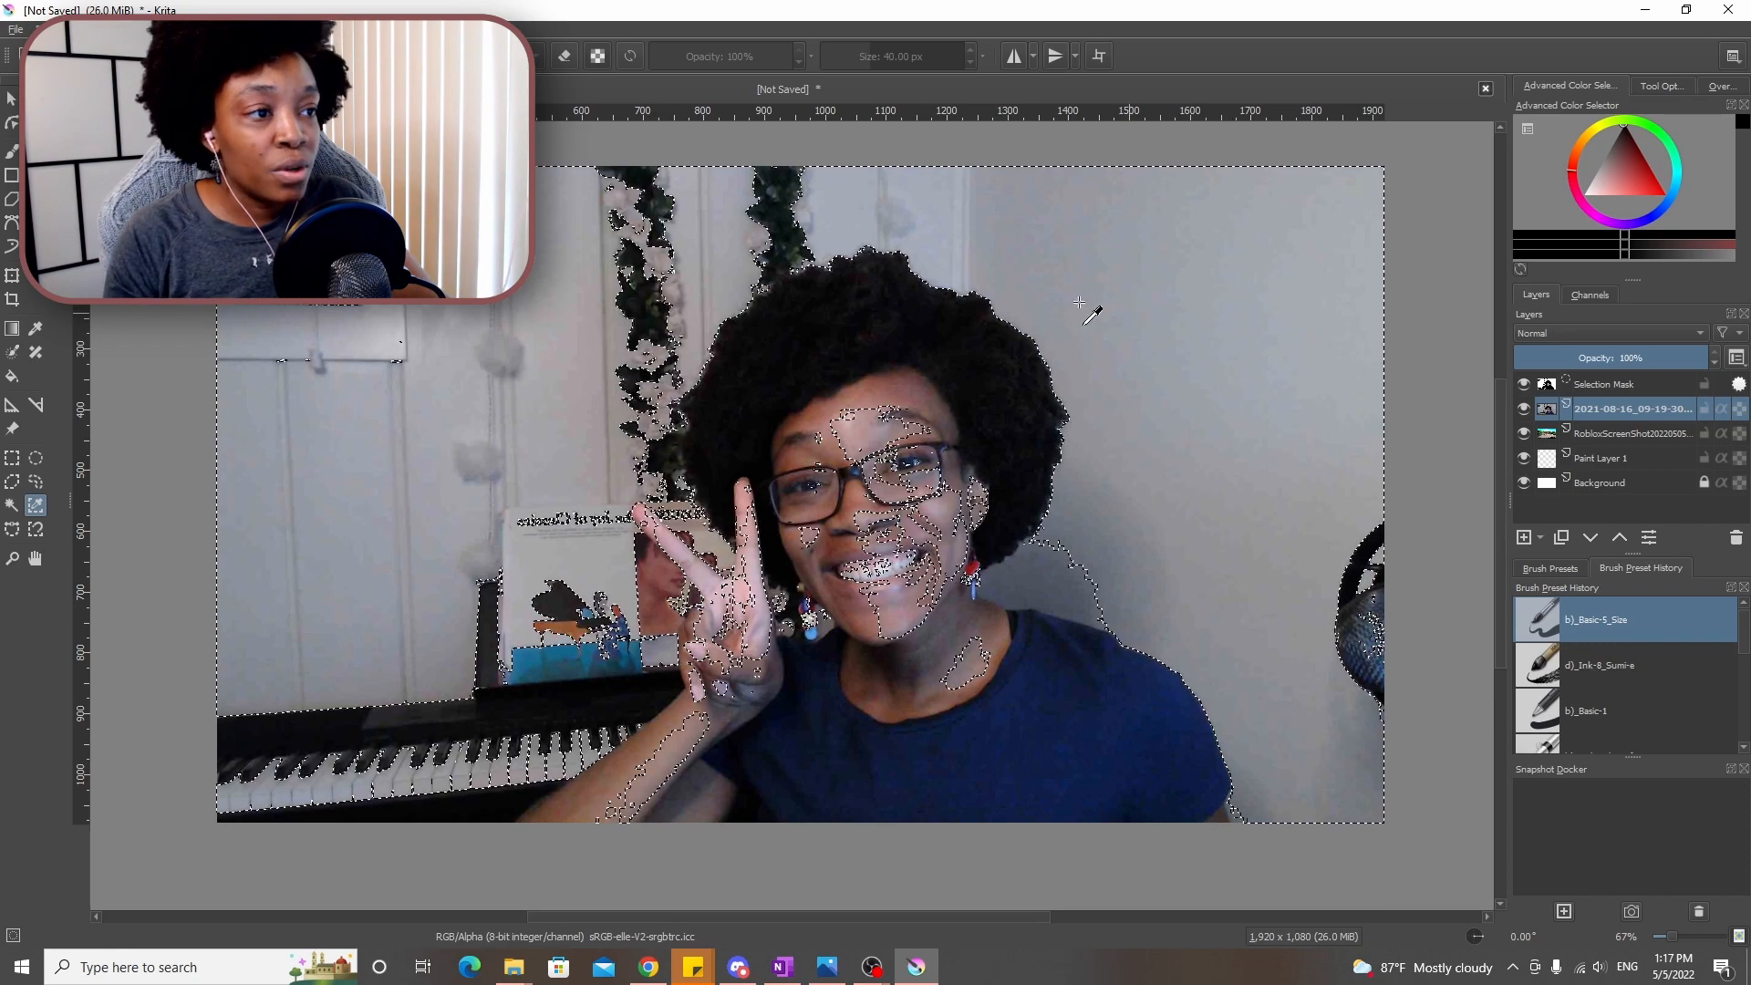
shift+click(643, 310)
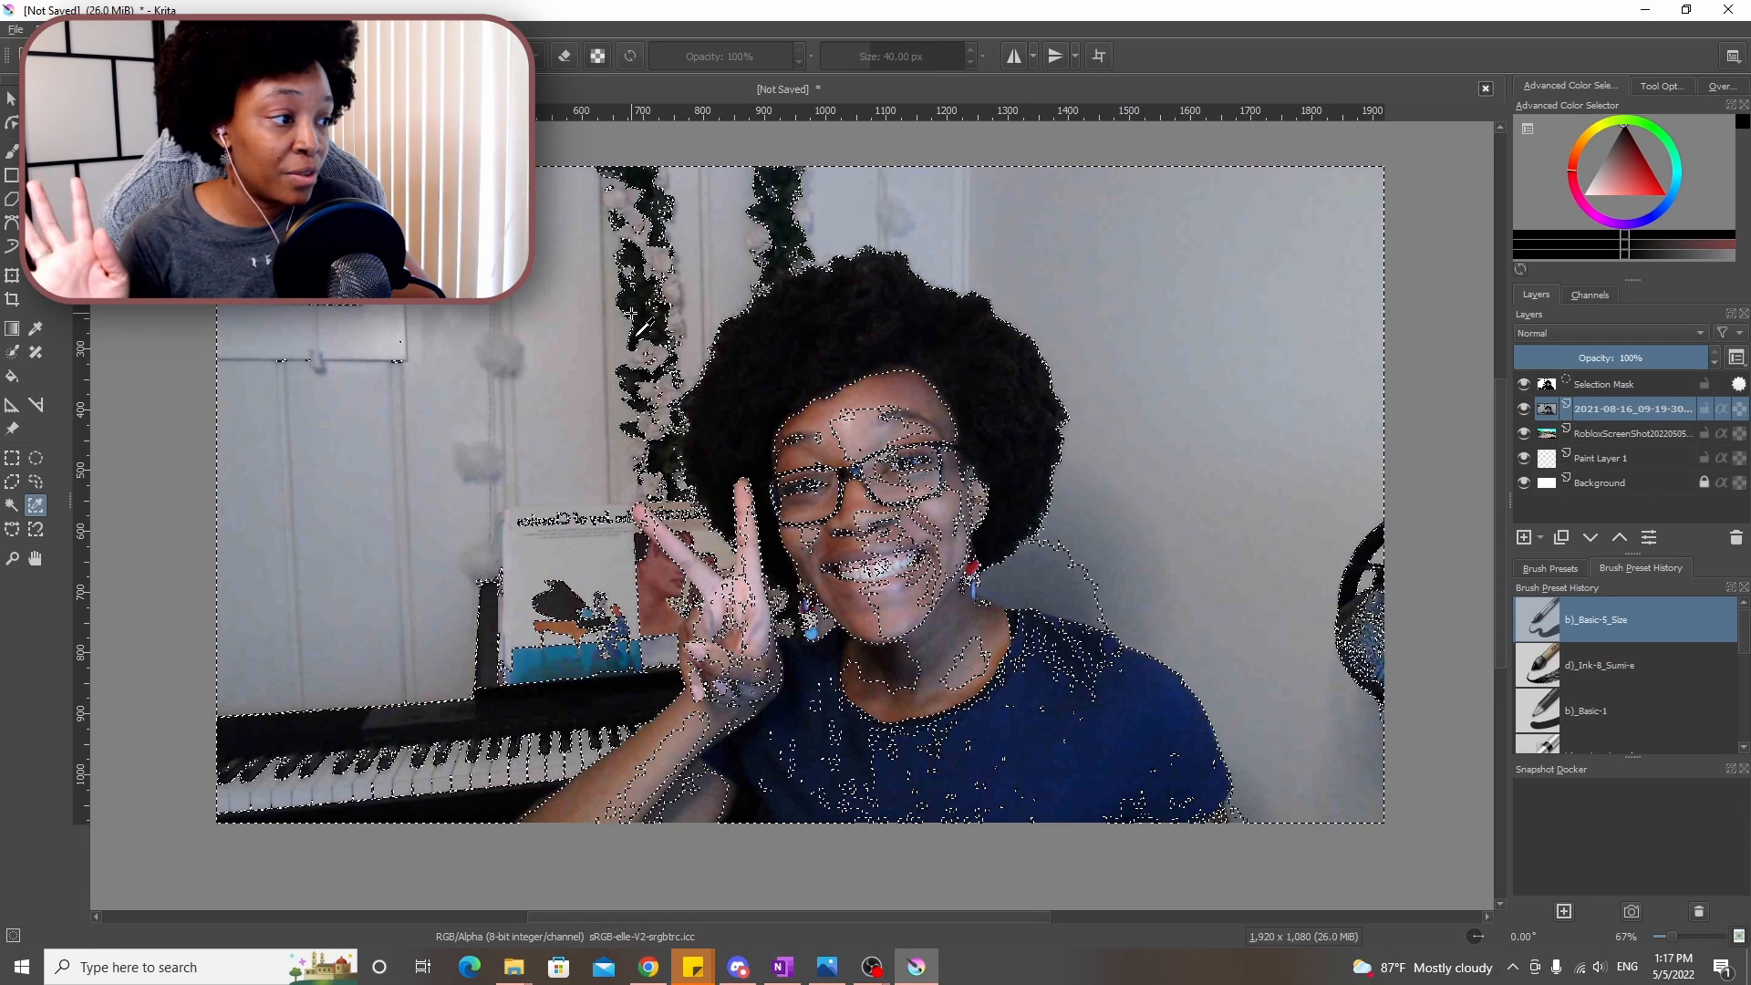
click(1171, 447)
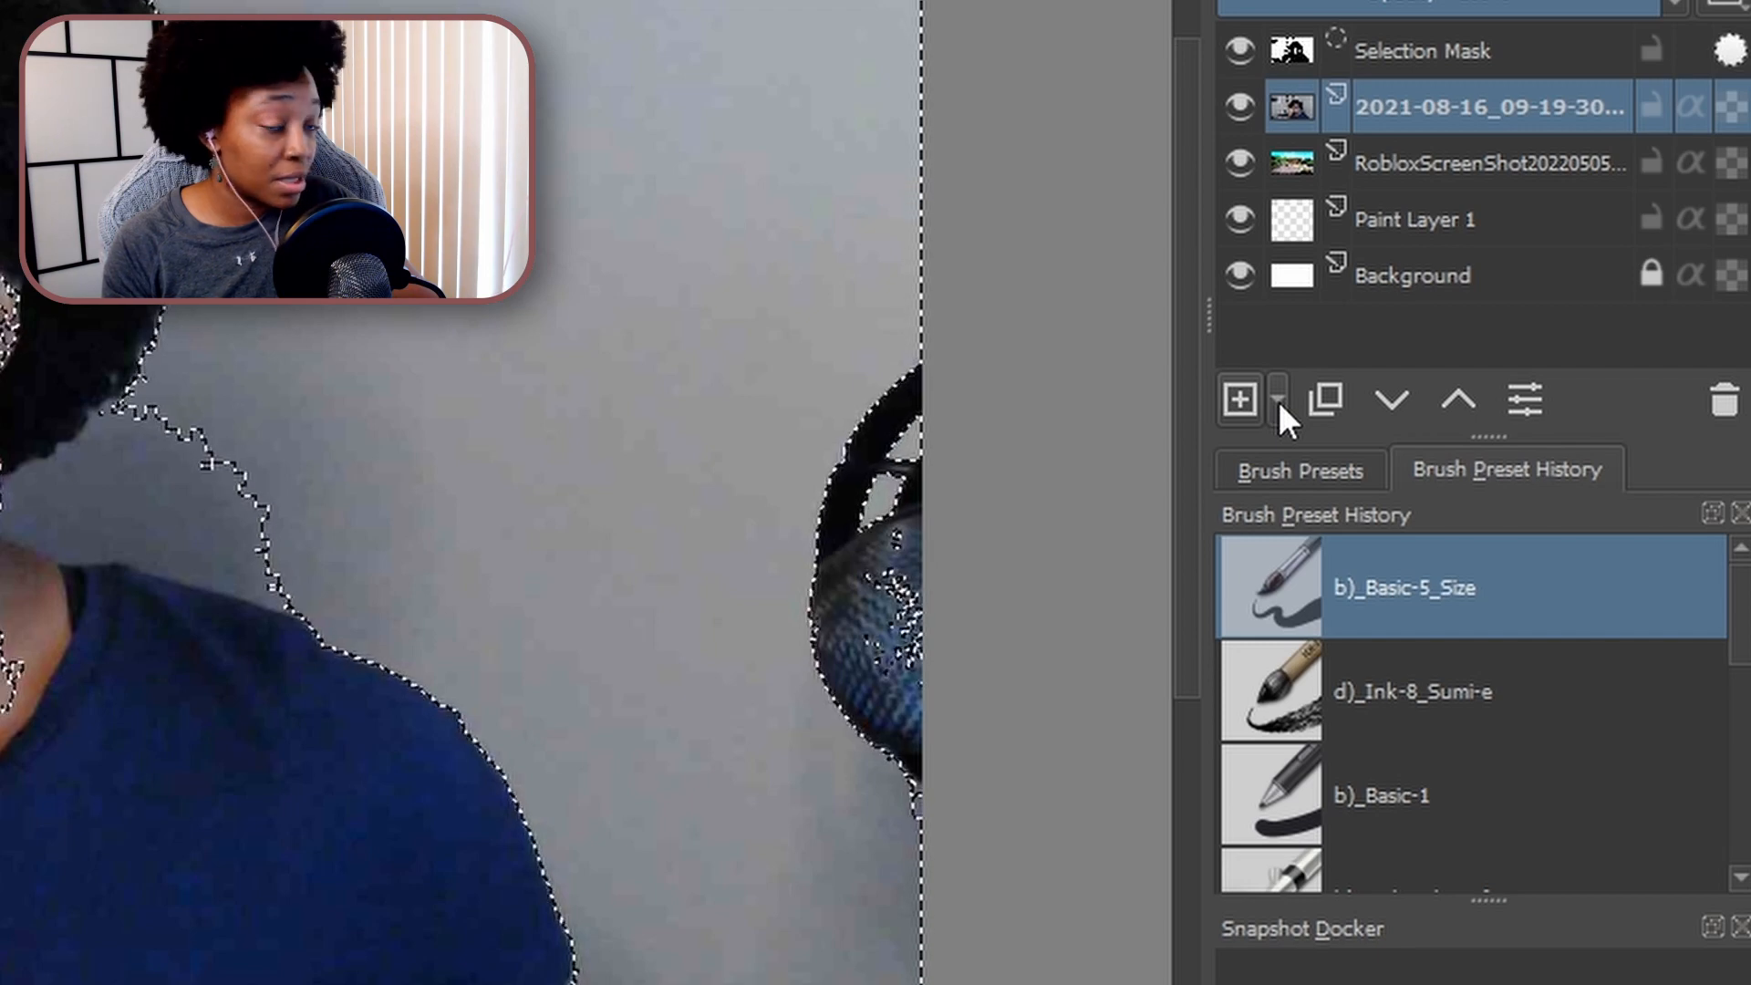
Add a transparency mask to the portrait layer from the selection and invert the mask
click(1279, 402)
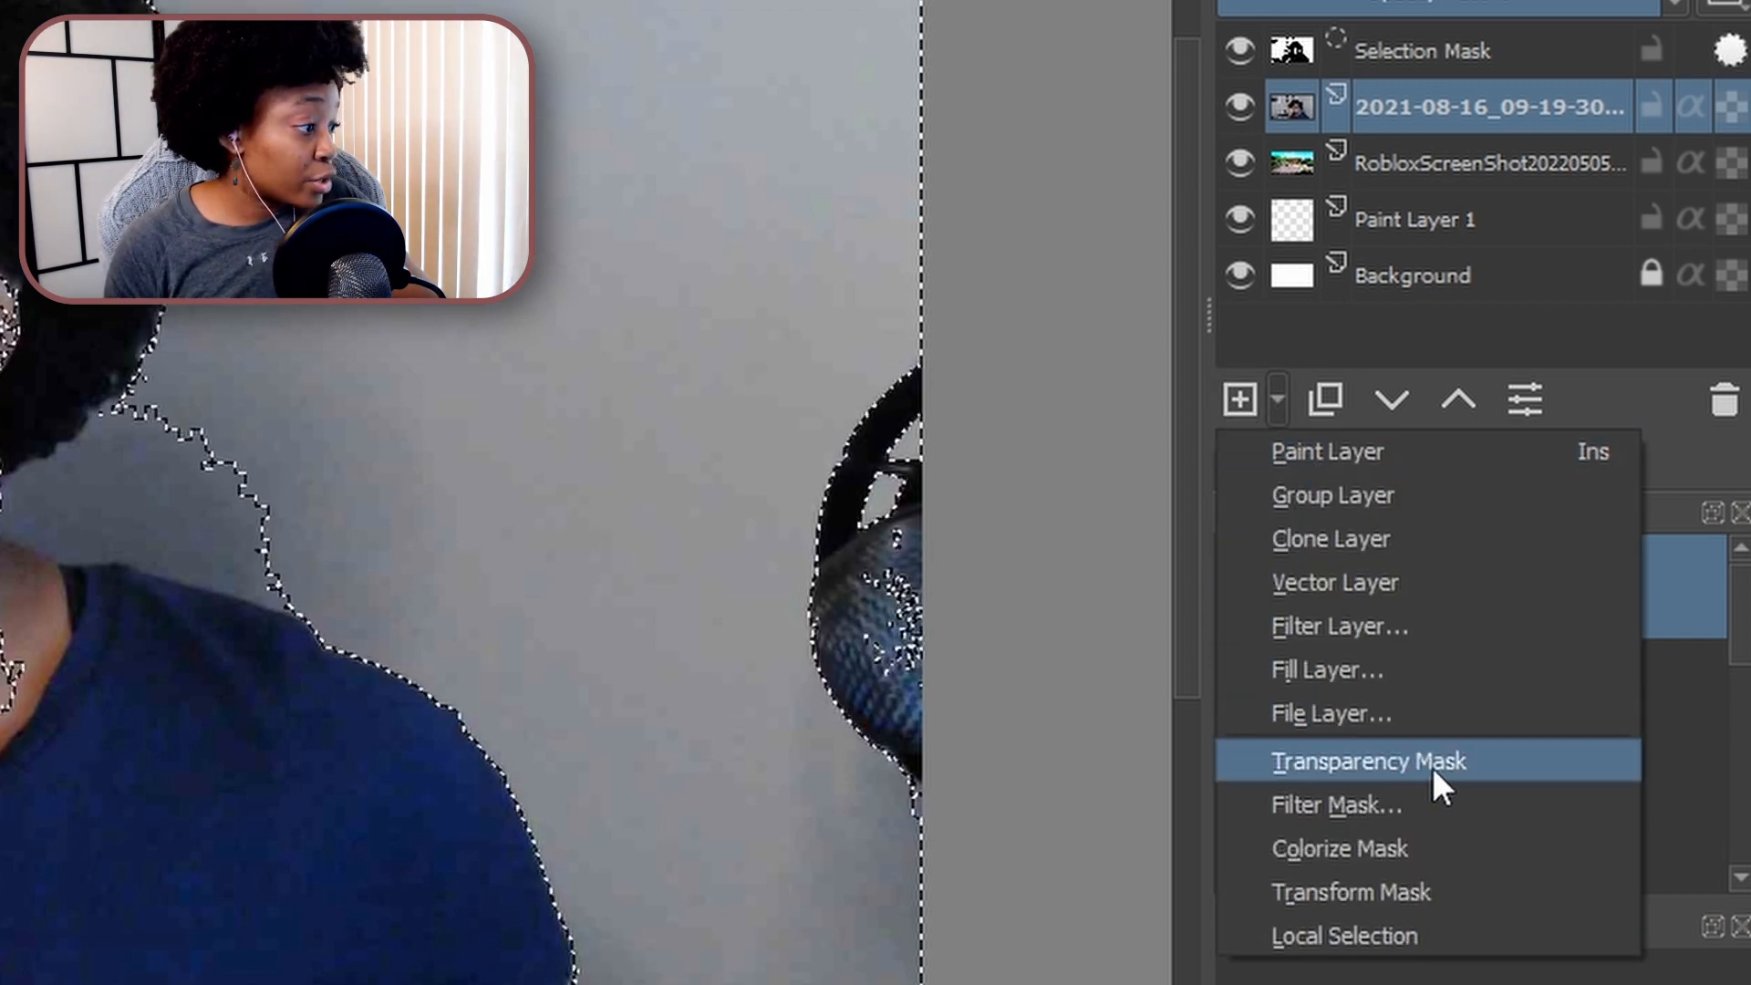
click(1430, 762)
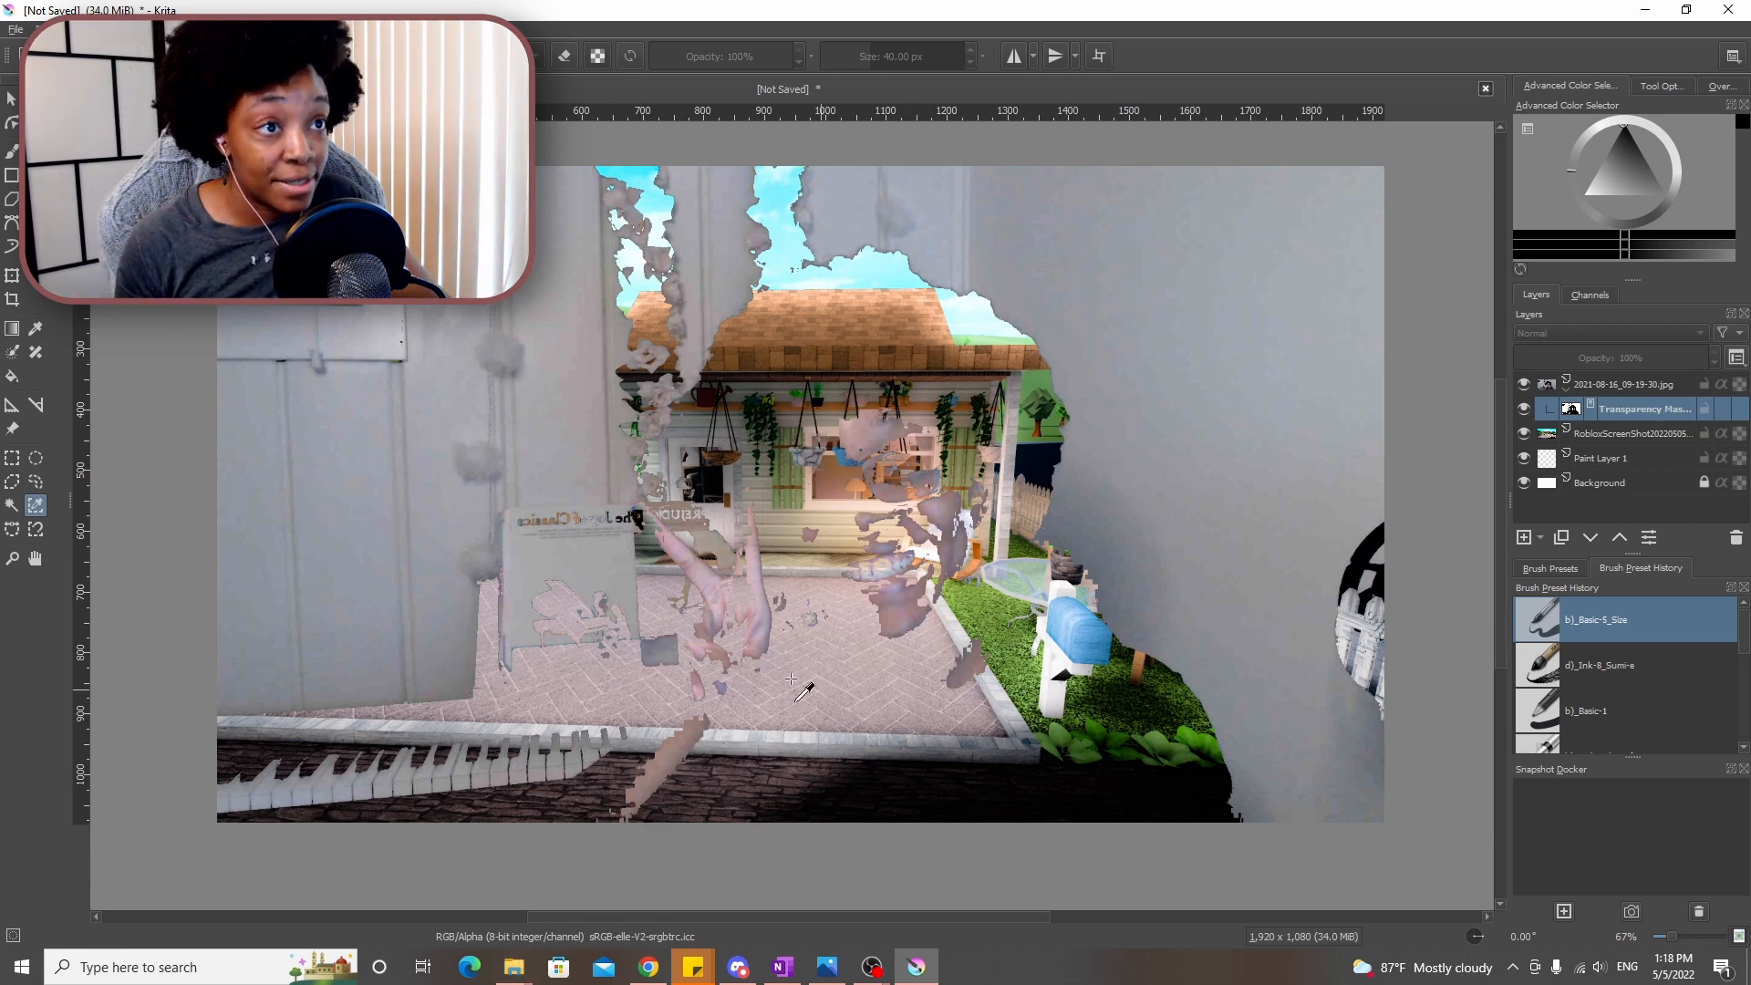
click(227, 29)
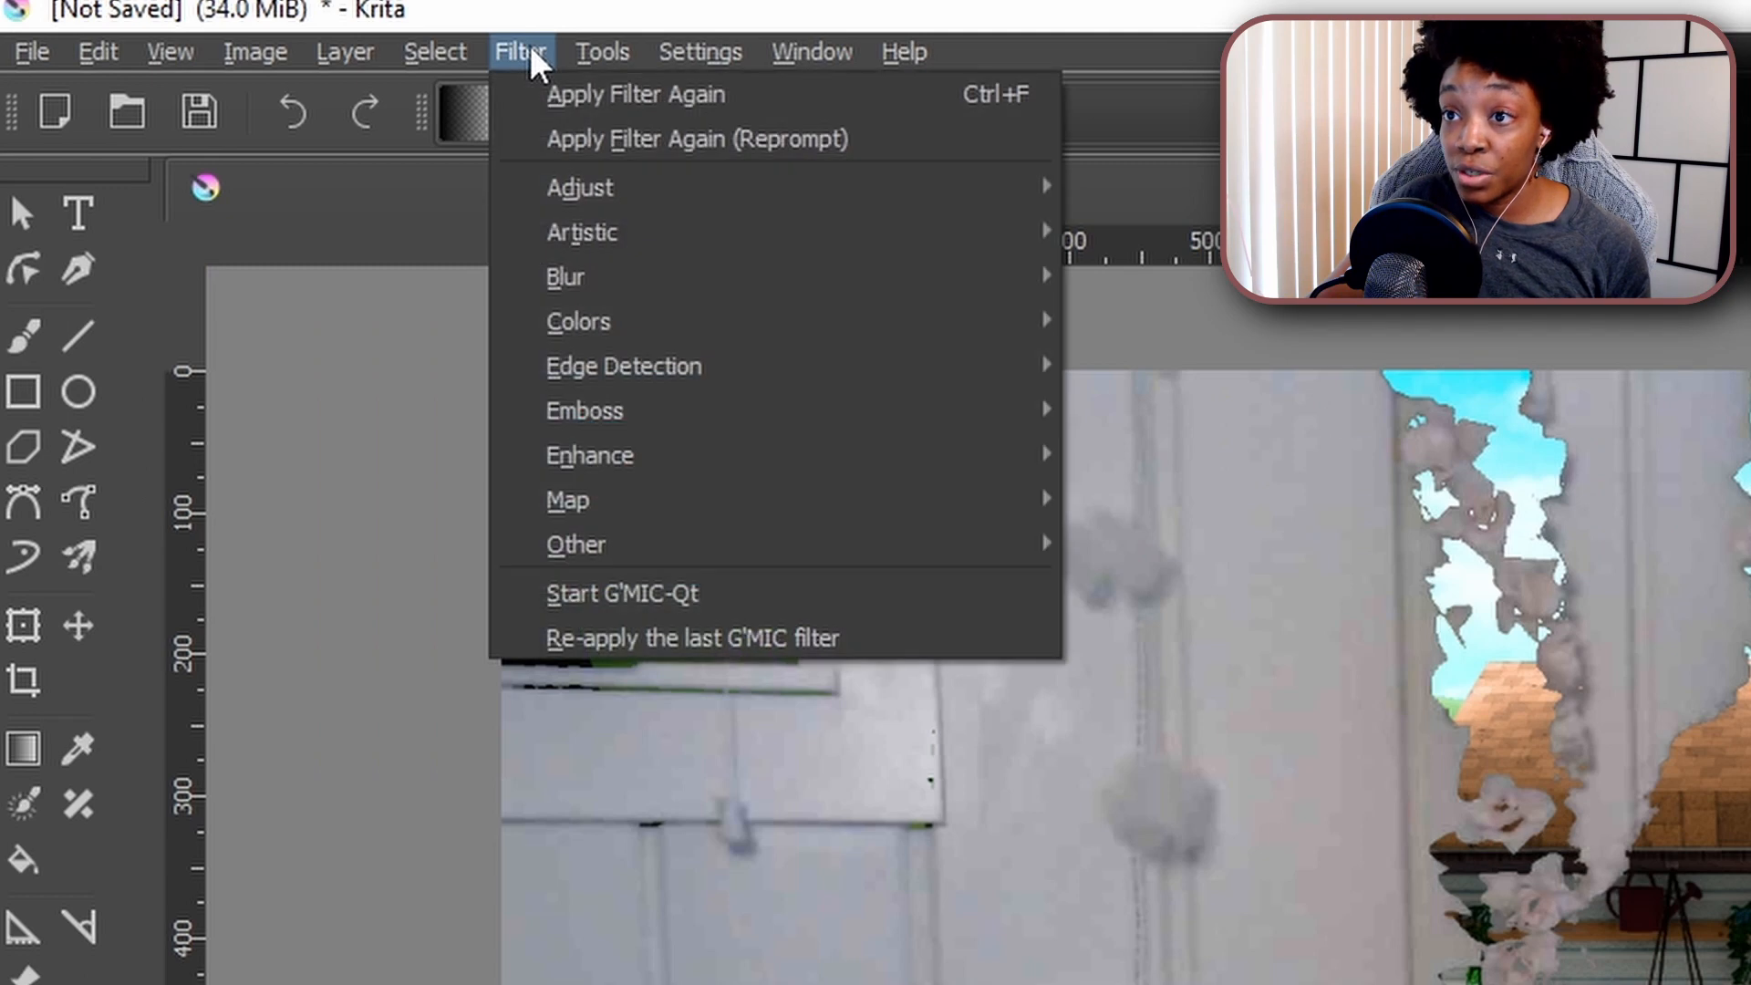
mouse_move(274, 96)
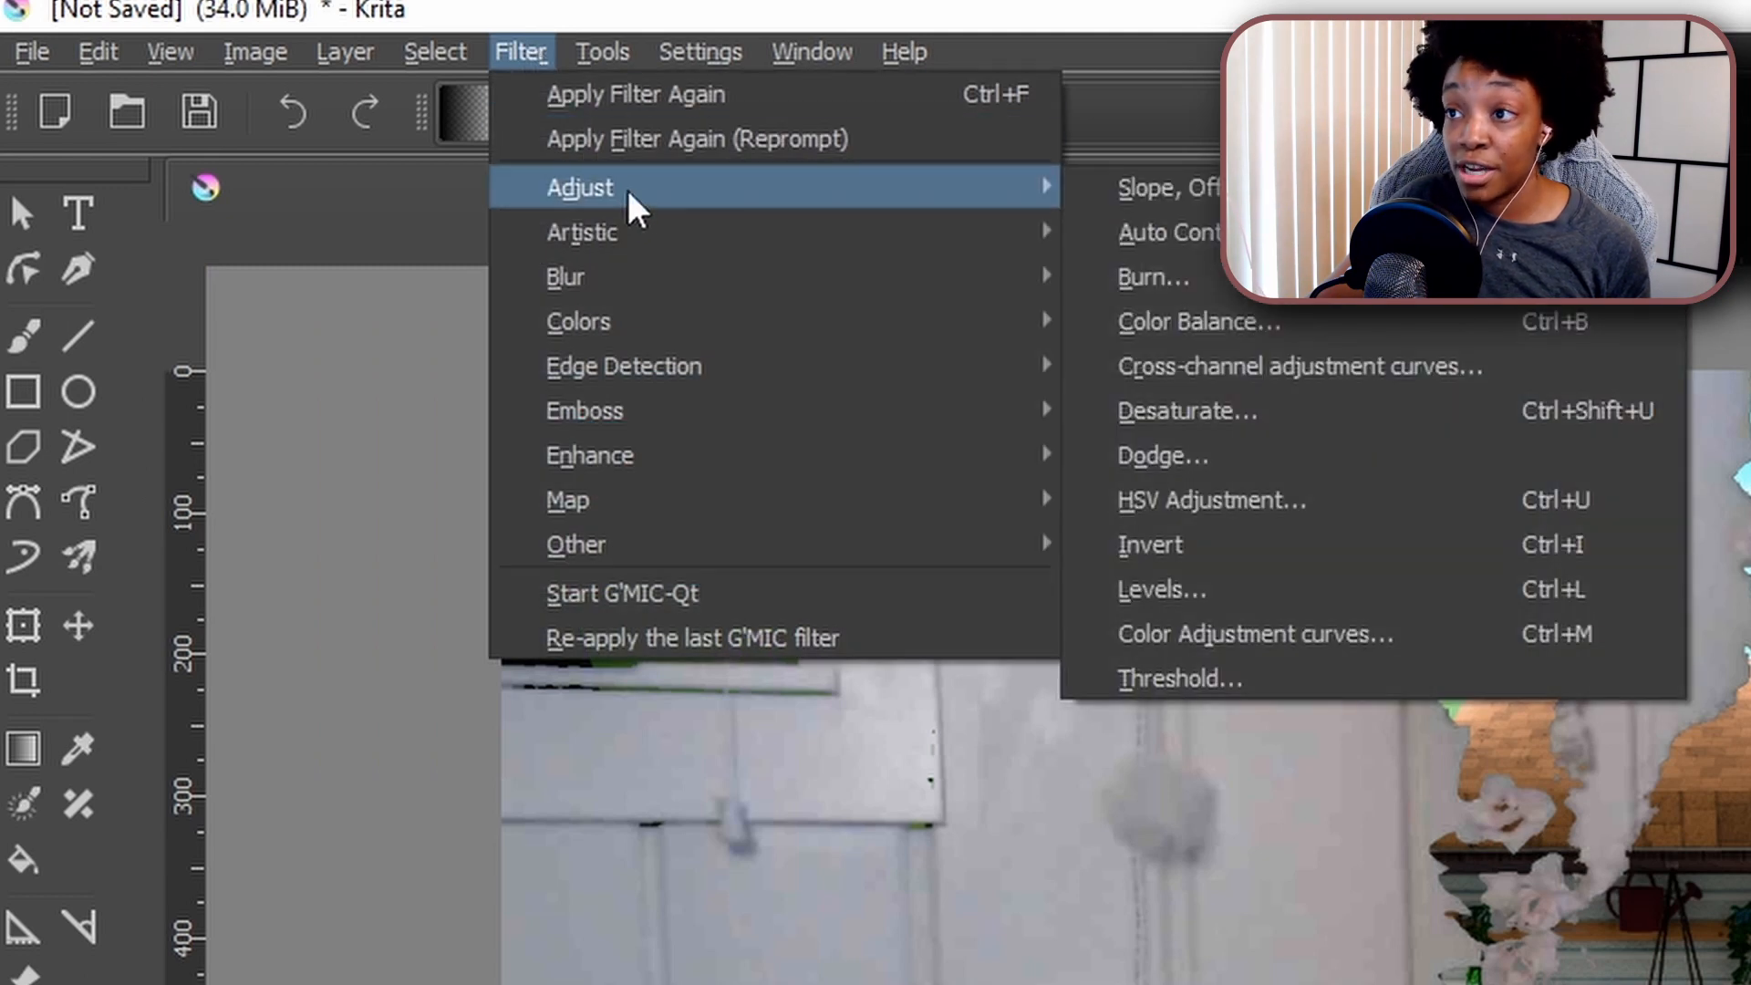
click(1185, 548)
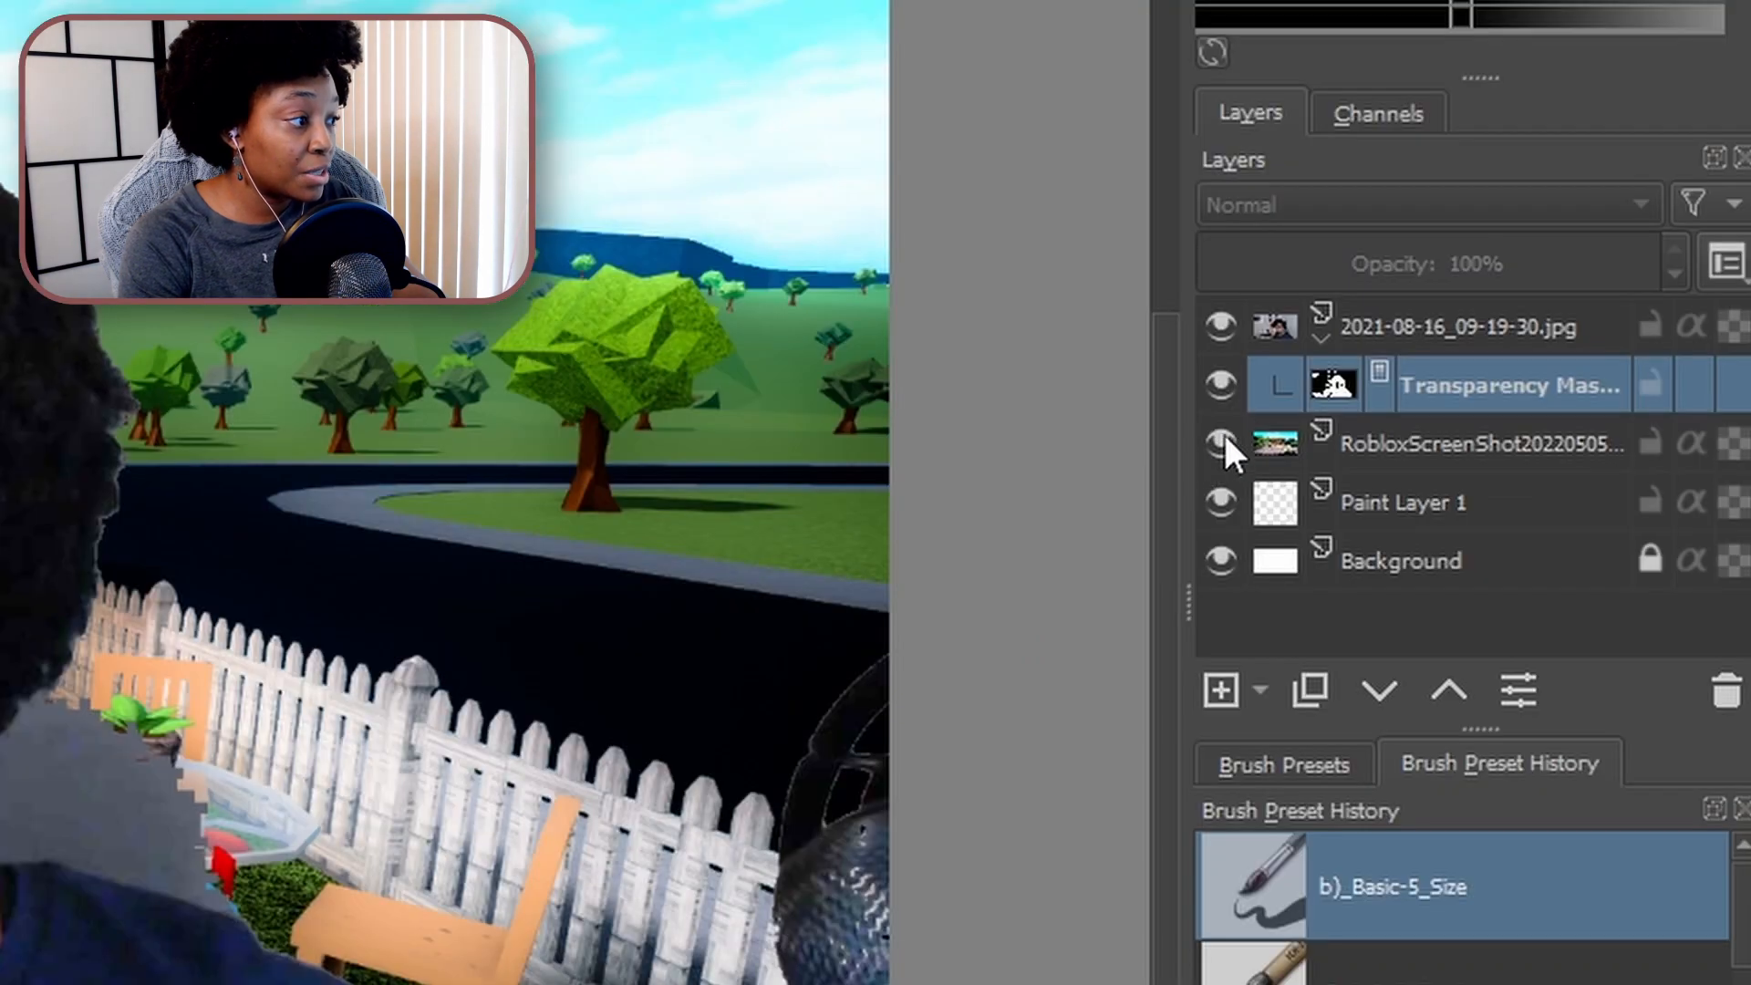
Hide the Roblox screenshot layer beneath the masked portrait
click(1219, 444)
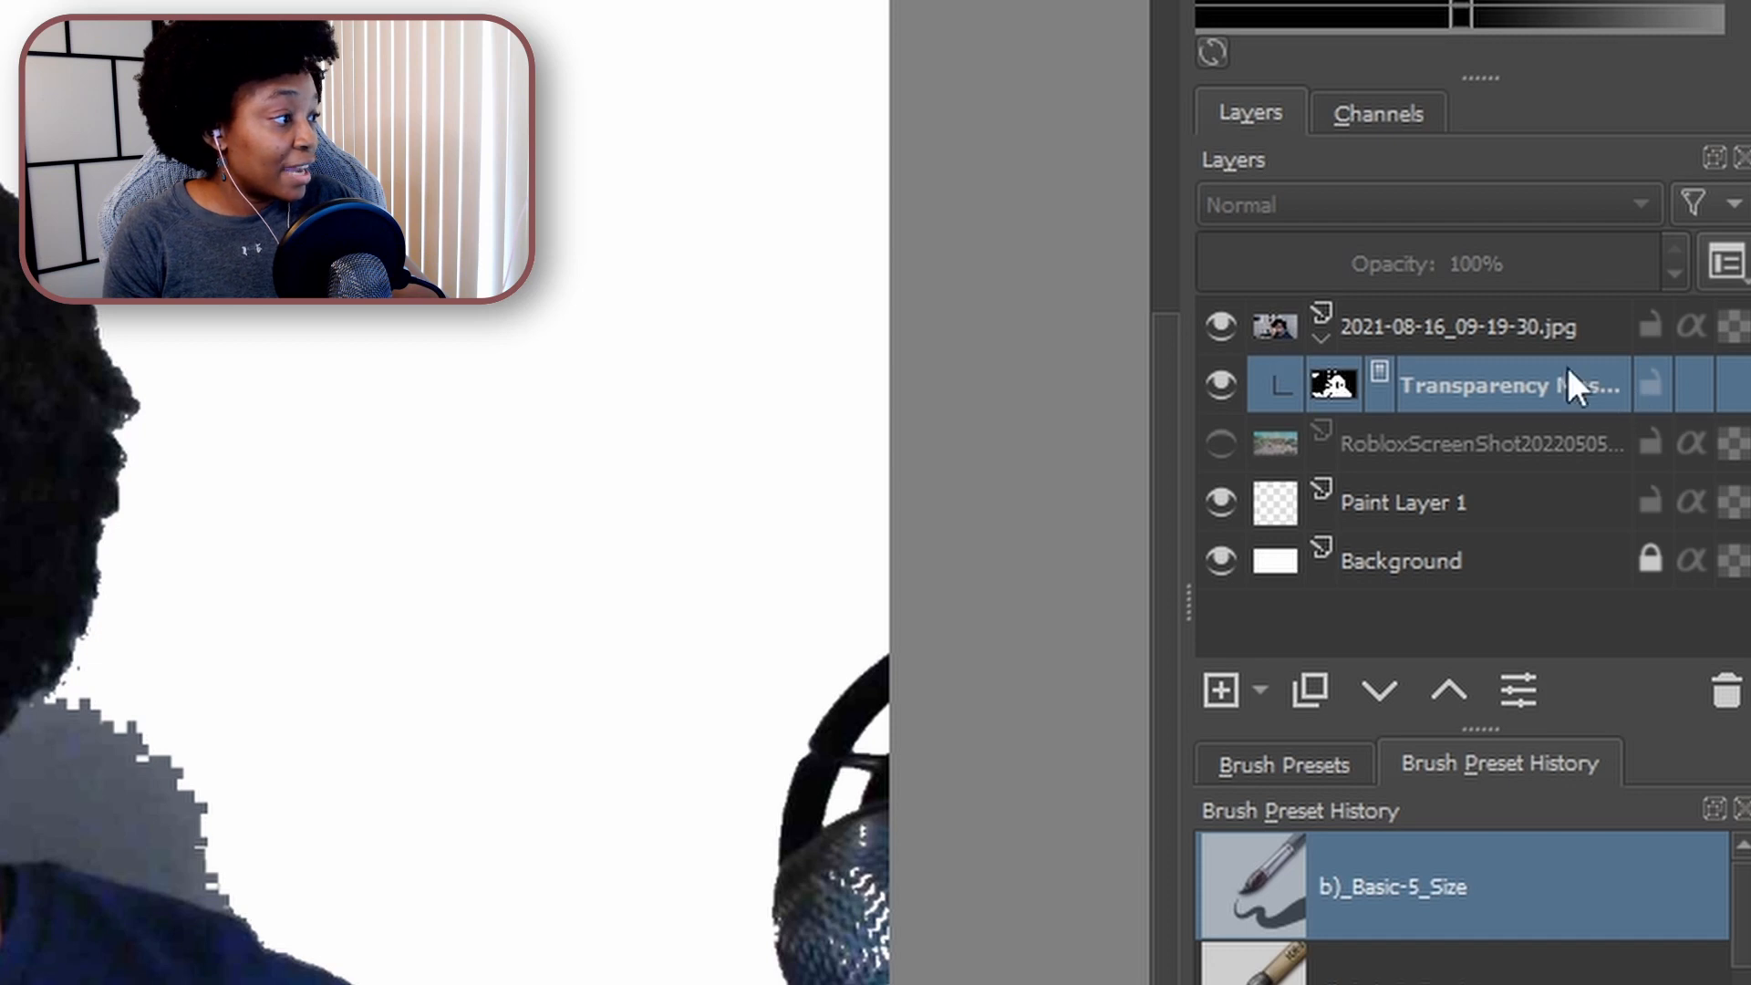
mouse_move(1626, 370)
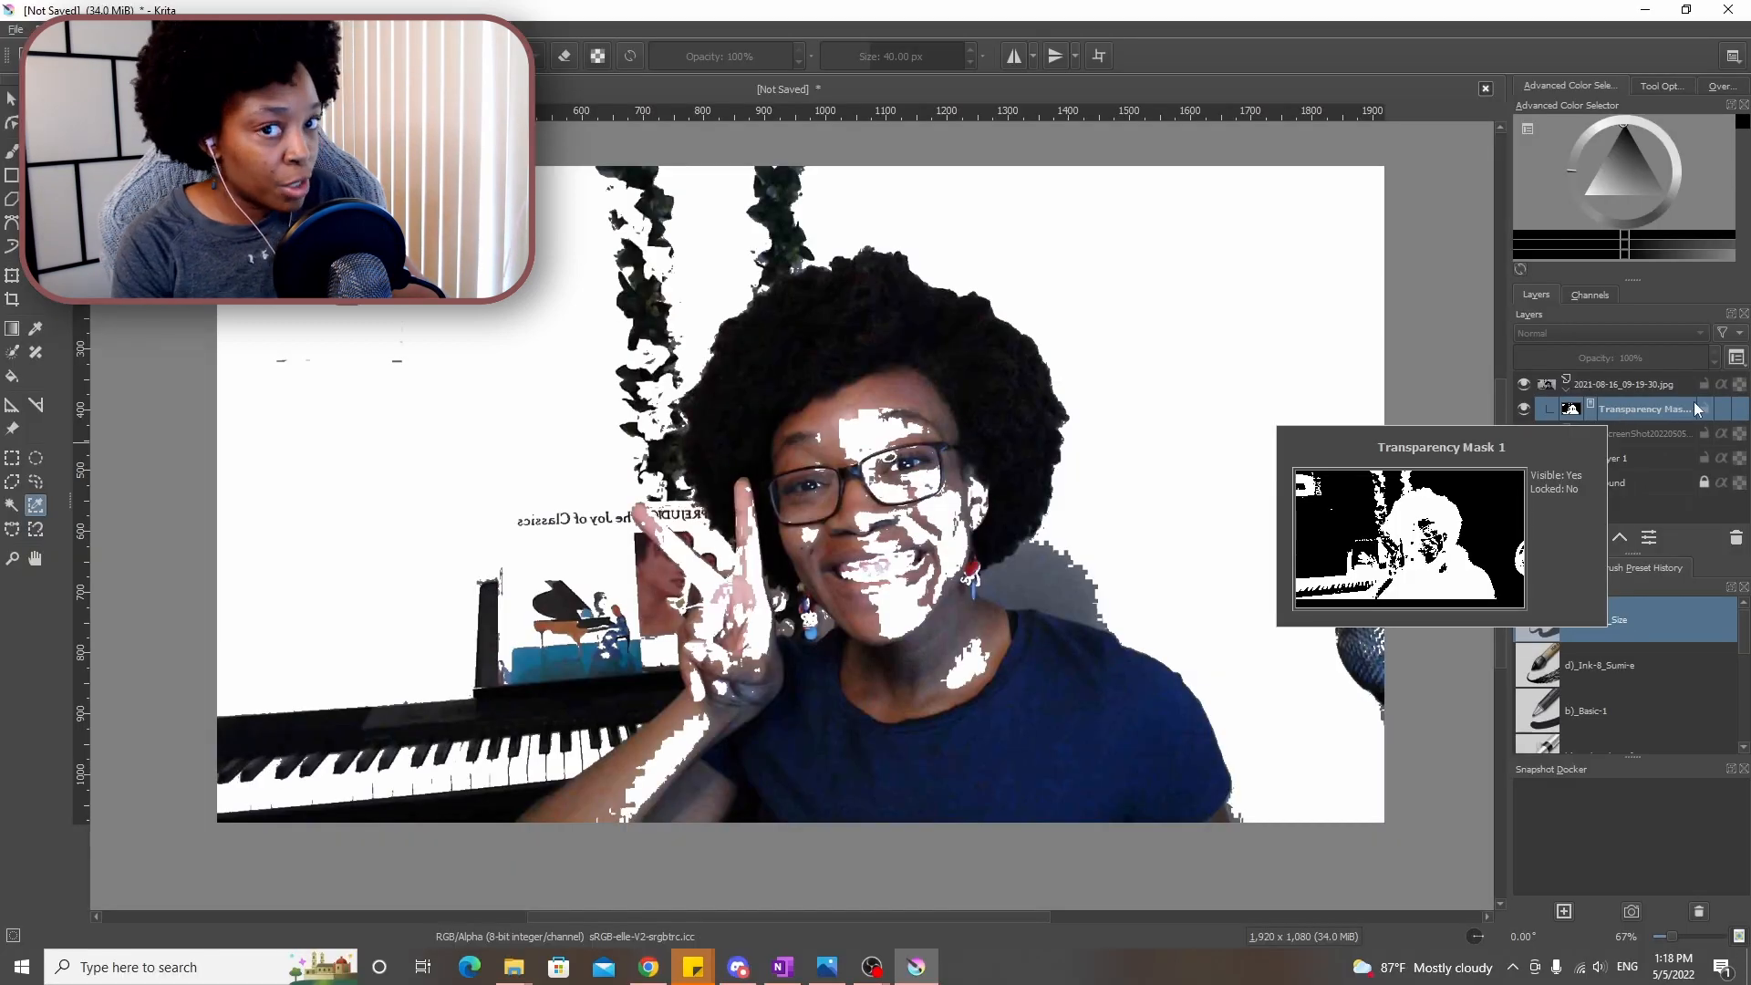
mouse_move(1660, 423)
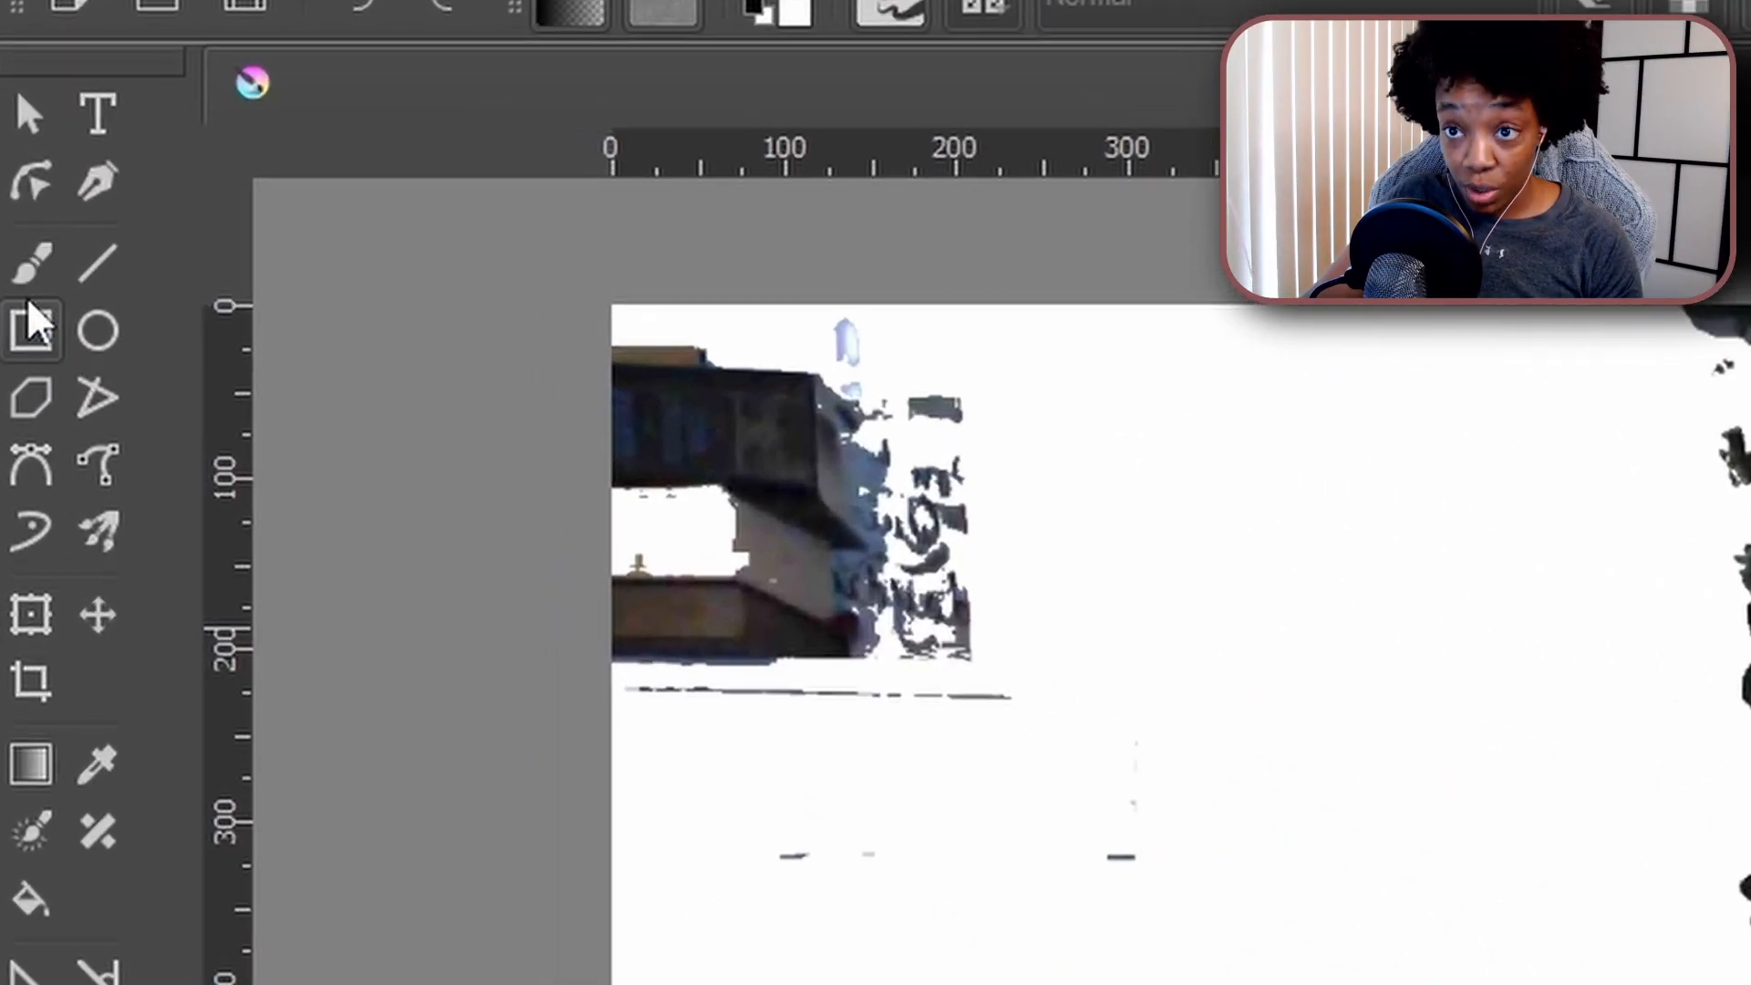
Brush out the garlands, keyboard and microphone on the mask in black at 145.24 px, and save as How I make my thumbnails thumbnail.kra
click(32, 263)
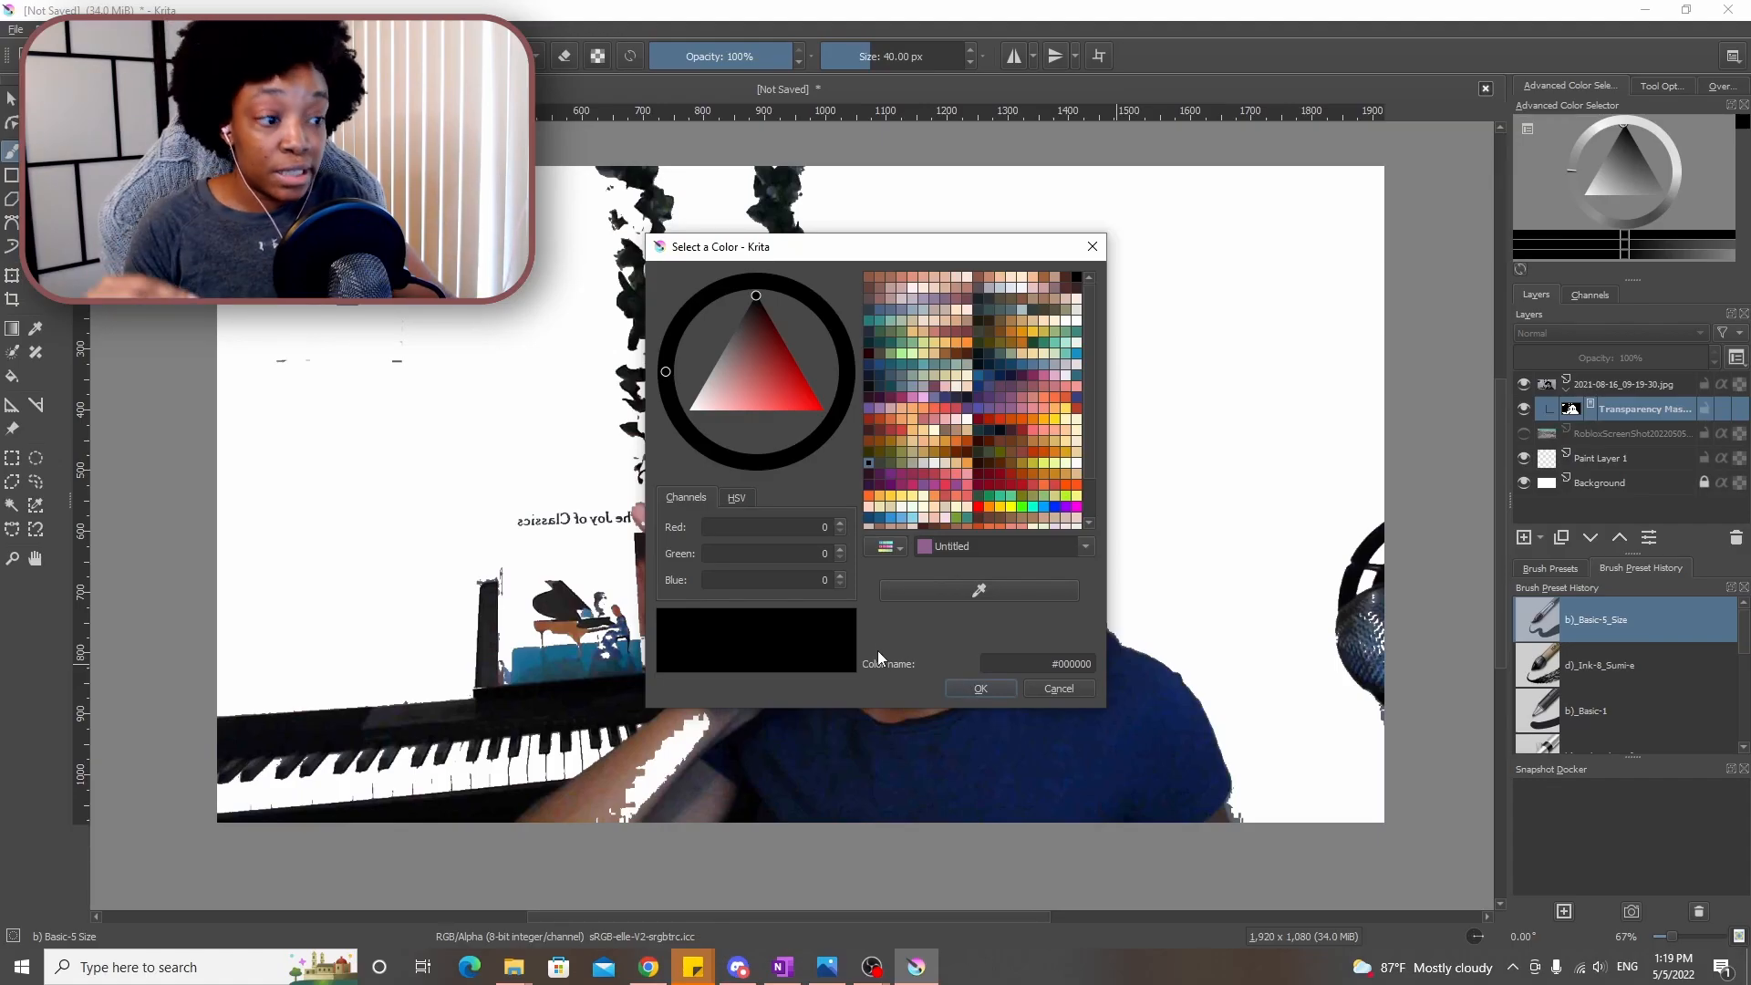
click(979, 688)
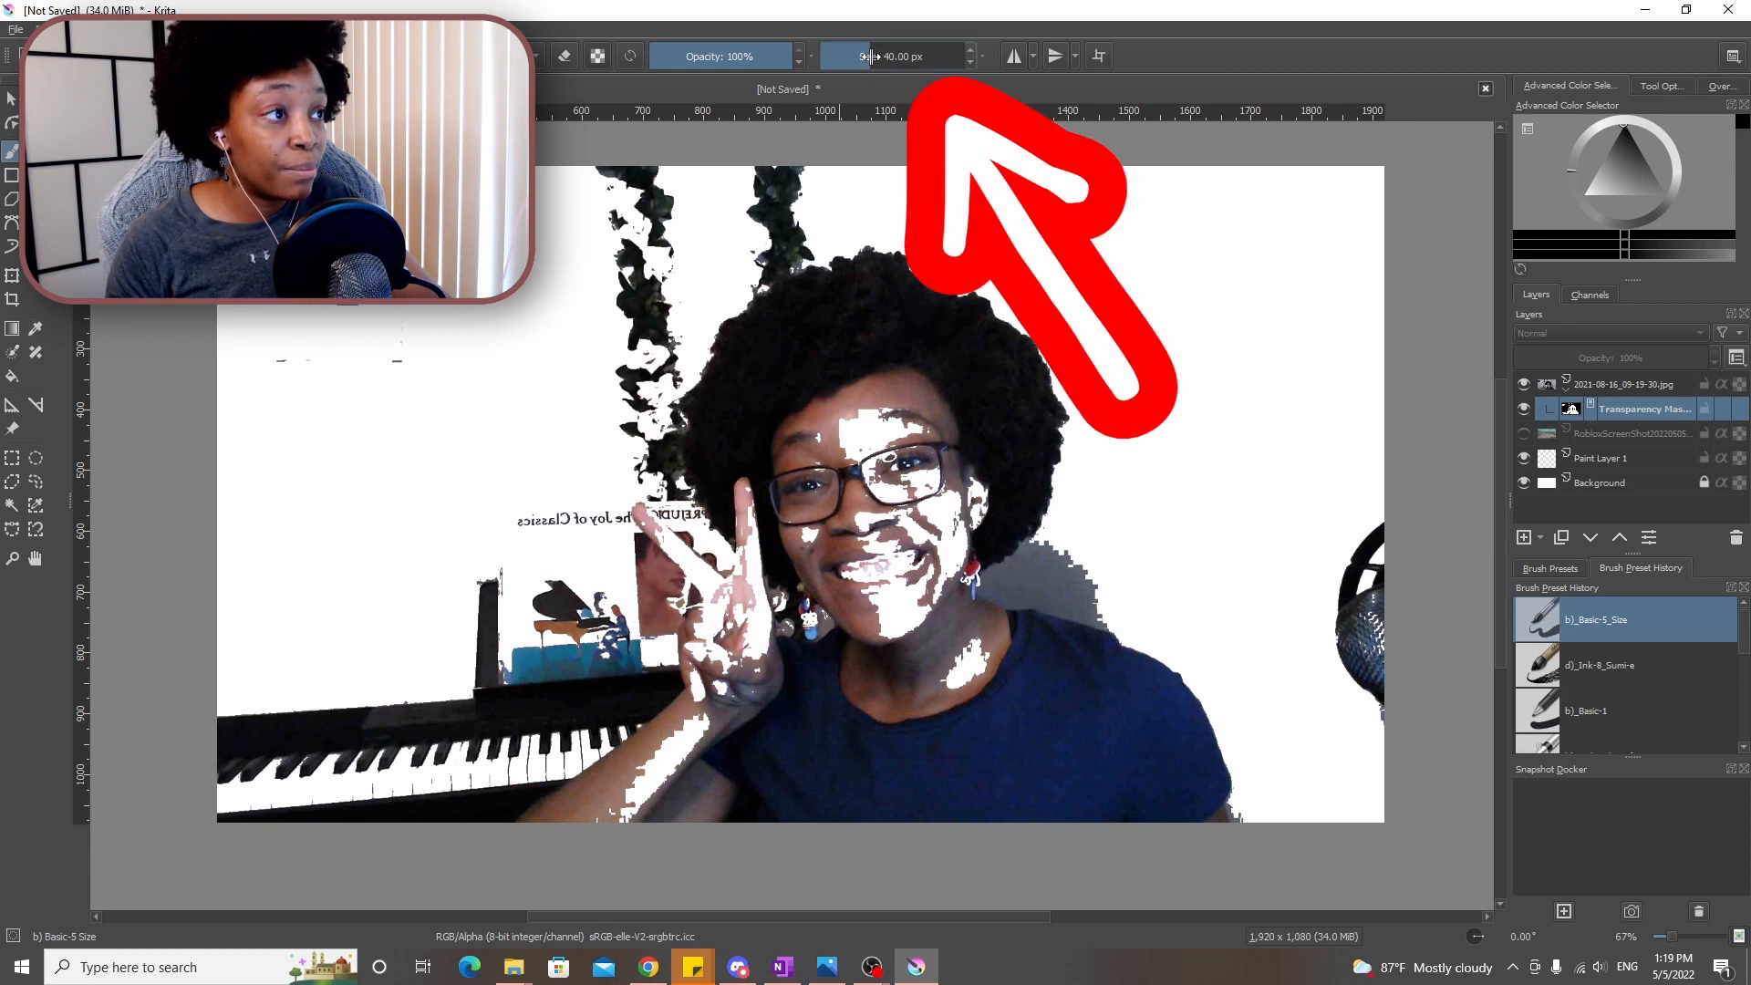
drag(872, 56, 895, 55)
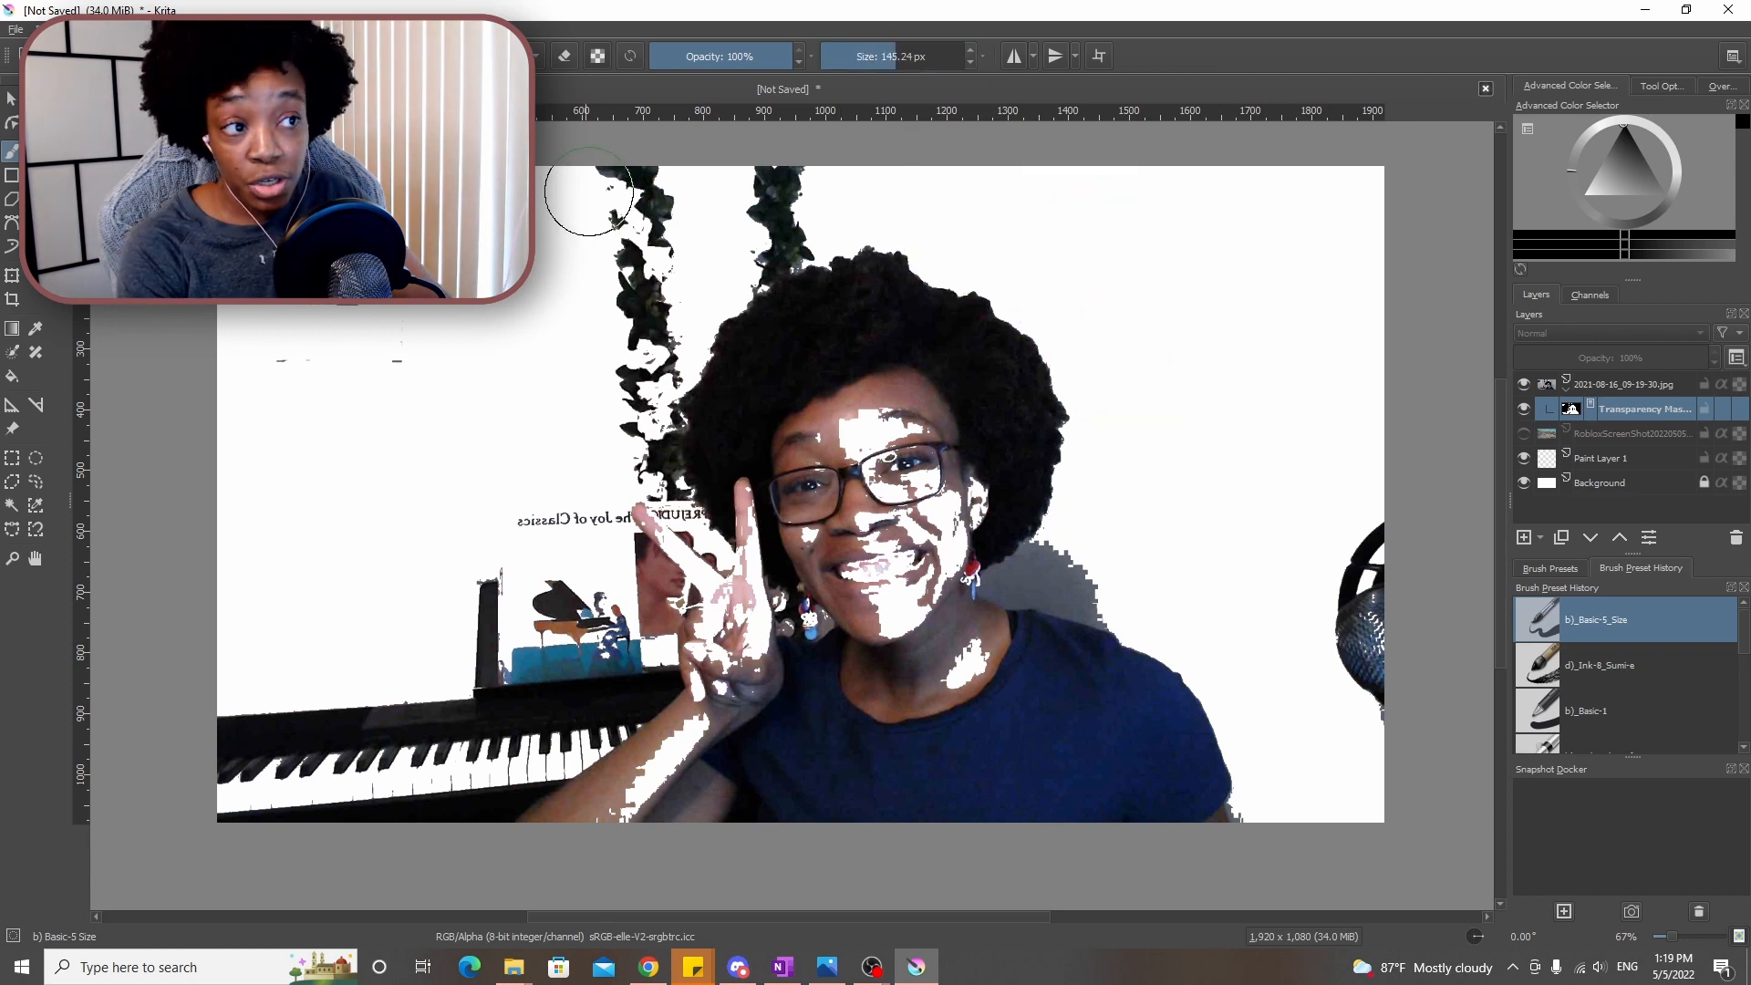
mouse_move(588, 193)
mouse_down()
mouse_move(778, 187)
mouse_move(645, 257)
mouse_move(643, 383)
mouse_up()
mouse_move(228, 757)
mouse_down()
mouse_move(423, 726)
mouse_move(484, 637)
mouse_move(536, 482)
mouse_move(578, 587)
mouse_move(473, 743)
mouse_move(456, 731)
mouse_move(550, 622)
mouse_up()
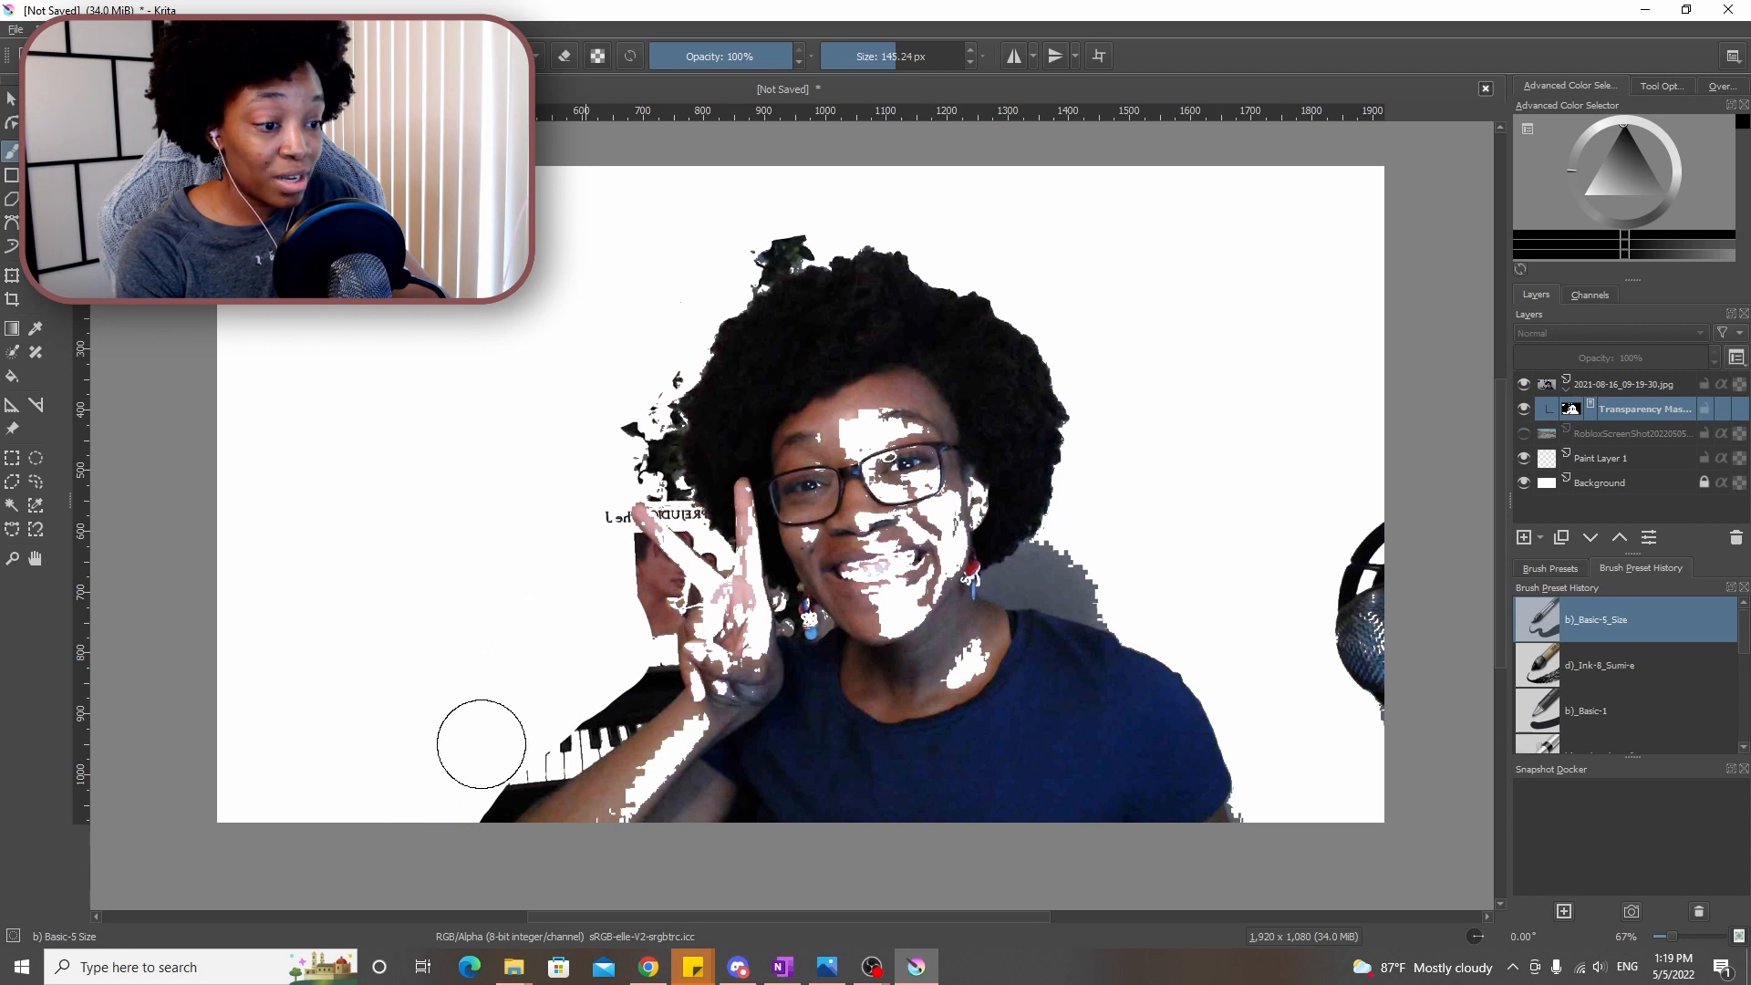
drag(1368, 469, 1361, 708)
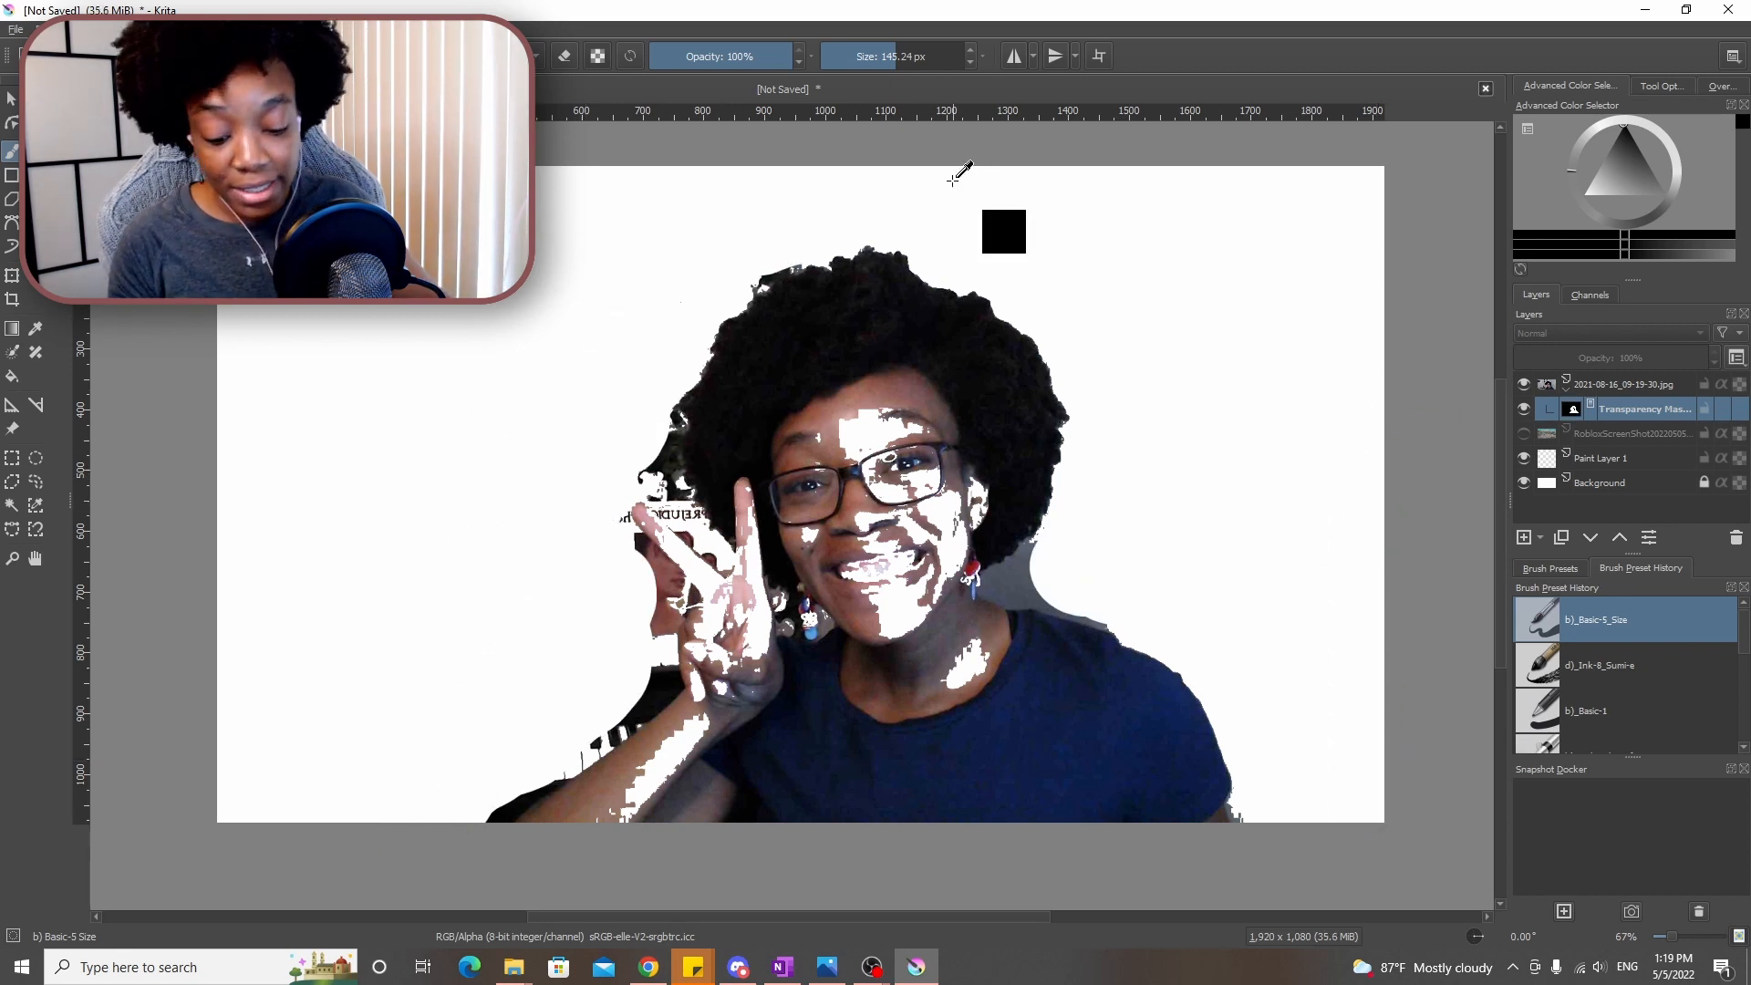
key(ctrl+s)
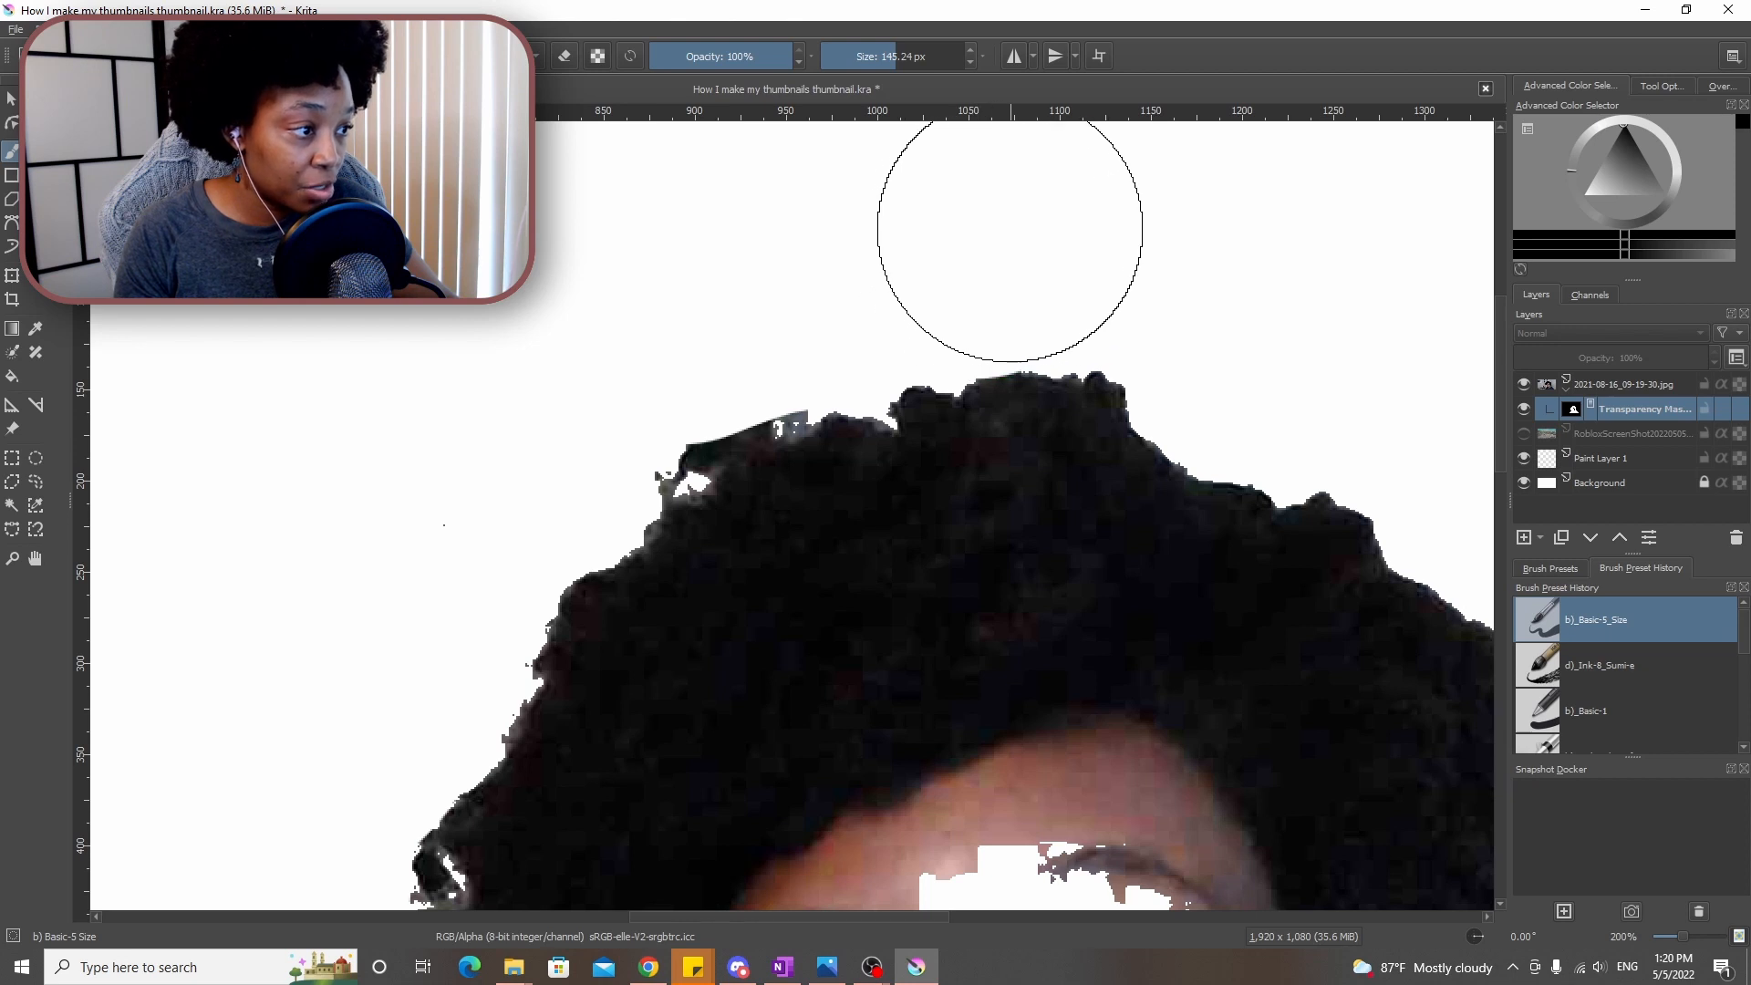
Brush away the leftover background around the hair and above the shoulder on the mask, reducing the brush to 24.01 px
mouse_move(797, 289)
mouse_down()
mouse_move(646, 334)
mouse_move(606, 393)
mouse_move(650, 359)
mouse_up()
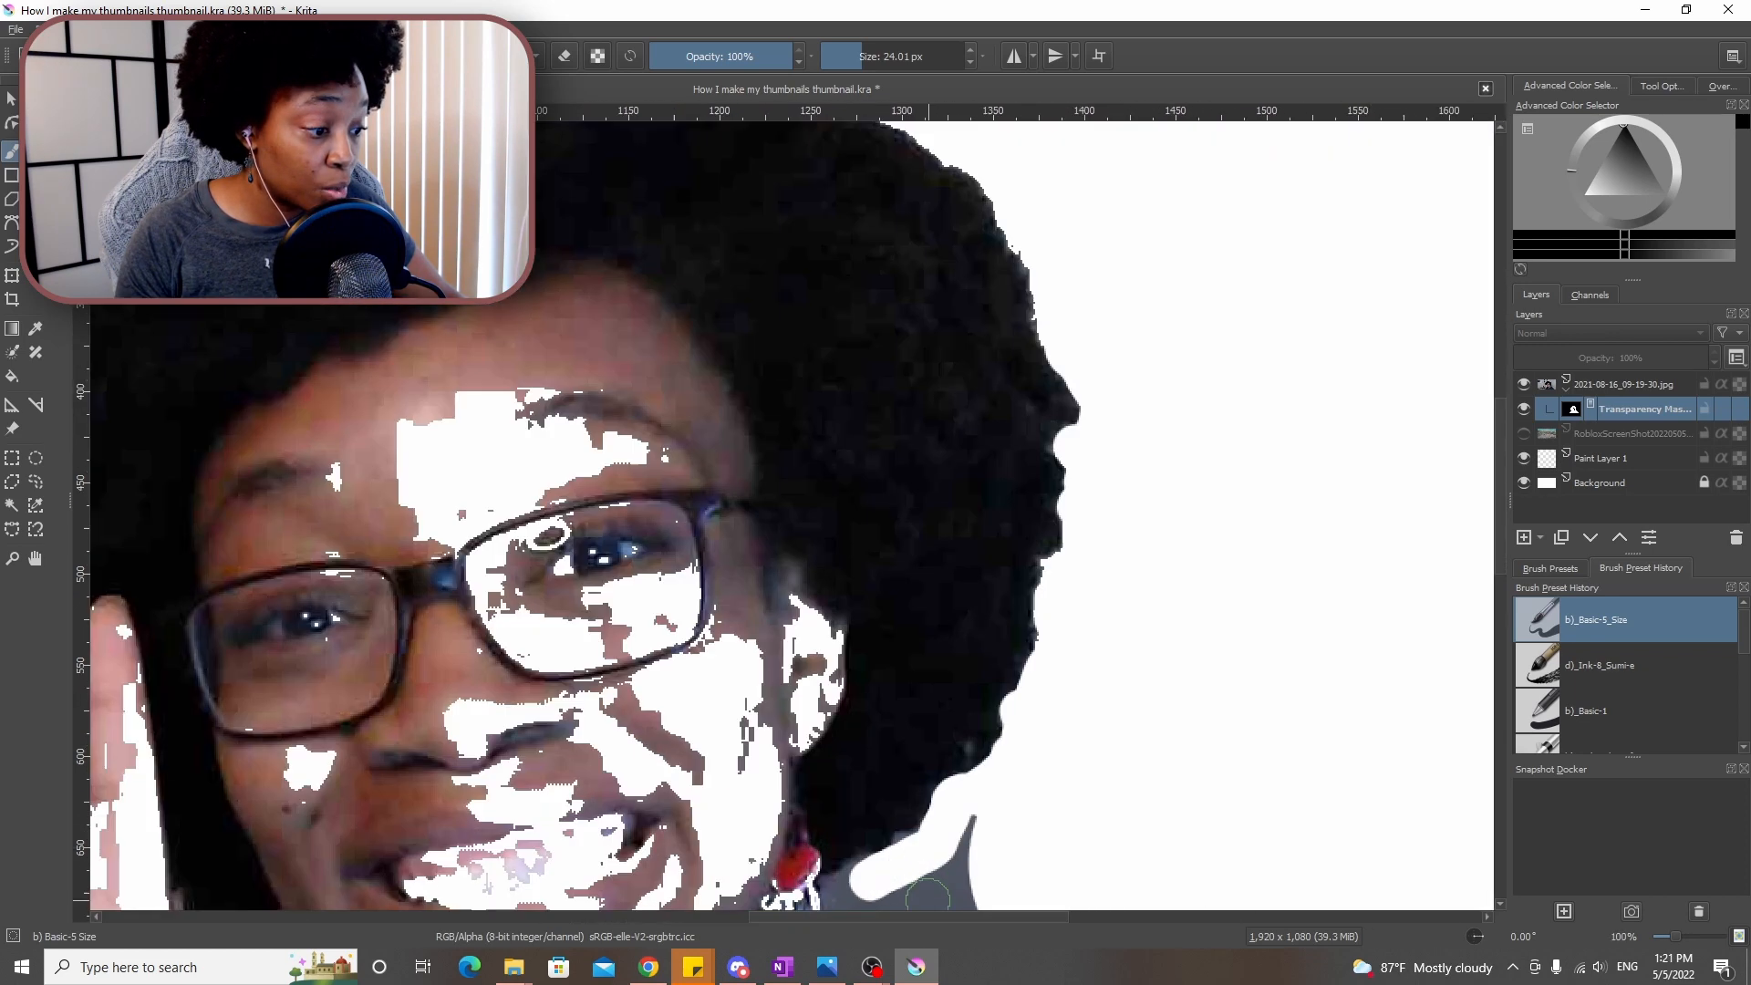
scroll(849, 893, up, 3)
mouse_move(865, 855)
mouse_down()
mouse_move(1017, 832)
mouse_move(1024, 781)
mouse_up()
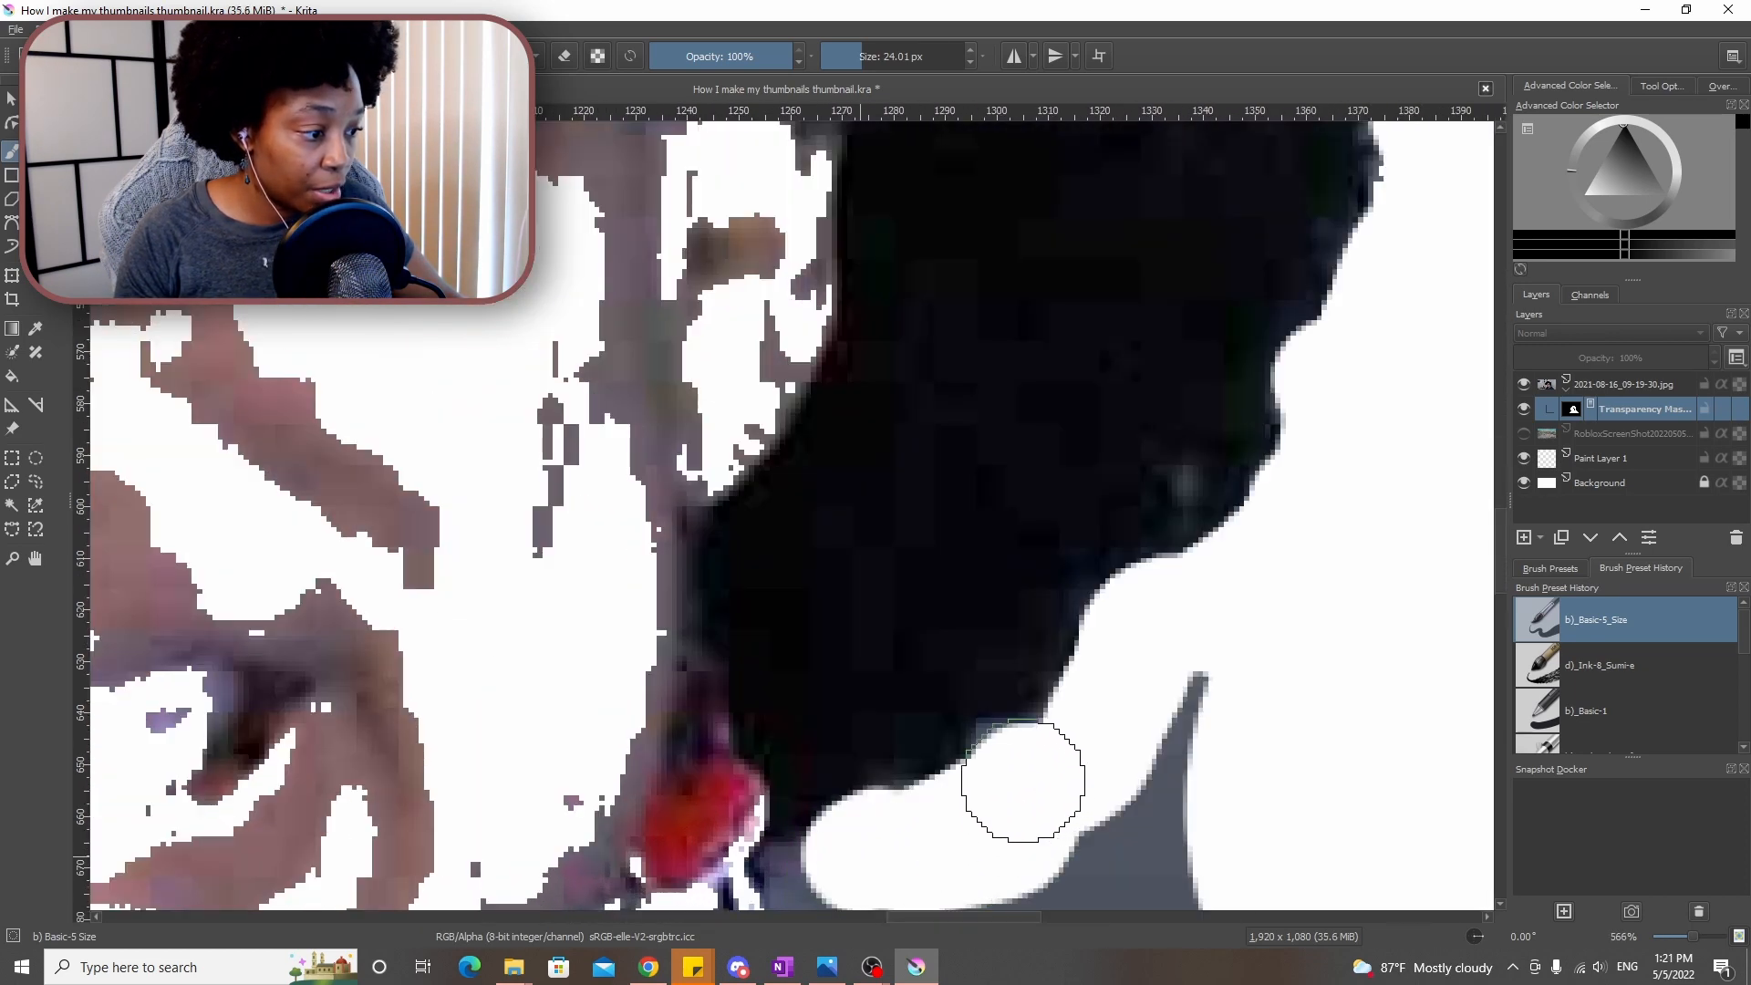
scroll(1110, 446, down, 6)
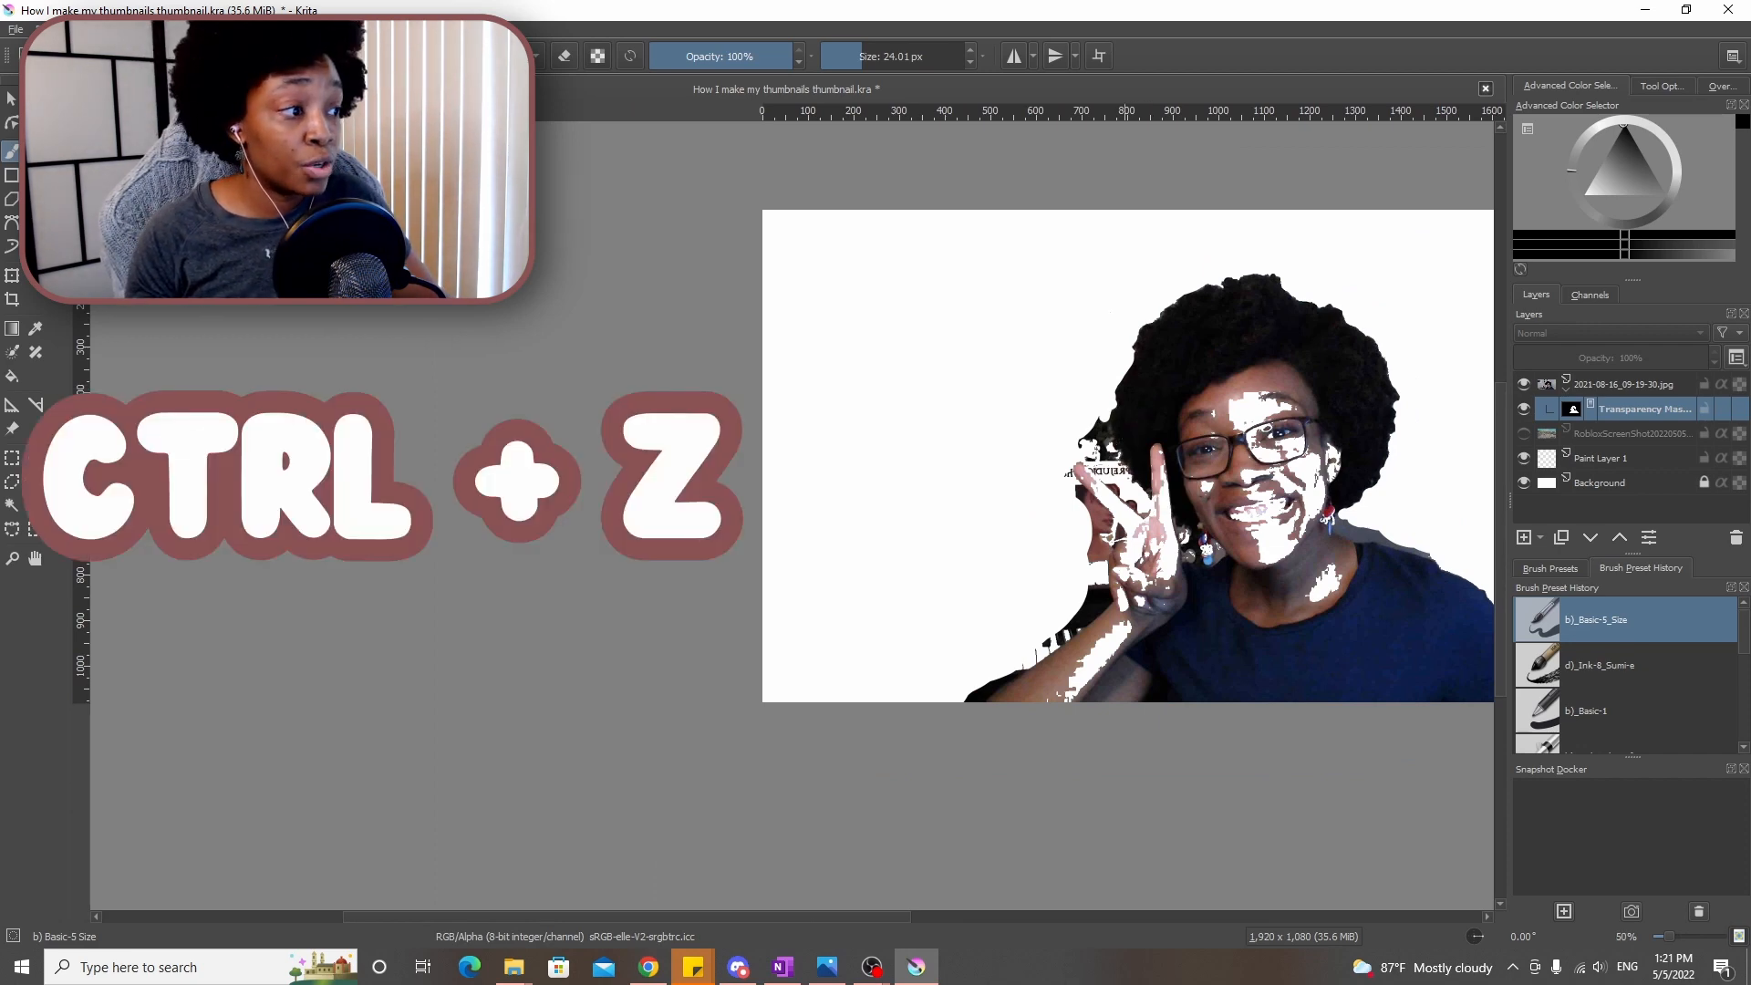
scroll(1278, 630, up, 4)
scroll(1083, 305, down, 1)
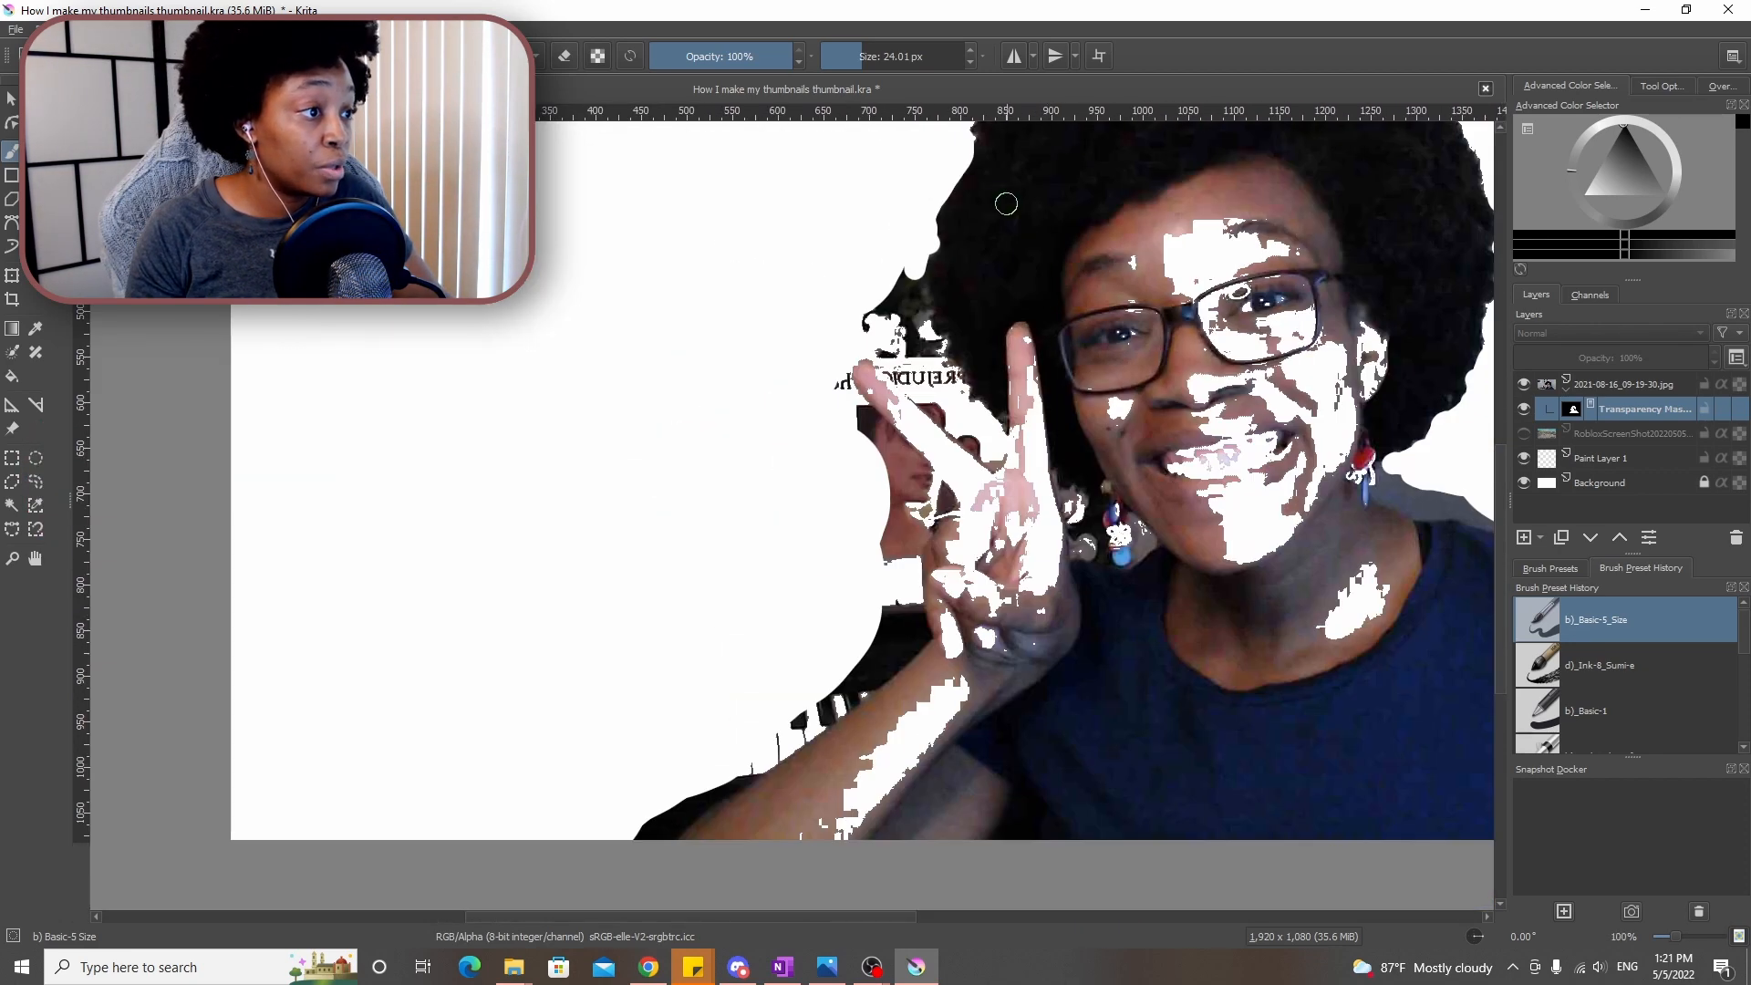
scroll(1004, 195, up, 1)
scroll(895, 328, up, 2)
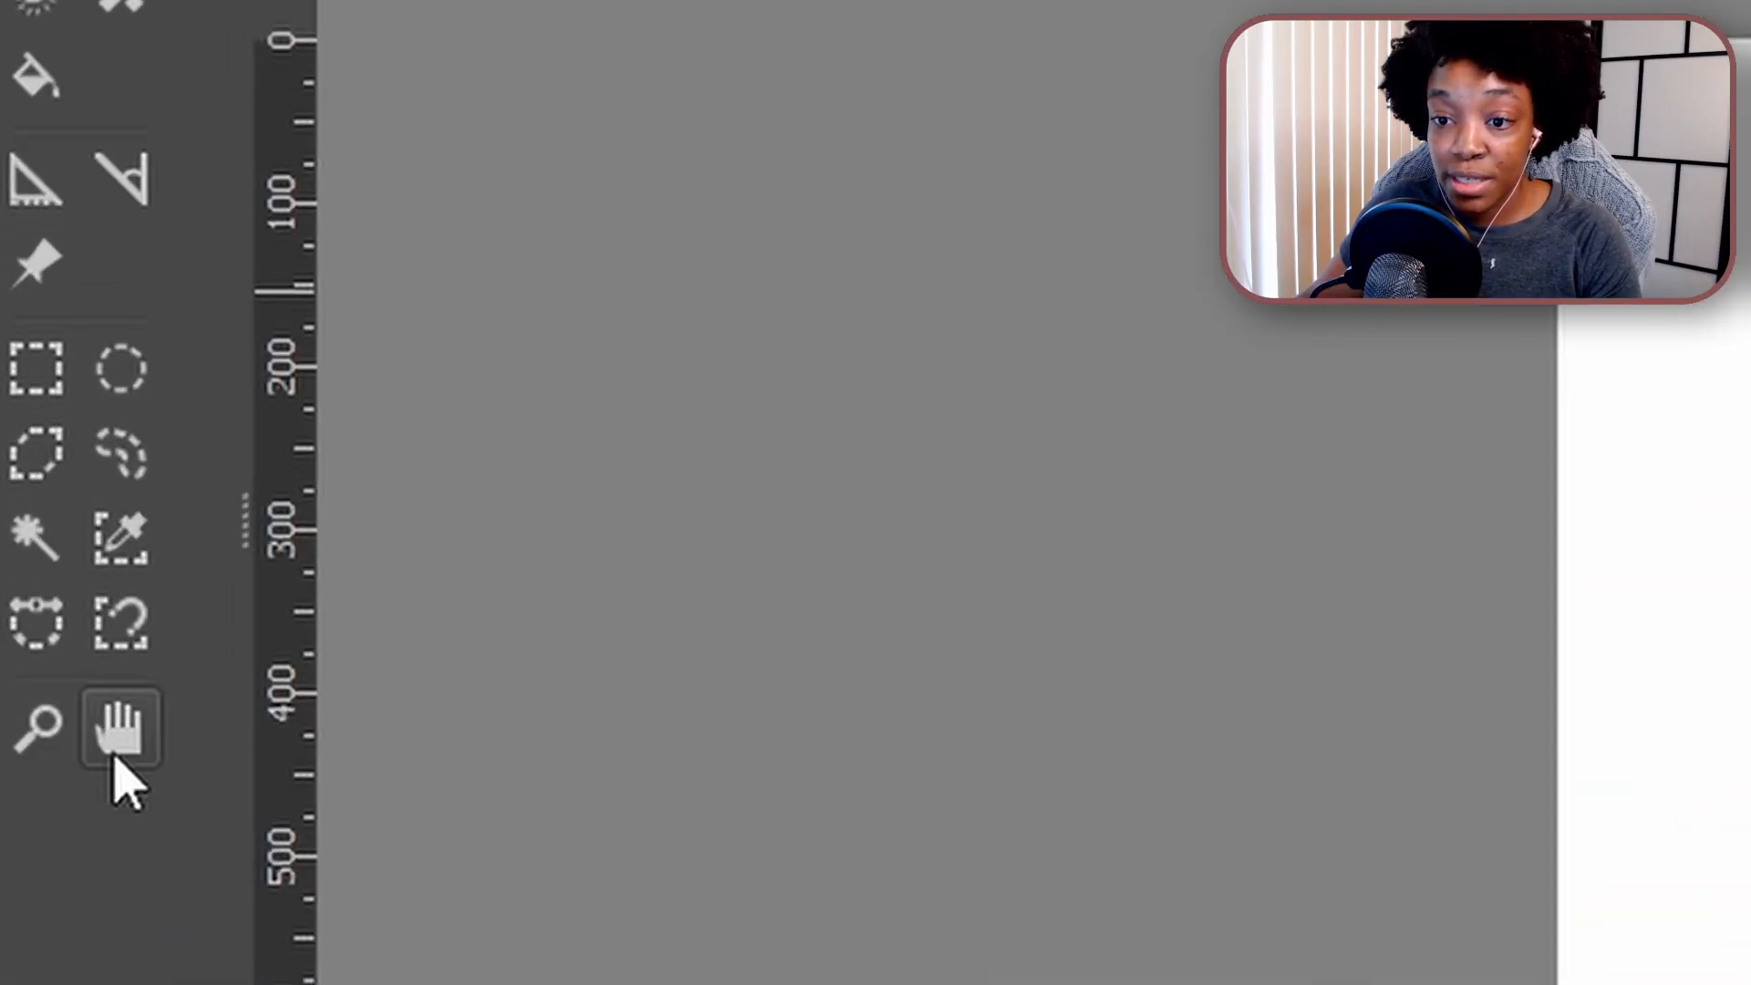
Trace the outer edge of the raised forearm with the Bezier Curve Selection tool, from the canvas's lower edge up to the wrist
click(34, 620)
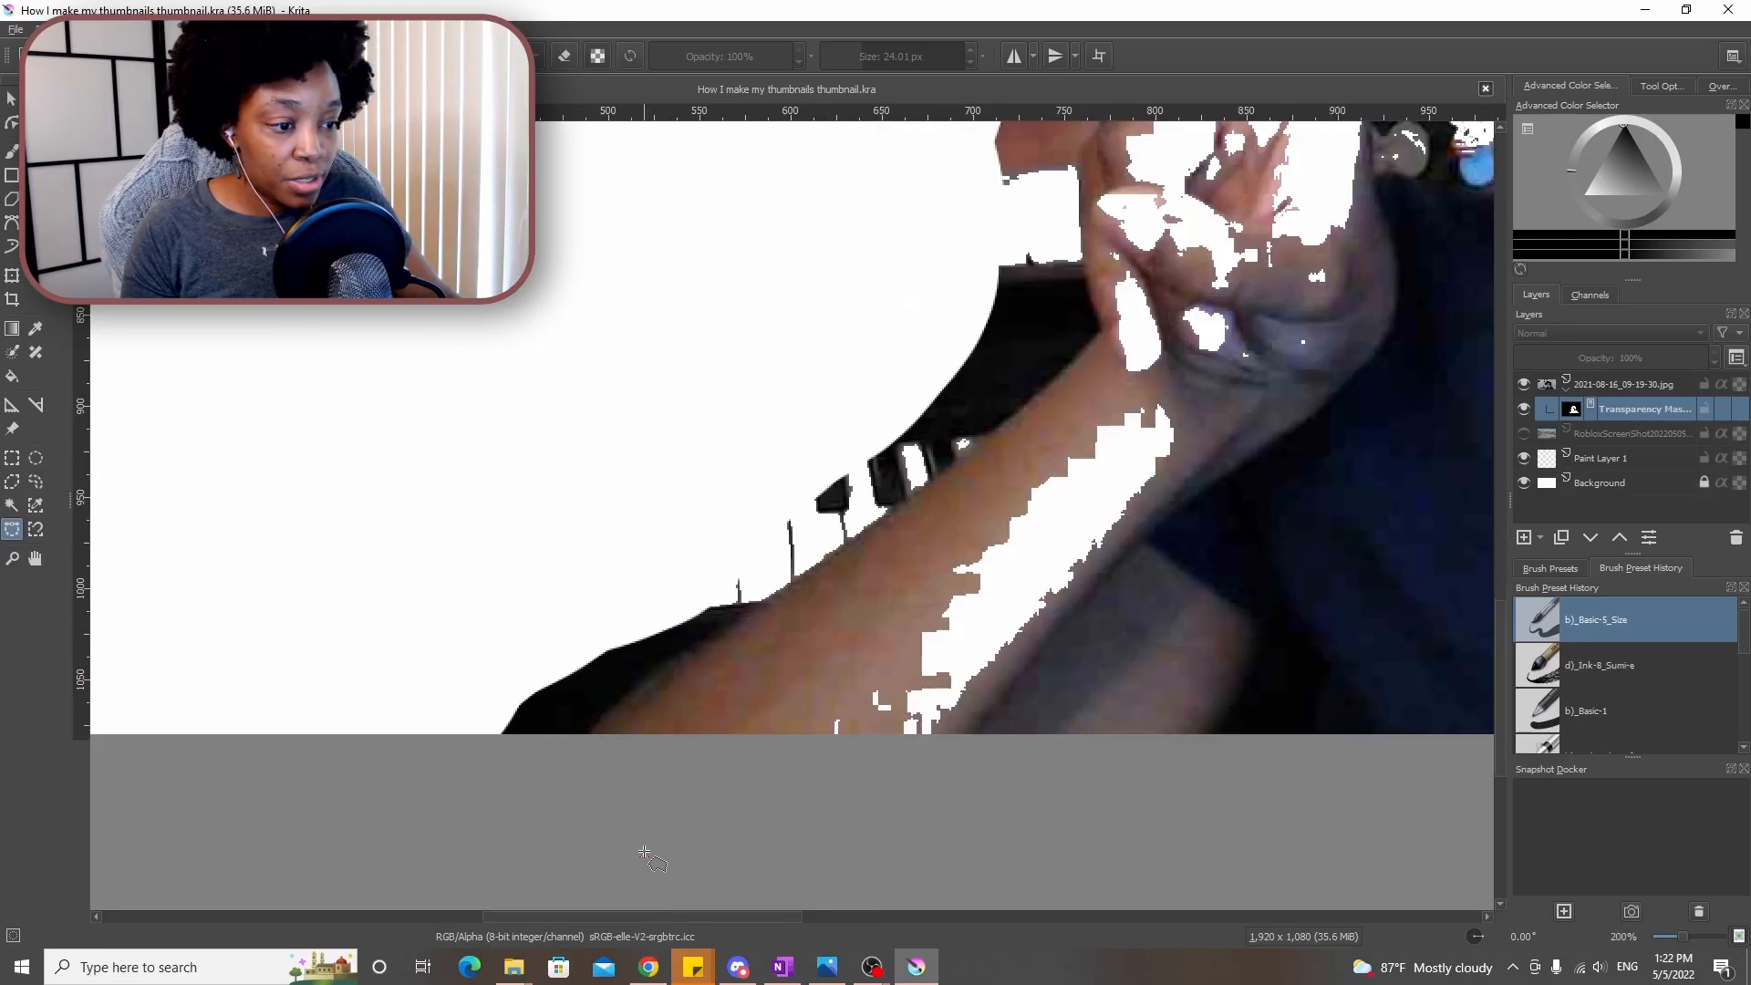
scroll(645, 849, up, 2)
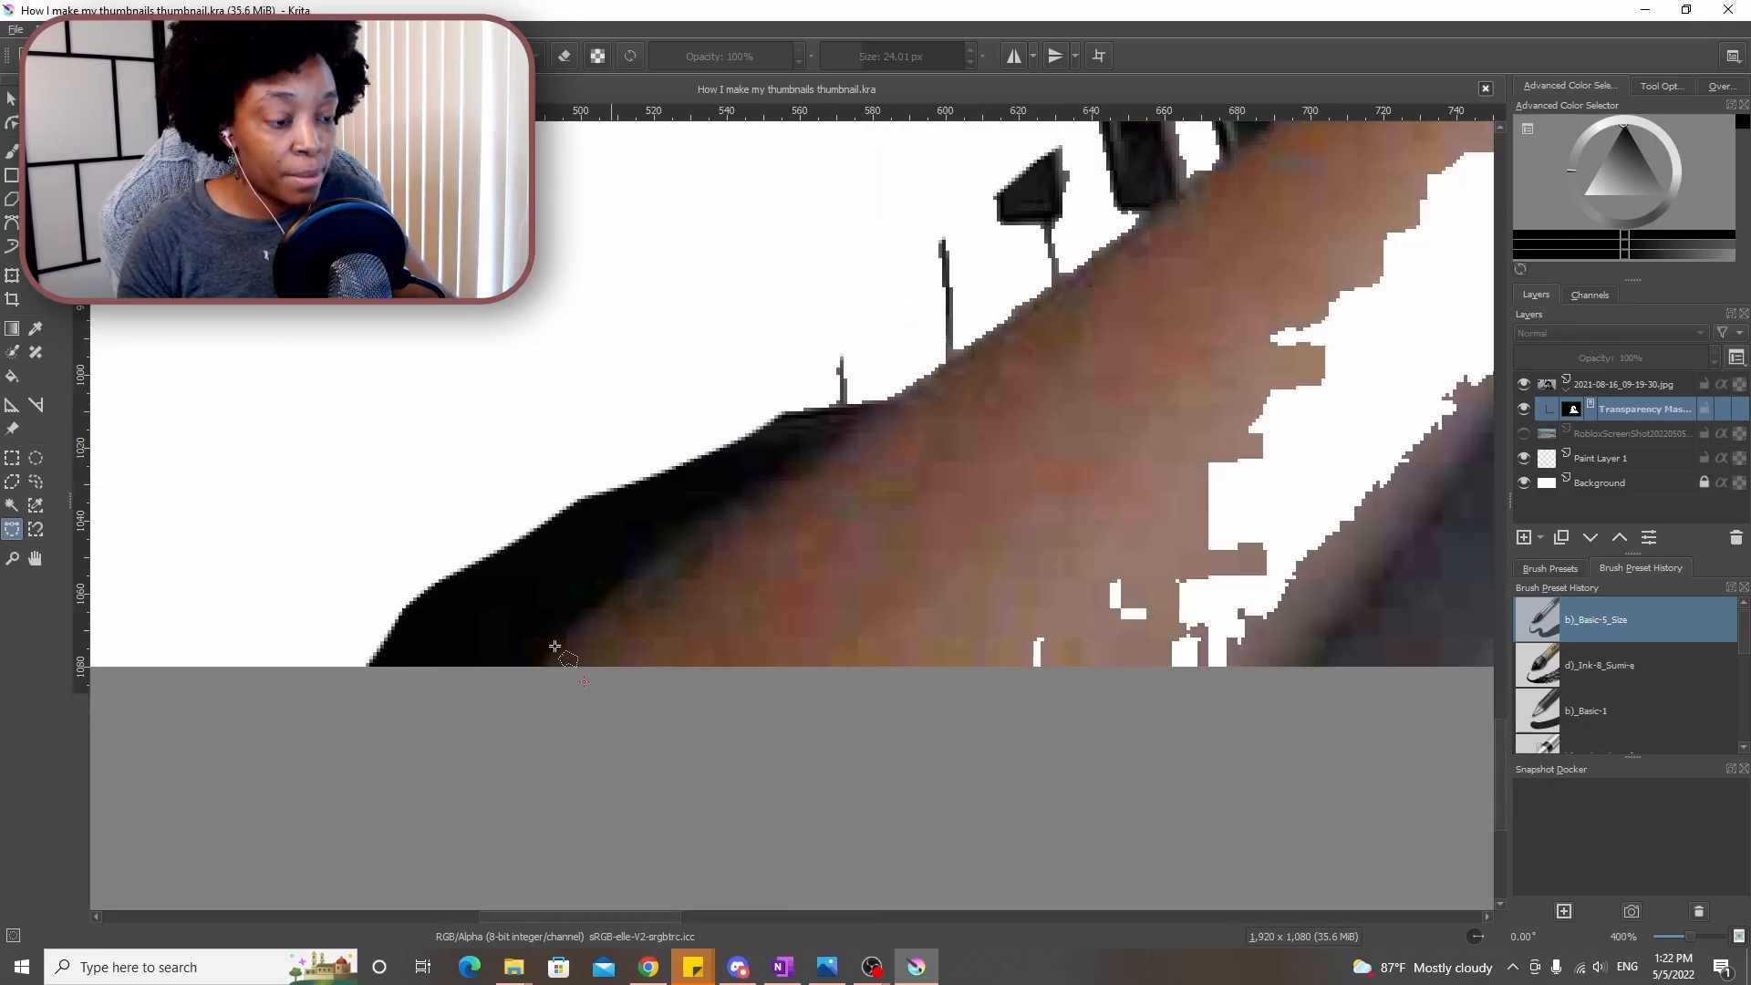
drag(584, 640, 735, 646)
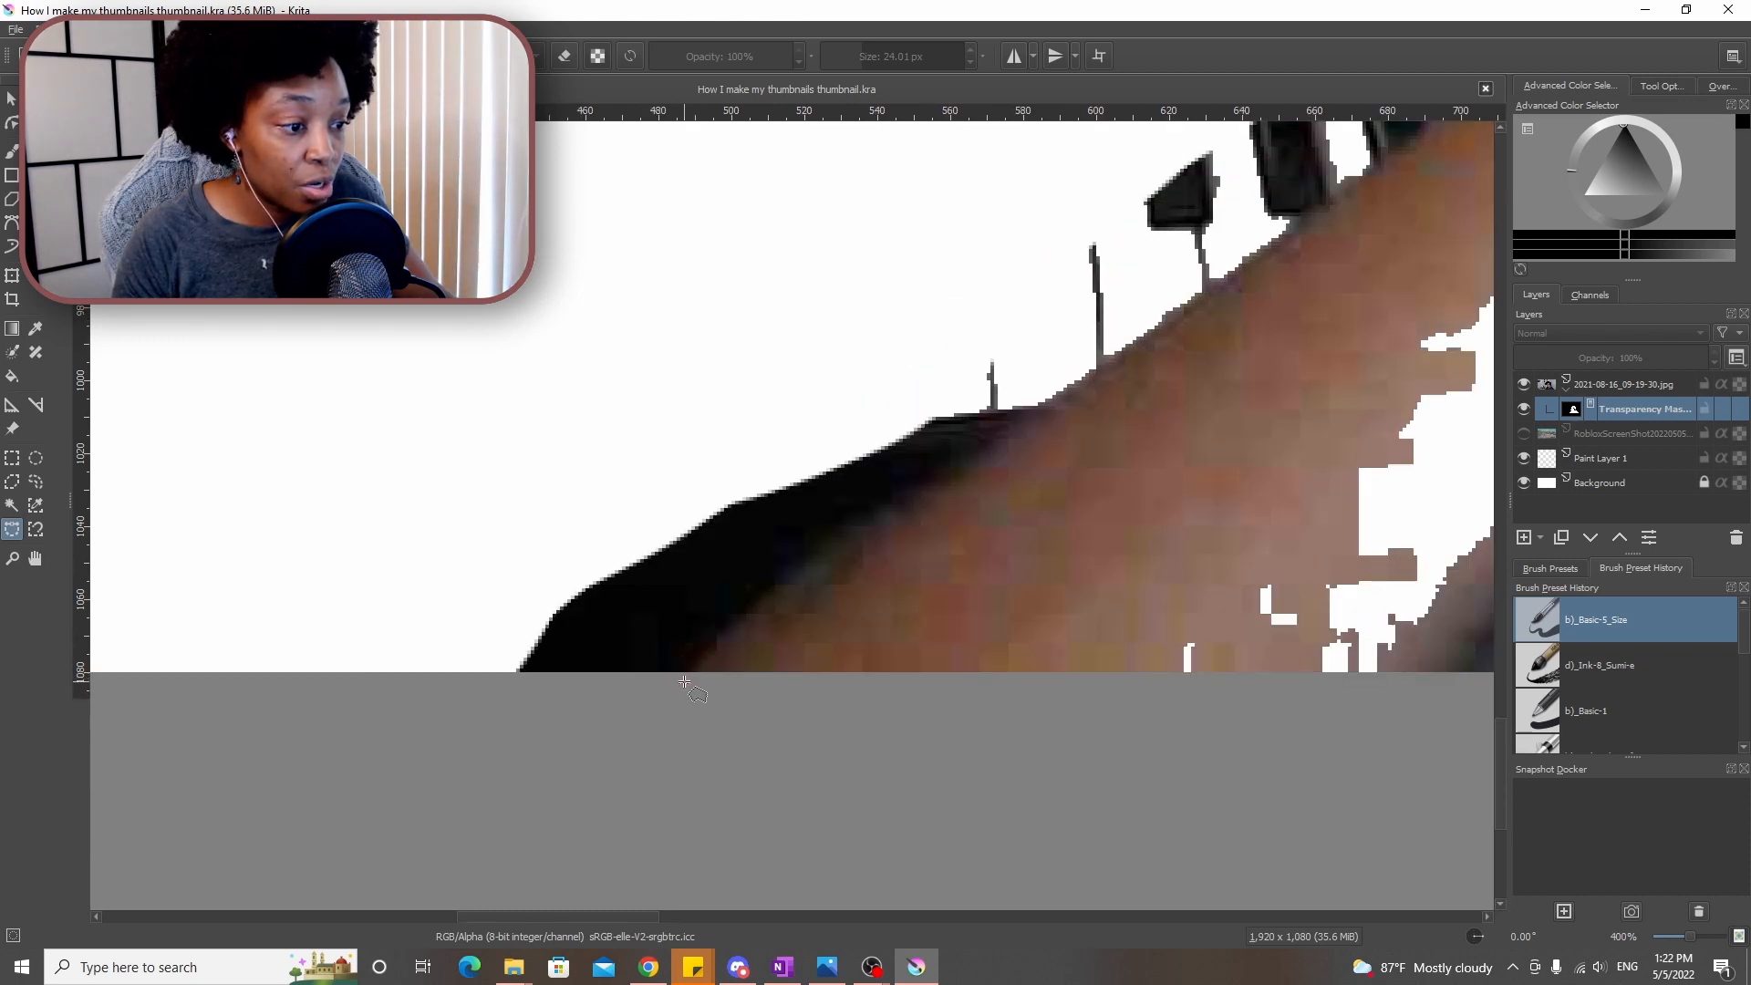
click(689, 684)
key(plus)
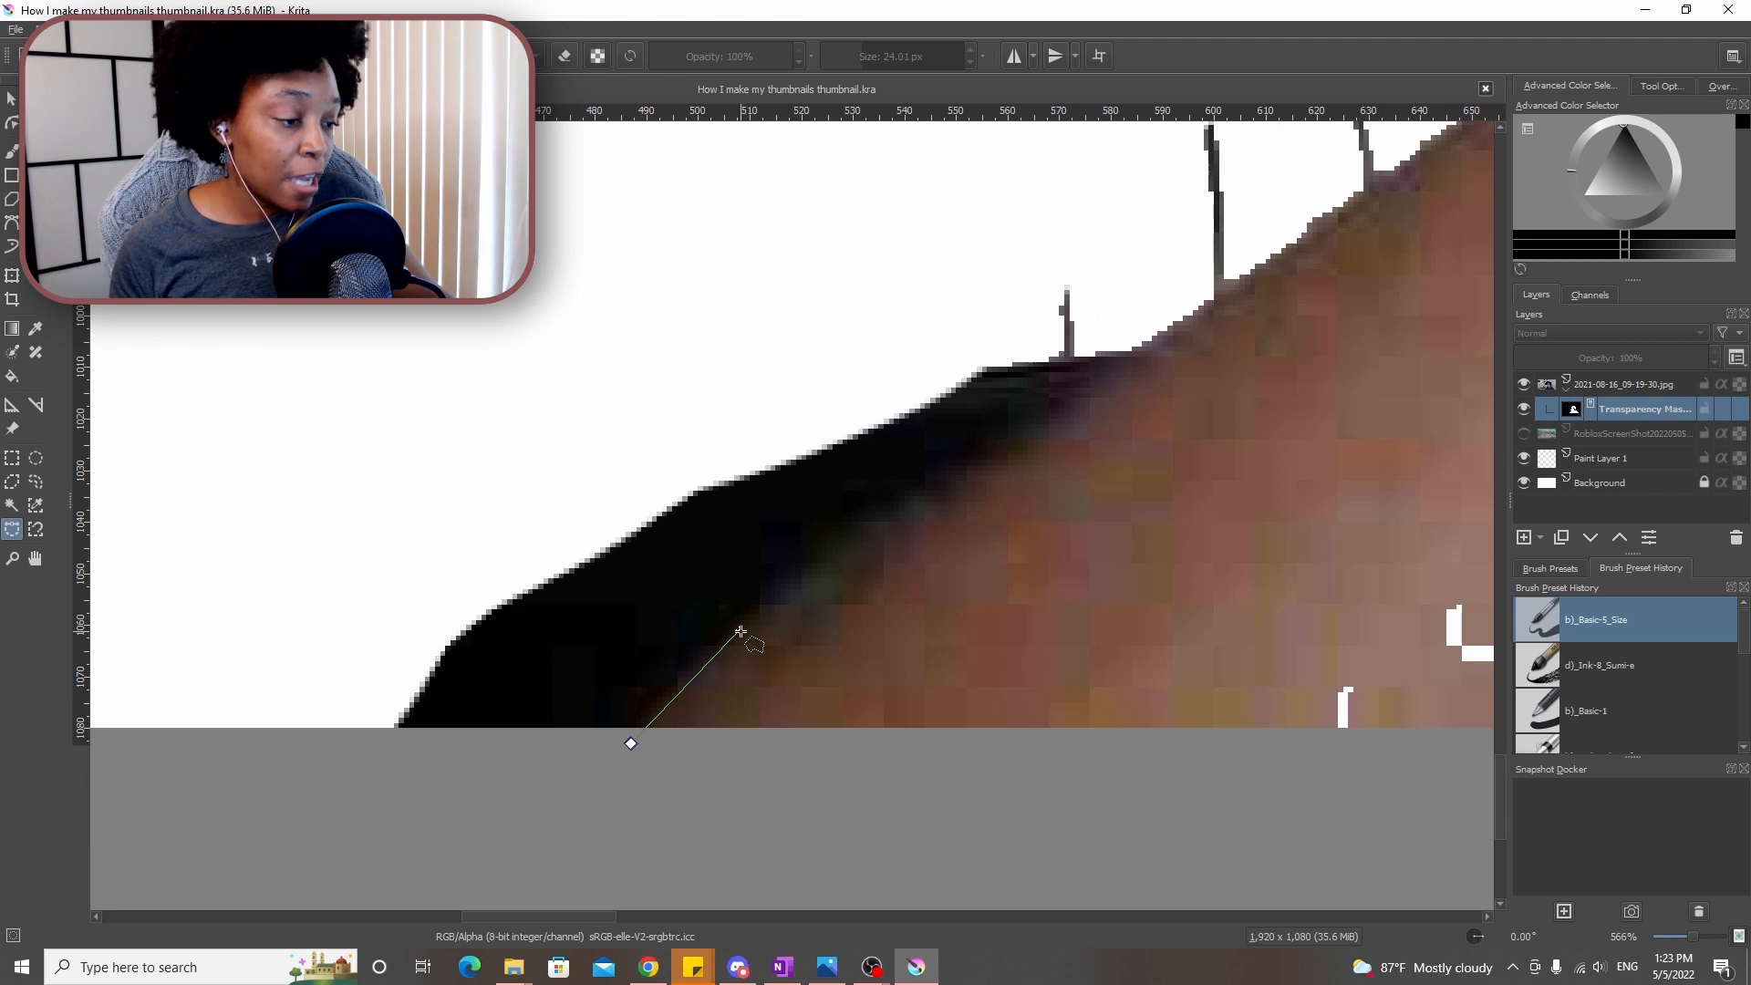
click(740, 631)
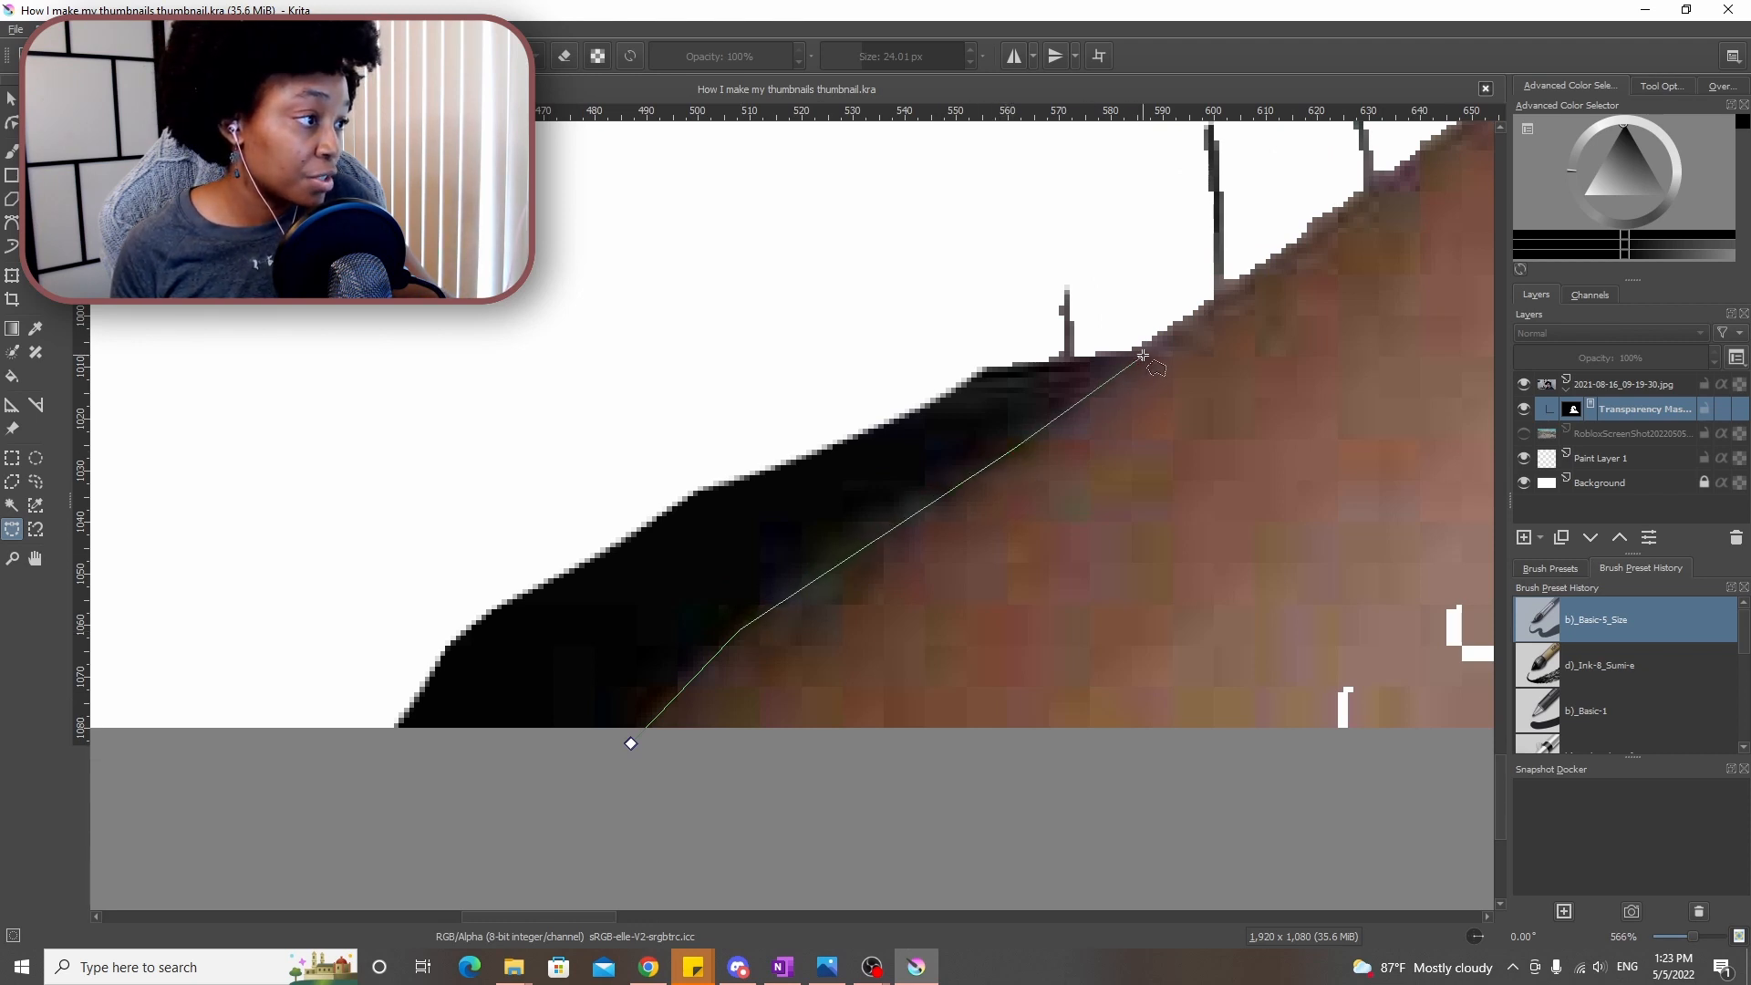
scroll(1396, 212, down, 6)
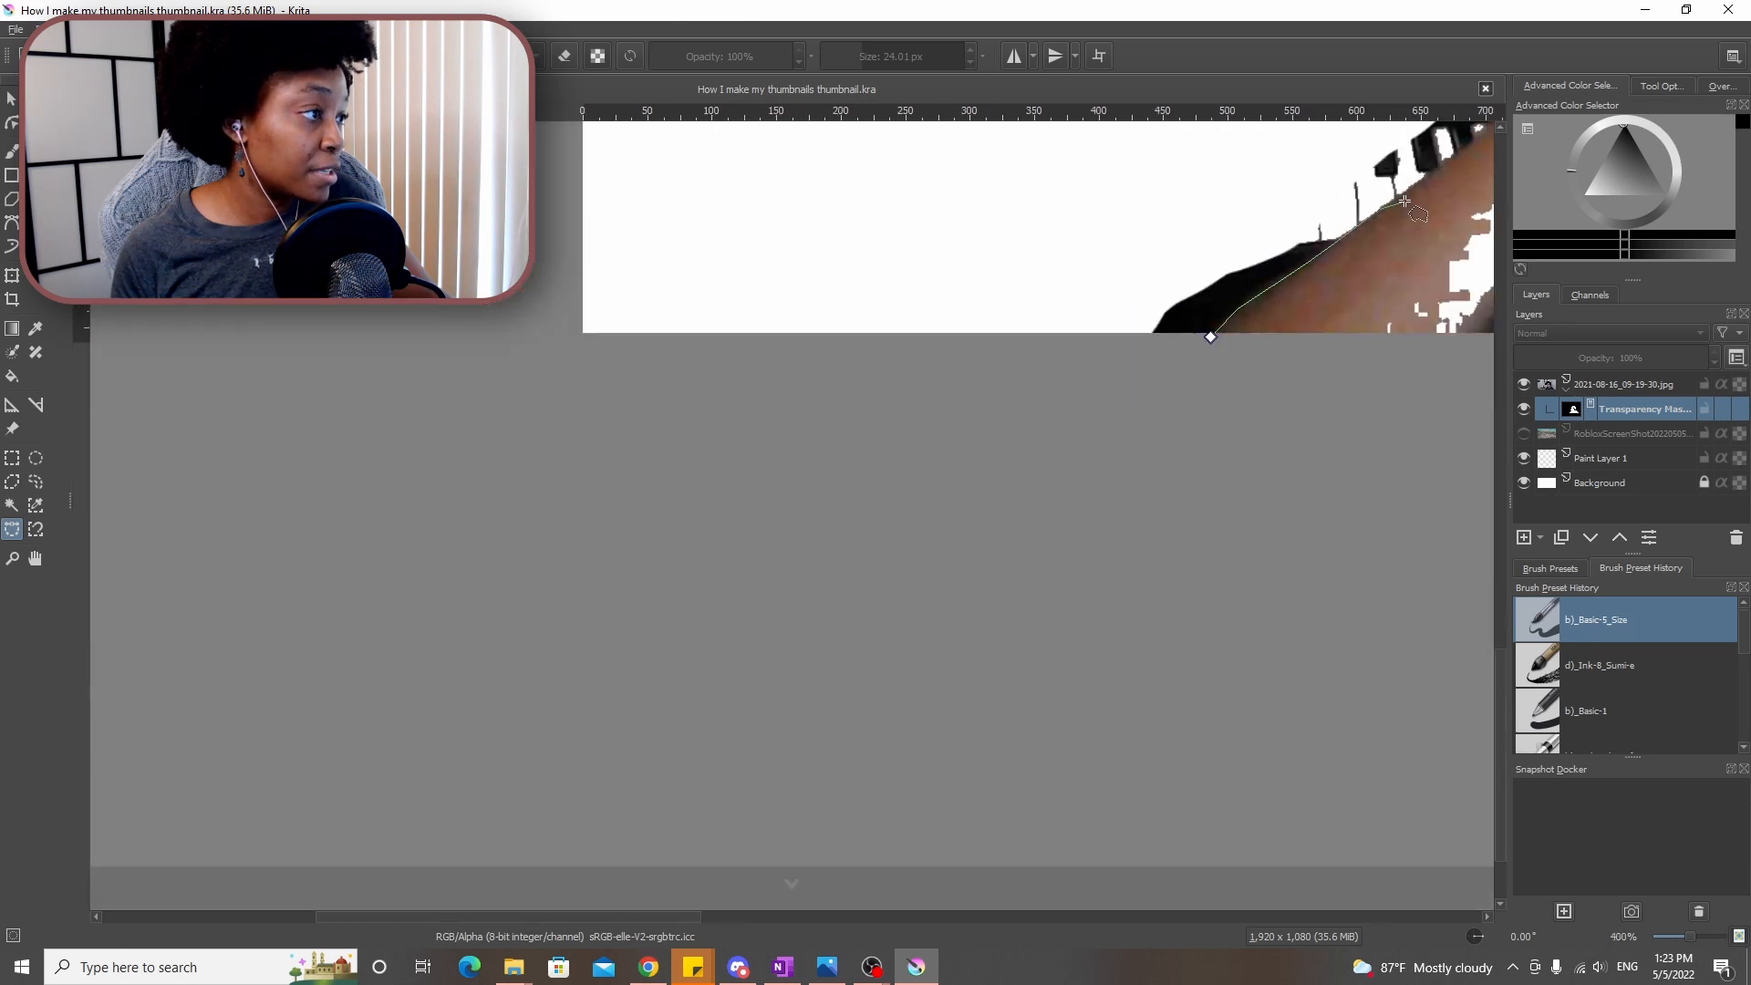
scroll(1341, 251, up, 6)
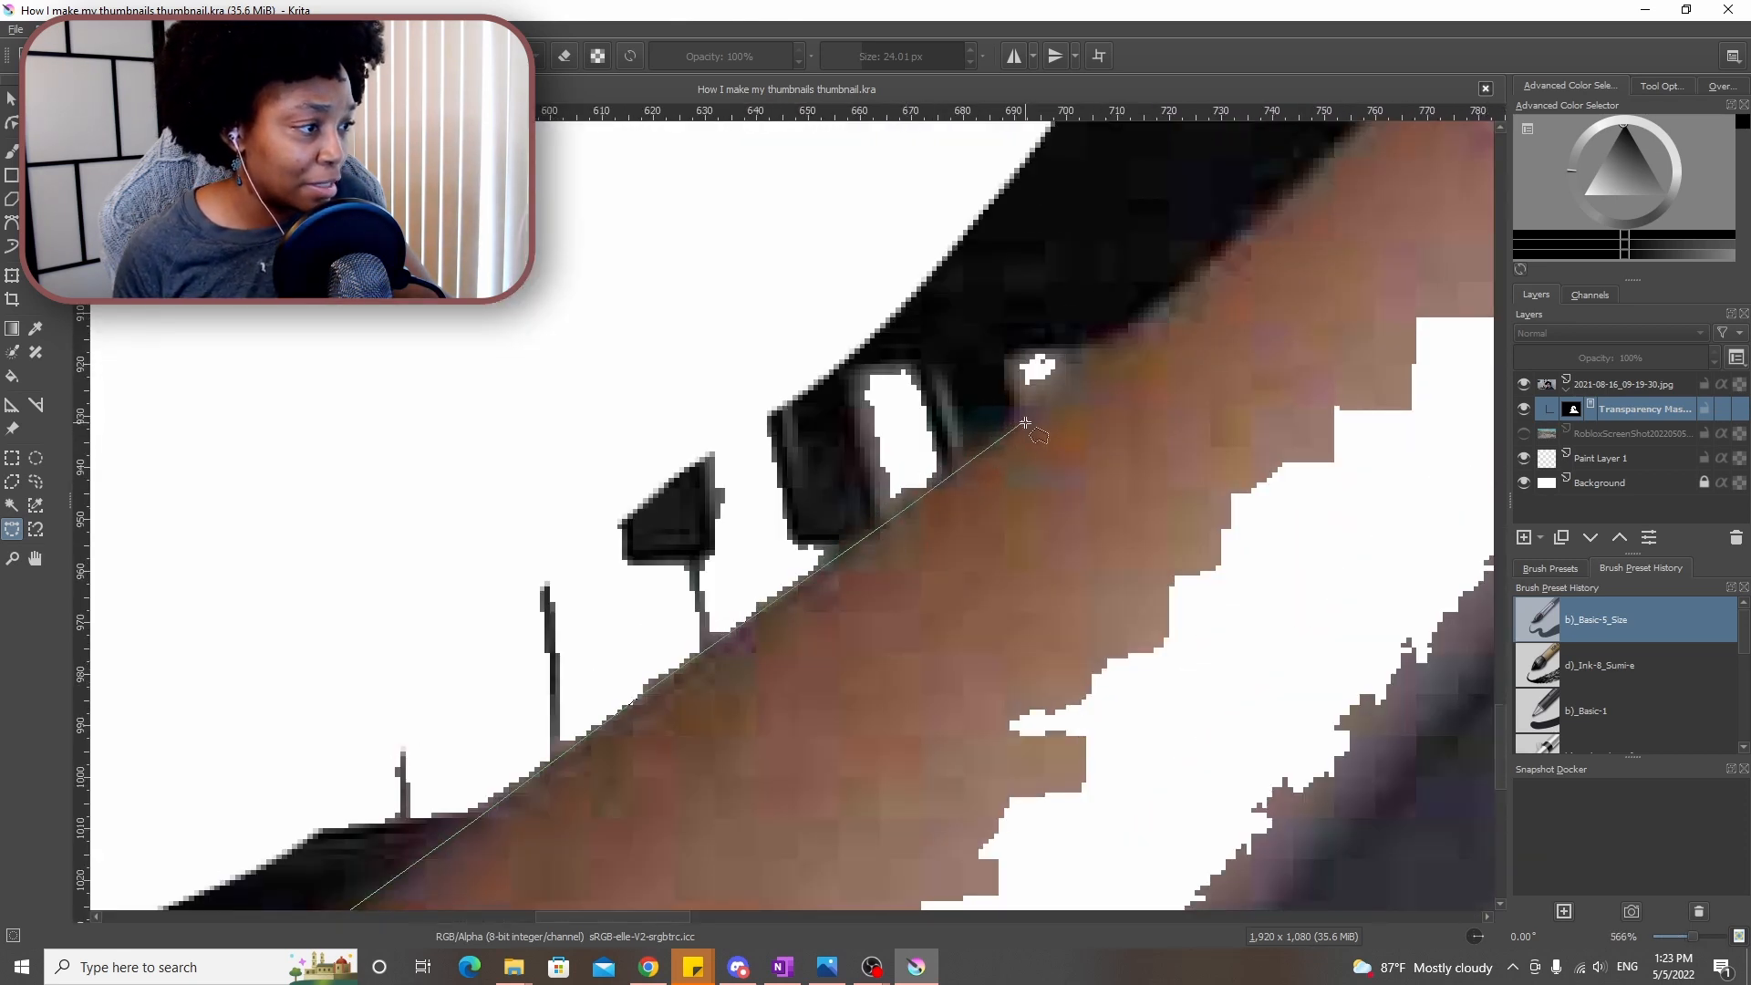
scroll(1094, 383, down, 3)
scroll(1277, 484, up, 2)
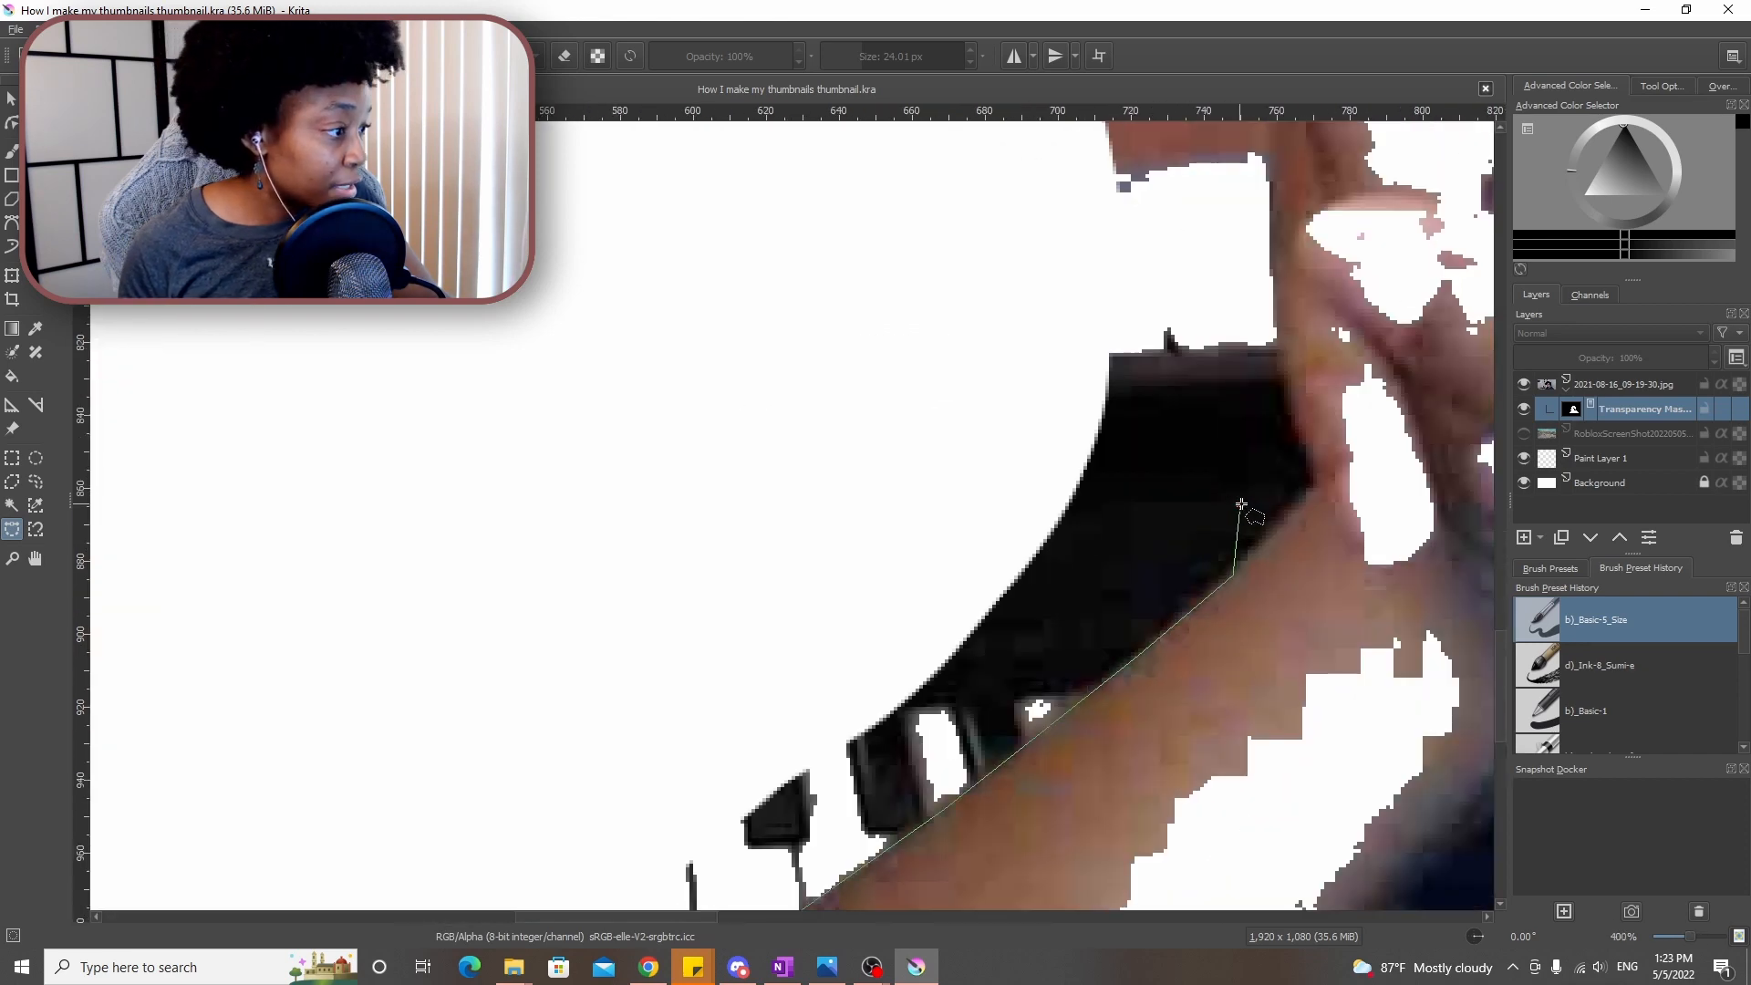
click(1311, 489)
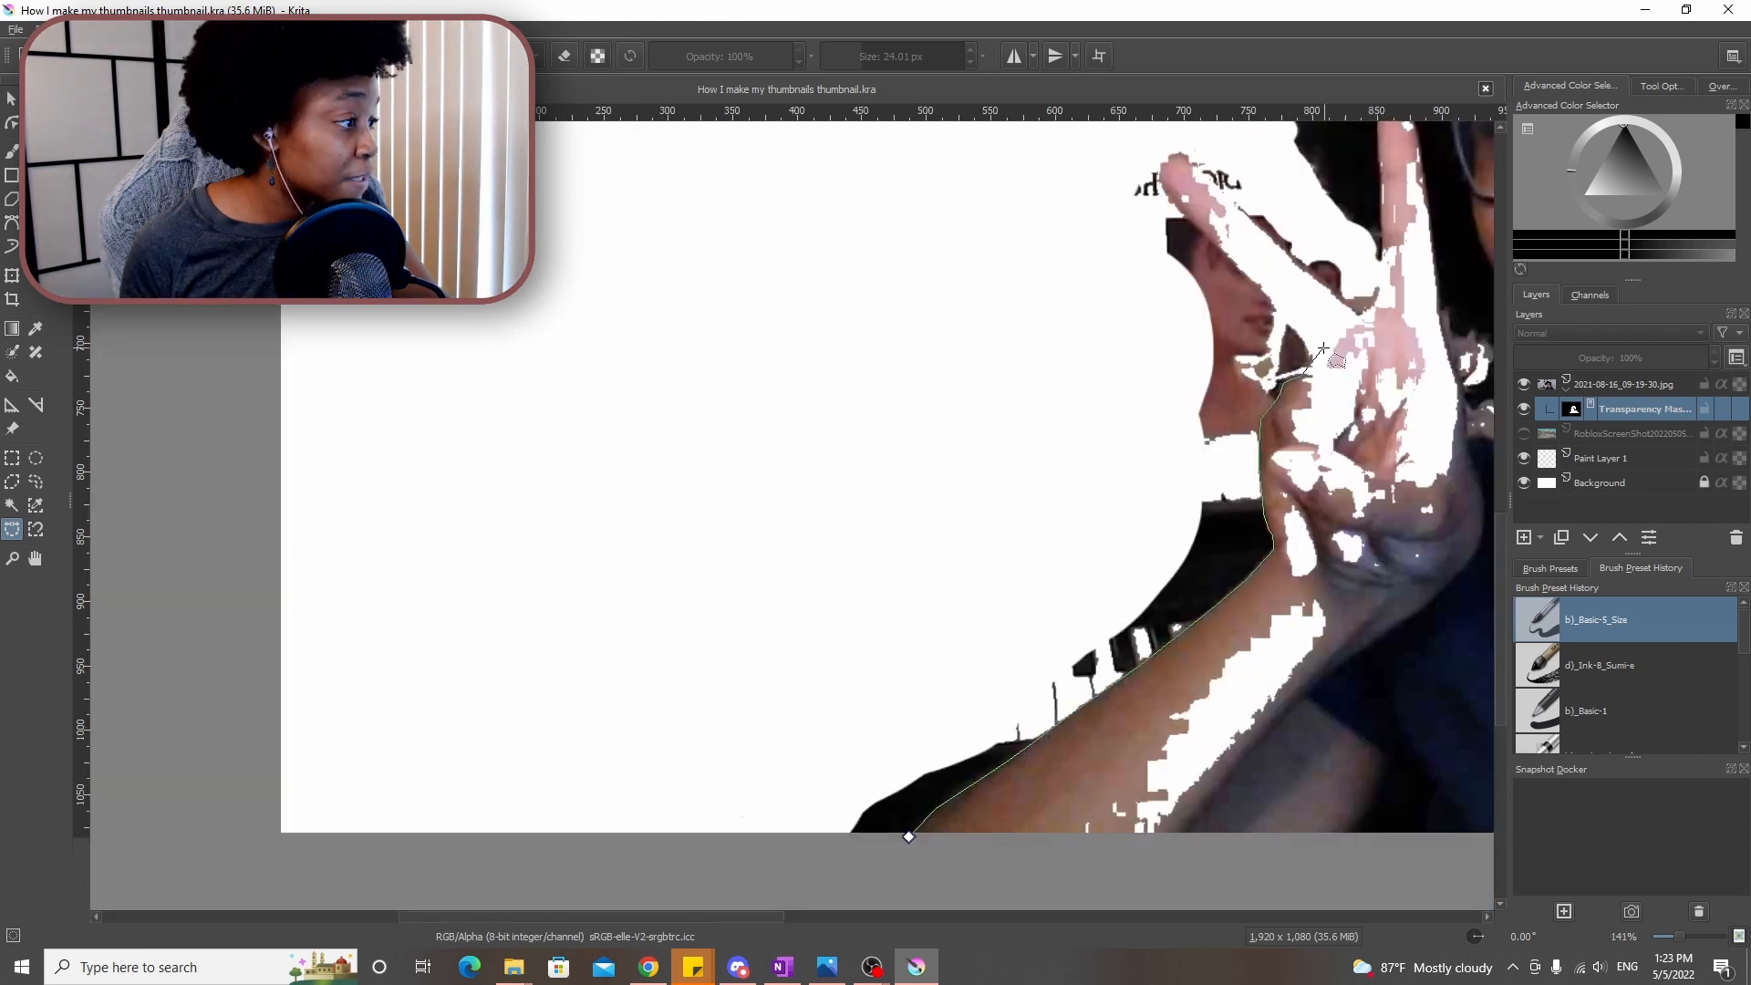
Continue the Bezier selection outline around the tilted finger, down between the two raised fingers and up along the hair's edge
scroll(1301, 359, up, 2)
scroll(1313, 372, up, 1)
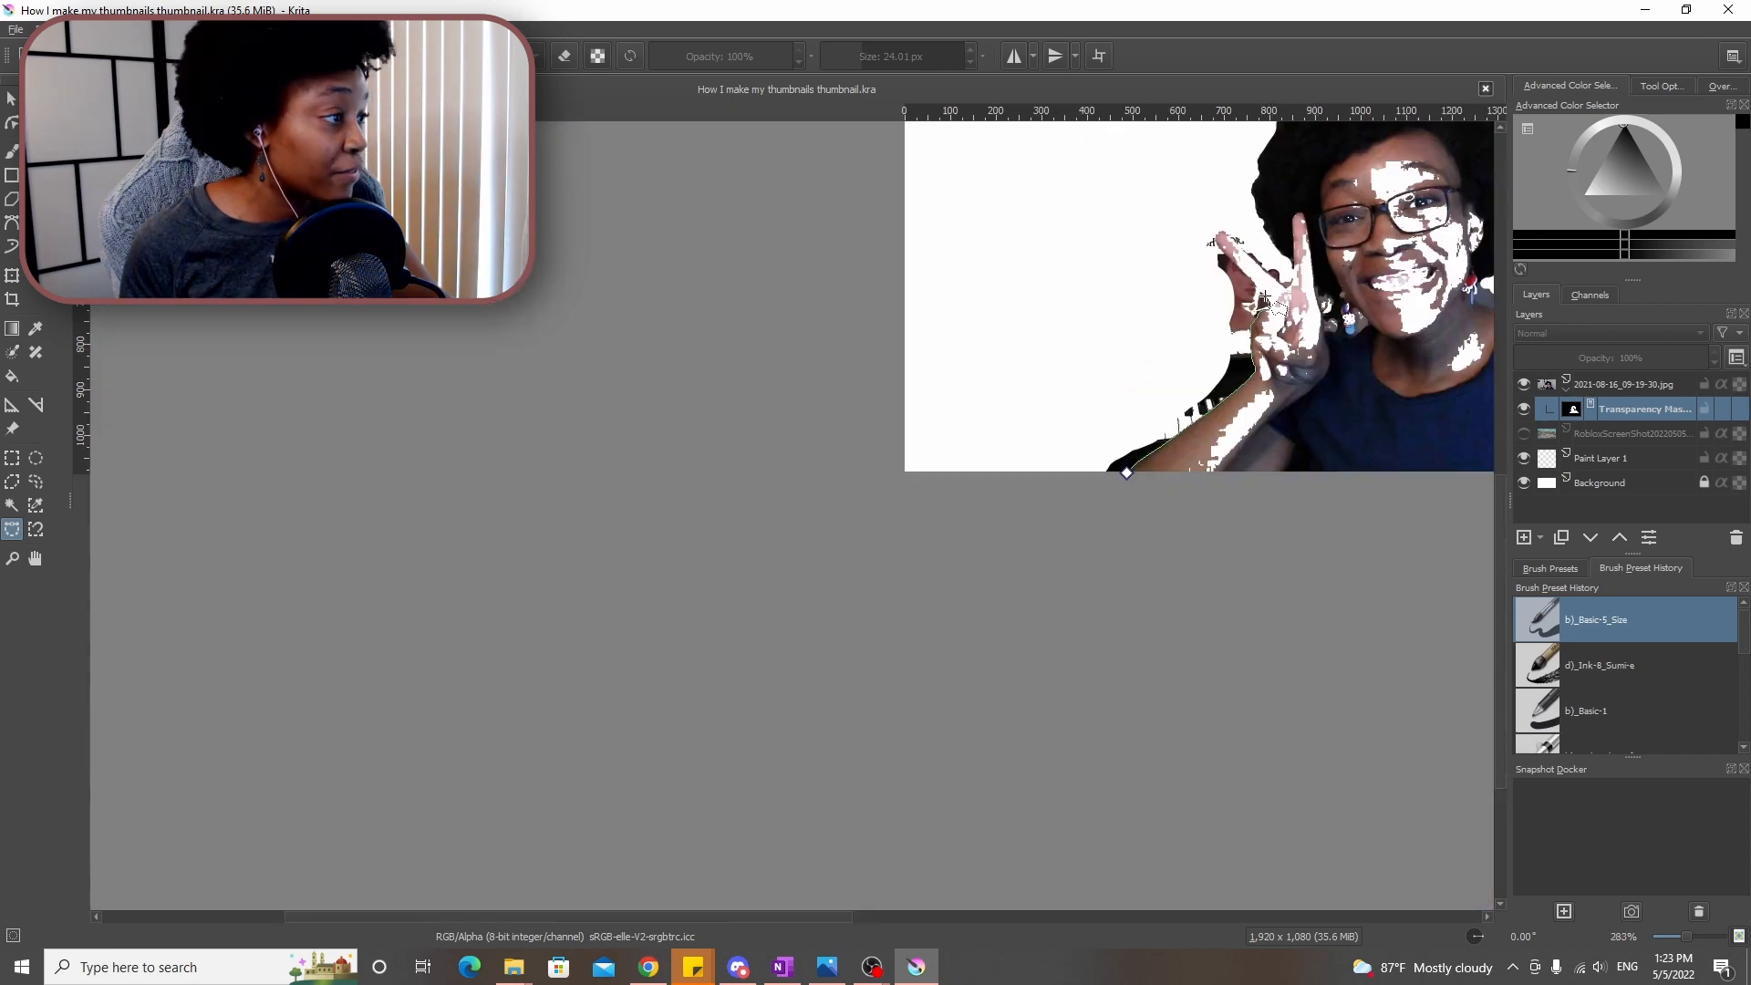
scroll(1313, 261, up, 5)
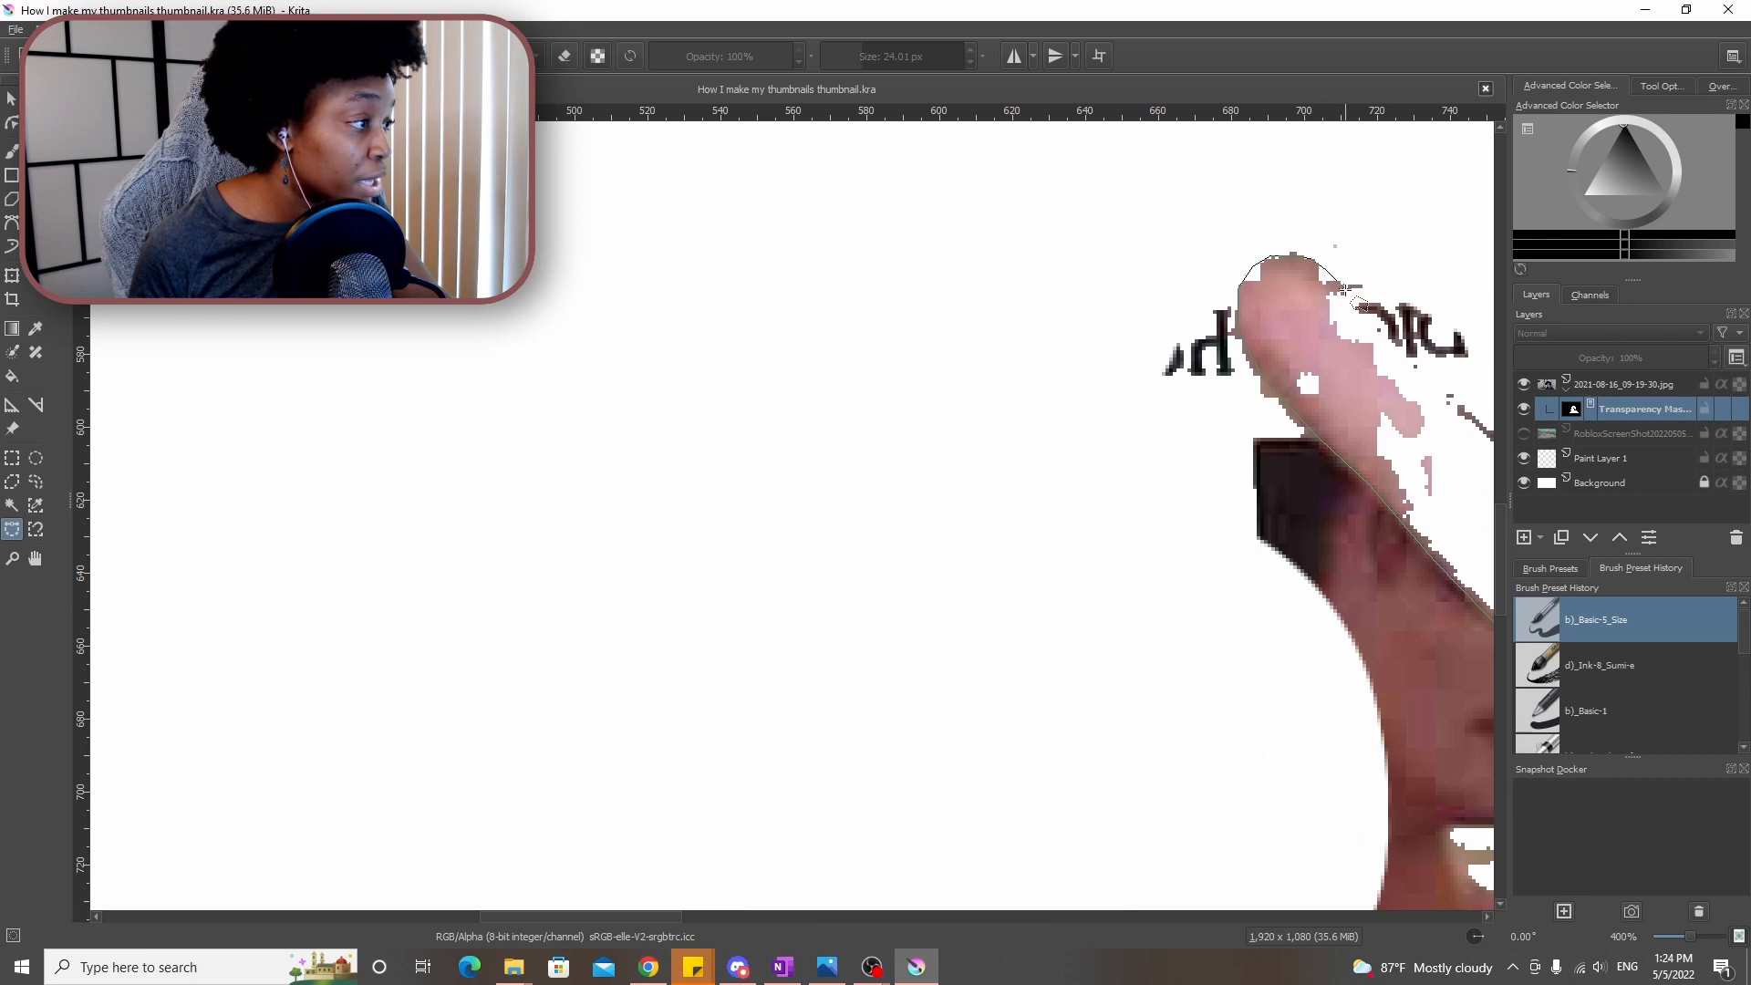
scroll(1384, 341, down, 2)
drag(607, 916, 693, 916)
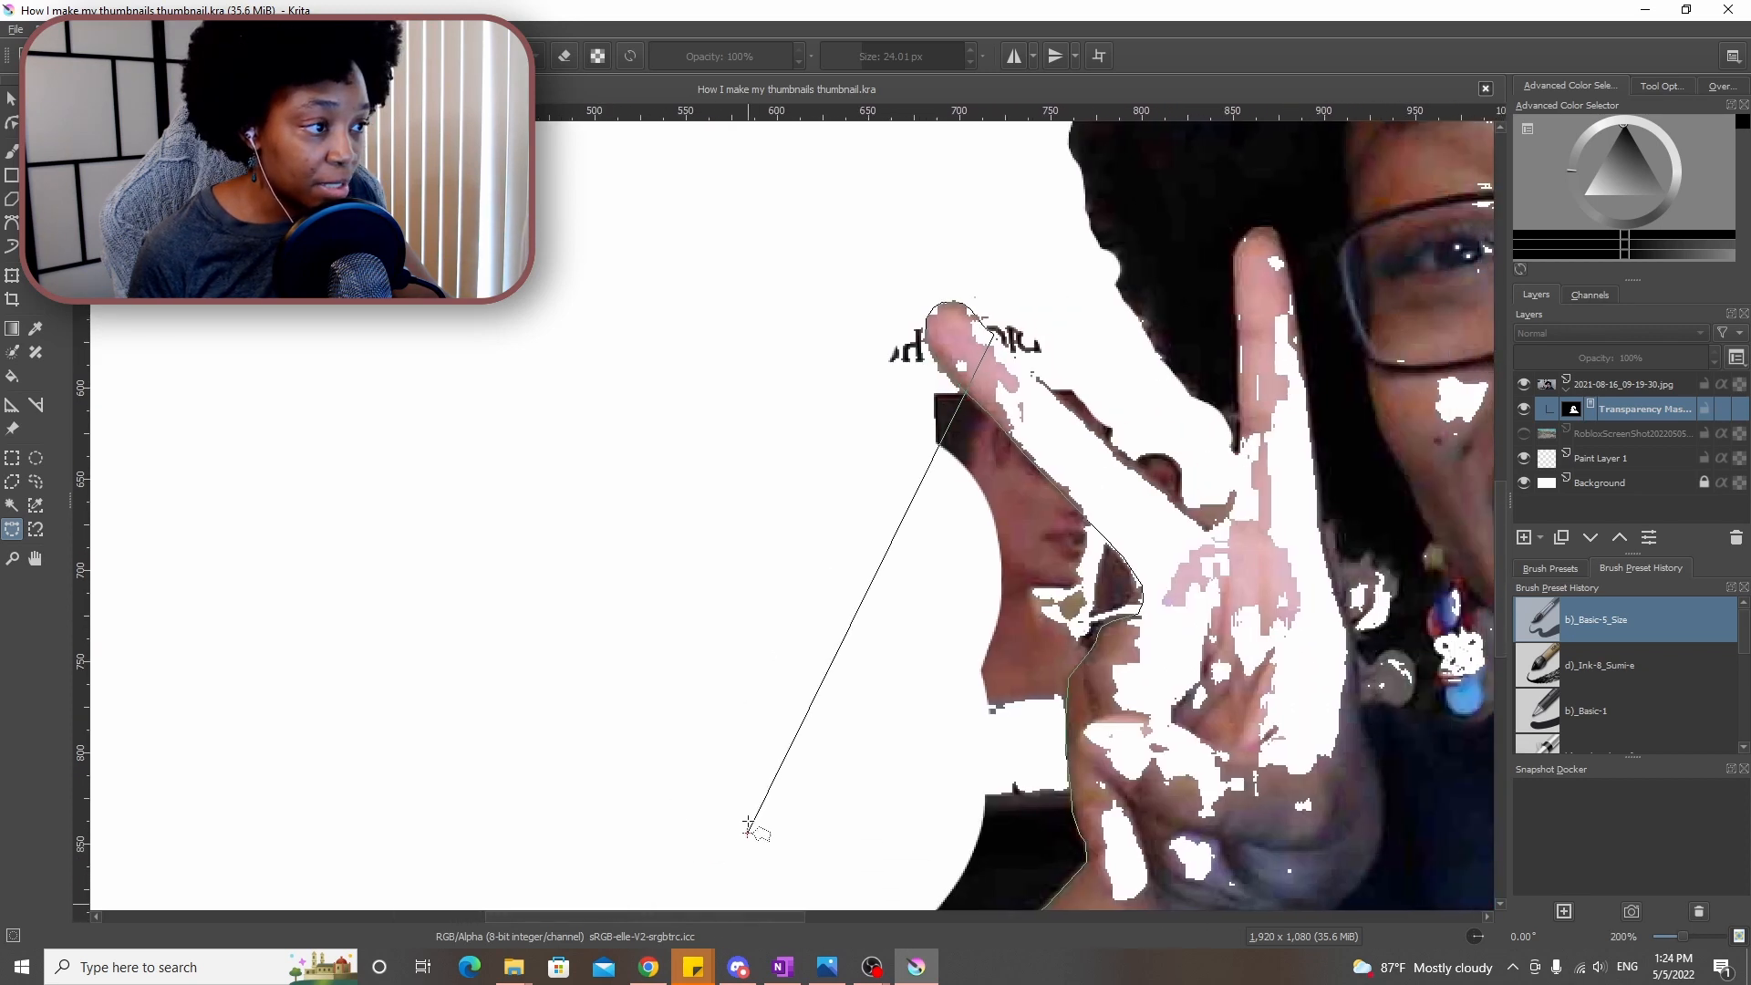
scroll(1014, 376, up, 2)
scroll(1028, 370, down, 2)
scroll(1396, 323, up, 2)
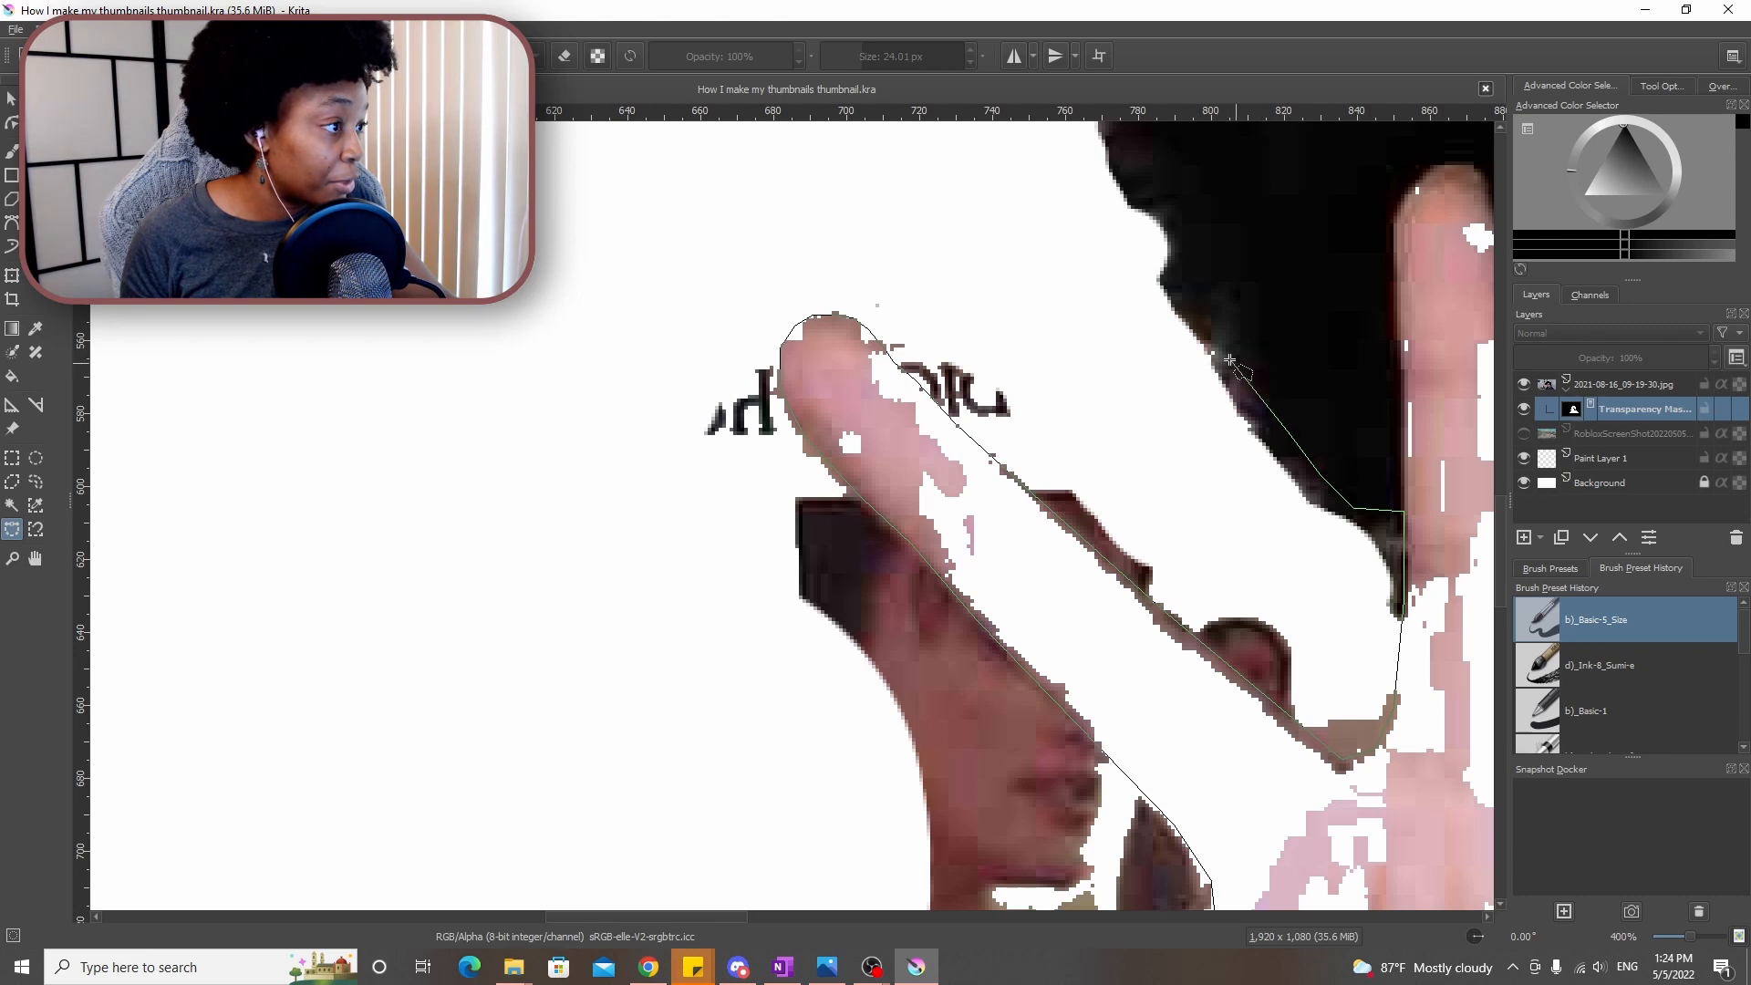
scroll(1217, 314, down, 1)
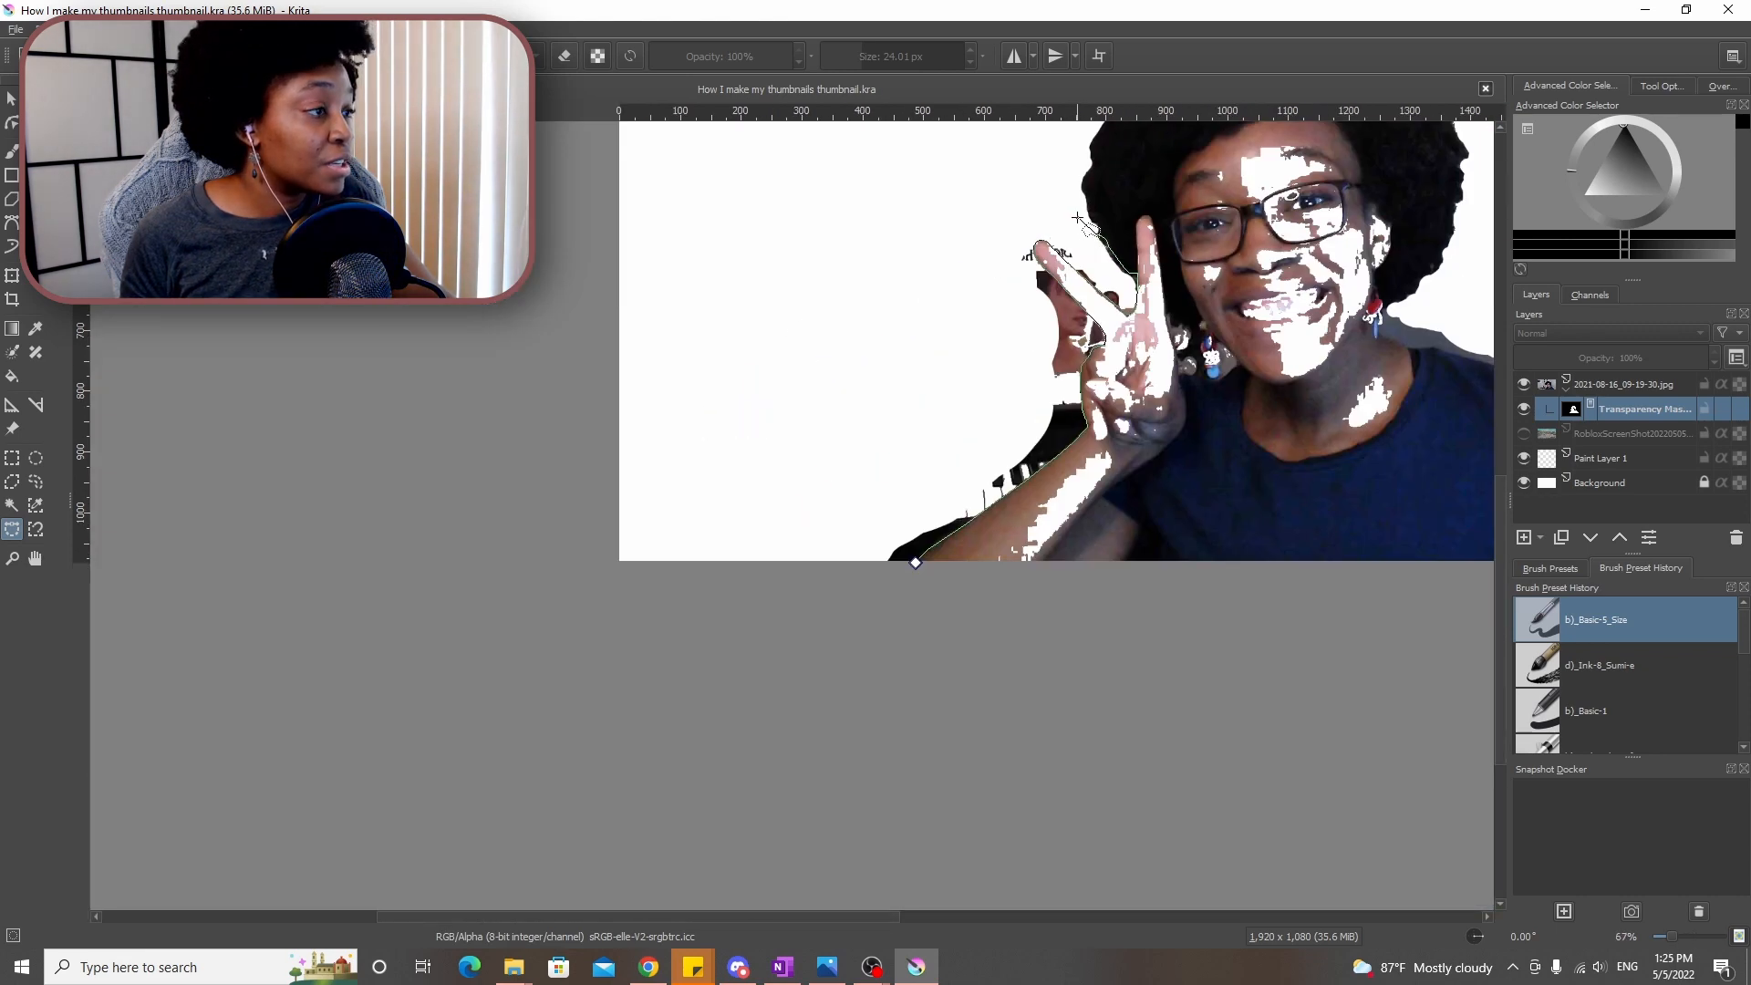
Close the Bezier selection through the empty canvas beside the hand and back to its starting node at the forearm
scroll(1077, 219, down, 5)
scroll(1083, 167, up, 5)
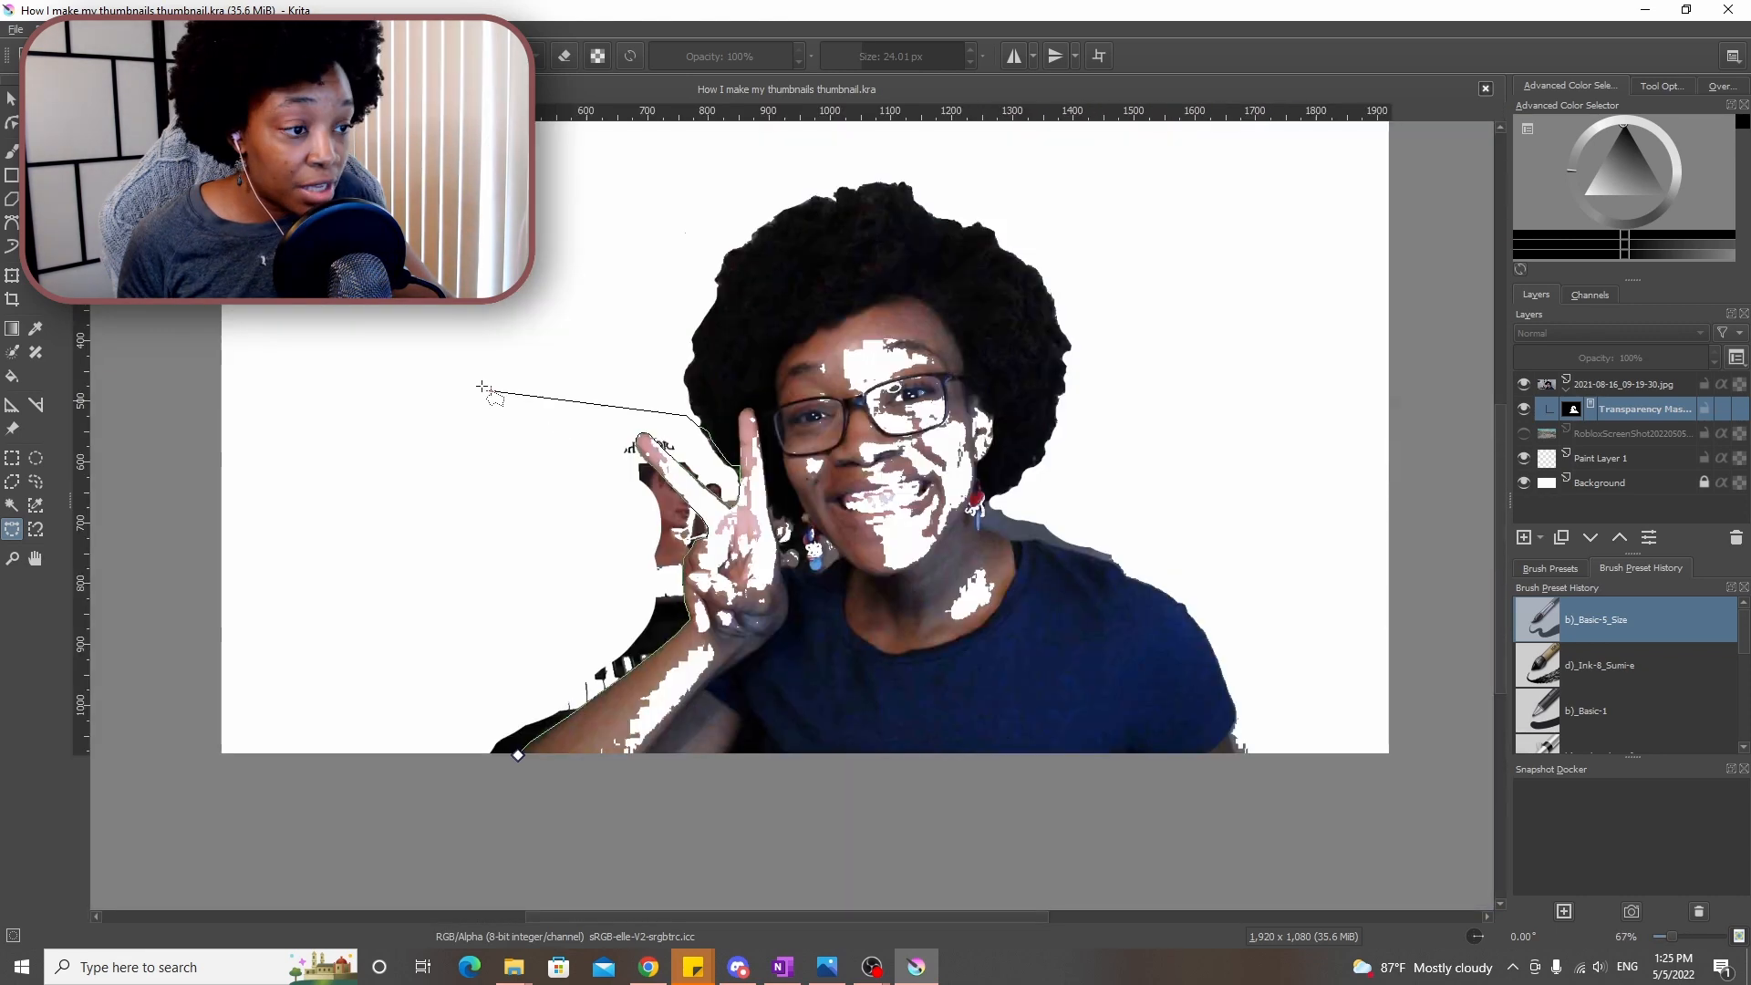
click(363, 360)
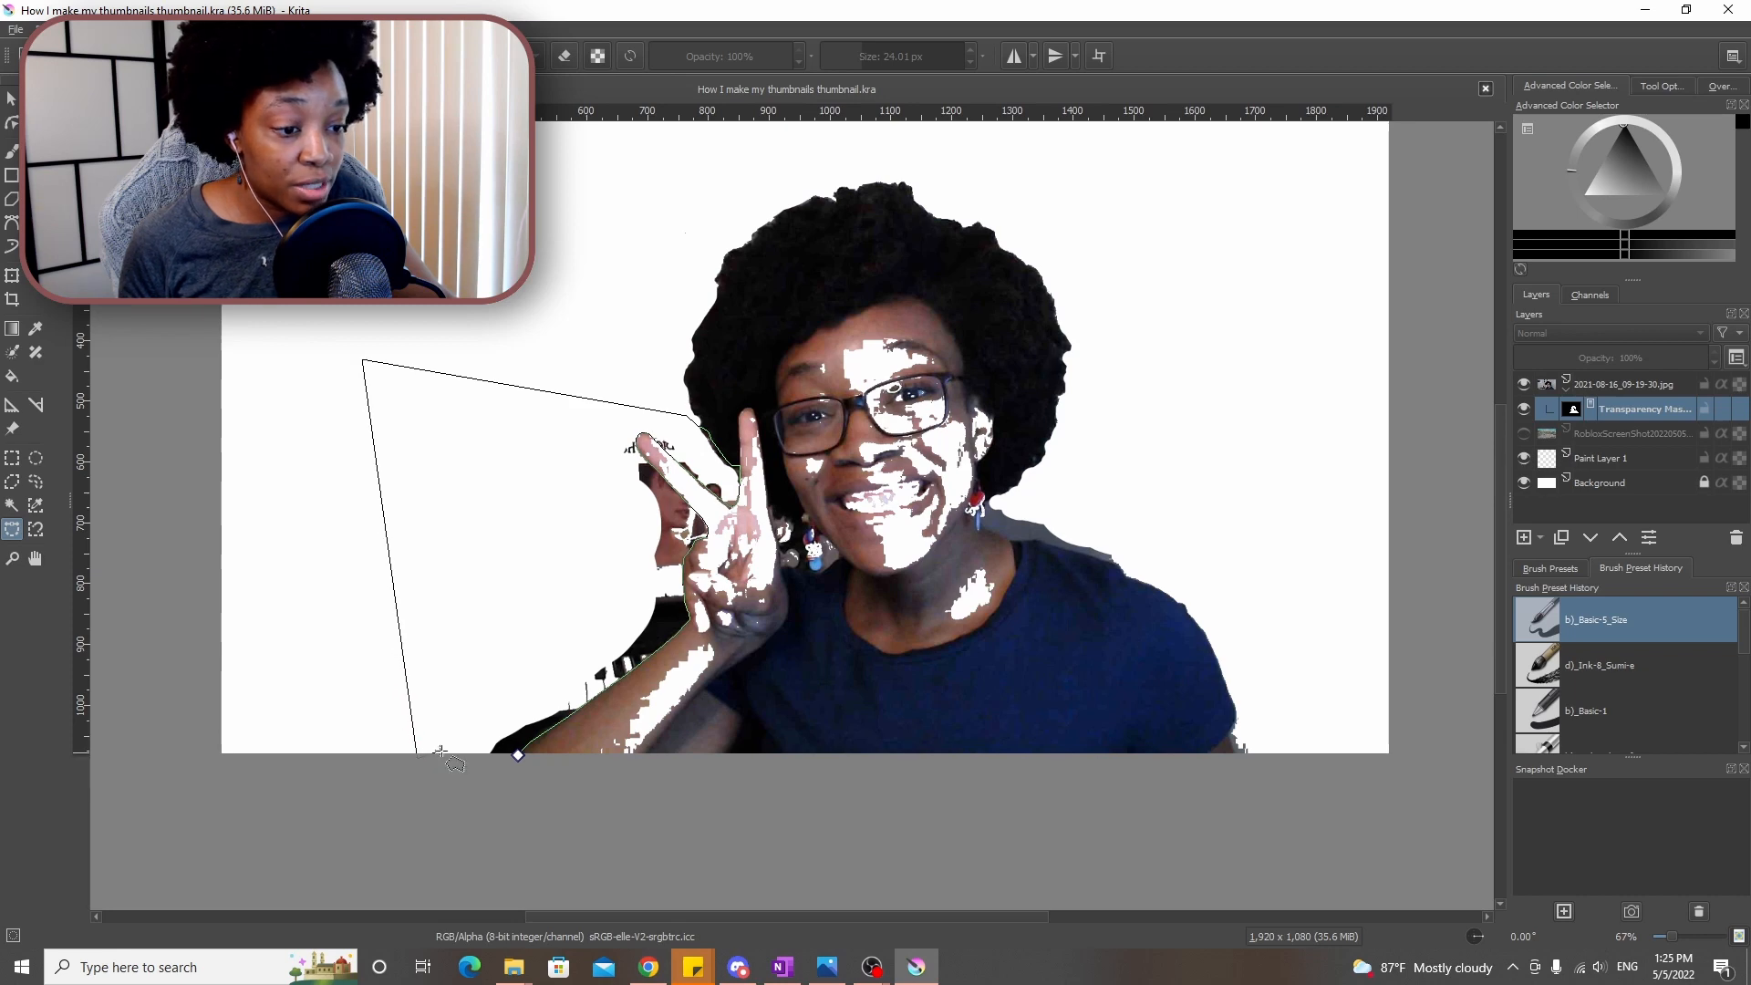
click(518, 755)
scroll(624, 675, up, 1)
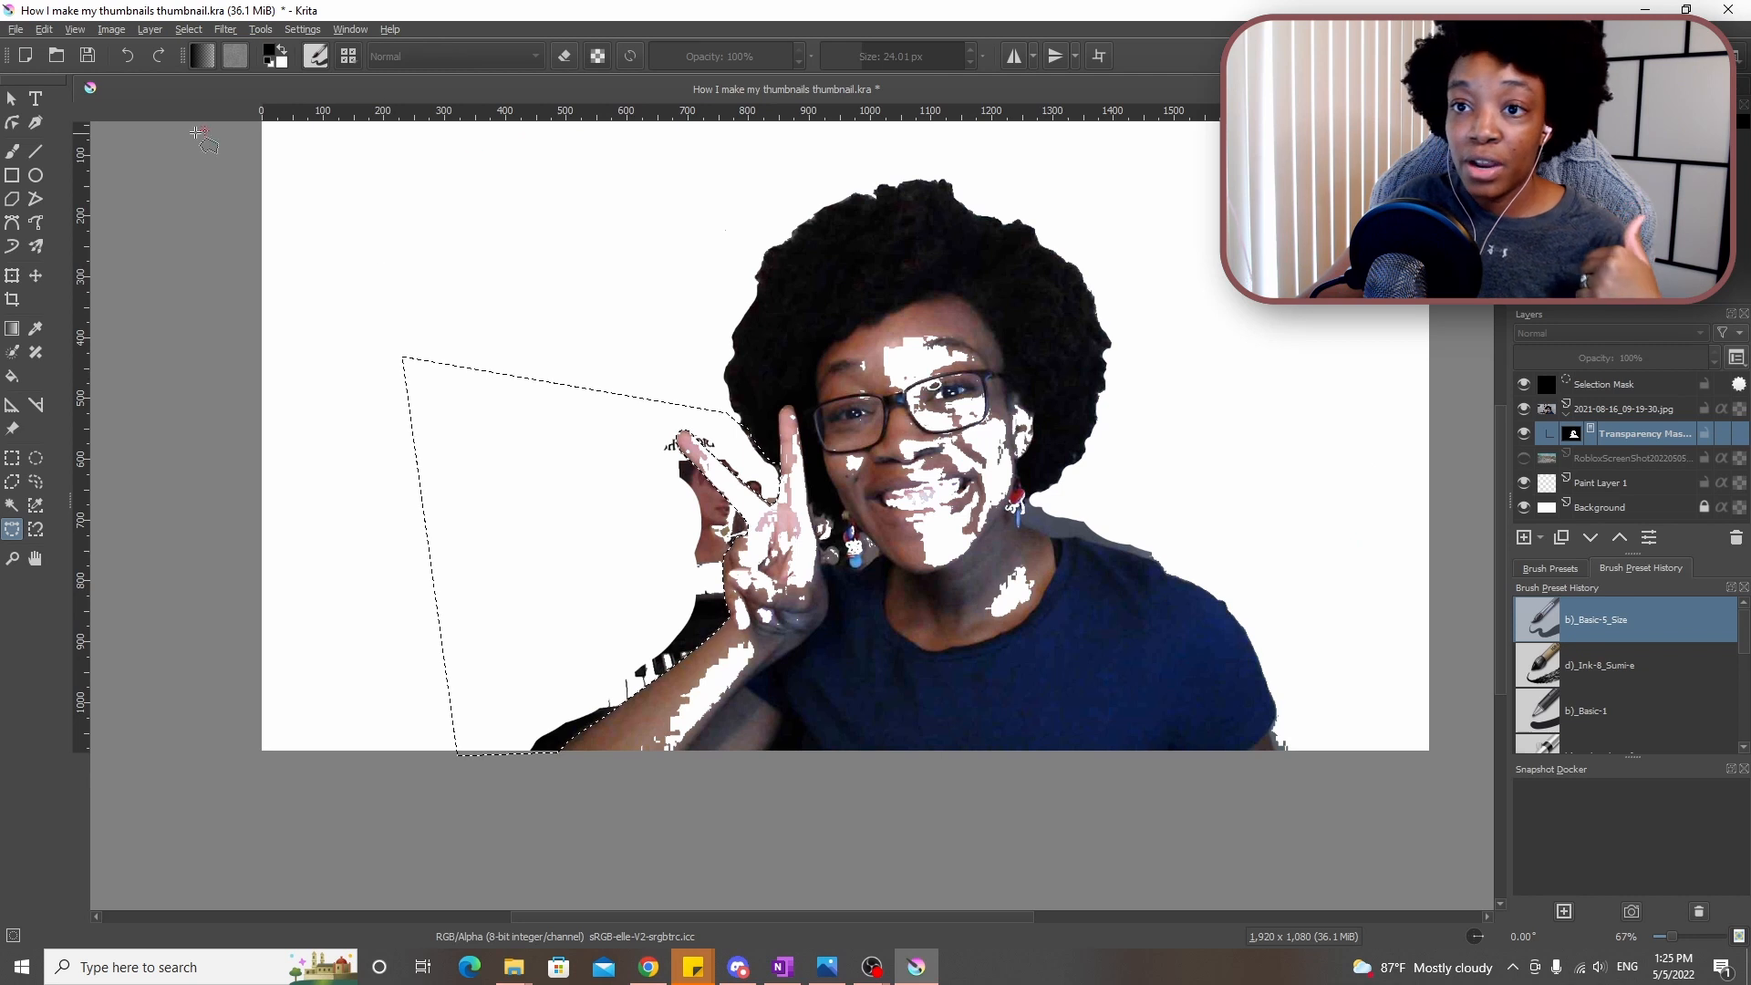
Brush out the selected background beside the forearm and fingers on the mask at 205.11 px, and clear the selection
key(b)
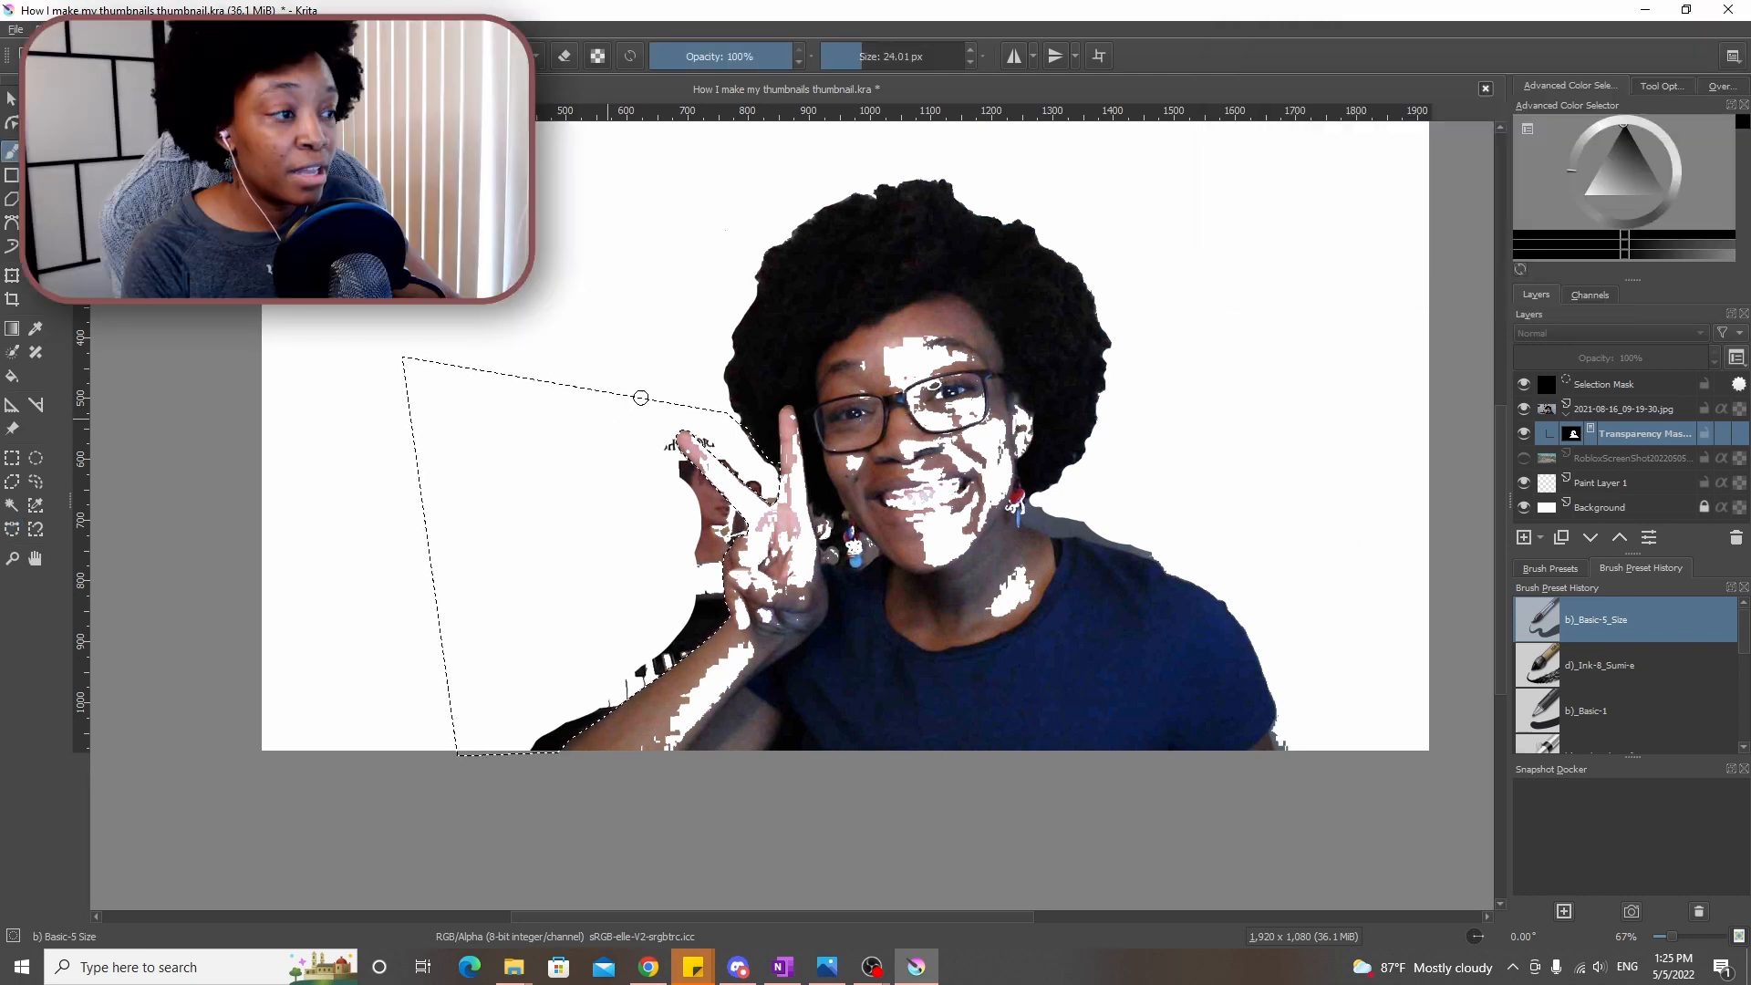
drag(873, 56, 904, 56)
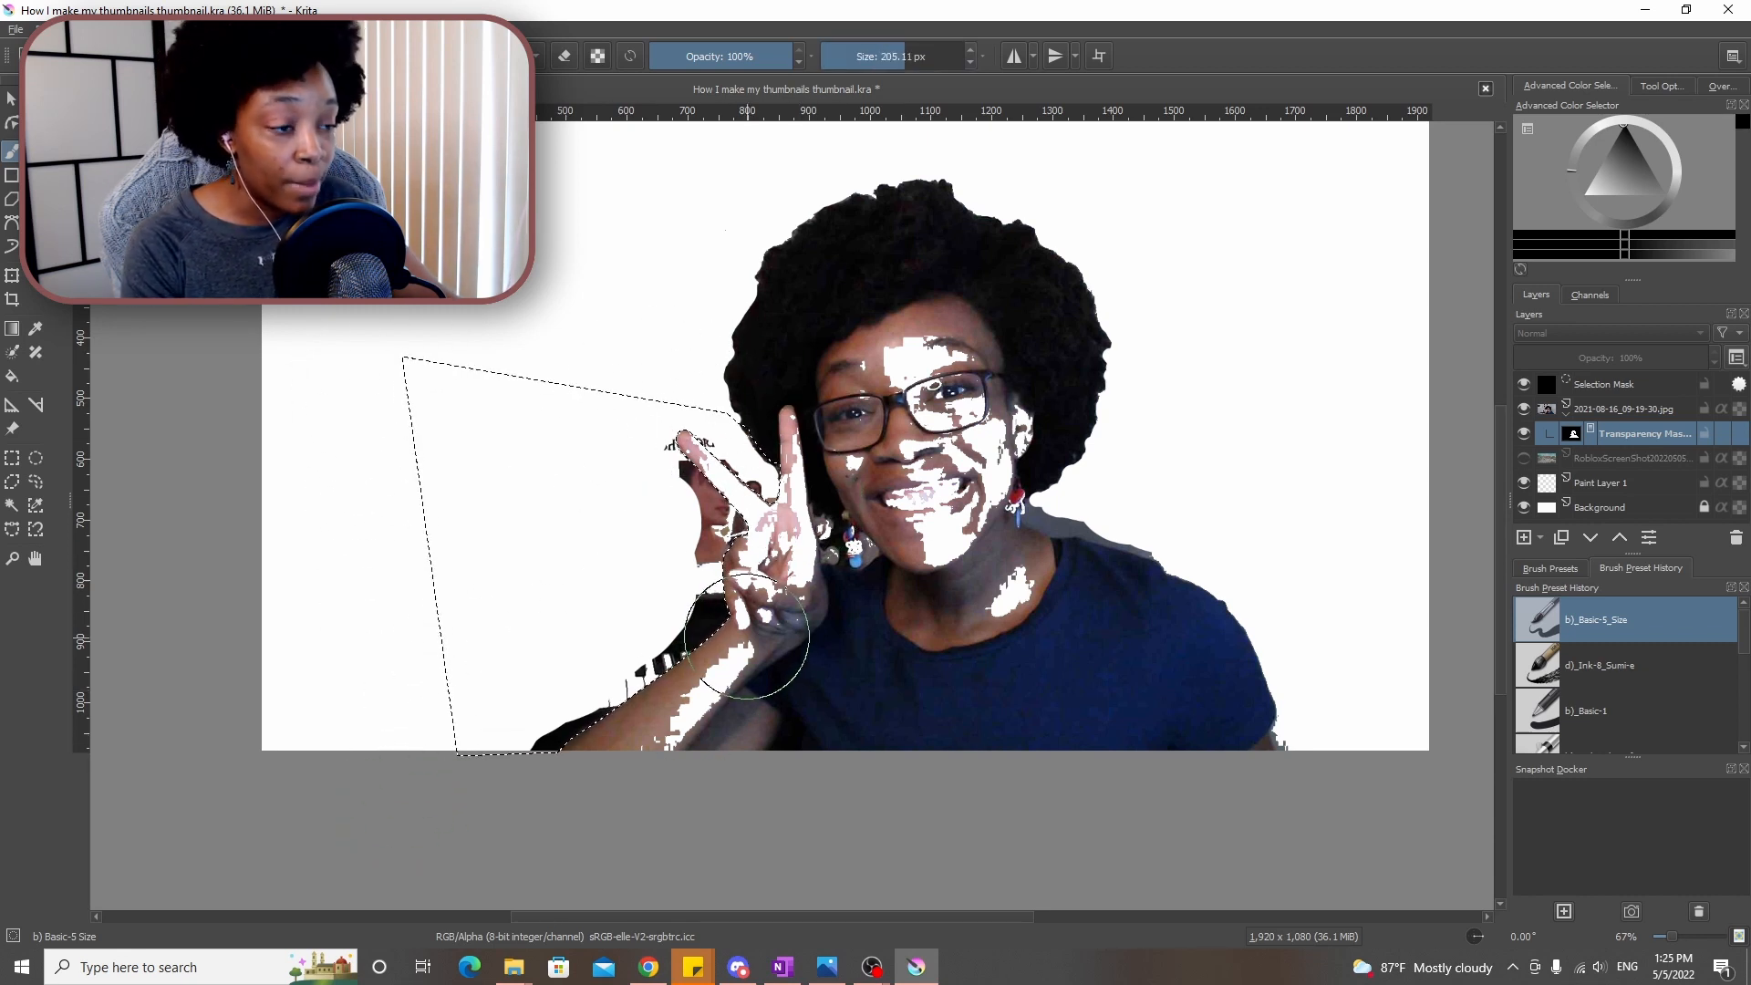
mouse_move(632, 508)
mouse_down()
mouse_move(729, 370)
mouse_move(853, 509)
mouse_up()
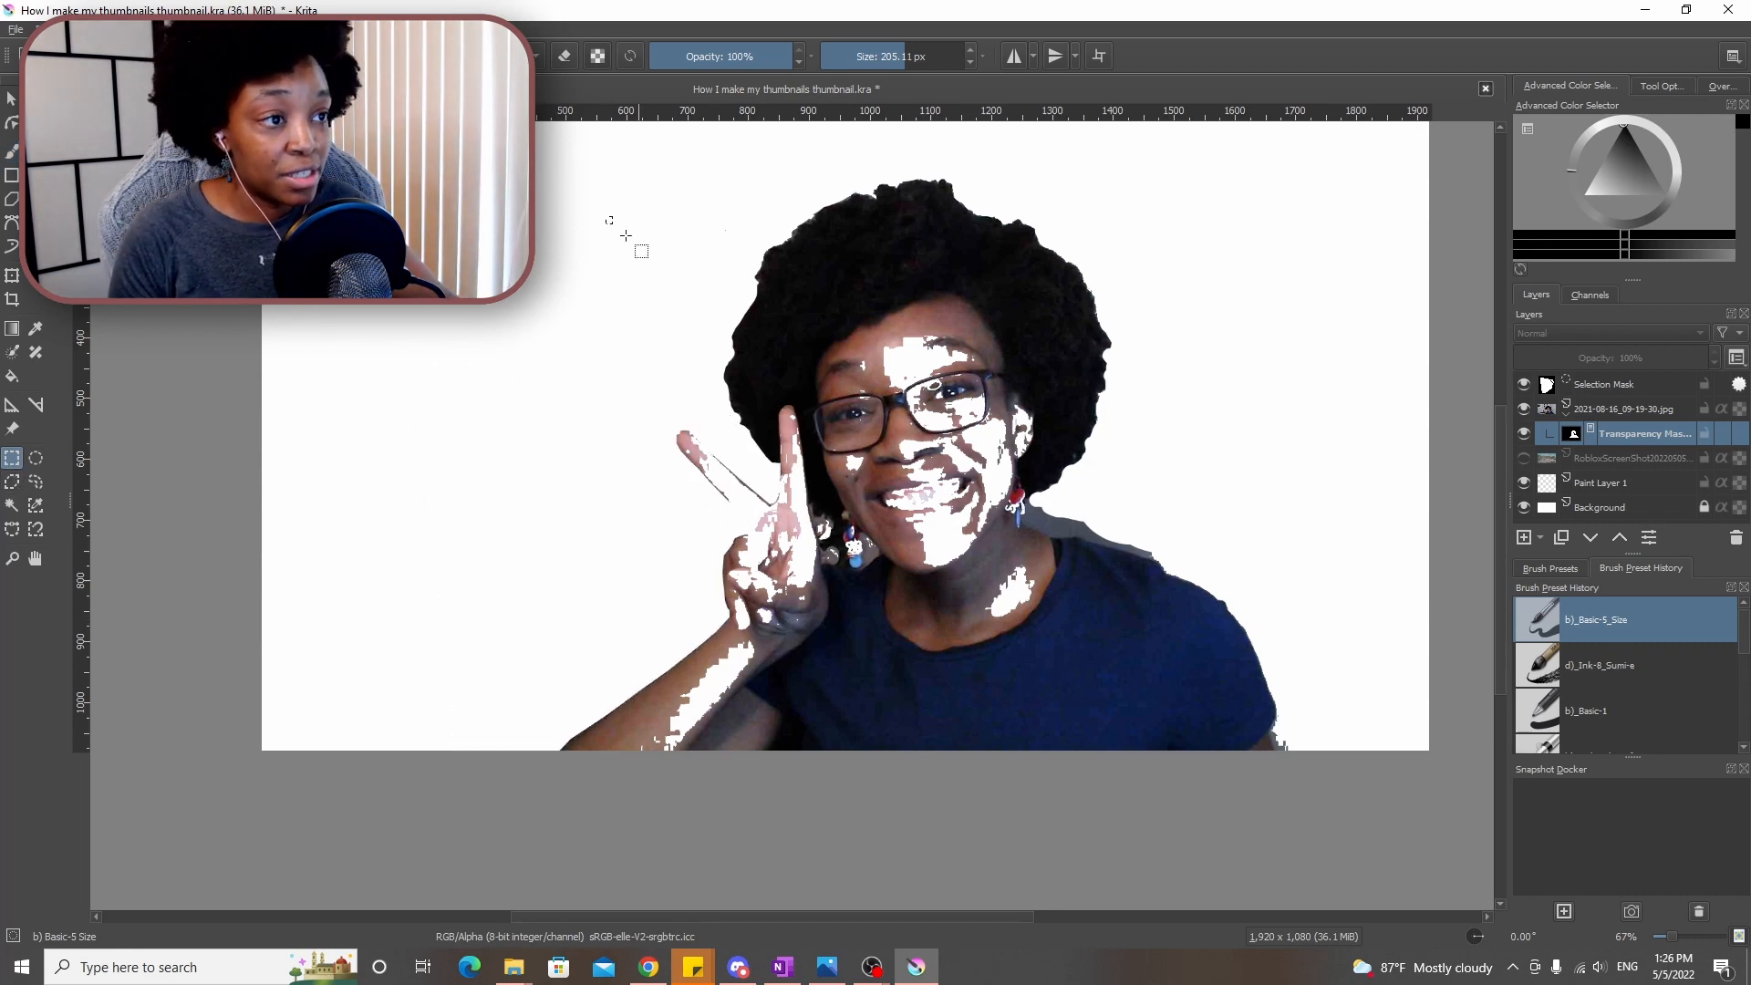
key(ctrl+shift+a)
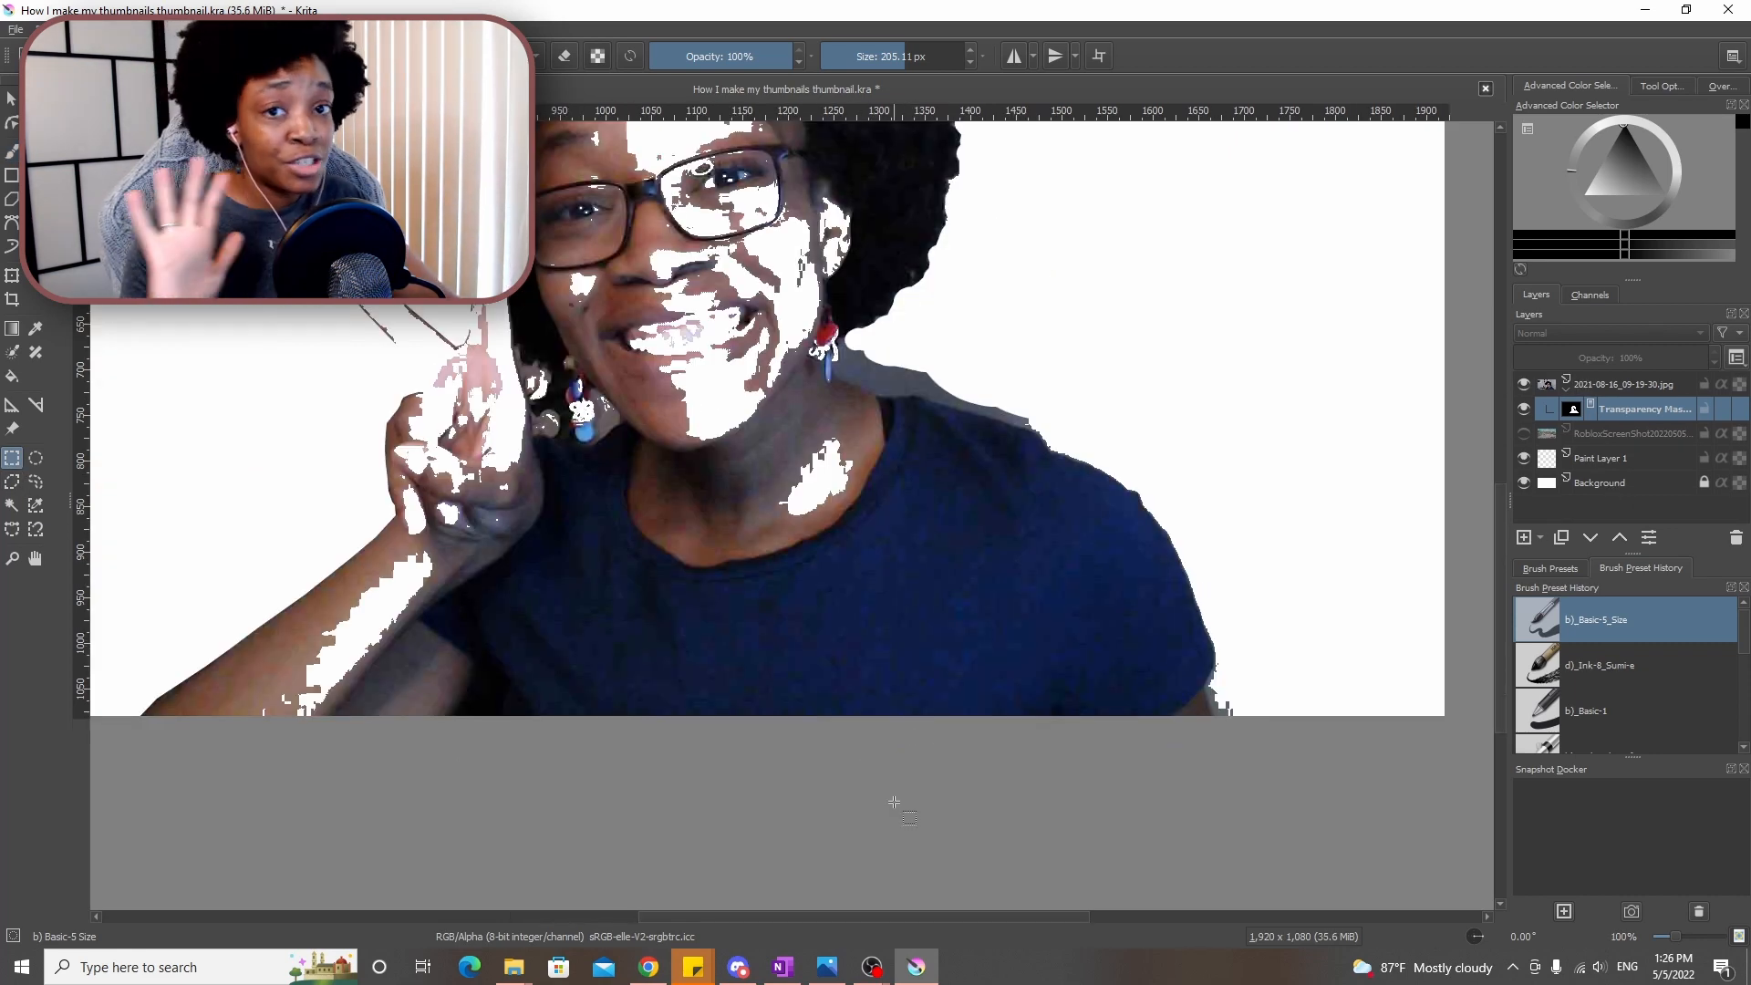
Outline the grey background between the red earring and the shoulder with the Bezier Curve Selection tool and remove it on the mask
scroll(948, 551, down, 2)
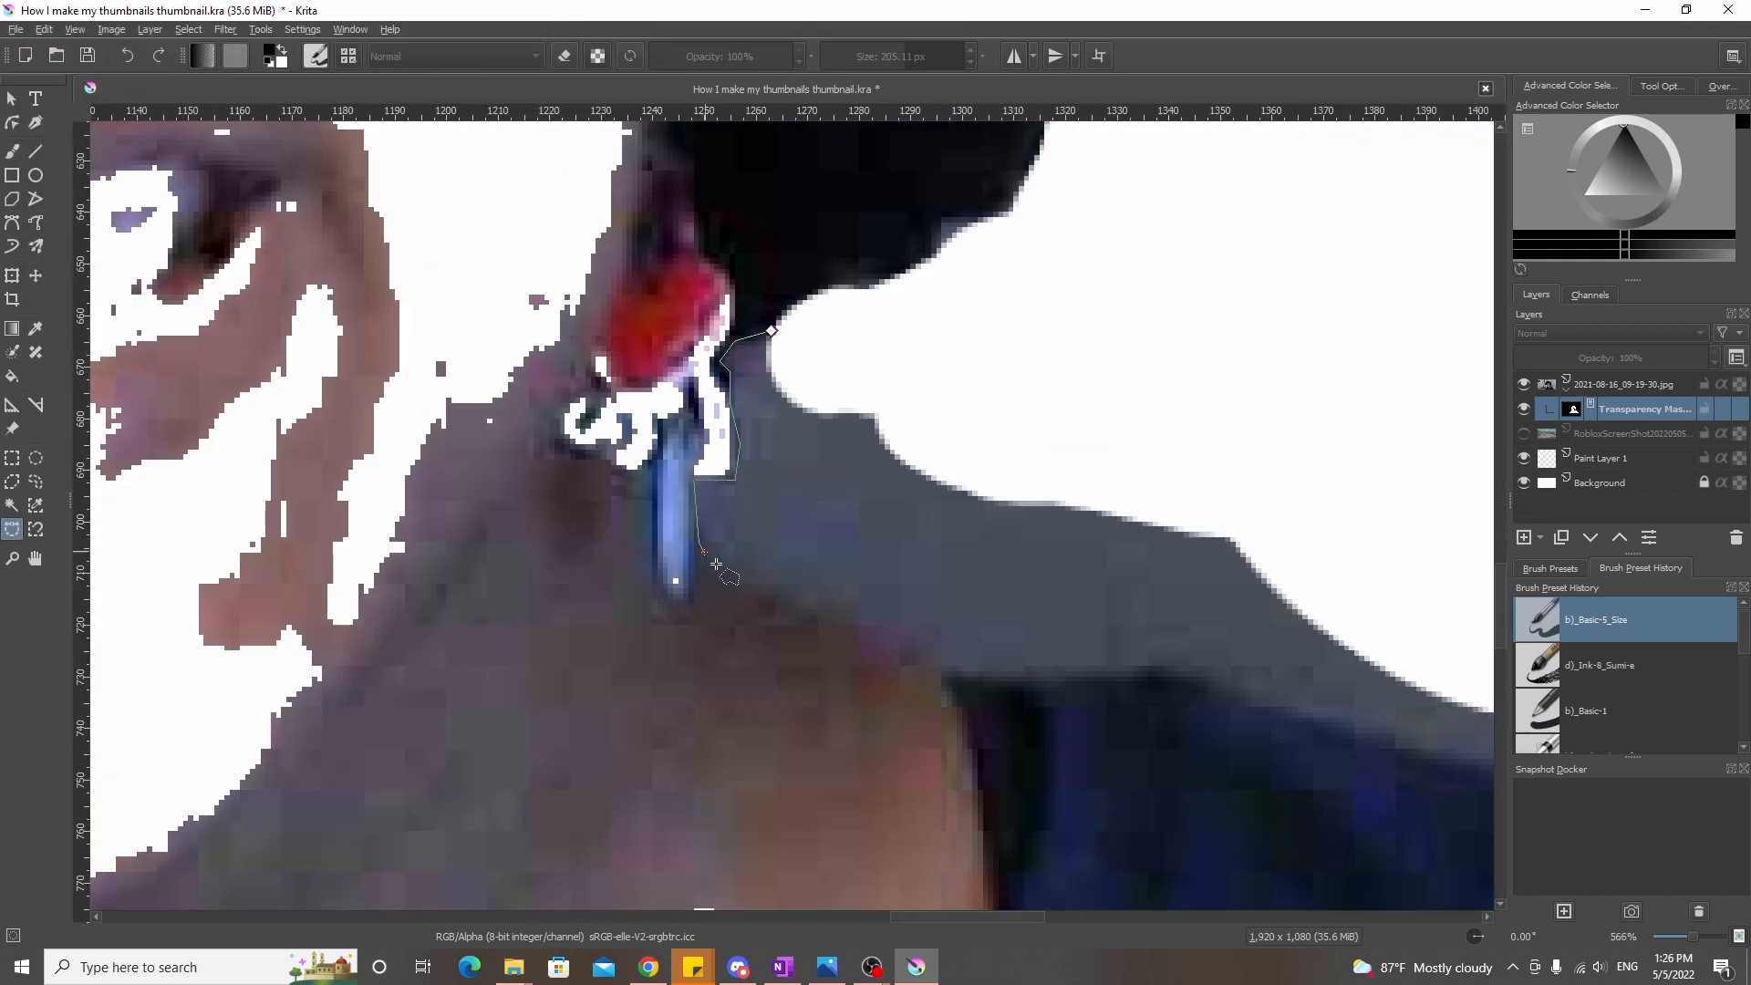
click(943, 672)
click(1034, 681)
click(1153, 672)
click(1194, 677)
click(1385, 744)
scroll(853, 775, down, 6)
scroll(1008, 839, up, 5)
click(753, 486)
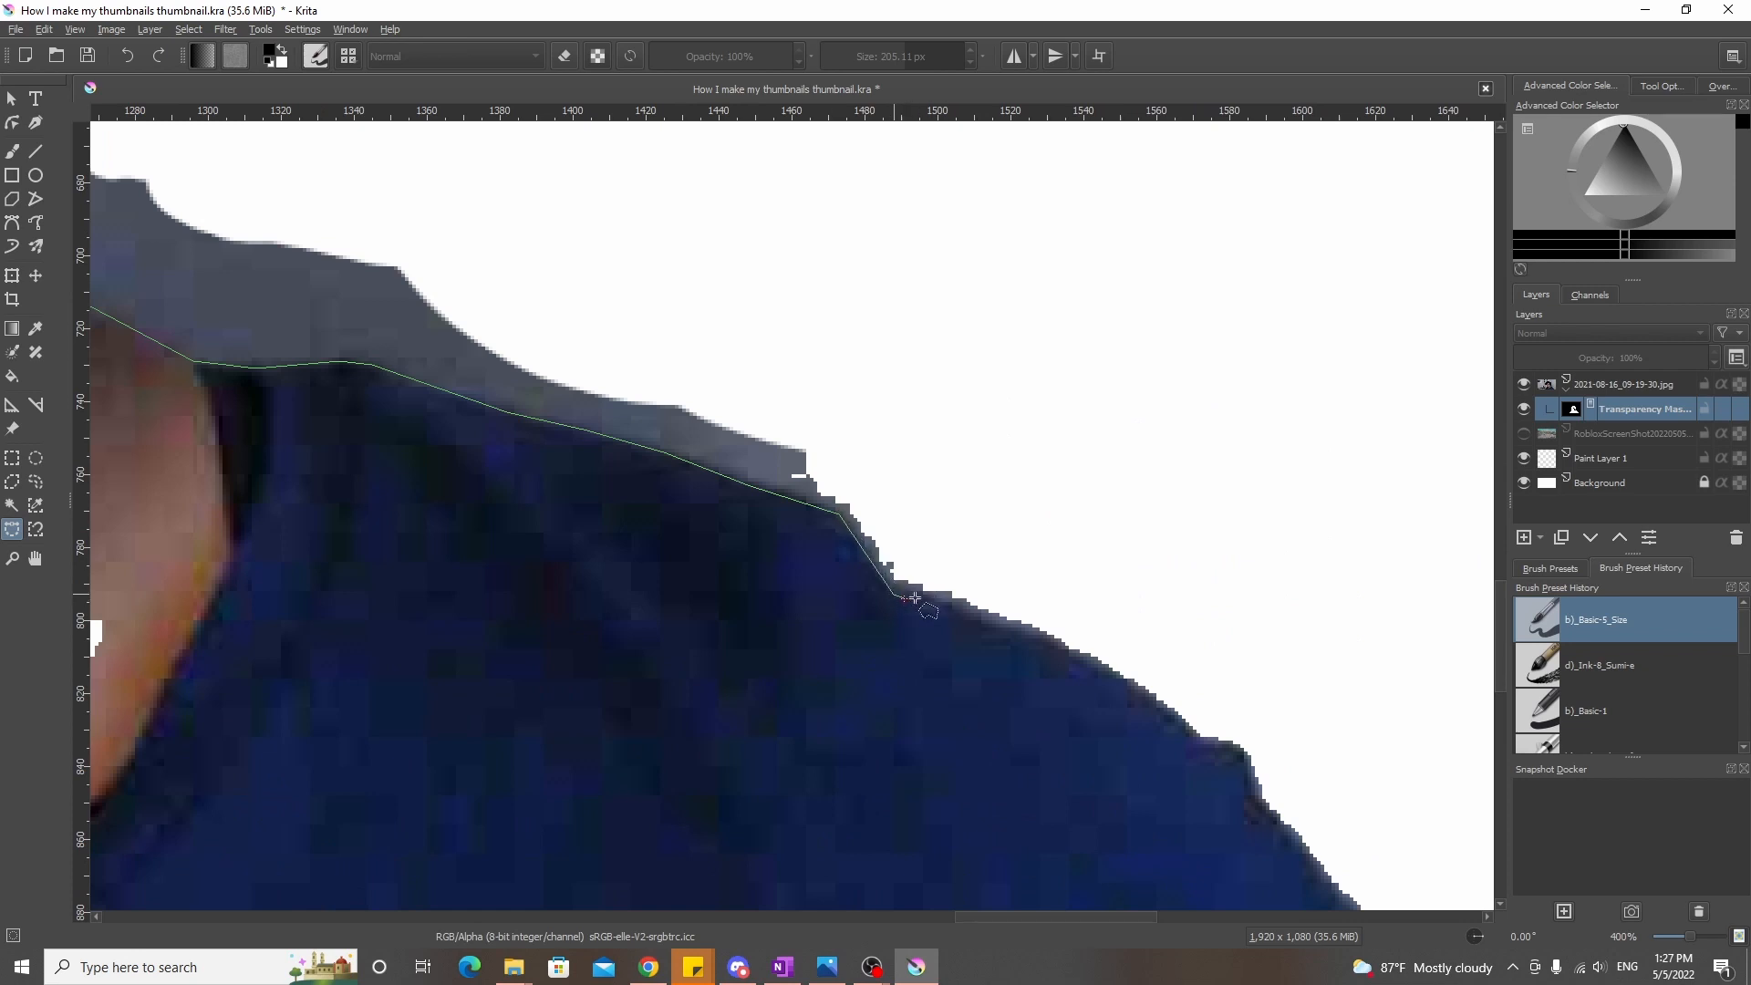
scroll(1077, 653, down, 5)
scroll(703, 435, up, 5)
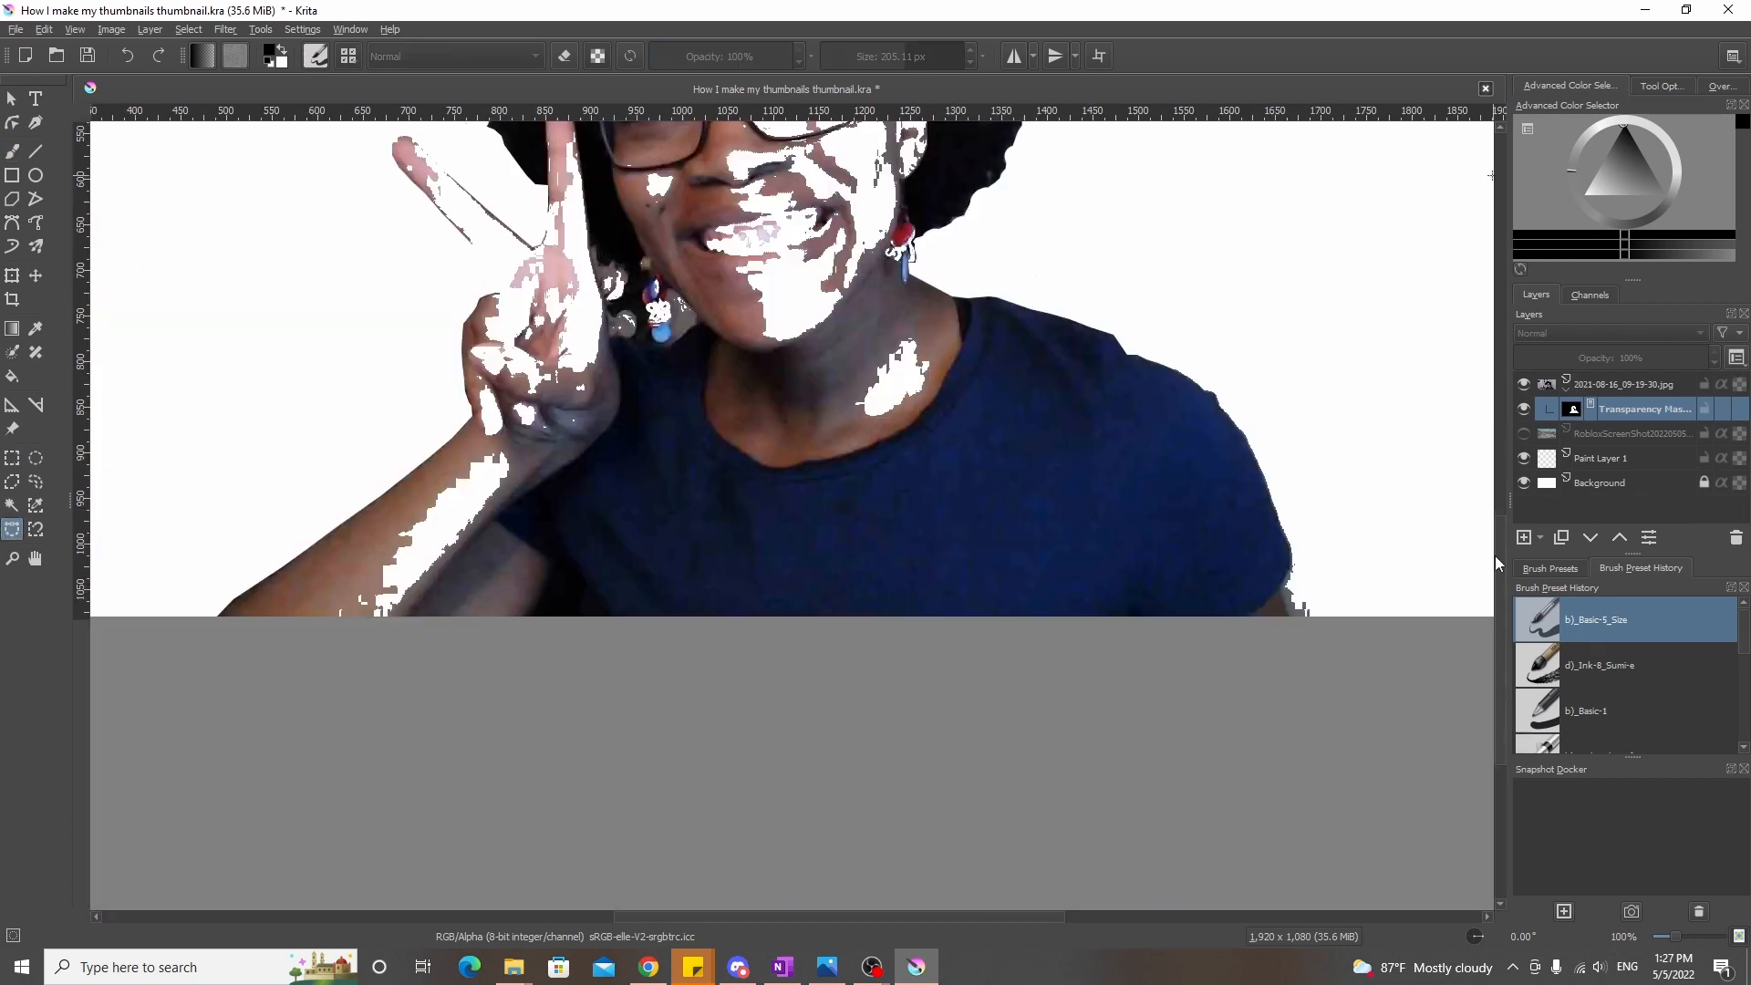
Outline the leftover background along the lower sleeve and arm down to the canvas's lower edge, and brush it out on the mask
scroll(540, 625, down, 1)
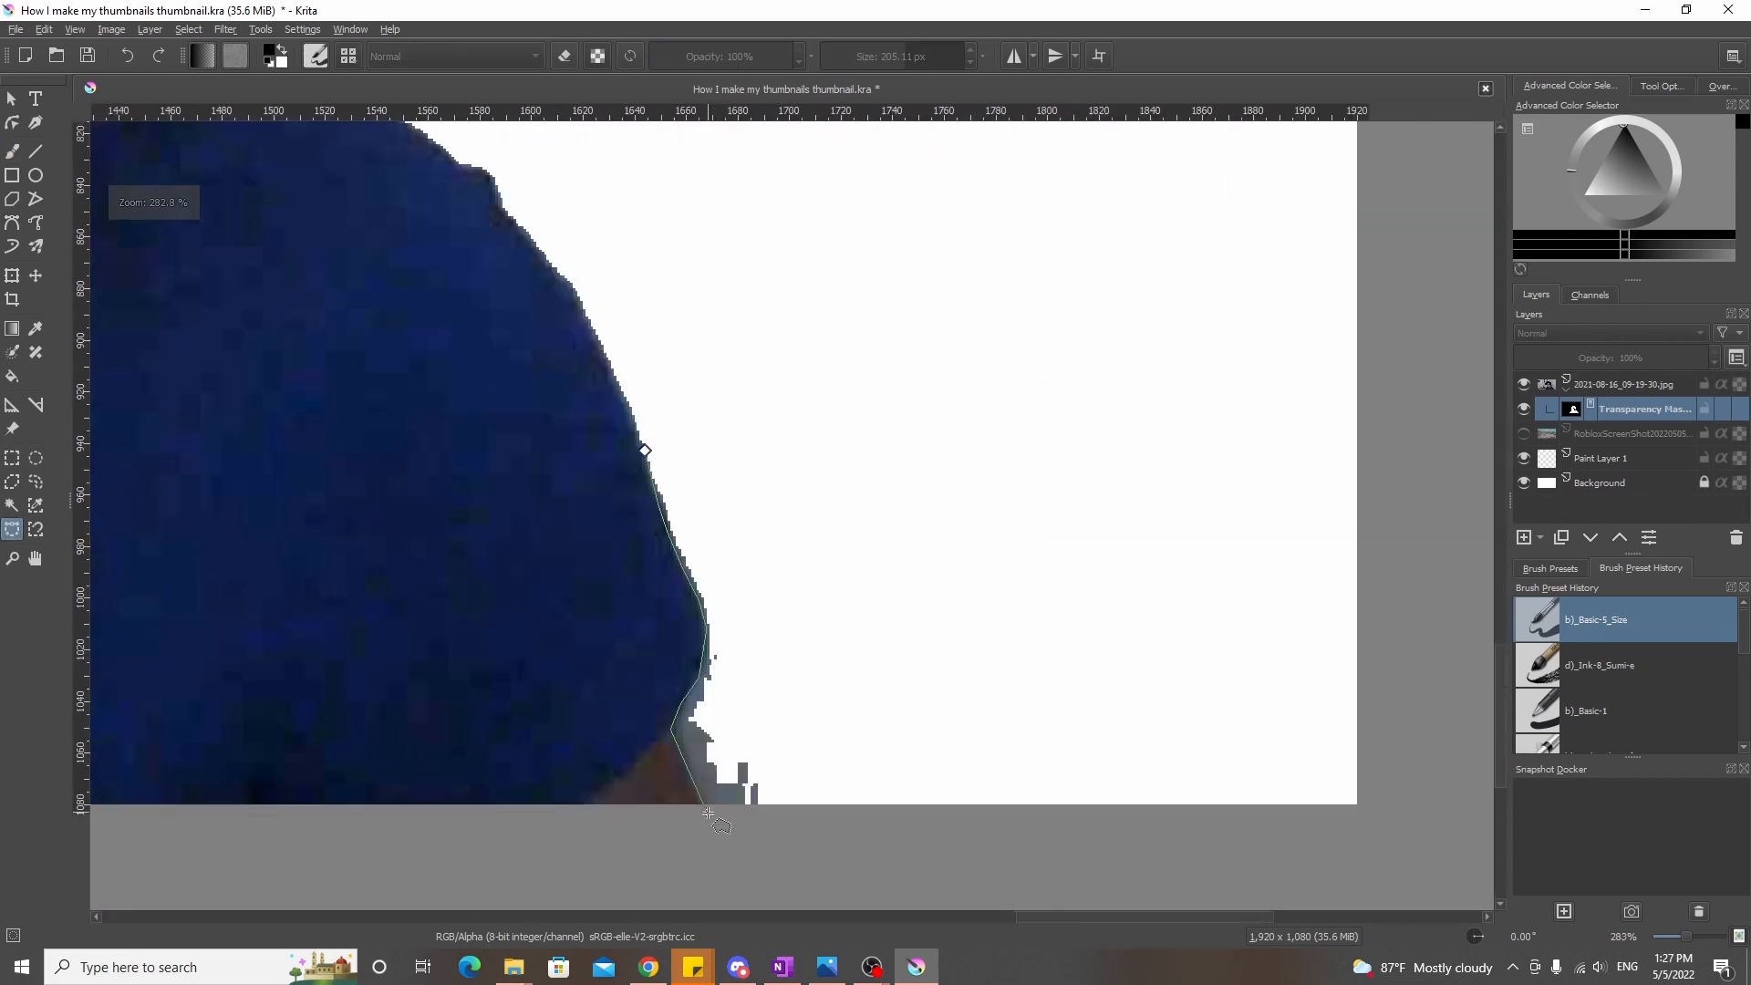
click(814, 806)
click(645, 449)
key(b)
drag(707, 511, 848, 903)
scroll(848, 876, down, 3)
Select the small dark gap between the raised arm and the shirt at the canvas's lower edge, and brush it out on the mask
click(12, 529)
scroll(368, 862, up, 4)
click(357, 855)
click(396, 720)
click(430, 858)
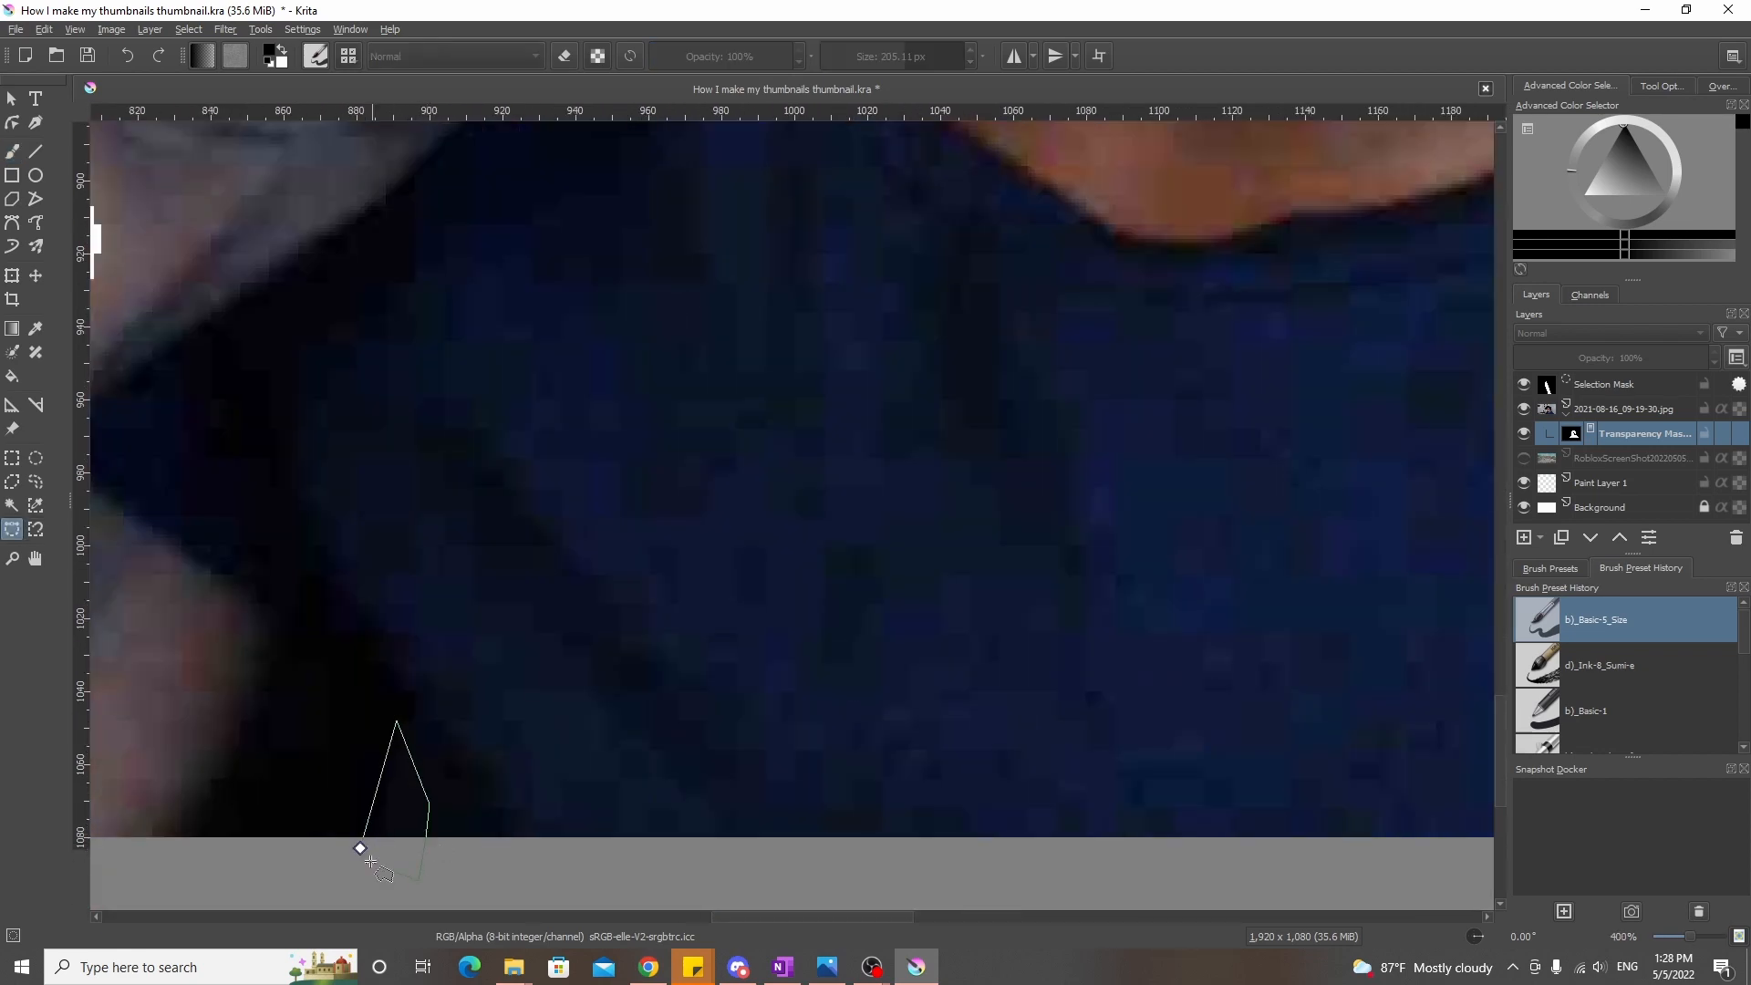
click(359, 855)
key(b)
drag(441, 889, 406, 857)
Brush out the leftover background around the earring beside the raised hand on the mask with a small brush
scroll(407, 857, down, 3)
click(12, 529)
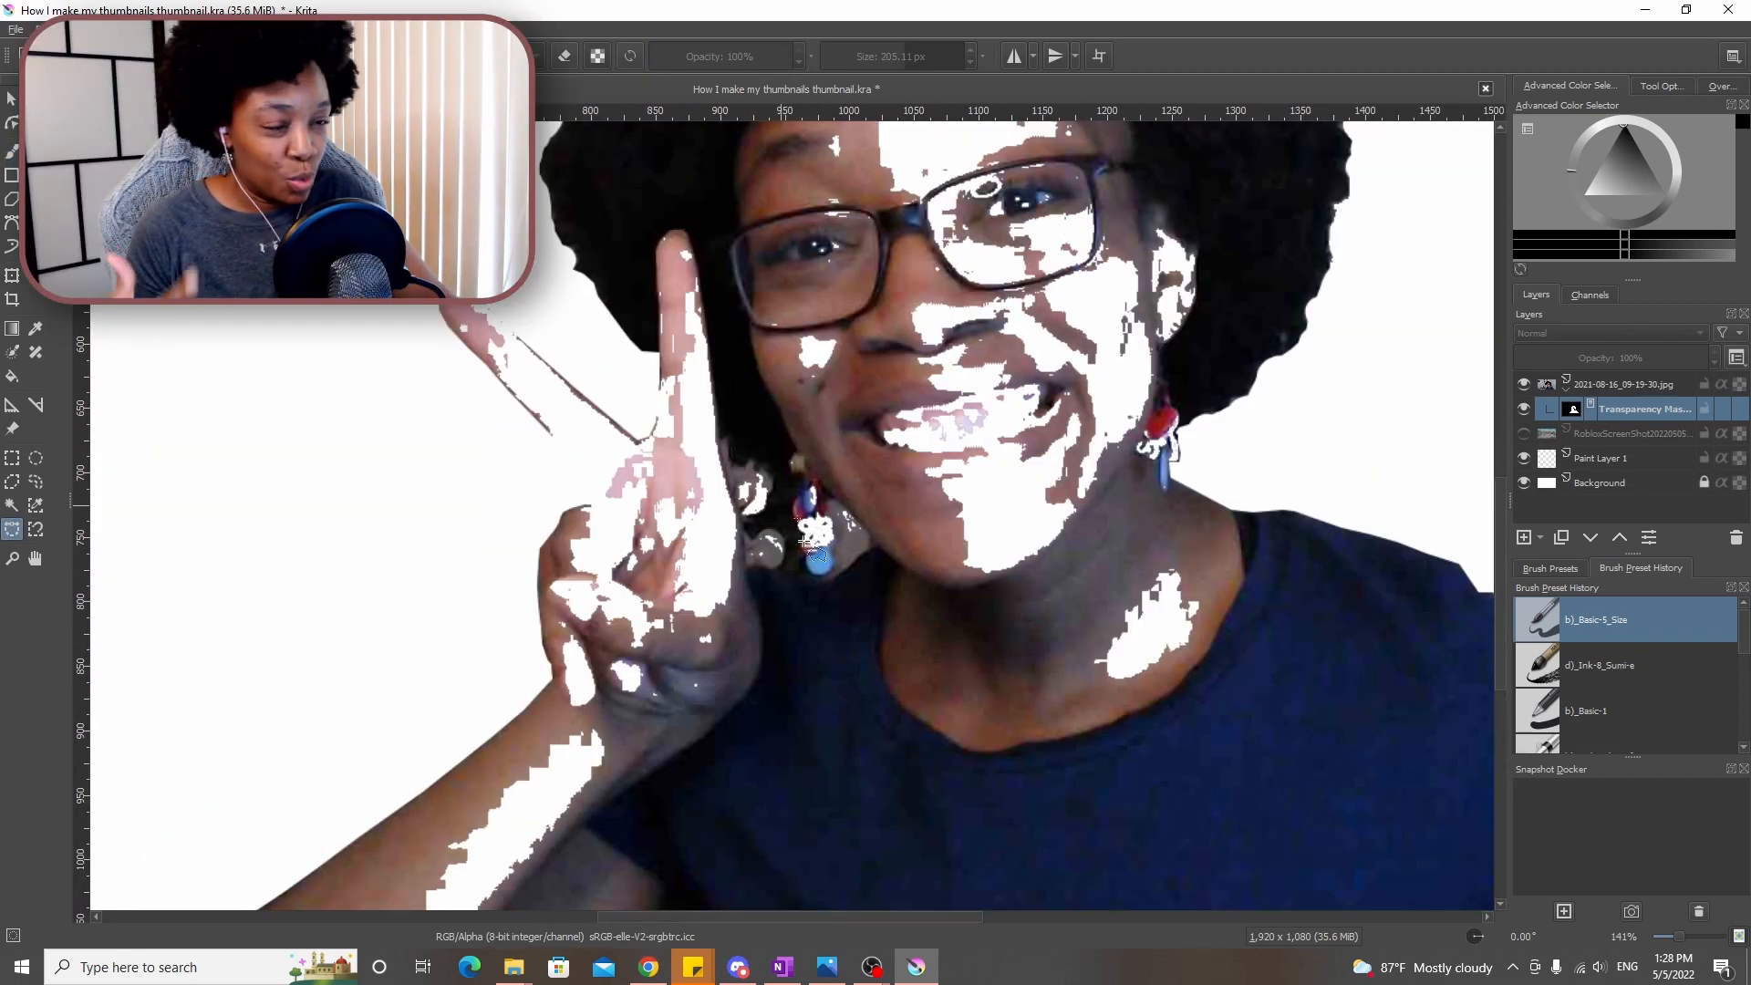
click(12, 150)
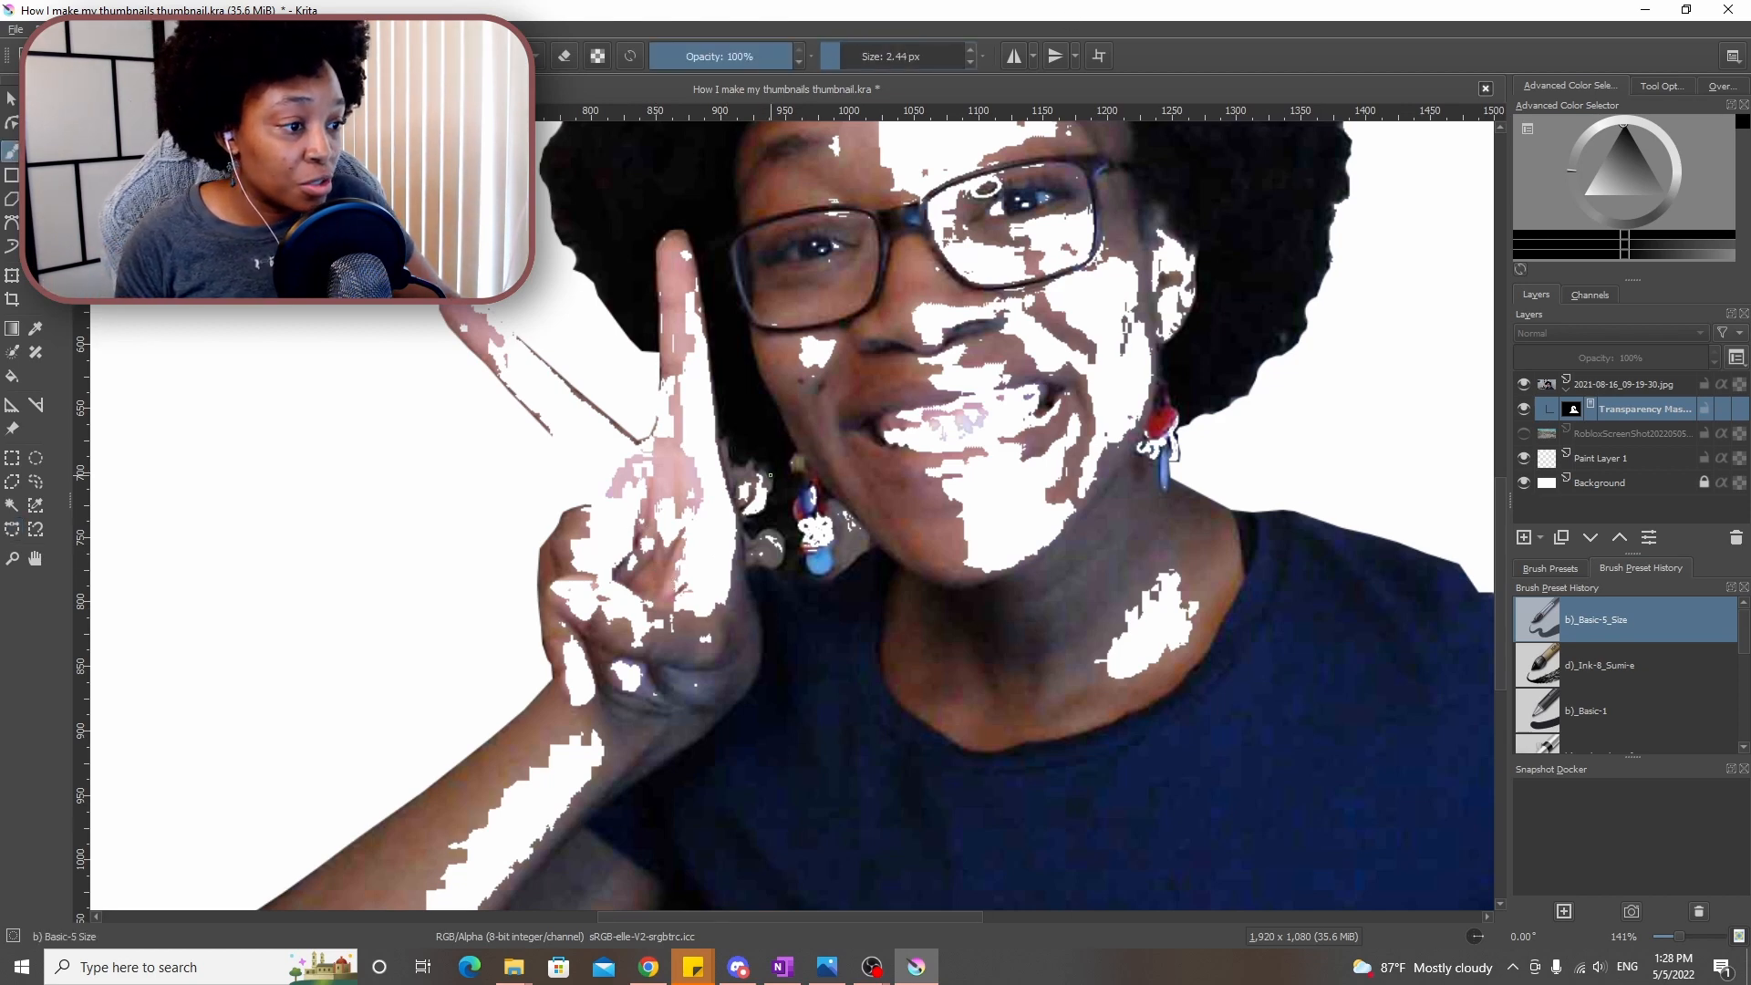
scroll(771, 471, up, 2)
drag(841, 56, 858, 61)
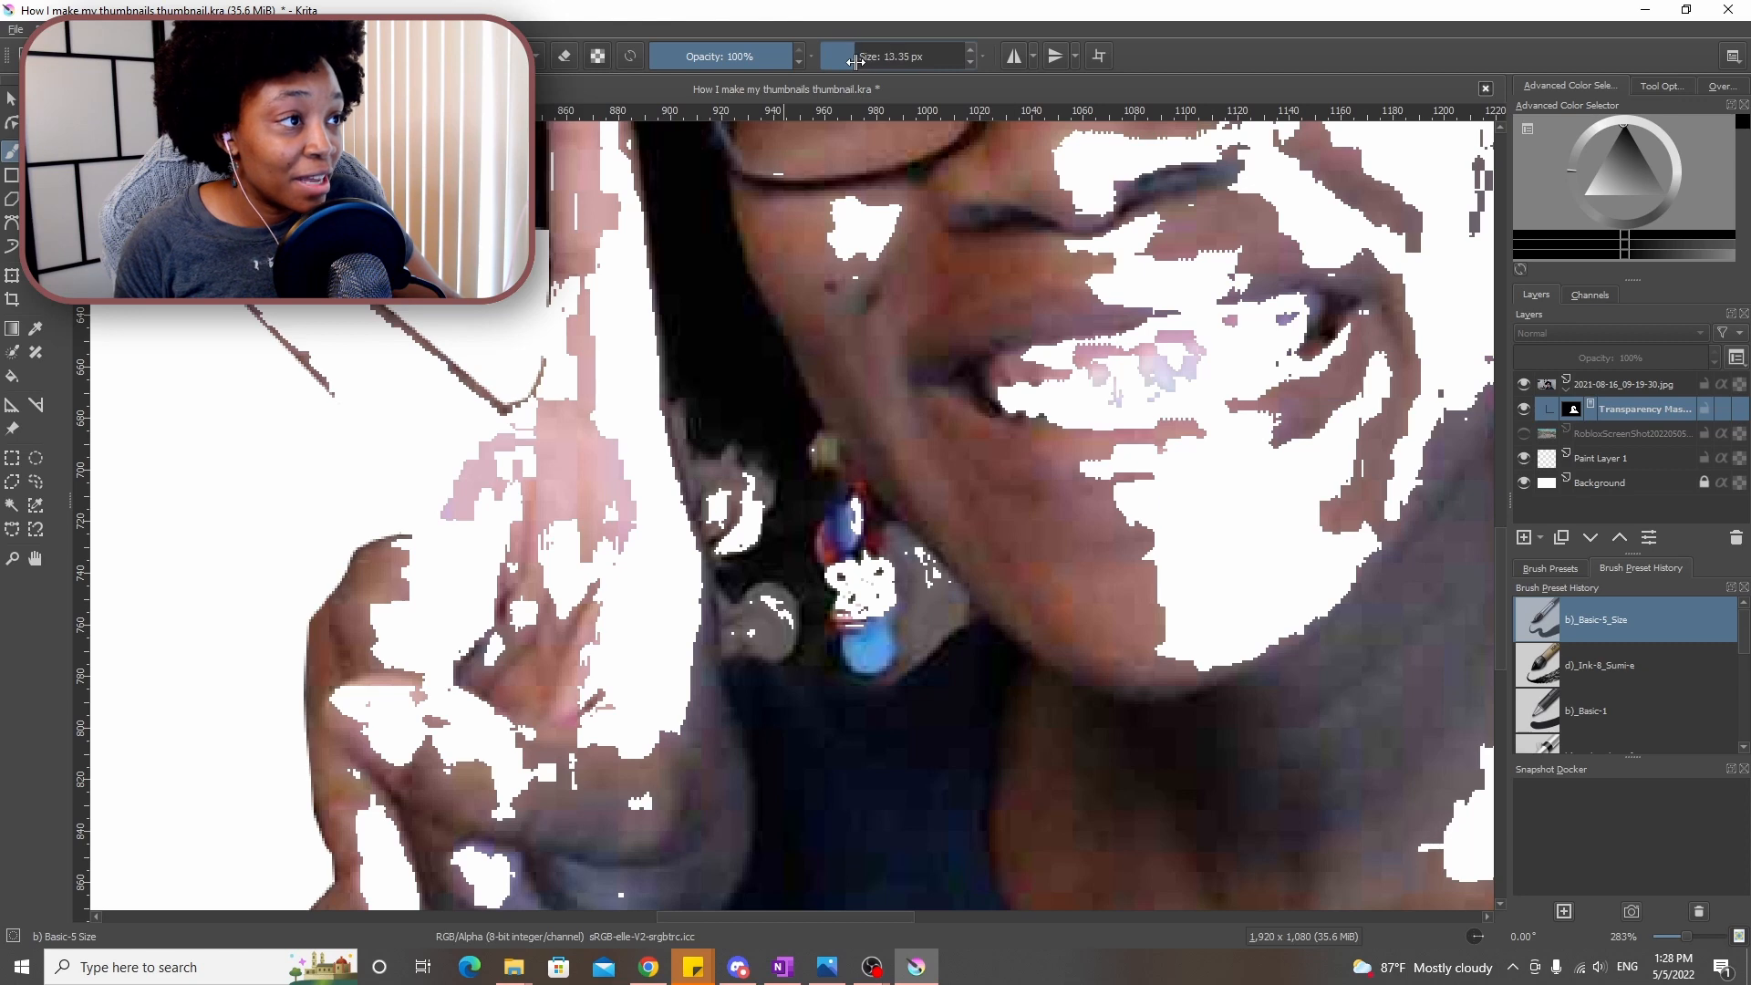
scroll(739, 625, up, 1)
mouse_move(743, 625)
mouse_down()
mouse_move(701, 423)
mouse_move(743, 428)
mouse_move(730, 395)
mouse_move(690, 394)
mouse_move(756, 480)
mouse_move(780, 625)
mouse_move(751, 637)
mouse_up()
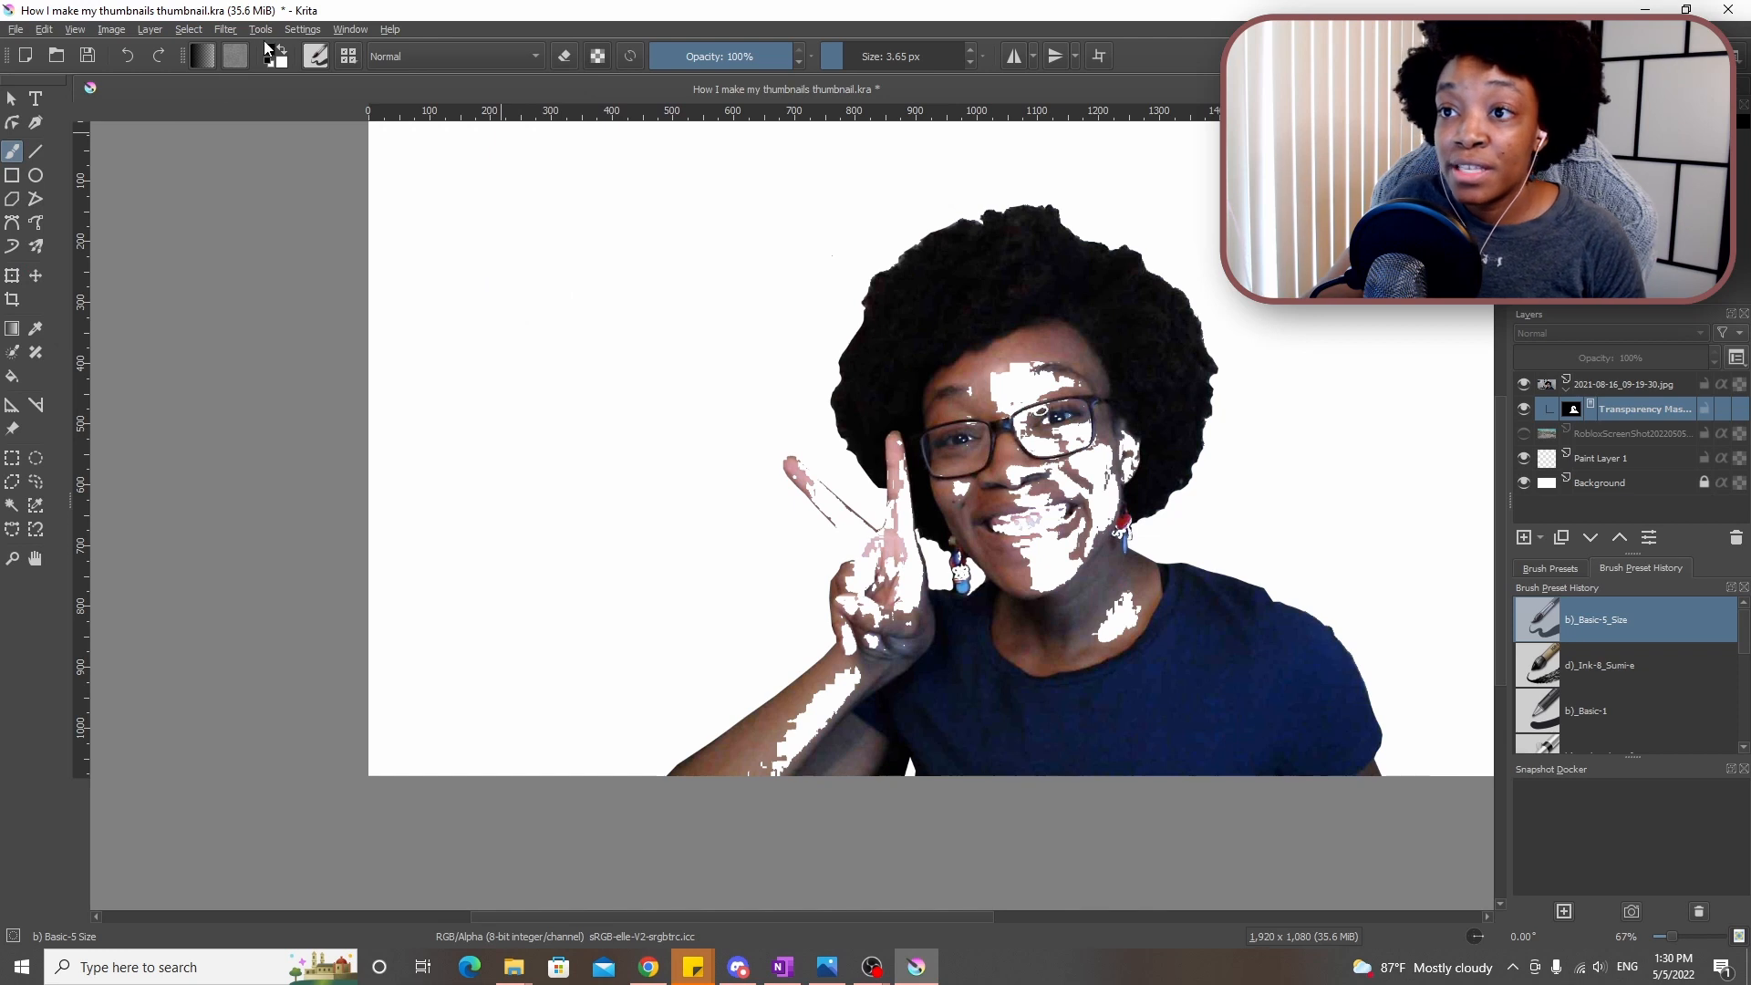
Set the brush to white at 51.40 px and paint the missing parts of the face, neck and forearm back in on the mask
click(270, 51)
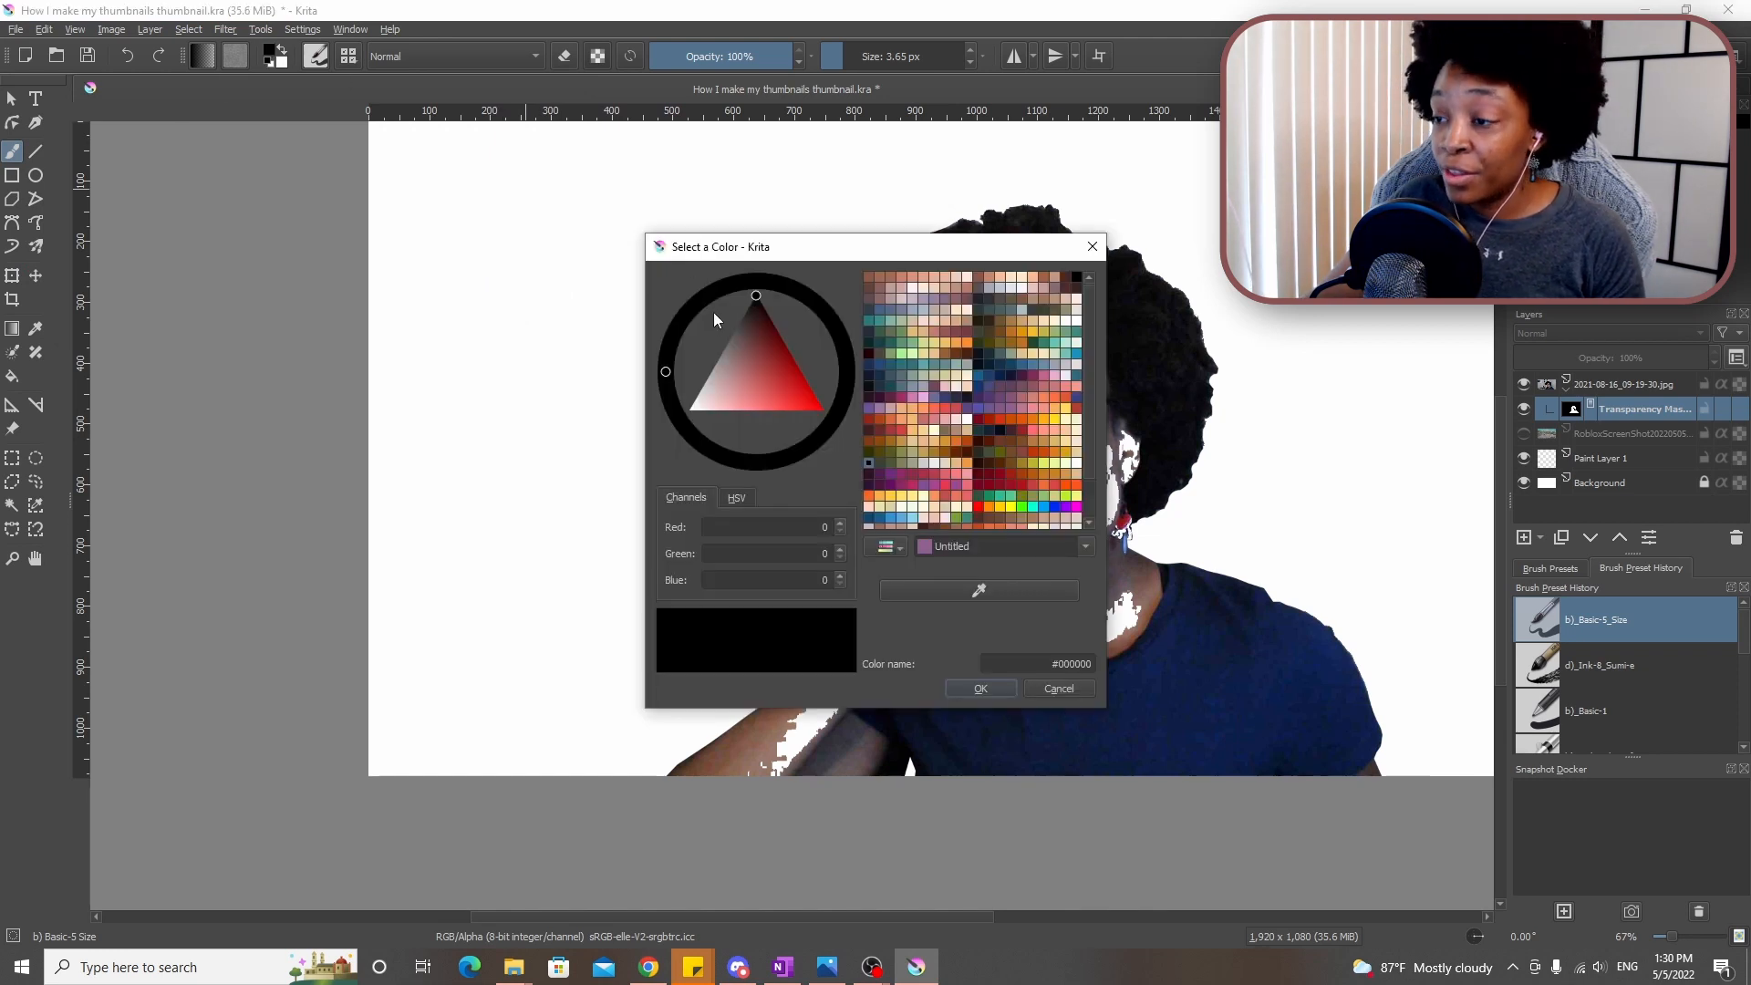
click(708, 417)
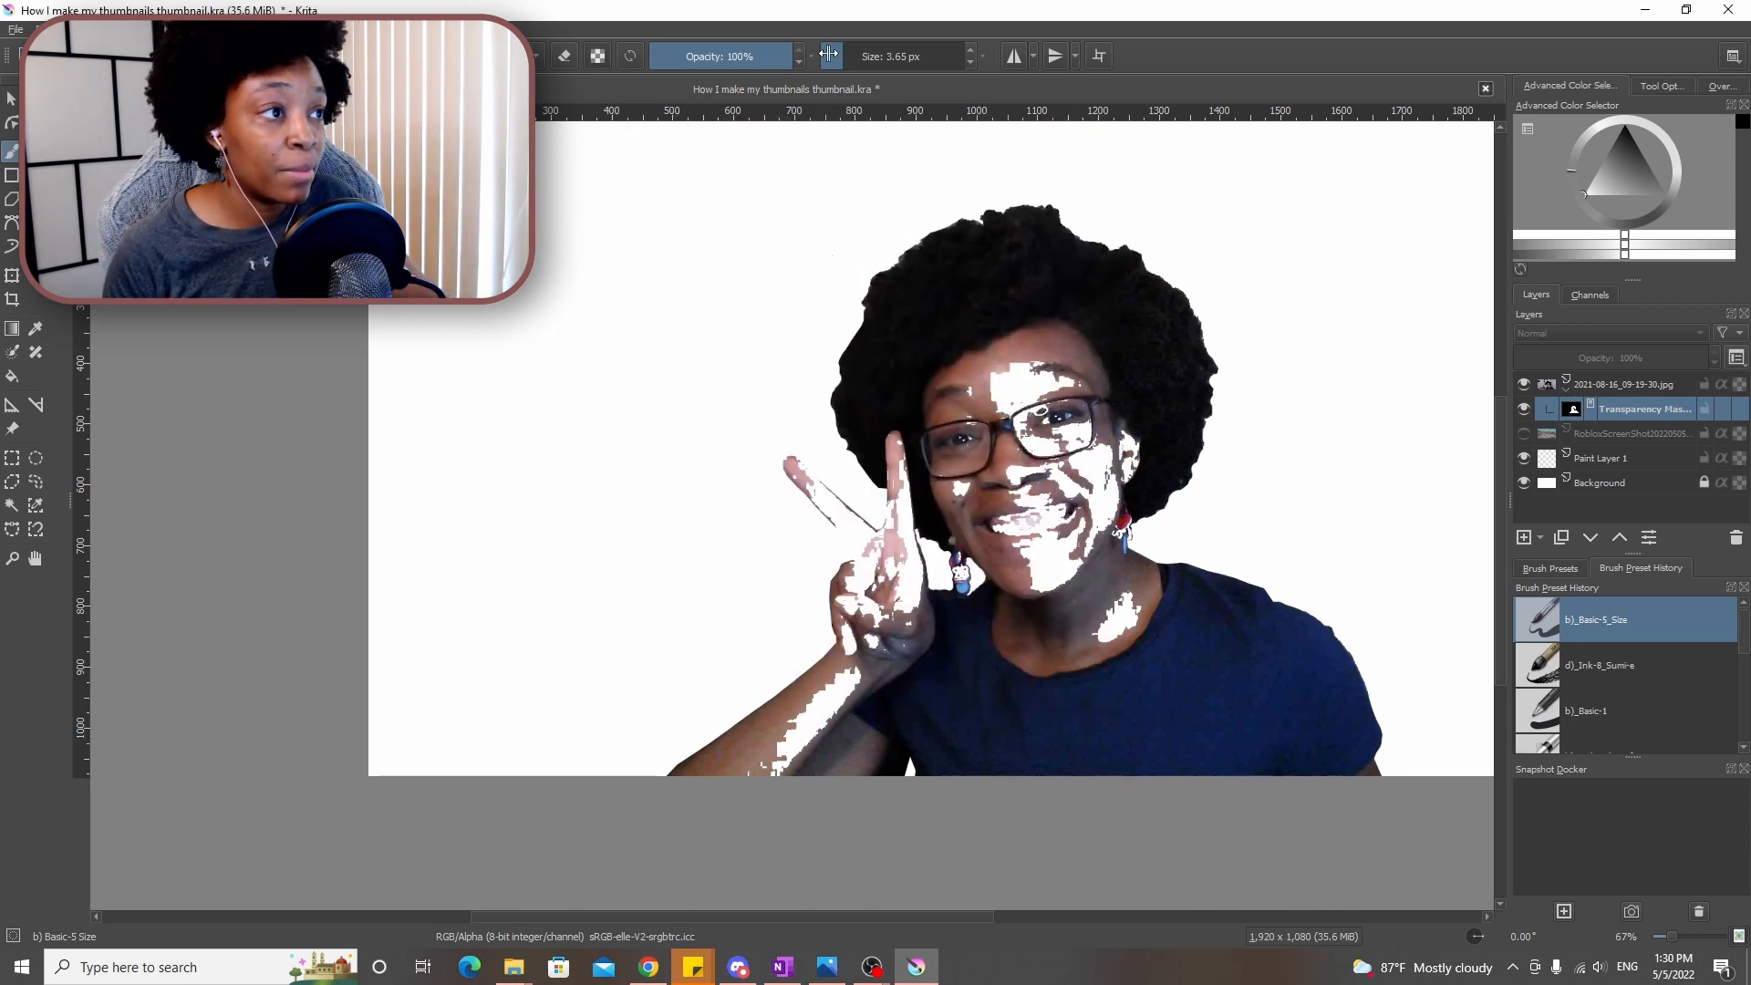
drag(828, 55, 866, 62)
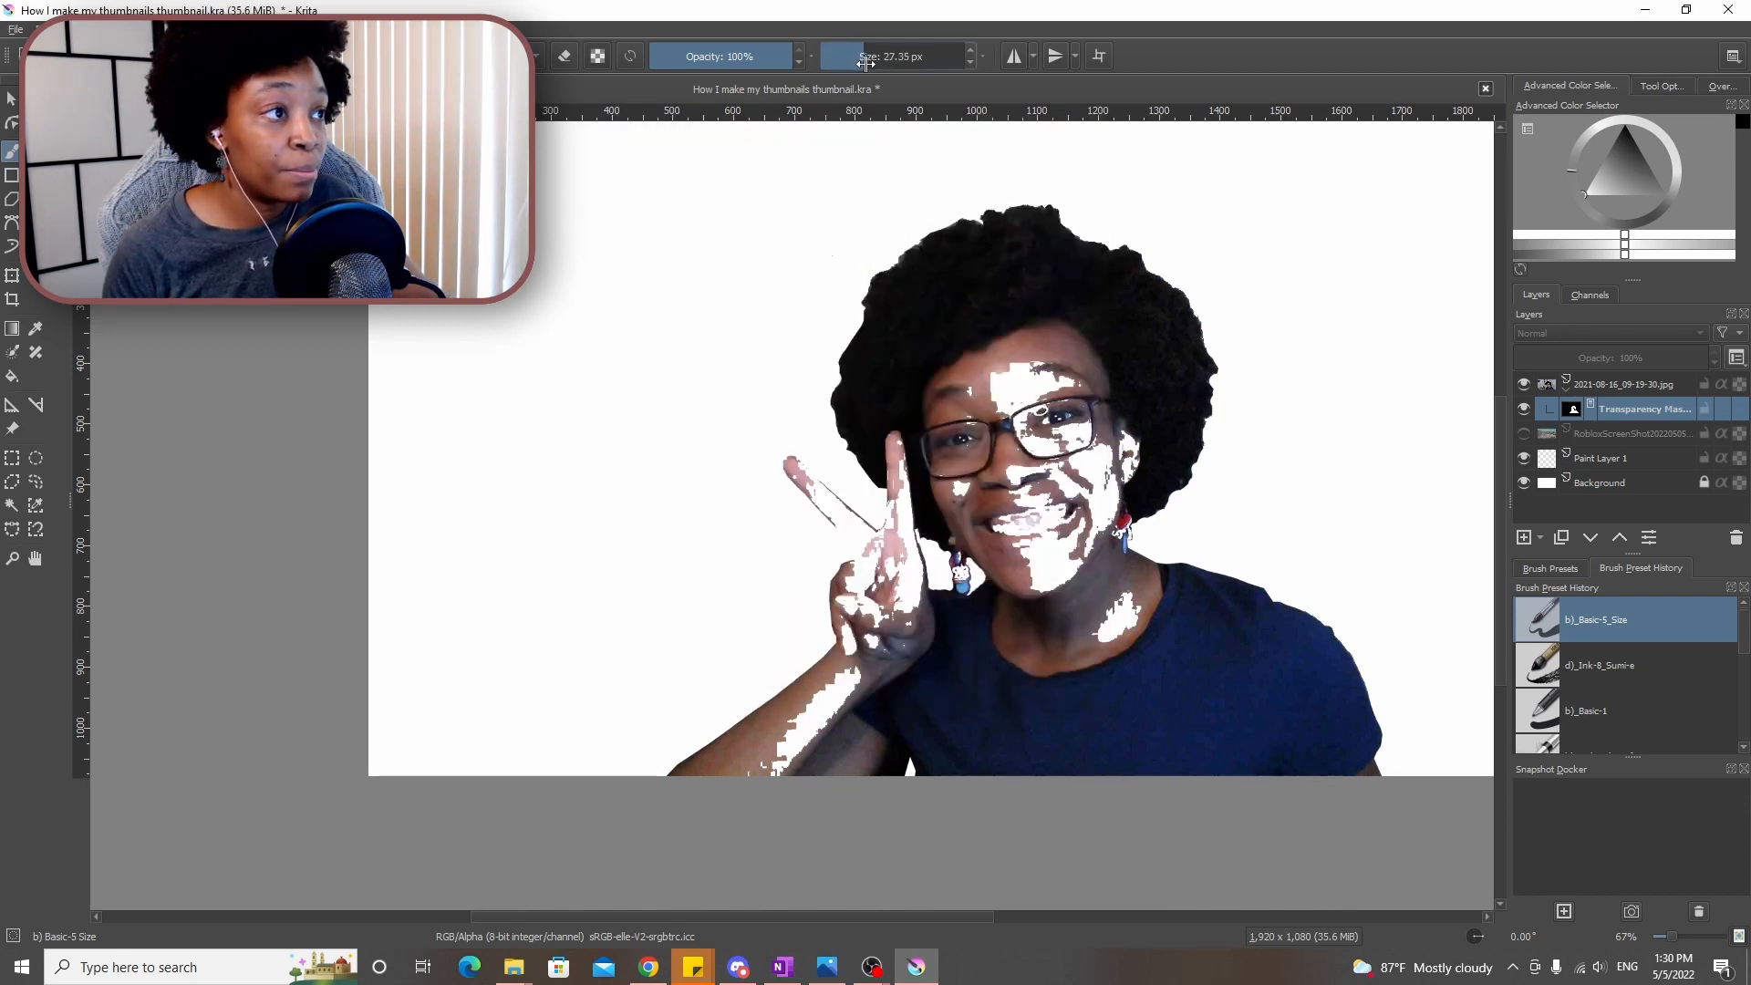
drag(871, 66, 874, 65)
mouse_move(1062, 364)
mouse_down()
mouse_move(1058, 383)
mouse_move(1065, 360)
mouse_move(1005, 355)
mouse_up()
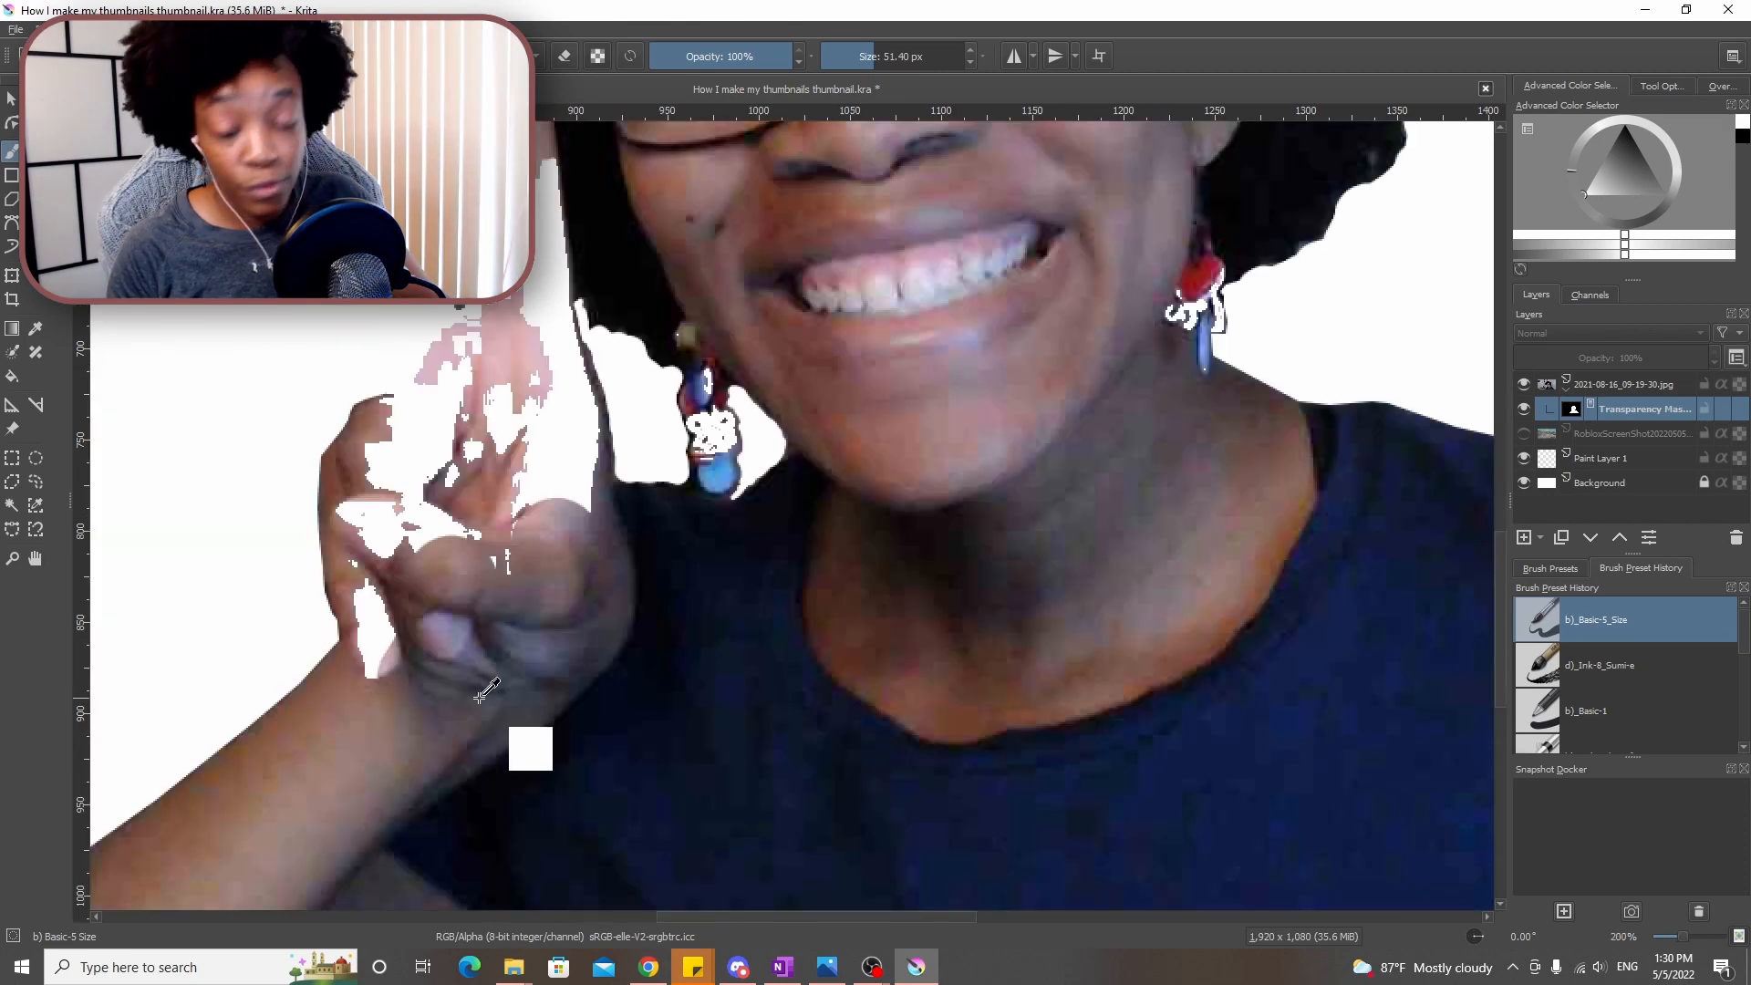
key(ctrl+s)
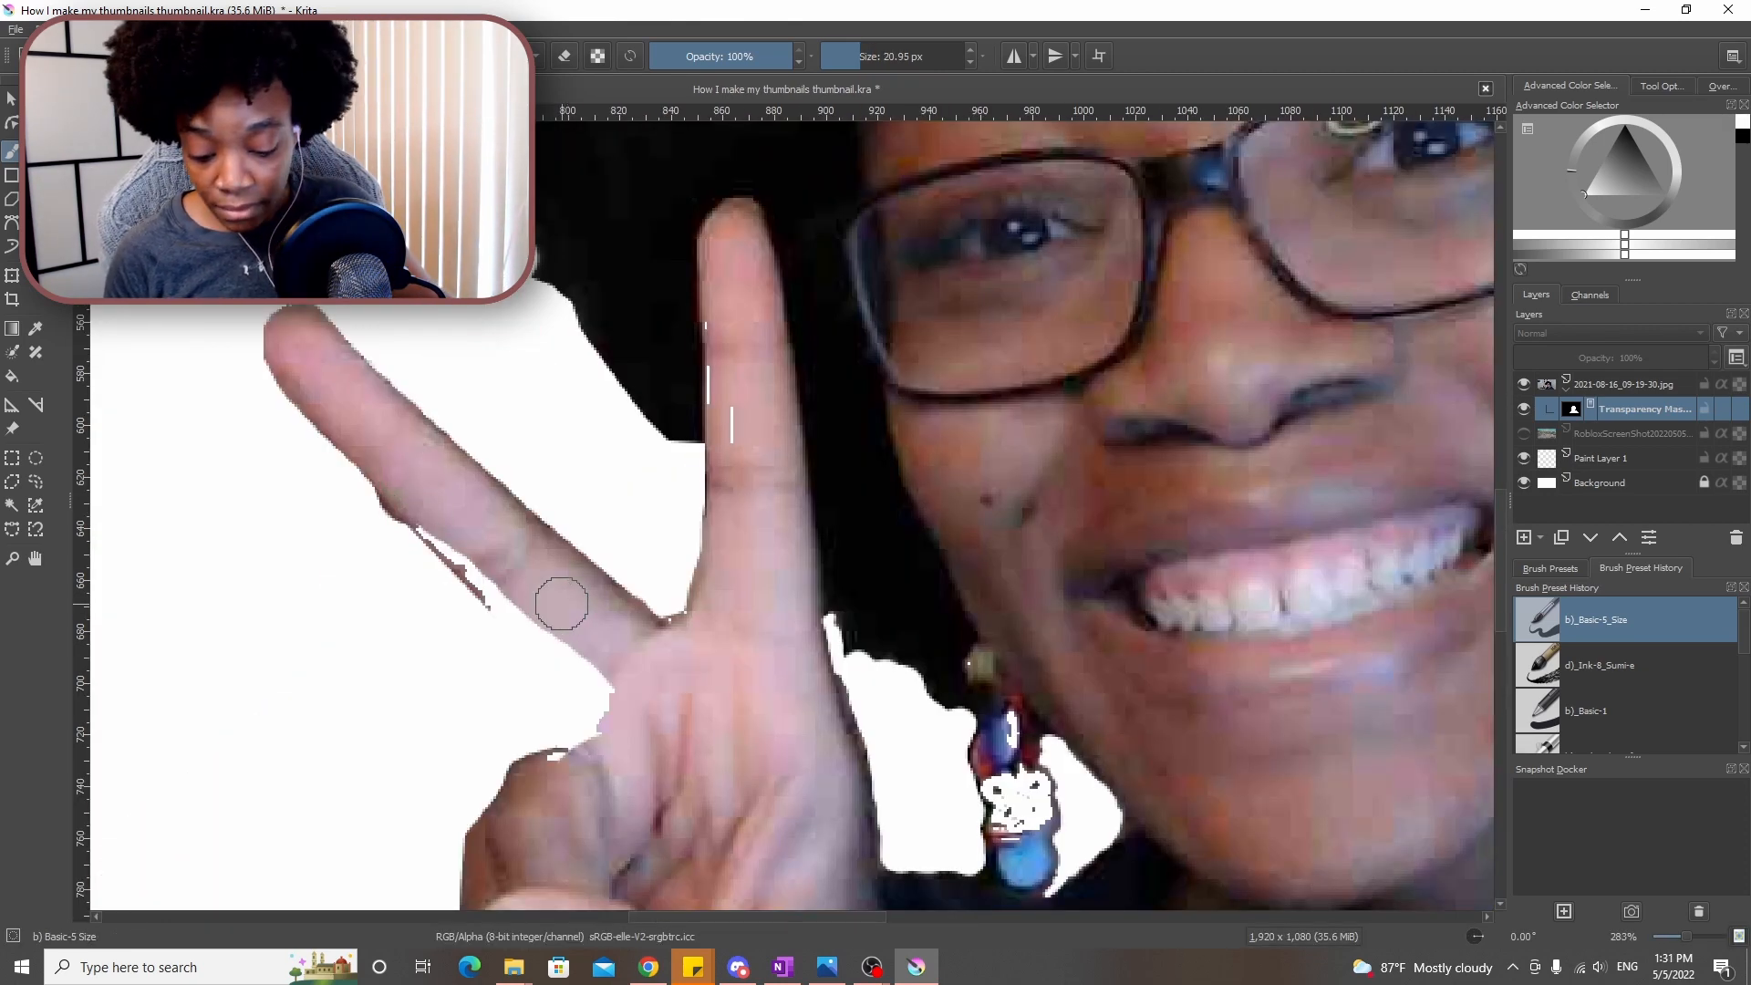
Paint the tilted raised finger back in on the mask in white at 20.95 px
mouse_move(559, 594)
mouse_down()
mouse_move(526, 573)
mouse_move(484, 583)
mouse_up()
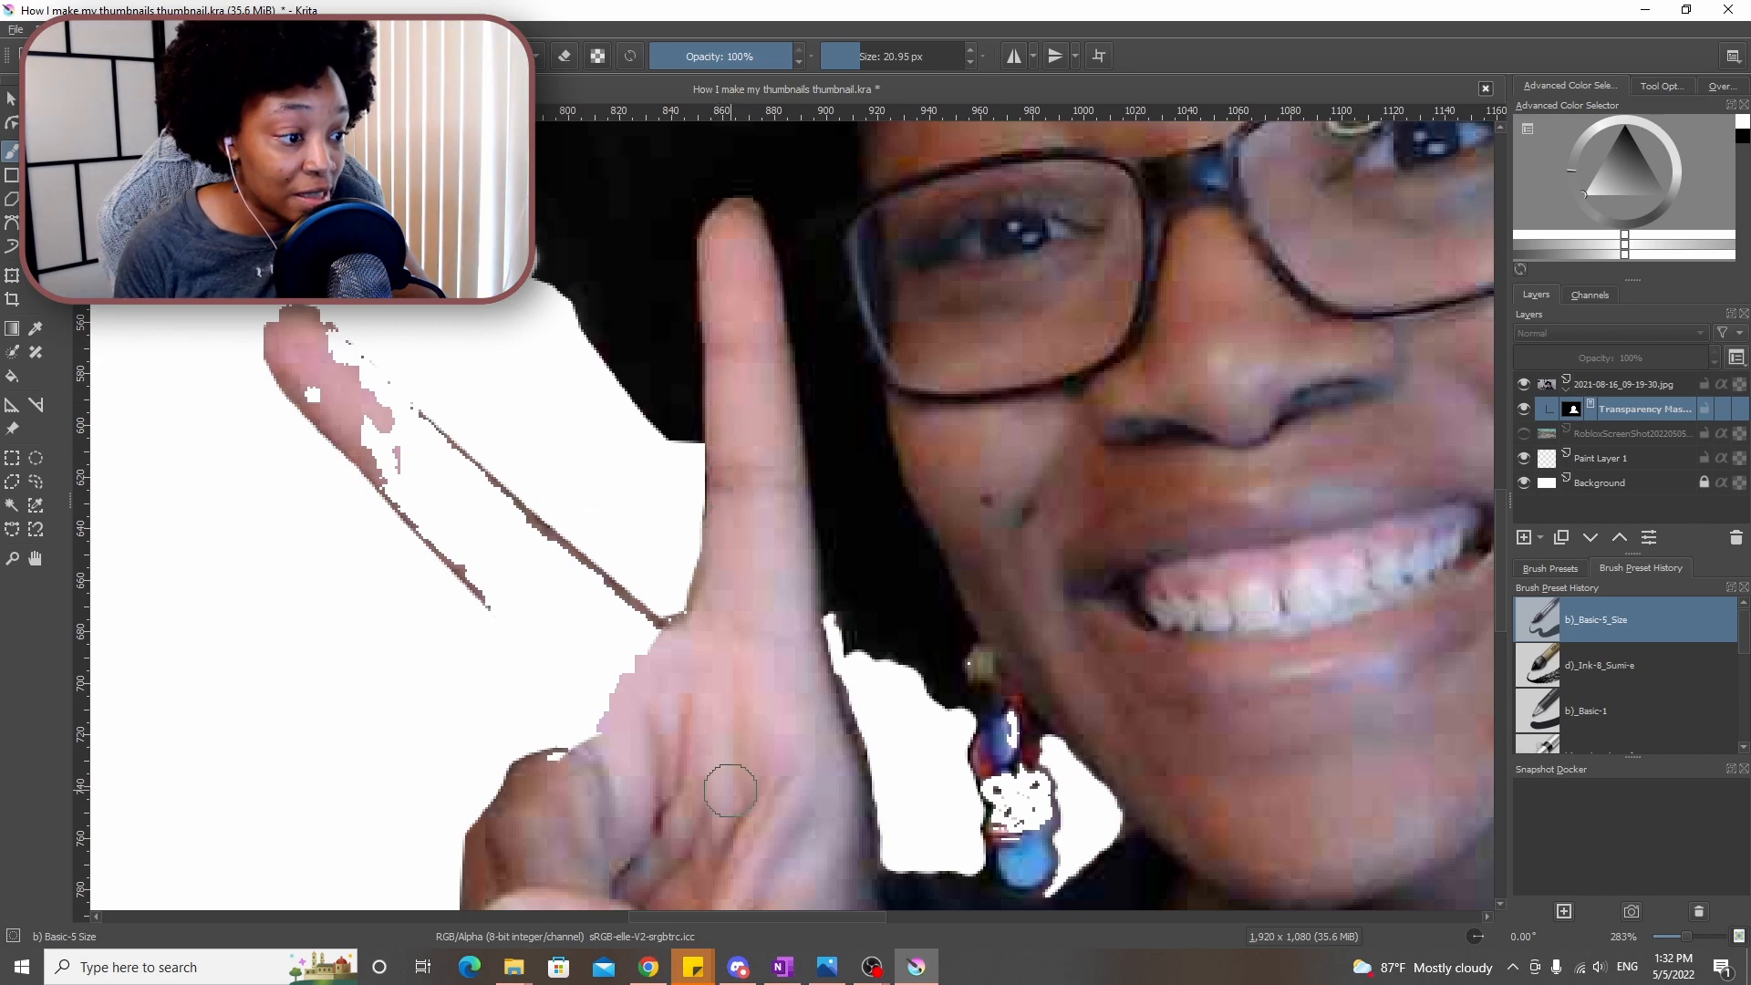
scroll(720, 775, up, 2)
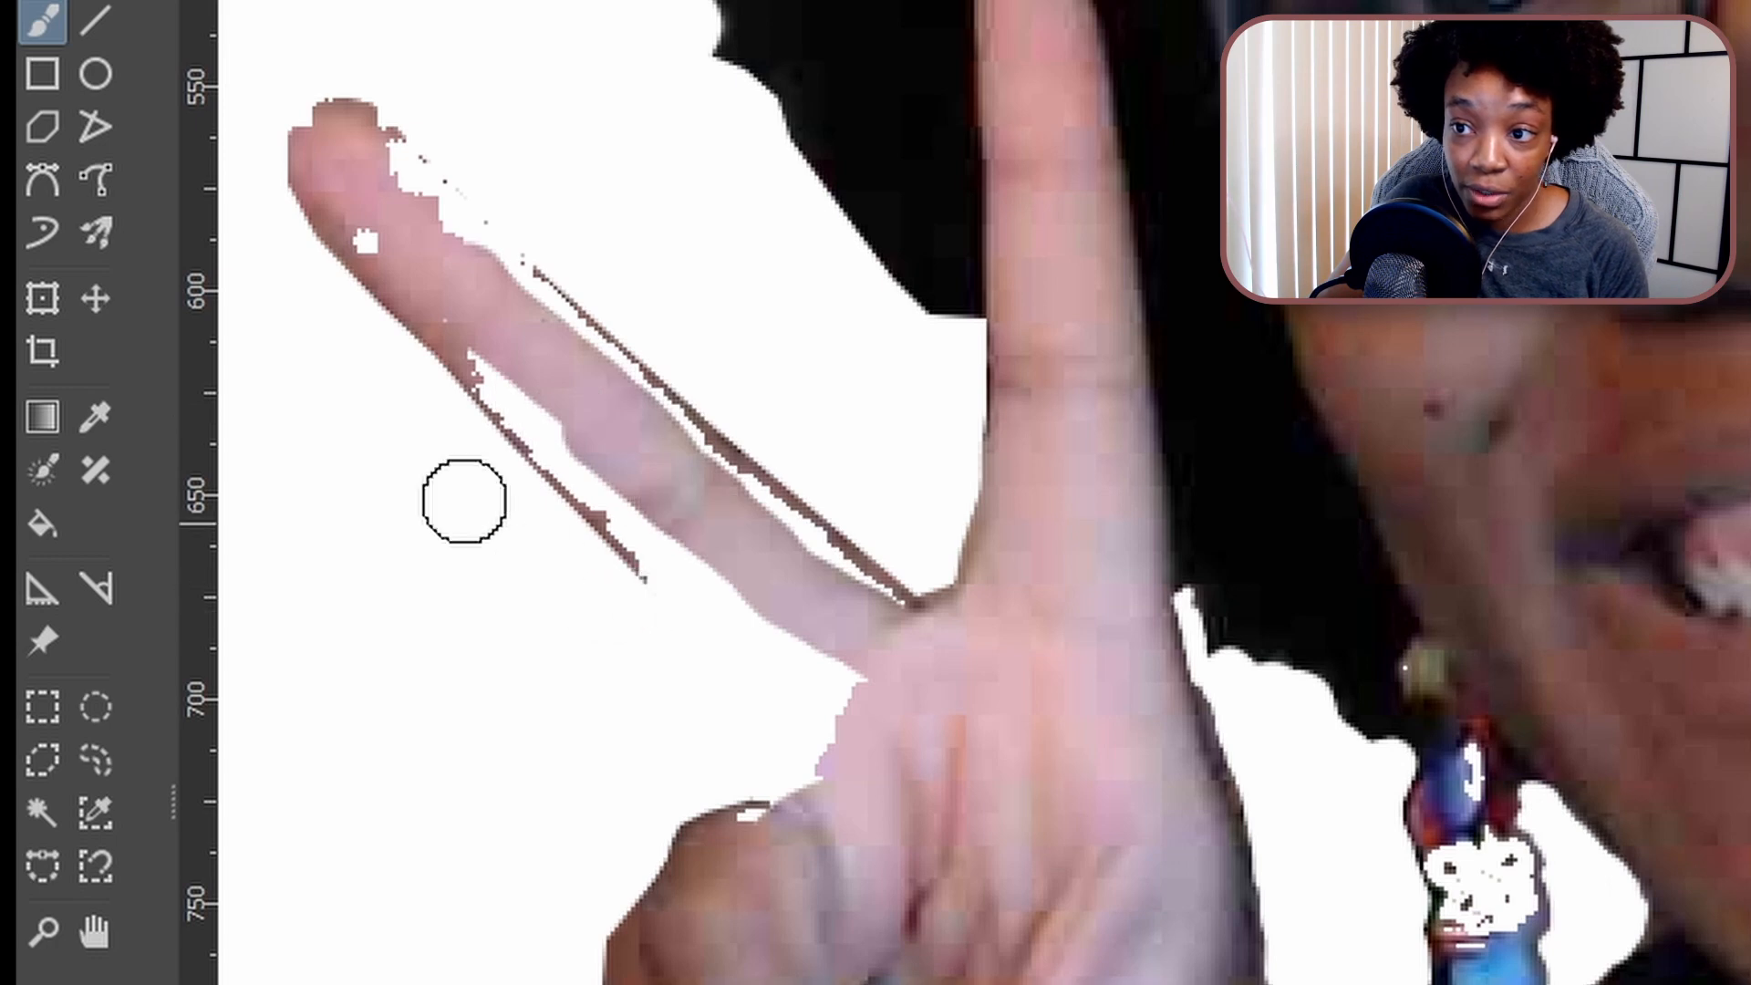
scroll(461, 496, up, 2)
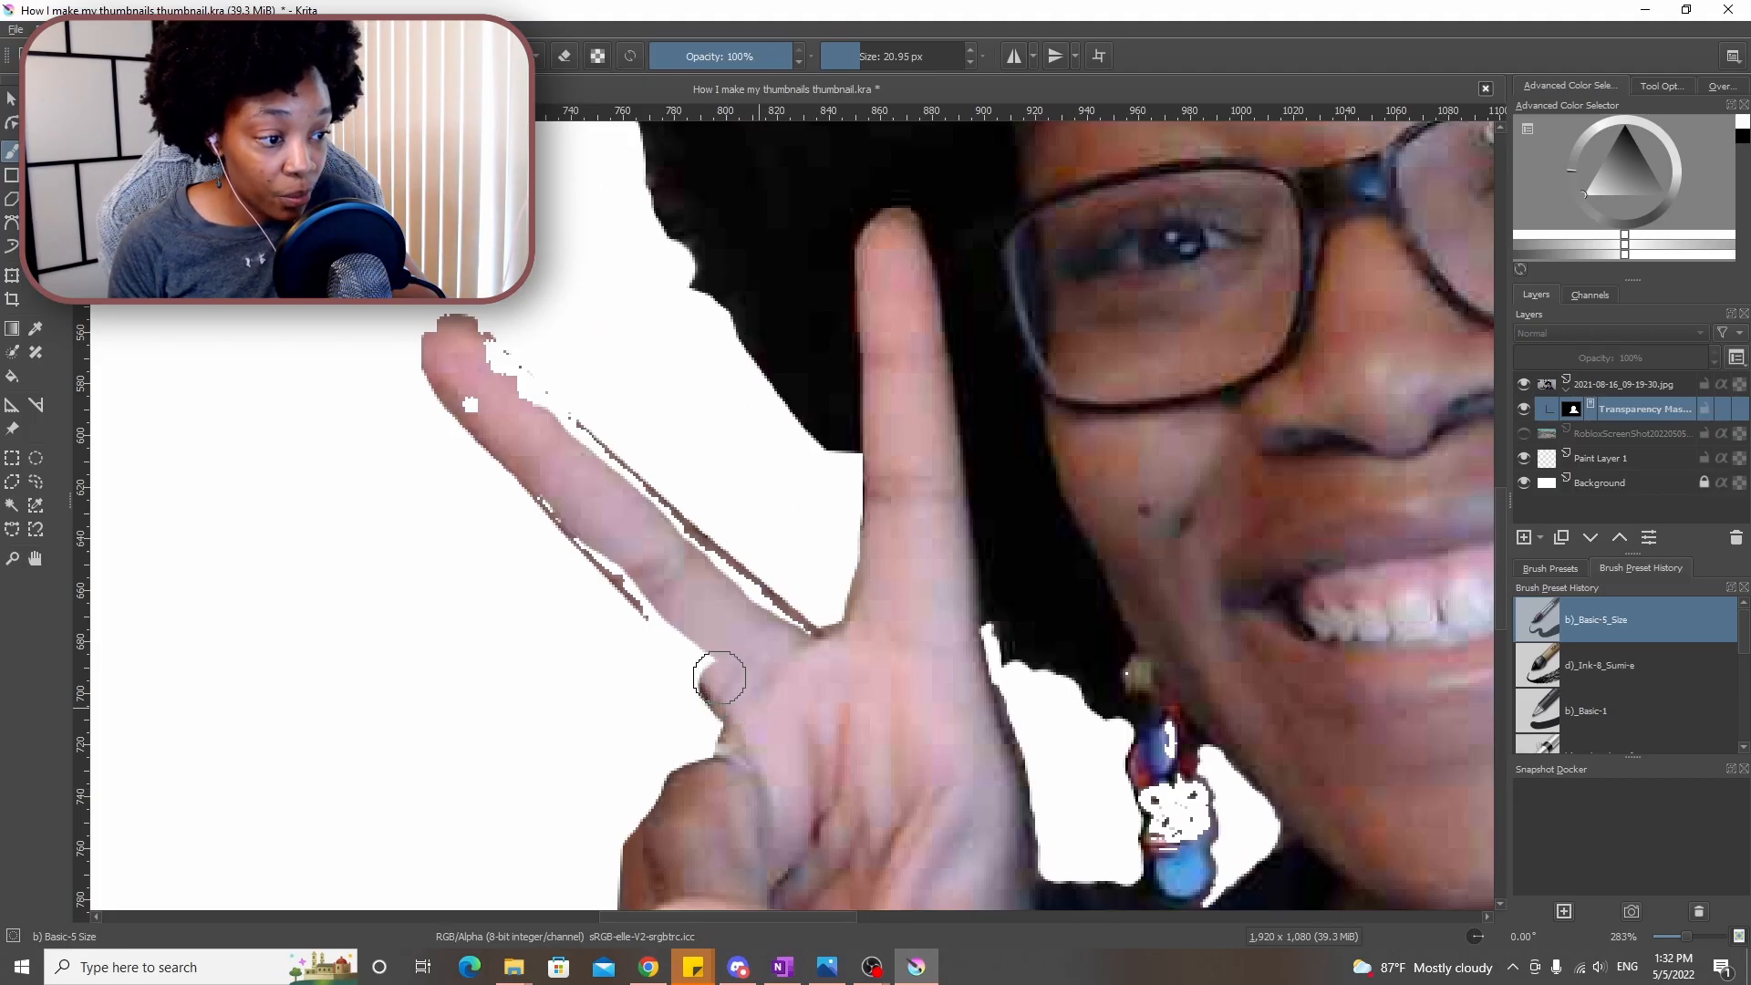
mouse_move(640, 574)
mouse_down()
mouse_move(544, 484)
mouse_move(438, 336)
mouse_move(600, 434)
mouse_move(822, 650)
mouse_up()
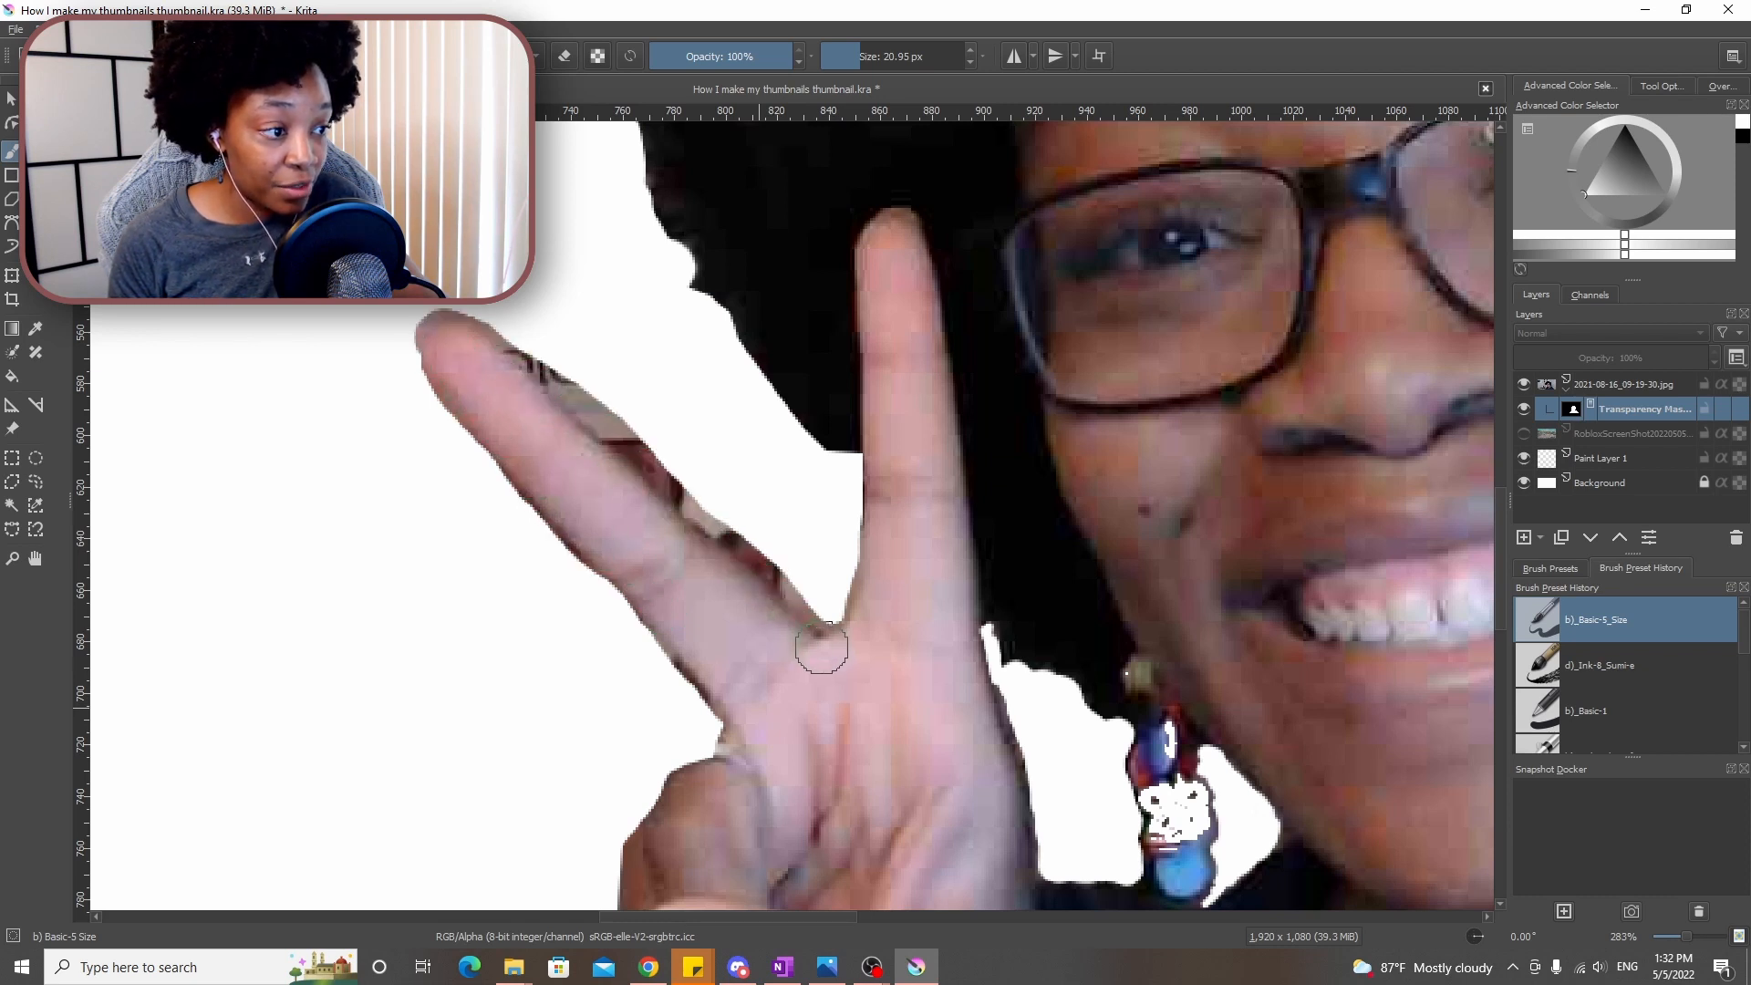
Restore the folded fingers and the ring on the mask in white at 20.95 px
scroll(673, 803, down, 4)
scroll(686, 861, up, 4)
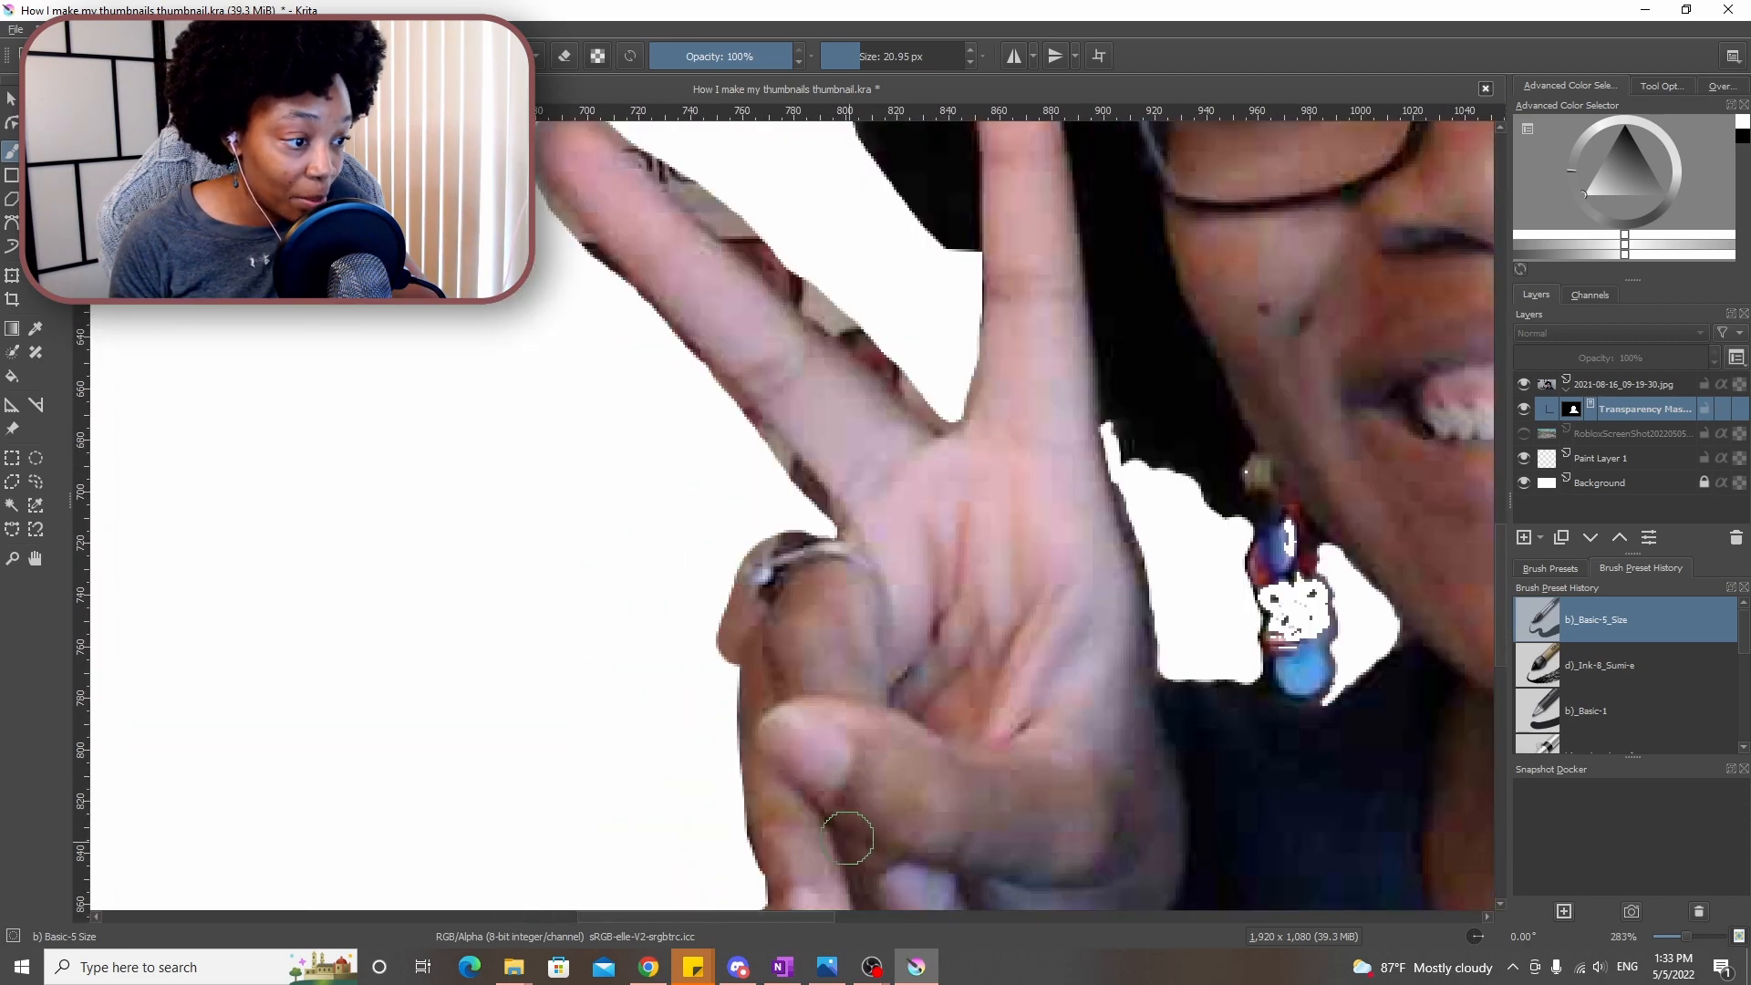
drag(744, 627, 728, 726)
Paint the missing flower charms of both earrings back in on the mask at 5.19 px, and enlarge the brush to 51.40 px
scroll(848, 527, down, 4)
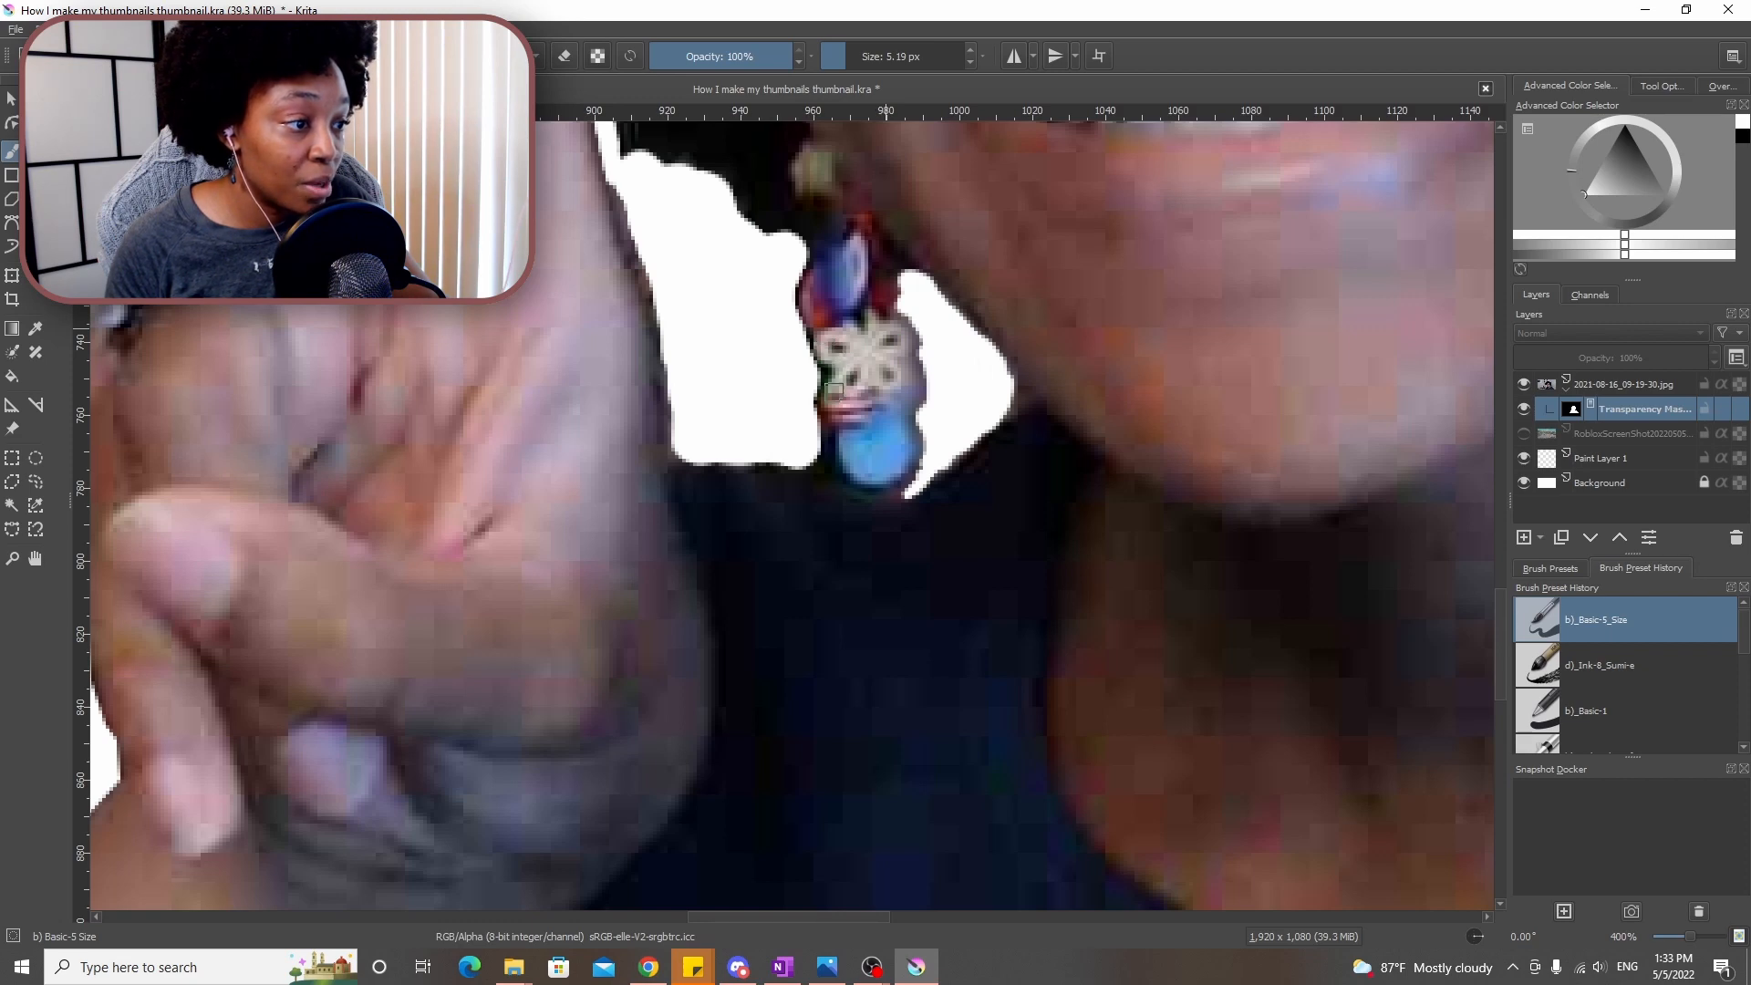
scroll(835, 391, down, 5)
scroll(1081, 401, up, 4)
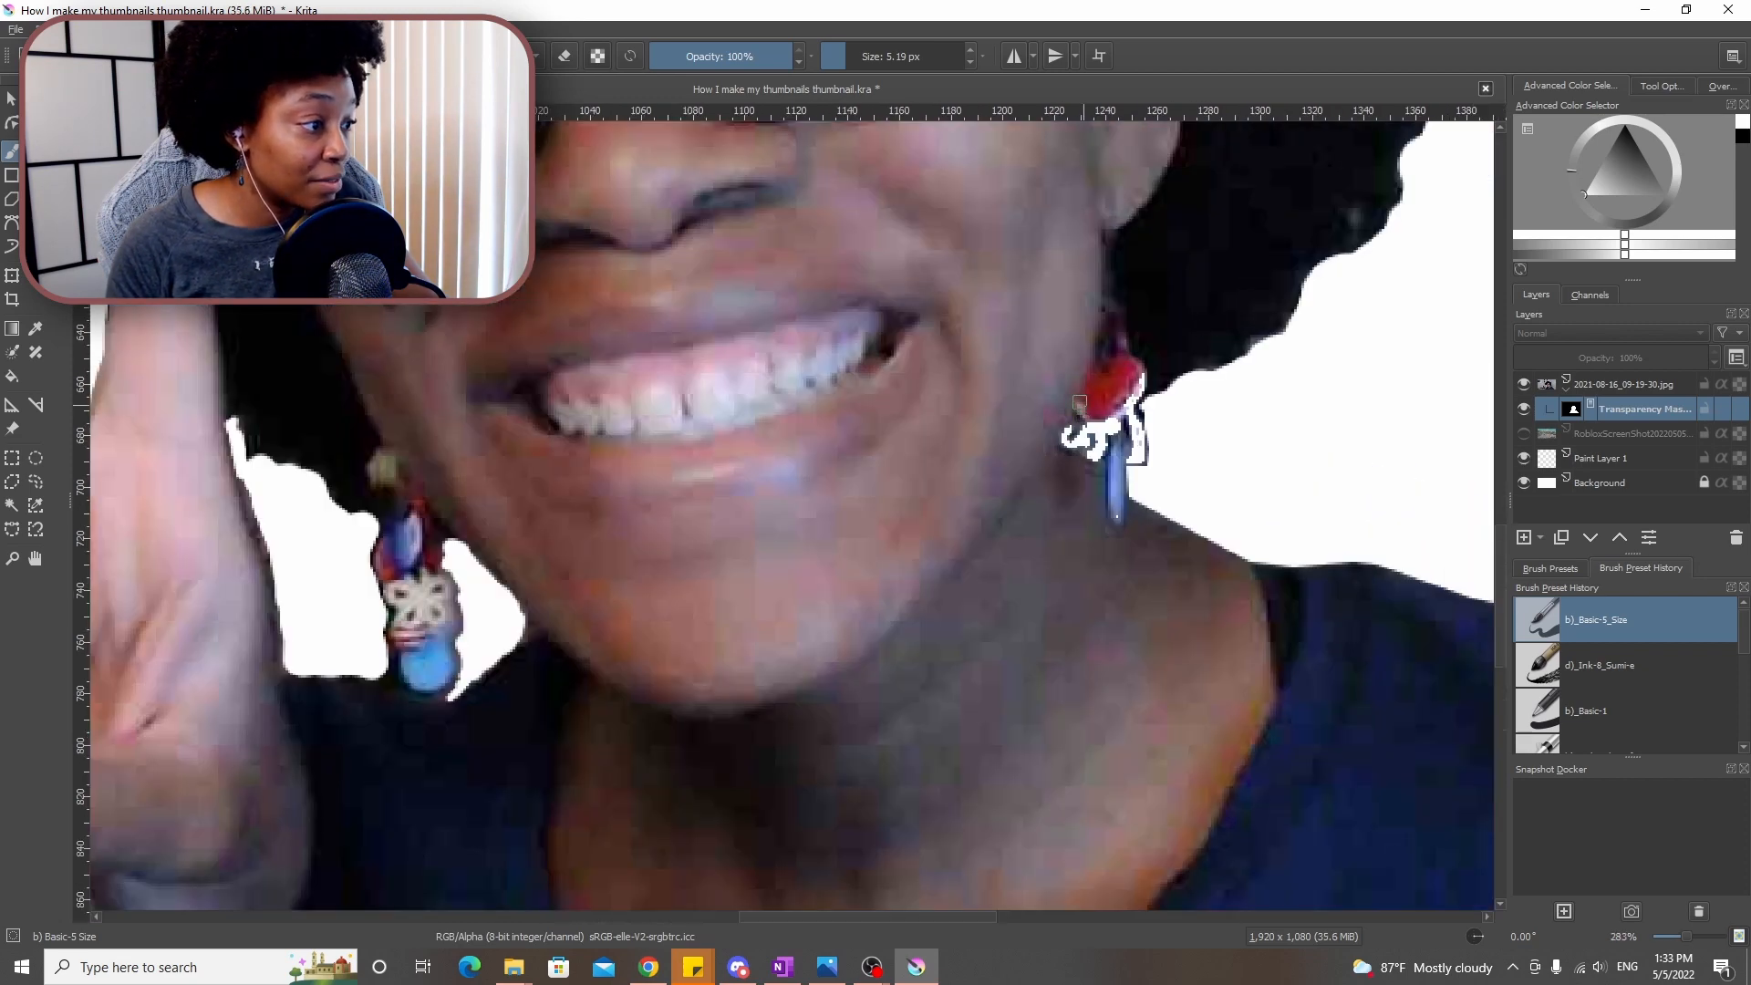
scroll(1080, 401, down, 4)
drag(866, 46, 870, 50)
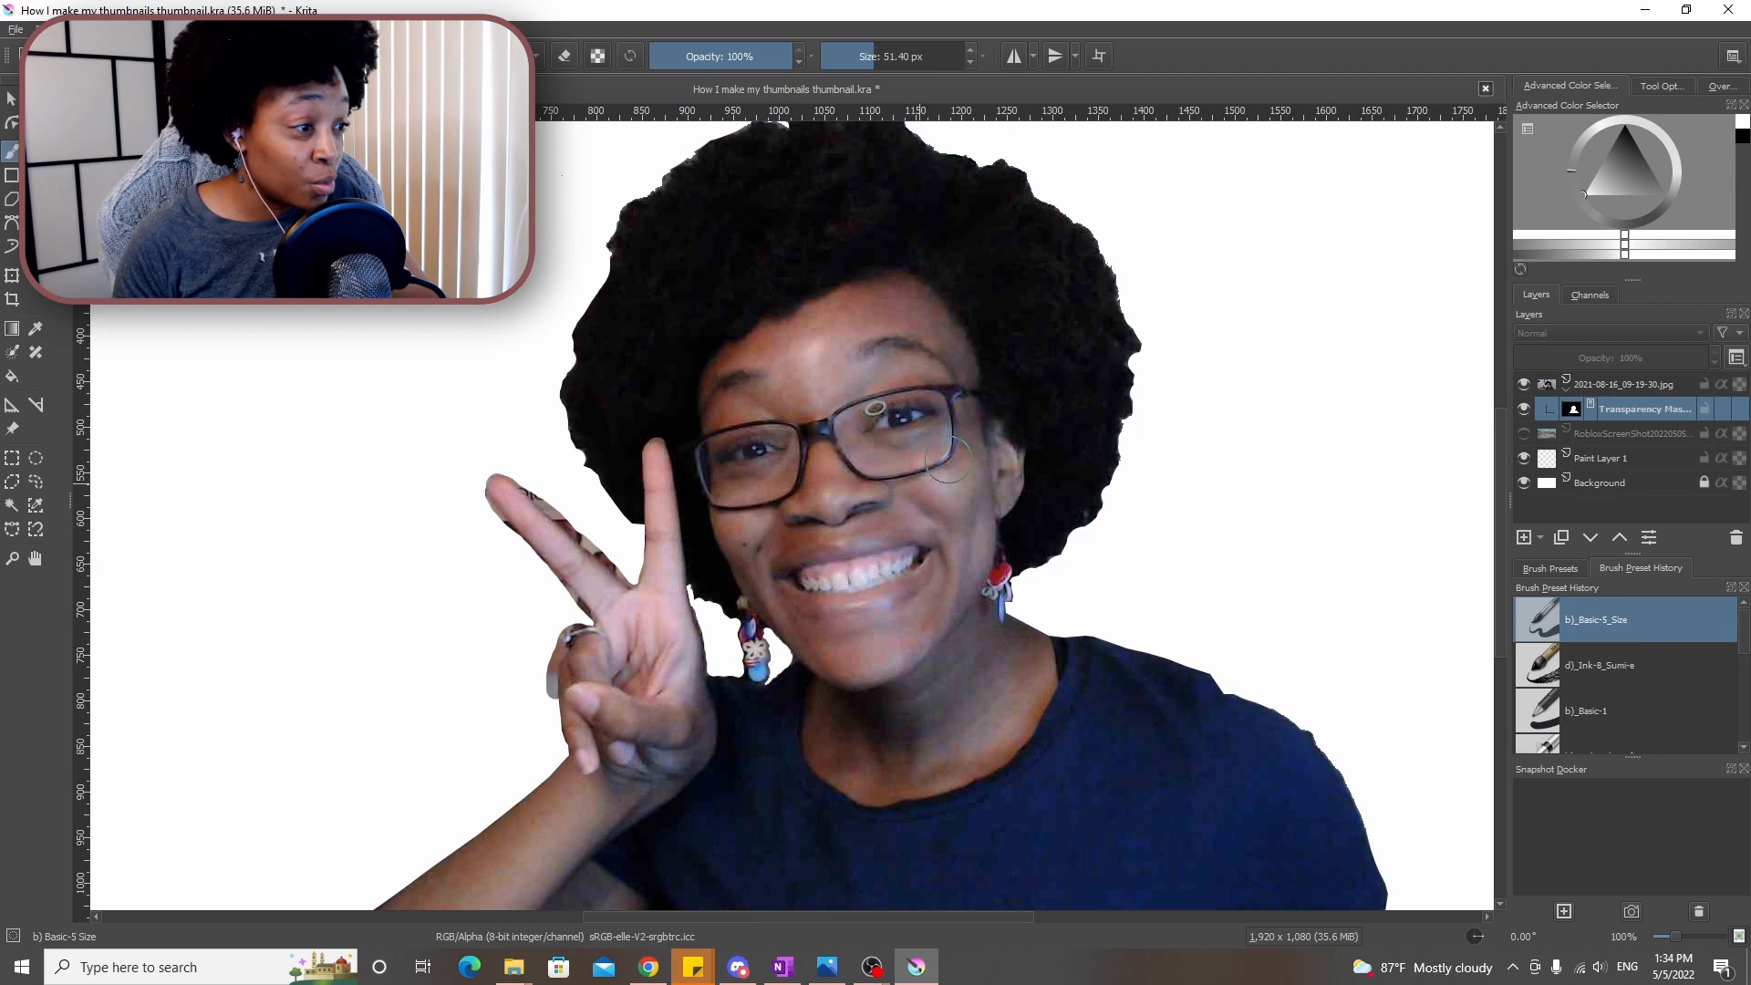
Trace the edge of the folded finger and its ring with the Bezier curve selection
key(minus)
key(minus)
scroll(663, 378, up, 2)
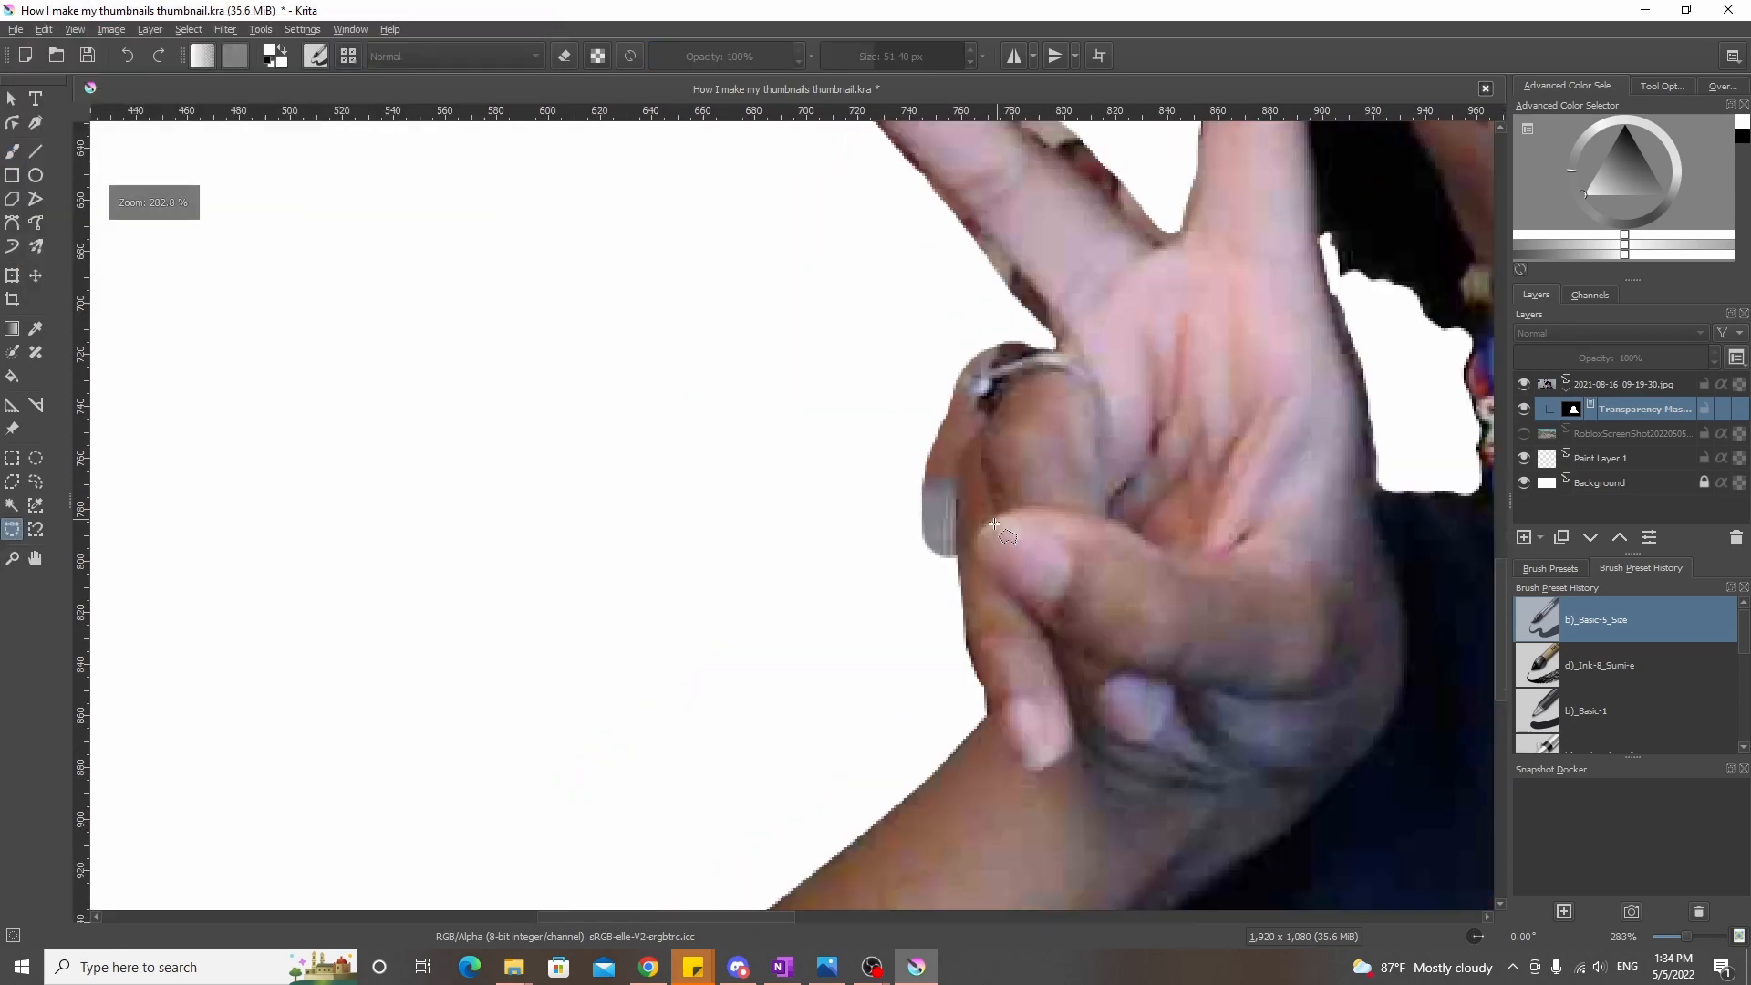
scroll(955, 561, up, 3)
click(998, 251)
click(983, 230)
click(983, 201)
click(994, 181)
scroll(1040, 182, up, 1)
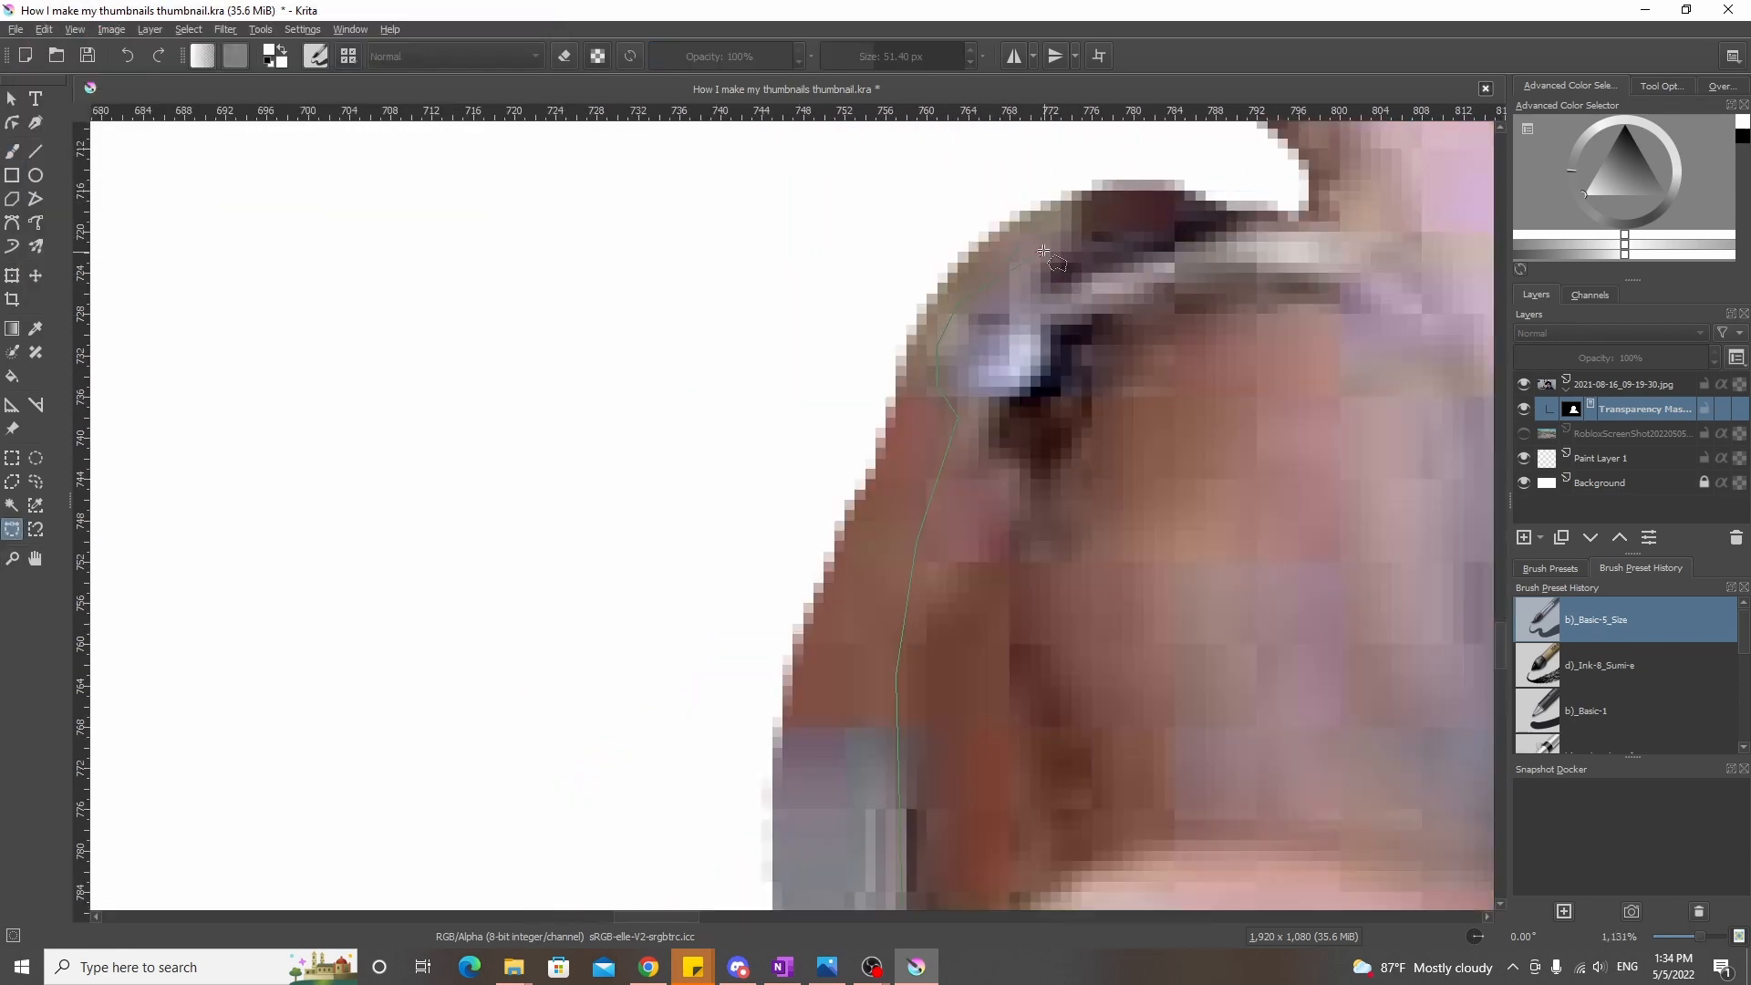
click(1074, 226)
Continue the selection outline around the tilted finger and close it through the empty area beside the hand
scroll(1094, 229, down, 6)
scroll(1121, 221, up, 5)
scroll(1157, 290, down, 4)
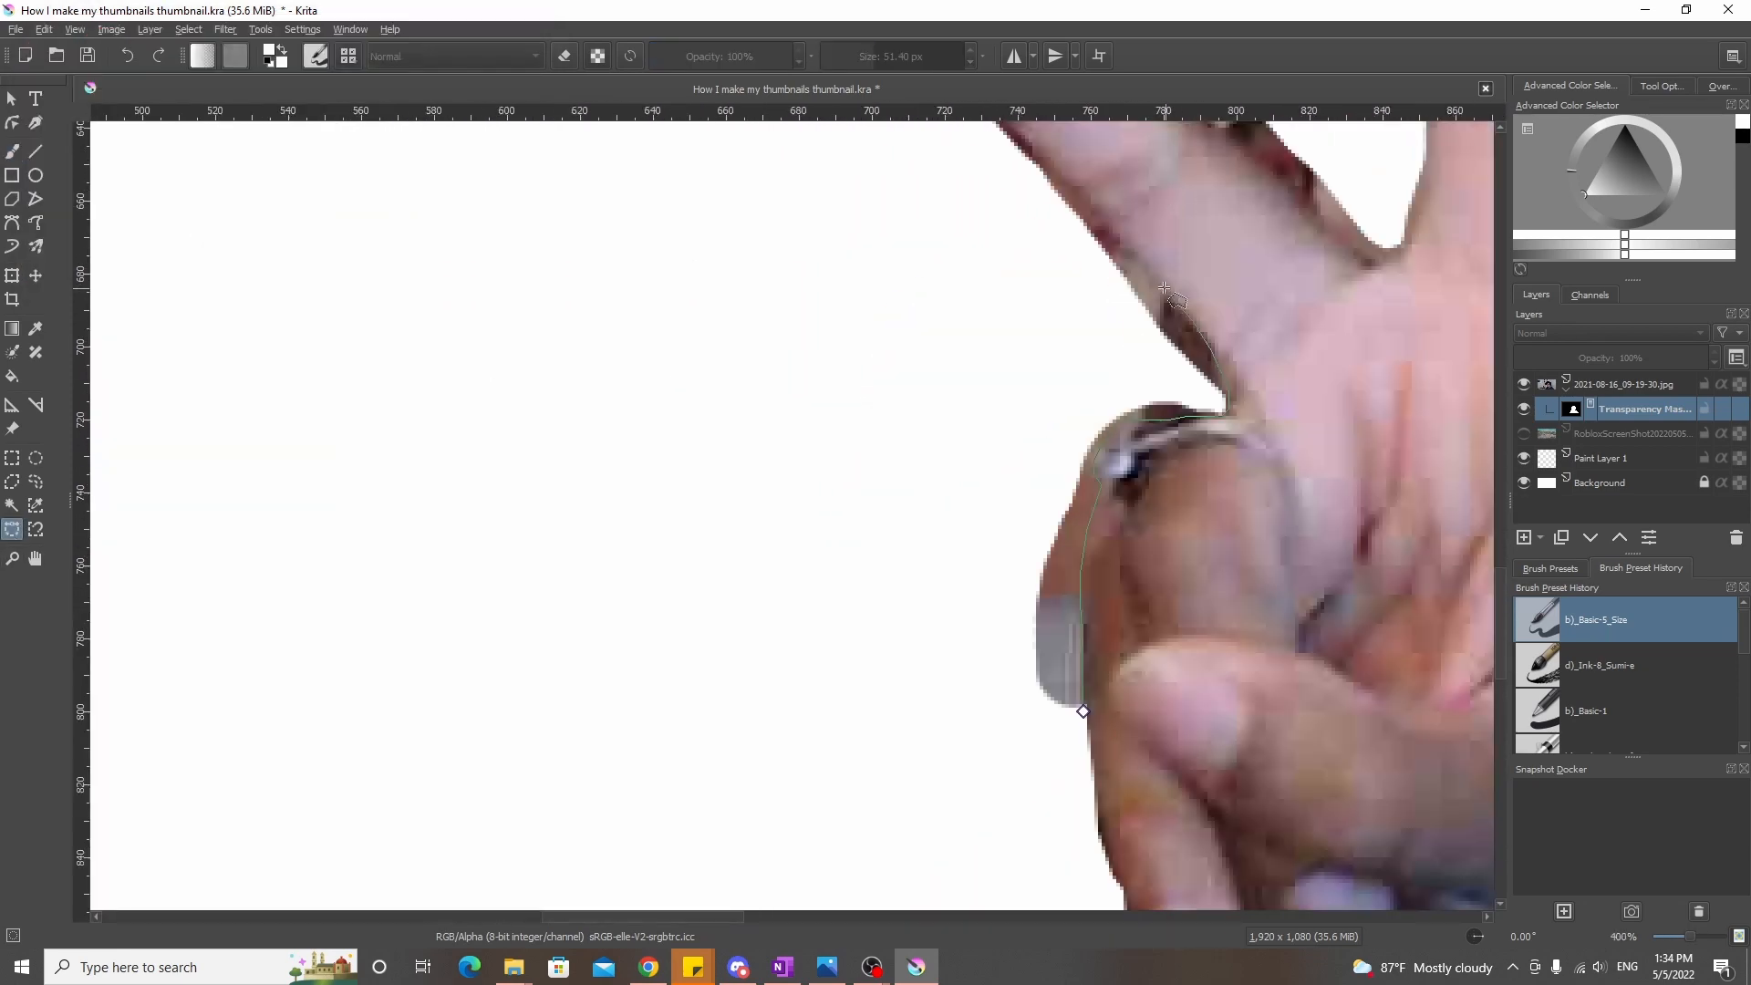
scroll(1049, 210, up, 4)
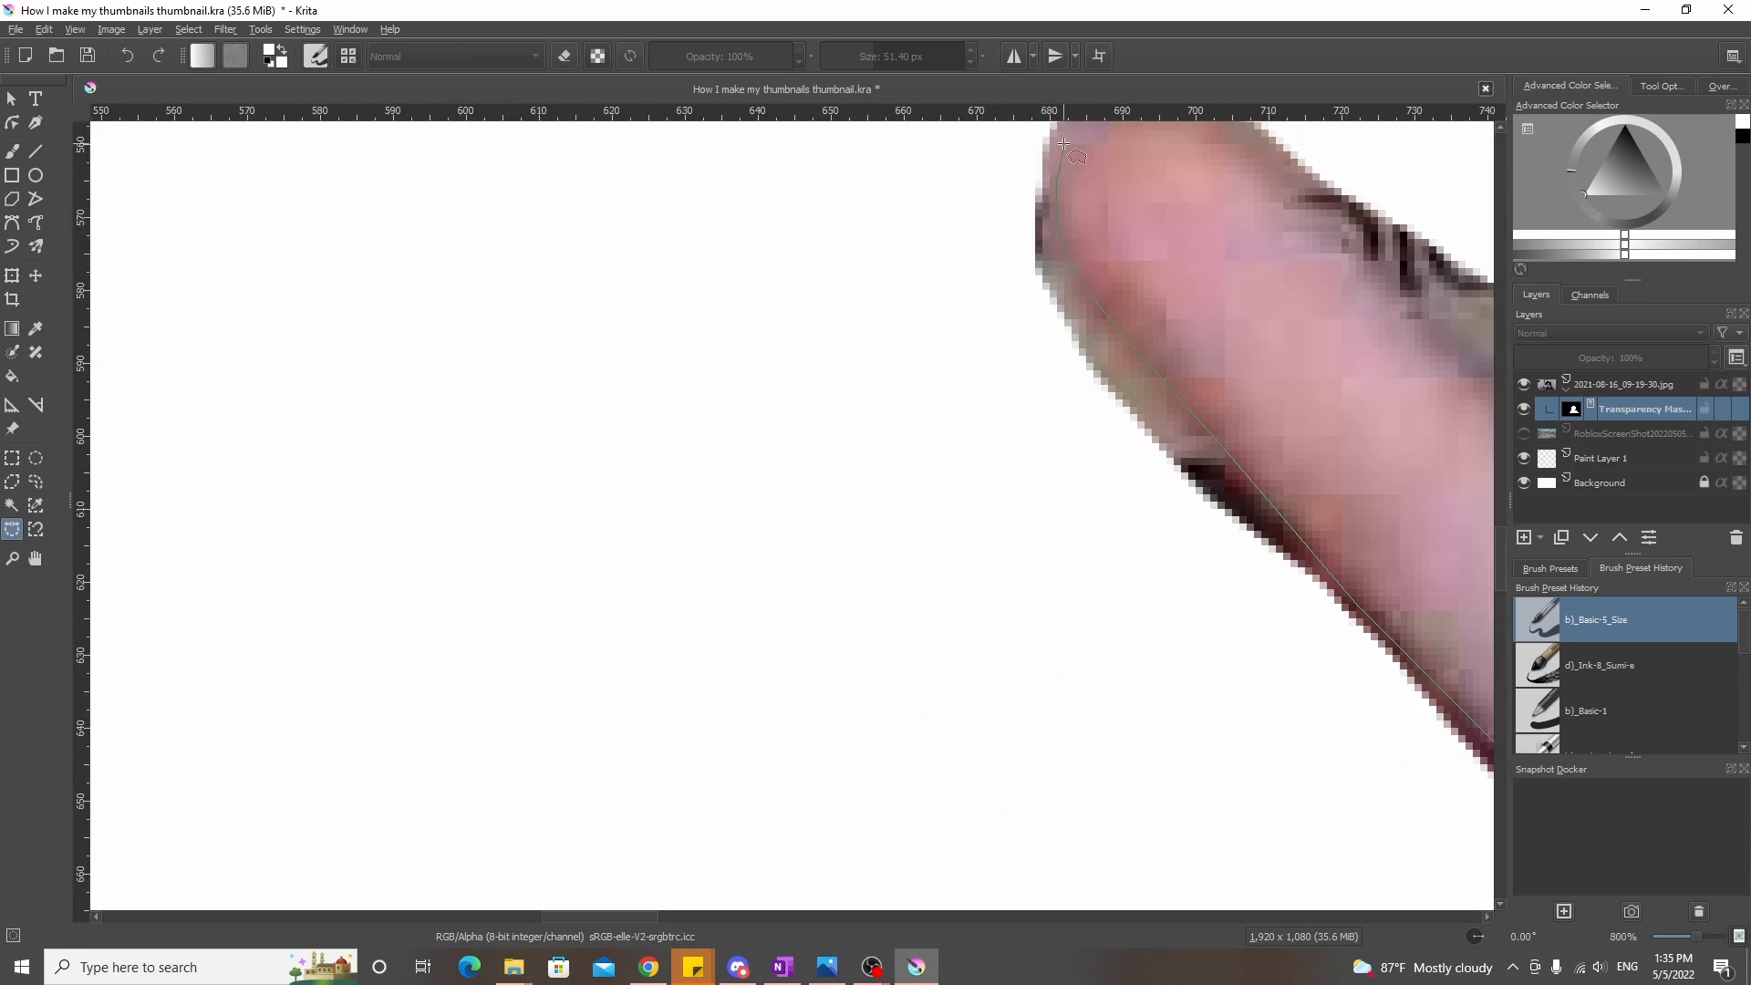
scroll(1063, 144, down, 5)
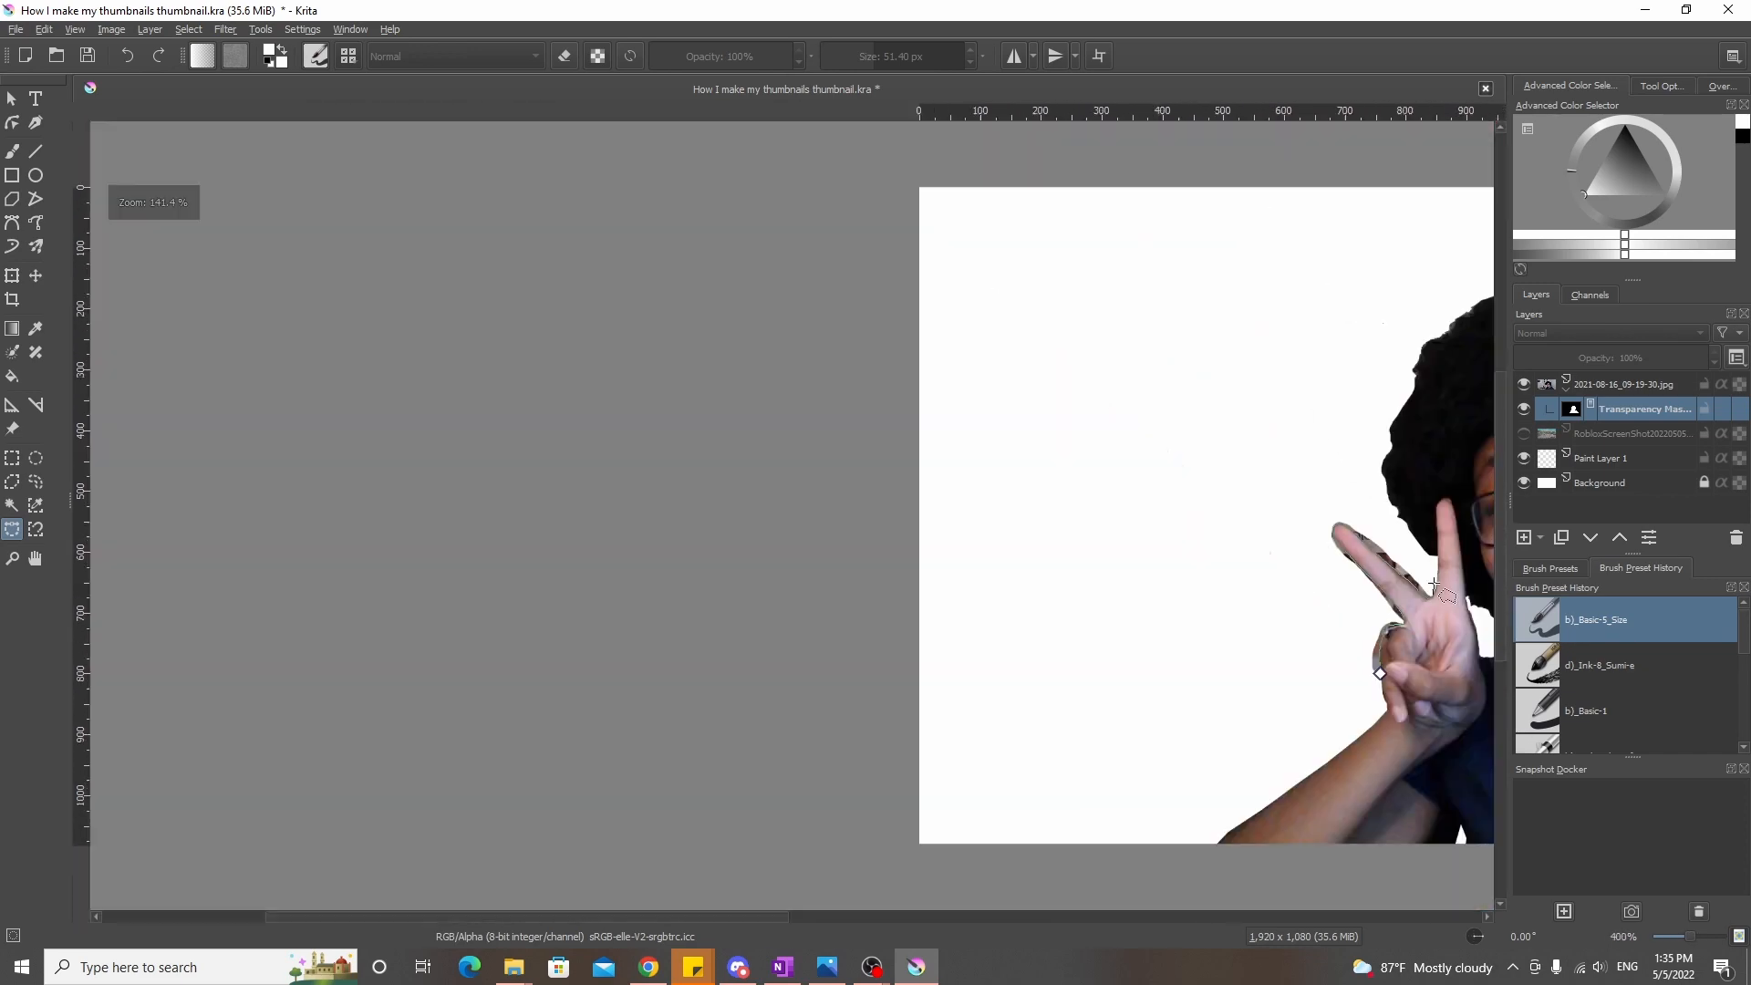
click(1433, 583)
scroll(1434, 583, down, 1)
click(1361, 494)
click(1310, 523)
click(1341, 623)
click(1394, 651)
Paint out the selected background remnants on the mask in black at 263.41 px, and clear the selection
click(12, 152)
click(269, 50)
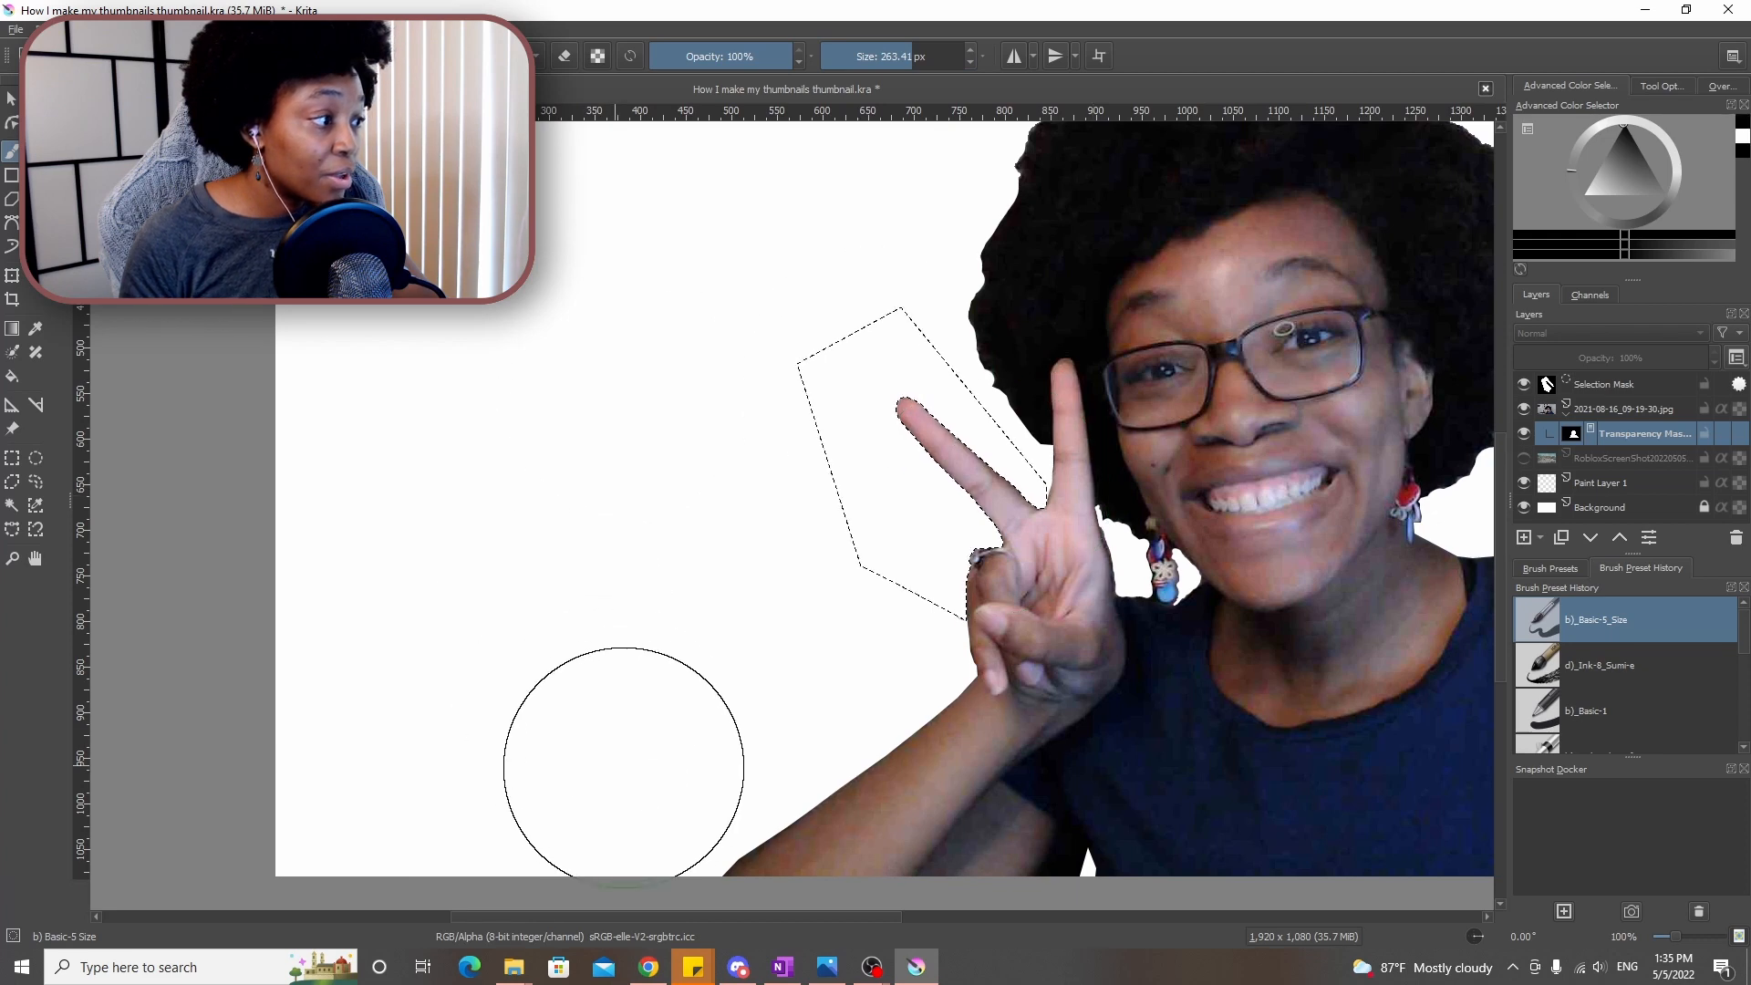
scroll(623, 766, down, 3)
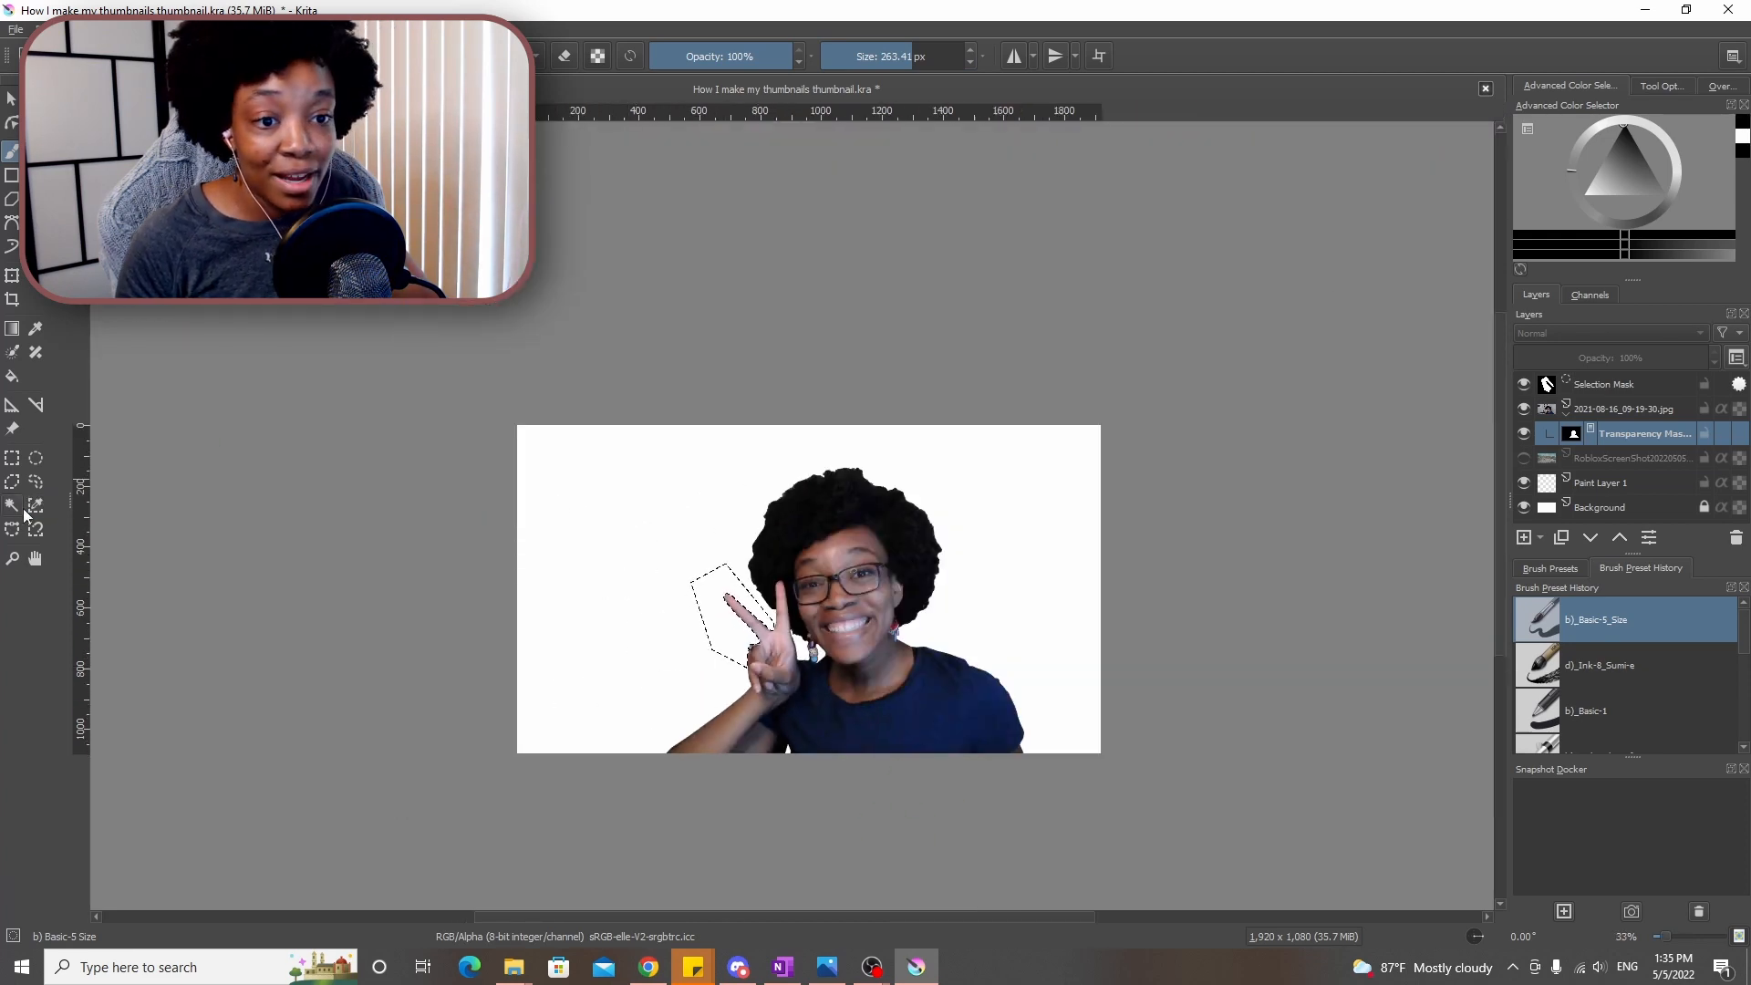
click(12, 457)
click(736, 490)
scroll(1006, 827, up, 2)
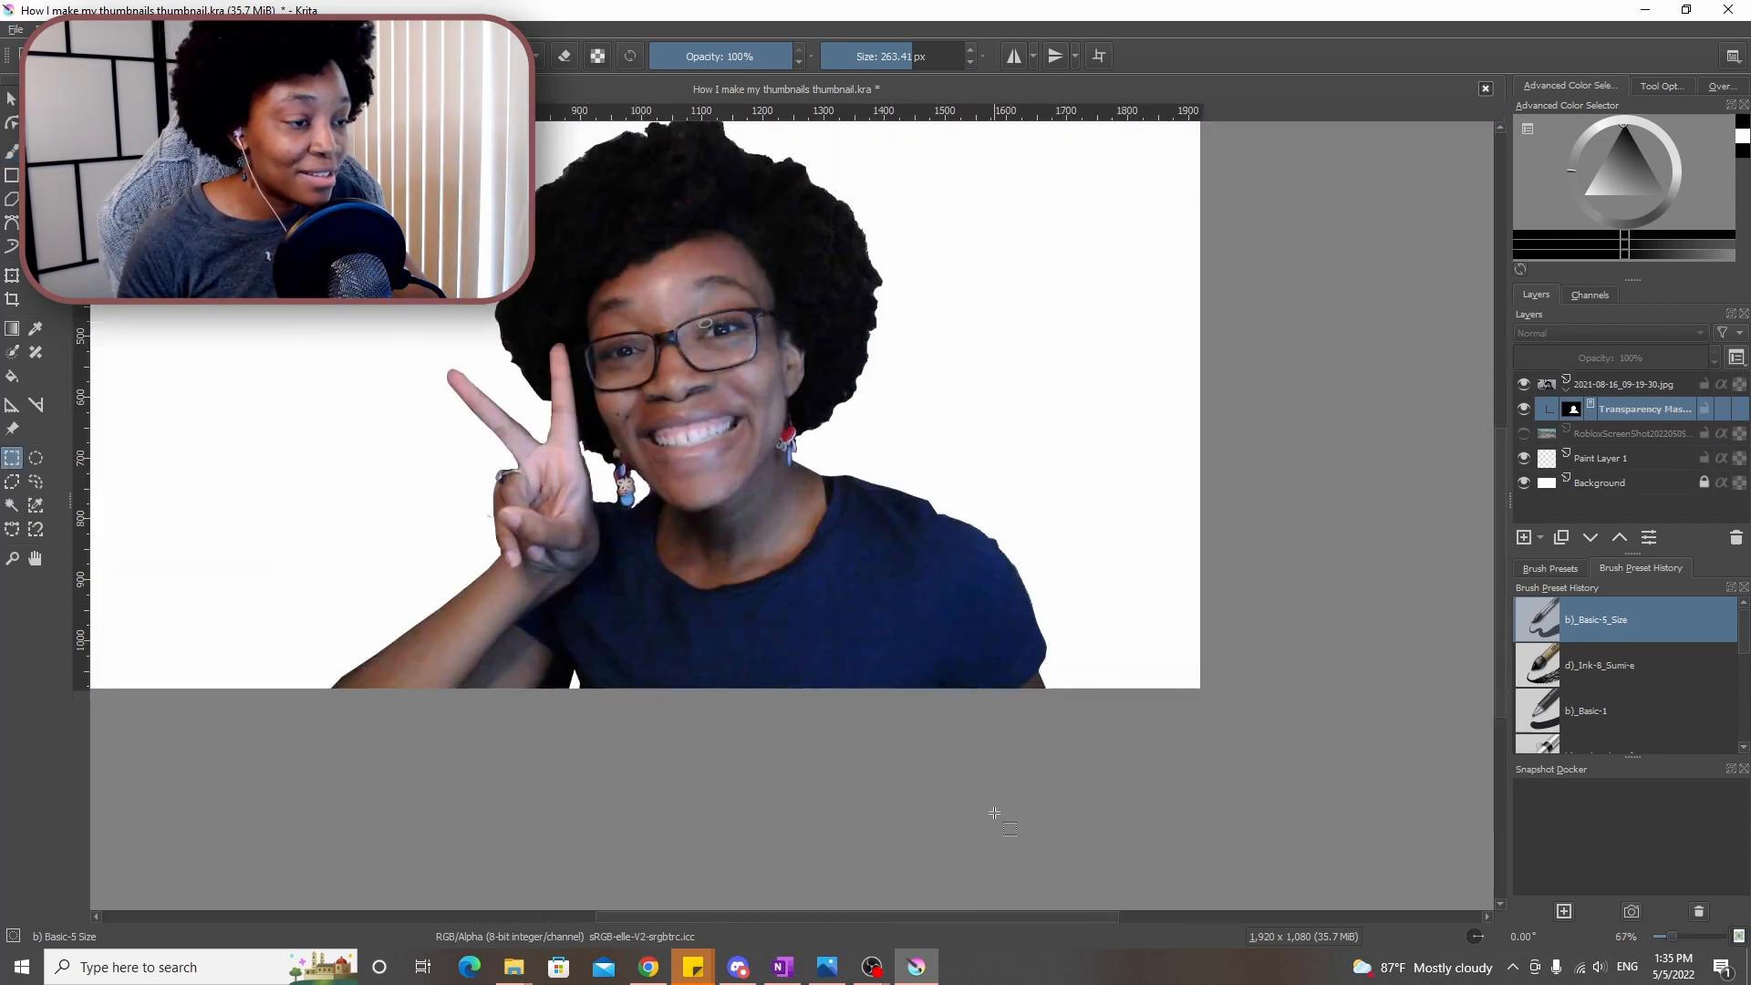
Show the house screenshot layer, and shift the portrait layer slightly to the right with the Transform tool
click(1523, 434)
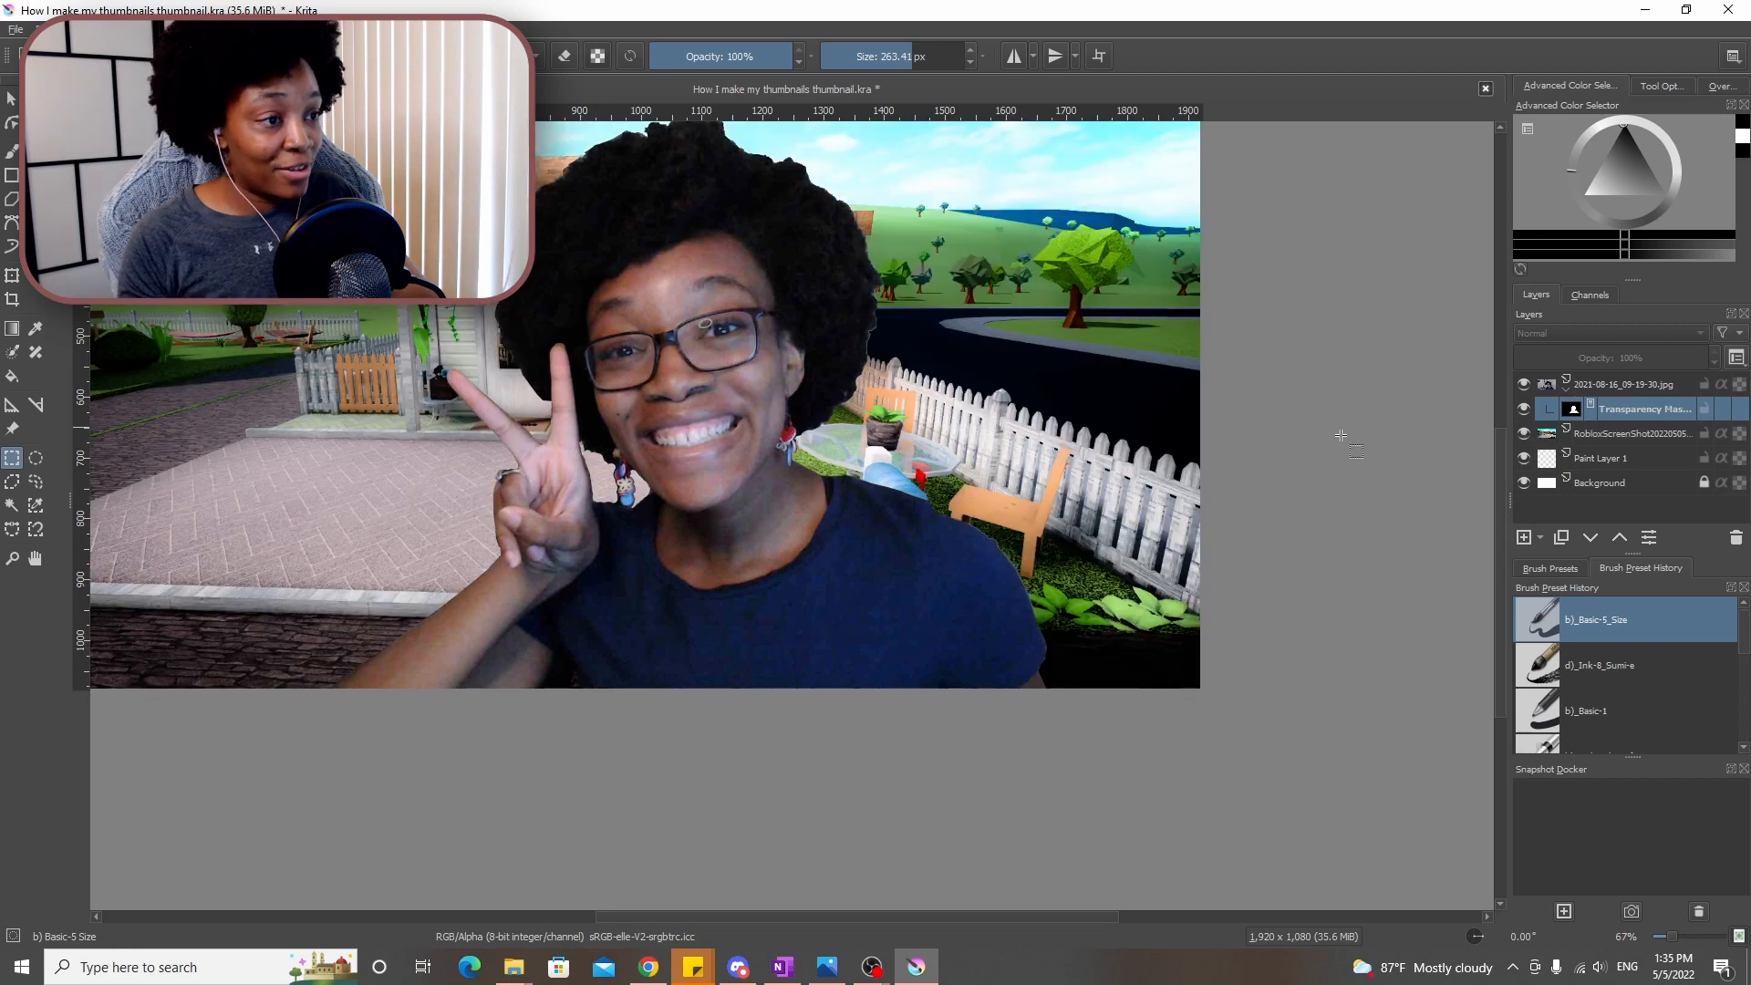
click(1612, 386)
key(minus)
mouse_move(1629, 392)
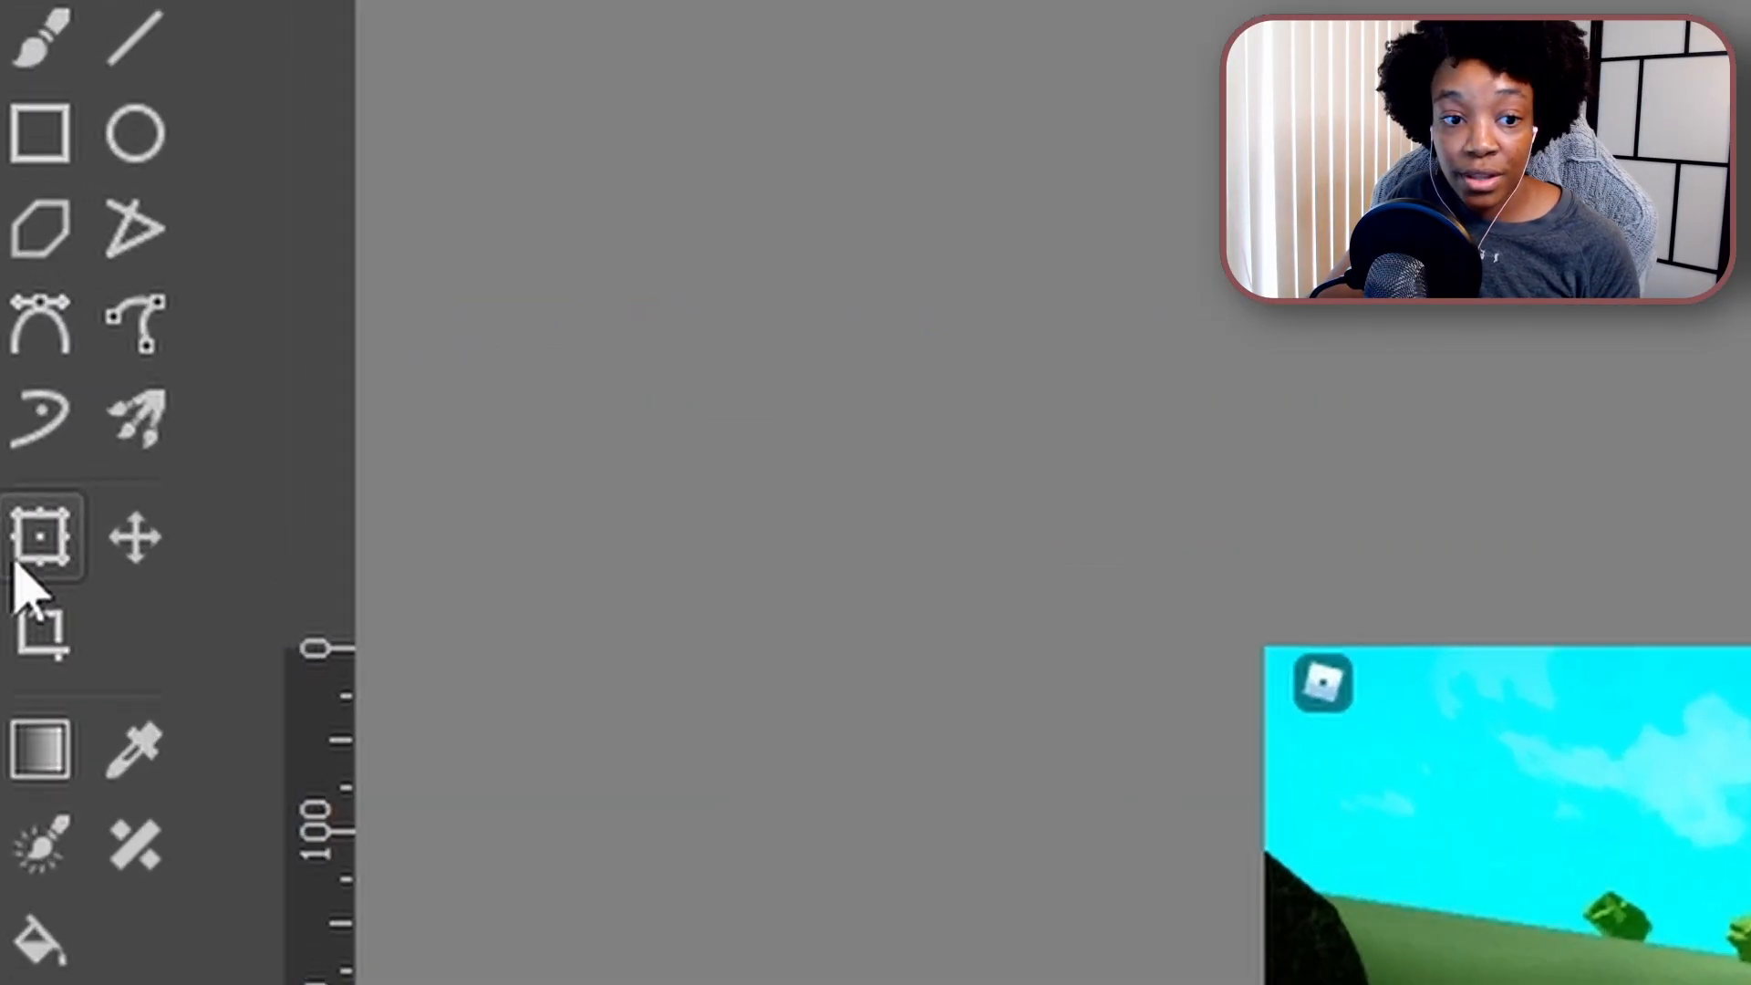
click(64, 528)
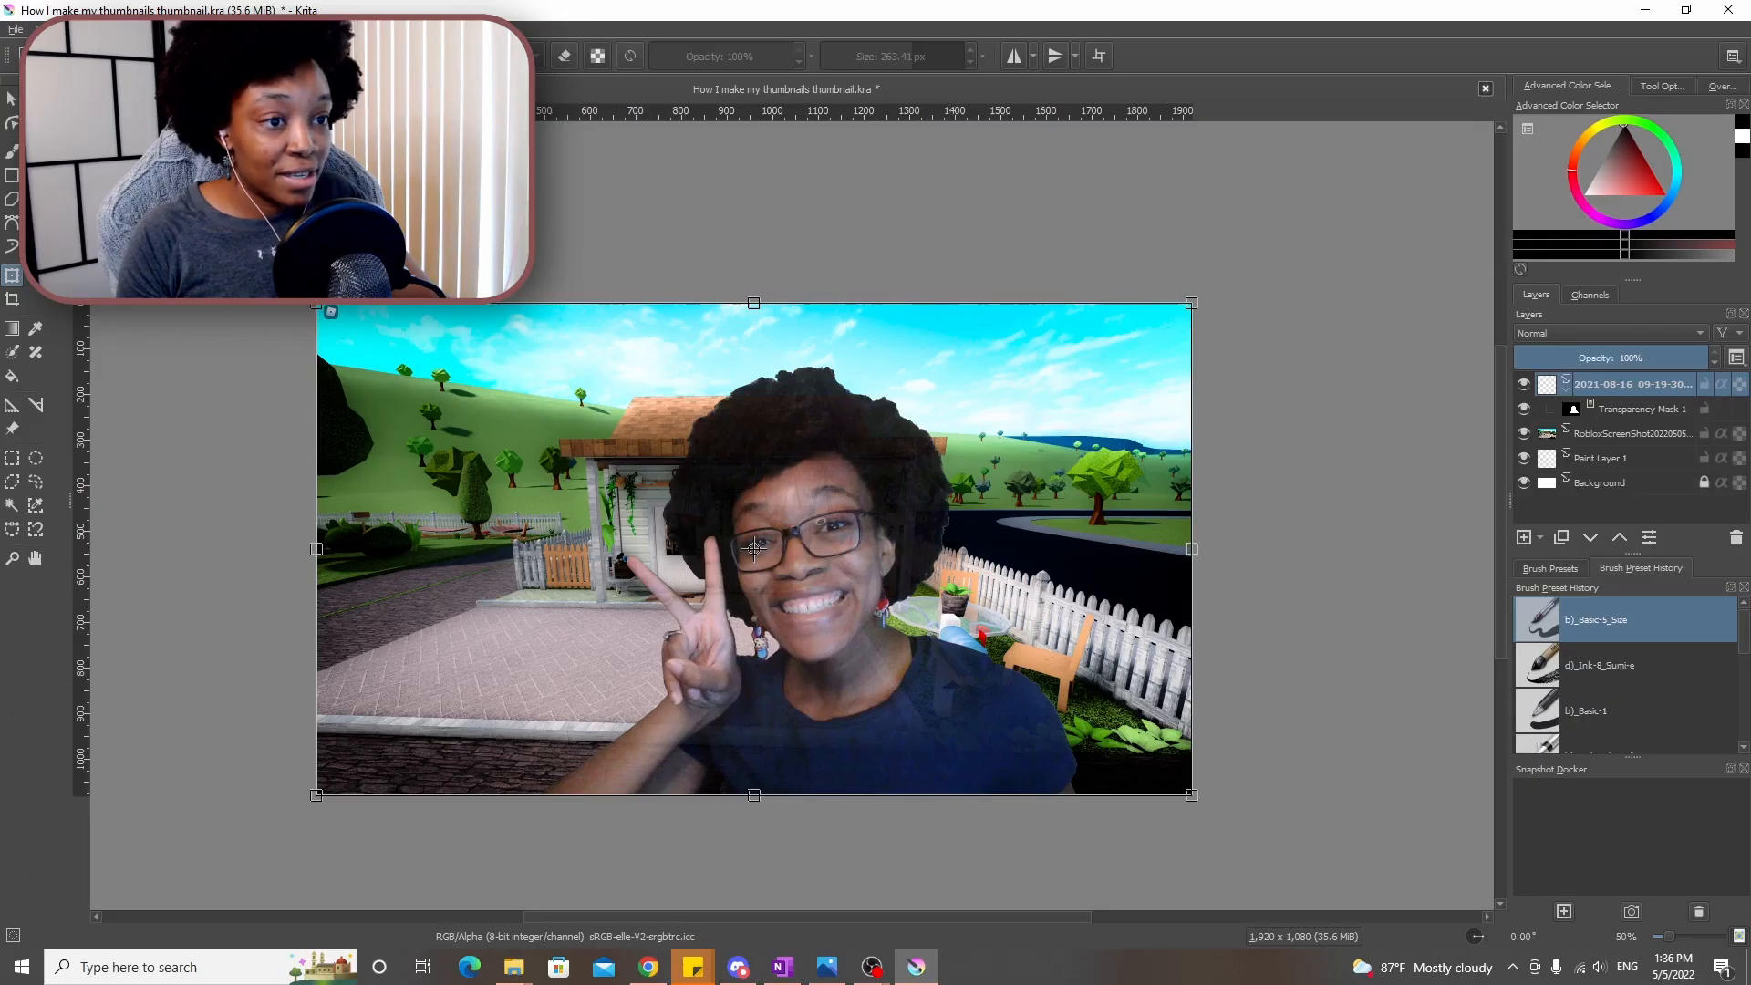
drag(907, 548, 994, 535)
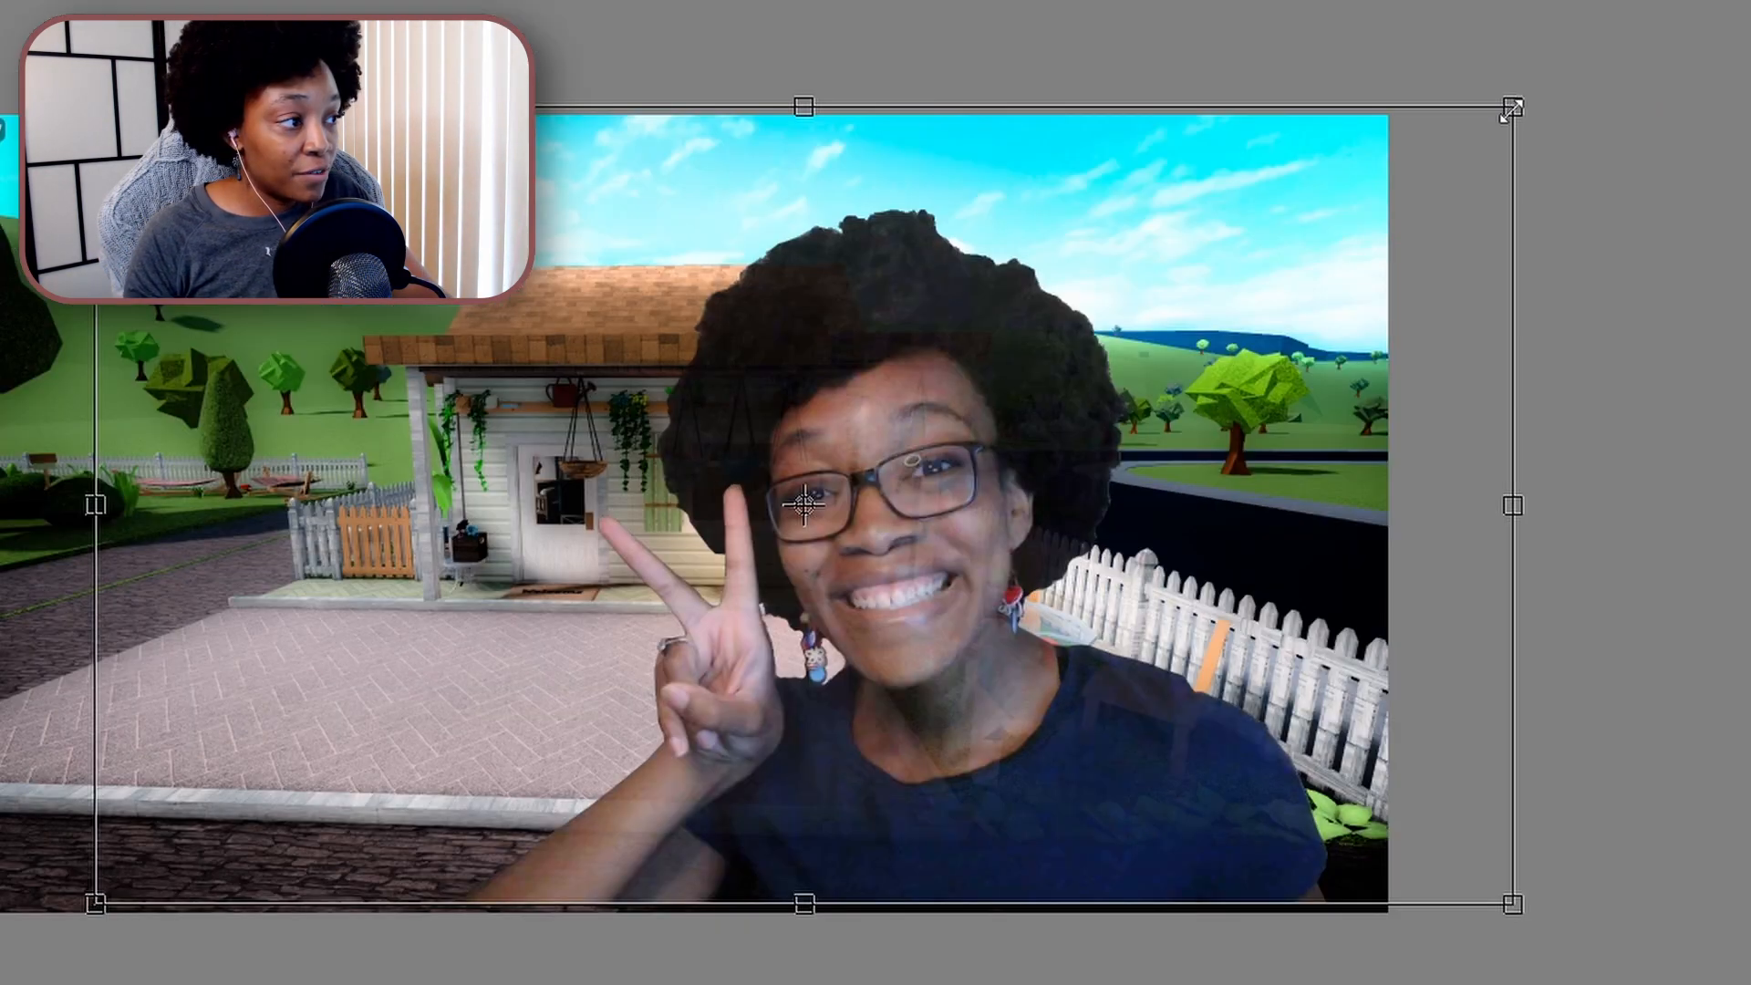
Try scaling the portrait down and stretching its width, and undo the stretch
drag(1511, 111, 1311, 64)
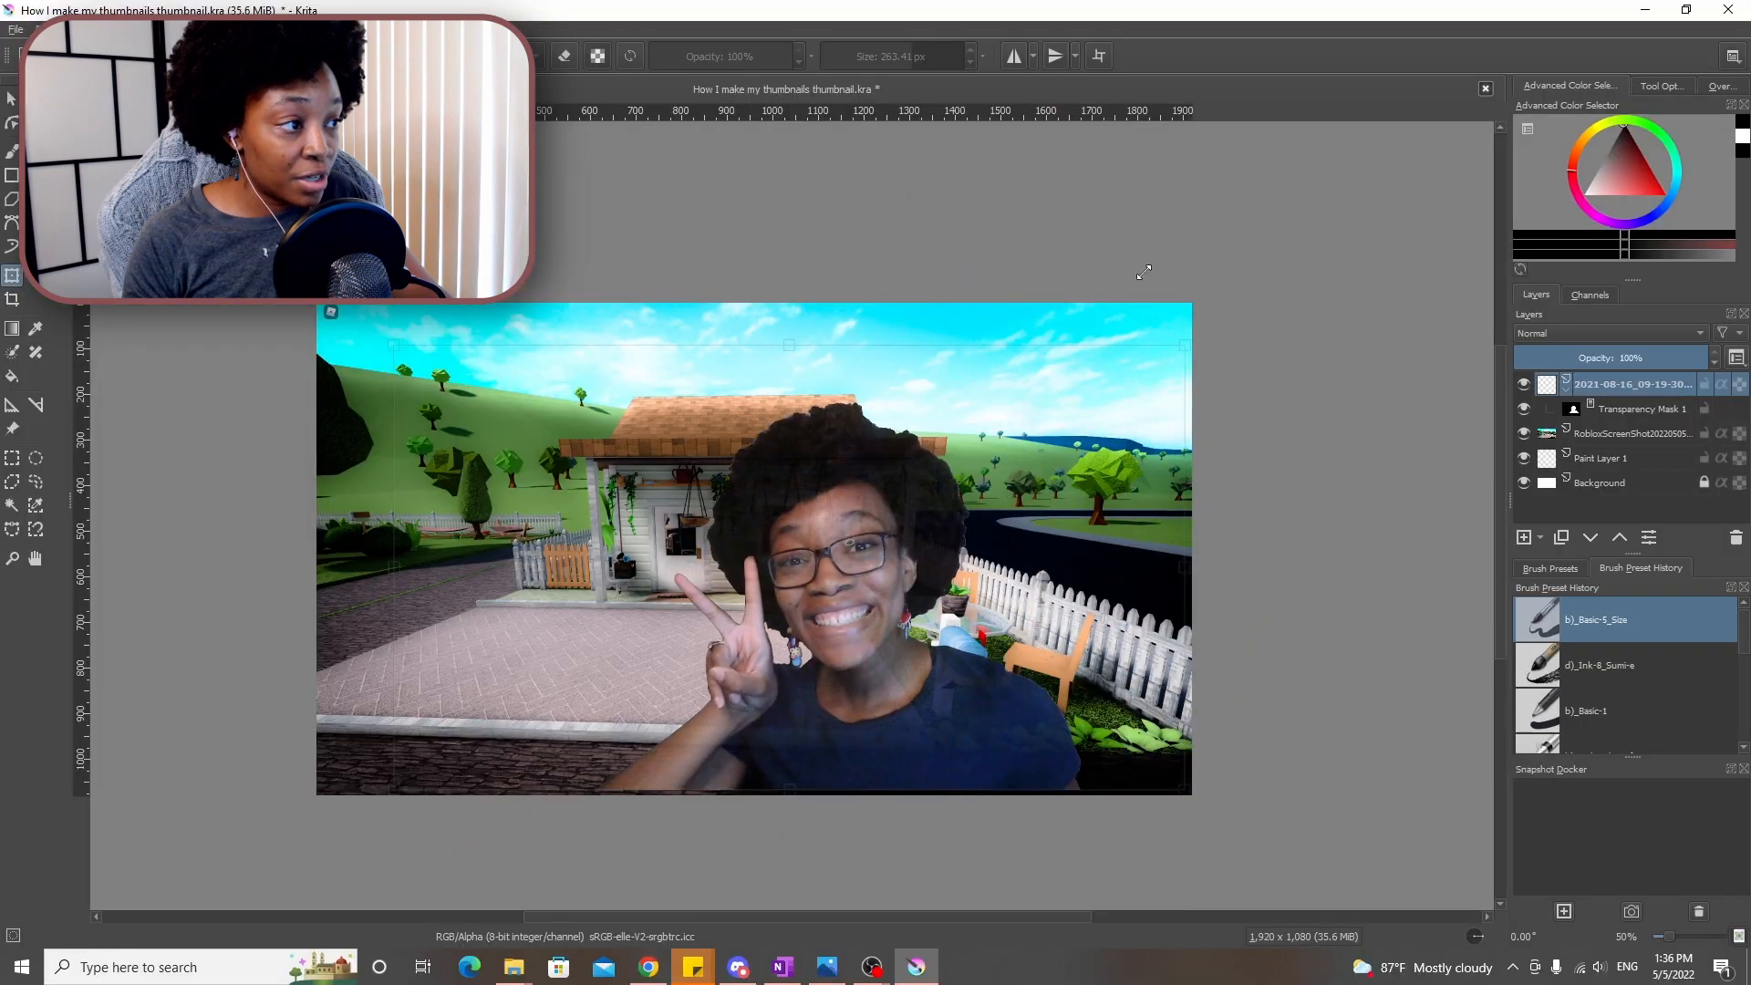
drag(1143, 272, 1174, 269)
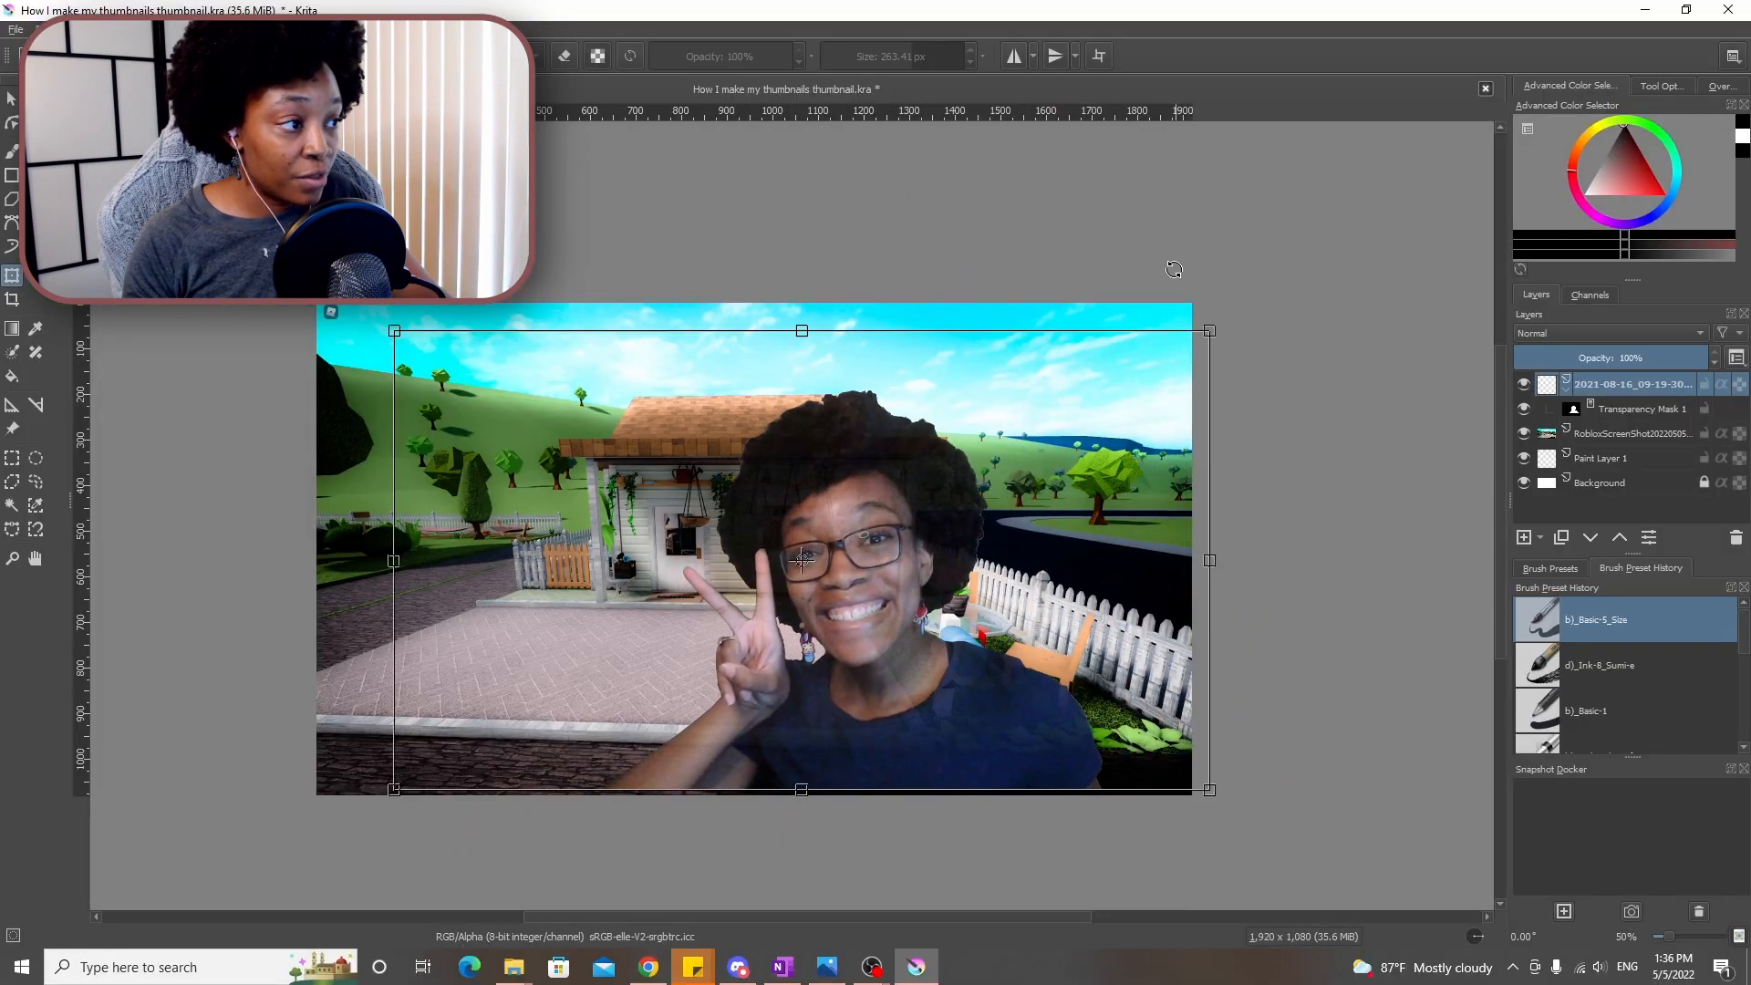
drag(1209, 332, 1317, 332)
key(ctrl+z)
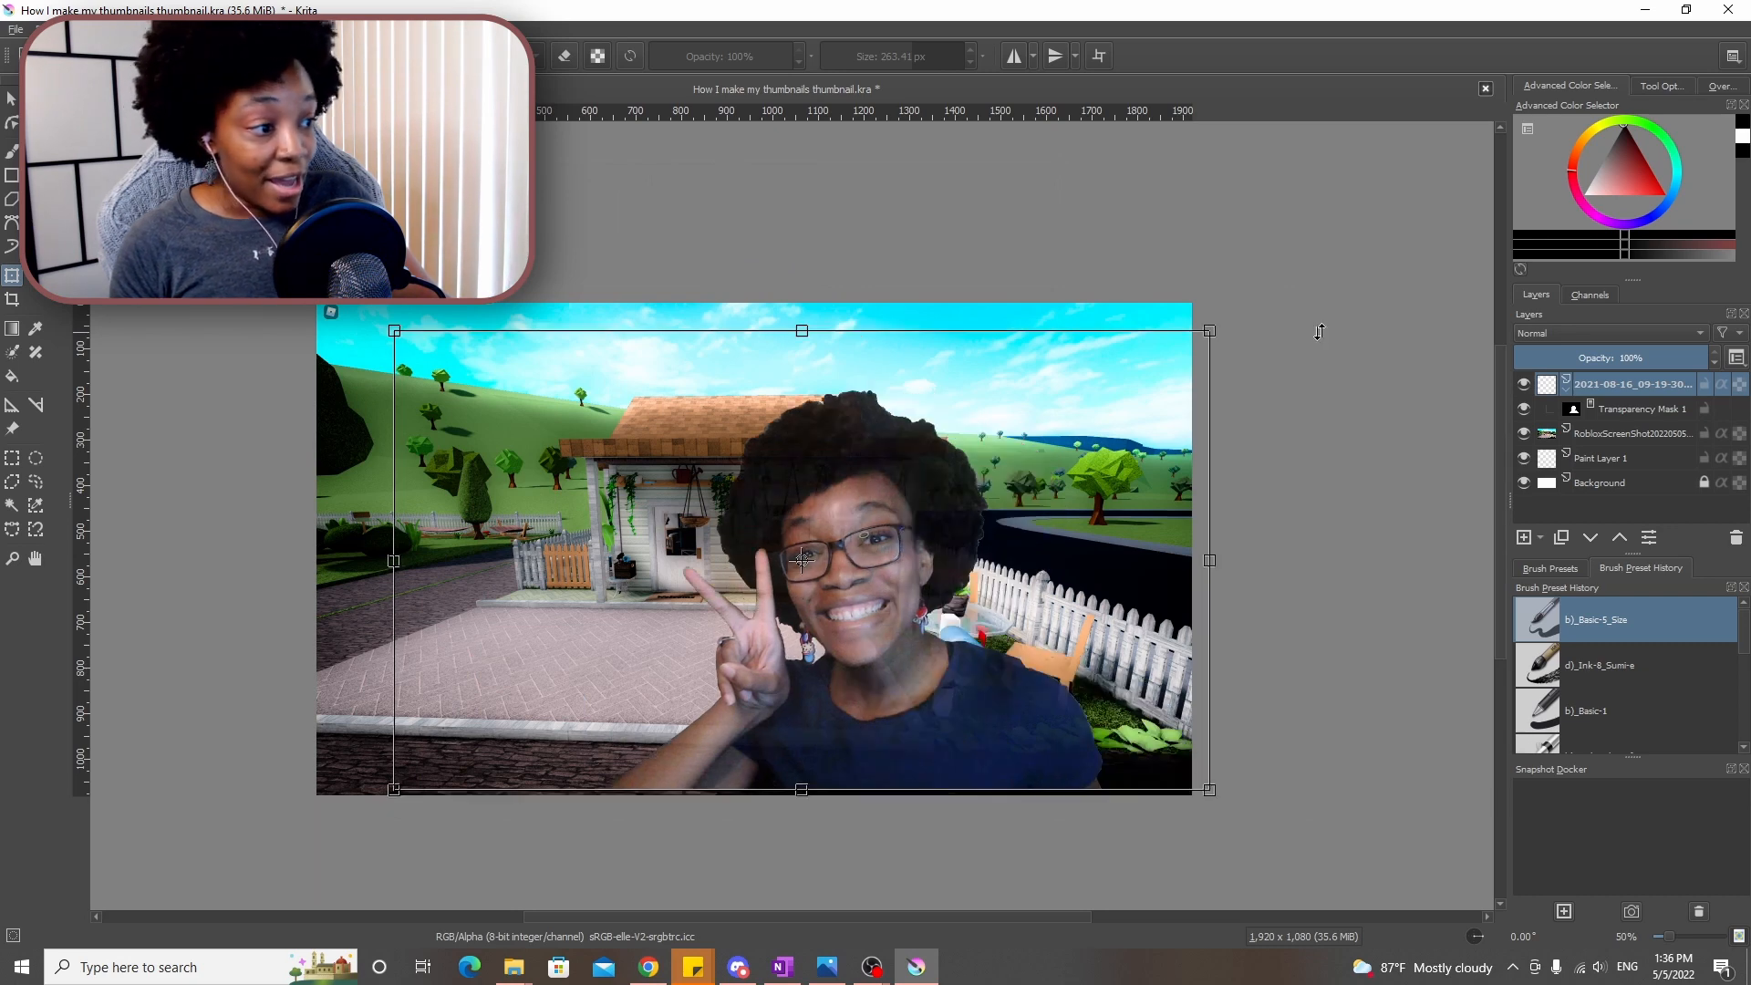
Enlarge the portrait proportionally beyond the canvas edge, place it on the right side and tilt it slightly counter-clockwise
drag(1211, 328, 1477, 190)
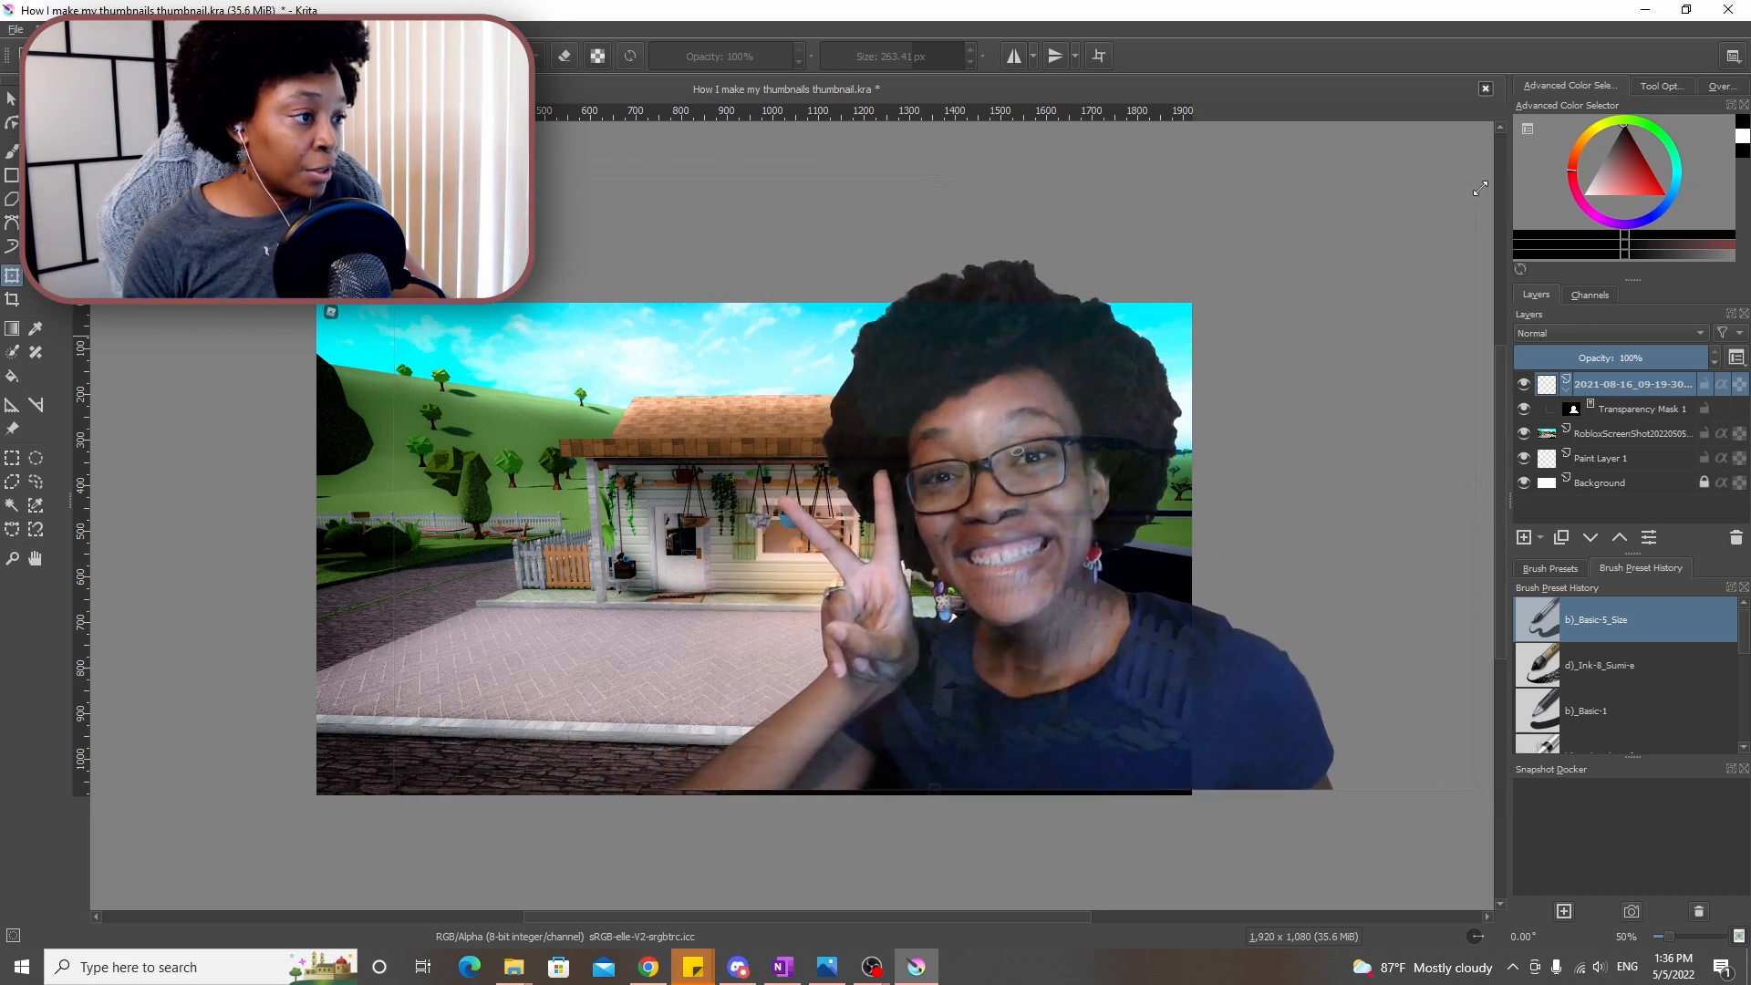
drag(1141, 680, 1162, 684)
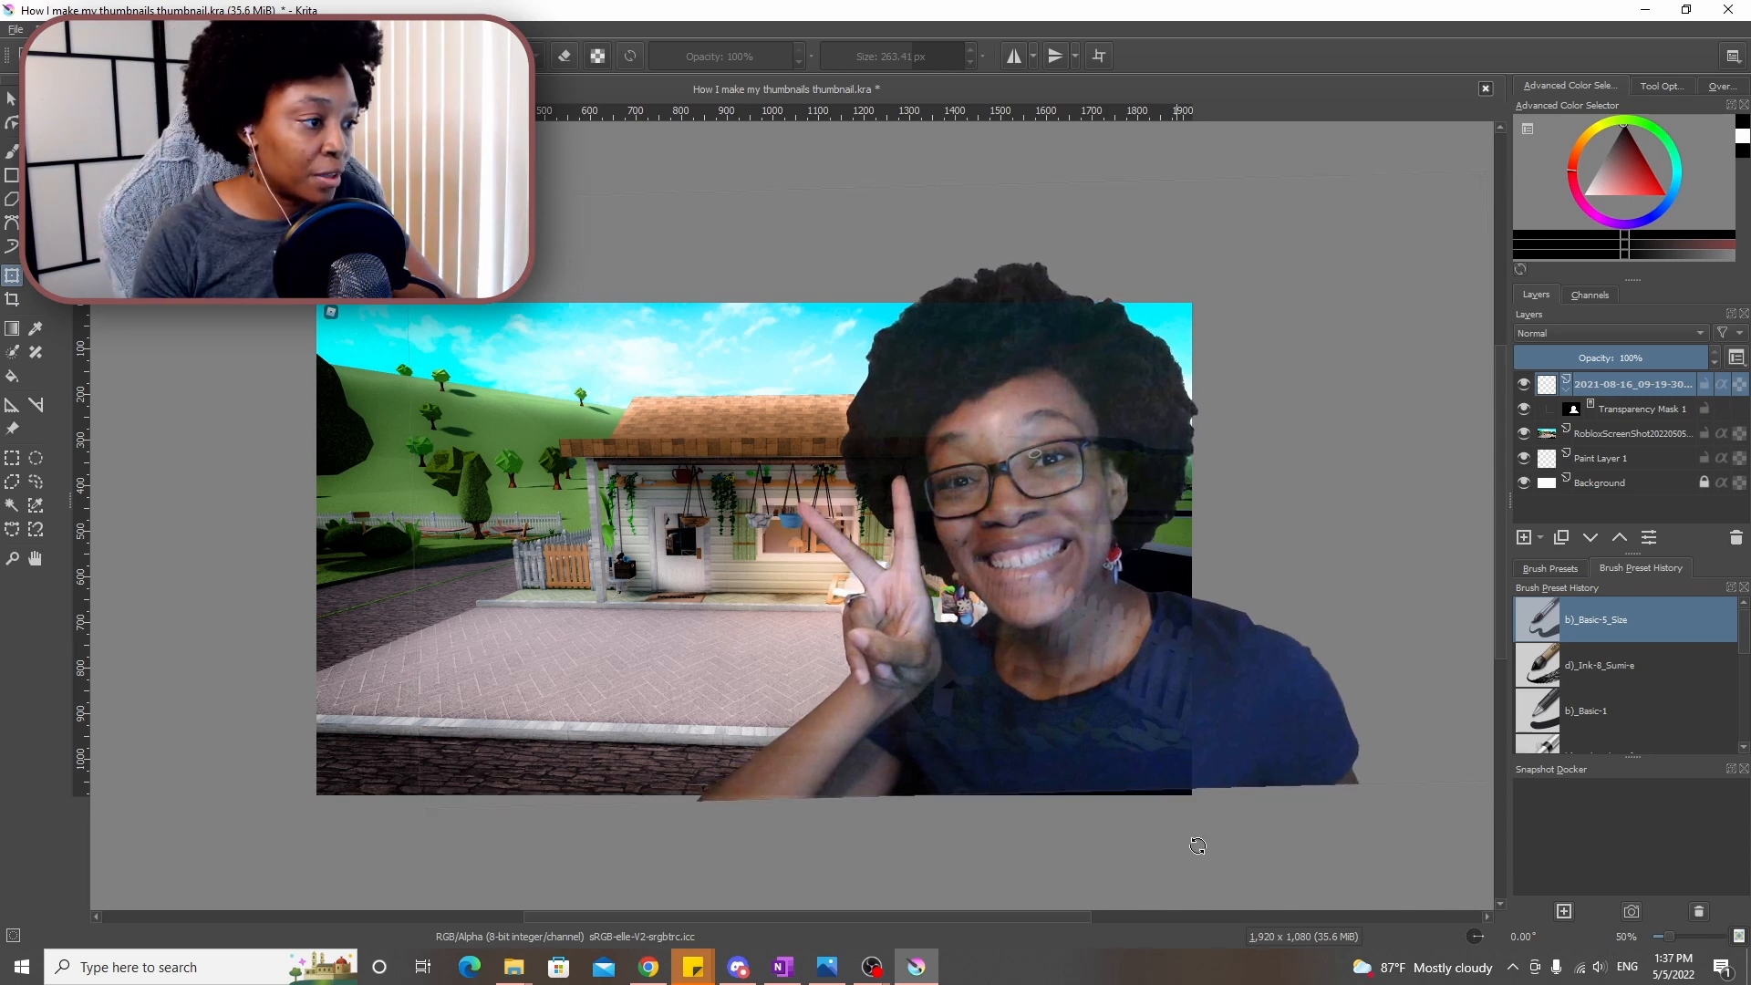
drag(1197, 846, 1200, 817)
drag(1266, 592, 1269, 602)
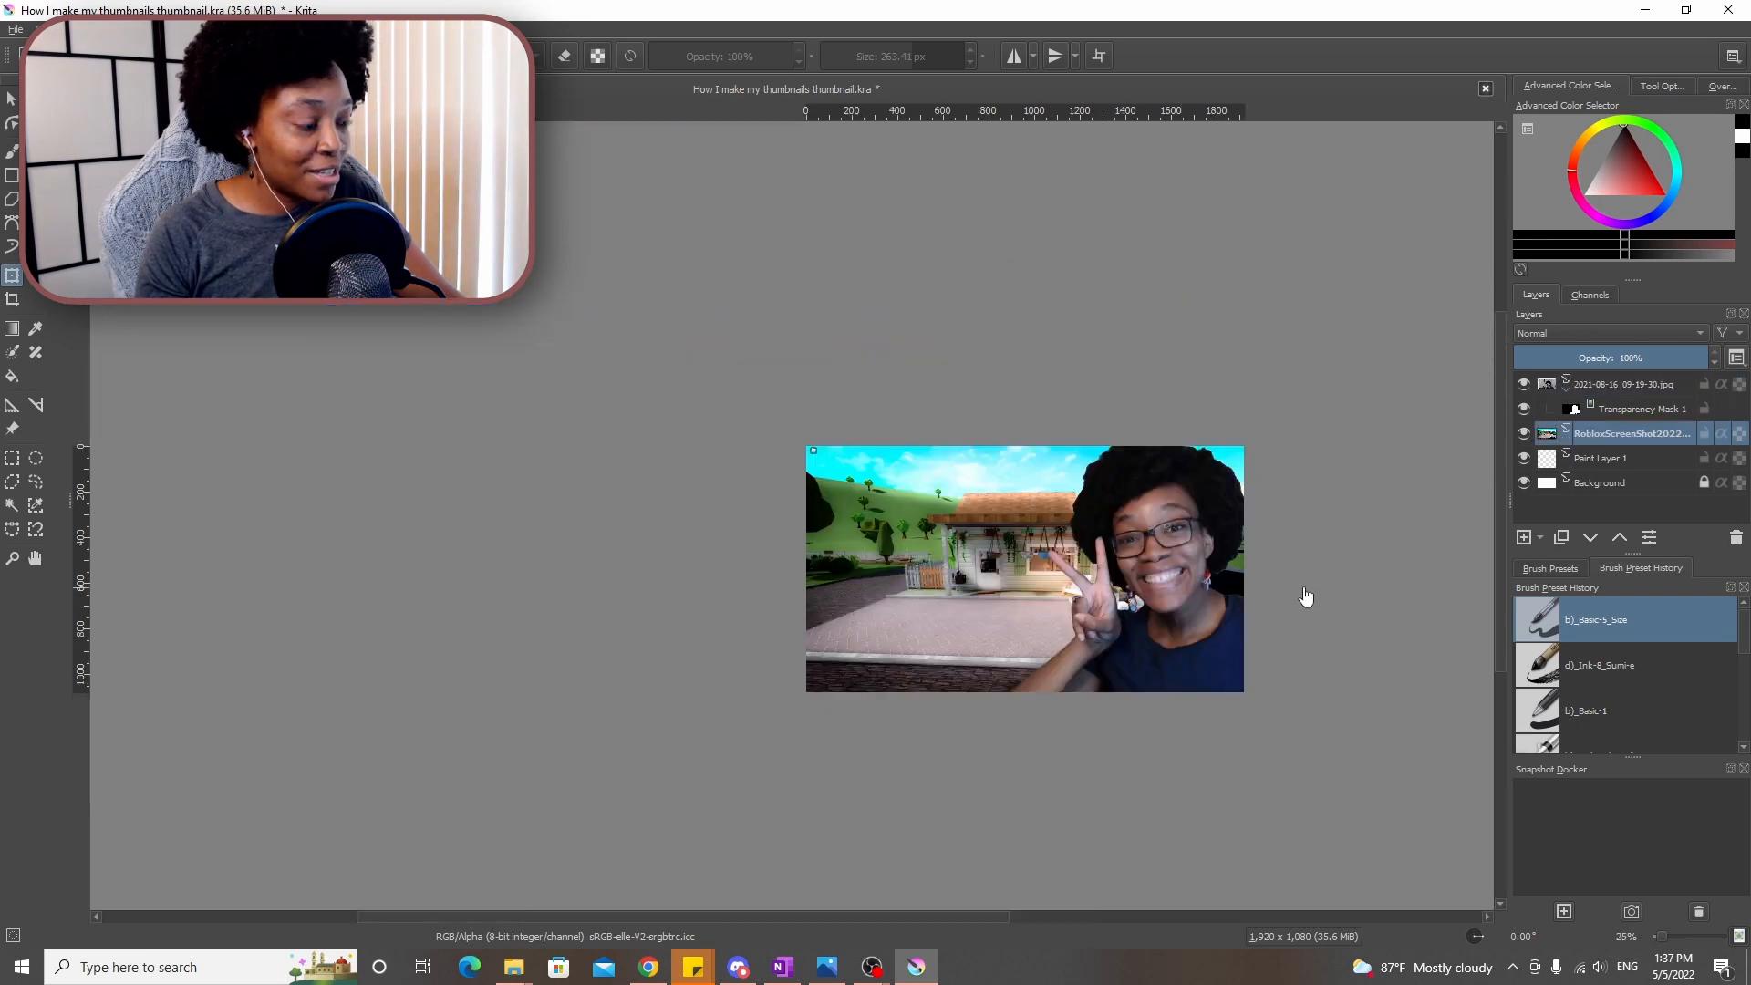
Review the composition and shift the portrait layer a little further to the right
scroll(1306, 597, up, 2)
scroll(1306, 597, down, 1)
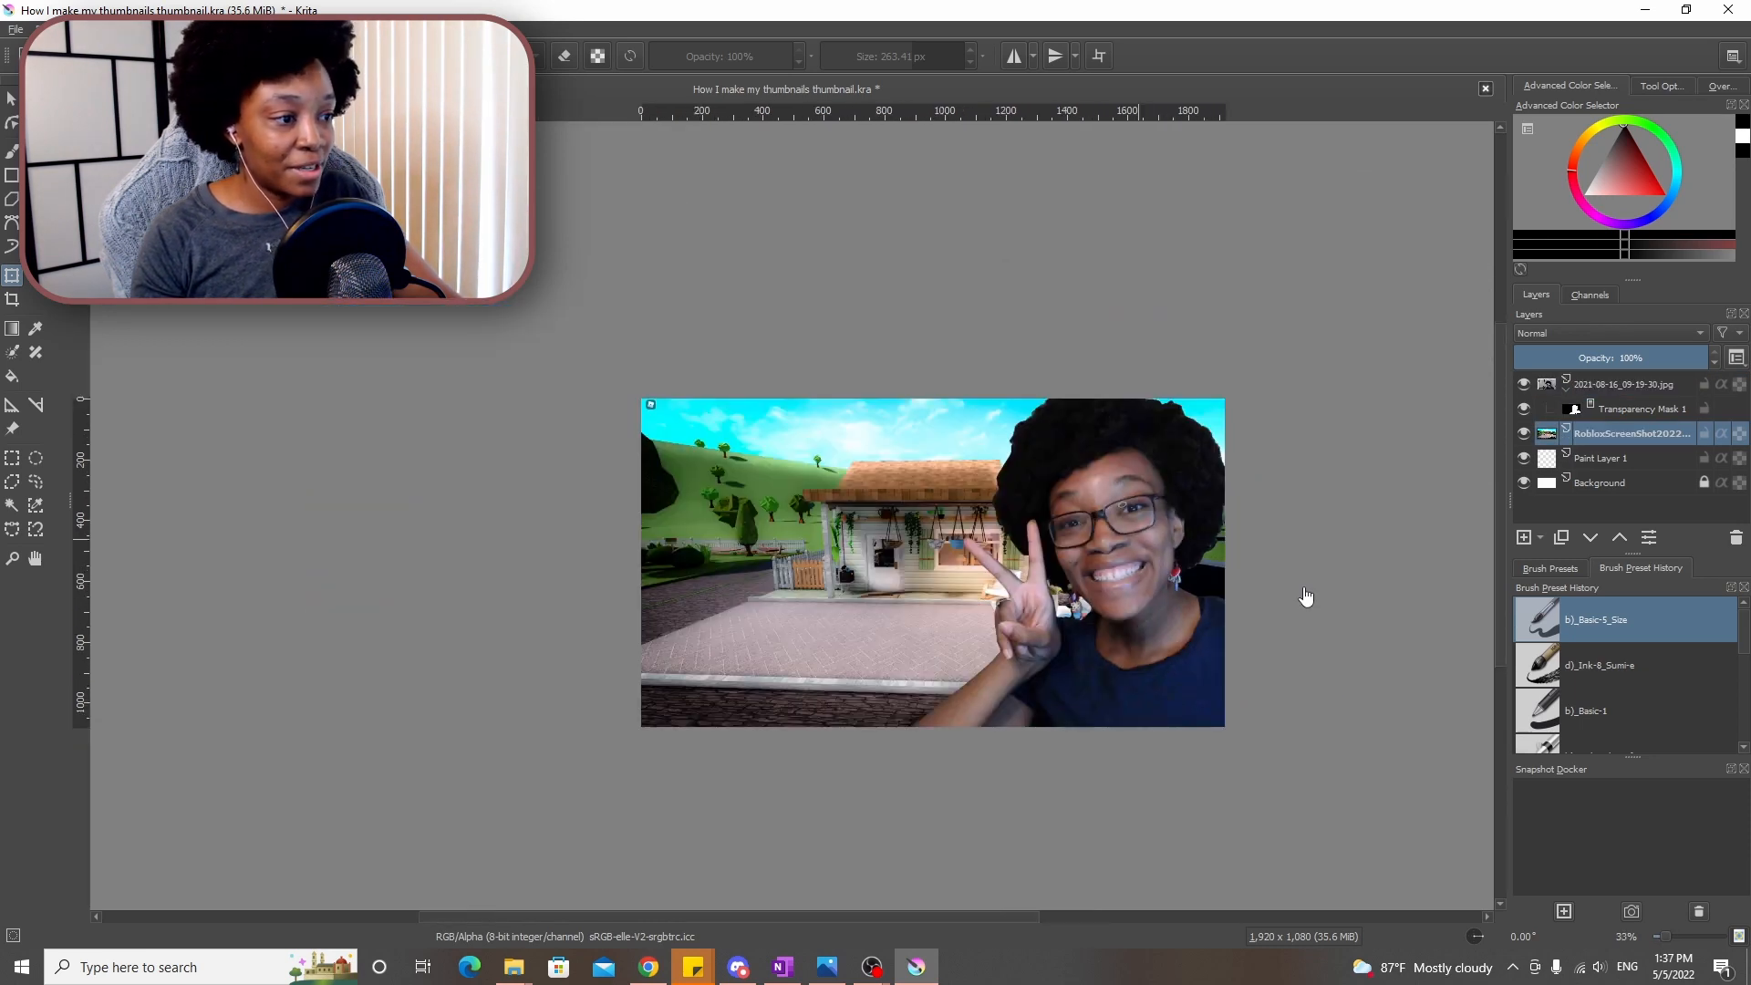
scroll(1308, 599, up, 1)
click(1621, 385)
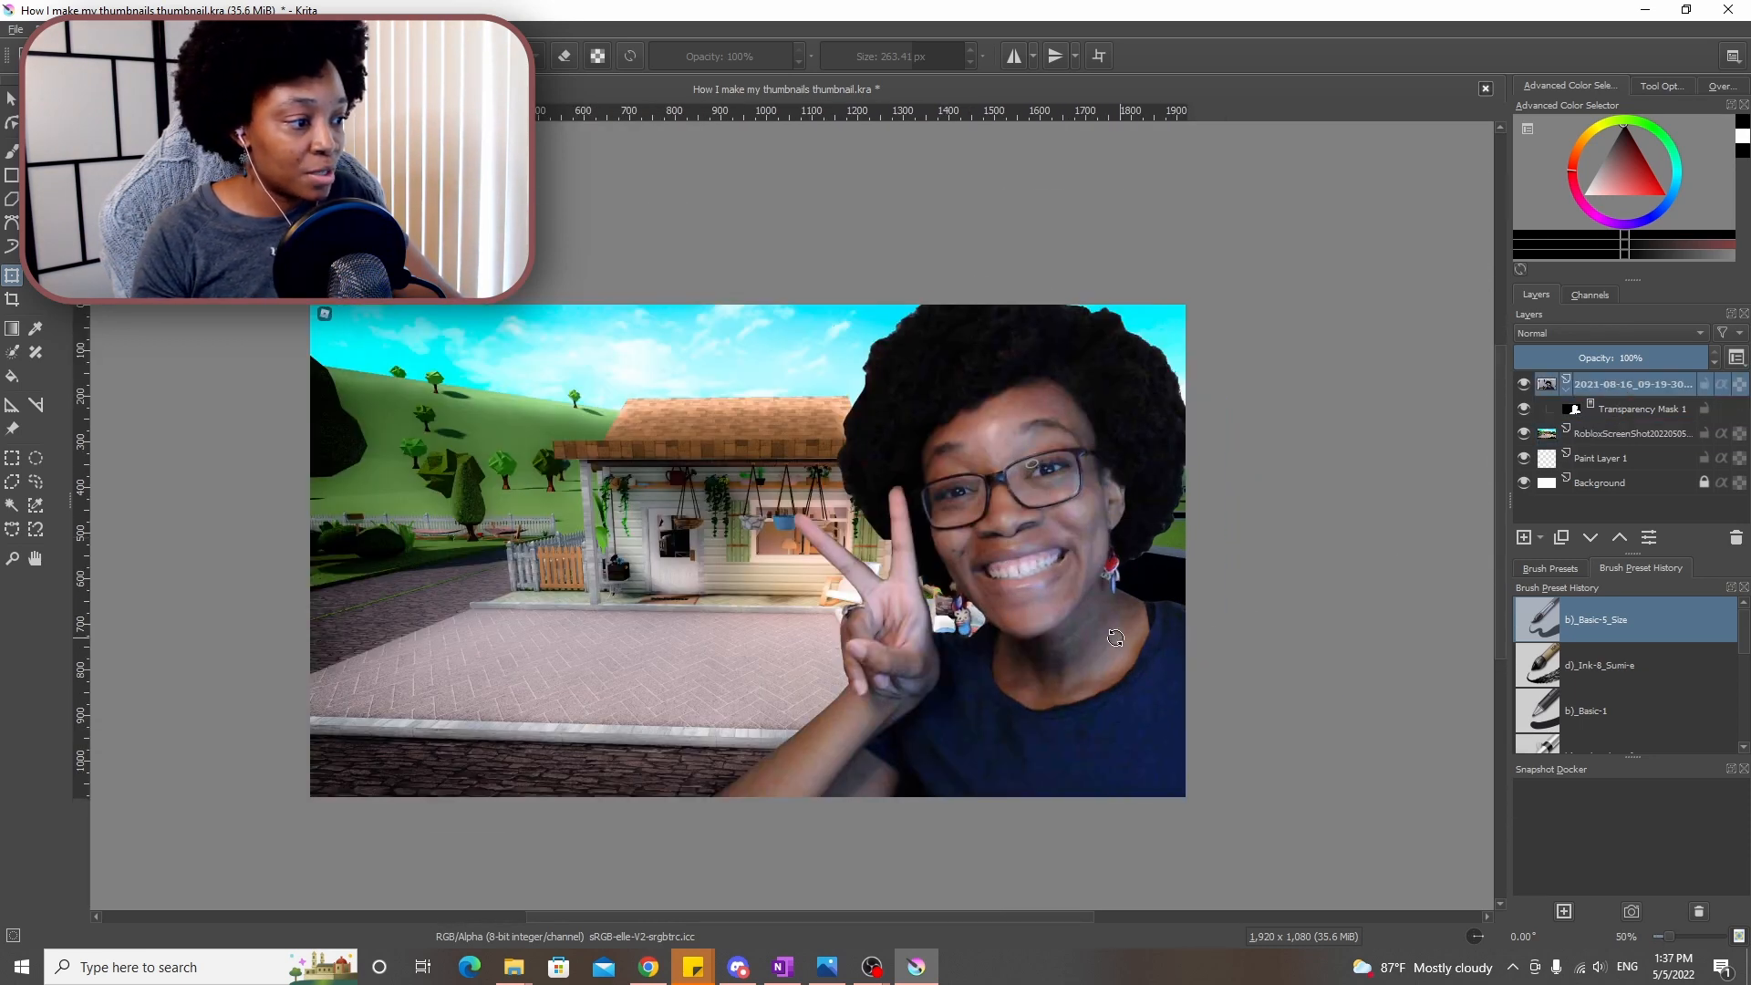
drag(1115, 637, 1231, 638)
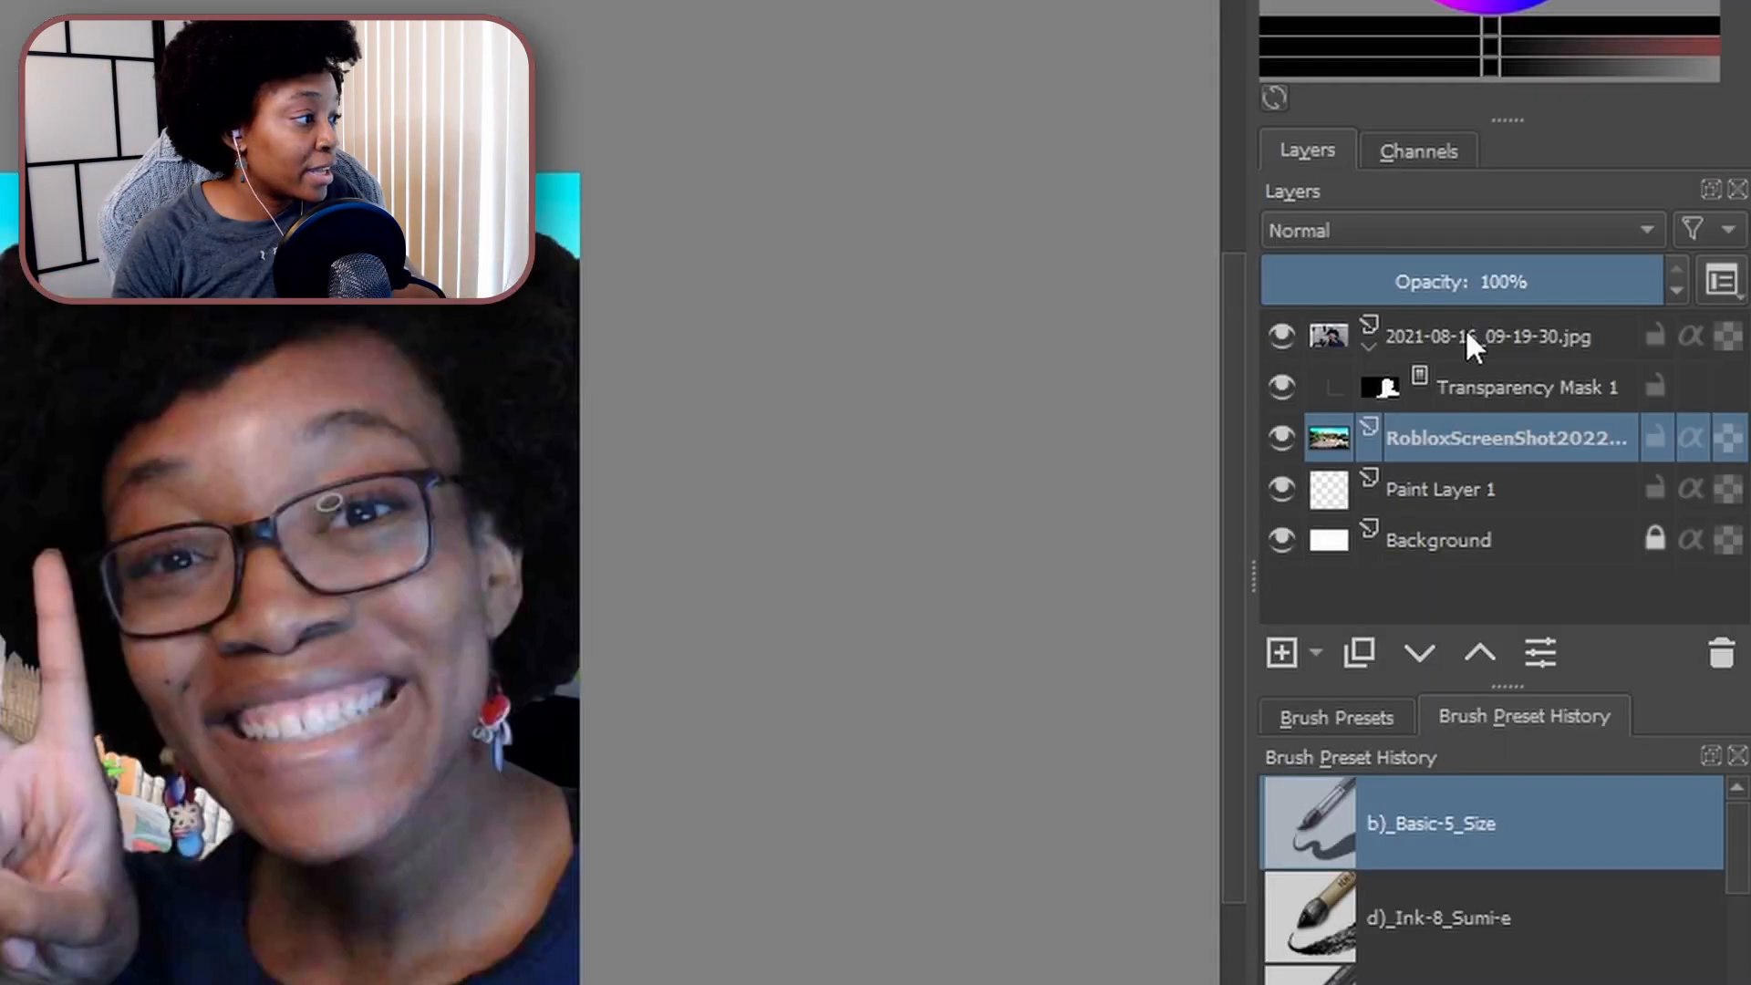
Open the layer style of the portrait layer 2021-08-16_09-19-30.jpg and enable the Stroke effect
click(1613, 383)
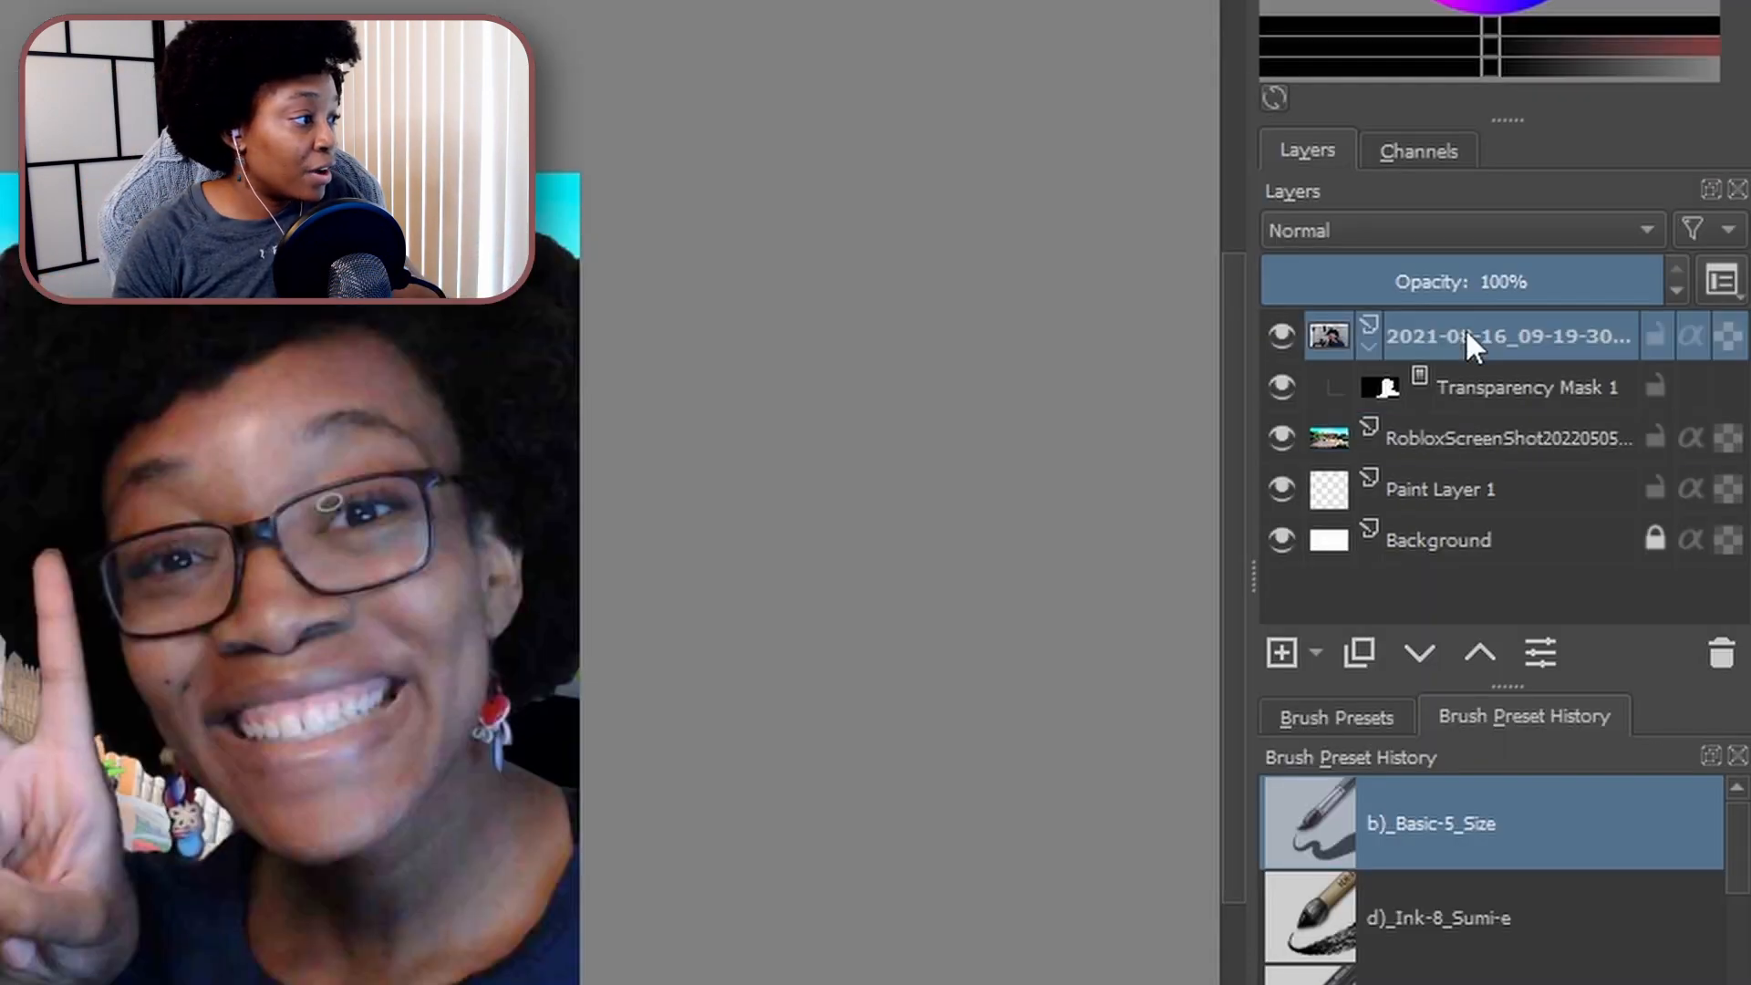
right_click(1468, 336)
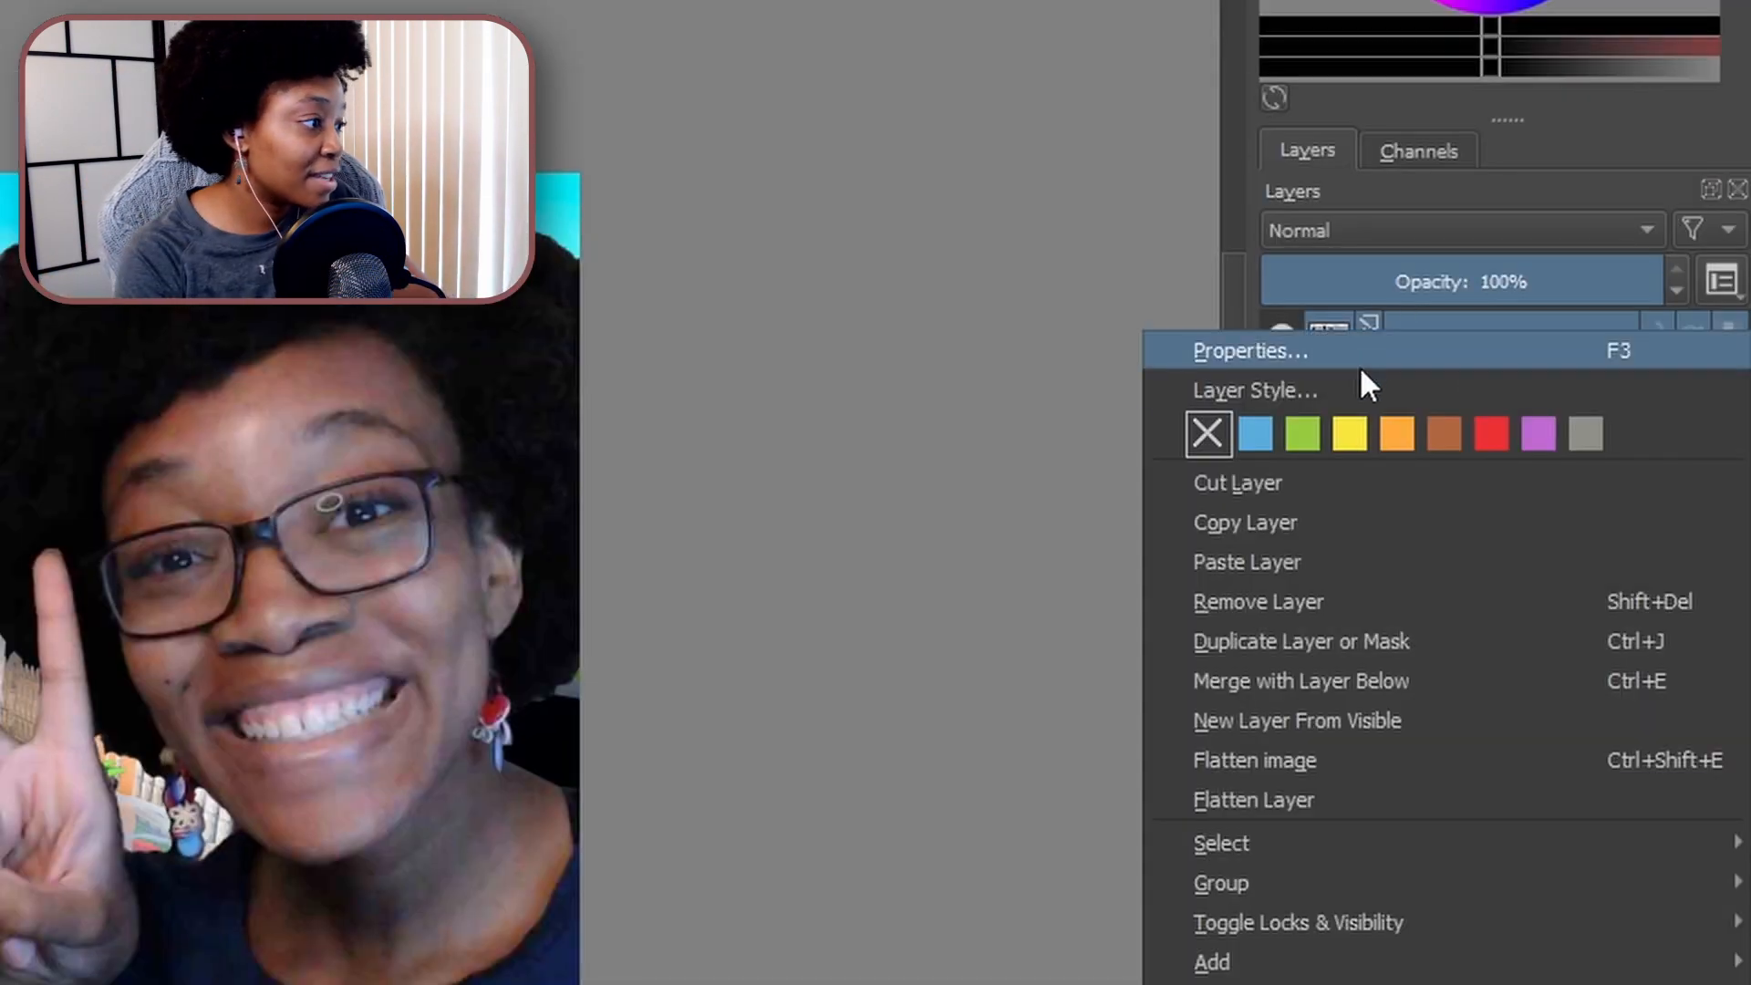
click(1297, 385)
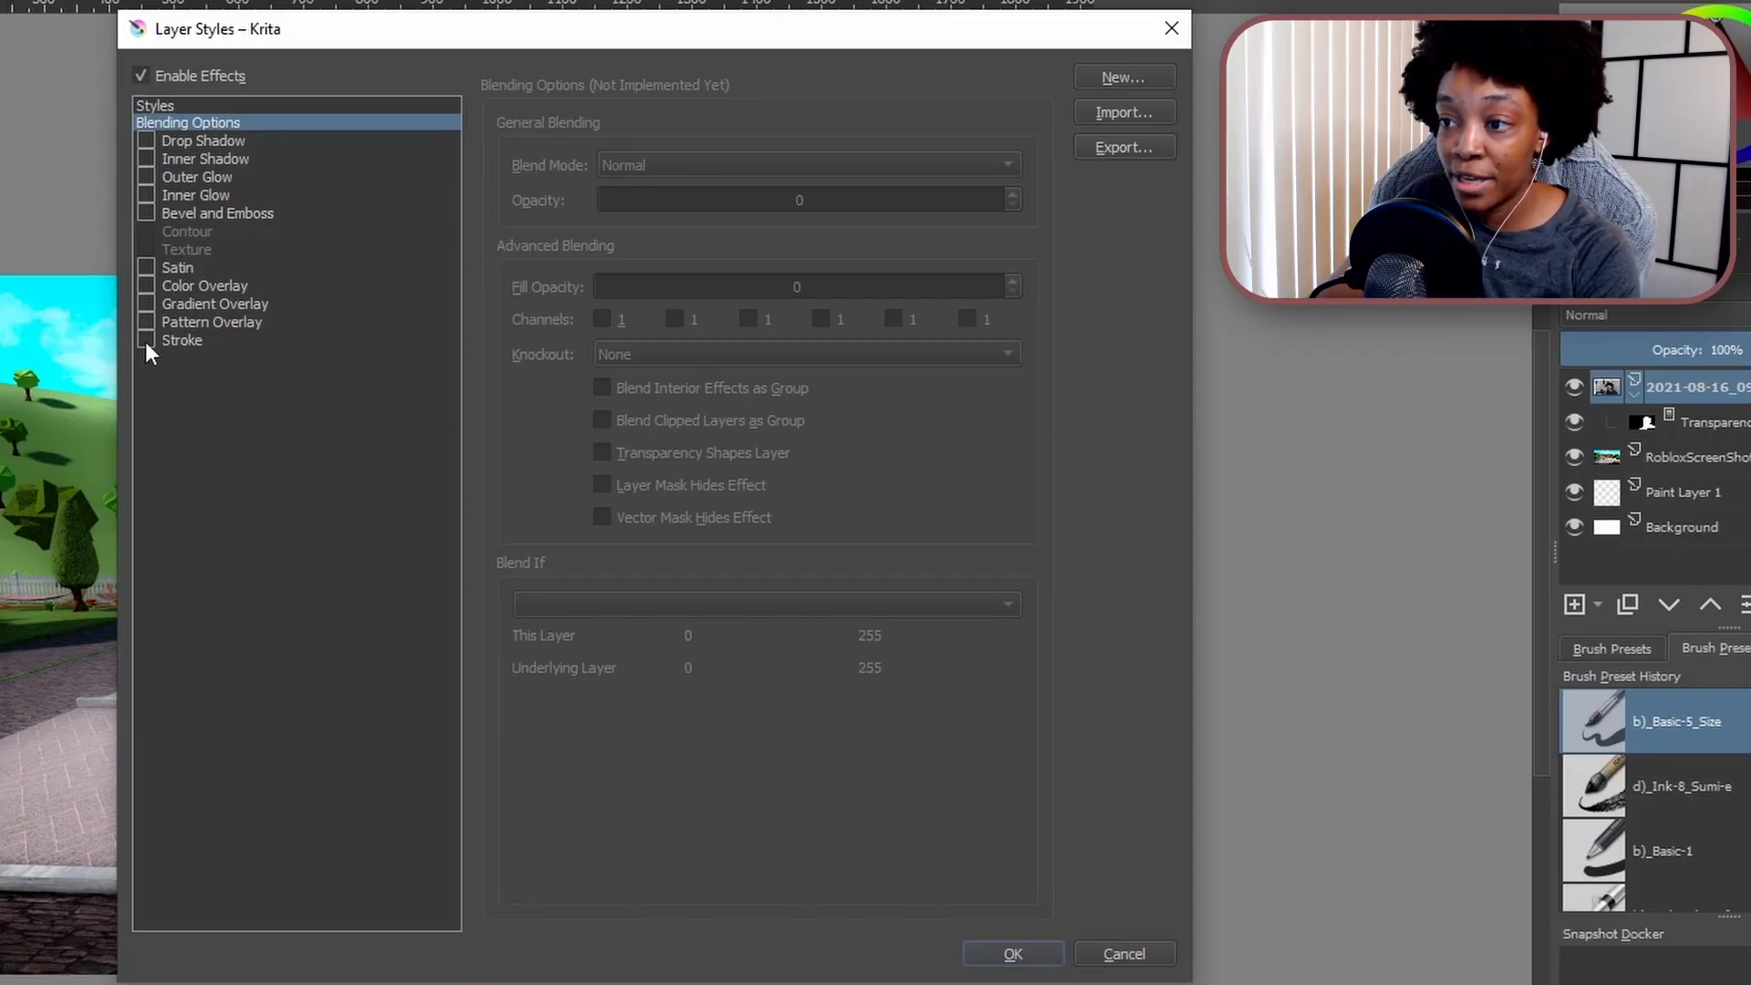
click(145, 341)
click(184, 340)
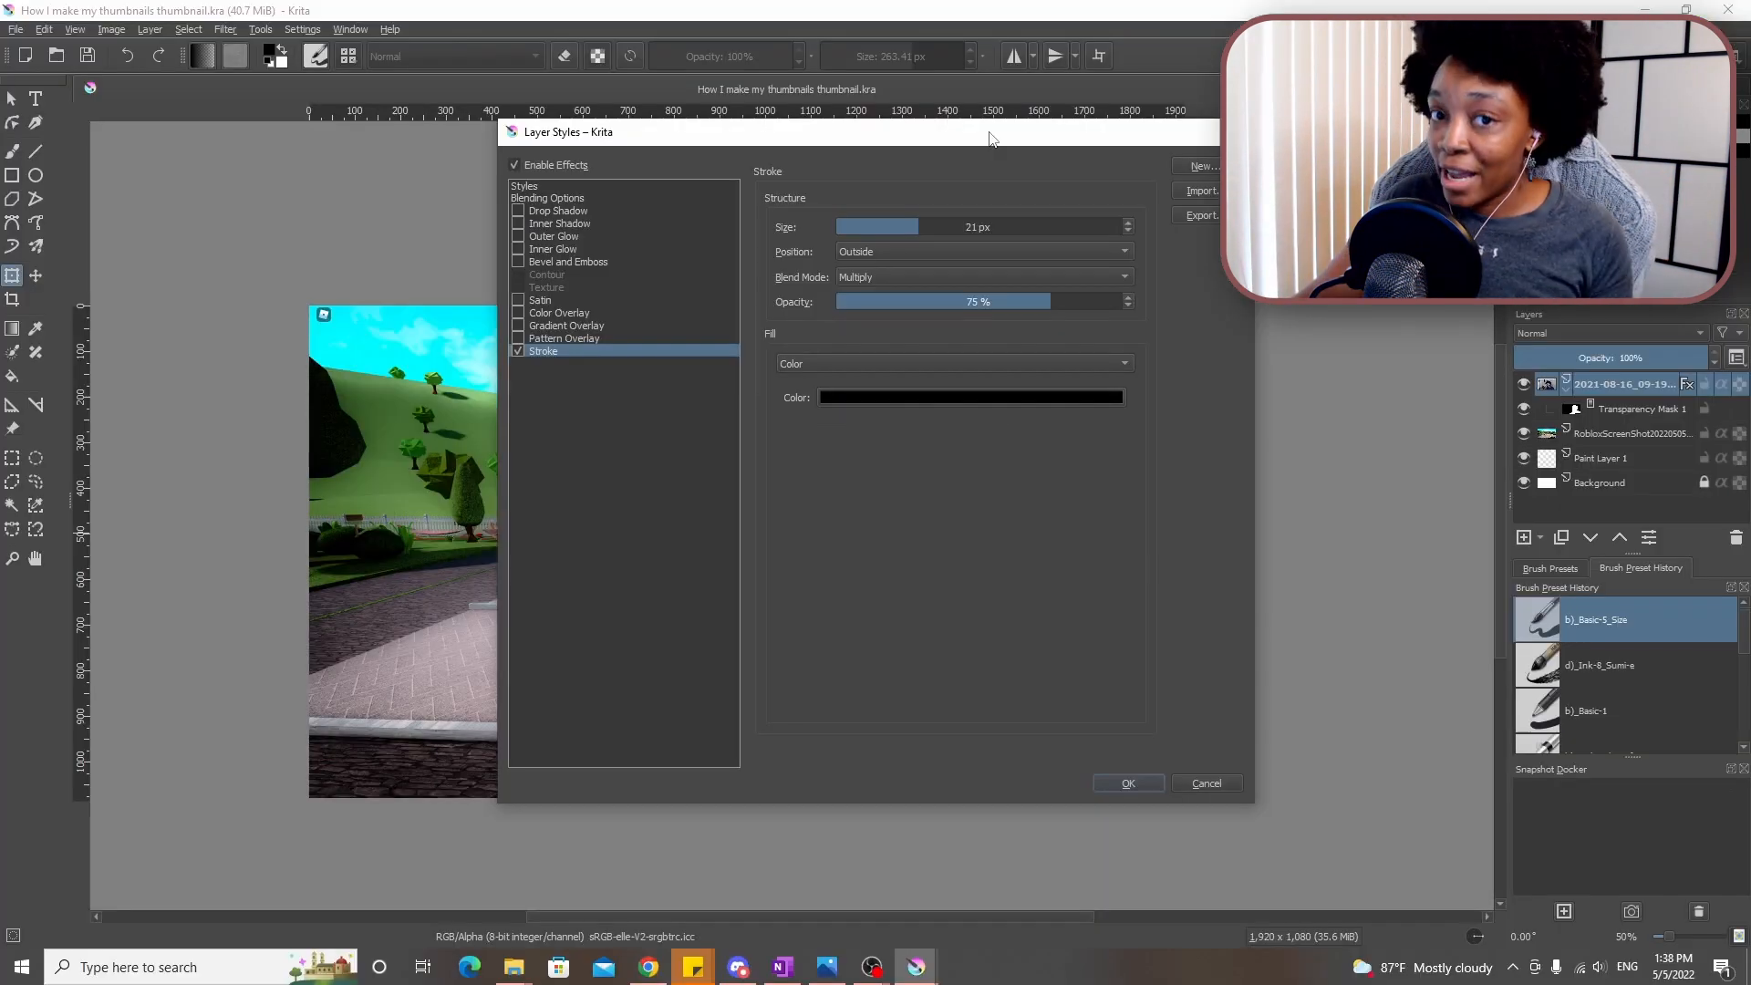
Set the stroke's opacity to 100 % and its fill color to white
drag(990, 133, 1748, 291)
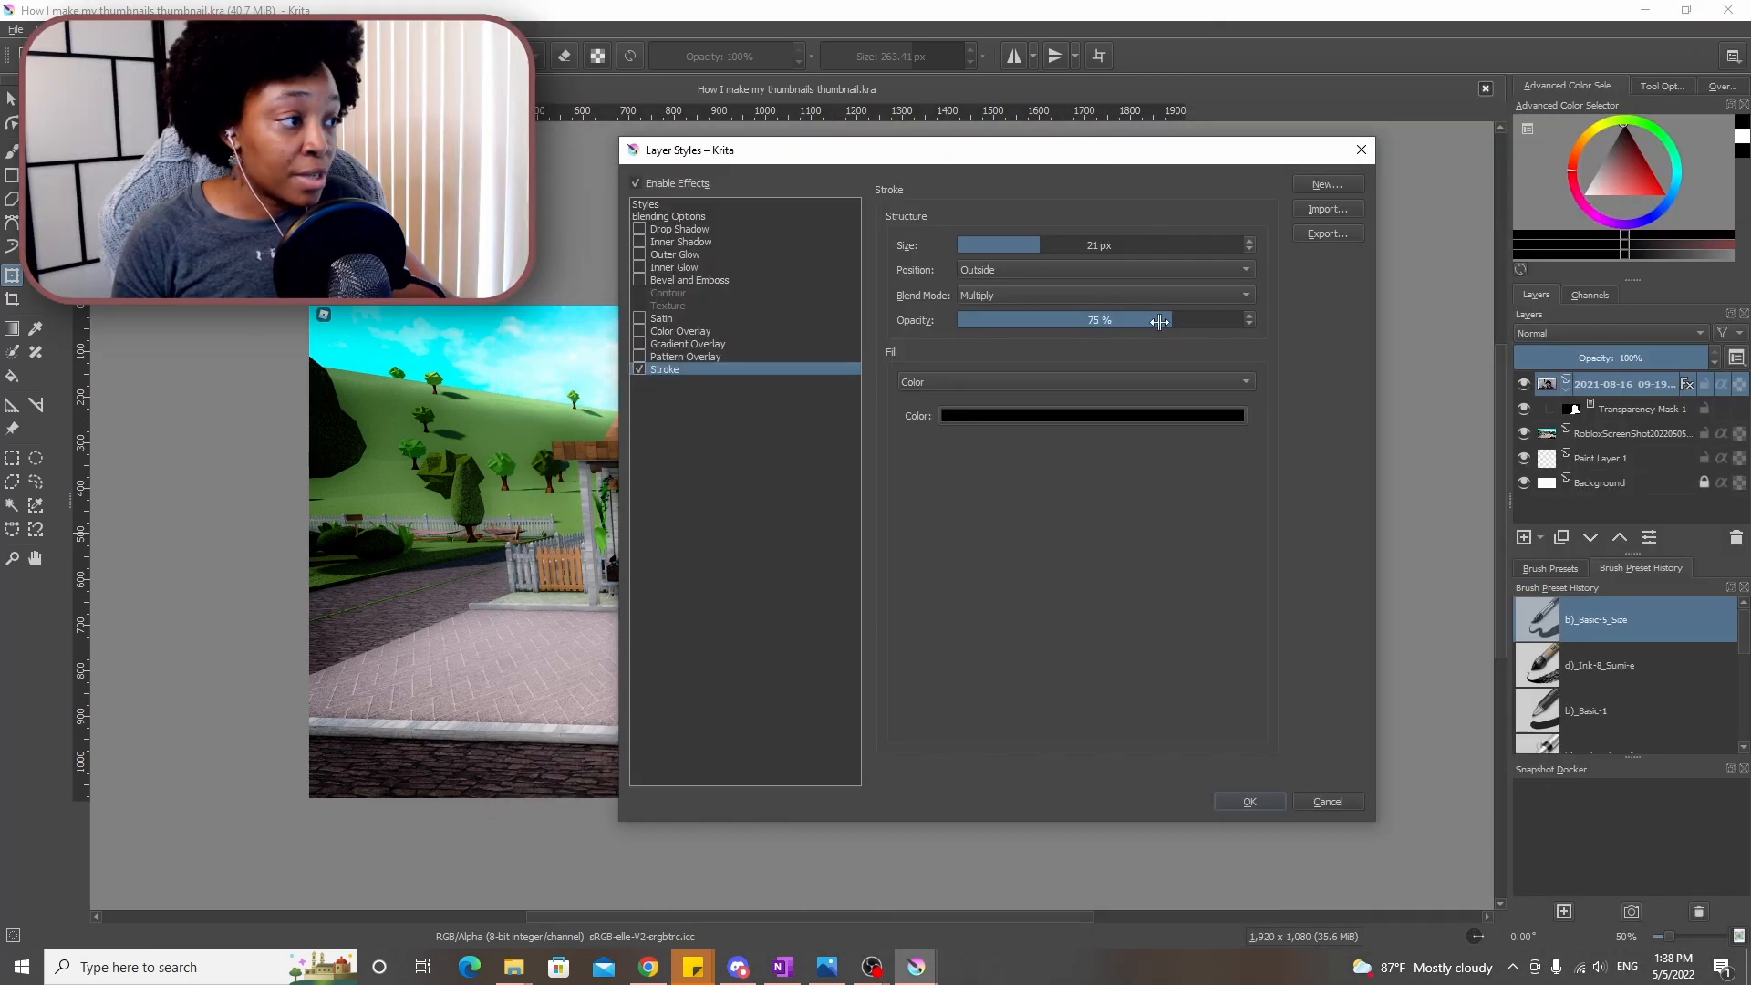
drag(1159, 321, 1393, 366)
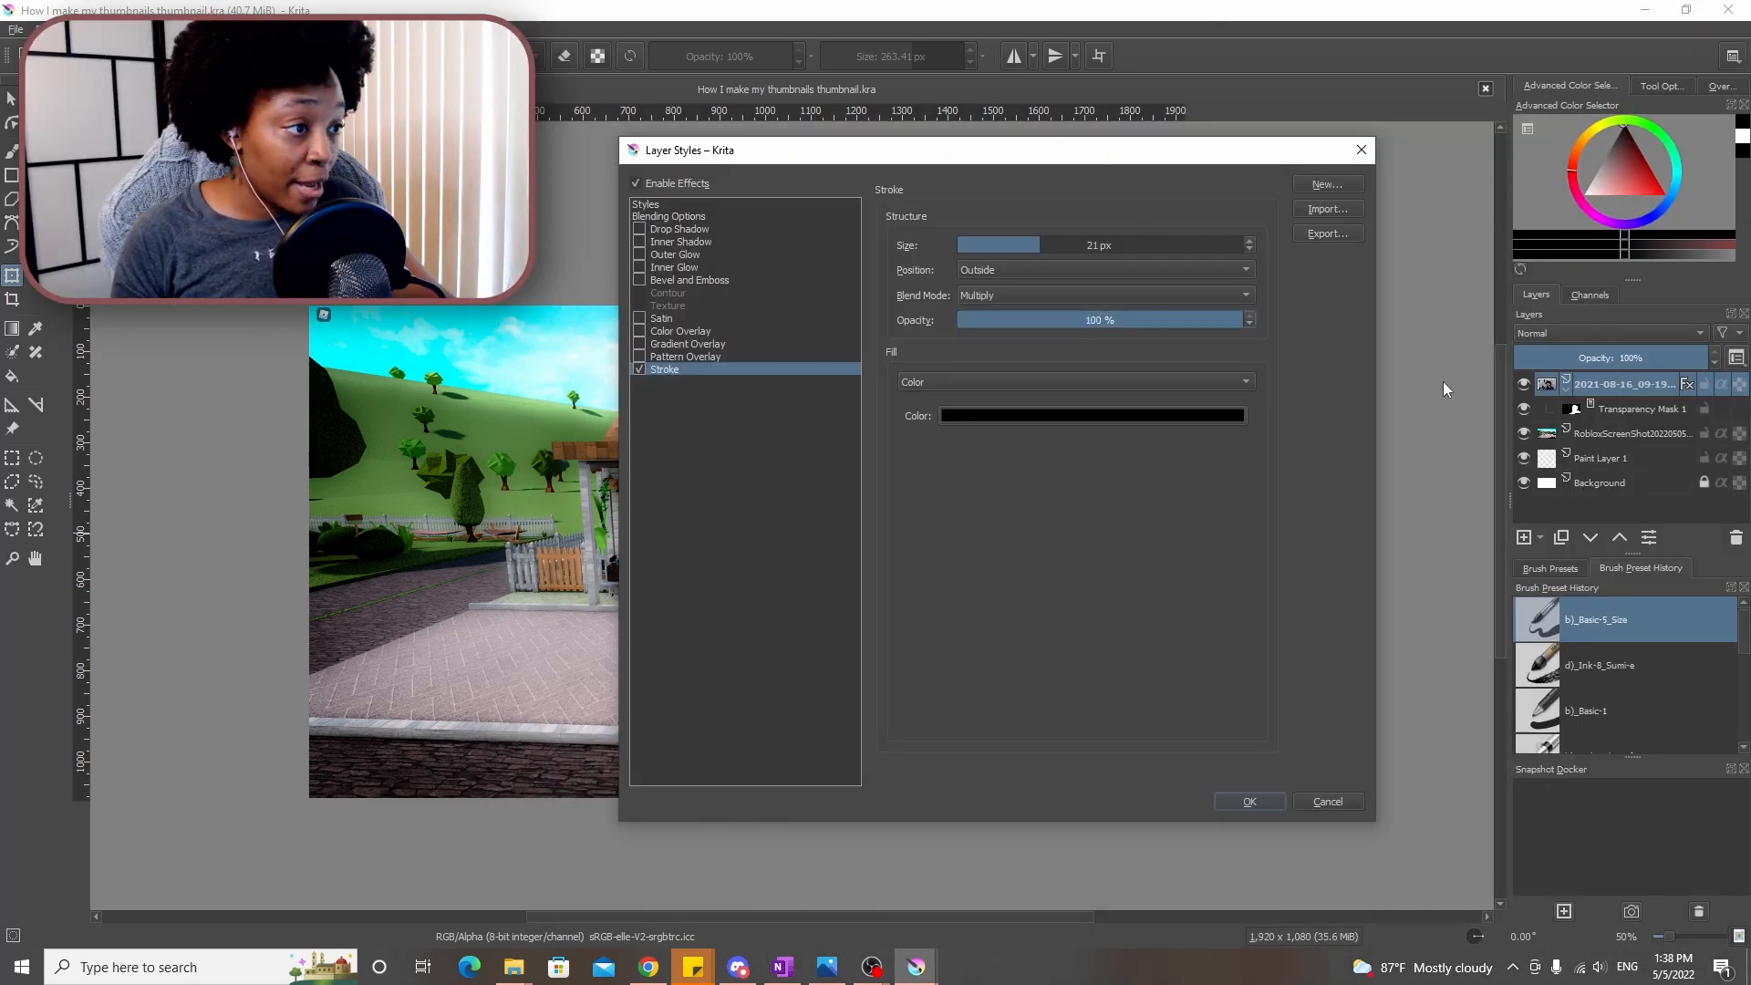
click(1020, 415)
click(861, 408)
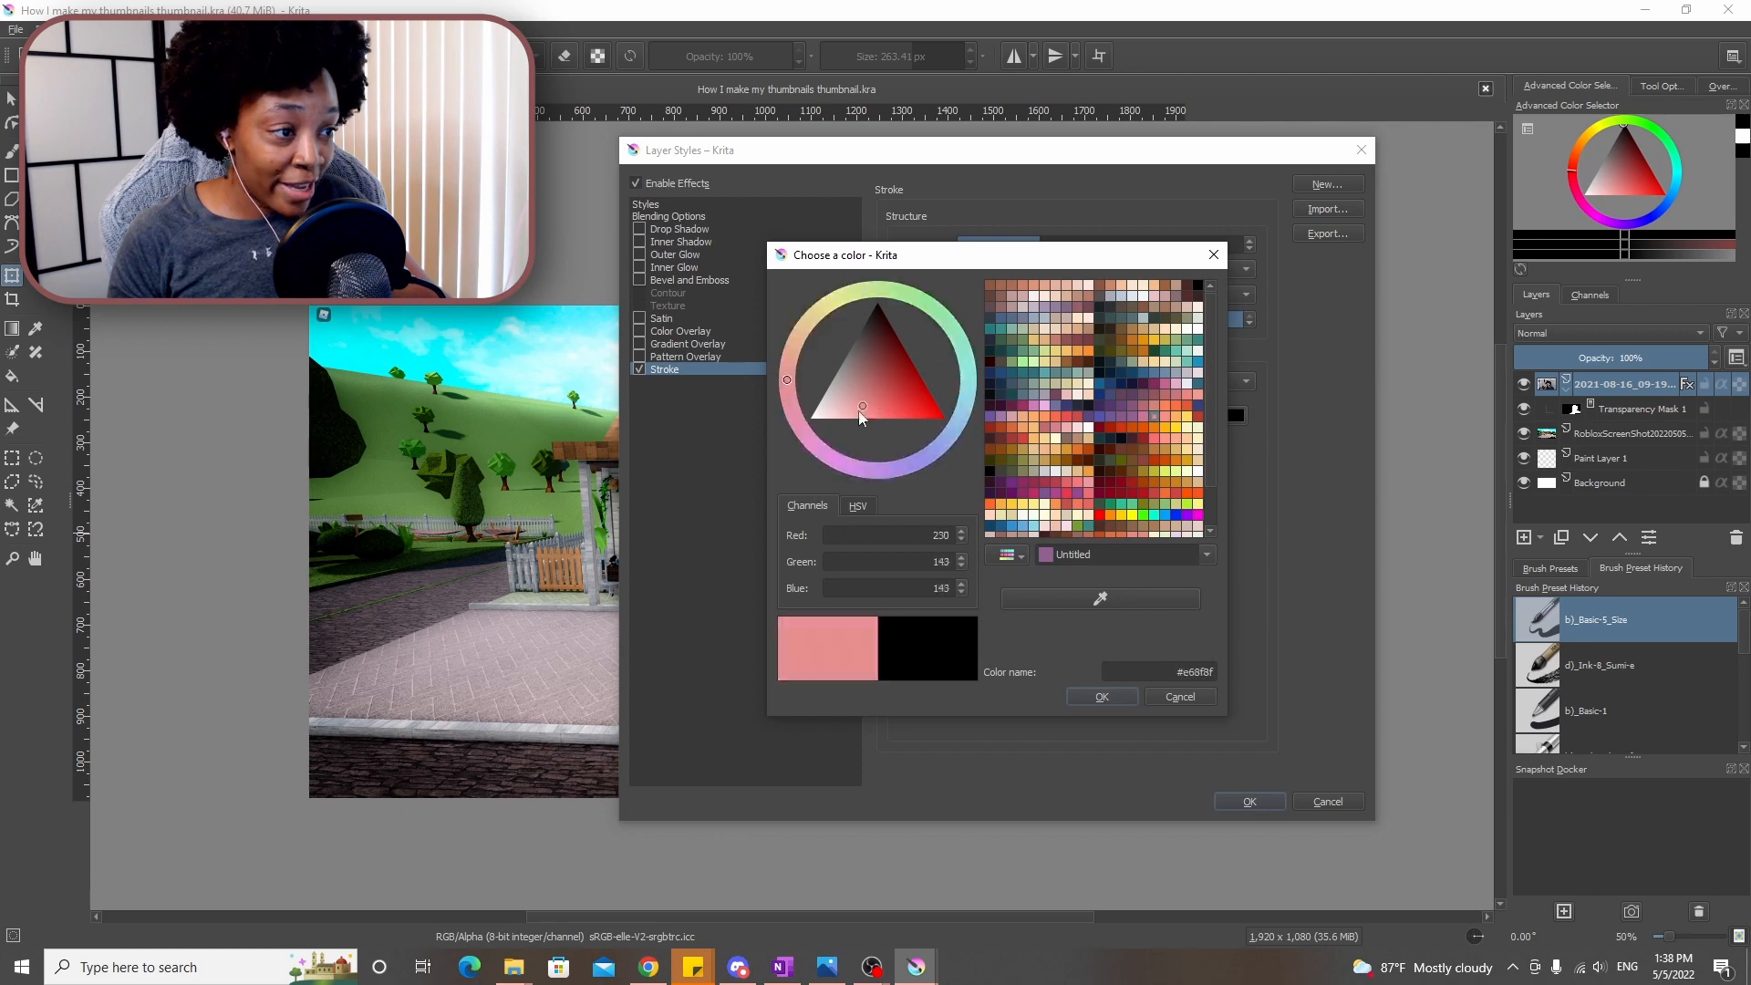
drag(859, 412, 809, 420)
click(1087, 700)
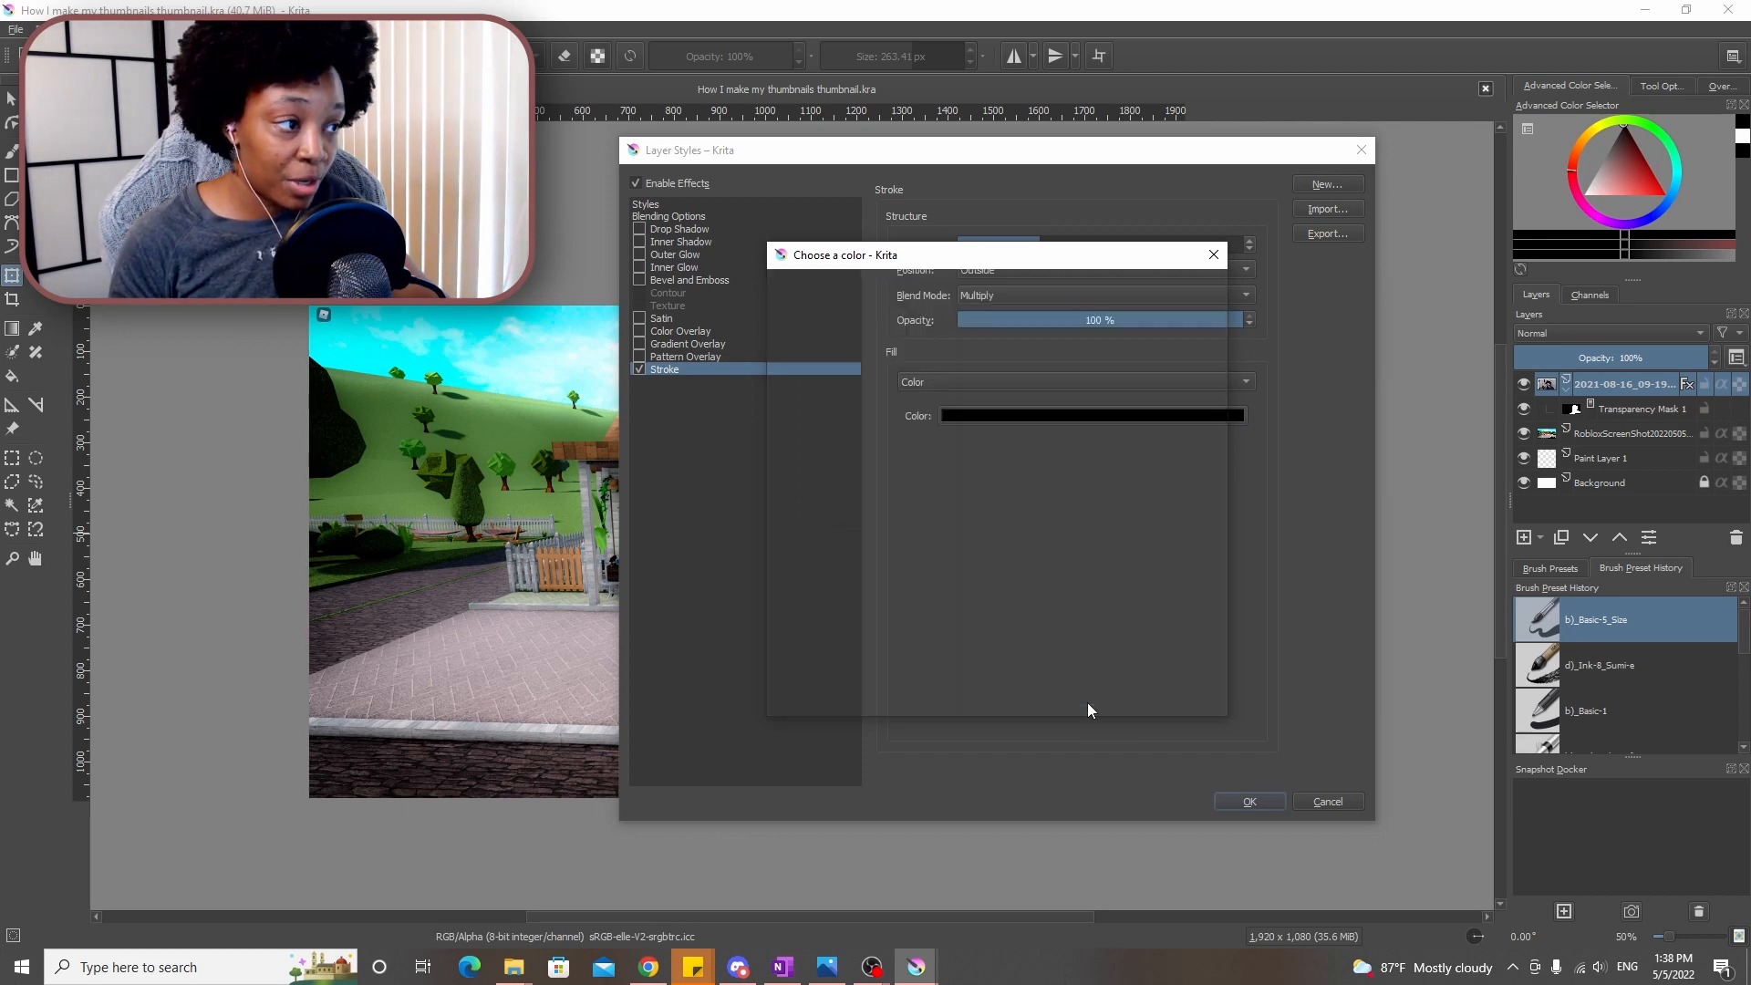
Change the stroke's blend mode to Normal, and move the dialog aside to check the outline around the portrait
drag(947, 163, 1493, 934)
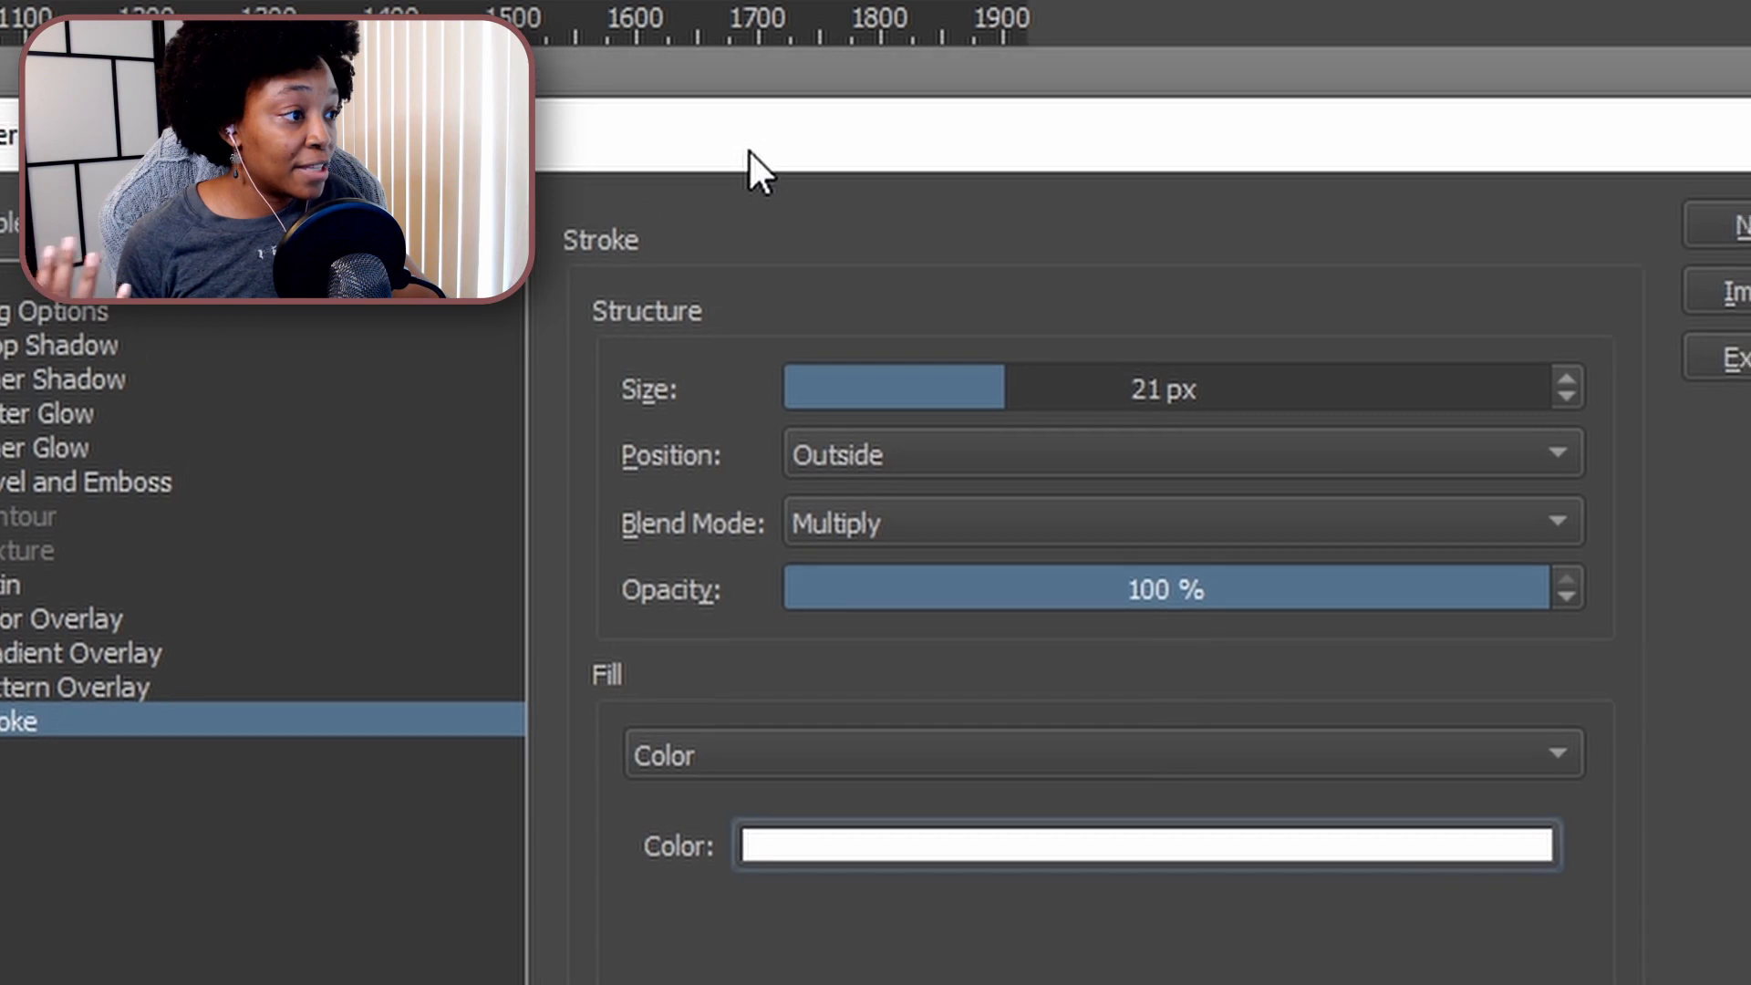
drag(748, 150, 729, 211)
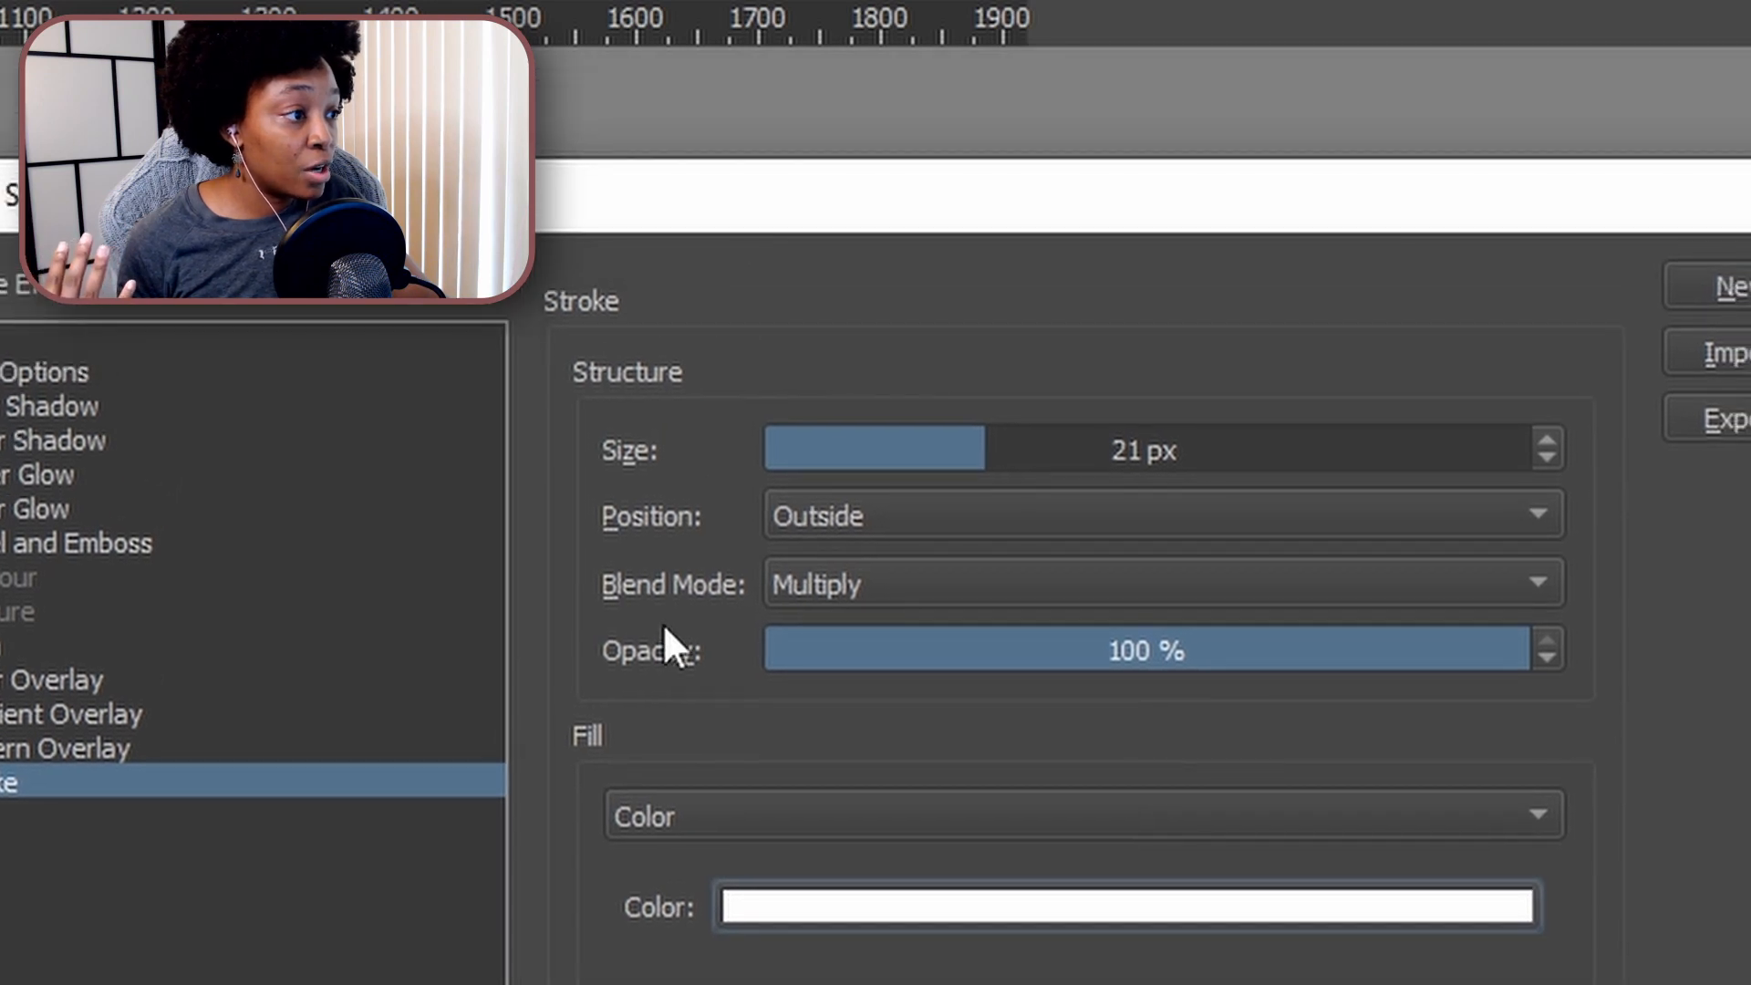
click(860, 583)
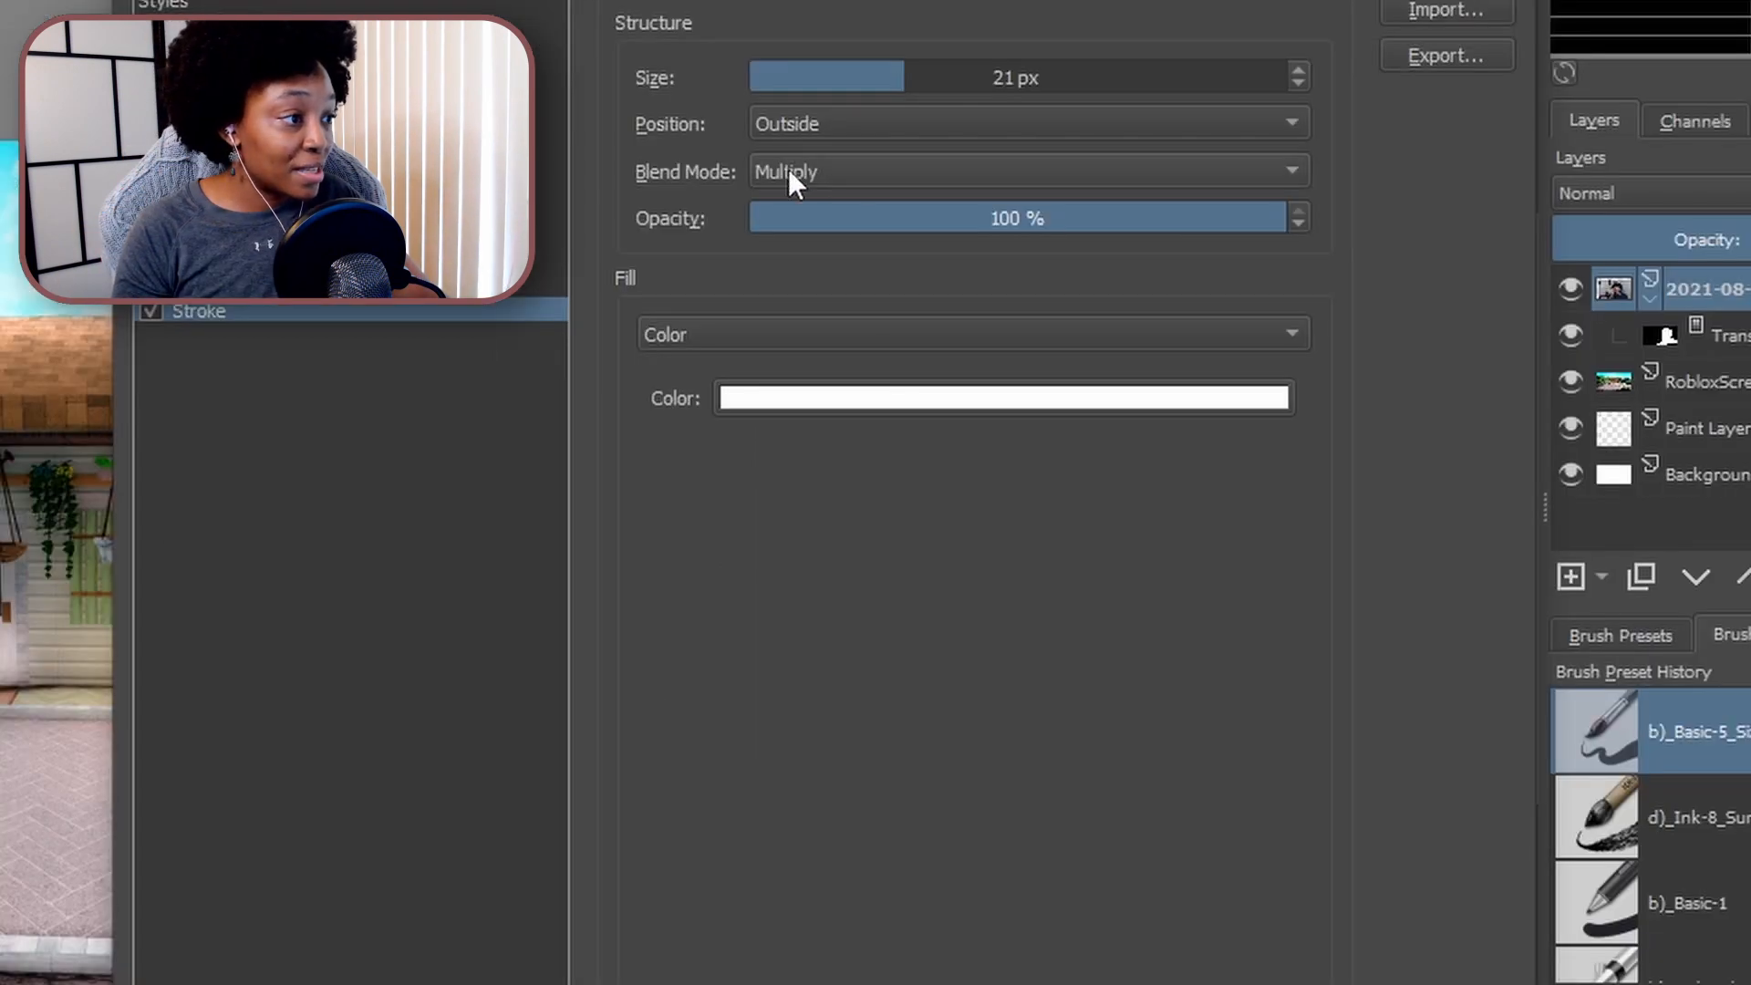
click(788, 173)
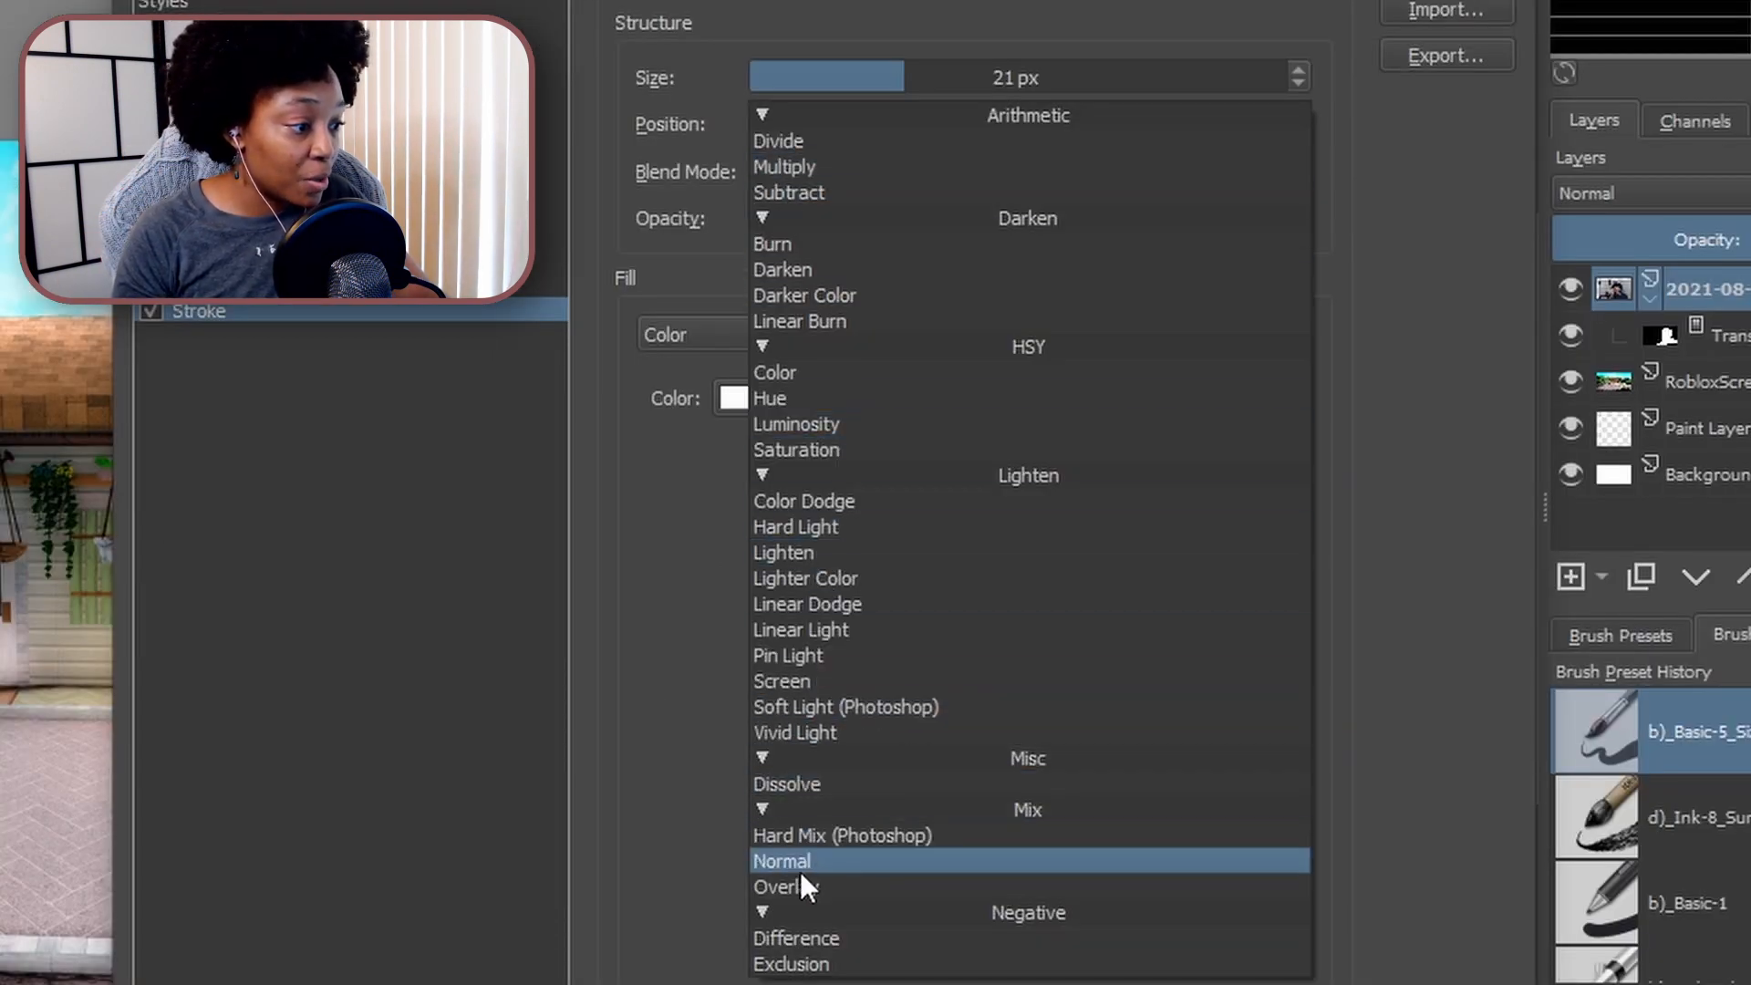
click(799, 865)
mouse_move(1354, 676)
mouse_down()
mouse_move(1698, 578)
mouse_move(1719, 504)
mouse_move(809, 531)
mouse_move(450, 508)
mouse_move(334, 457)
mouse_up()
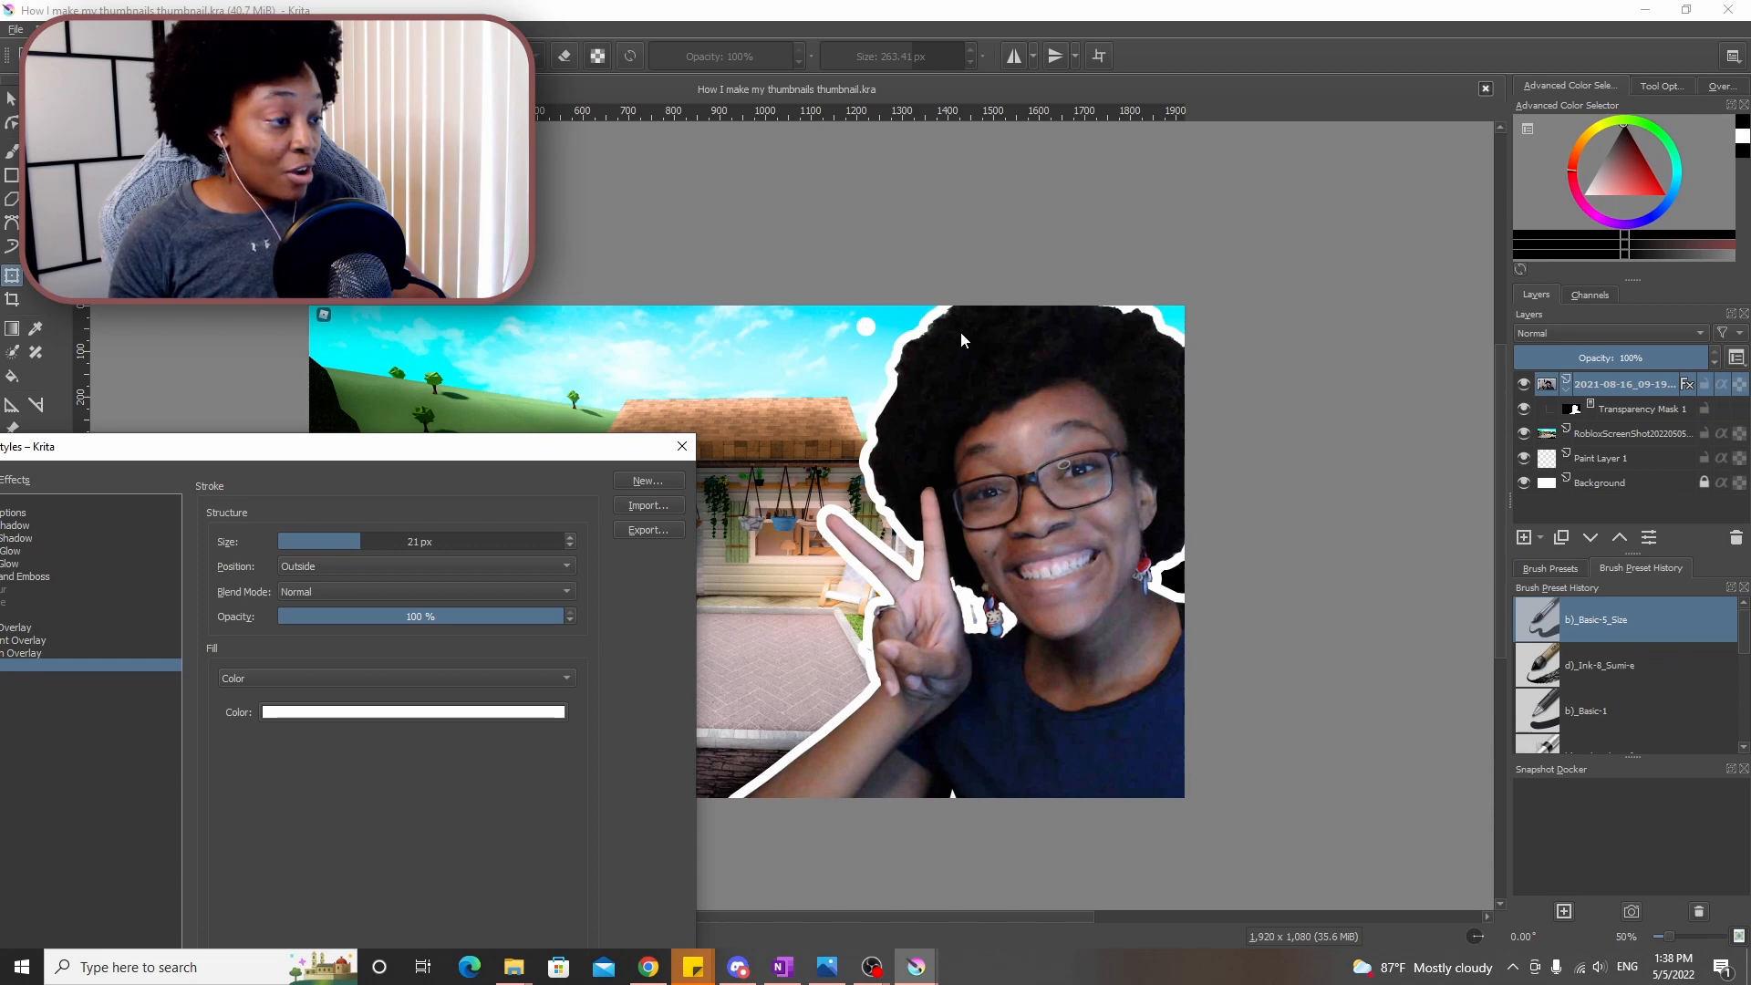
drag(450, 445, 793, 220)
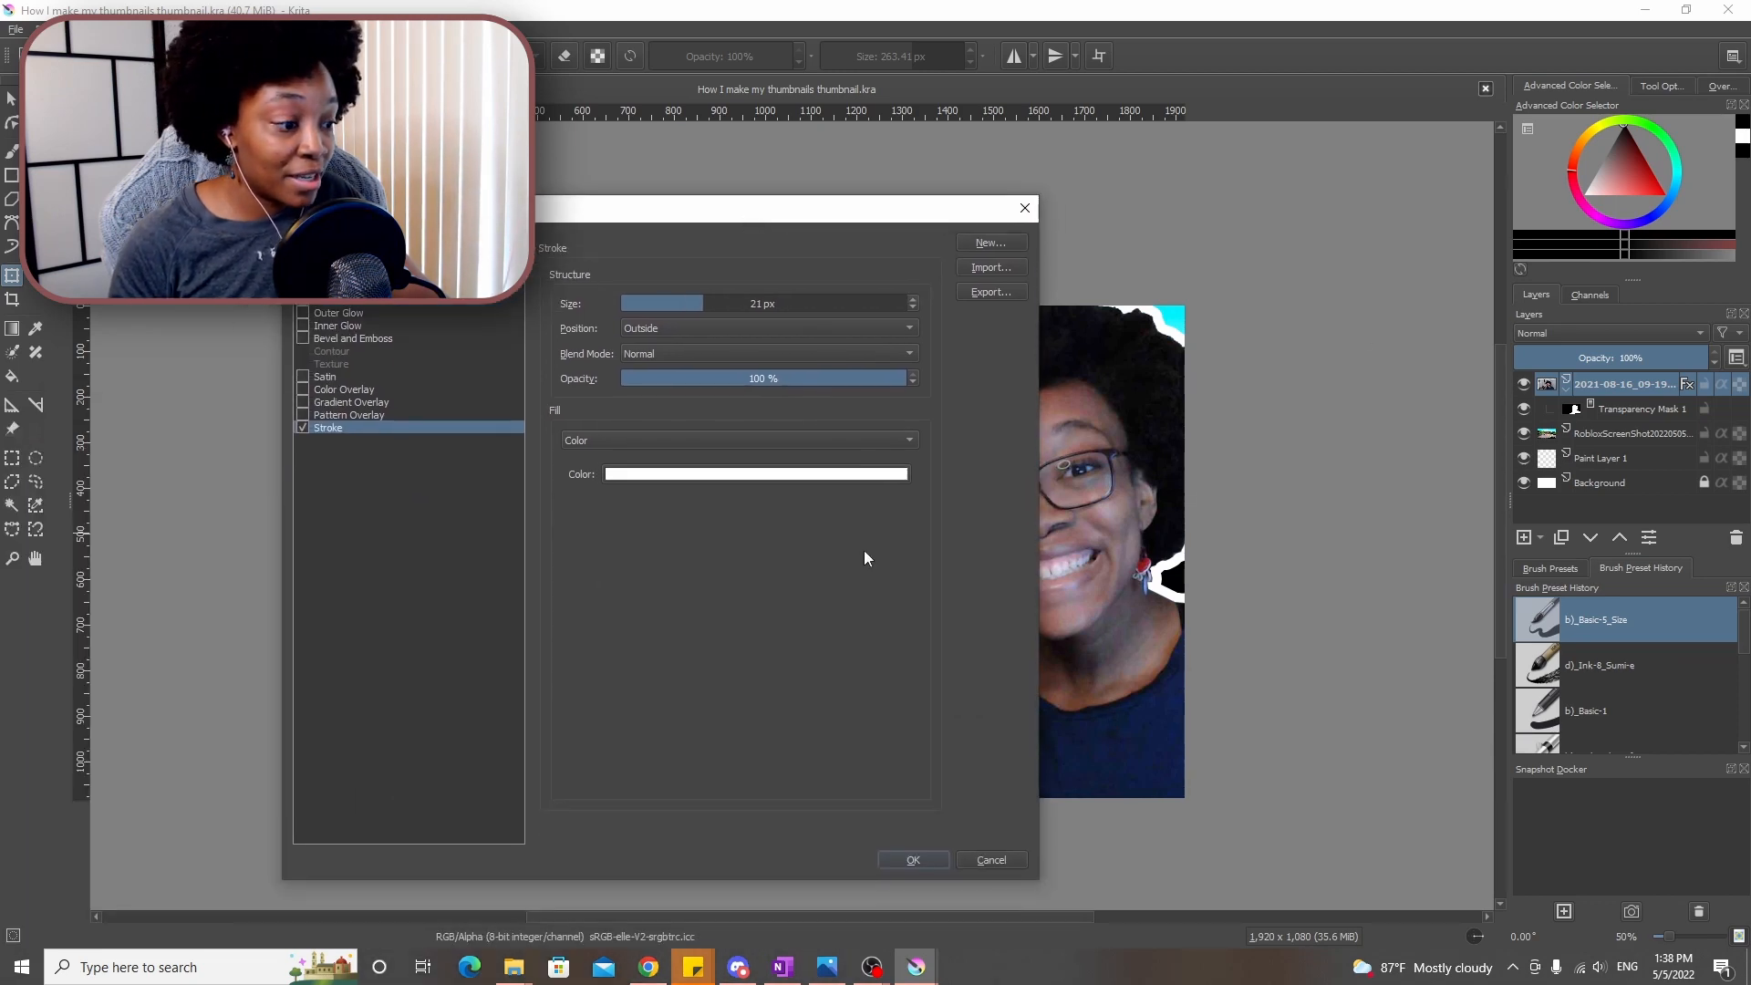
Apply the stroke and brush out the stray white dot in the sky on the portrait's transparency mask
click(914, 859)
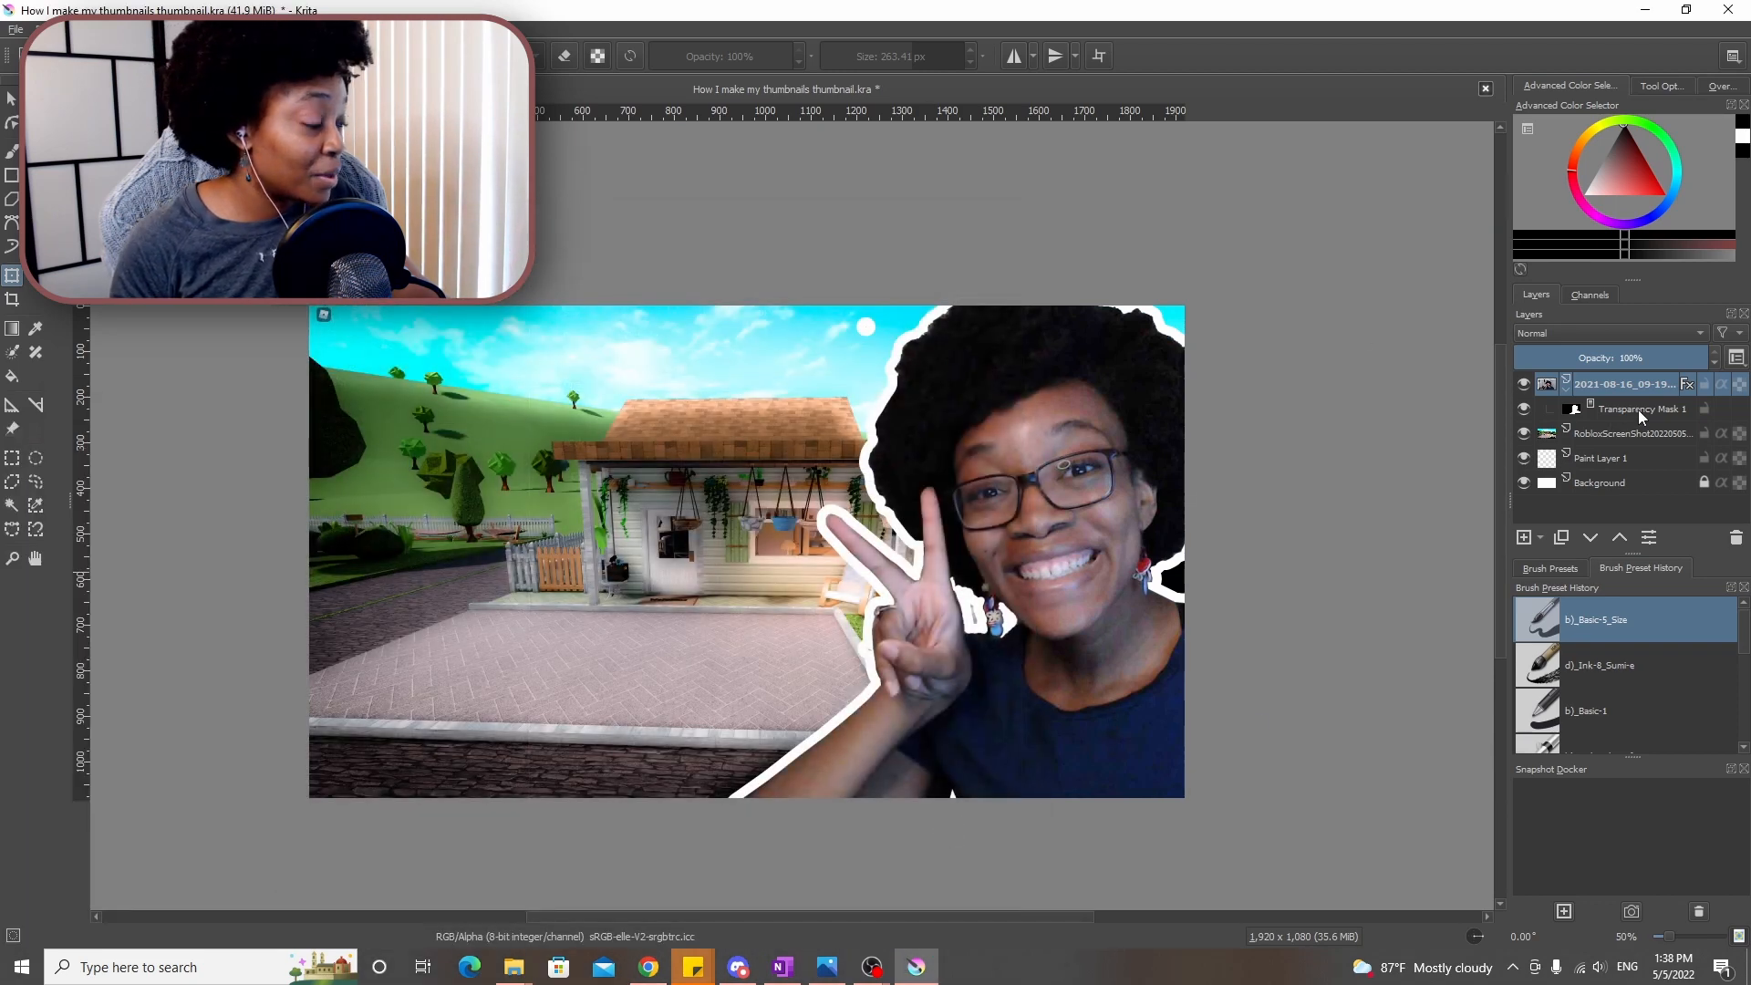
click(1633, 416)
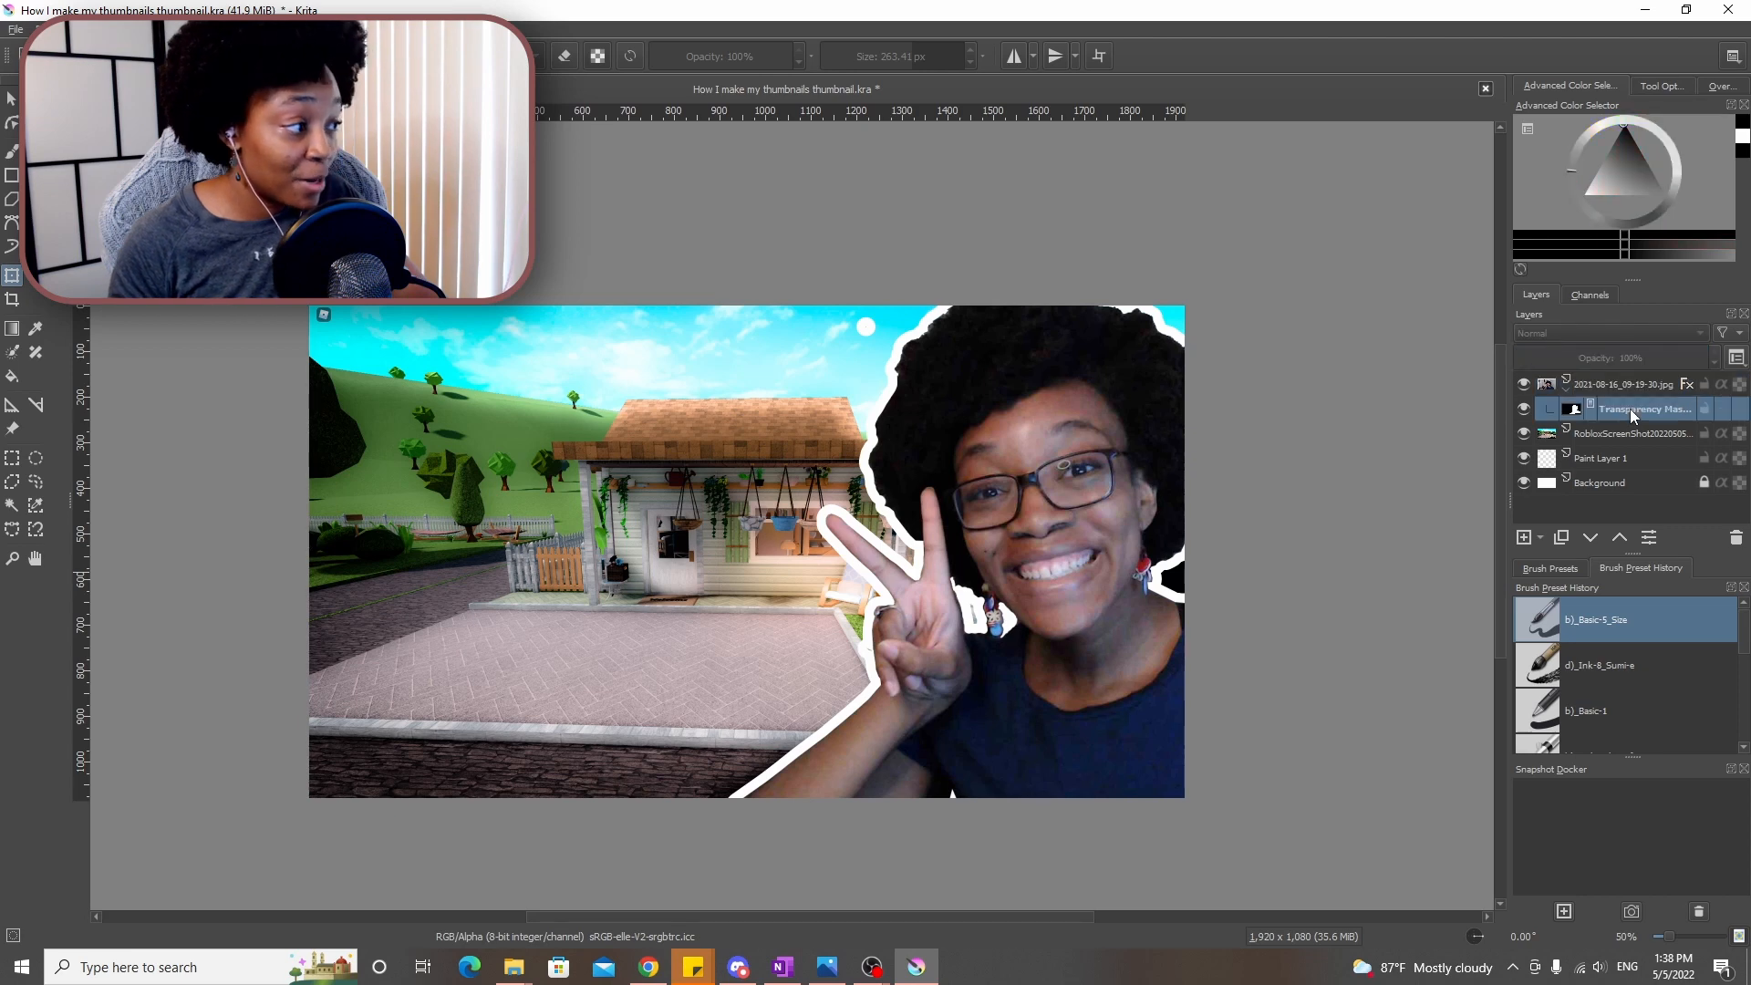
click(12, 152)
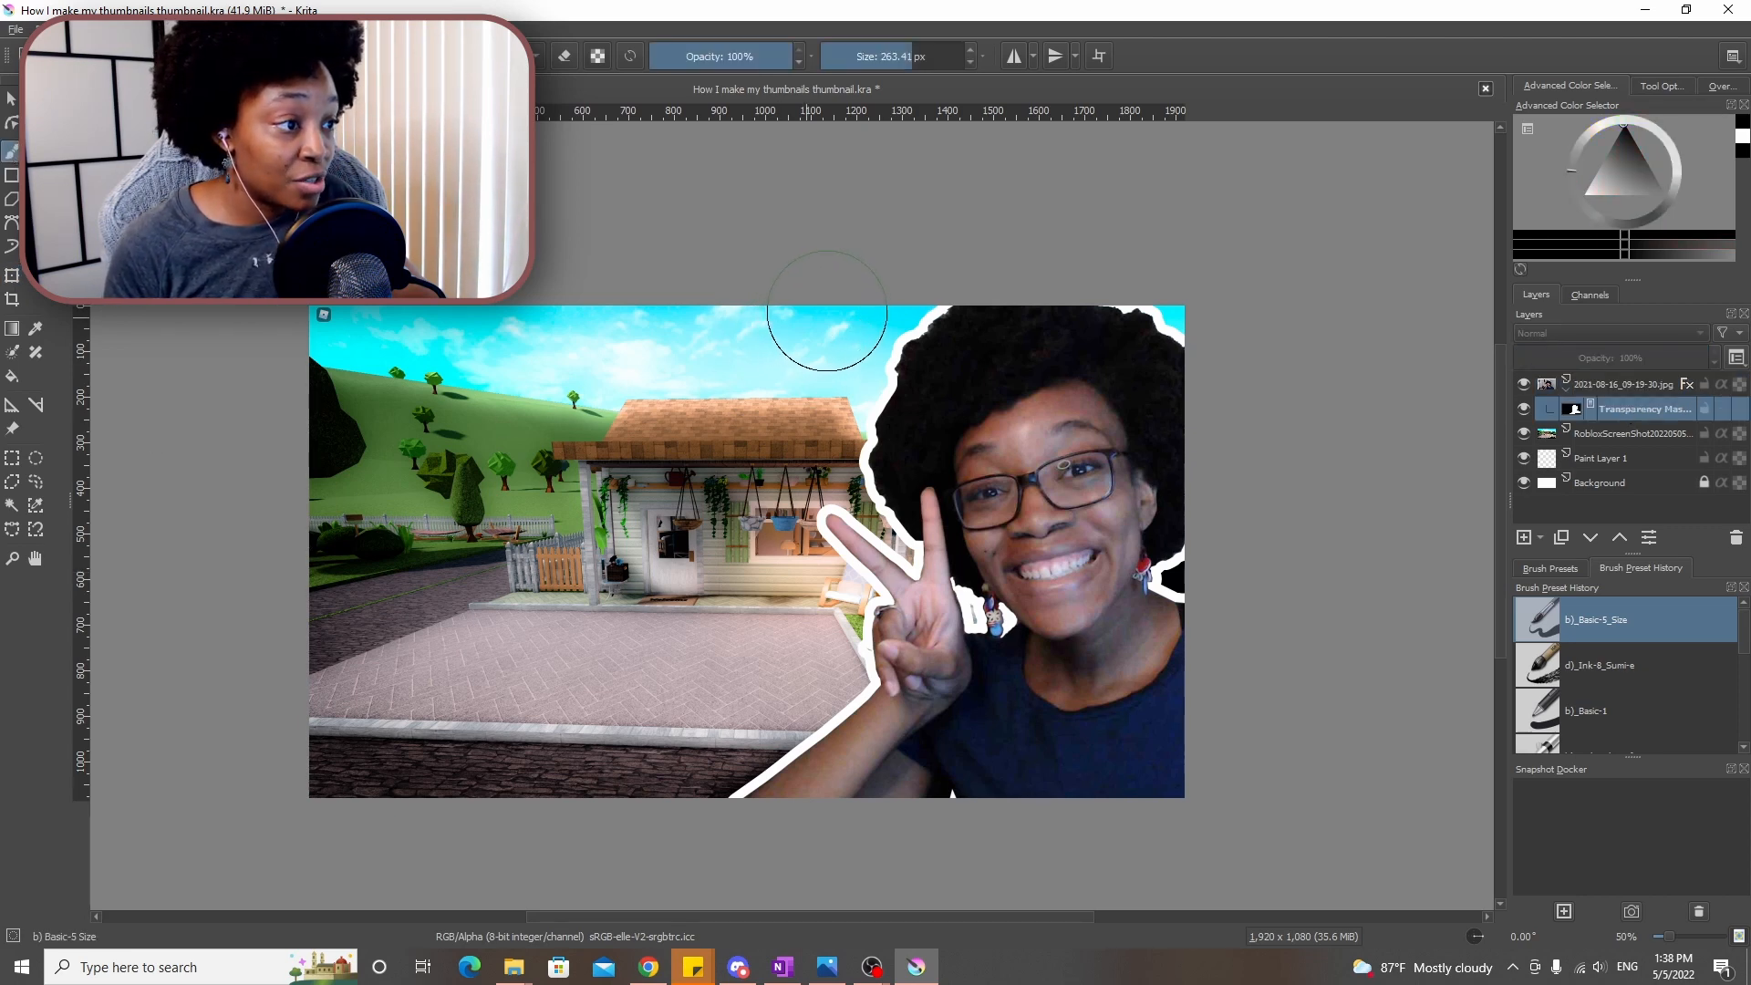
Reopen the portrait layer's layer style and reduce the stroke size to 12 px, moving the dialog aside to check the outline
right_click(1551, 384)
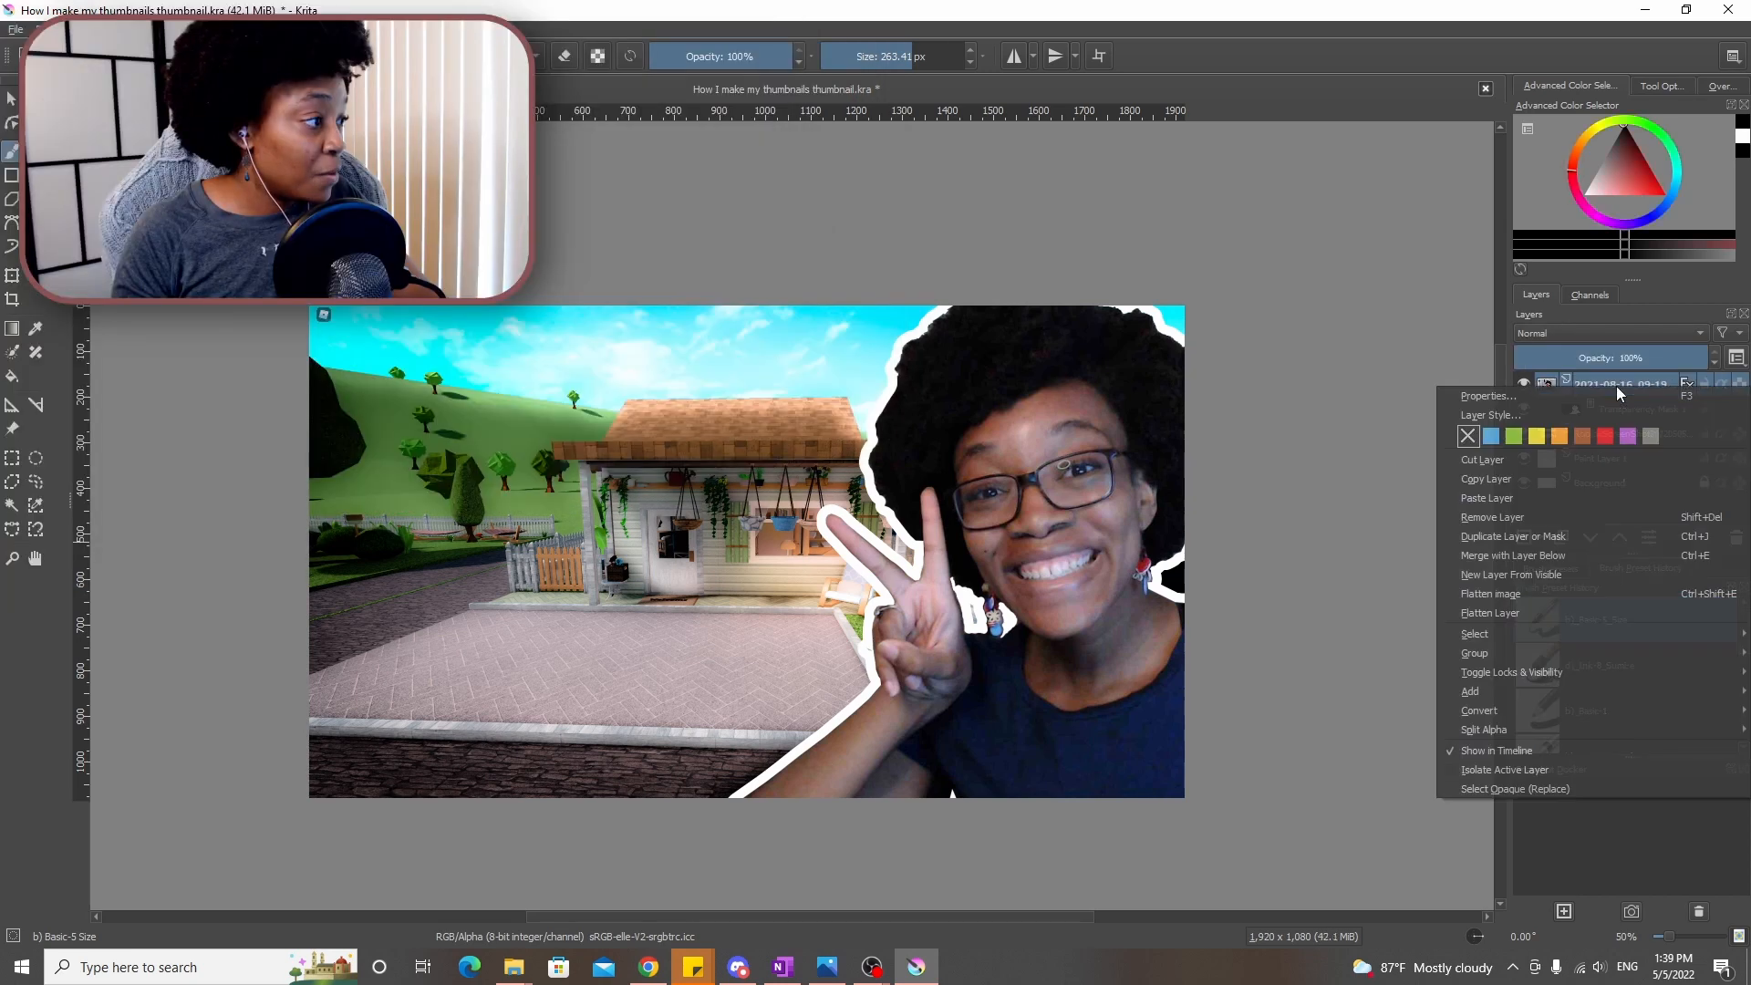
click(1490, 415)
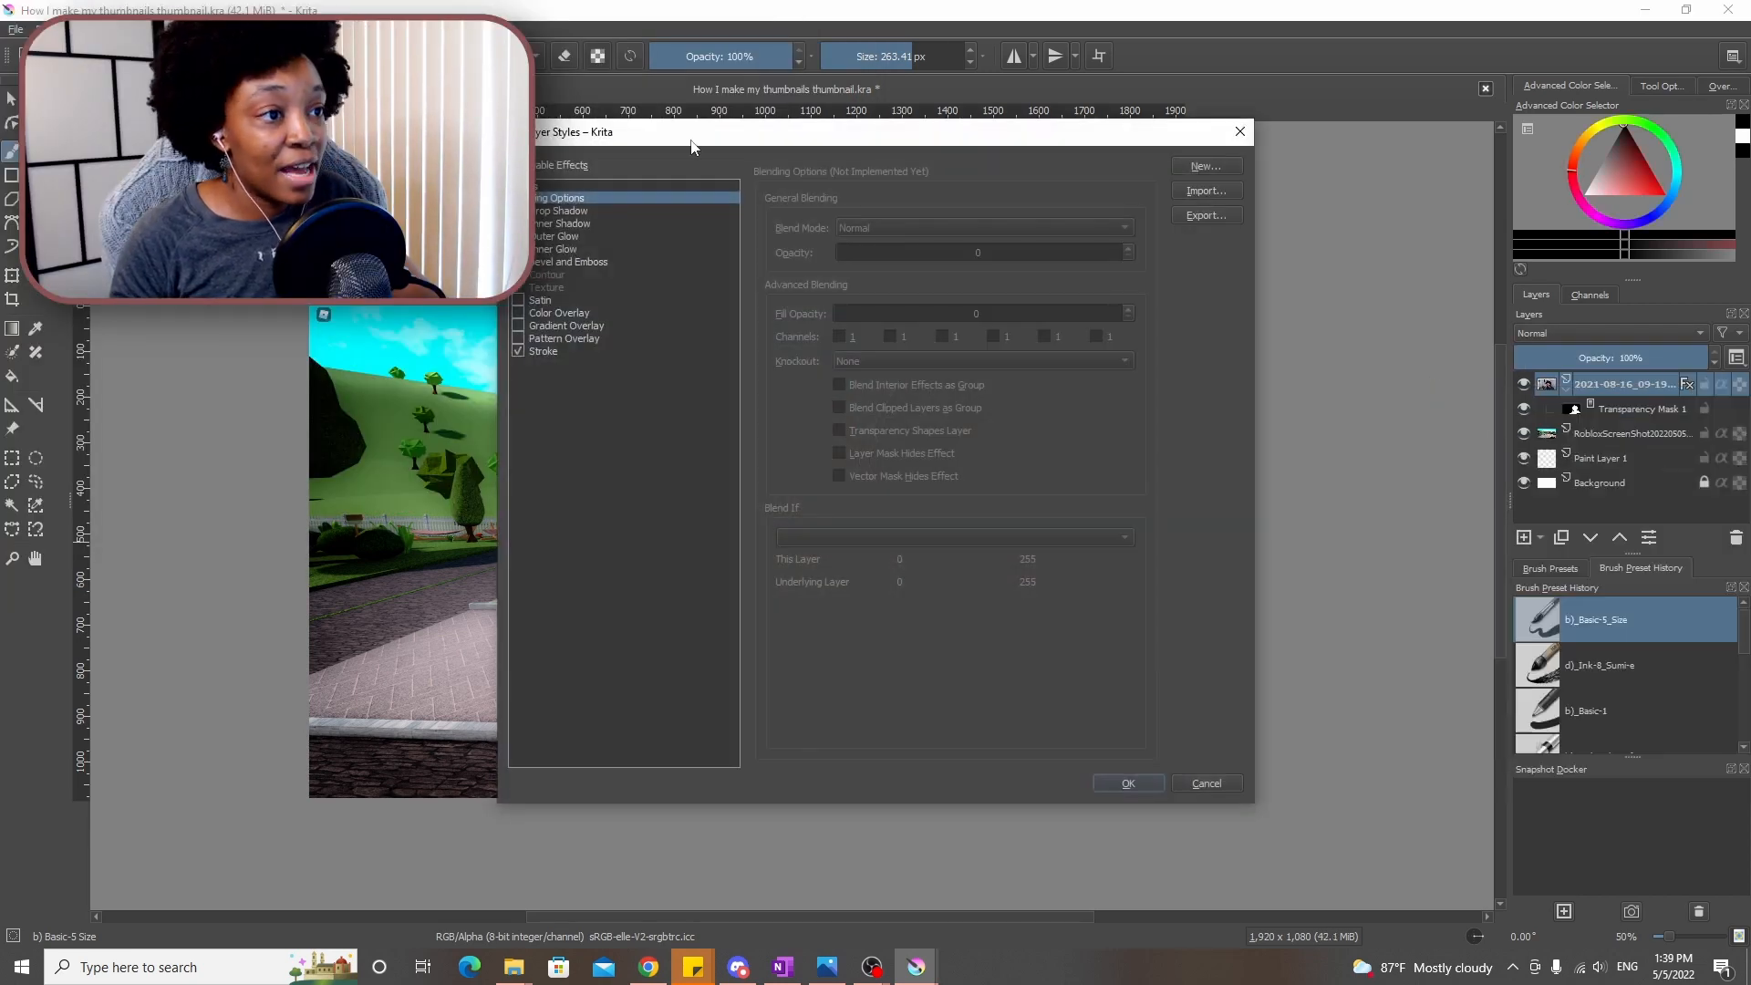
drag(1181, 108, 1360, 114)
click(1264, 320)
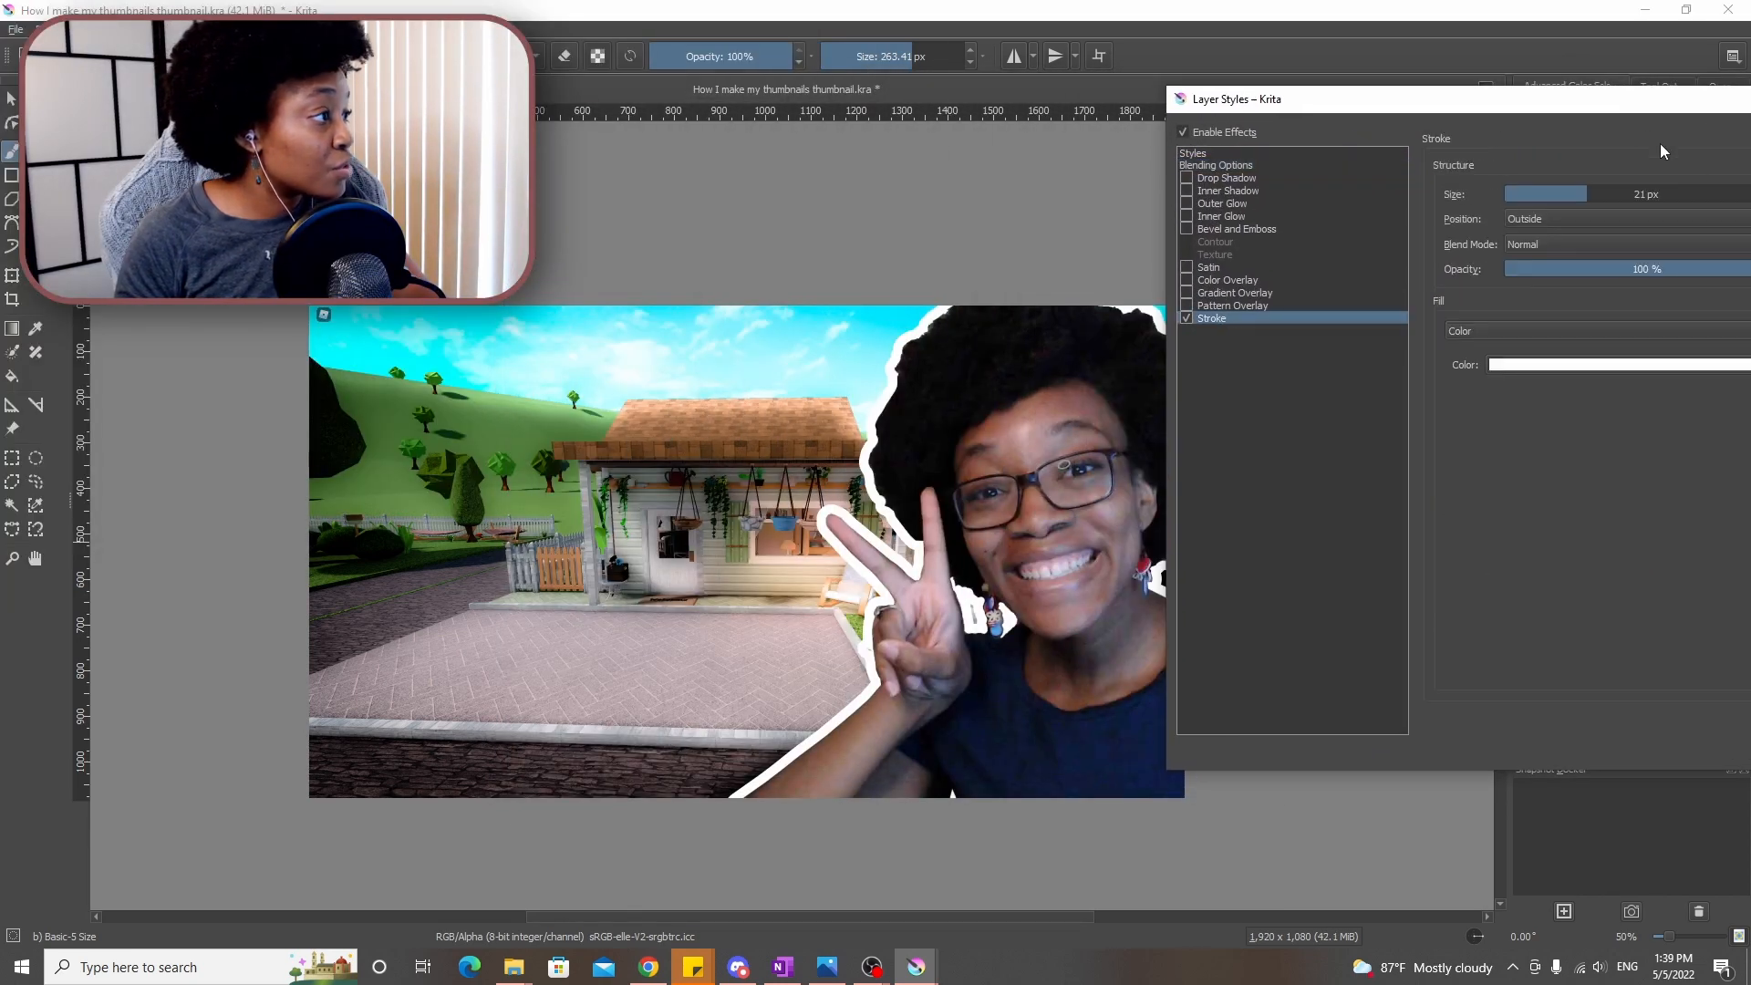
drag(1610, 107, 1467, 111)
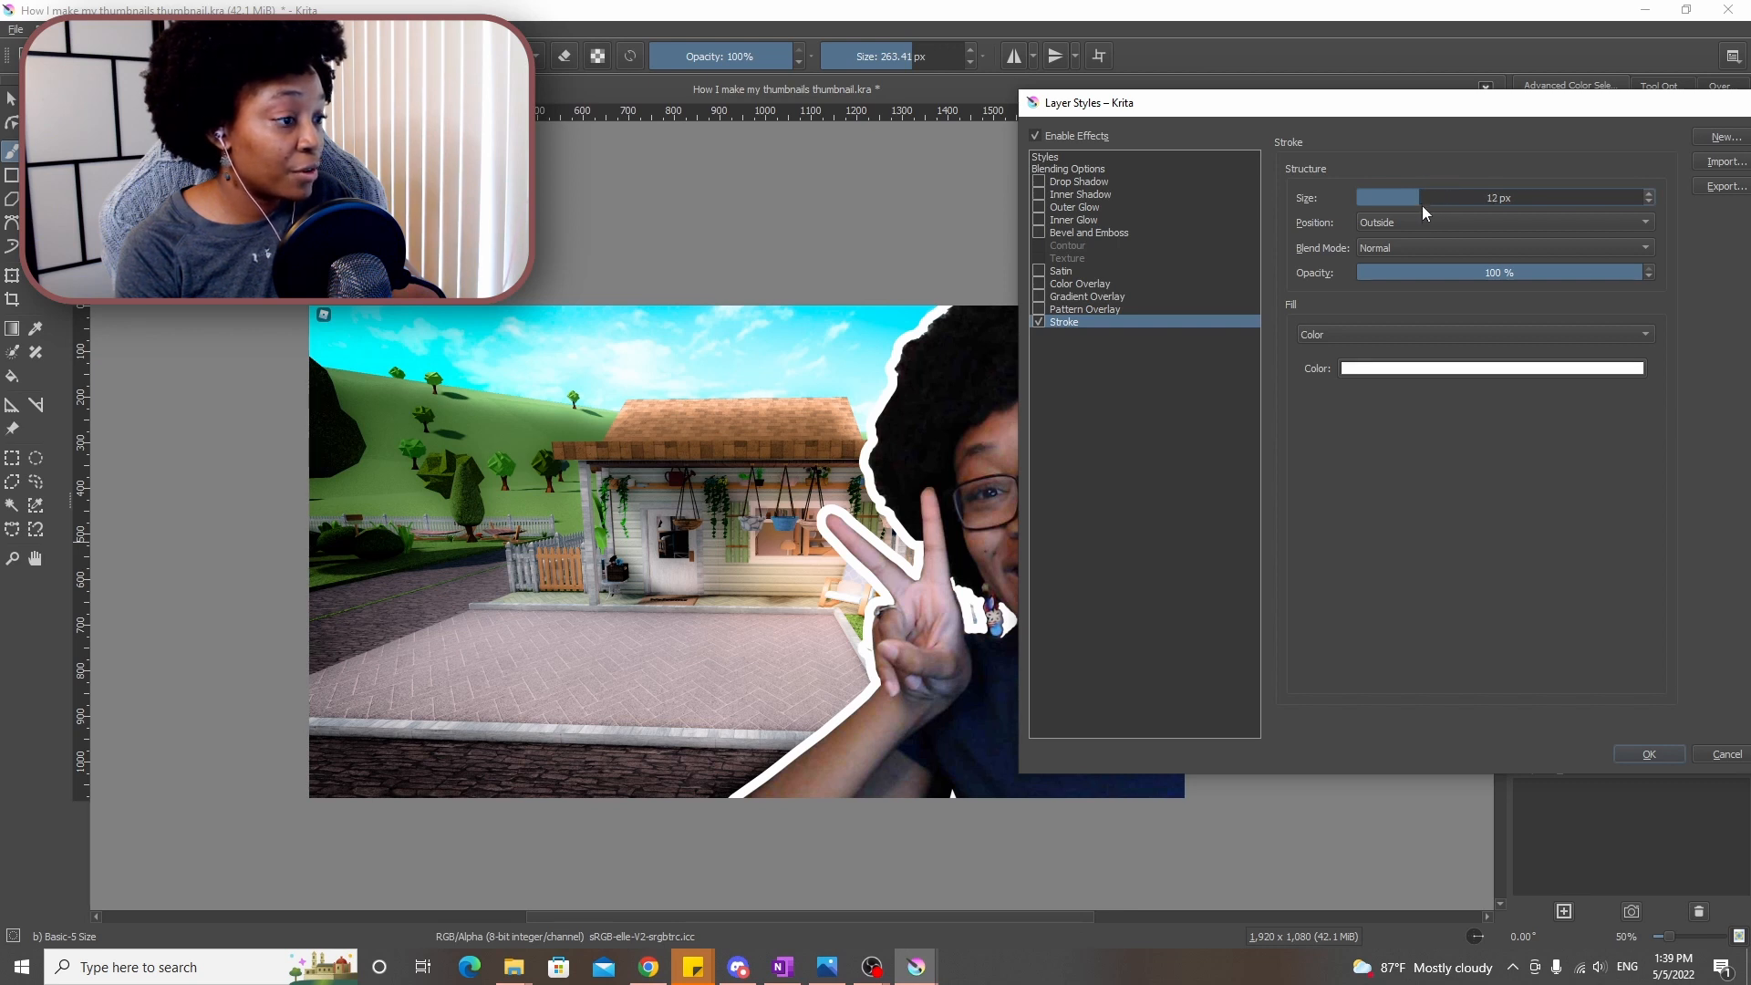
drag(1426, 108, 1515, 231)
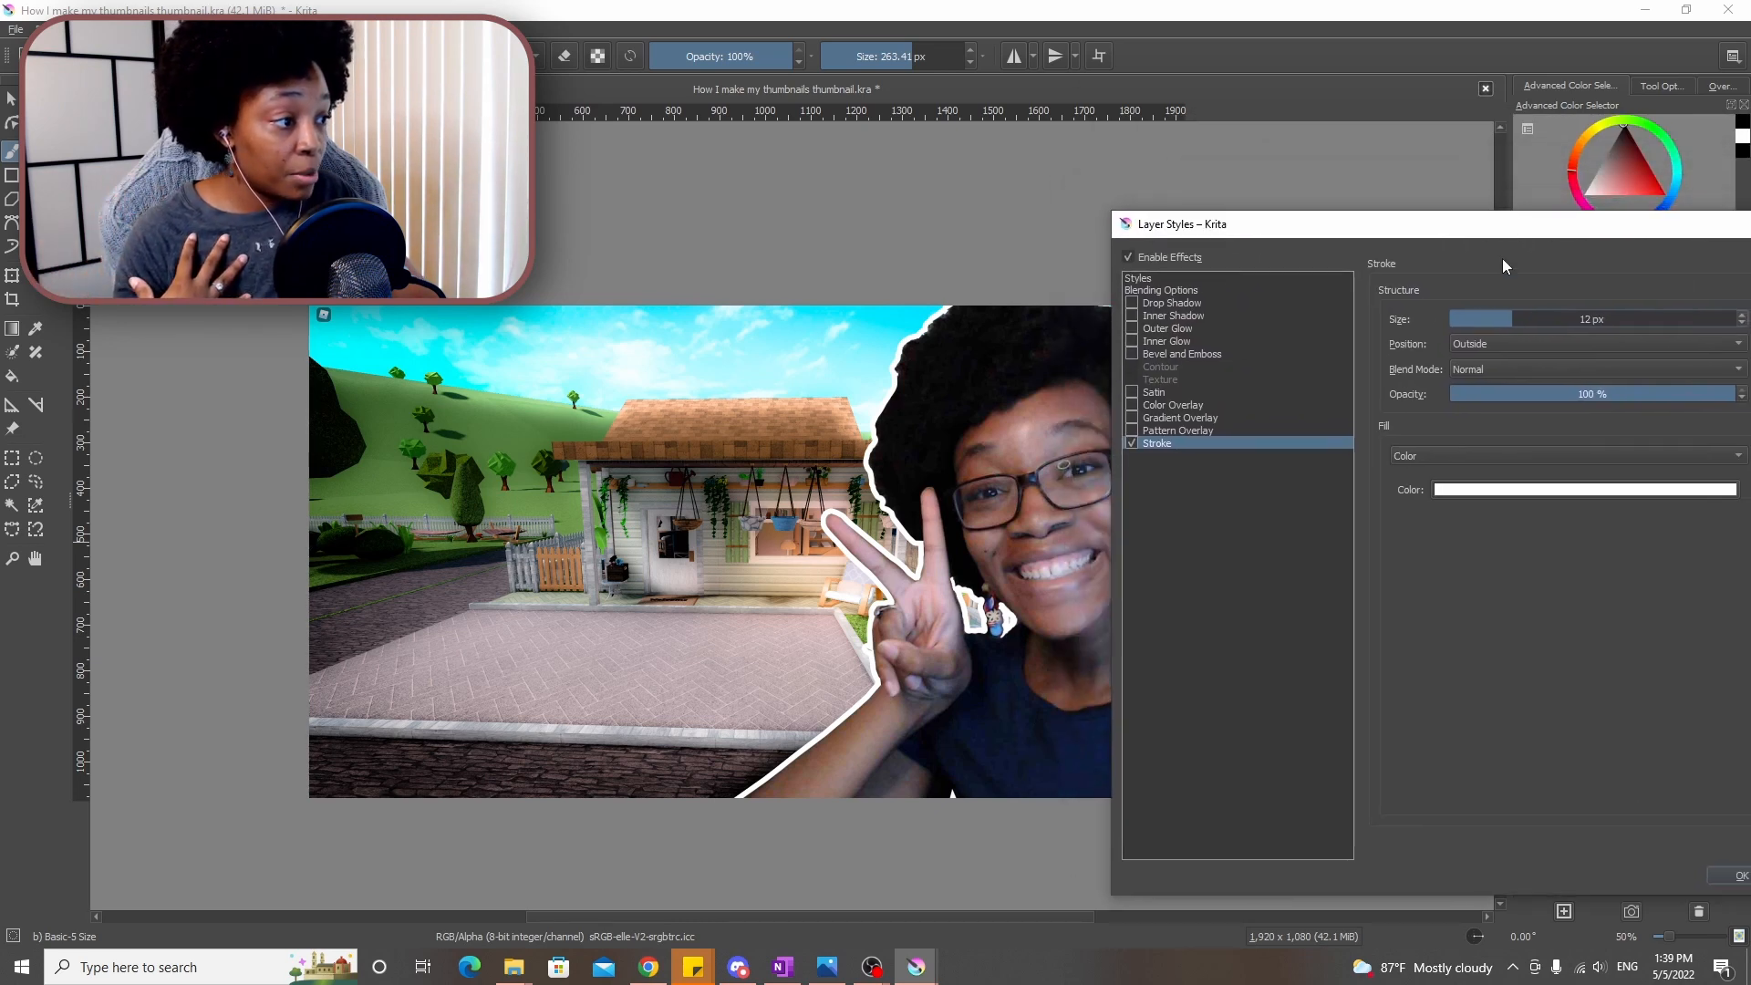
Turn off the Stroke effect on the portrait layer and enable Drop Shadow, opening its settings
click(1132, 443)
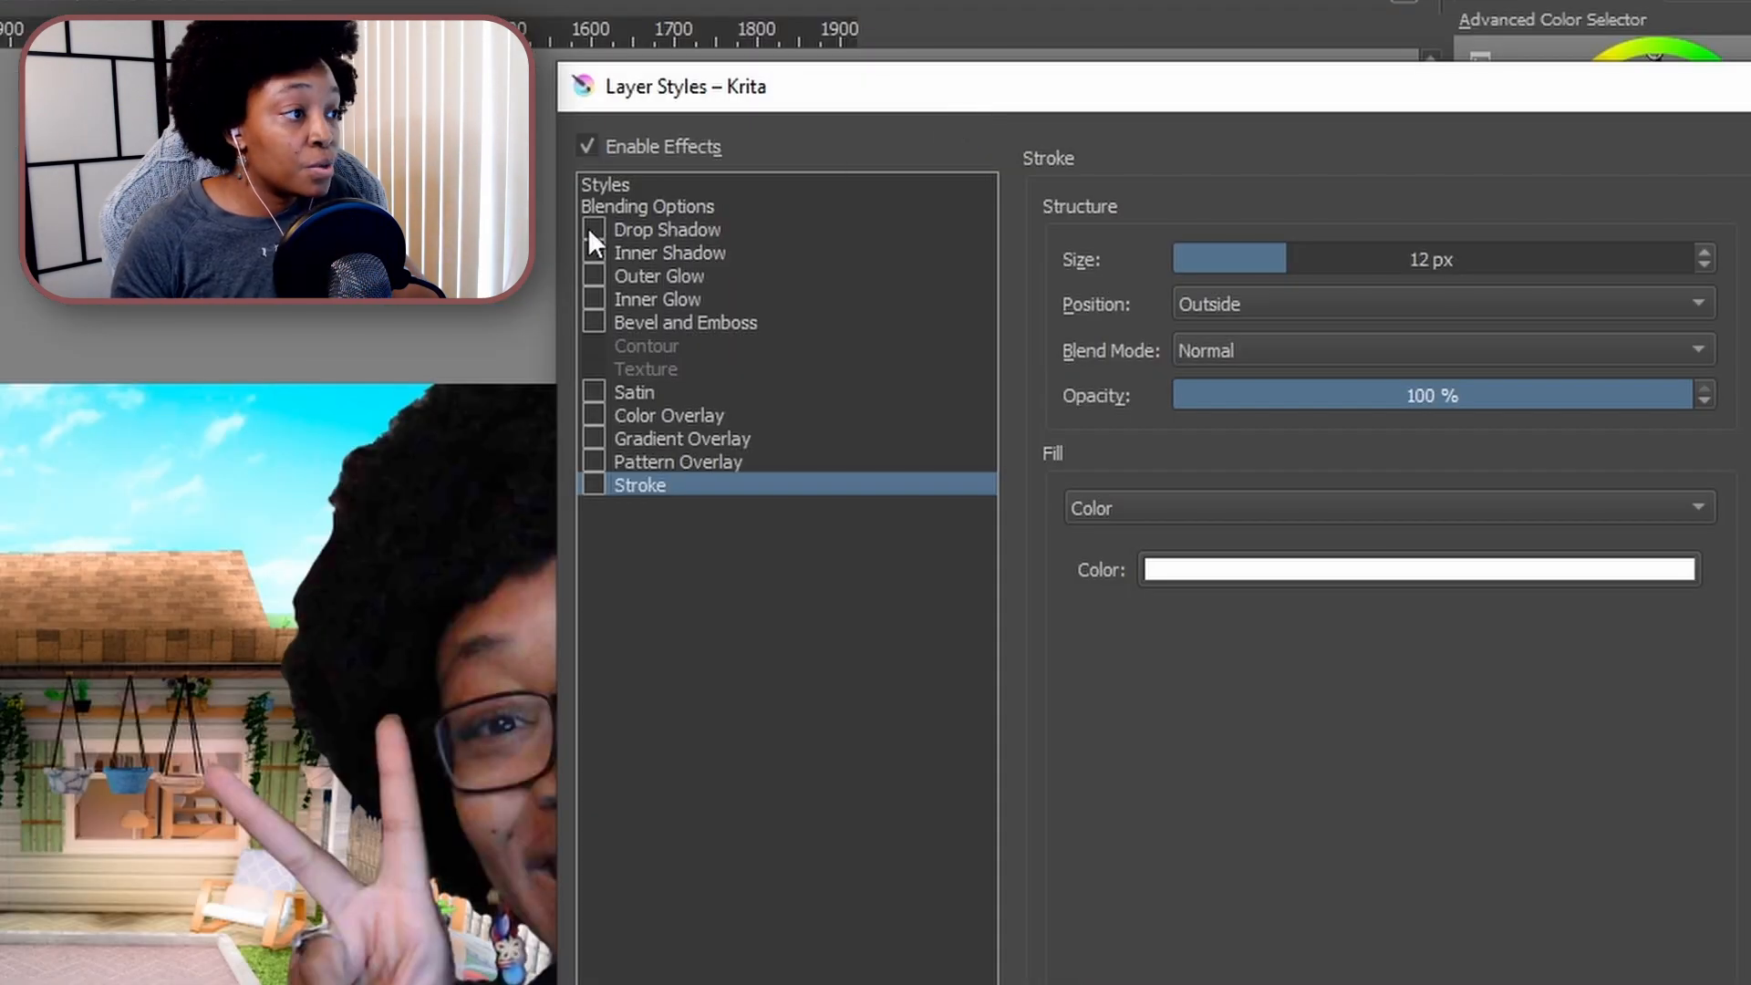
click(592, 229)
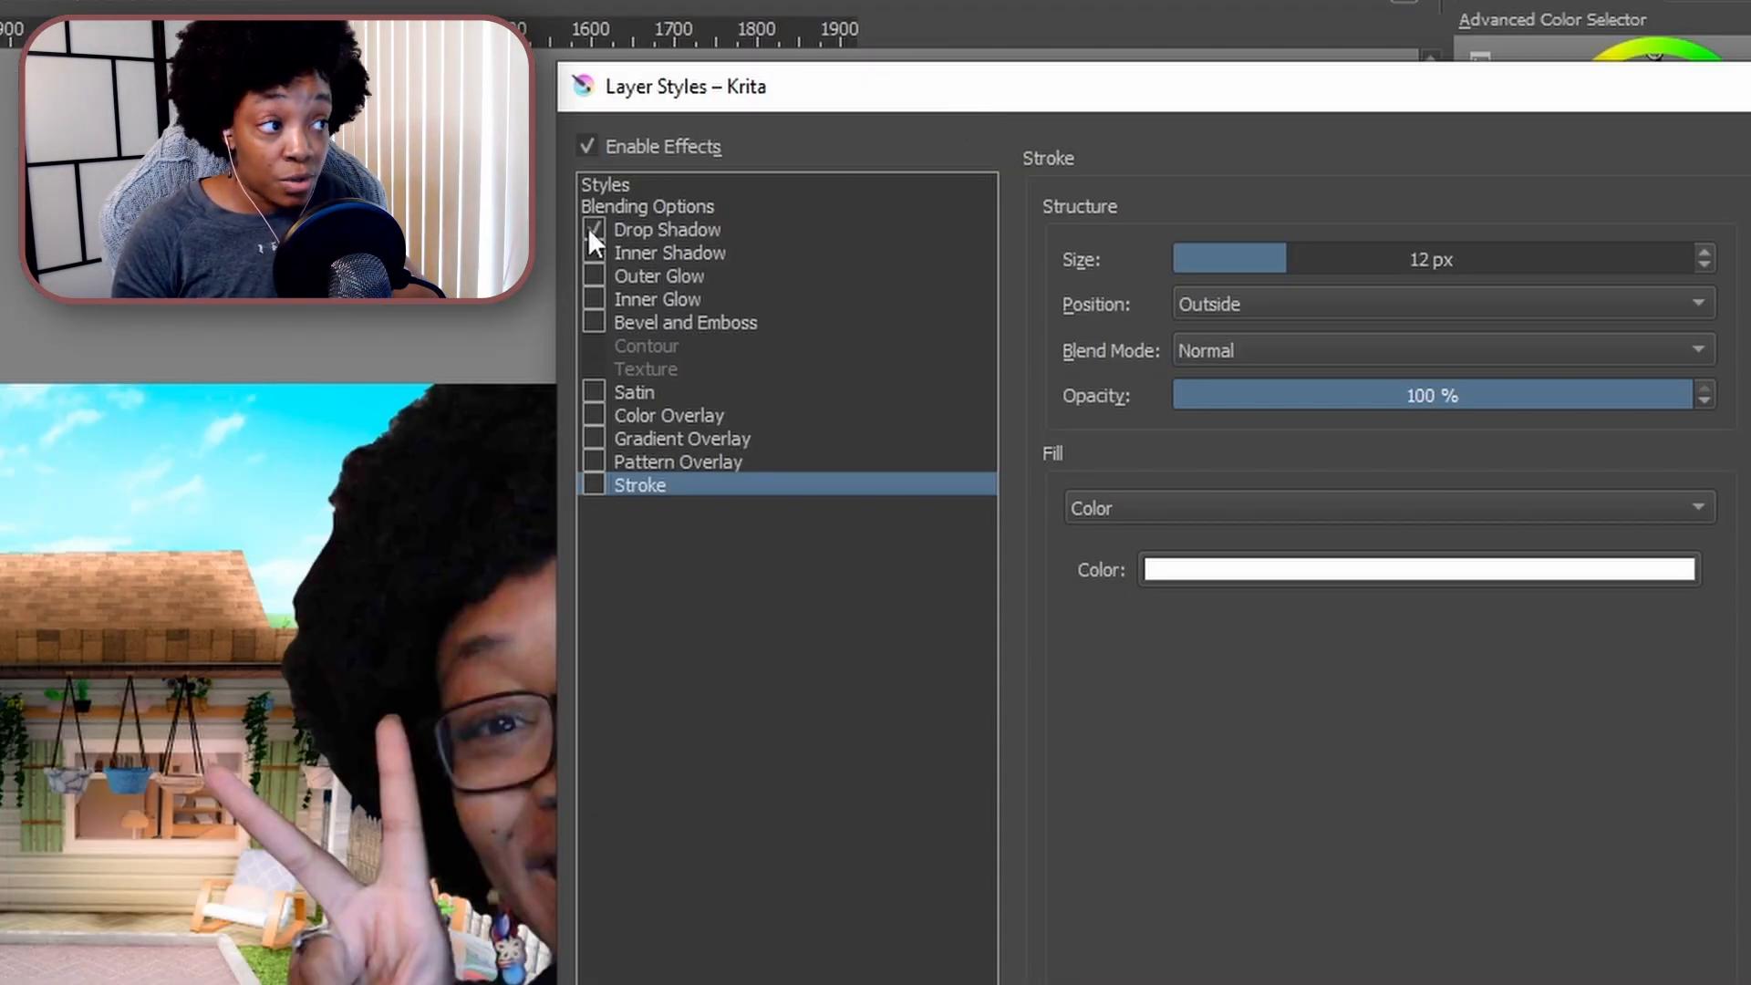
click(675, 230)
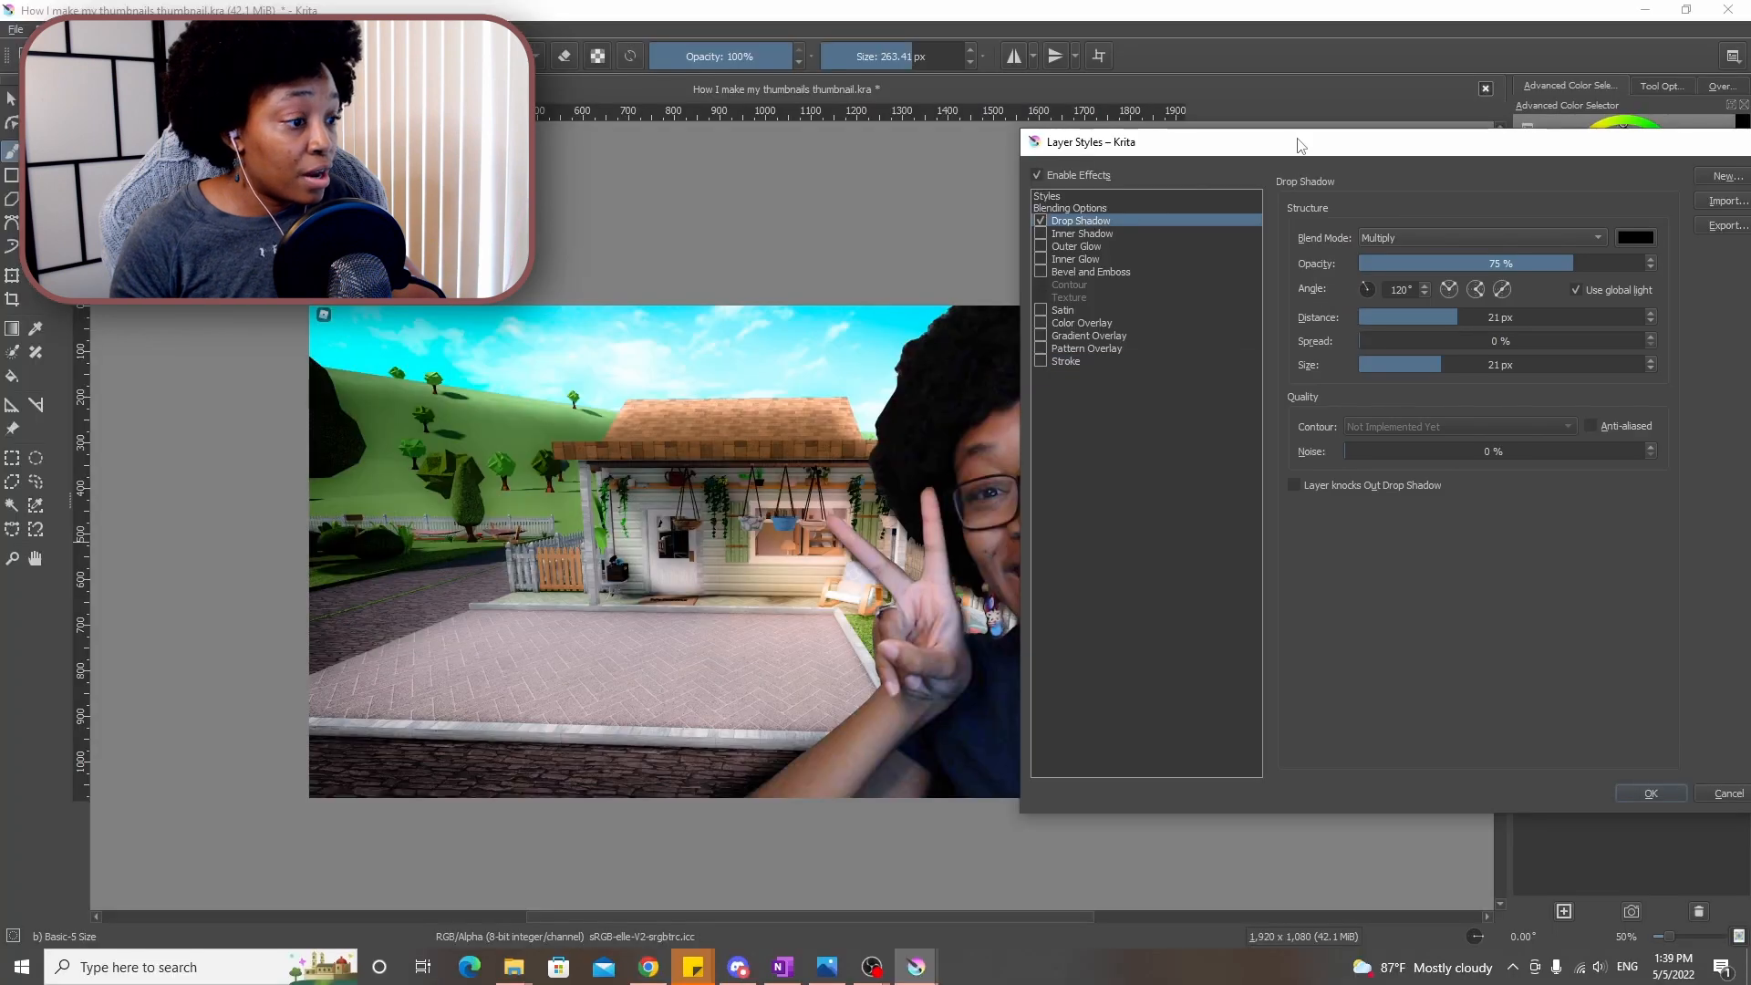
drag(1300, 146, 1221, 162)
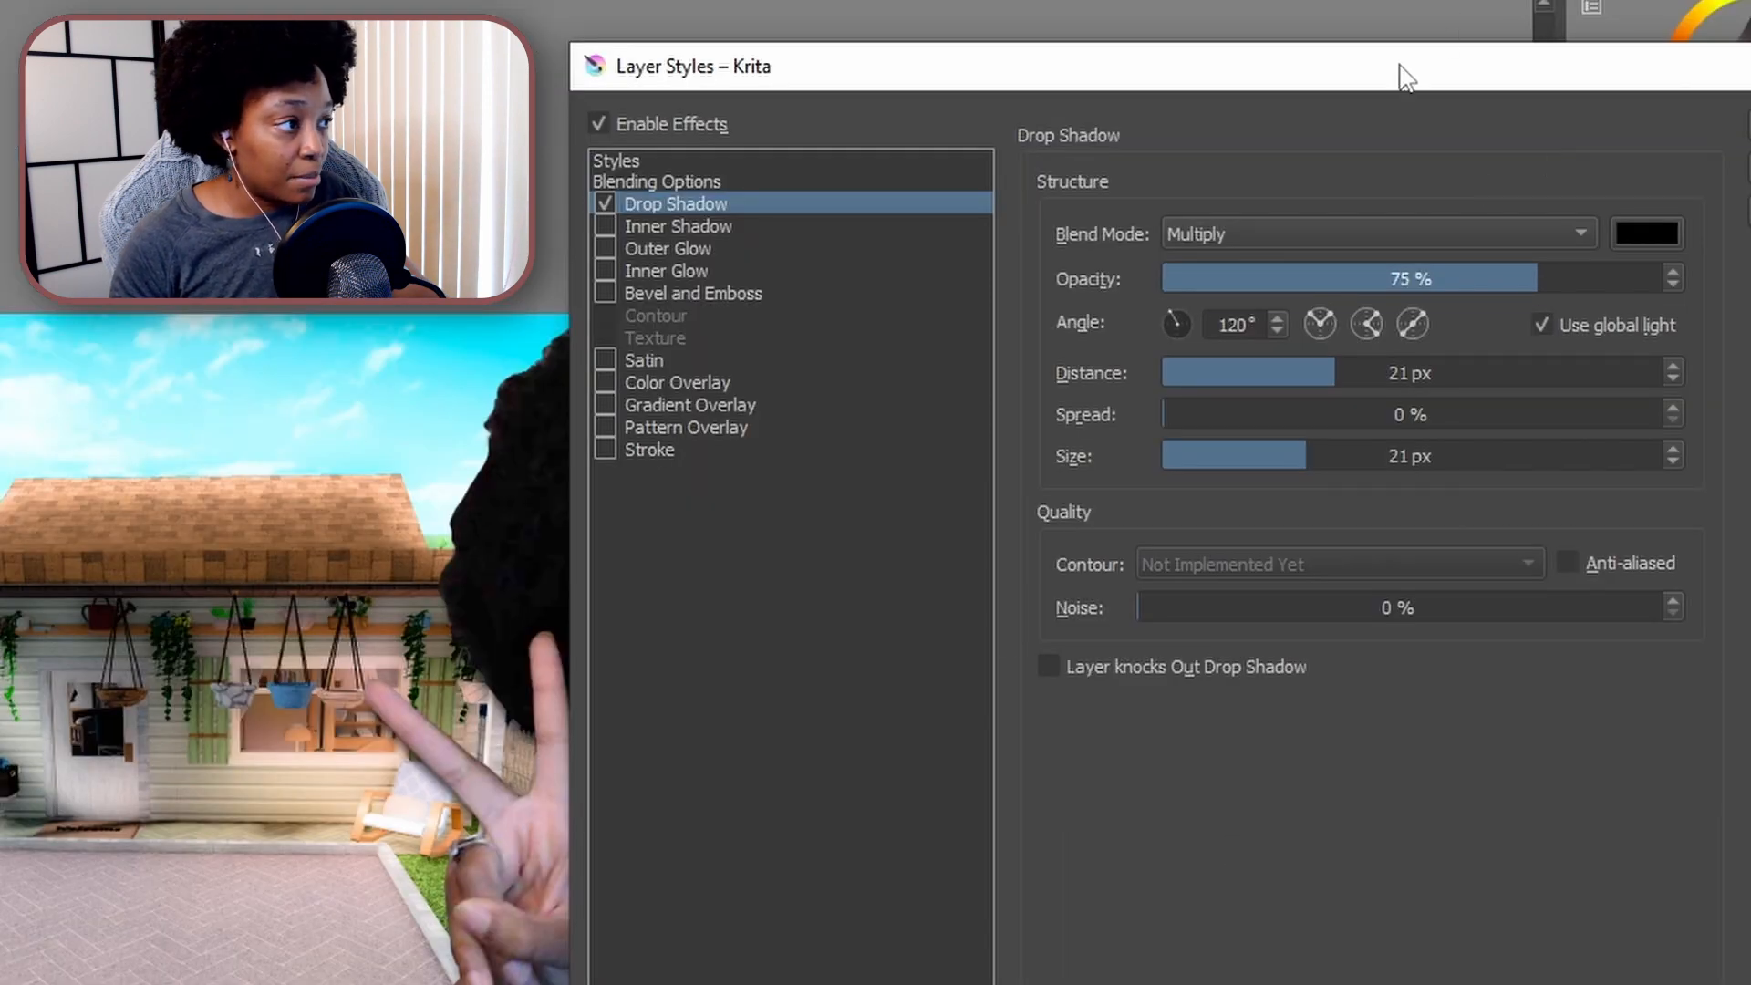
drag(1404, 77, 857, 109)
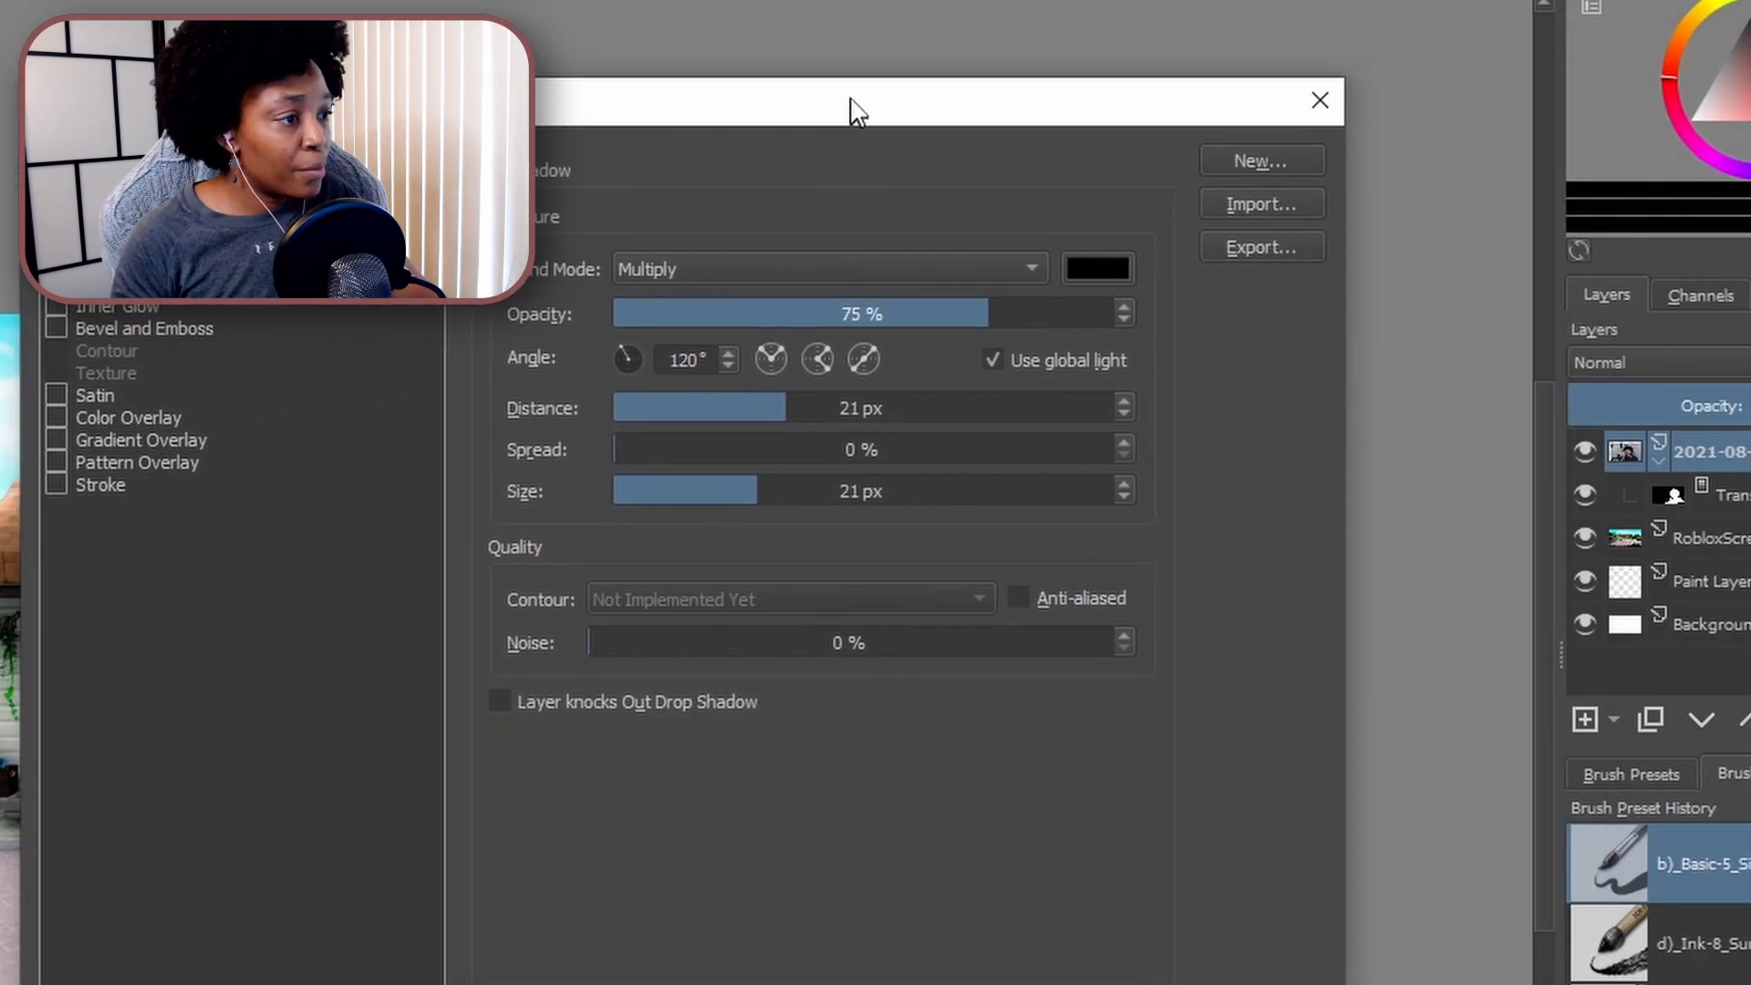
Keep the drop shadow black, try different light angles, set the angle to 60° and apply the layer style
click(1112, 268)
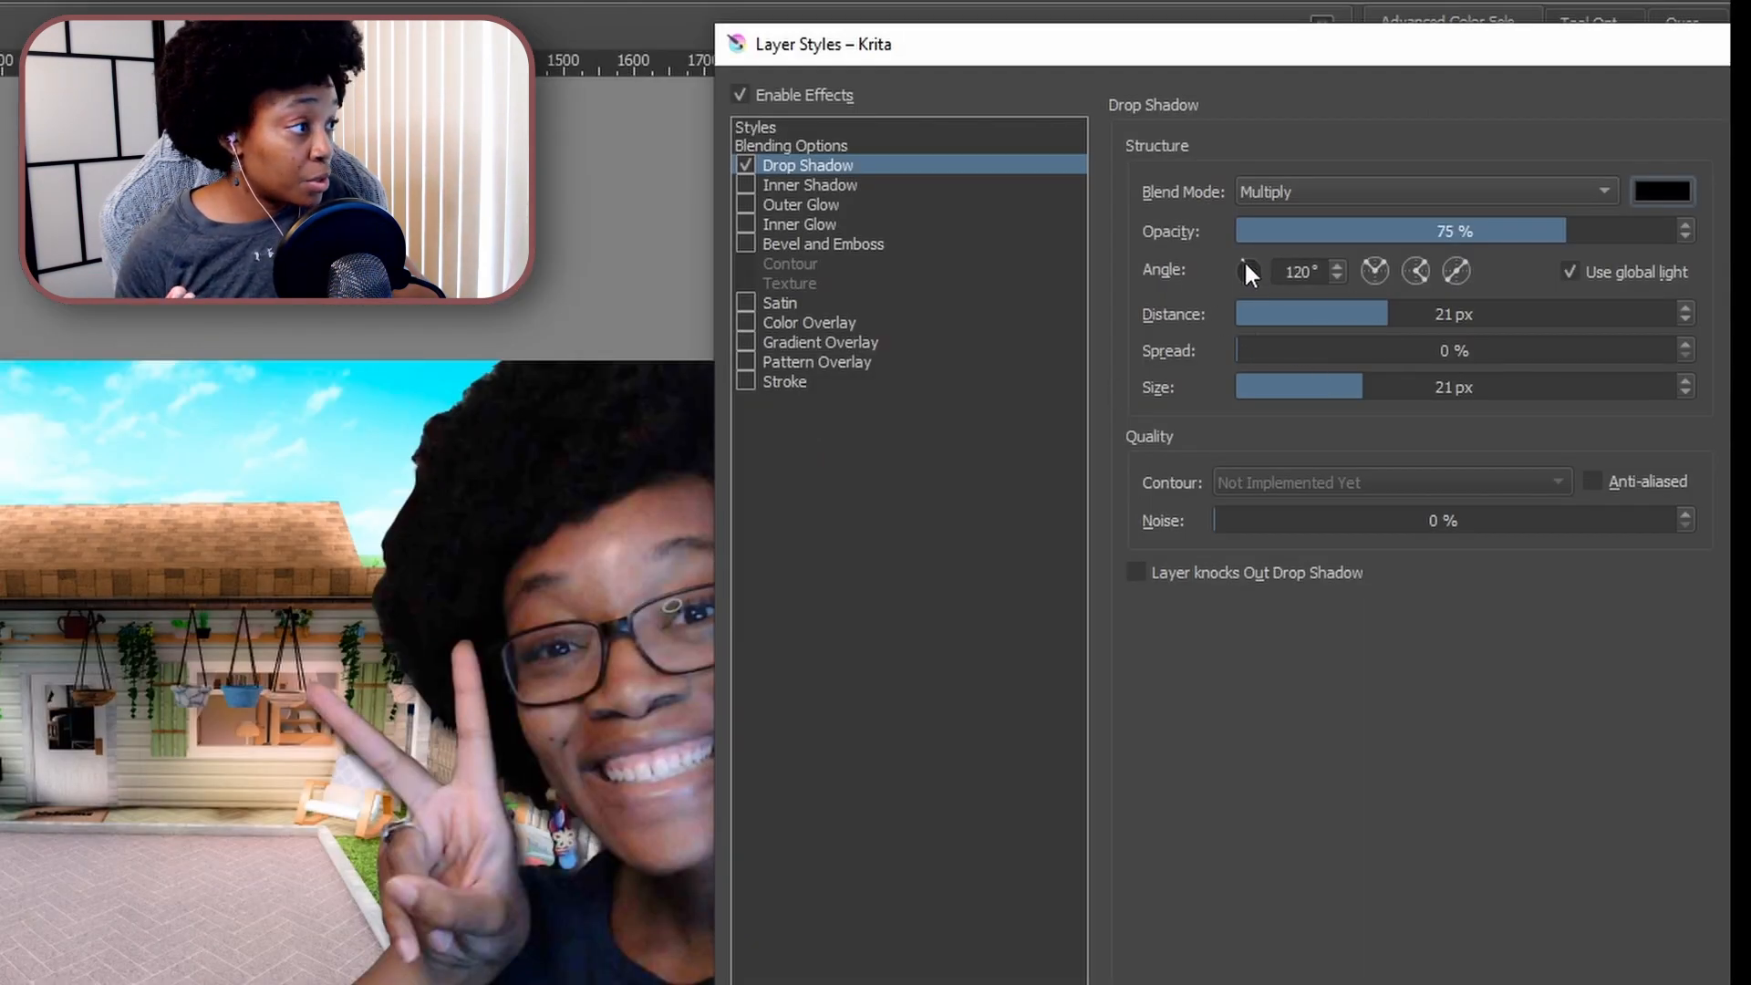
drag(1244, 260, 1251, 286)
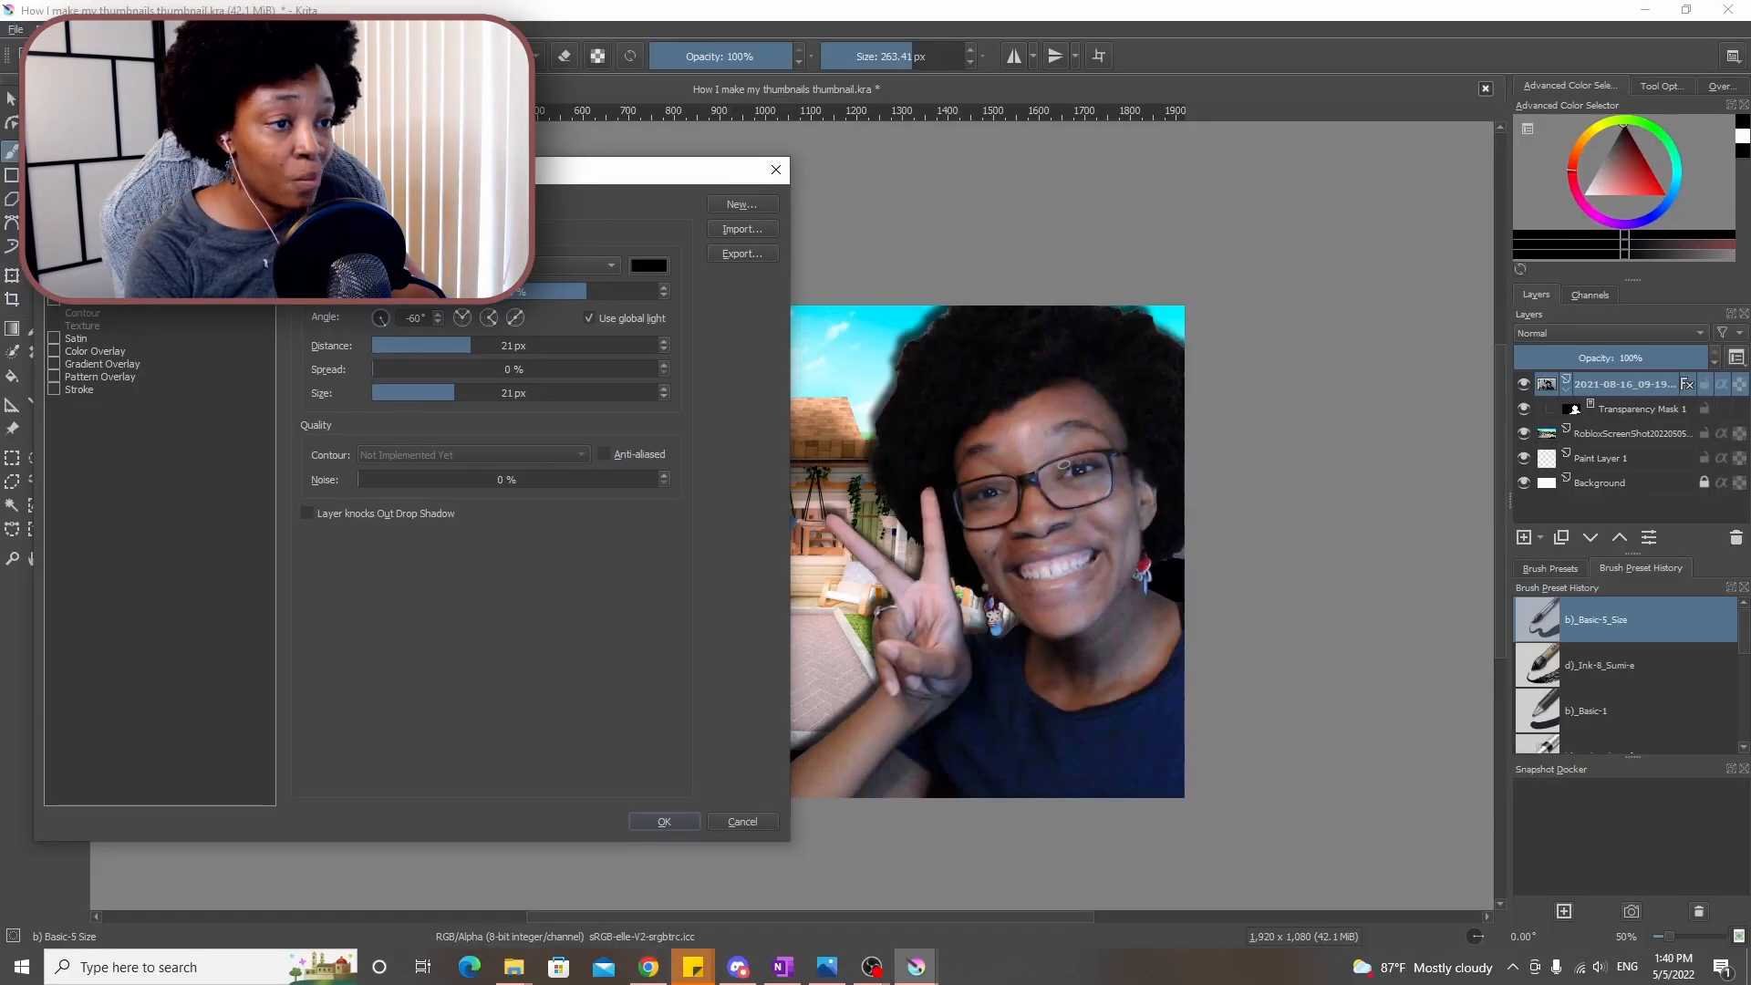
click(372, 330)
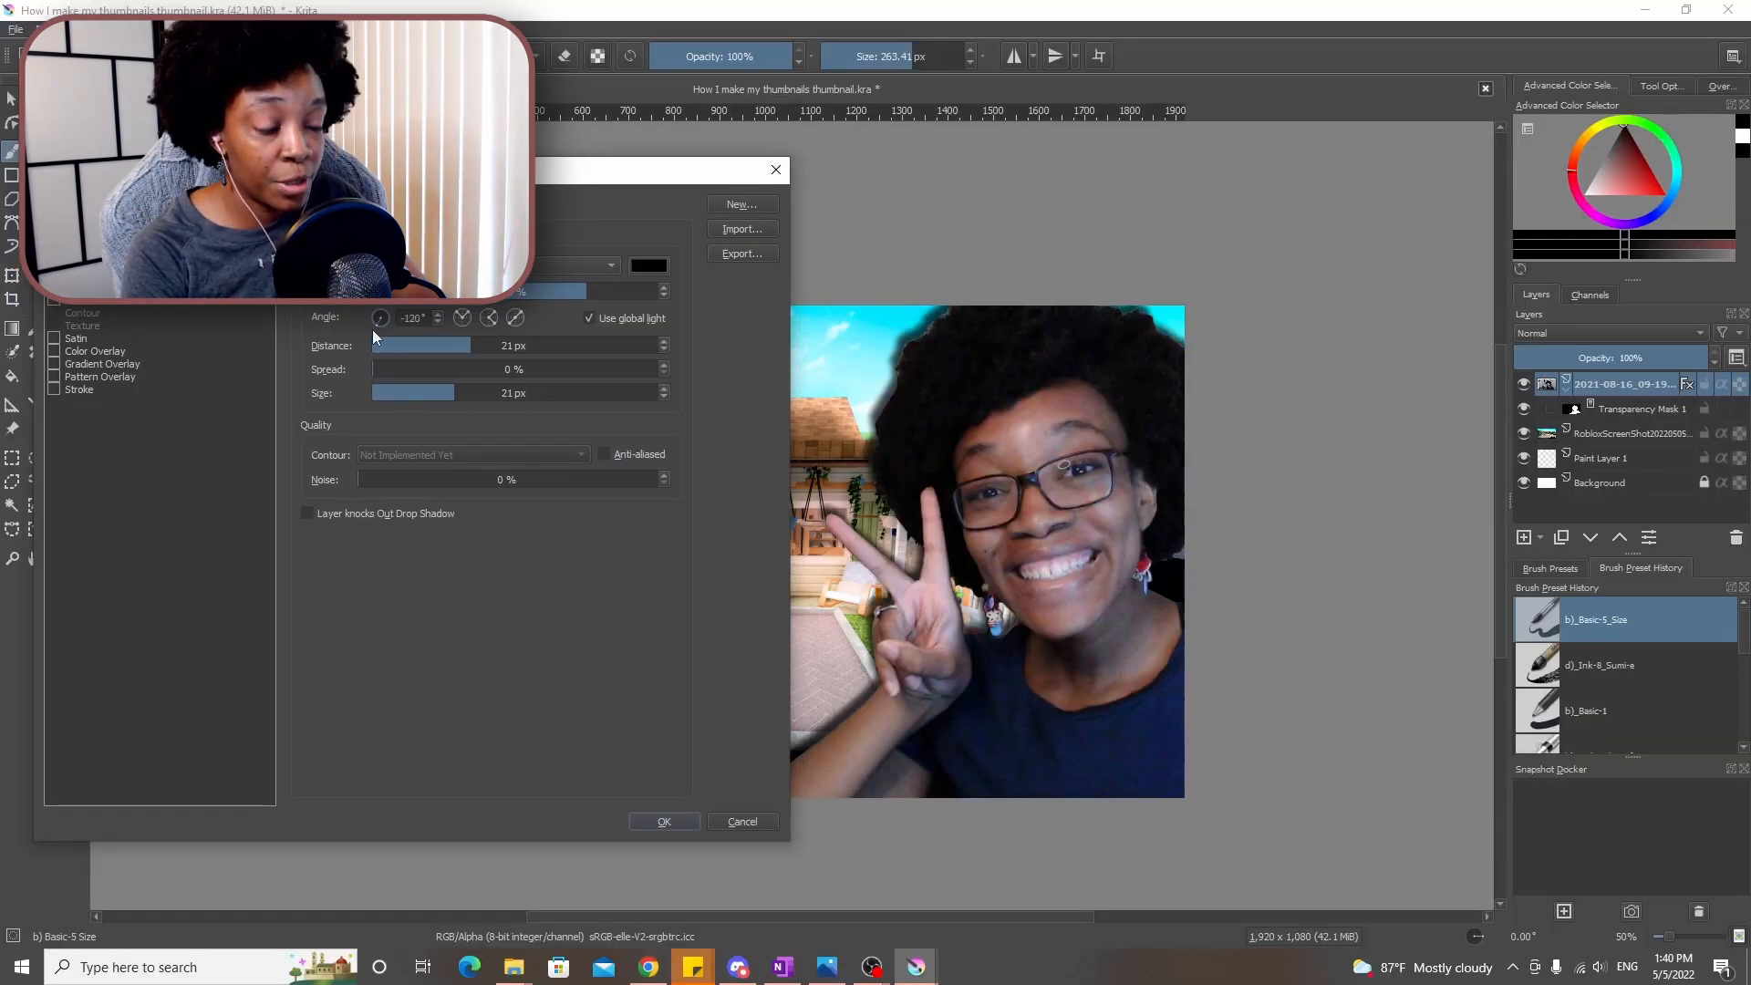
drag(437, 187, 9, 871)
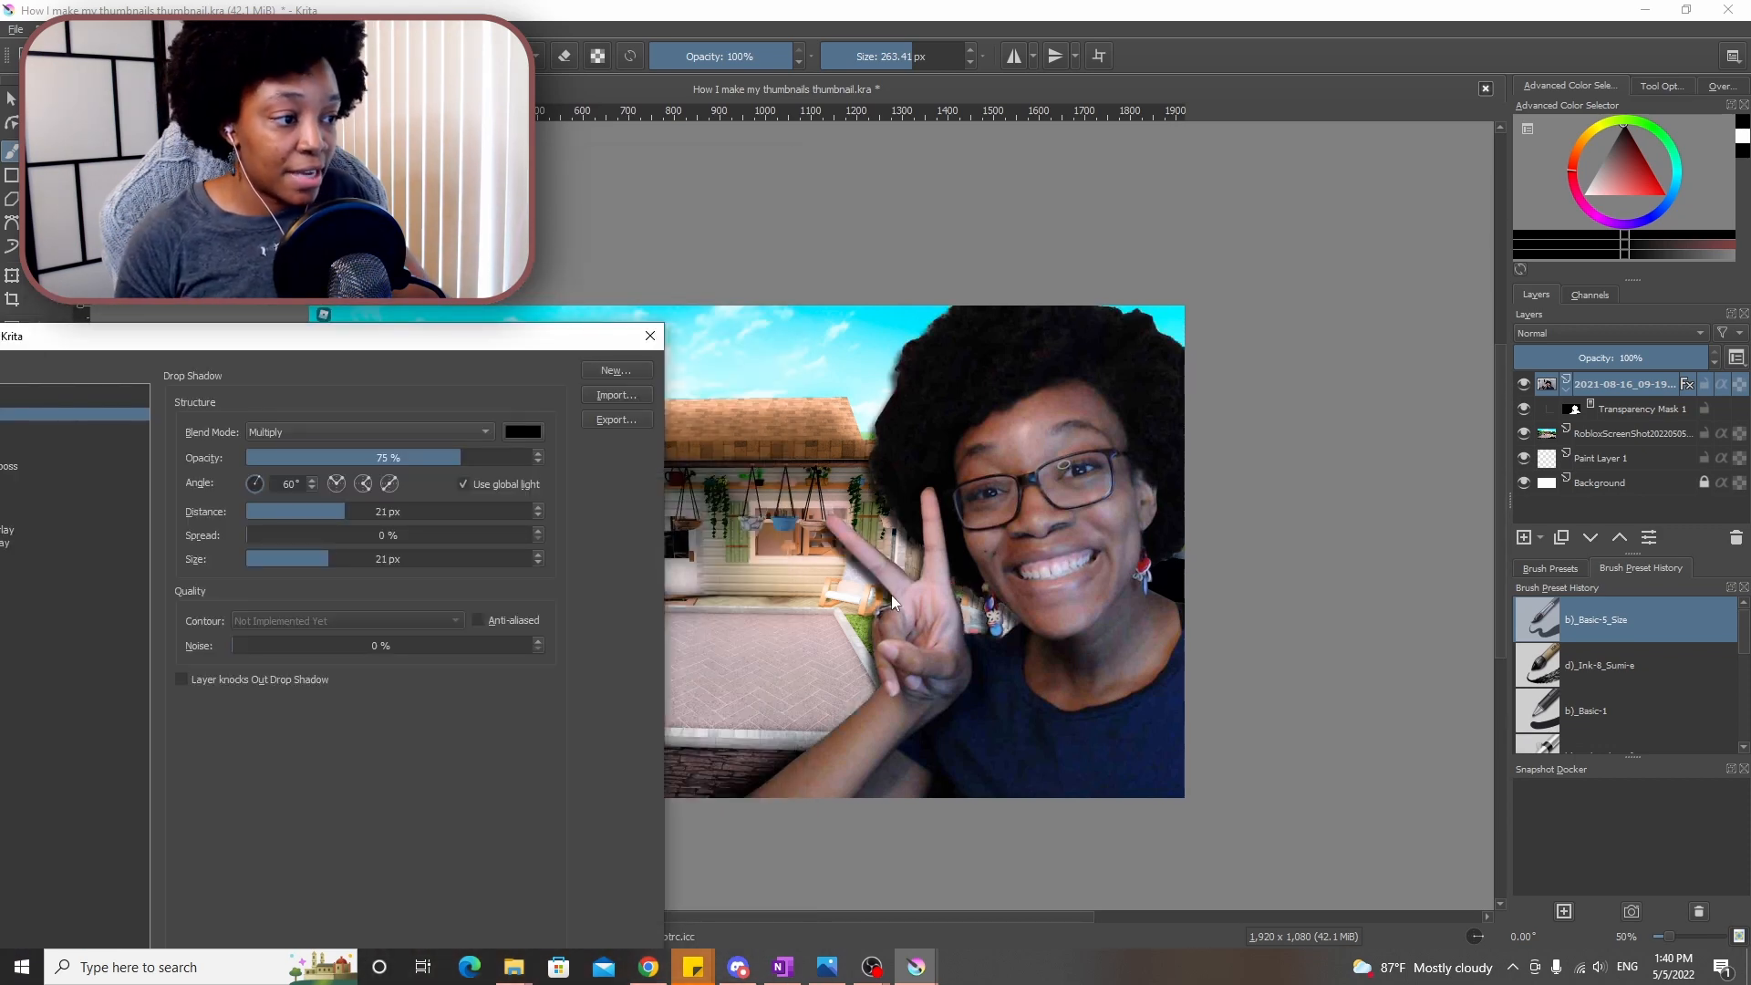
drag(422, 344, 1465, 821)
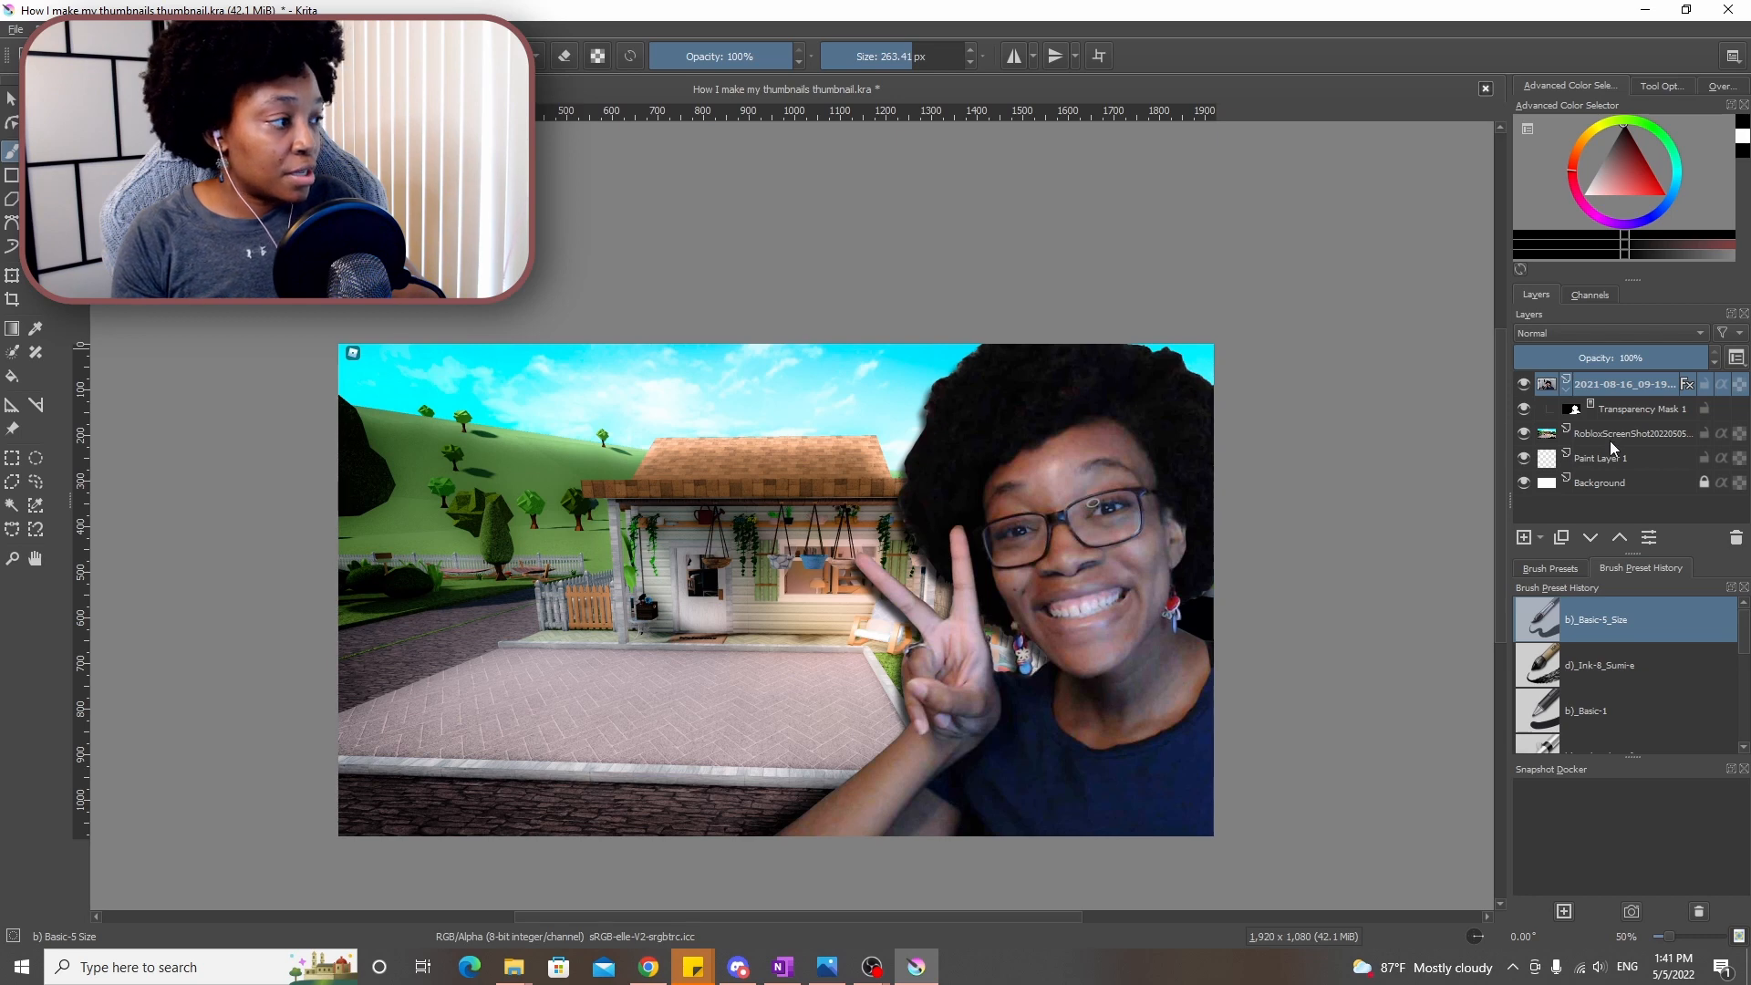
Enlarge the Roblox house screenshot layer with the Transform tool and shift it down and to the right to fill the canvas
click(1614, 436)
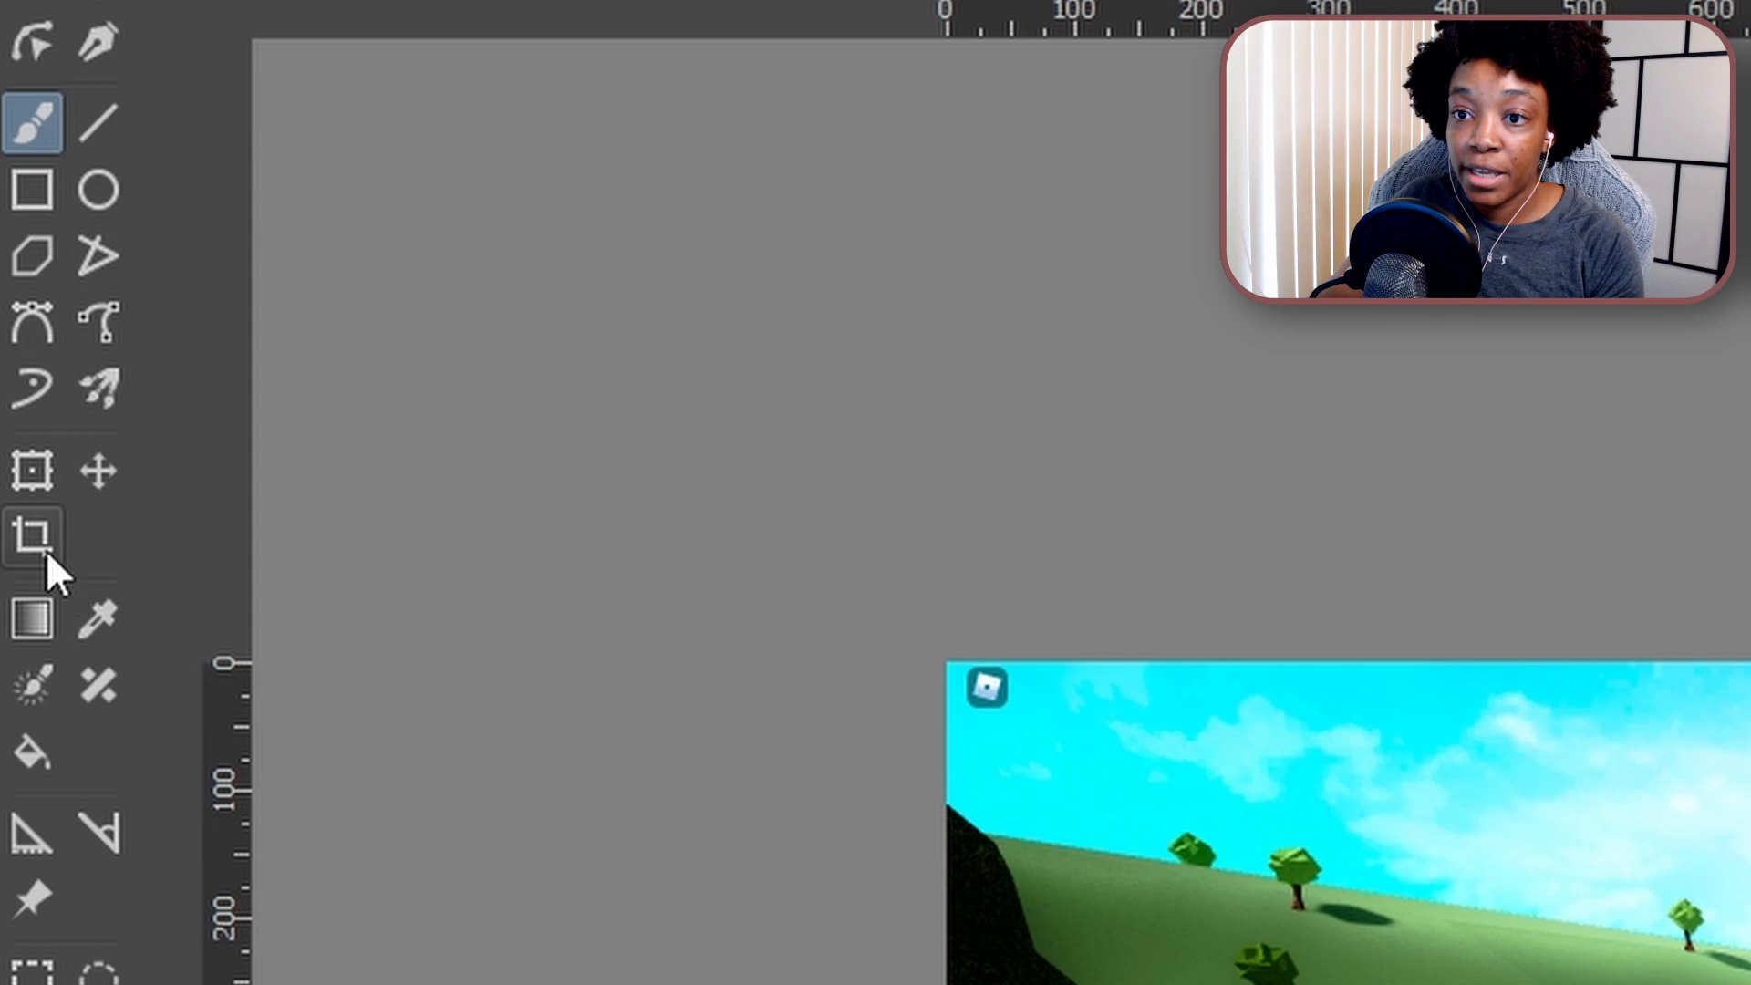
click(12, 275)
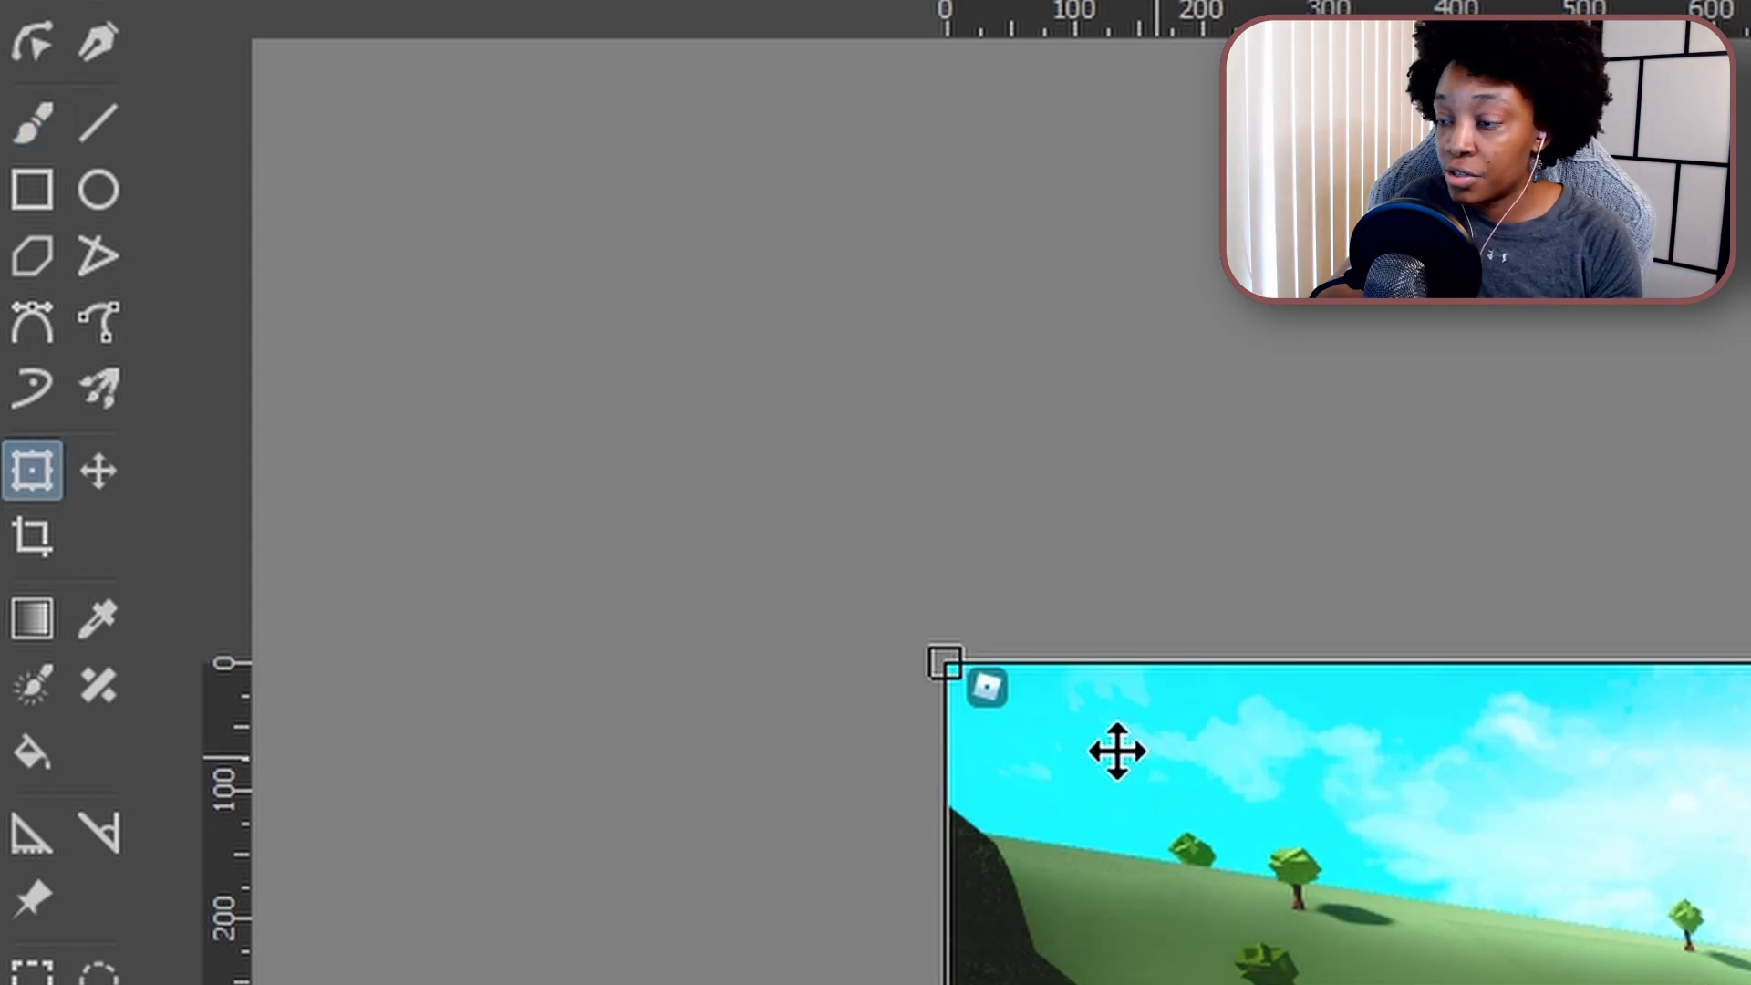
drag(942, 658, 625, 358)
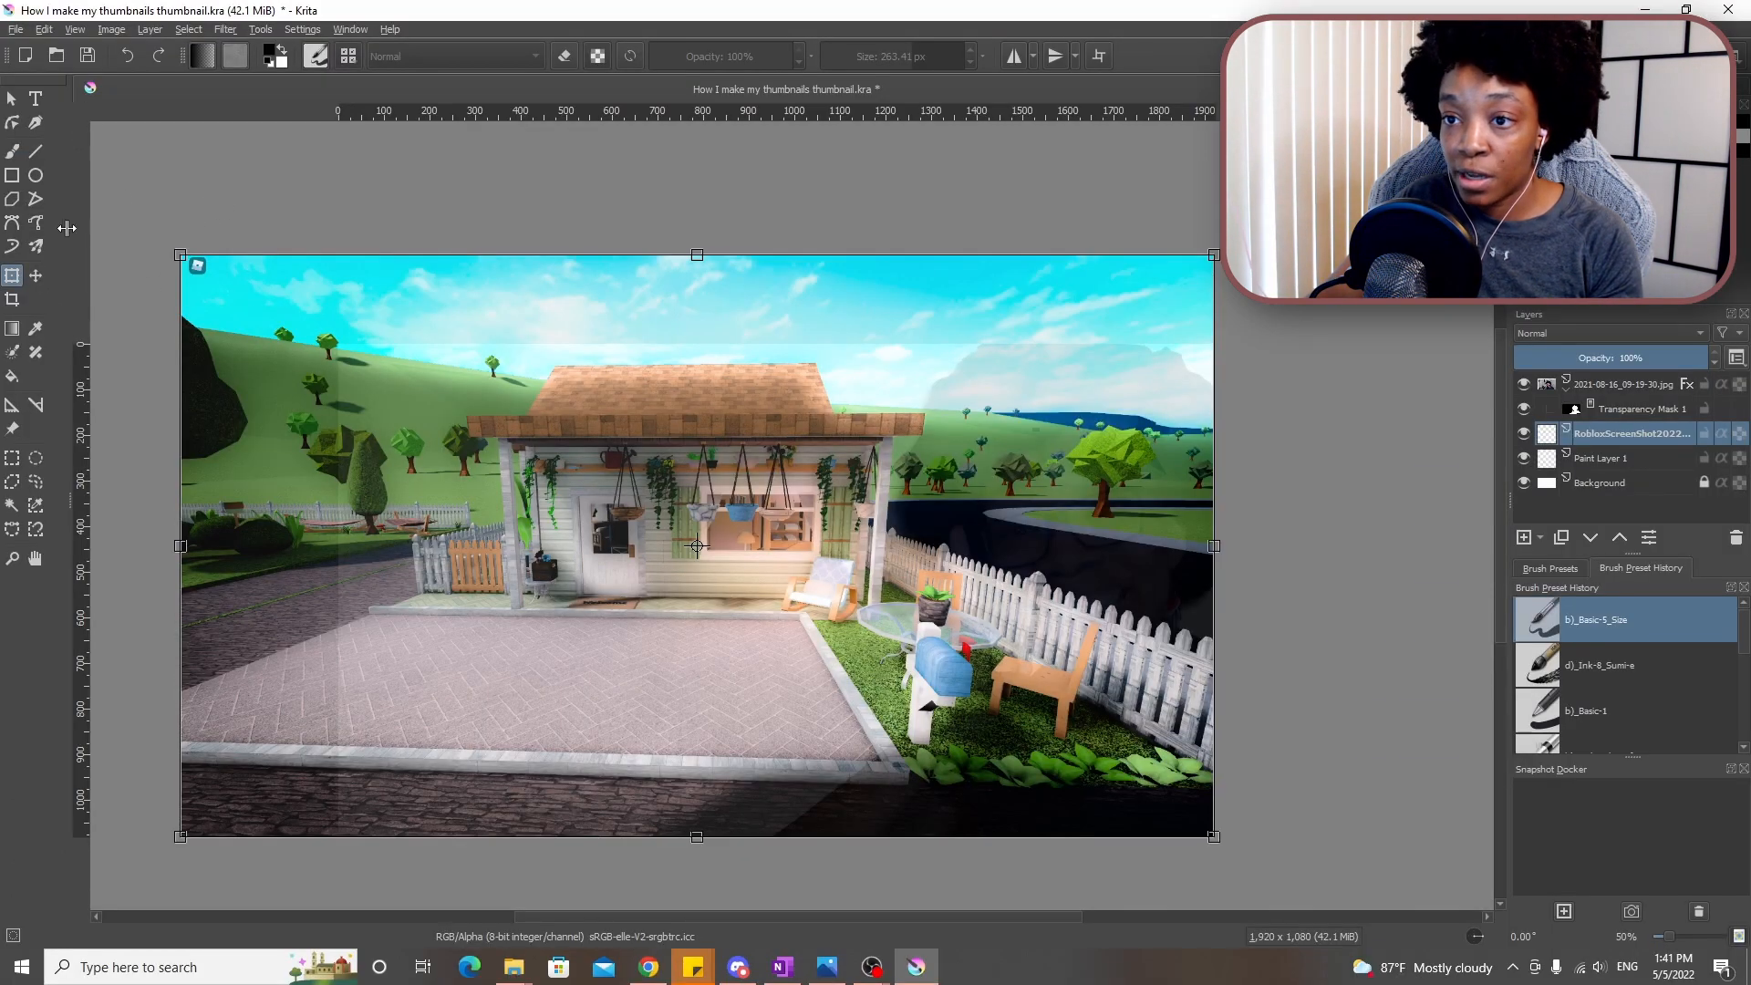
drag(841, 664, 919, 748)
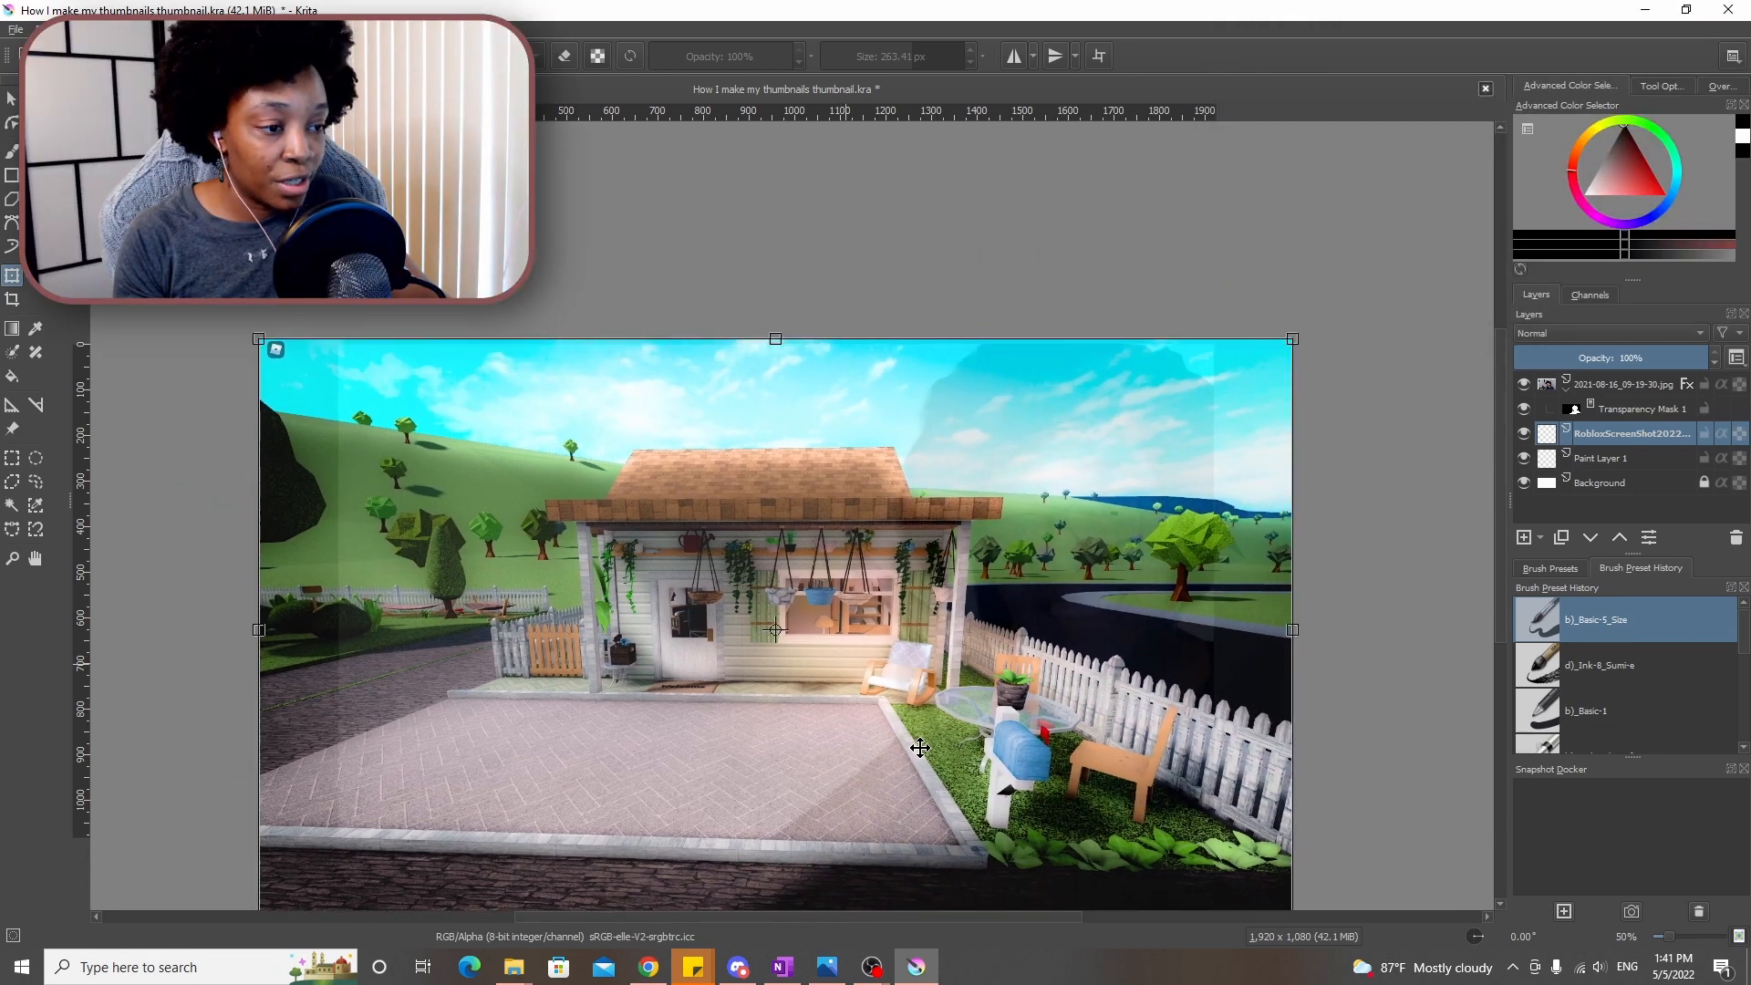
click(1603, 460)
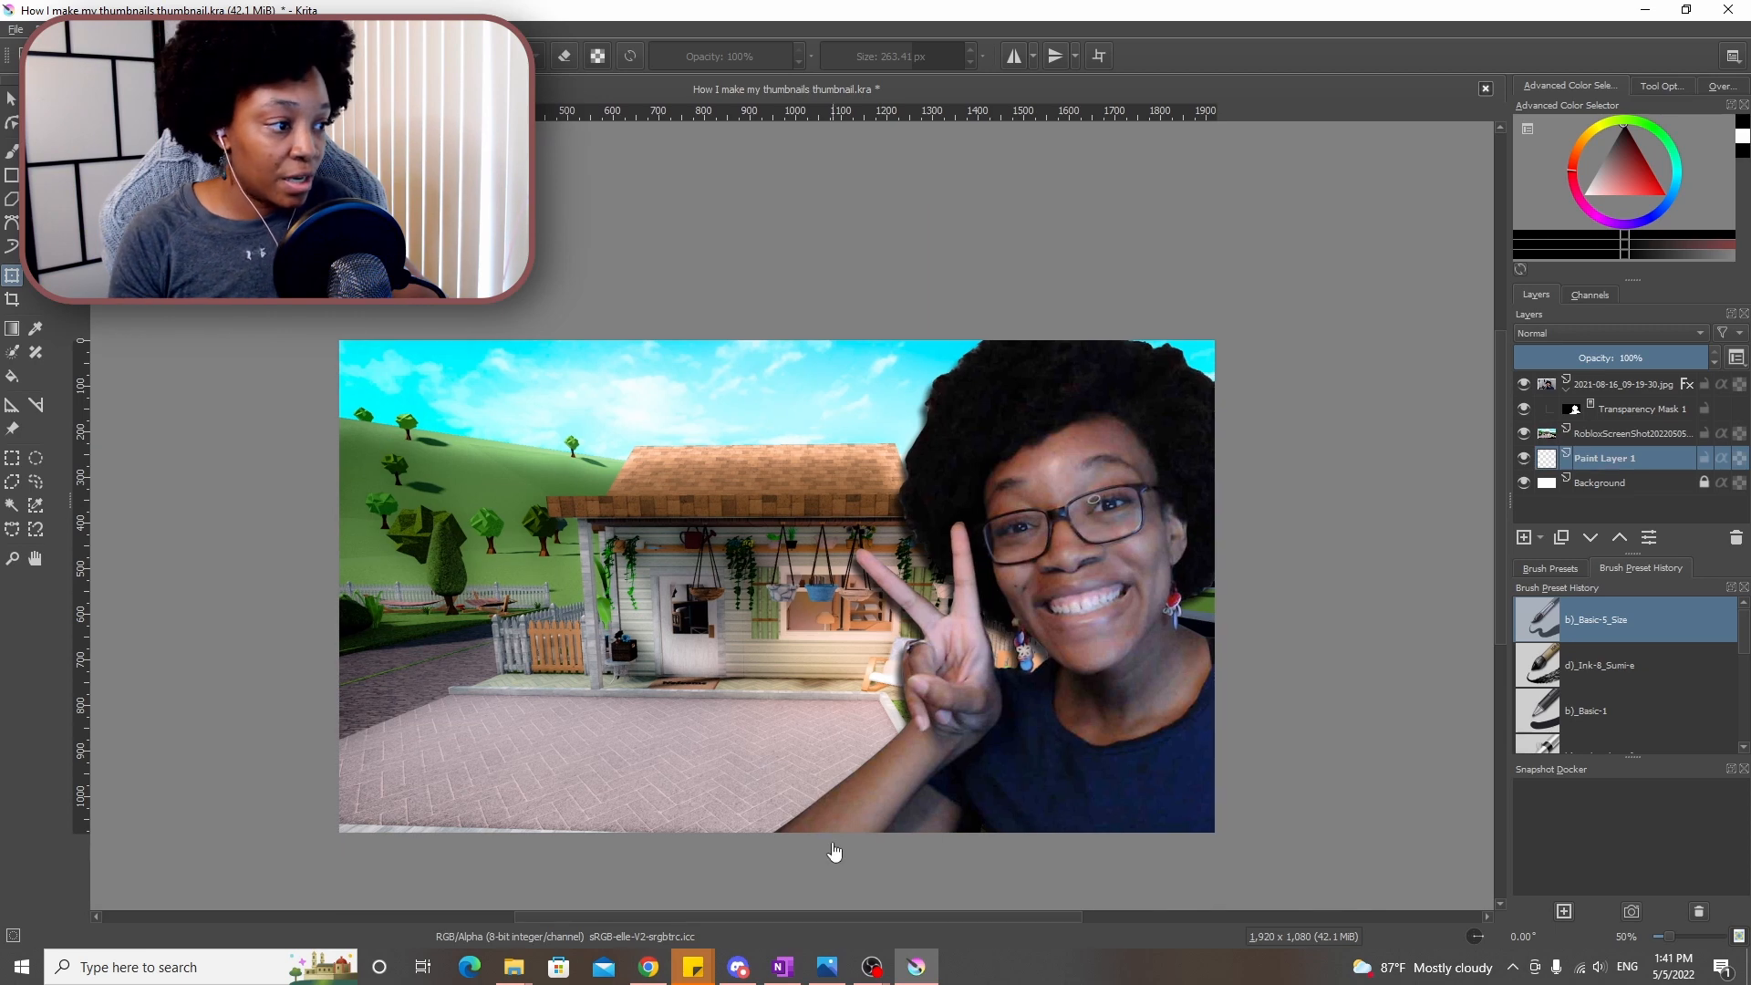
Save the thumbnail document
scroll(777, 608, down, 1)
key(ctrl+s)
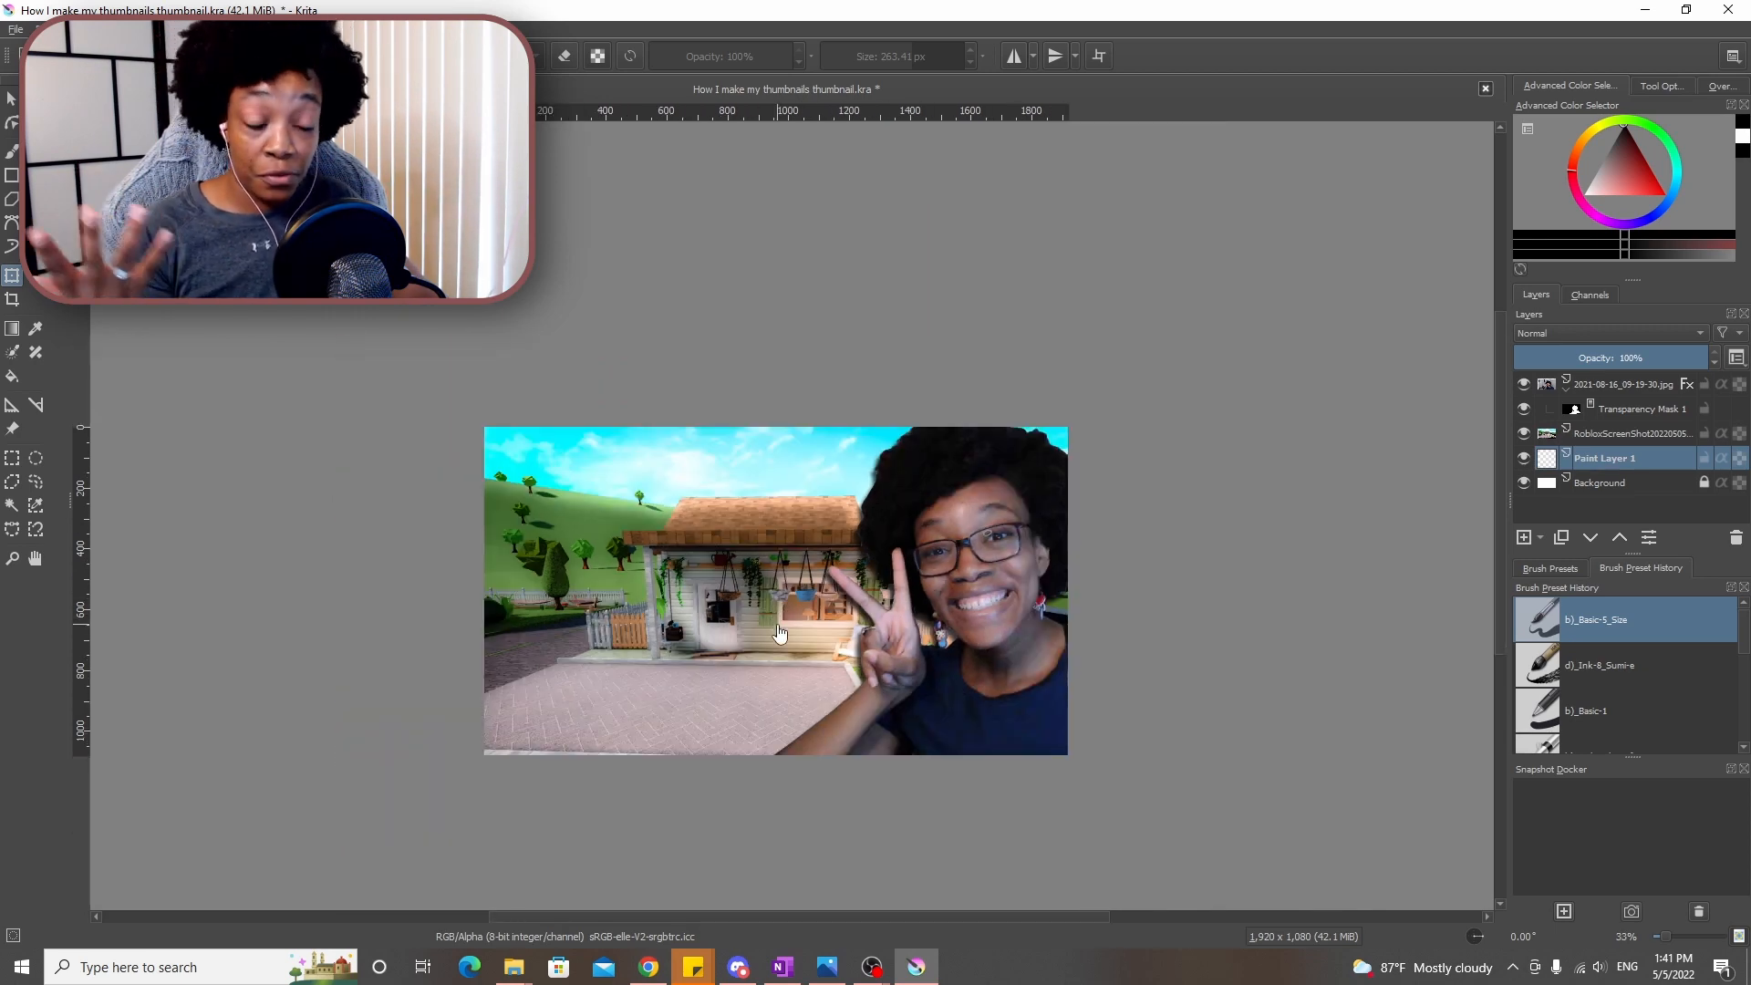
scroll(774, 588, down, 1)
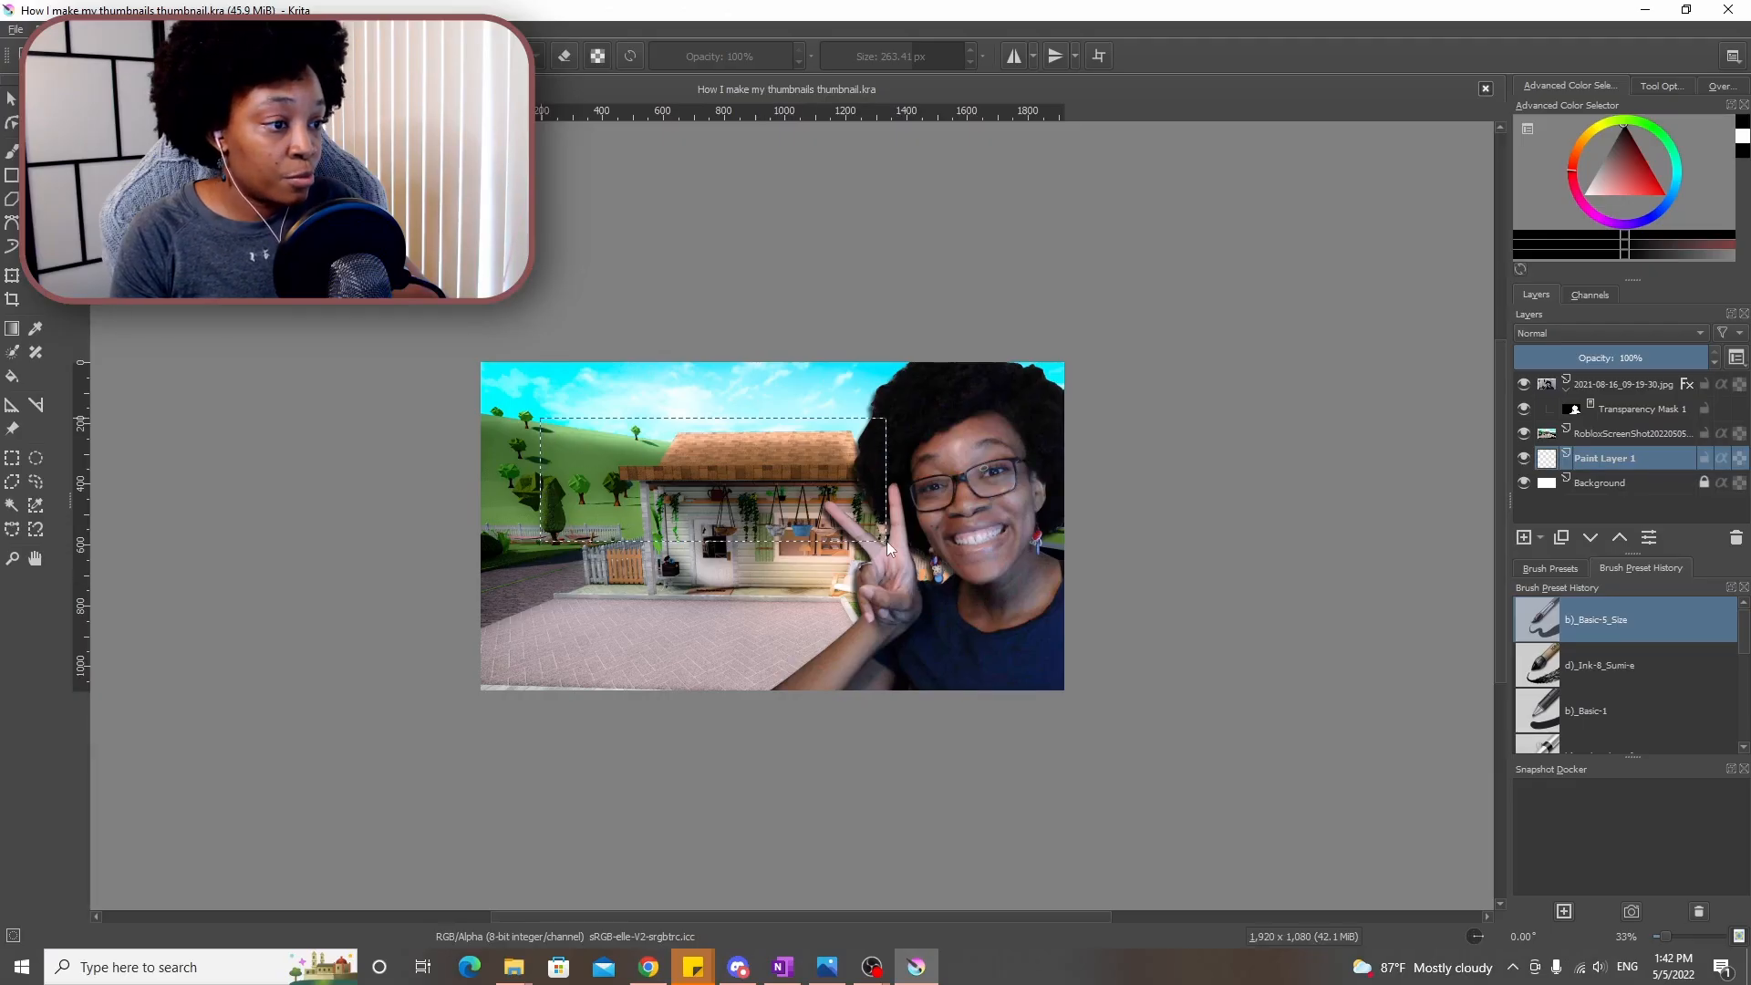
Add a text box over the sky and house roof and replace its placeholder text with "Roblox"
drag(886, 540, 887, 540)
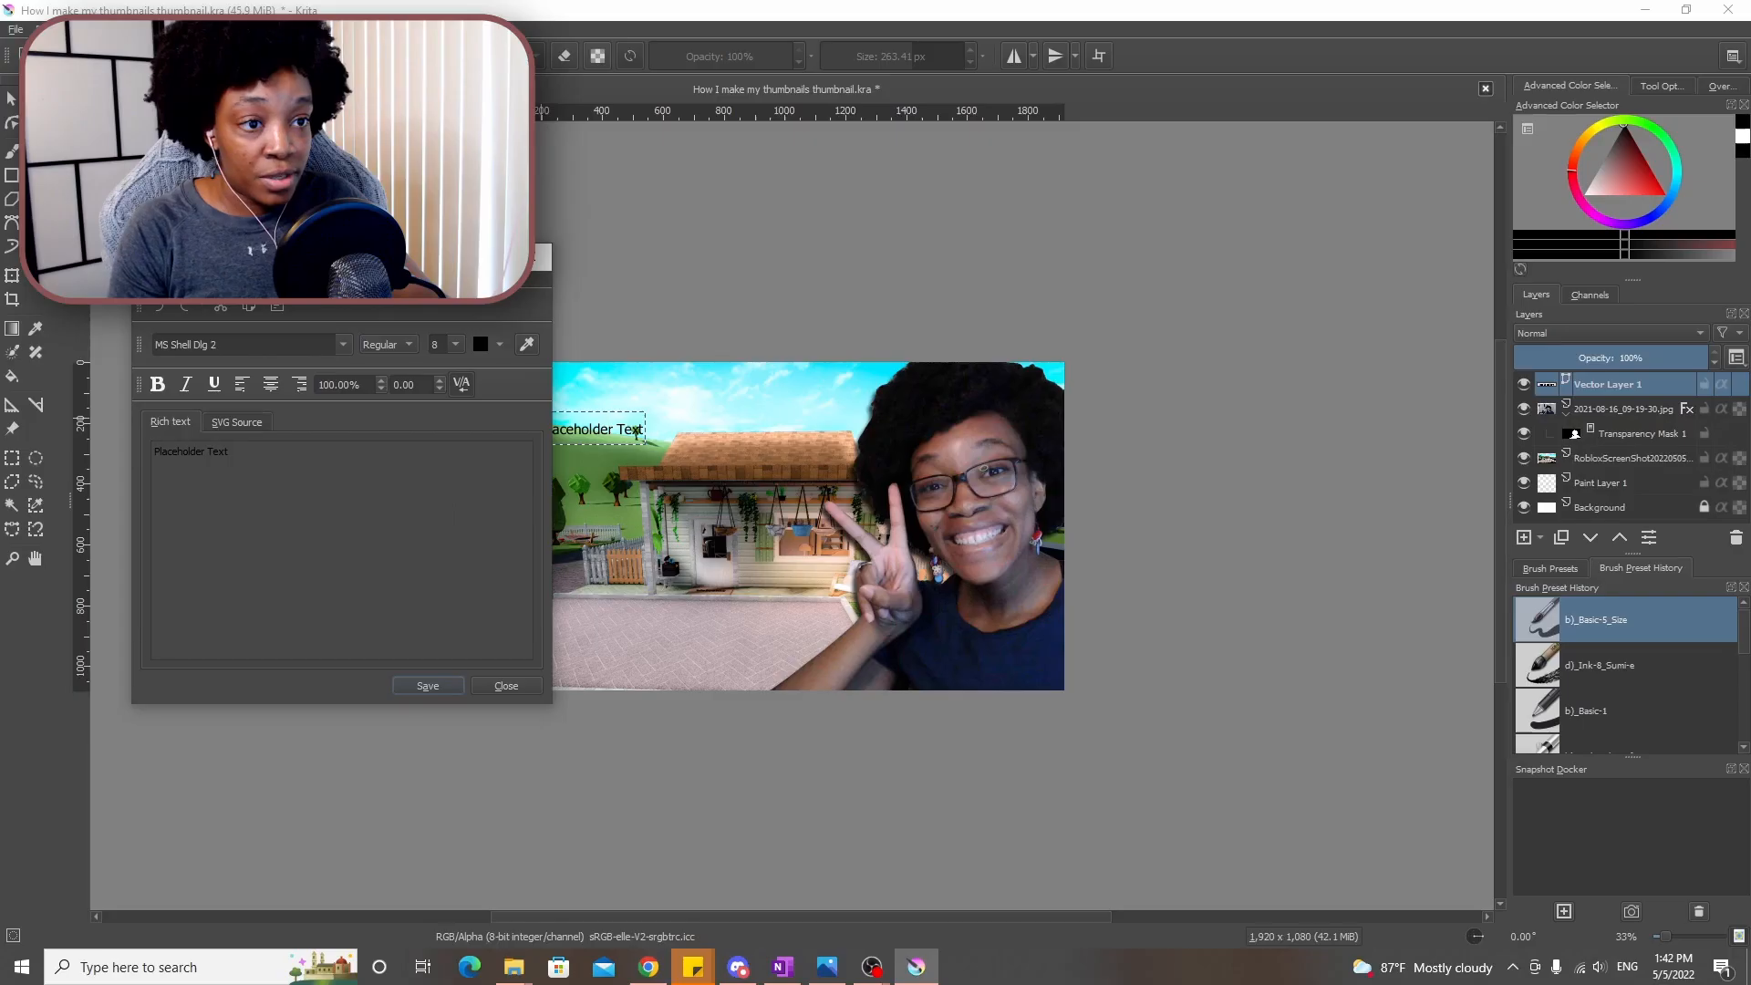
drag(537, 80, 1256, 116)
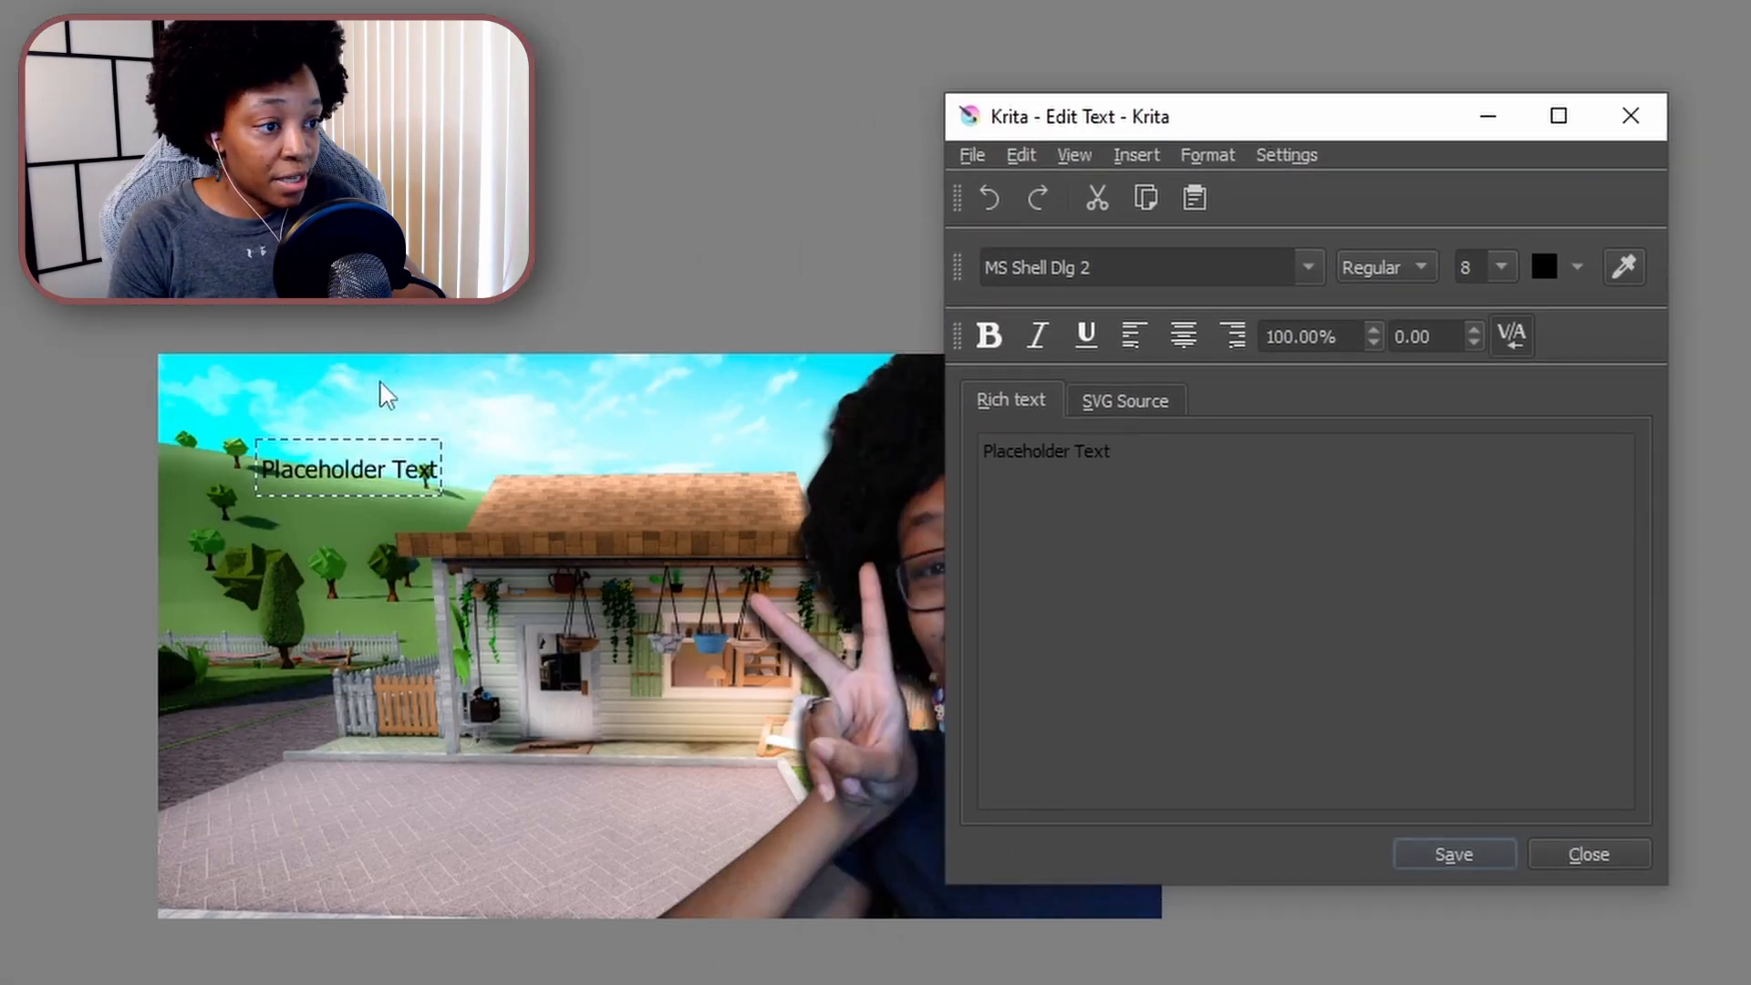
drag(1161, 467, 733, 435)
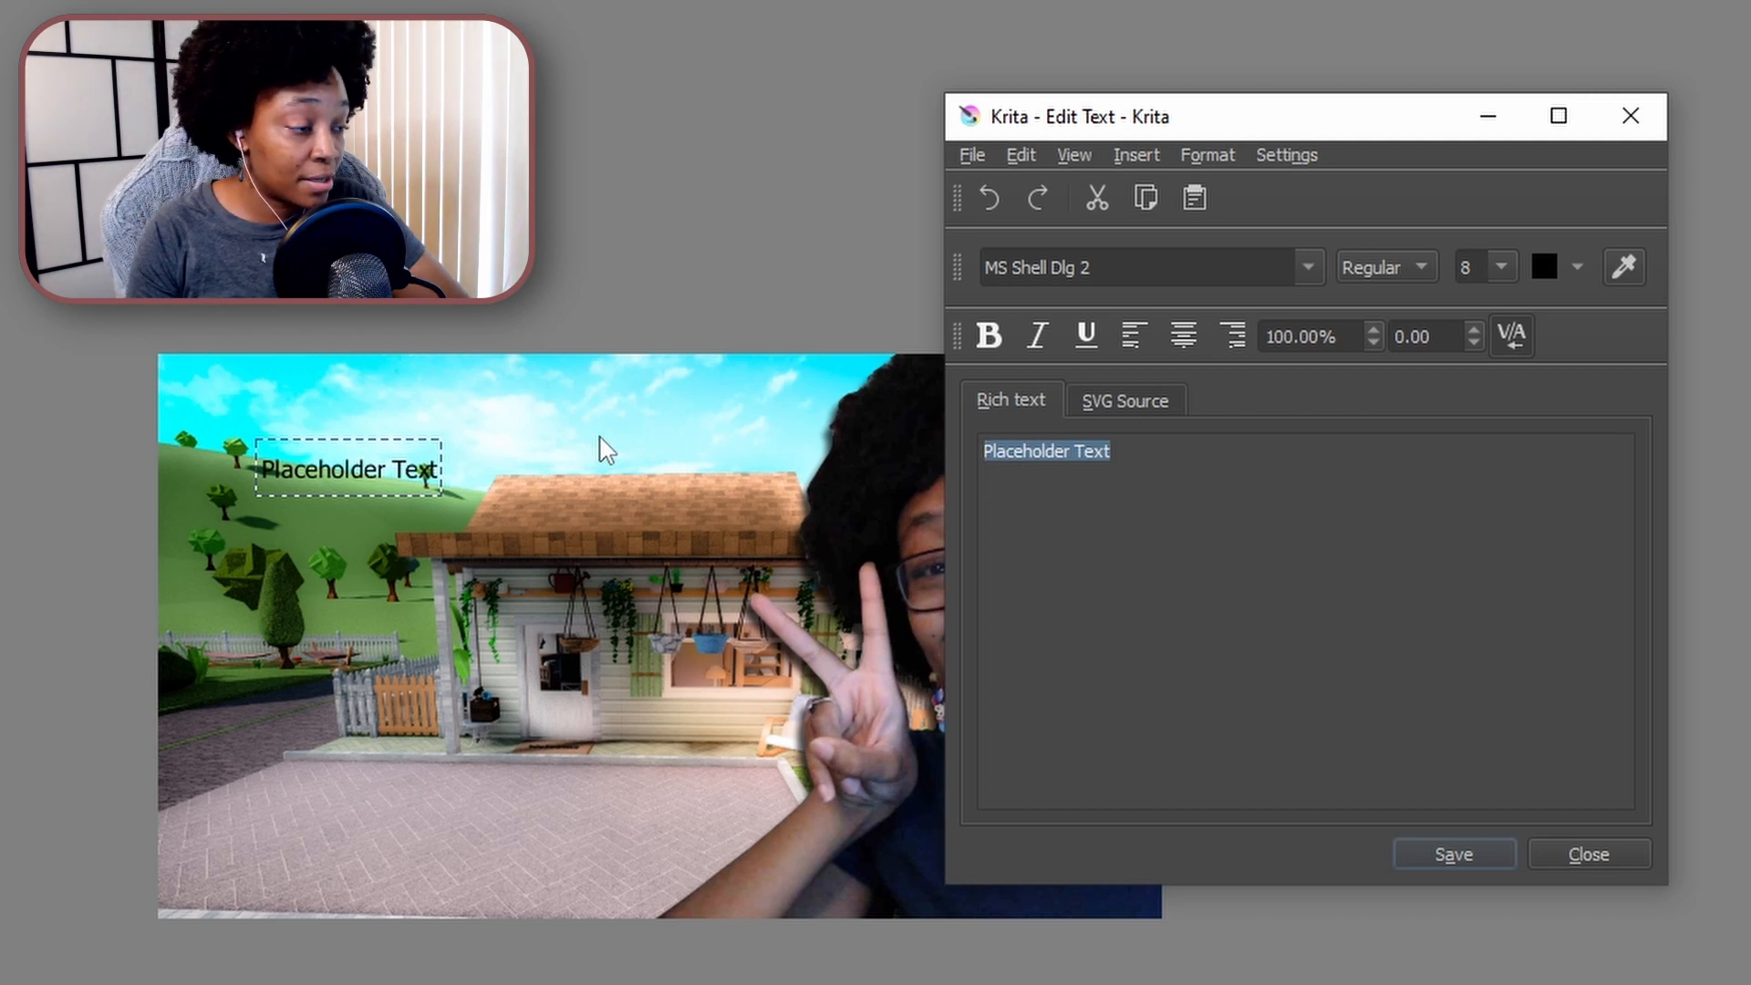
text(Roblox)
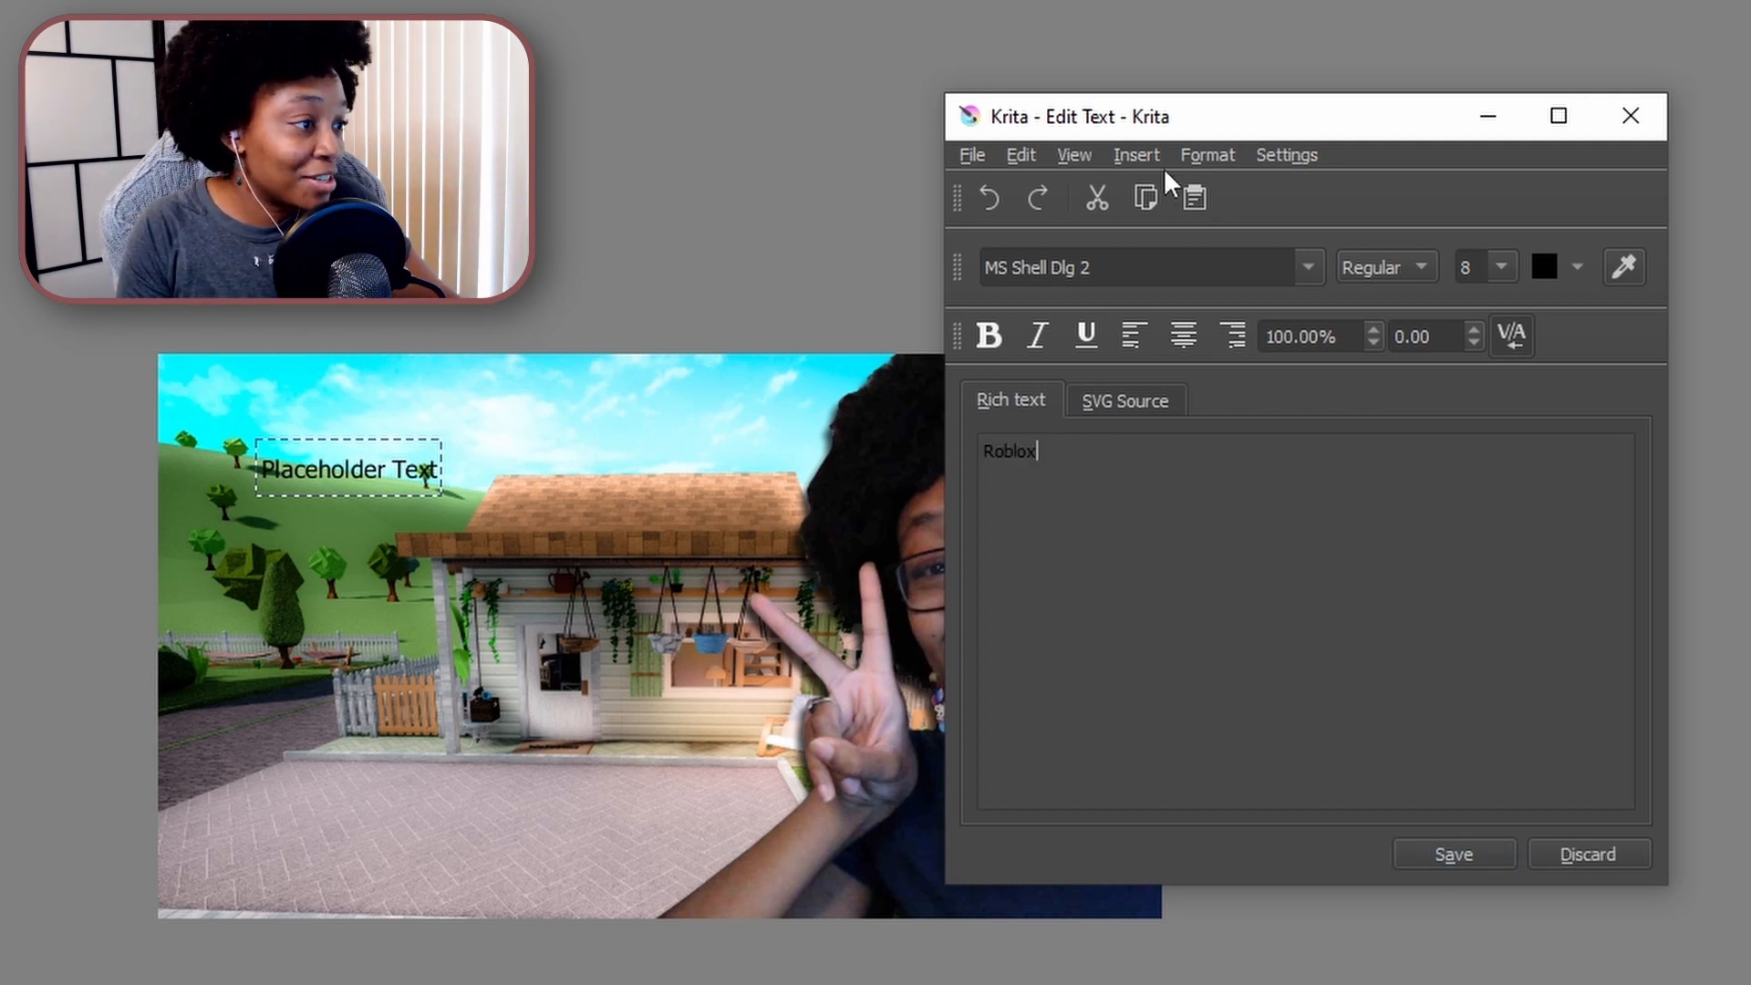
Set the Roblox text's font to Wedges and its color to white
click(1138, 265)
key(ctrl+a)
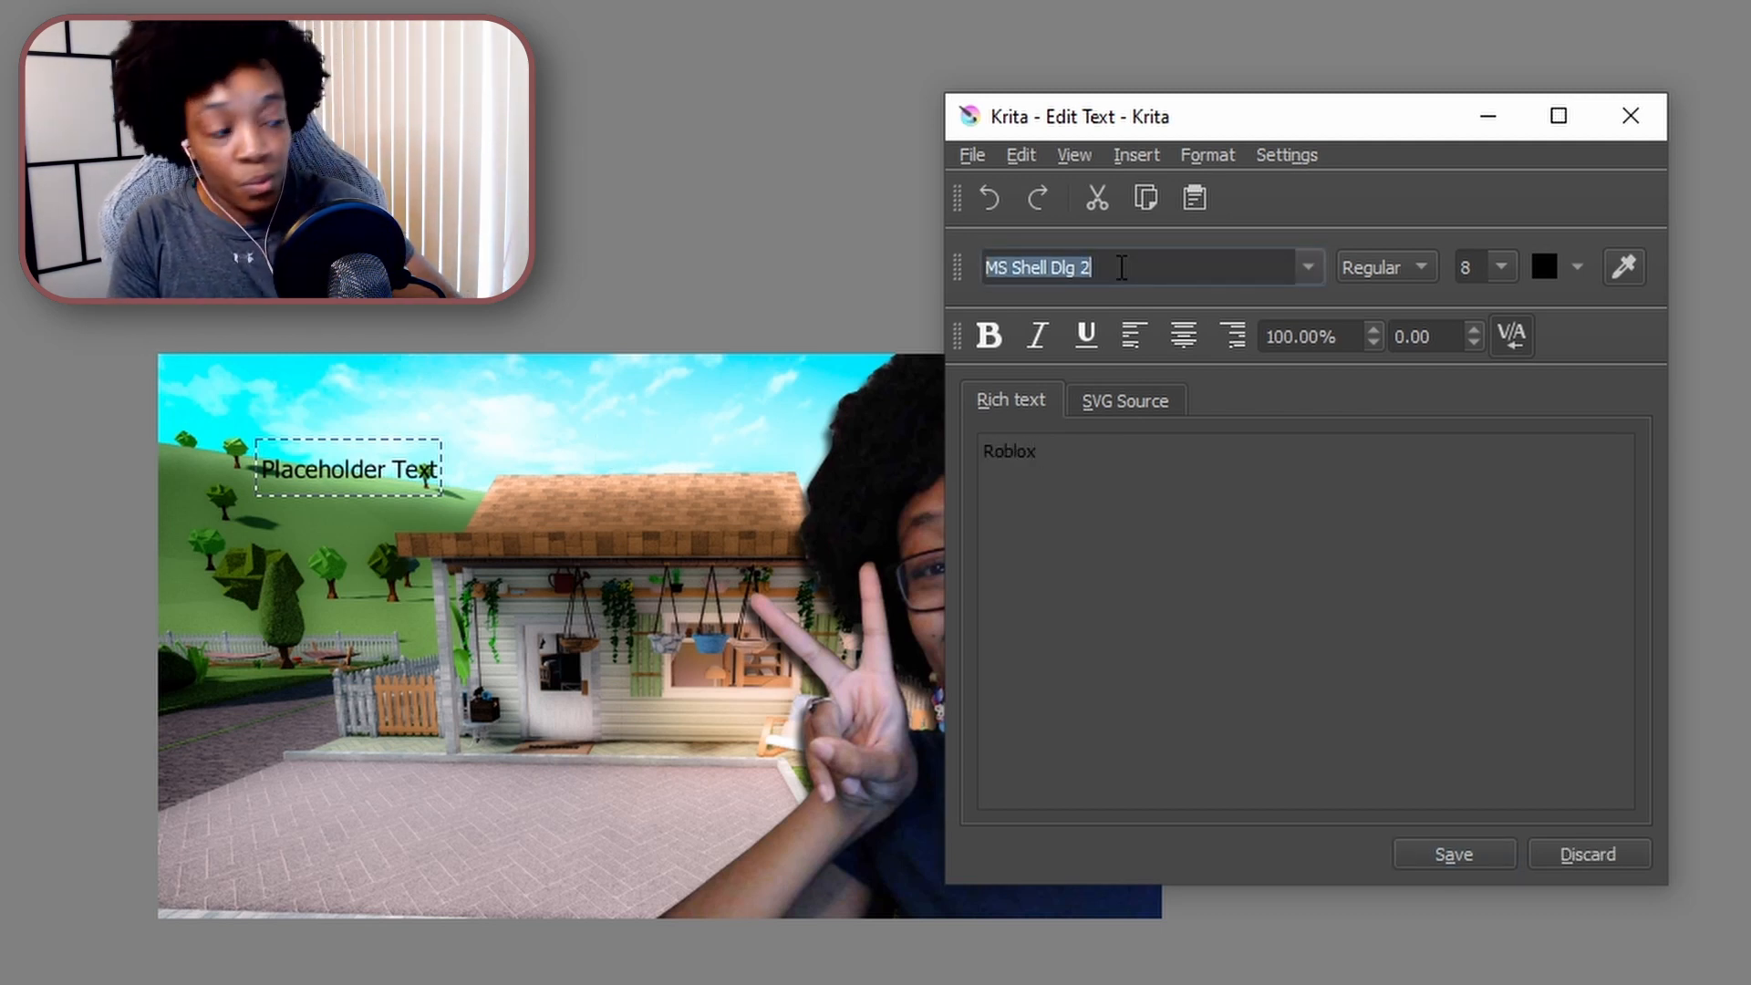
text(wedges)
key(Return)
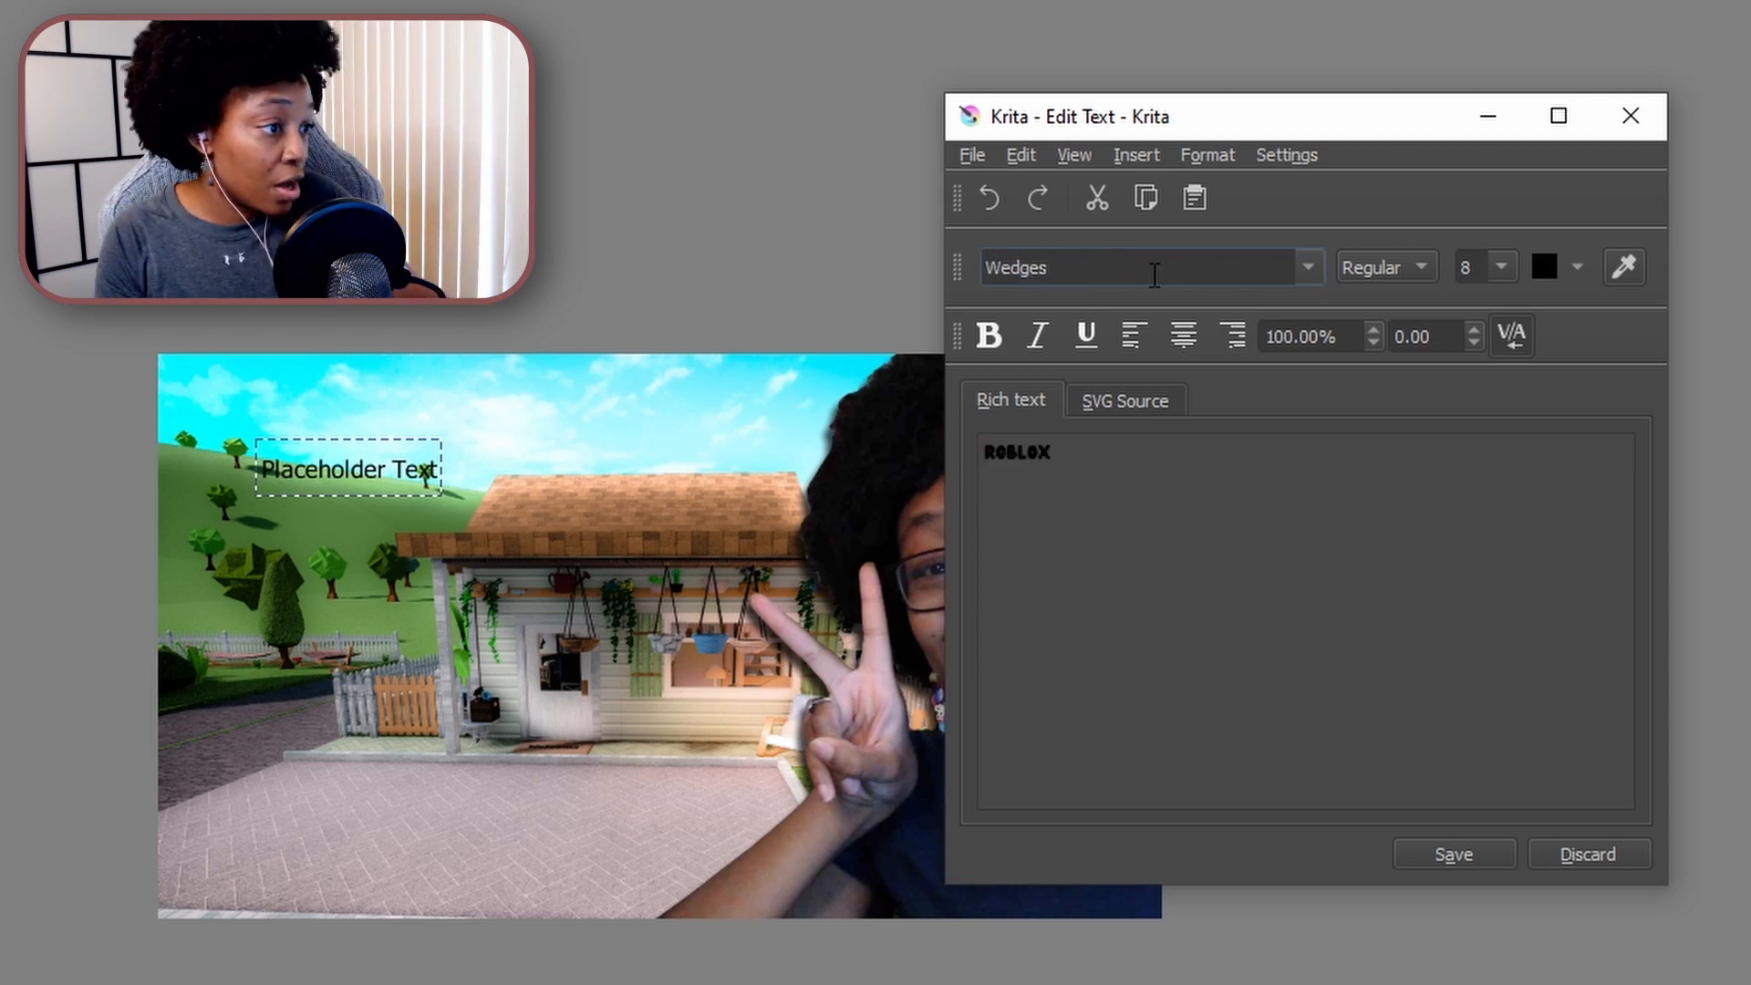
click(1577, 268)
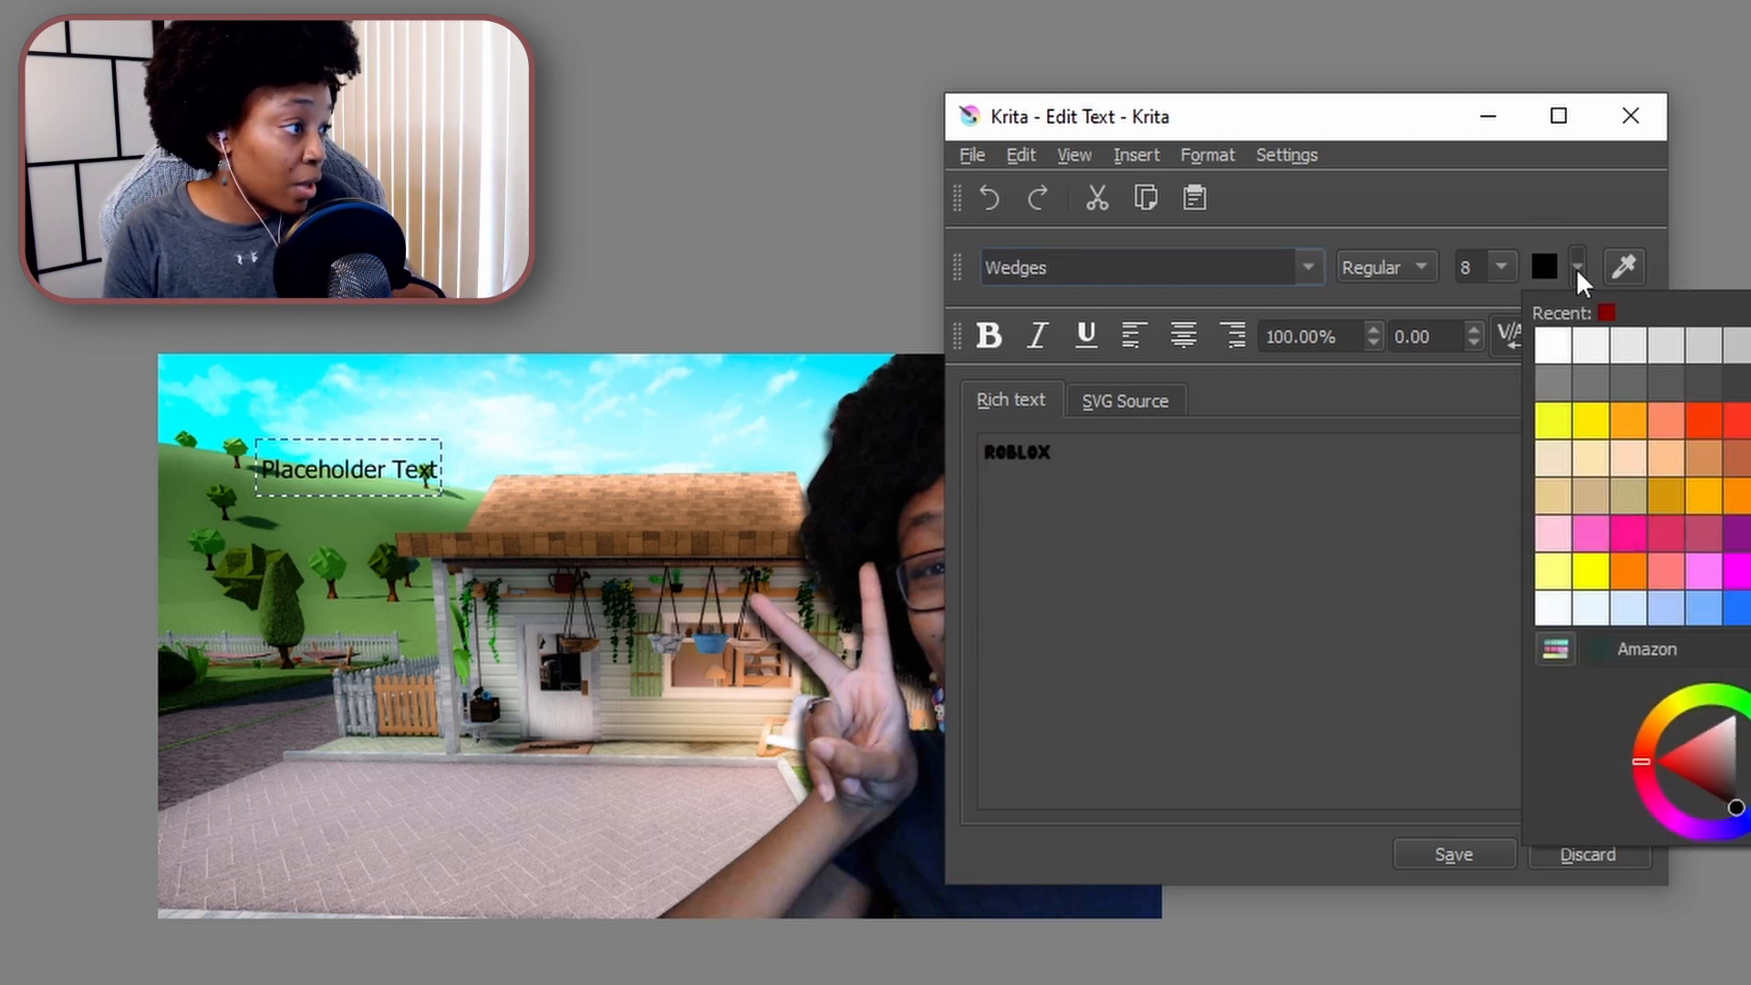
click(1564, 360)
Set the Roblox text's size to 36 and try bold formatting on it
click(1501, 267)
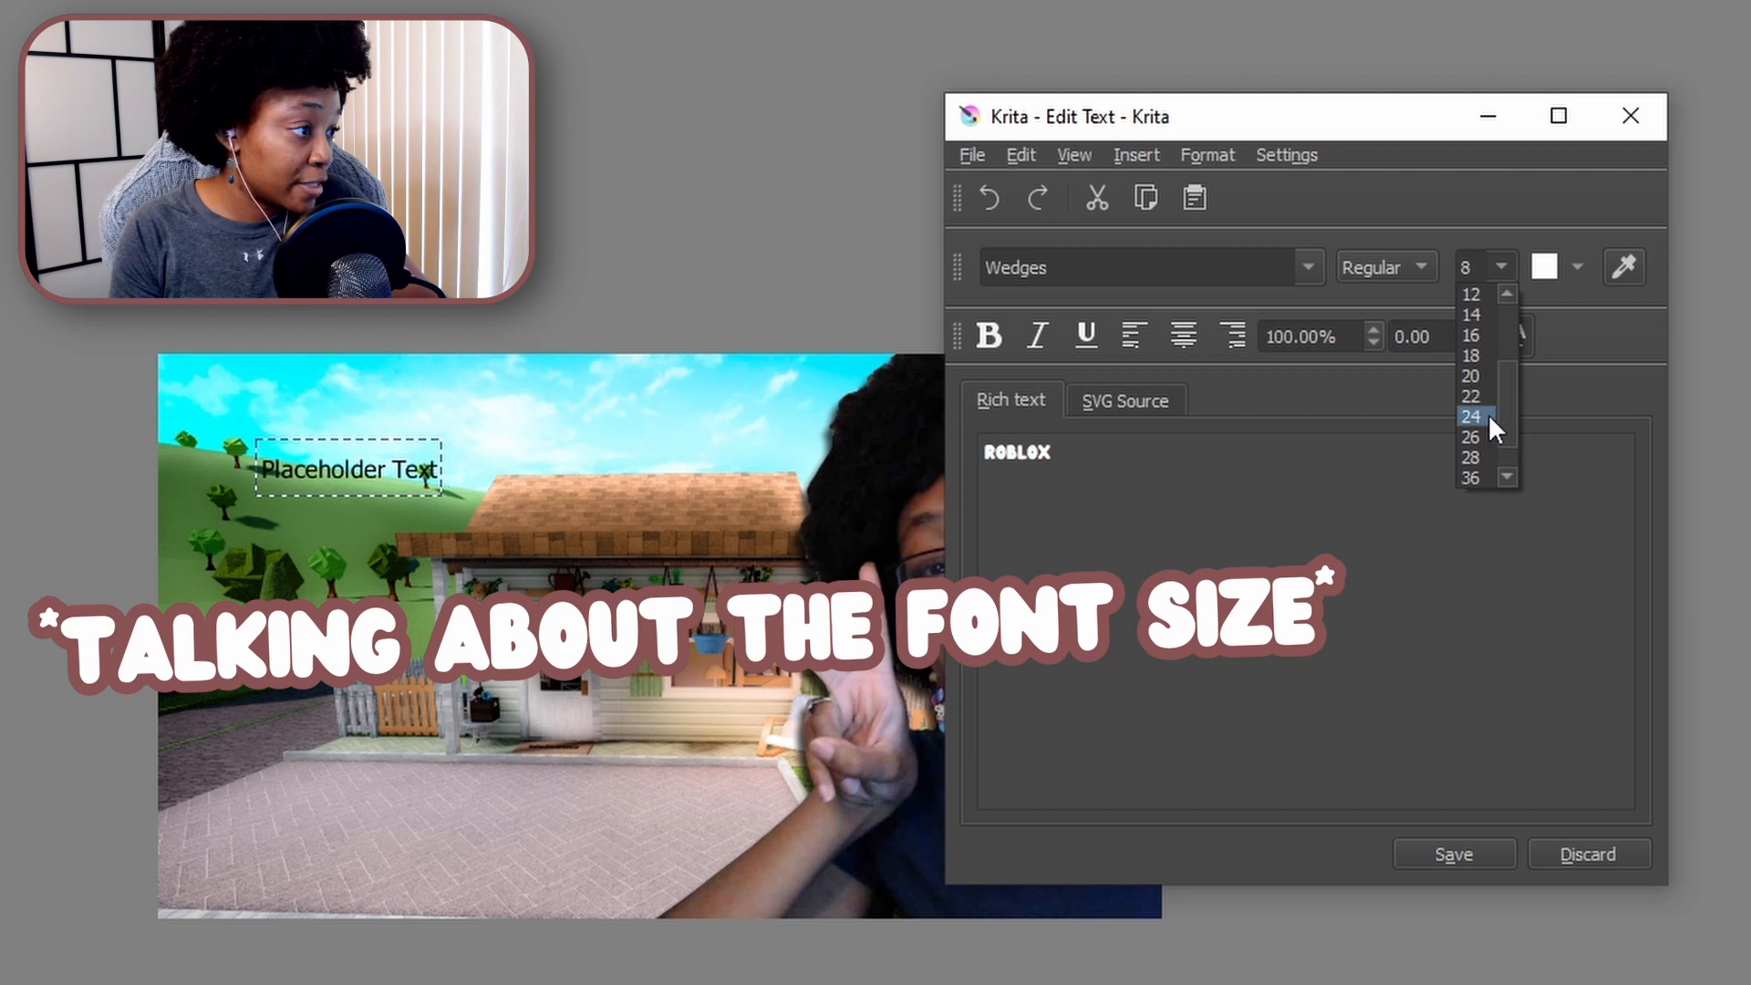
click(1485, 477)
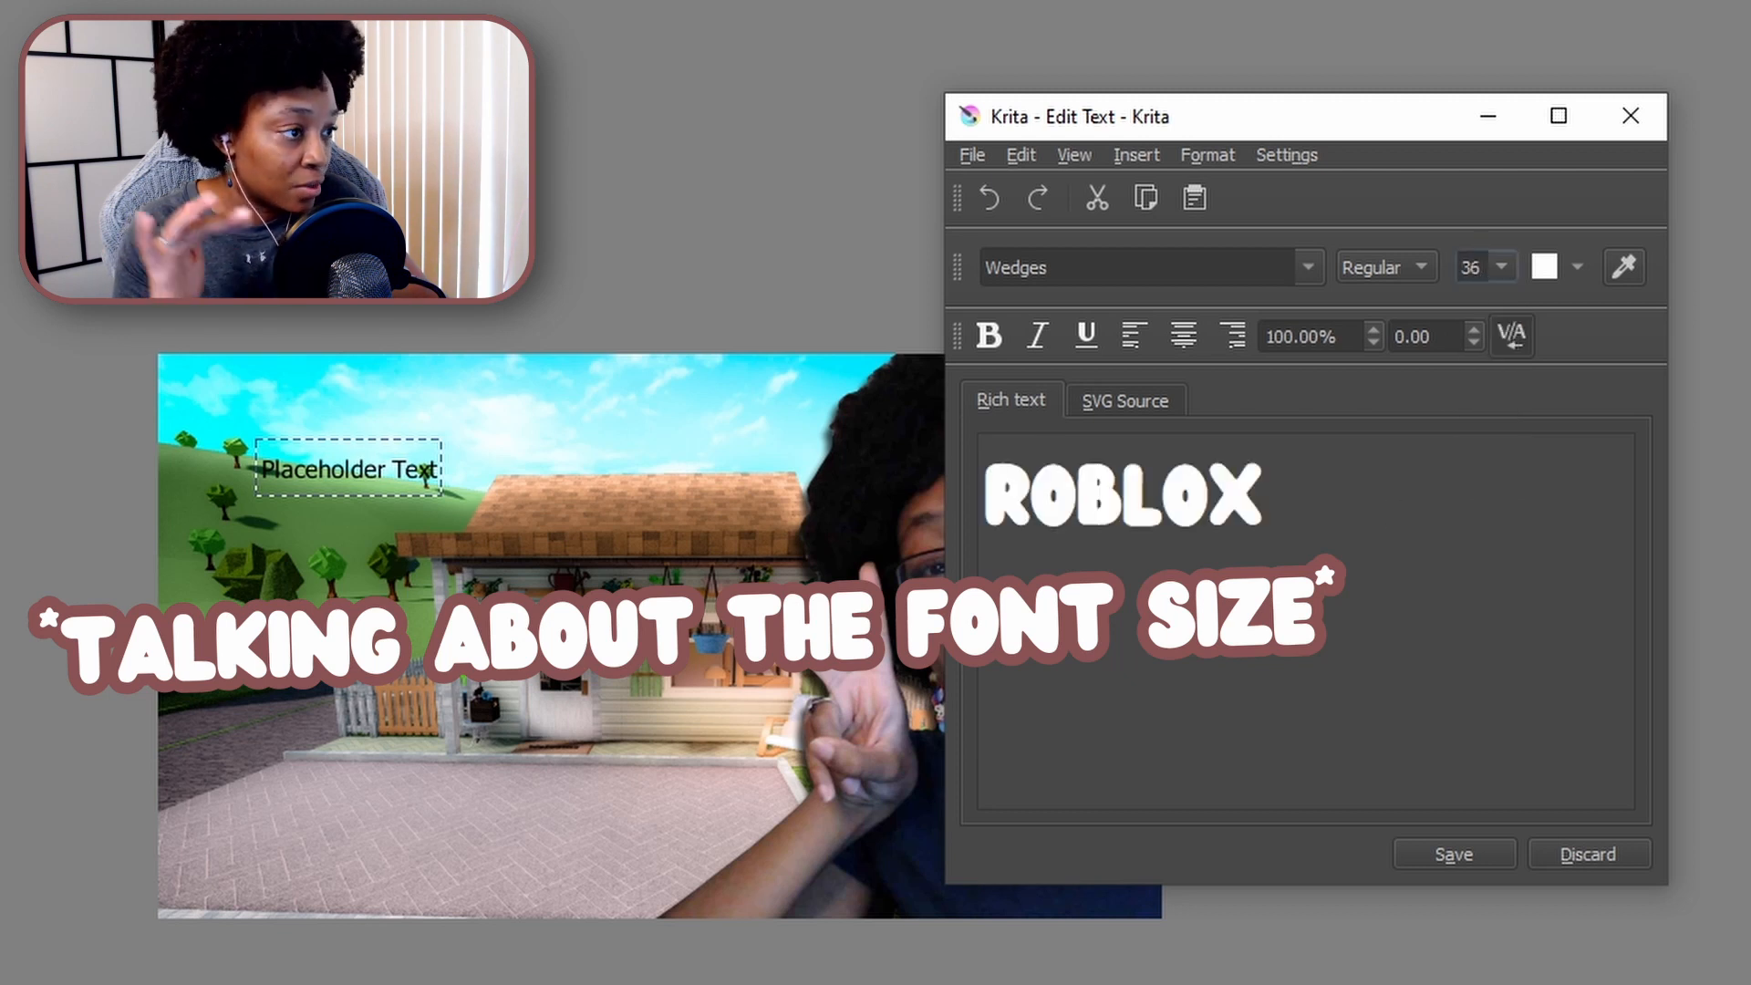
click(996, 346)
click(989, 351)
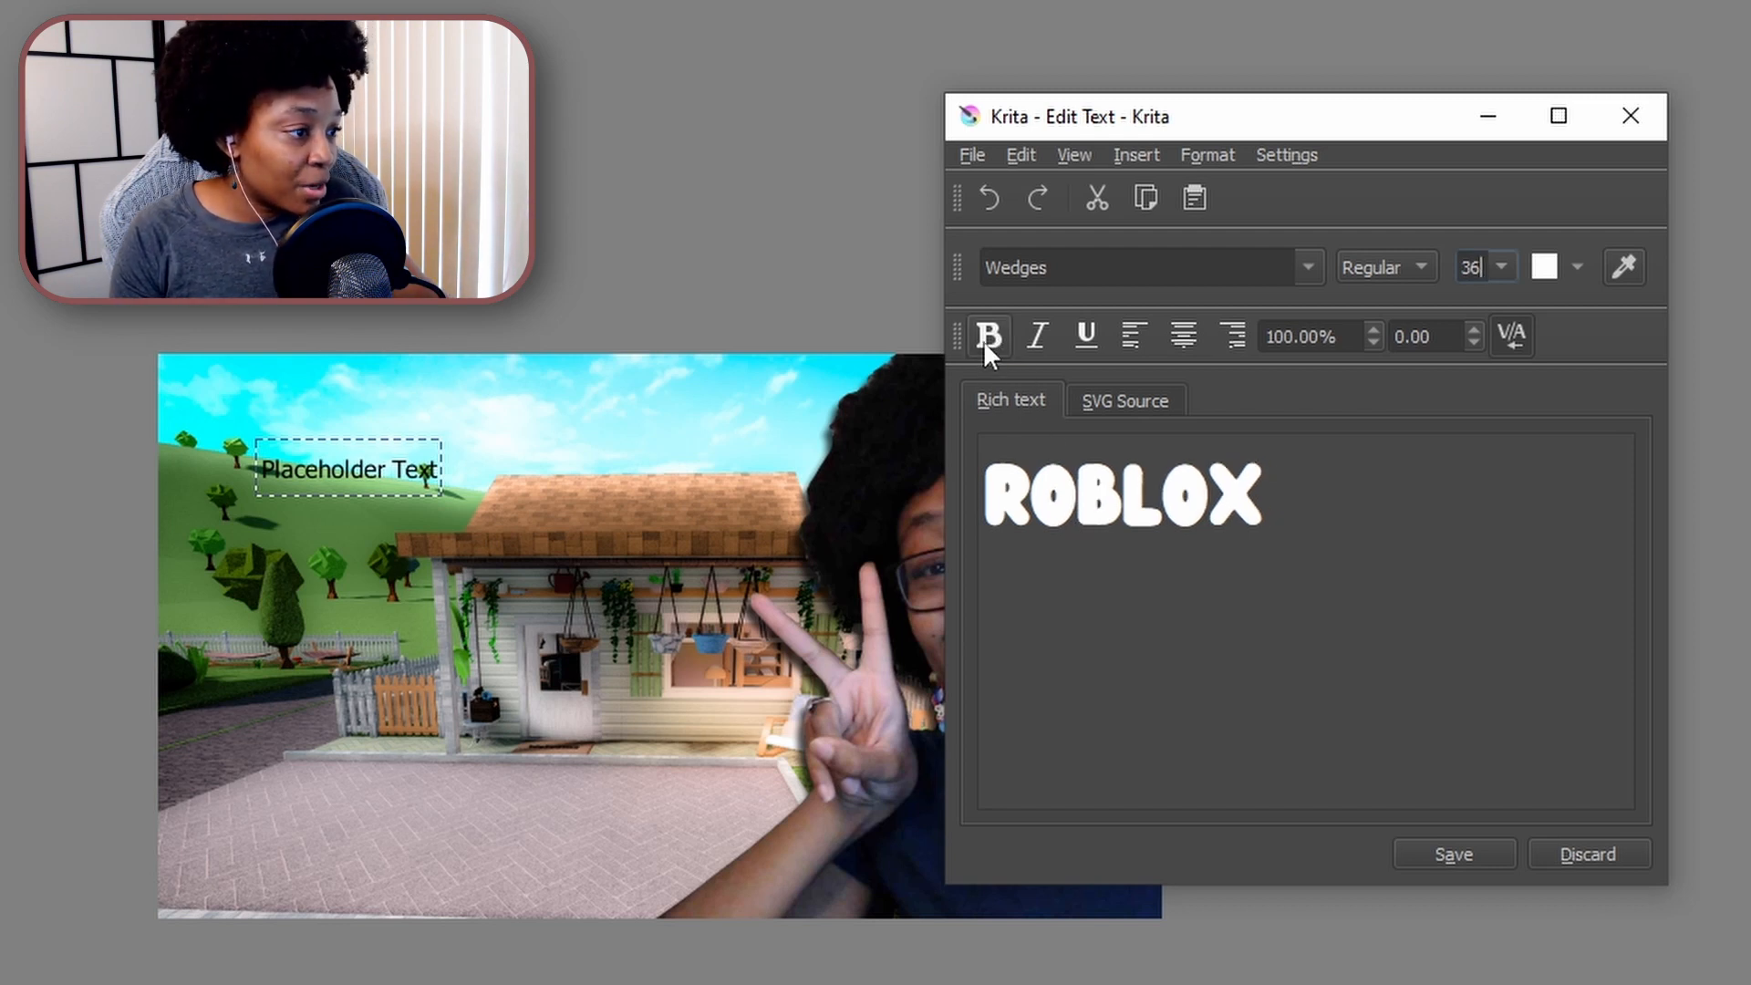
Apply the Roblox text formatting and enlarge and reposition the title to span the sky above the house roof
click(1480, 865)
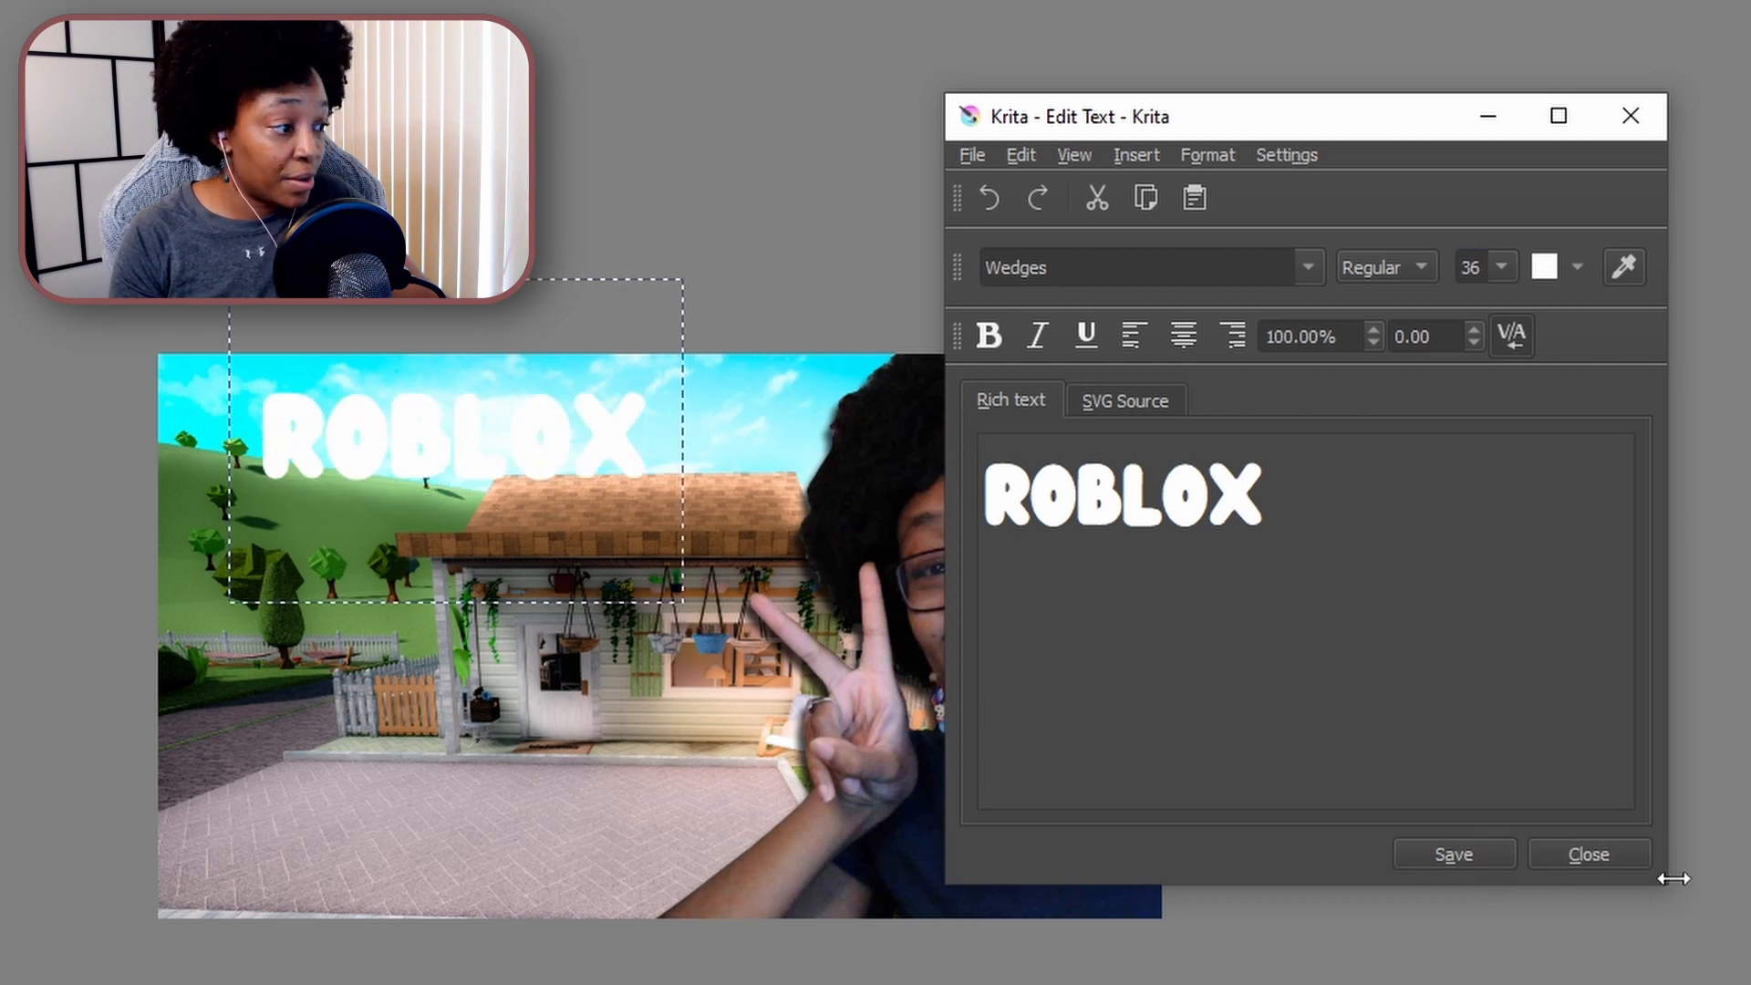
click(1576, 861)
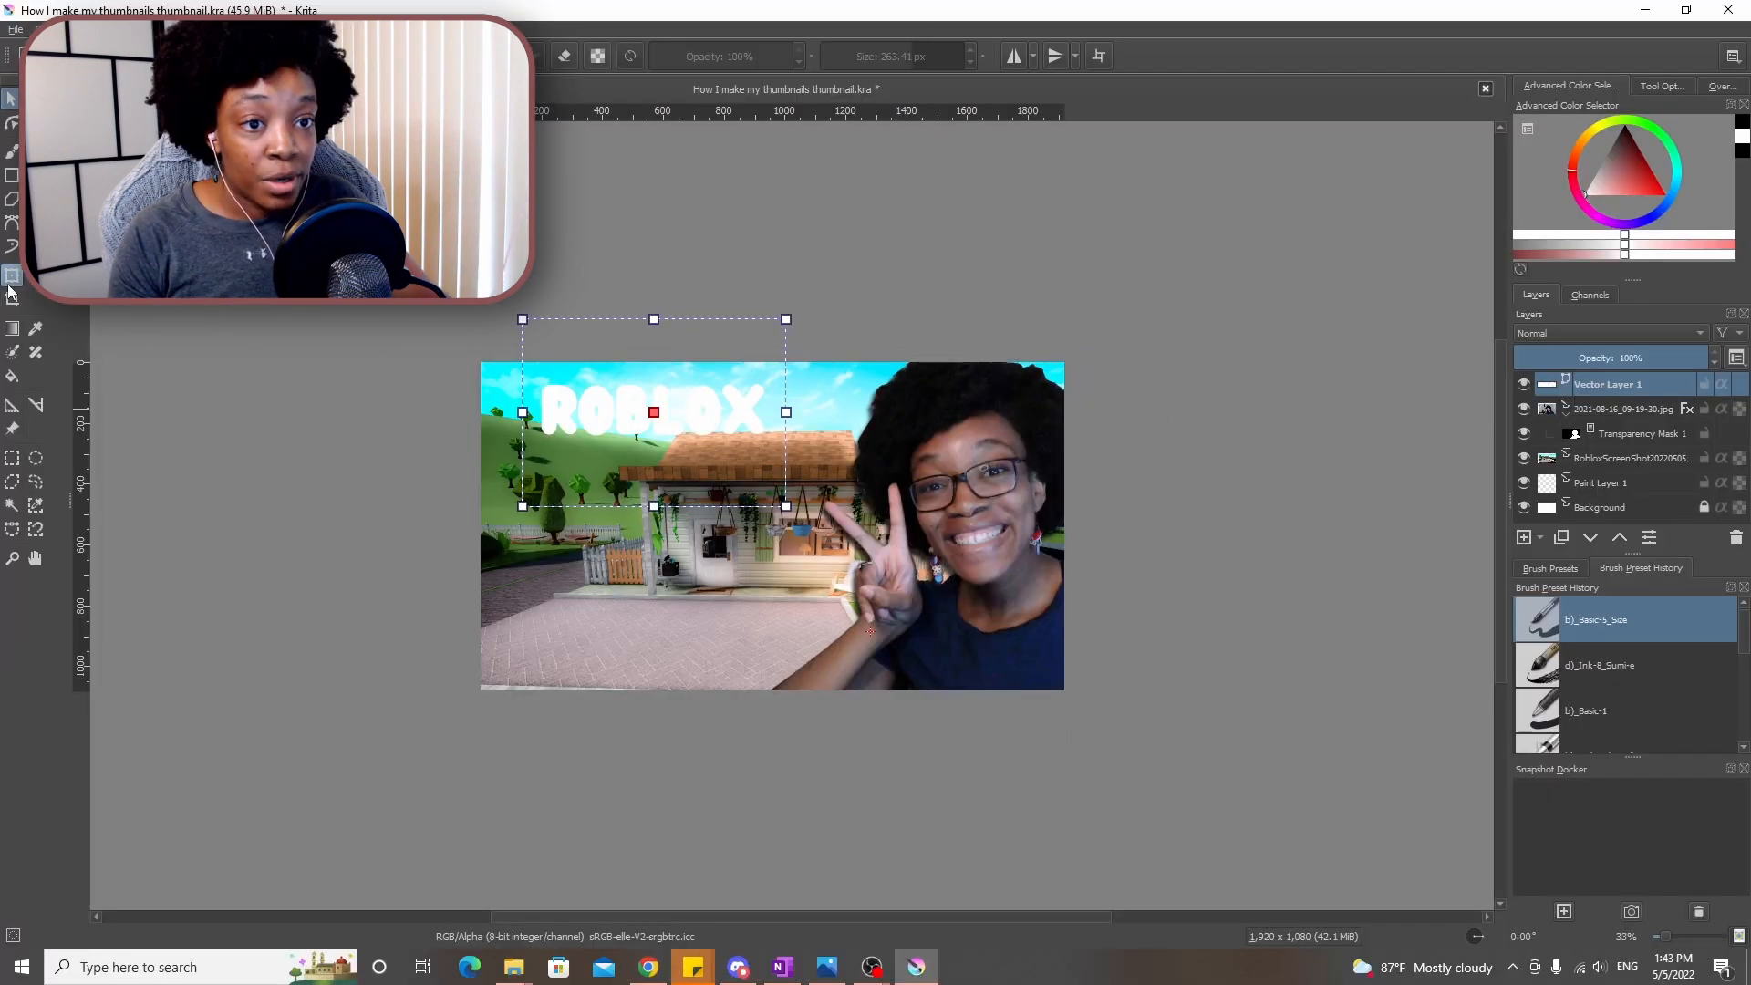
click(12, 276)
drag(691, 405, 772, 438)
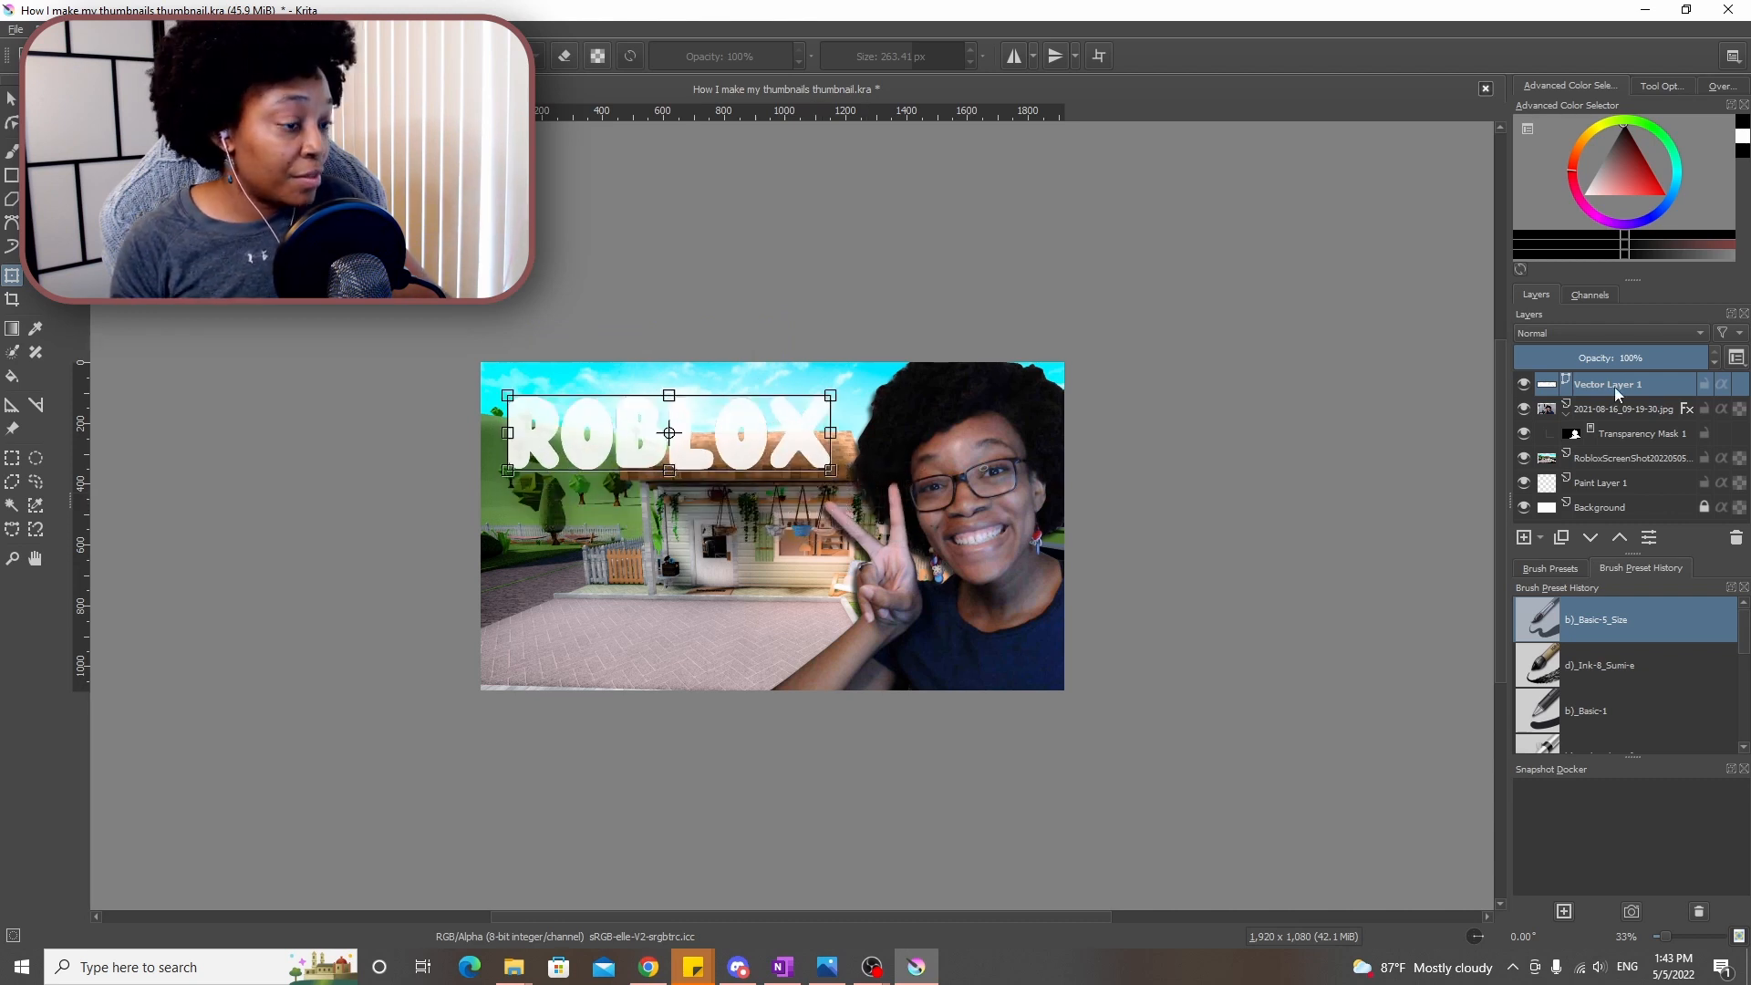
Add a stroke layer style to the Roblox title layer with its blend mode set to Normal
right_click(1550, 387)
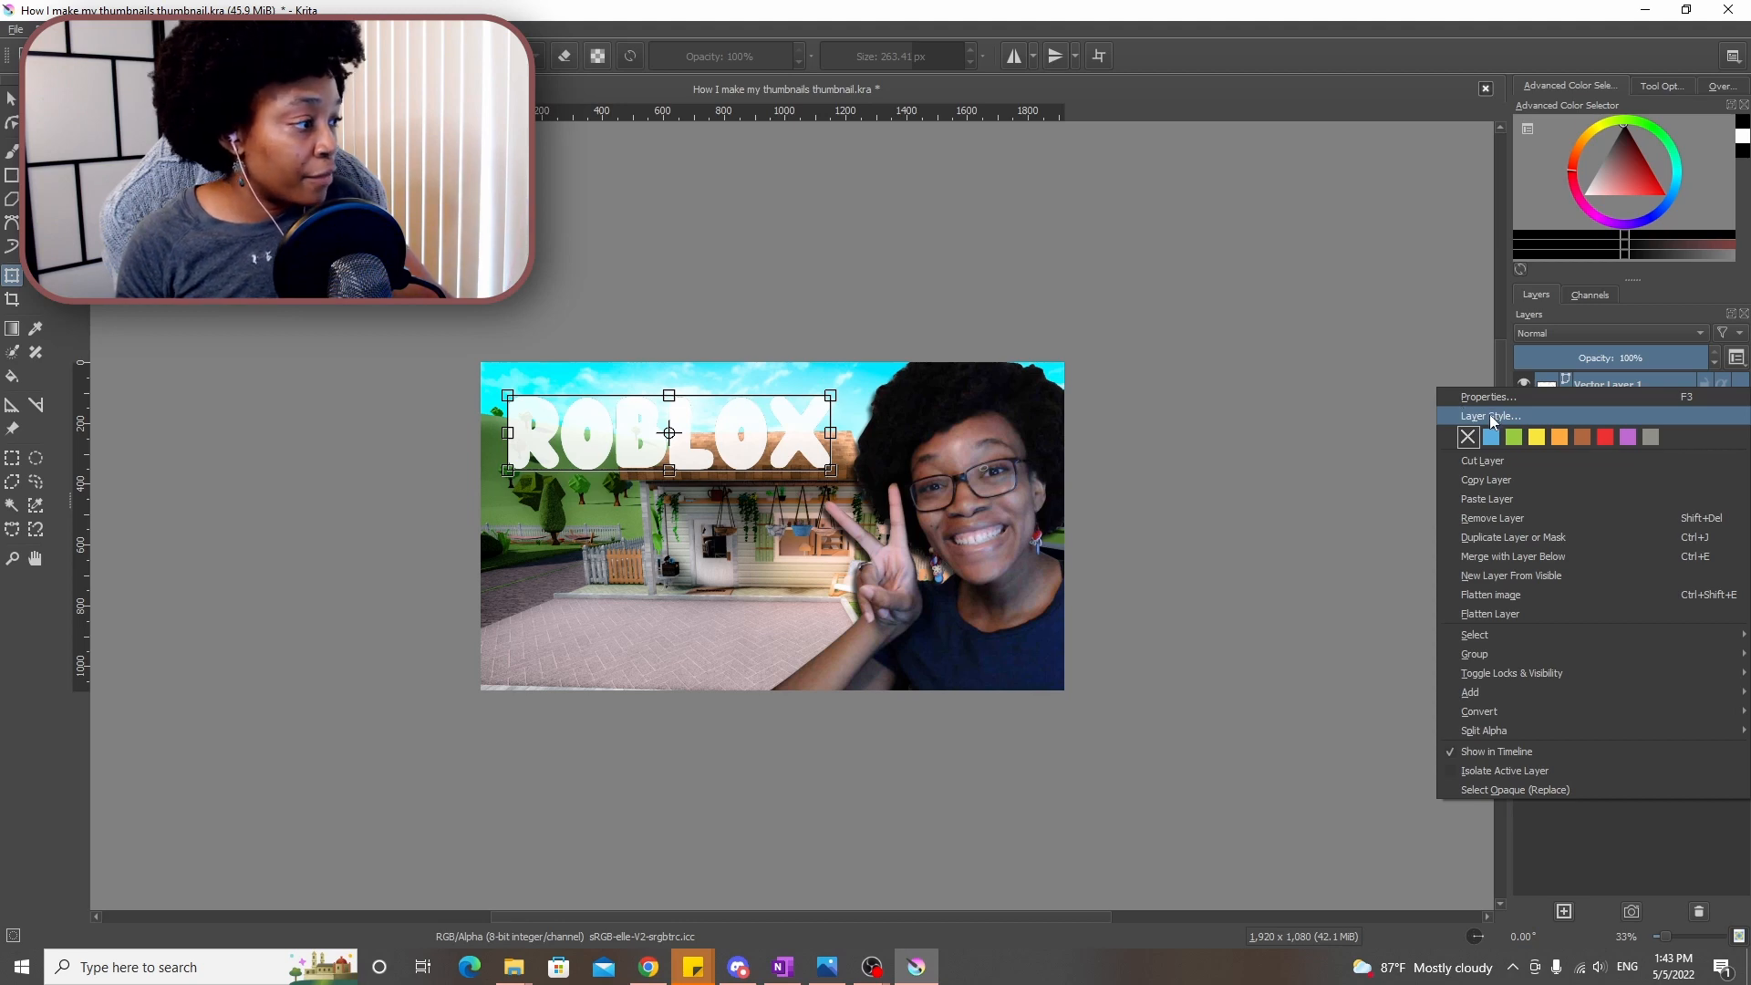
click(1493, 420)
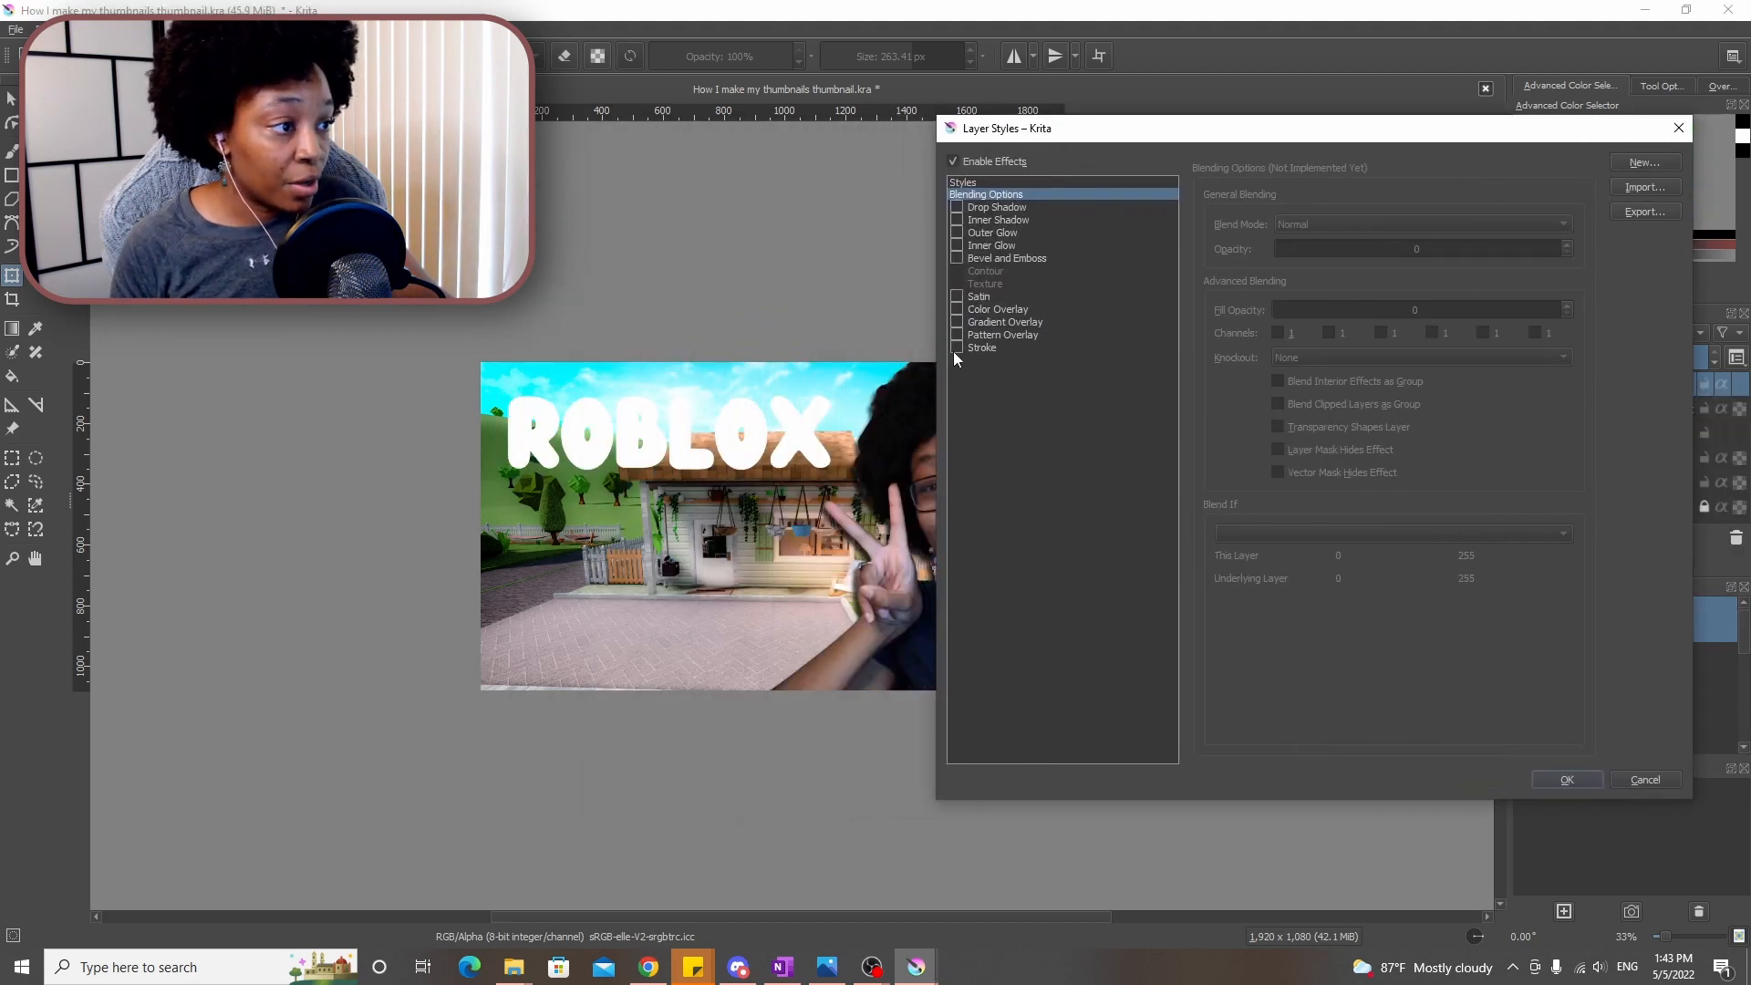
click(956, 348)
click(1370, 278)
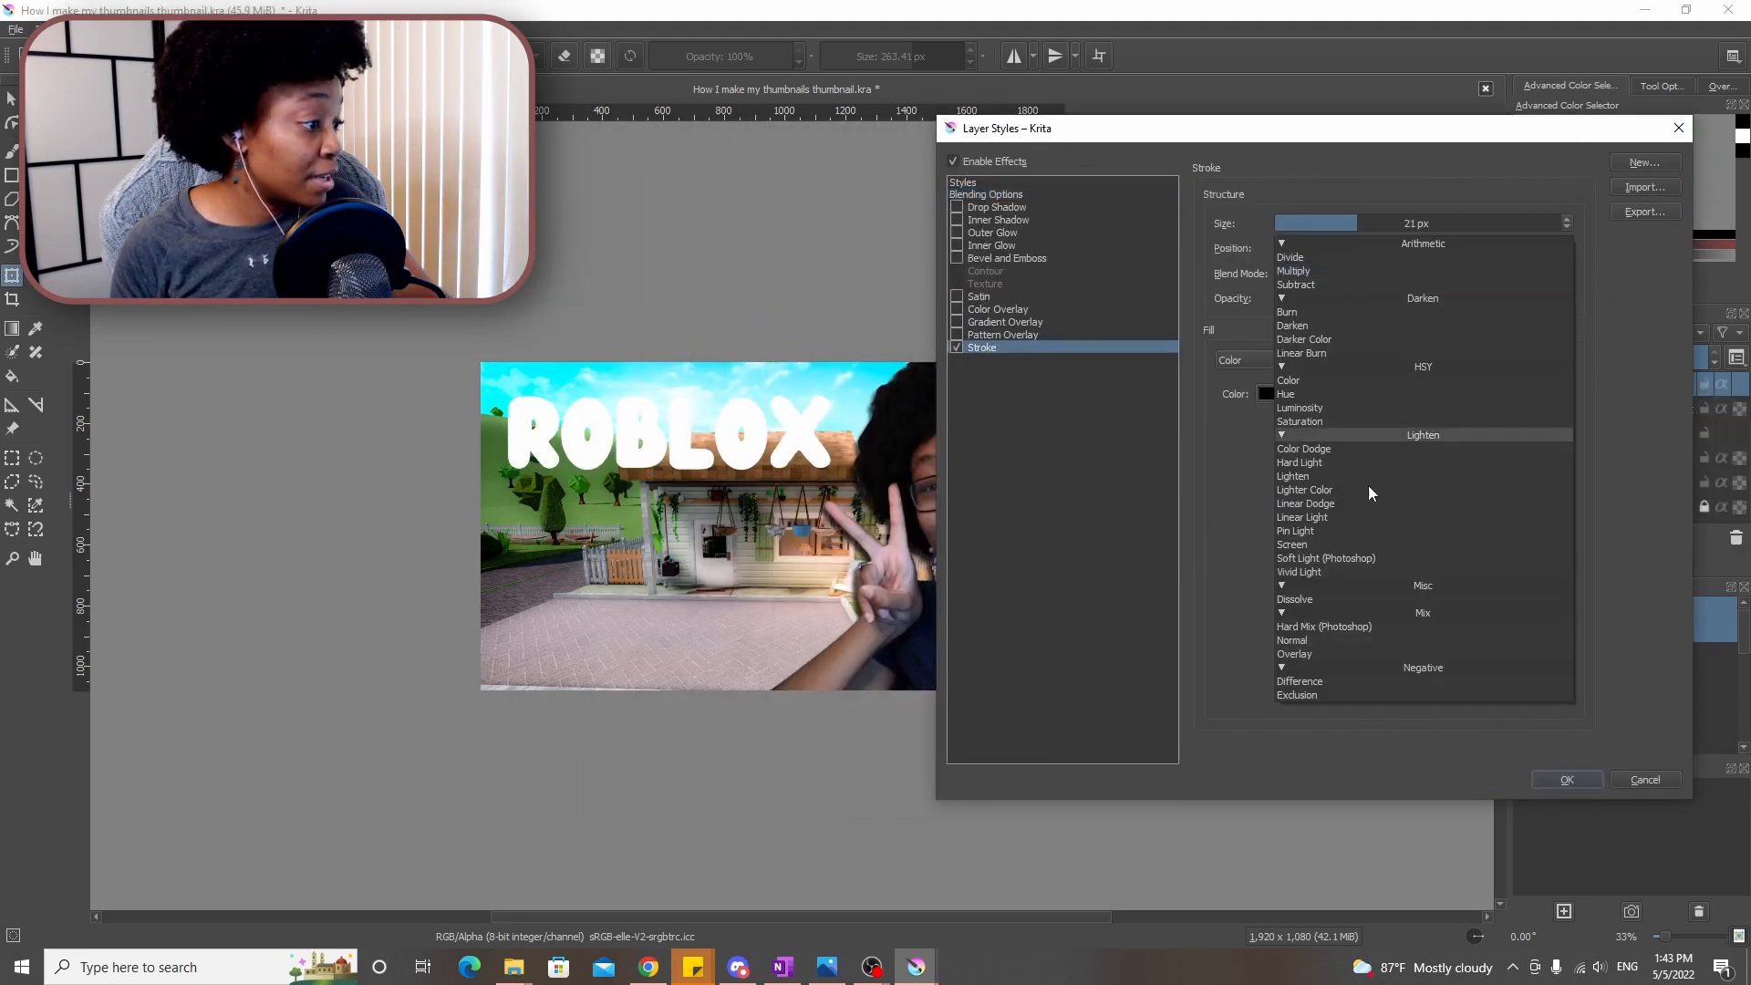
click(1326, 640)
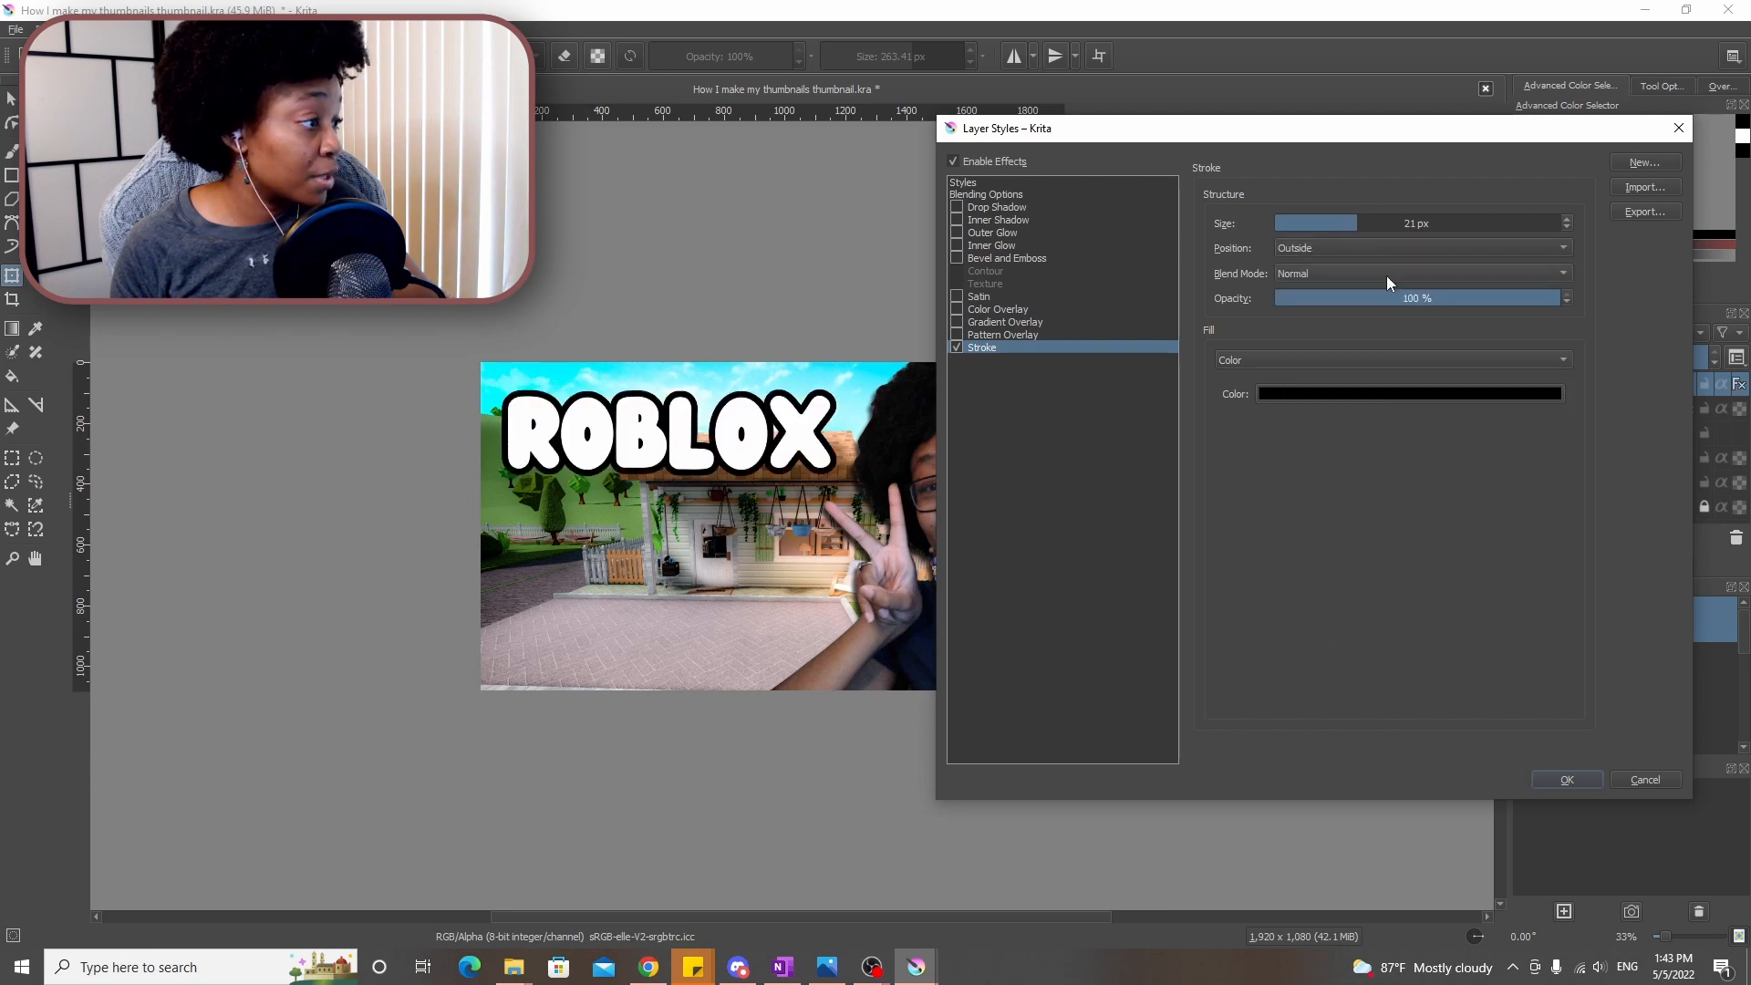
Set the Roblox title's stroke color to pink #d18f8f and apply the layer style
click(1427, 394)
click(1175, 375)
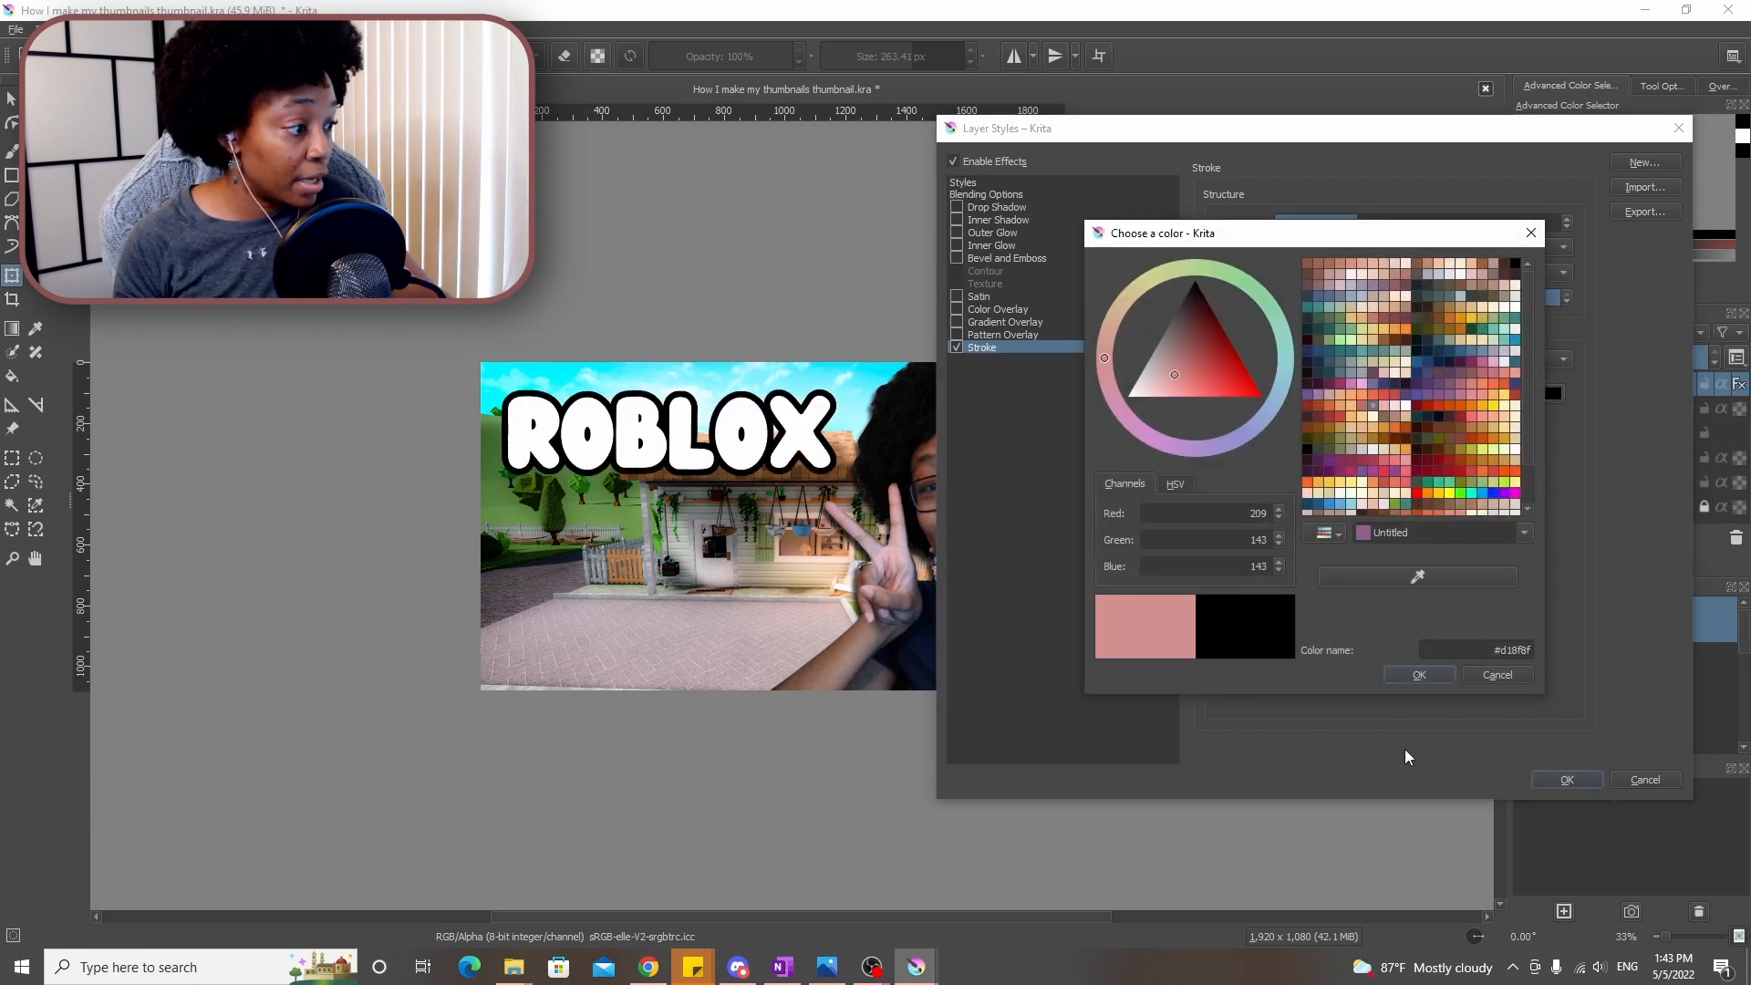
click(1419, 675)
click(1581, 784)
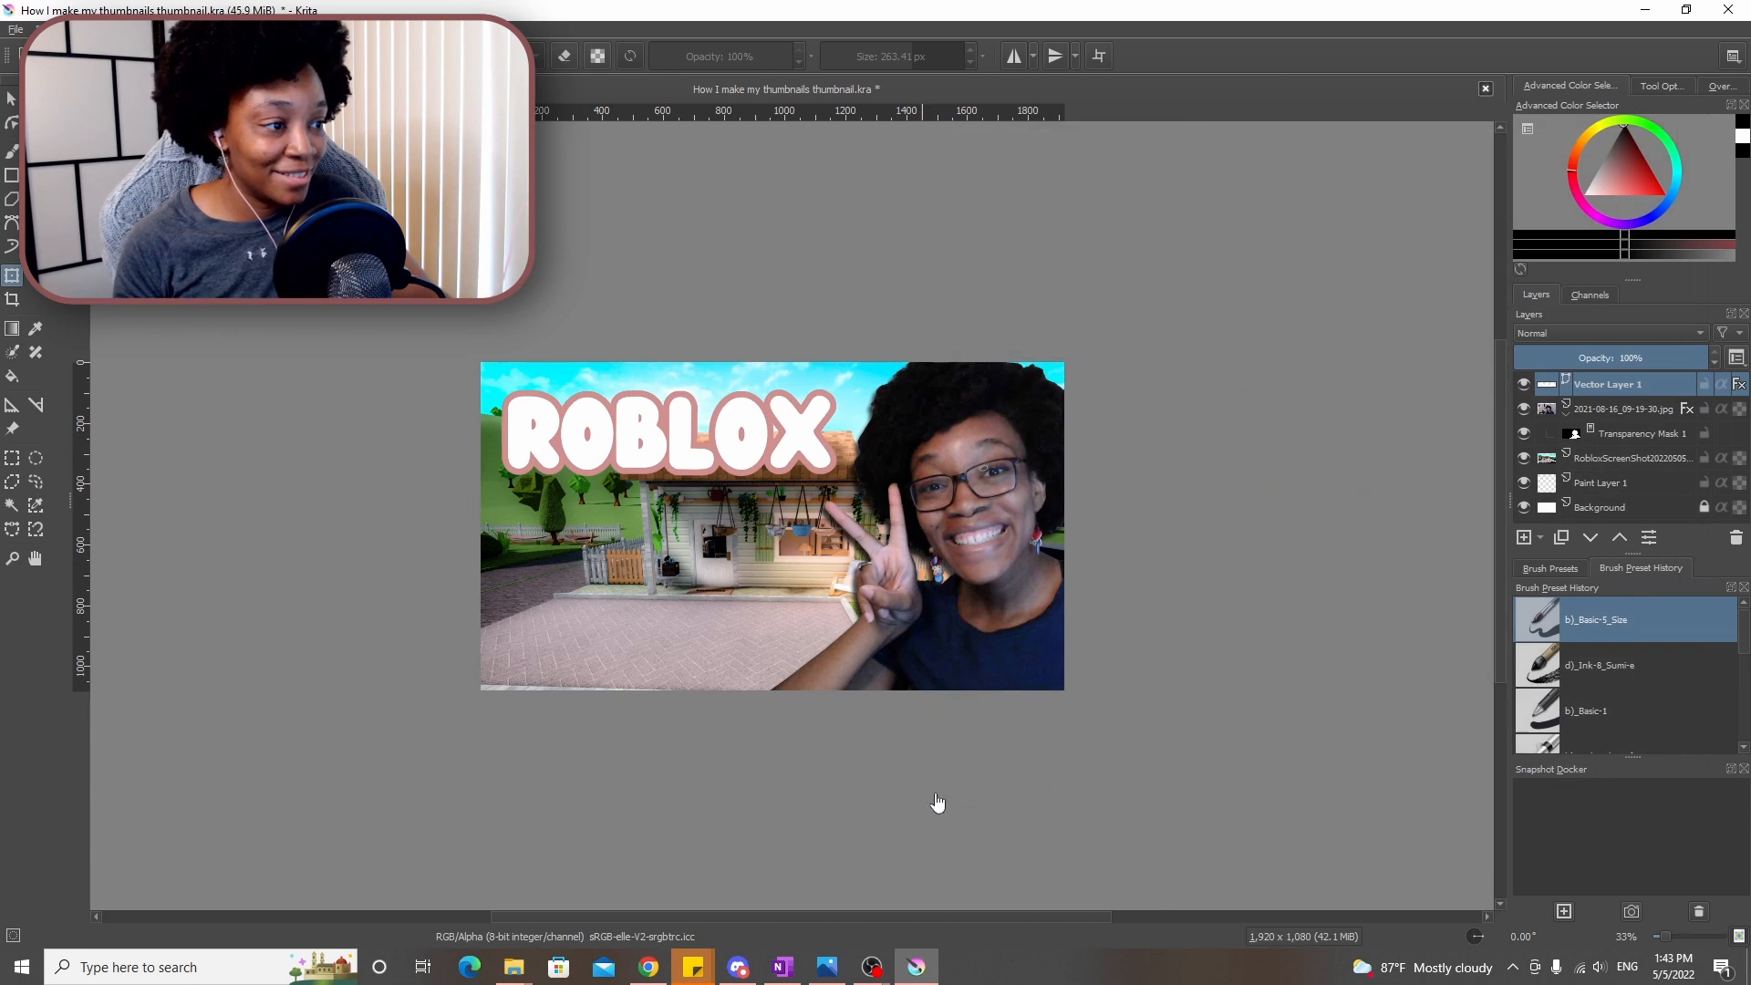
scroll(633, 605, down, 2)
scroll(630, 609, up, 2)
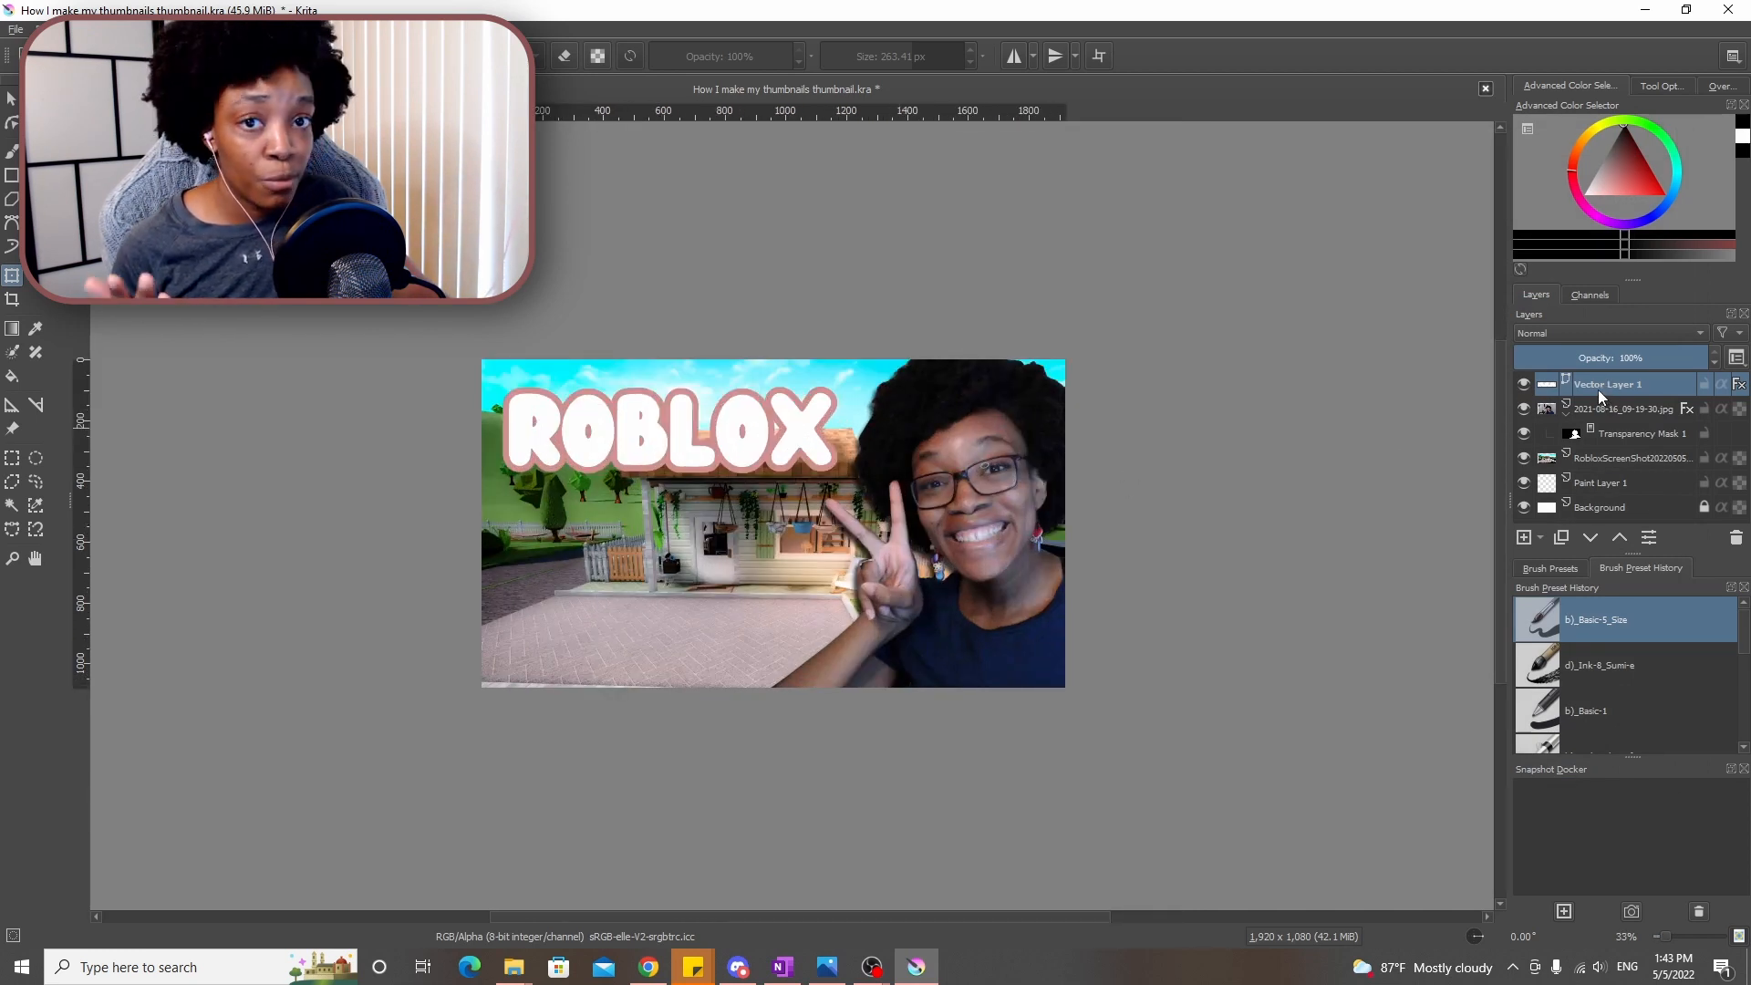
Add a drop shadow to the Roblox title layer with a distance of 36 px
right_click(1591, 385)
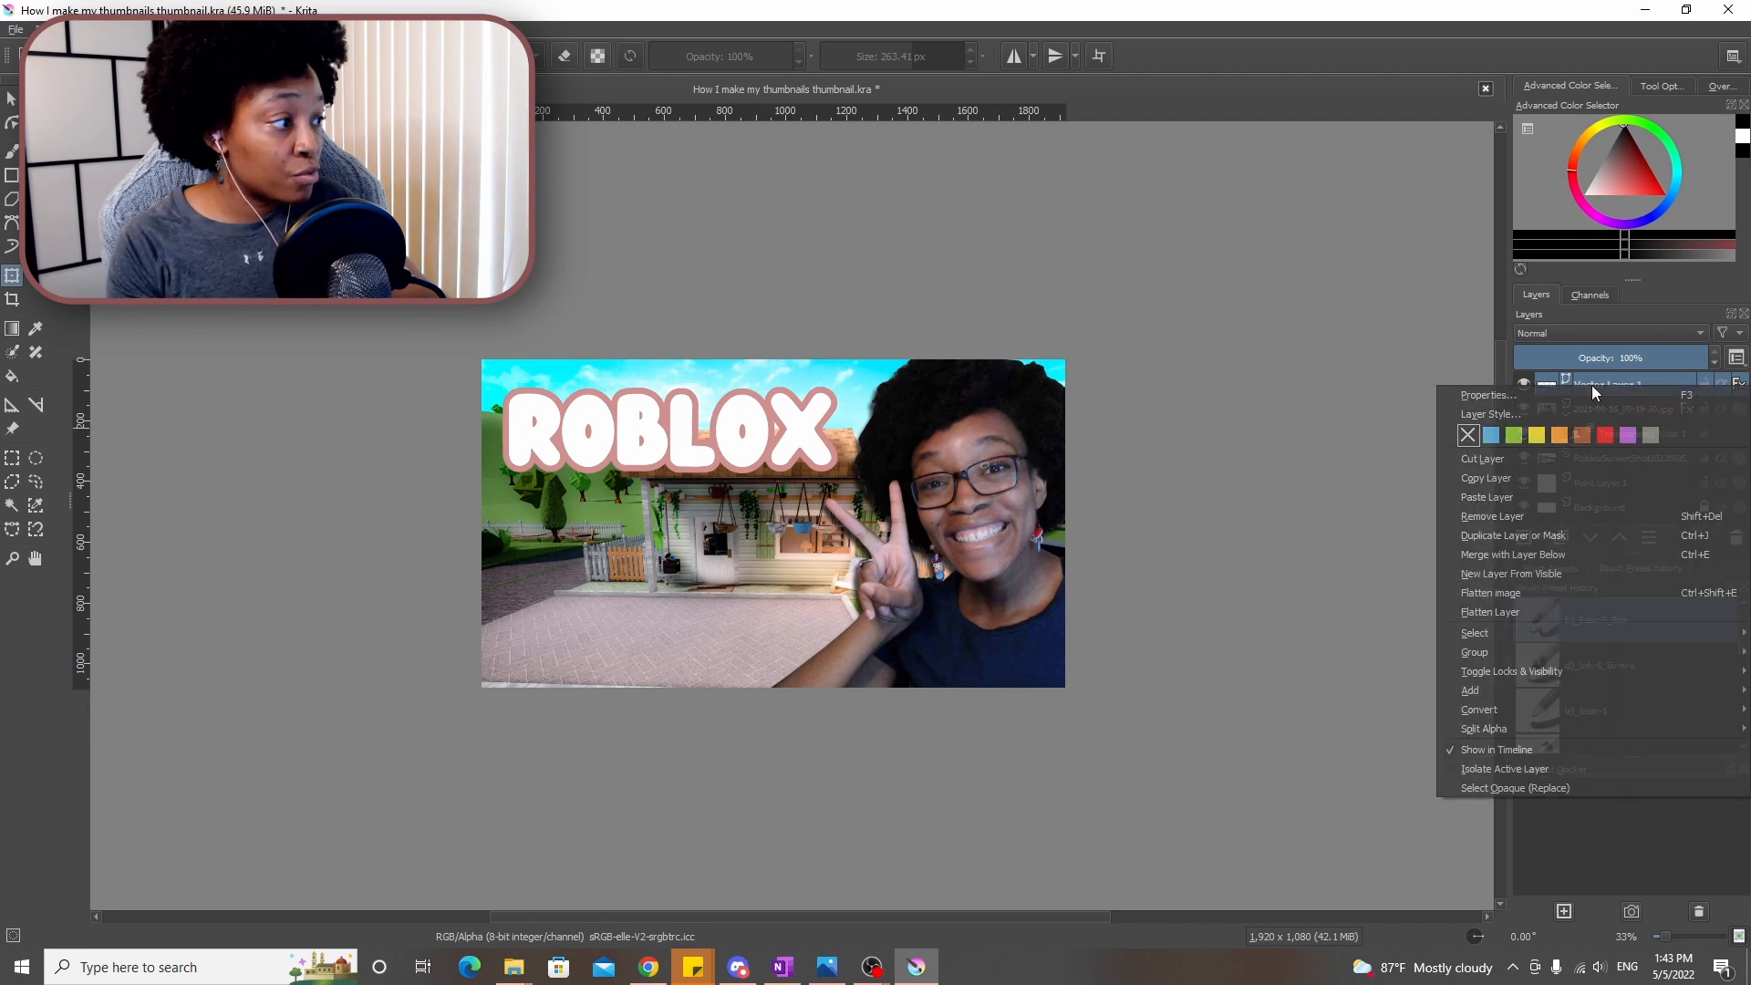
click(1495, 476)
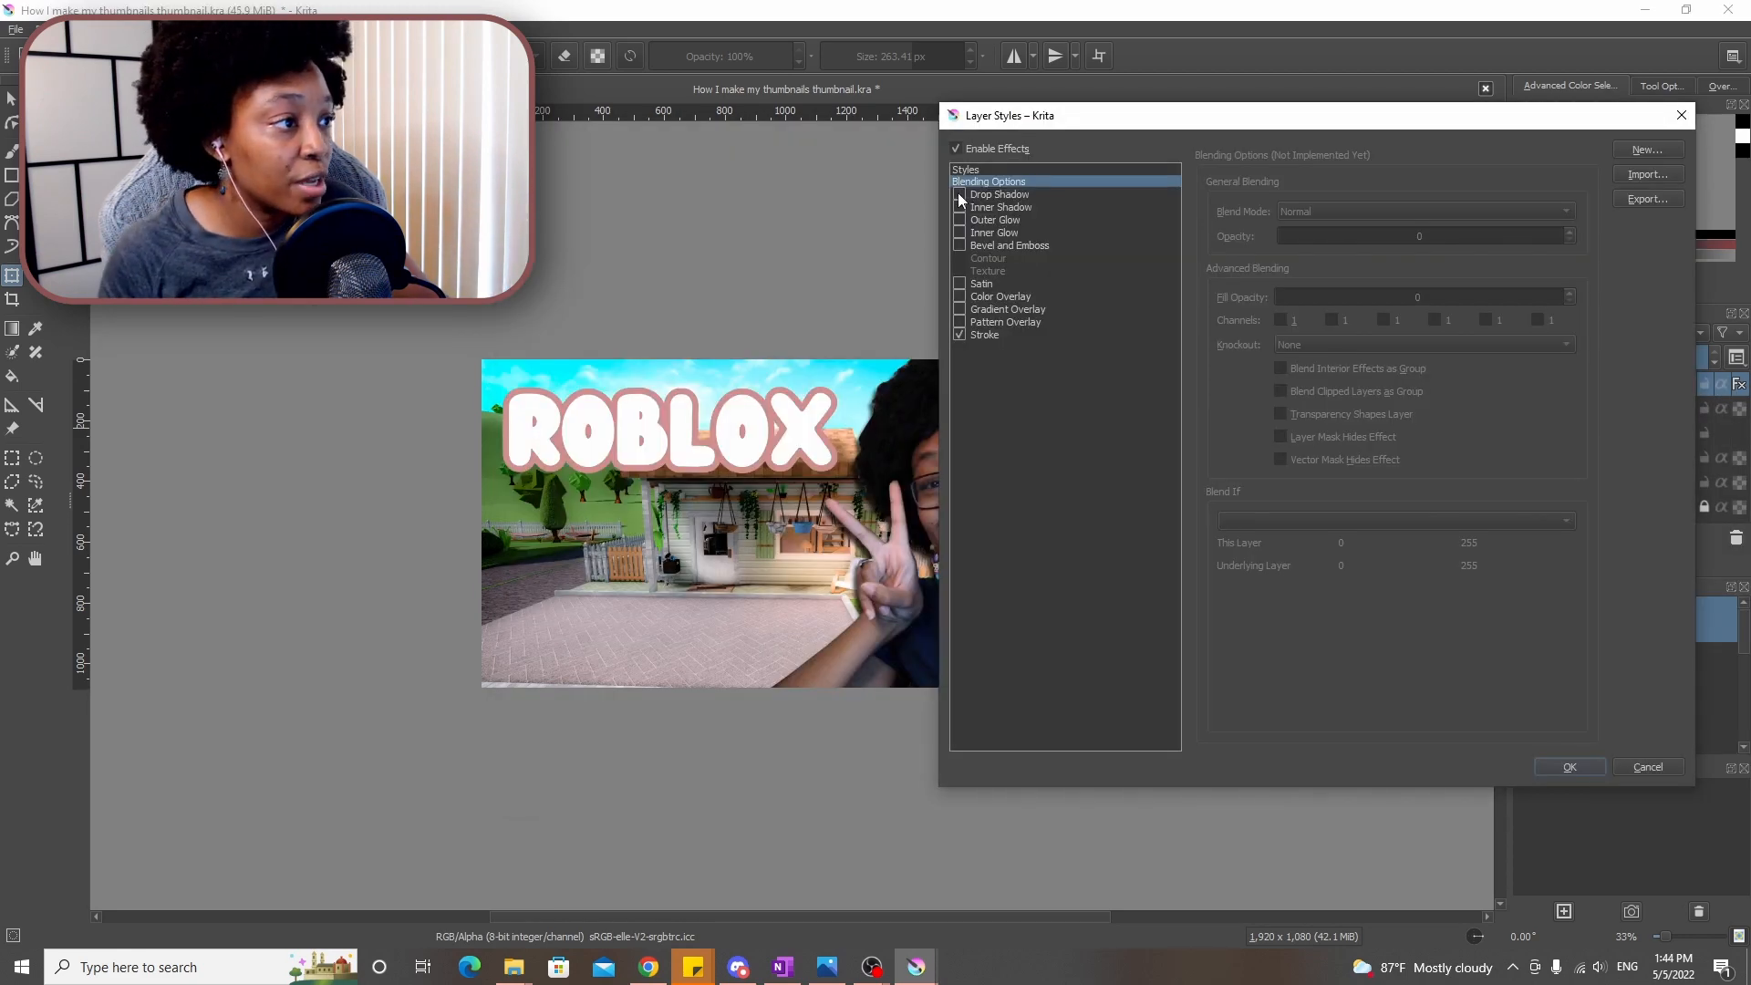
click(1010, 195)
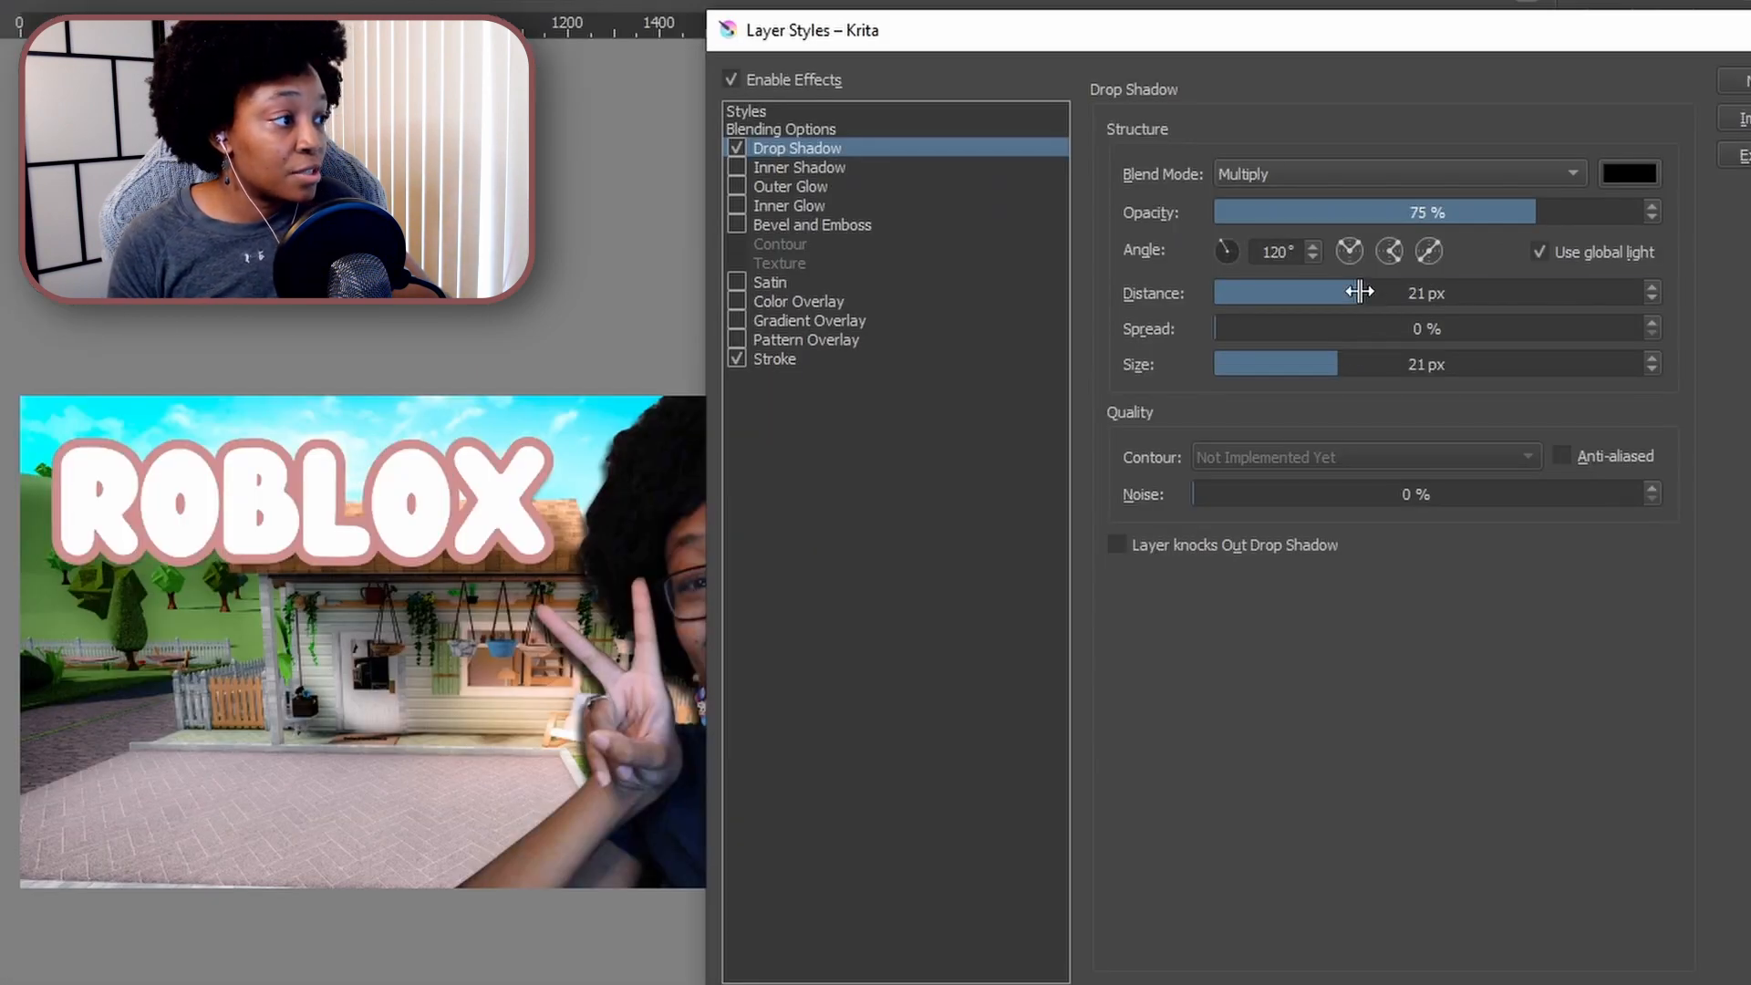
drag(1359, 291, 1417, 291)
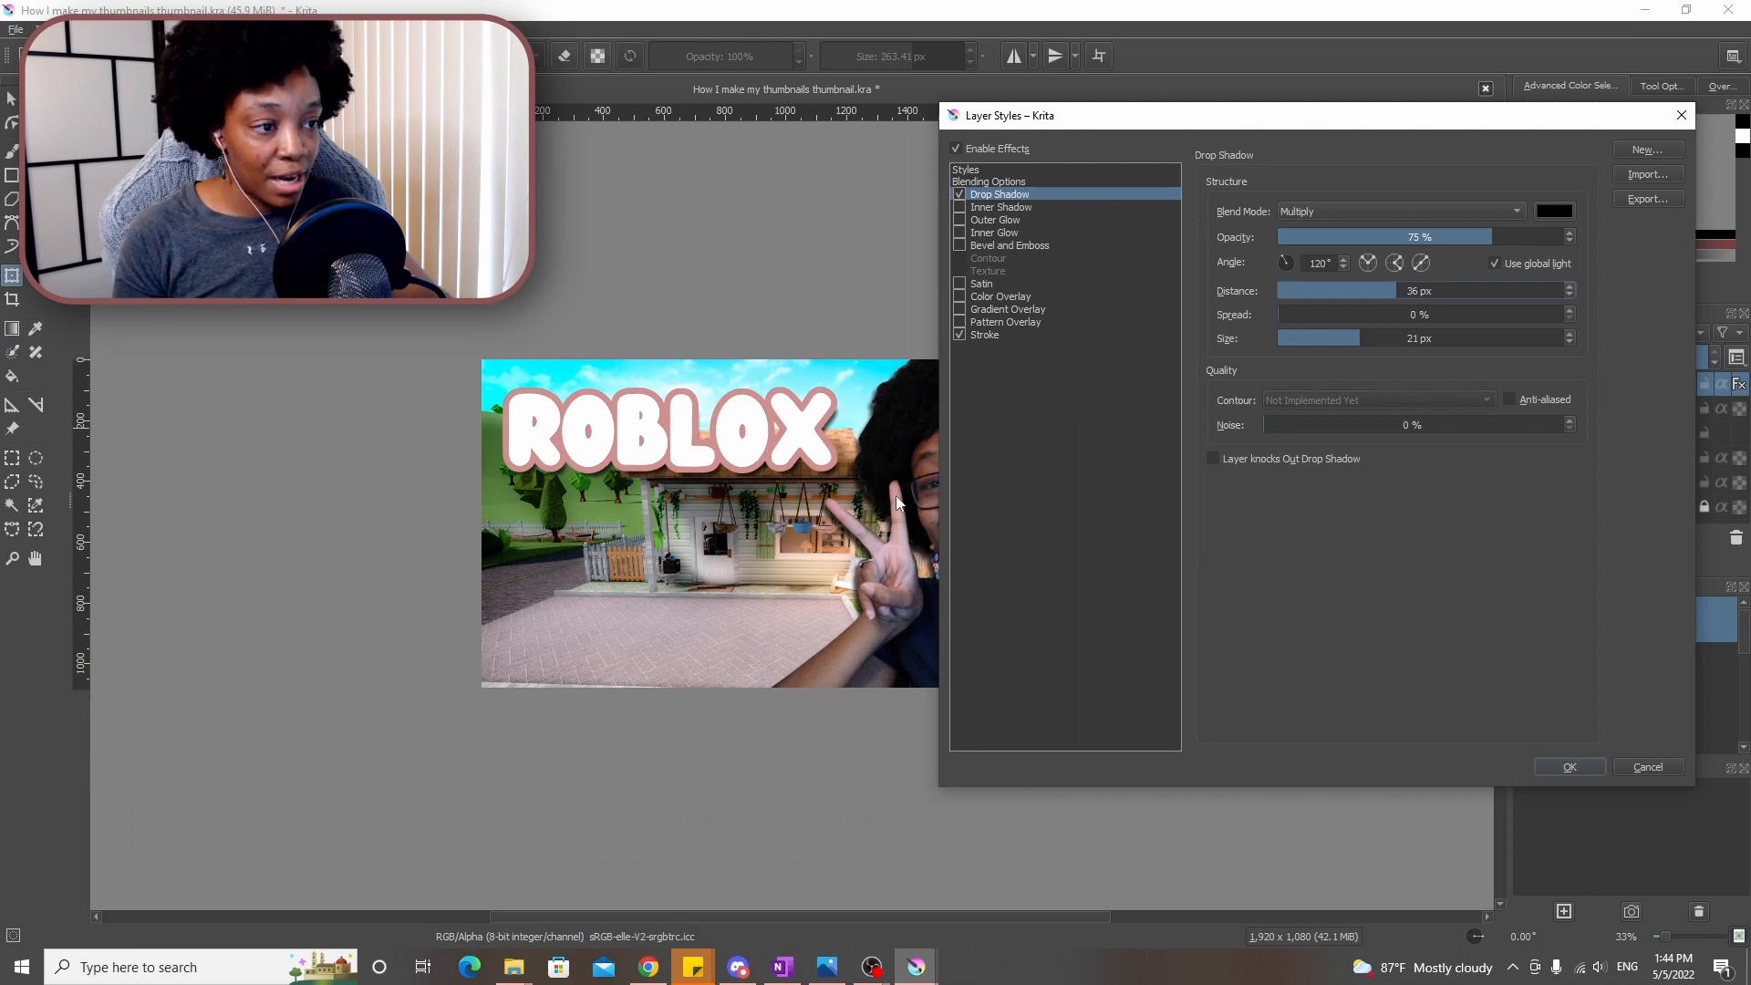
click(1569, 766)
Delete the Roblox title's vector layer
scroll(791, 645, down, 1)
scroll(792, 645, up, 1)
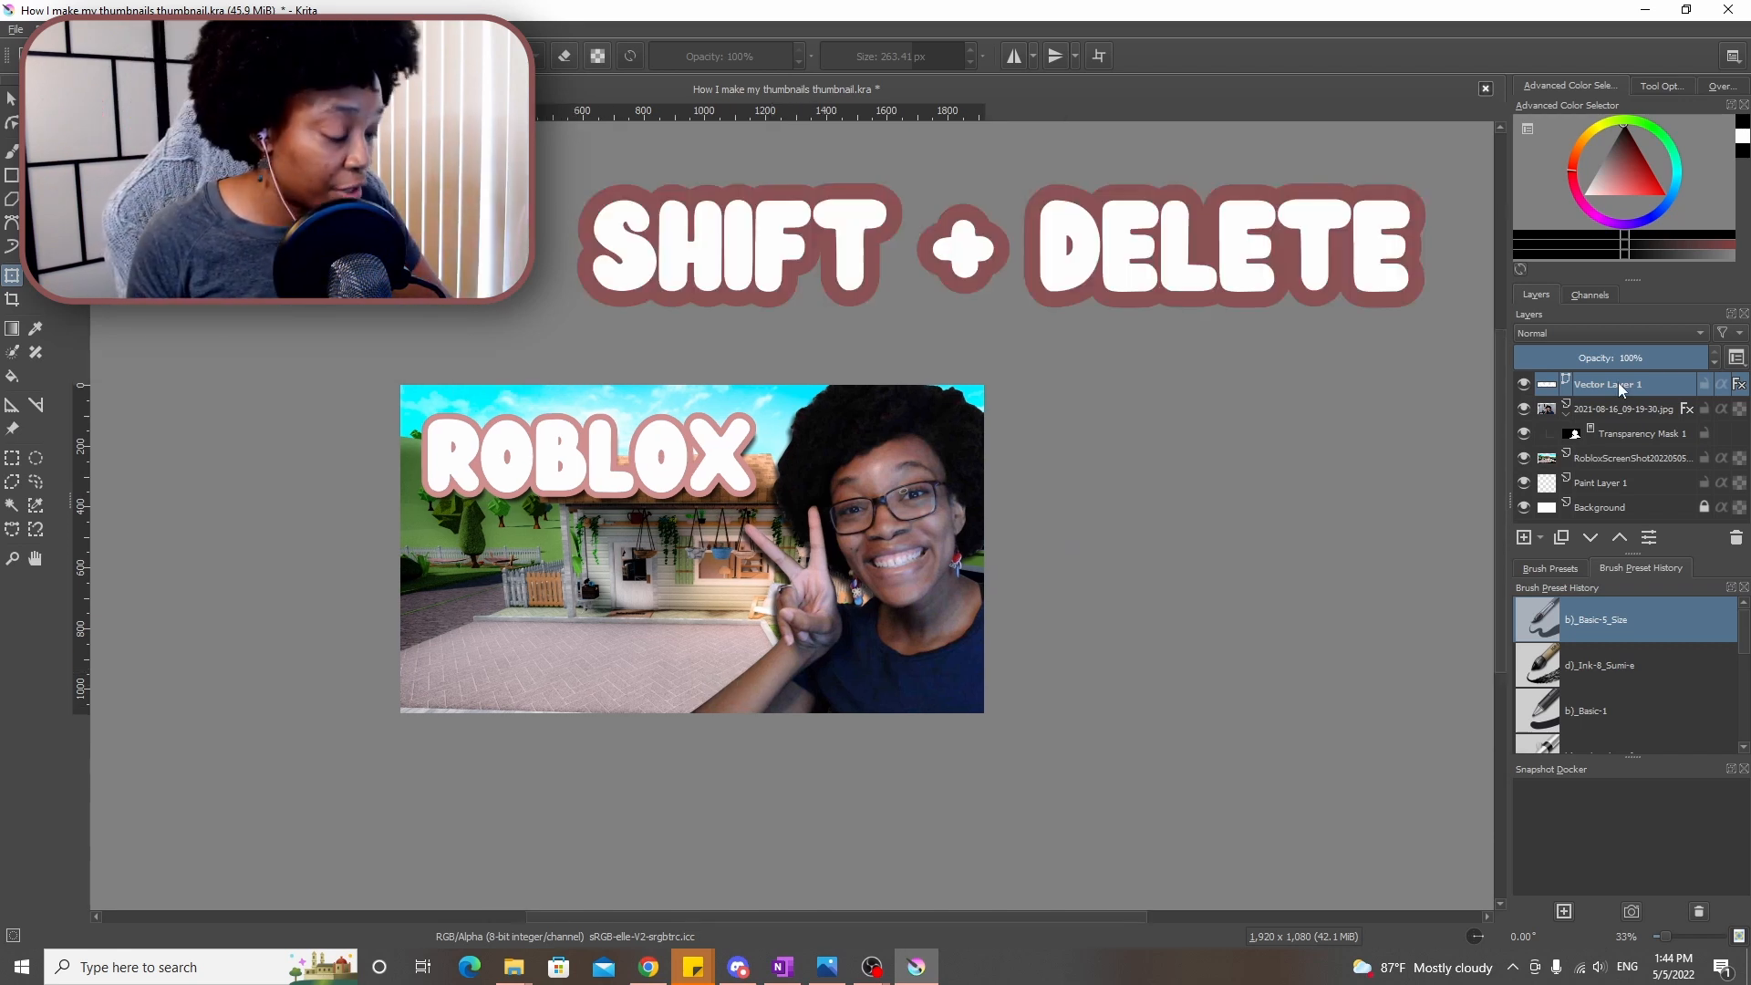
key(shift+Delete)
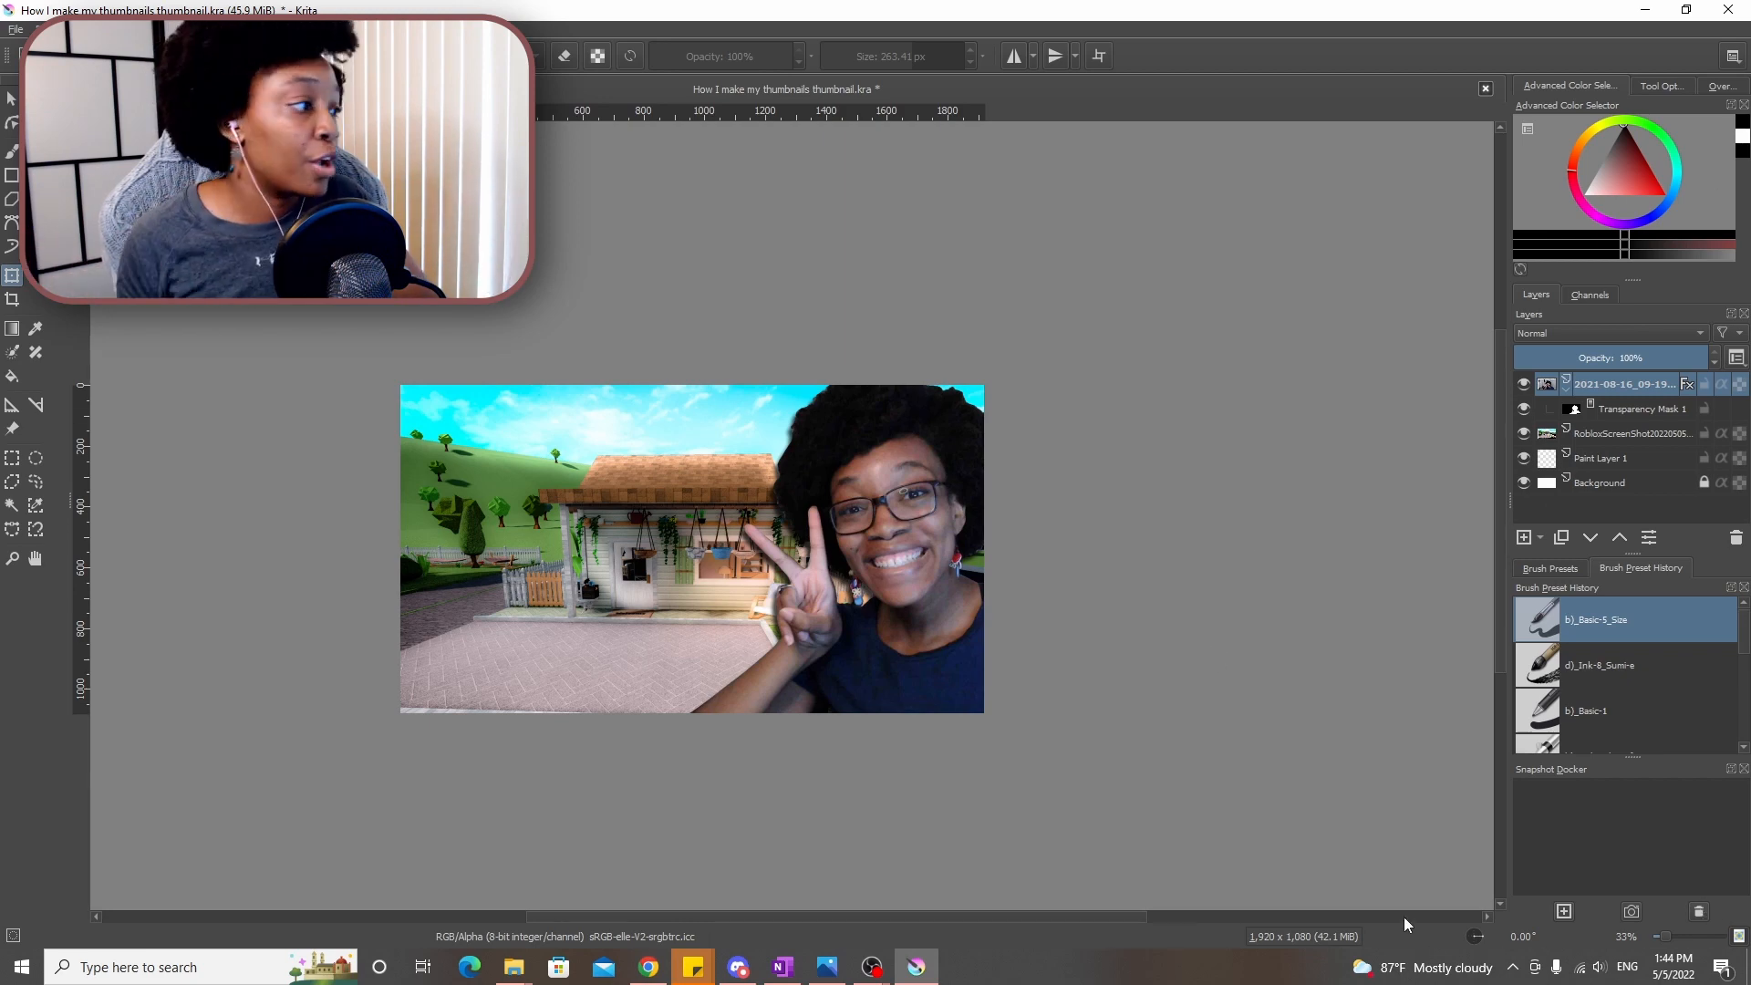
Copy the portrait photo layer and create a new 1920 by 1080 px document at 300 ppi
scroll(613, 594, up, 1)
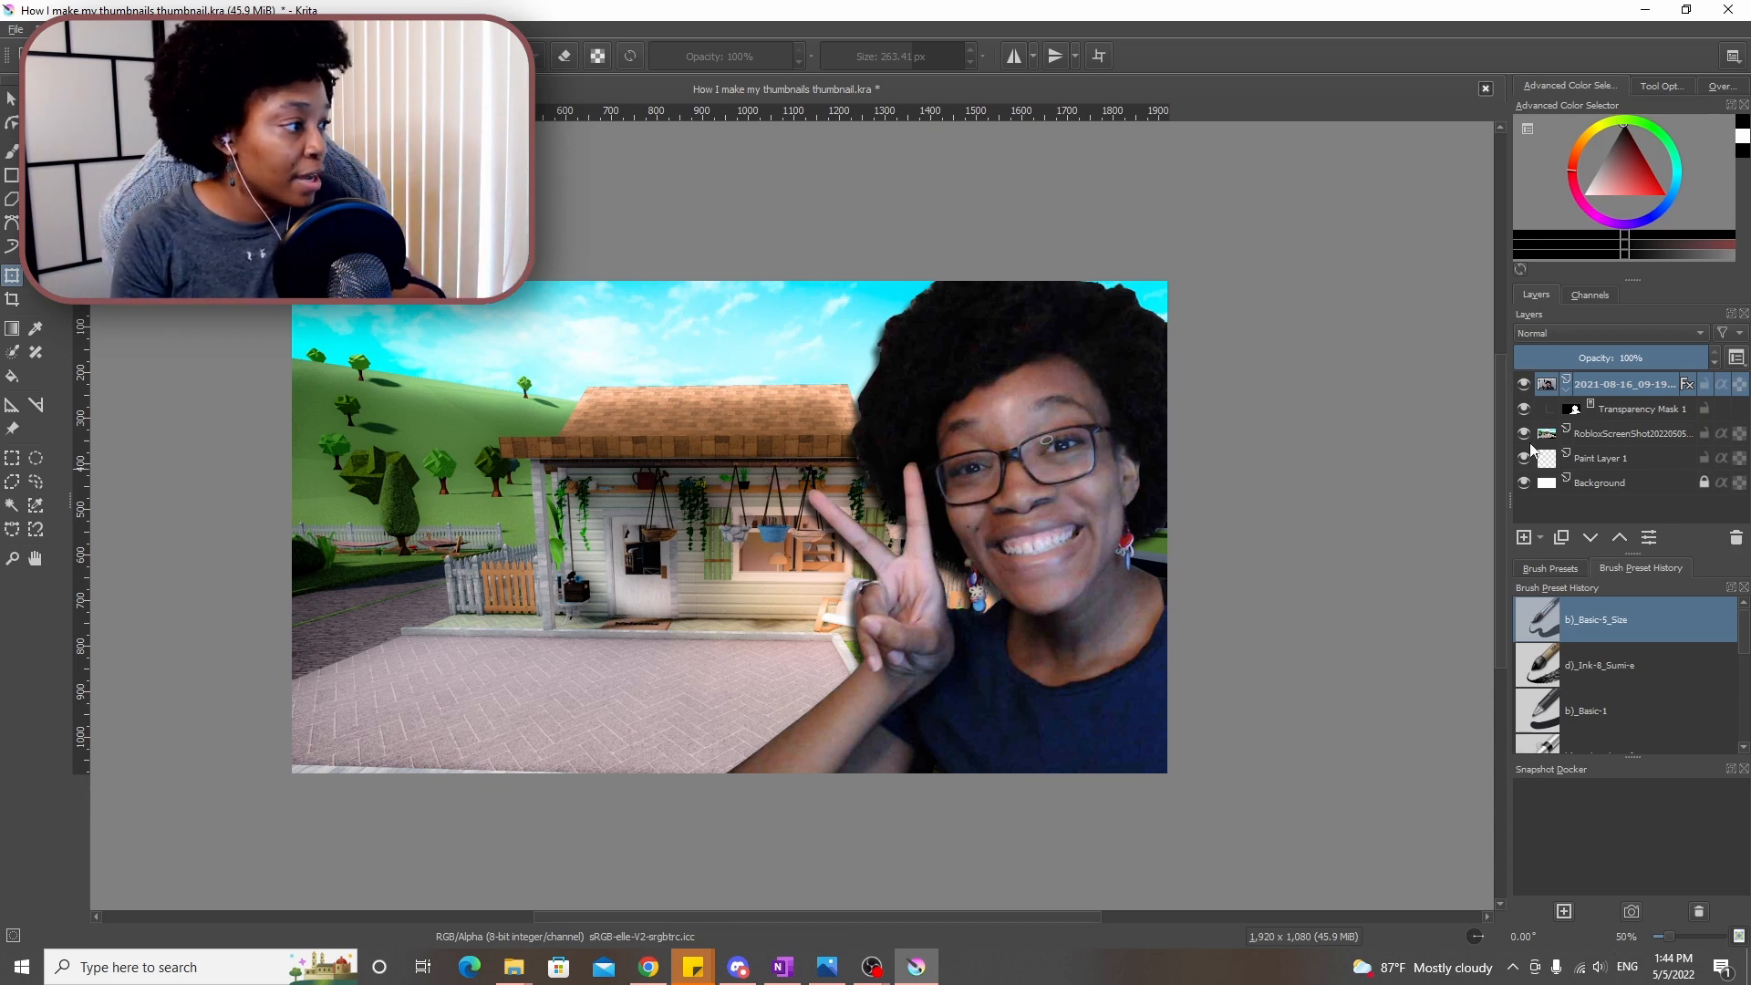
right_click(1609, 393)
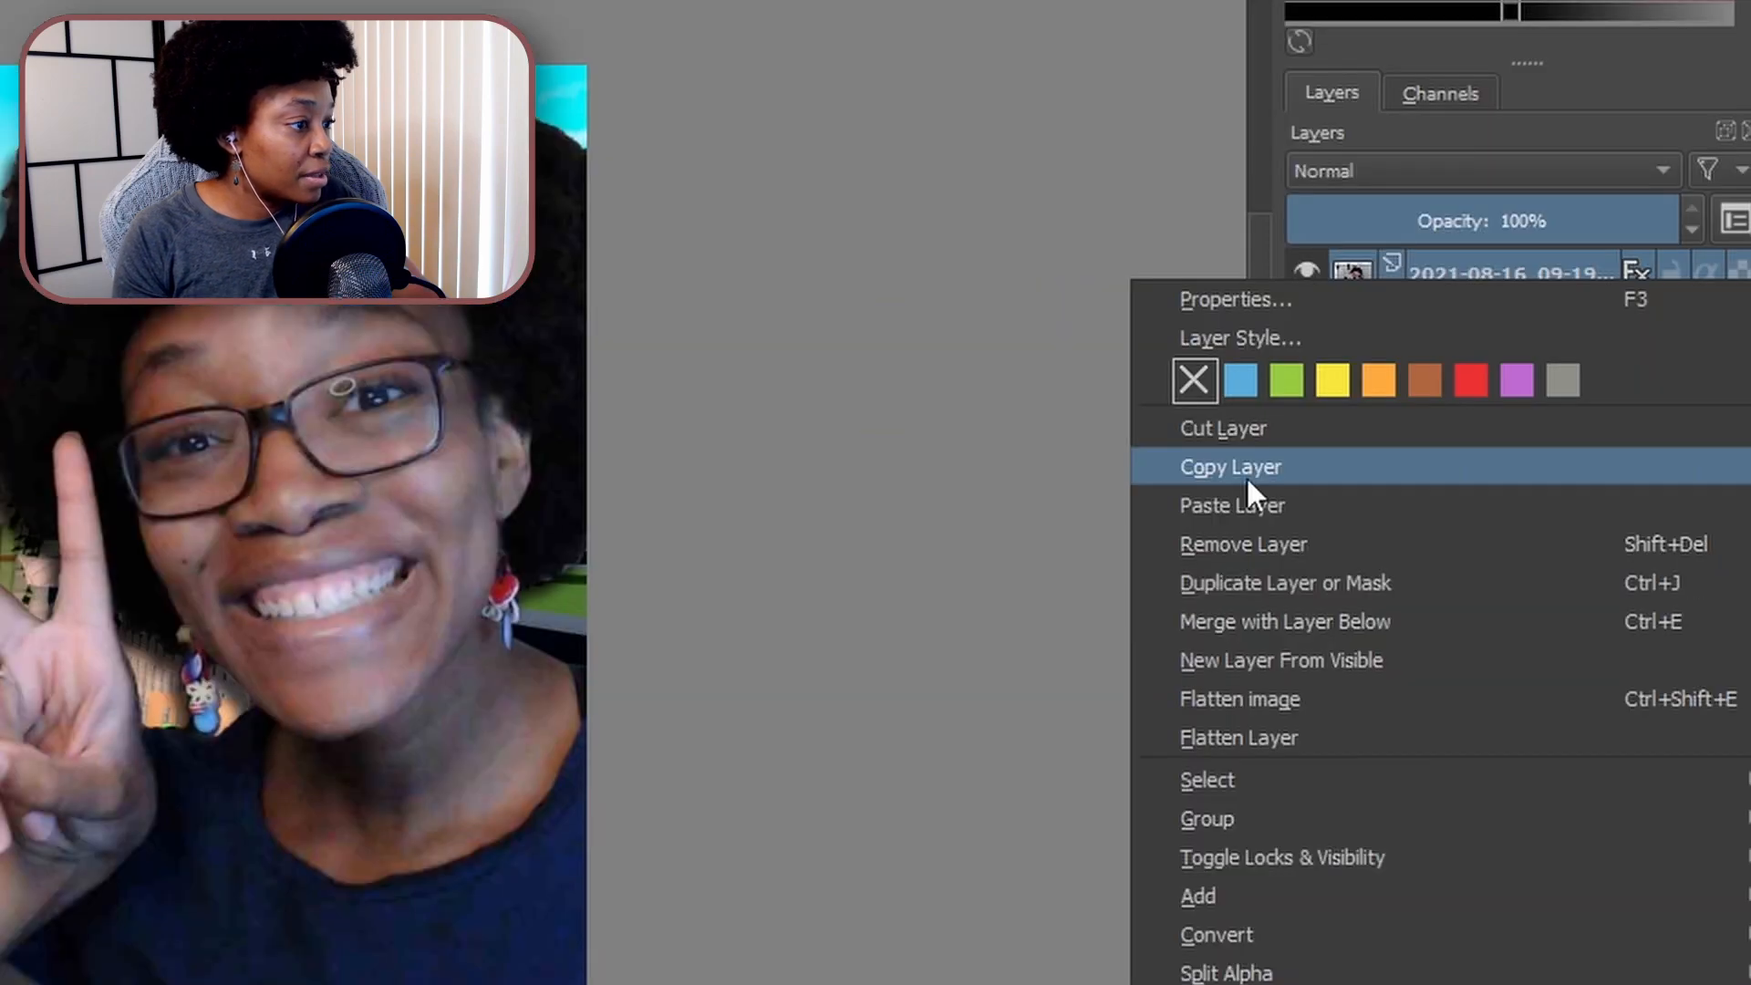
click(1248, 481)
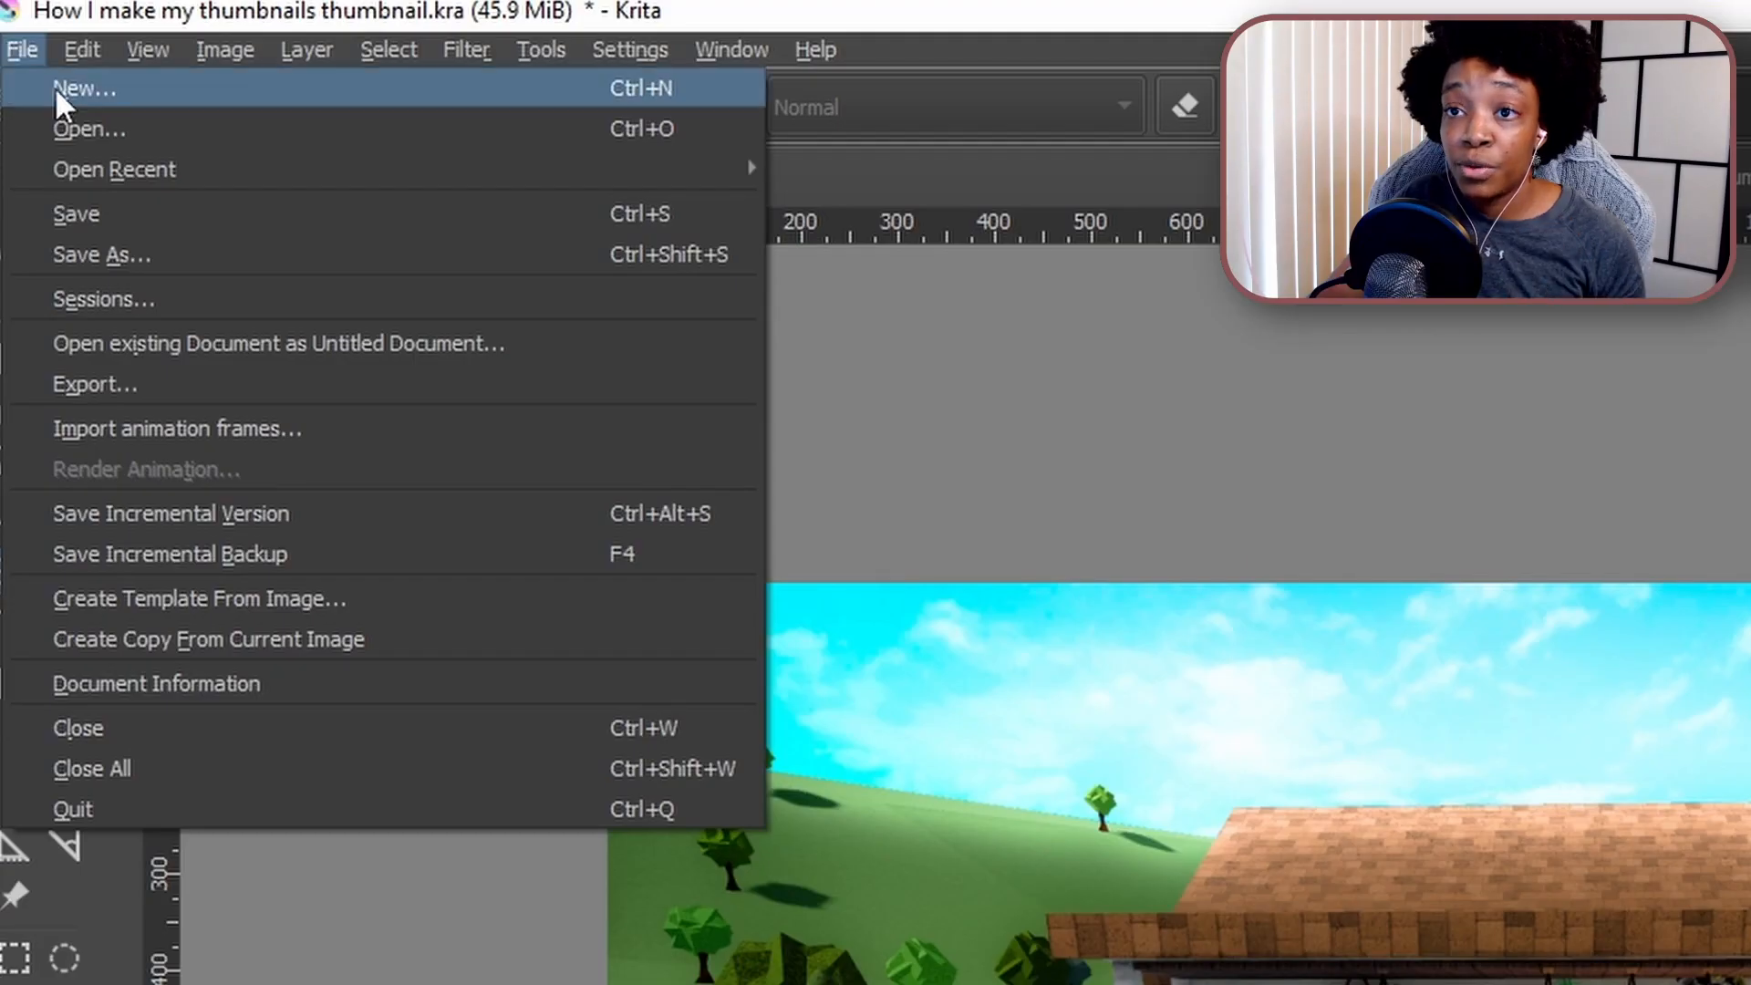
click(91, 82)
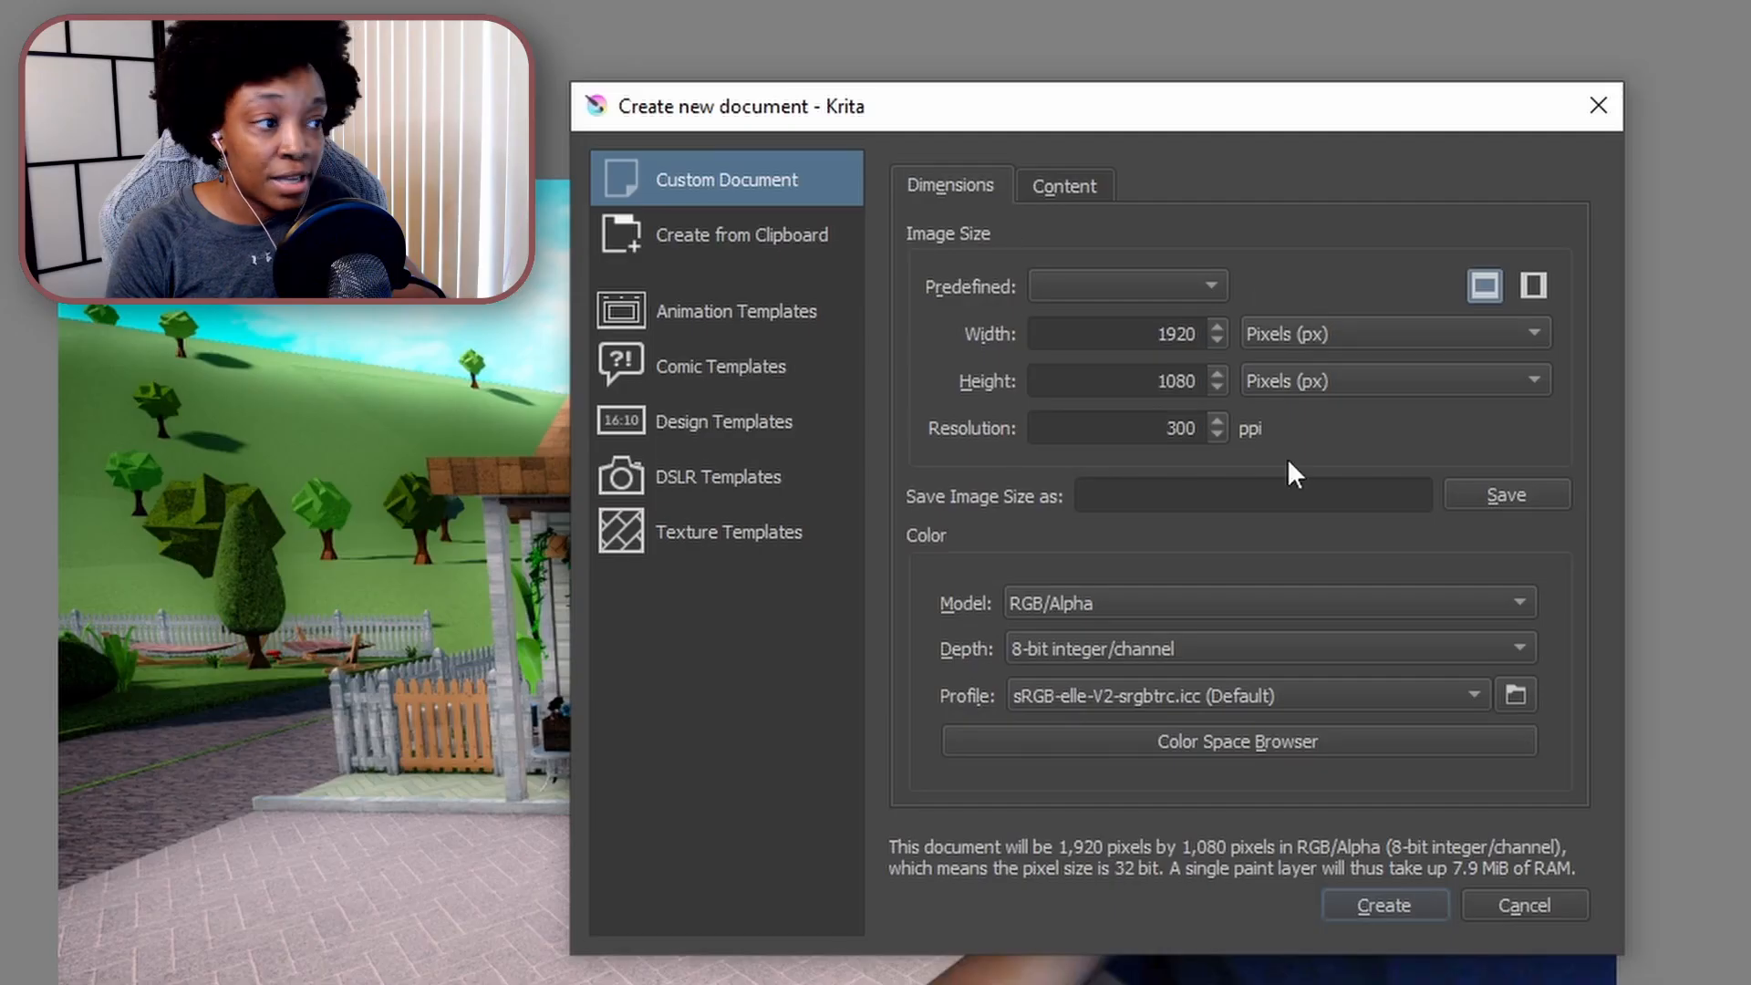
click(1390, 908)
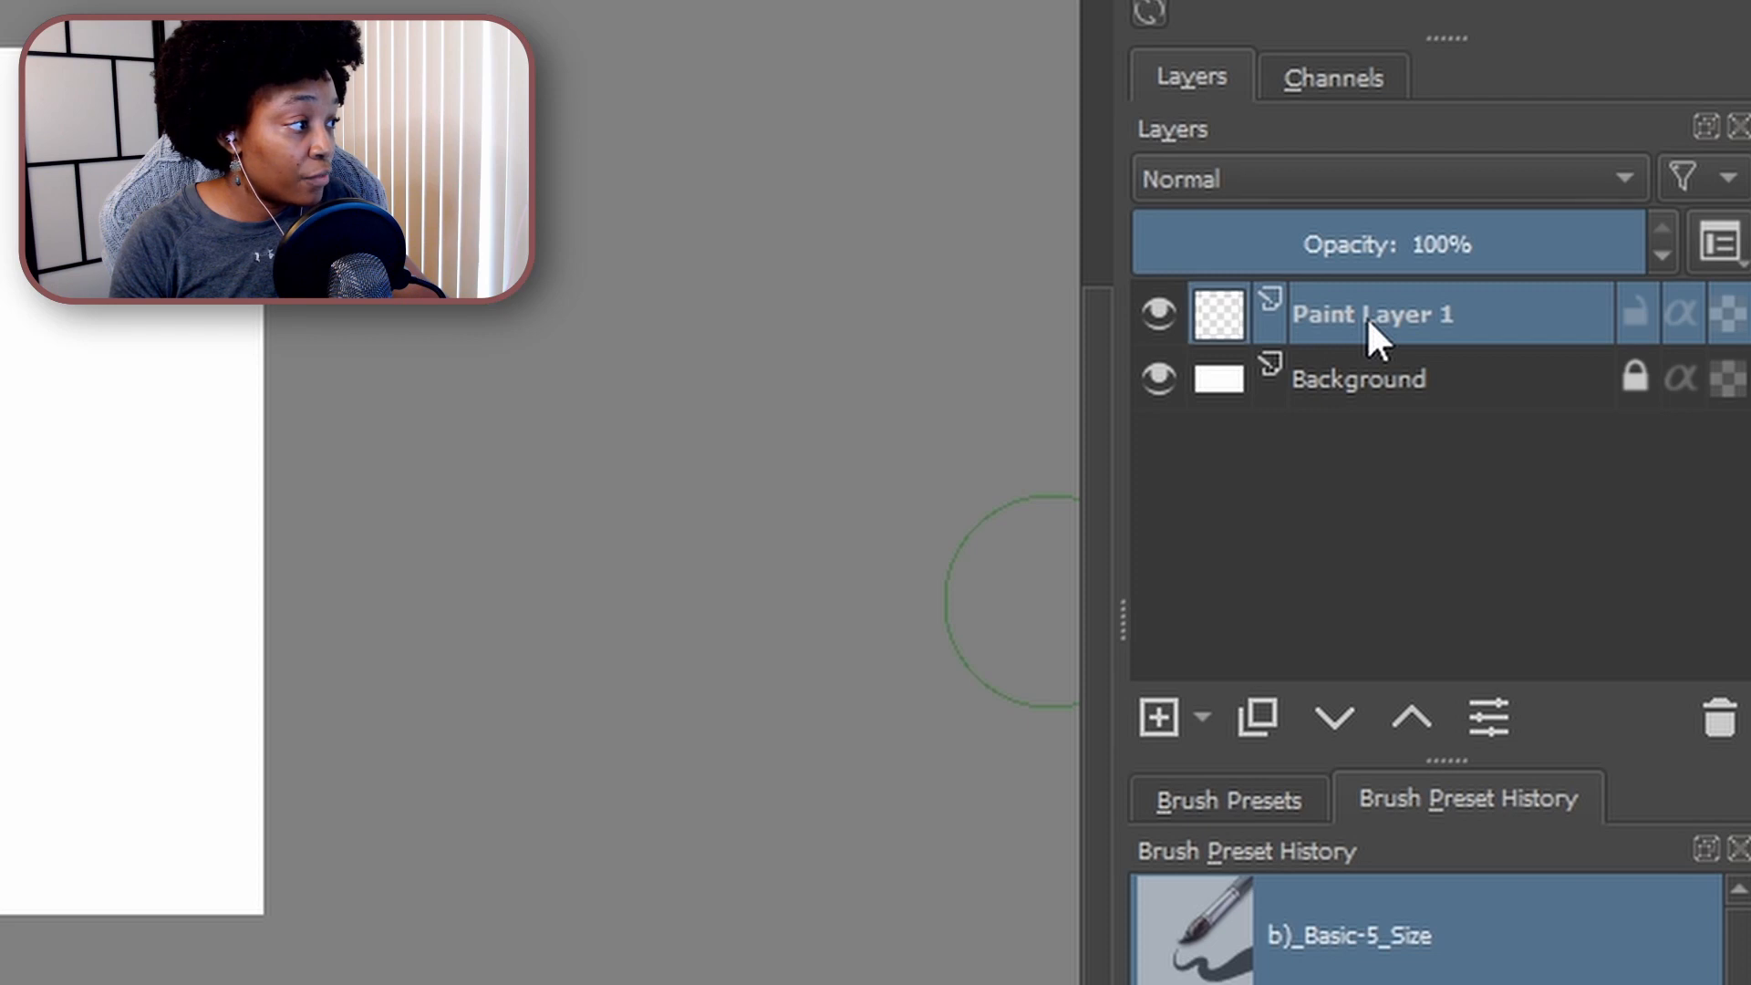
Paste the portrait layer with its transparency mask into the new document and set the Background layer's opacity to 0%
right_click(1366, 316)
click(1125, 610)
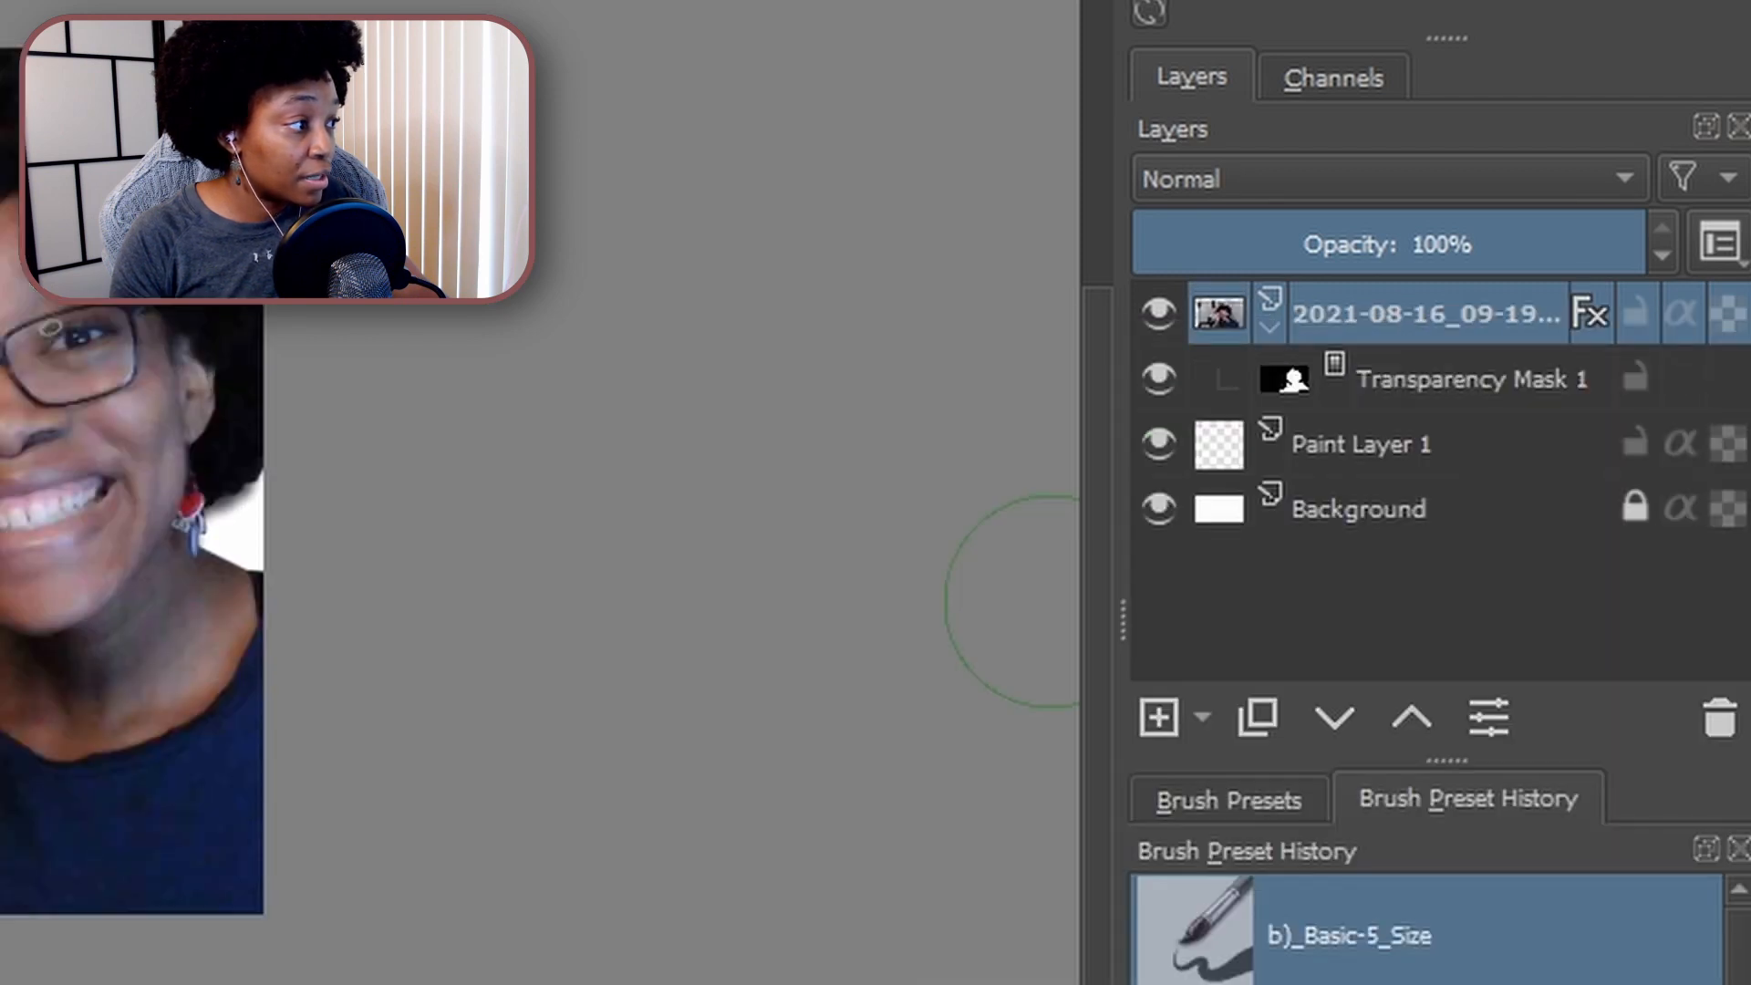
scroll(55, 553, up, 2)
scroll(126, 485, down, 1)
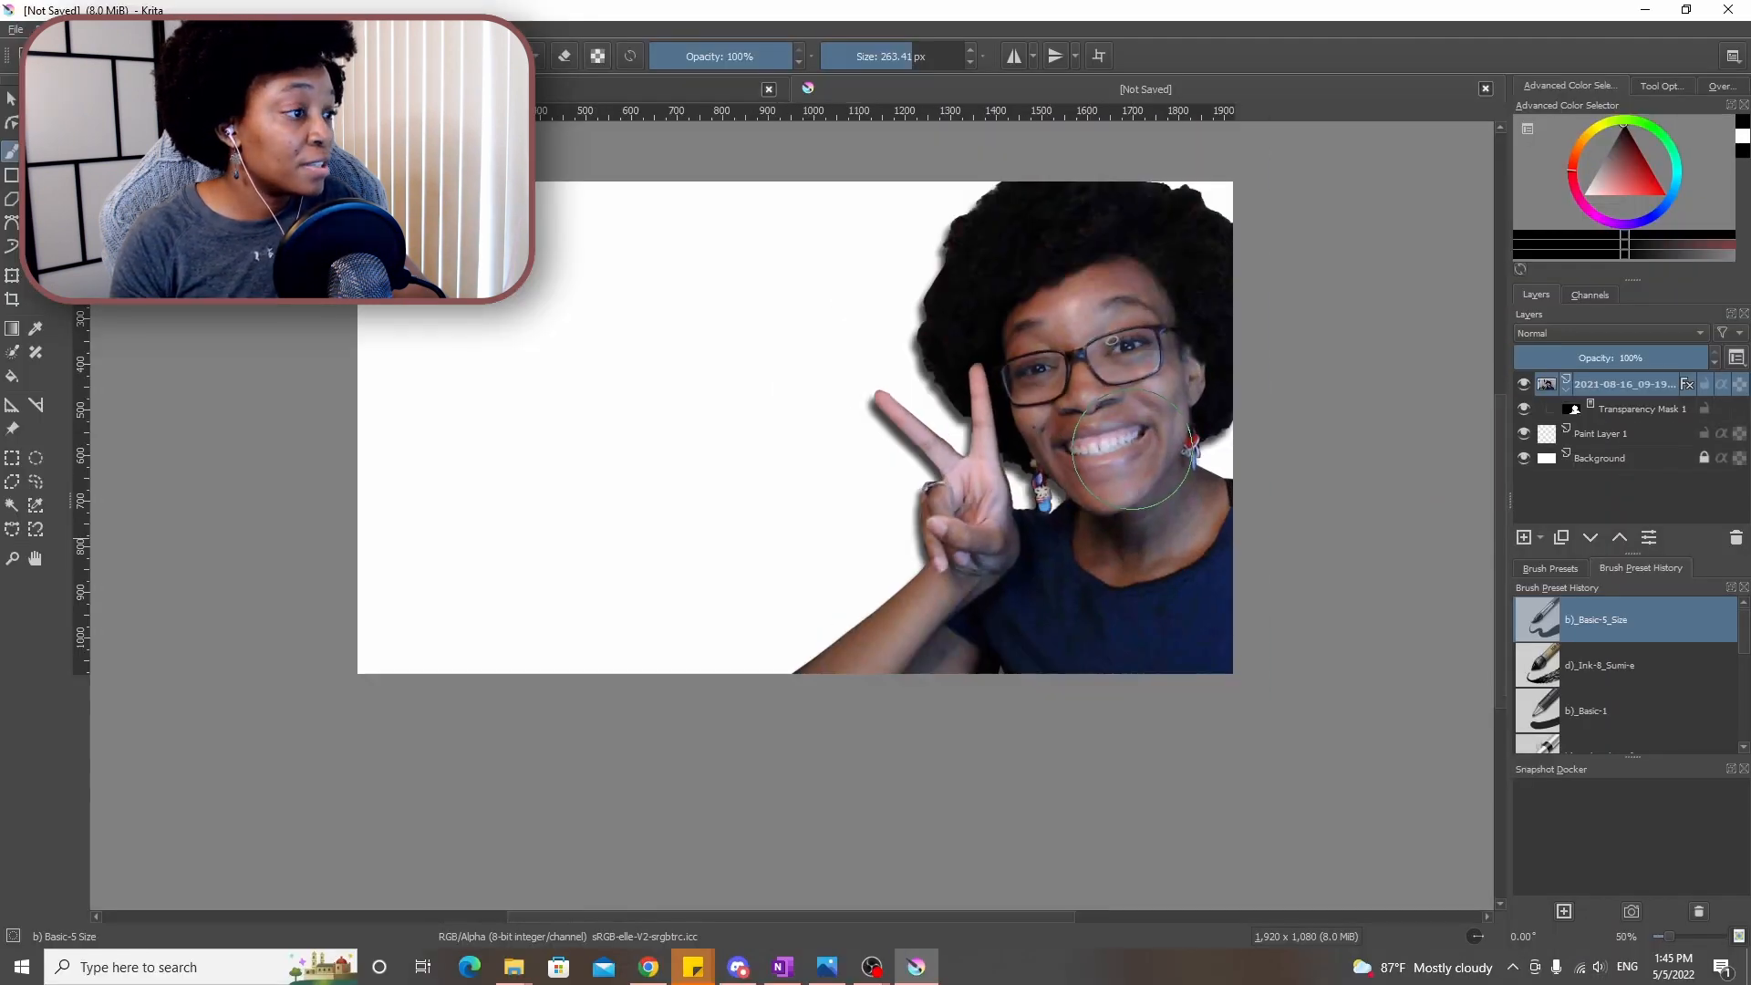
click(1618, 459)
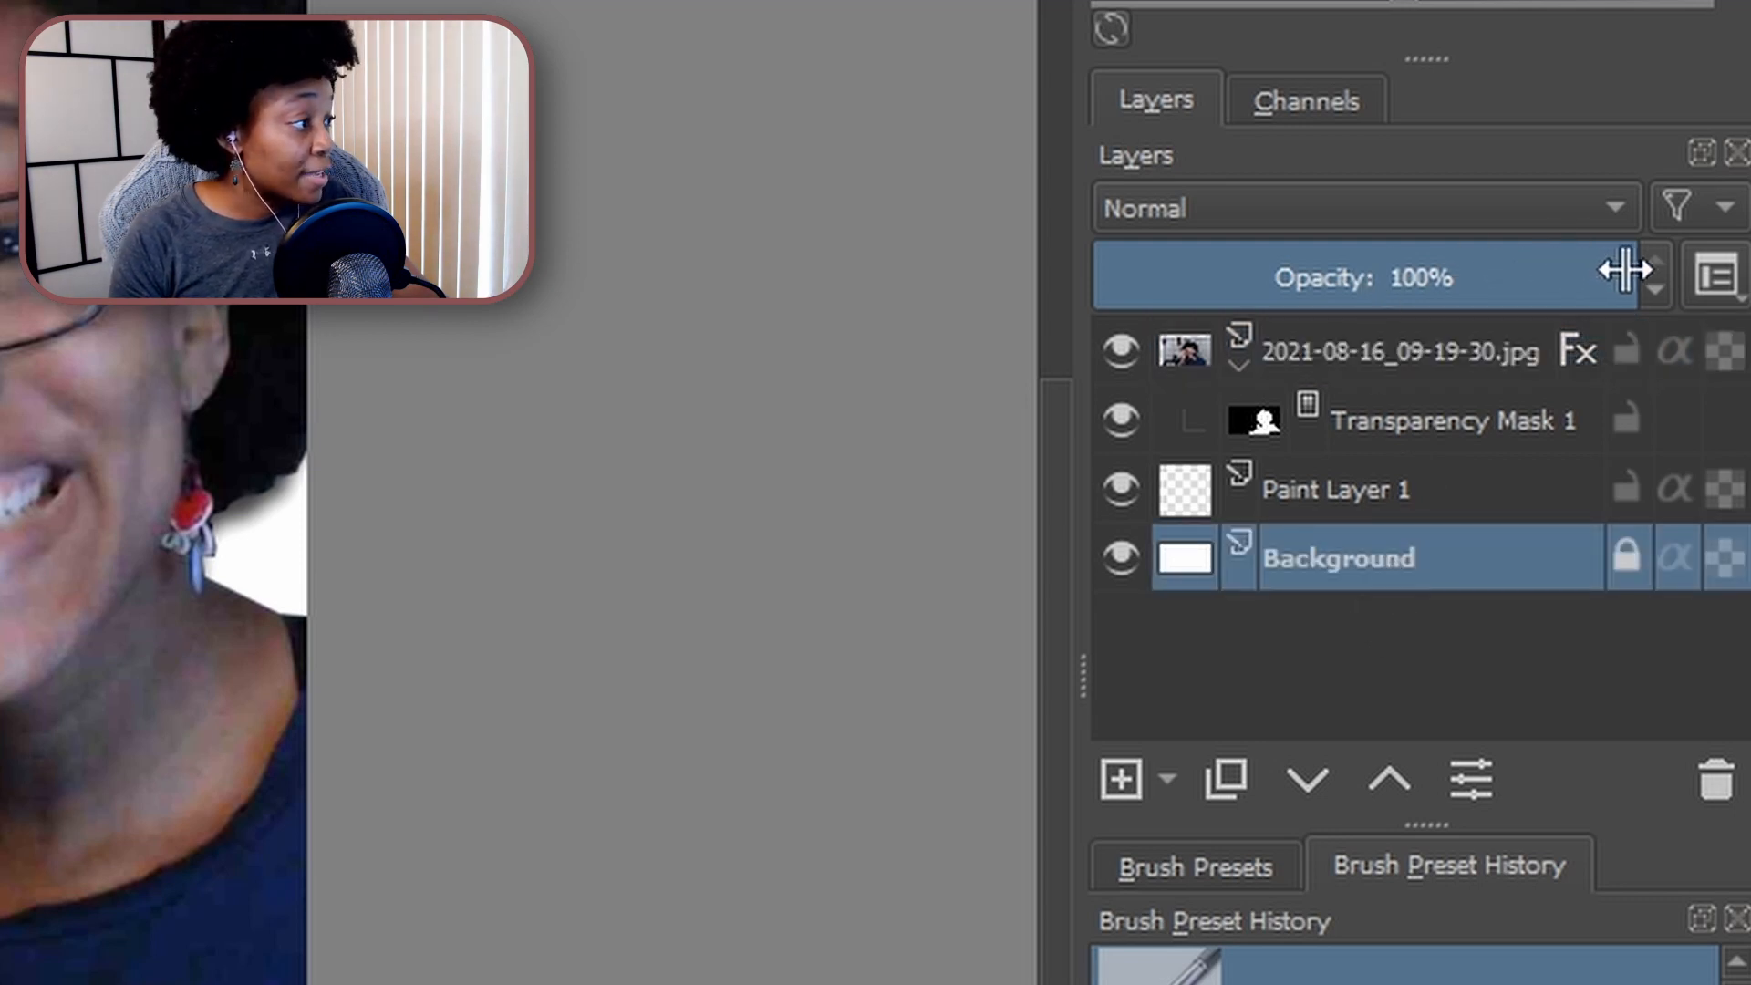
drag(1645, 281, 778, 364)
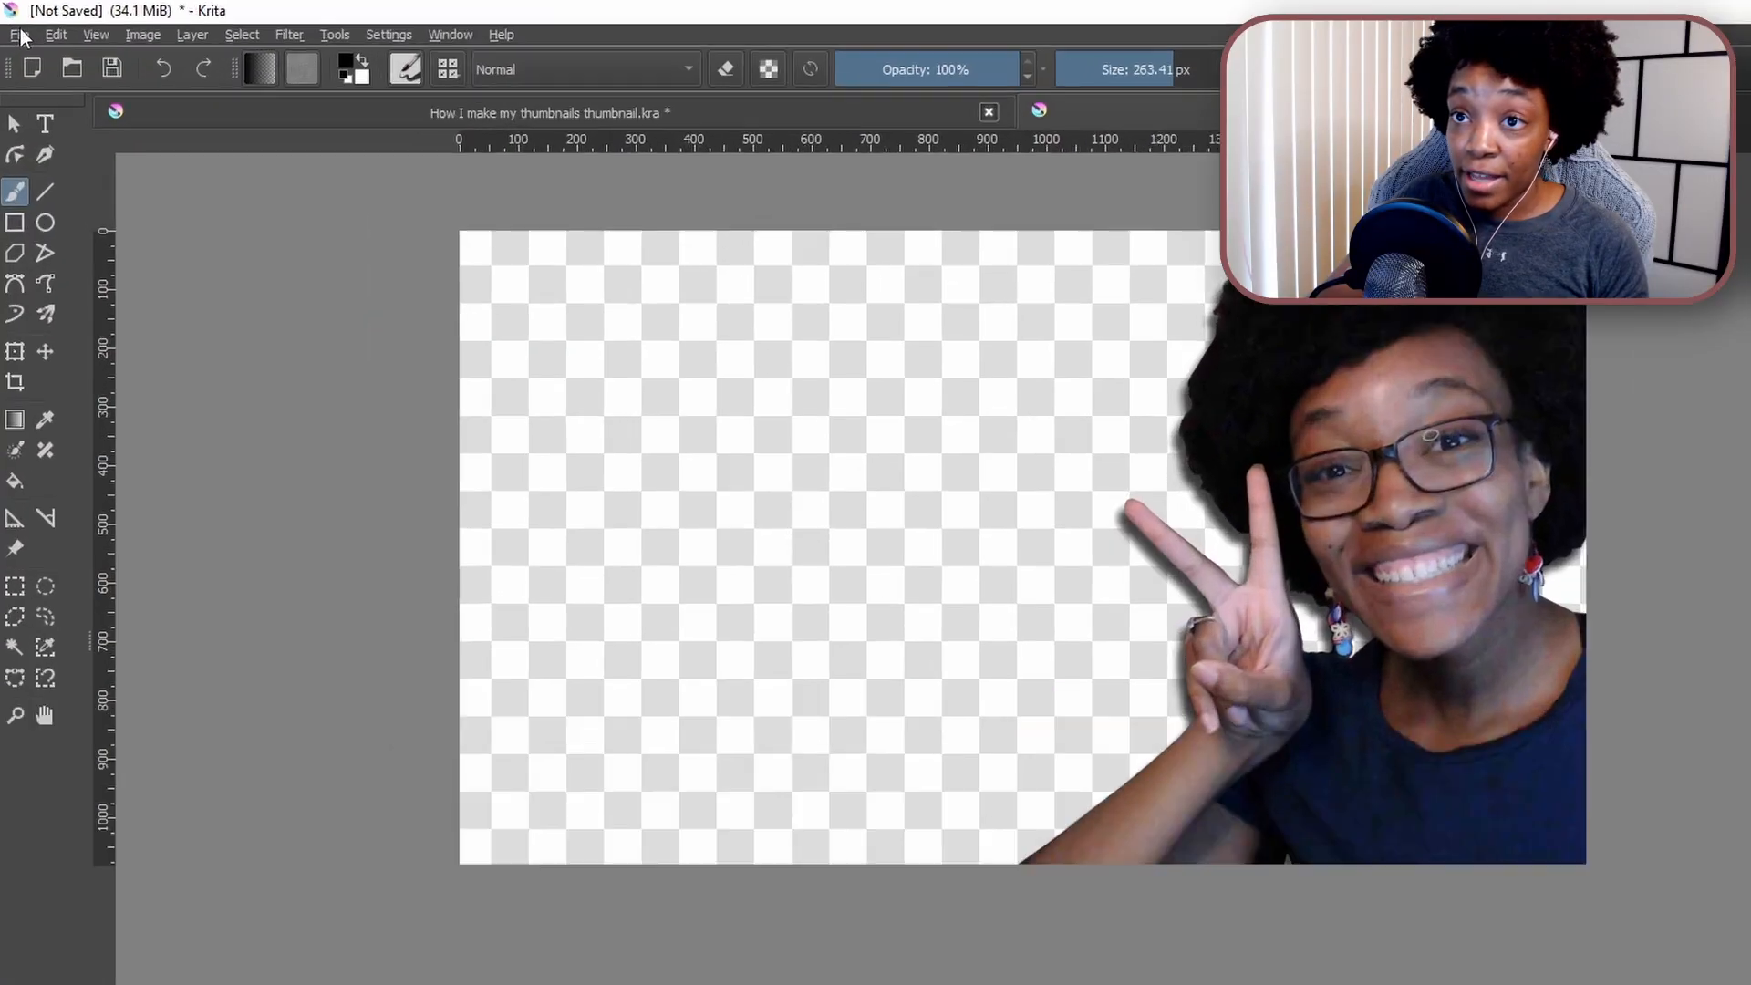
Save the document as PNG image "me with peace sign.png" in the "media for editing & thumbnails" folder and return to the thumbnail document
click(15, 27)
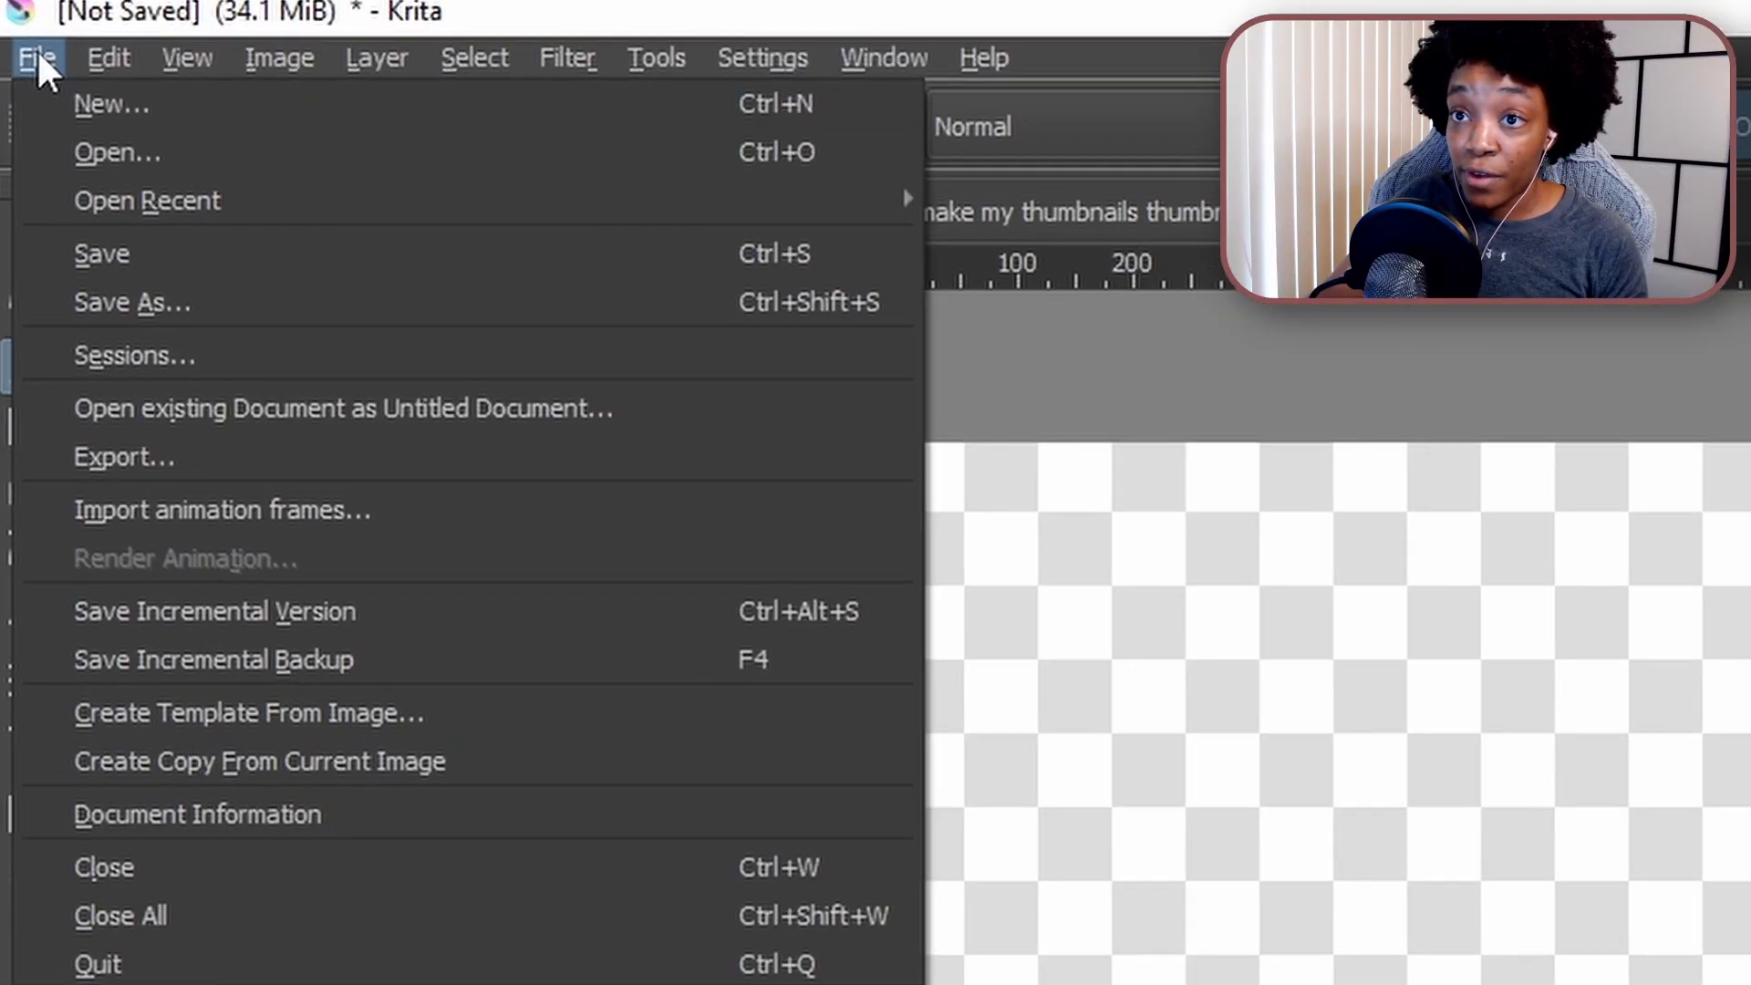
click(168, 306)
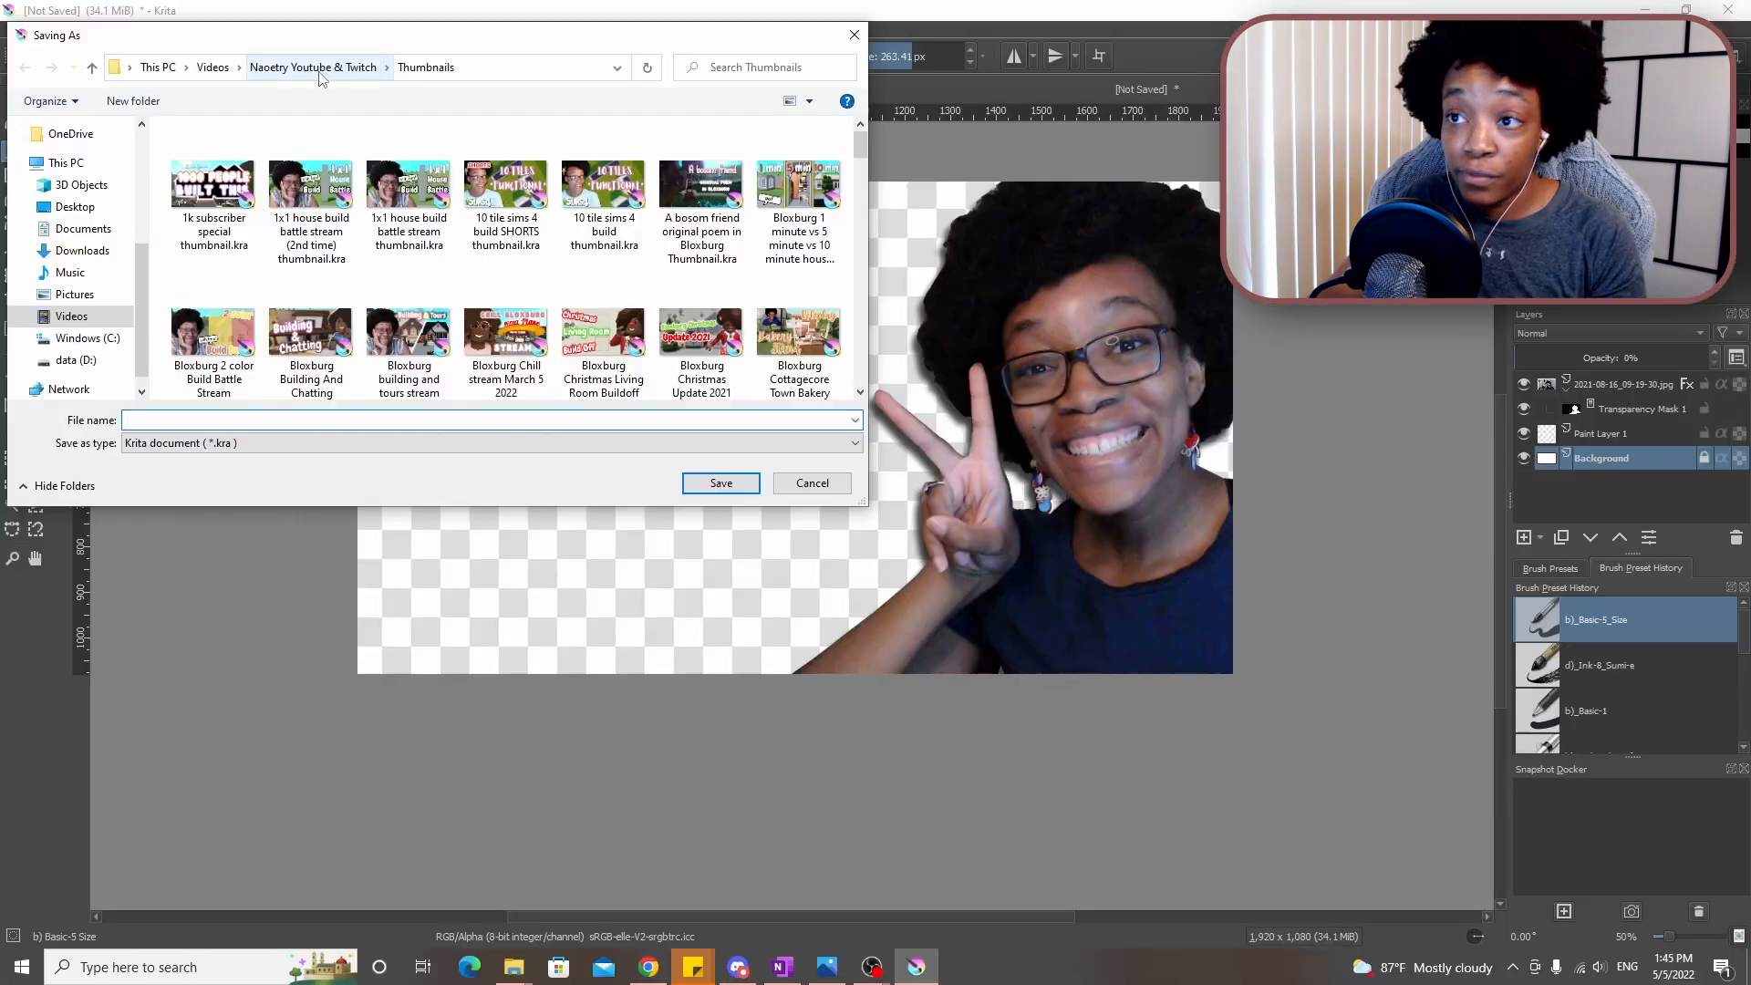
click(321, 67)
double_click(513, 297)
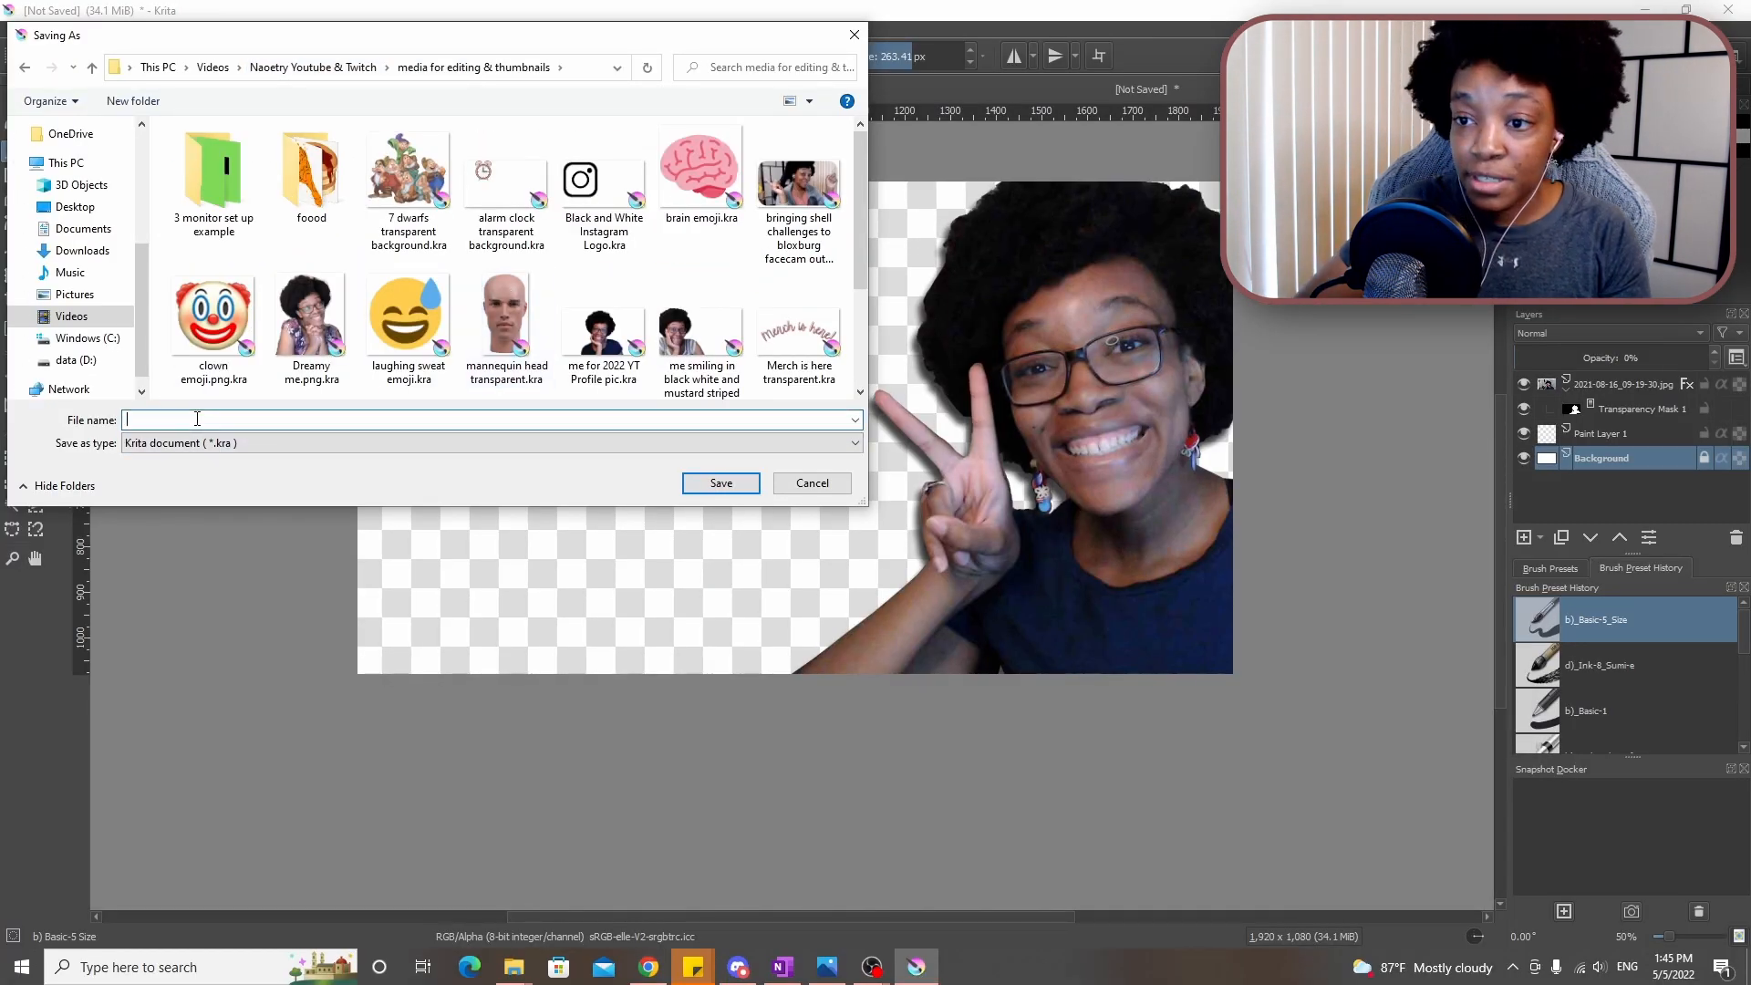
text(me with )
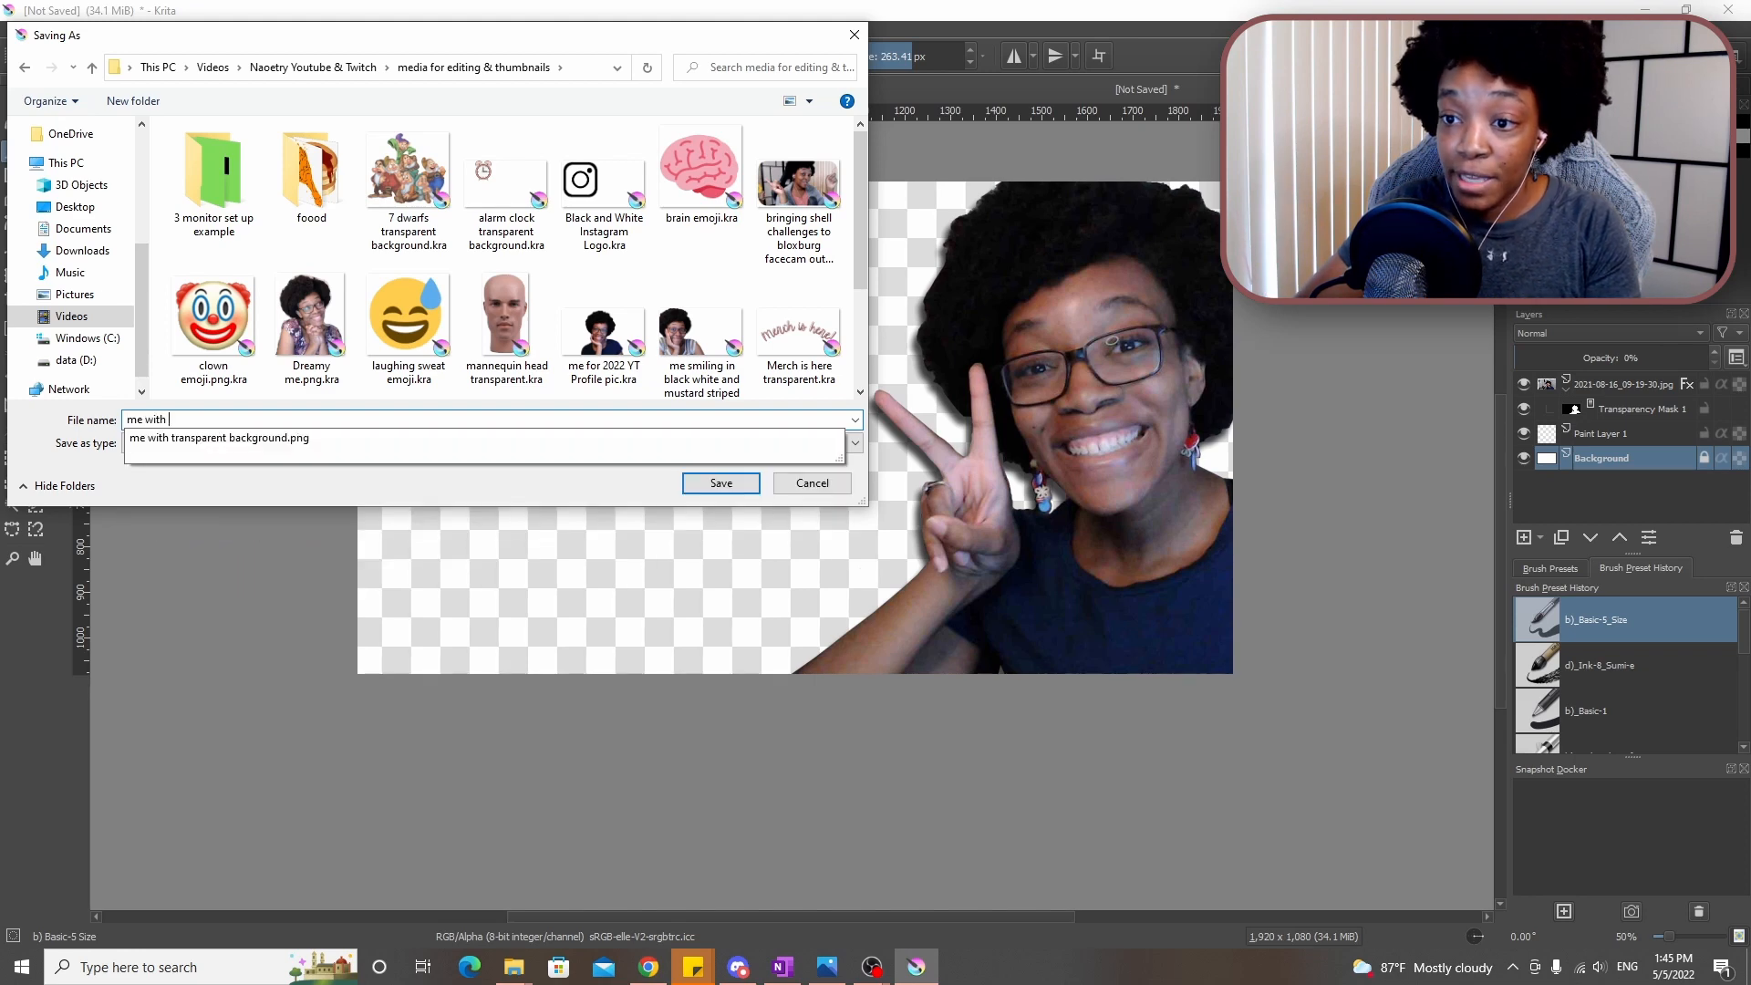
text(peace sign)
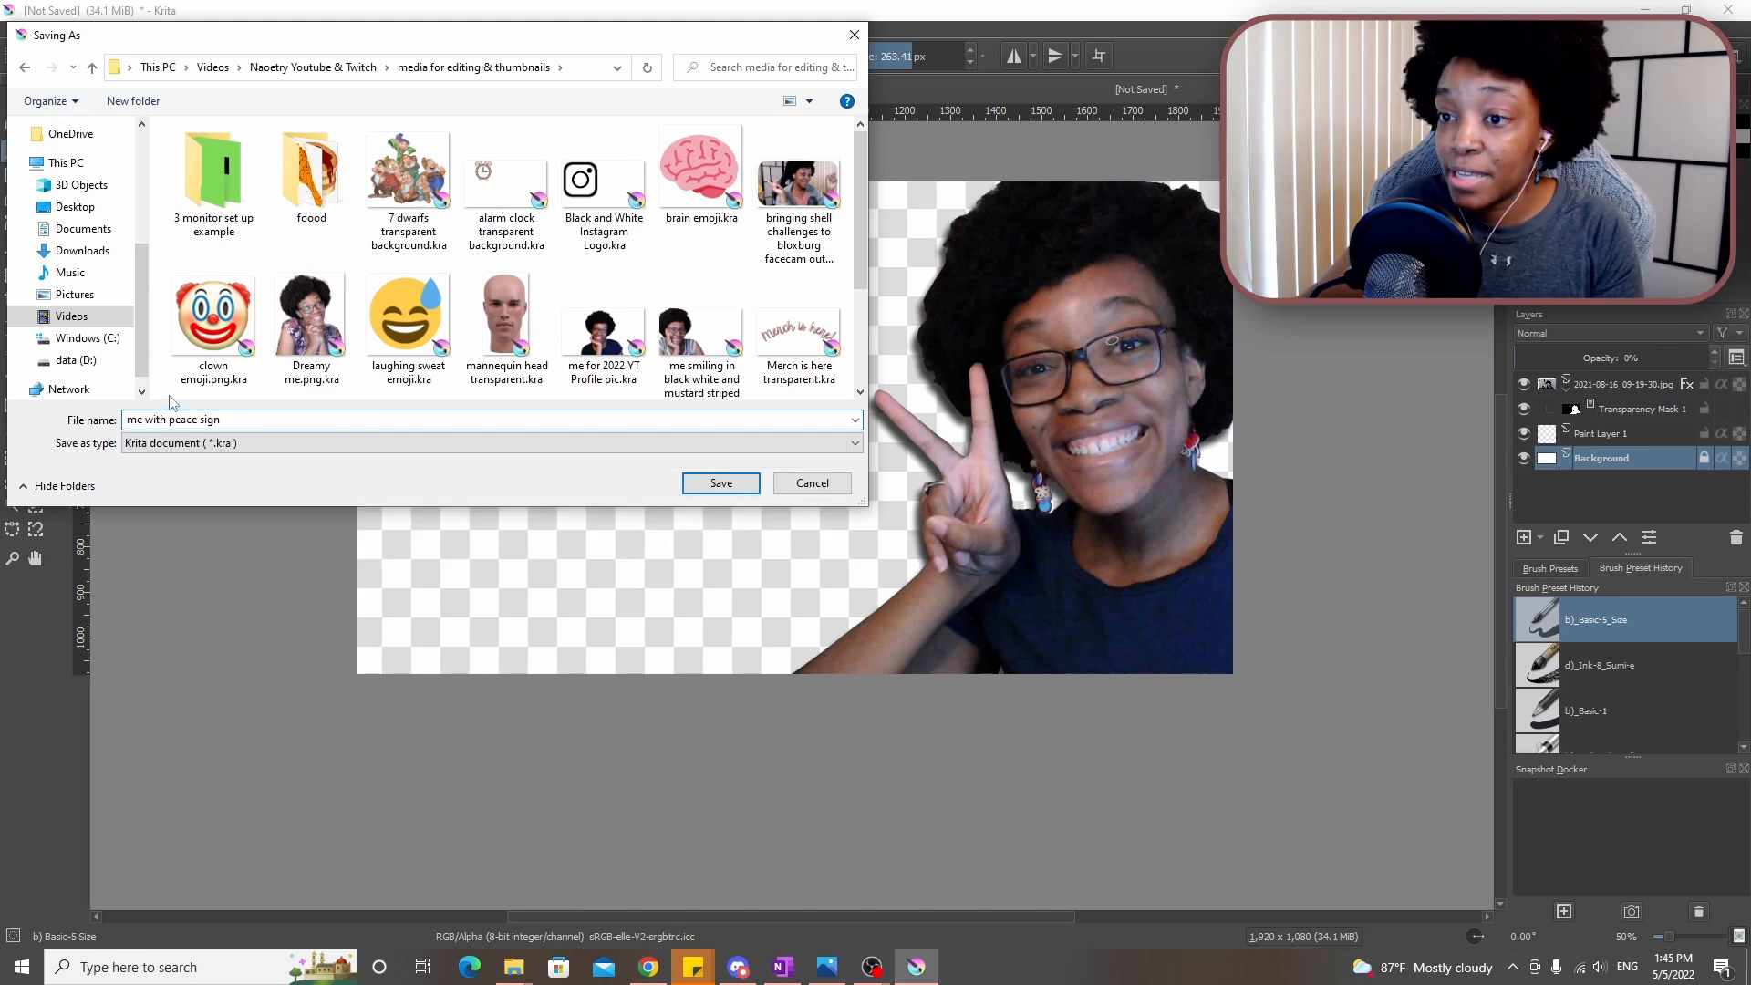
click(179, 446)
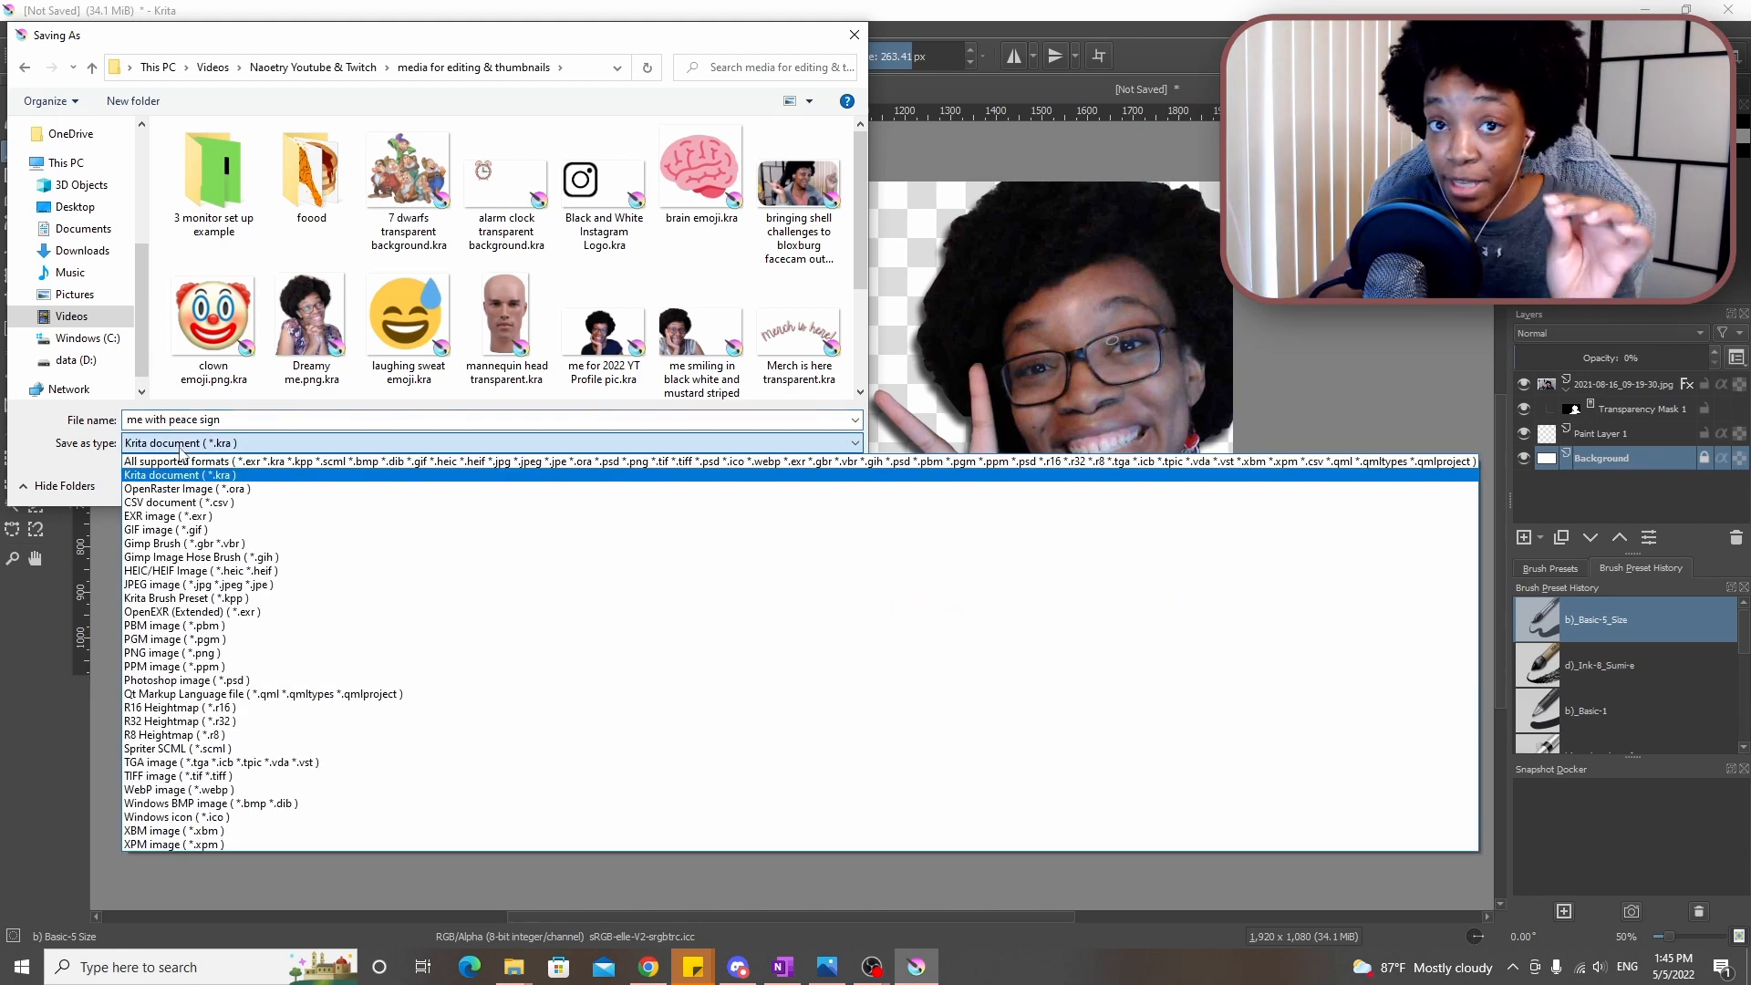
click(169, 653)
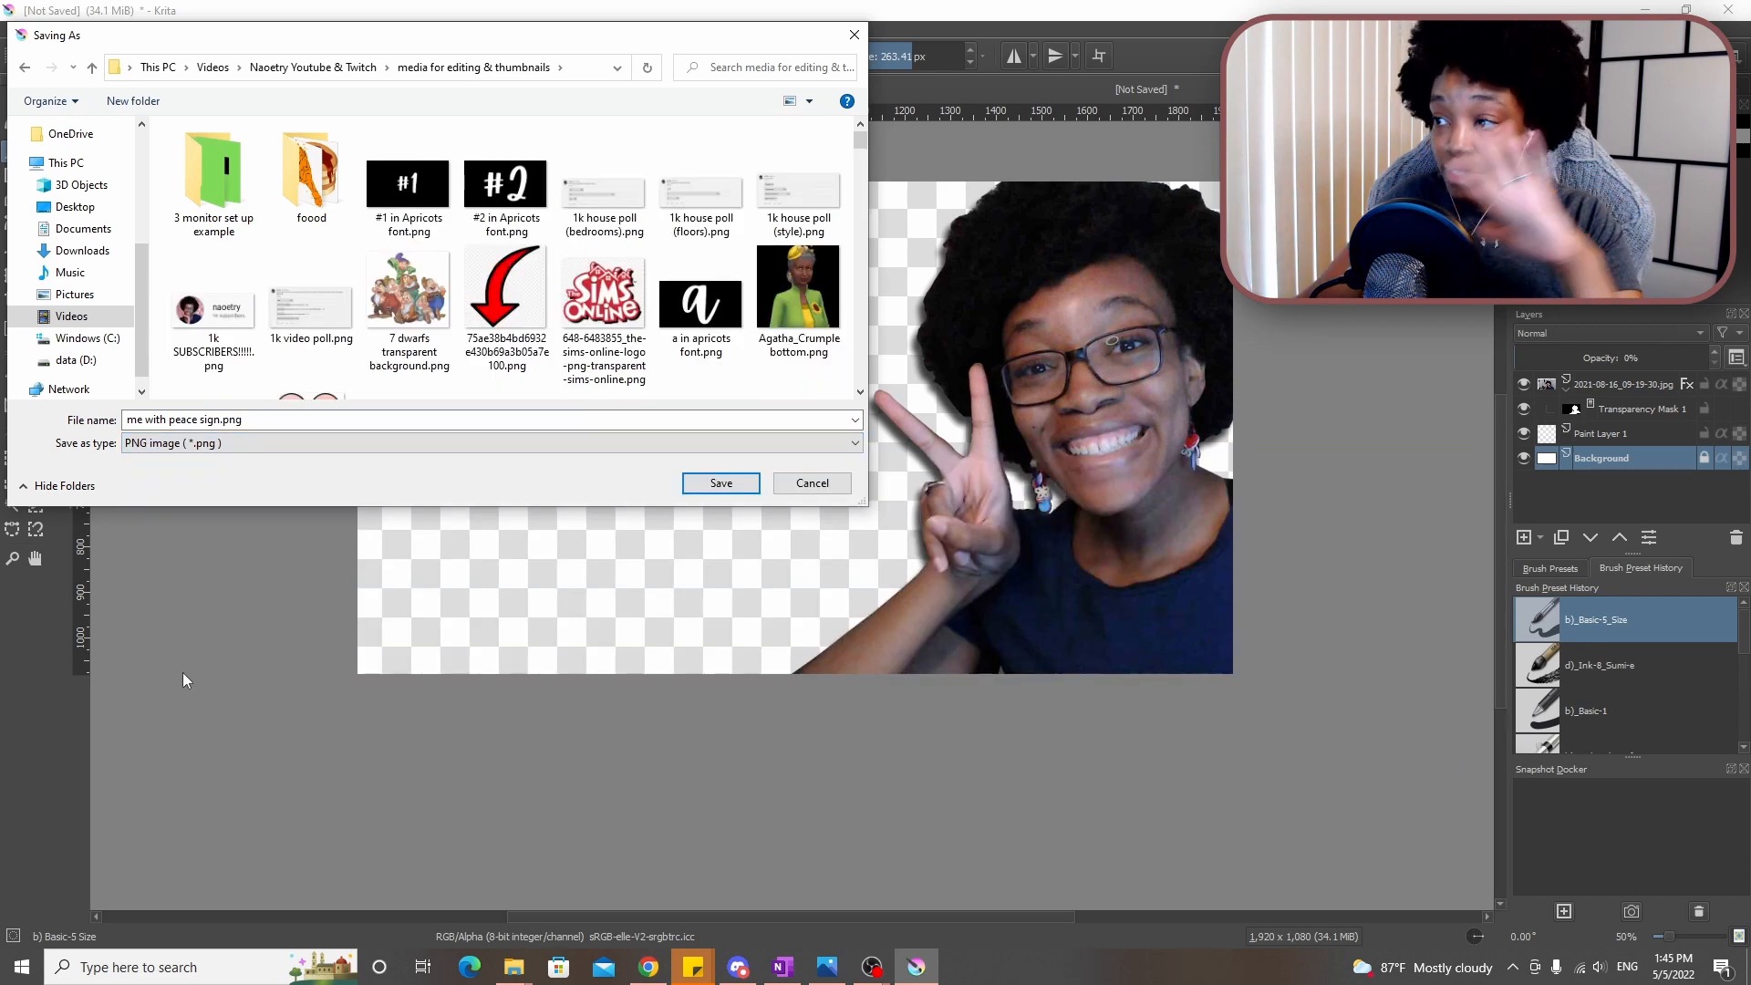
click(730, 494)
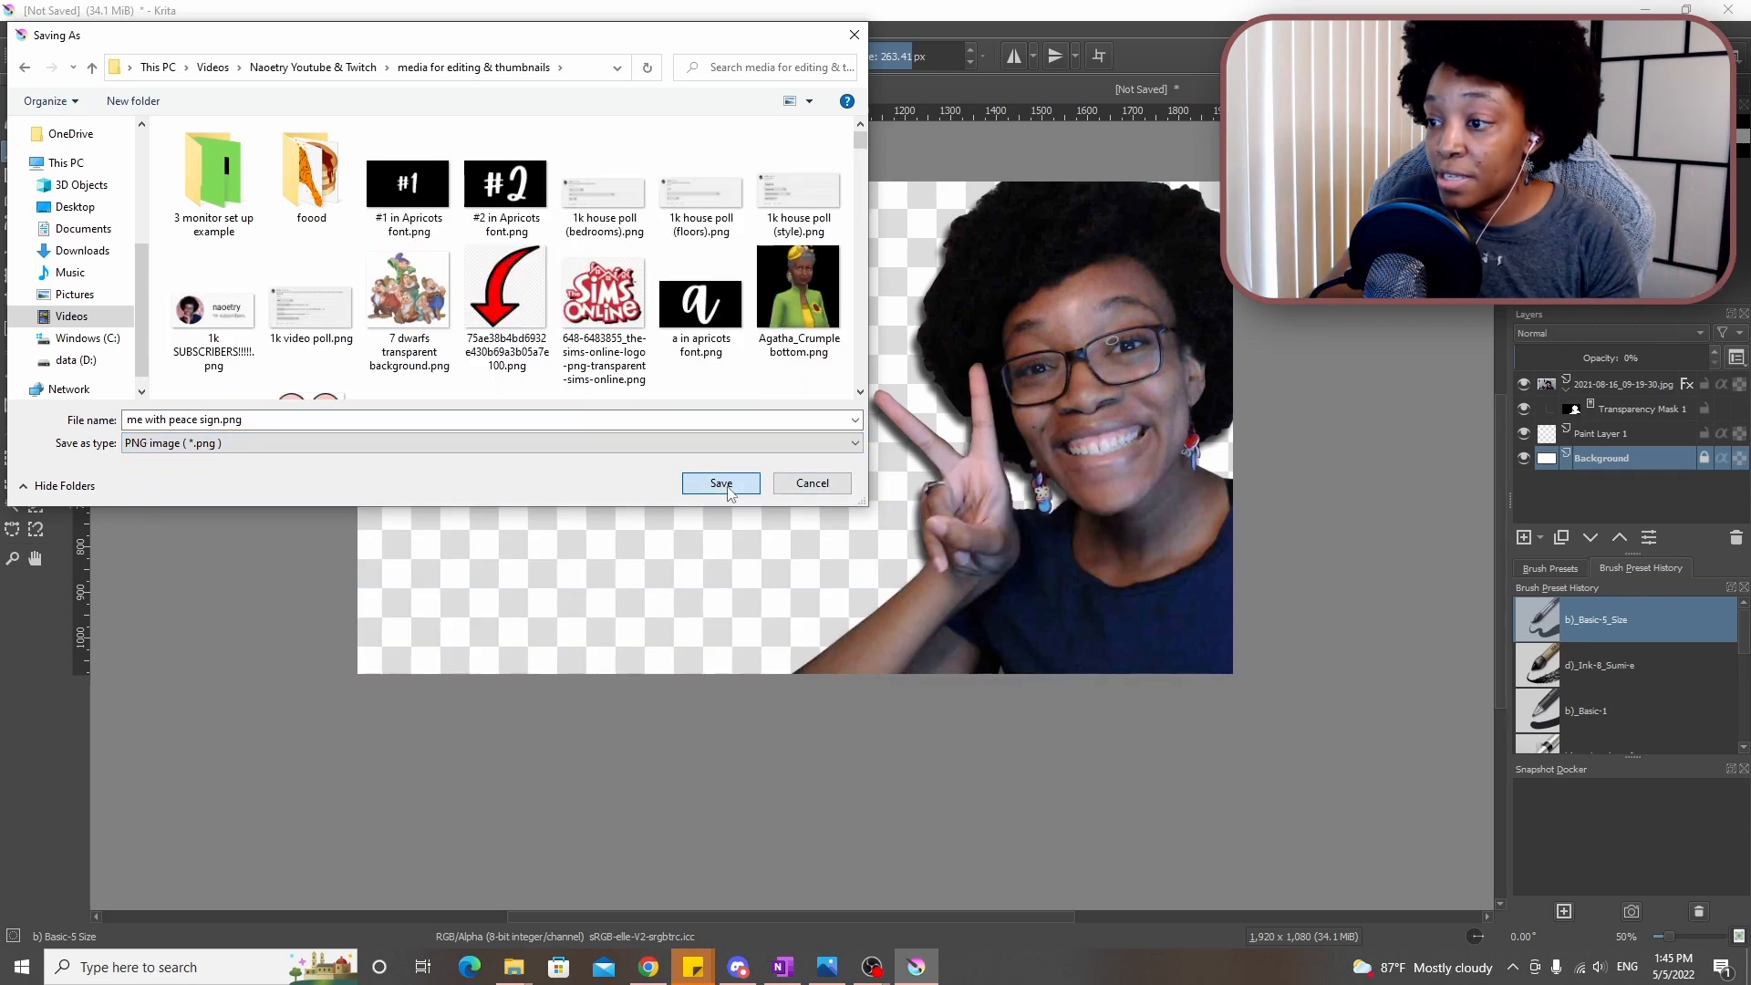
click(1109, 762)
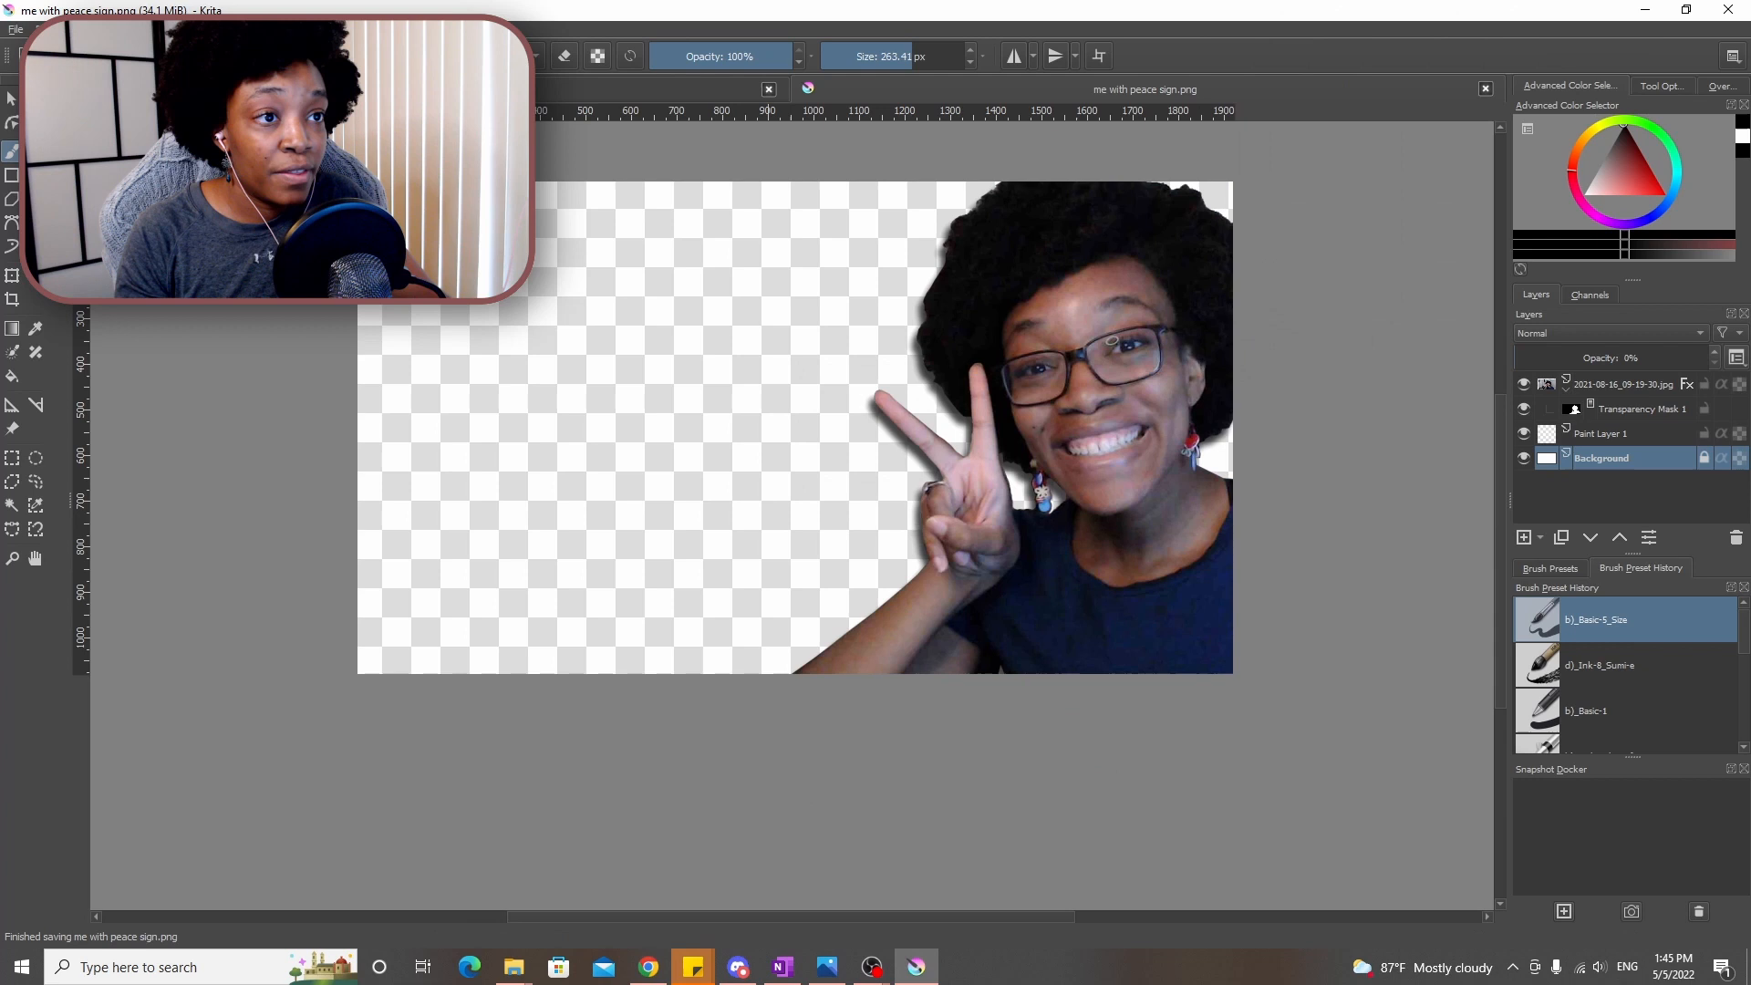
click(438, 89)
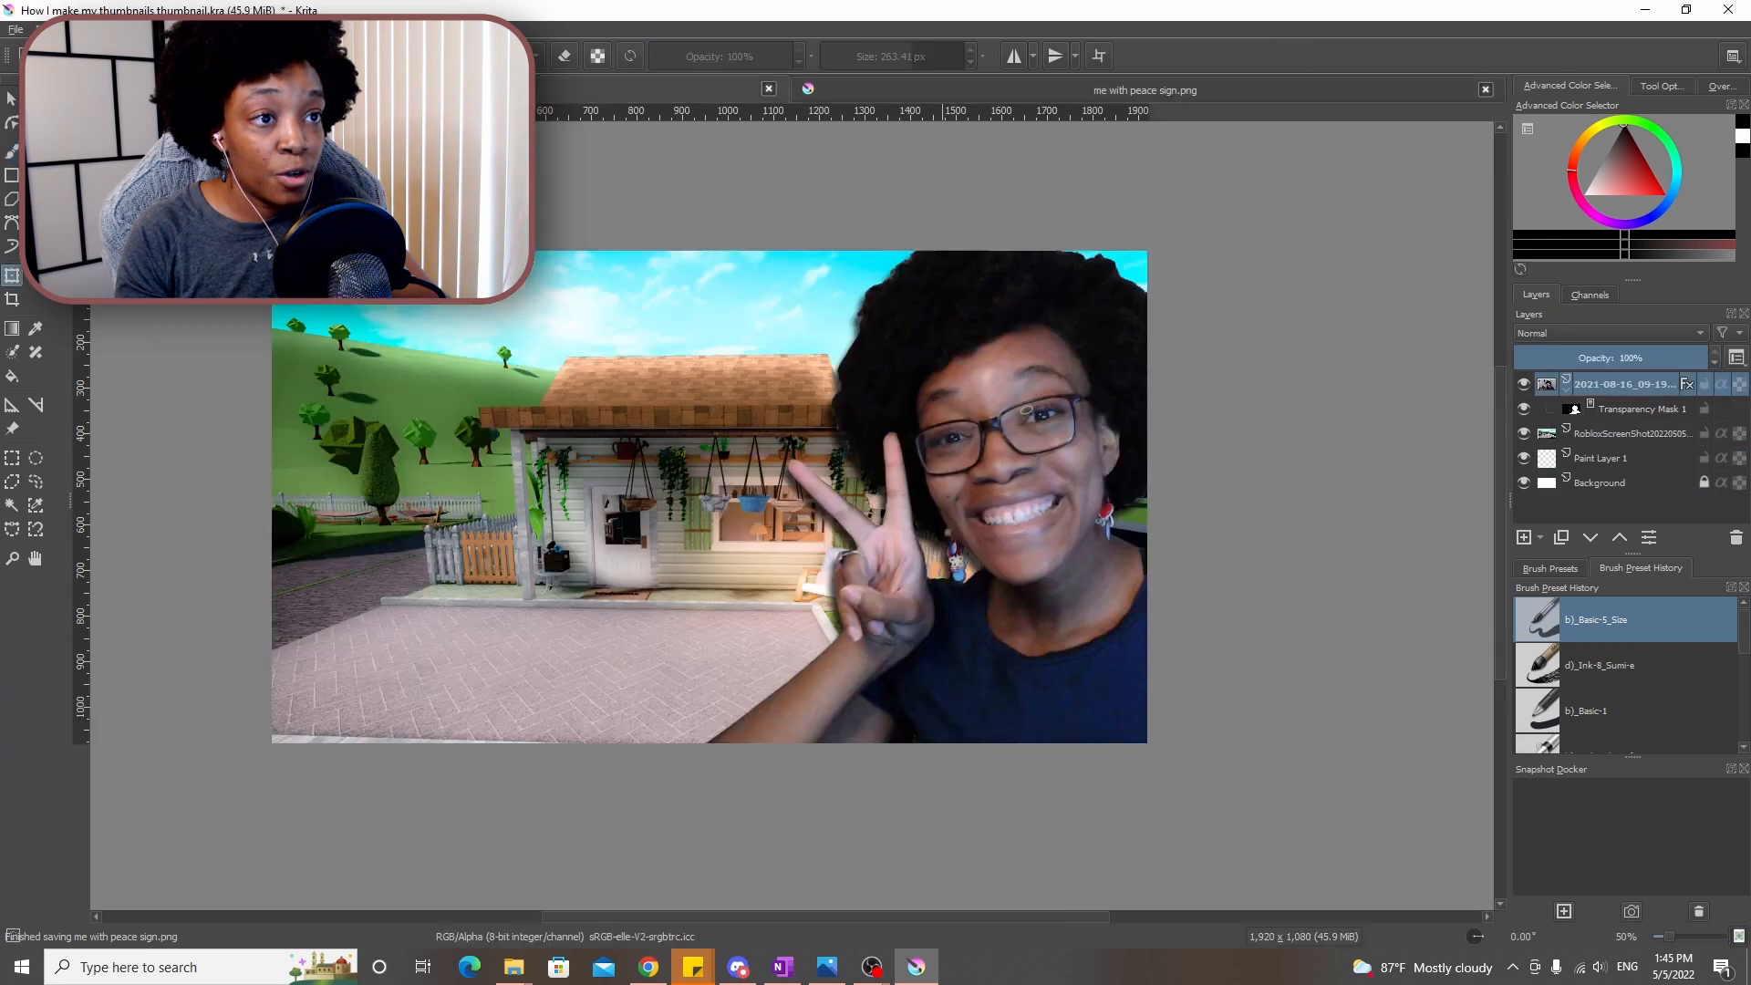
Hide the portrait layer and save the image as PNG "How I make my thumbnails thumbnail background.png" in the "media for editing & thumbnails" folder
click(1524, 385)
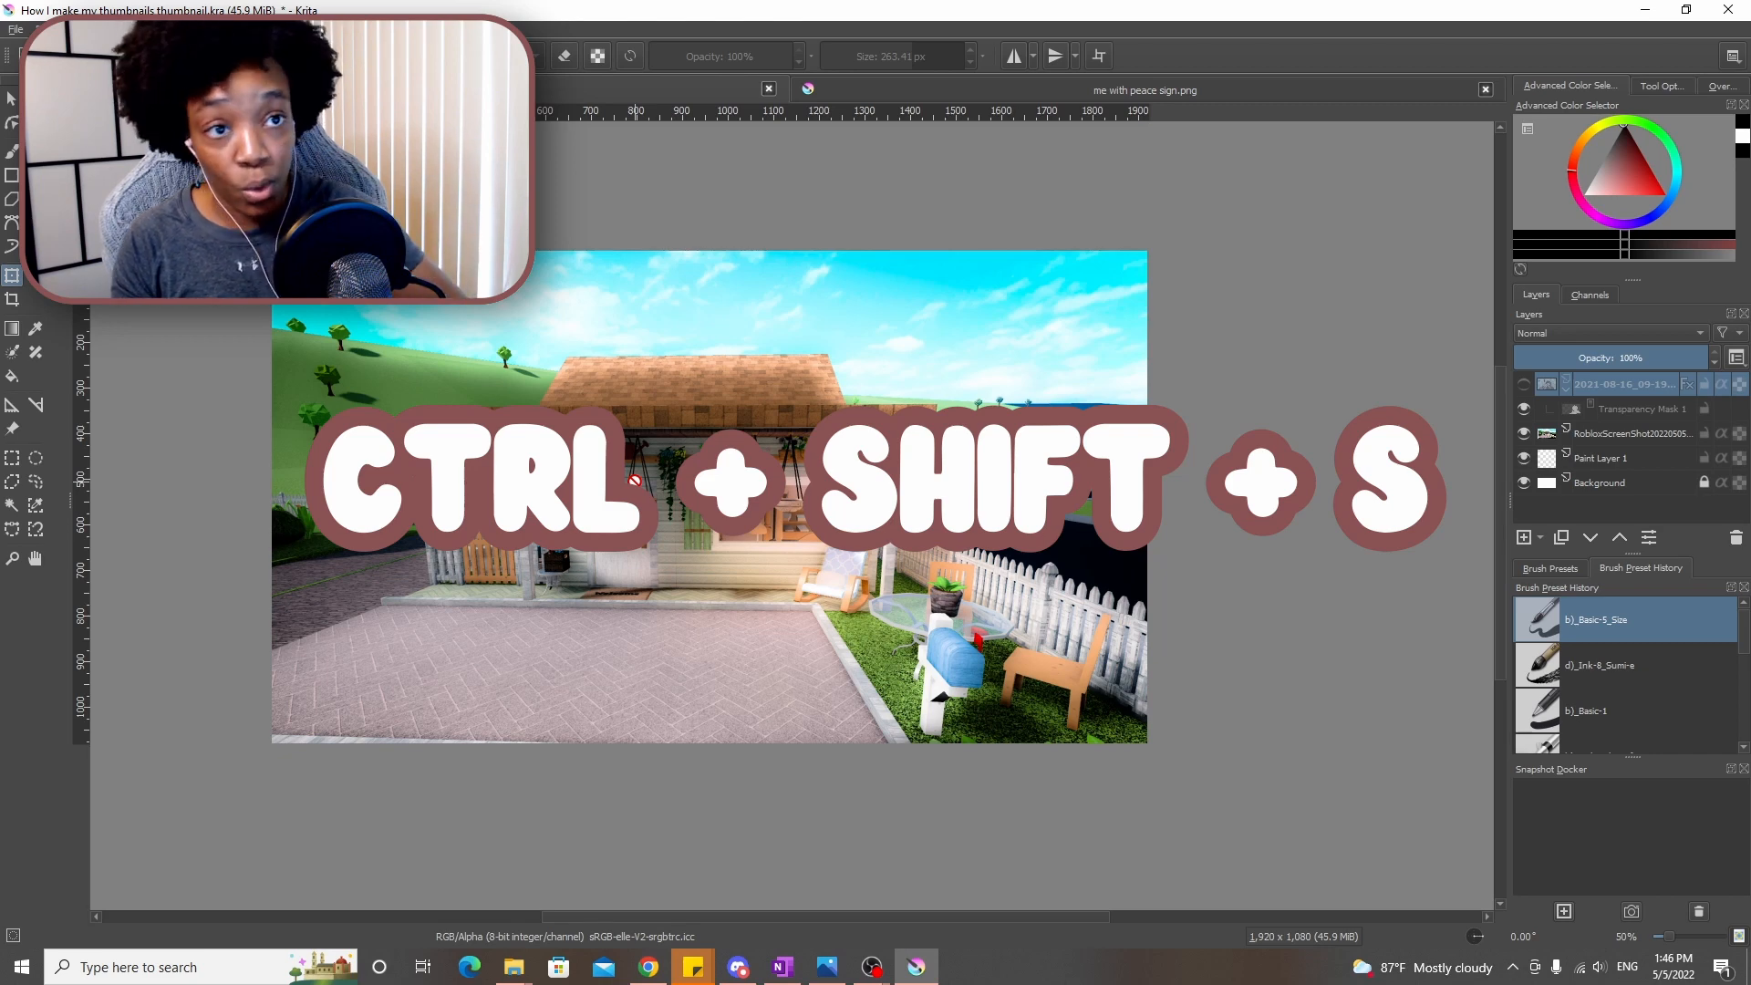
key(ctrl+shift+s)
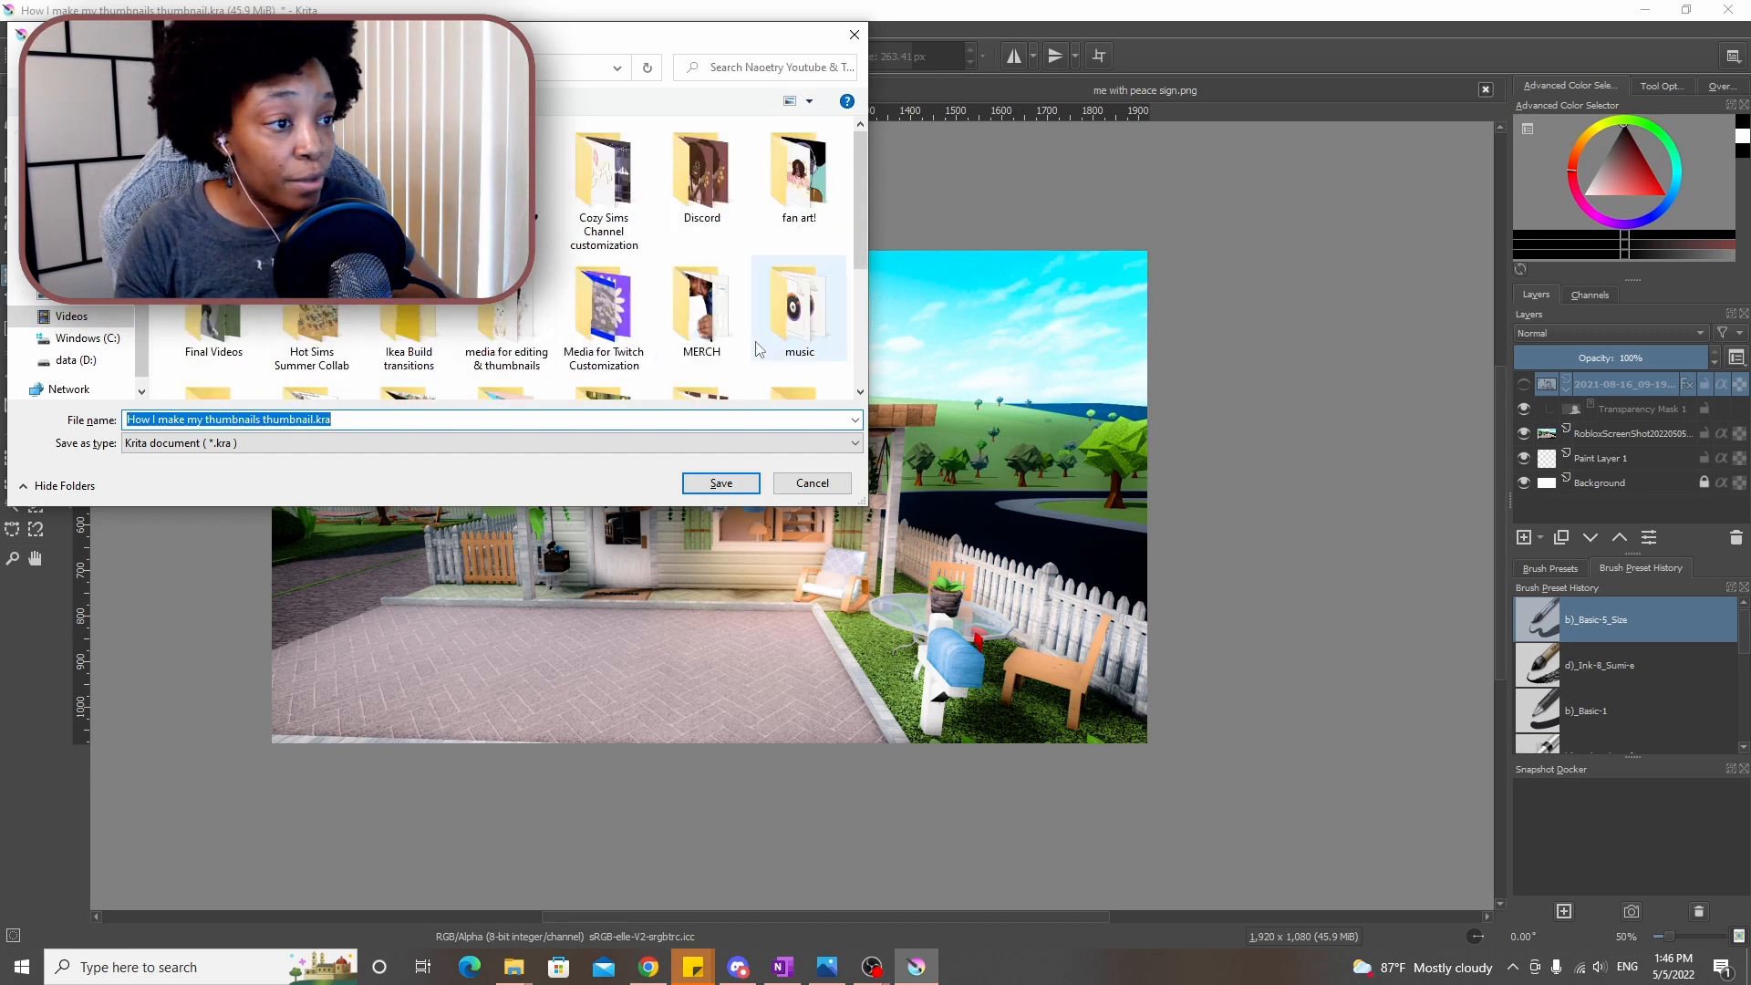
click(383, 444)
click(261, 653)
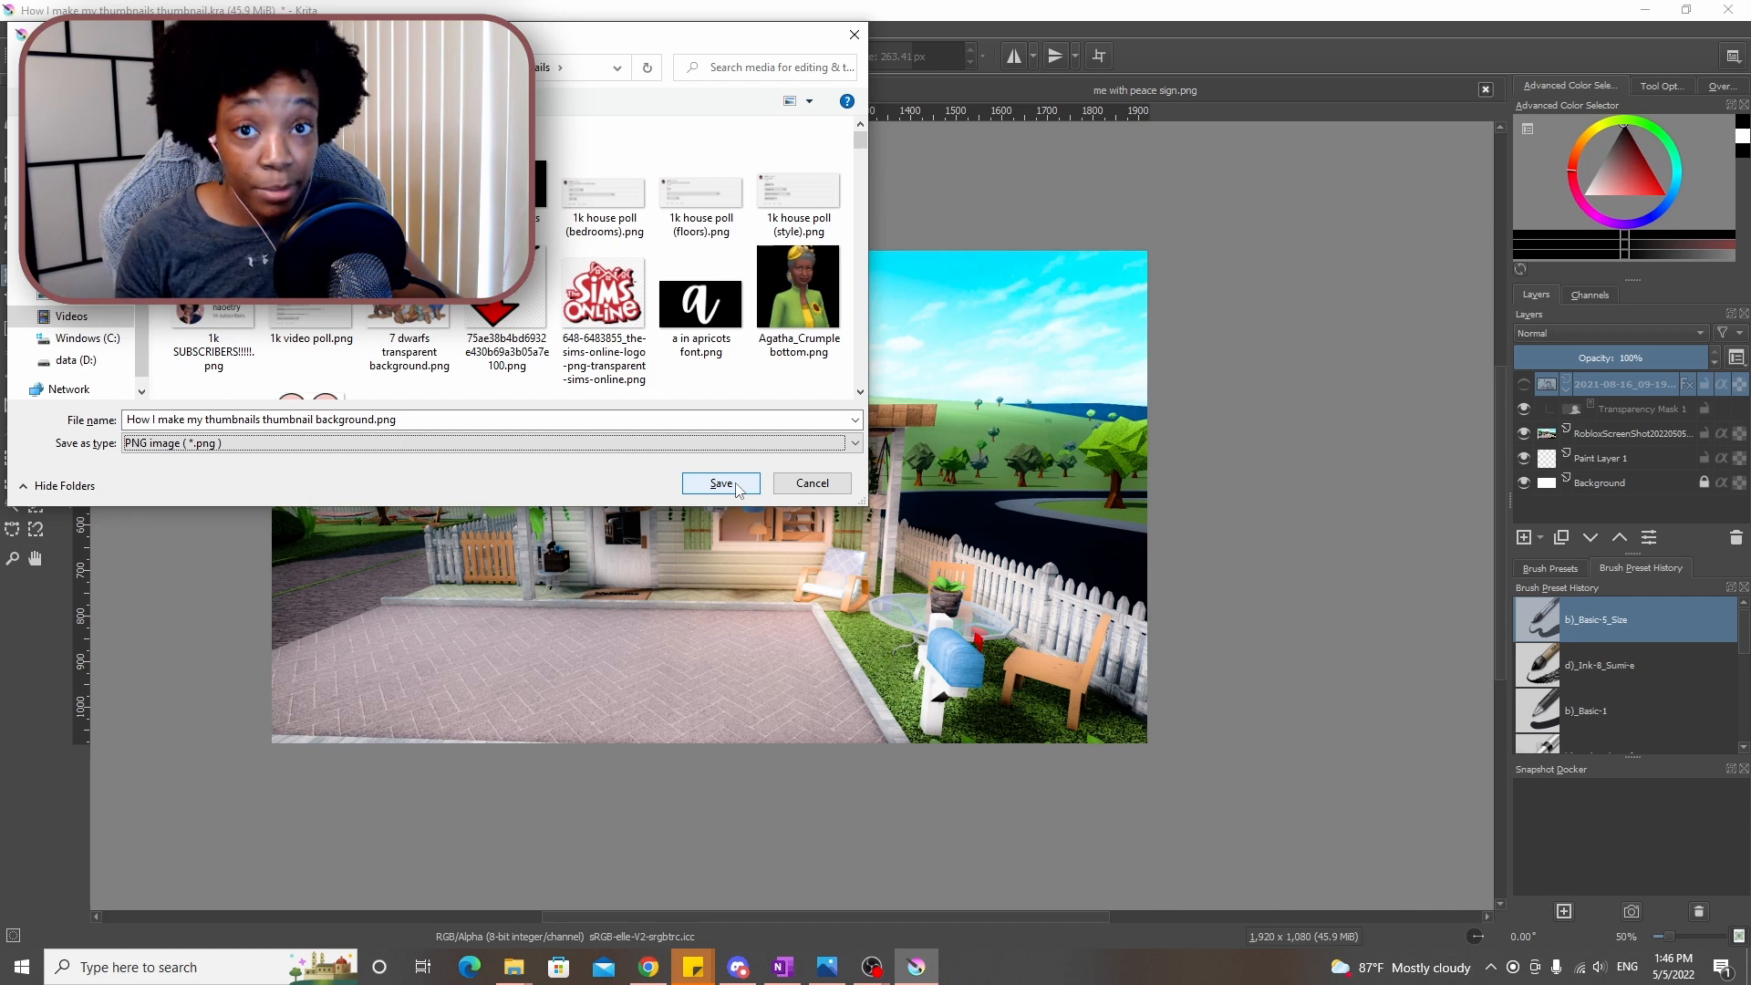
click(720, 483)
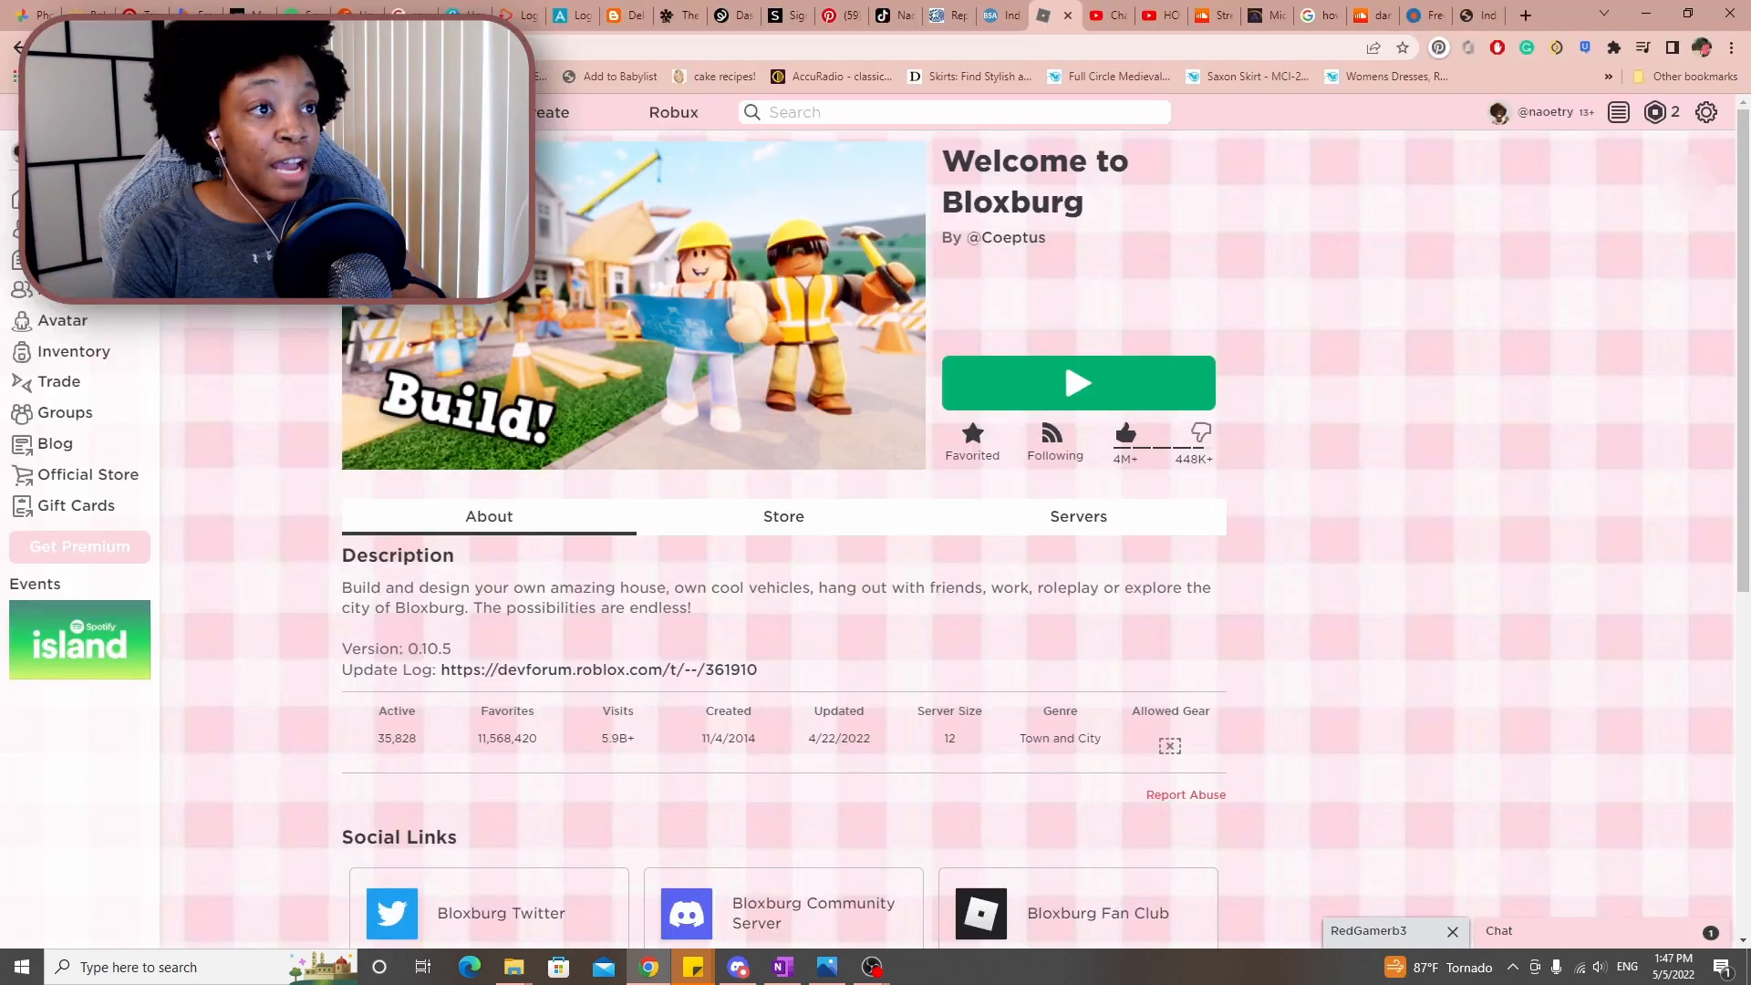
Switch to Canva in the browser and create a blank custom-size design of 1920 × 1080 px
click(454, 11)
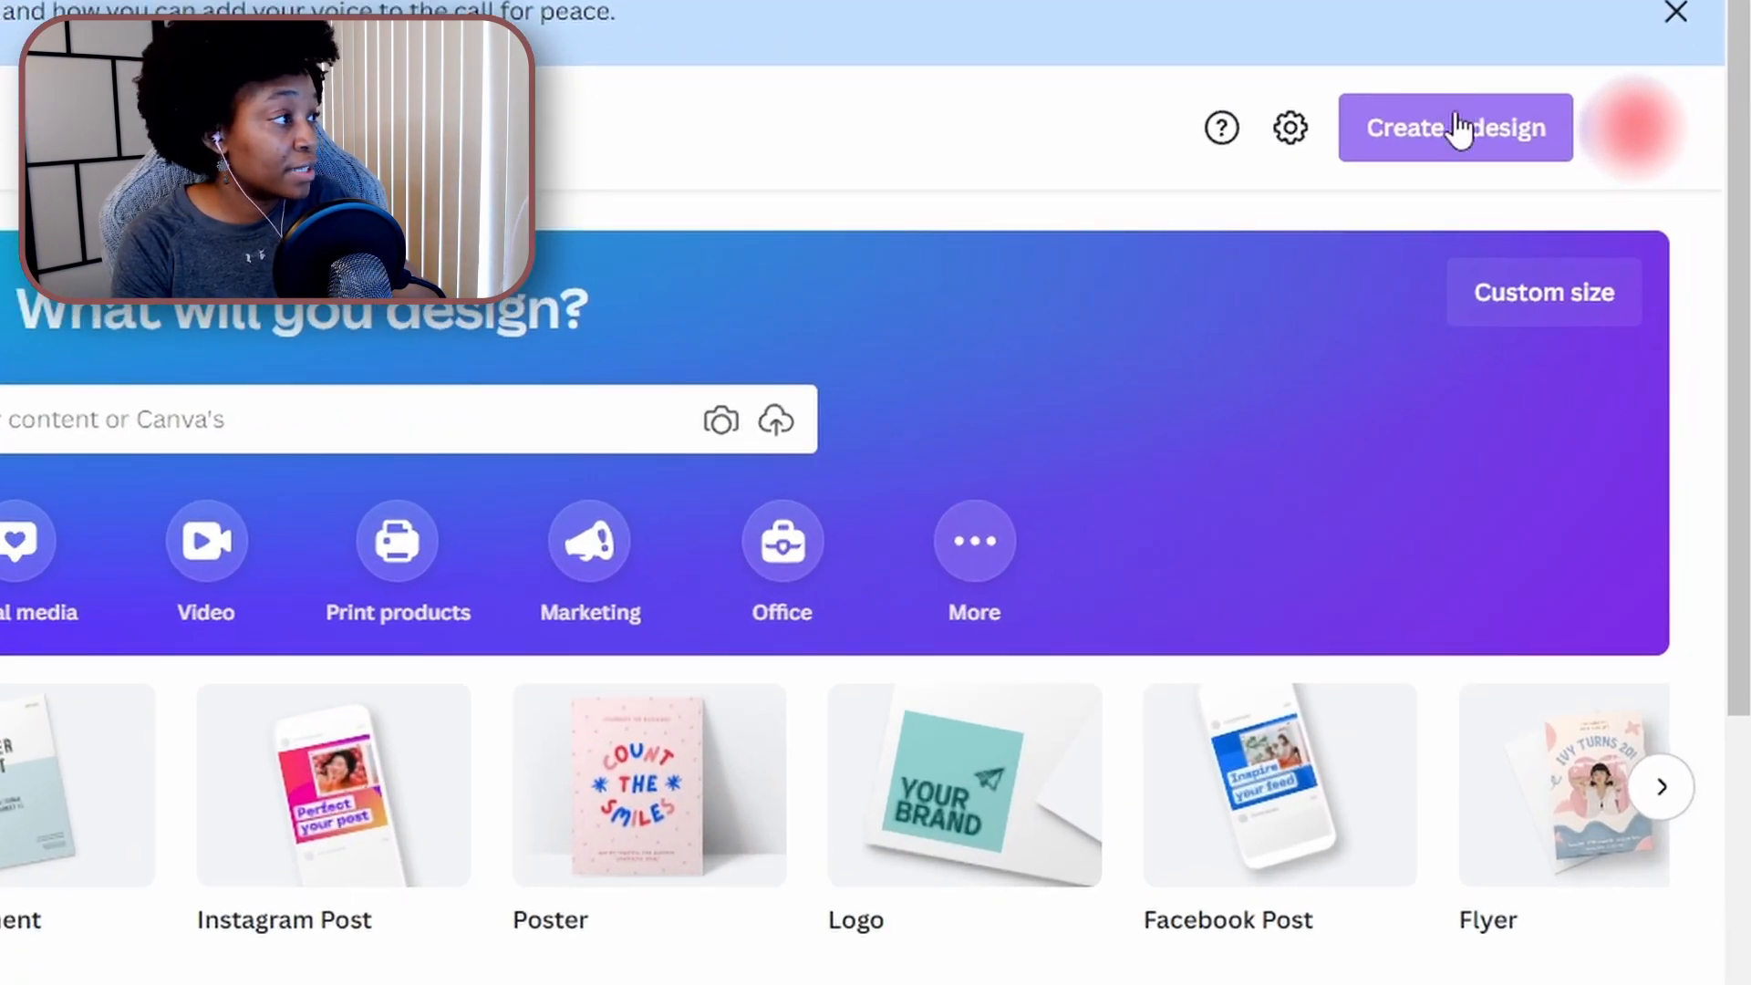
click(1459, 128)
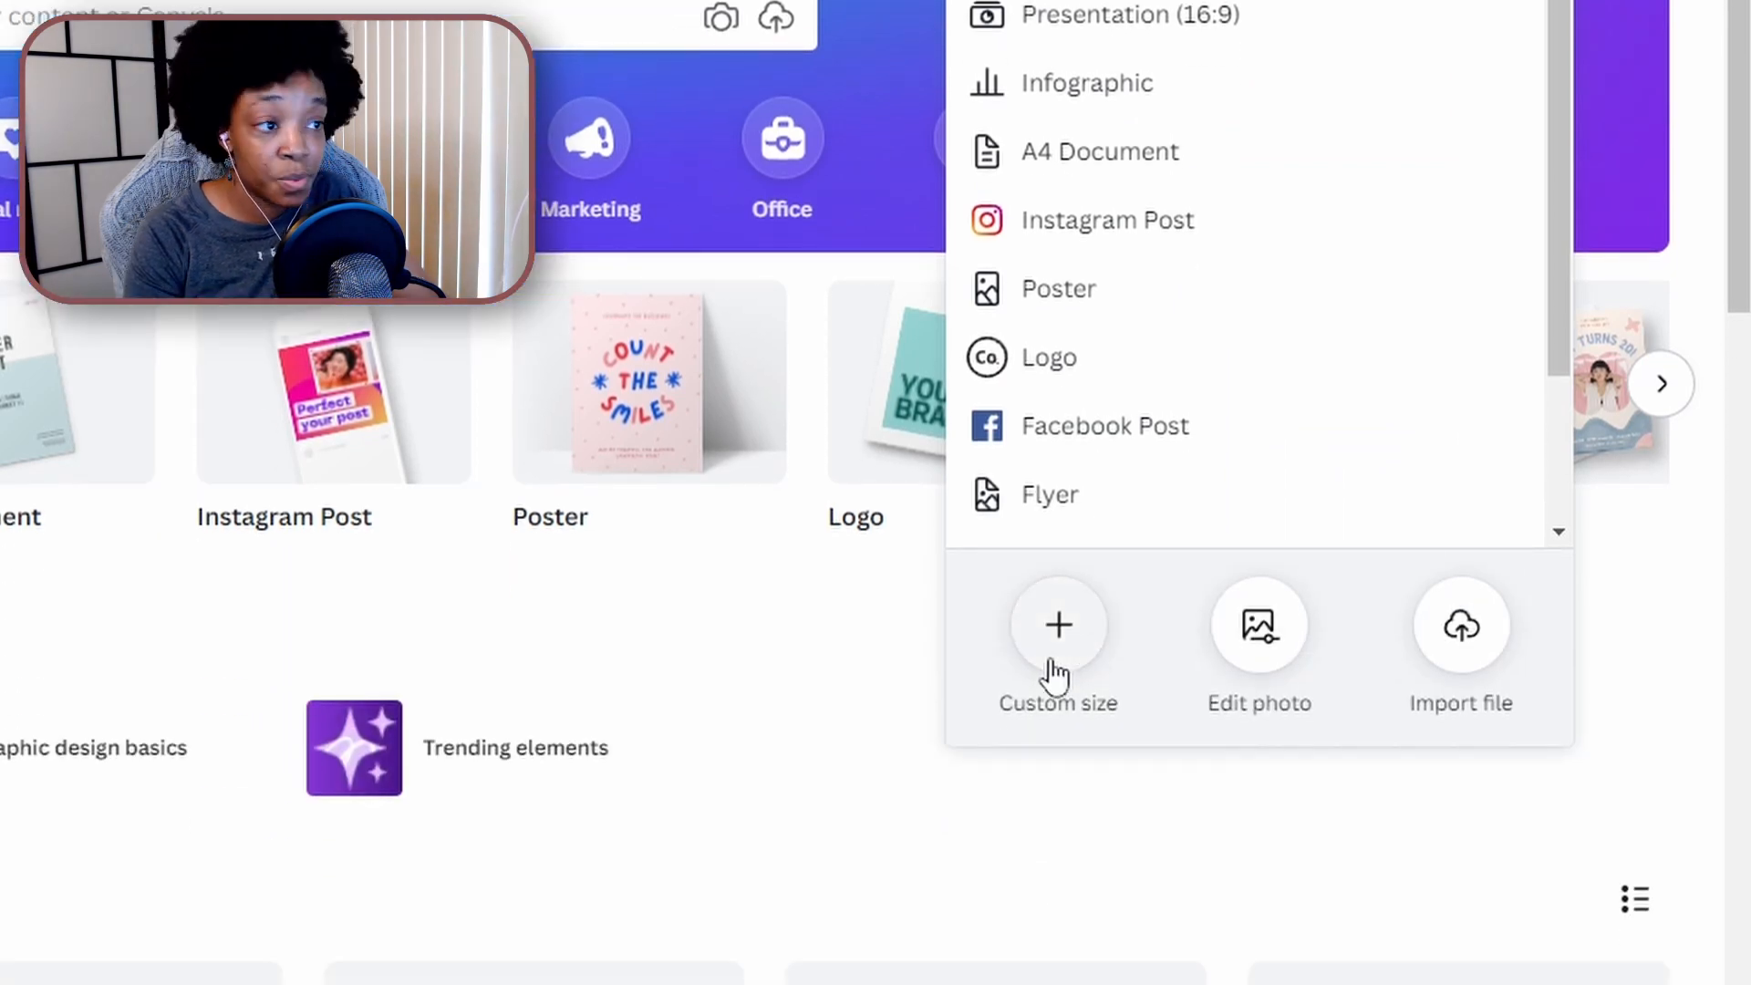
click(1055, 675)
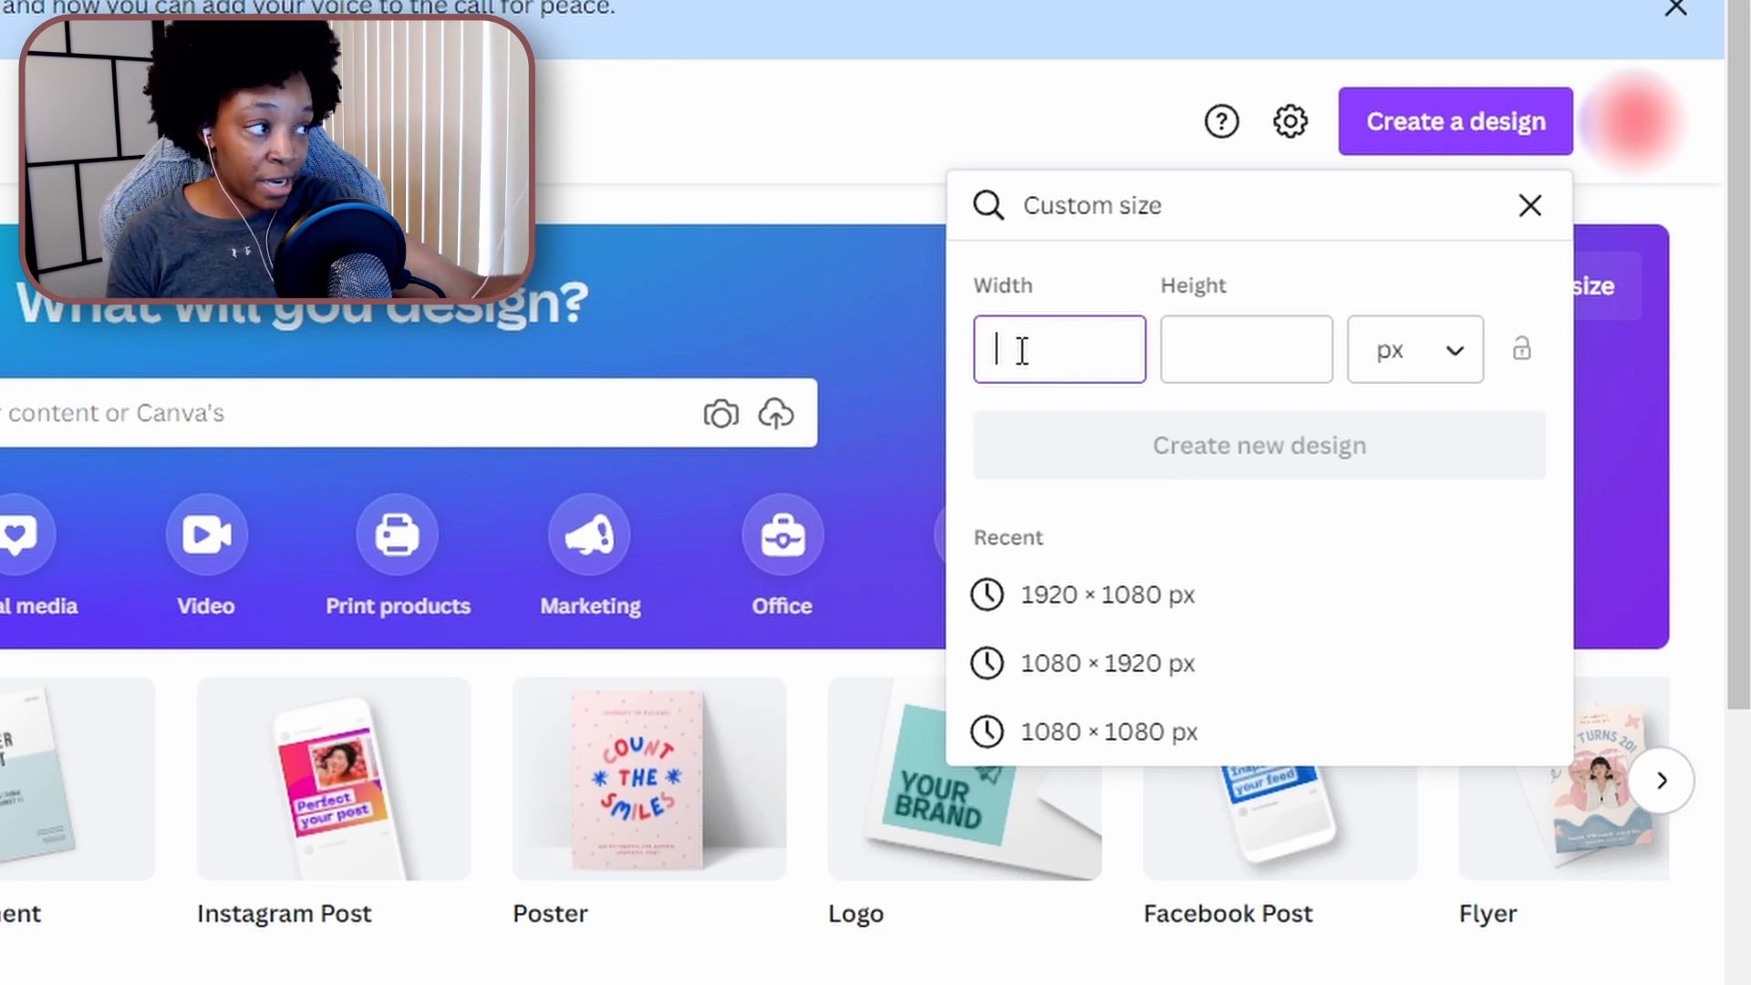
click(1105, 598)
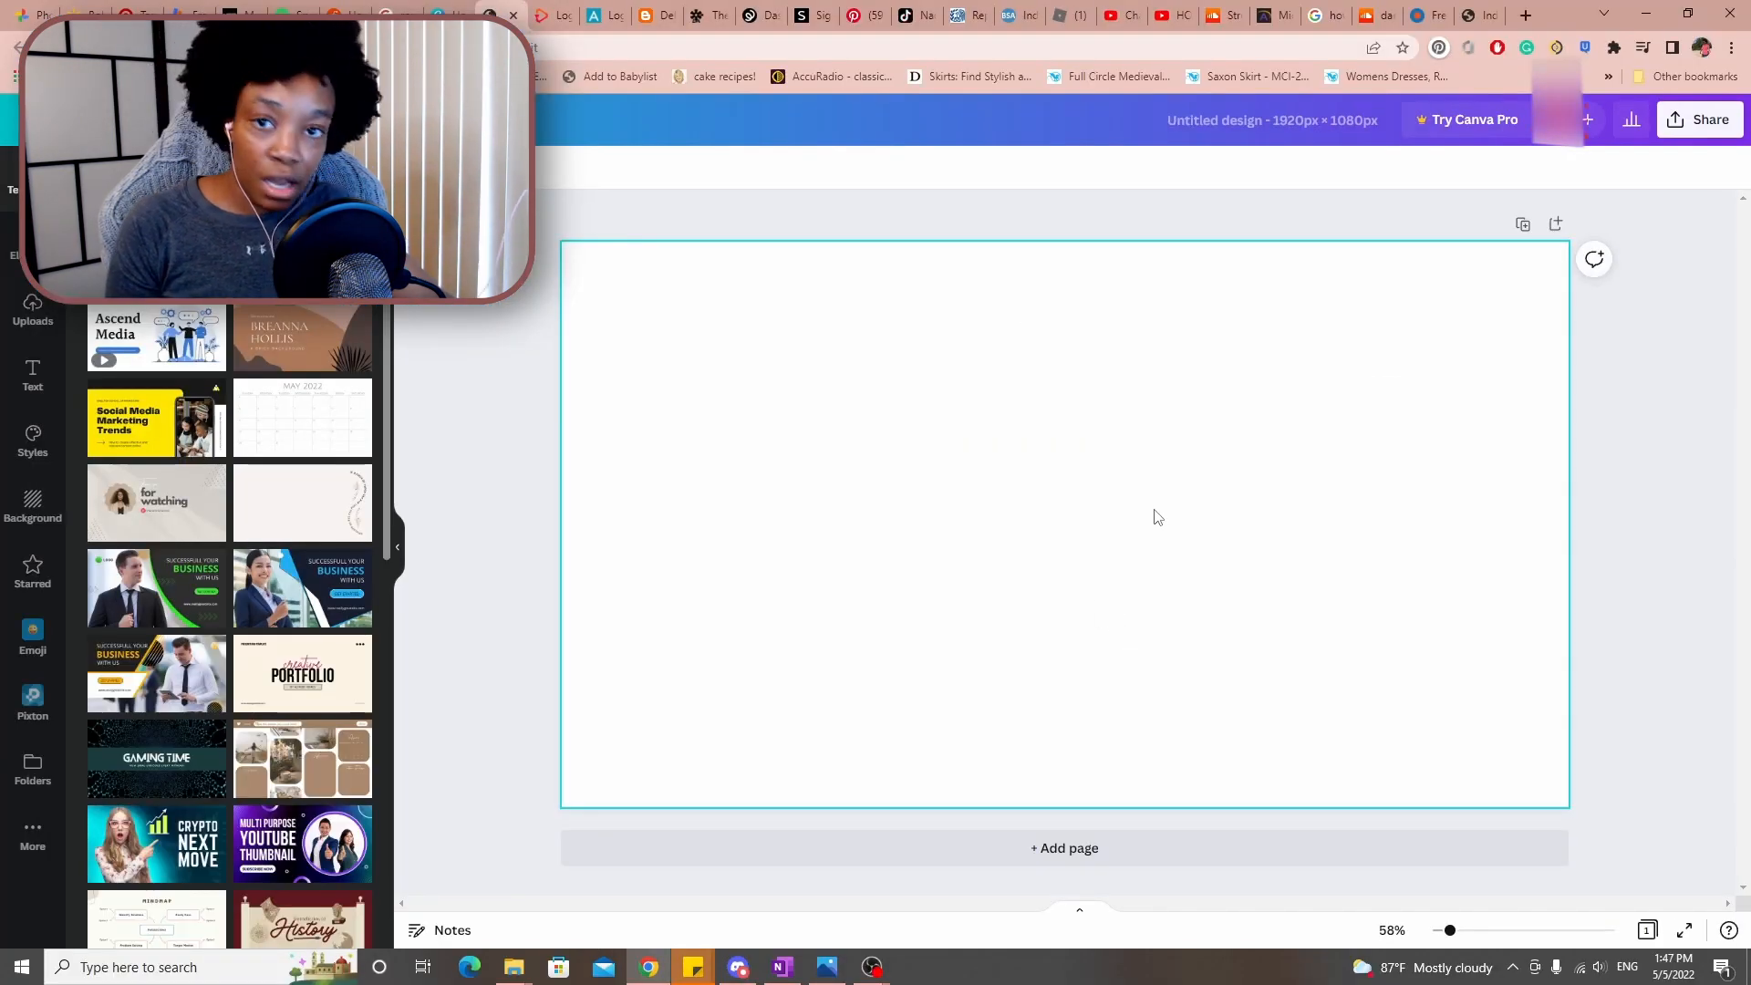
Add "How I make my thumbnails thumbnail background.png" from the "media for editing & thumbnails" folder to the blank Canva page
right_click(523, 976)
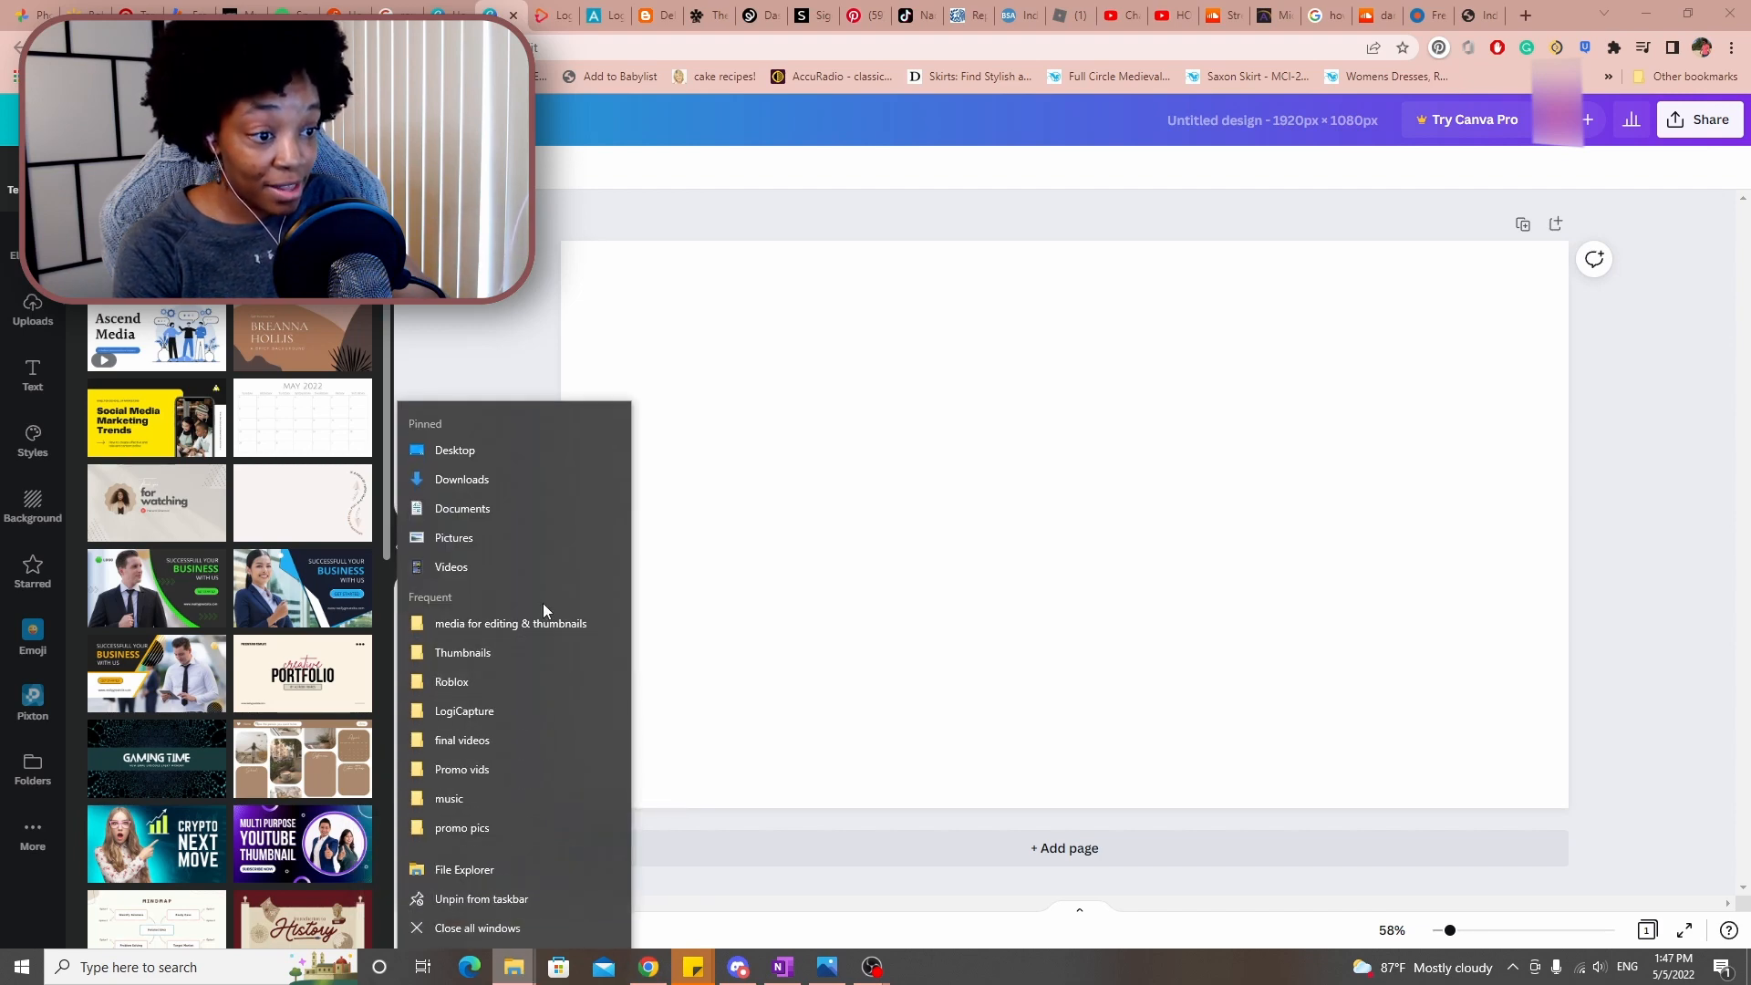
click(548, 625)
scroll(675, 502, down, 5)
click(772, 575)
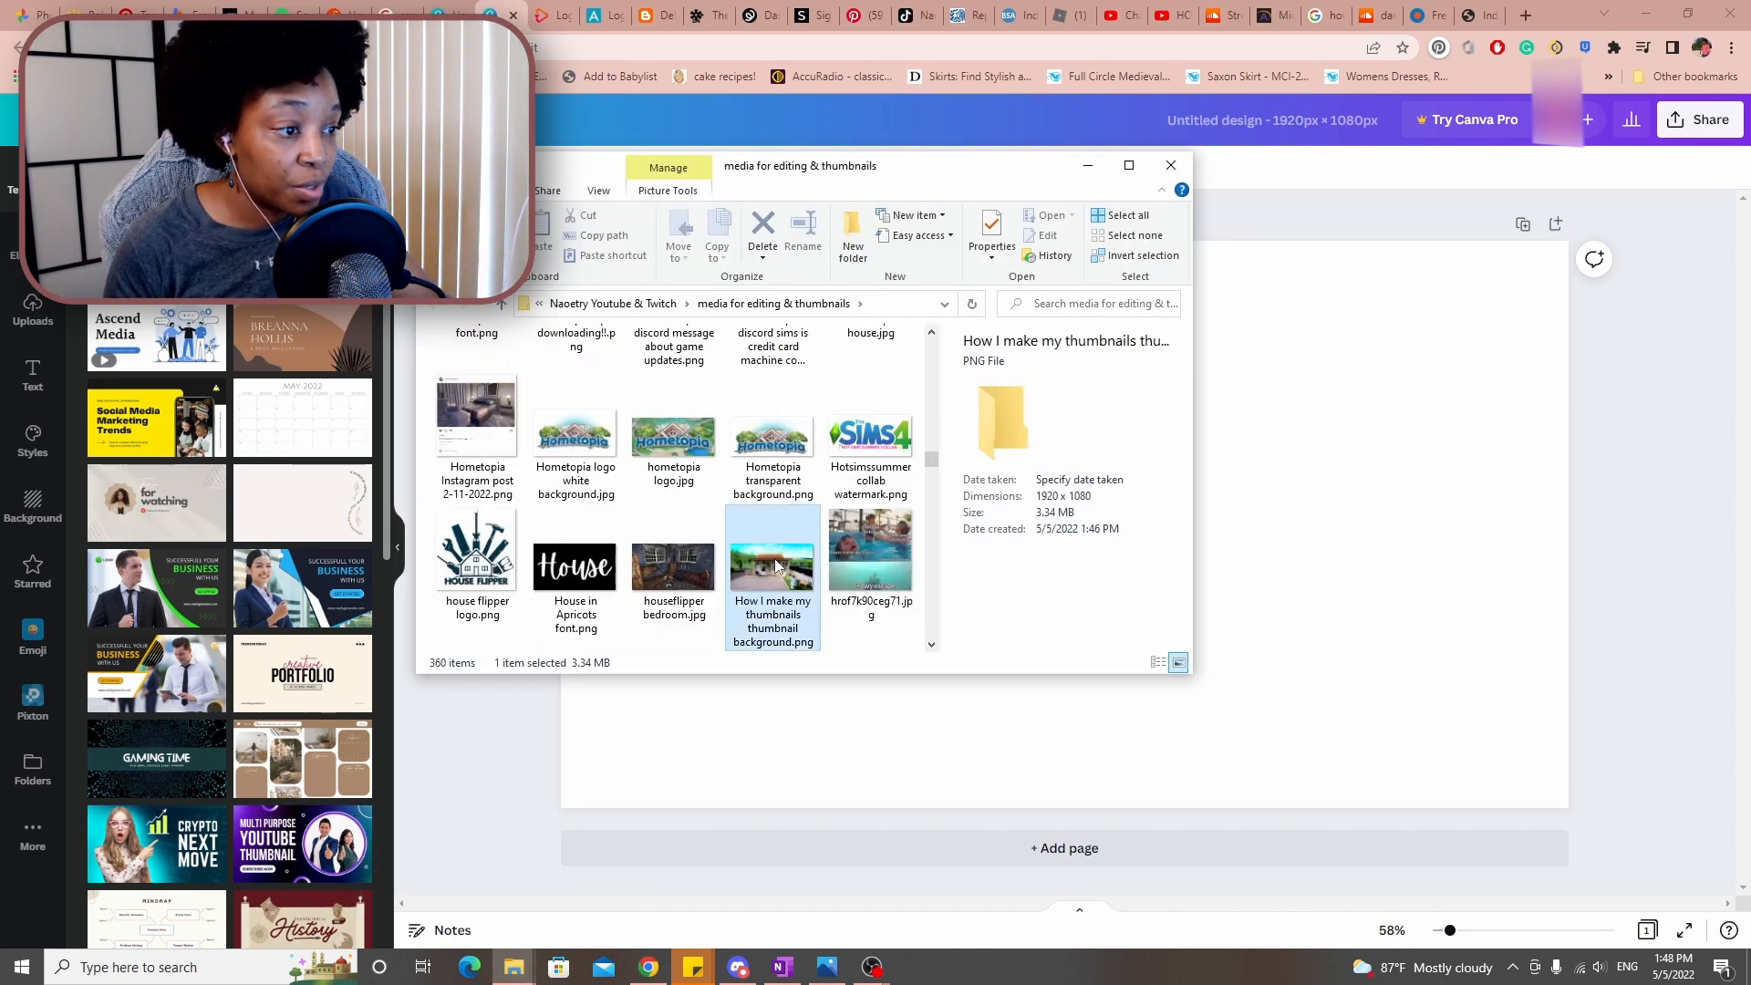
drag(773, 574, 1374, 473)
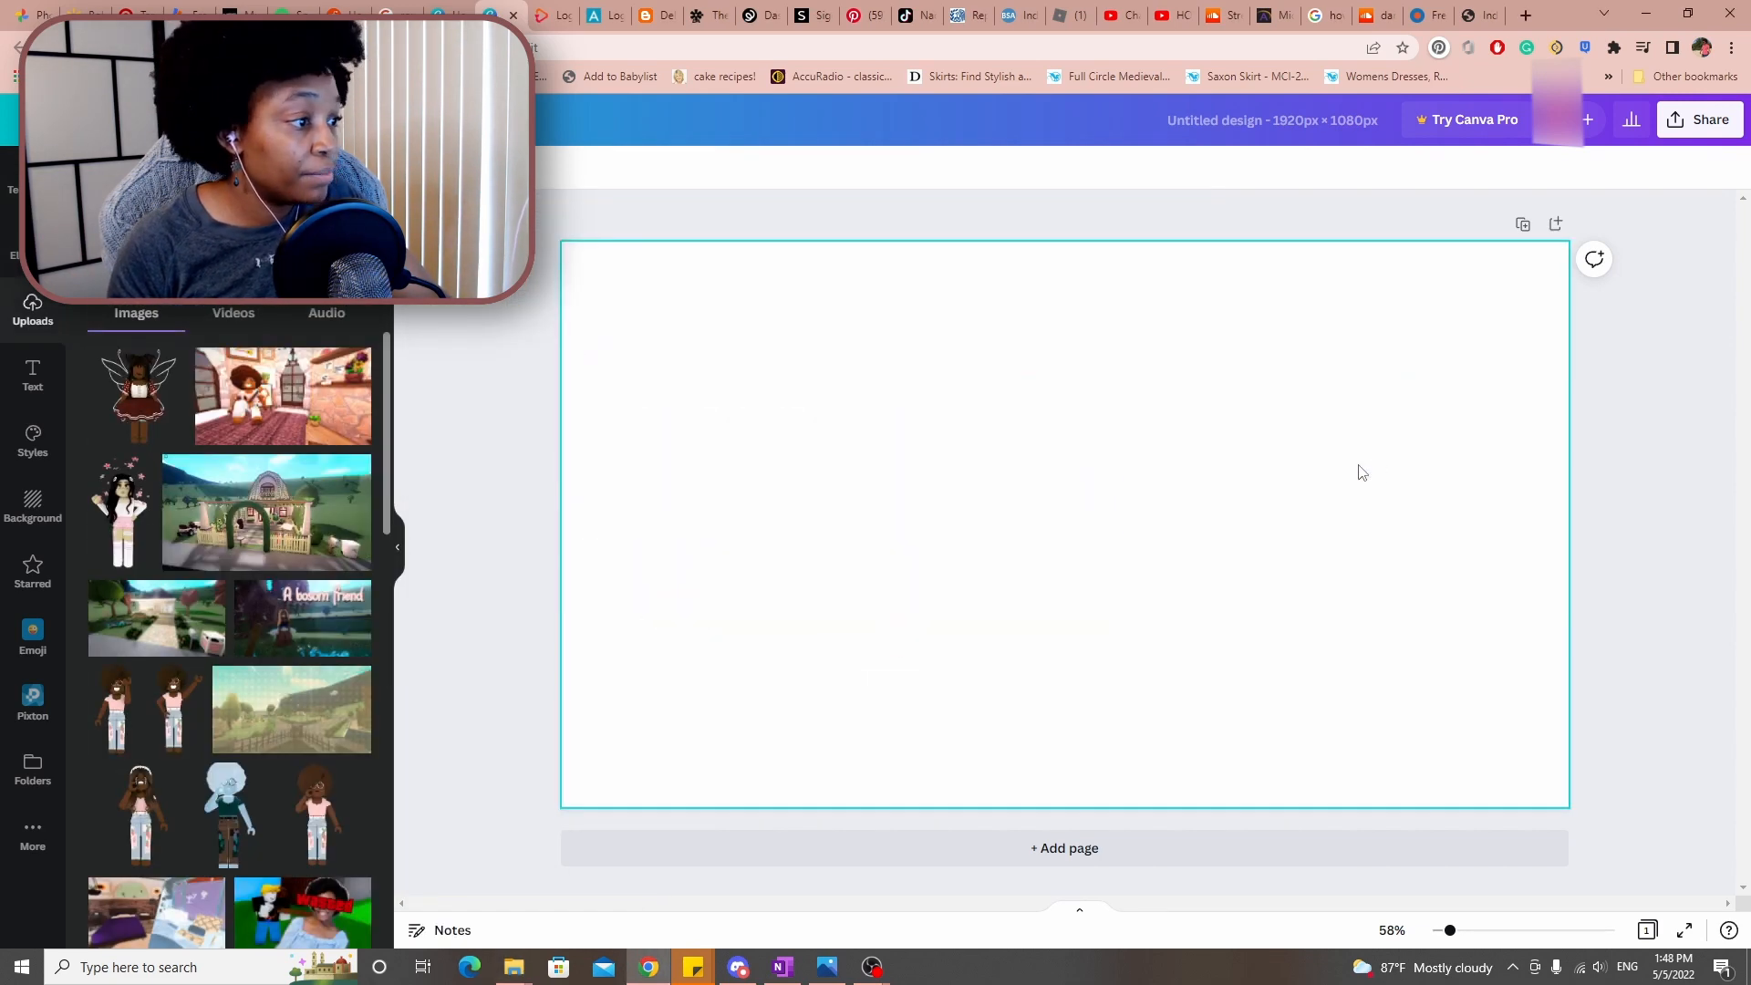
Add the transparent peace-sign portrait PNG from the "media for editing & thumbnails" folder to the page over the house background
mouse_move(514, 967)
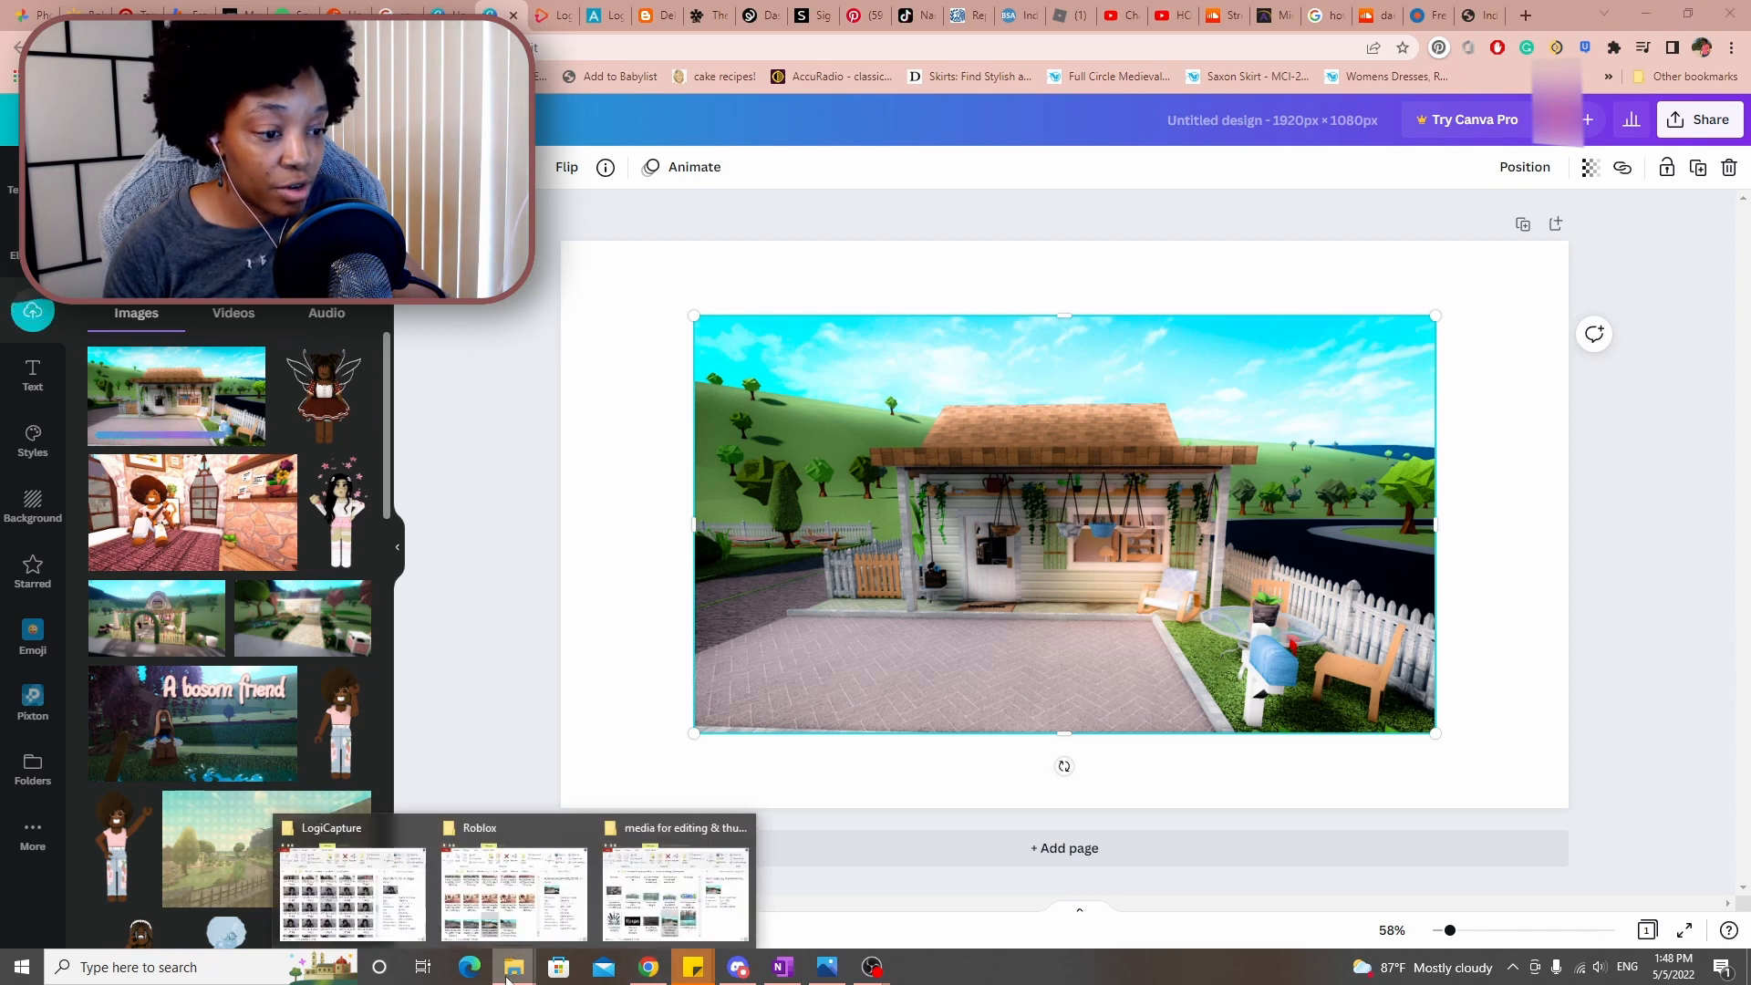
click(659, 901)
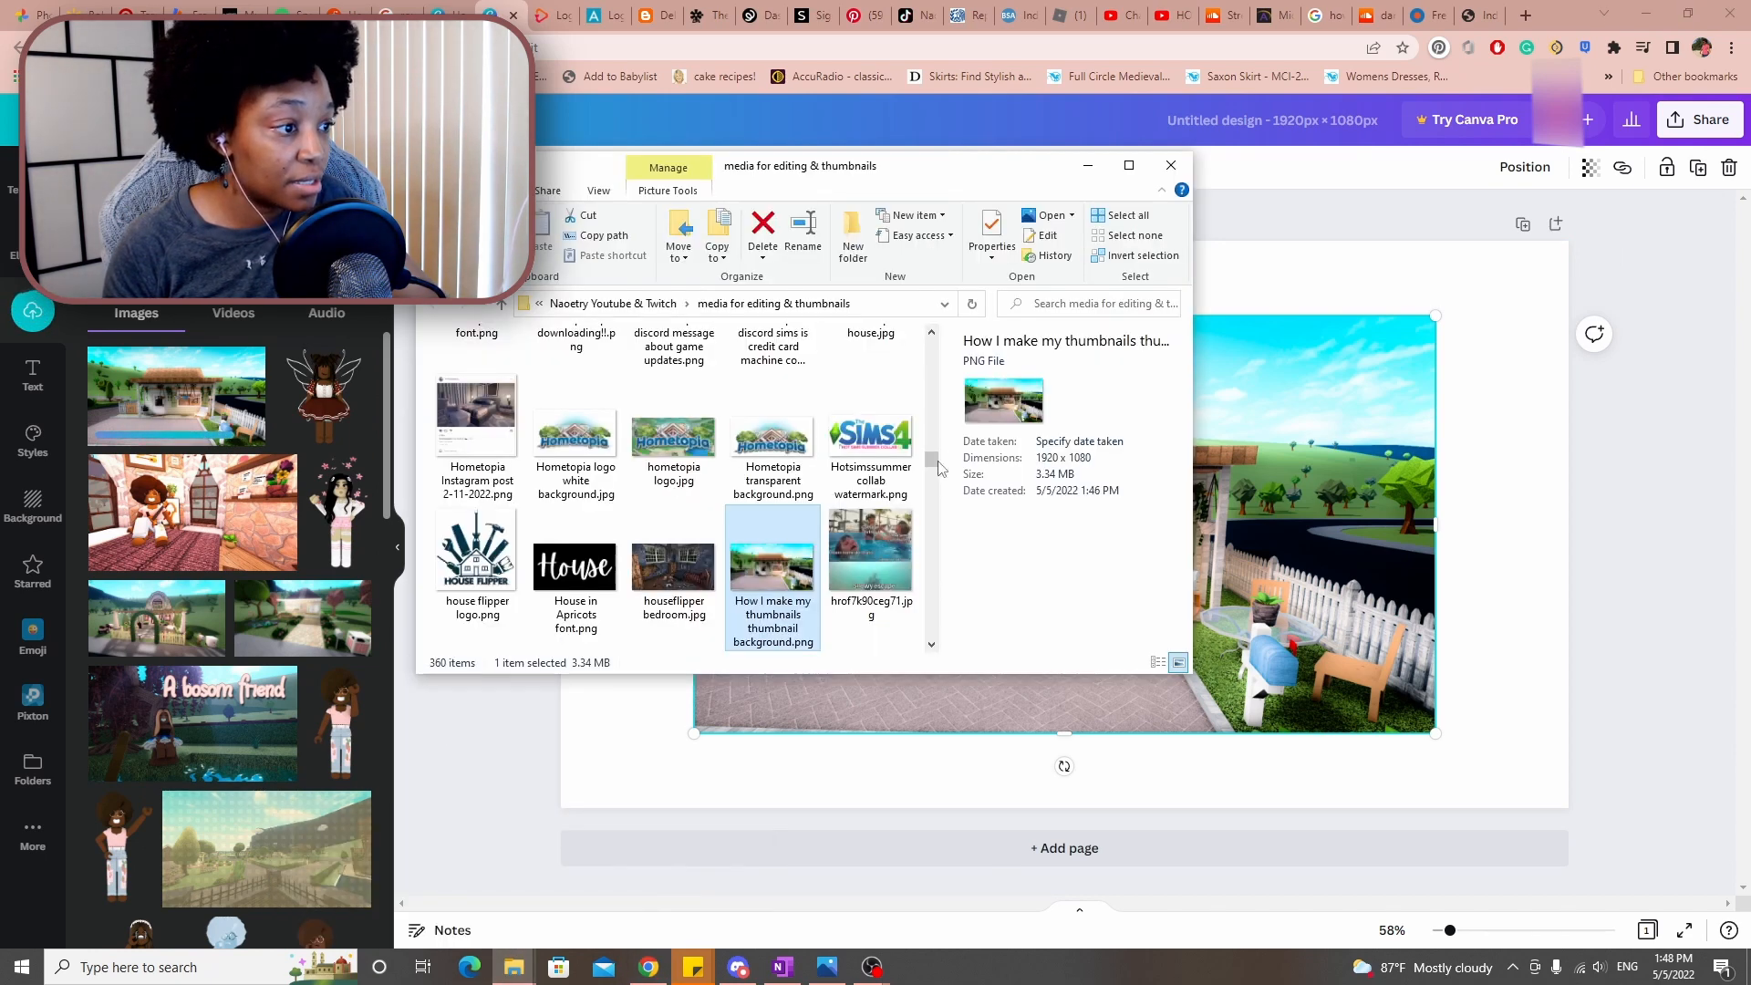
drag(774, 446, 1309, 447)
drag(1310, 447, 1309, 446)
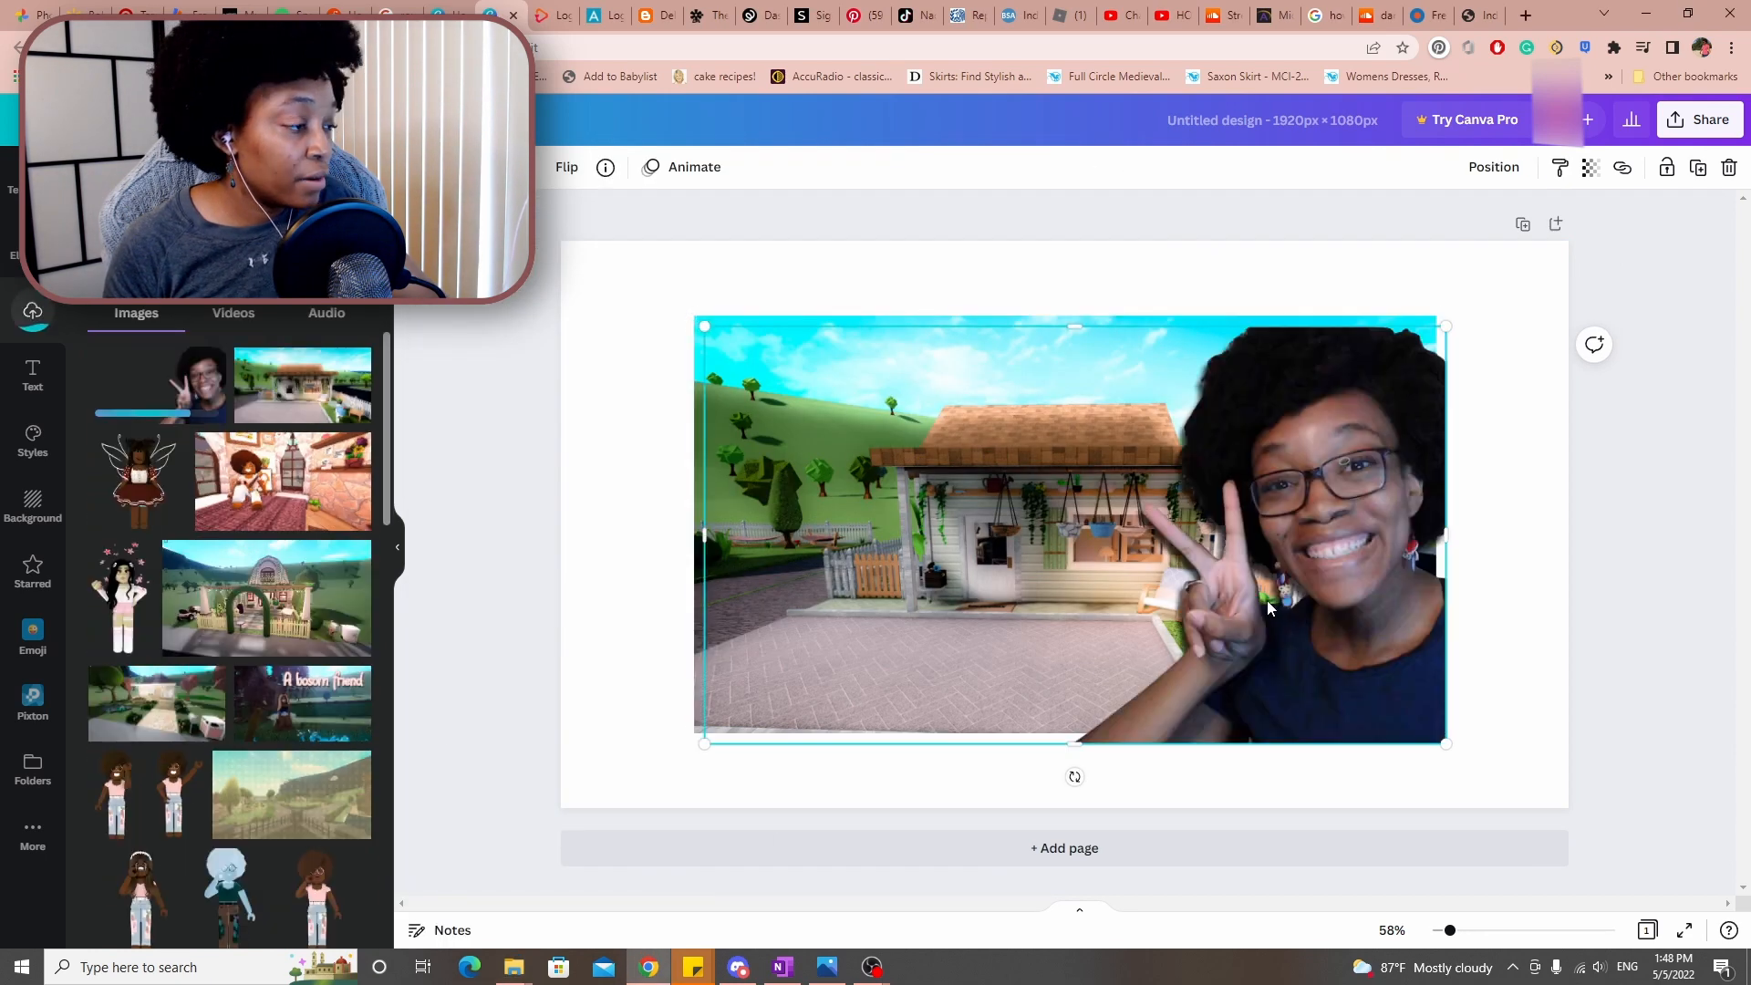
Move the cutout photo aside and enlarge the house background image so it fills the whole page
drag(1280, 613, 1341, 646)
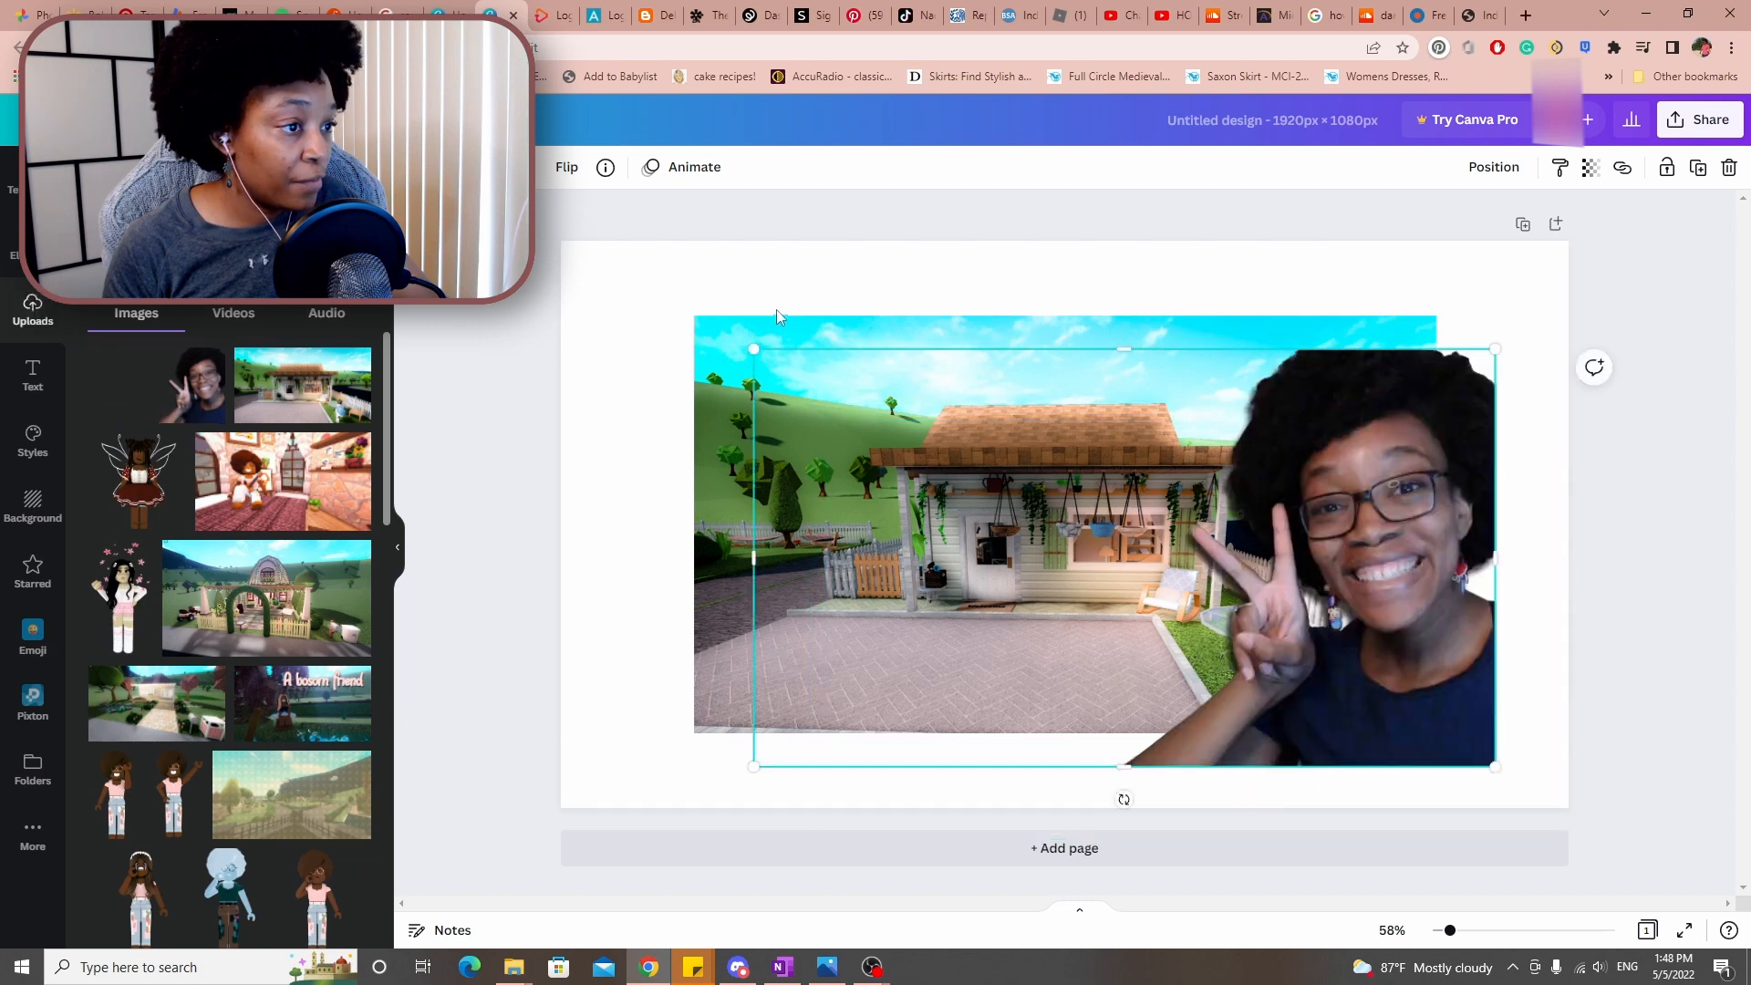
click(777, 317)
drag(695, 316, 549, 258)
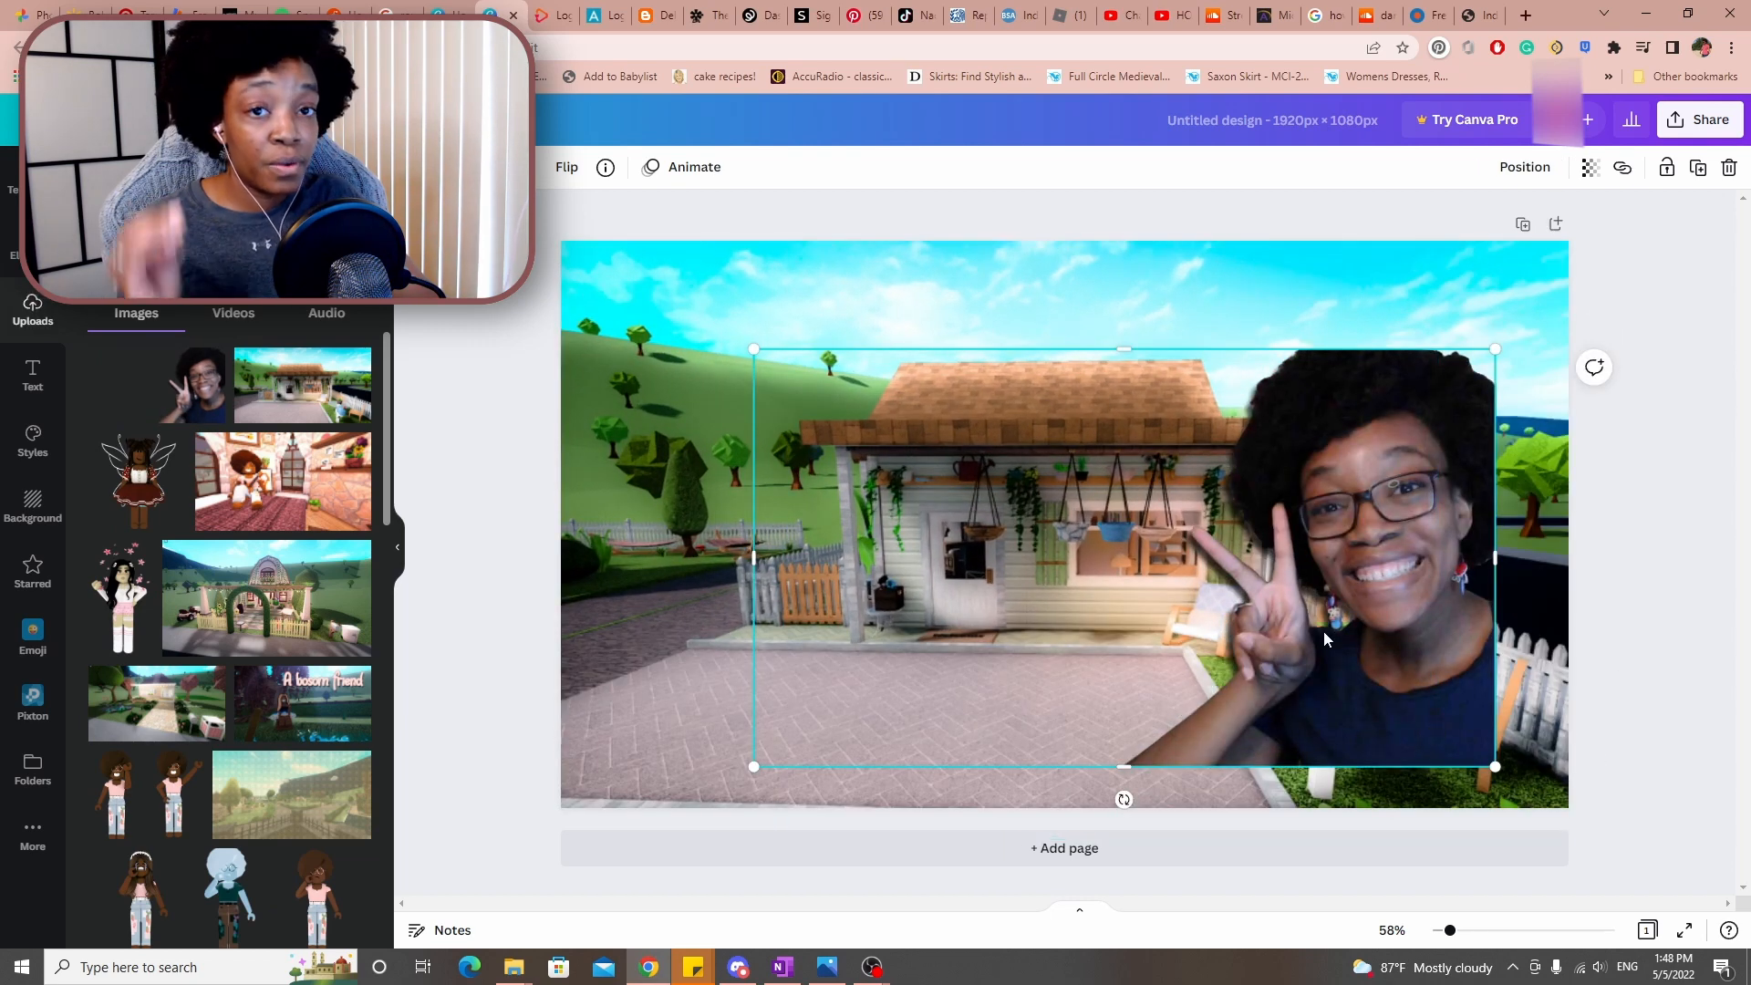
Crop the empty left part of the cutout photo and enlarge it to full page height against the page's right edge
drag(1409, 658, 1344, 609)
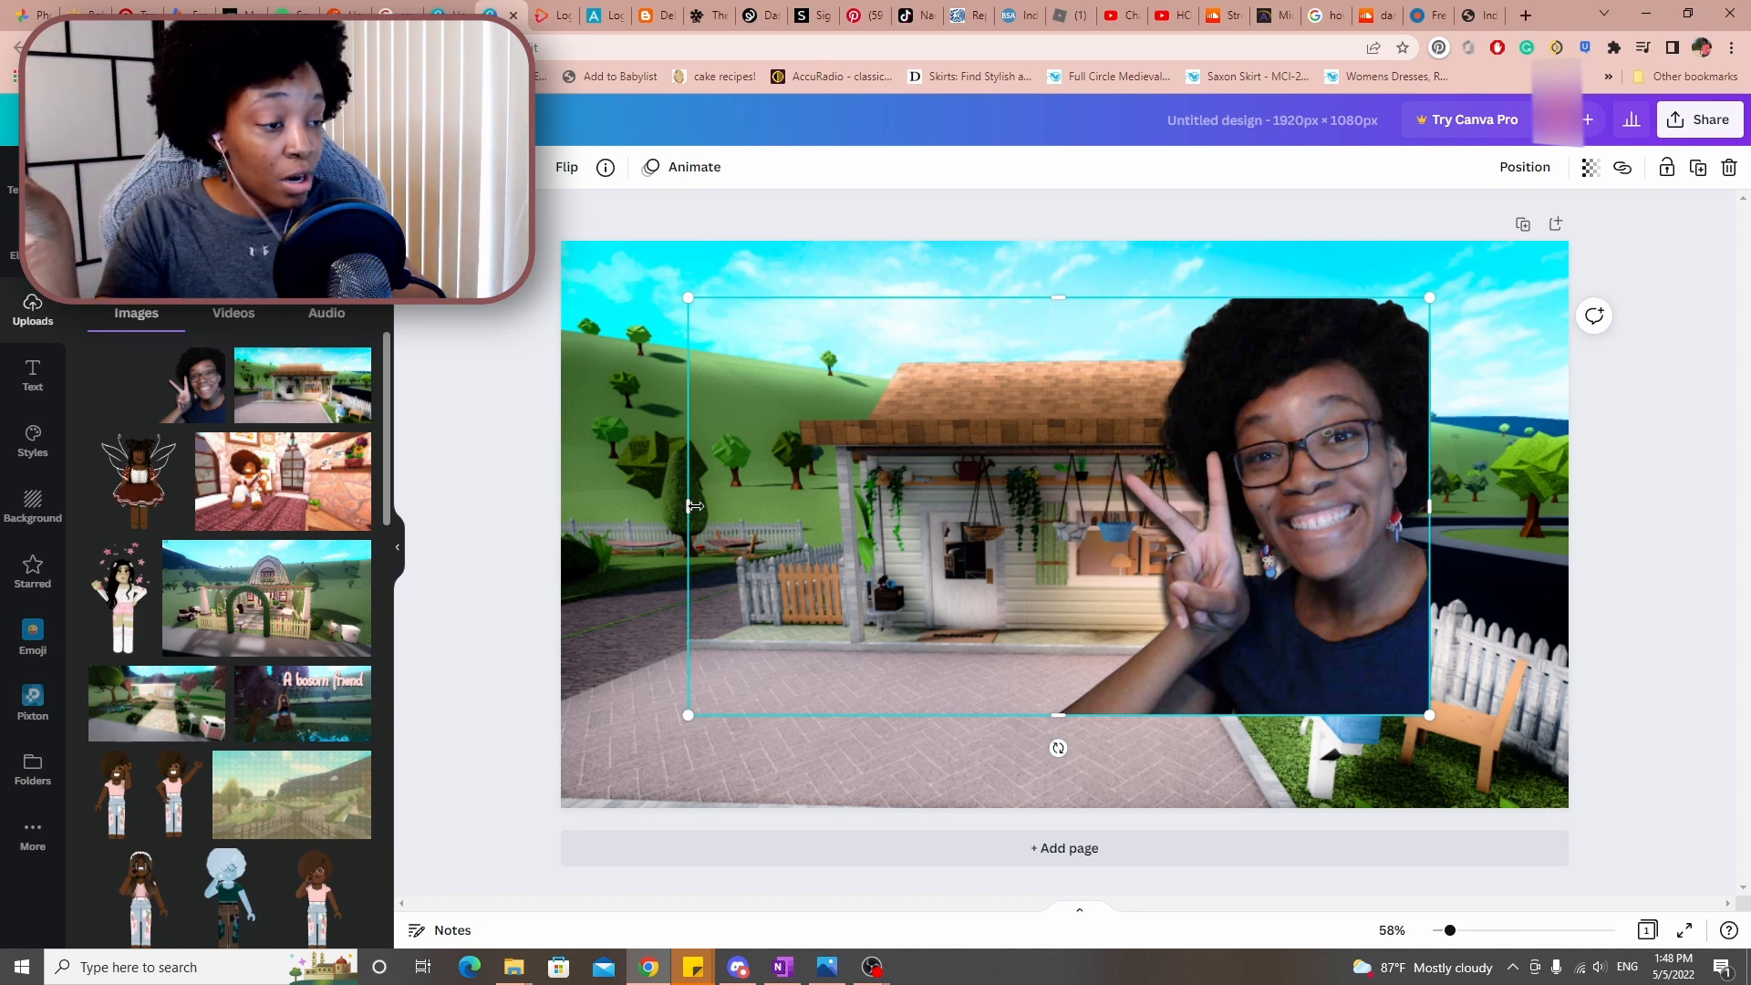
drag(690, 505, 1008, 505)
drag(1260, 524, 1355, 553)
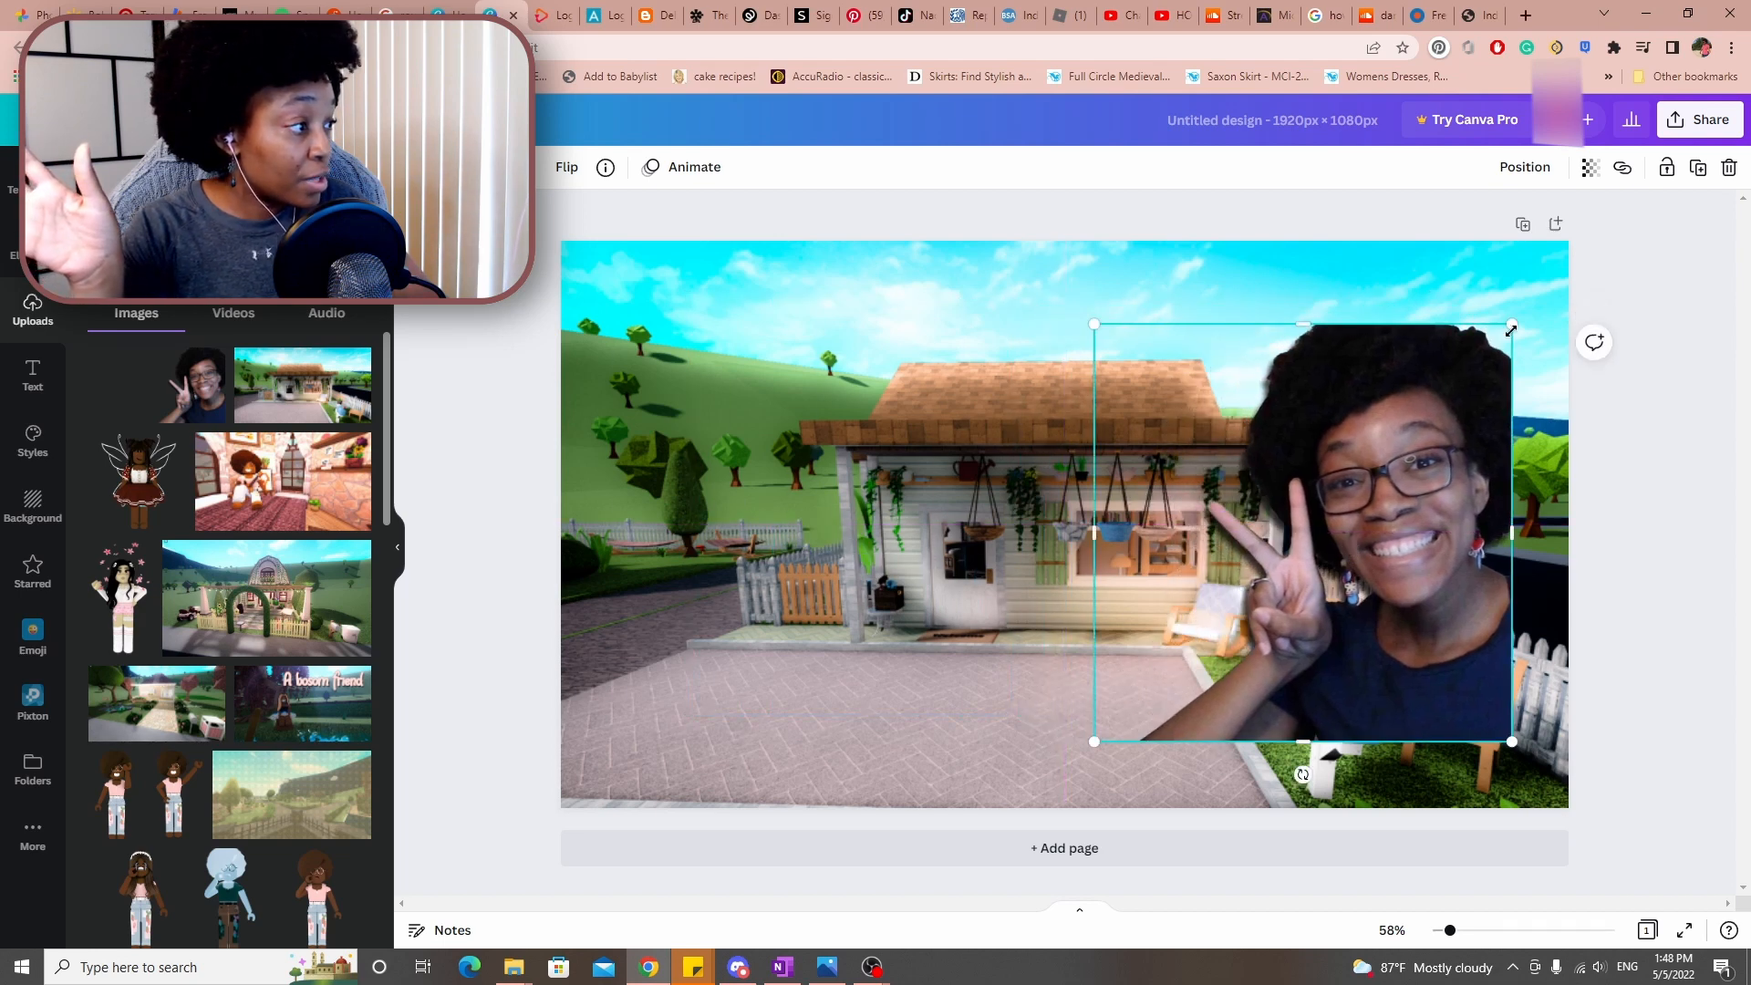
drag(1511, 330, 1555, 215)
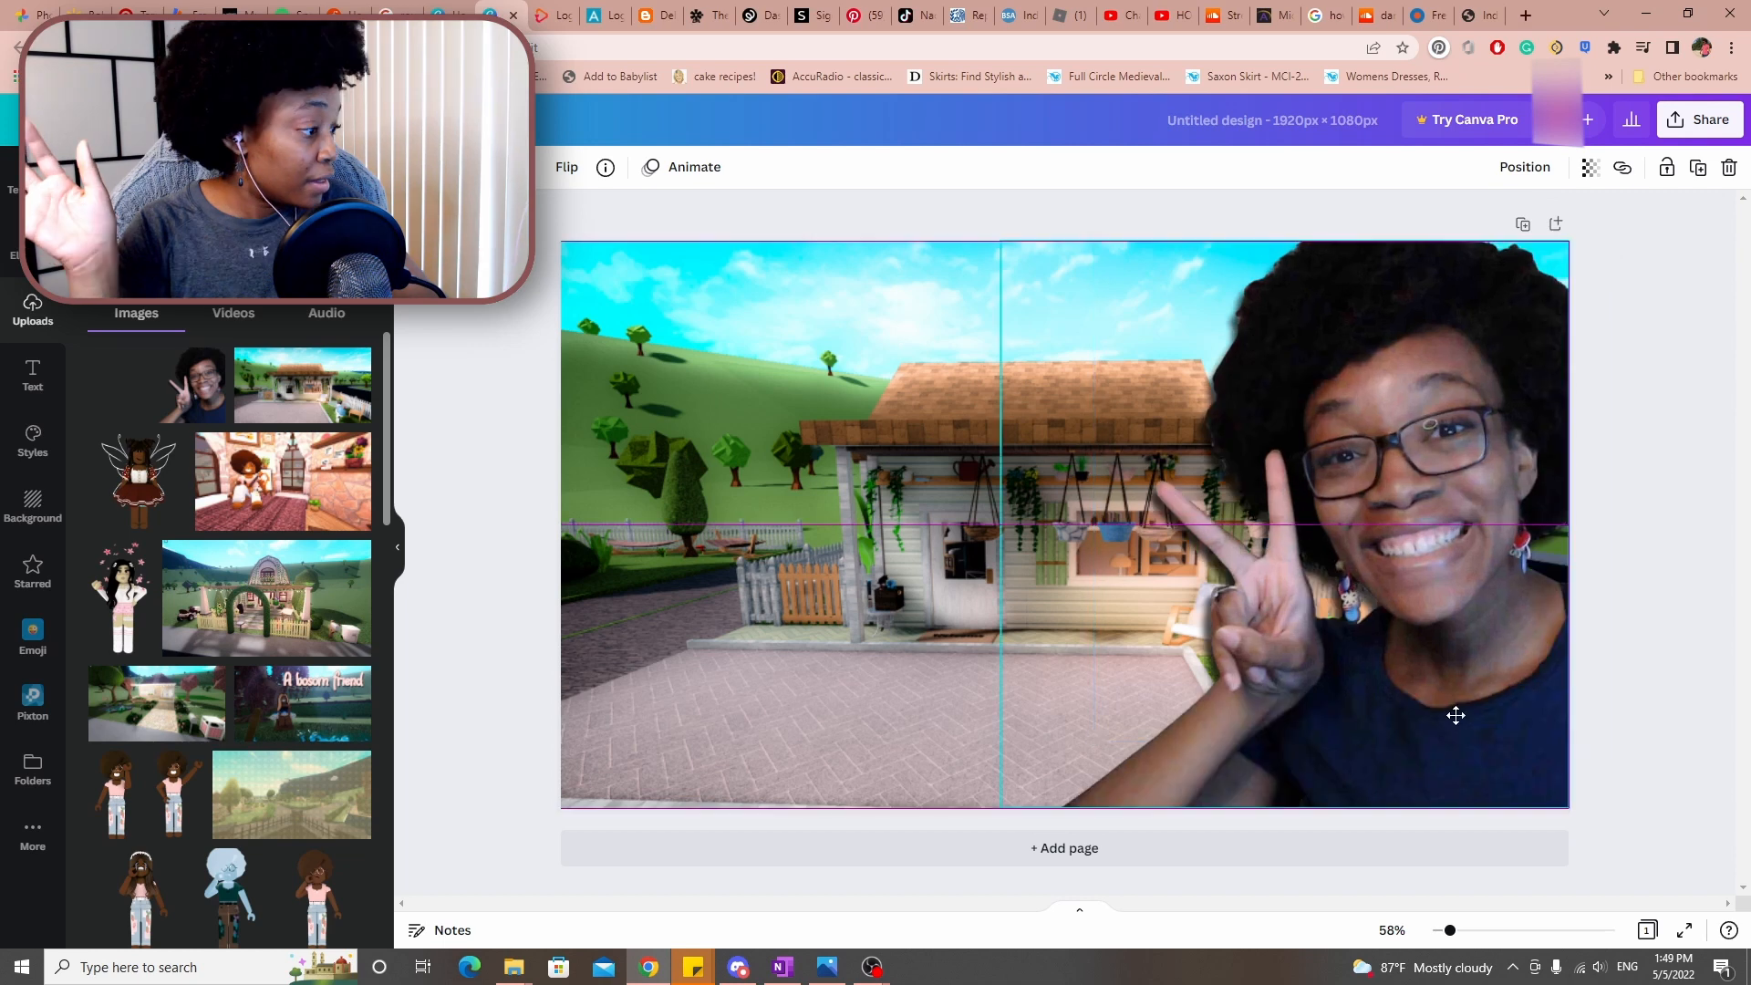
drag(1453, 713, 1450, 715)
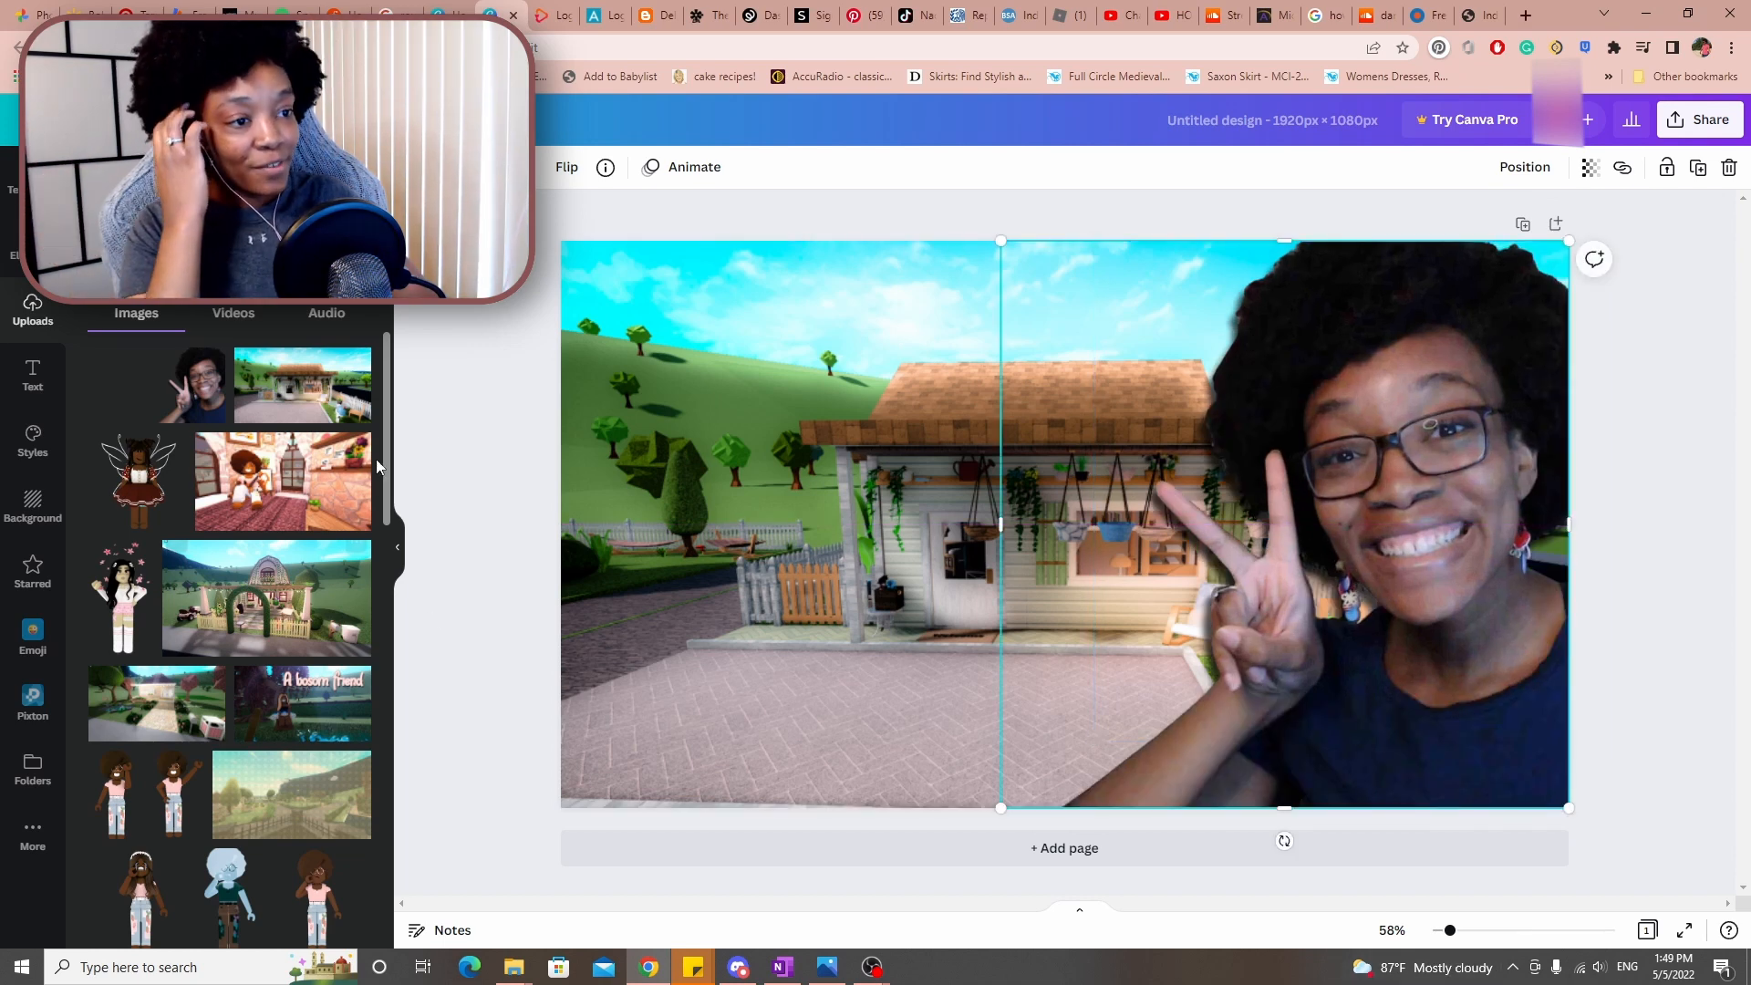
click(475, 492)
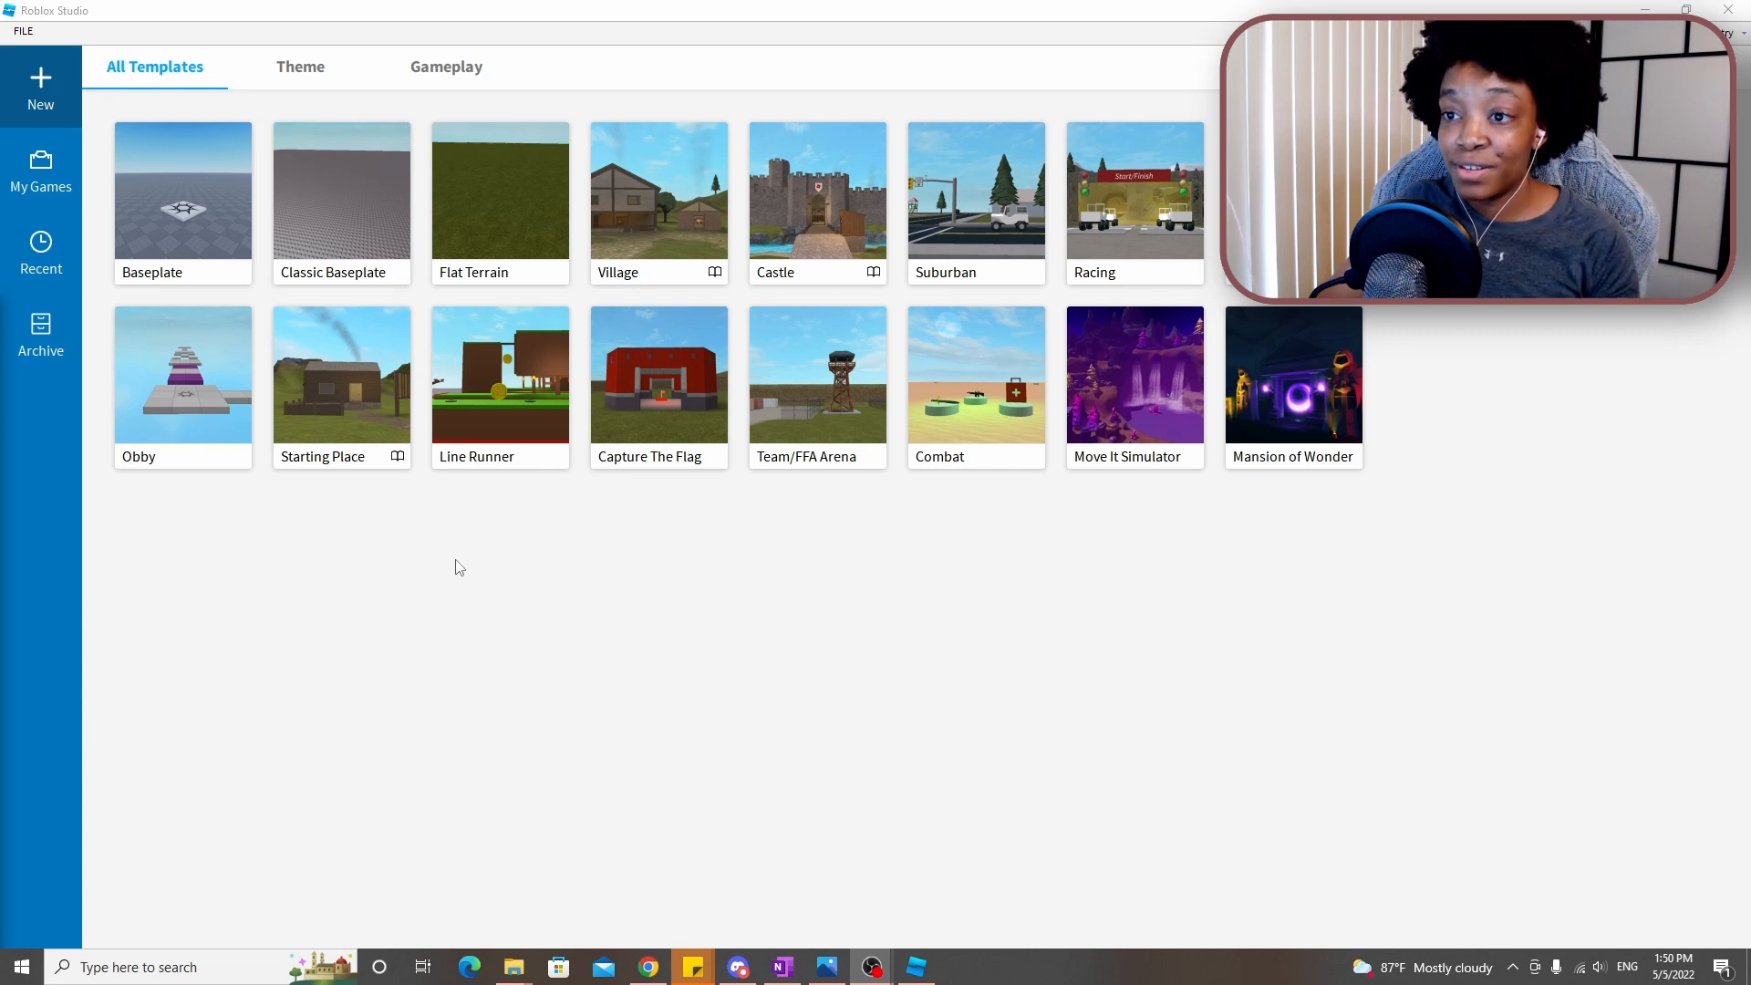
Switch to Roblox Studio and create a new place from the Classic Baseplate template
click(344, 216)
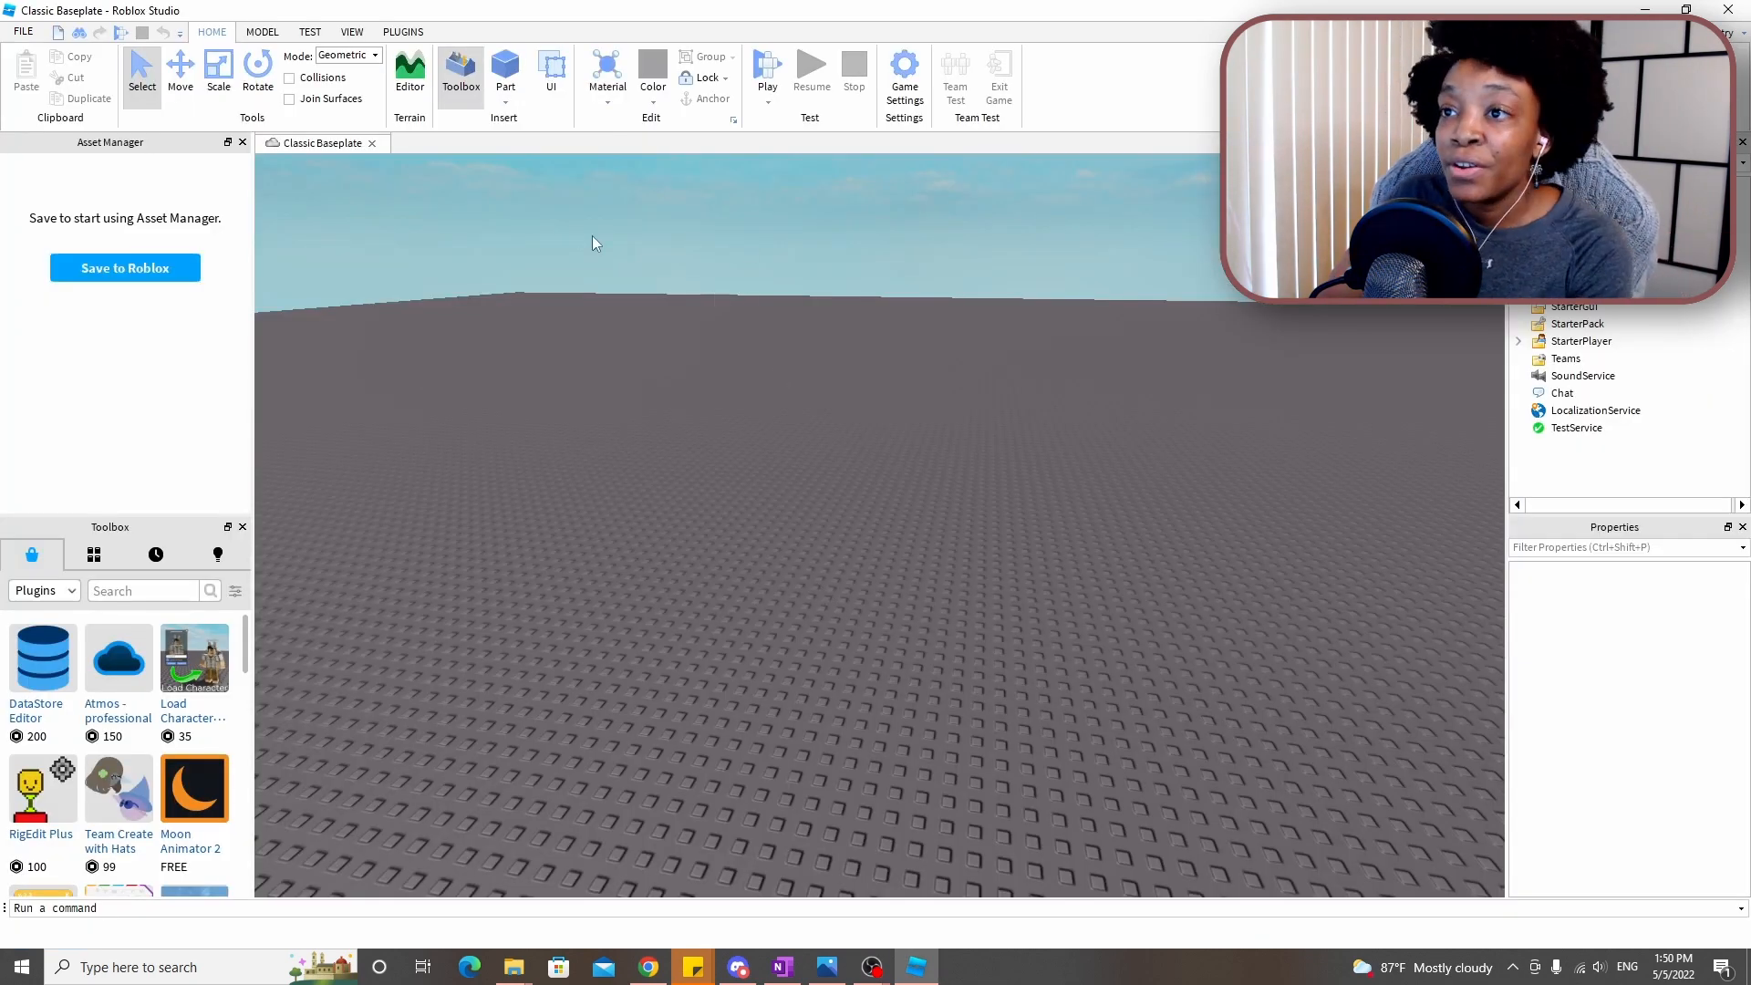
click(408, 34)
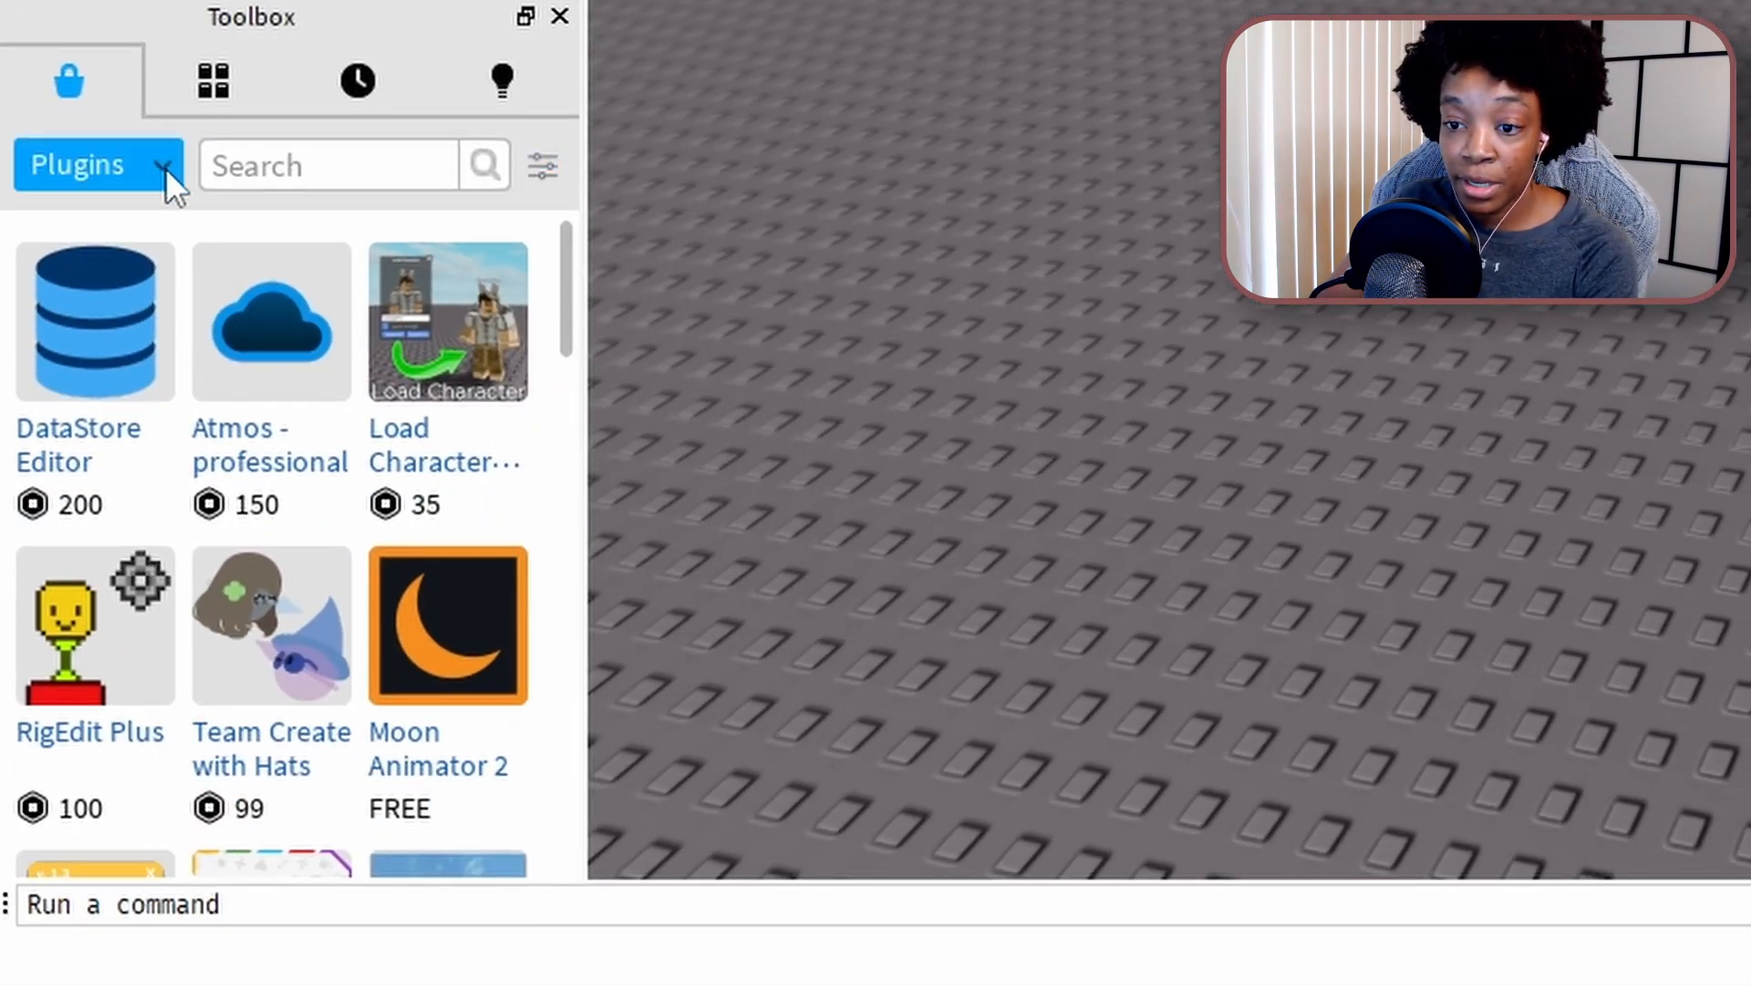
Search the Toolbox plugins for "load character lite" and choose the Load Character plugin by AlreadyPro
click(166, 168)
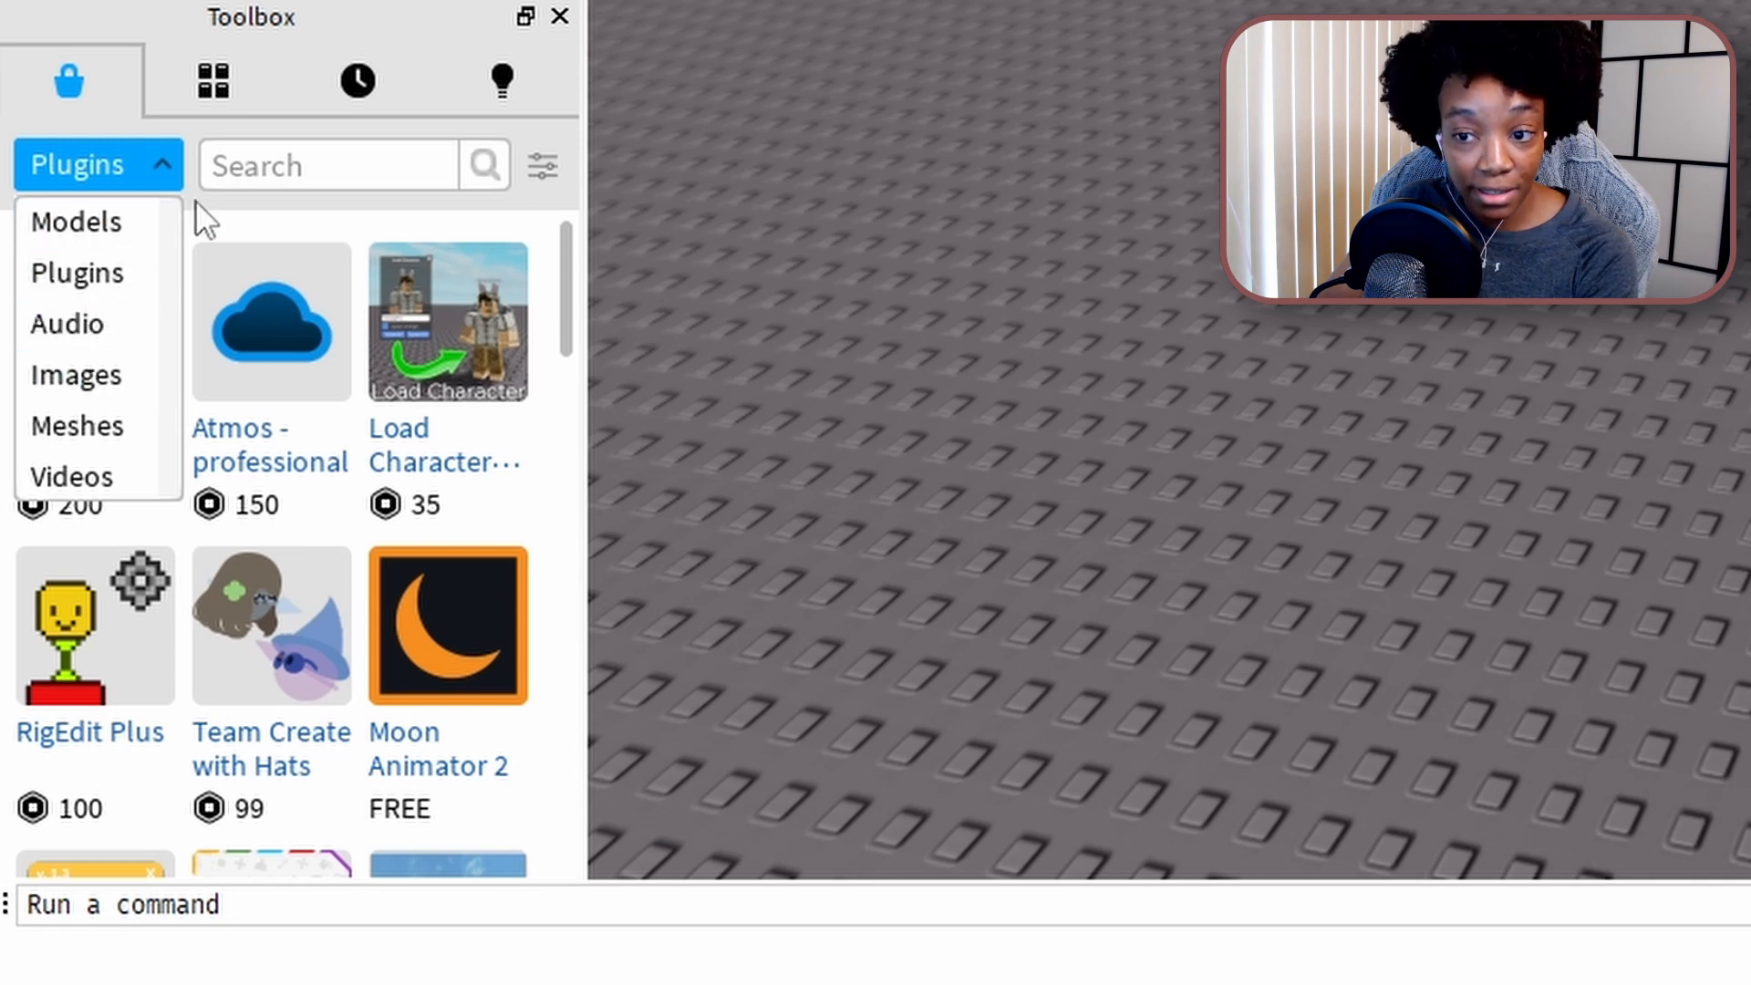
click(292, 163)
text(load)
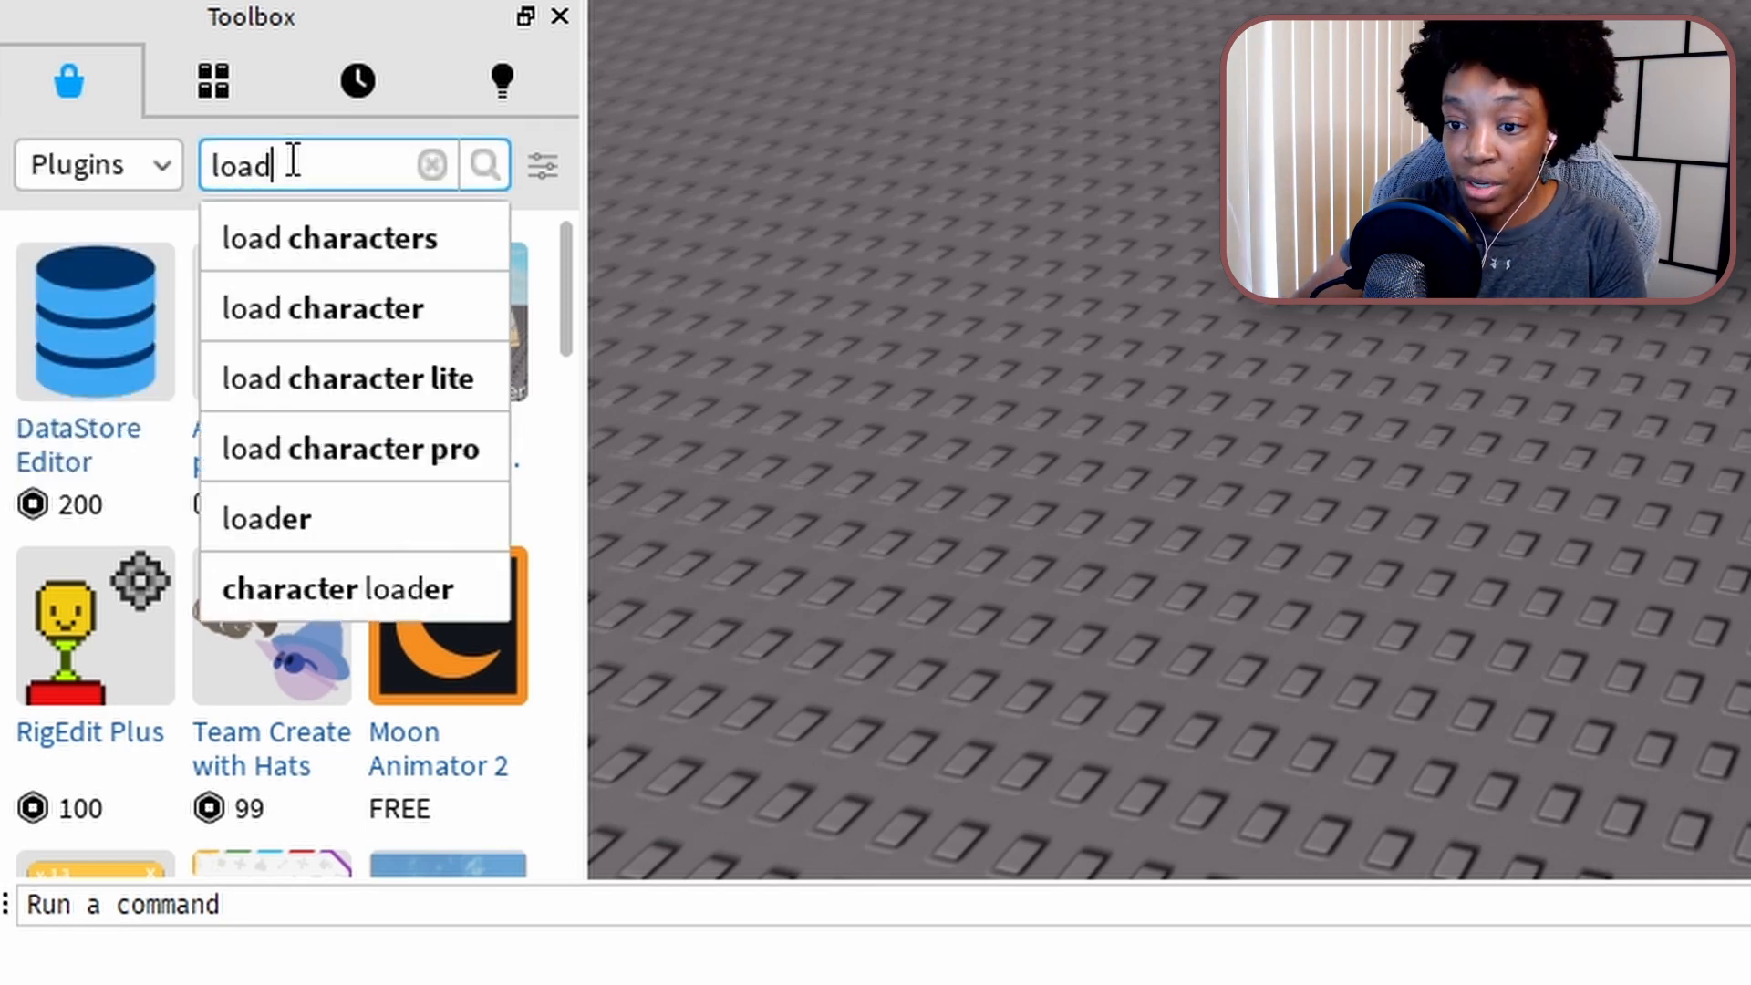
text( charracter)
click(354, 306)
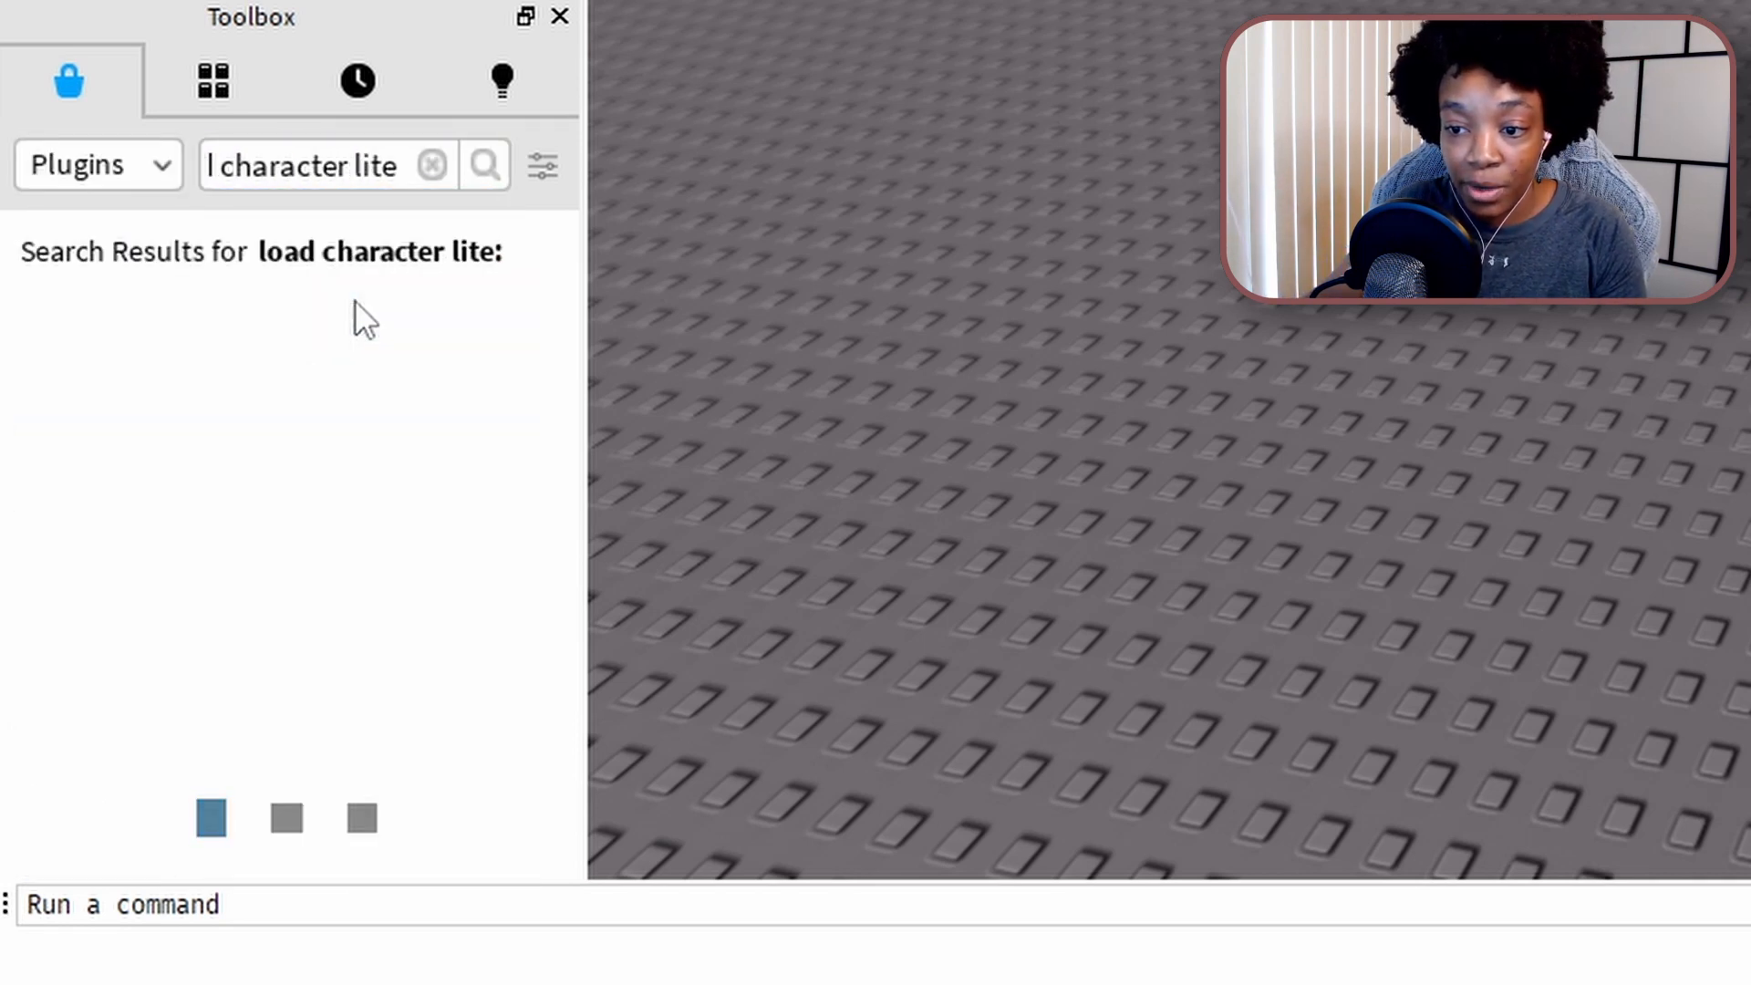
mouse_move(102, 461)
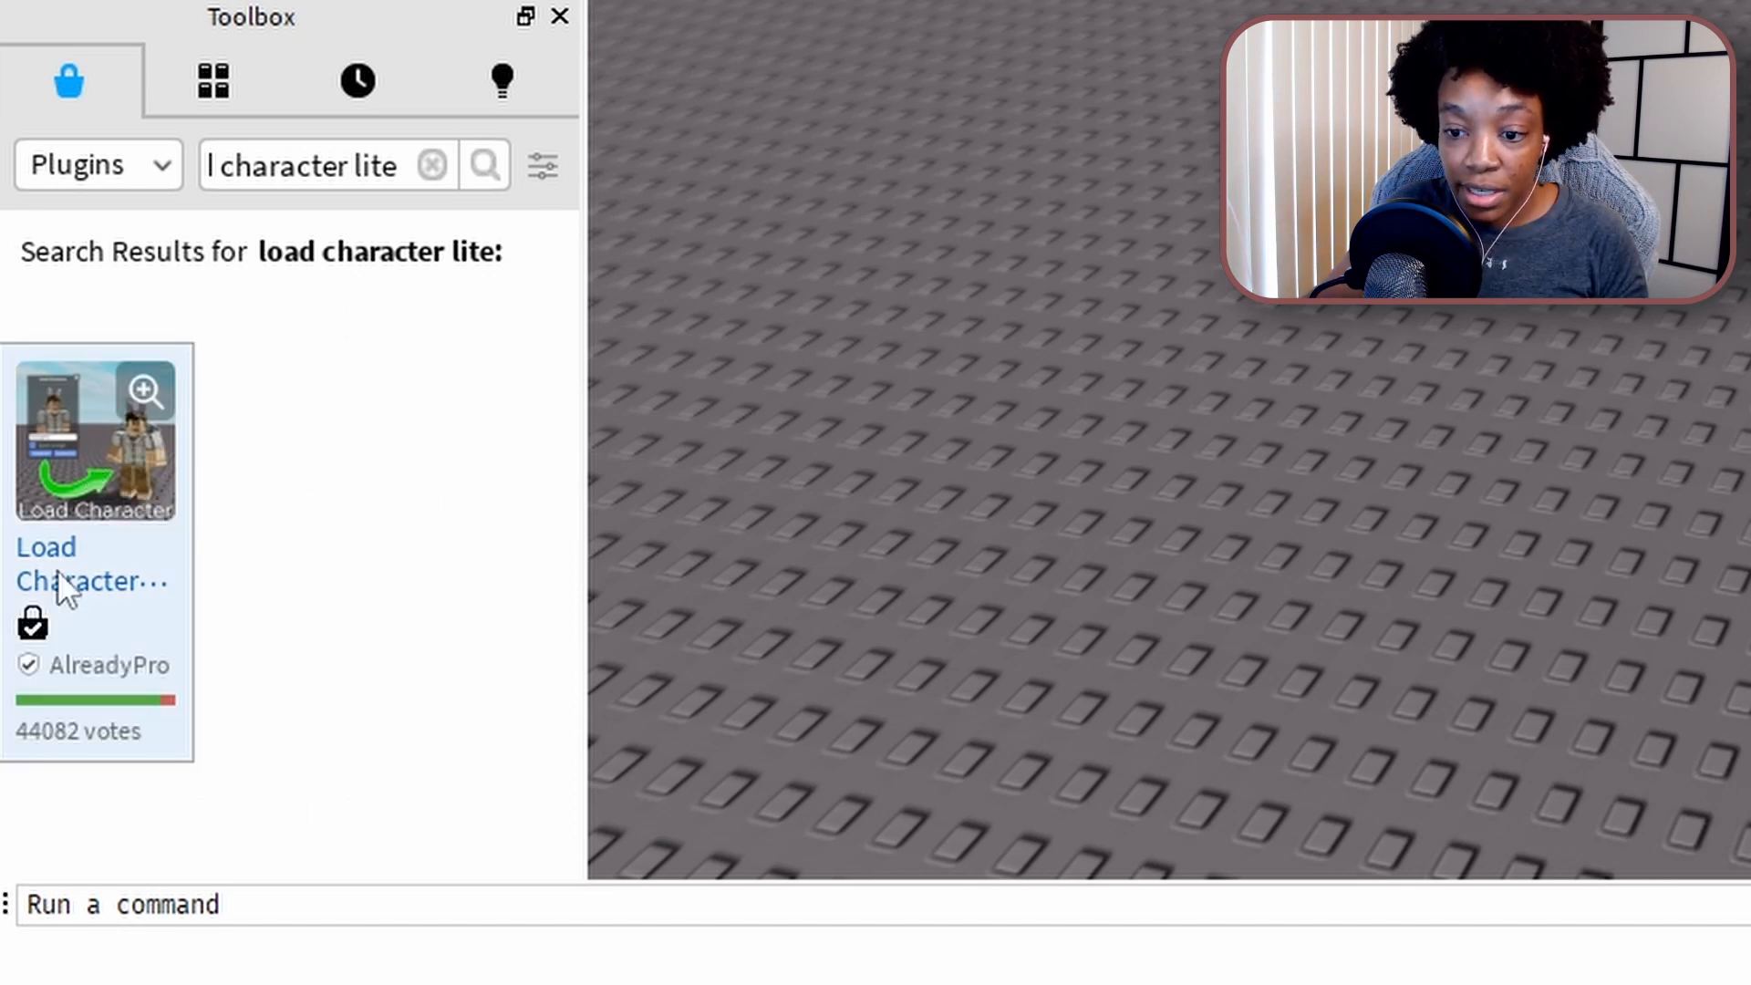
click(89, 467)
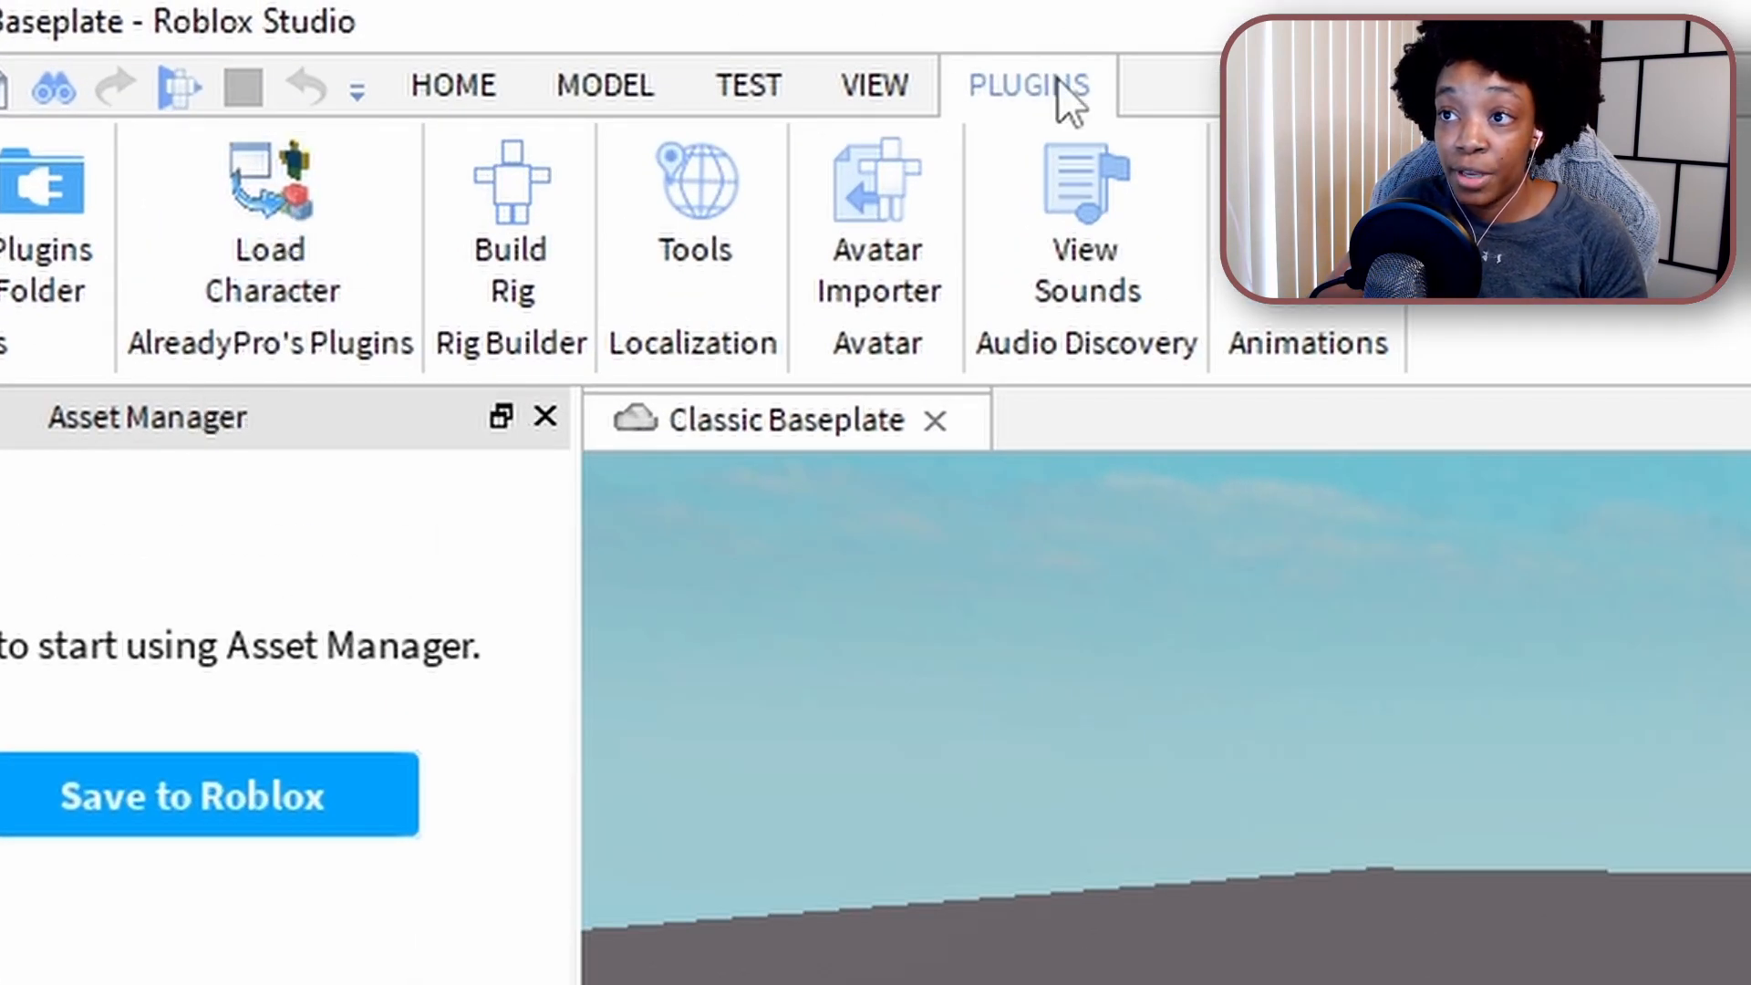
Use the Load Character plugin to spawn the avatar of the entered Roblox username as an R15 rig
click(264, 228)
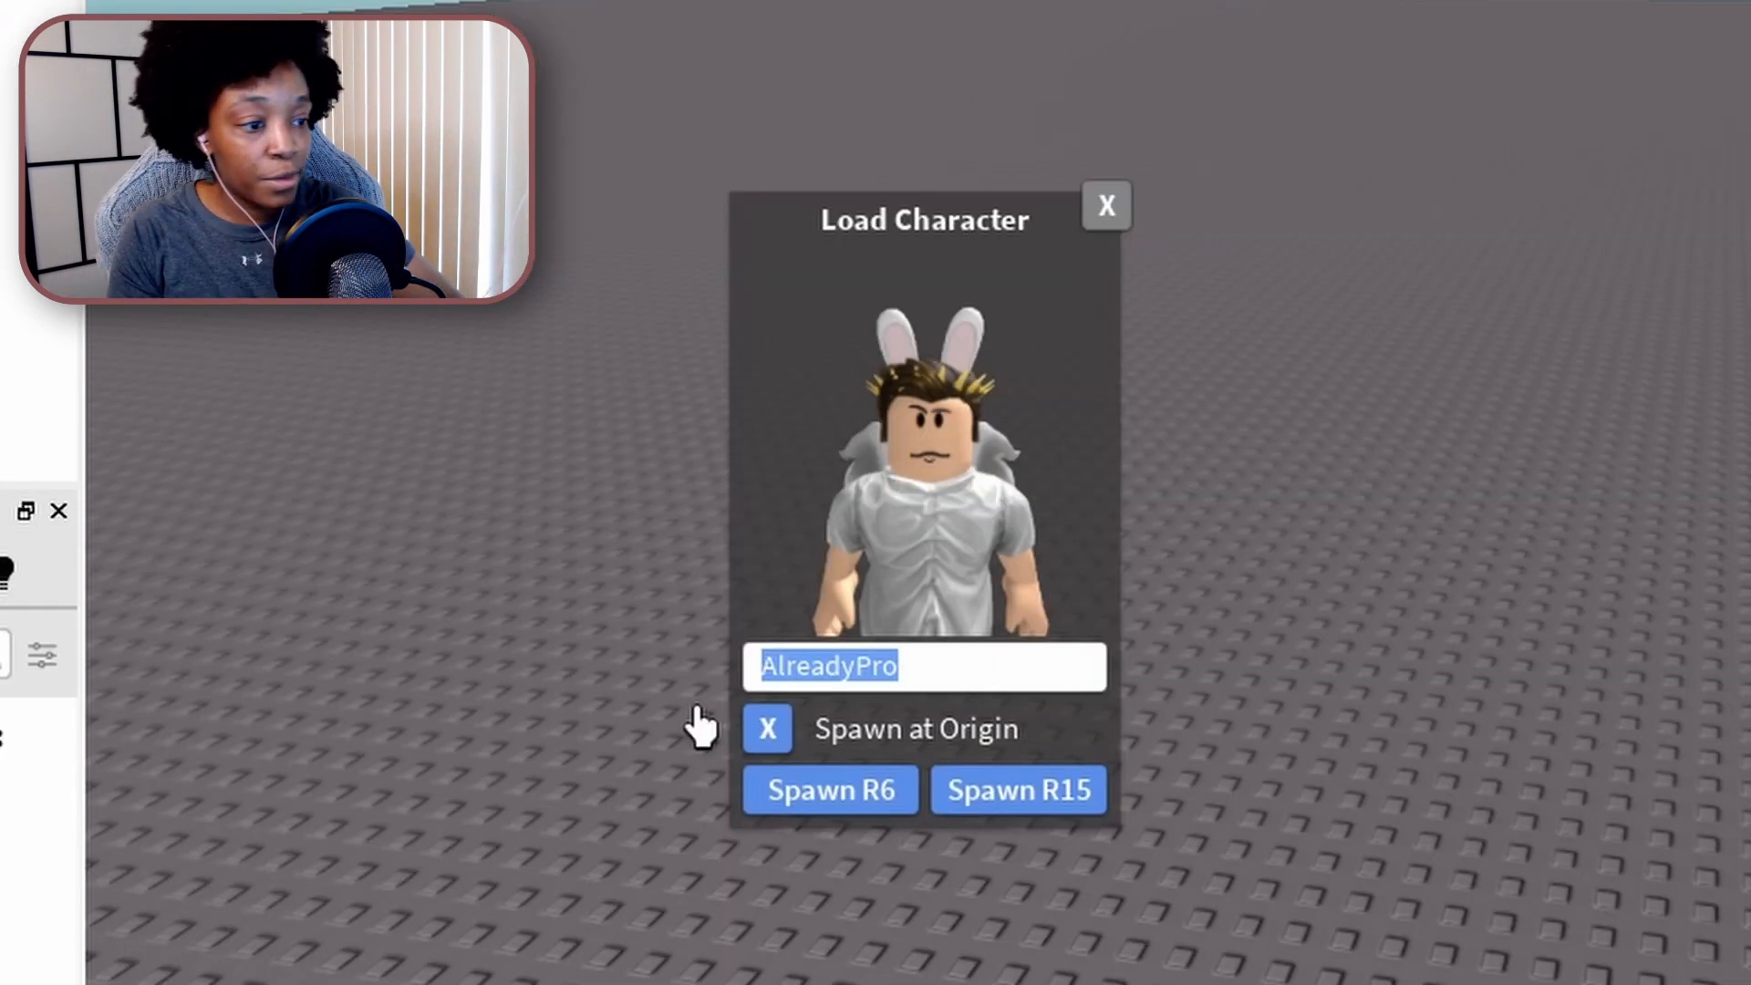
text(naoetry)
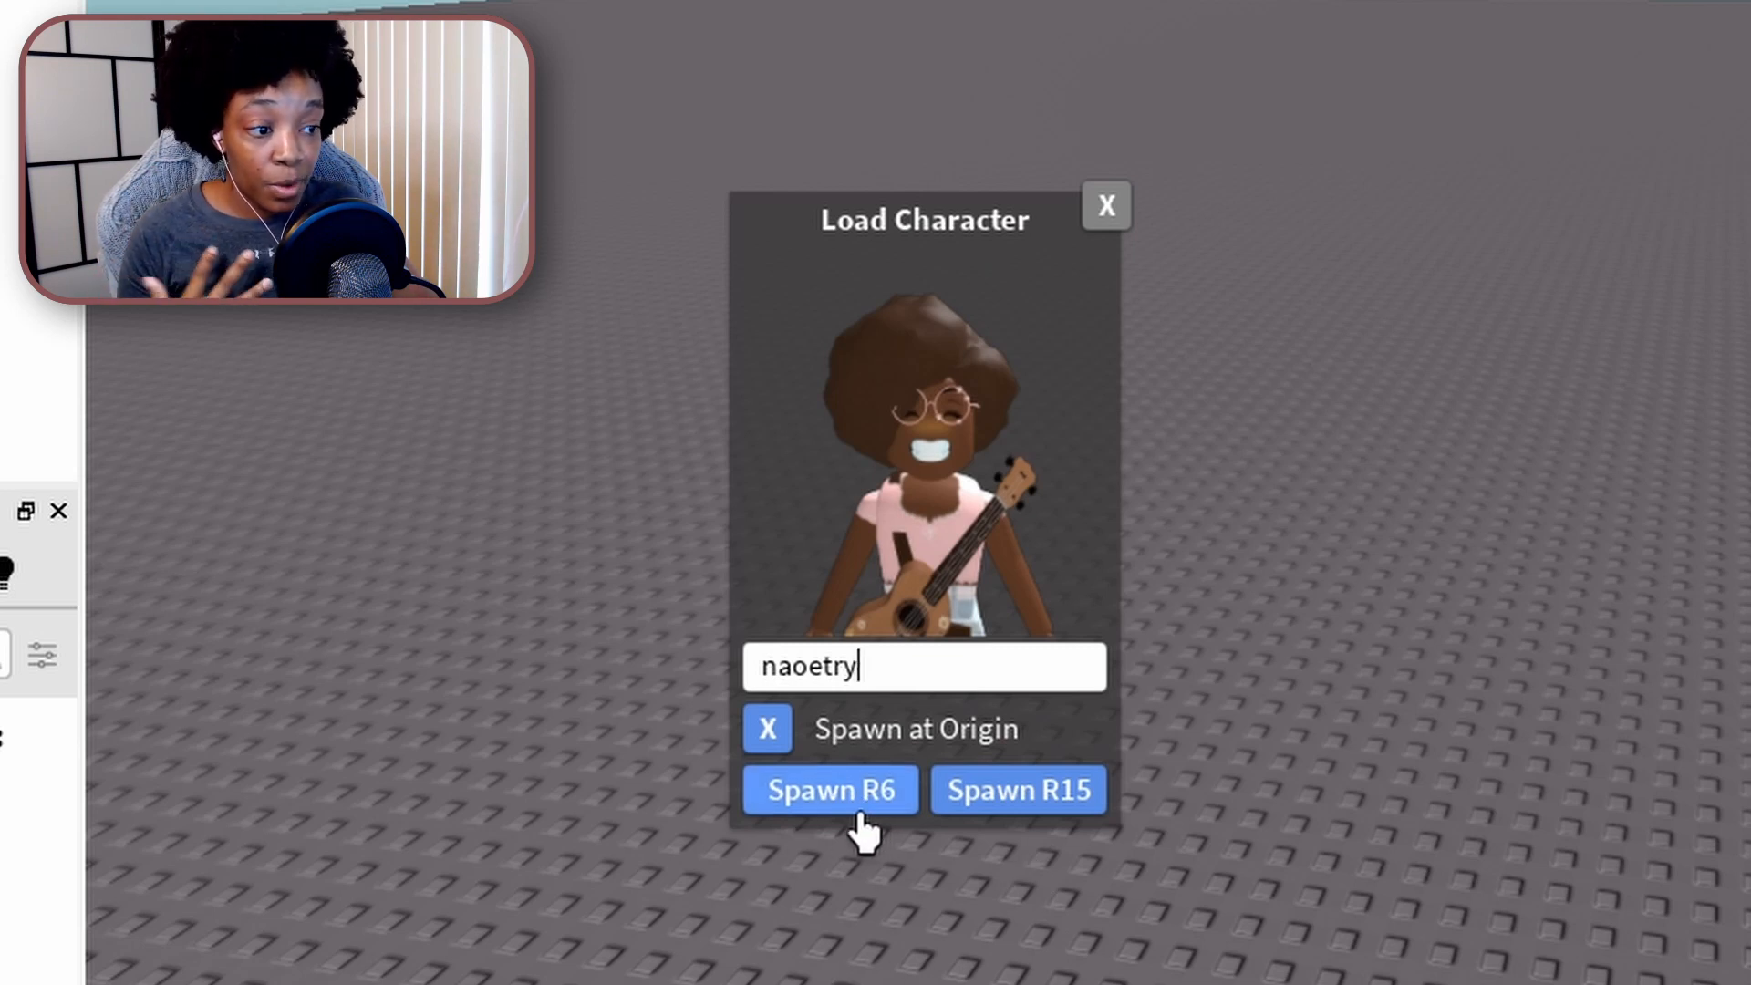
click(995, 819)
click(1106, 205)
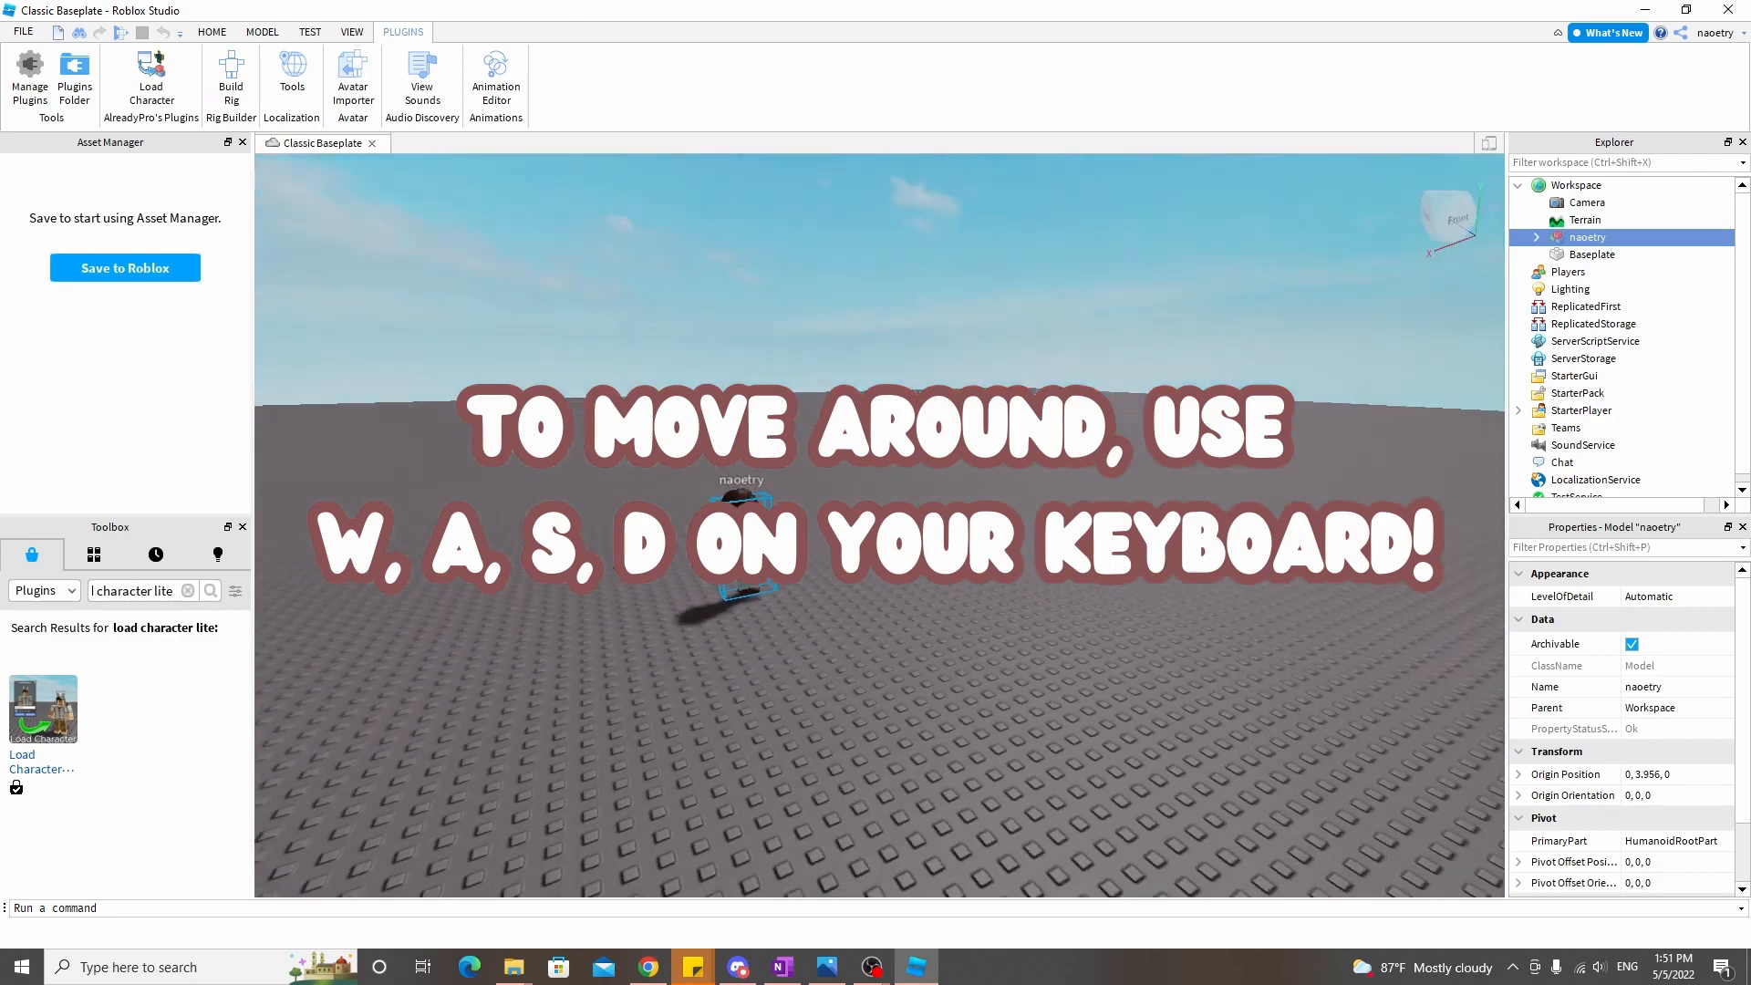
Expand the spawned character model and delete its Cottagecore Ukulele accessory
key(w)
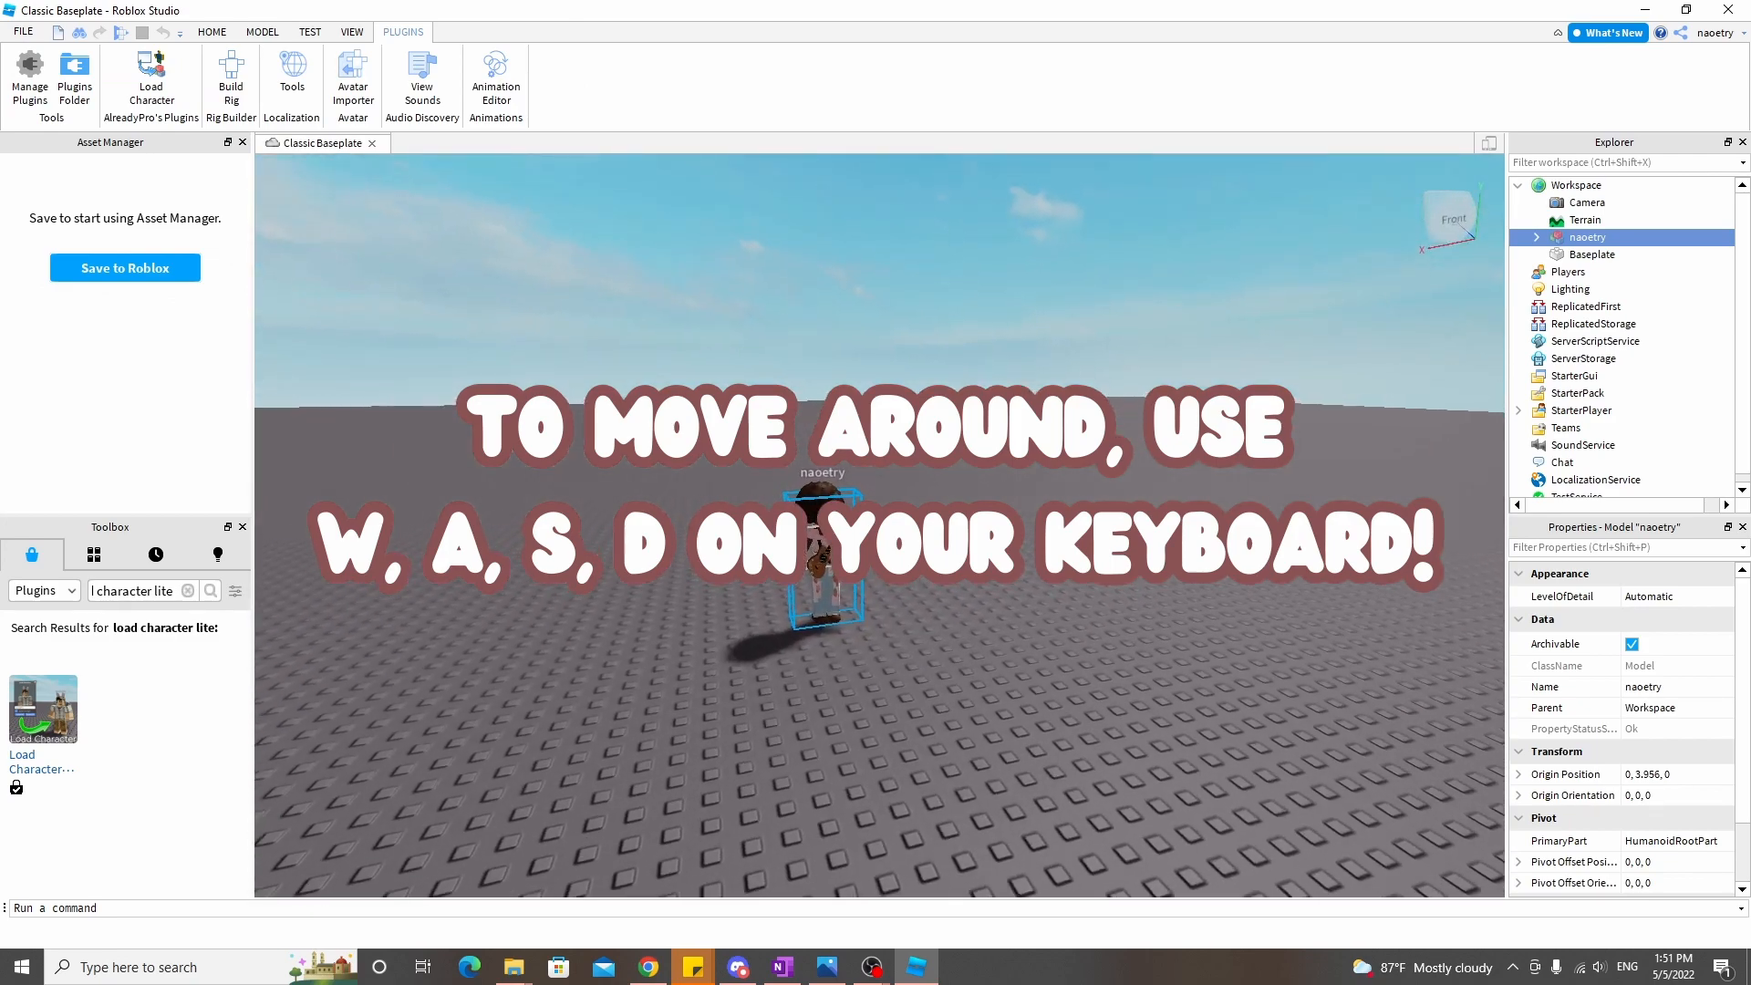
key(w)
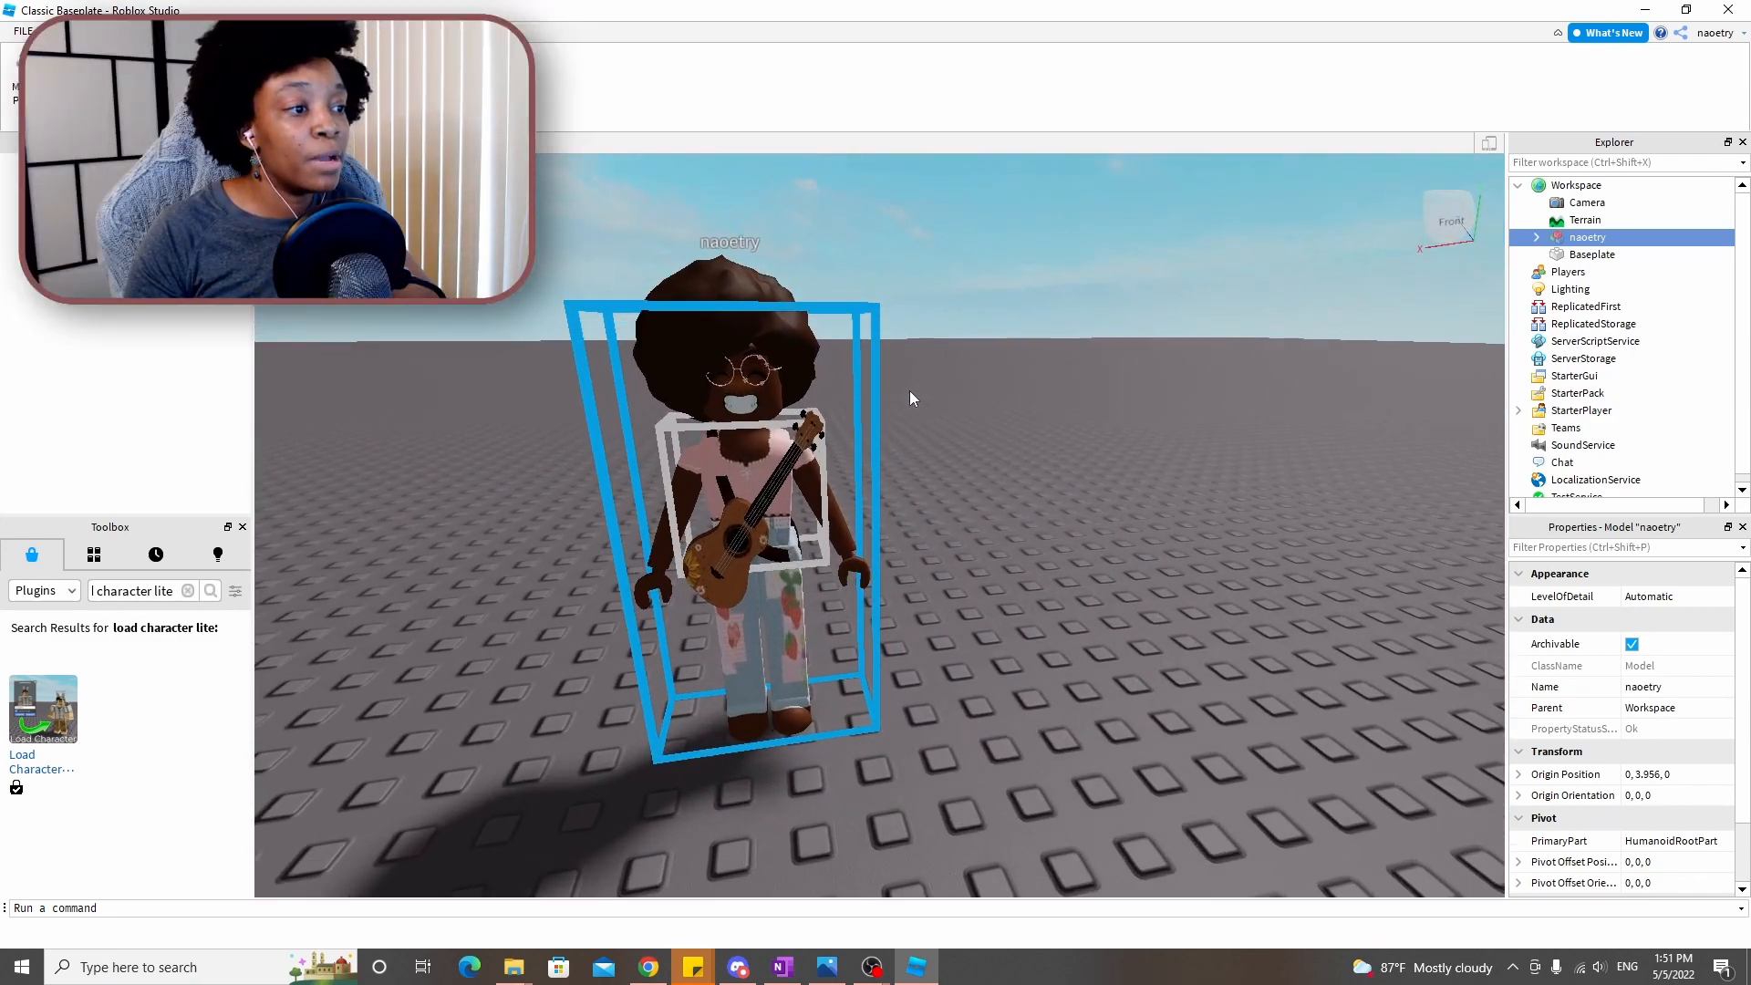
key(w)
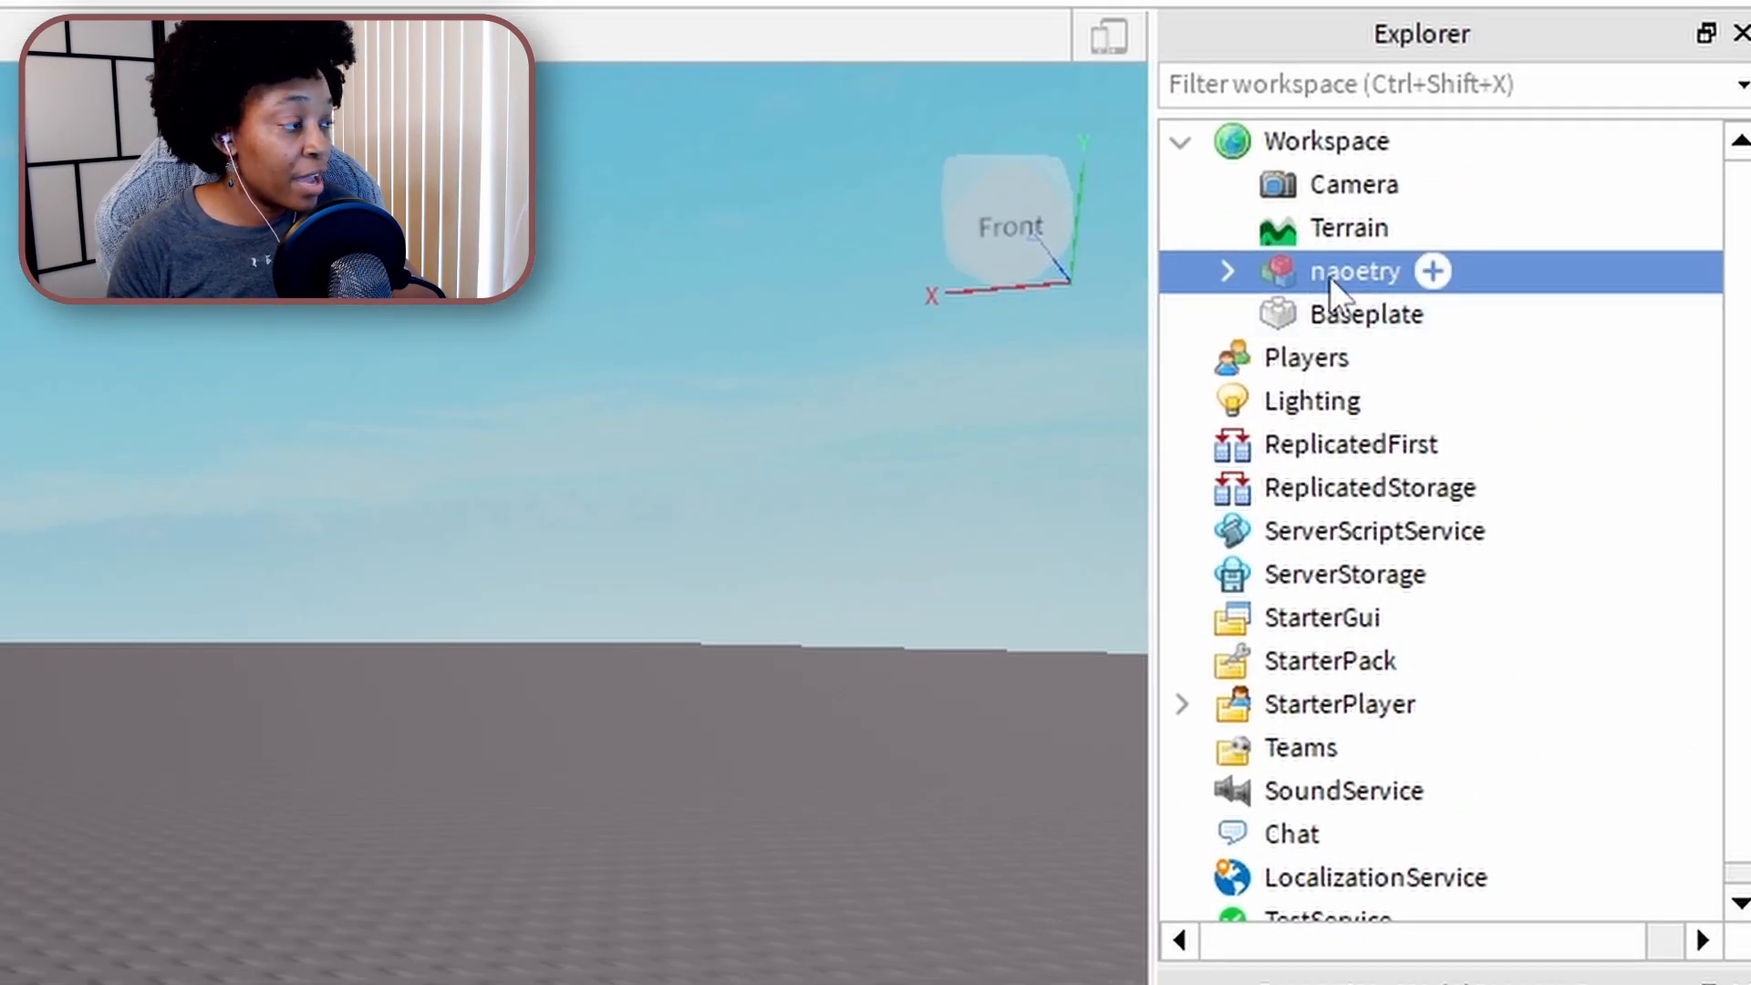
click(1230, 276)
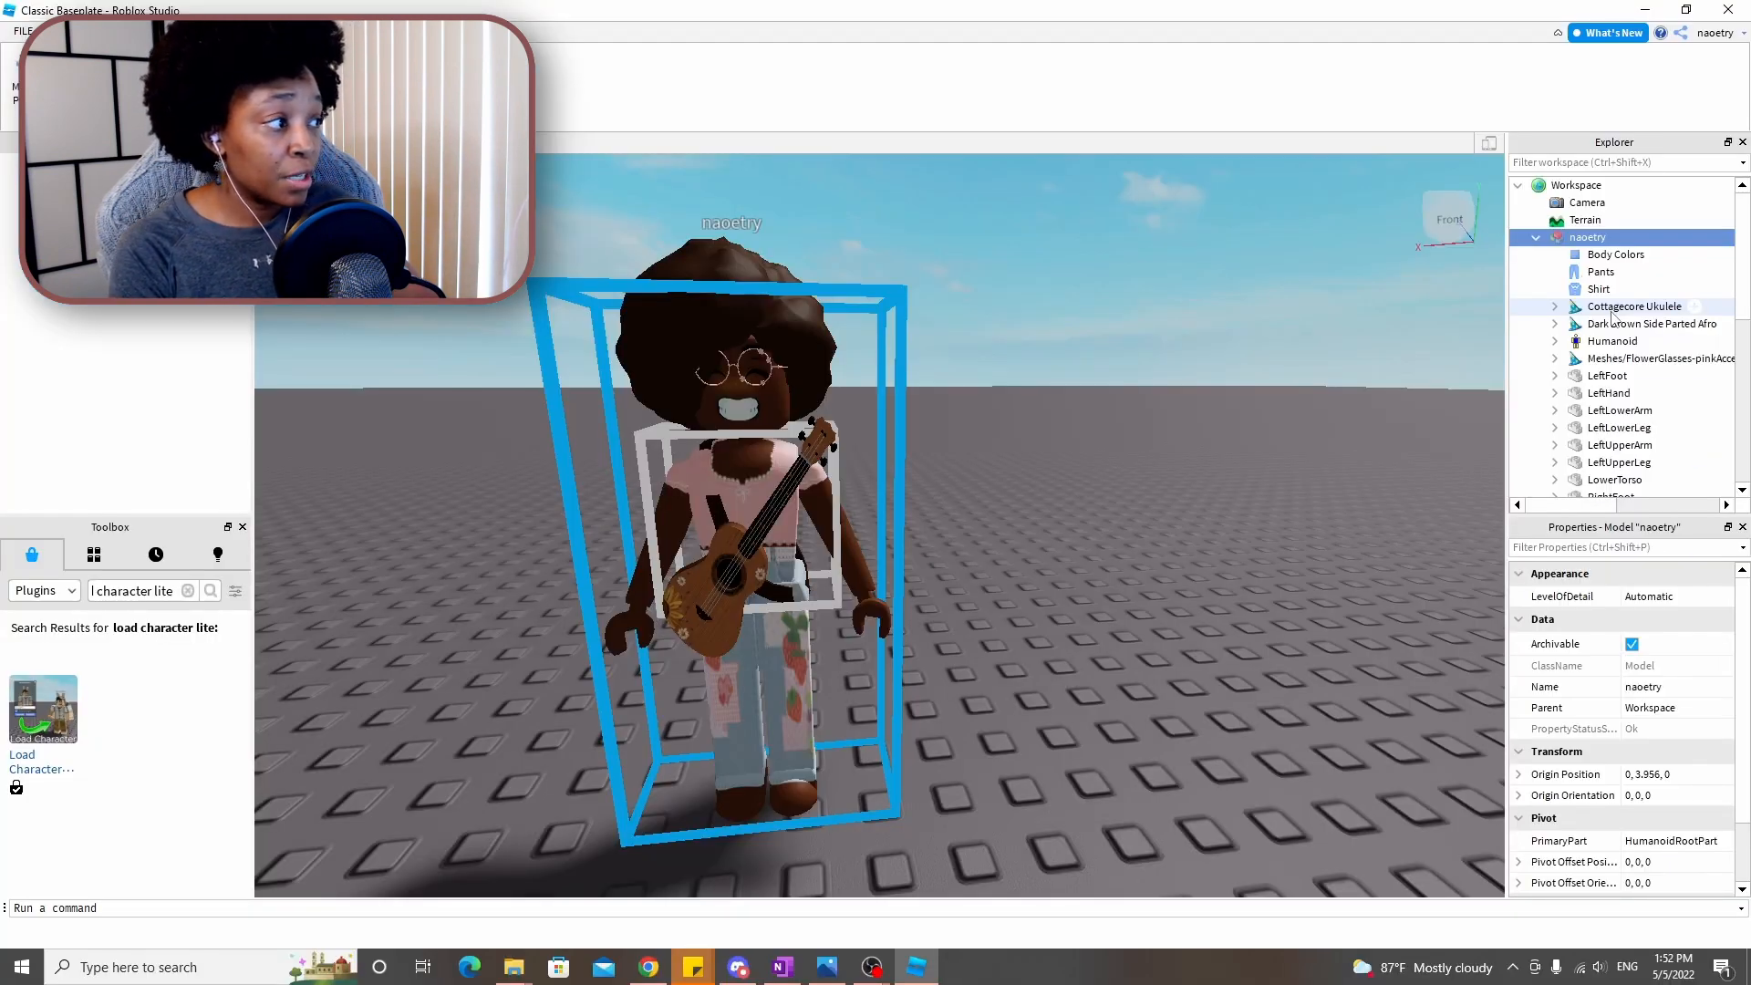
click(1611, 313)
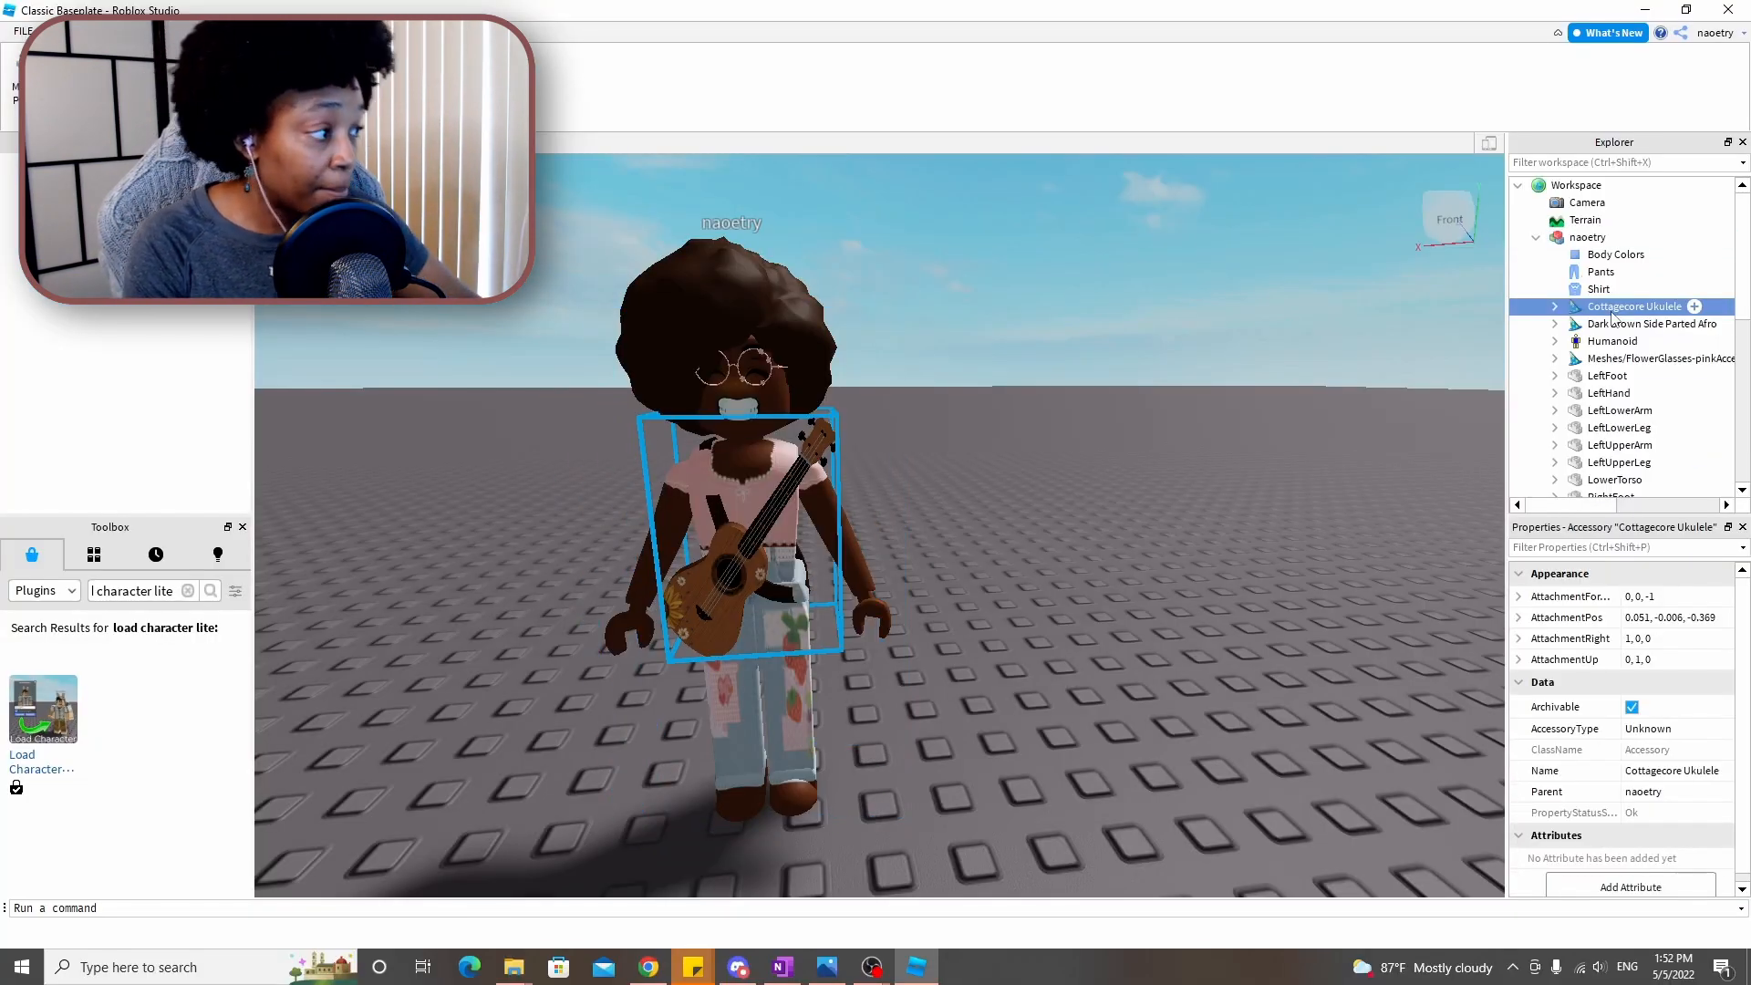
key(Delete)
drag(1094, 511, 1124, 537)
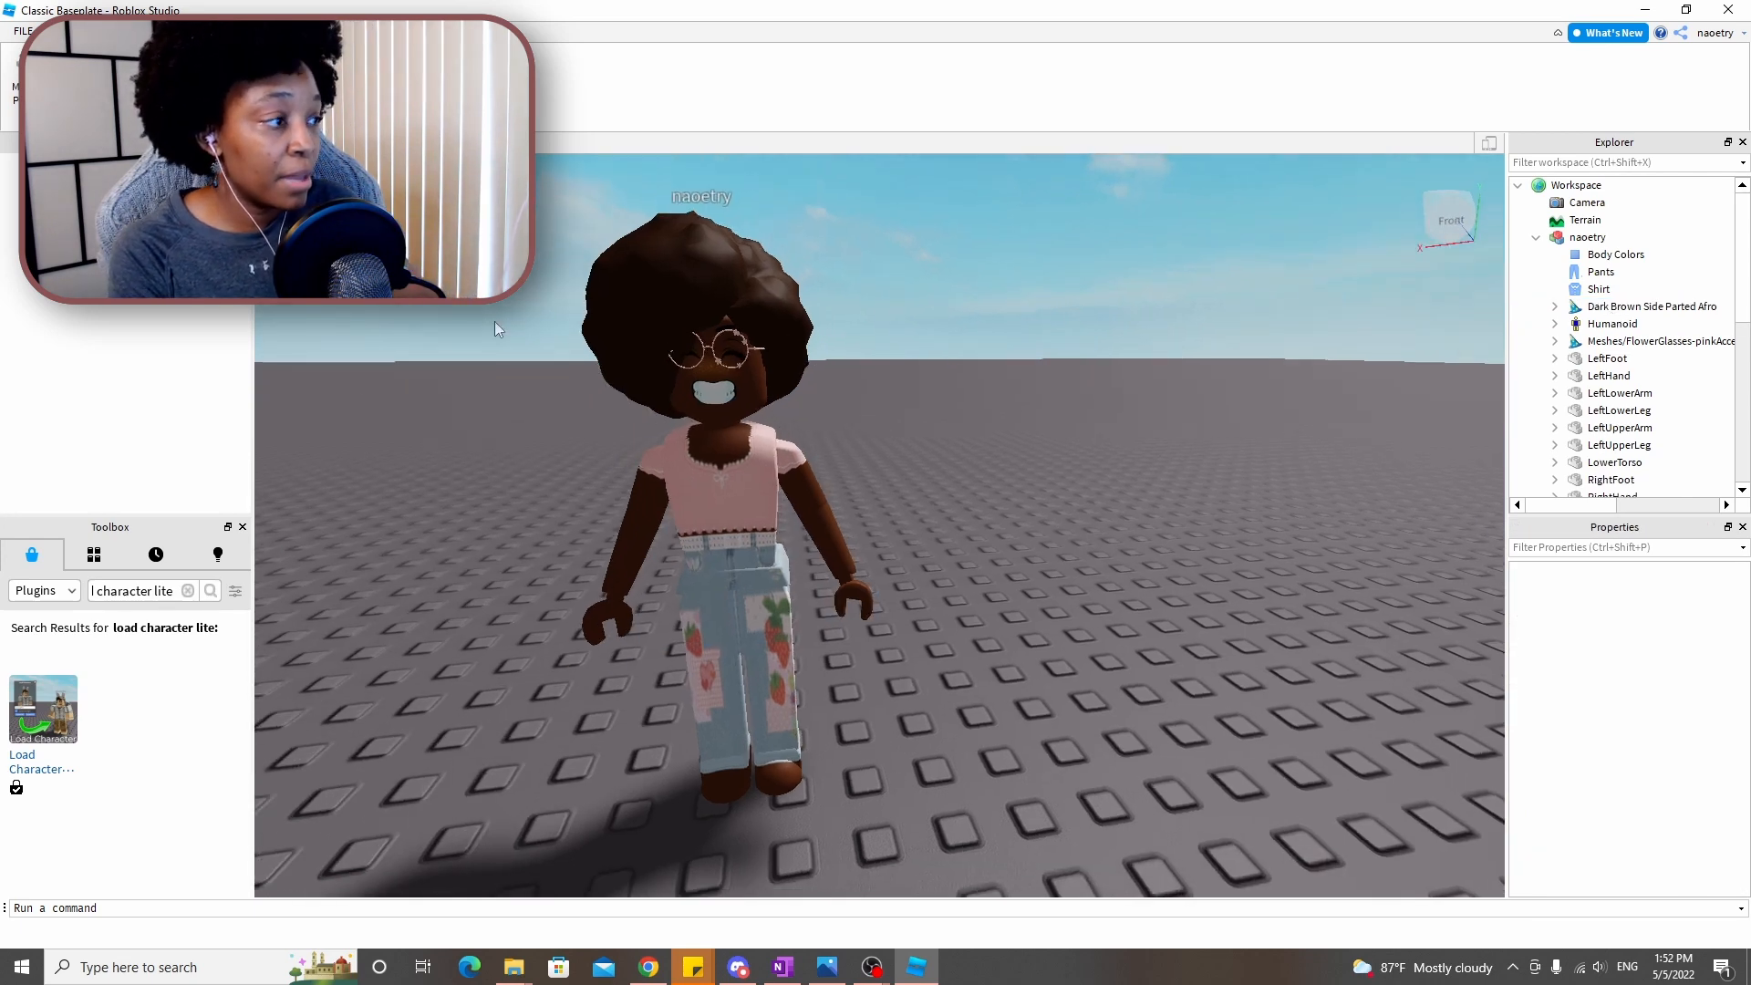
Delete the pink flower glasses accessory from the character model
click(1632, 341)
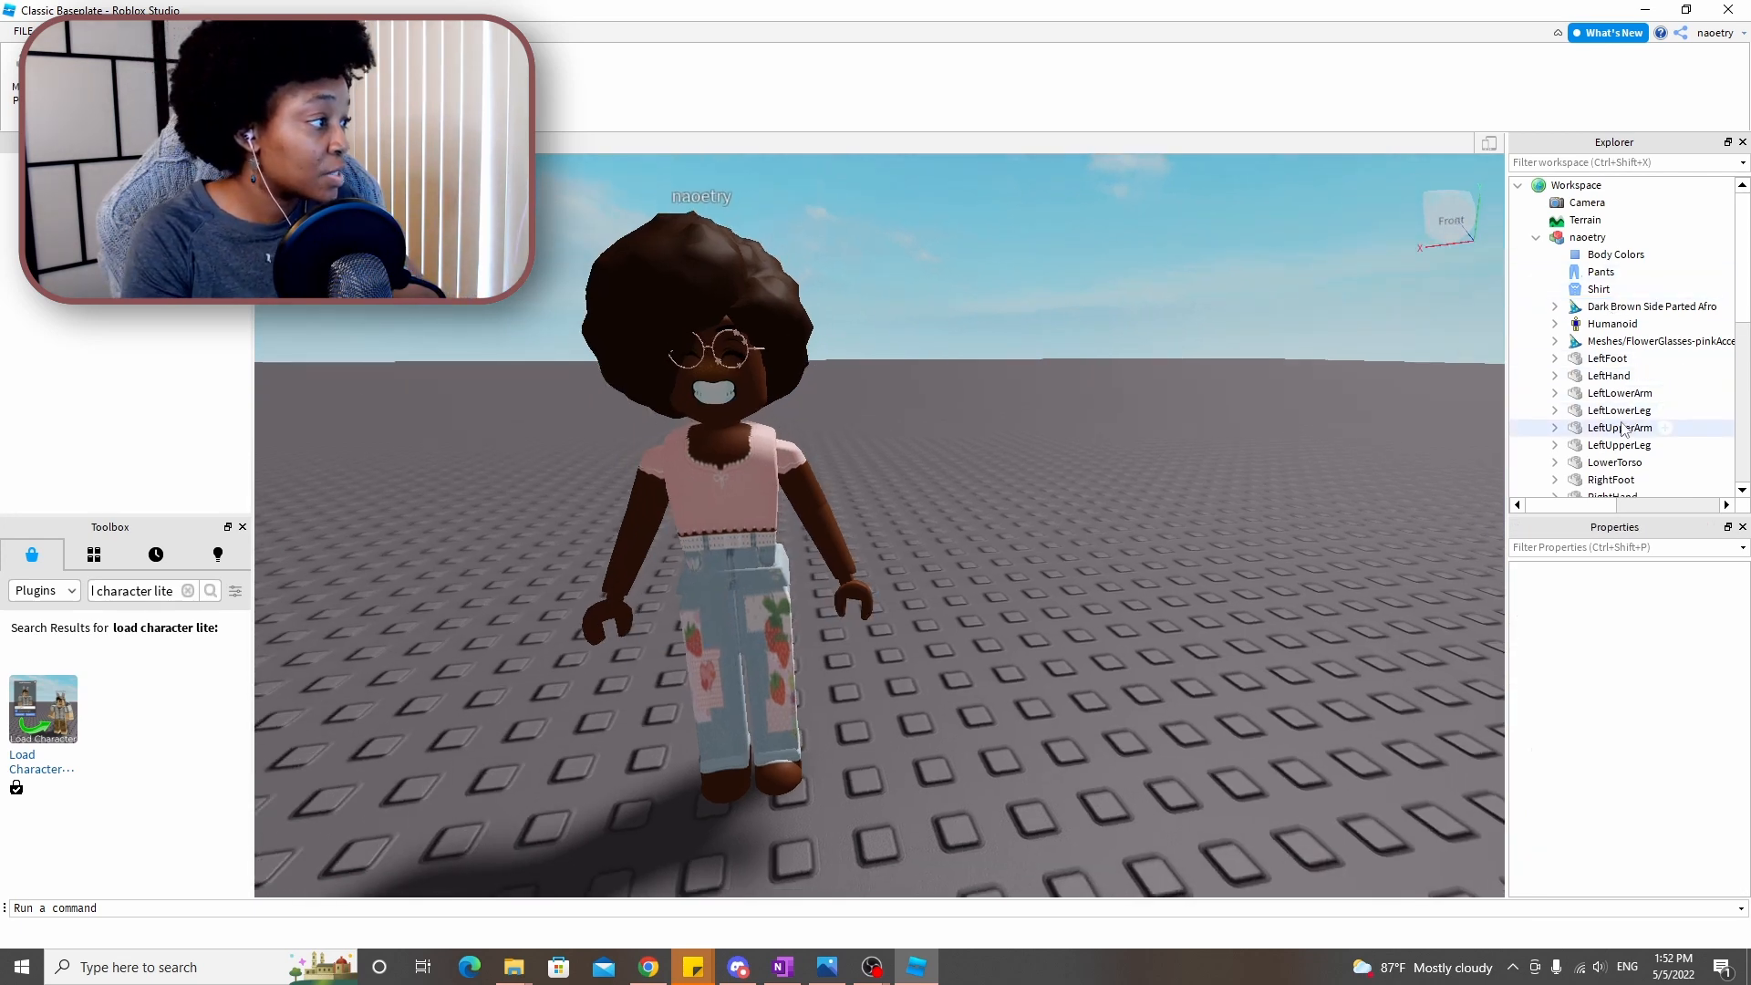
key(Delete)
drag(1291, 369, 1276, 359)
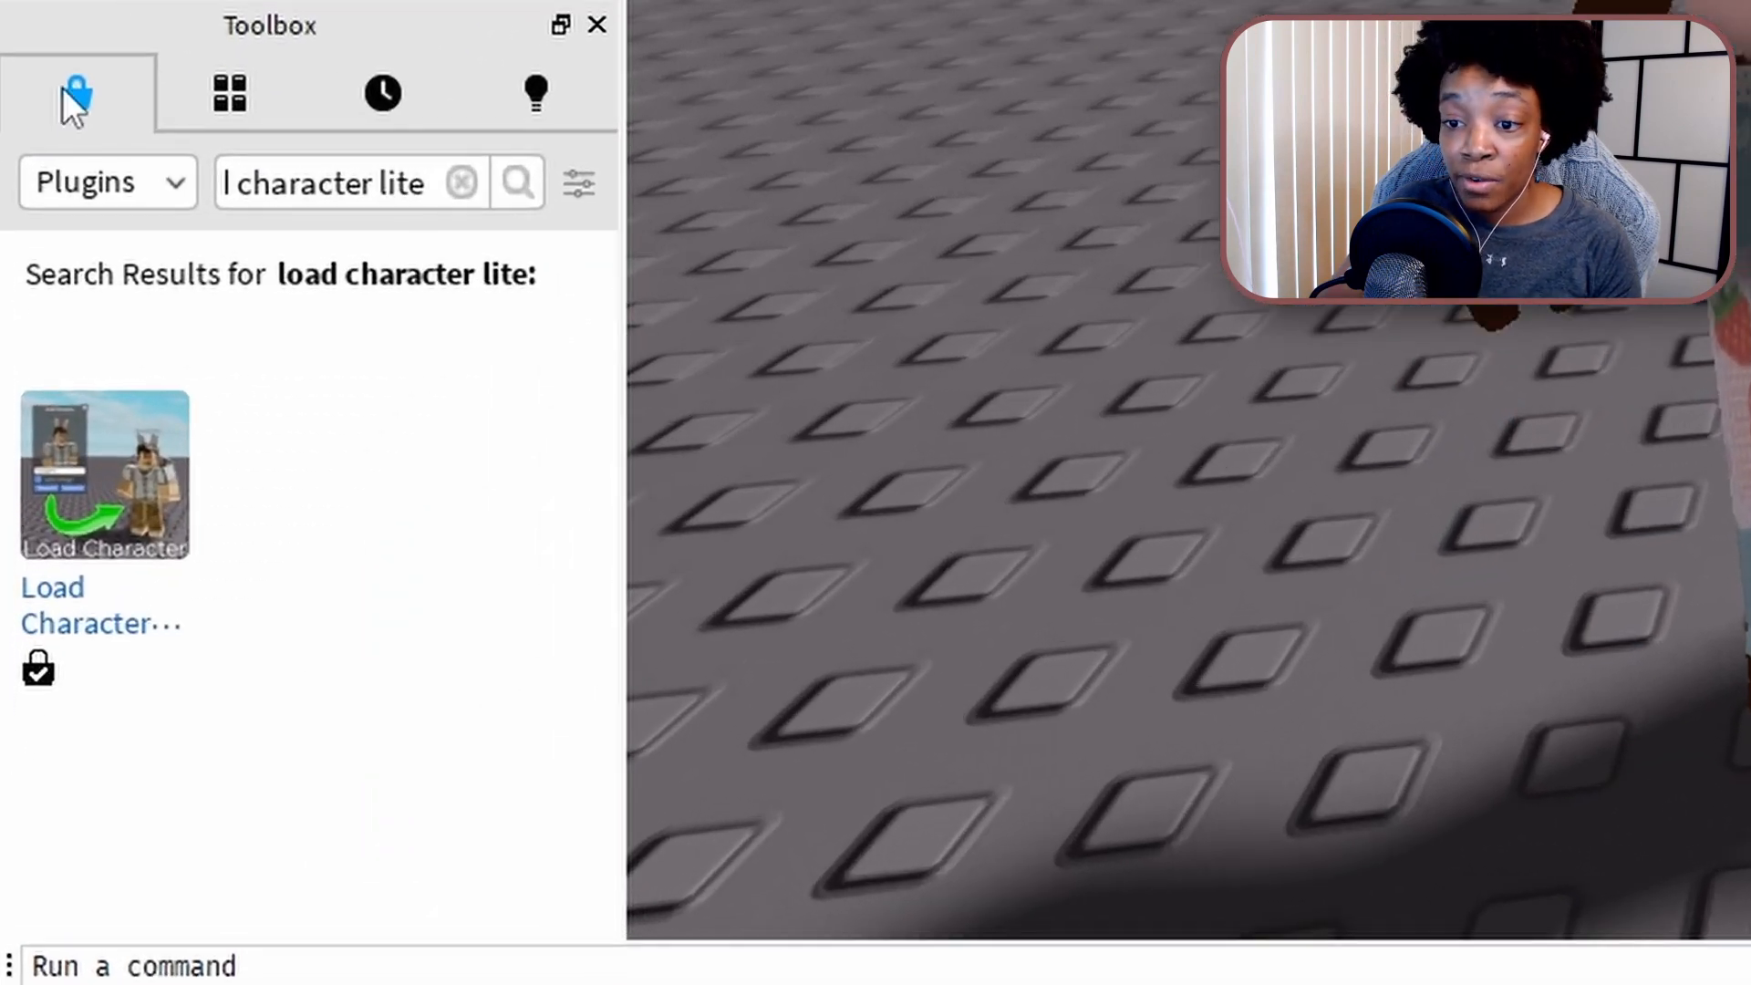
Search the Toolbox models for "faces"
click(168, 184)
click(136, 232)
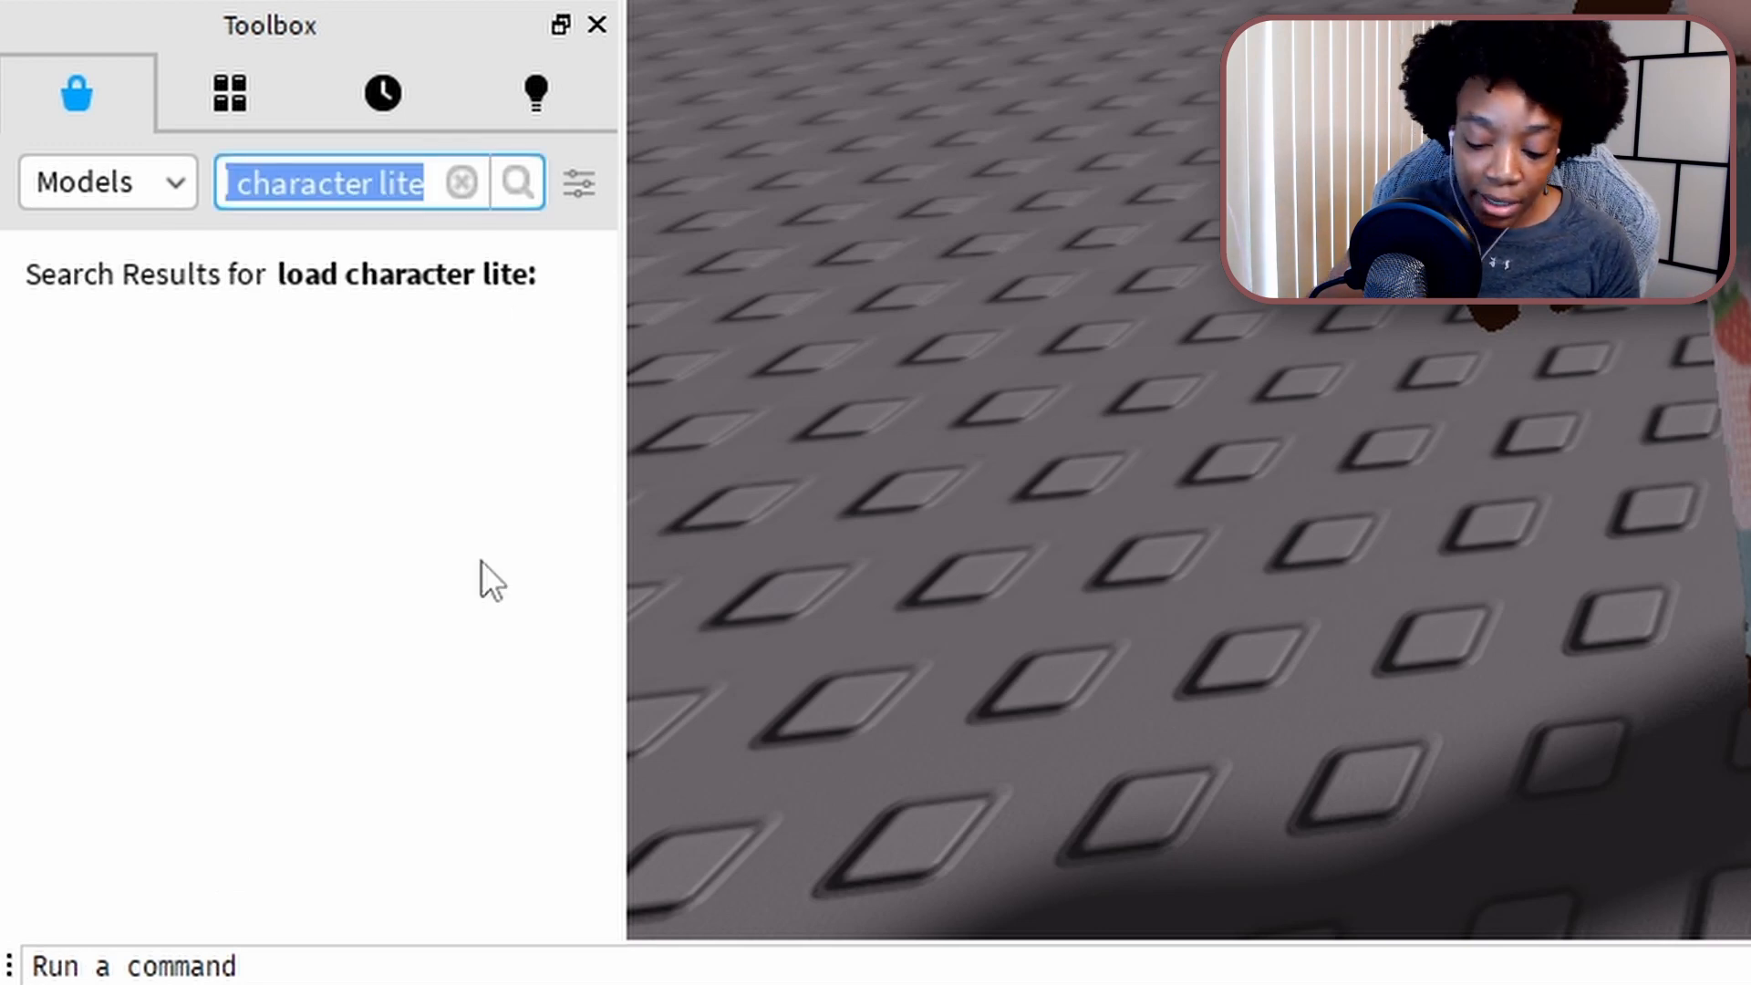
key(BackSpace)
text(faces)
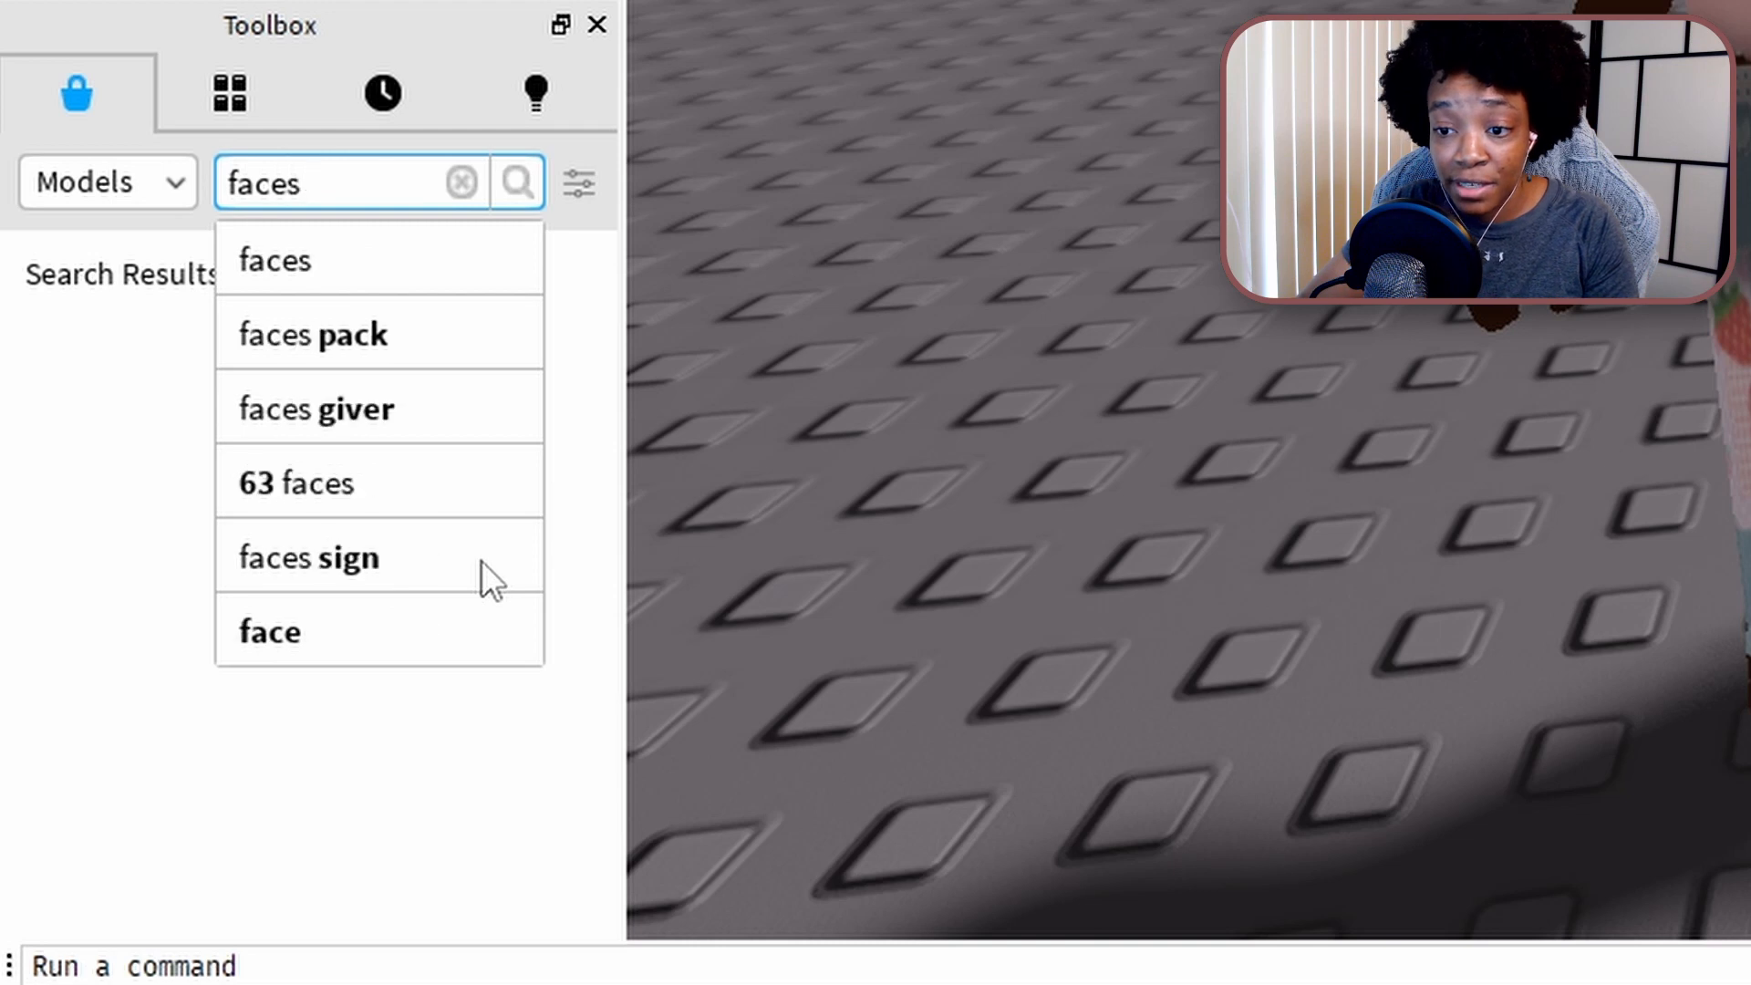
key(Return)
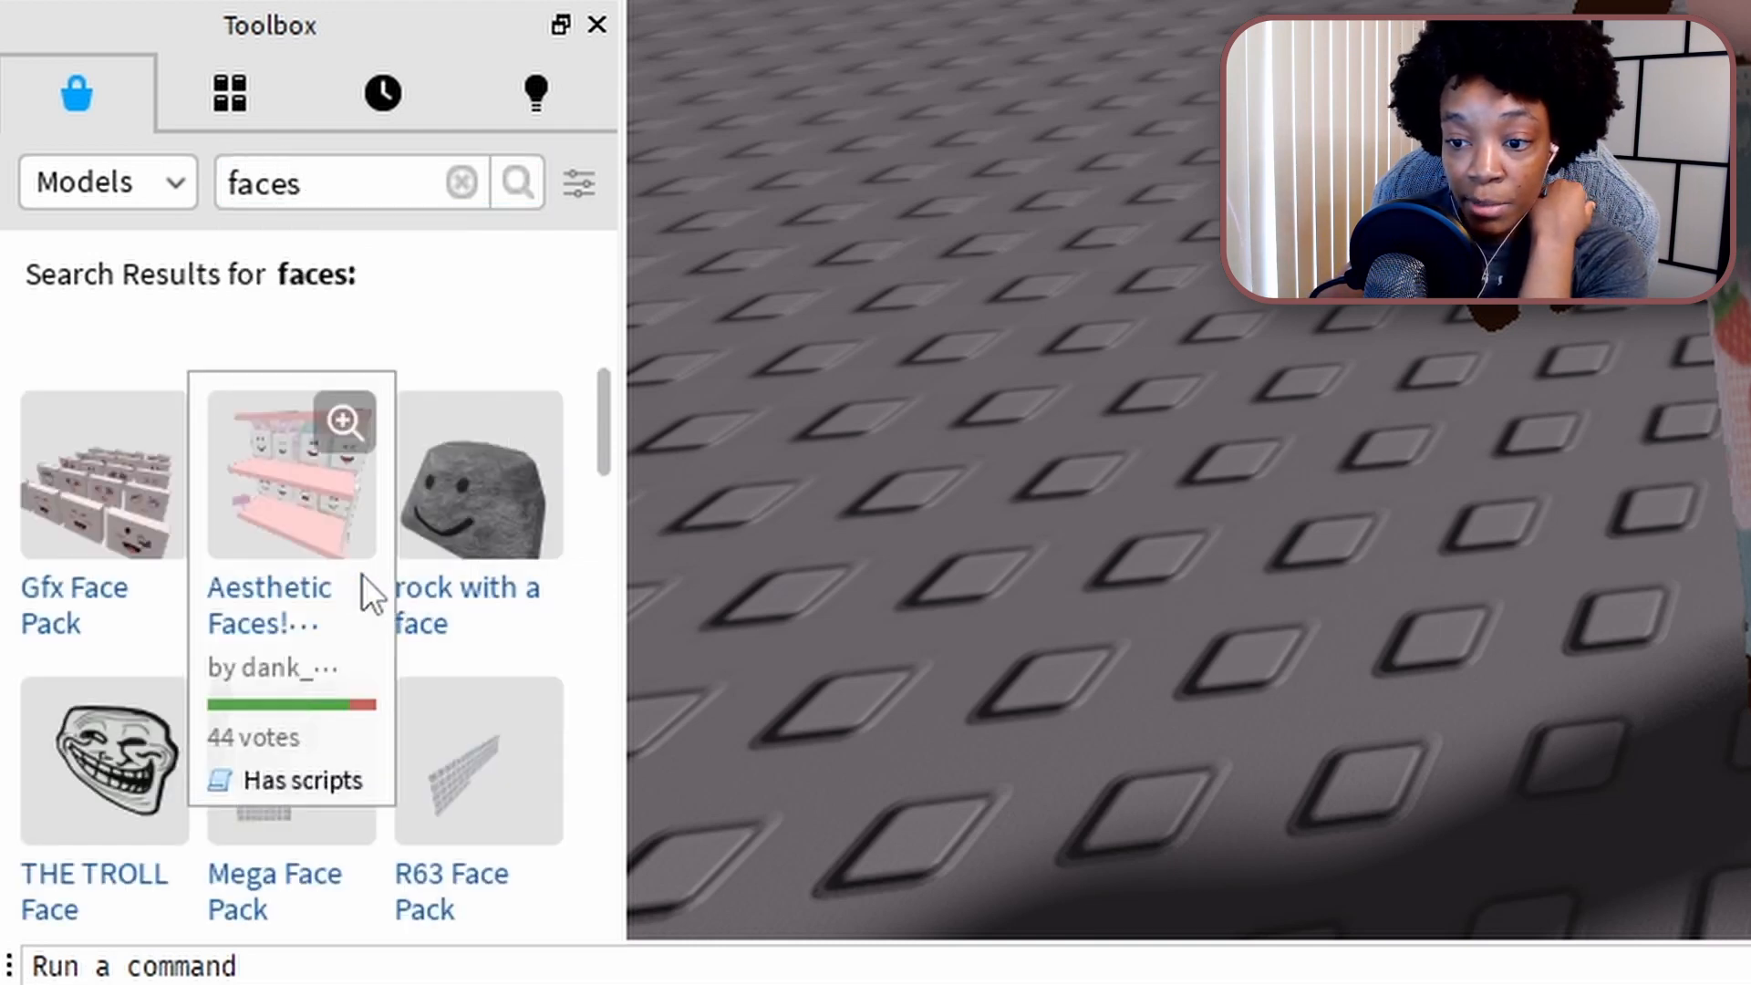
Insert the Super Super Happy Face (working) model into the place and accept its script notice
scroll(283, 686, down, 5)
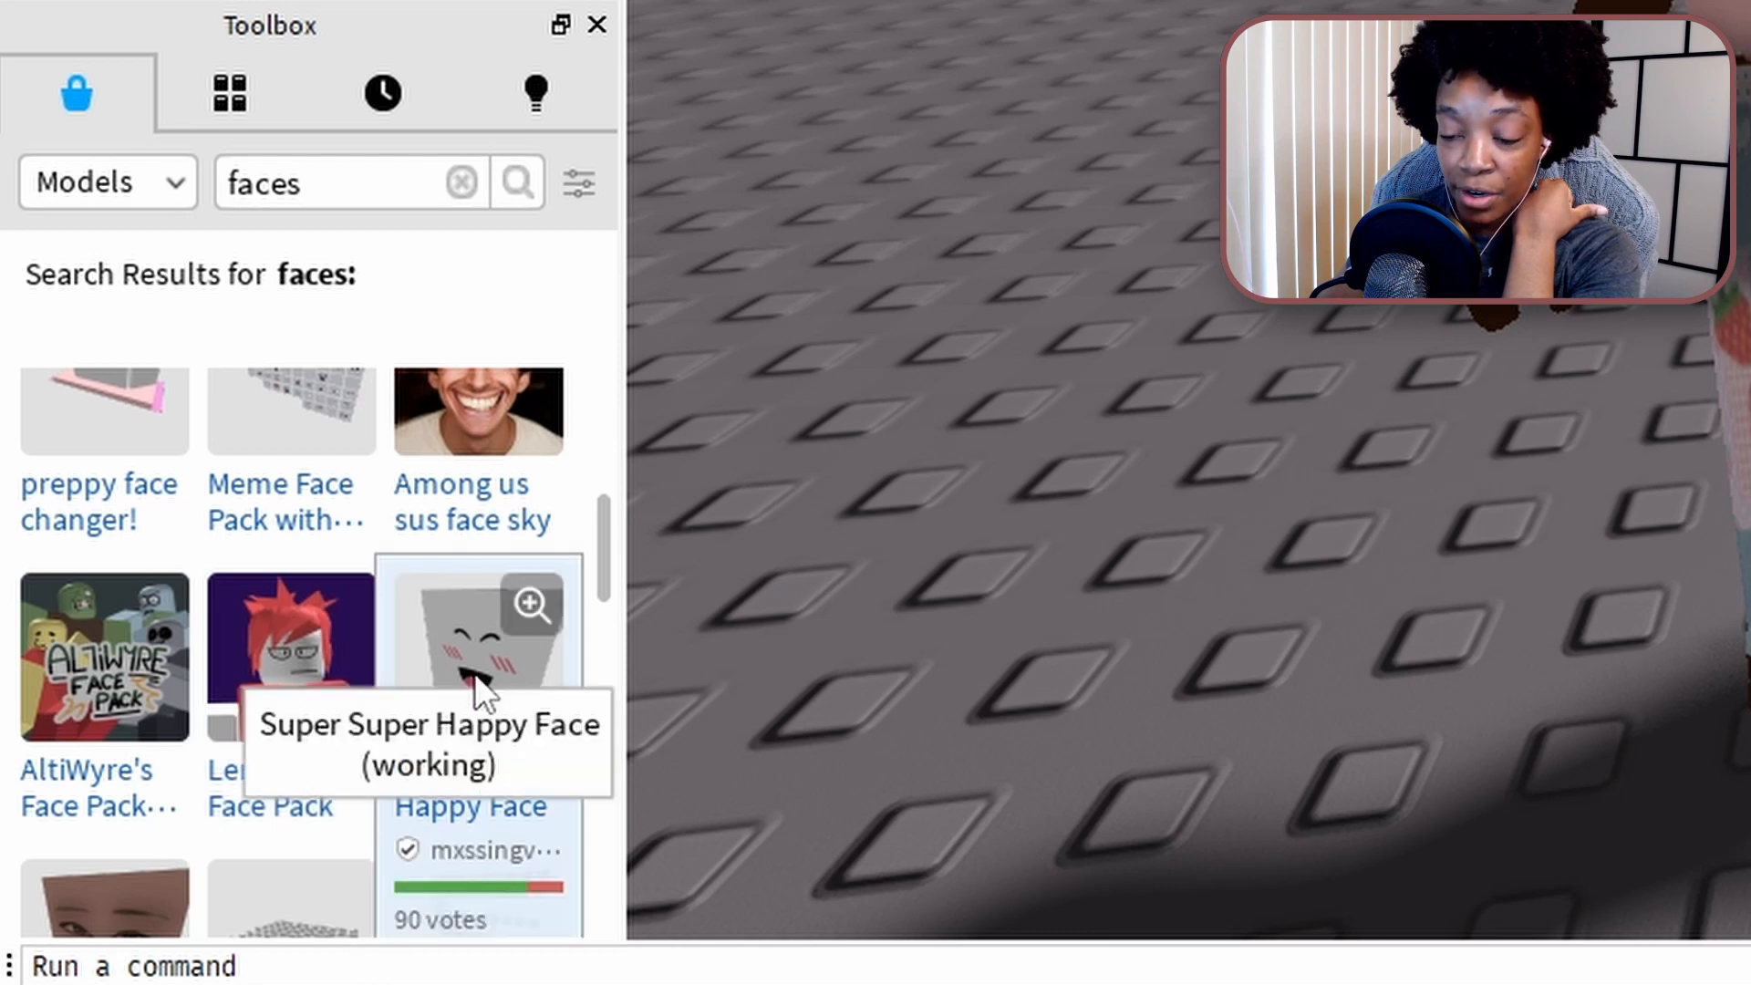
click(474, 675)
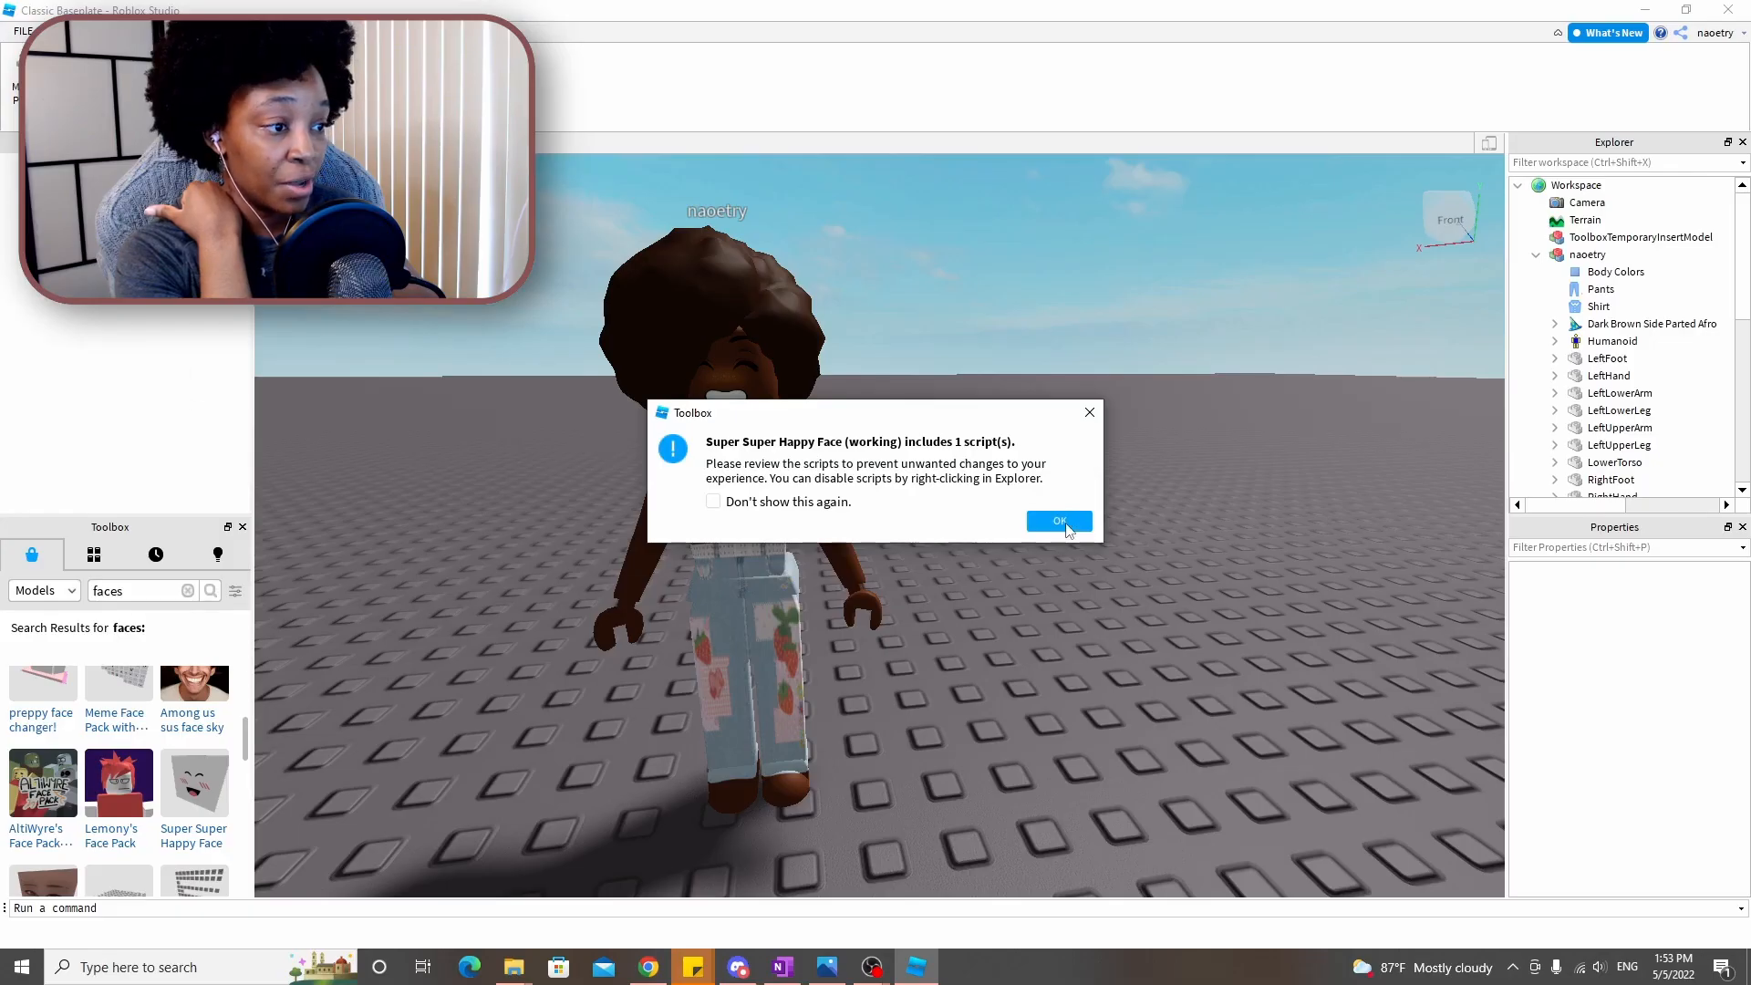
click(1059, 521)
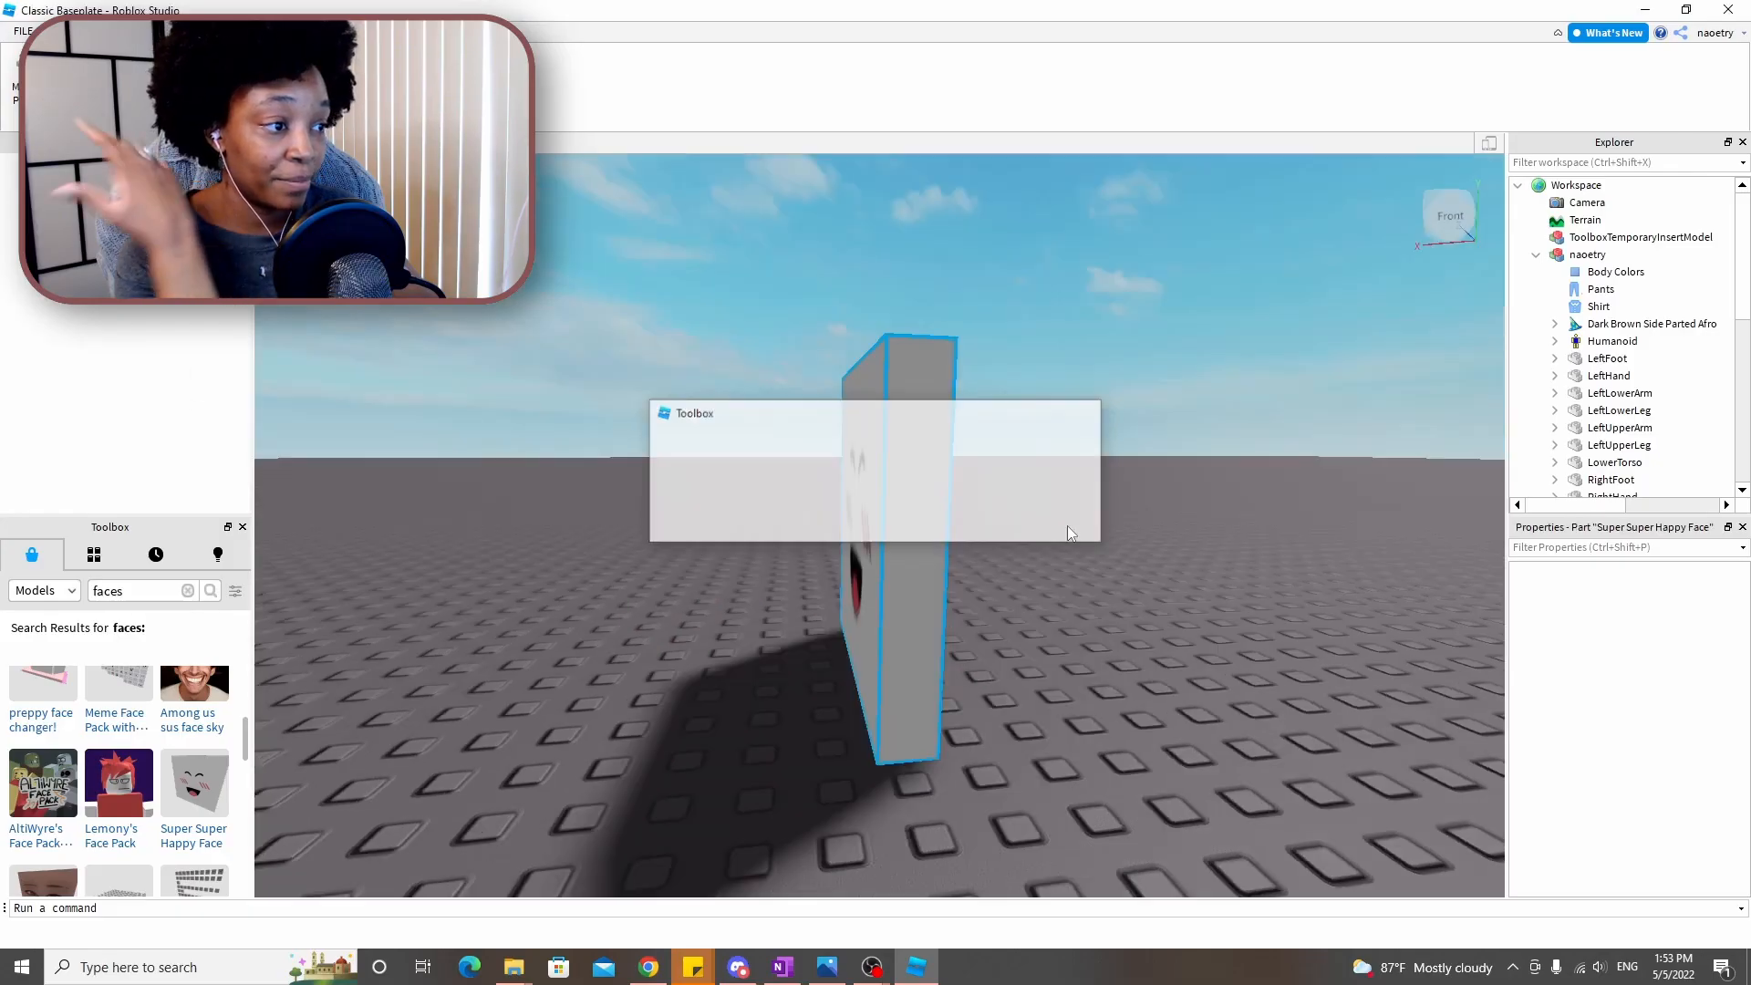
Expand the Super Super Happy Face part in the workspace and cut its Decal
scroll(1602, 408, down, 2)
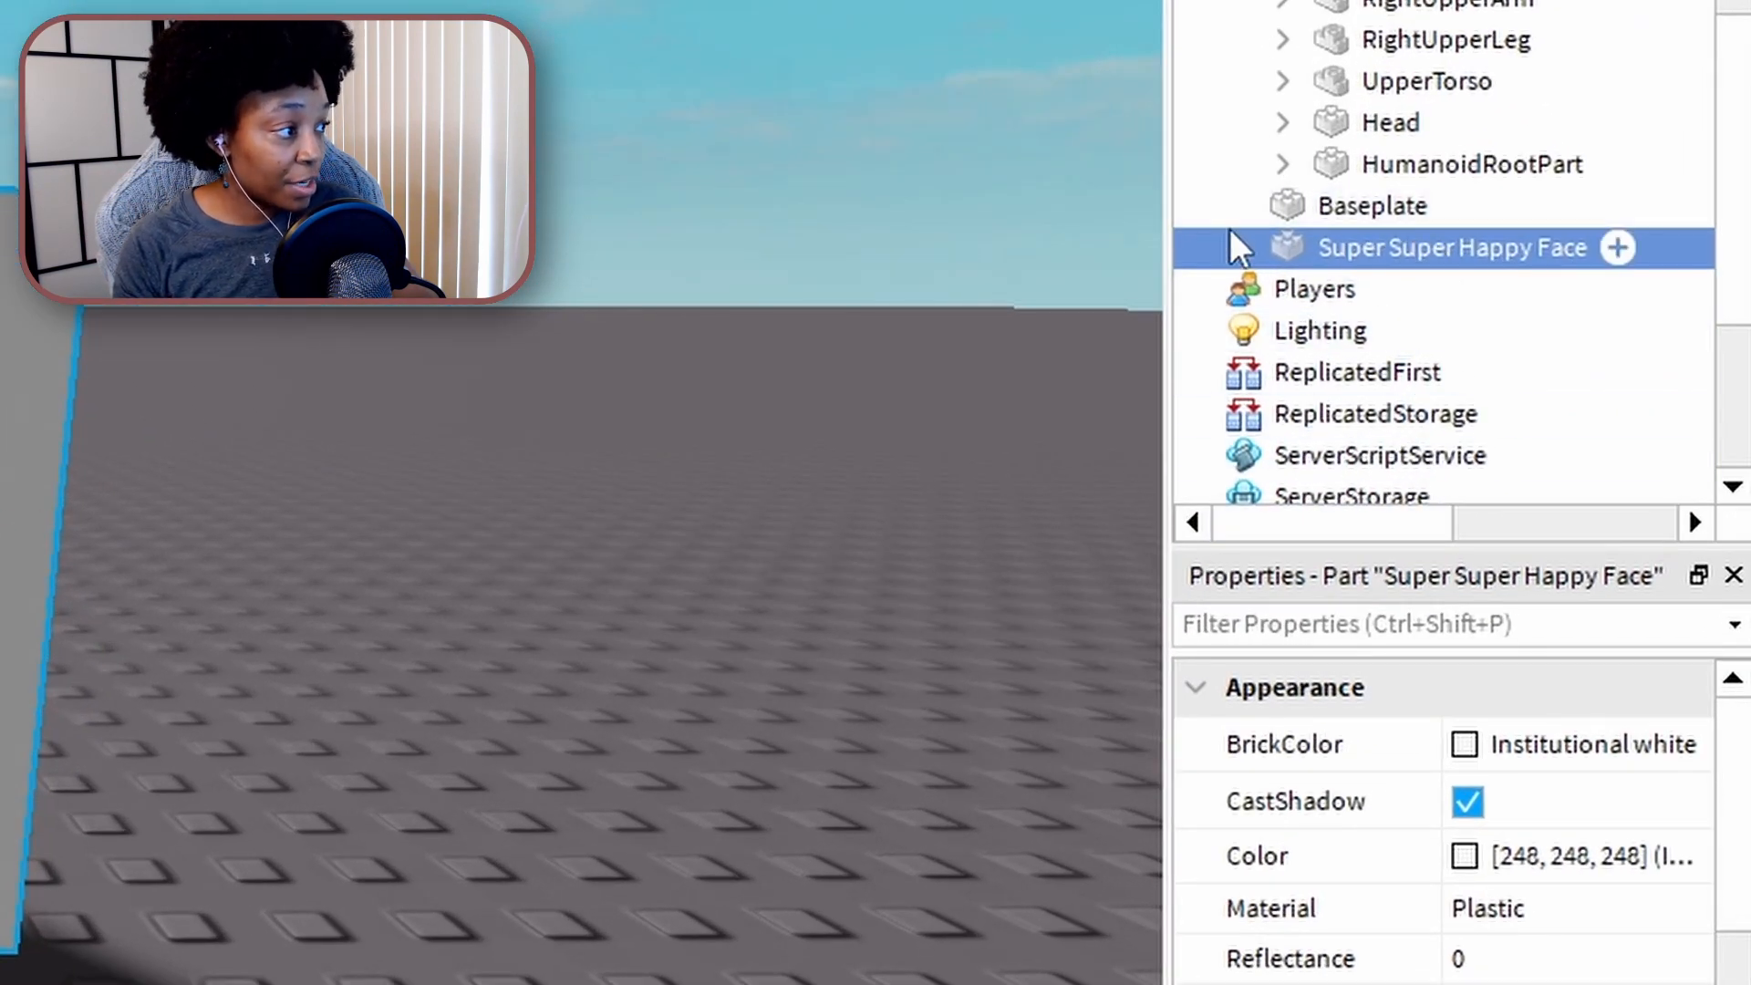
click(1240, 249)
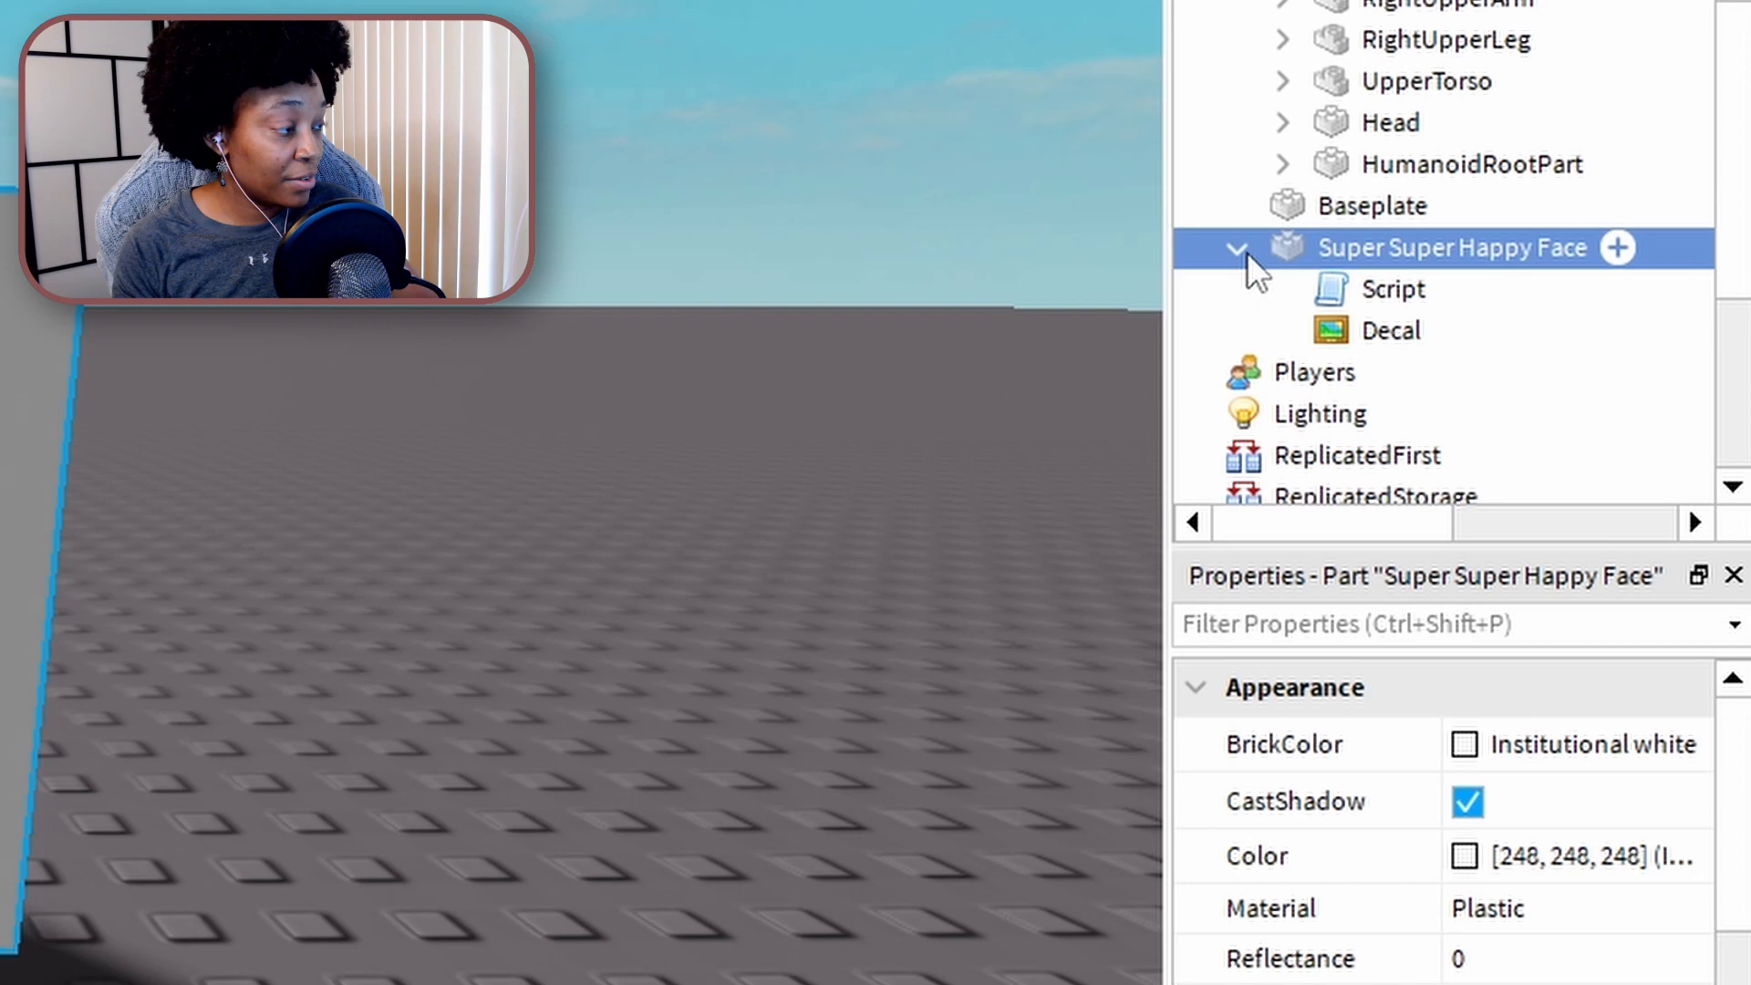
right_click(1358, 330)
click(1224, 357)
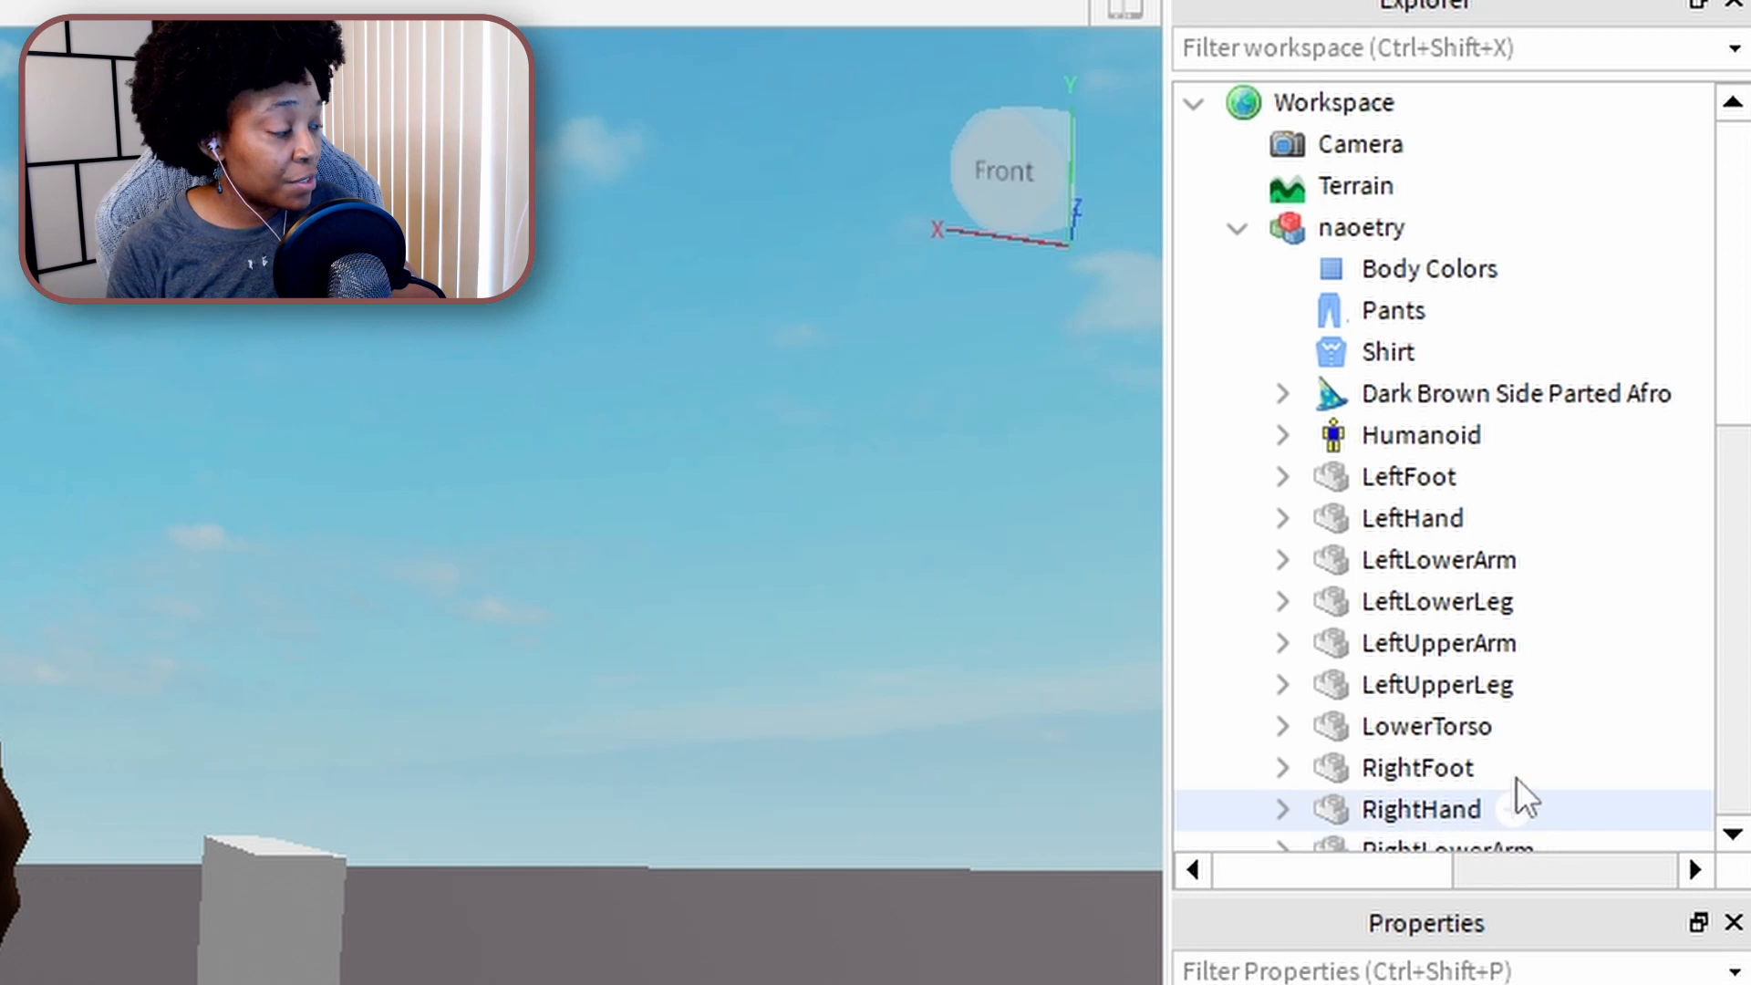
Delete the existing face decal from the character's Head and paste the cut Decal into the Head
scroll(1459, 654, down, 2)
scroll(1458, 656, down, 1)
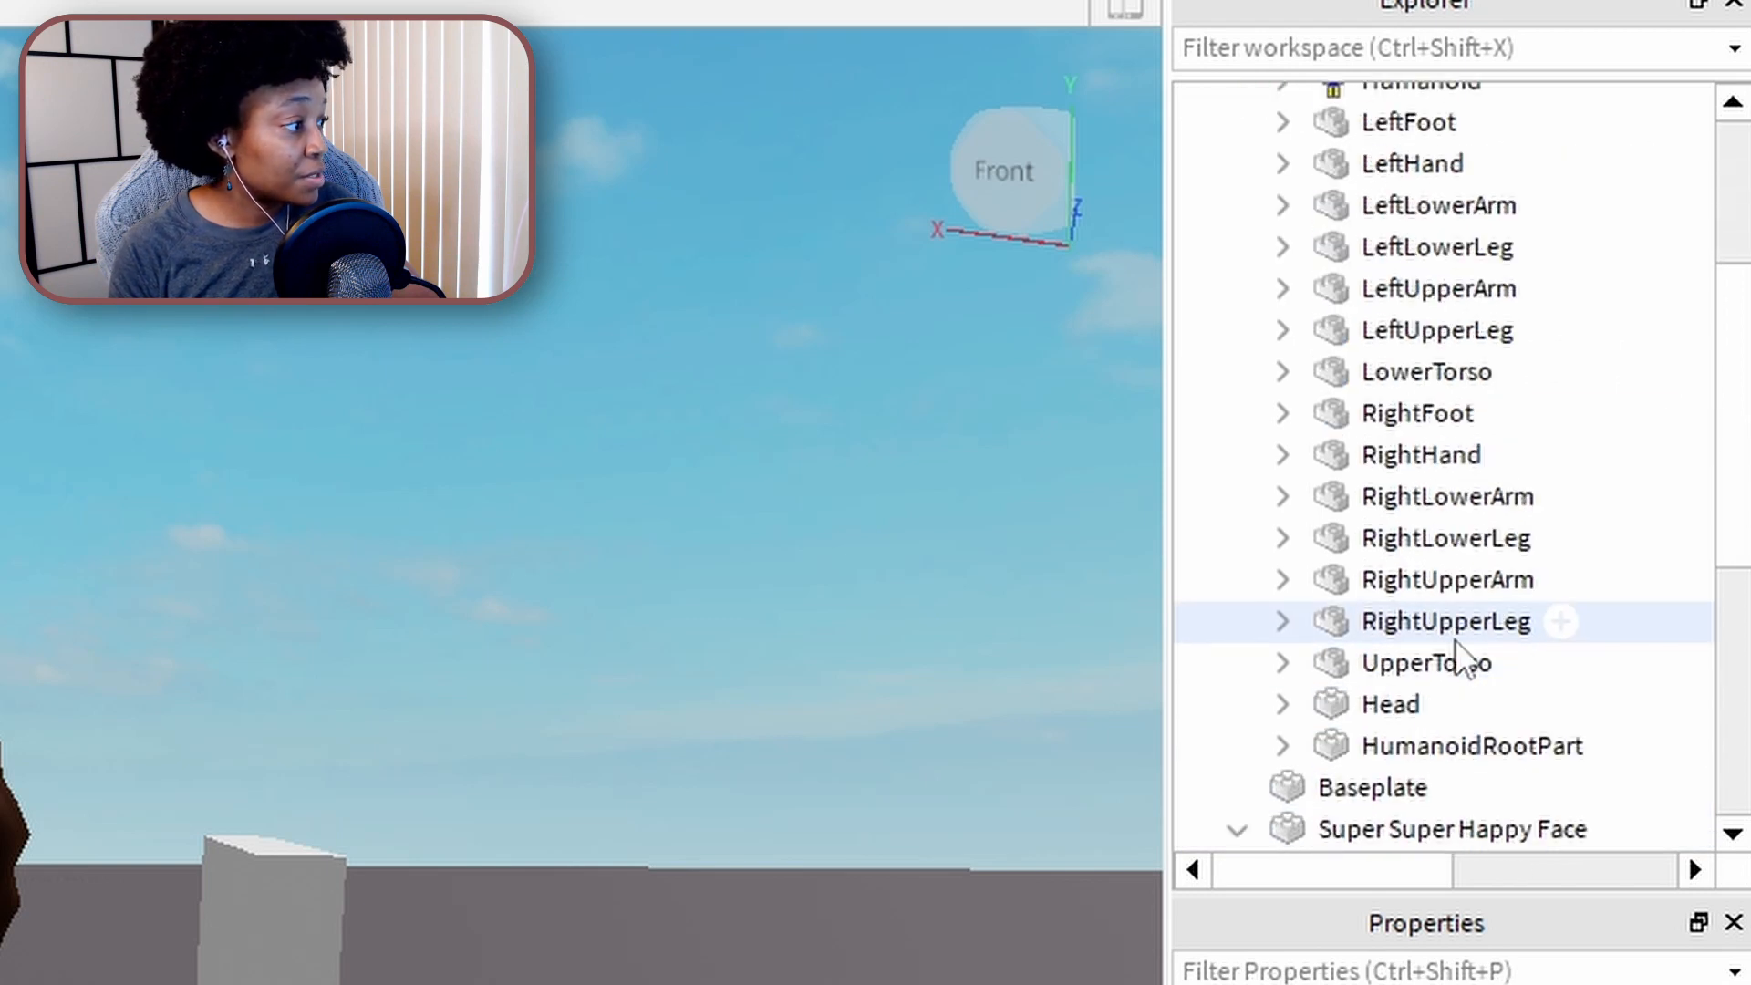
click(1284, 705)
scroll(1459, 802, down, 3)
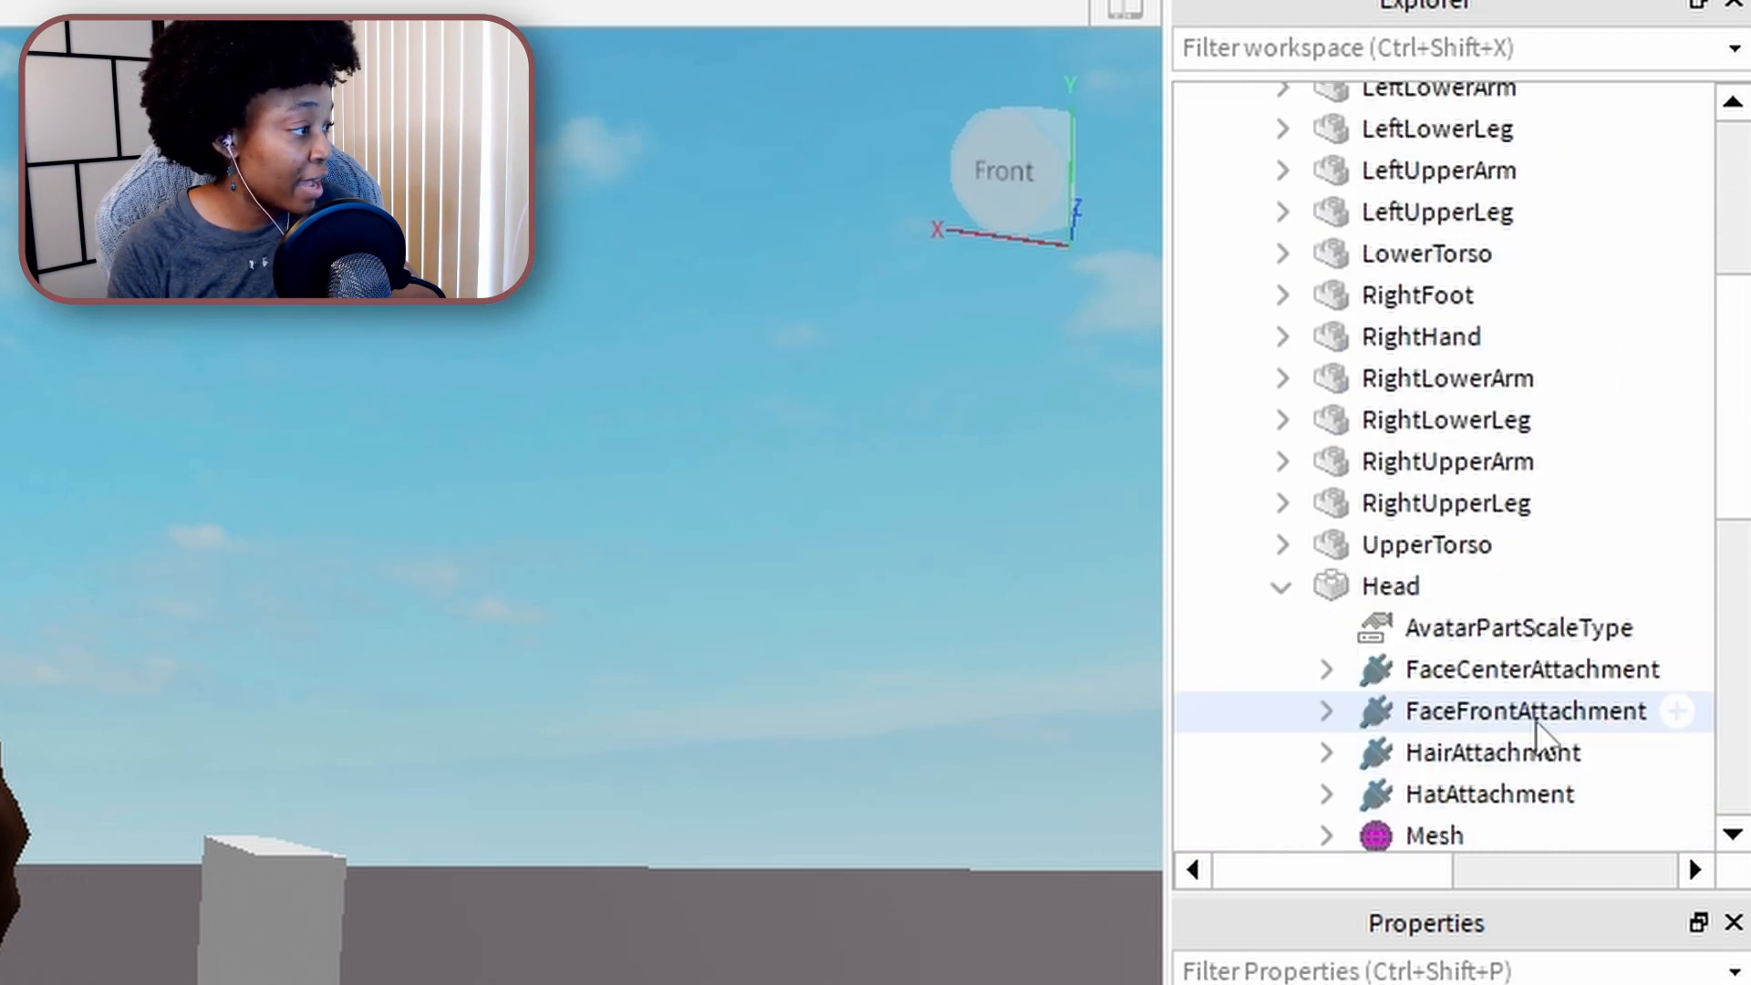
click(1404, 729)
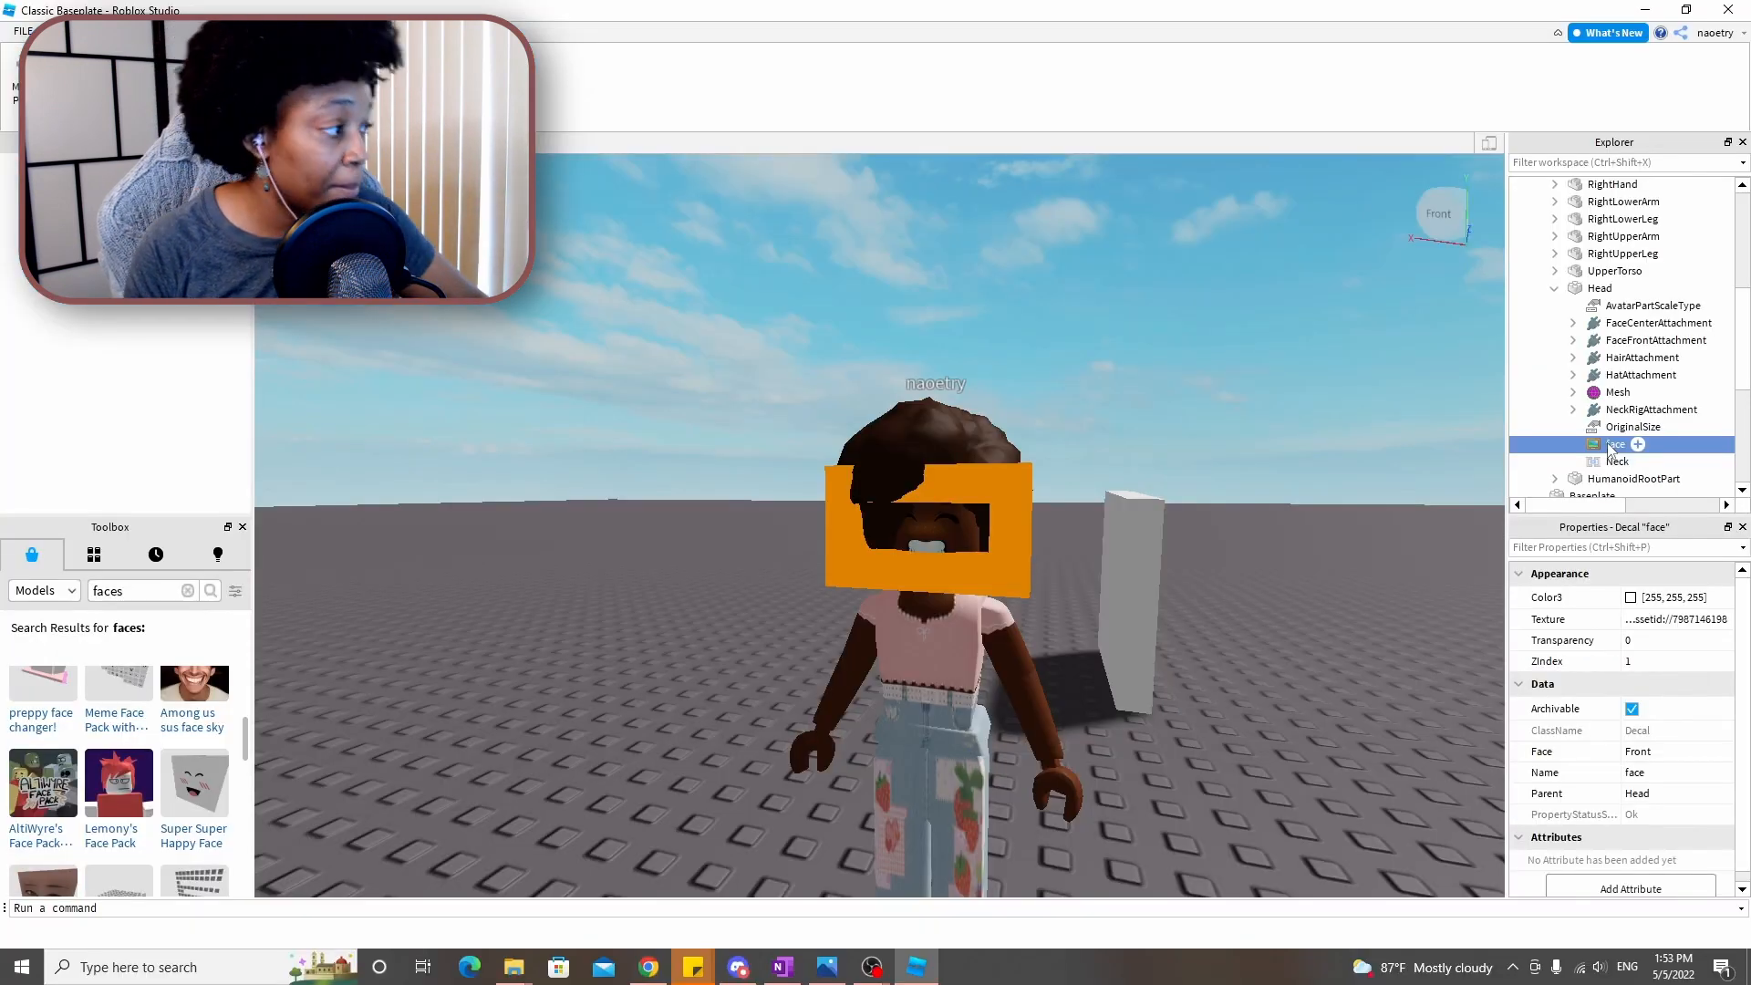
key(Delete)
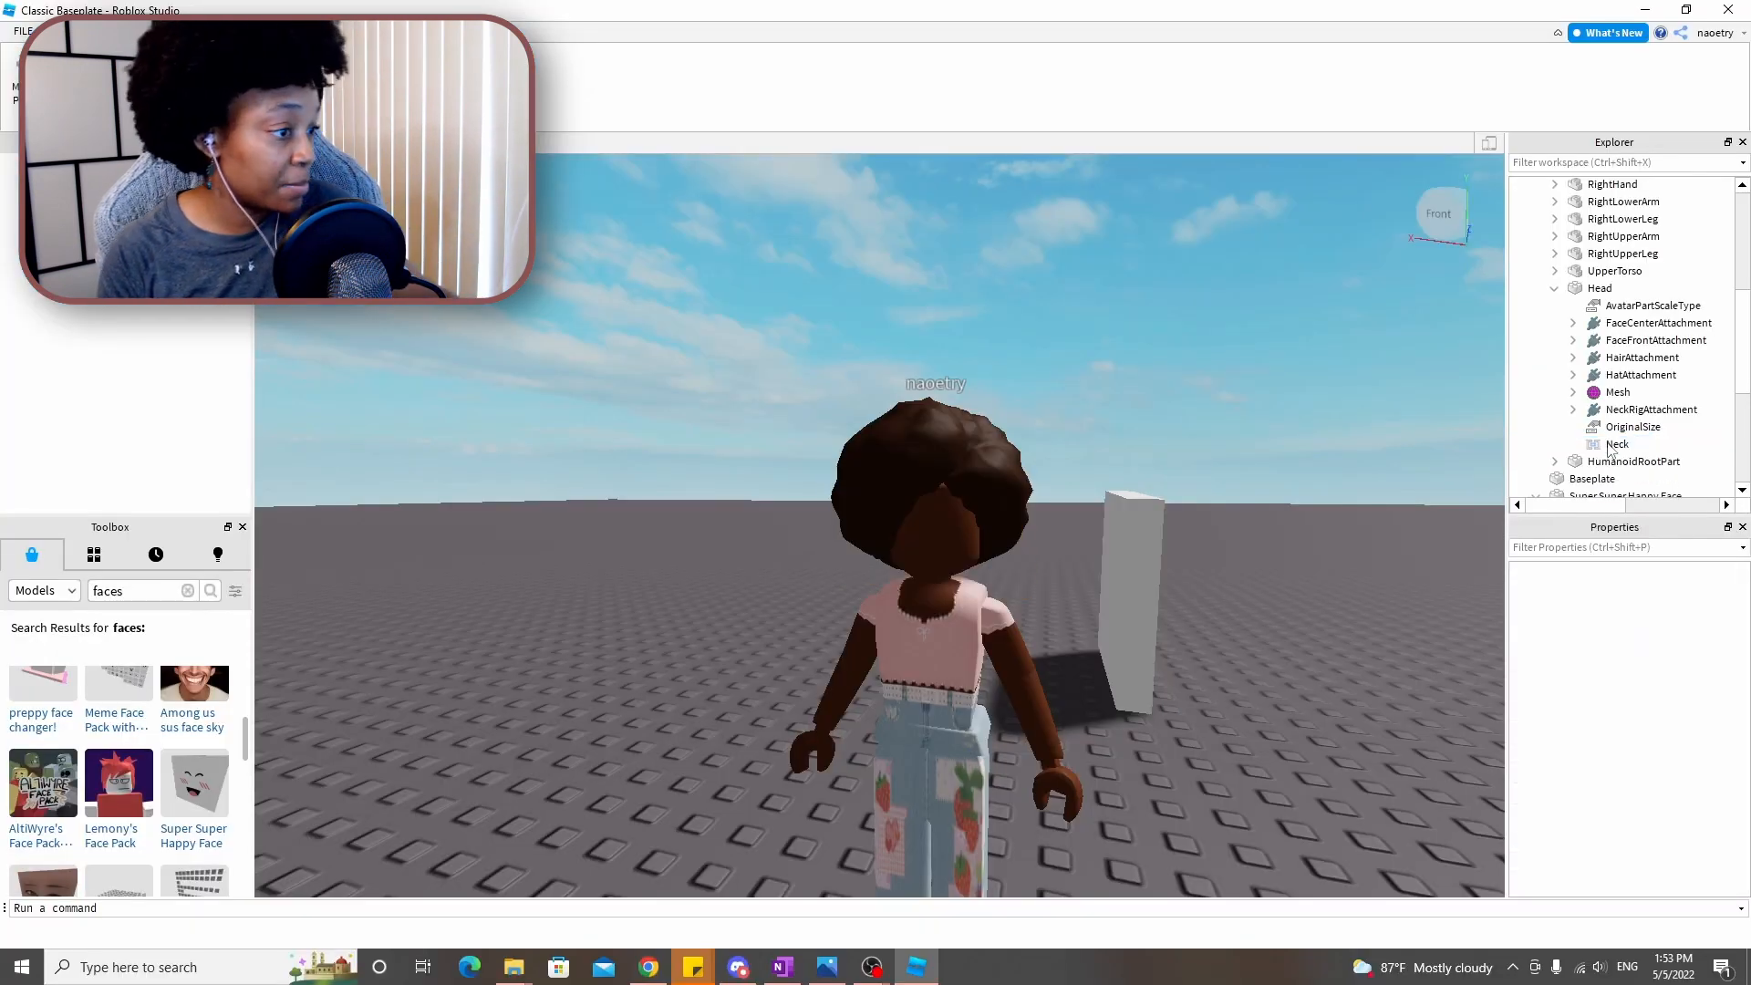
right_click(1592, 290)
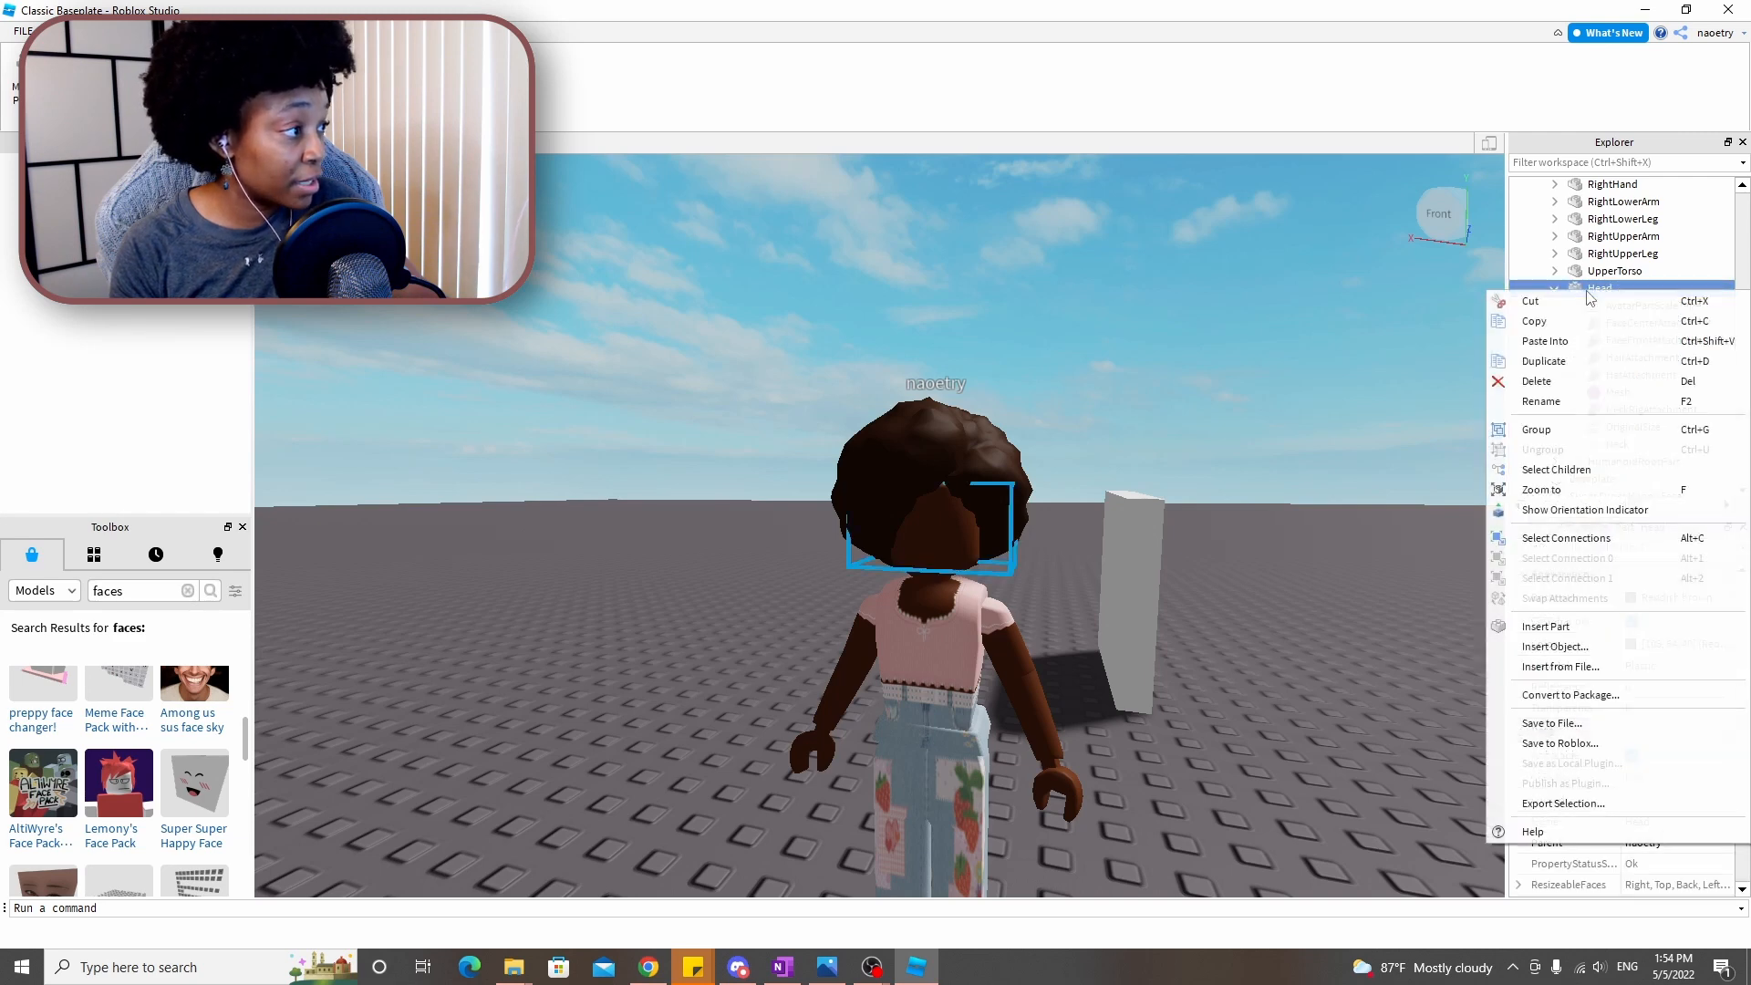
click(1544, 342)
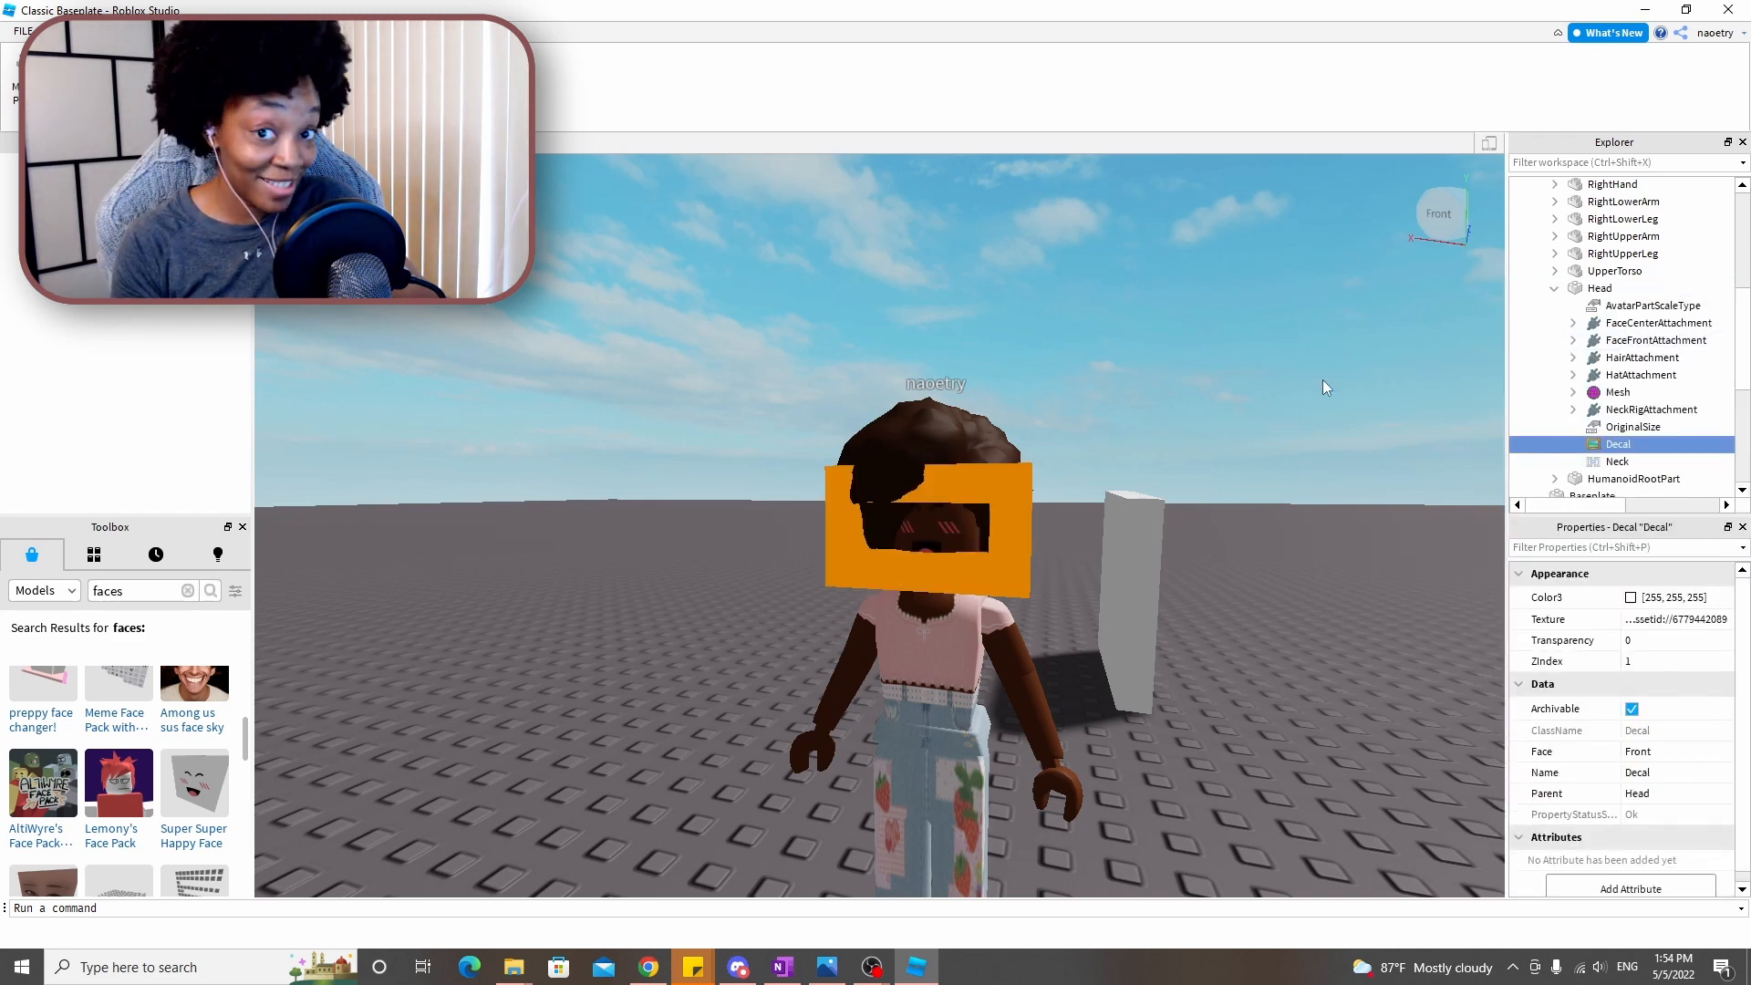
Look at the character from several angles and distances to check the new face
right_click(1324, 414)
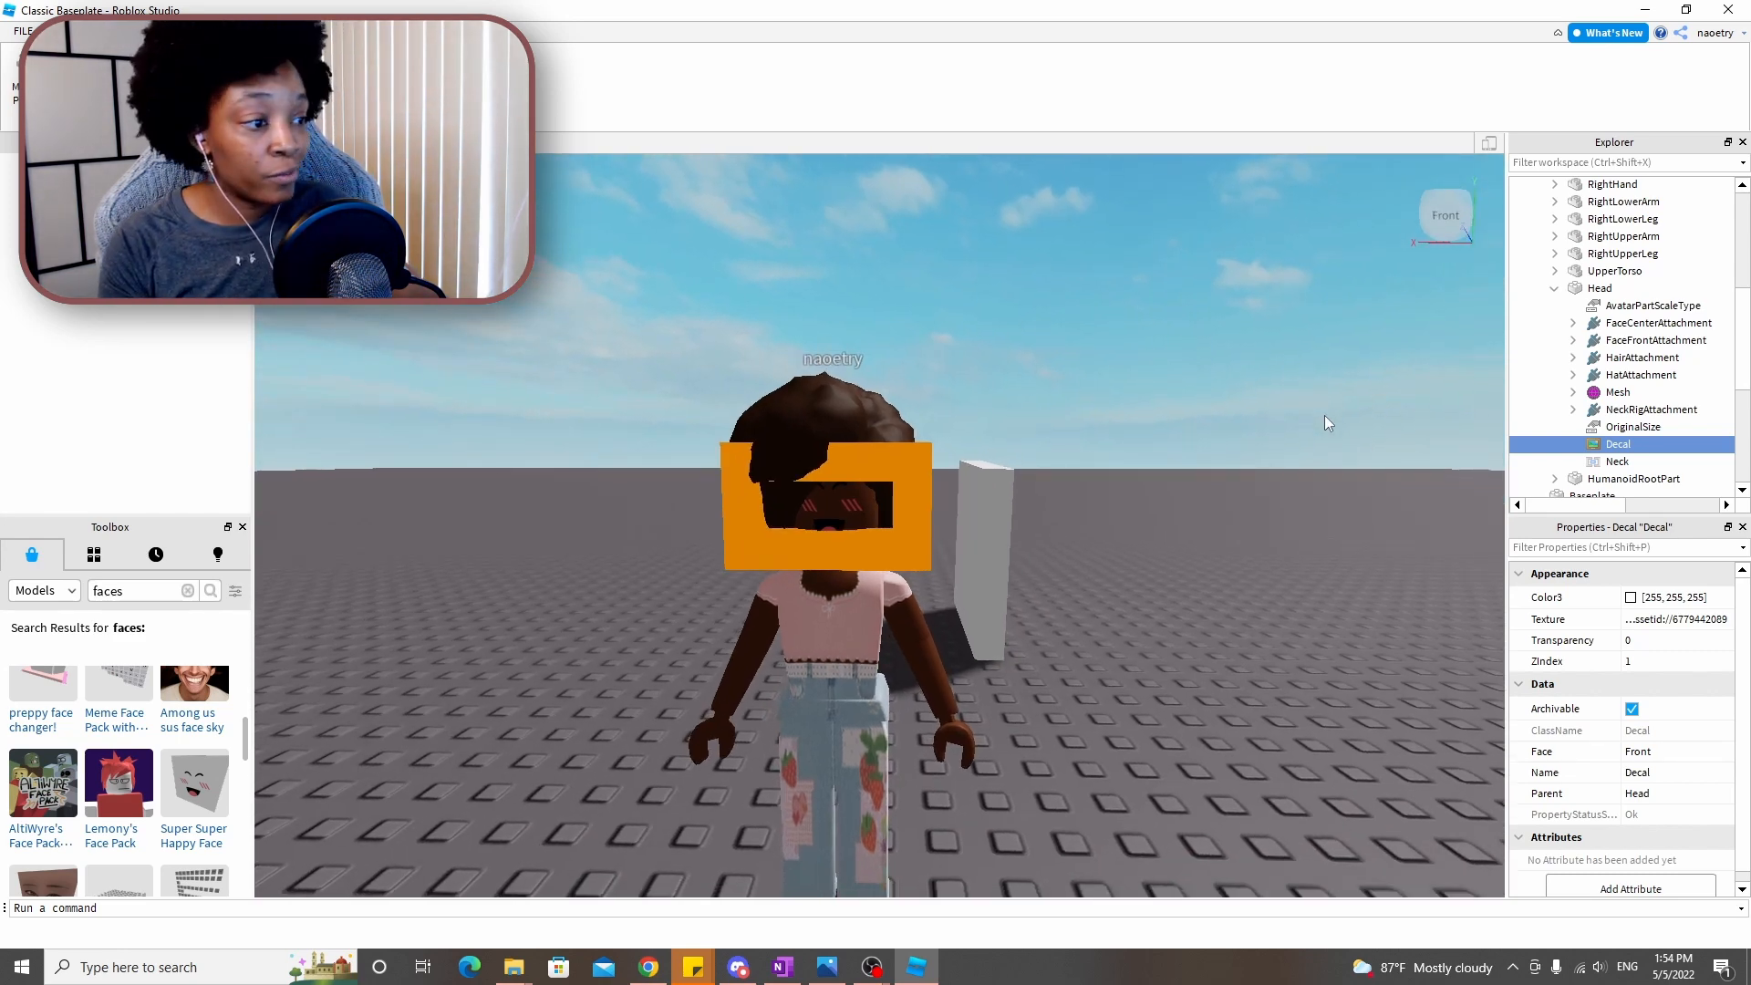
right_click(1324, 415)
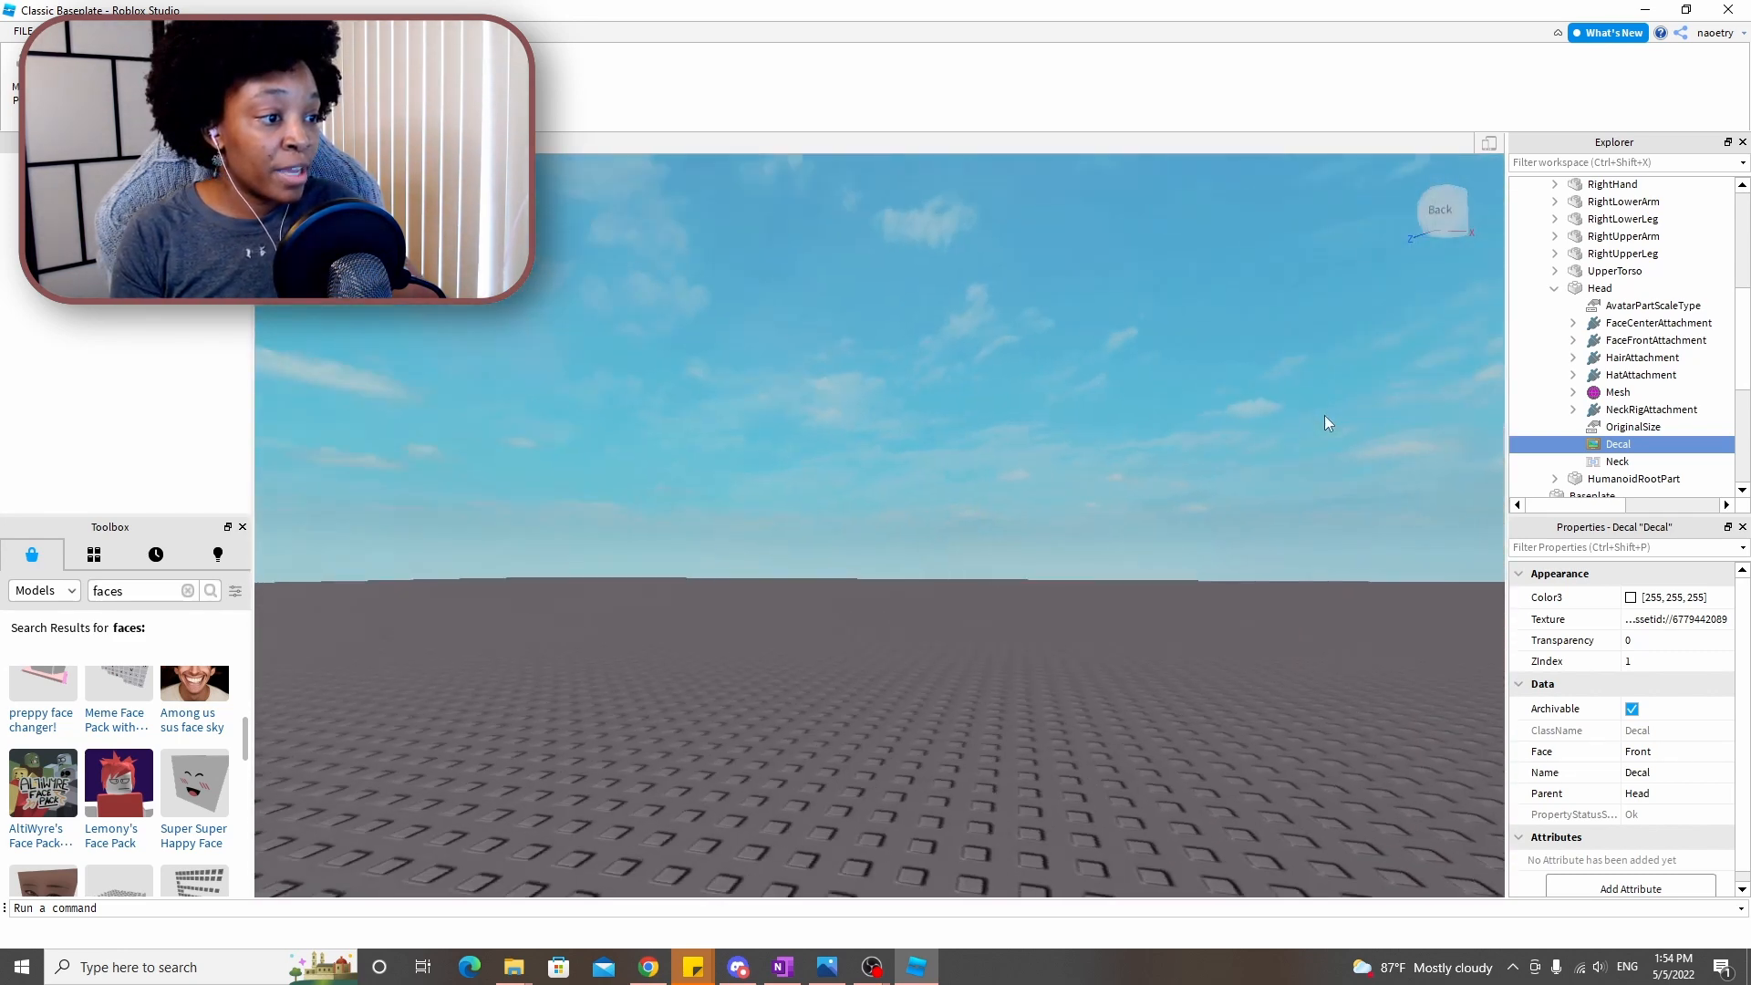
right_click(1324, 414)
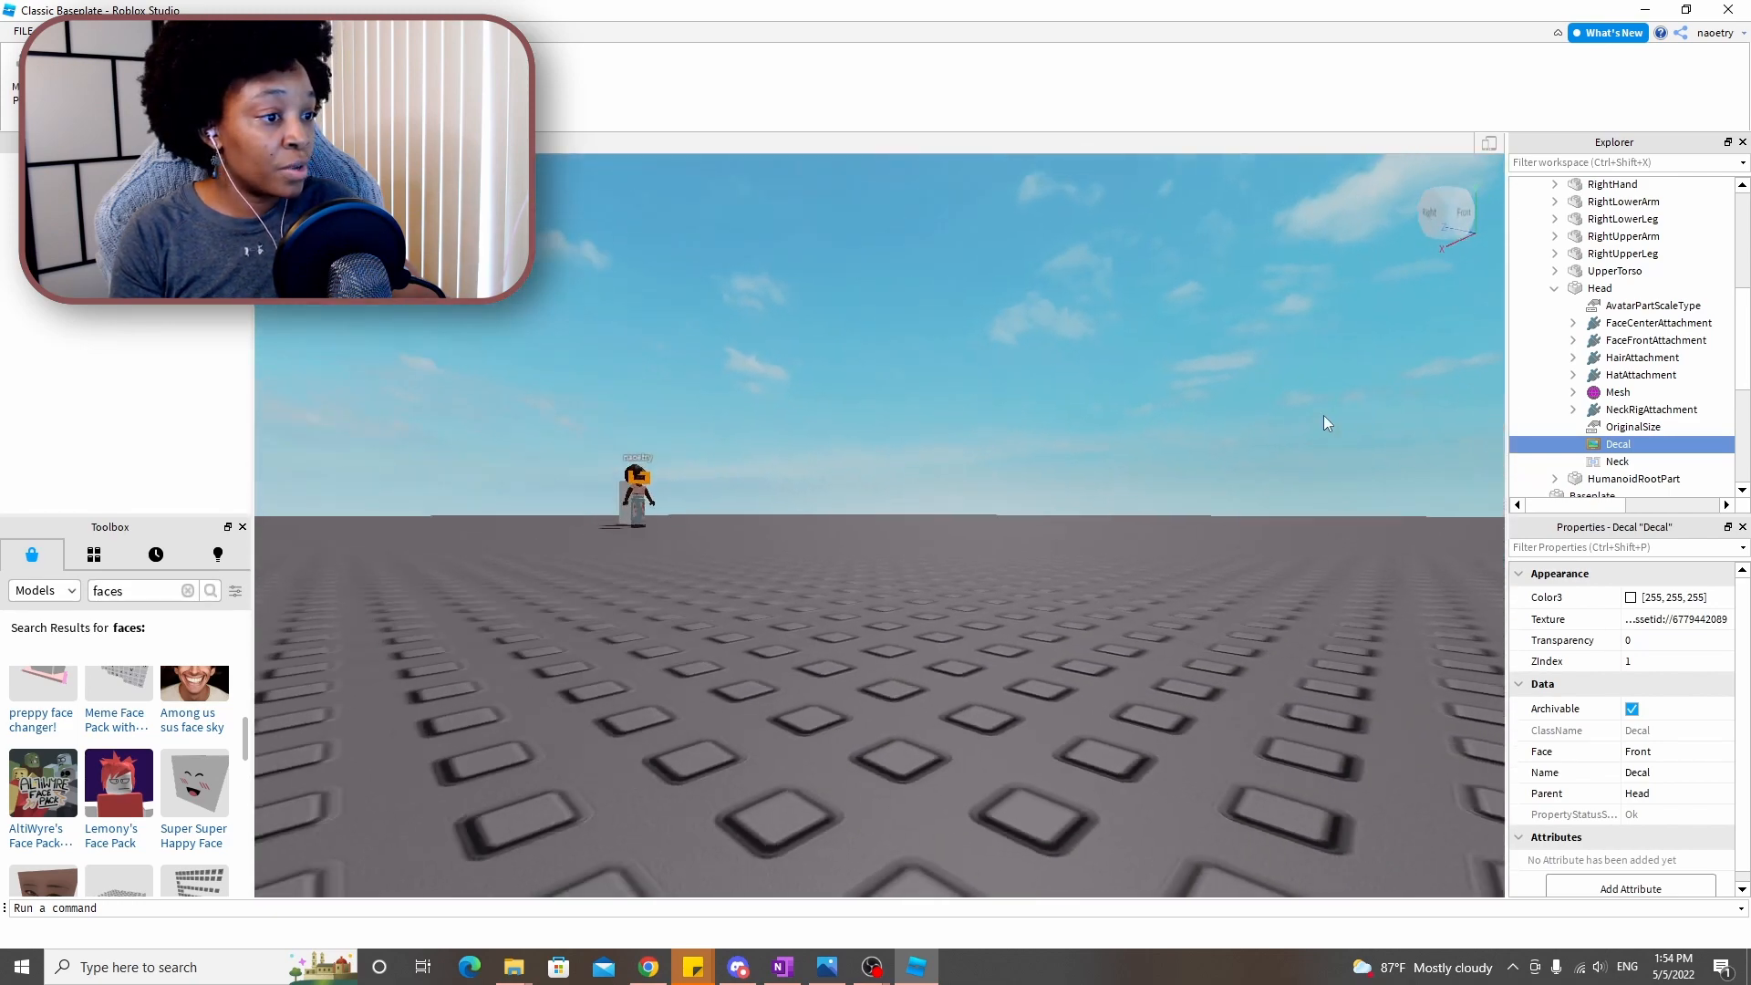
right_click(1324, 414)
key(space)
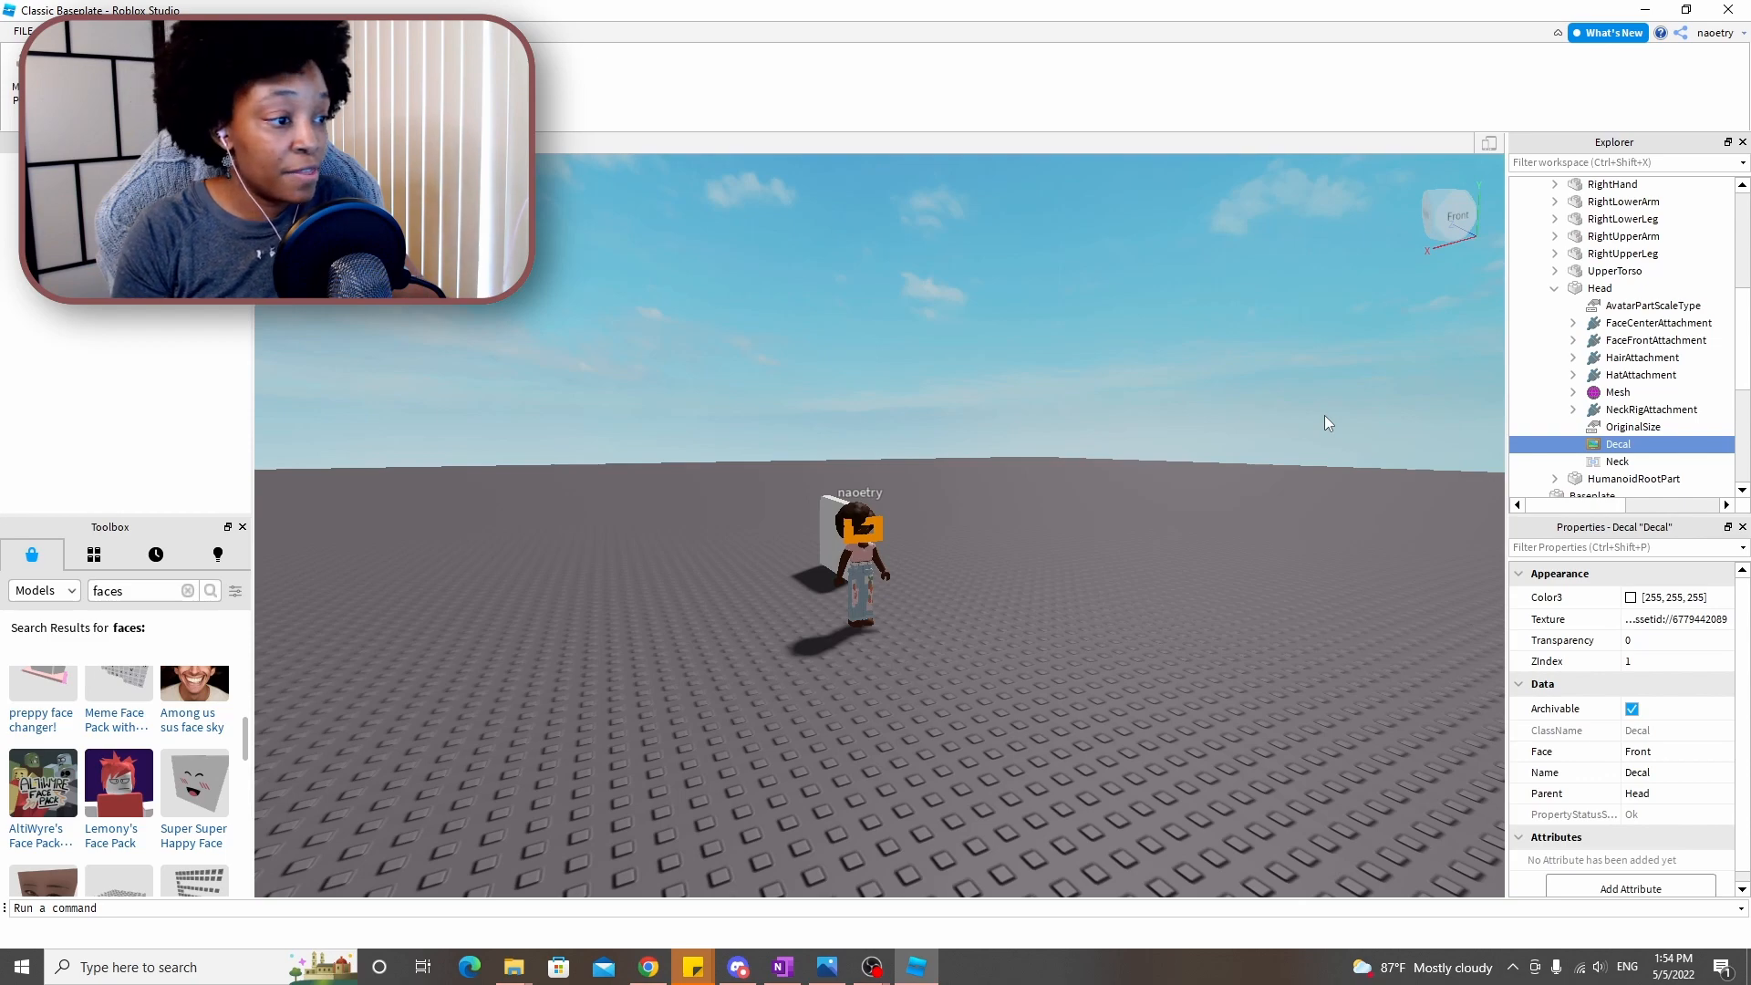
right_click(1324, 414)
key(w)
key(w)
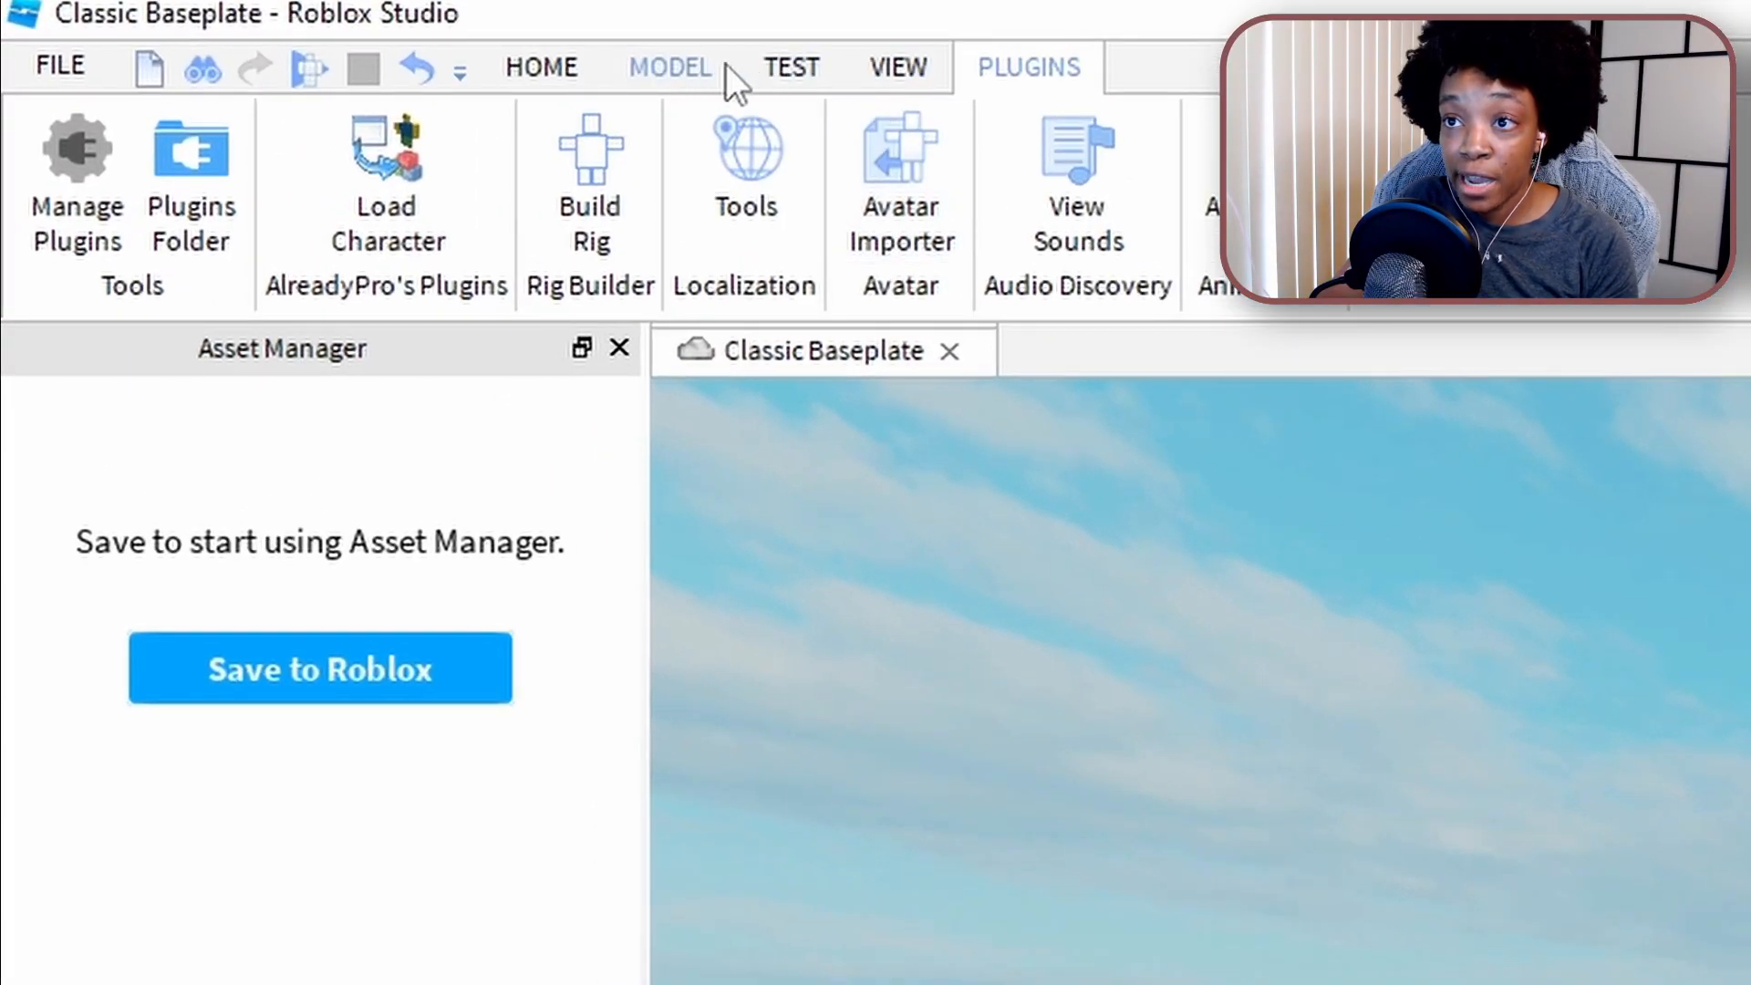
Delete the leftover Super Super Happy Face part standing beside the character
click(671, 73)
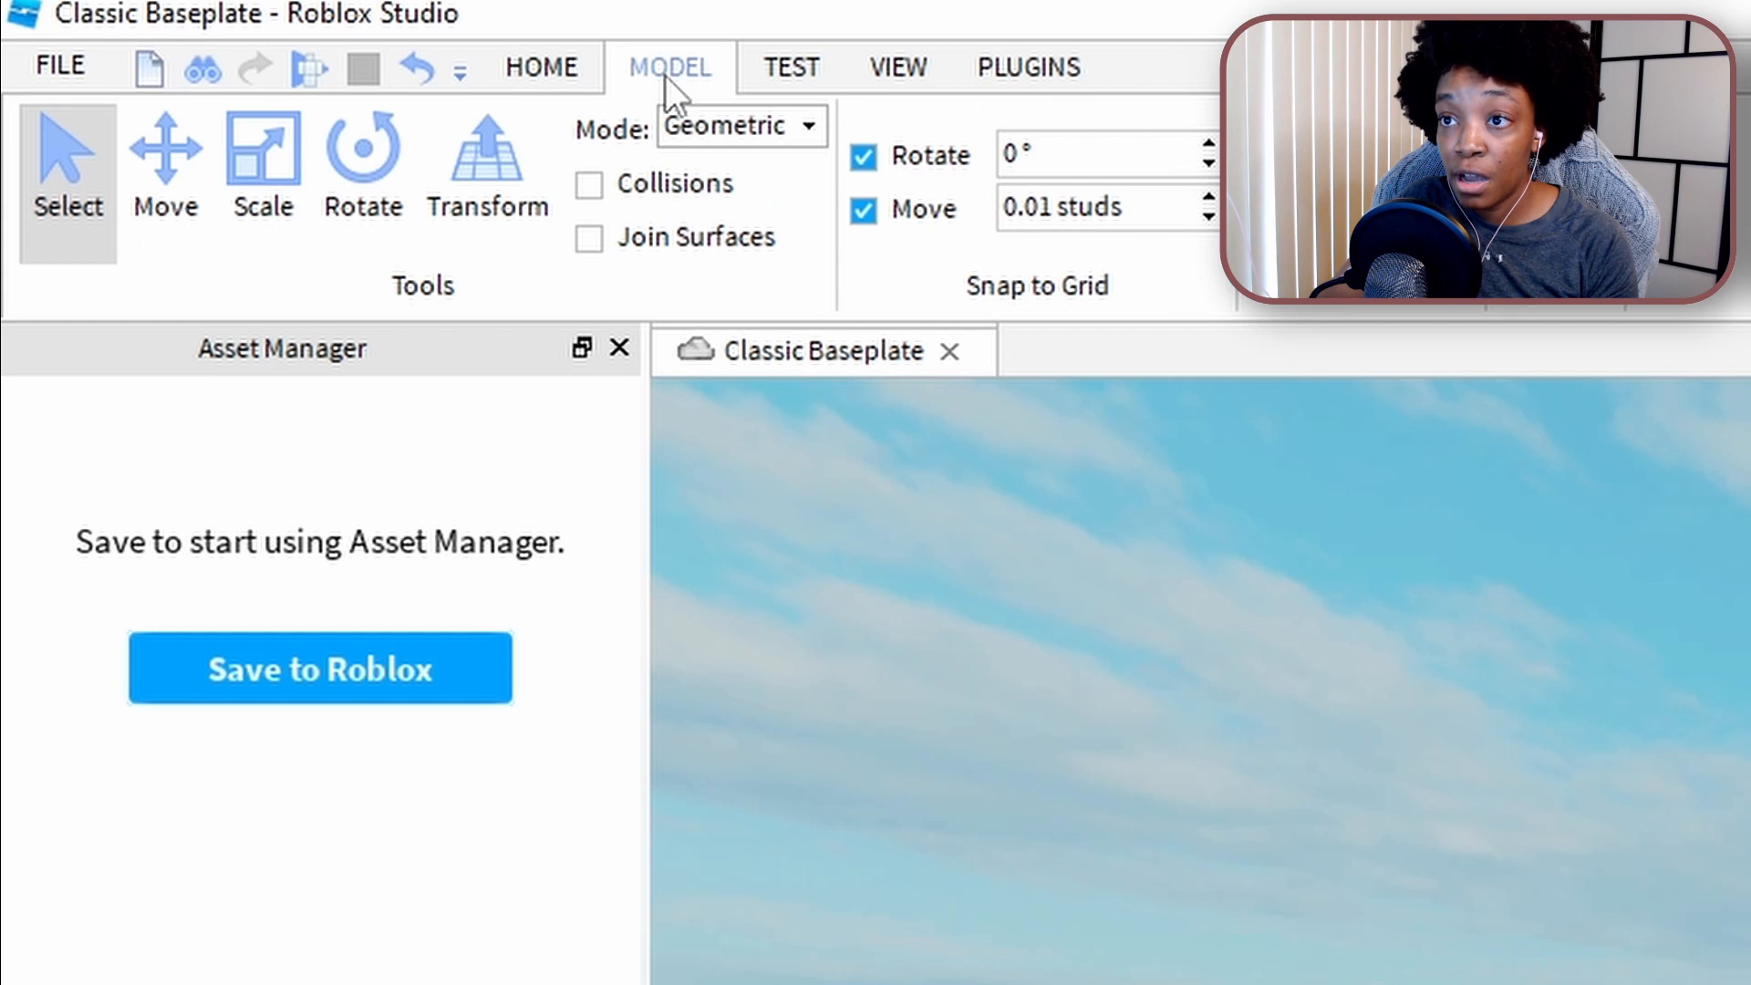
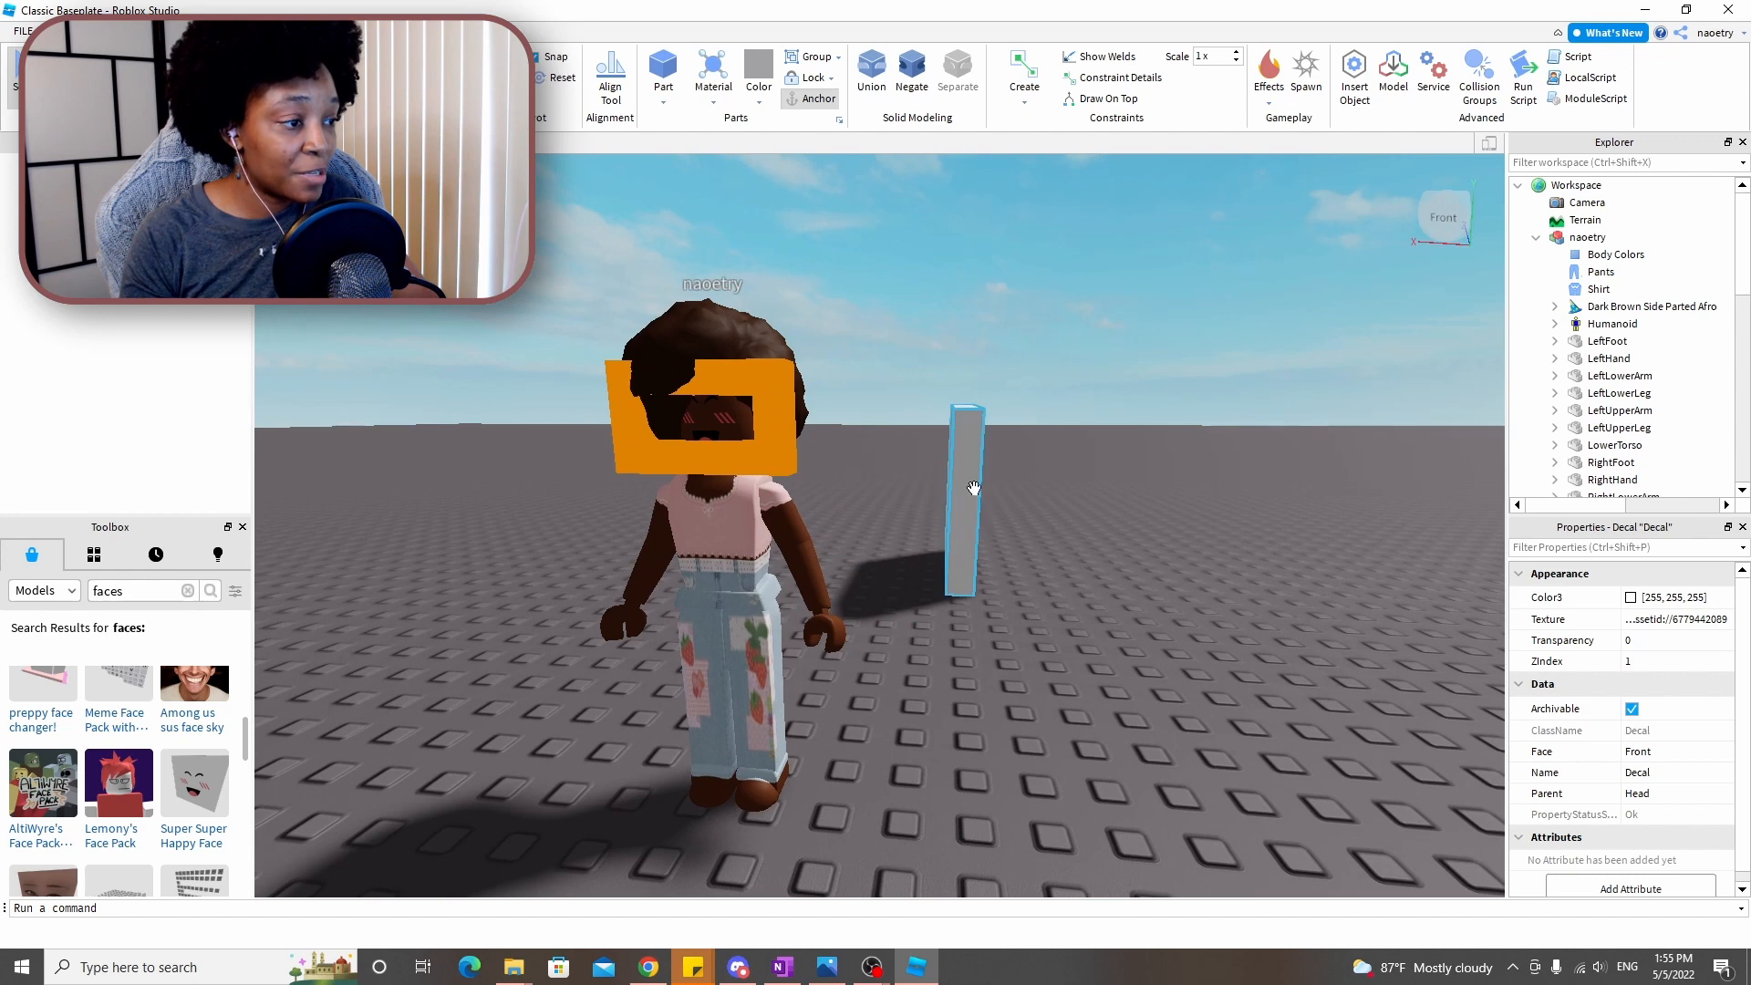
click(970, 476)
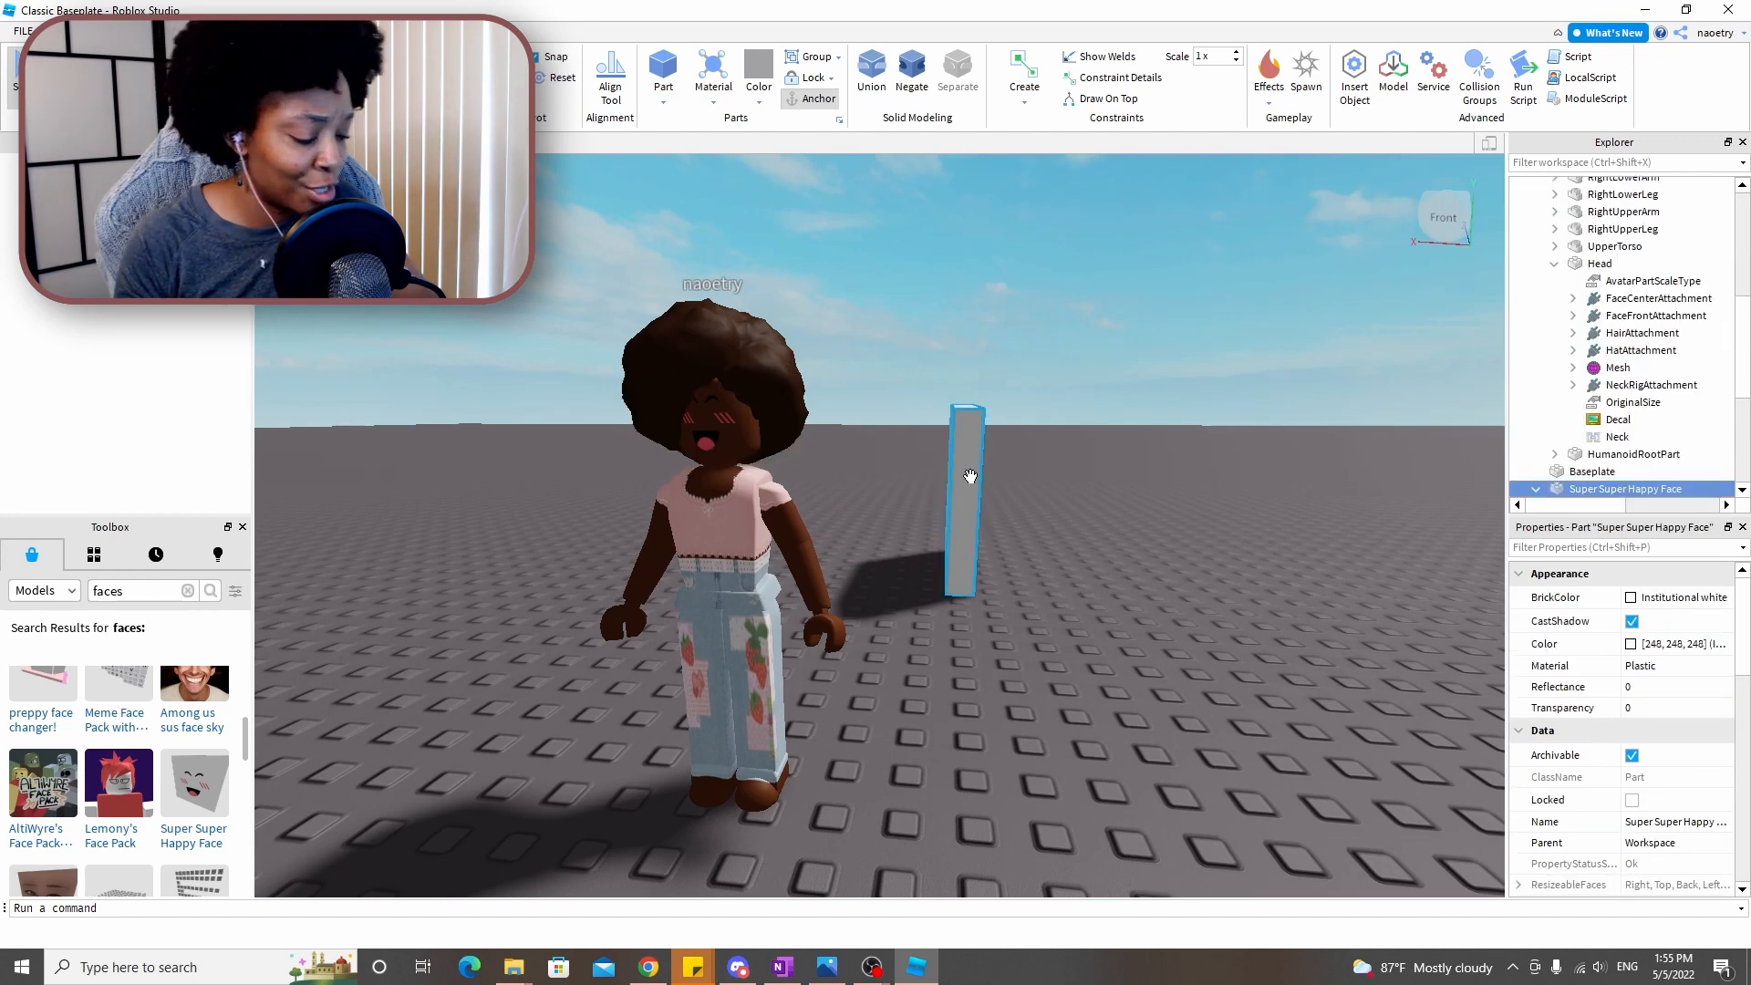
key(Delete)
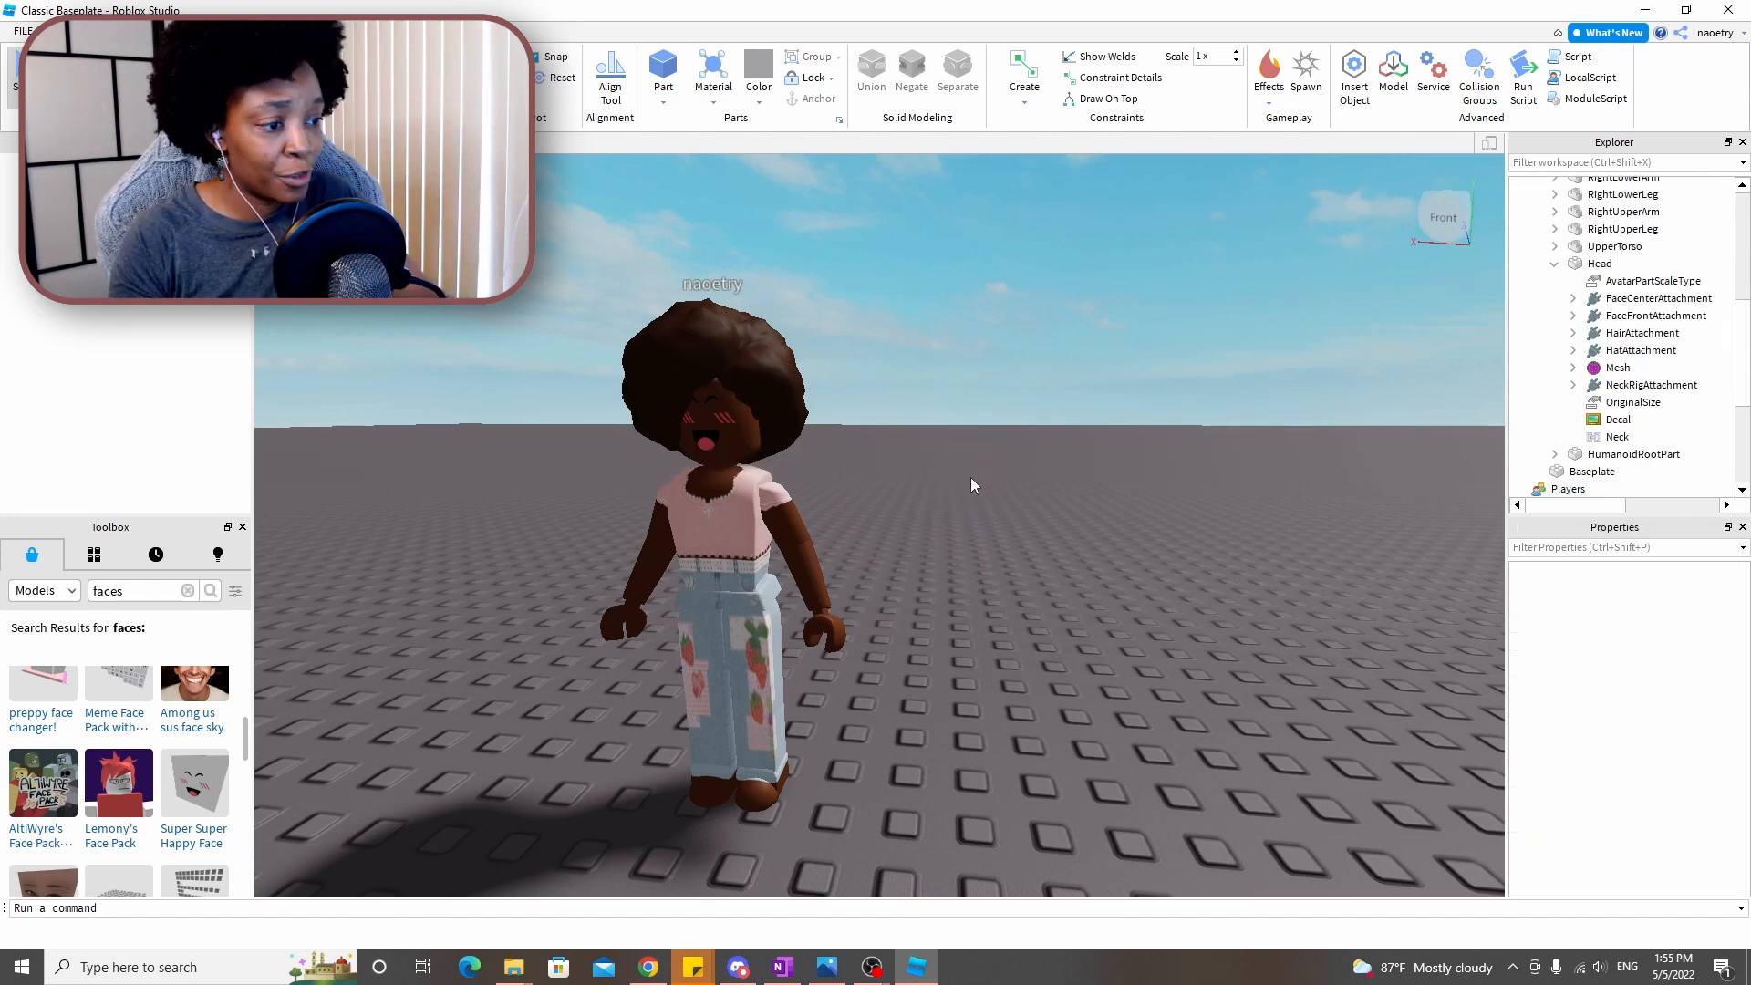
Select LeftHand, LeftLowerArm and LeftUpperArm together and rotate the whole left arm slightly about its X axis
key(w)
right_click(1289, 439)
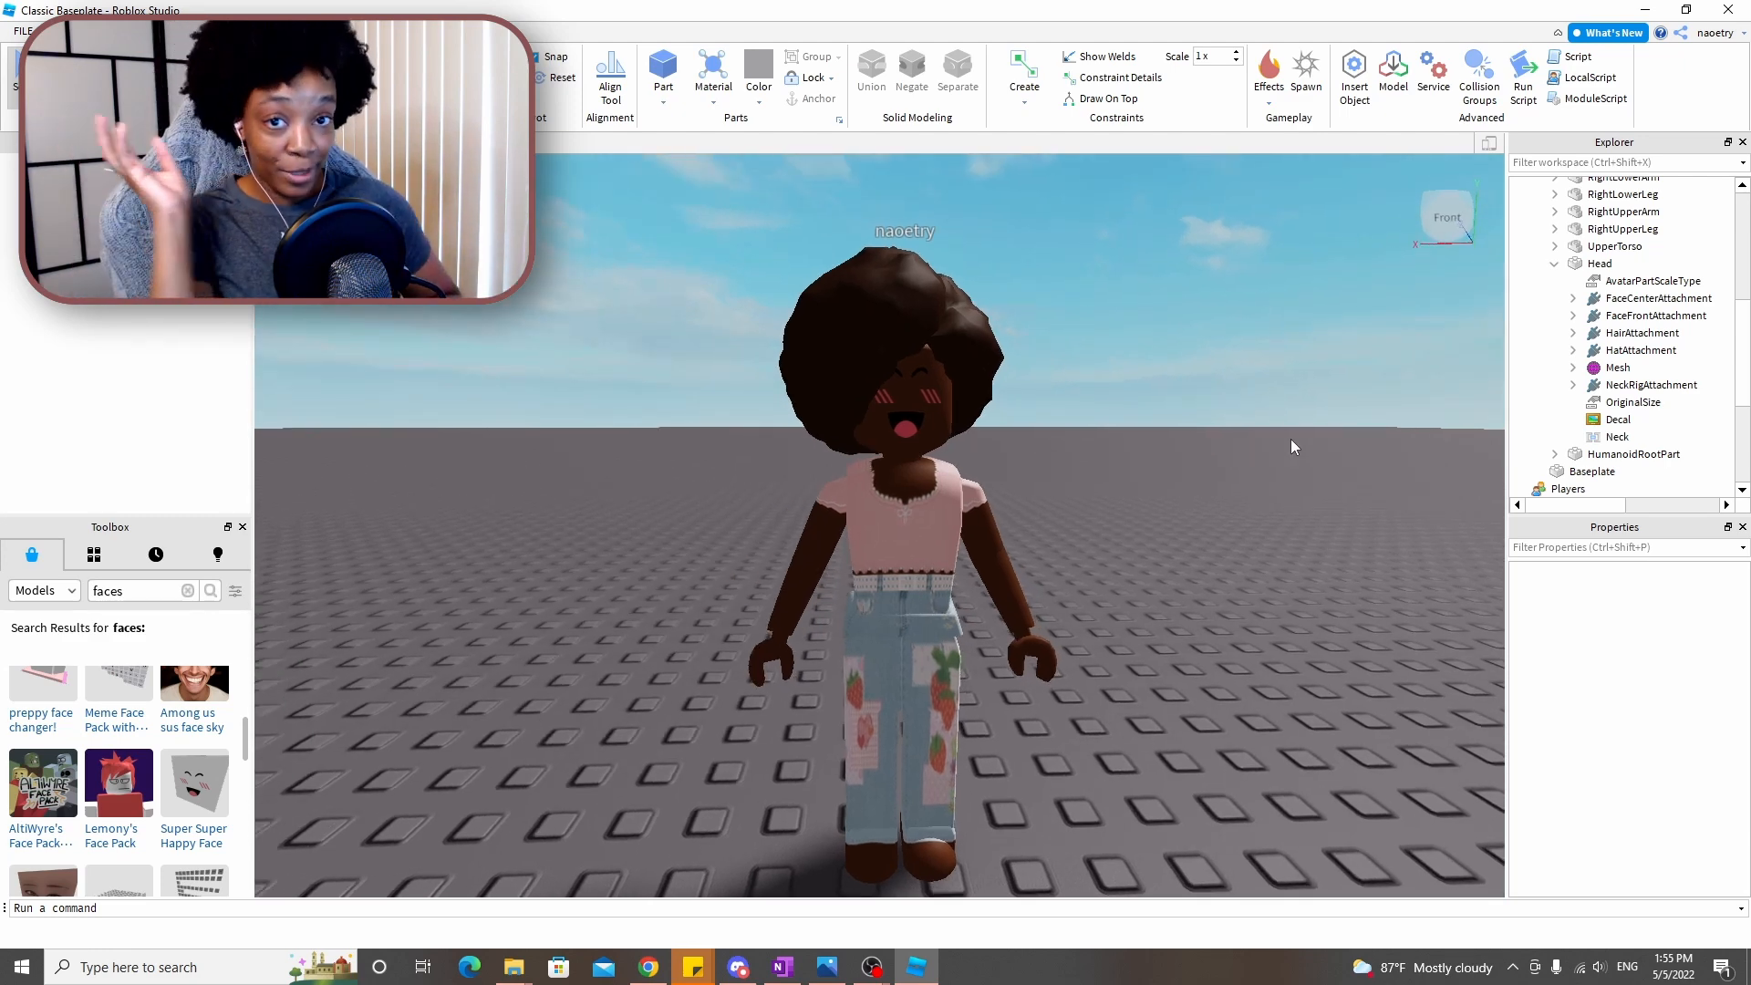
scroll(1606, 310, up, 6)
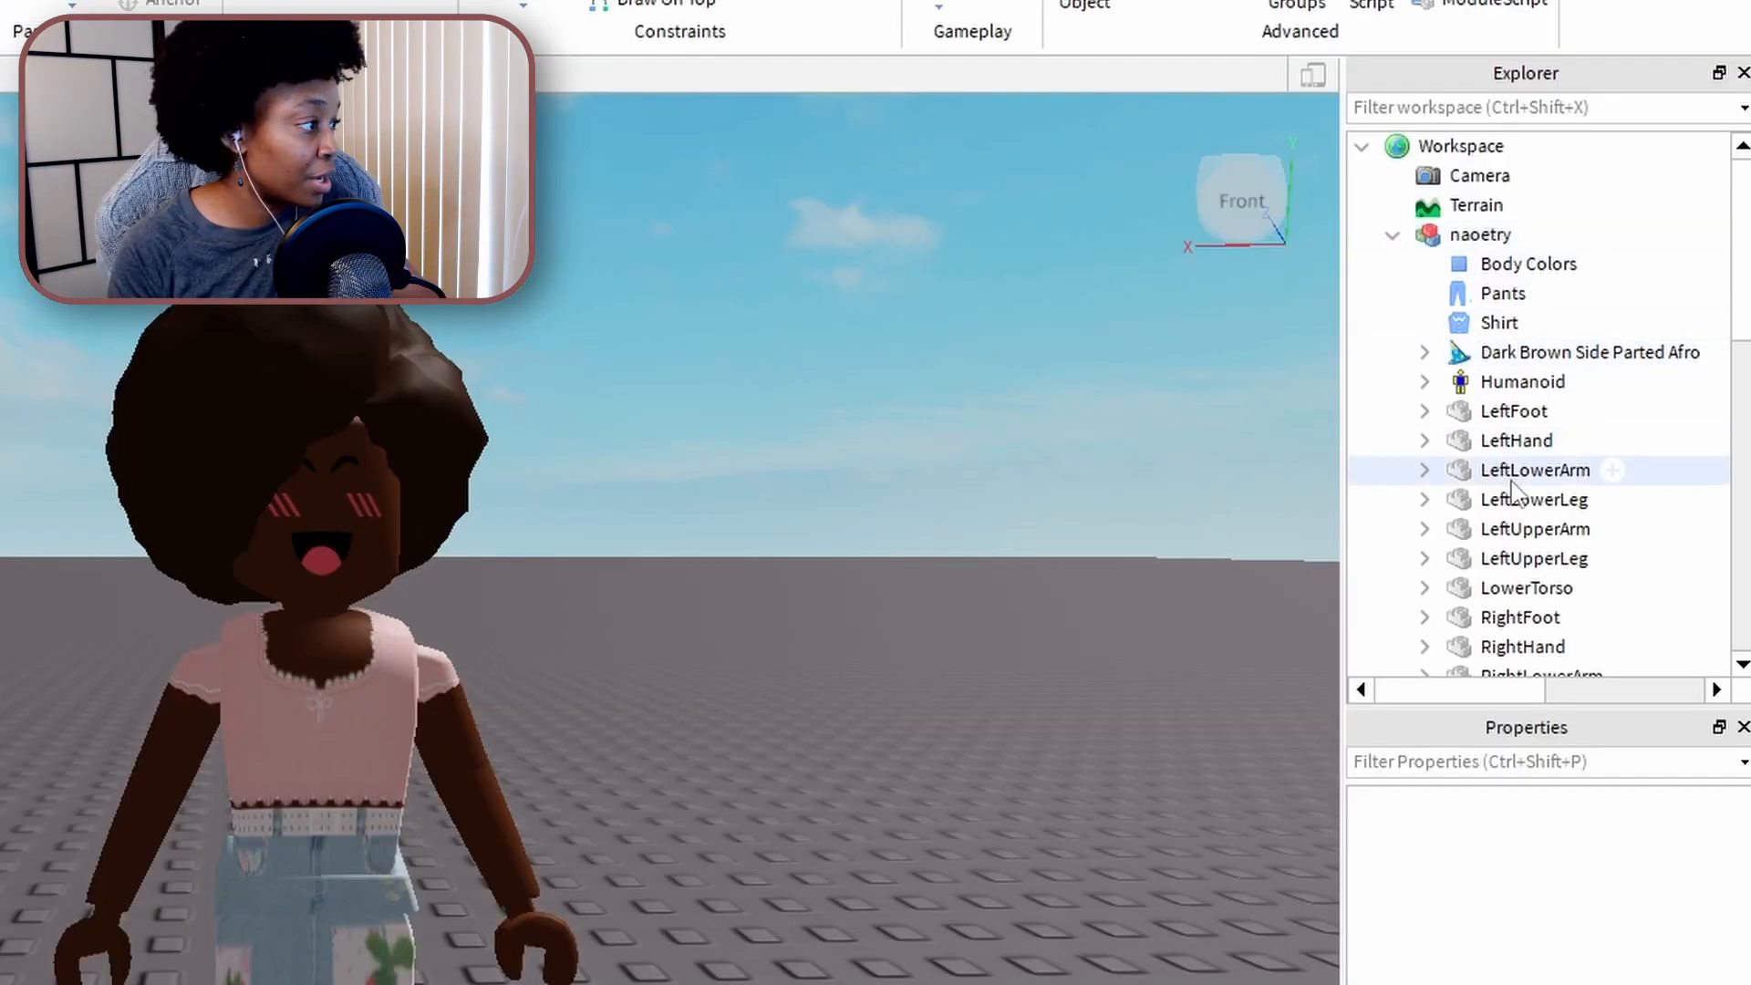
scroll(1606, 387, down, 1)
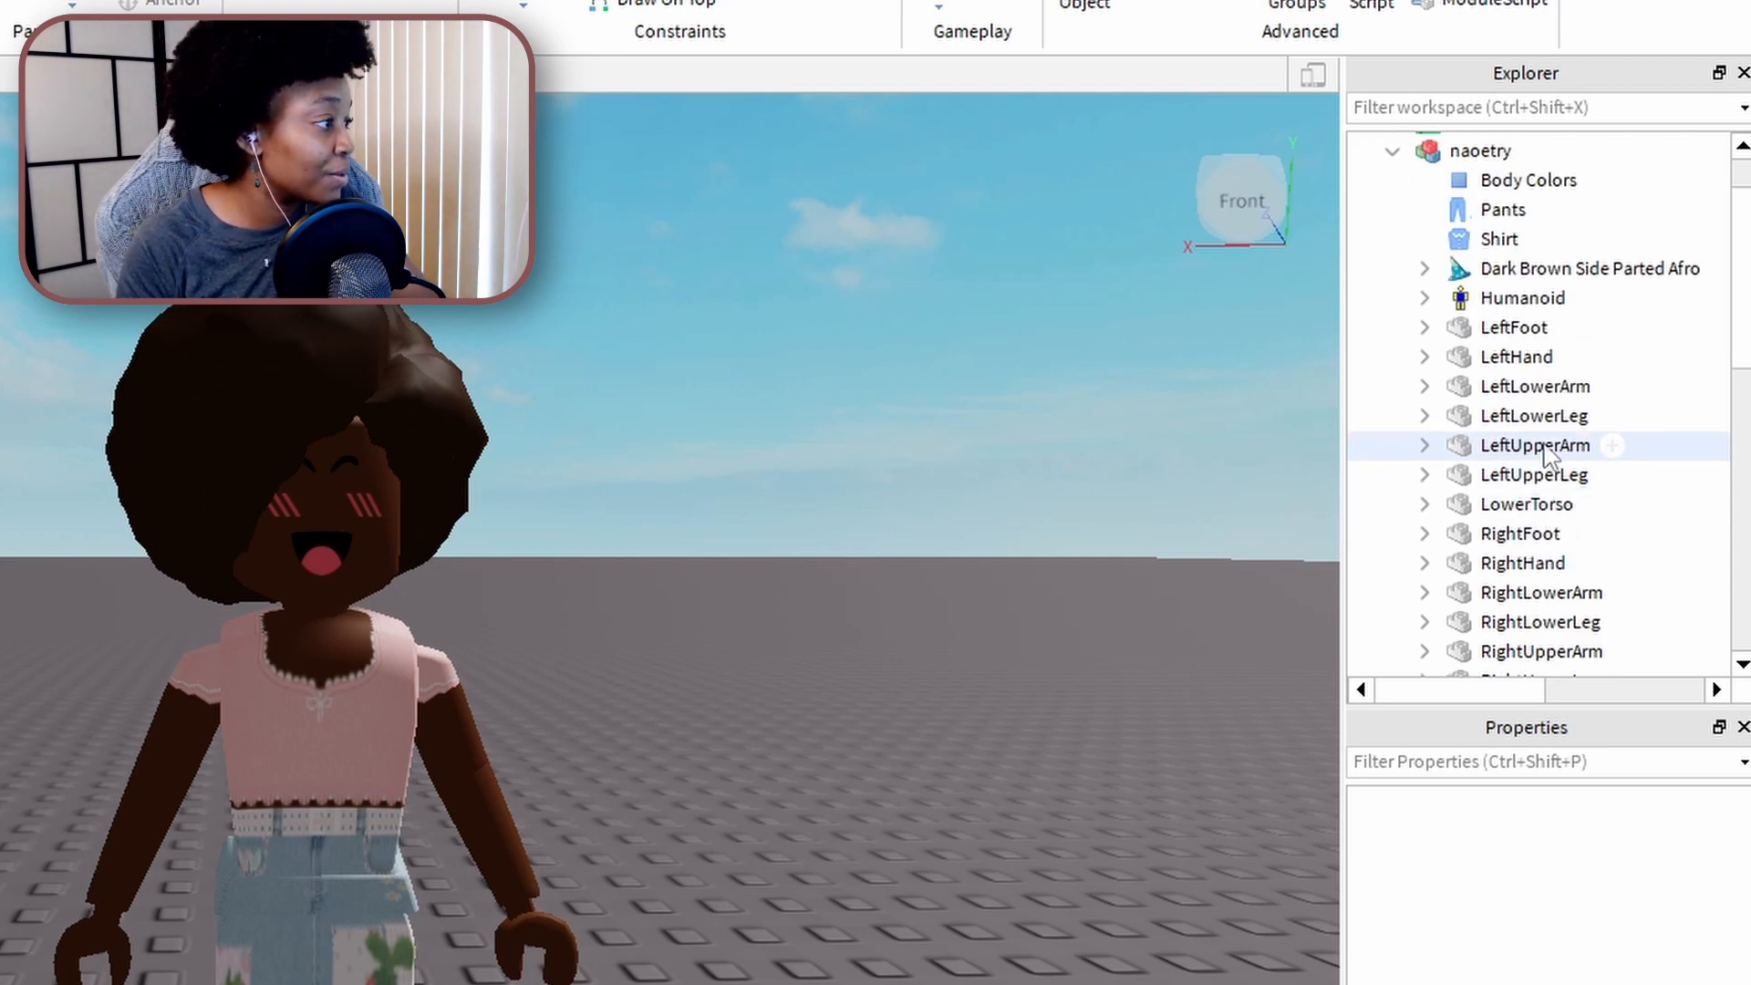
click(1536, 365)
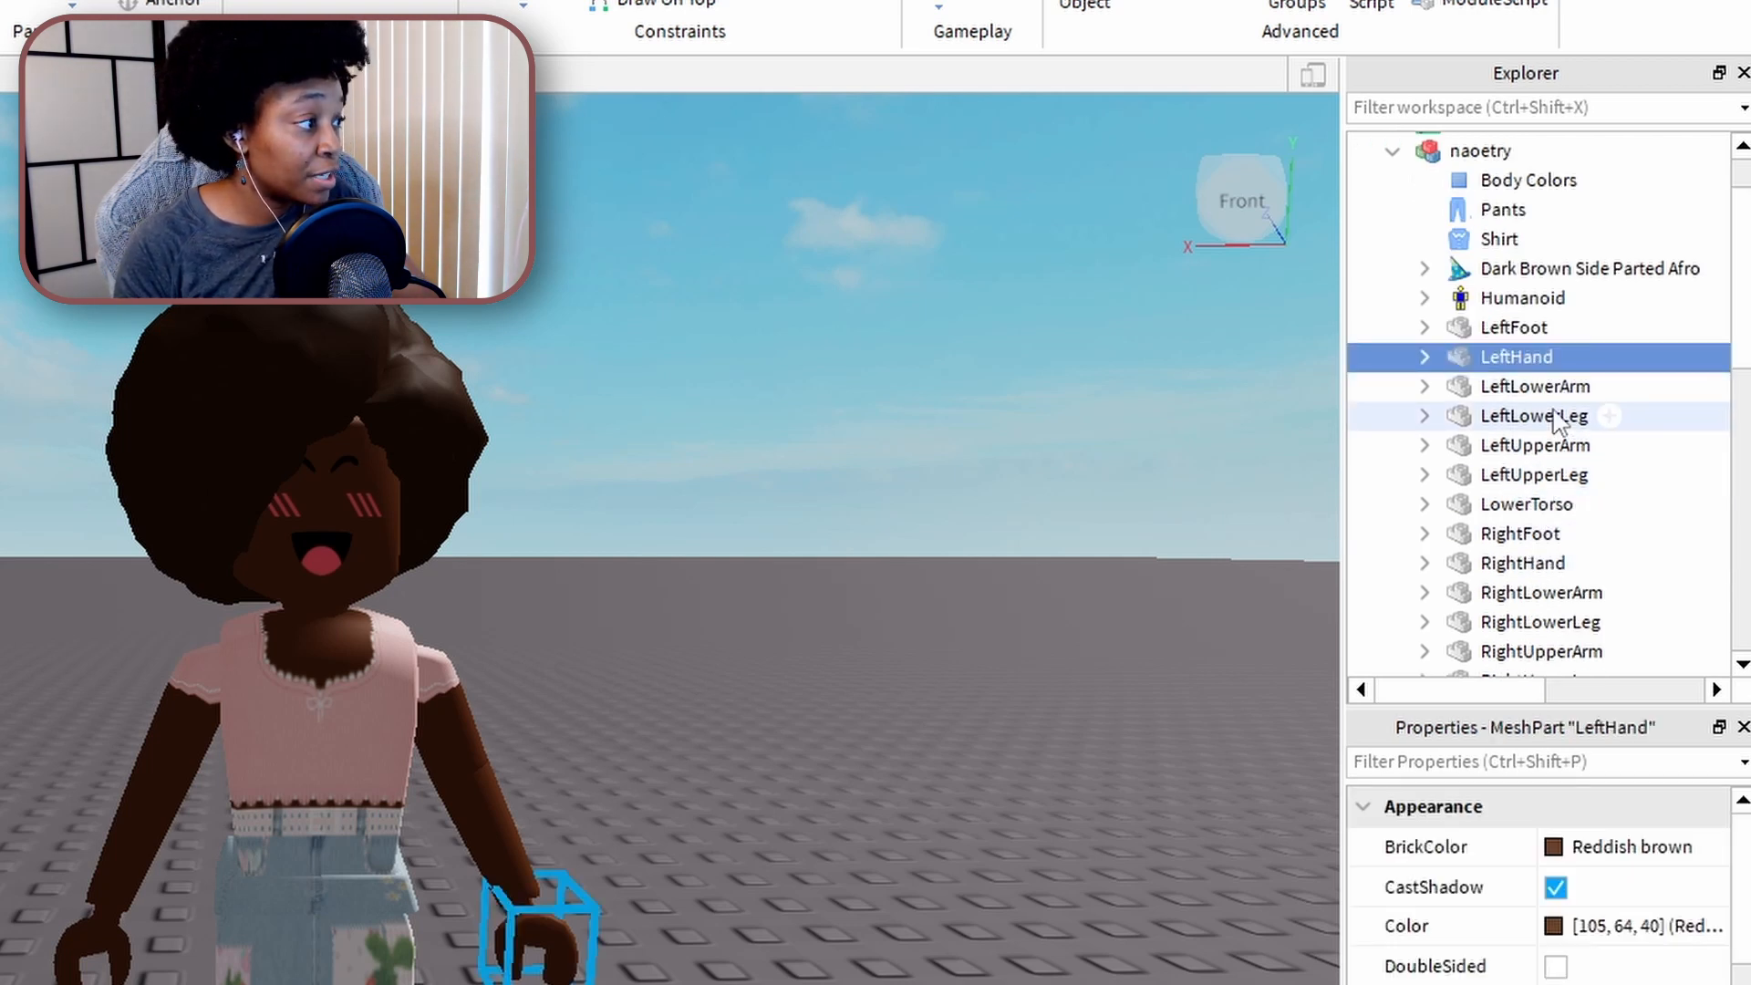
ctrl+click(1542, 391)
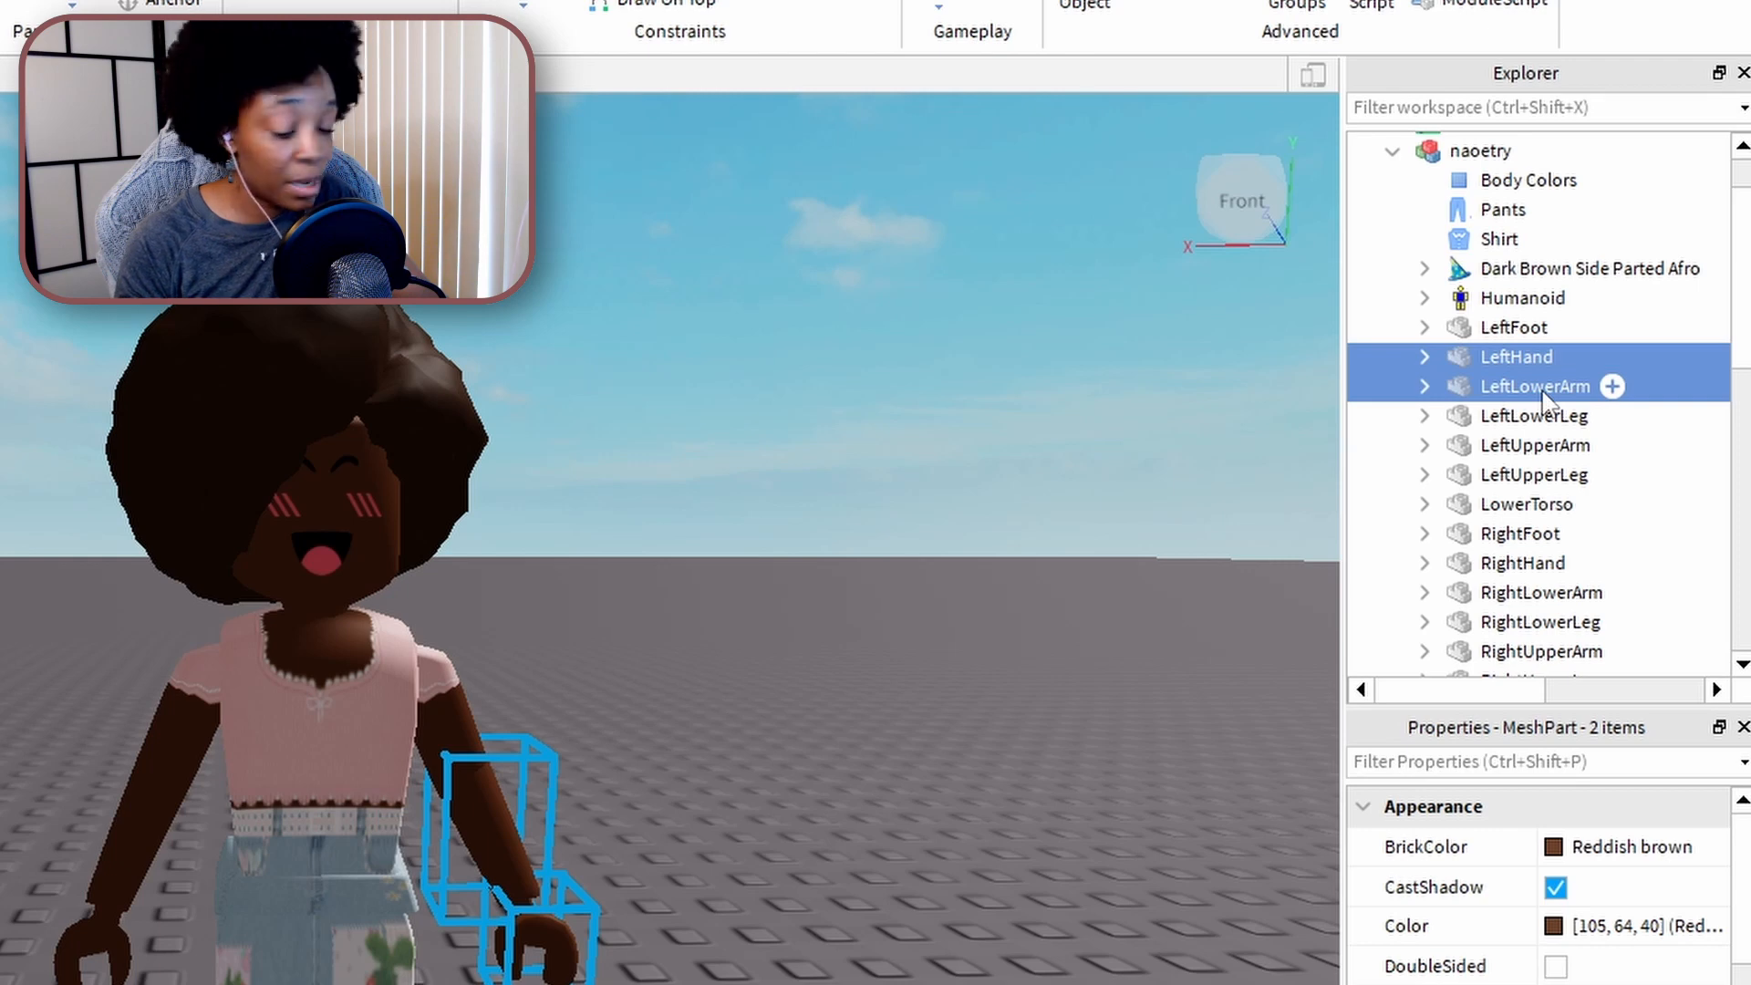
ctrl+click(1570, 451)
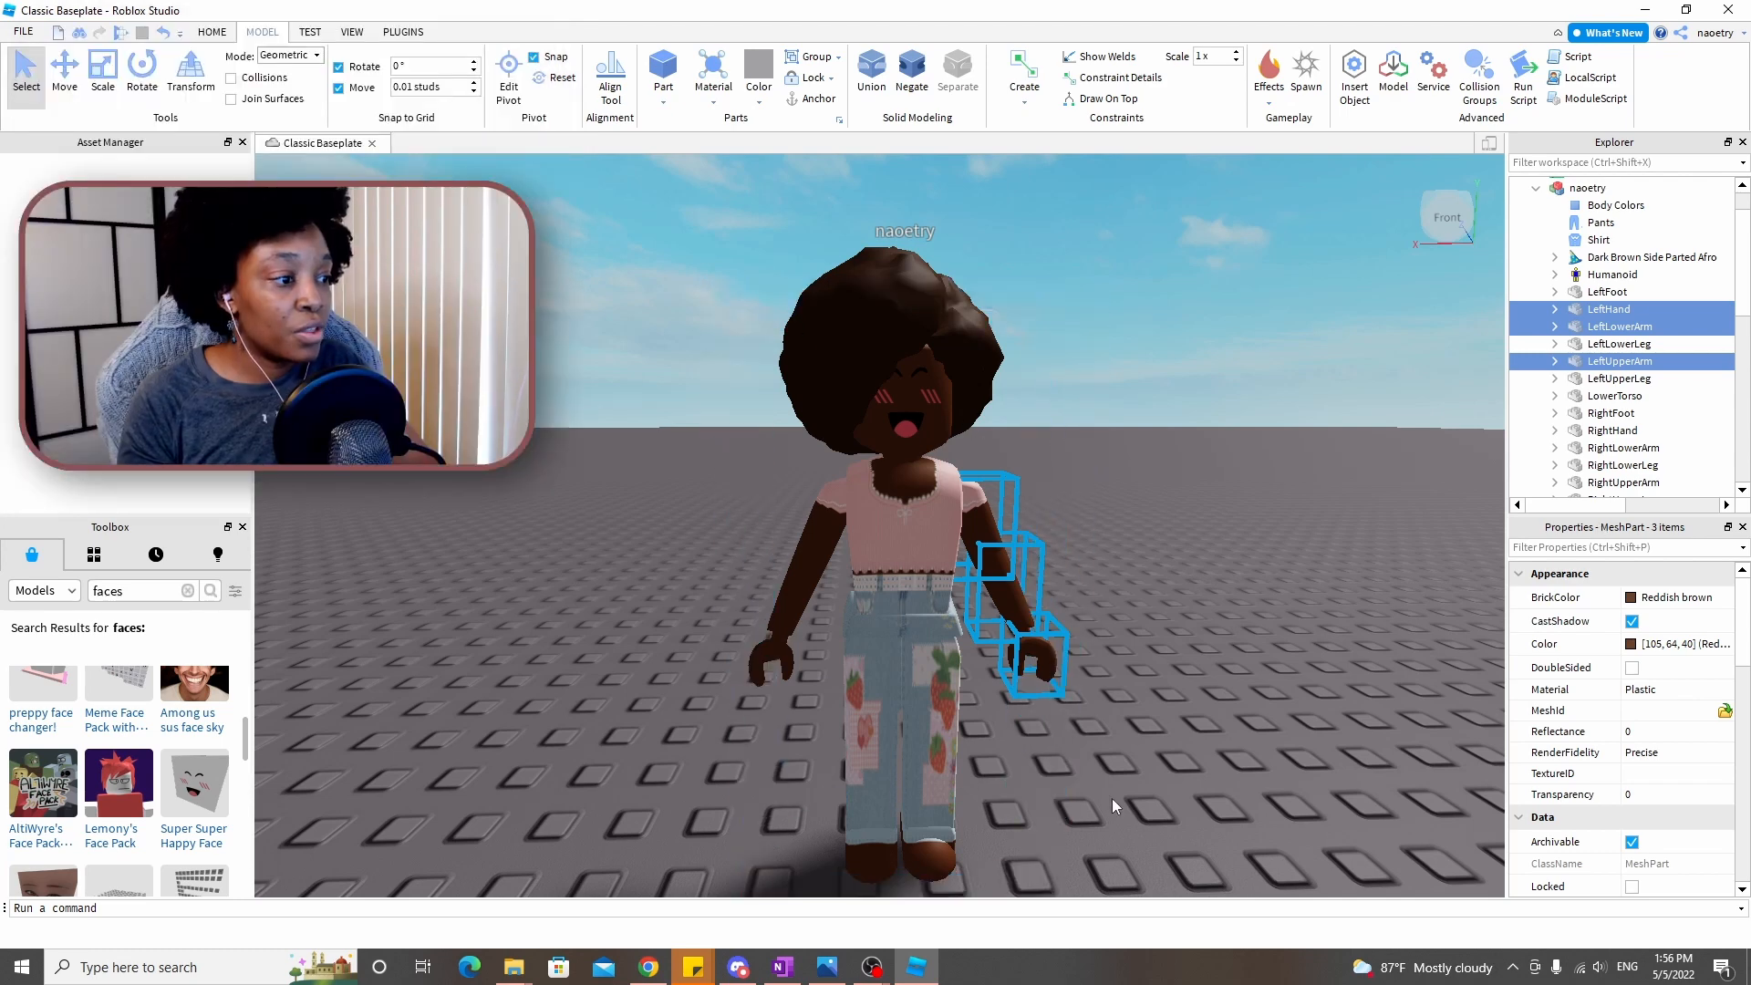
click(148, 85)
right_click(1390, 582)
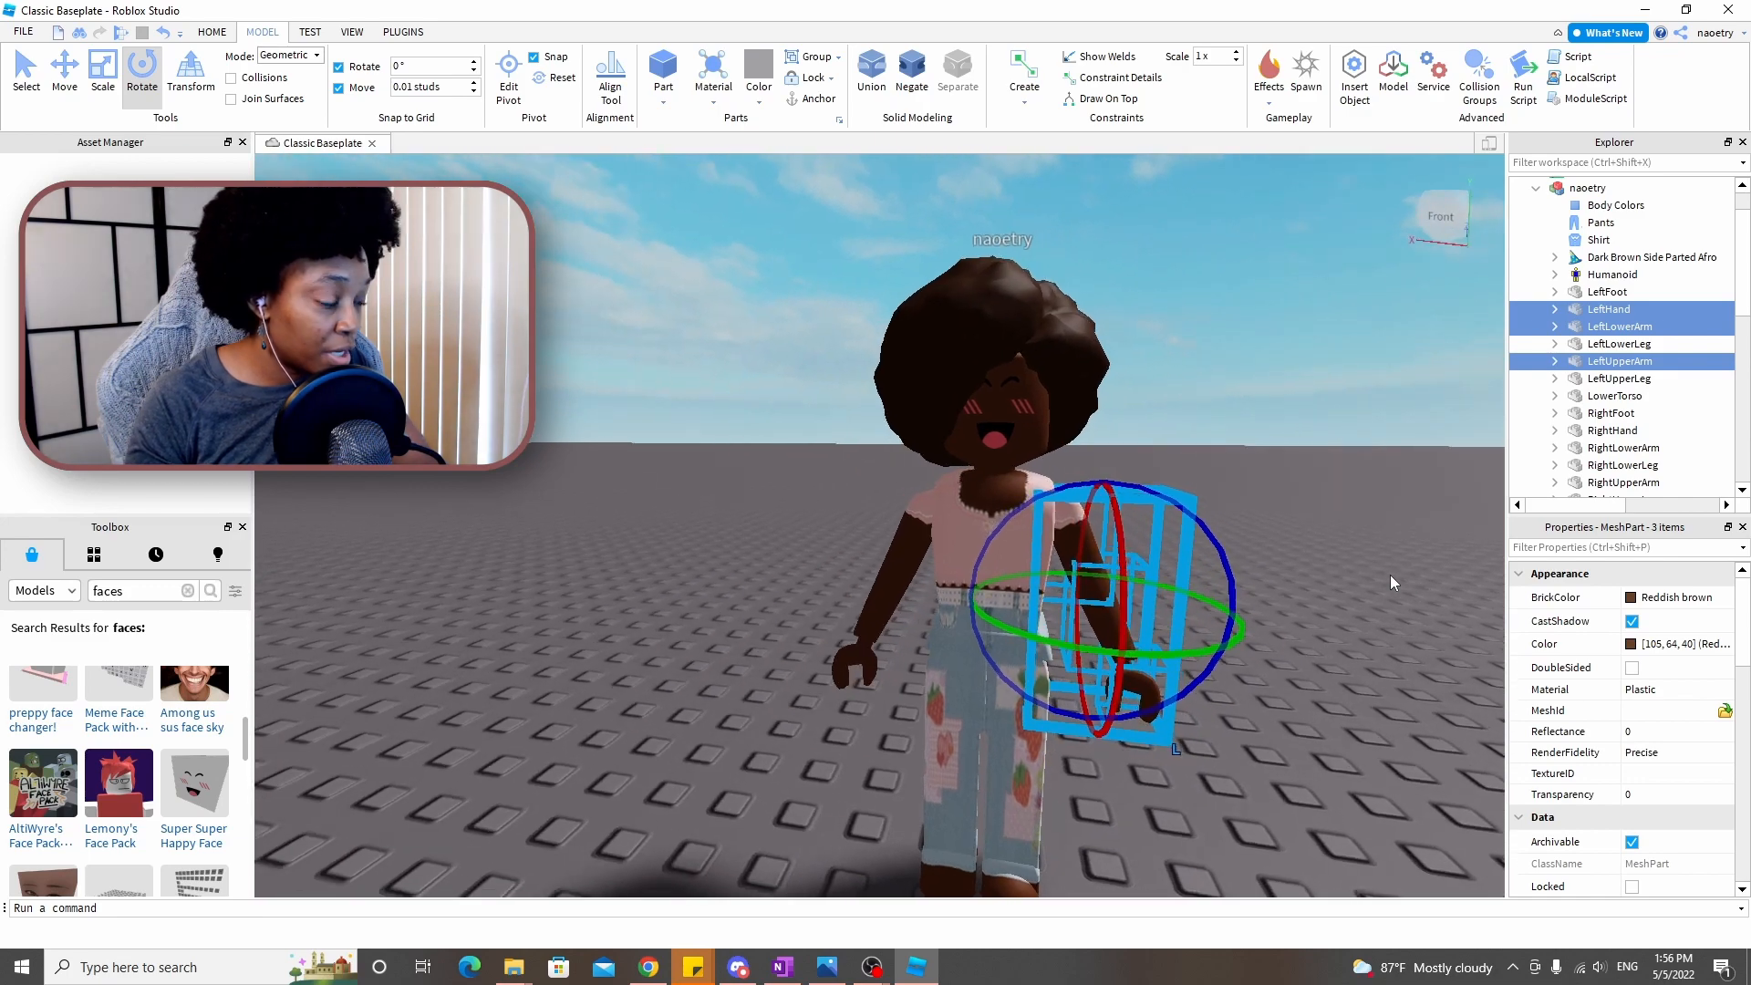
right_click(1391, 578)
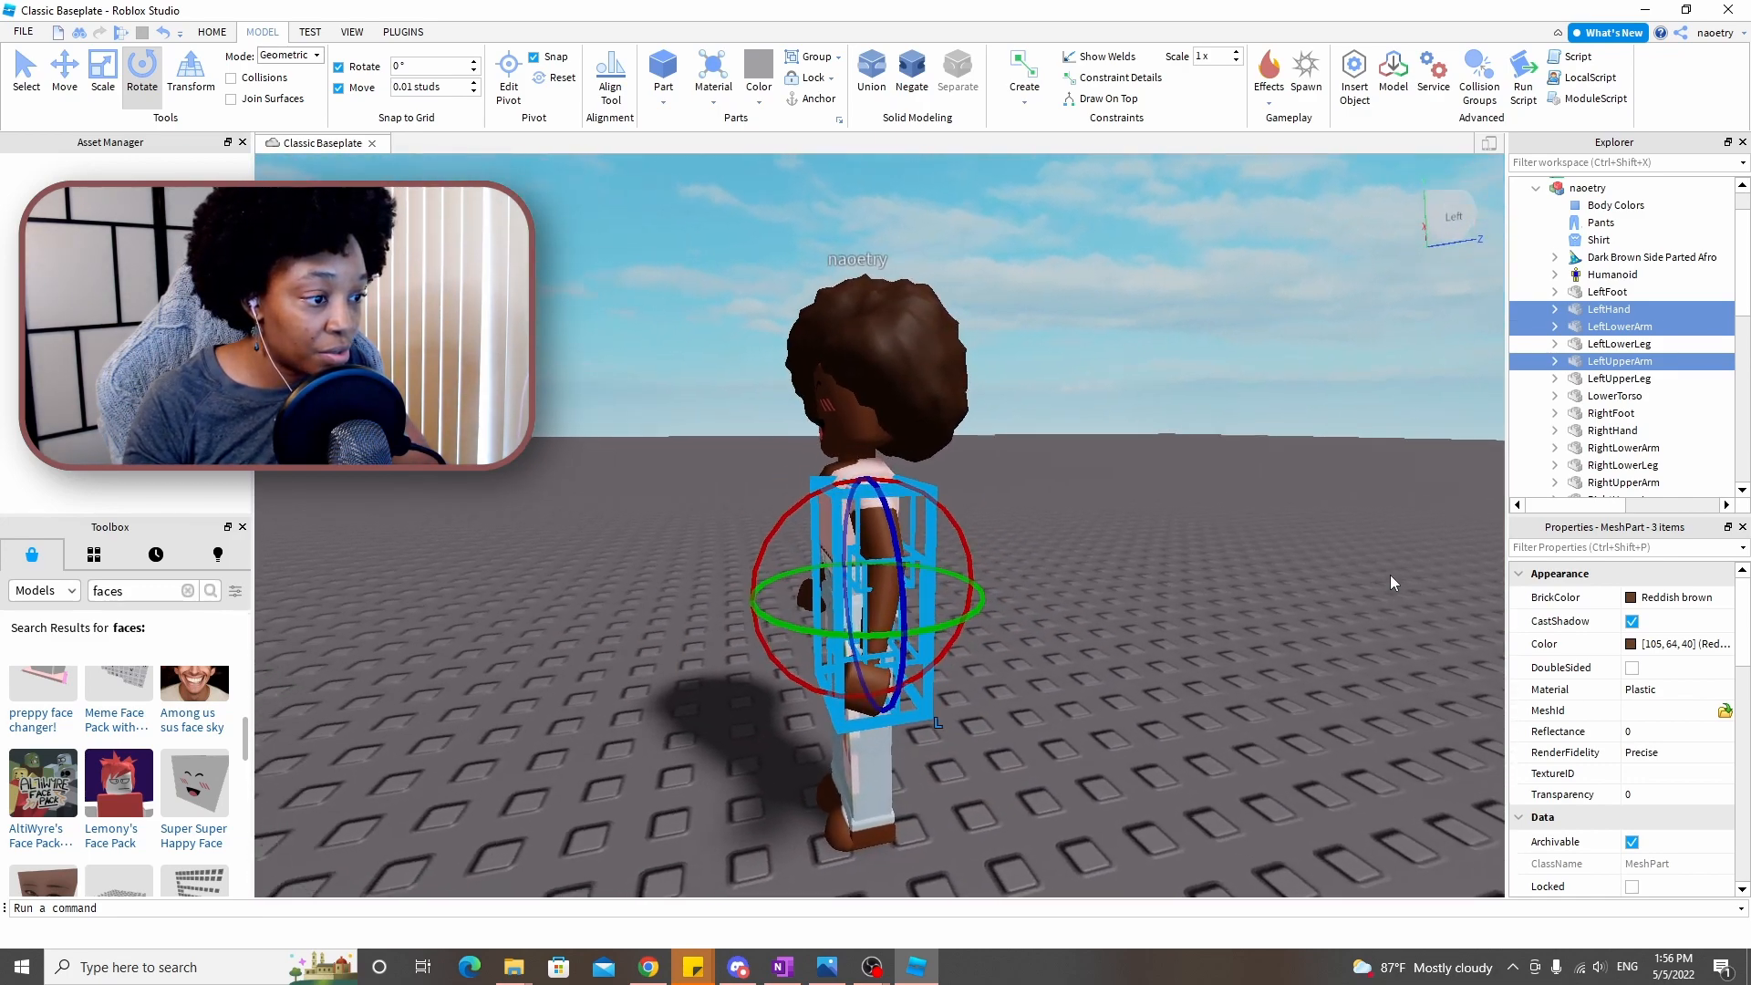
drag(837, 673, 879, 675)
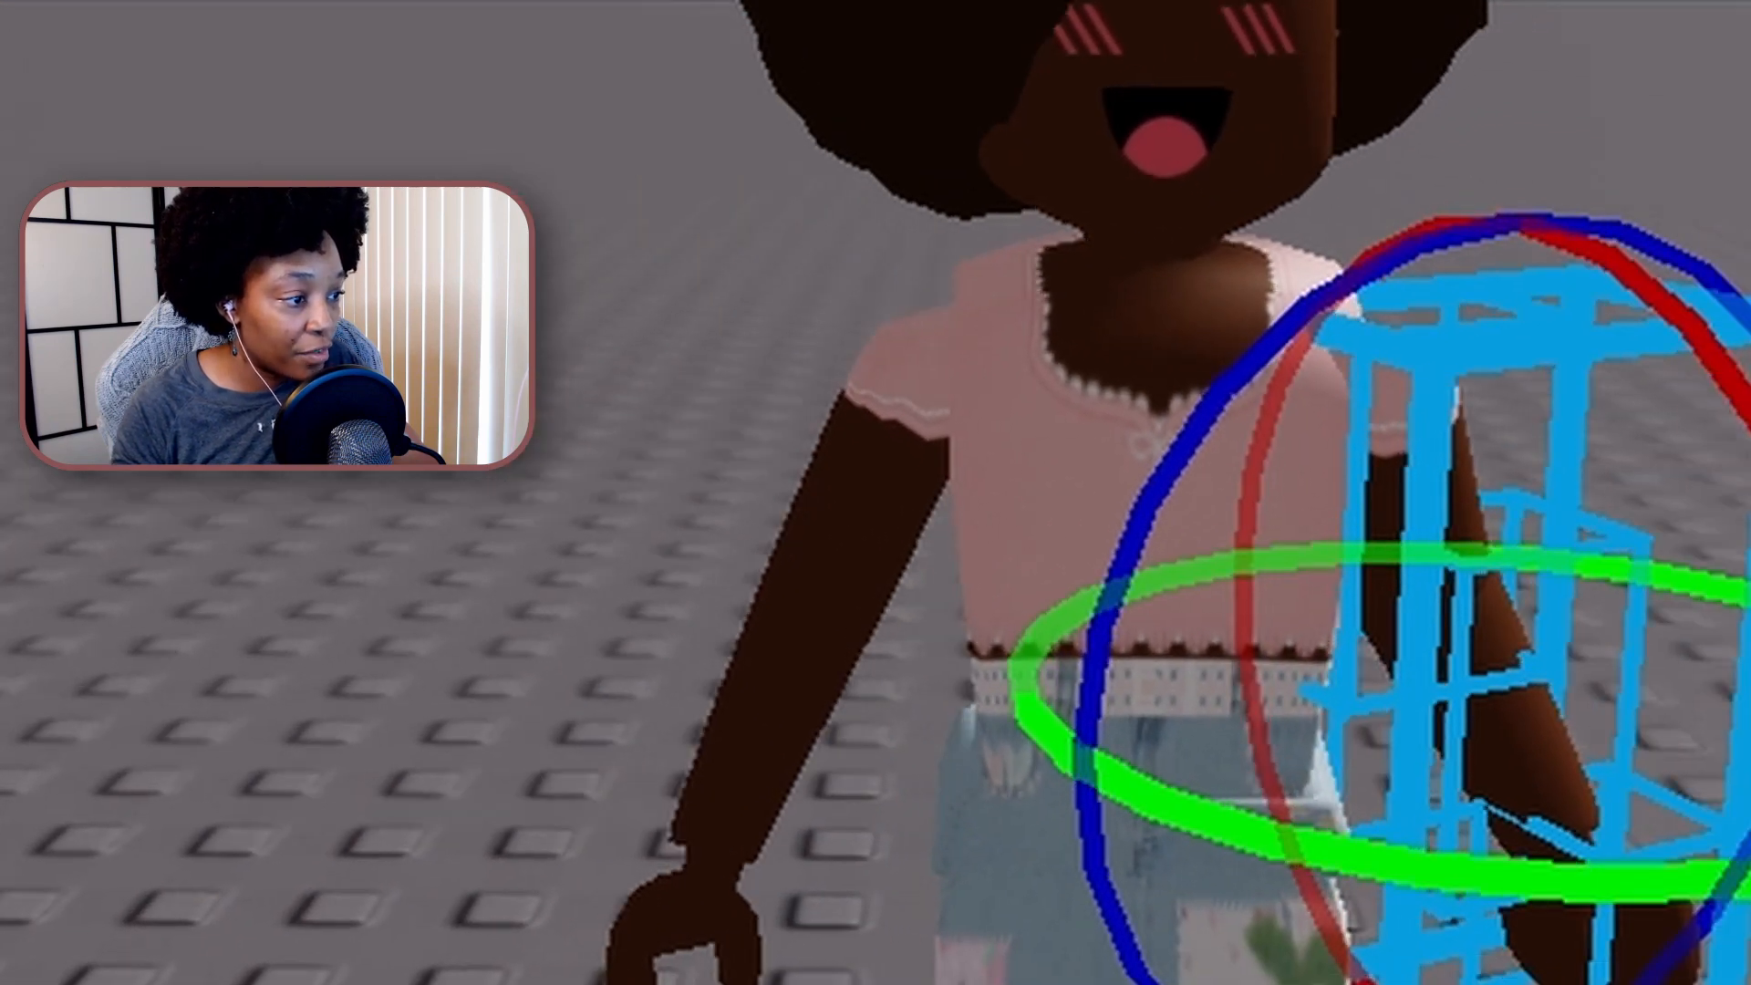
right_click(1275, 358)
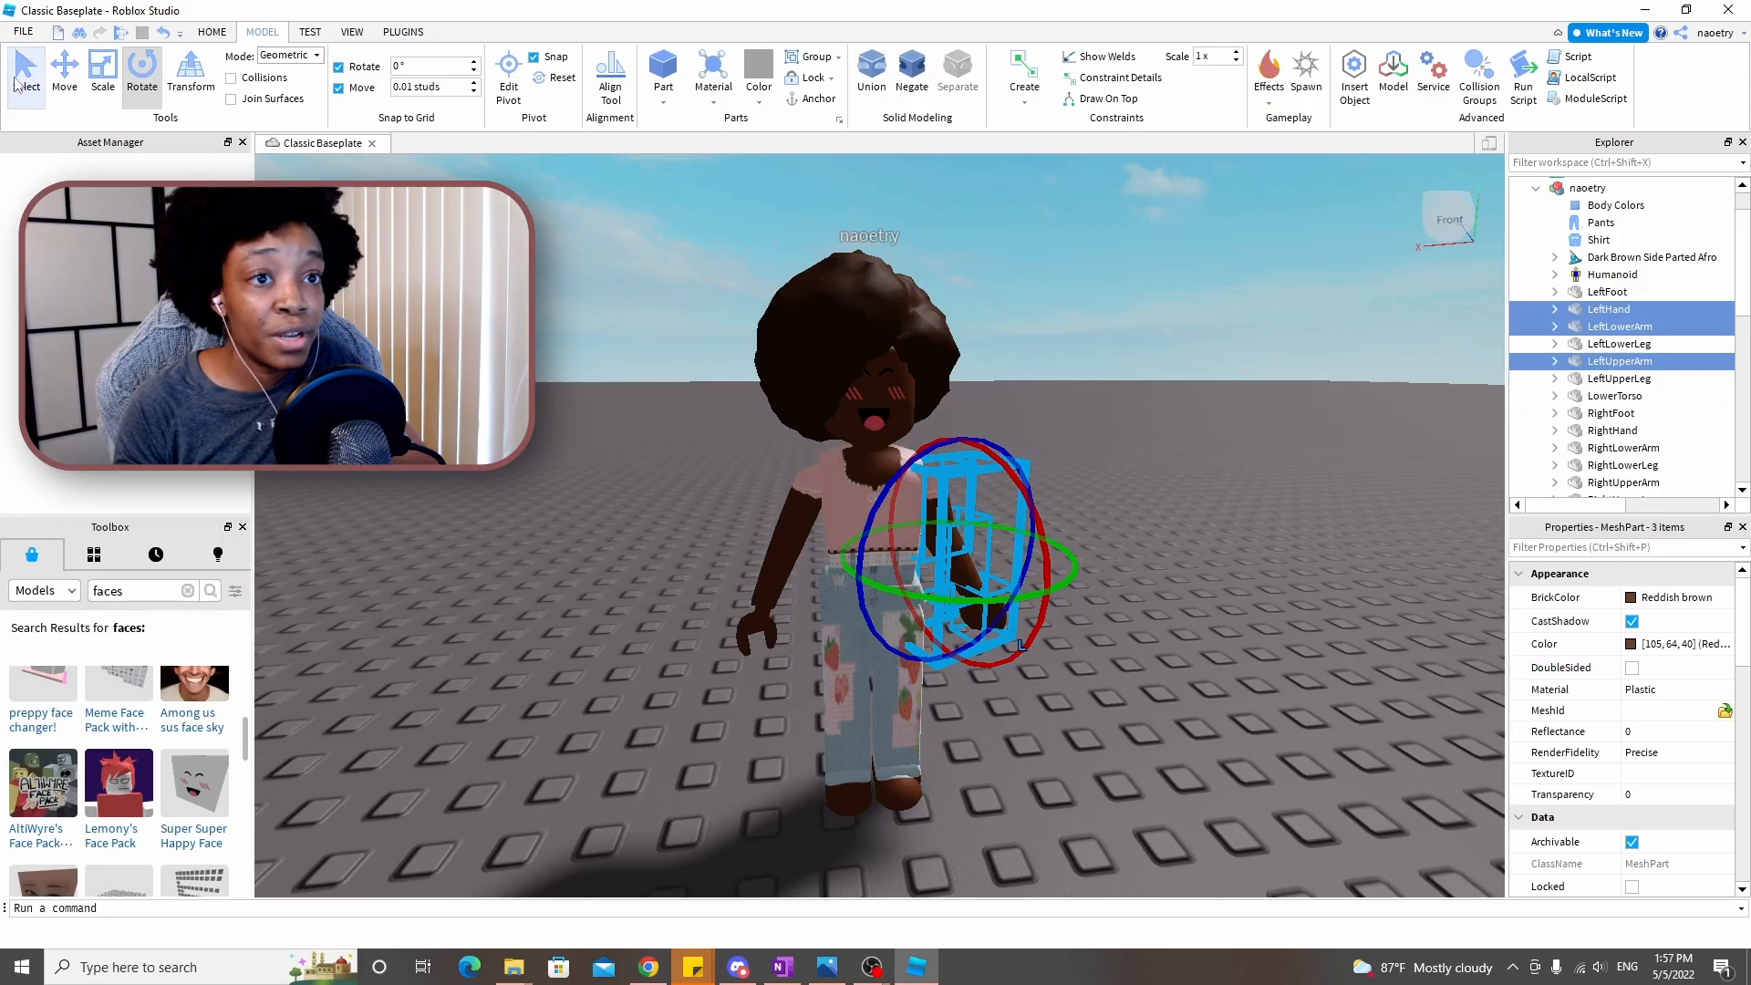
Move the selected left arm parts slightly backward along the Z axis to line up with the shoulder
click(56, 88)
right_click(1138, 330)
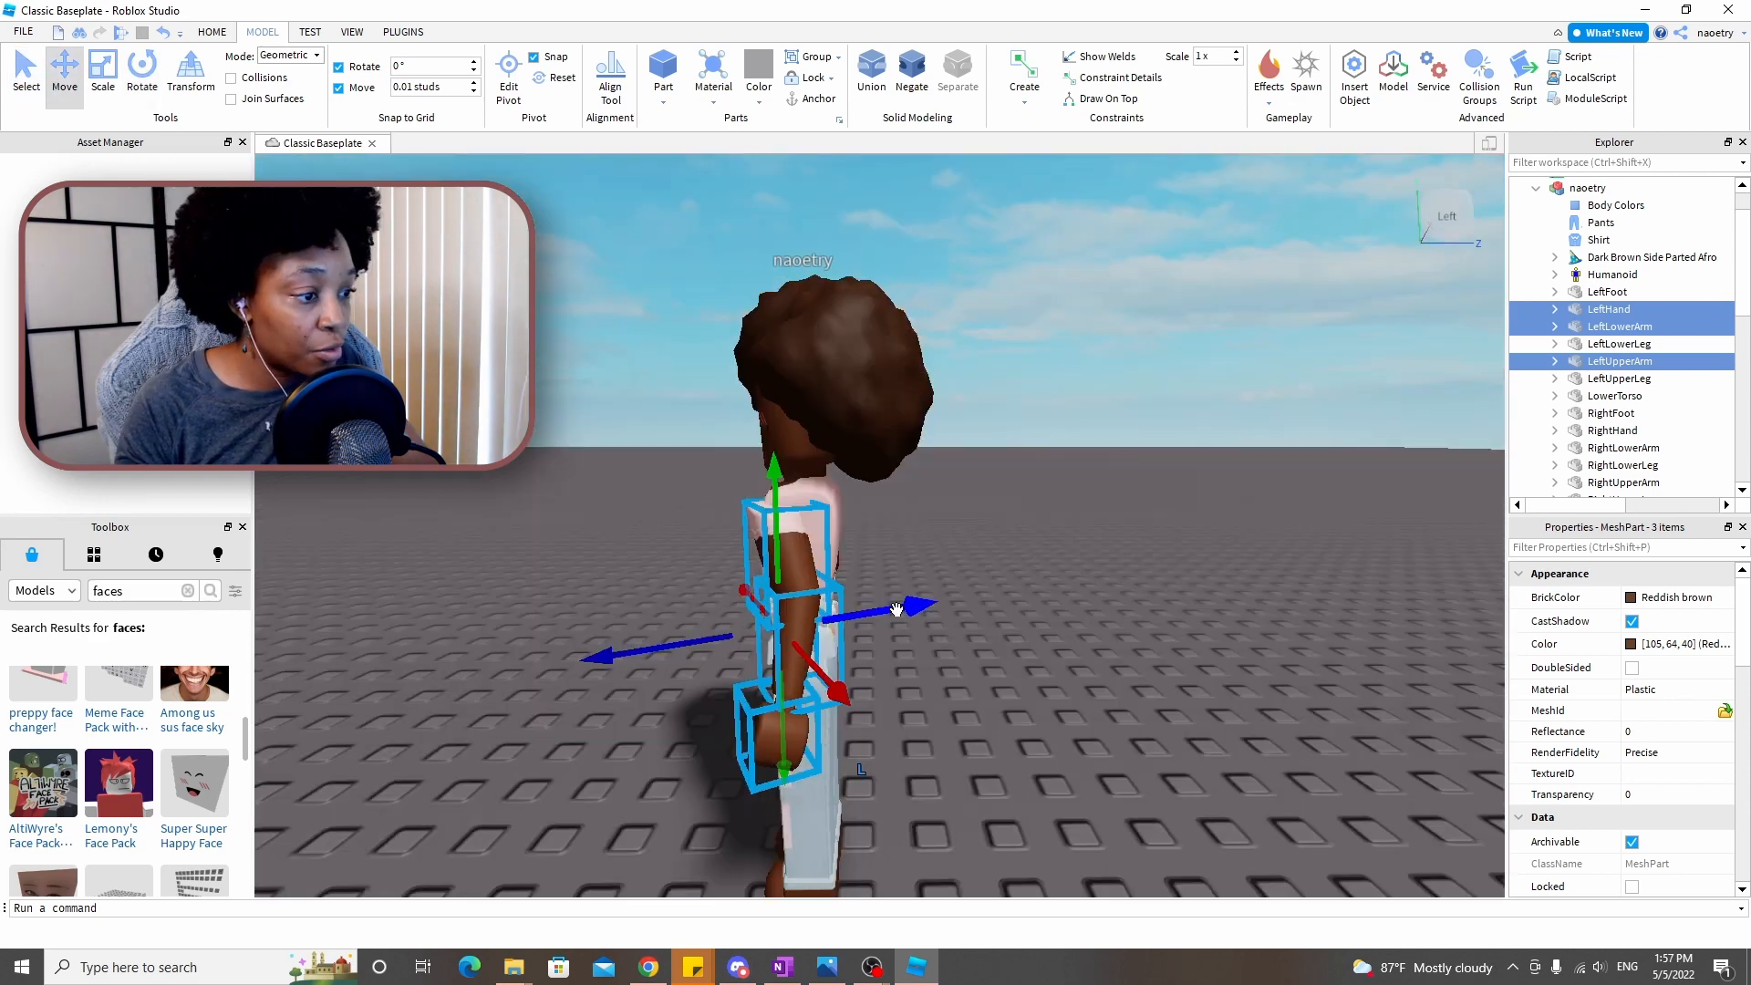
drag(897, 609, 919, 609)
right_click(990, 489)
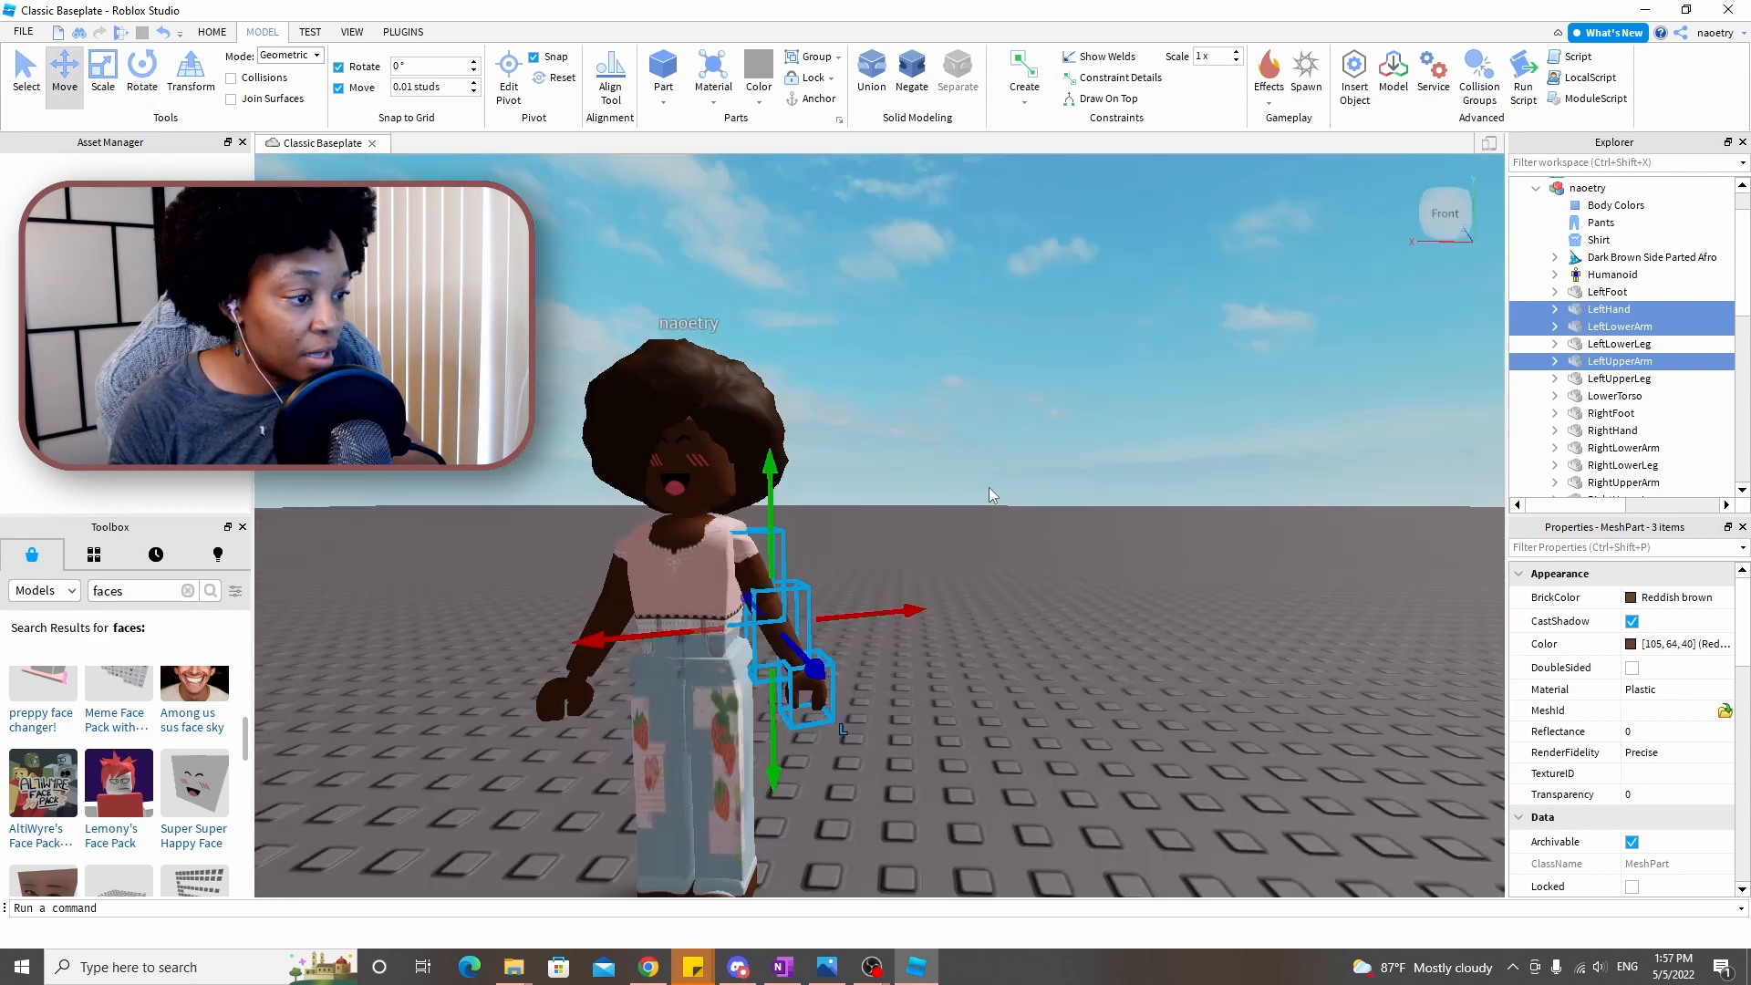
Rotate the left arm parts slightly about the Z axis so the arm swings away from the body
key(d)
scroll(989, 487, up, 2)
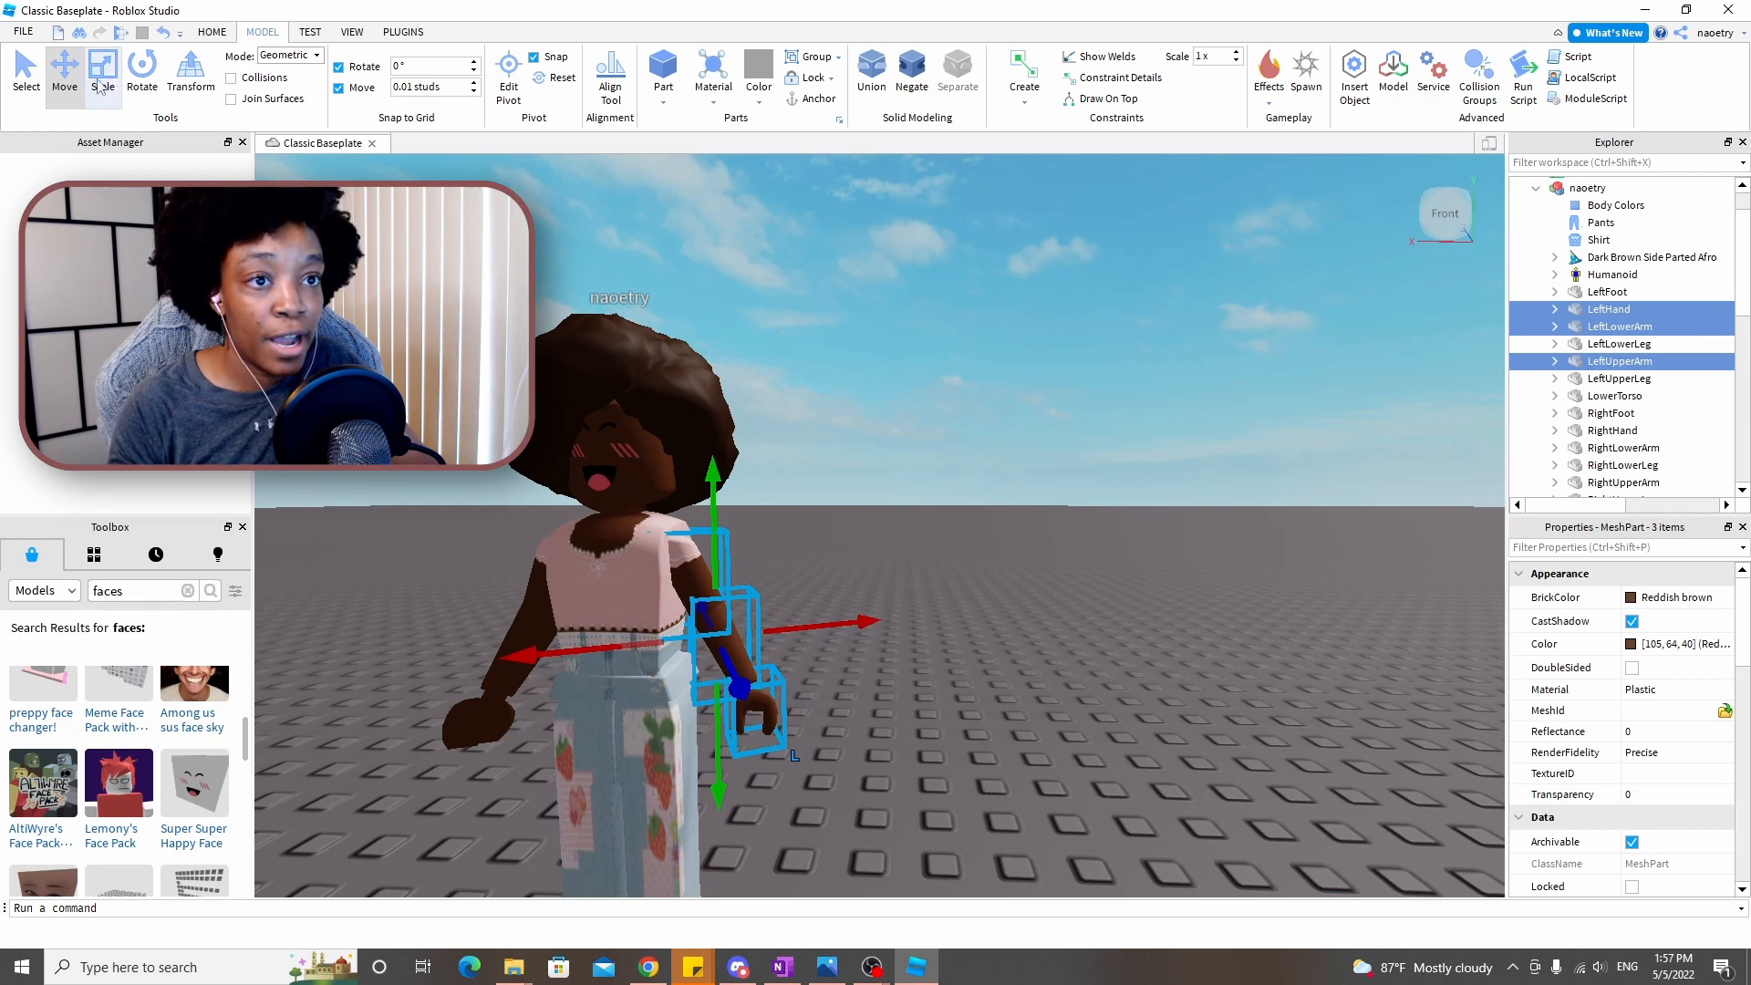
click(132, 83)
drag(816, 559, 809, 553)
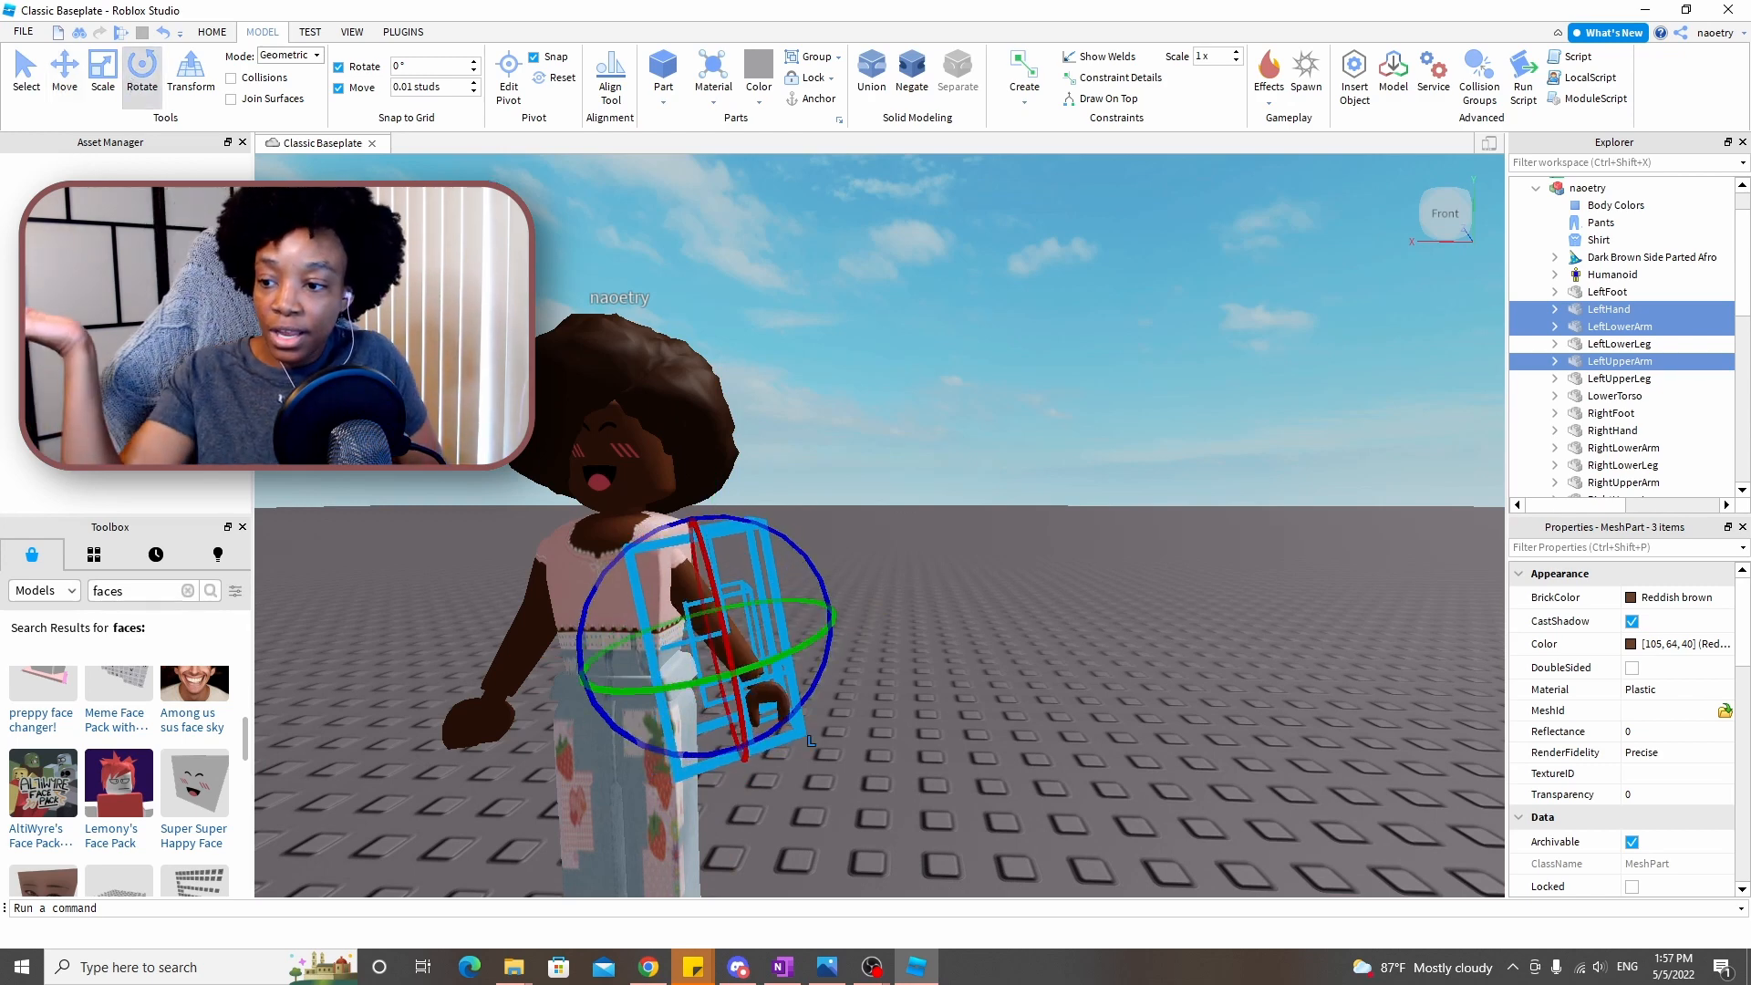
Move the tilted left arm slightly up and in toward the torso to fit it to the shoulder
key(ctrl+2)
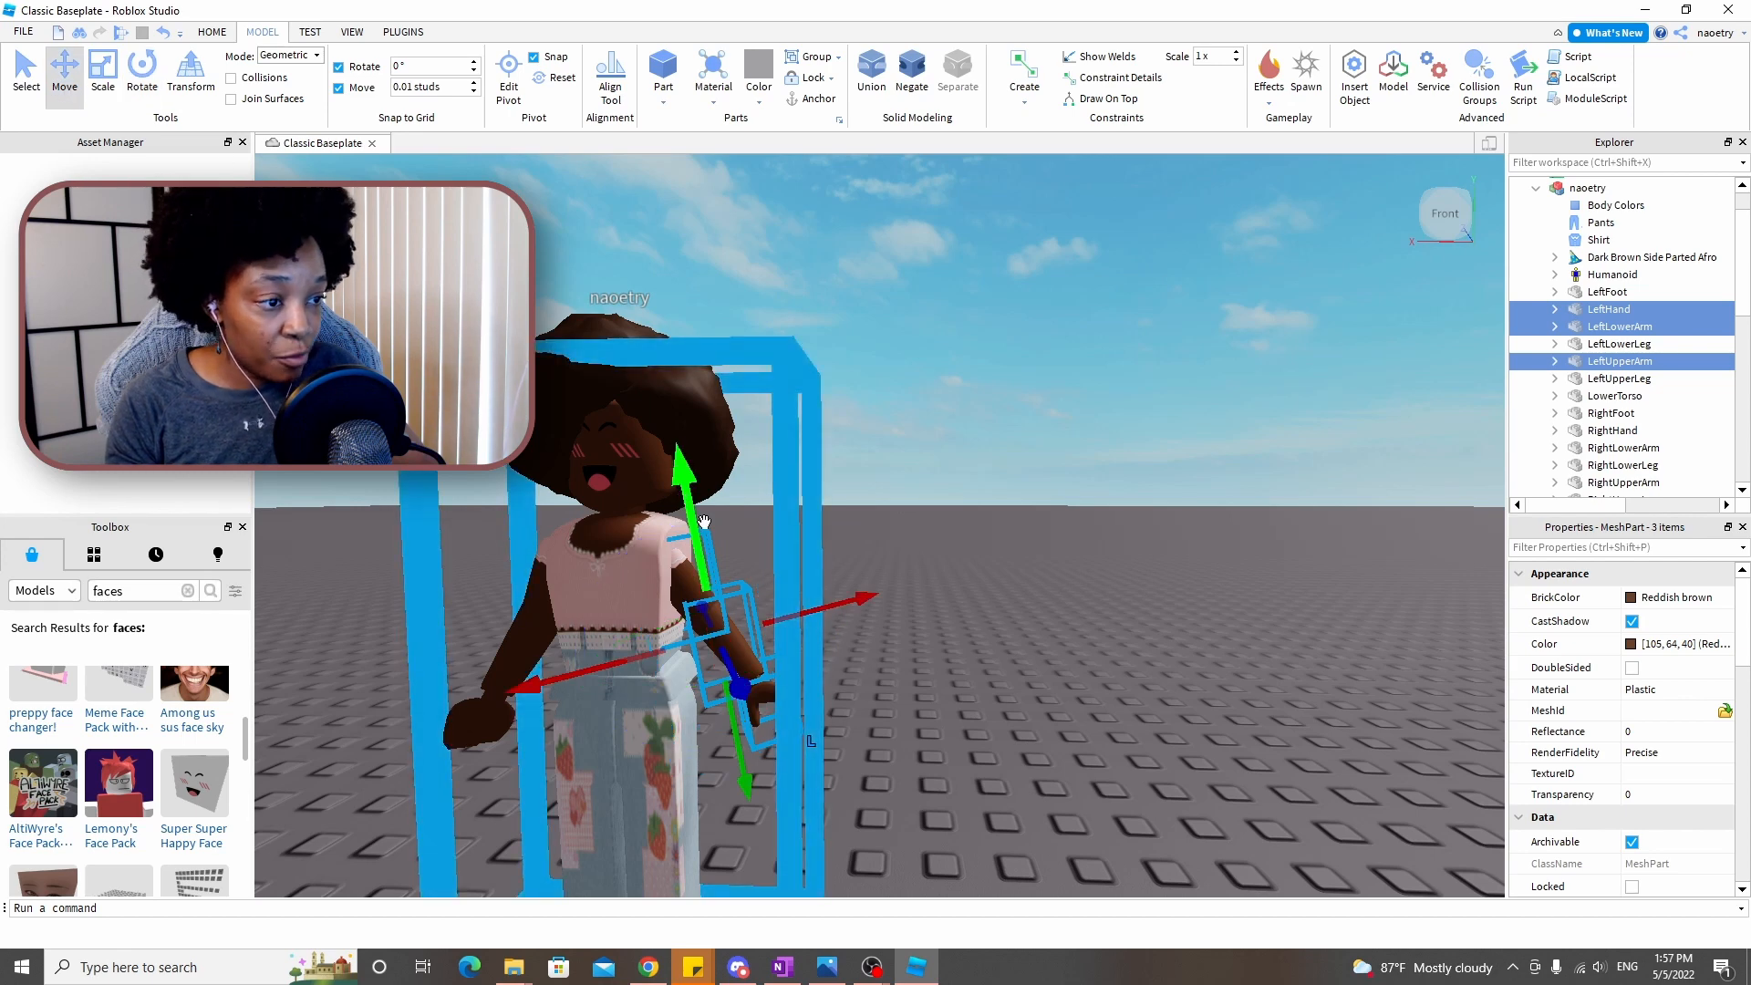
drag(693, 520, 690, 503)
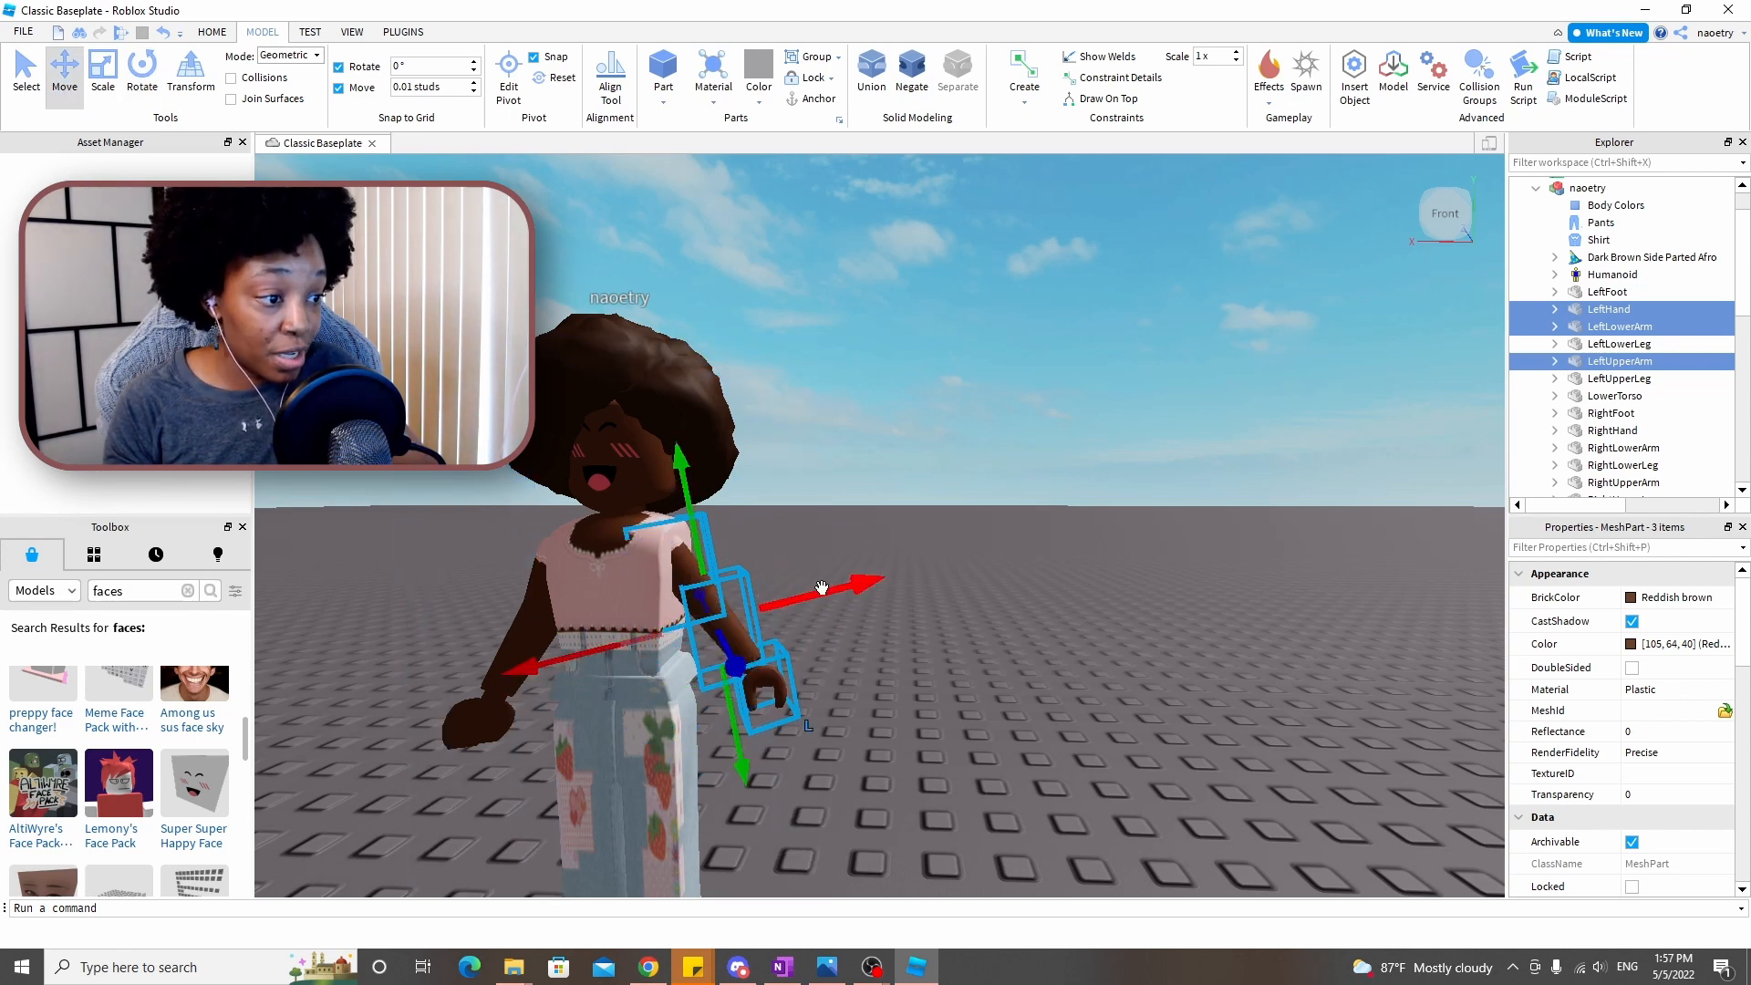
drag(822, 588, 819, 589)
right_click(1020, 490)
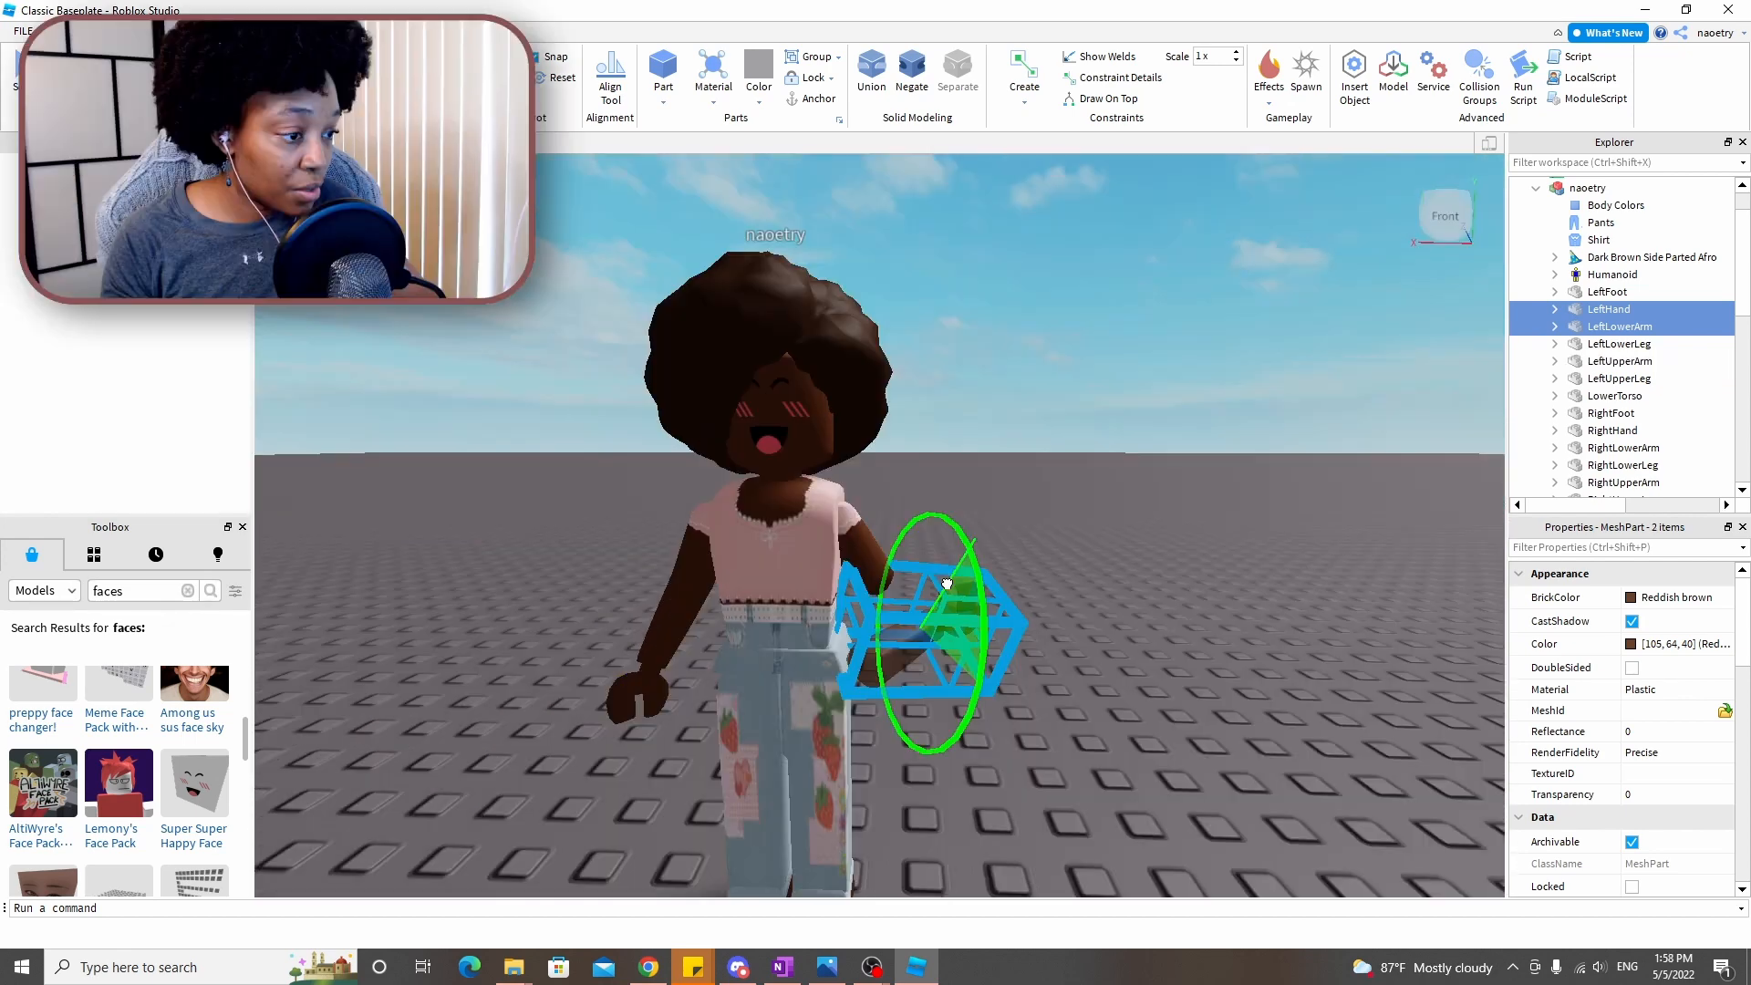
Rotate the selected LeftHand and LeftLowerArm about several axes so the forearm bends outward and upward at the elbow
drag(946, 584, 803, 583)
drag(953, 686, 822, 872)
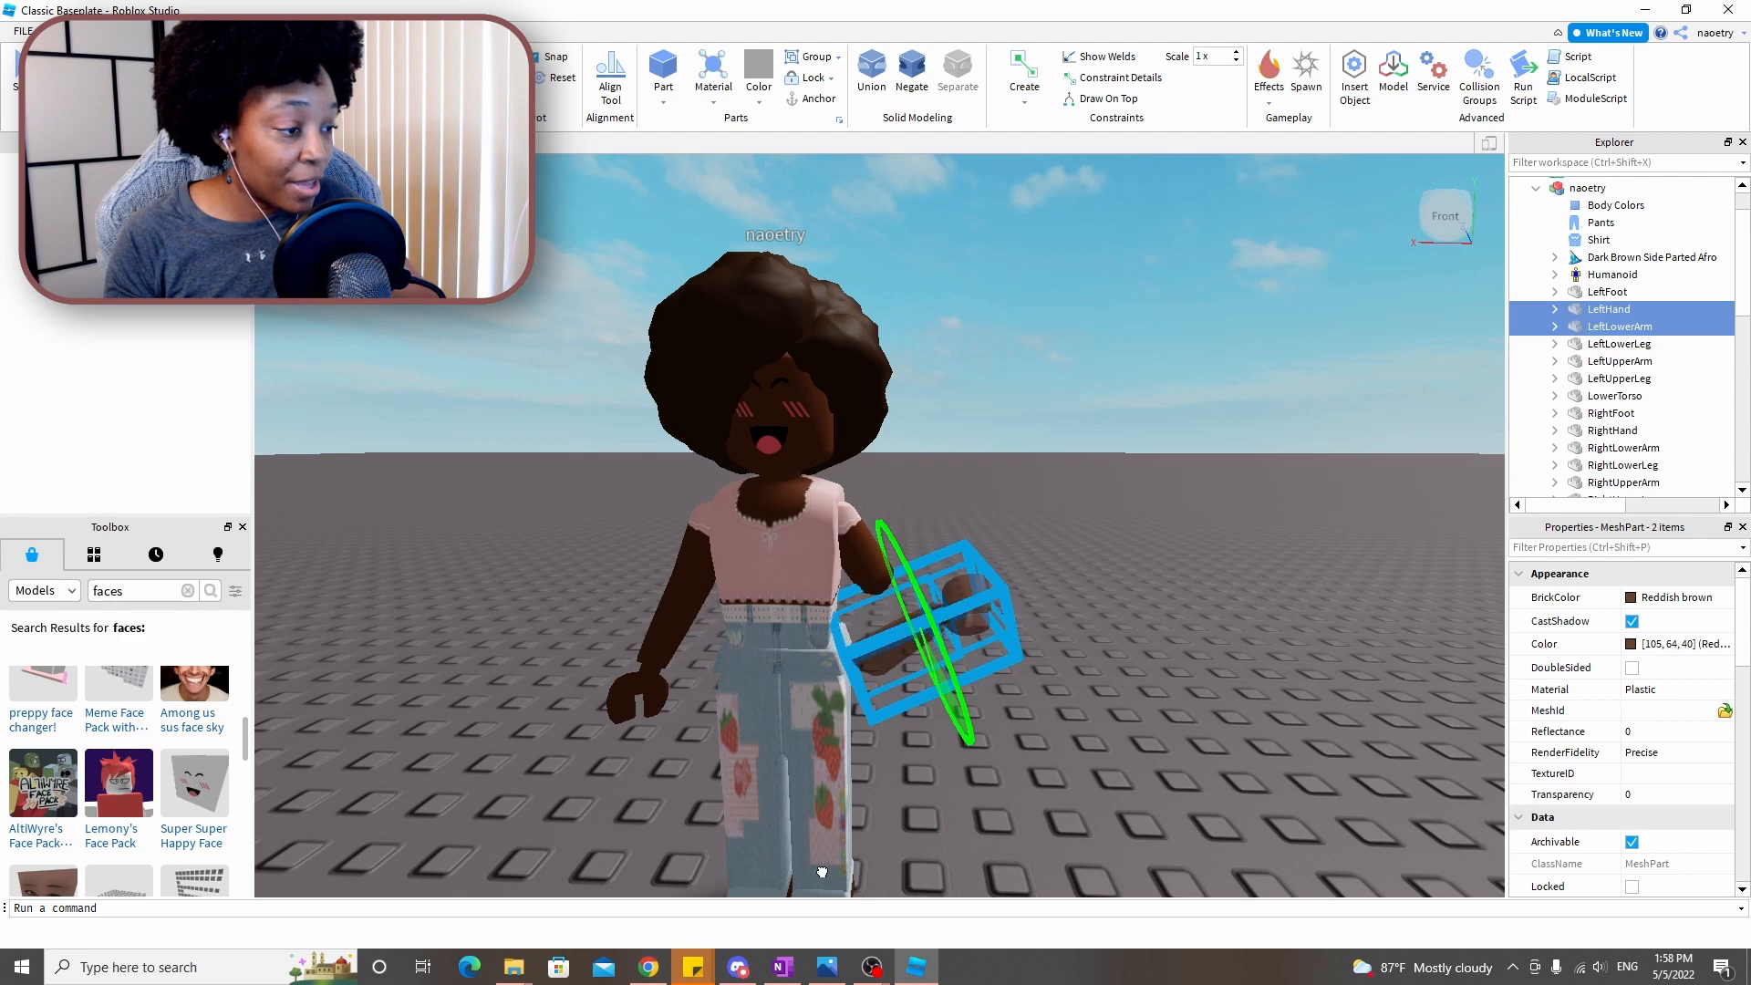
drag(683, 555, 685, 556)
drag(901, 583, 861, 580)
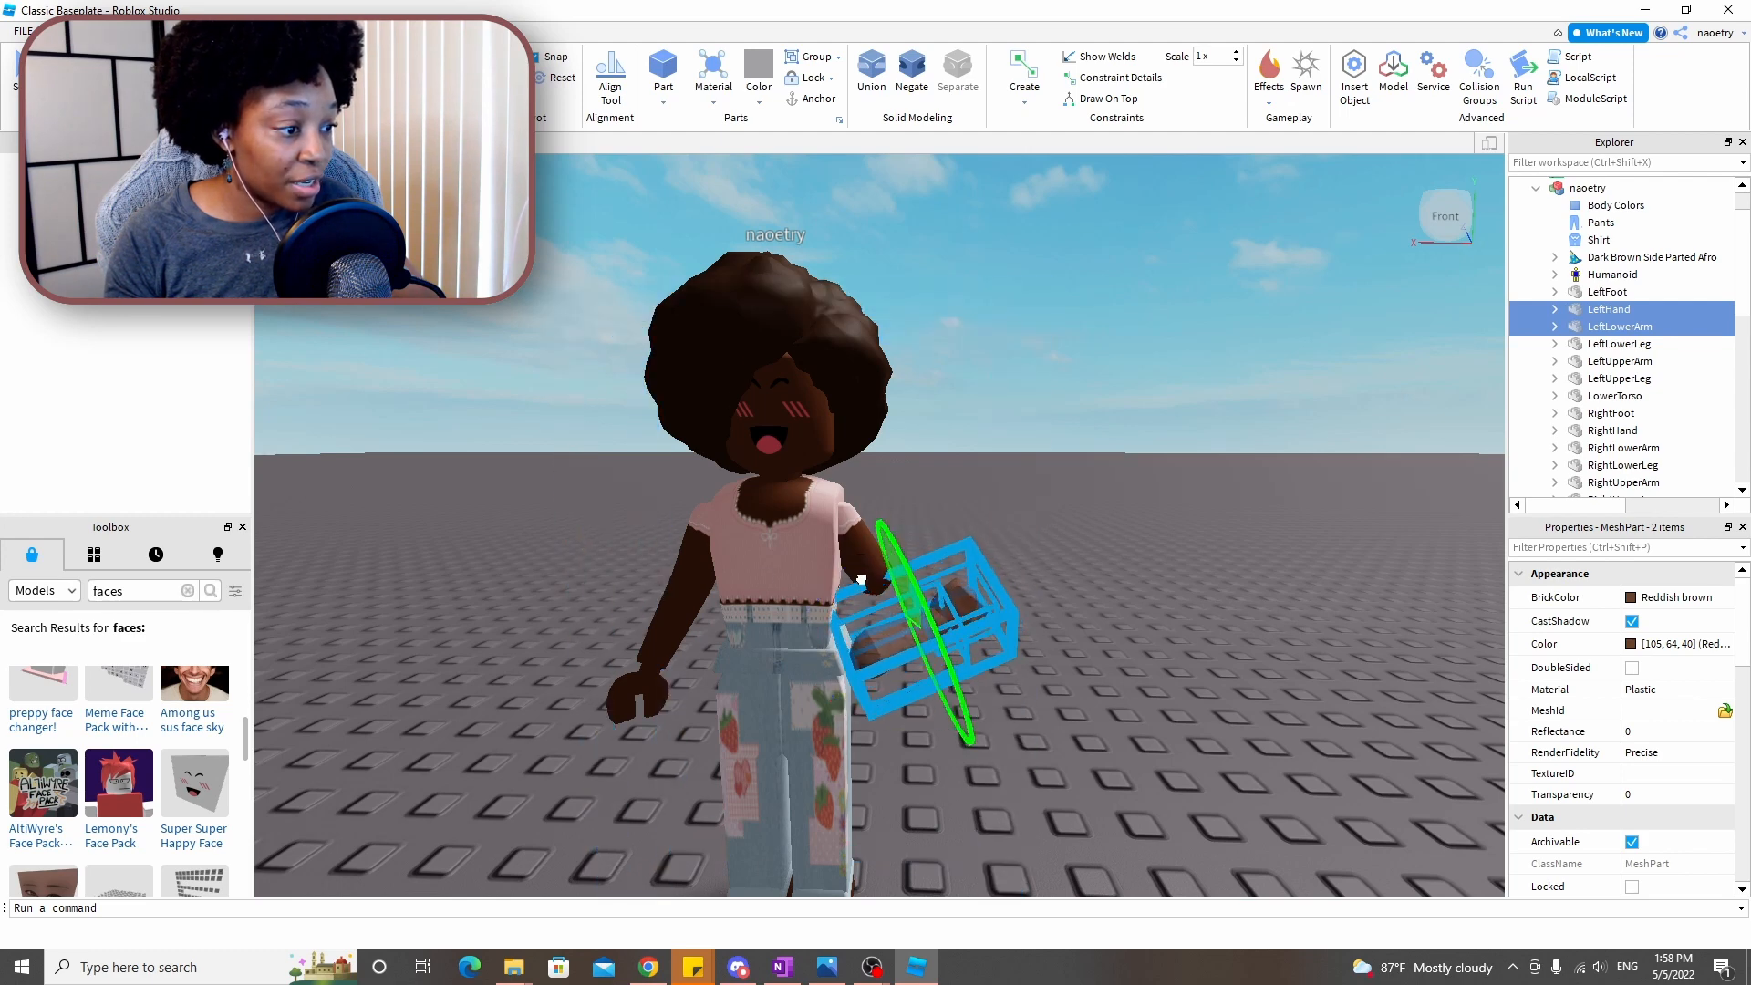
drag(873, 669, 976, 743)
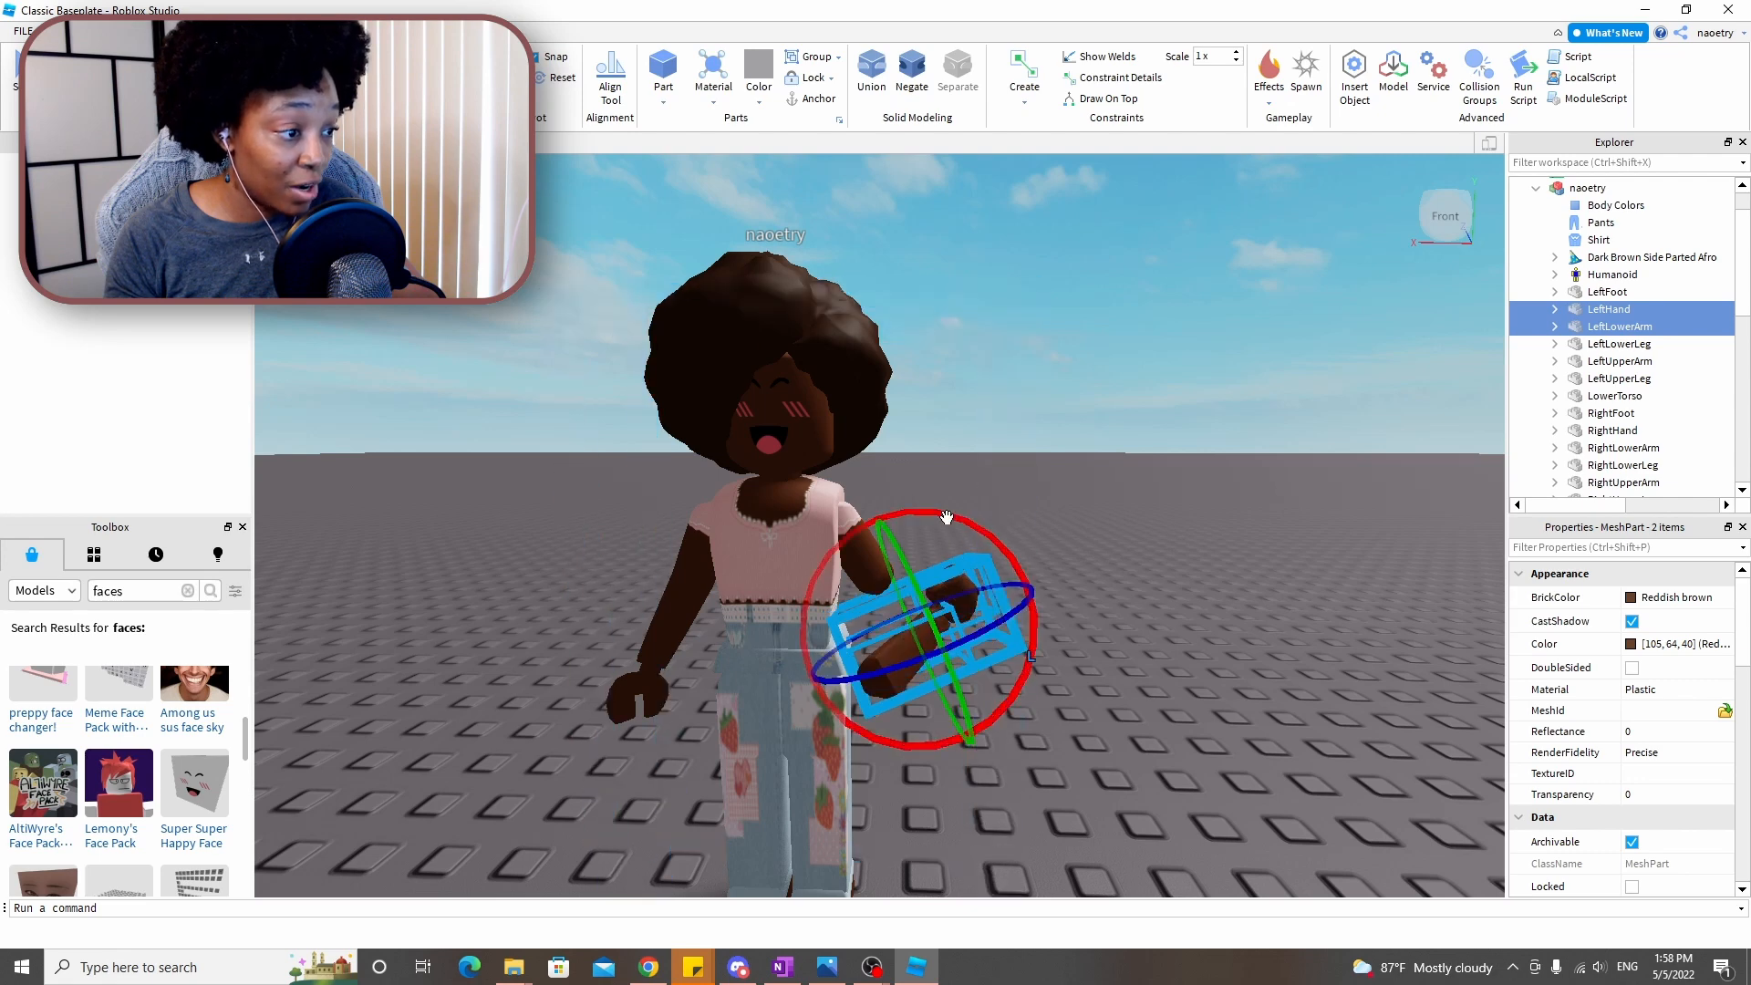
drag(947, 517, 1000, 554)
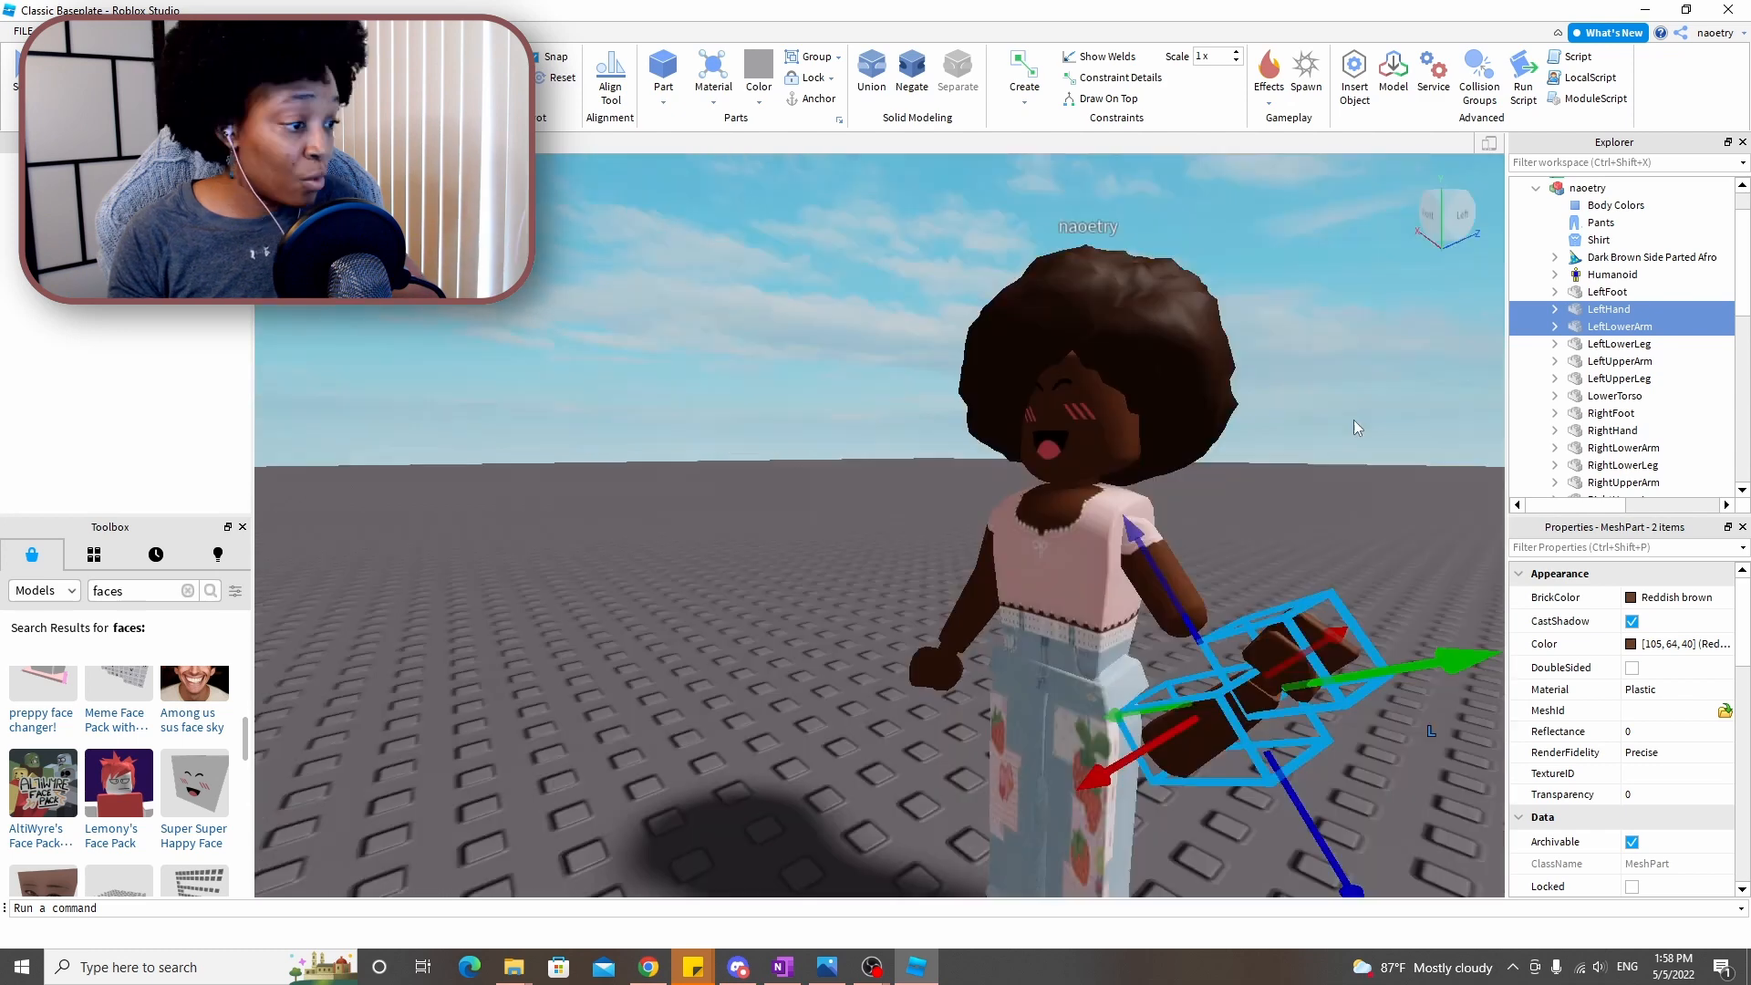
Move the rotated left hand and lower arm up and into line with the upper arm to join them at the elbow
right_click(1353, 419)
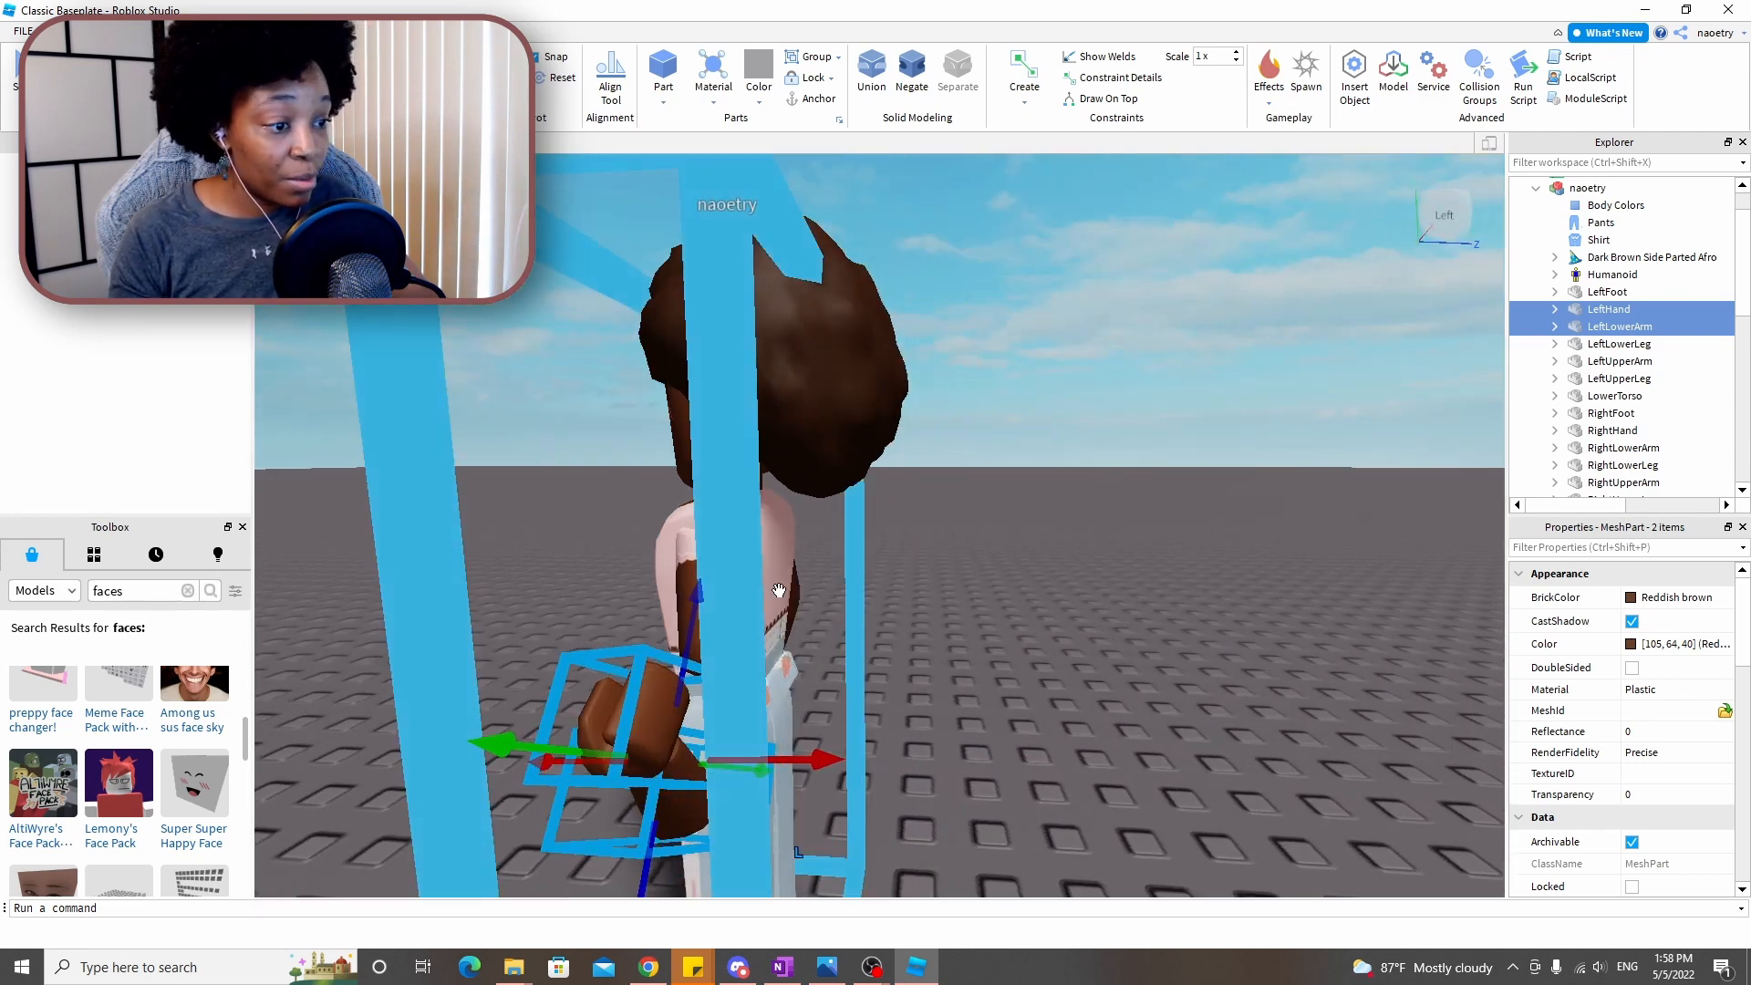
drag(700, 597, 722, 479)
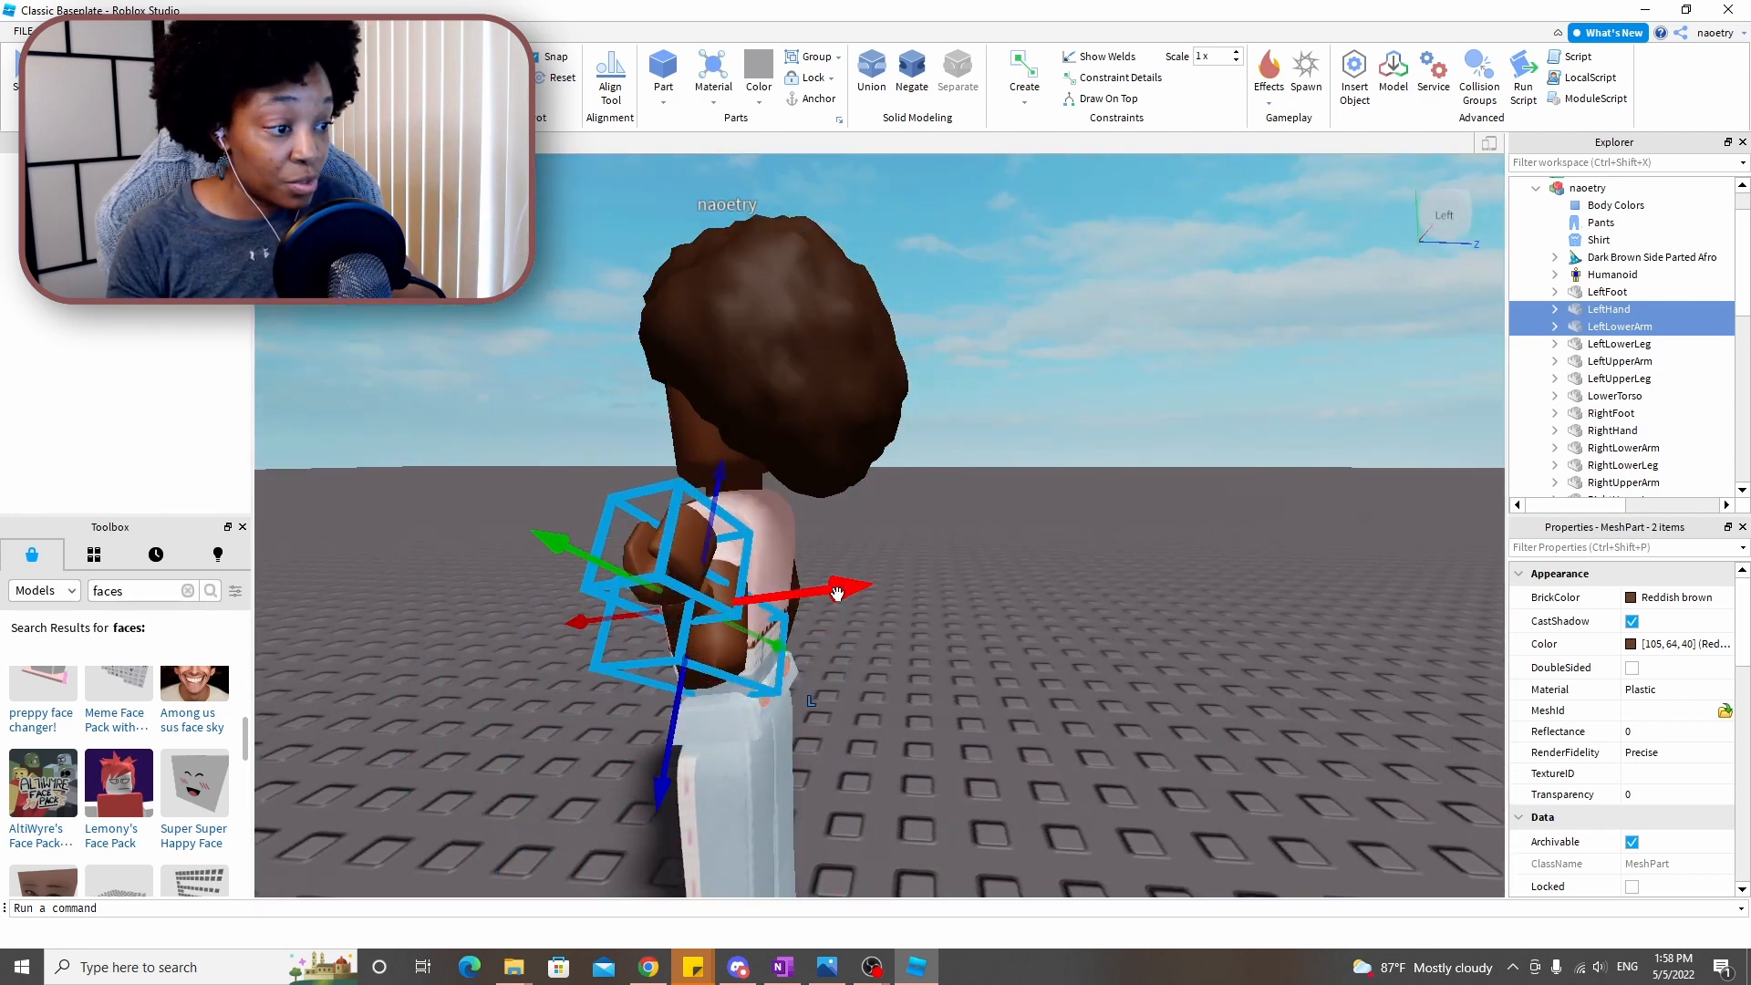
drag(837, 593, 802, 594)
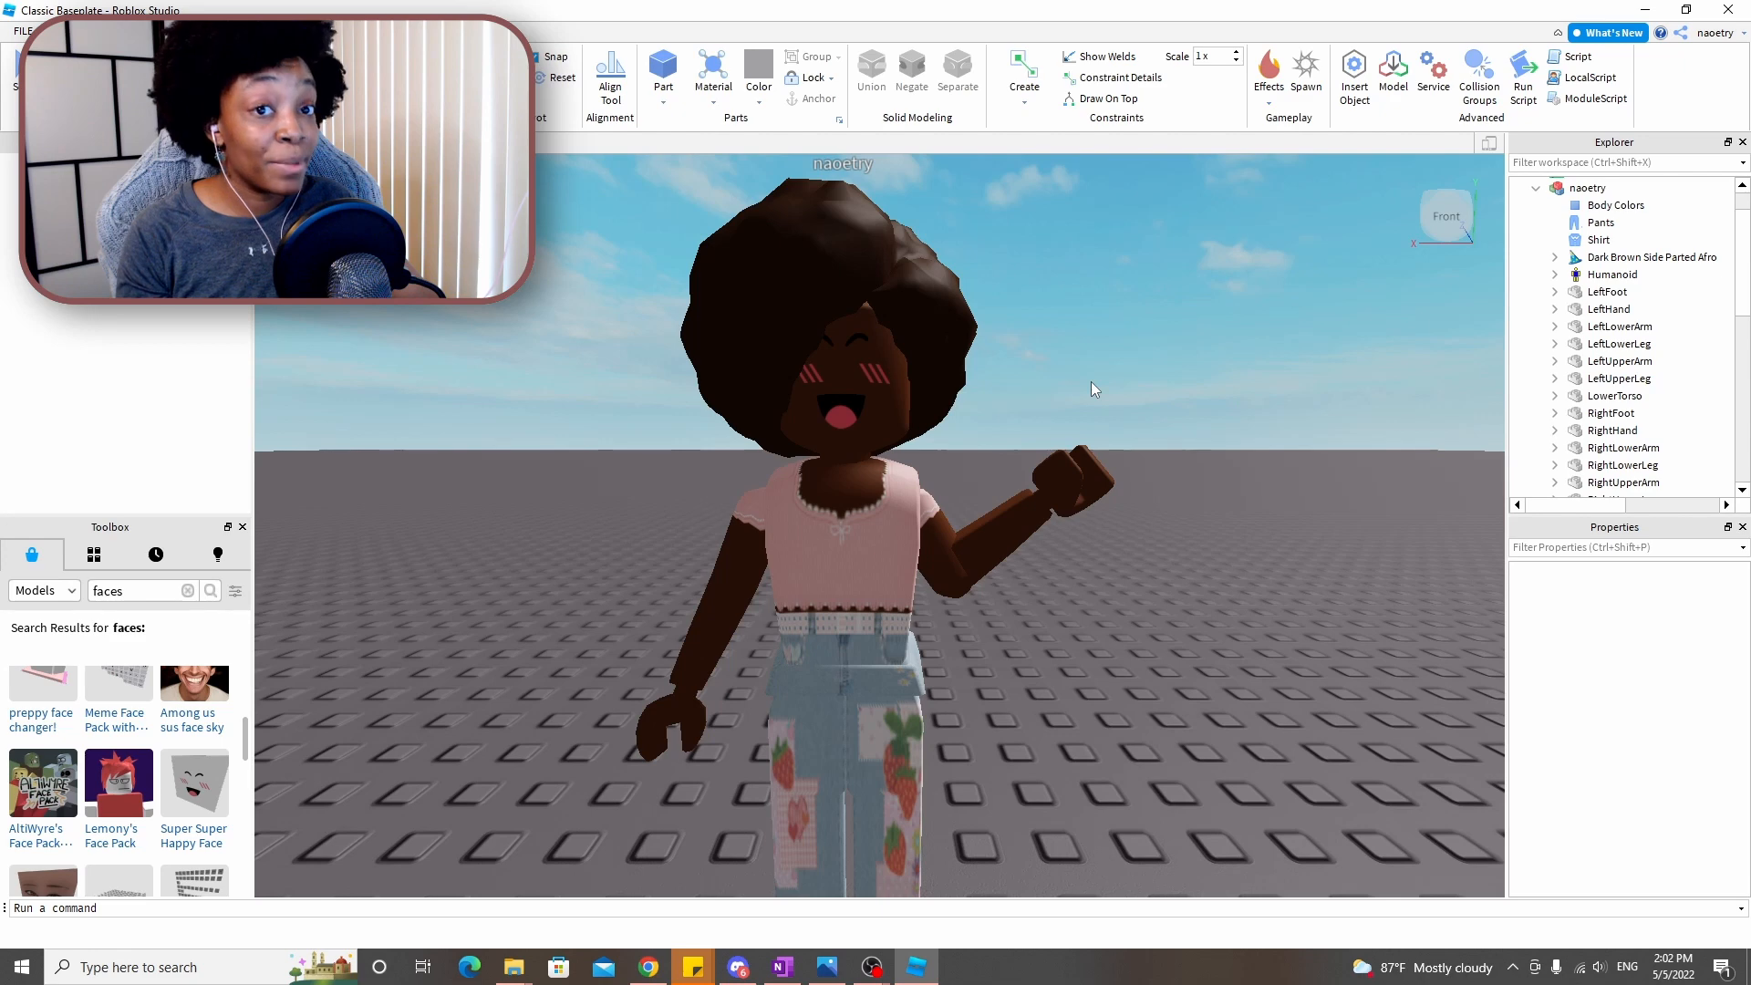
right_click(1223, 383)
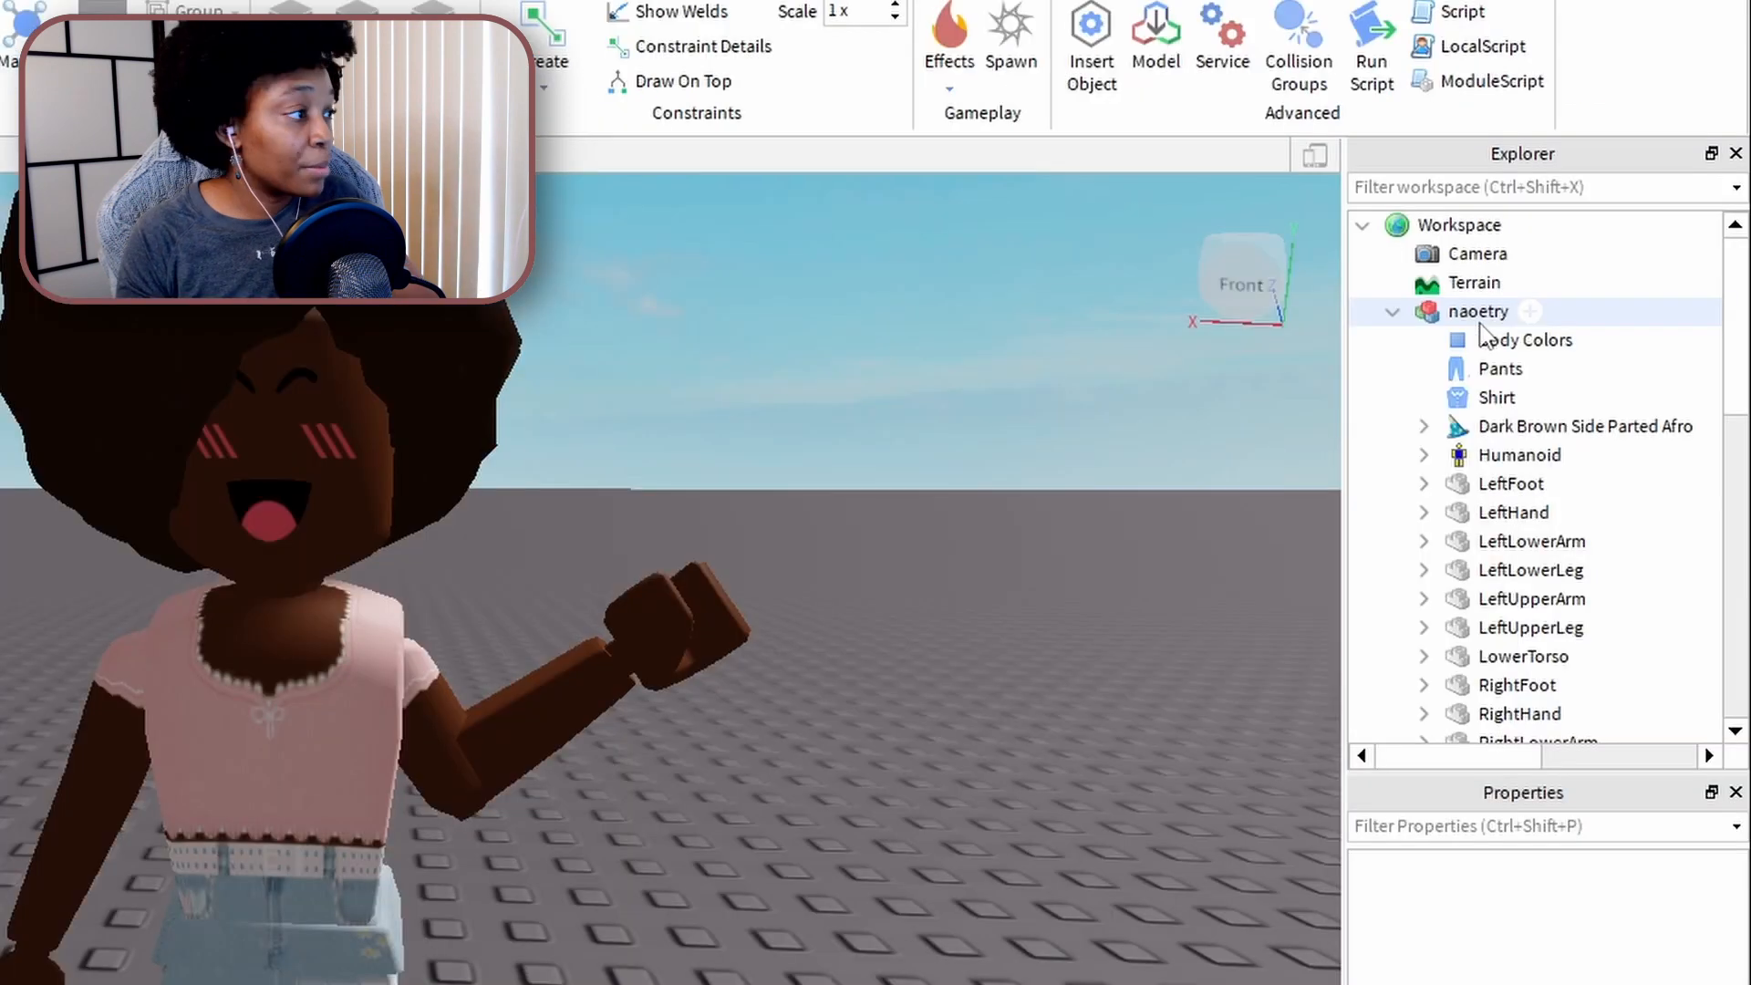
Export the avatar model with all its parts through HumanoidRootPart as an OBJ file named naoetry super happy face
click(1478, 312)
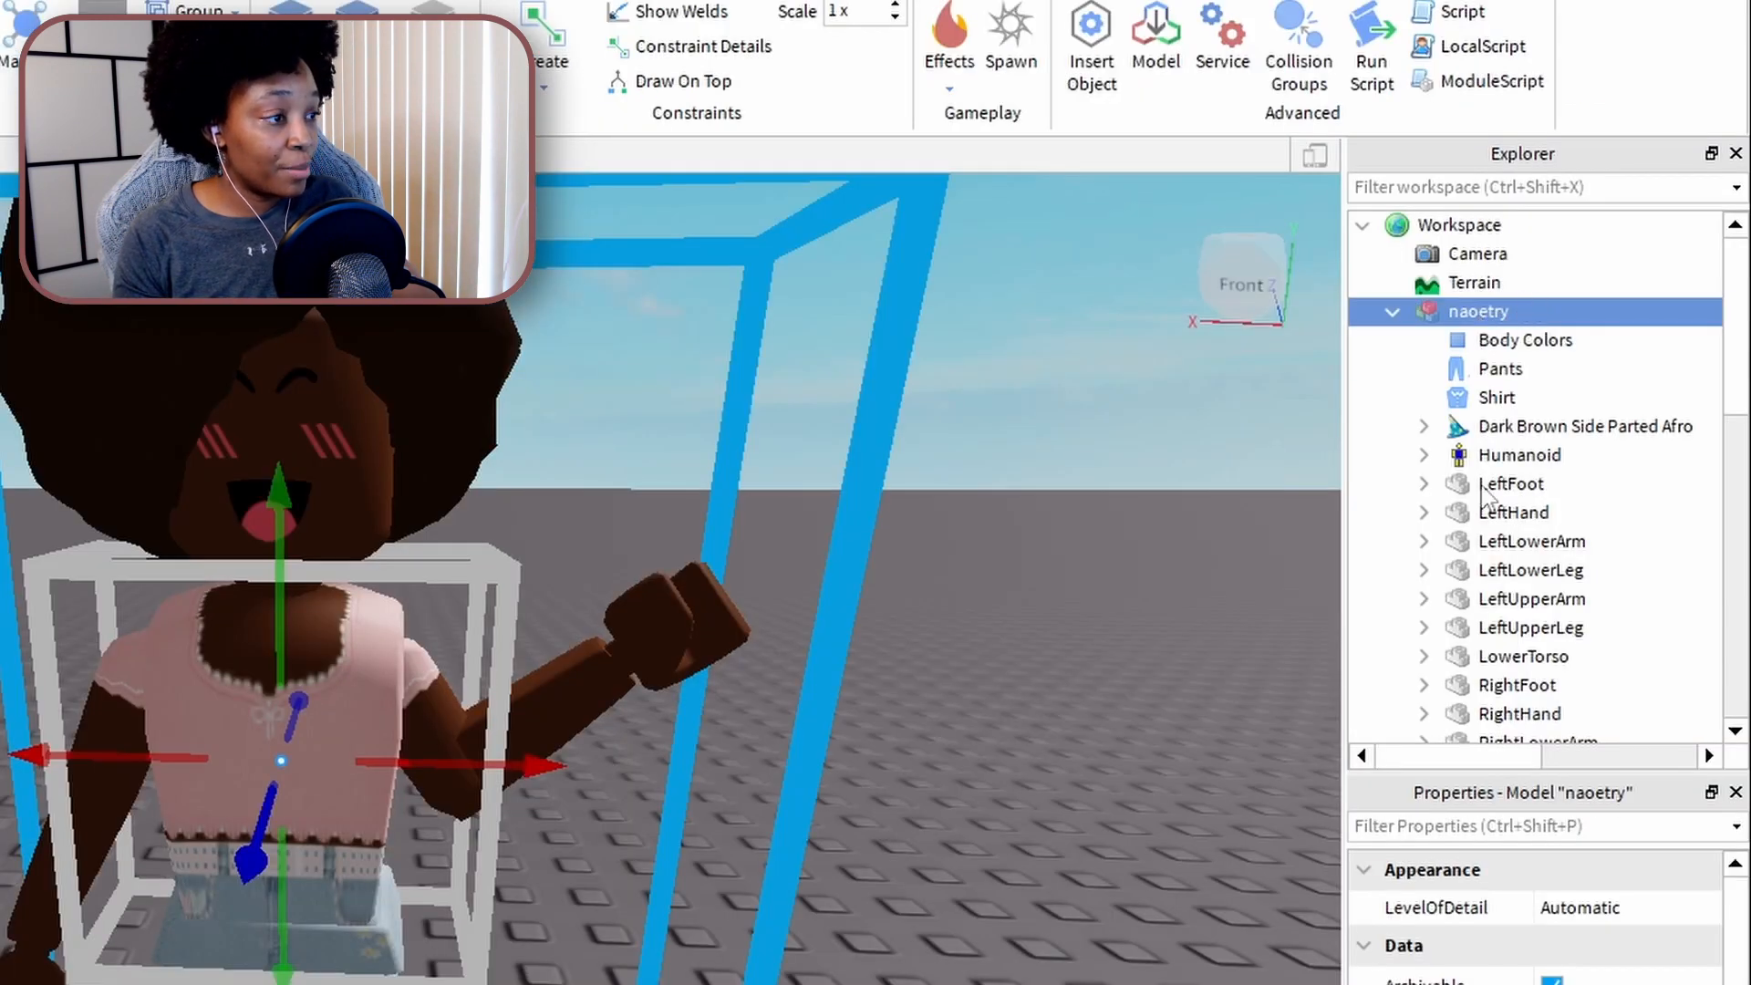
scroll(1556, 497, down, 3)
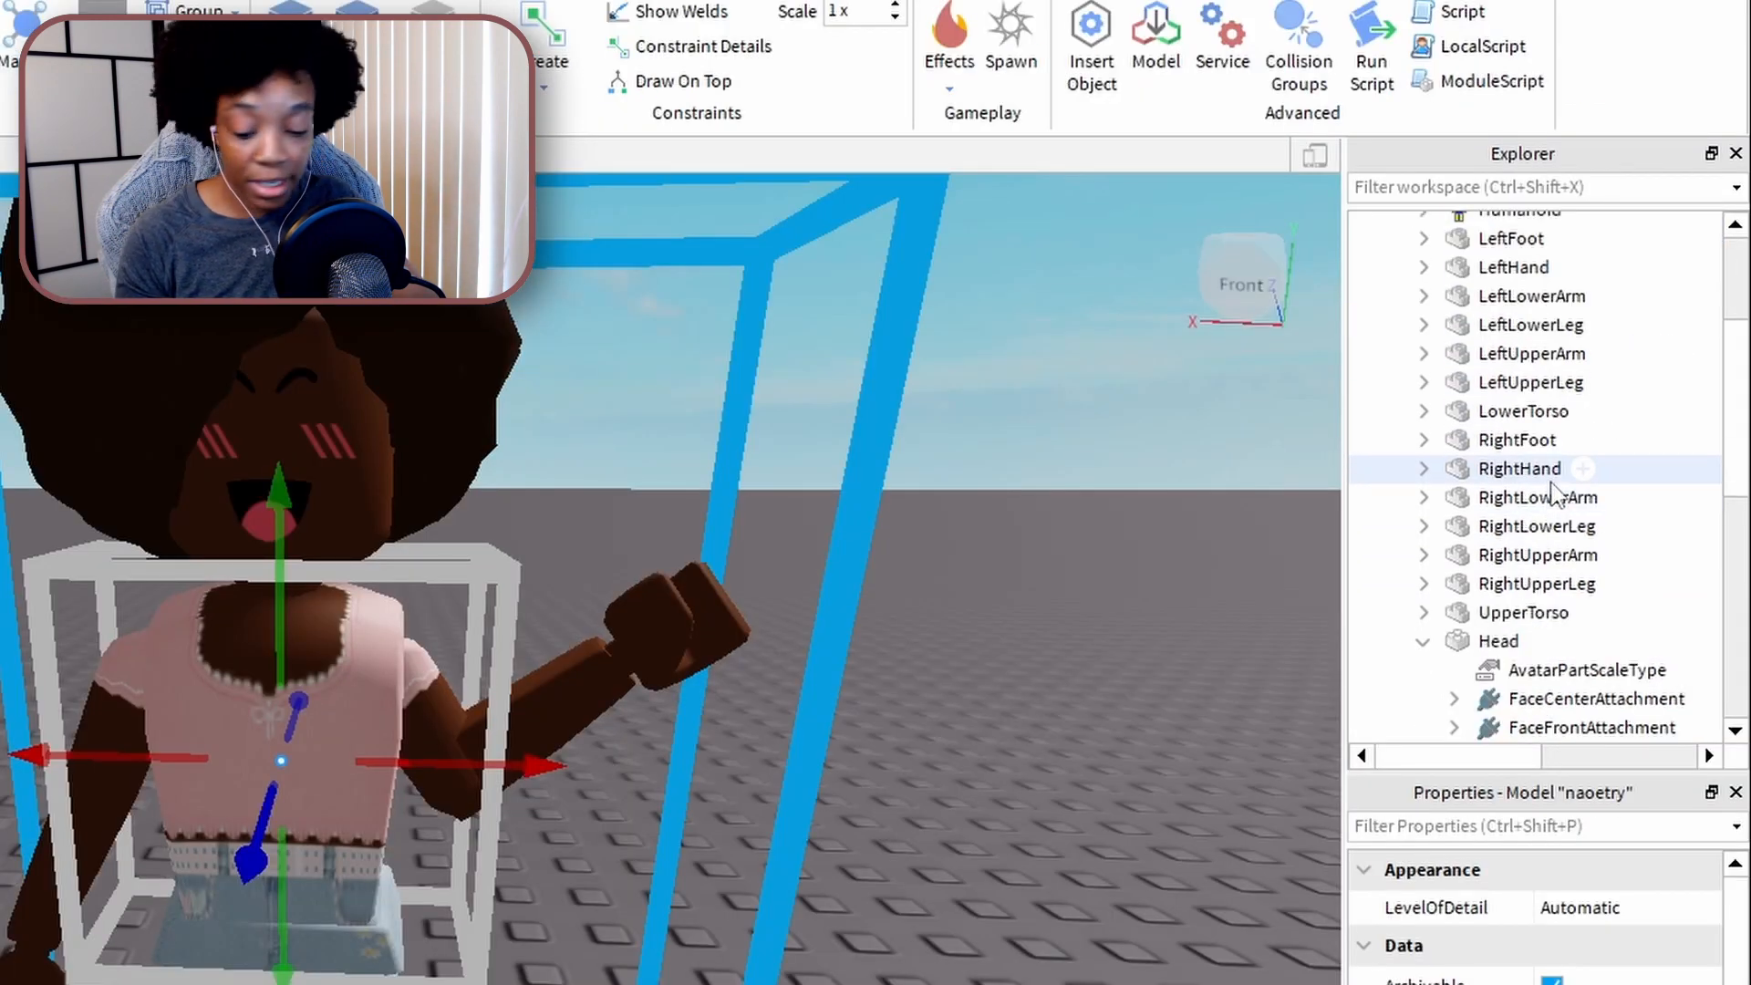
scroll(1556, 497, down, 5)
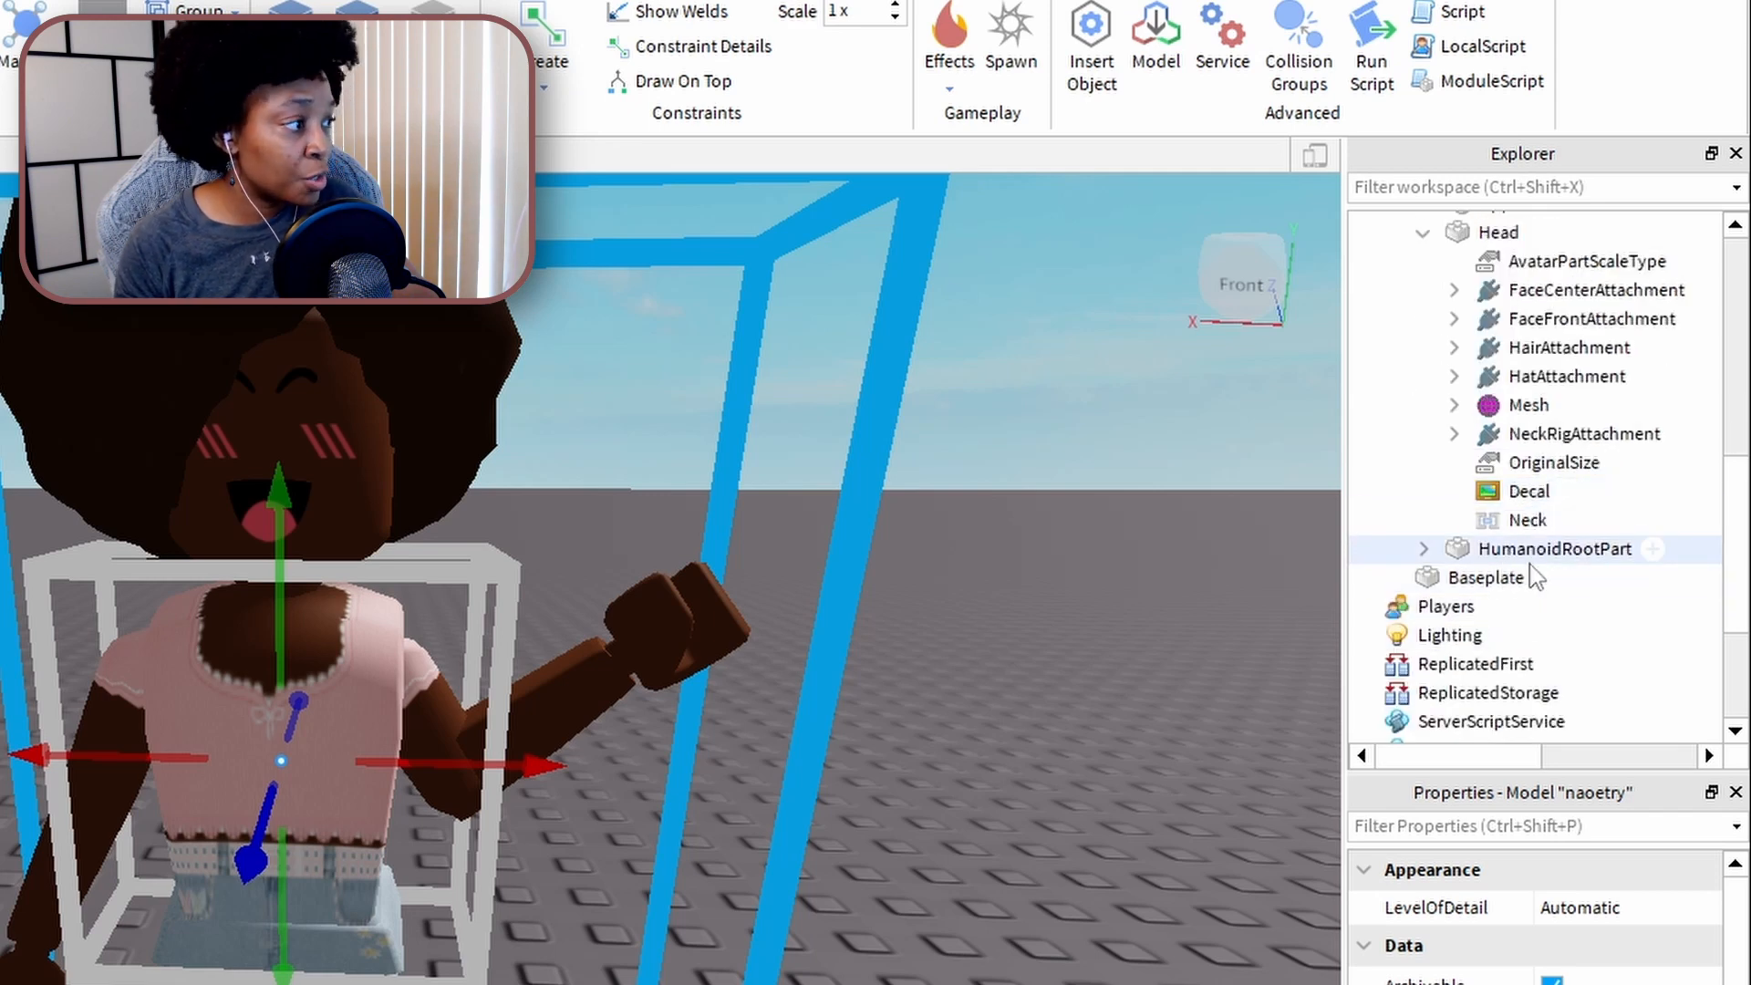
shift+click(1528, 551)
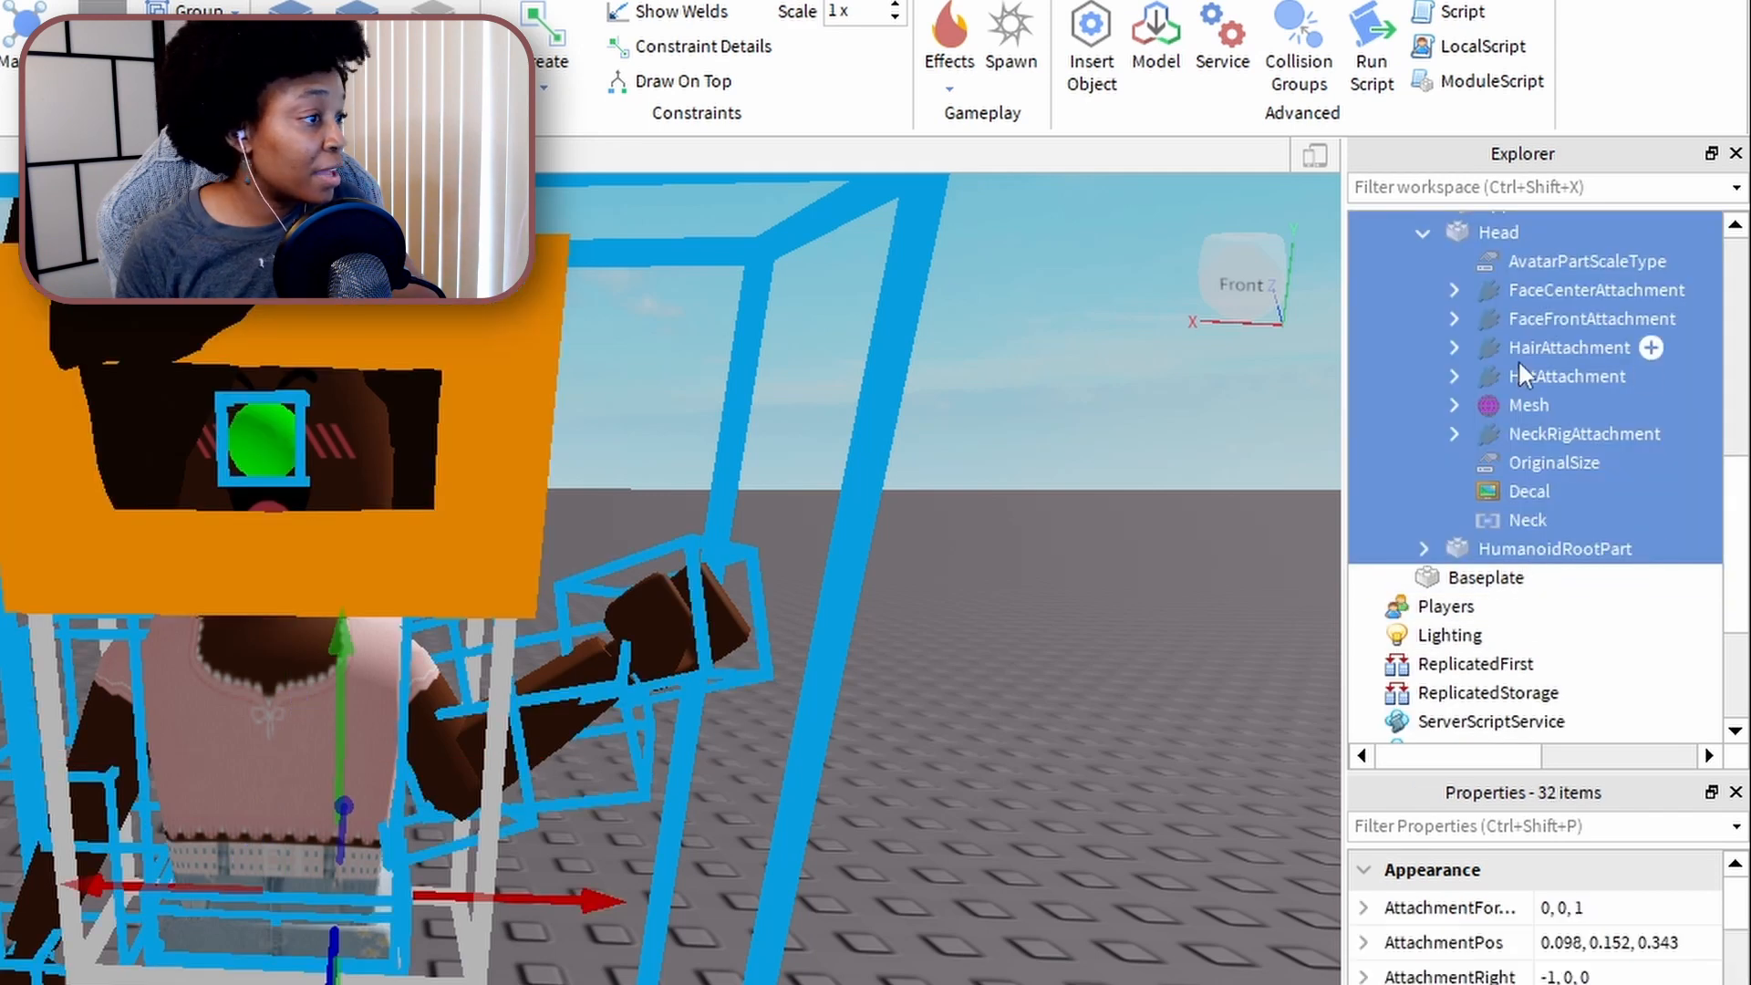
right_click(1565, 351)
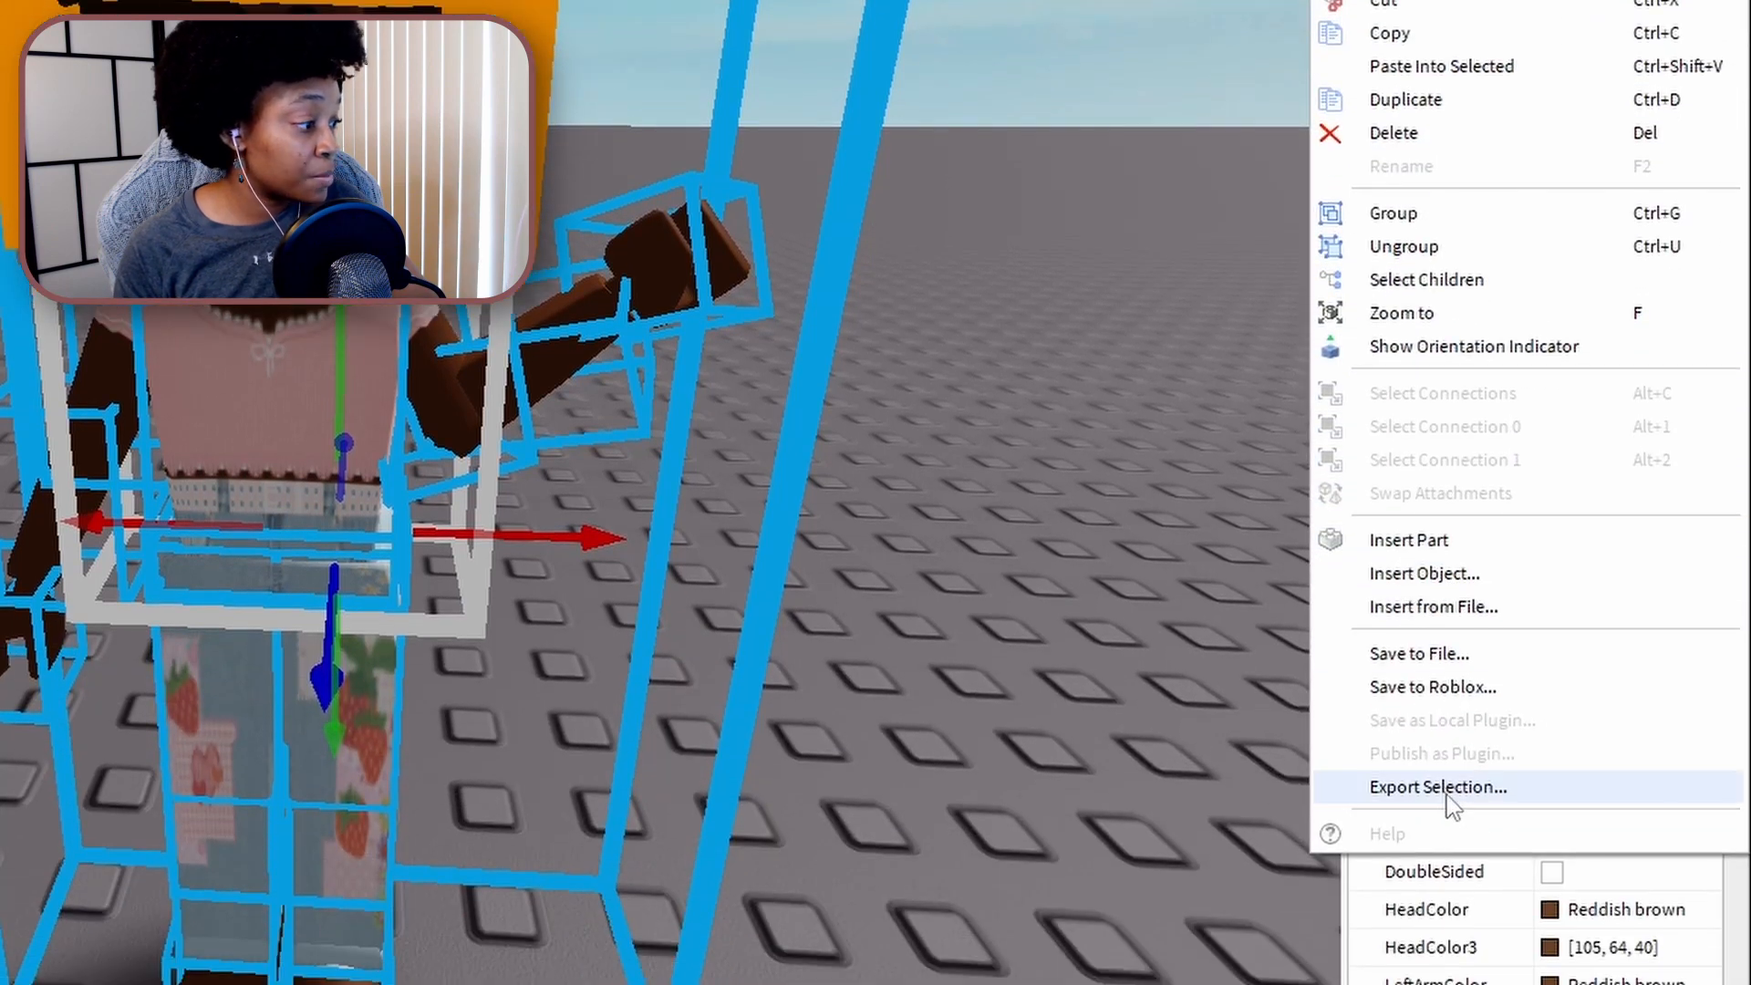
click(1450, 800)
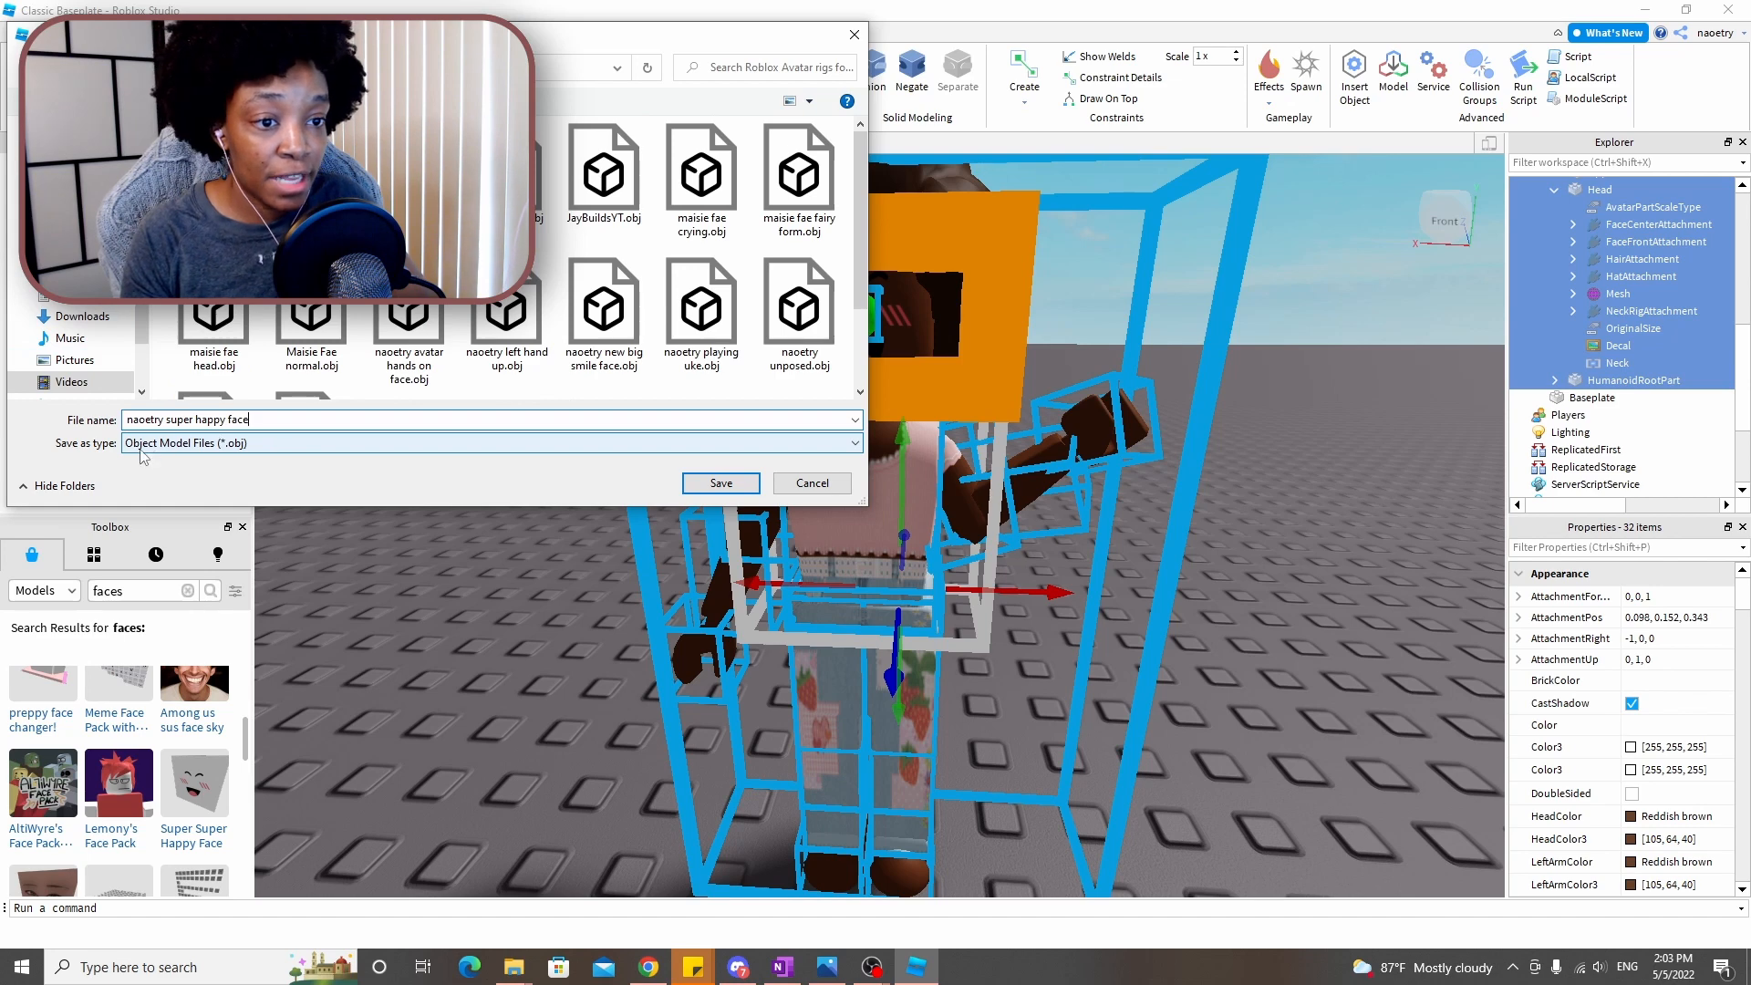
click(737, 488)
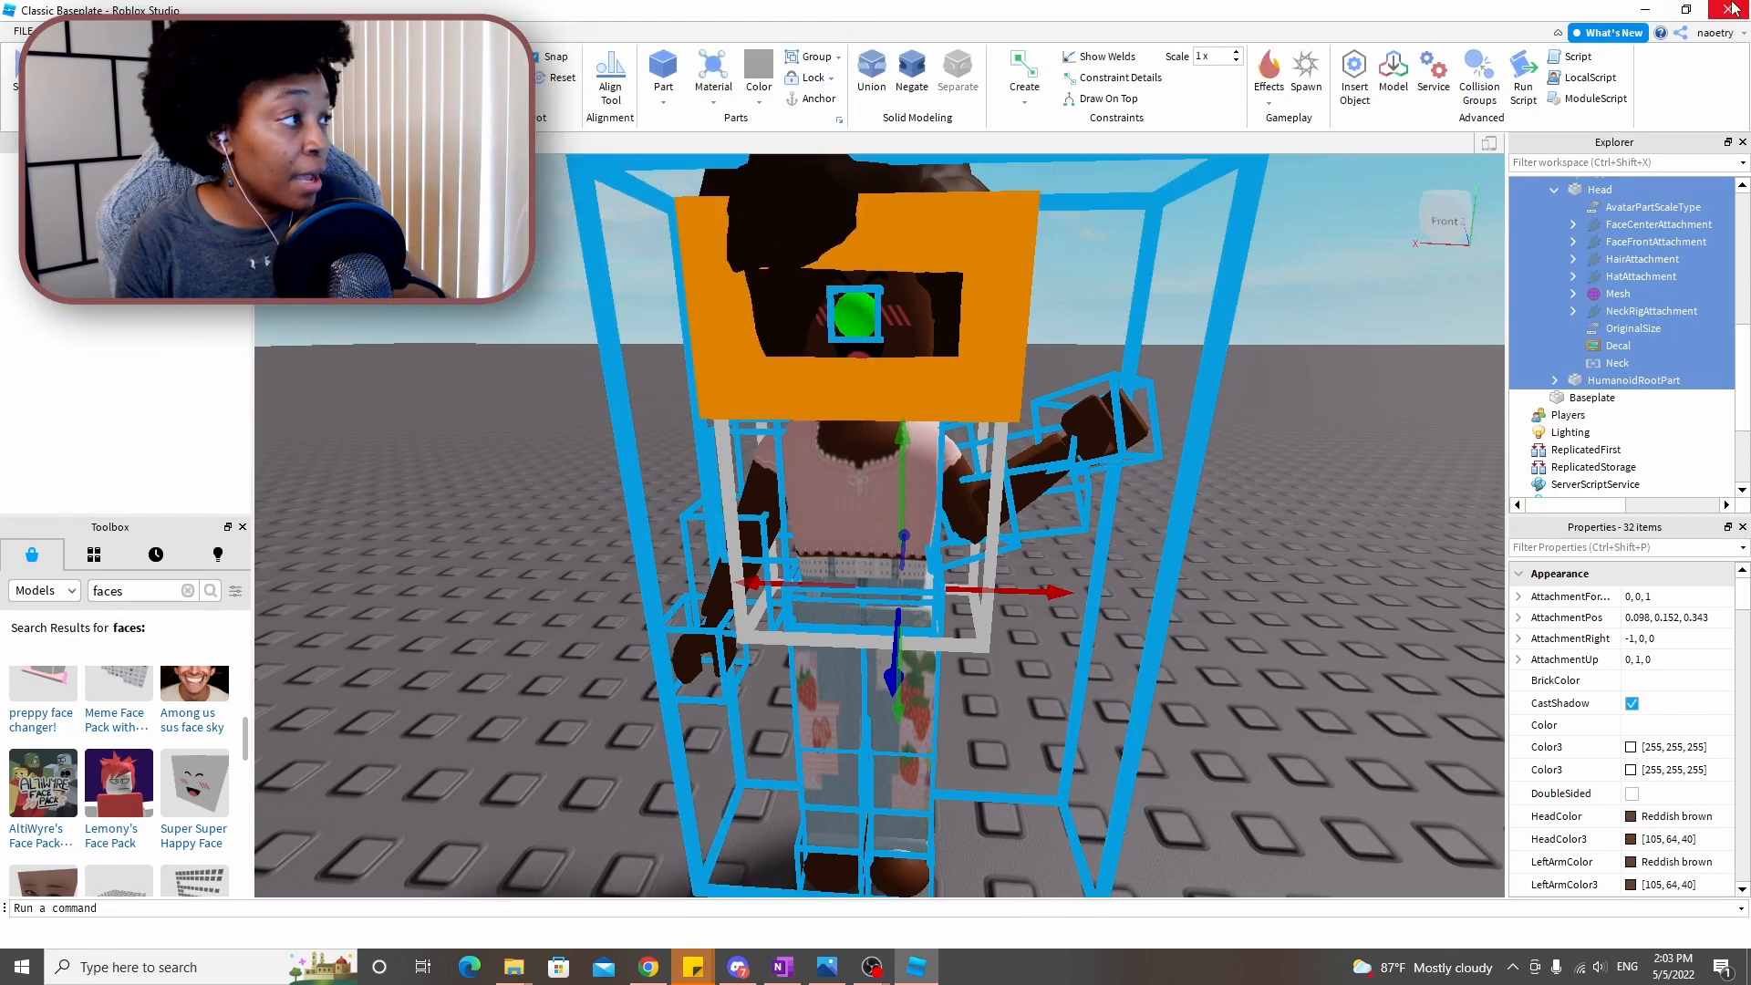
Close Roblox Studio without saving the changes to Classic Baseplate
click(1735, 9)
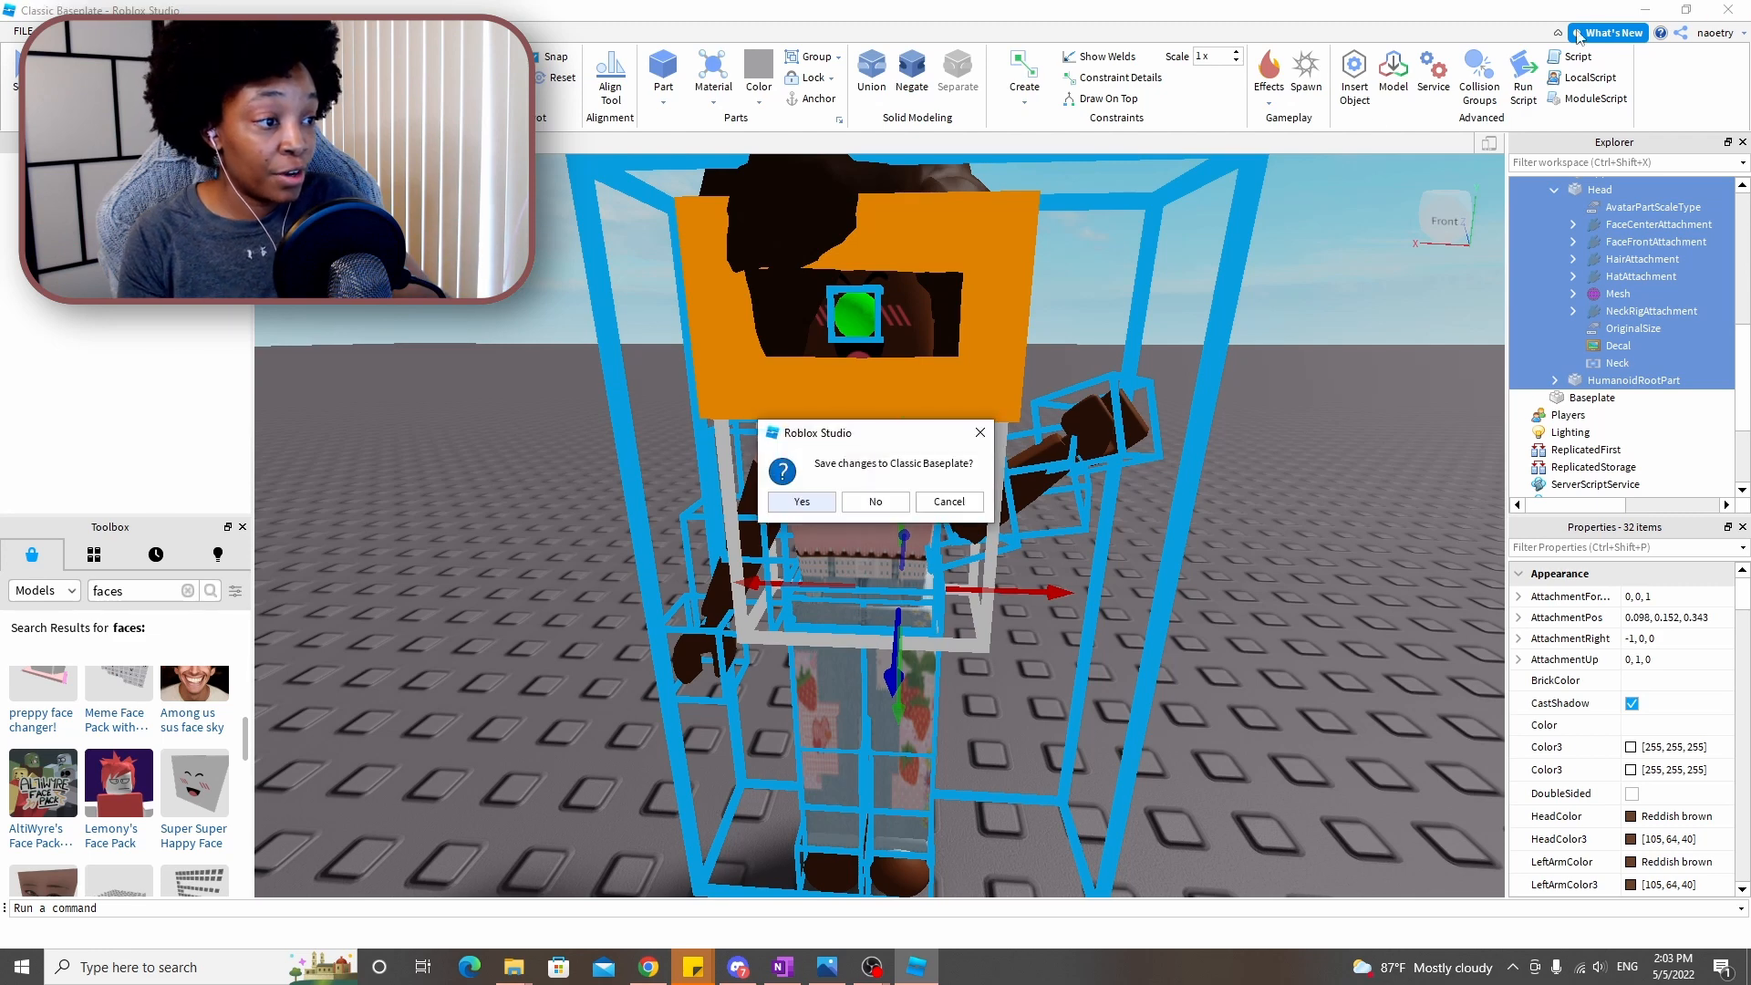
click(901, 509)
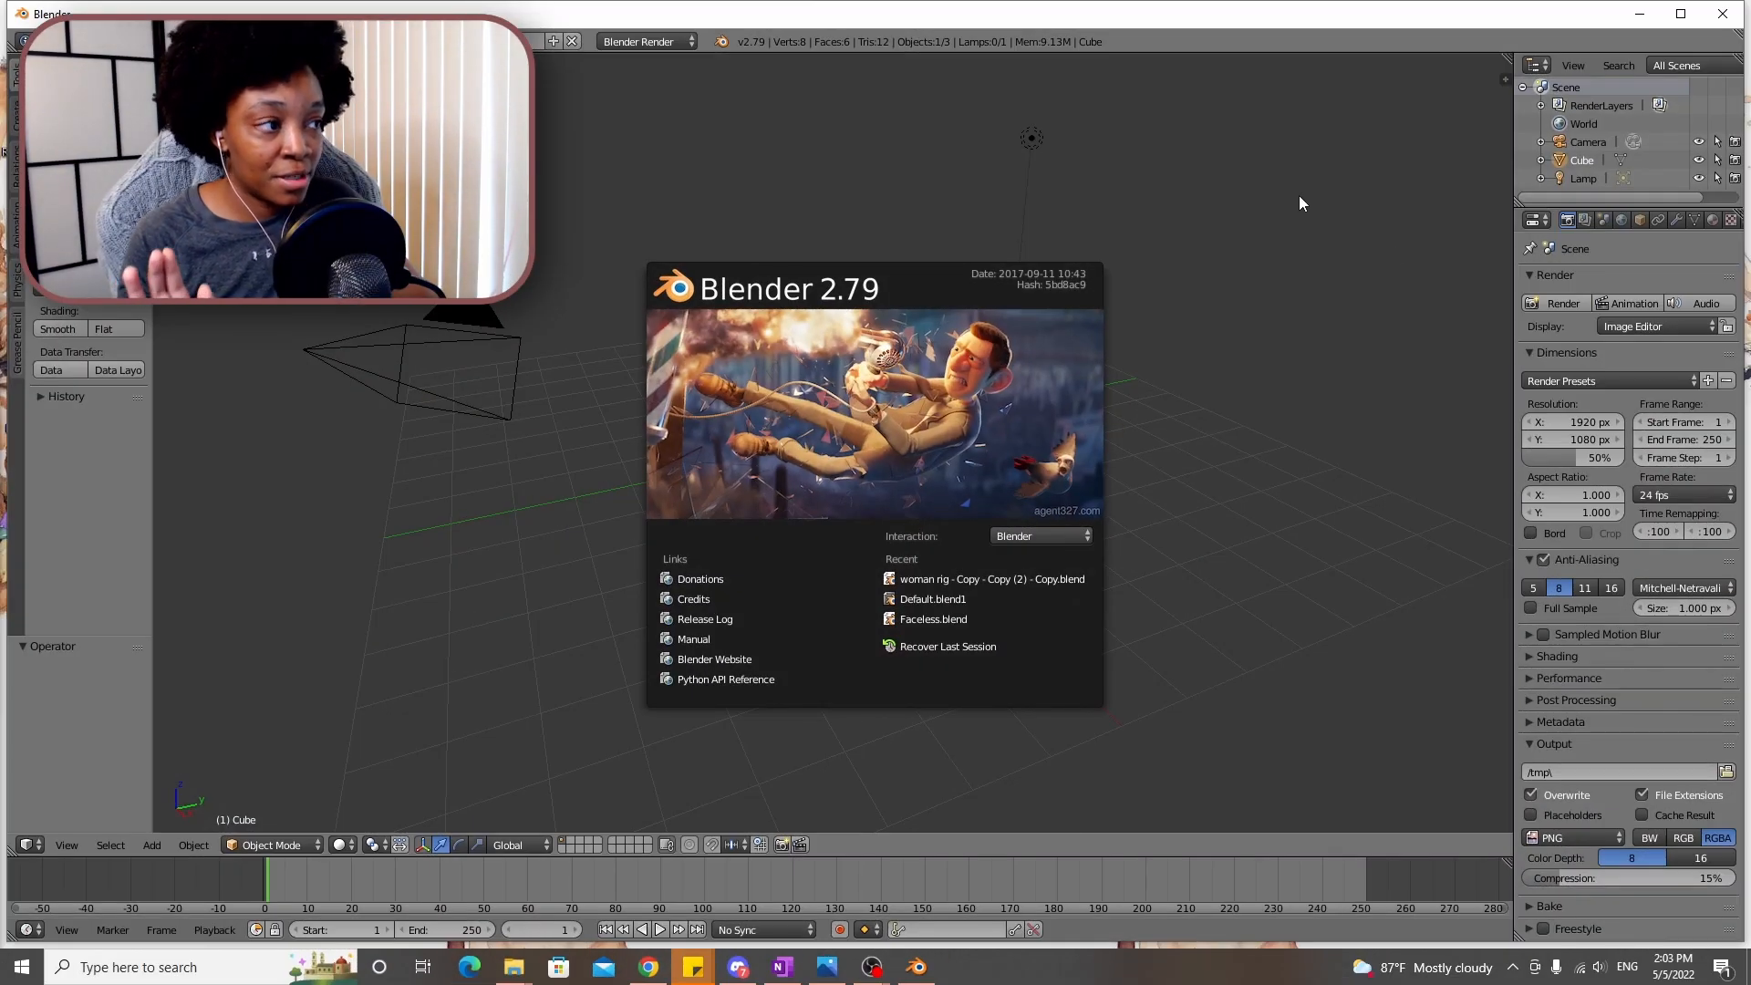
Dismiss Blender's splash screen and delete the default cube from the scene
click(1296, 164)
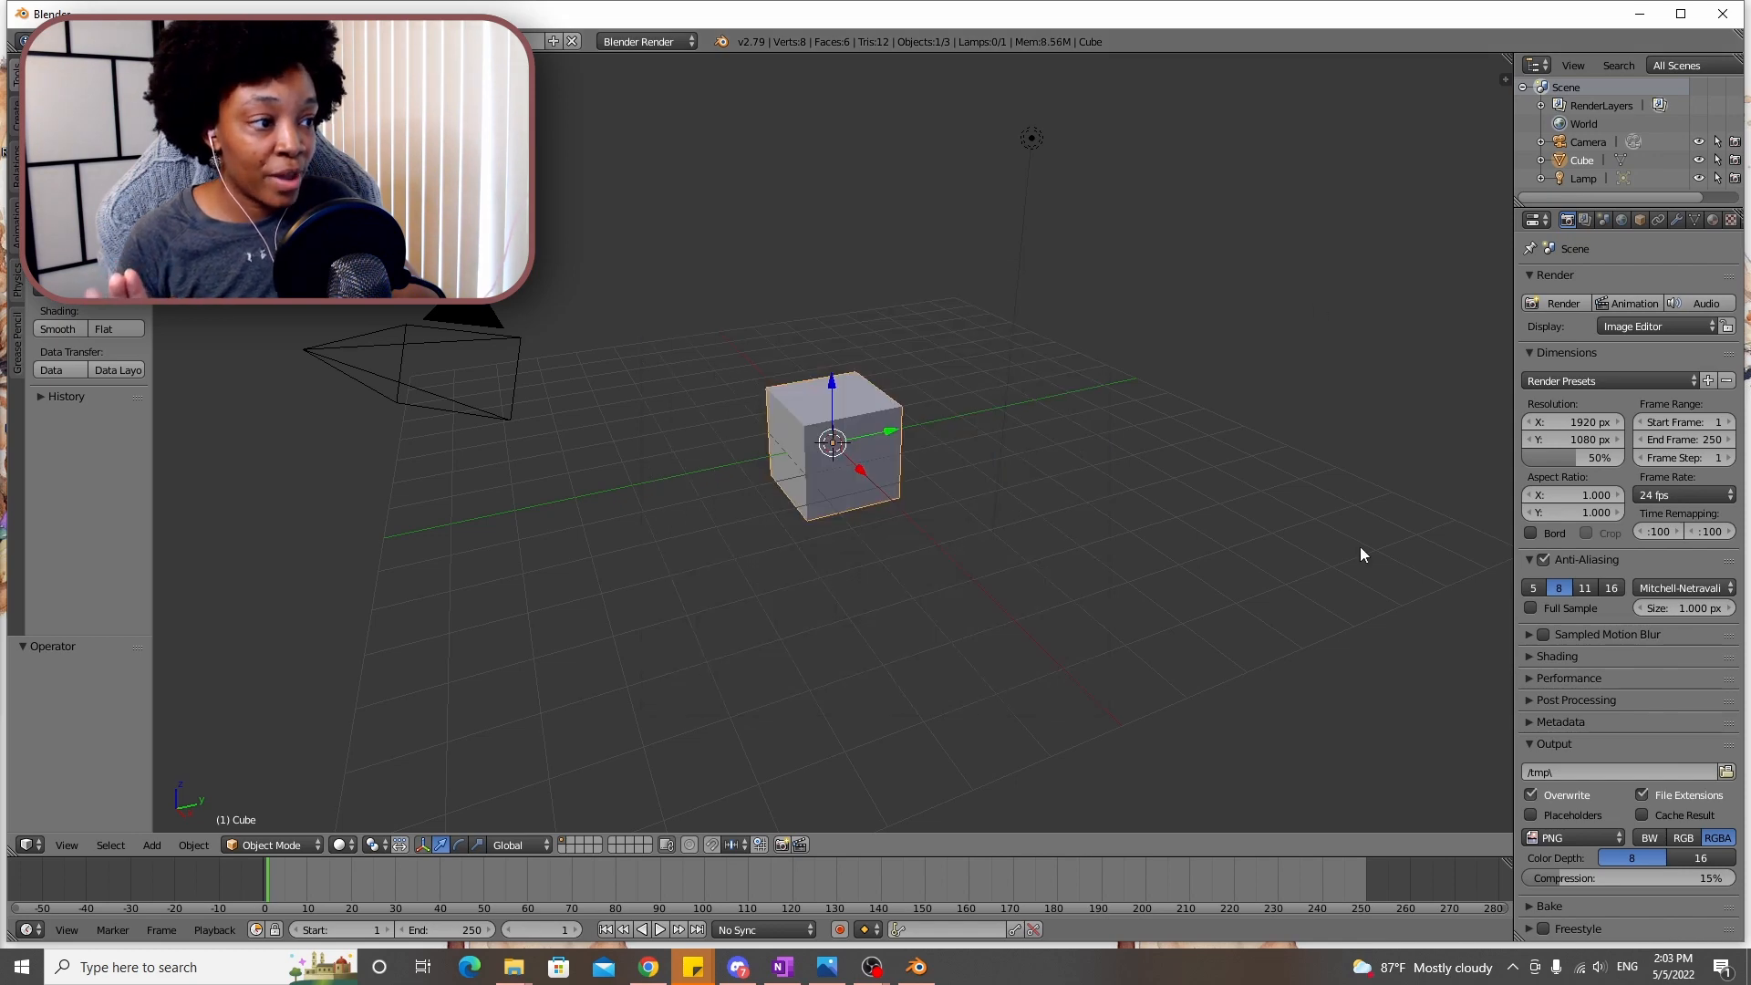
key(Delete)
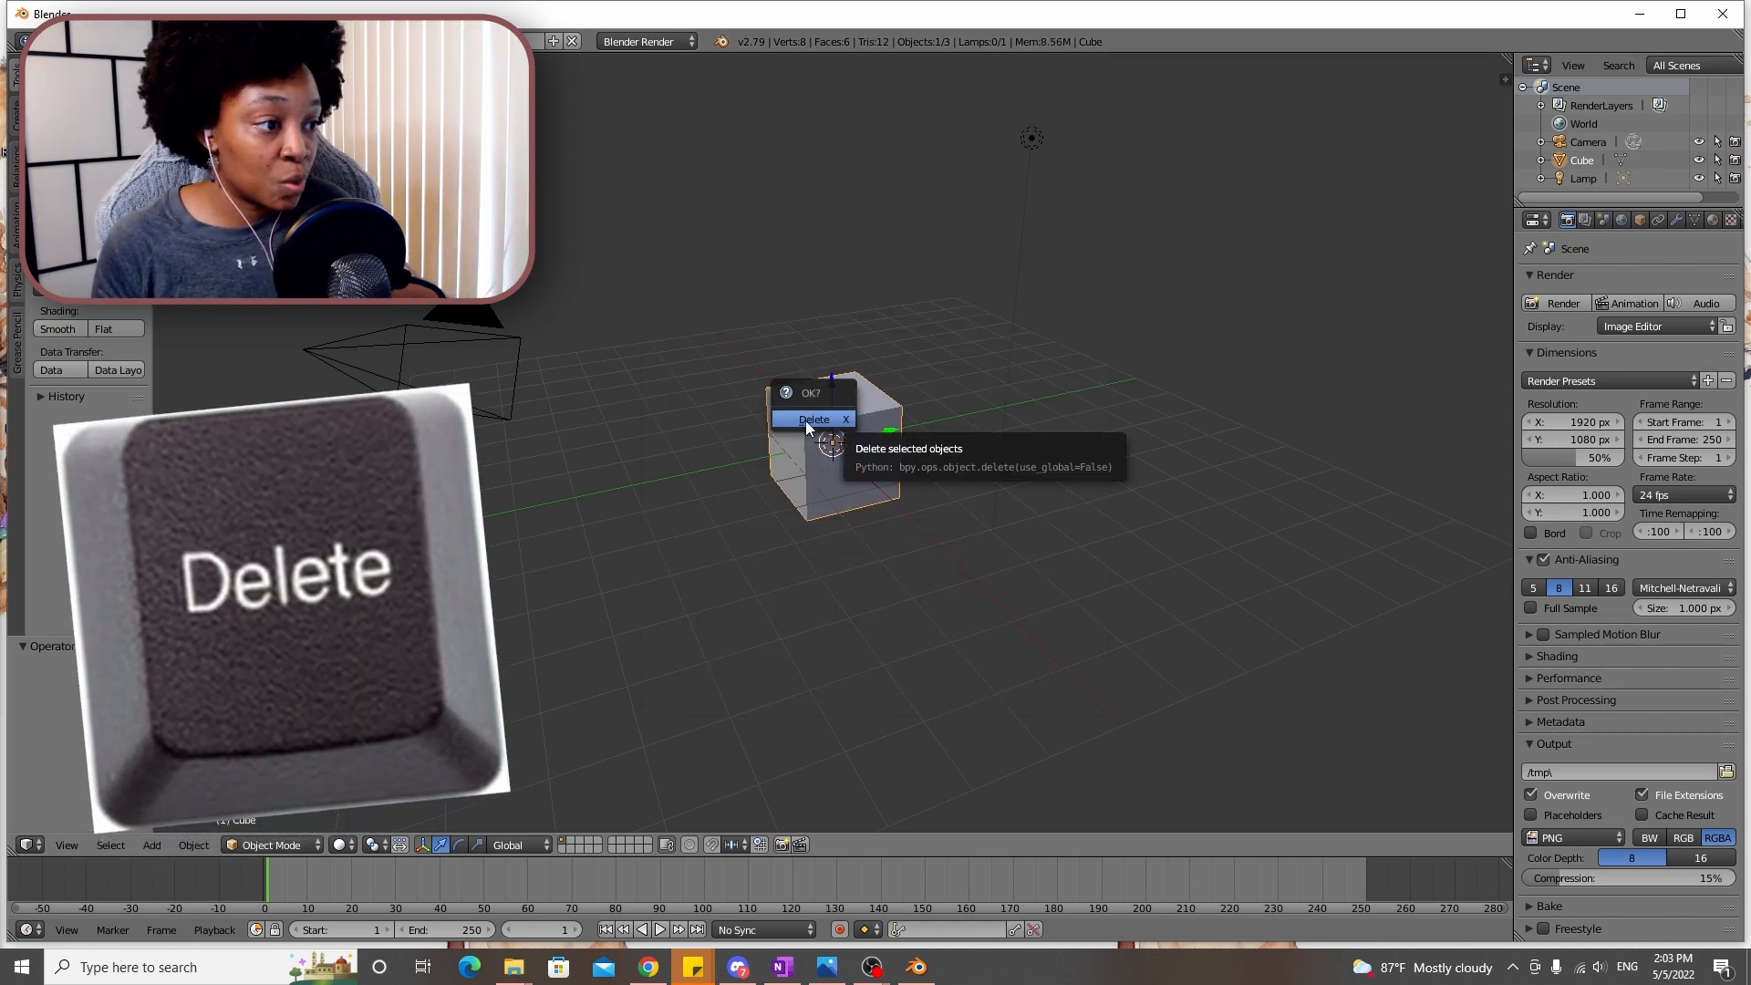
click(808, 421)
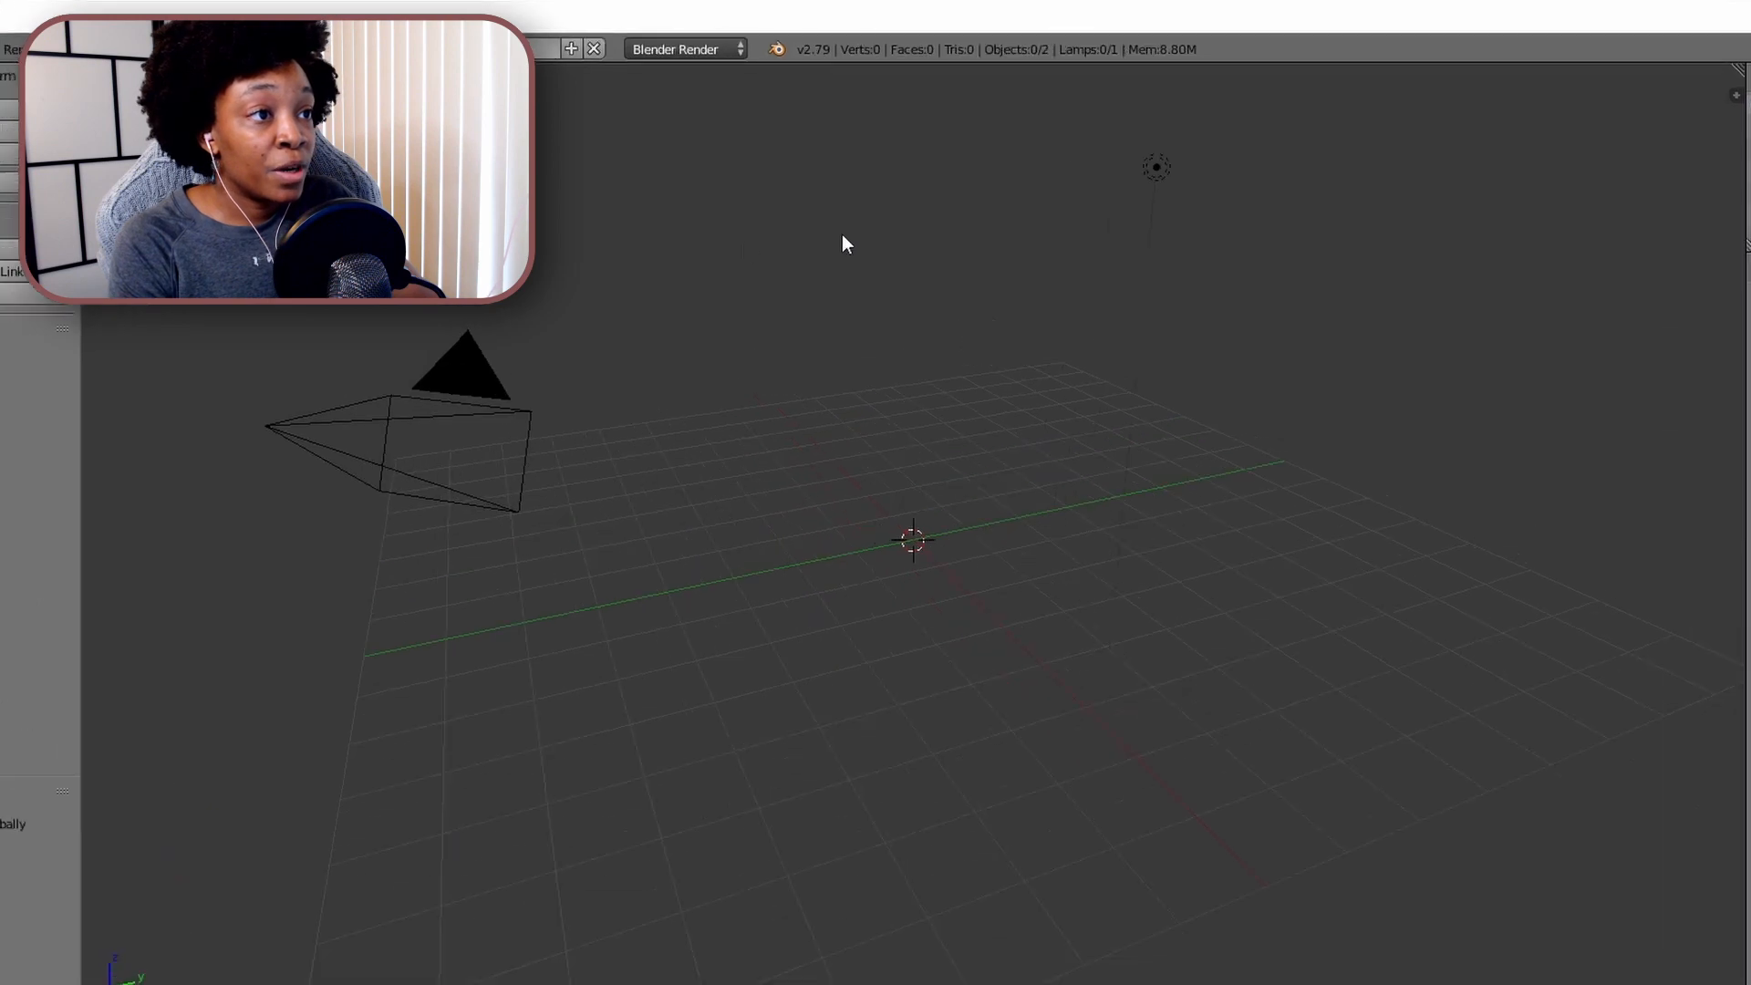
Set the render engine to Cycles Render and the viewport shading to Texture
click(719, 49)
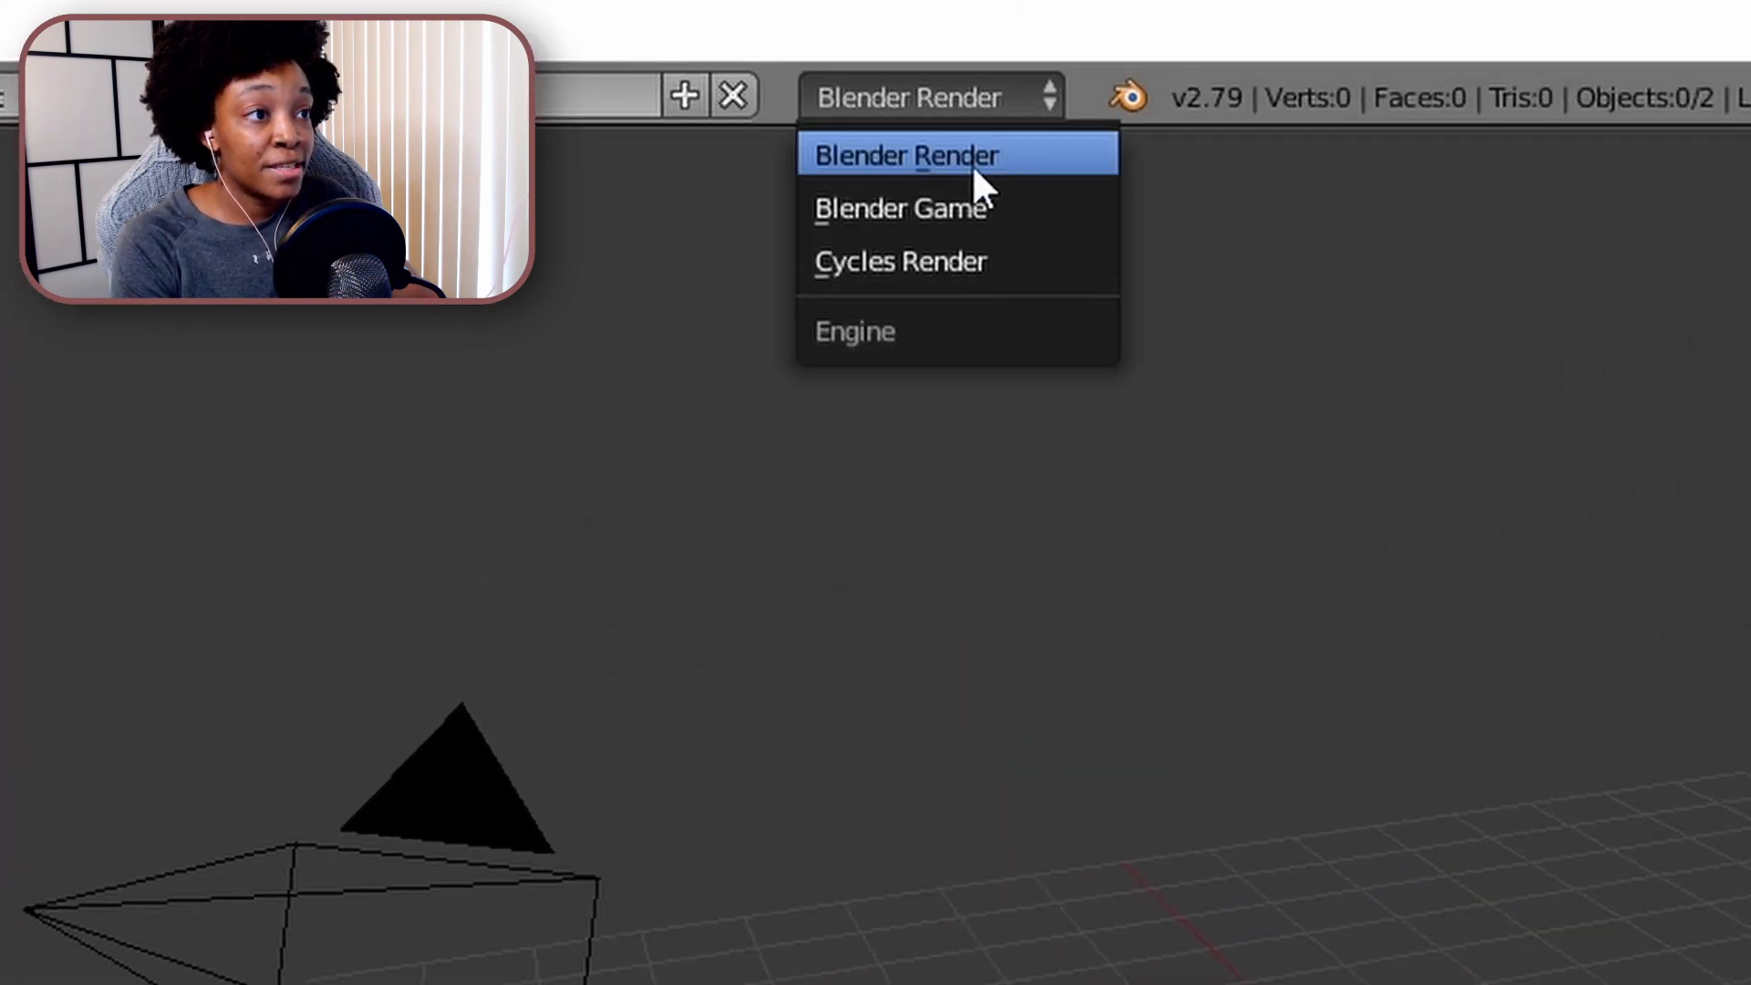
click(959, 265)
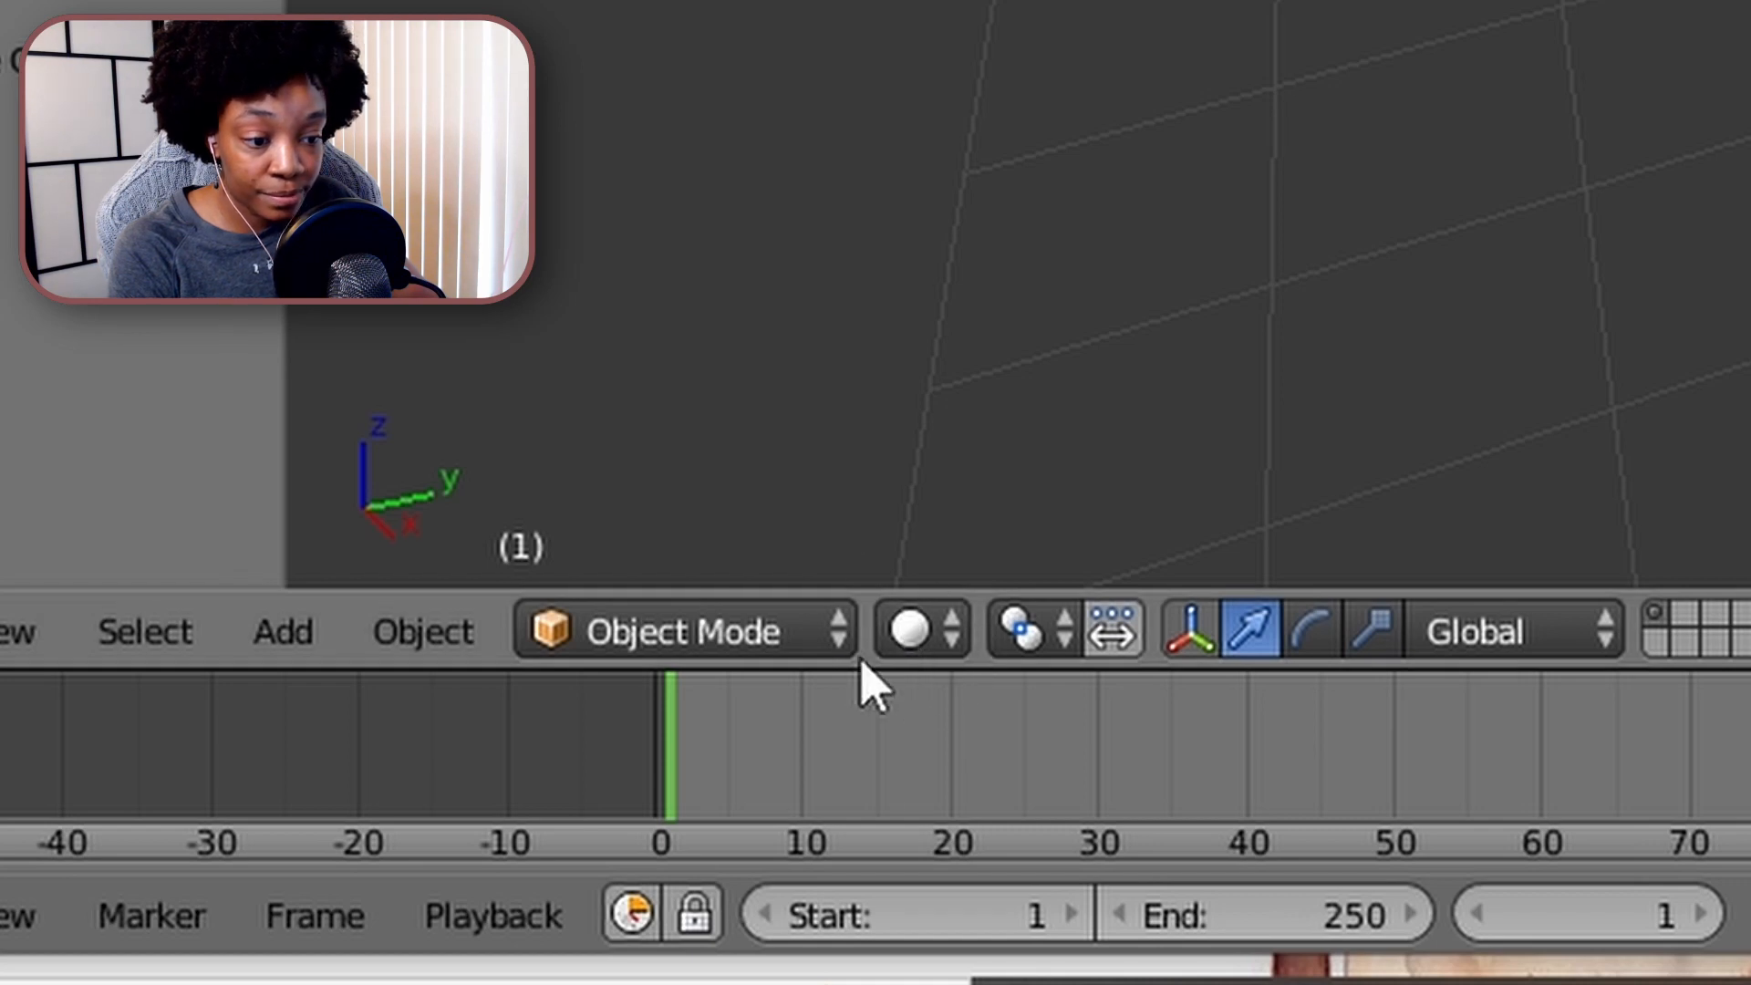
click(934, 647)
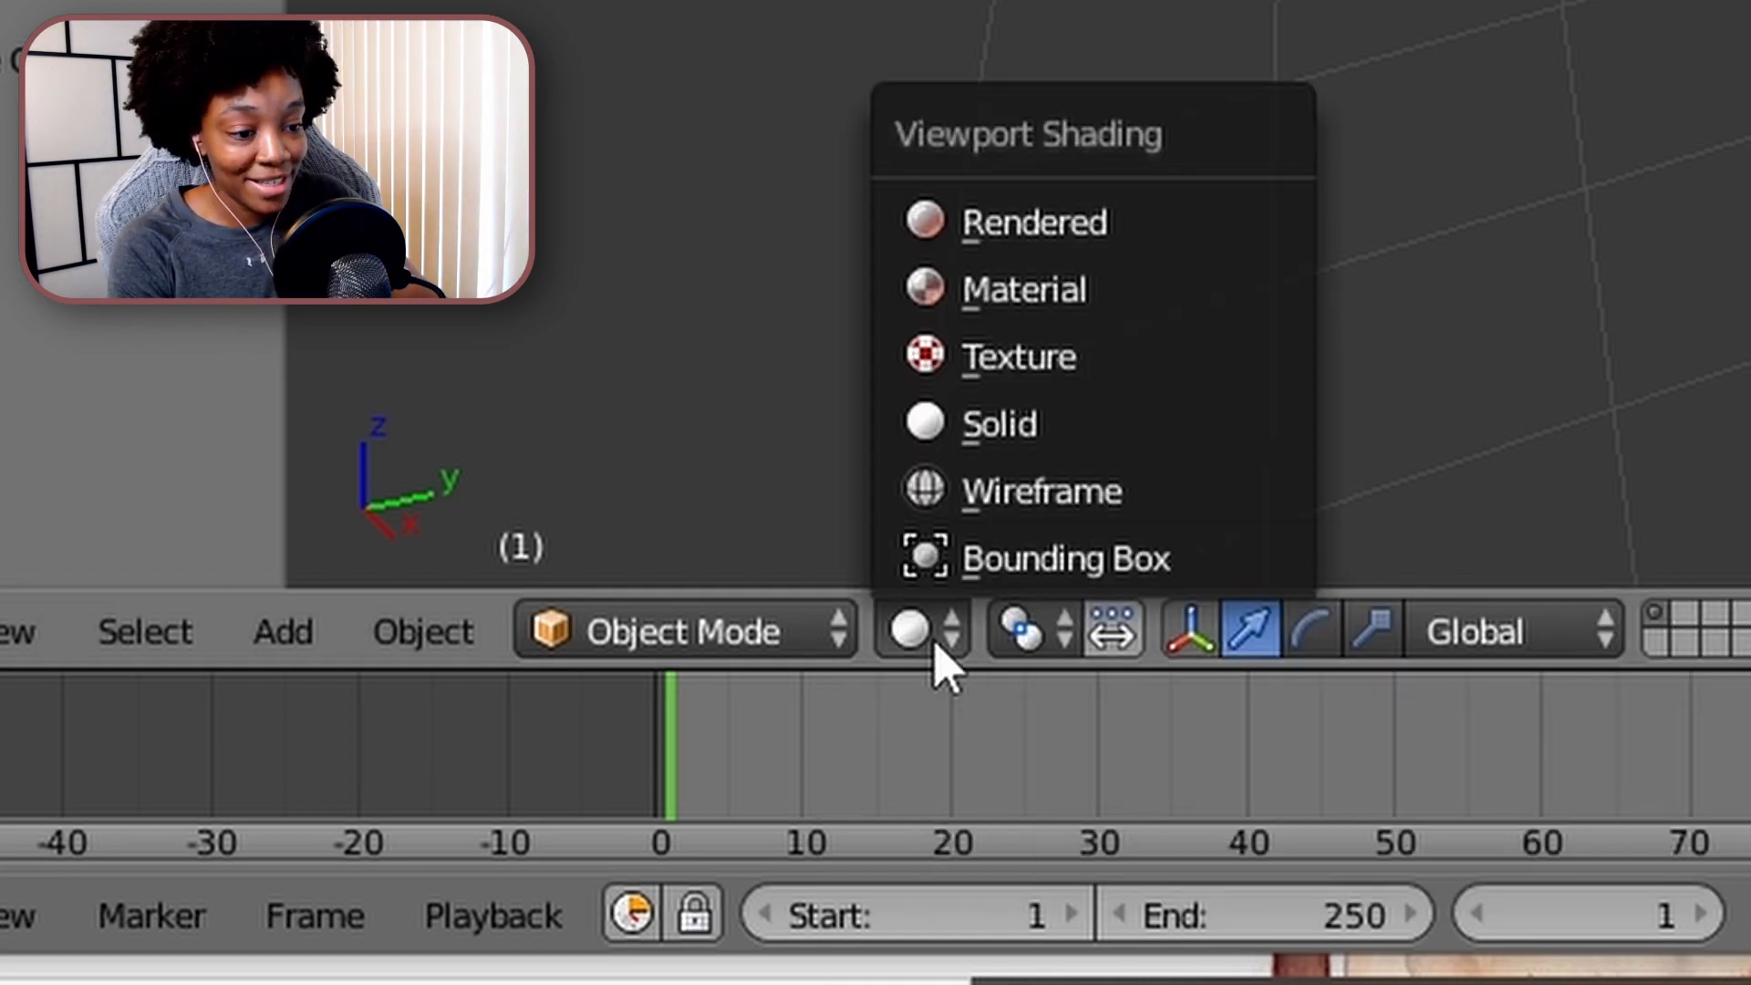
click(1014, 358)
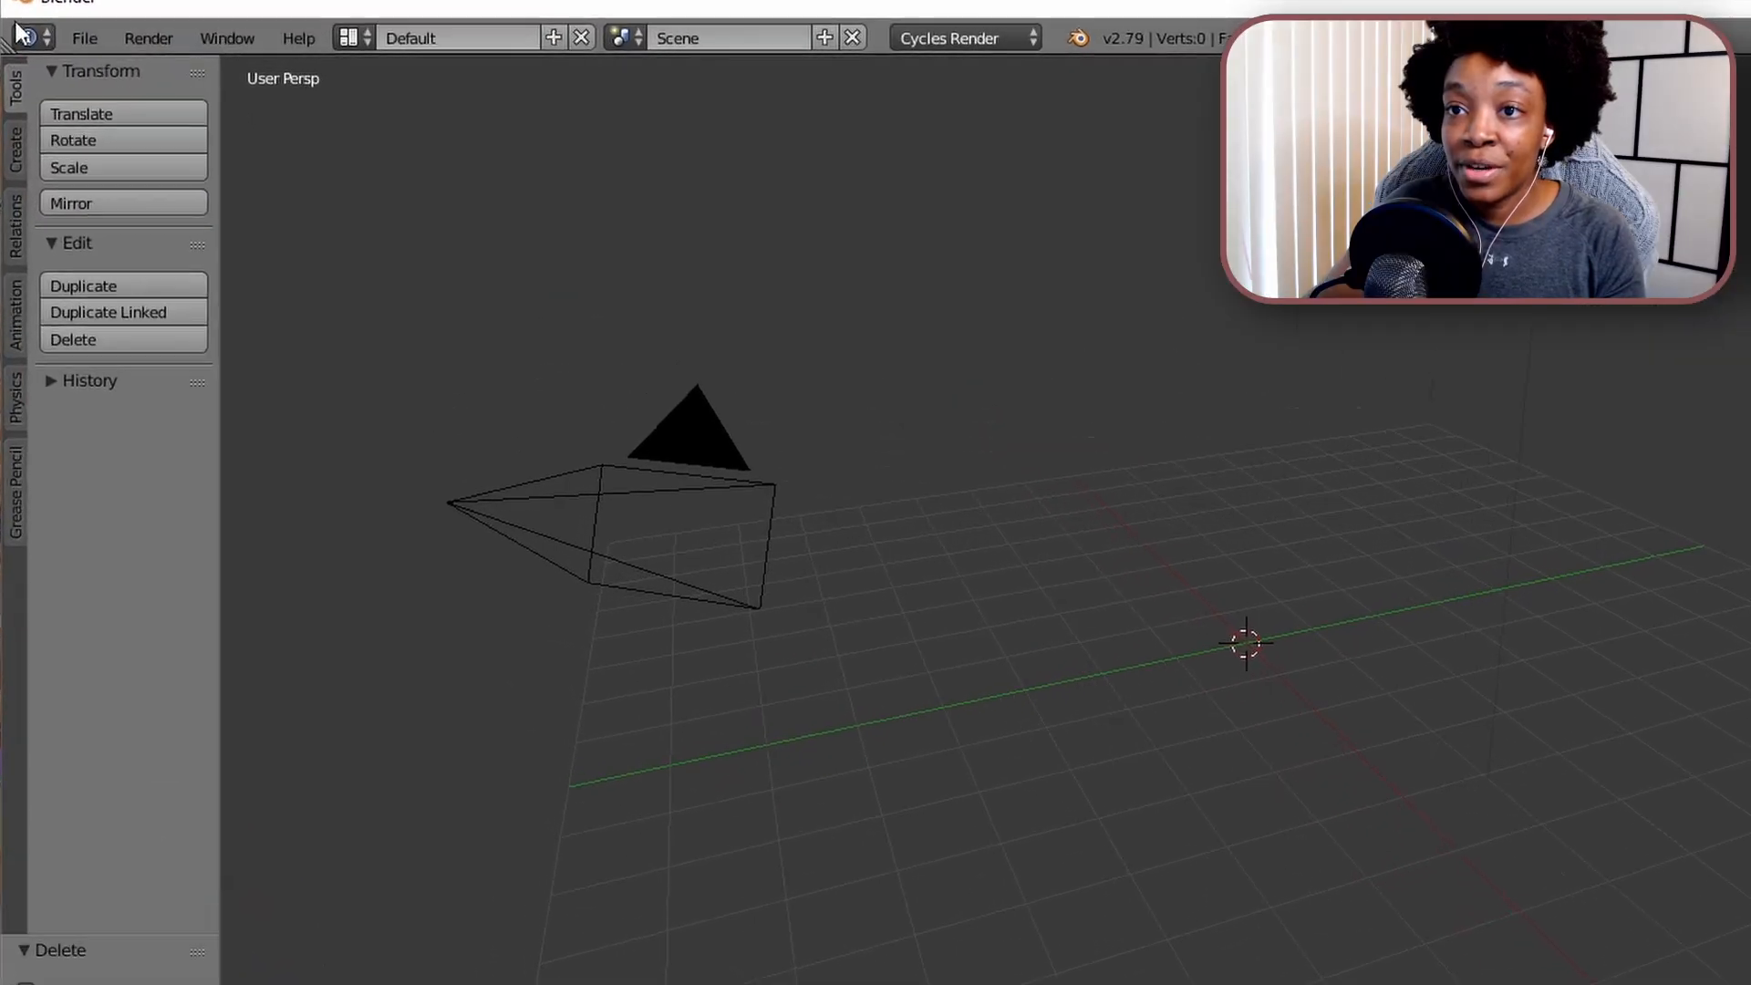
Import the exported avatar into the empty scene as a Wavefront (.obj) file
click(85, 37)
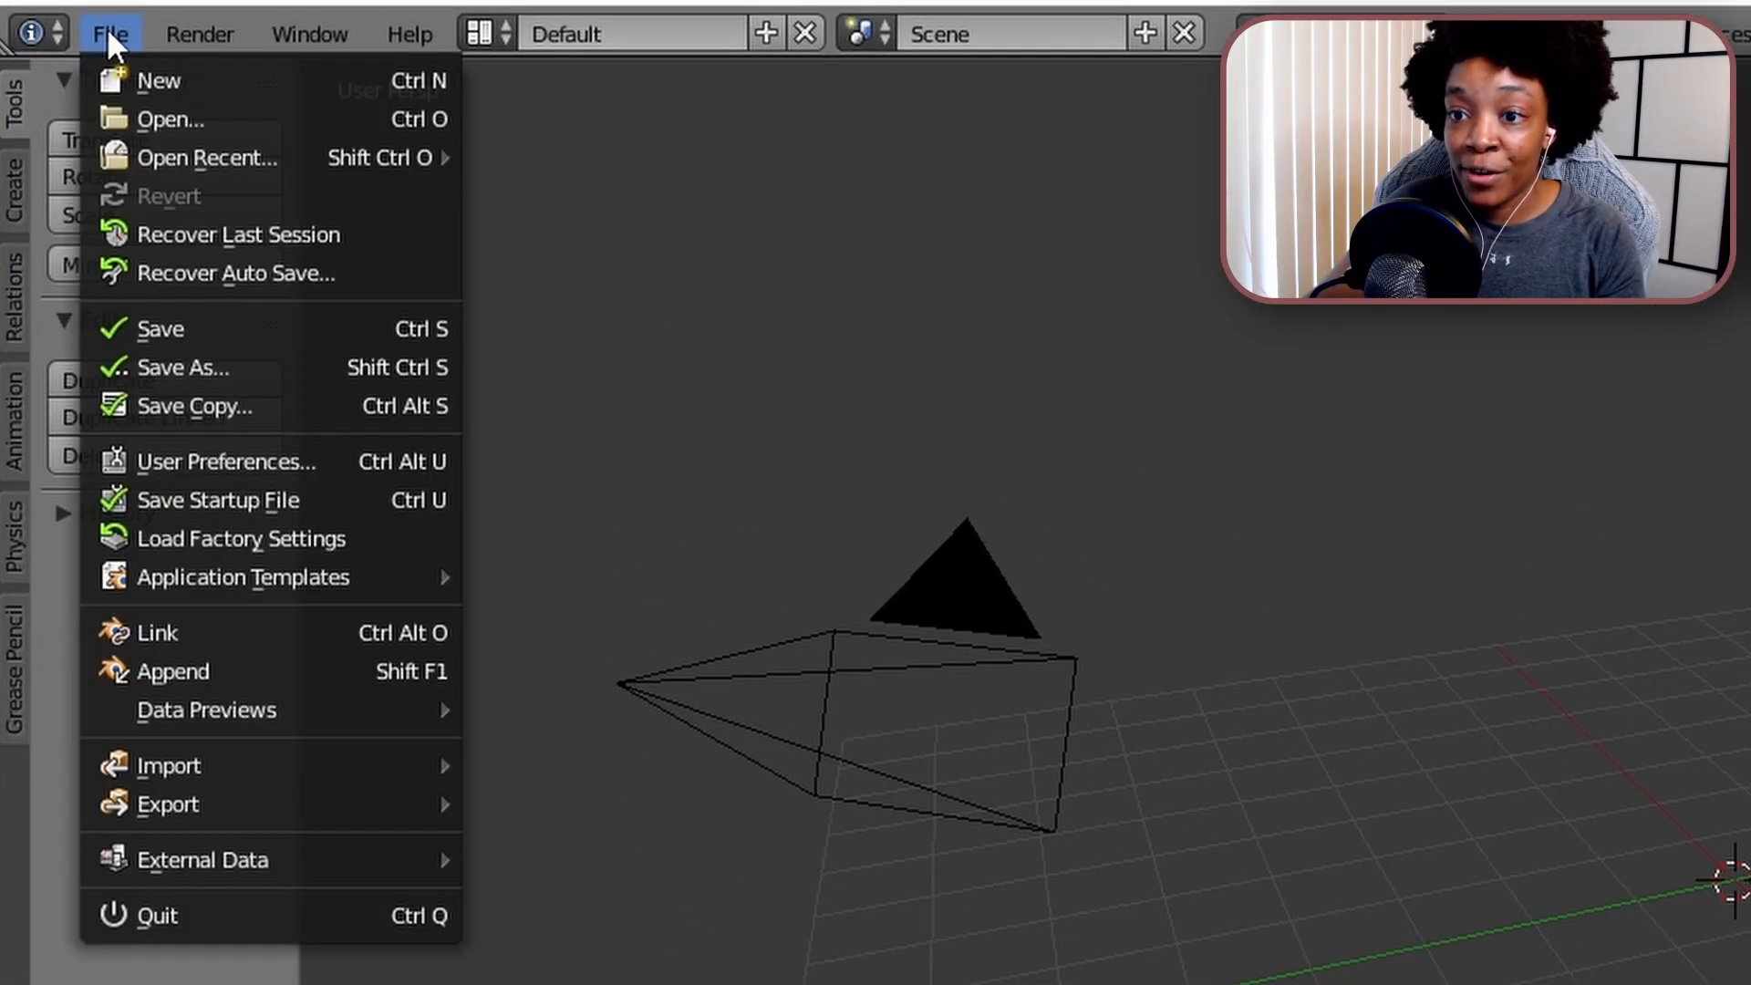
mouse_move(174, 580)
mouse_move(235, 768)
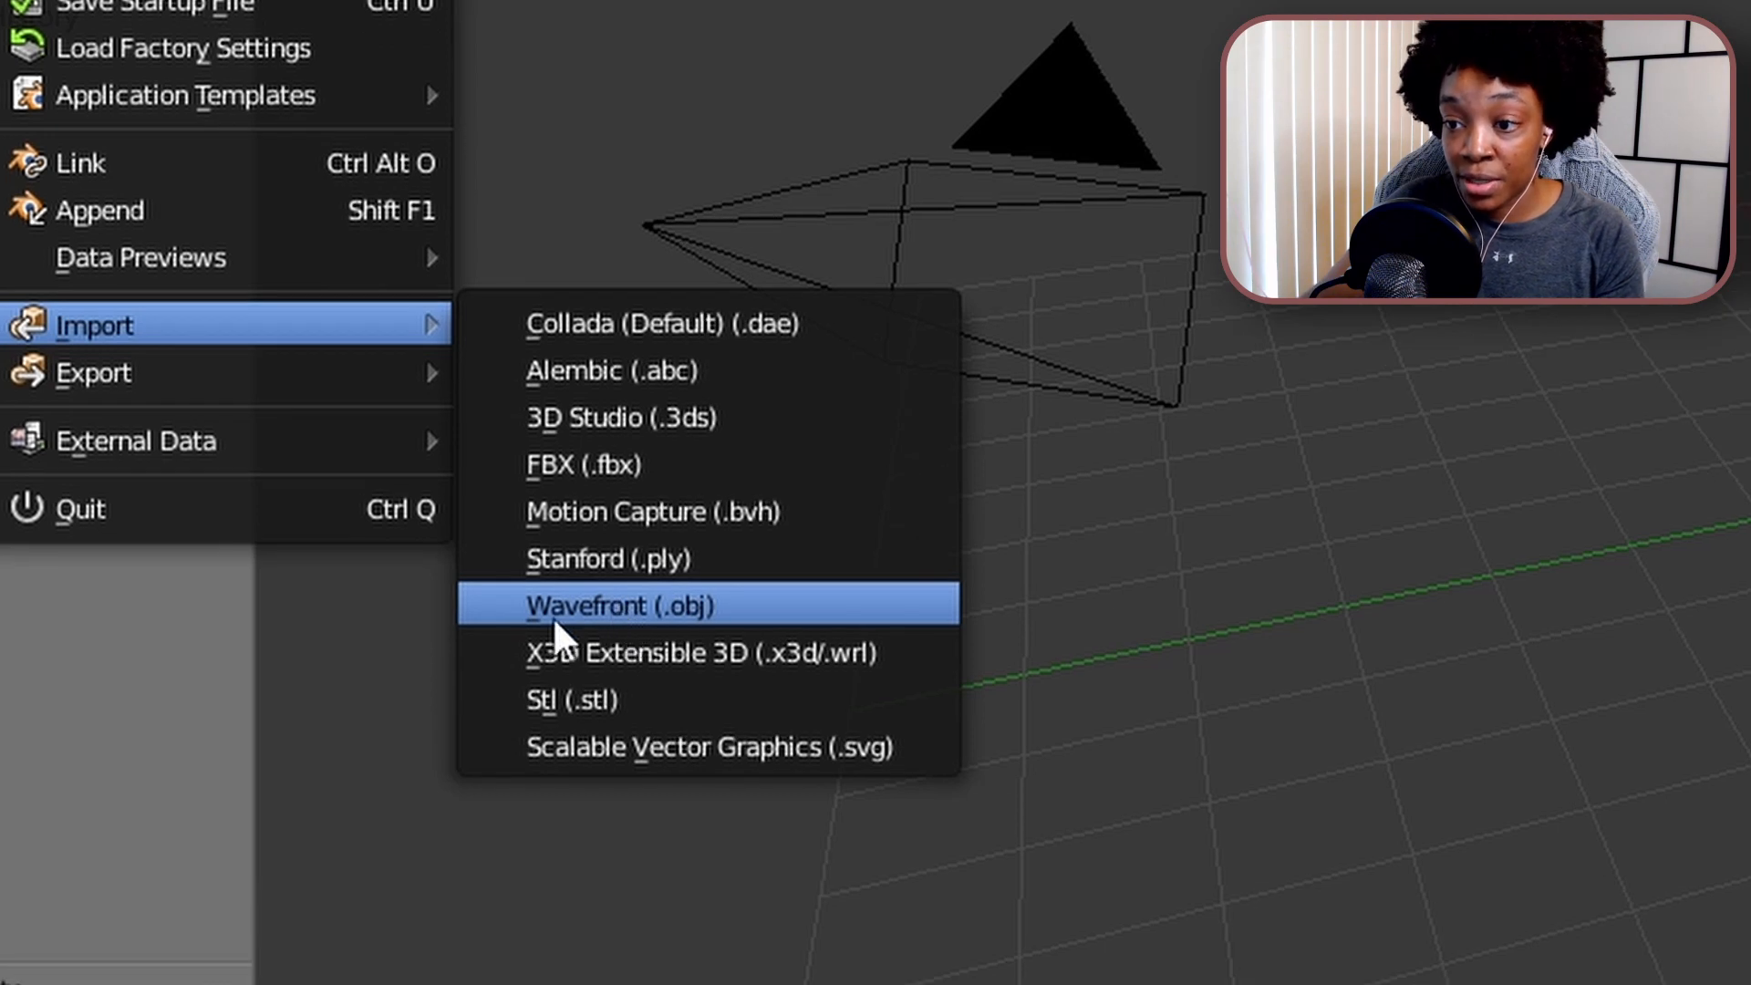
click(704, 604)
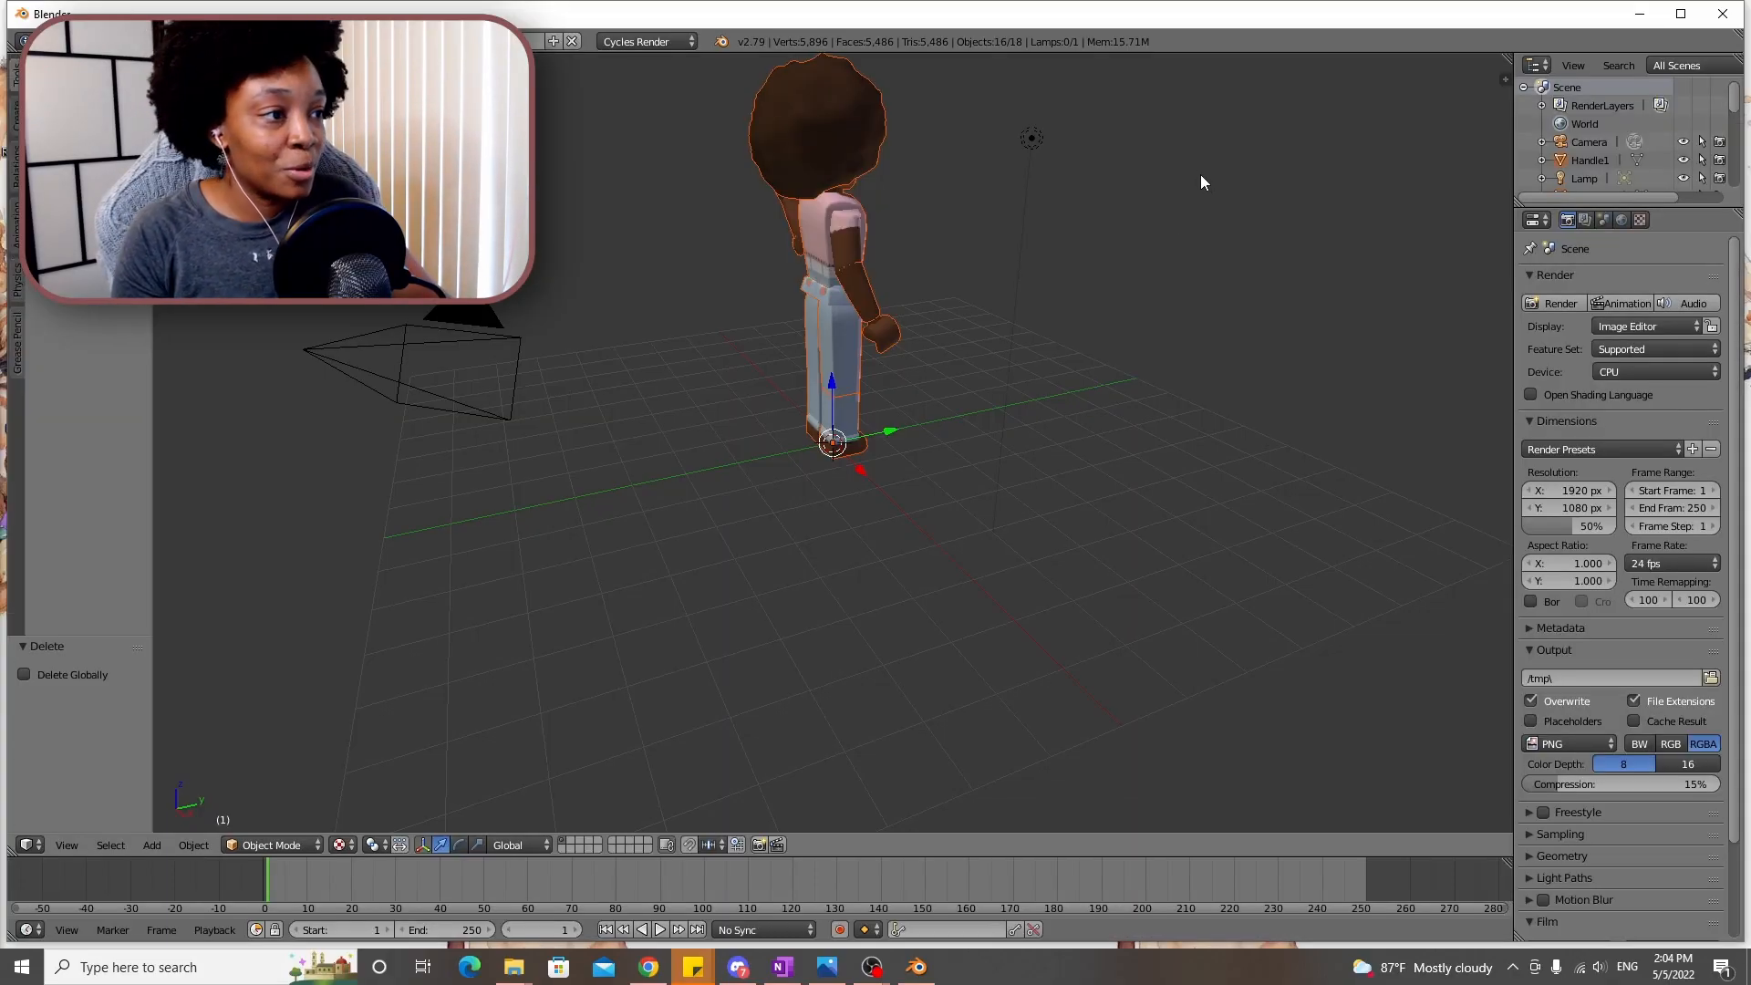
Use walk navigation to travel around the imported avatar until its full body is viewed from the front
key(g)
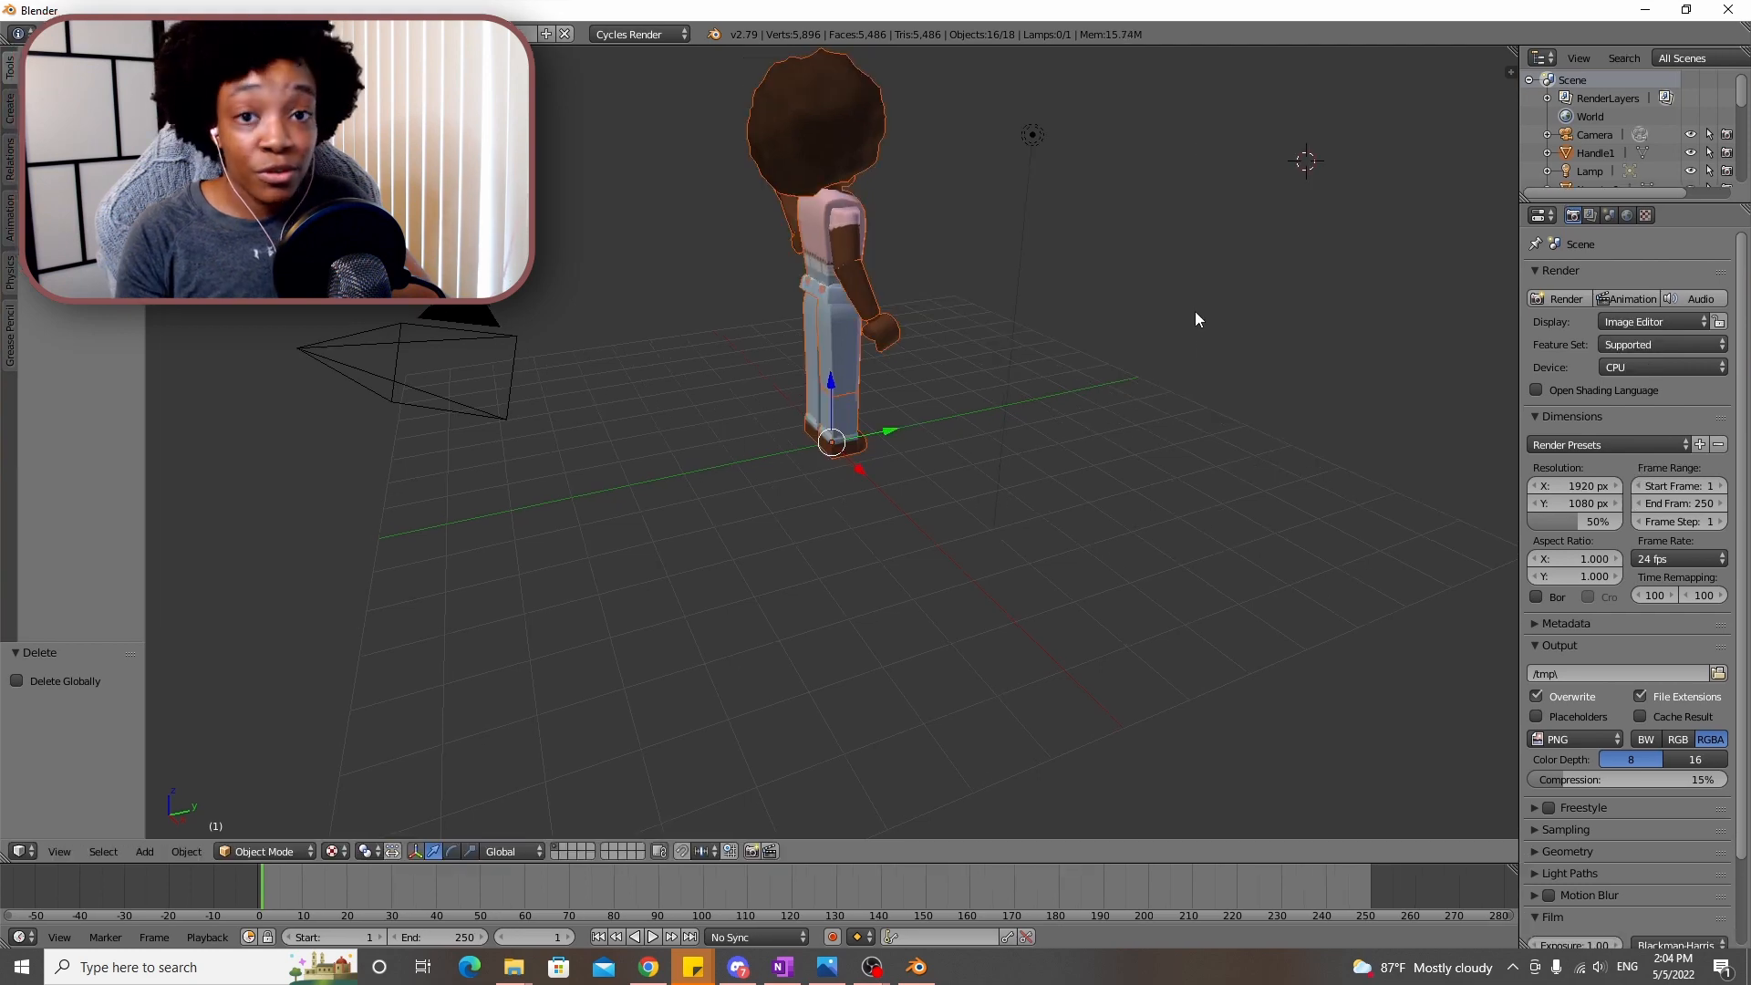
key(shift+f)
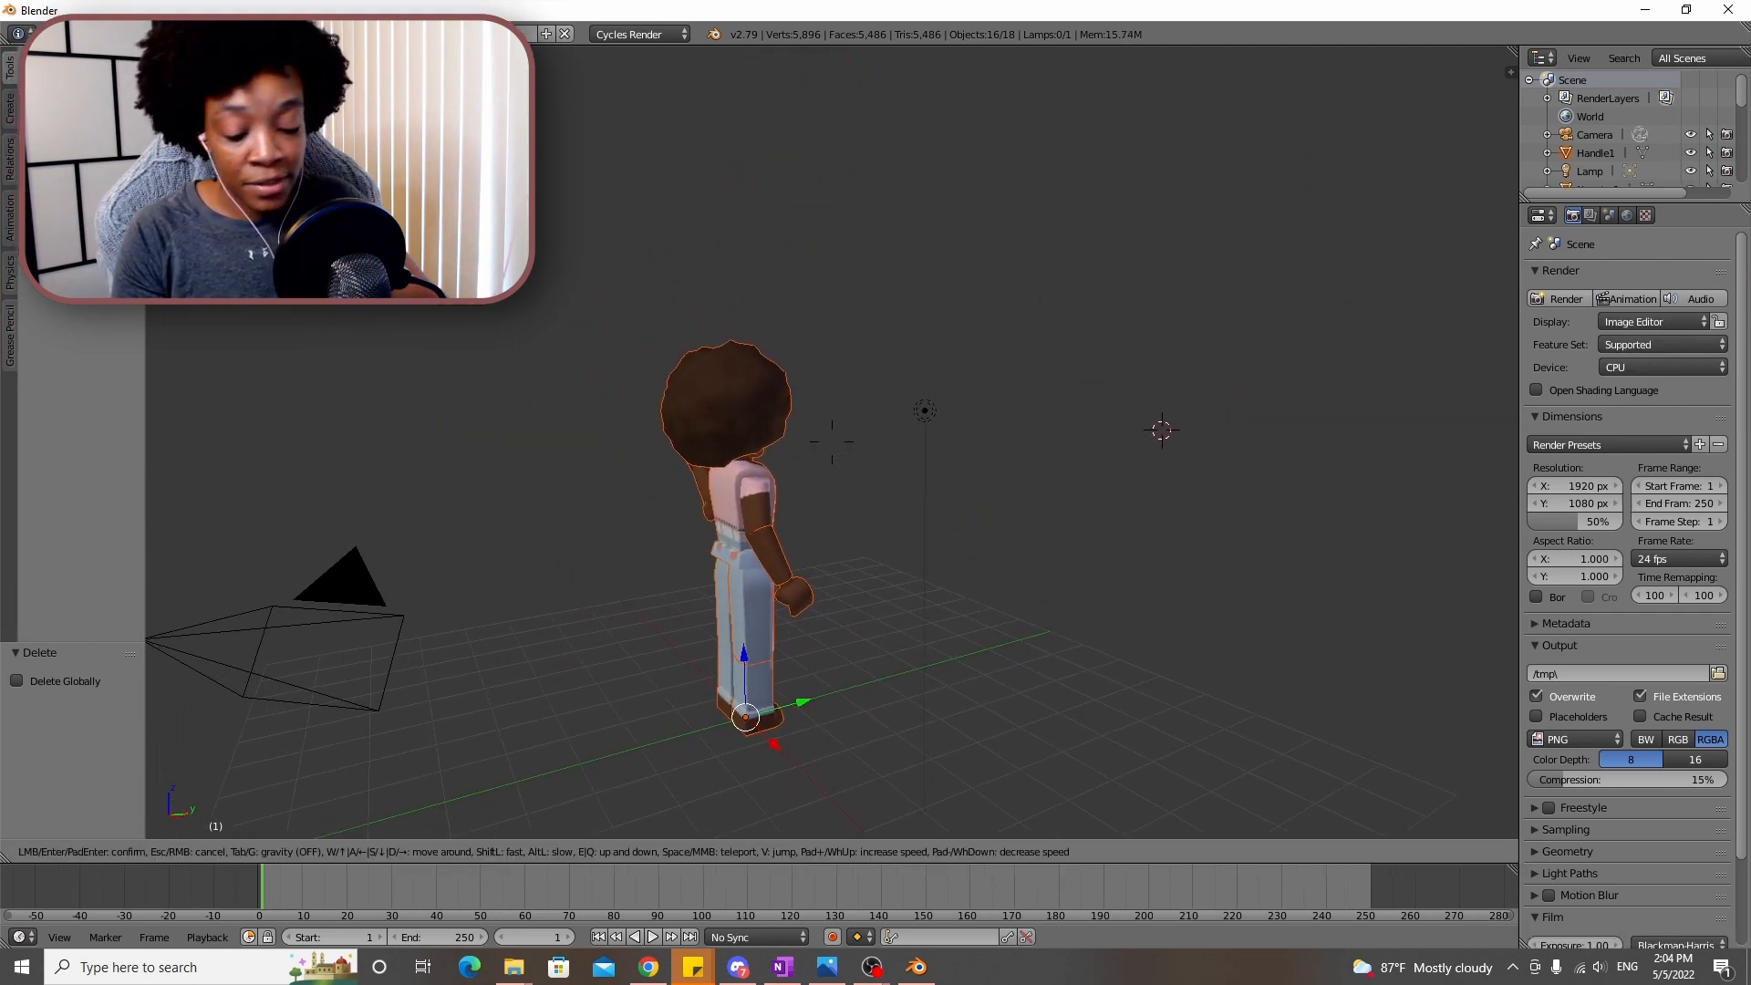
key(w)
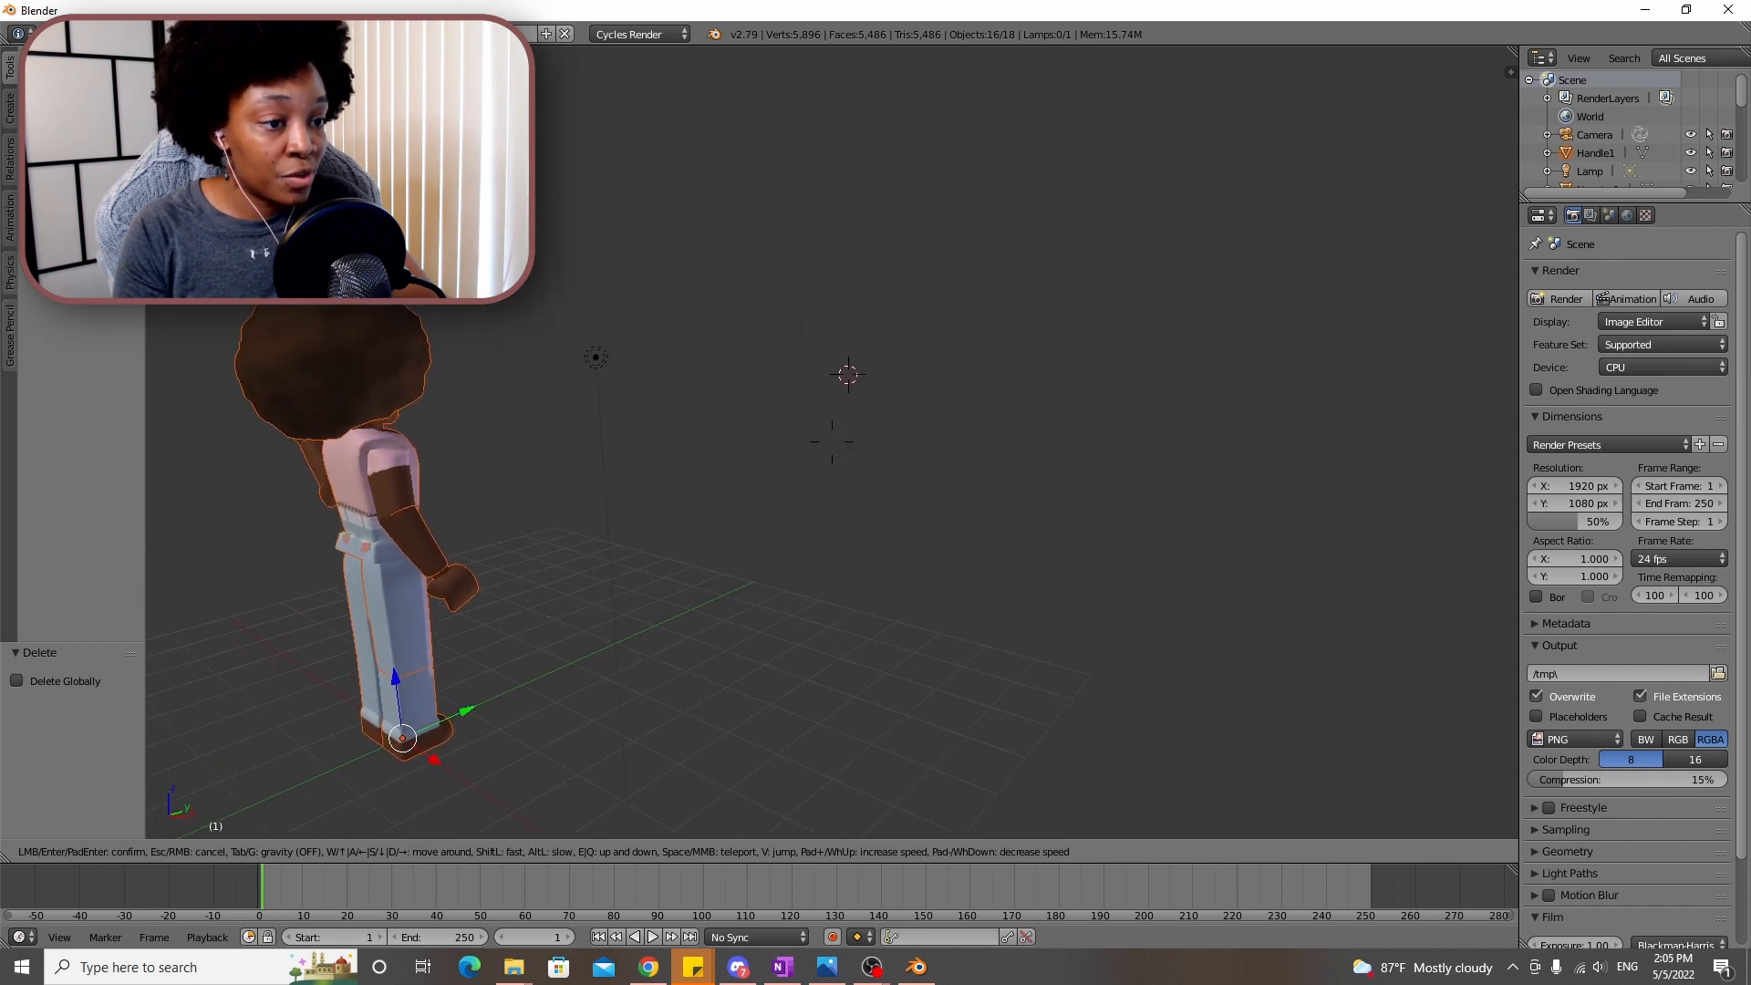
key(w)
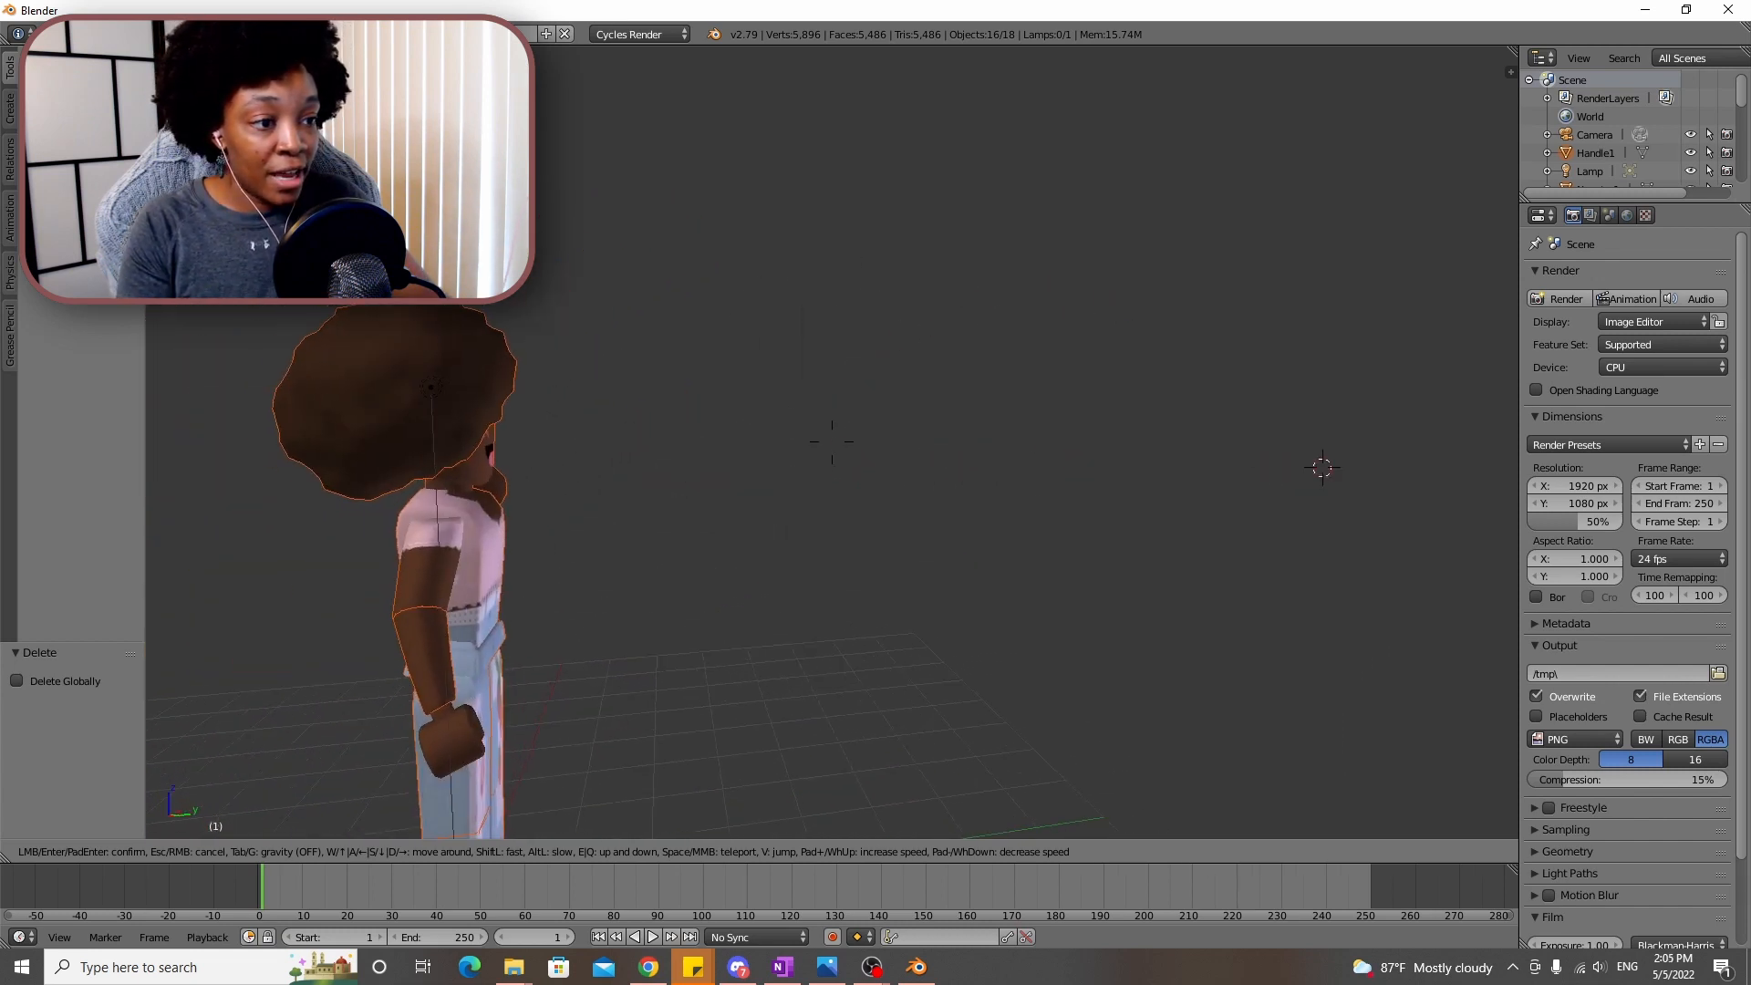
key(w)
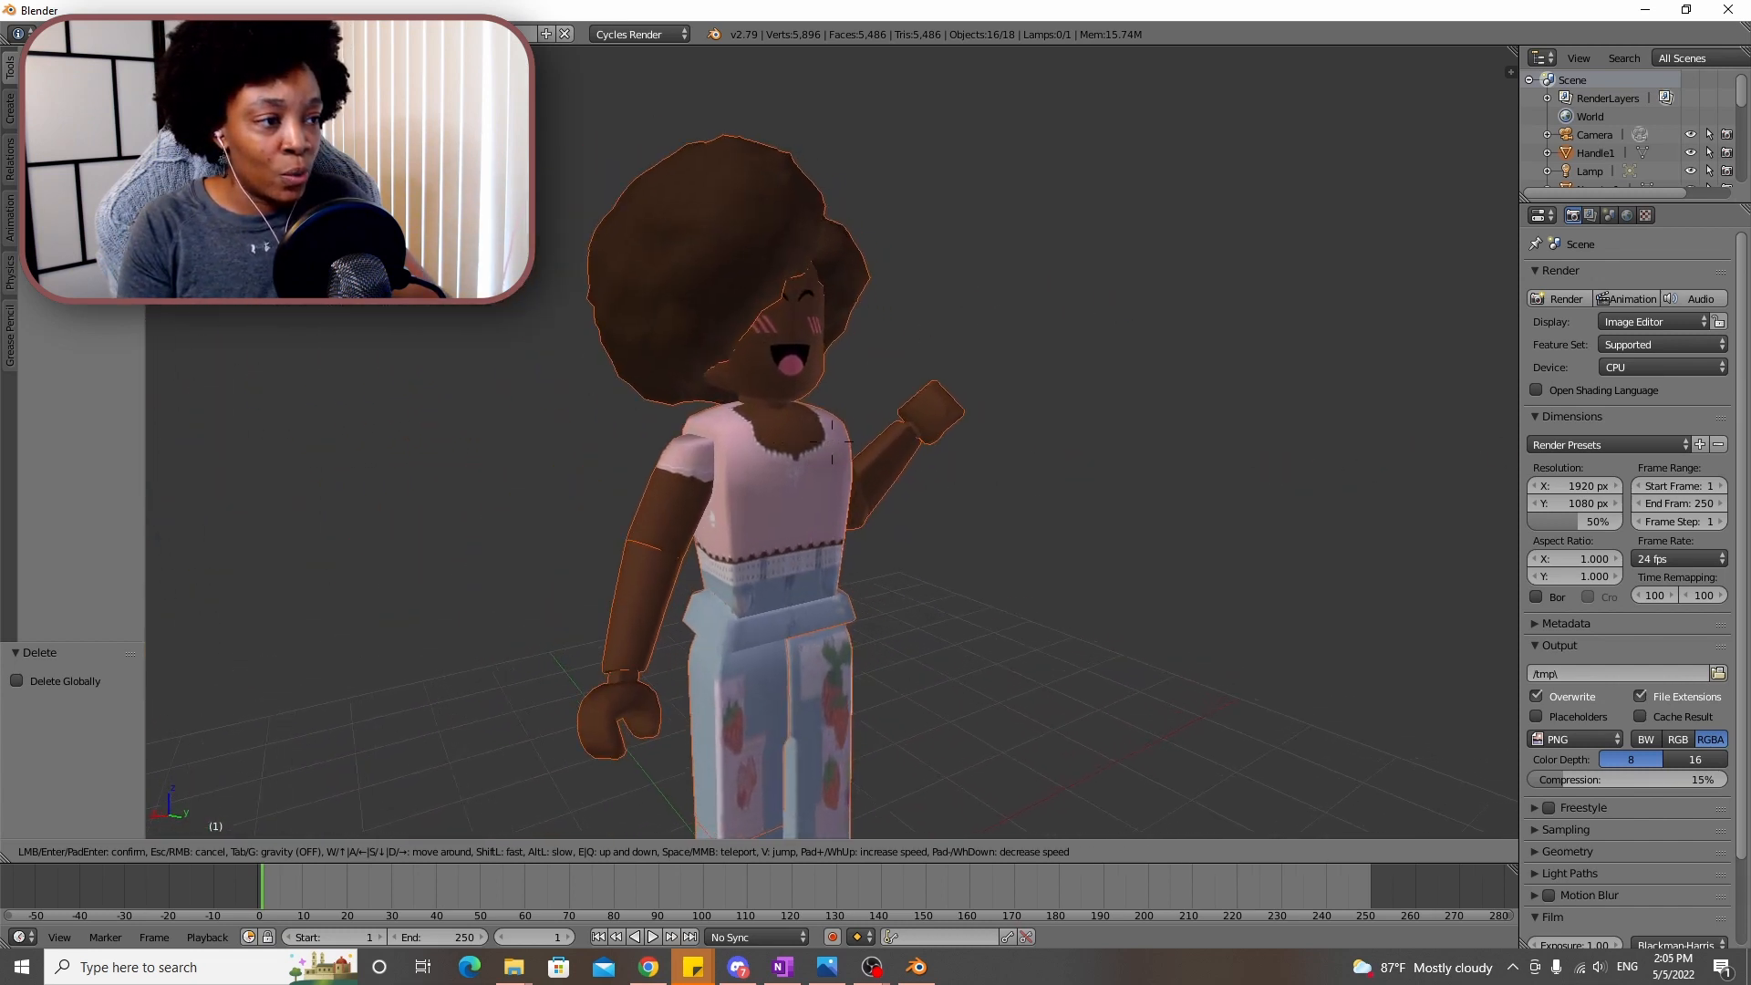
key(s)
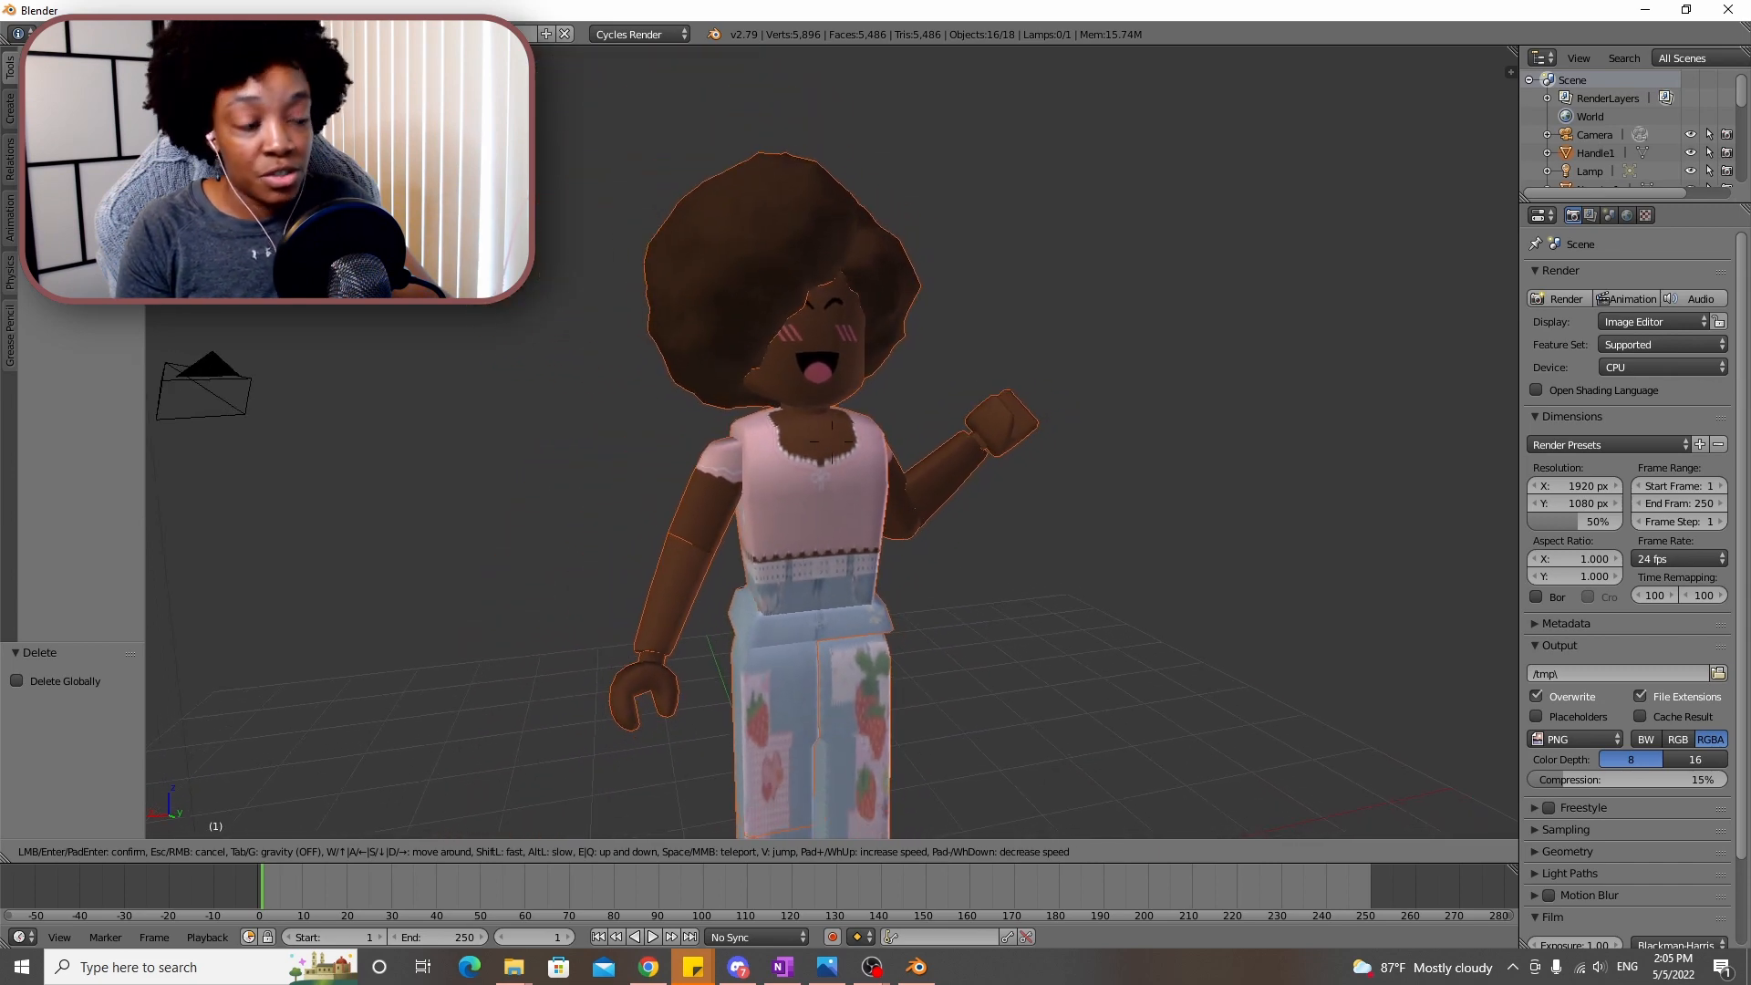
key(s)
key(w)
key(s)
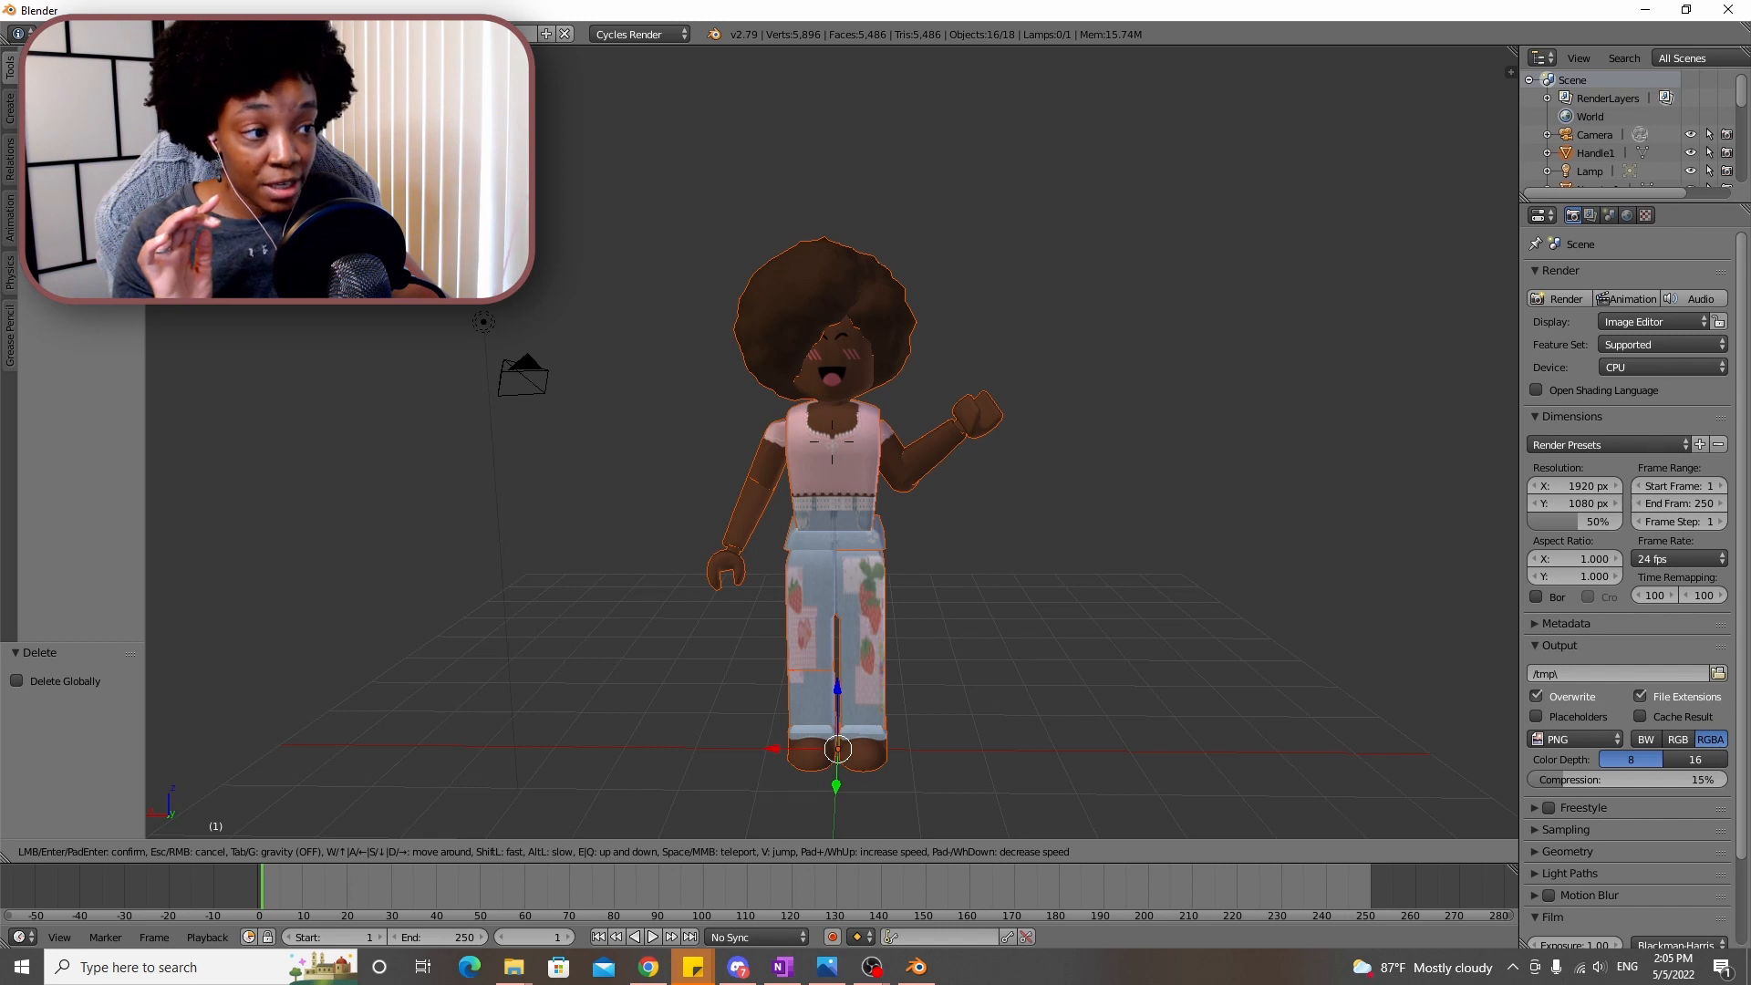
click(831, 441)
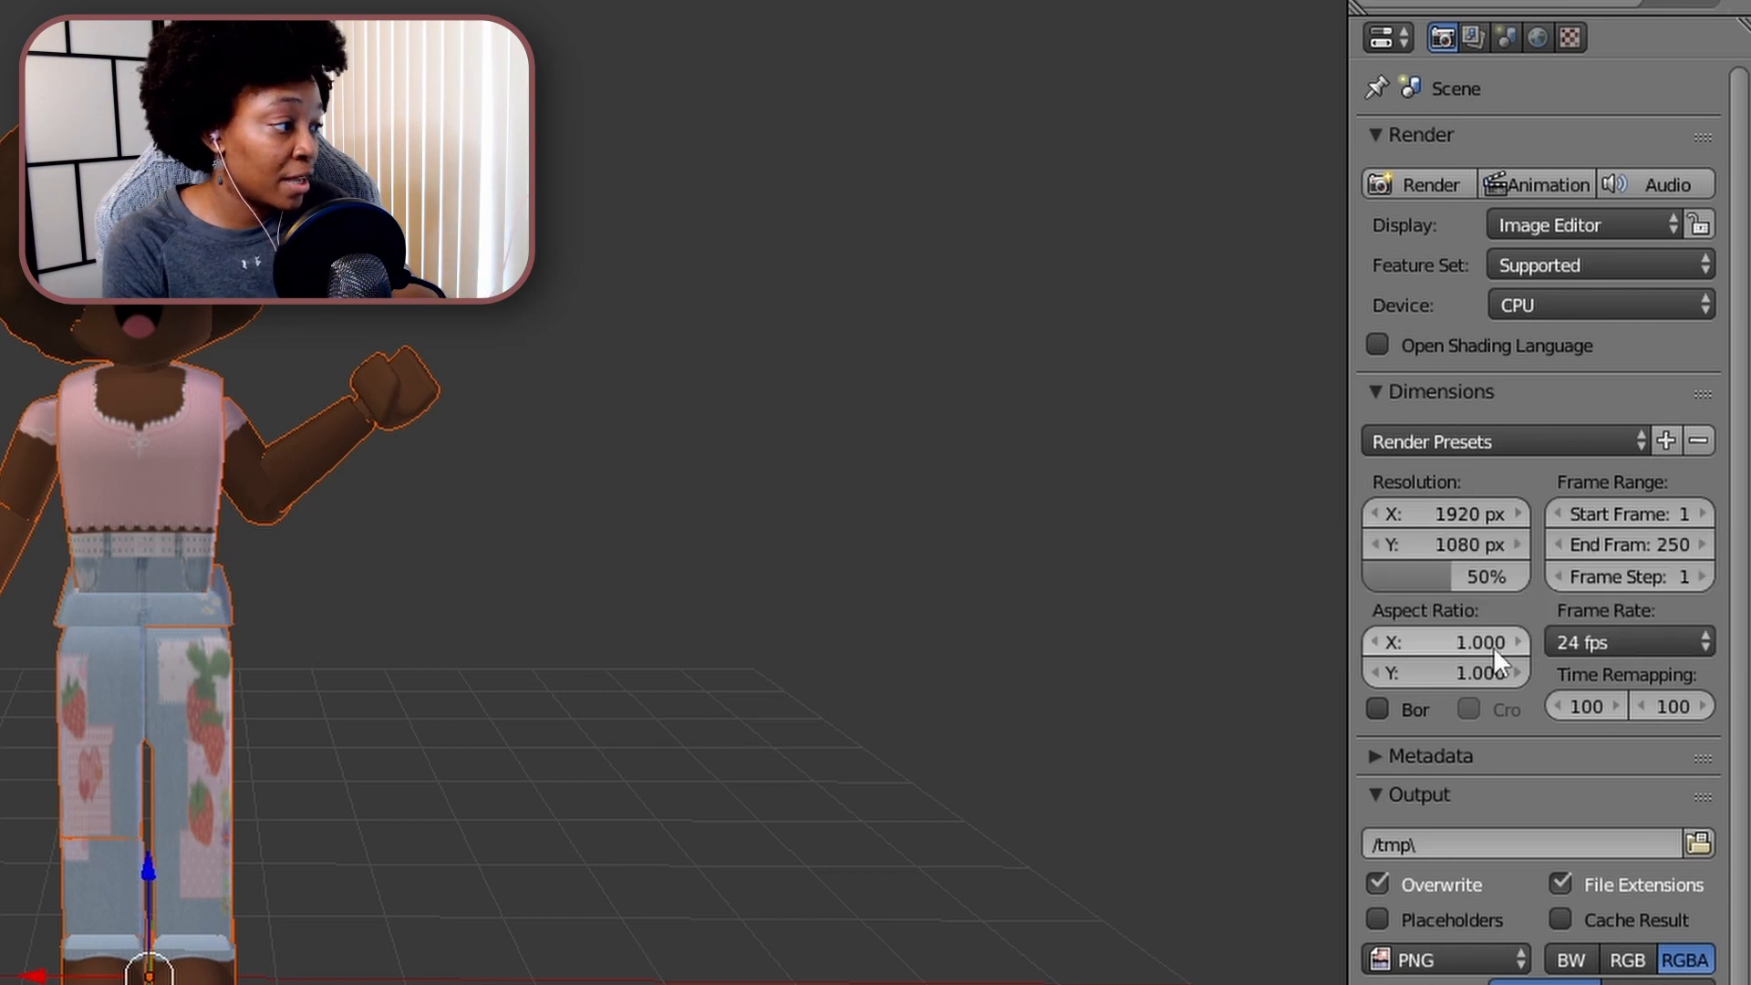
Set the render resolution to 1080 px by 1920 px with a 100% scale
click(1440, 509)
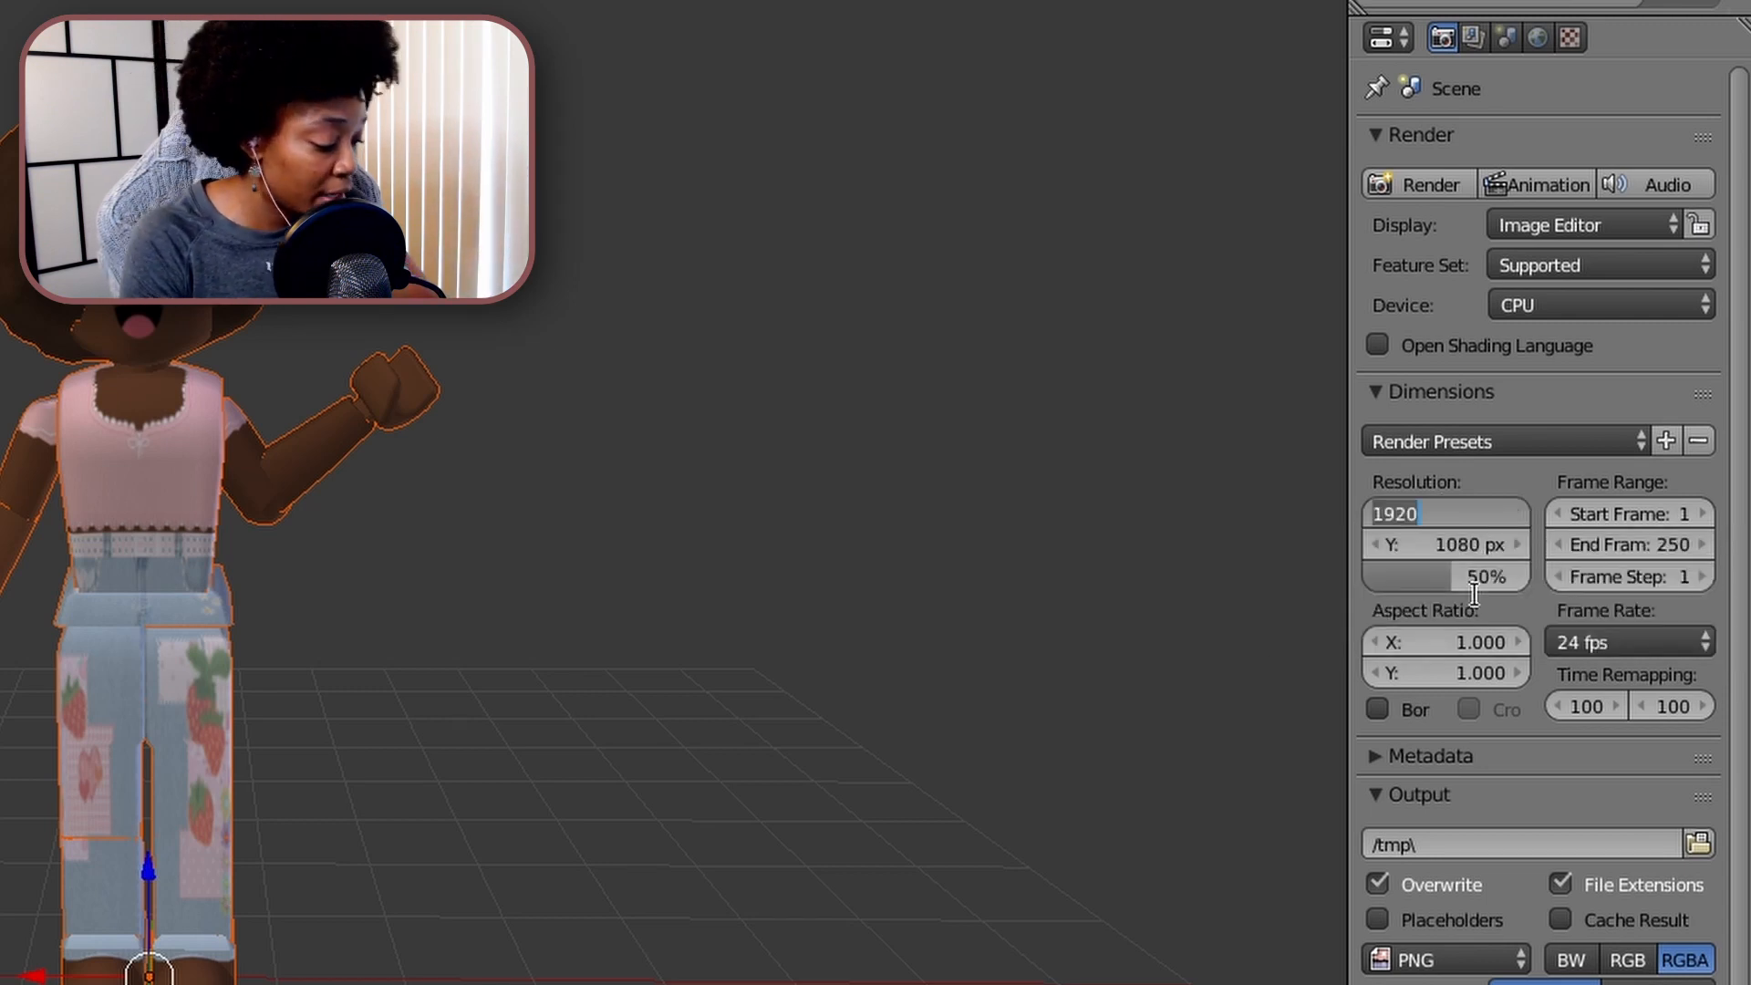
text(1080)
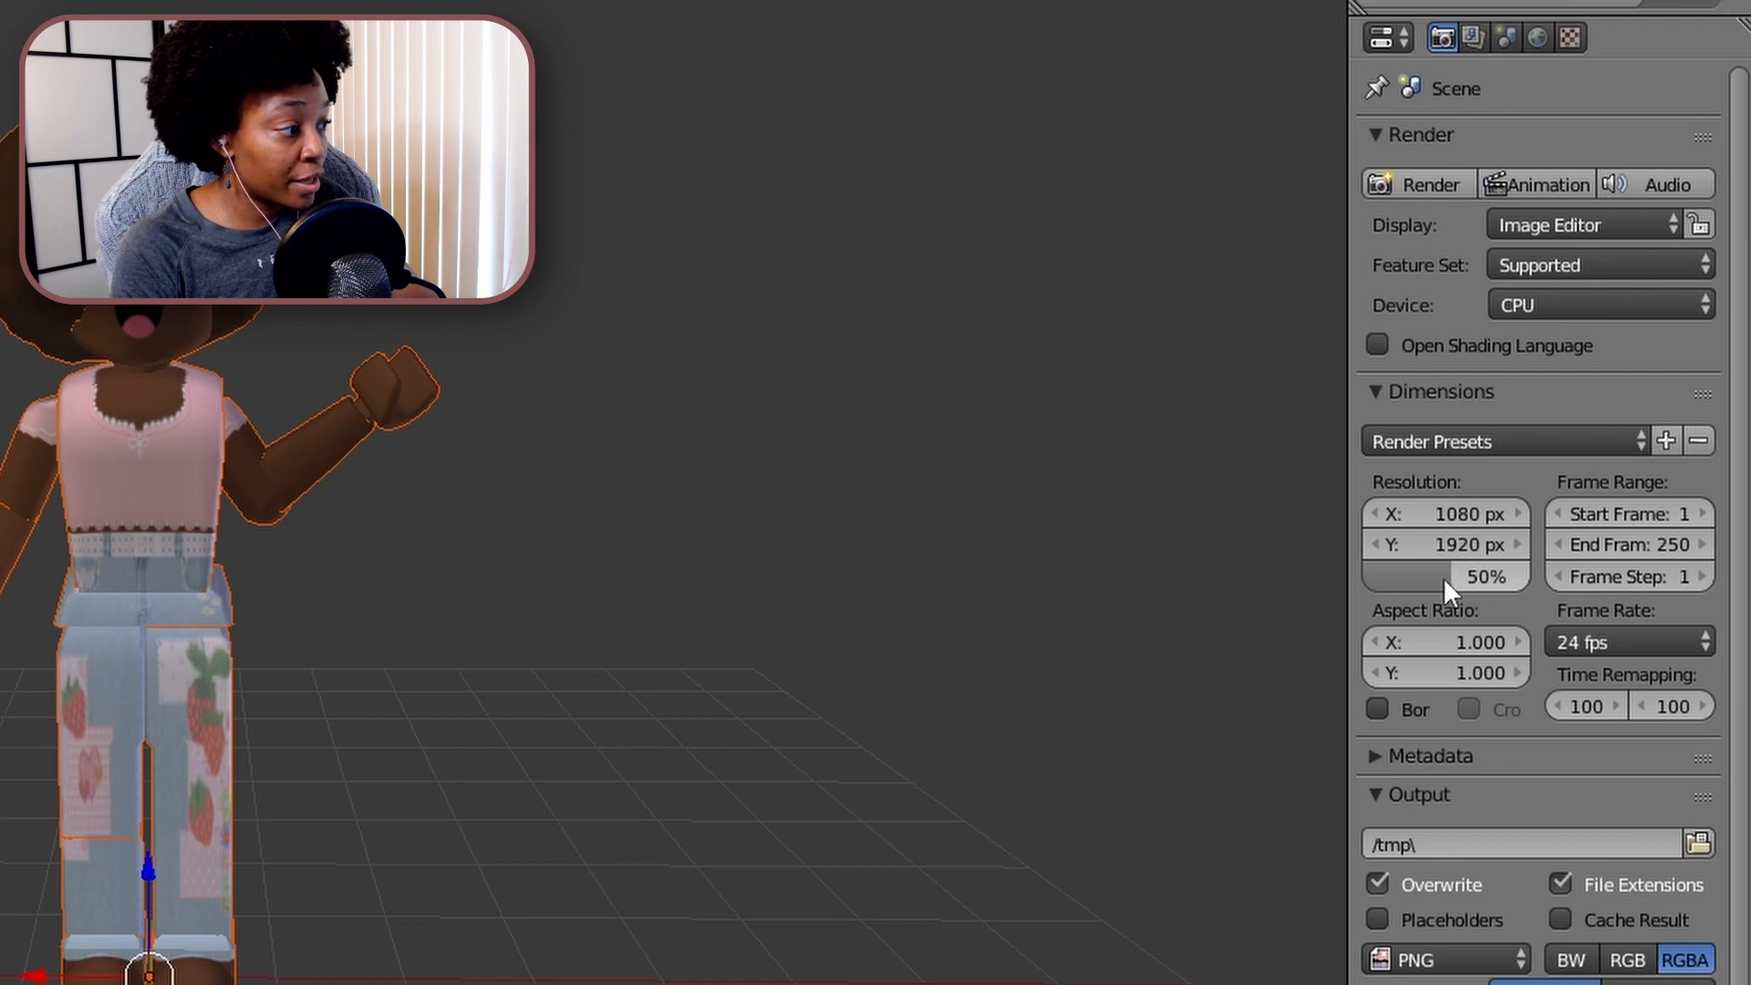
drag(1443, 577, 1528, 577)
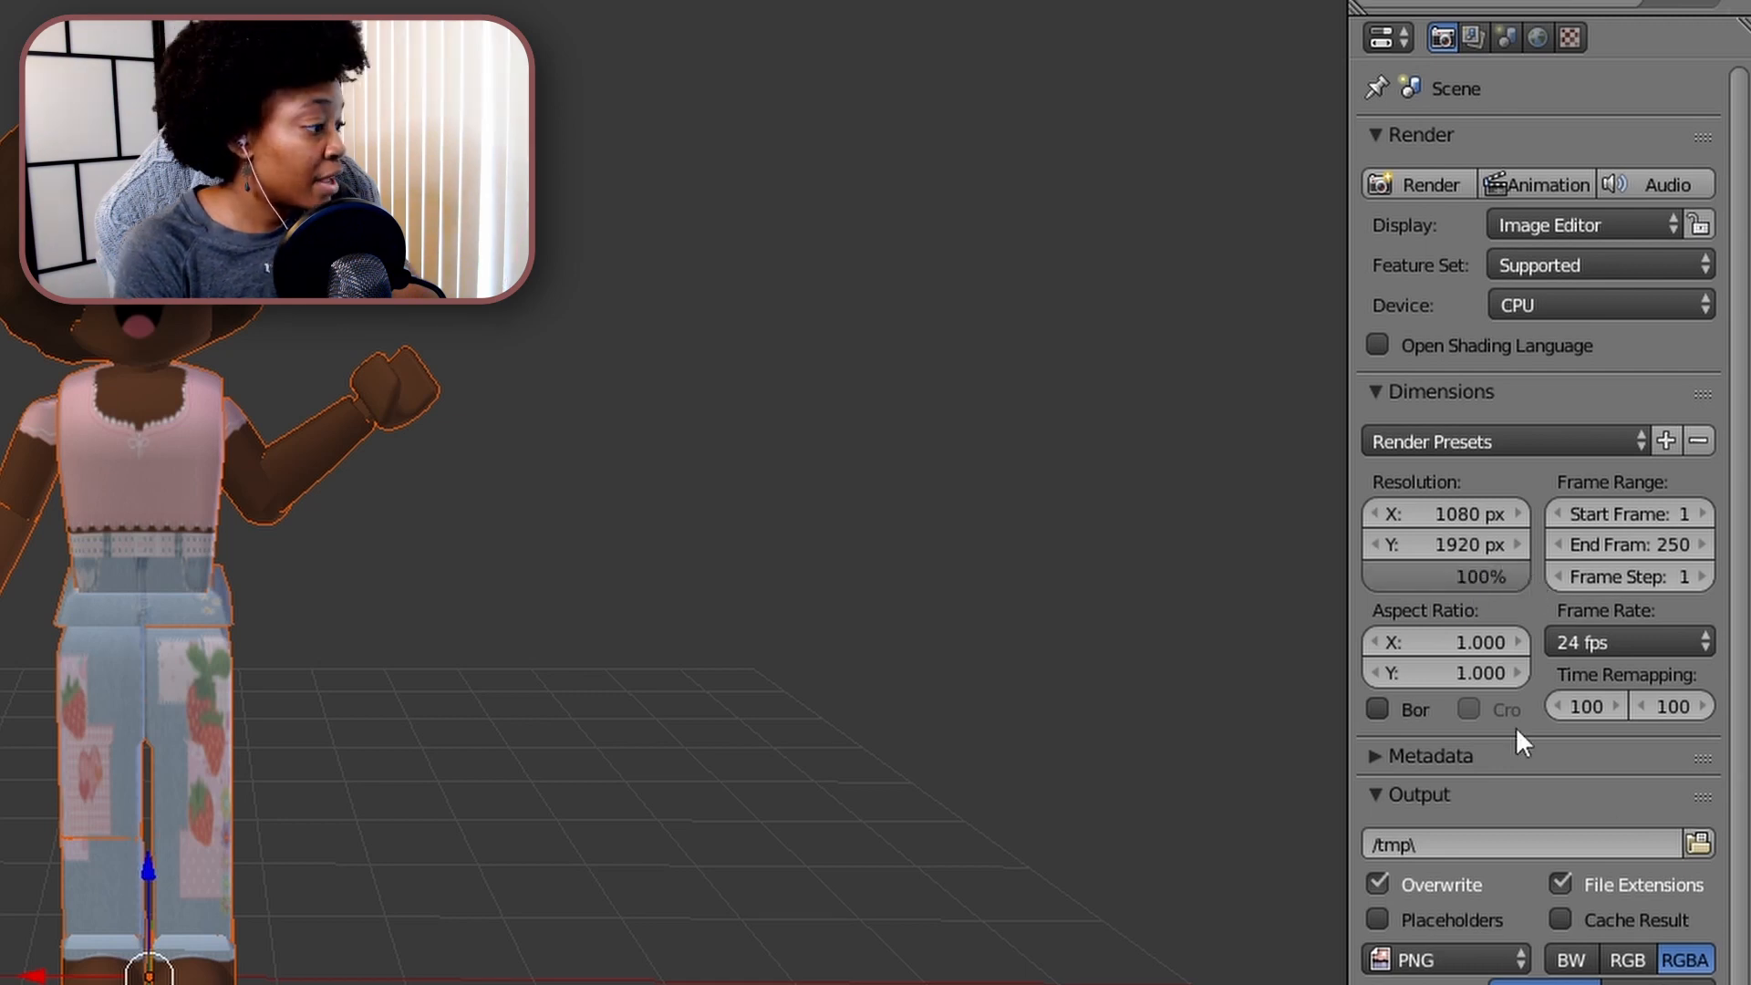
Enable the Transparent film option for the render and turn on Ambient Occlusion for the world
scroll(1578, 658, down, 5)
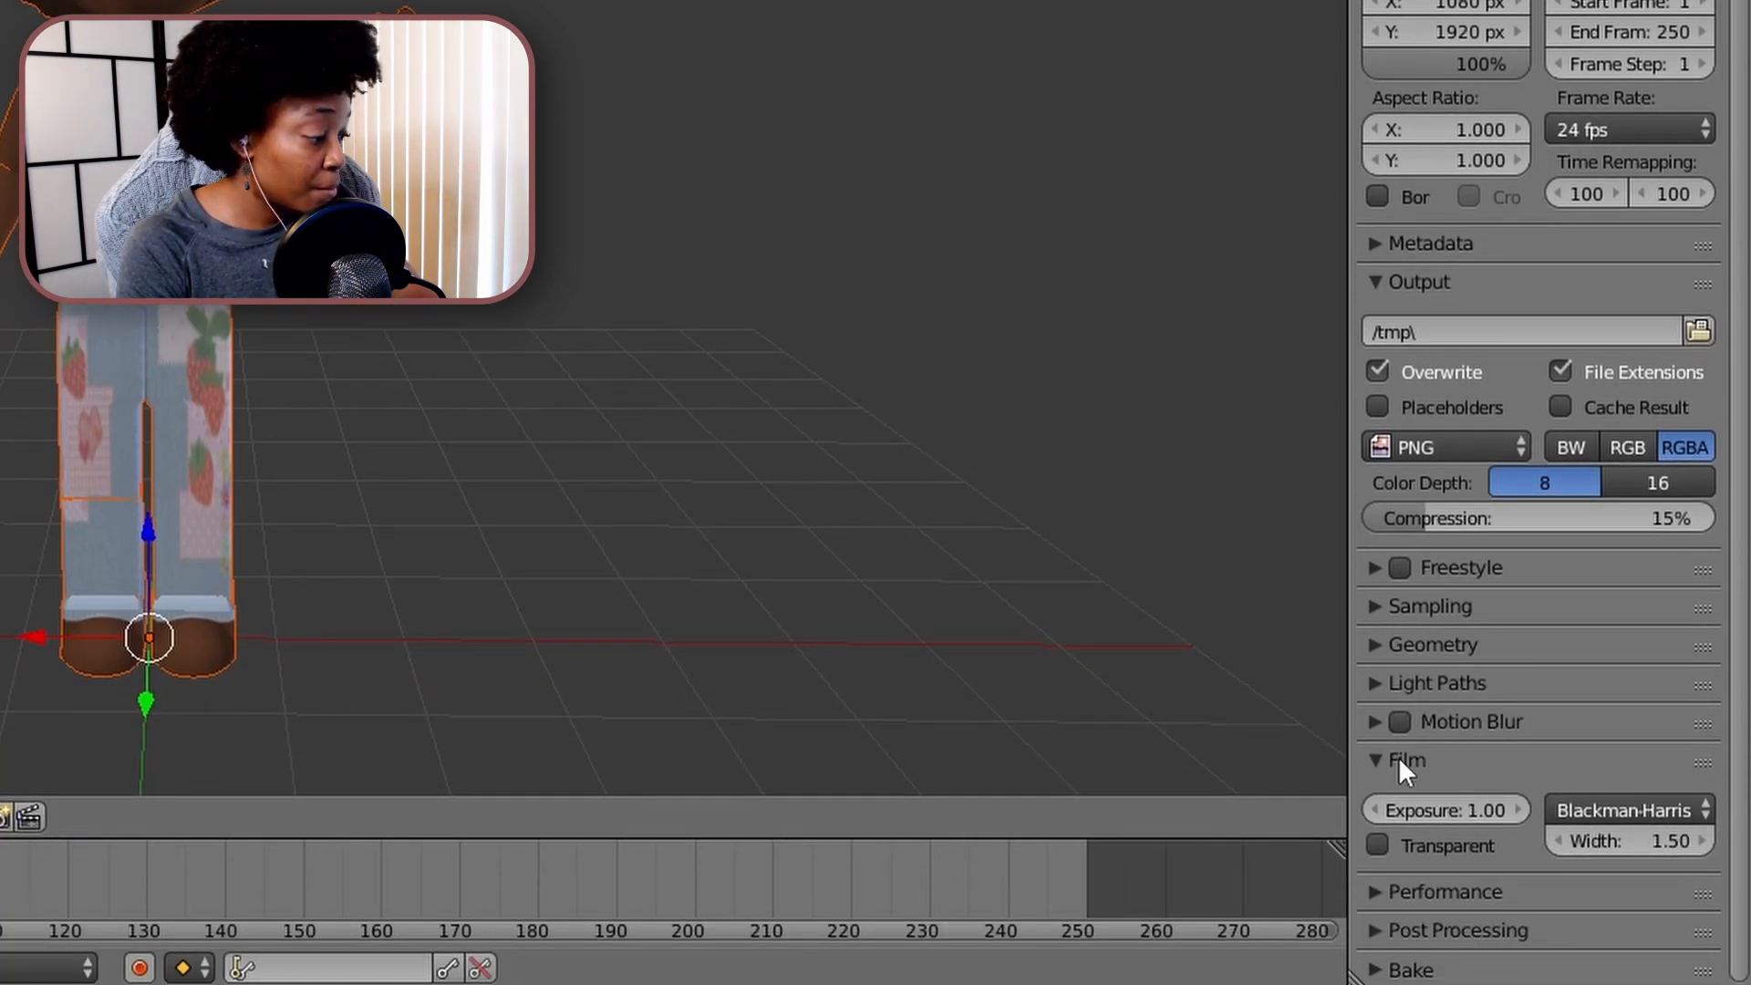
click(1379, 846)
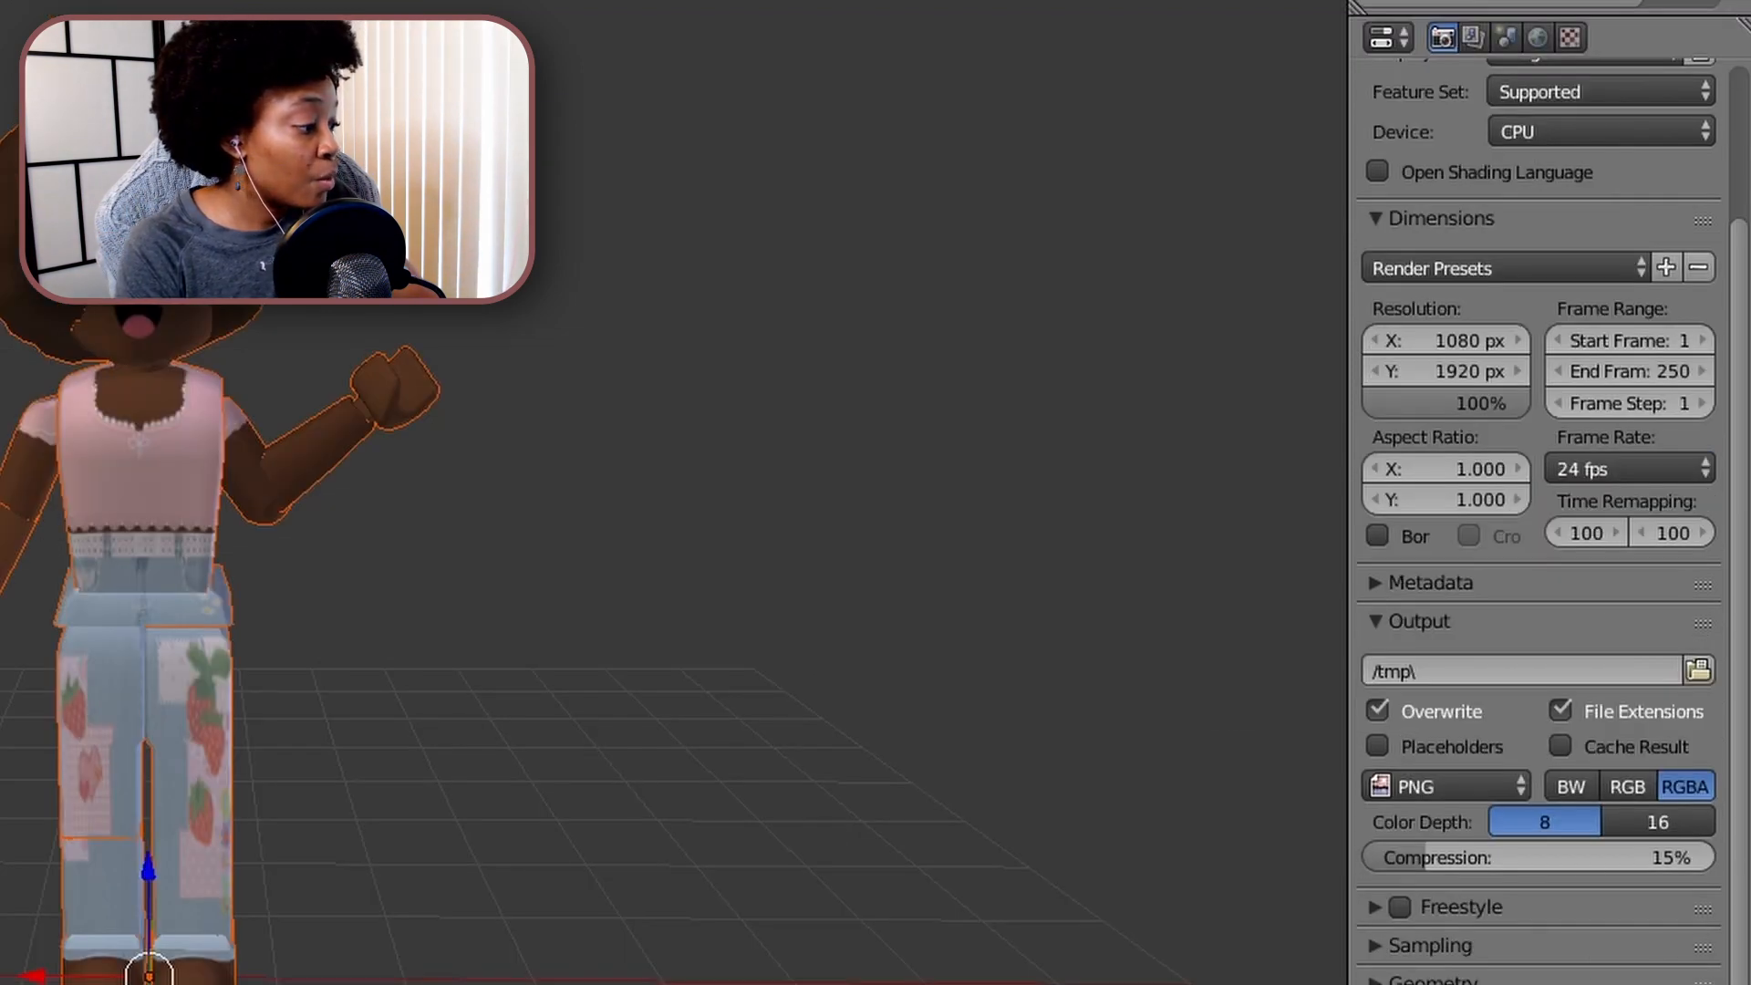
click(1536, 40)
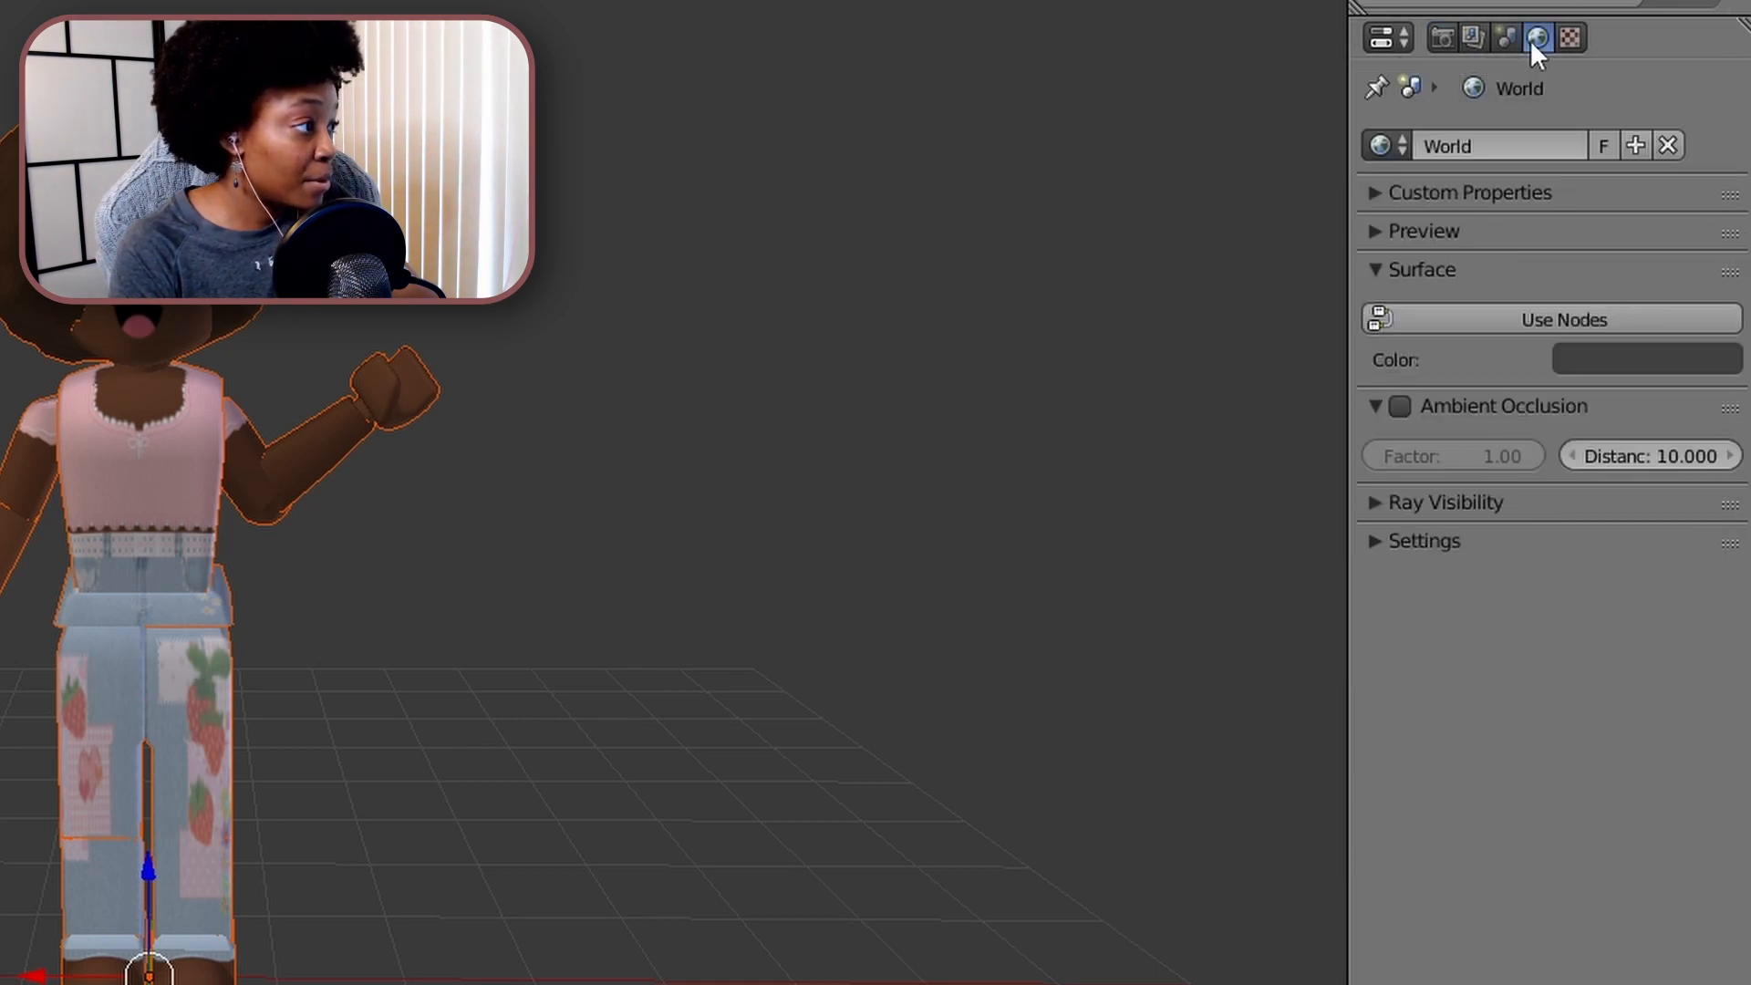
click(1401, 407)
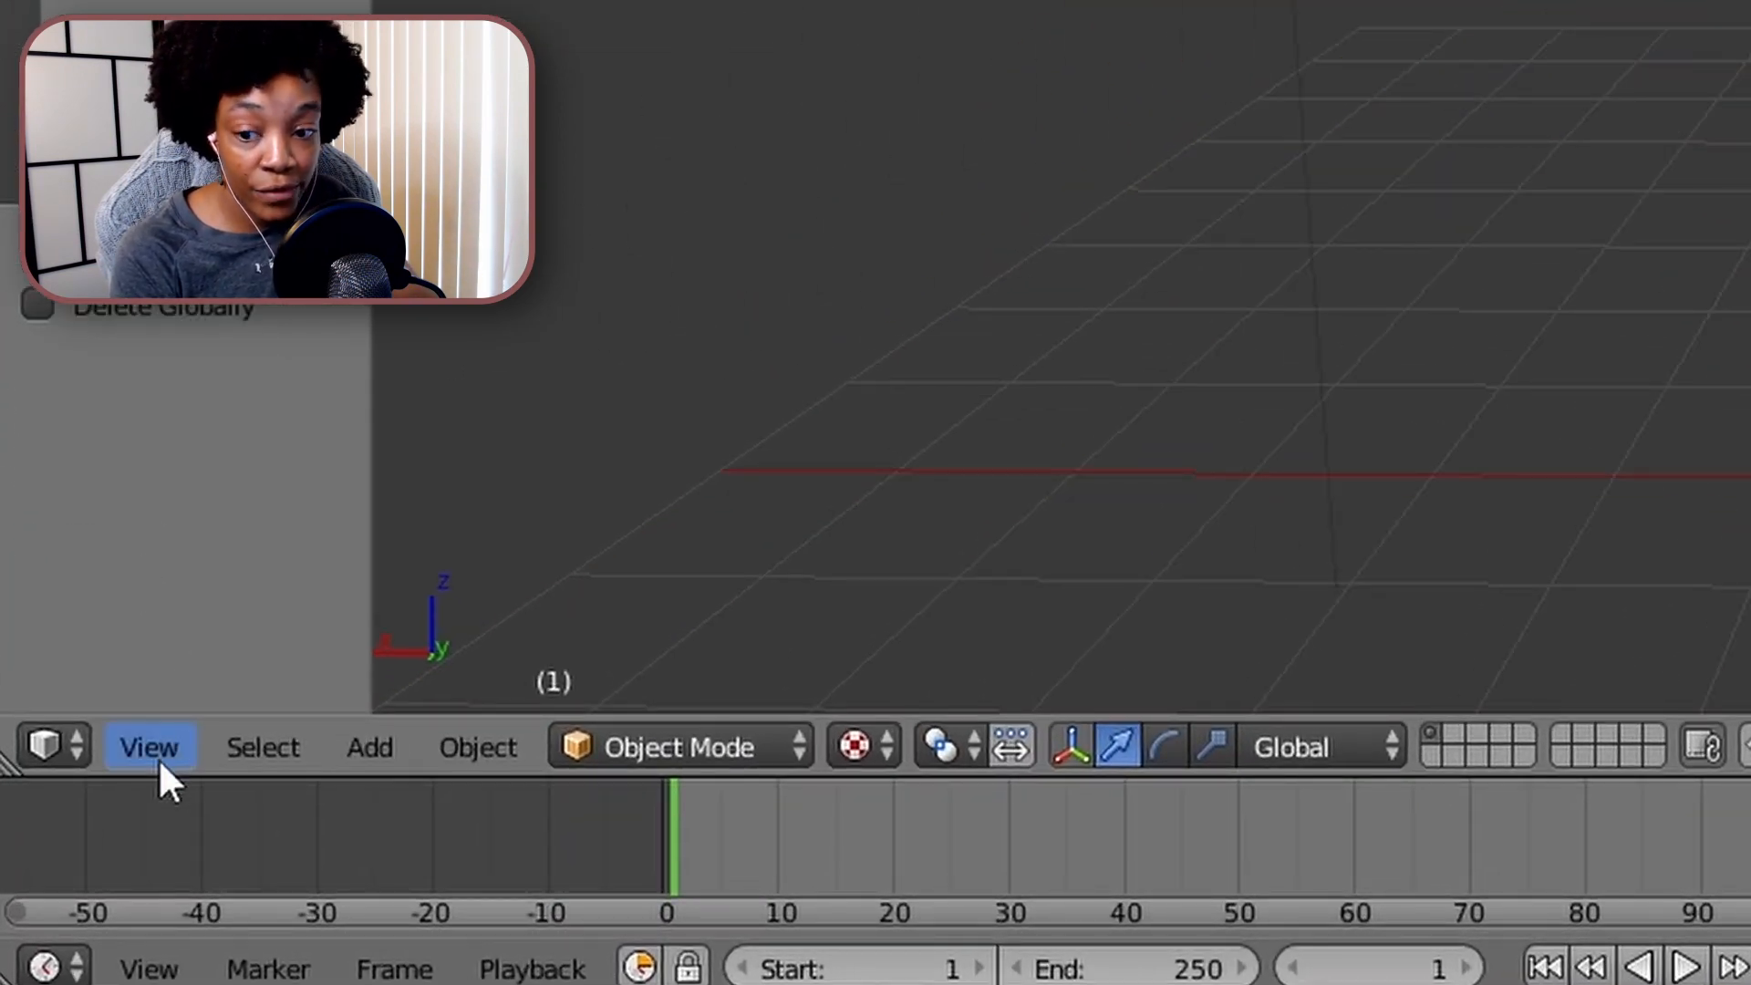
Look through the camera and use walk navigation to frame the avatar's full body from the front inside the camera border
click(157, 757)
click(215, 572)
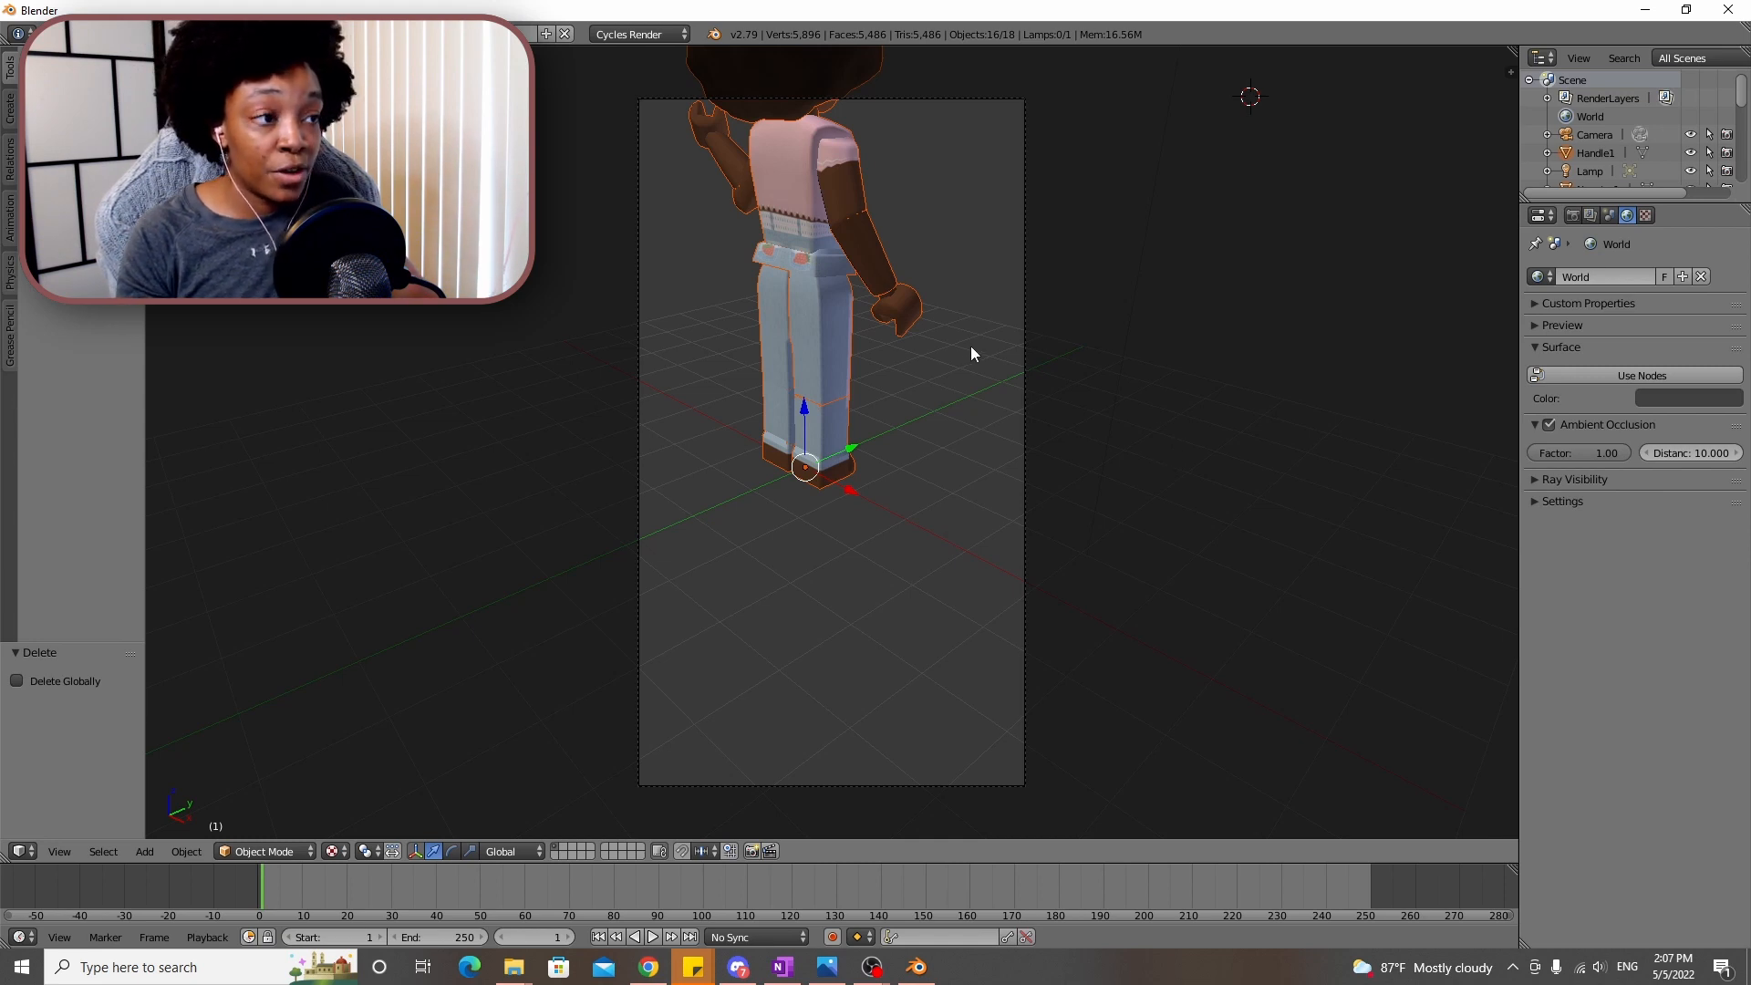
key(shift+f)
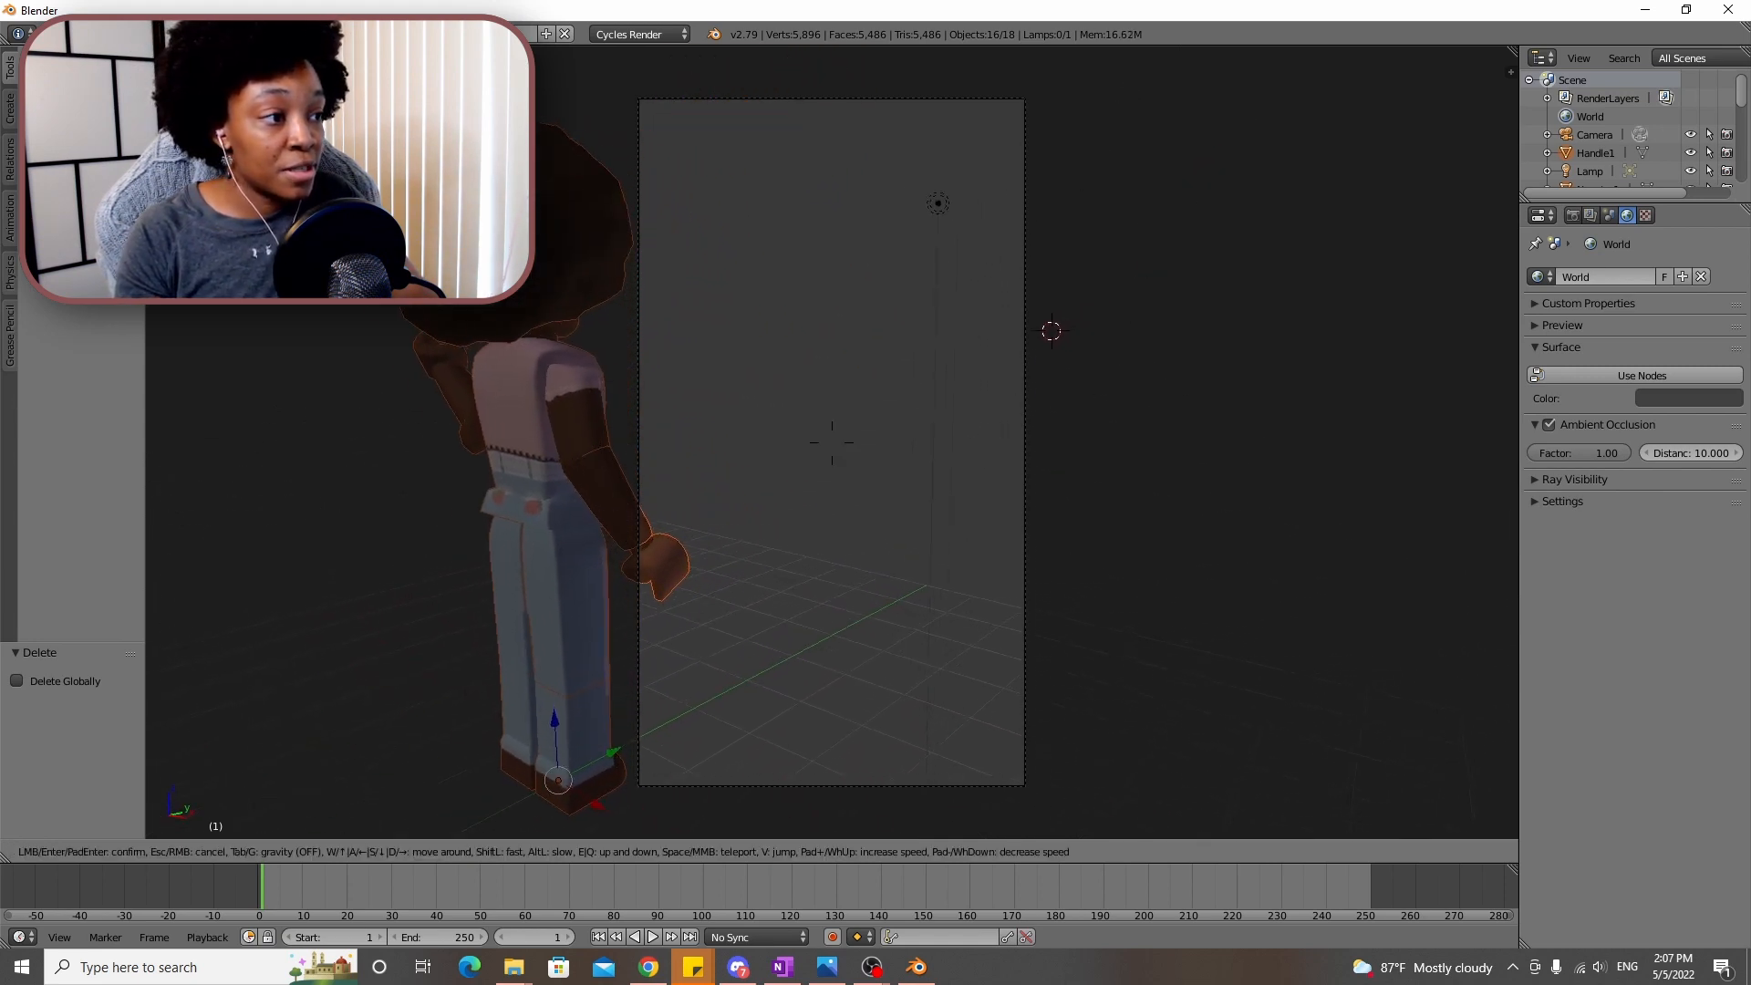
key(w)
key(d)
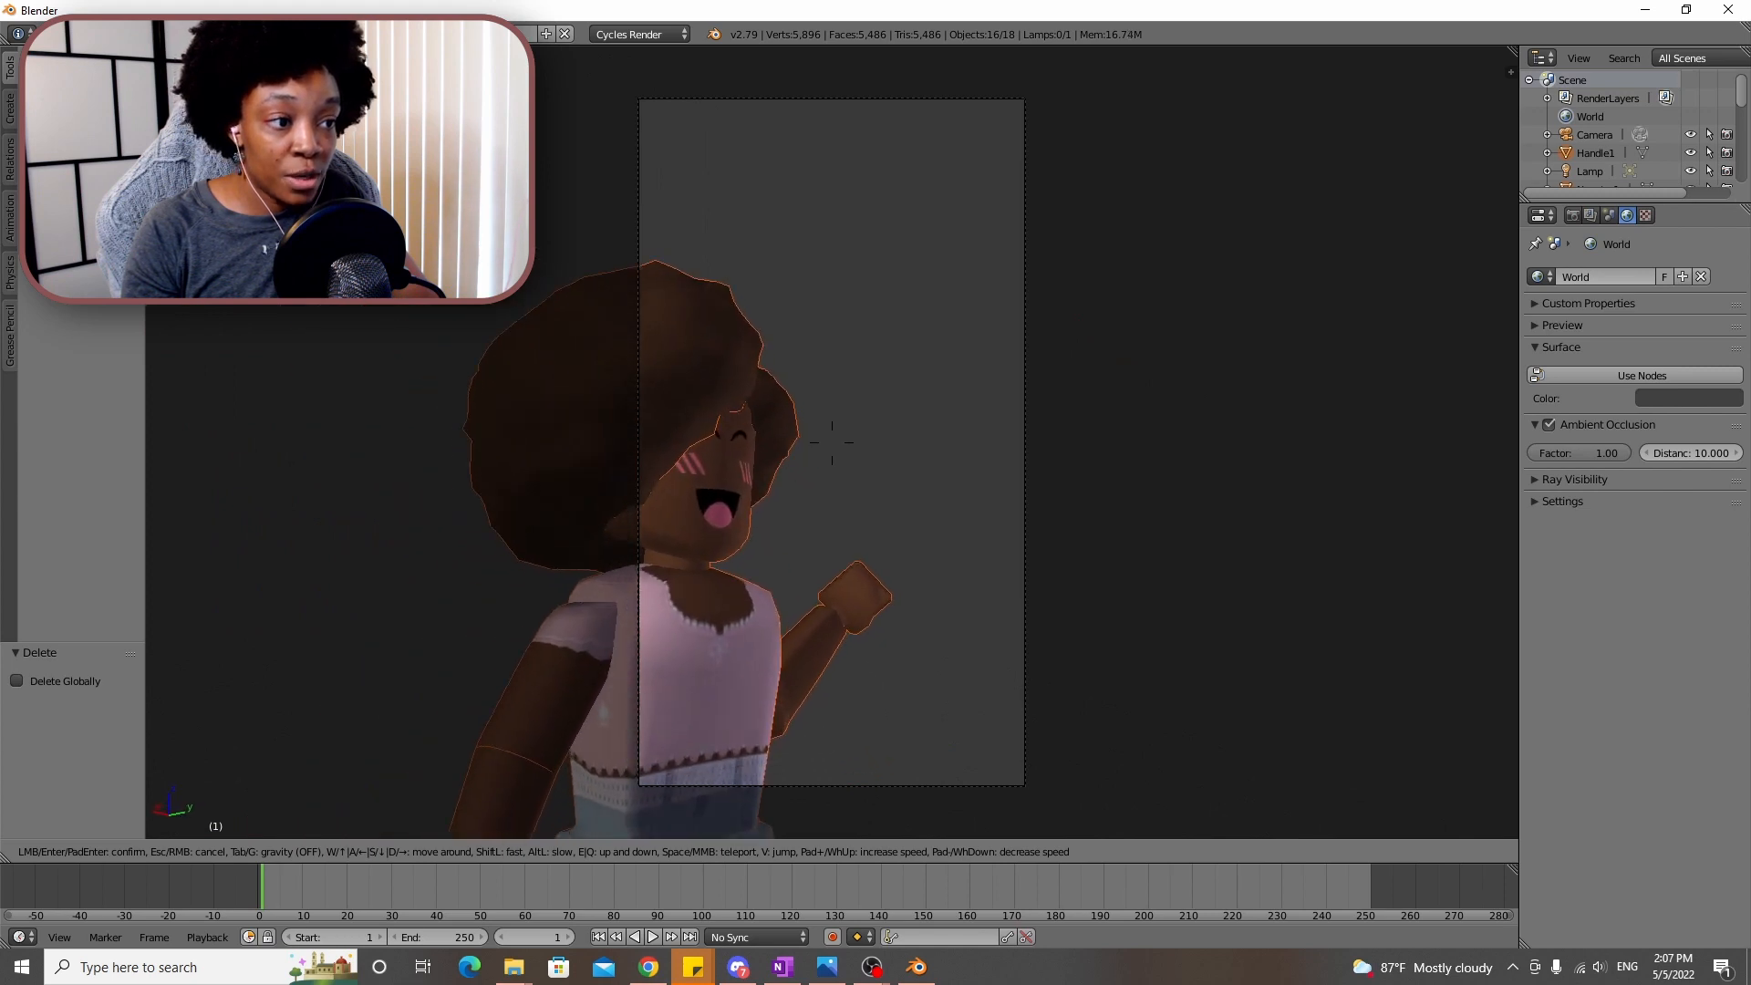
key(d)
key(s)
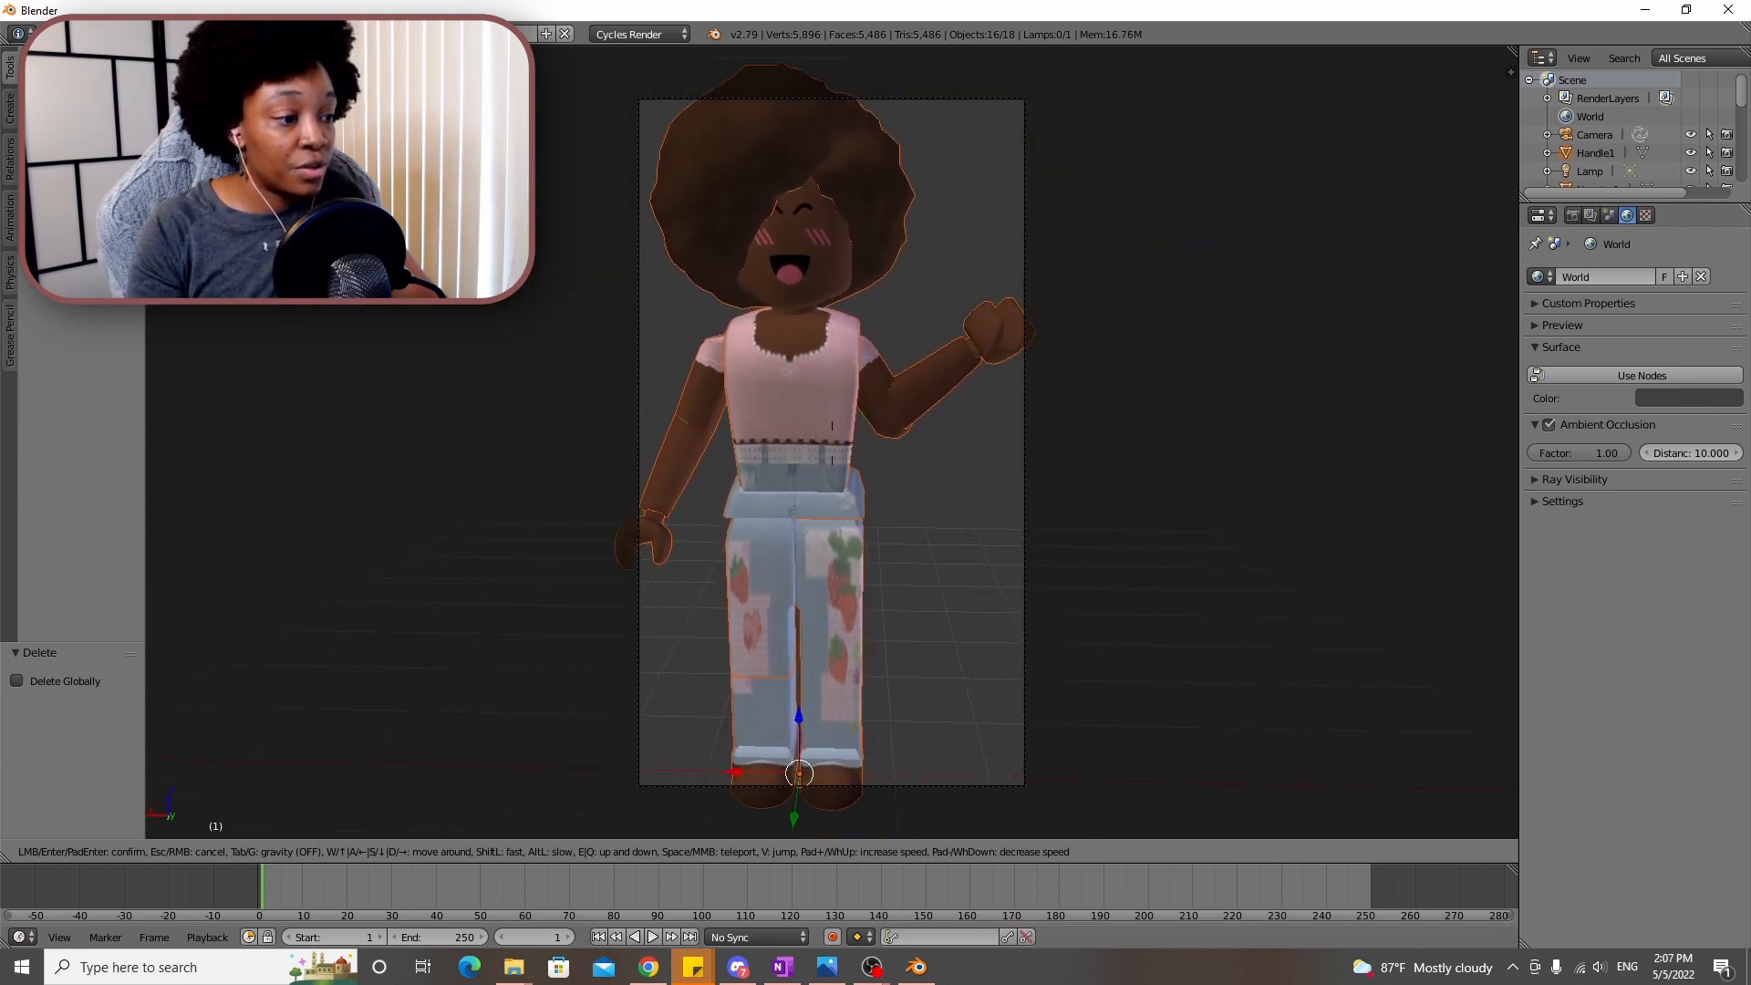
key(s)
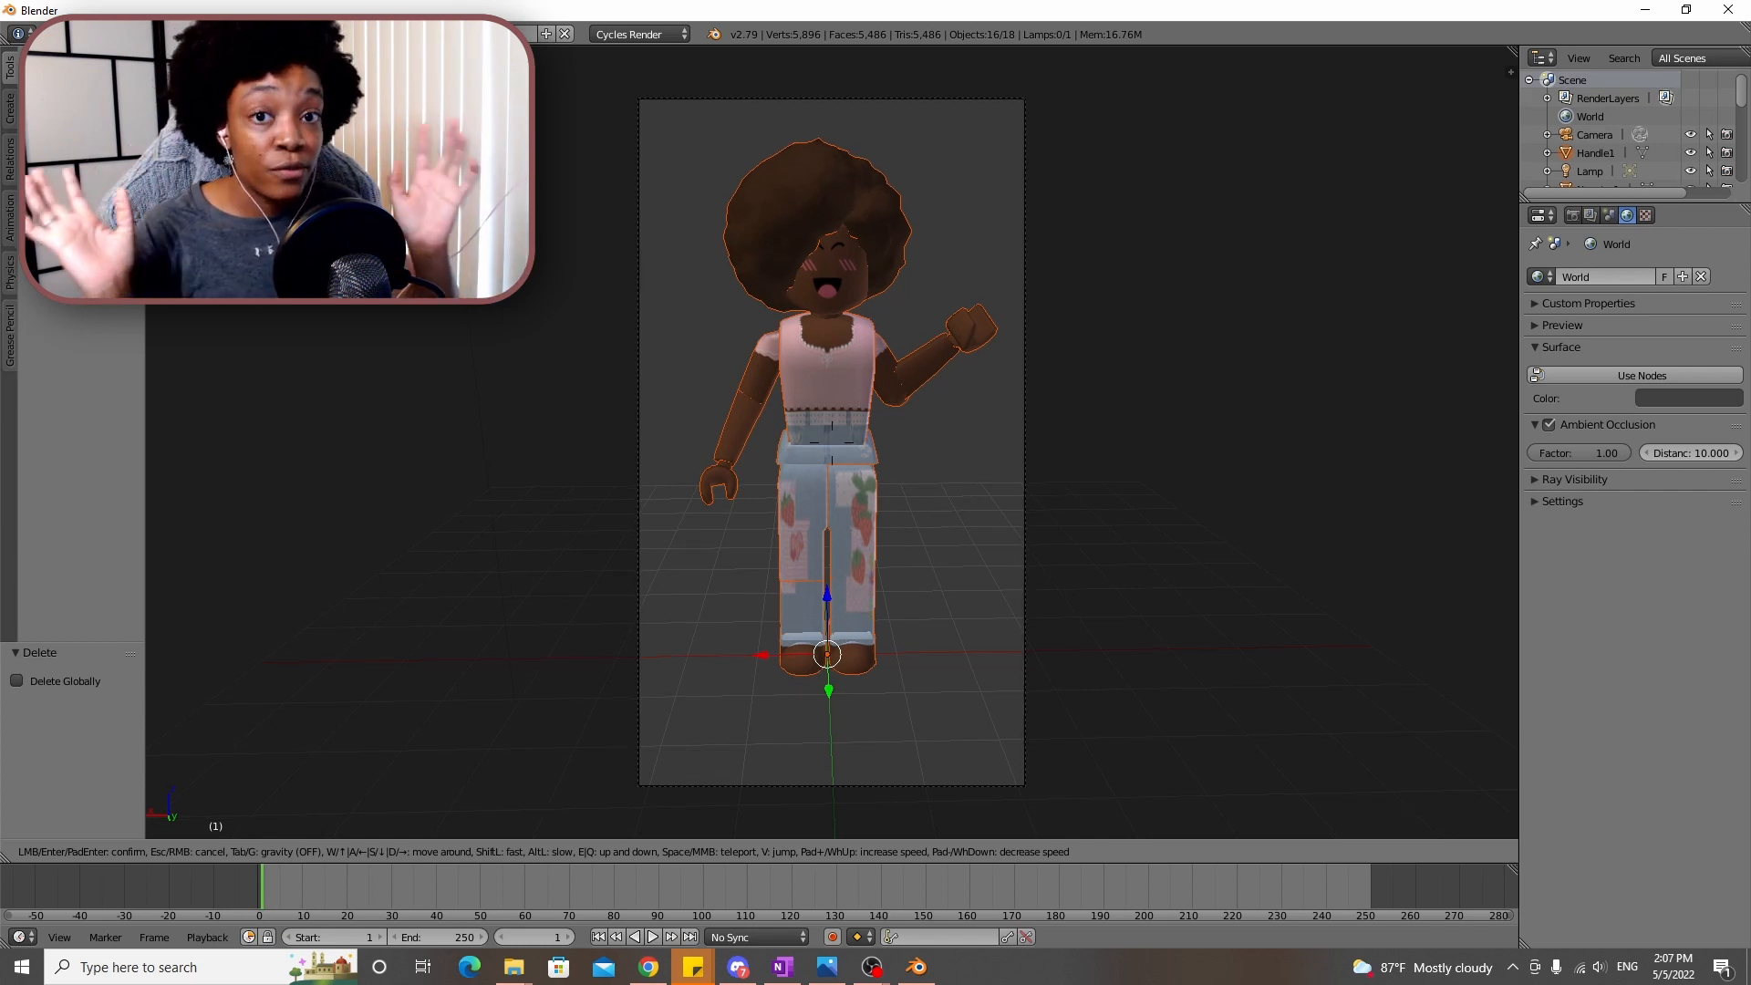
key(w)
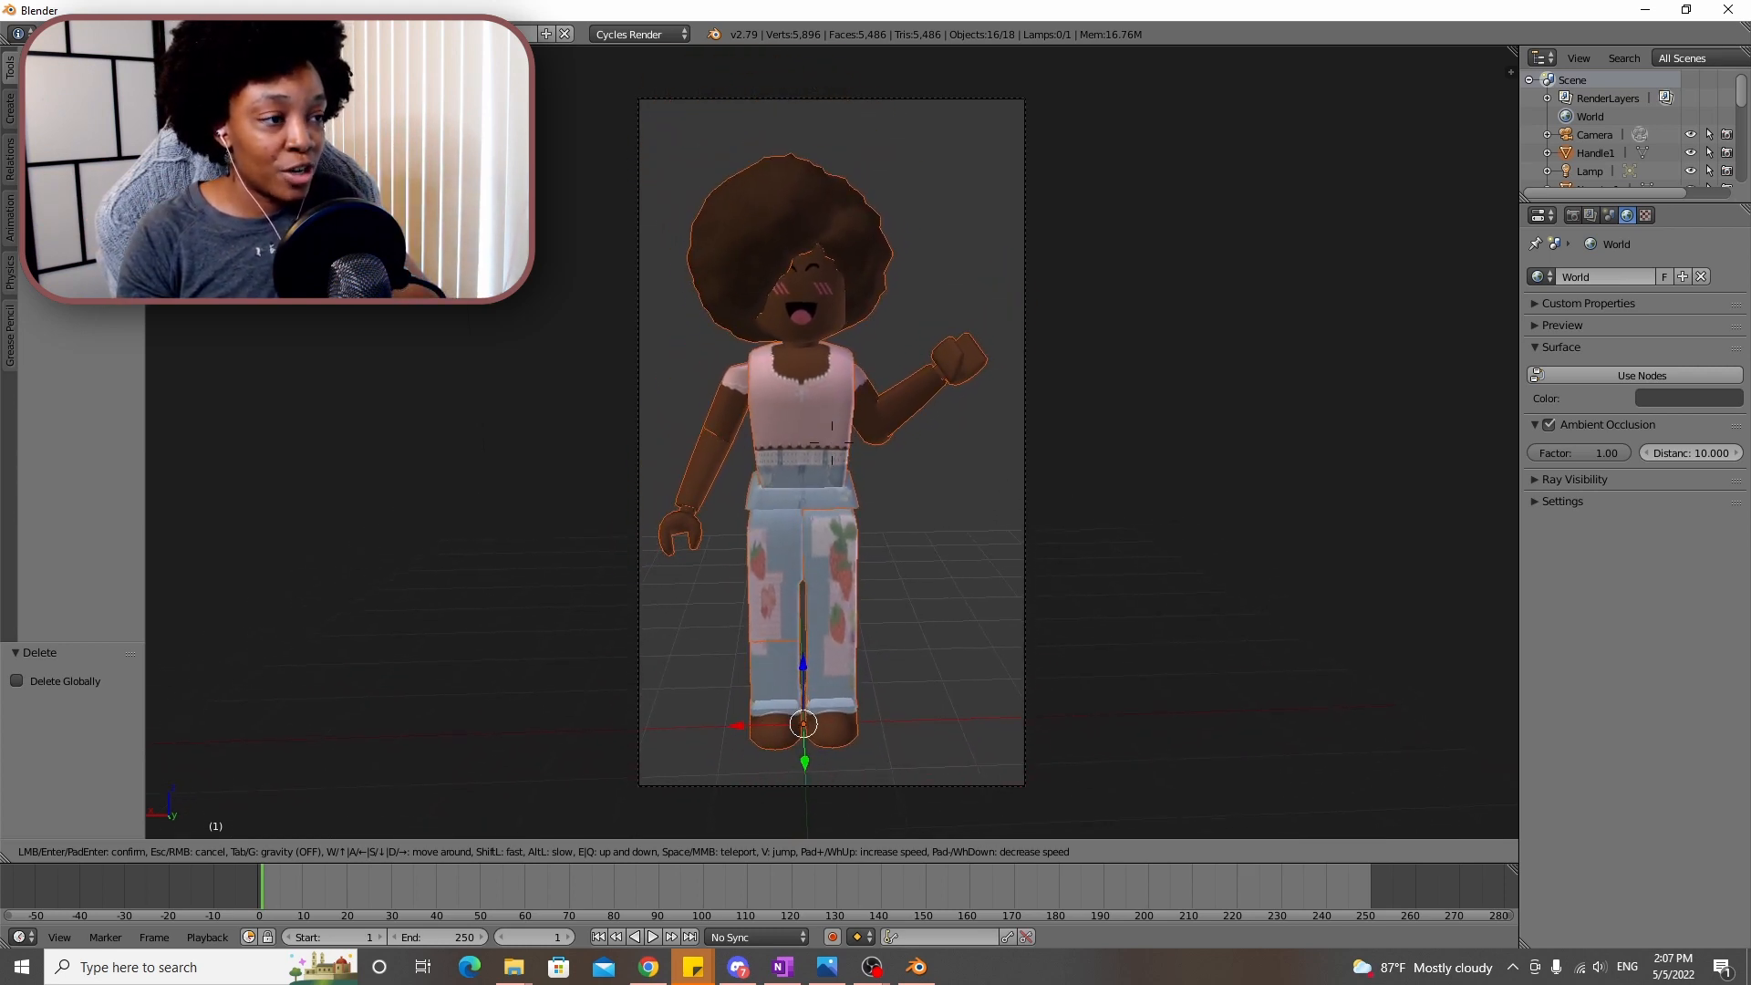
key(s)
key(w)
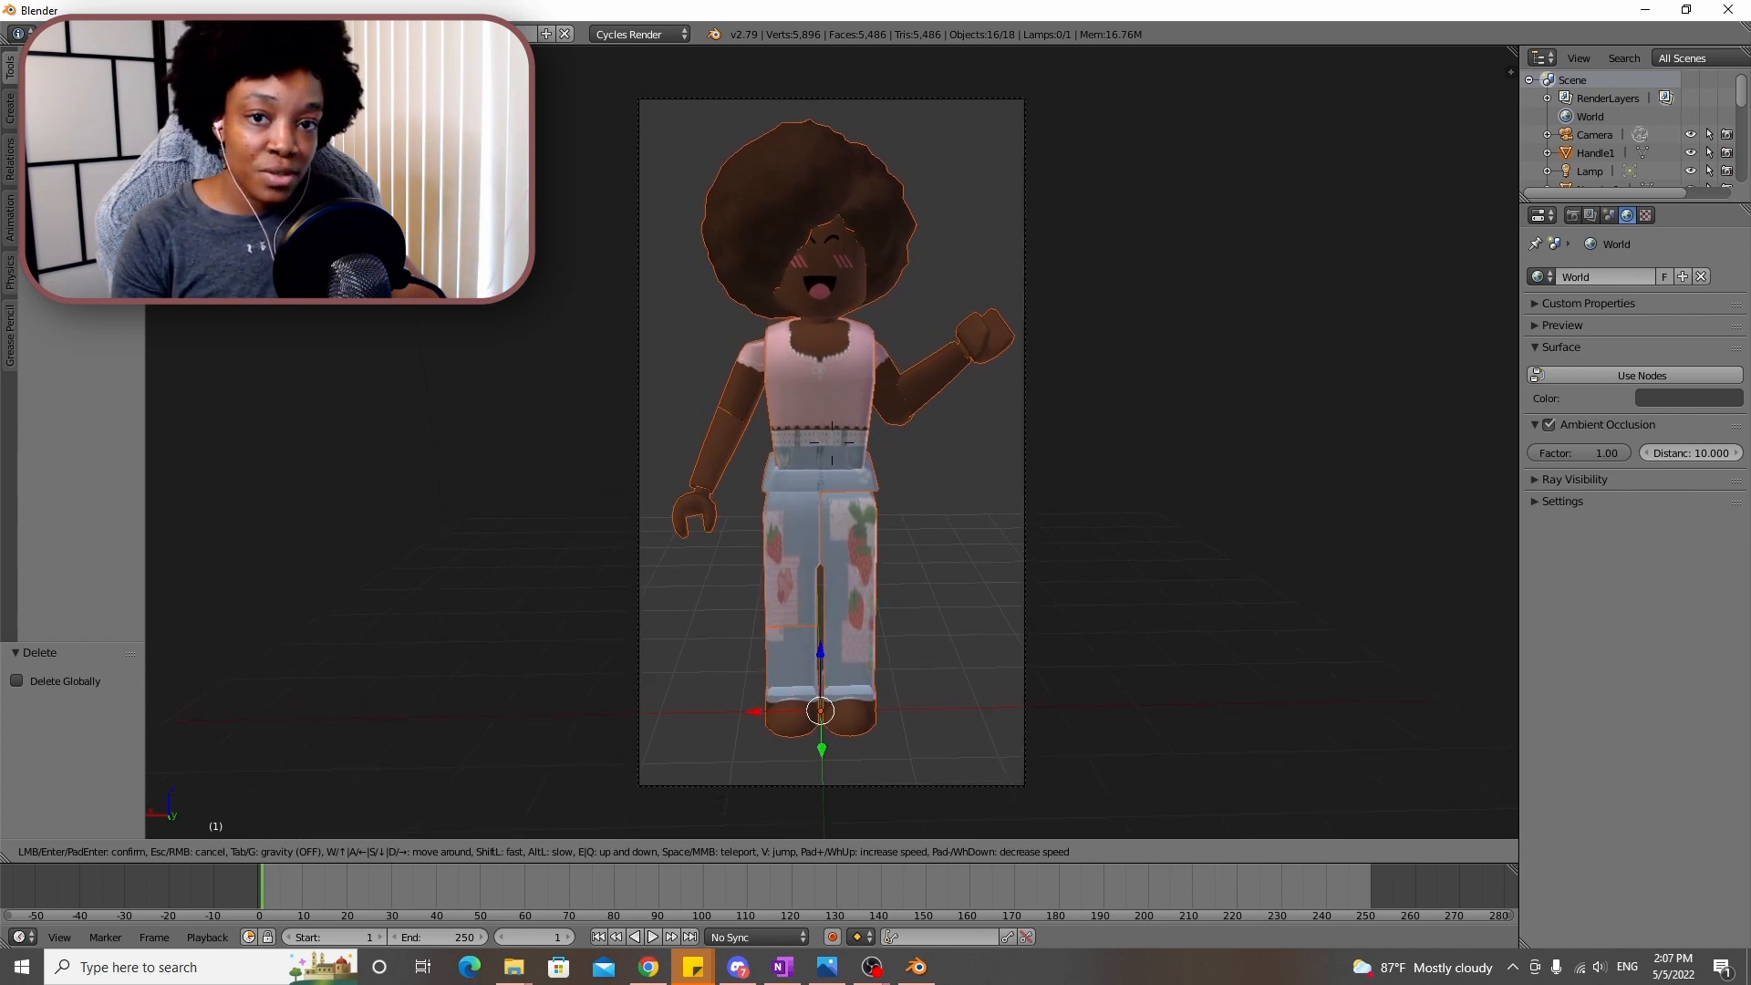
key(w)
click(832, 443)
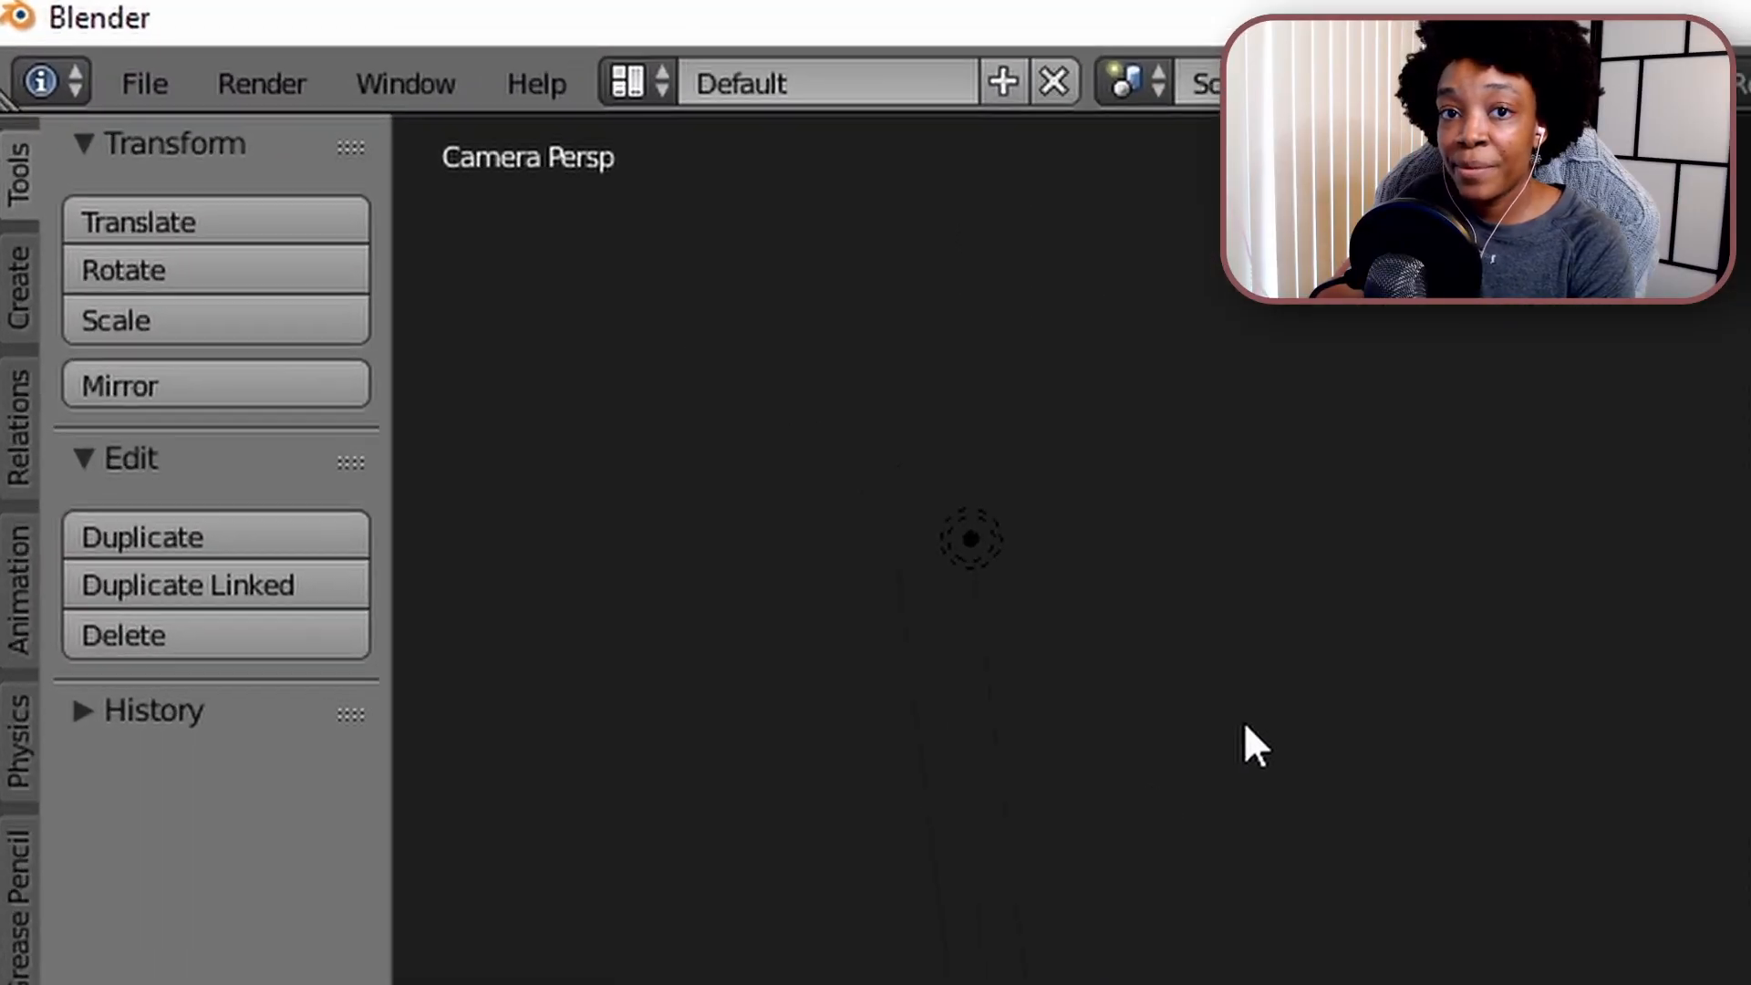
Render the camera view as a still image and fit the result in view
click(277, 88)
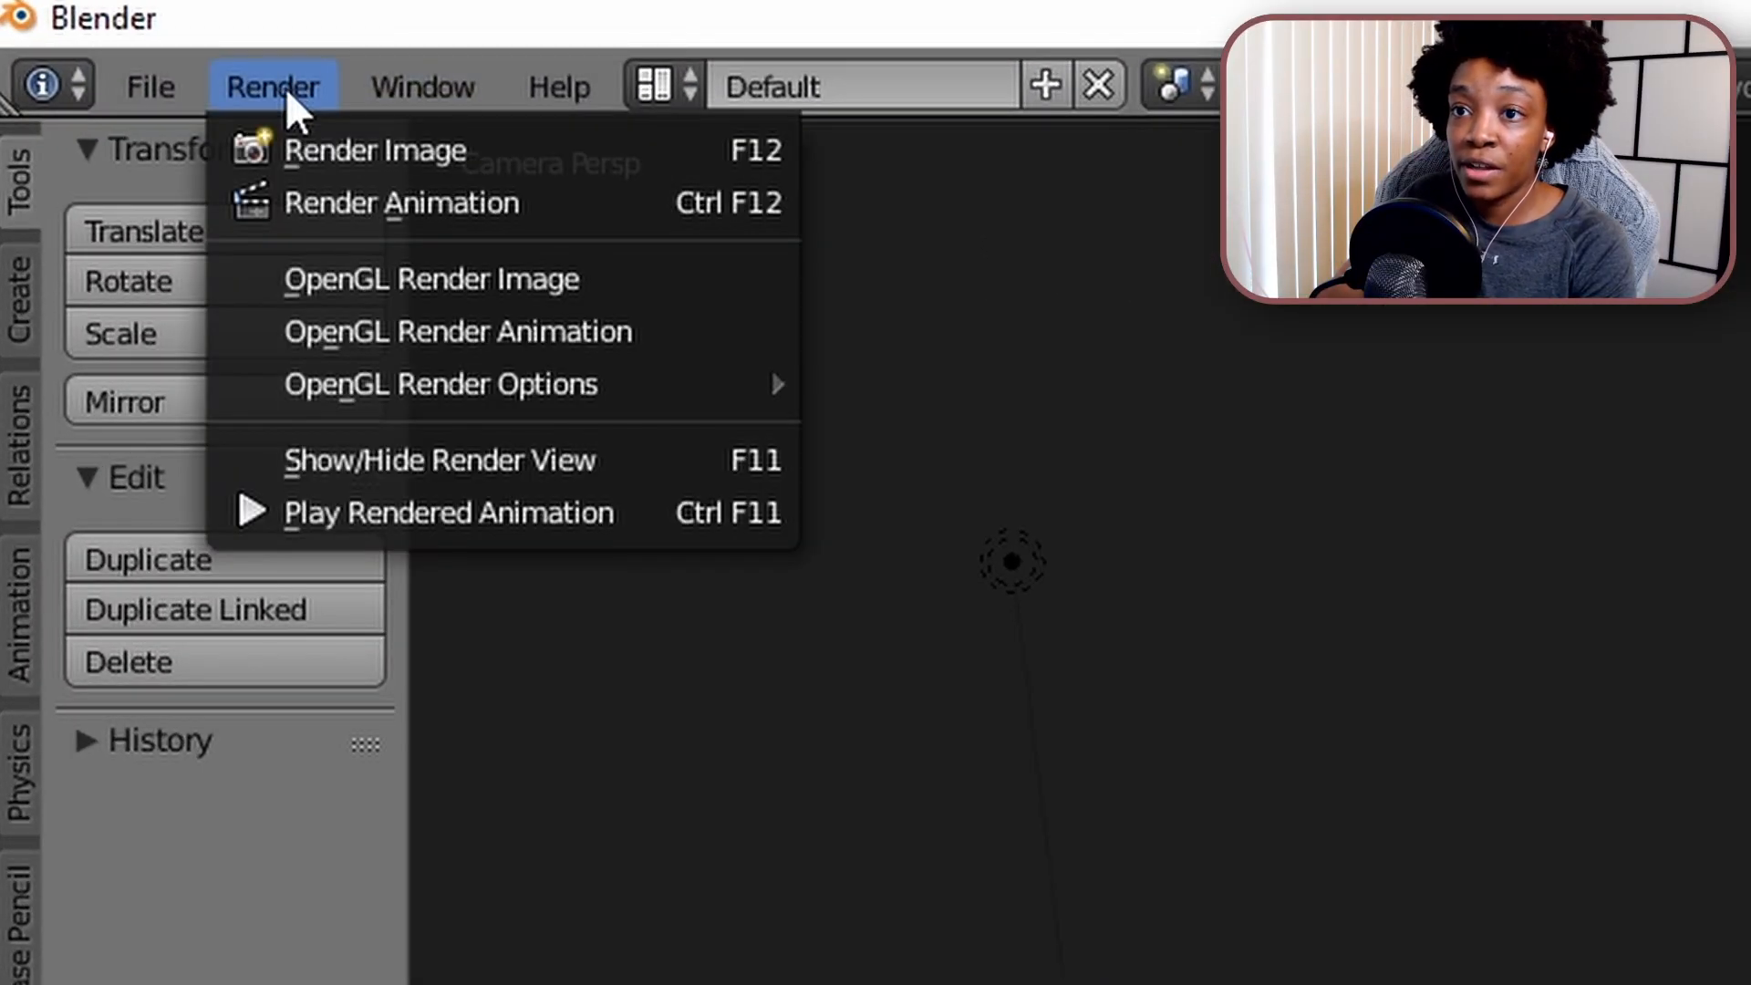
click(443, 151)
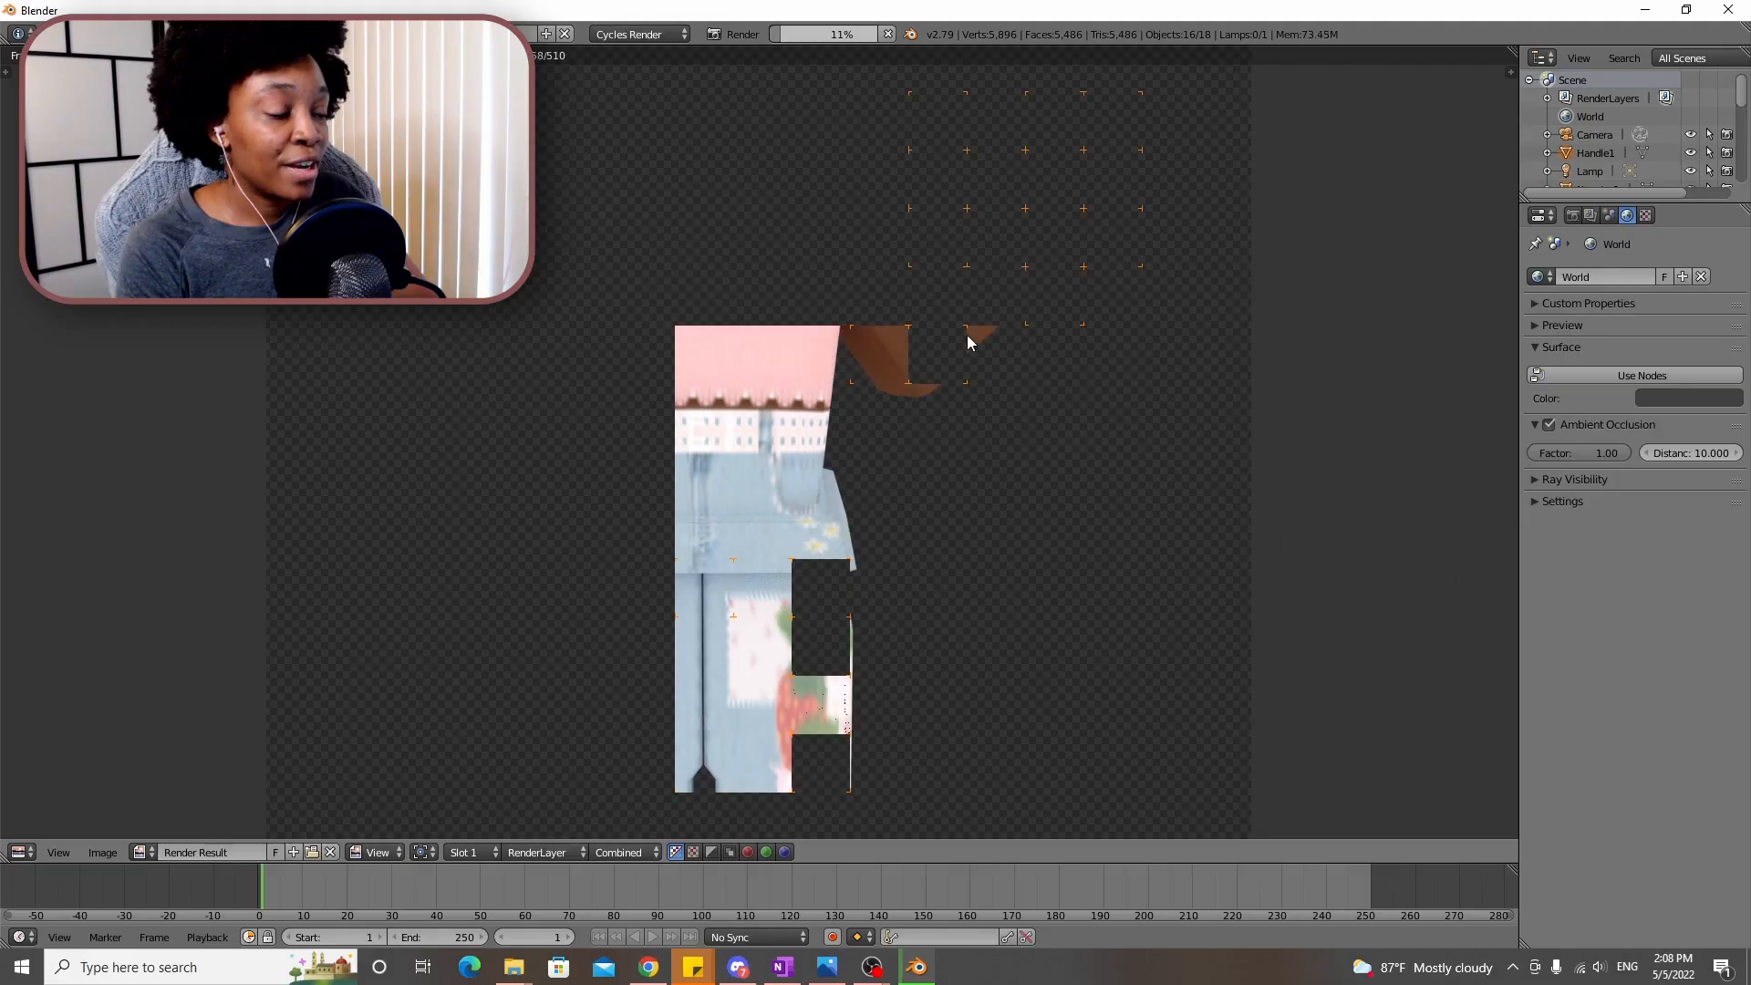
scroll(969, 340, down, 3)
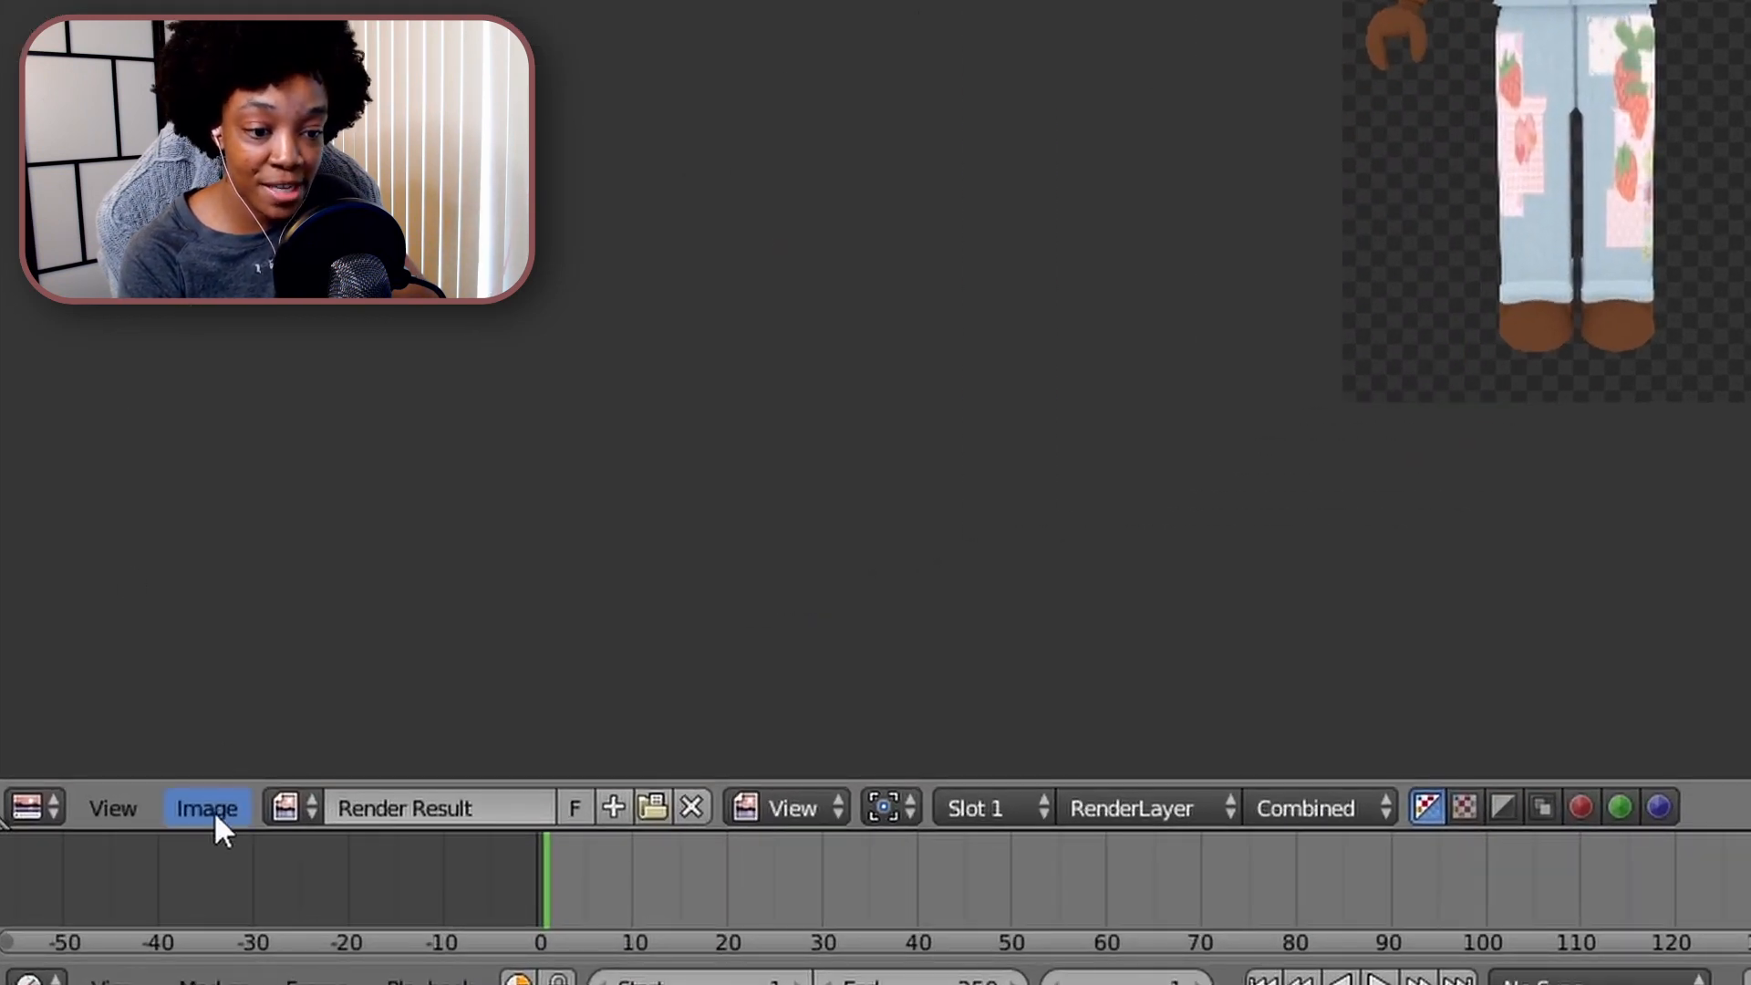
Save the render as naoetry super happy face gfx.png in the media for editing & thumbnails folder
click(102, 851)
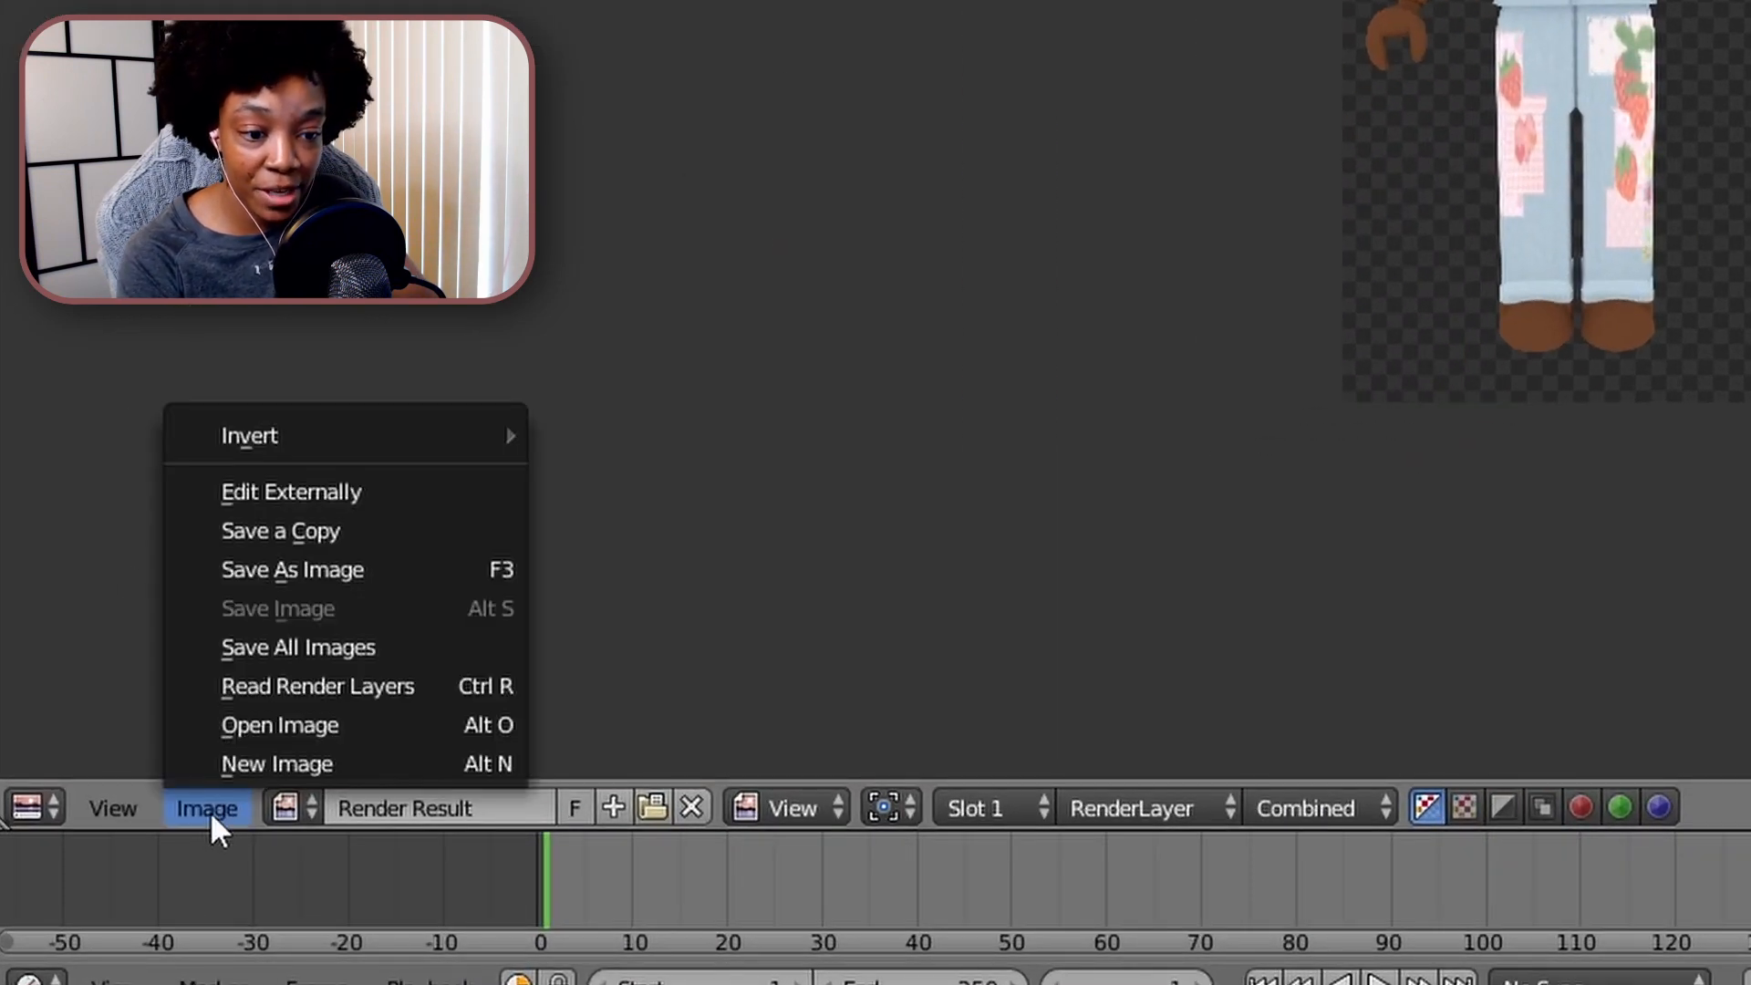
click(381, 569)
click(257, 102)
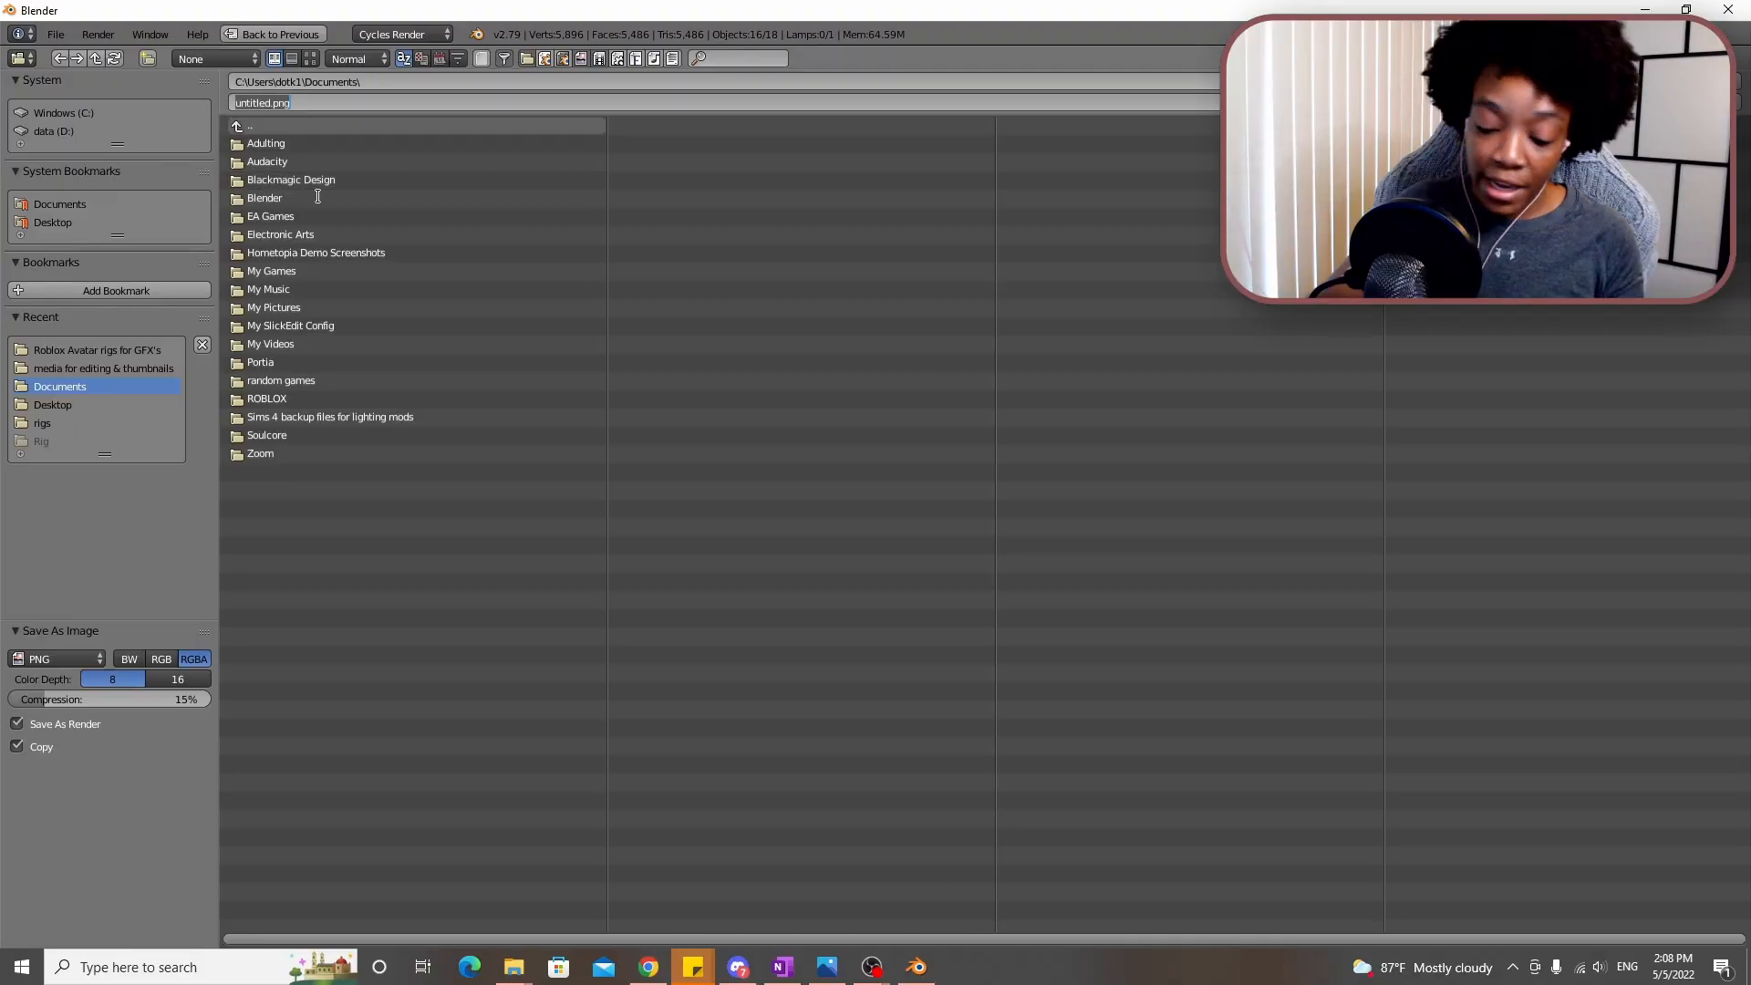
click(106, 370)
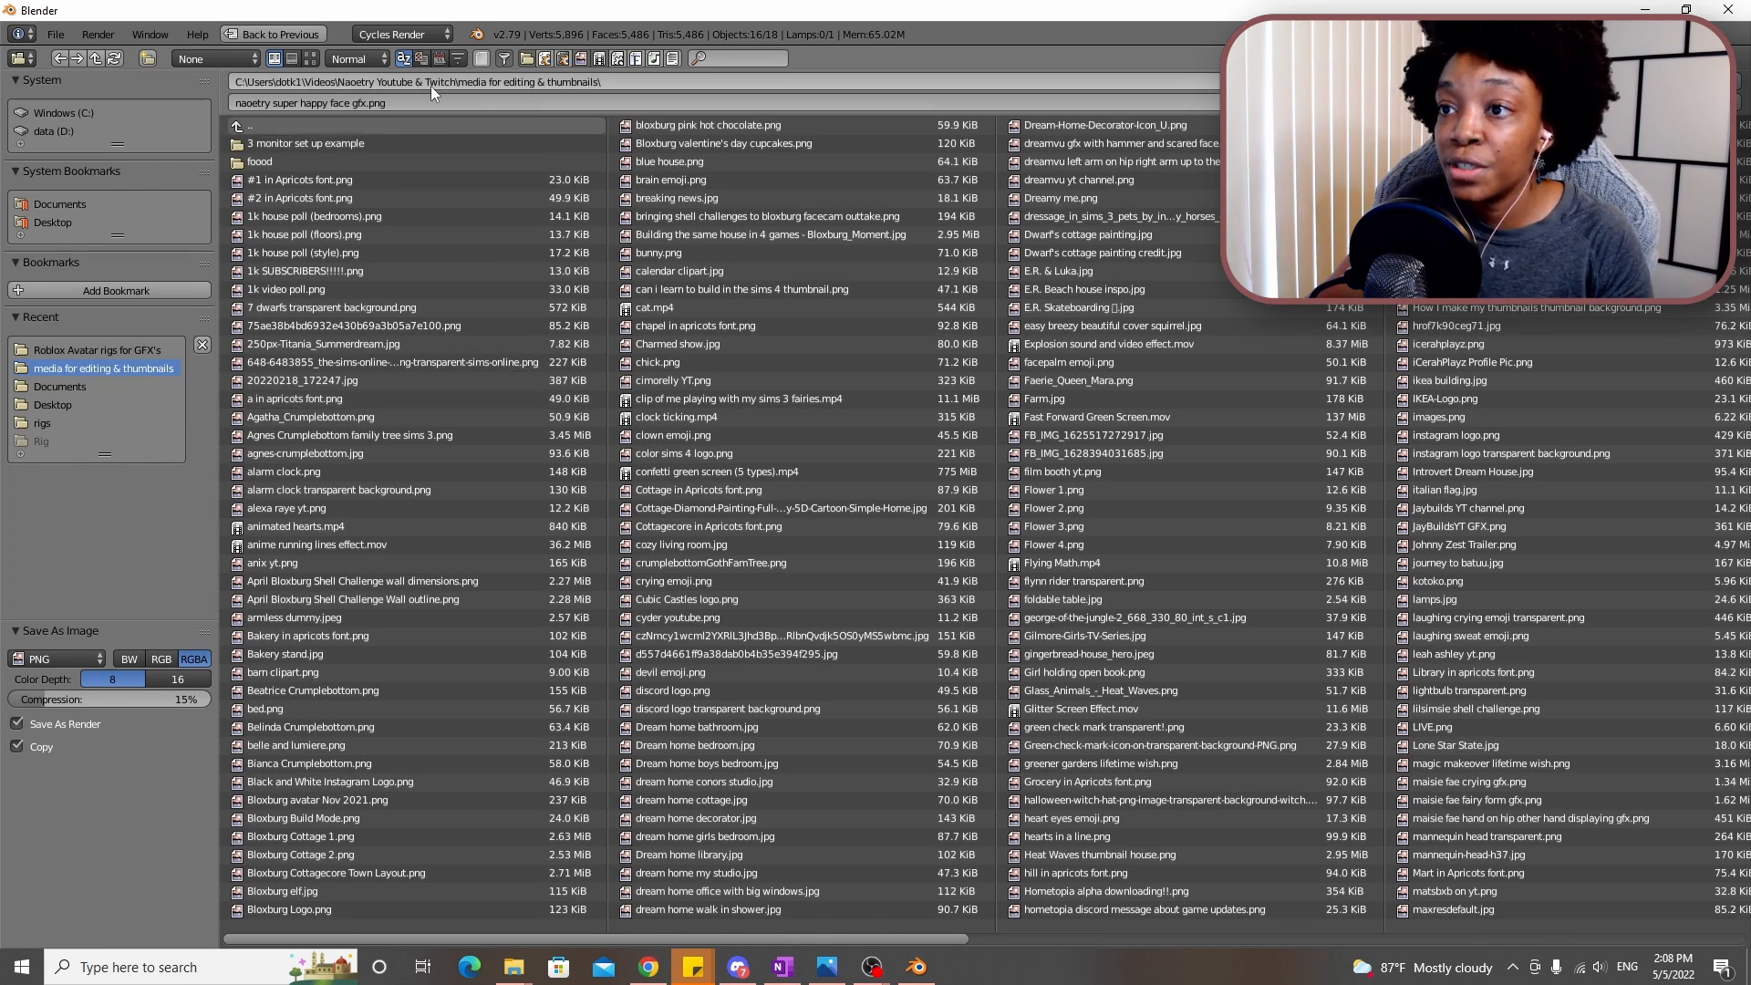
click(1701, 83)
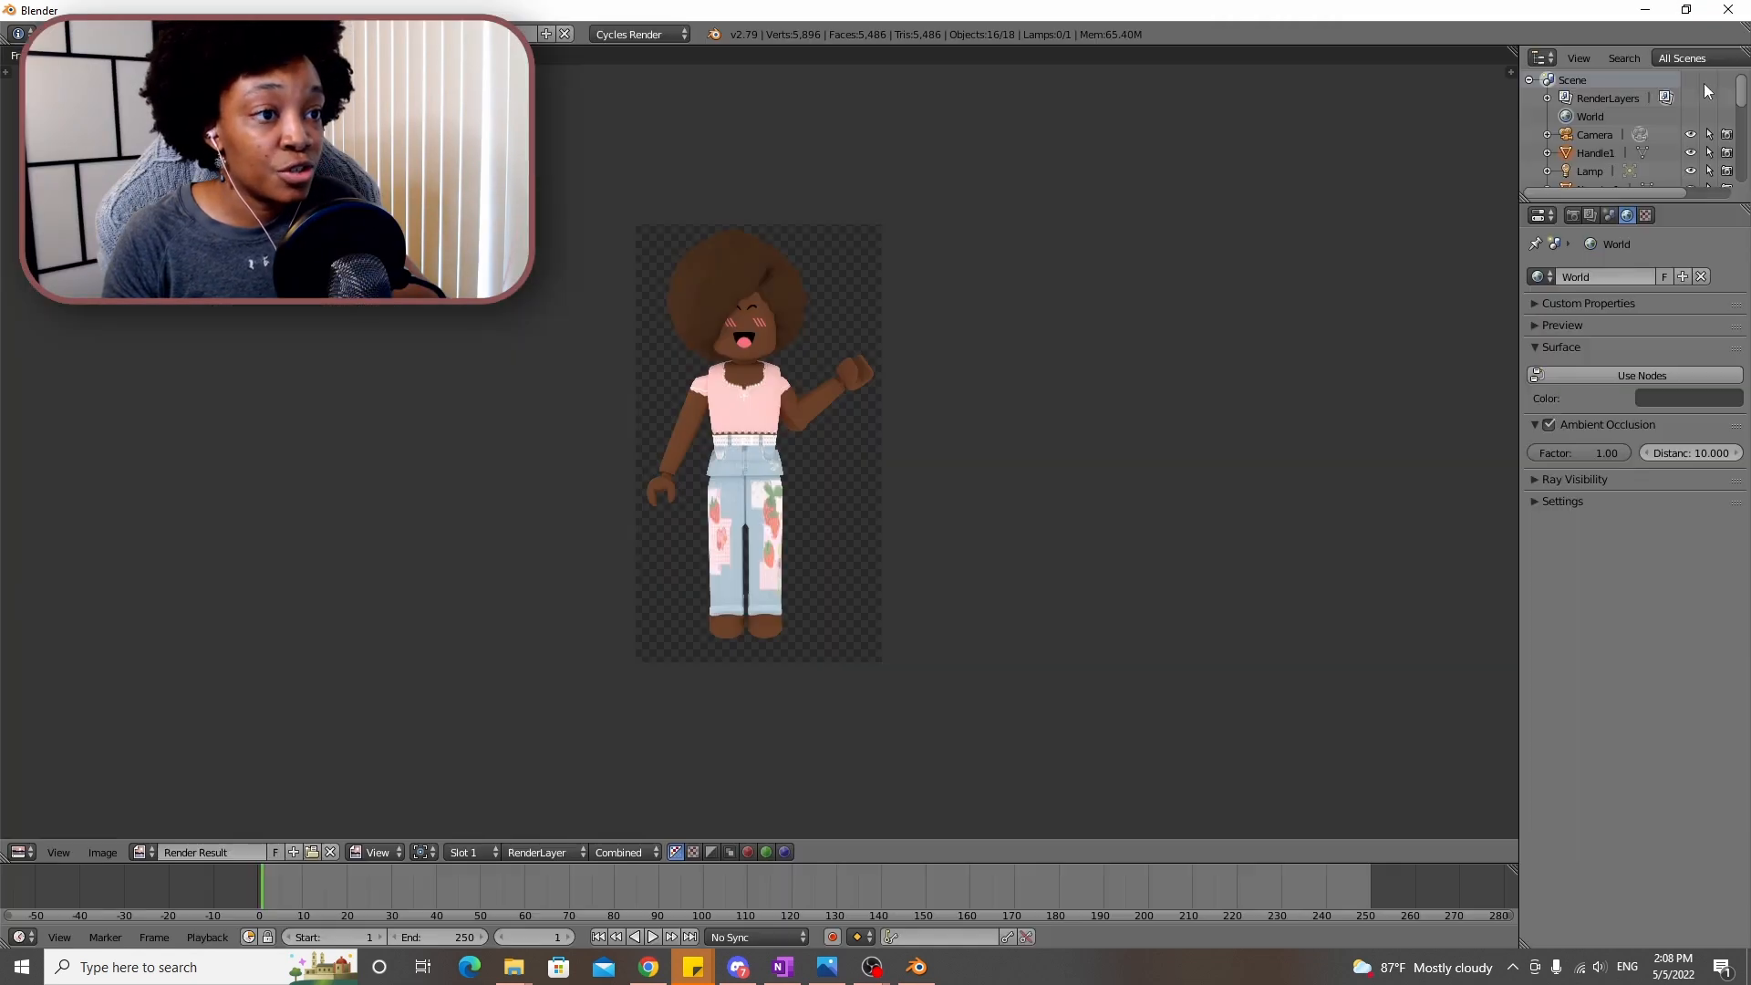
Close Blender and add naoetry super happy face gfx.png from the media folder to the Canva thumbnail design
click(1737, 9)
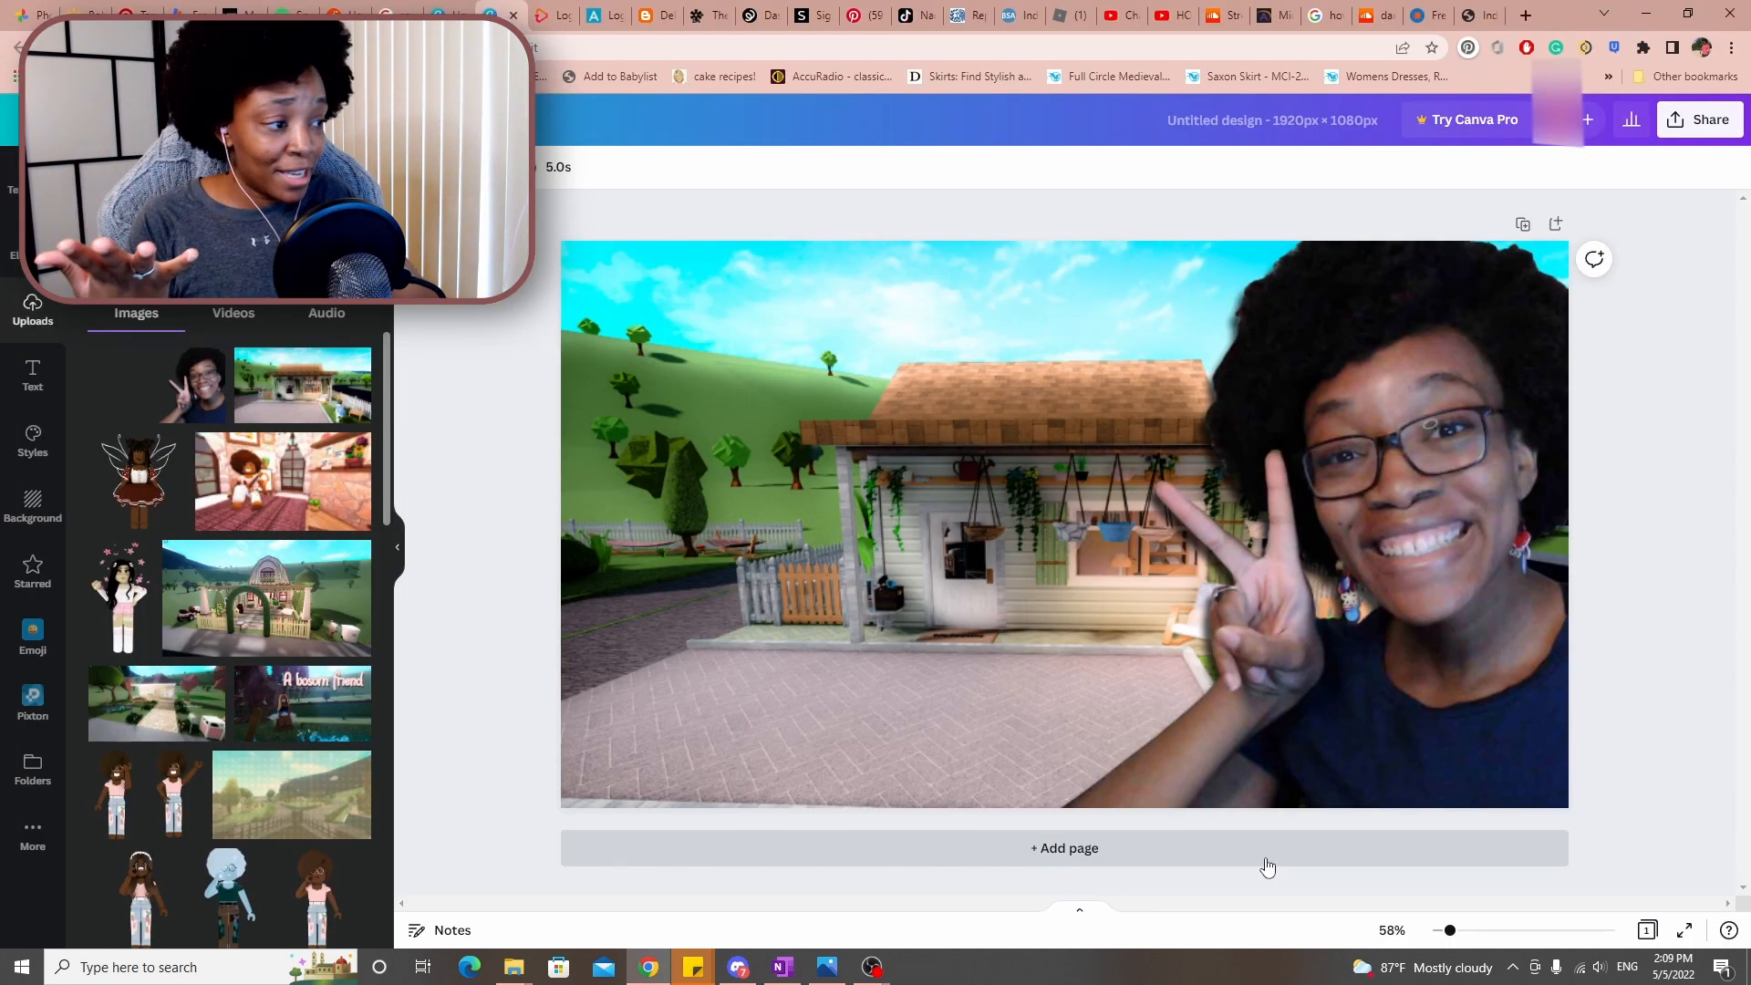
click(513, 967)
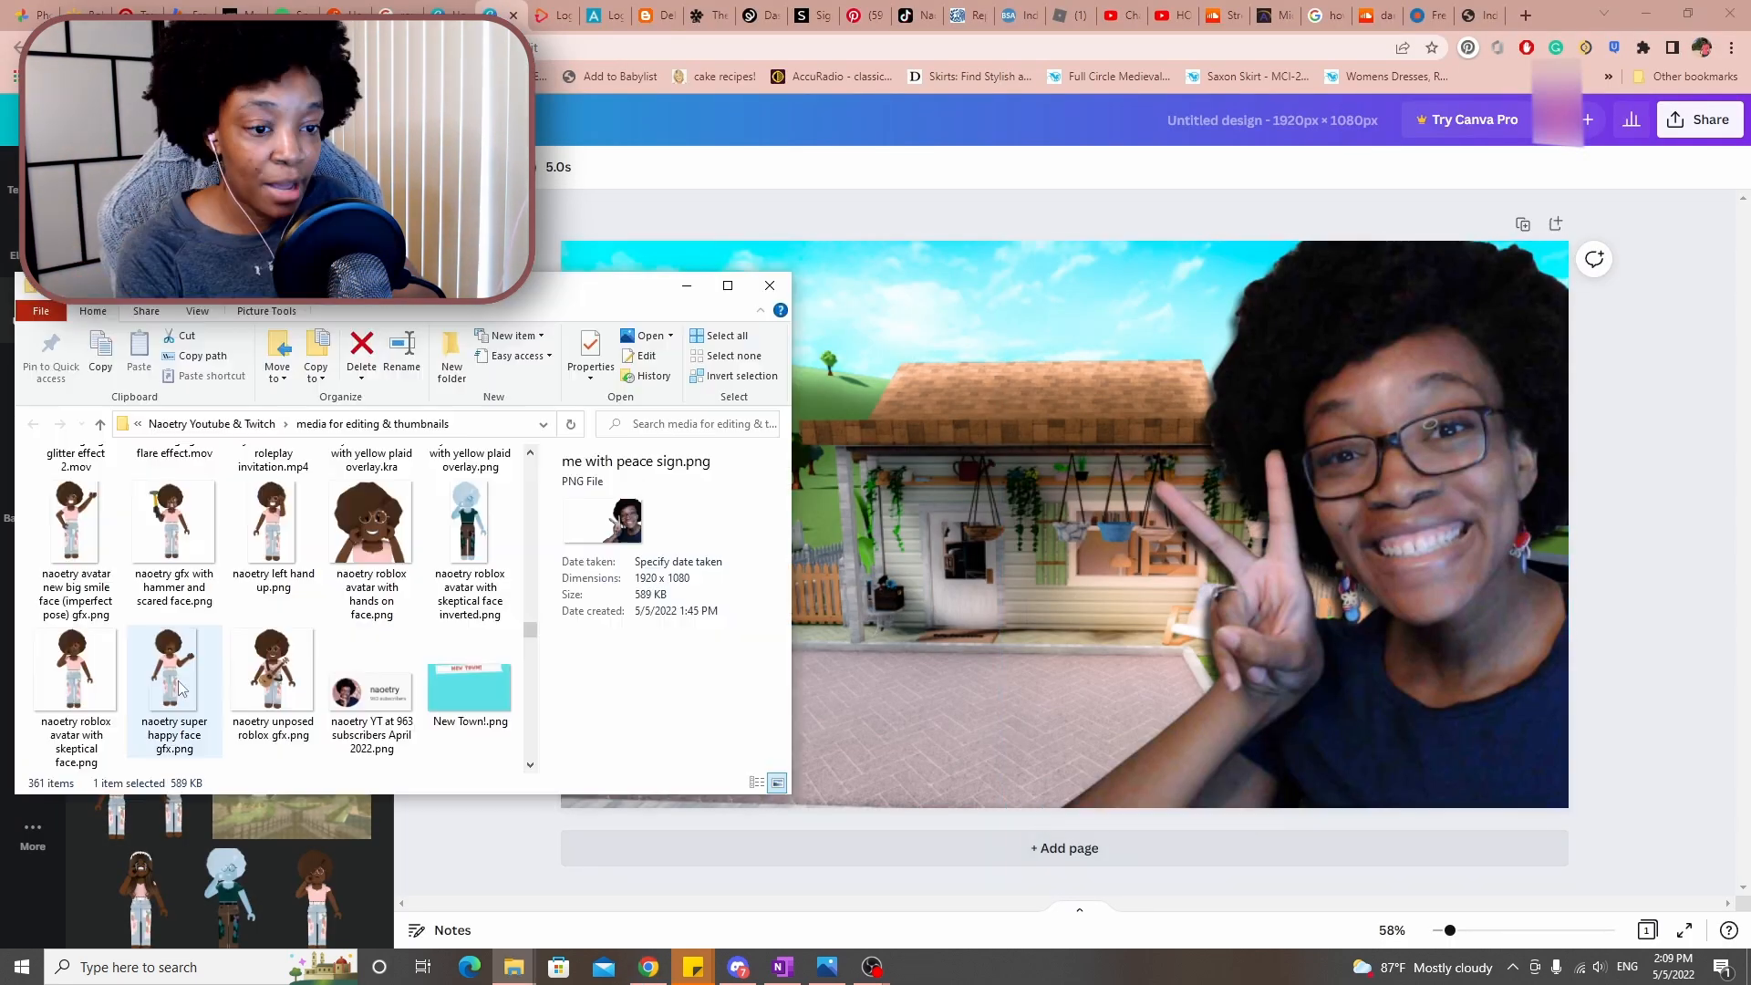
click(178, 686)
drag(179, 687, 1012, 598)
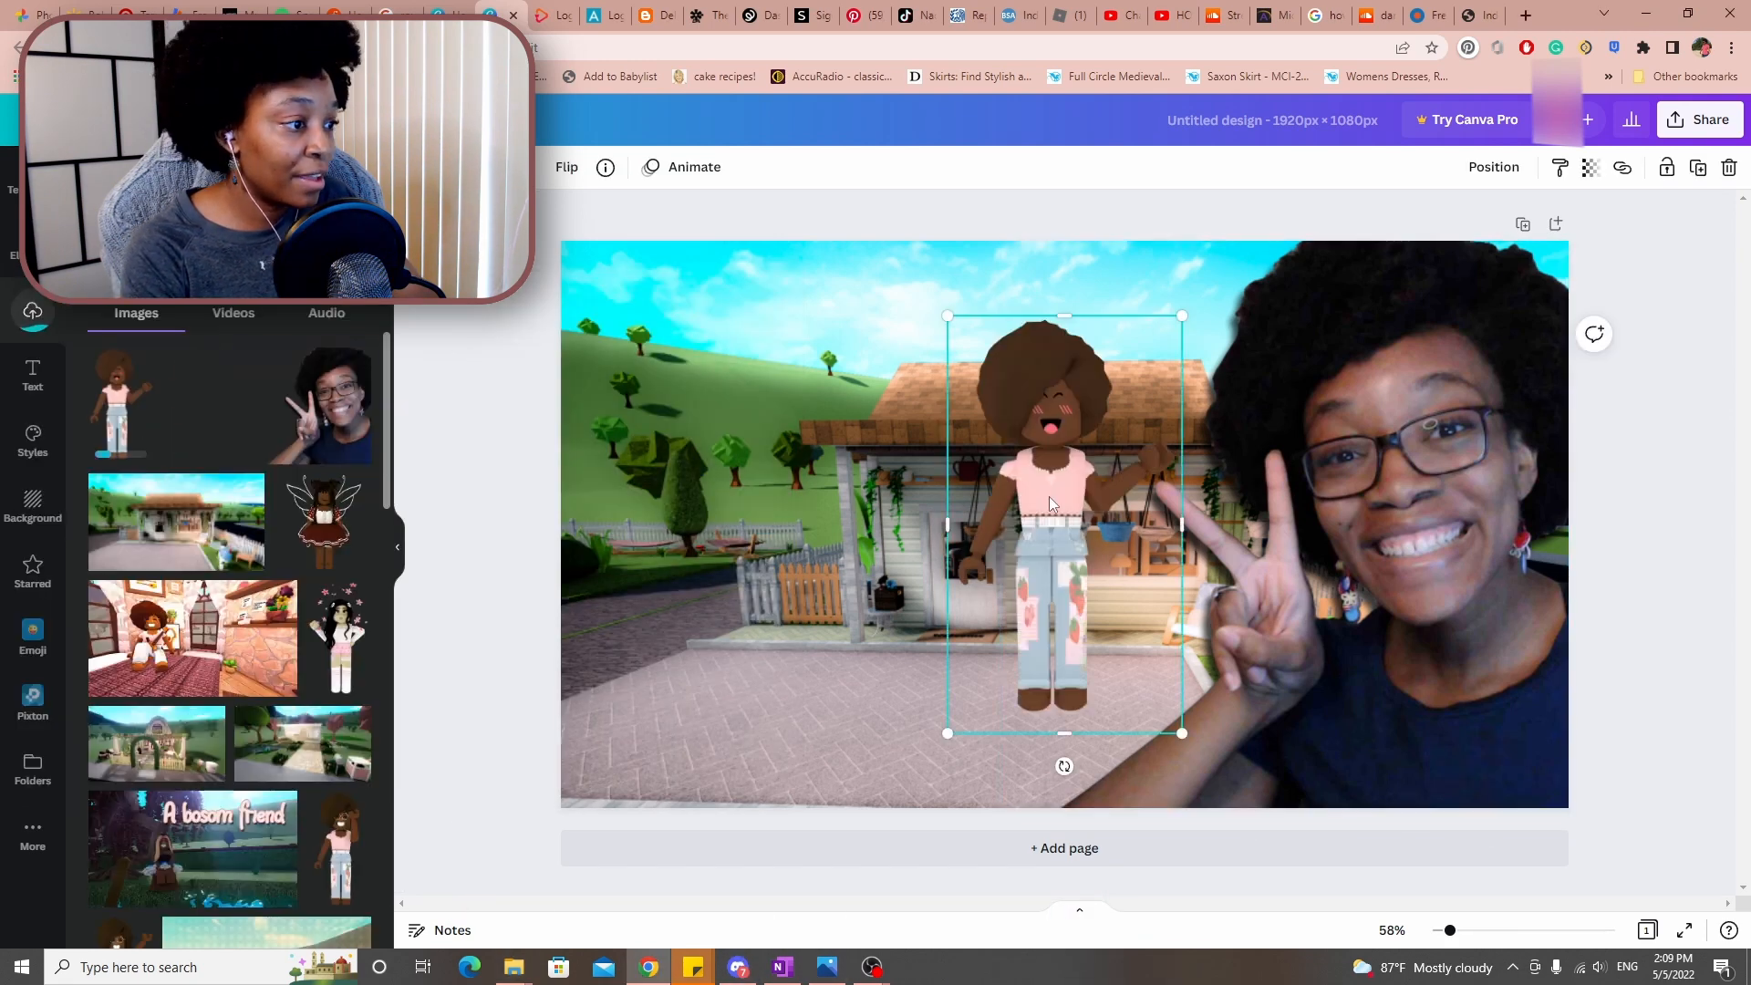
Move the avatar image to the left side of the thumbnail and enlarge it until it shows from the waist up
drag(808, 513, 861, 514)
drag(926, 448, 717, 499)
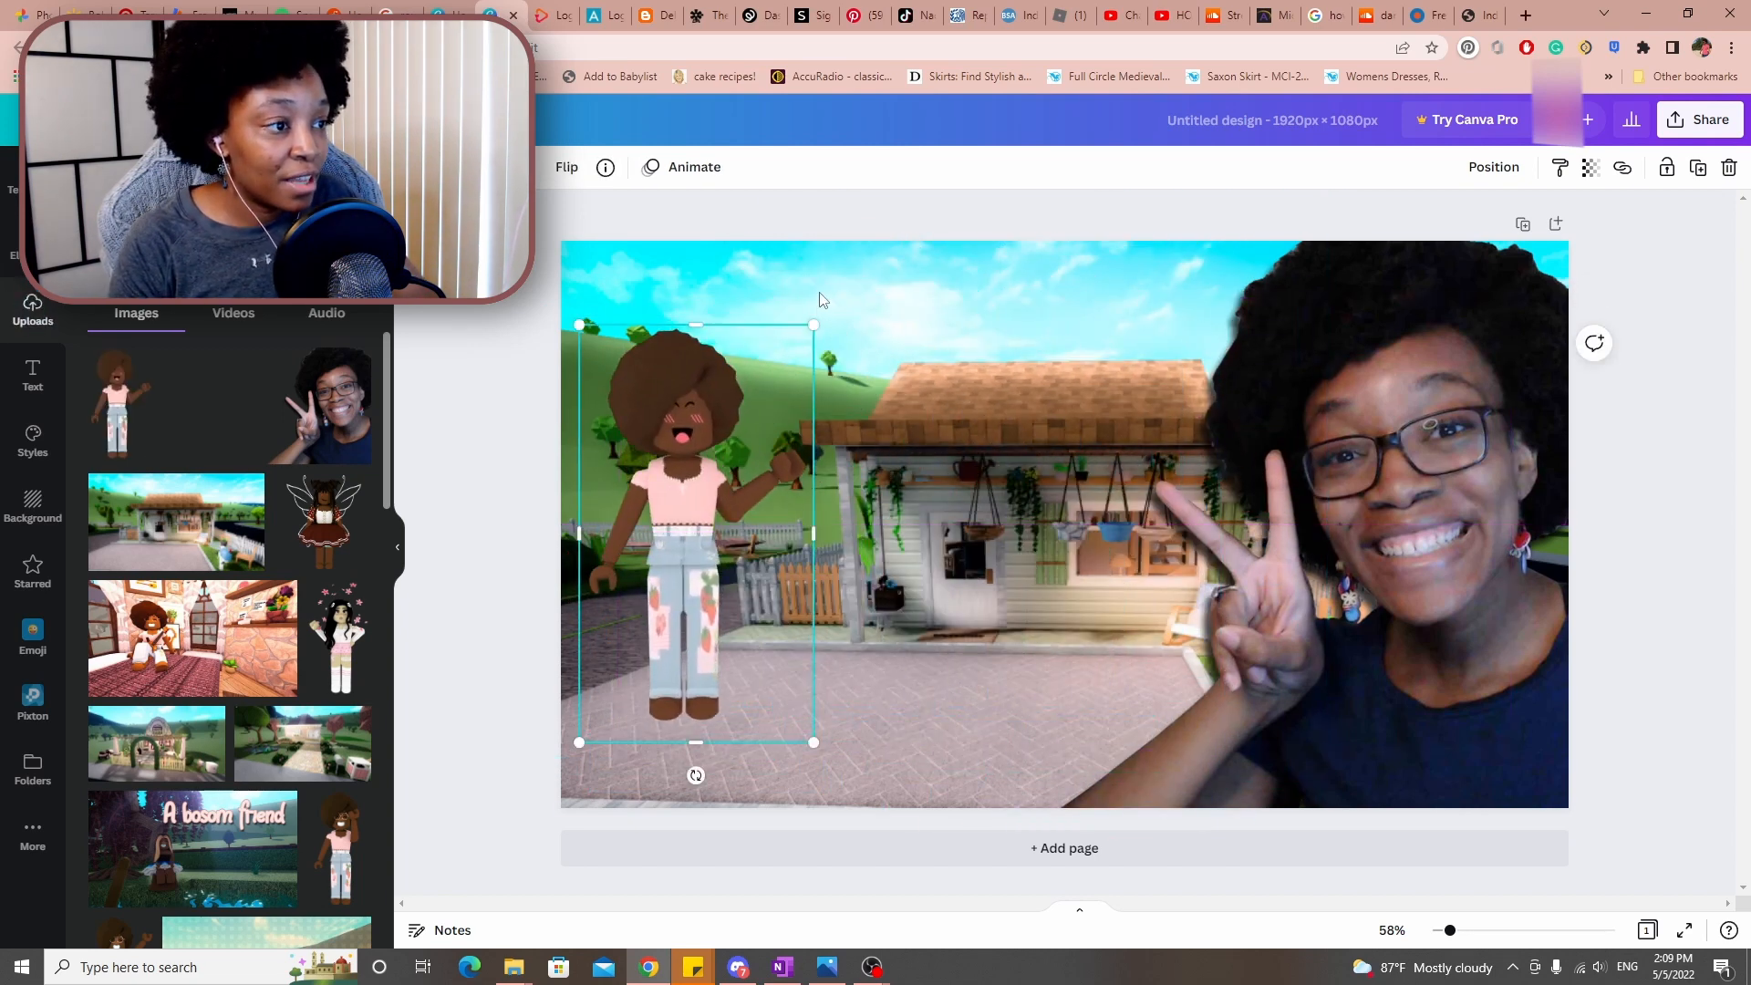
drag(811, 324, 1090, 245)
drag(768, 342, 736, 517)
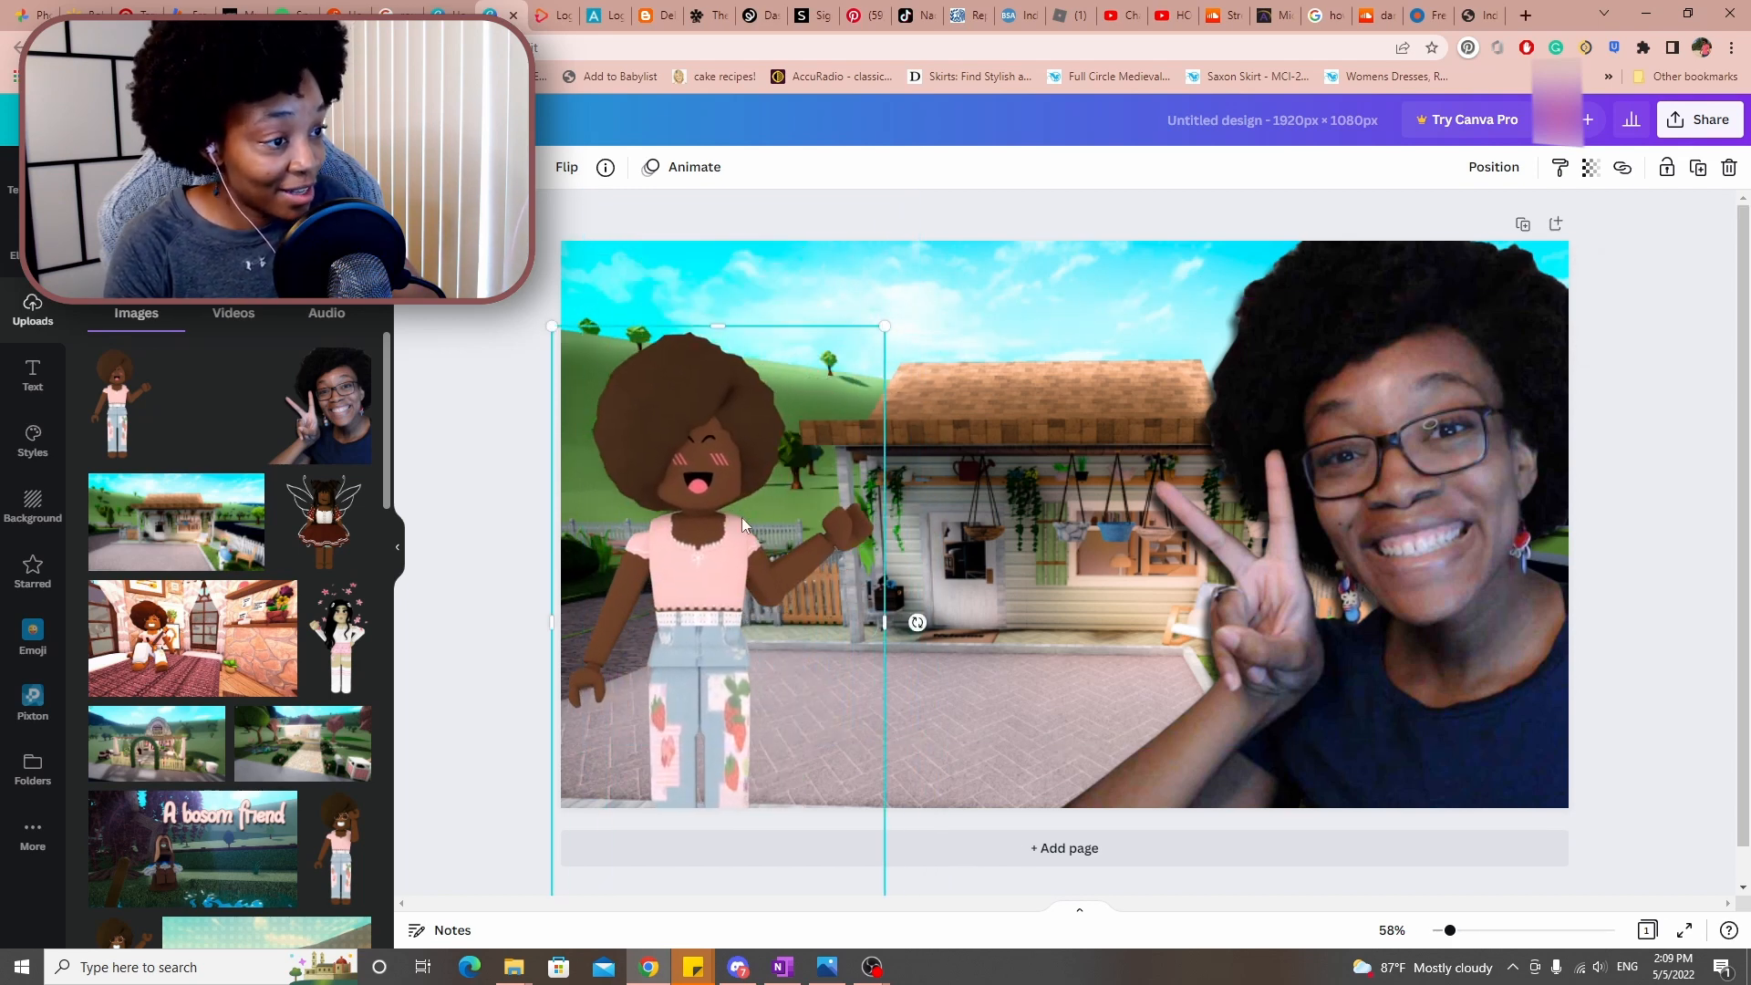
drag(883, 325, 835, 565)
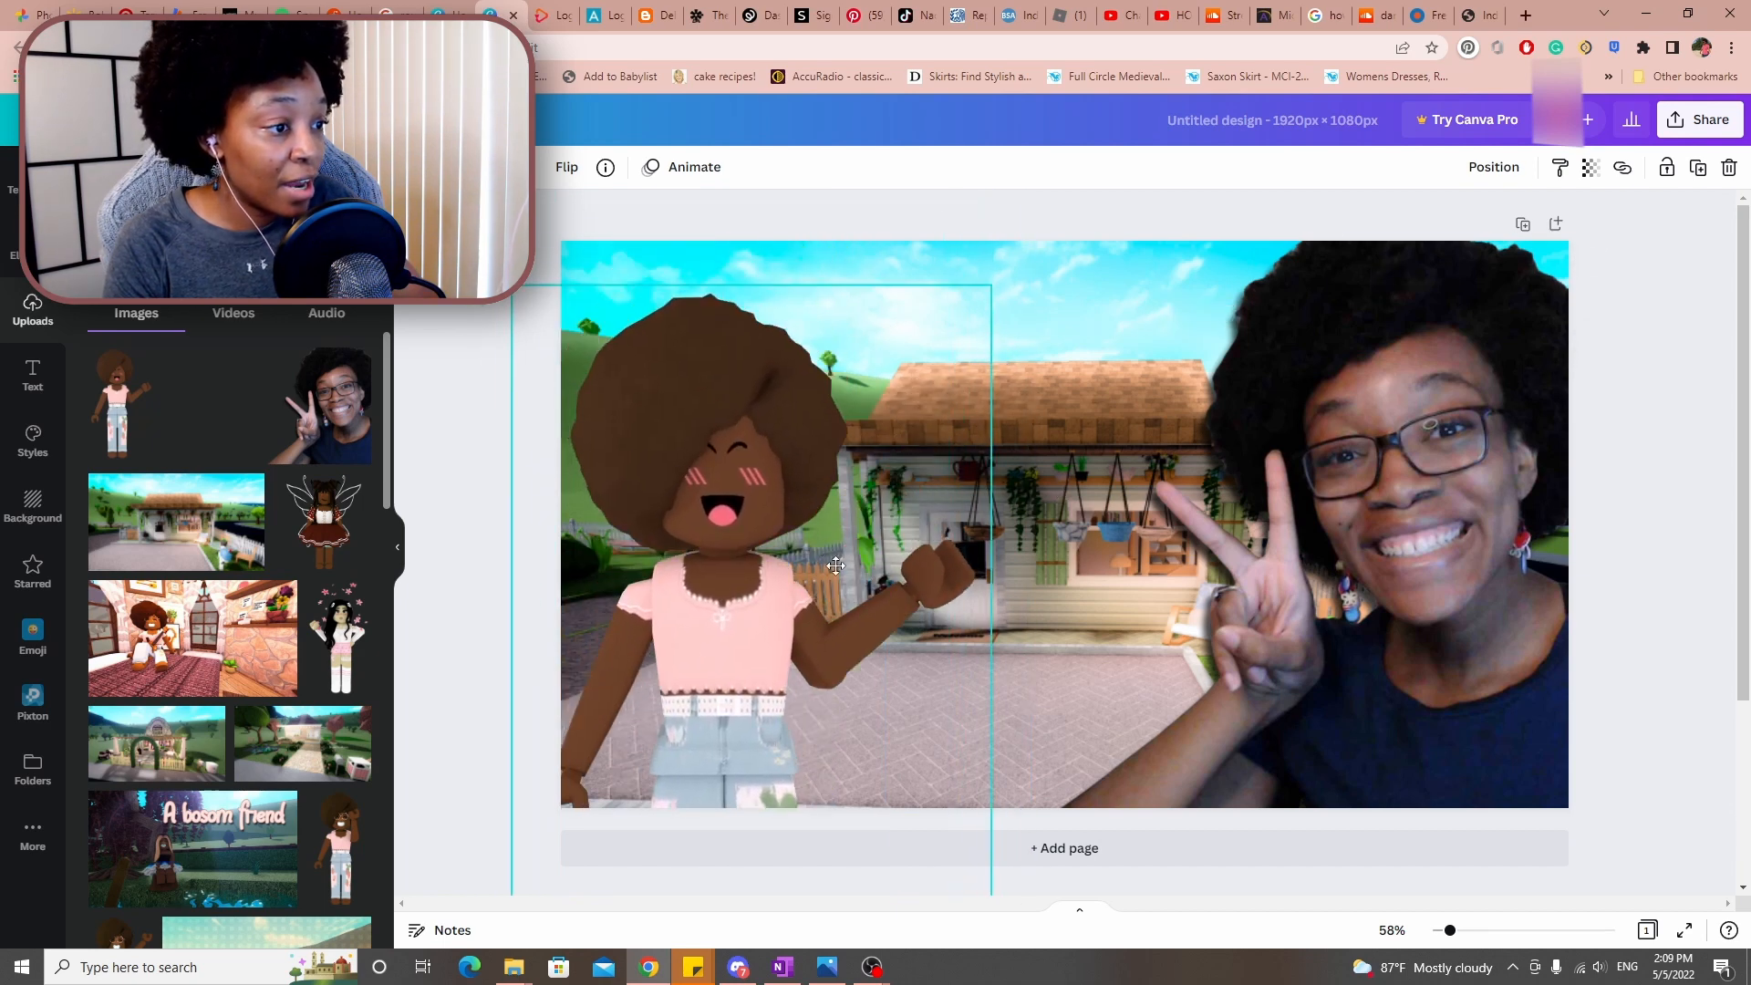
drag(992, 285, 1044, 191)
drag(853, 454, 791, 560)
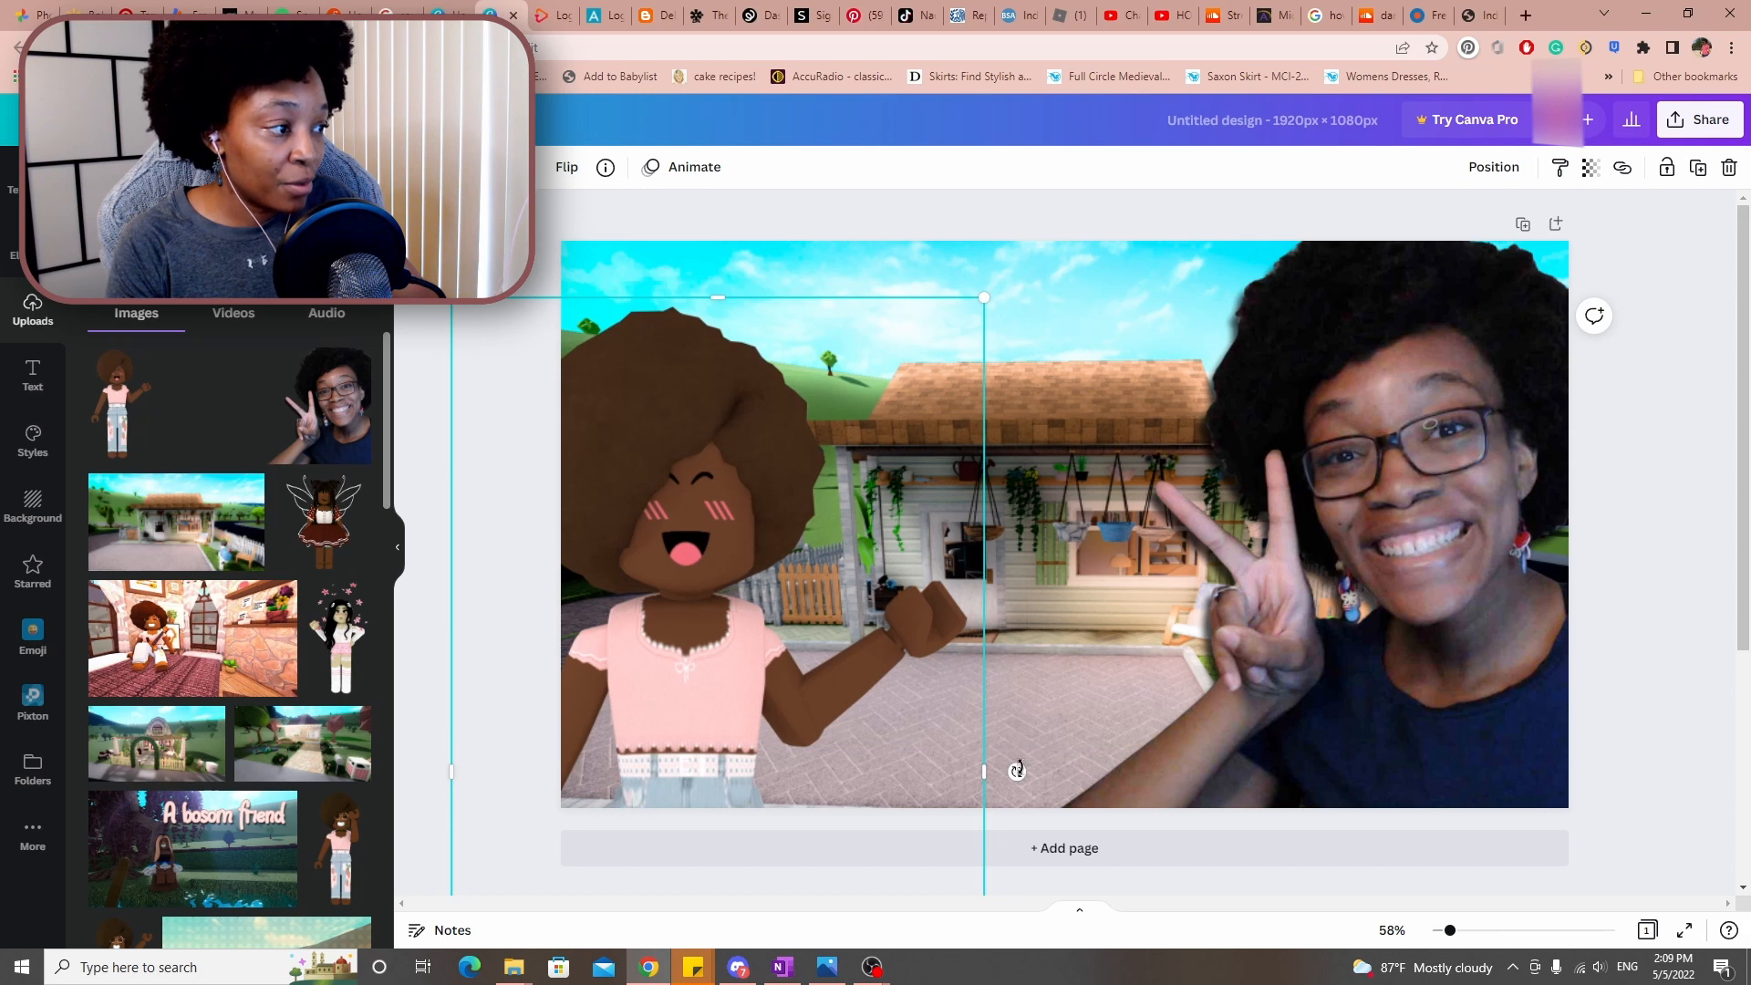
Rotate the avatar image slightly clockwise and reposition it so the hair meets the thumbnail's top edge
drag(1017, 771, 1031, 776)
drag(744, 567, 746, 496)
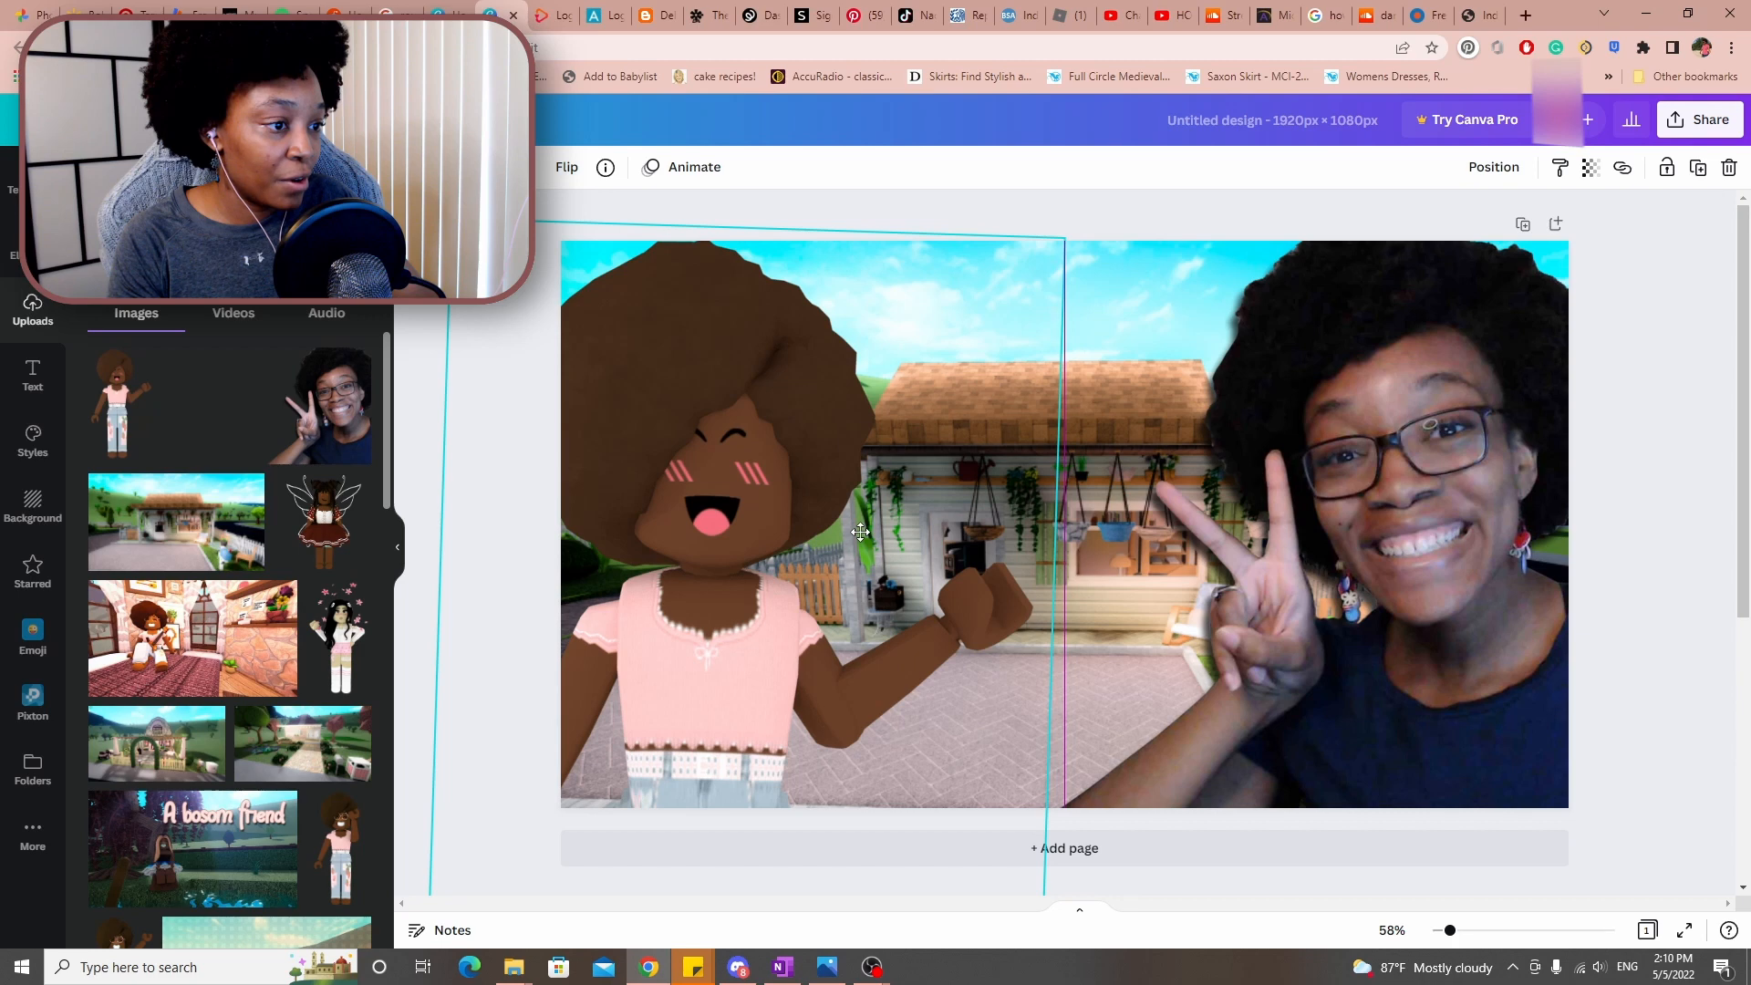
drag(859, 532, 846, 526)
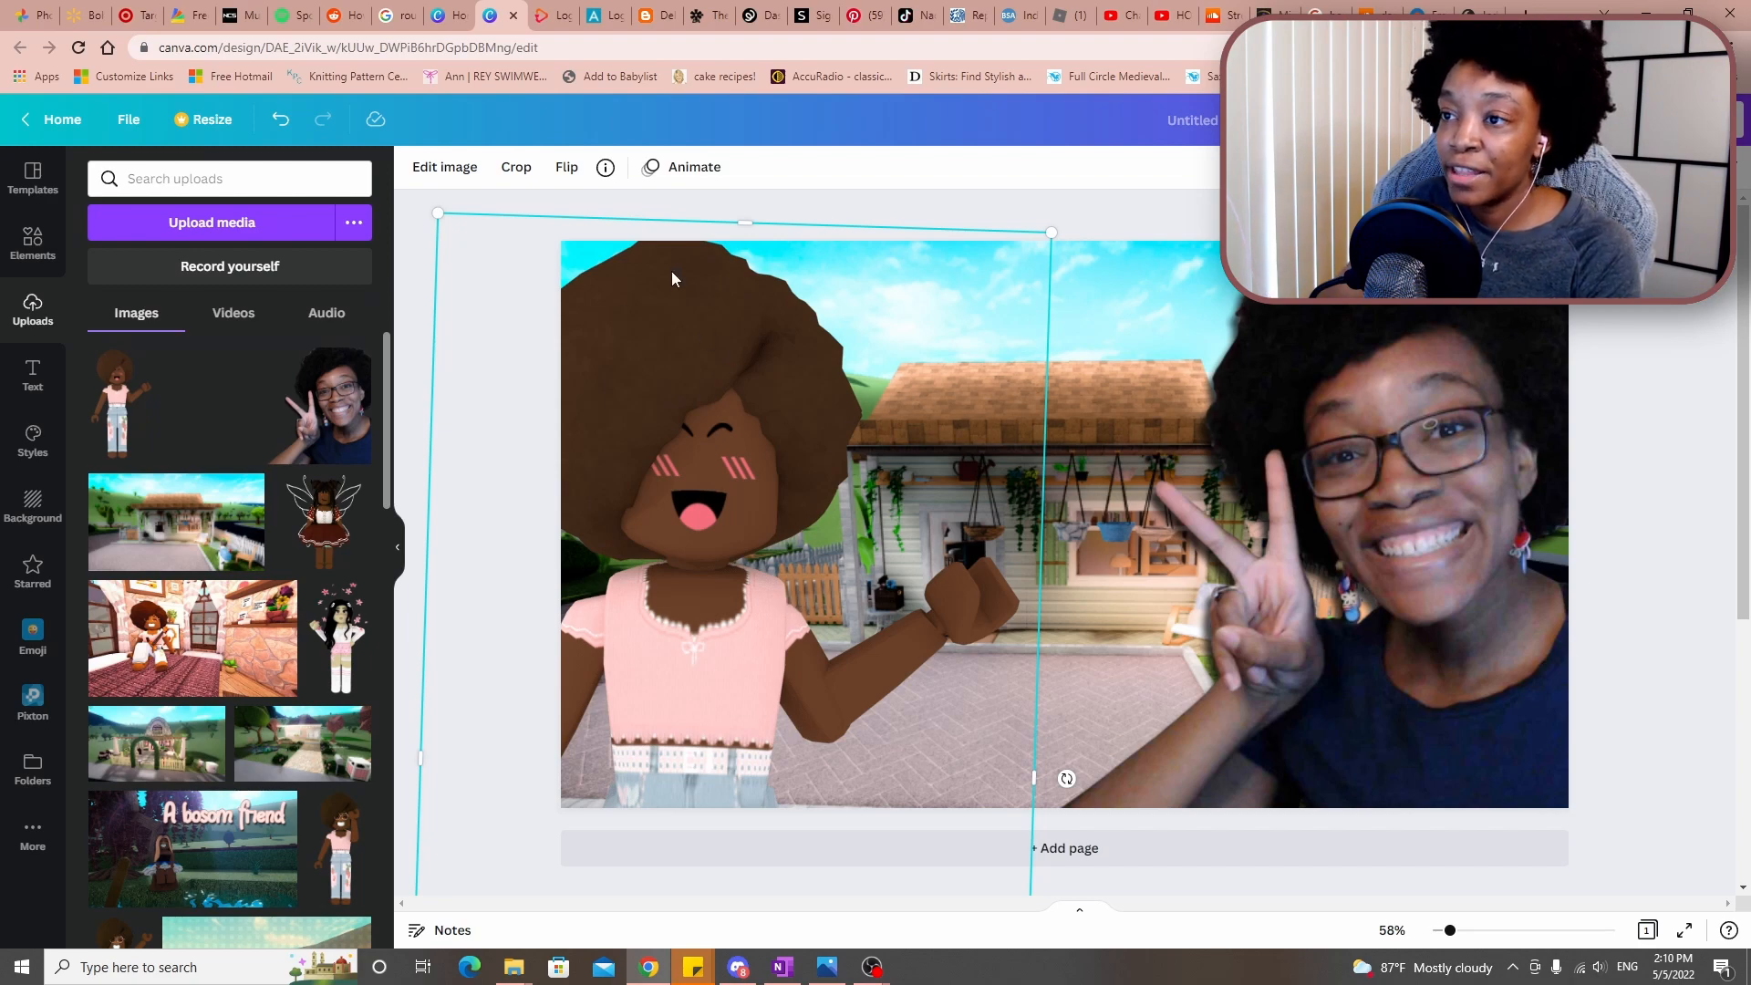
Add a Drop shadow to the avatar image with transparency 70 and offset 1
click(420, 169)
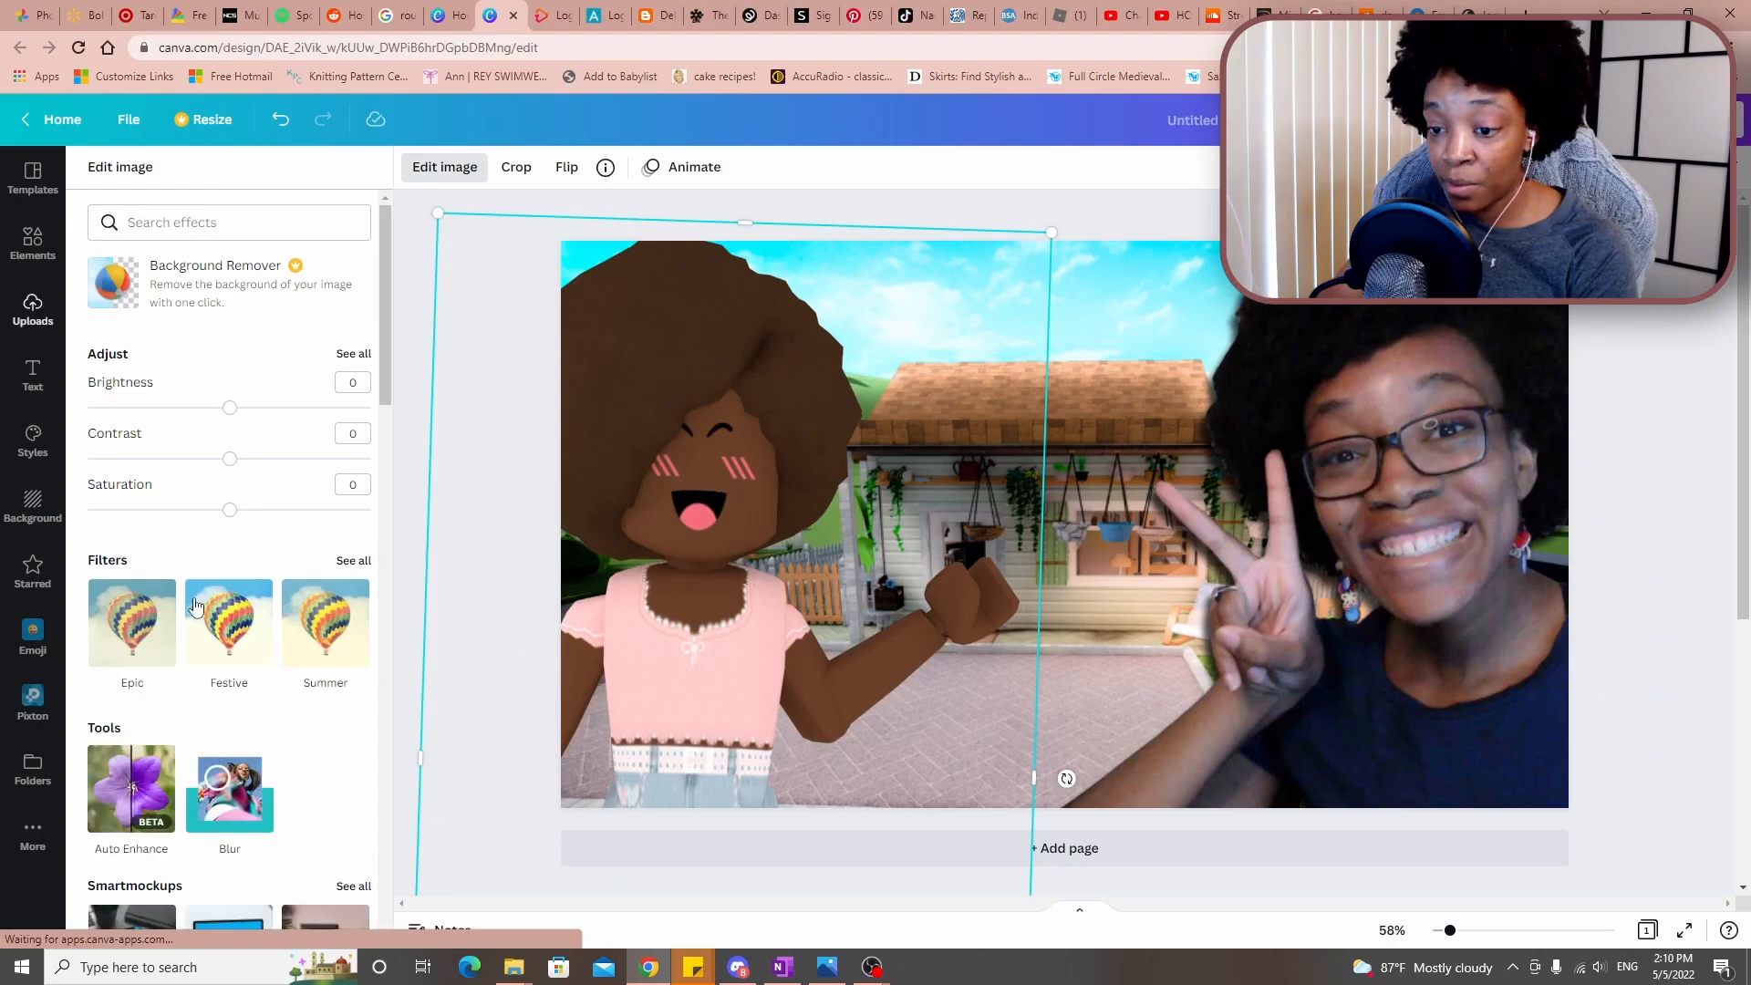
scroll(216, 705, down, 2)
scroll(217, 705, down, 3)
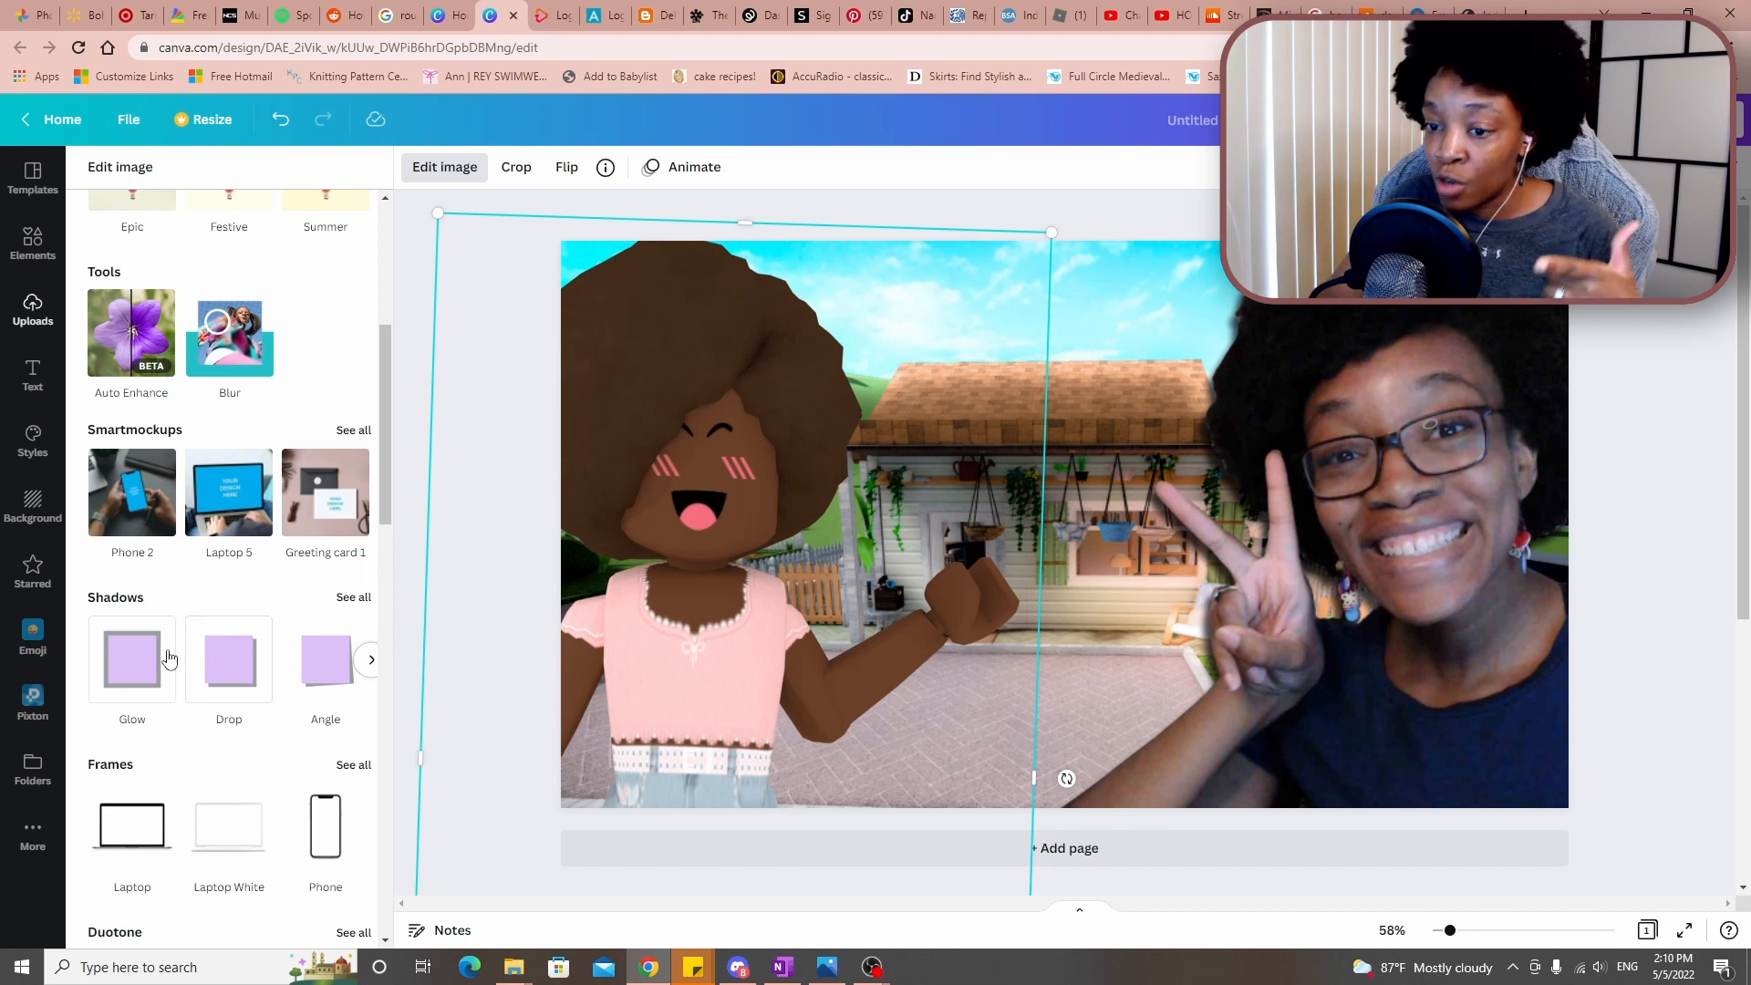
click(251, 672)
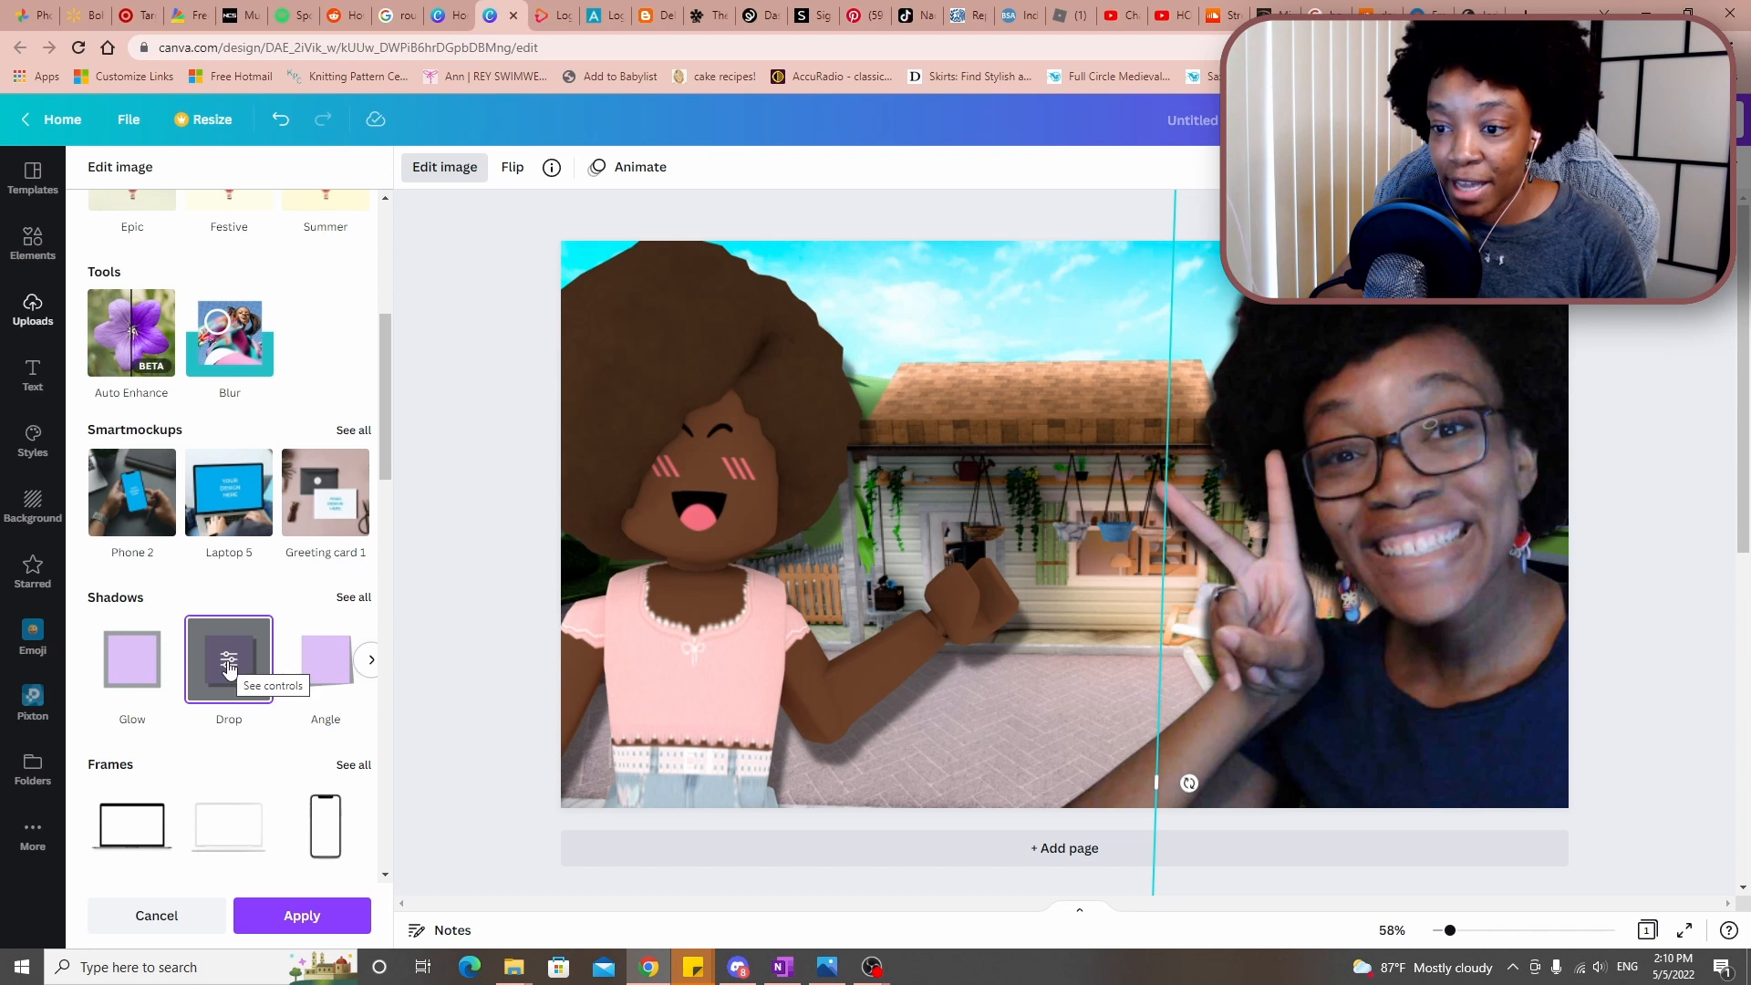
click(229, 667)
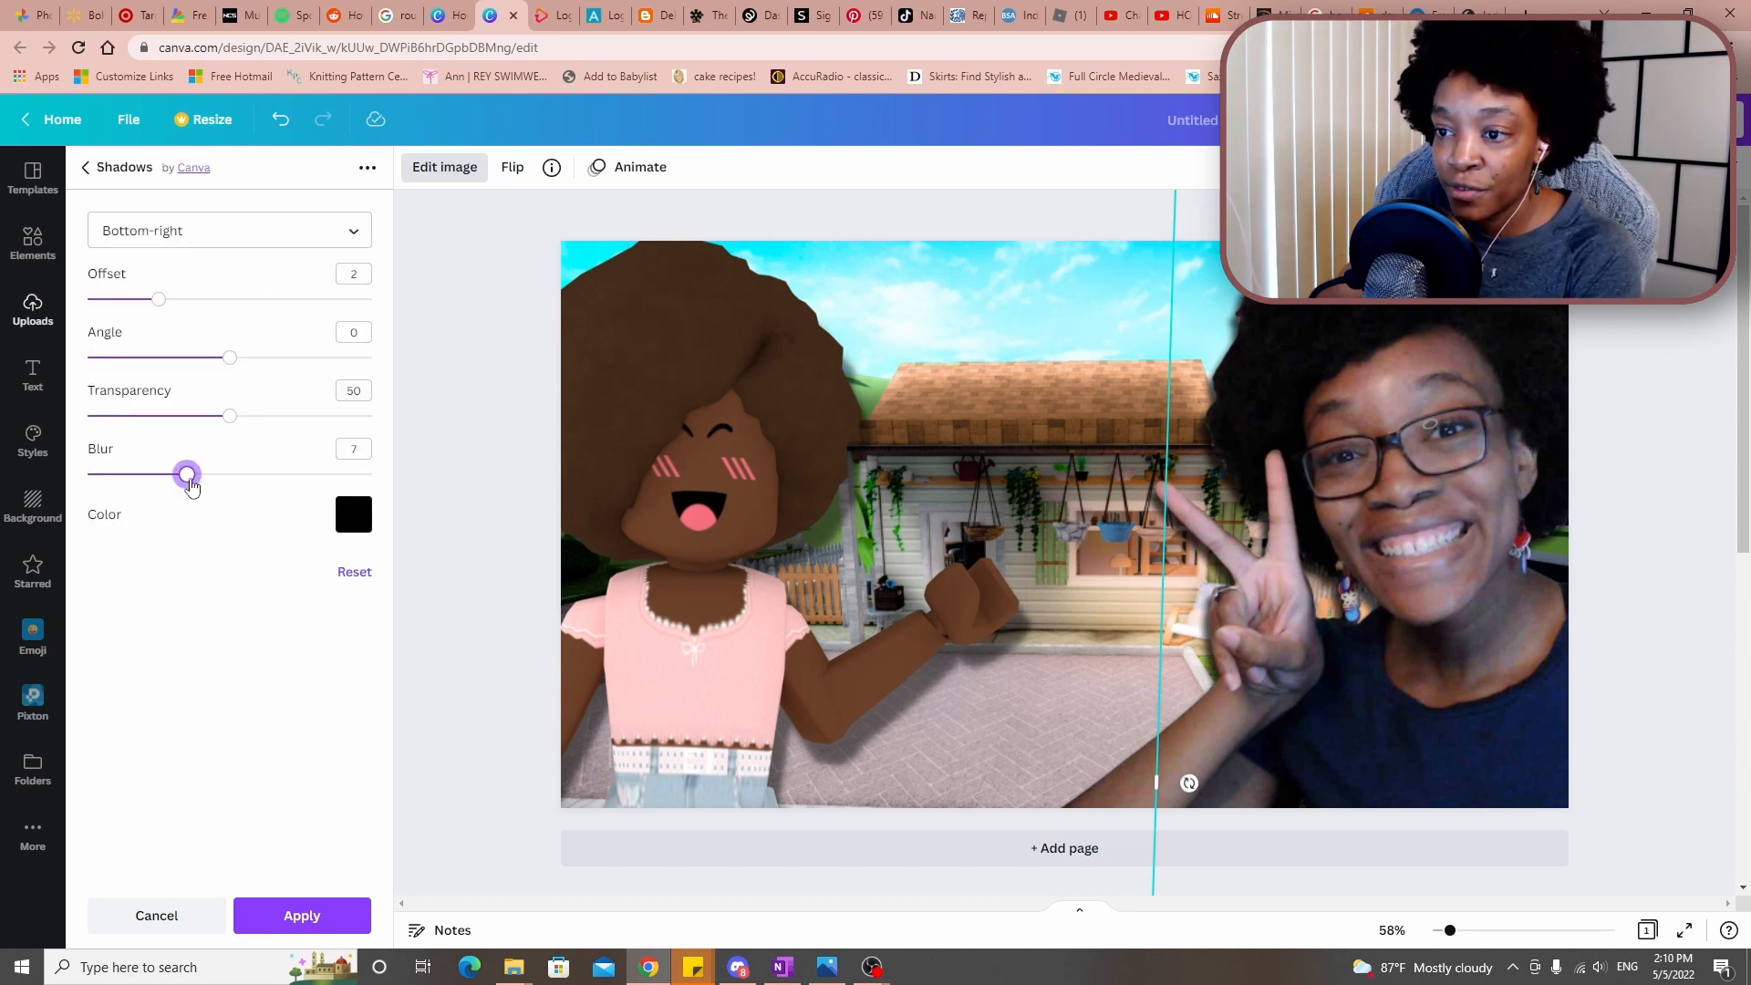
drag(230, 418, 288, 429)
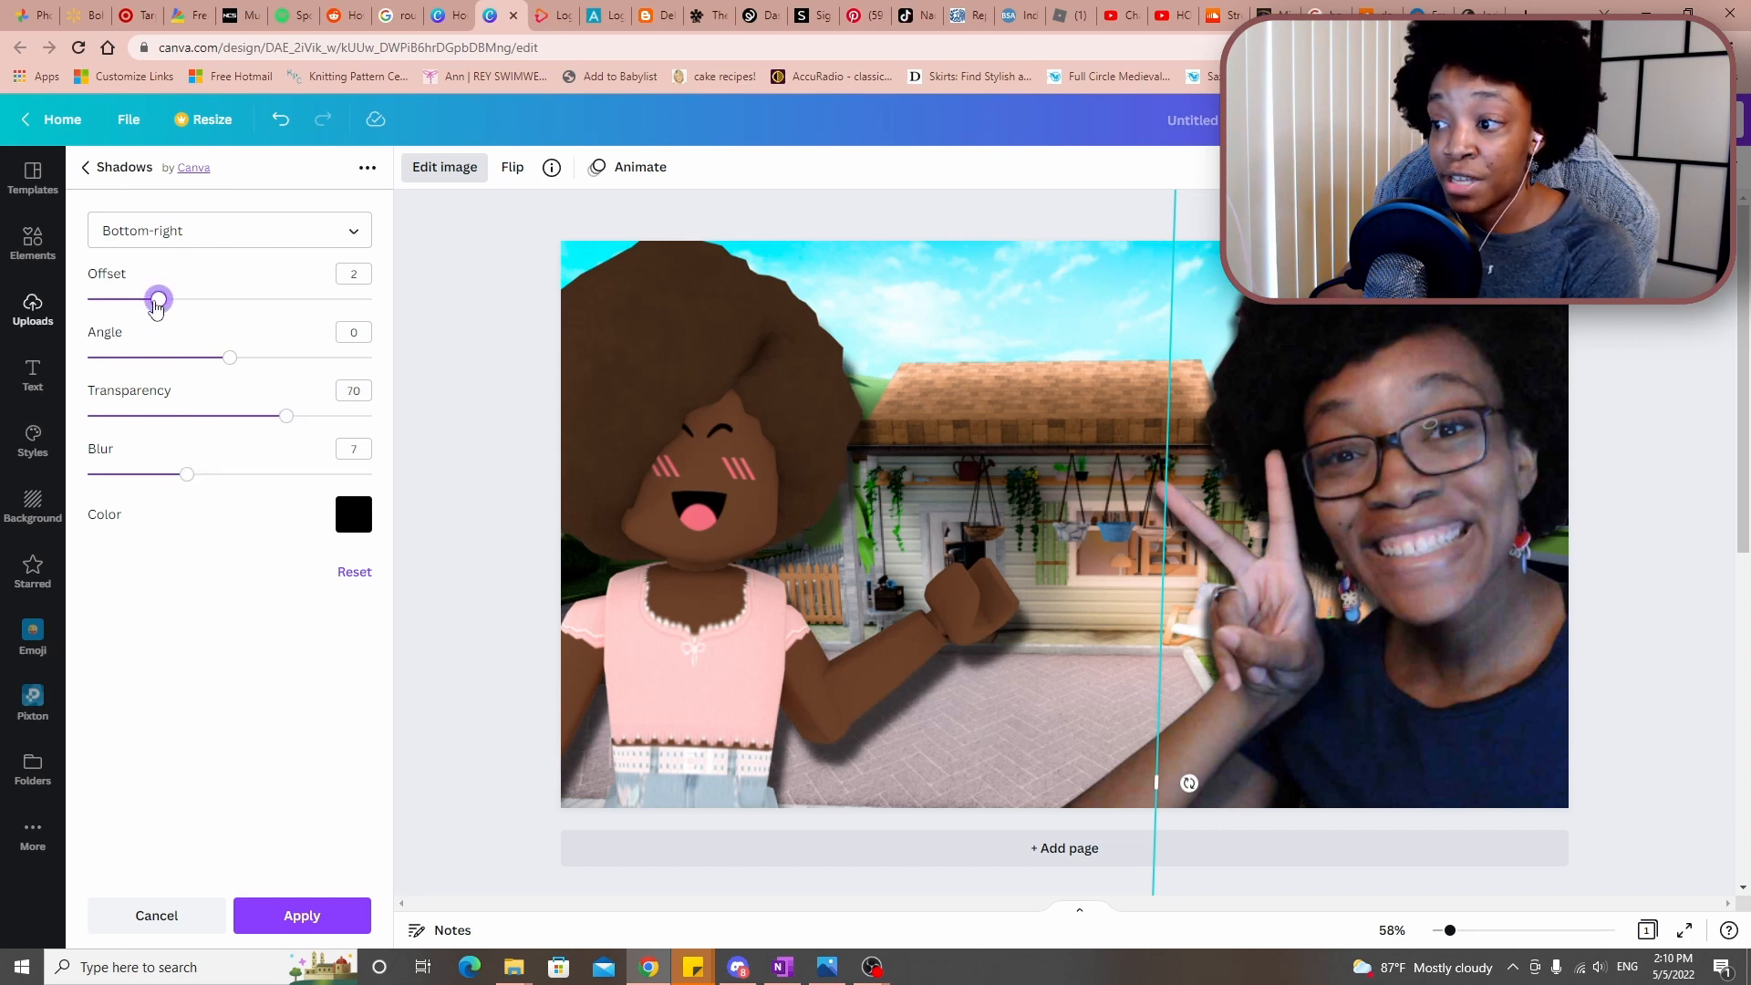
drag(157, 304, 123, 299)
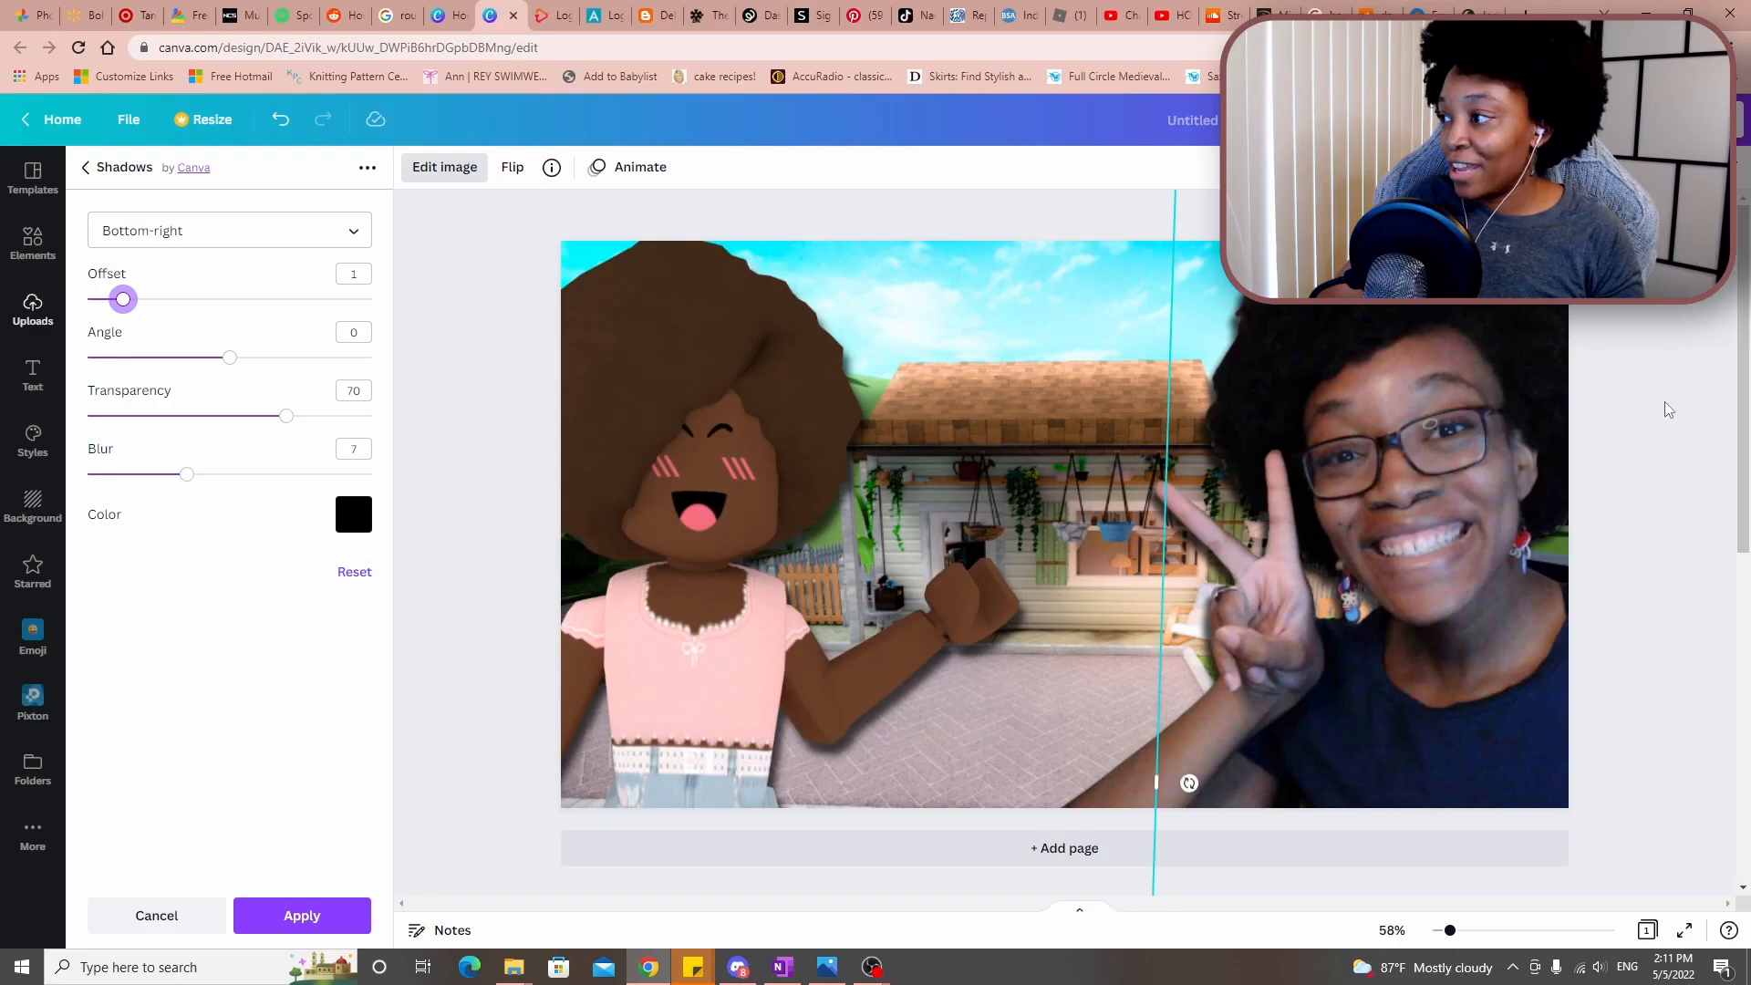
click(1668, 410)
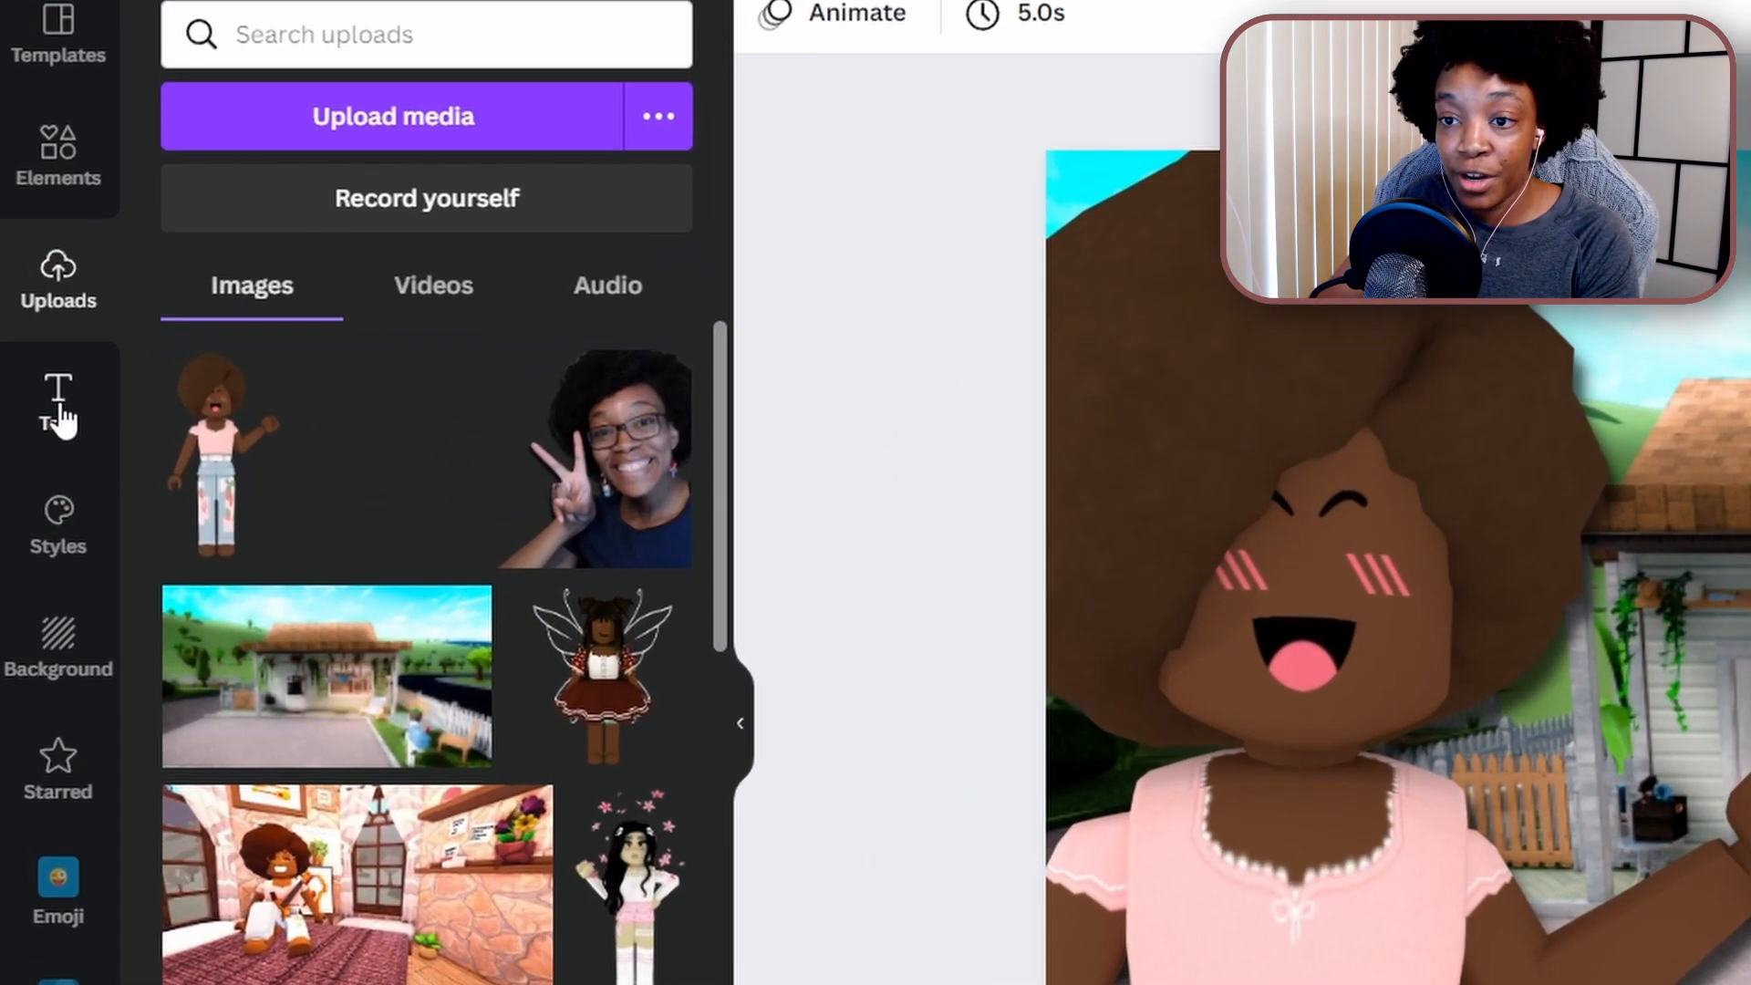
Add a heading reading "How I" and place it in the sky above the house roof
click(58, 401)
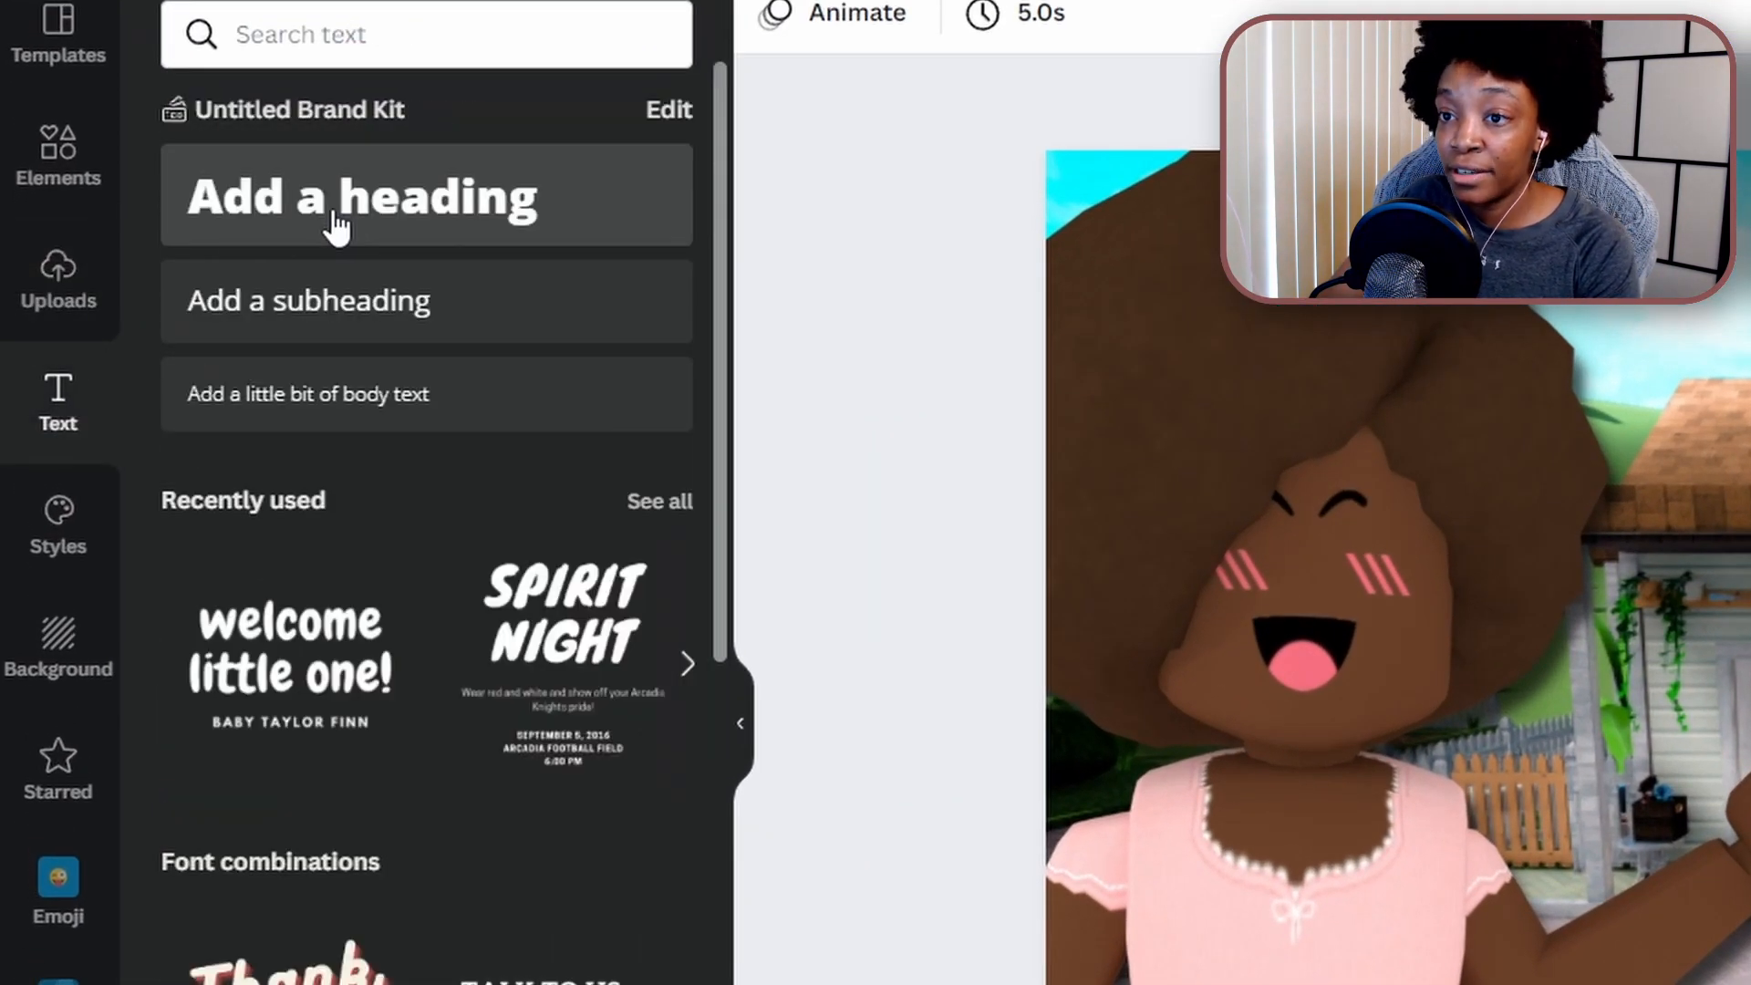
click(336, 226)
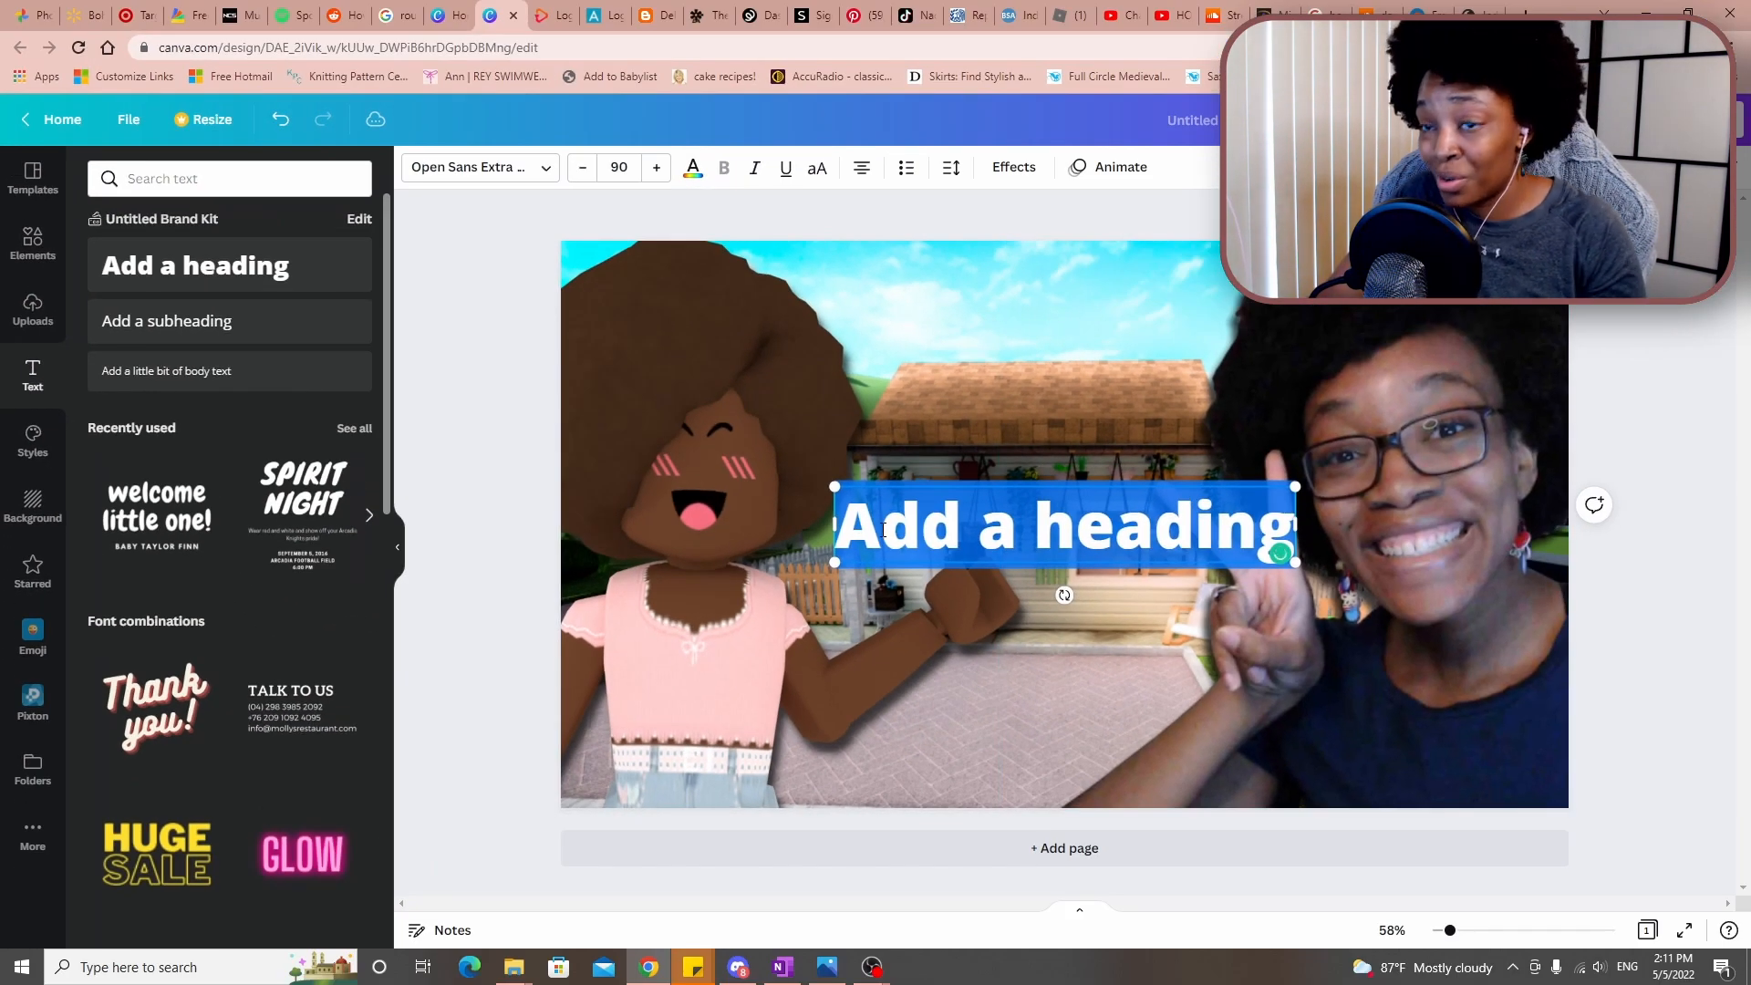
key(BackSpace)
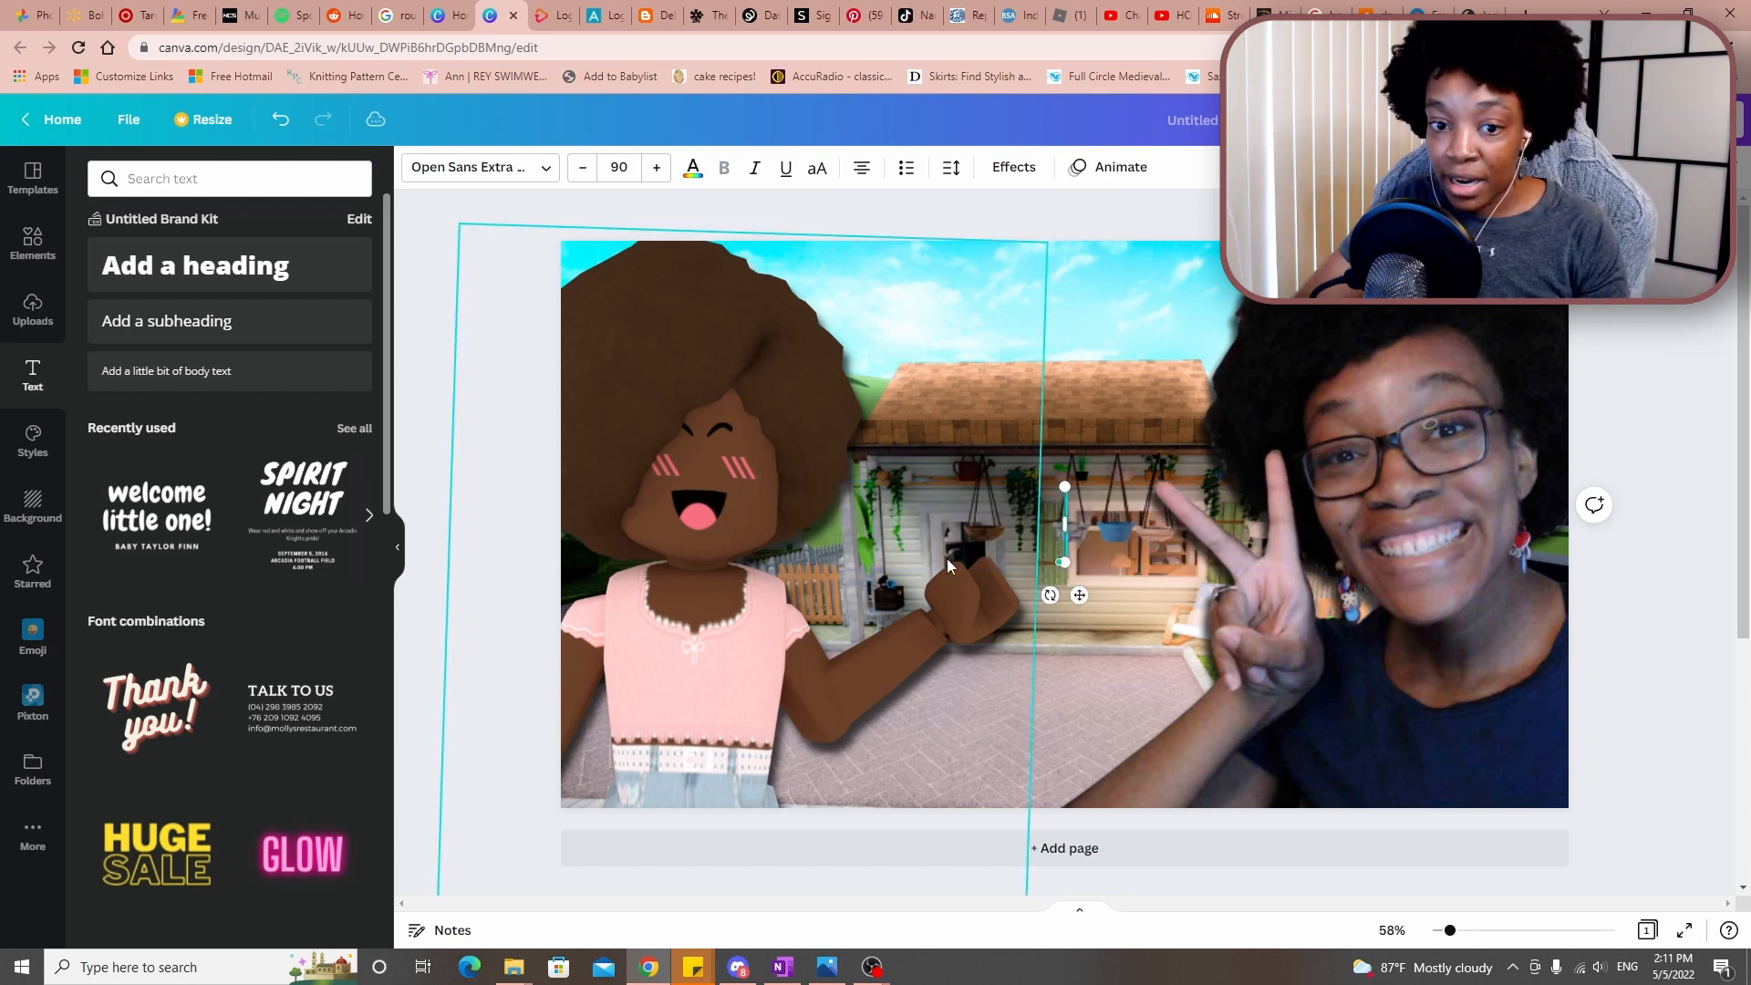
text(How I)
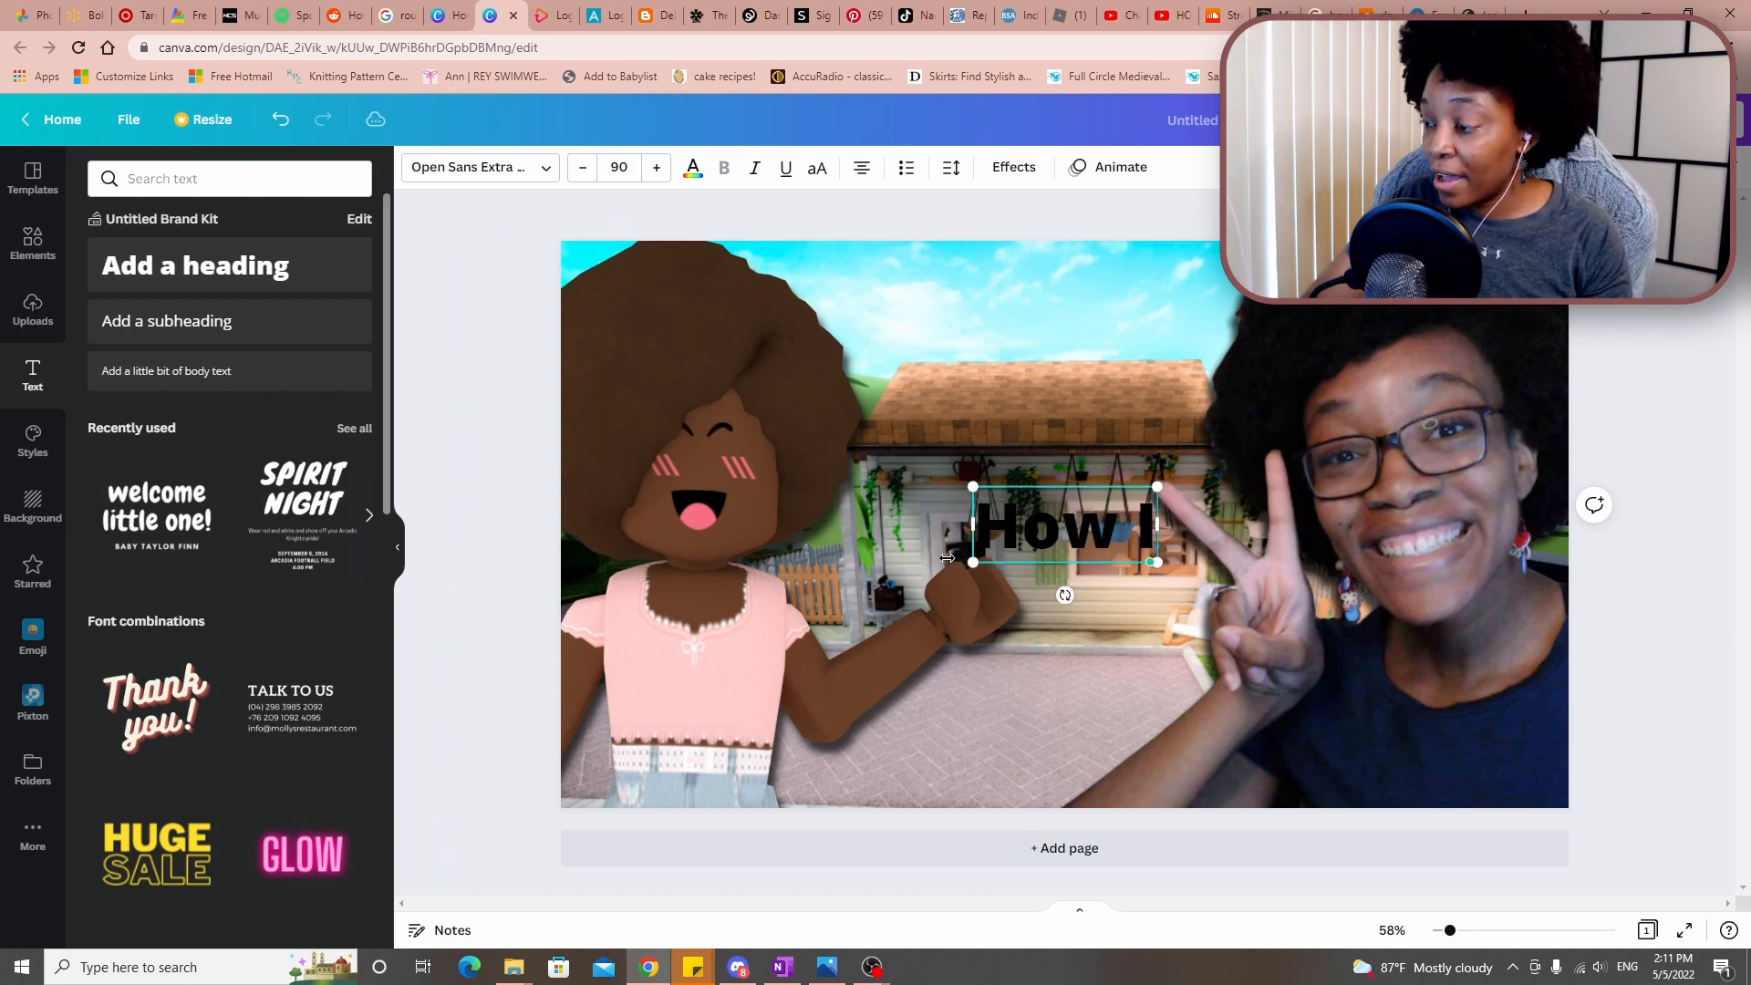
key(Return)
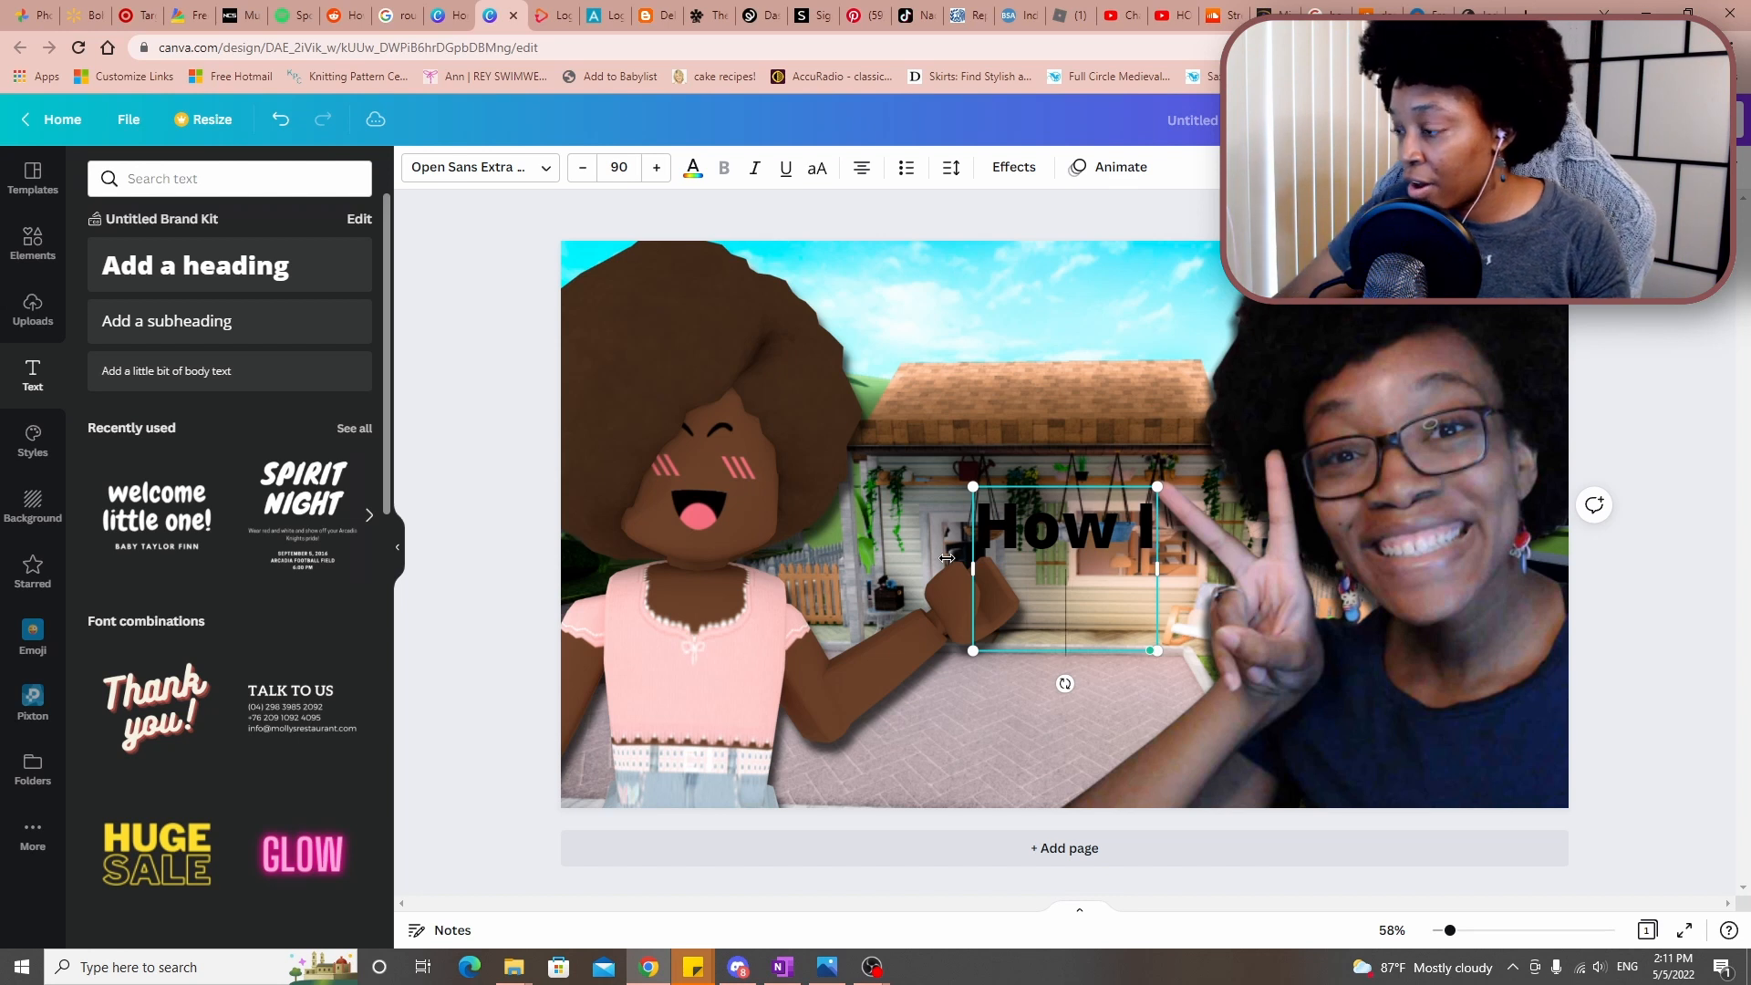
key(BackSpace)
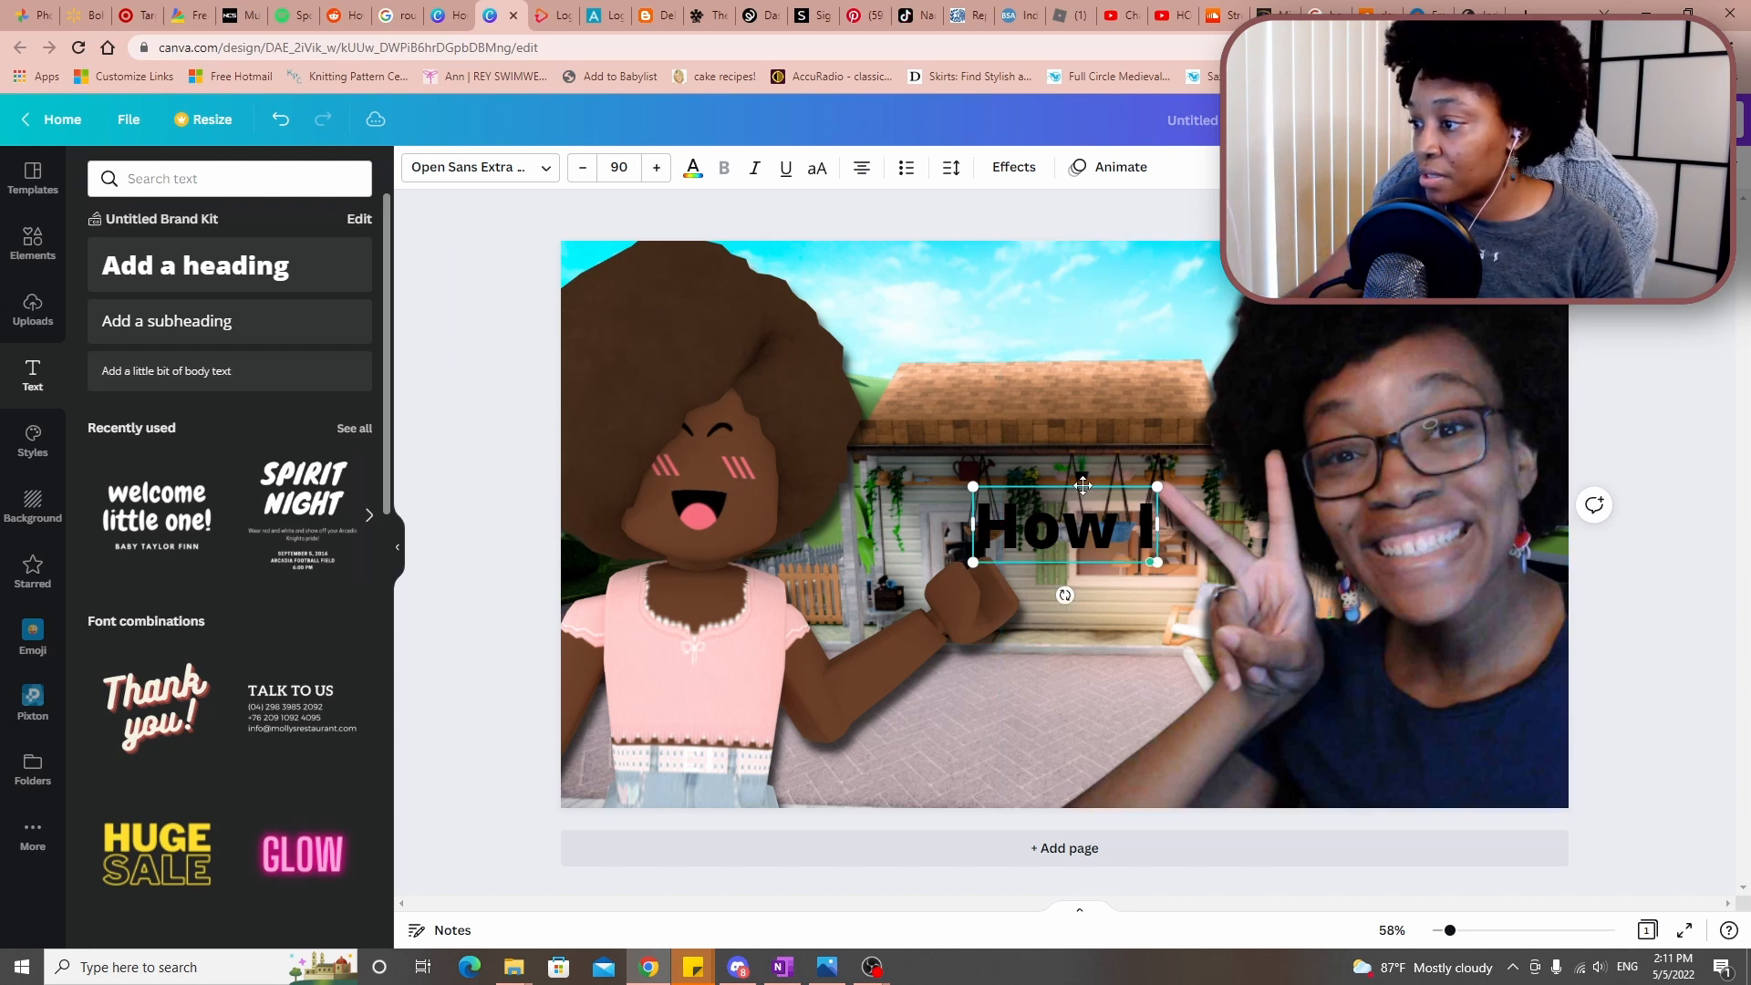
drag(1083, 485, 1059, 286)
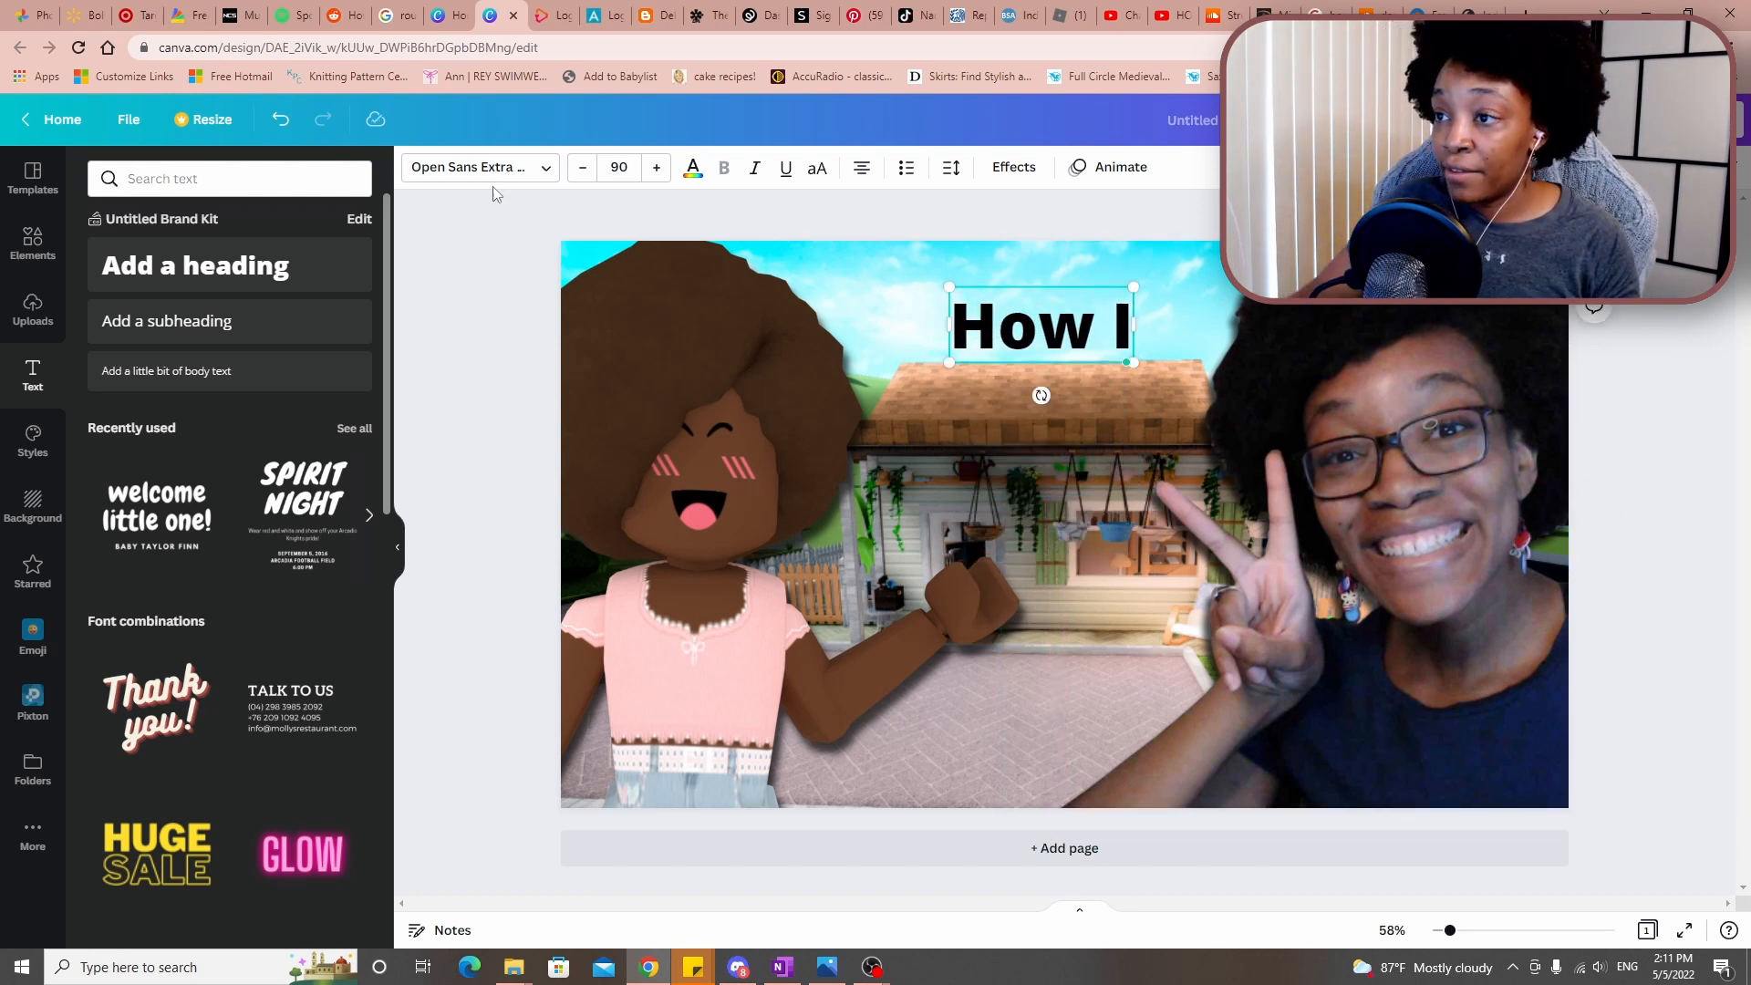
Set the "How I" heading in the Wedges font, colour it white and enlarge it to size 127
click(497, 183)
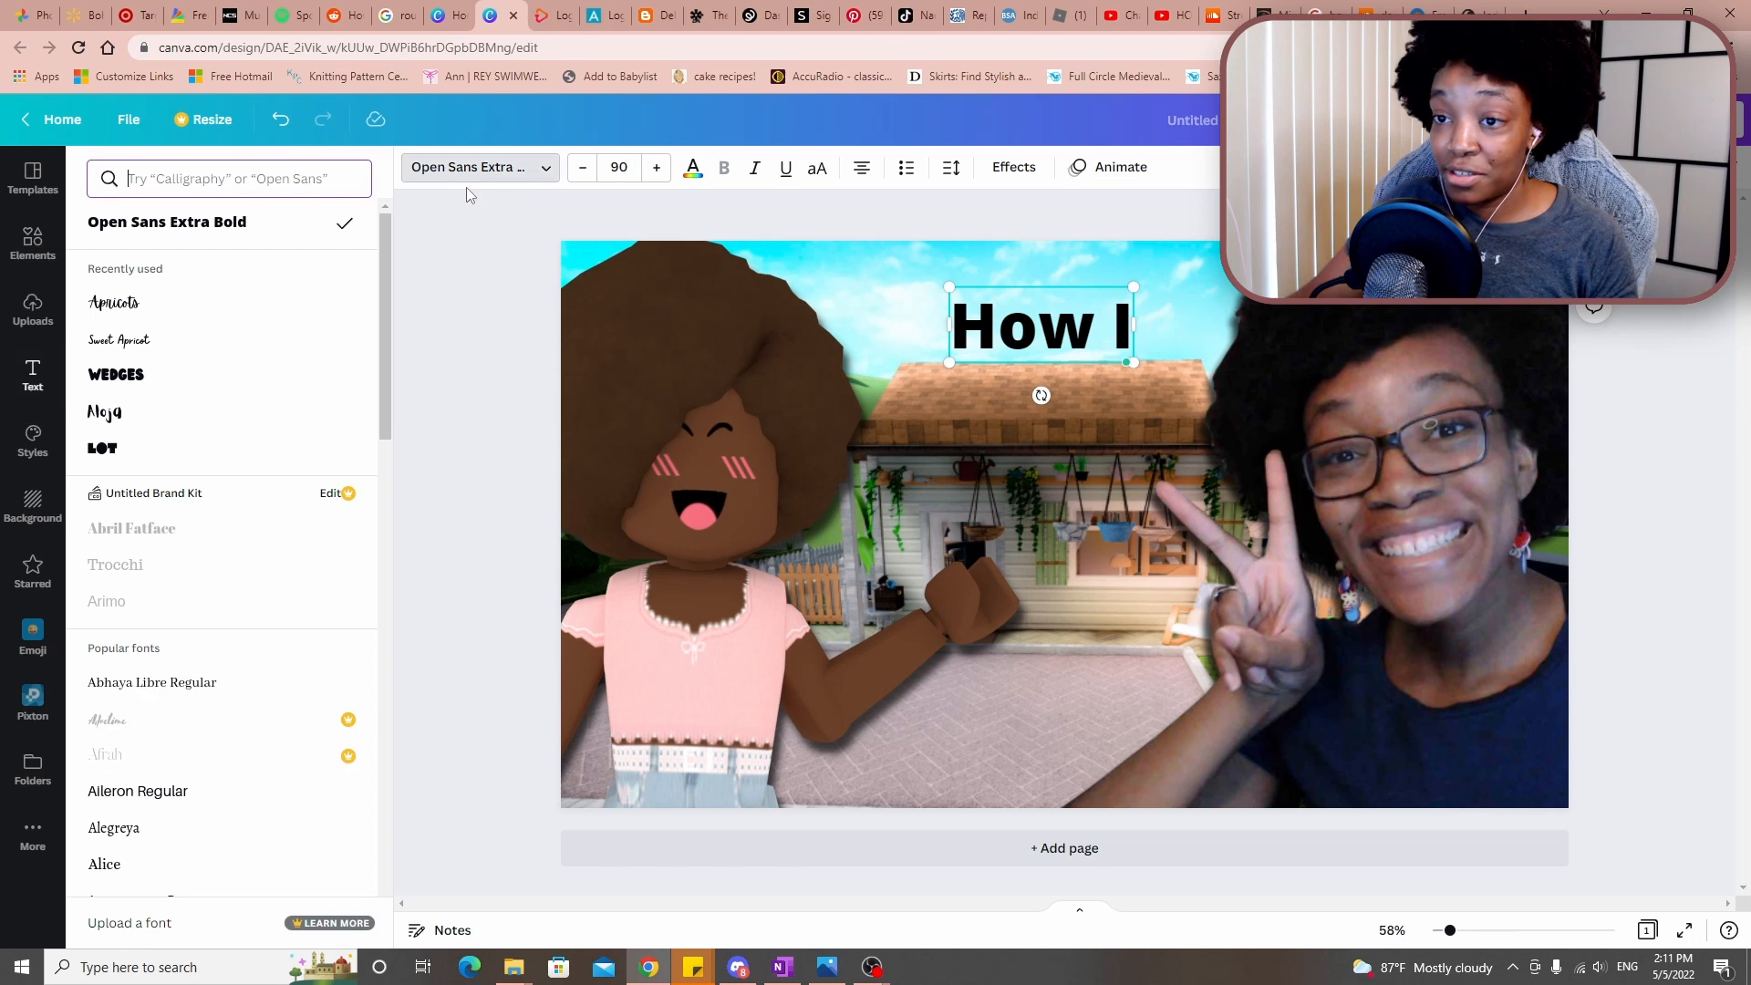
click(155, 374)
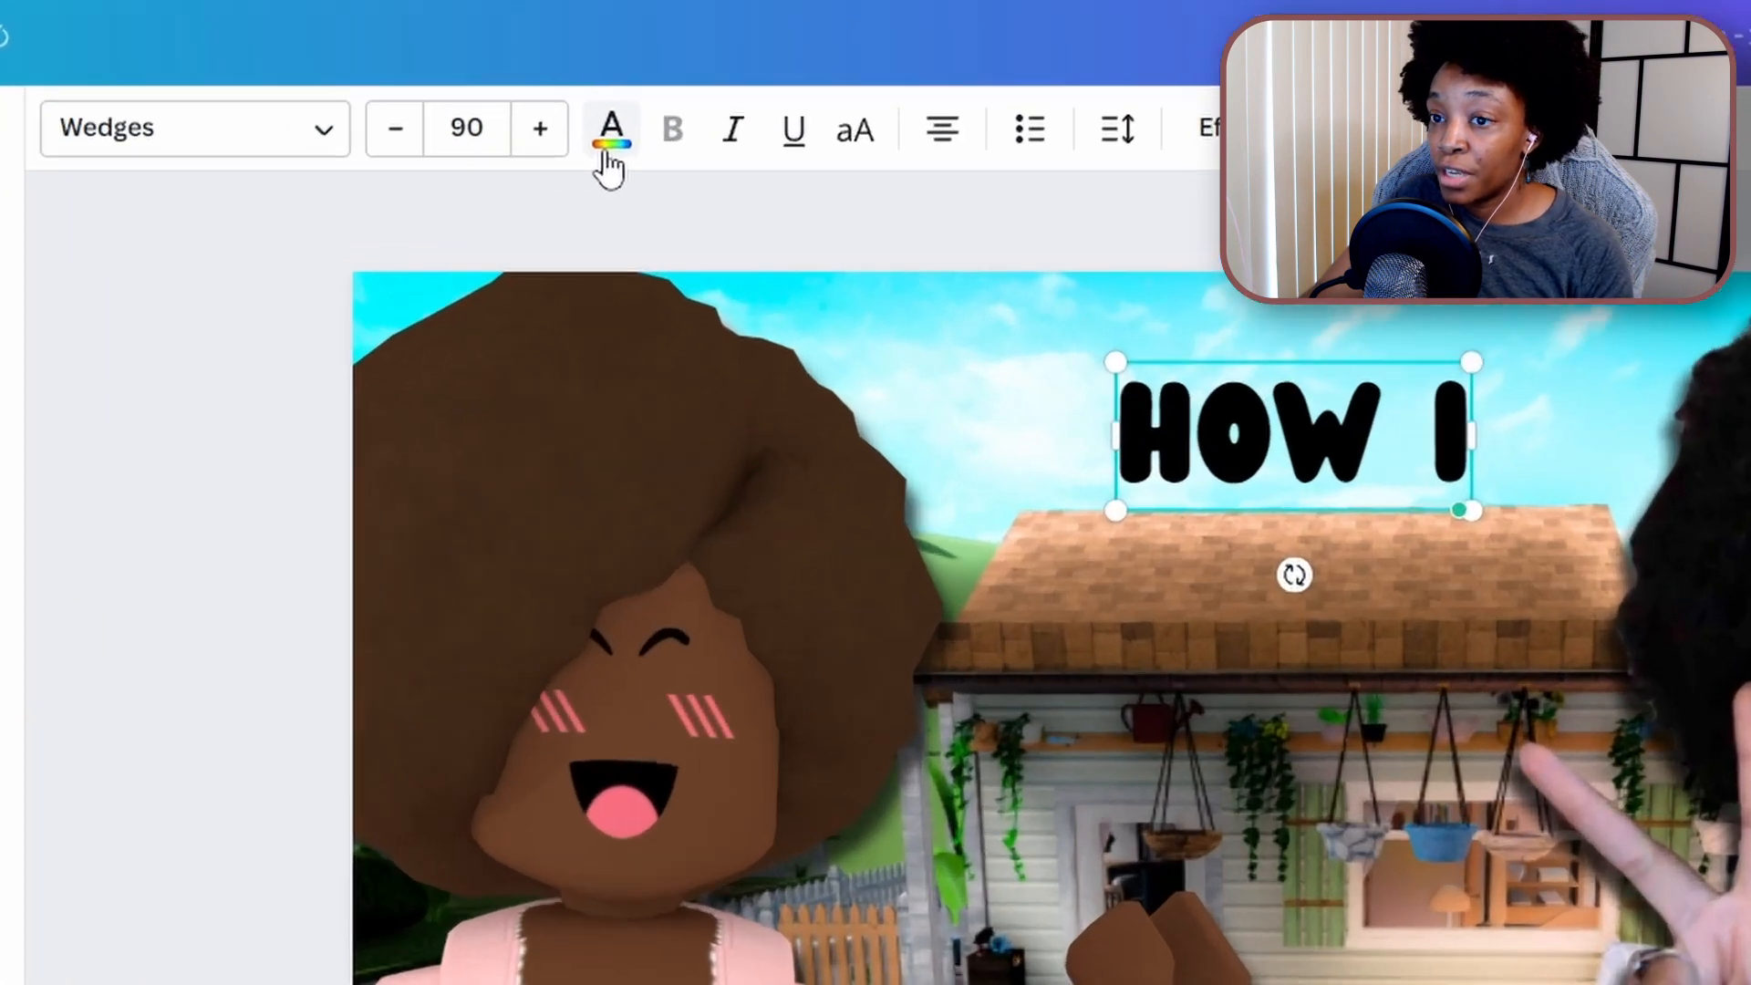
click(691, 182)
click(394, 324)
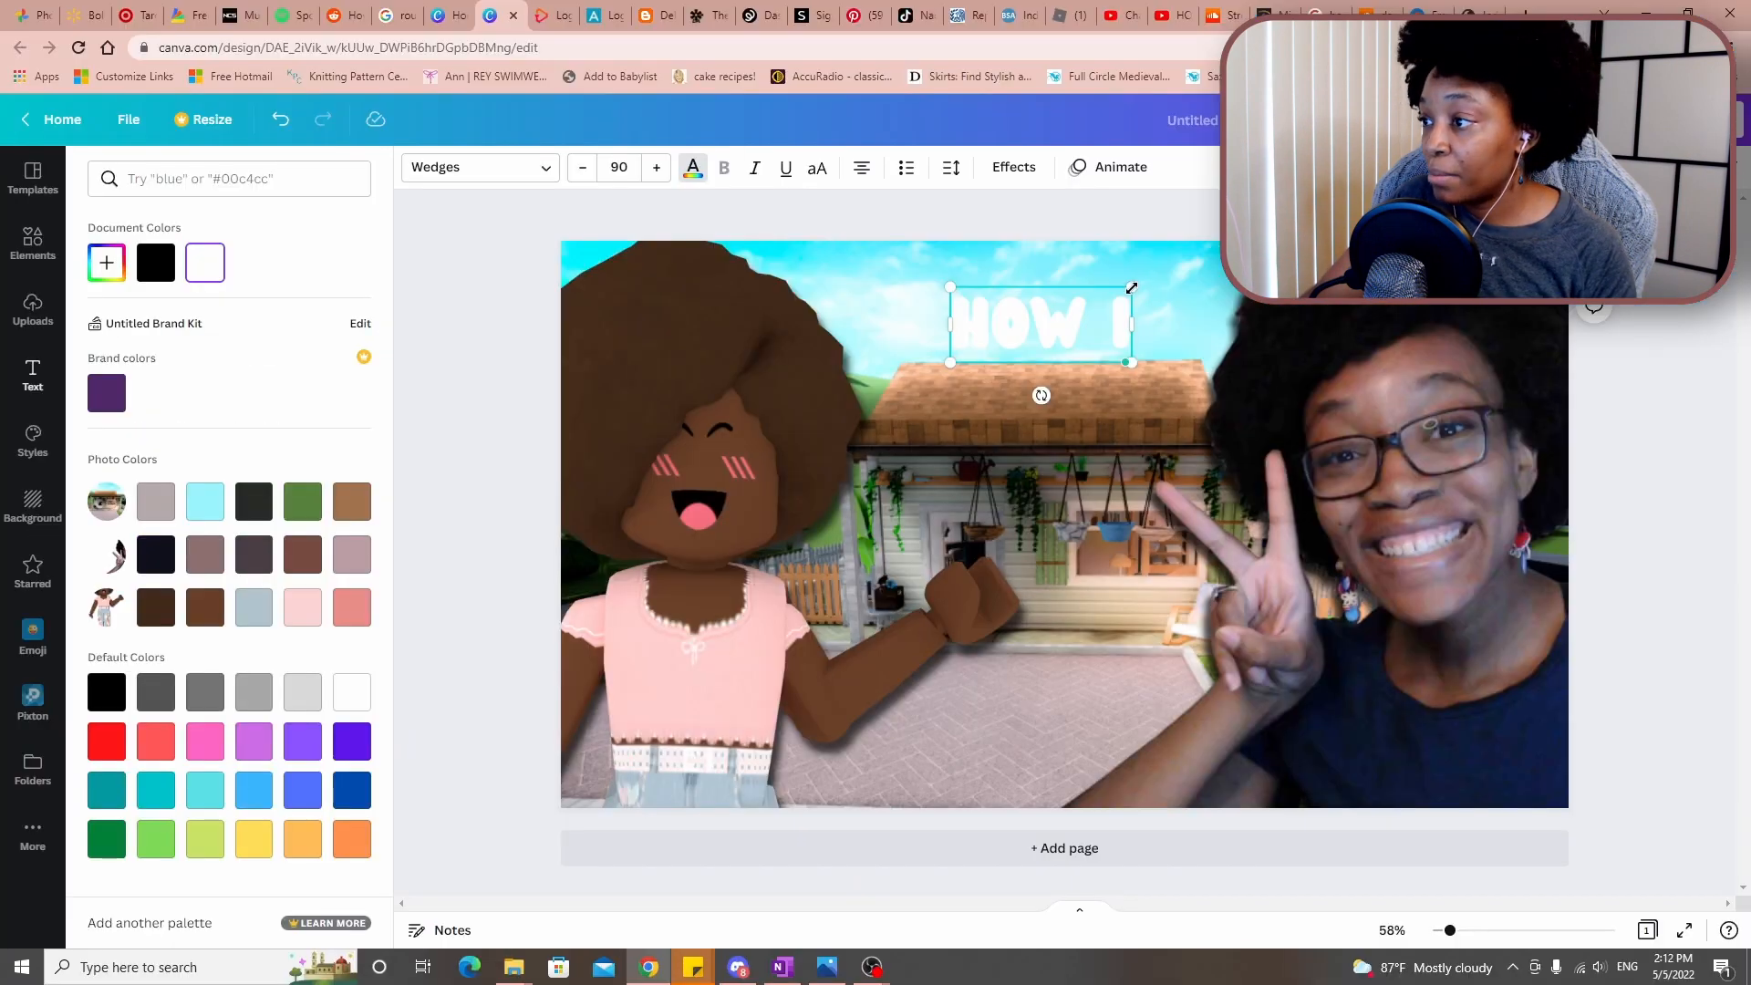
drag(1133, 266, 1069, 261)
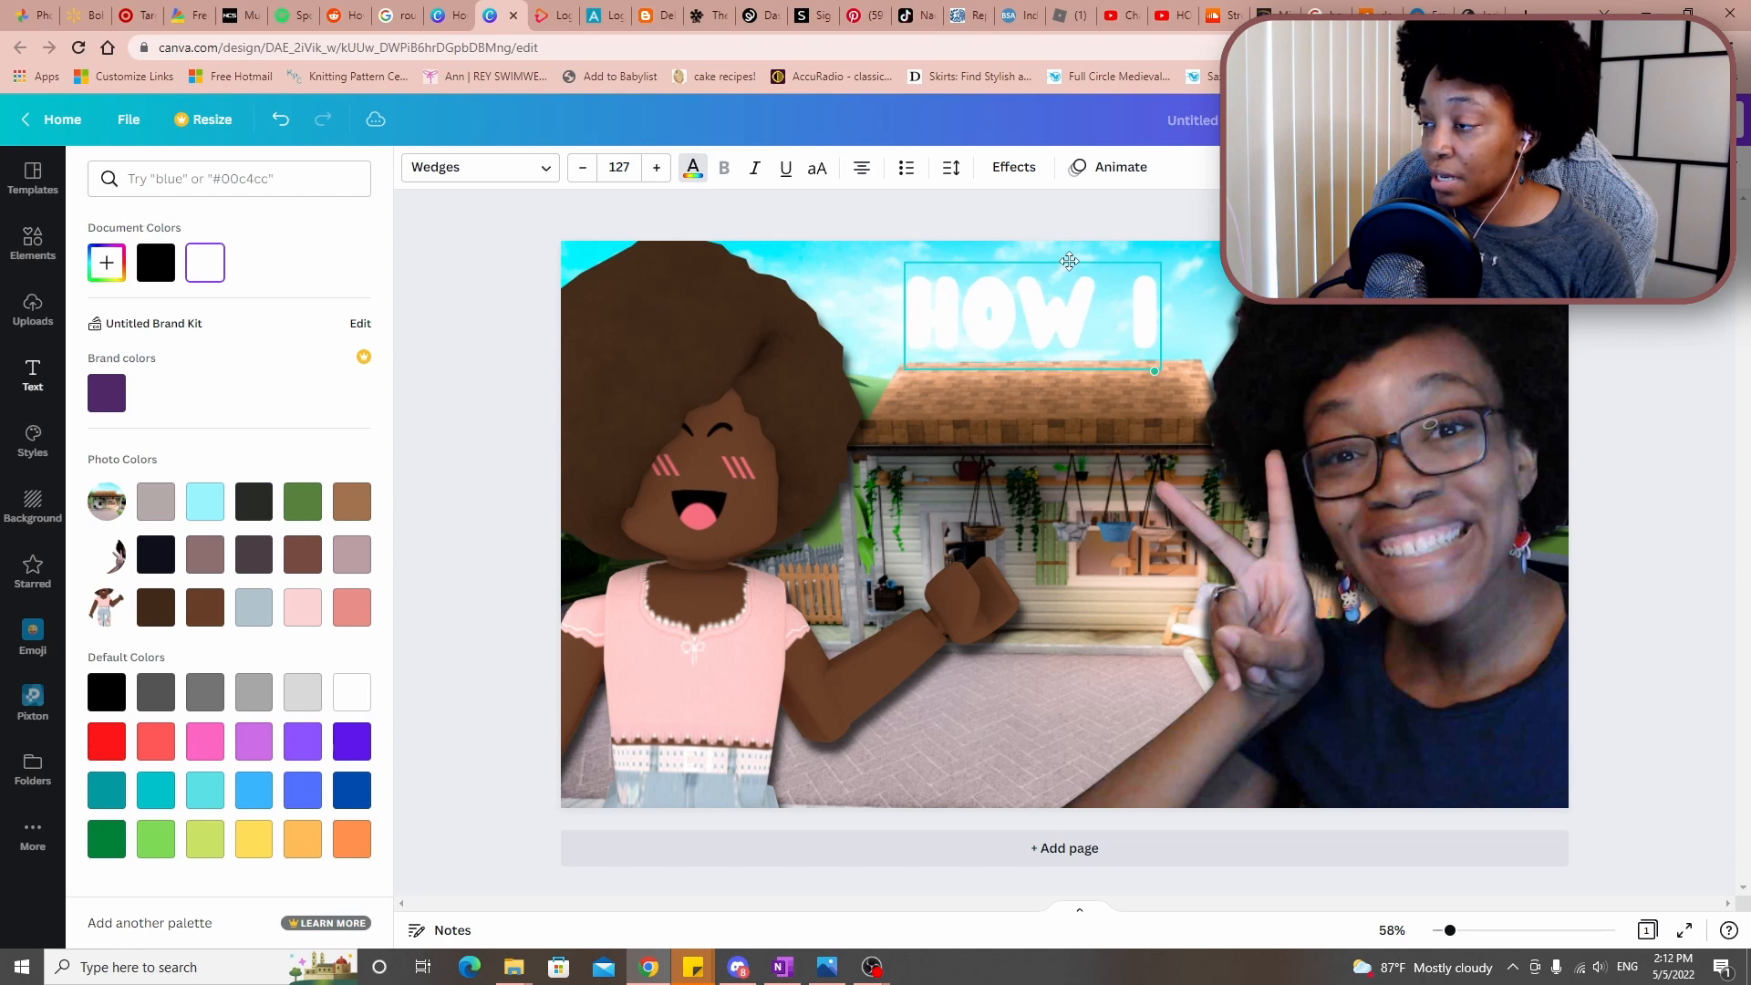
Add a second heading reading "Make my" directly below "How I" and adjust the width of its text box
click(39, 366)
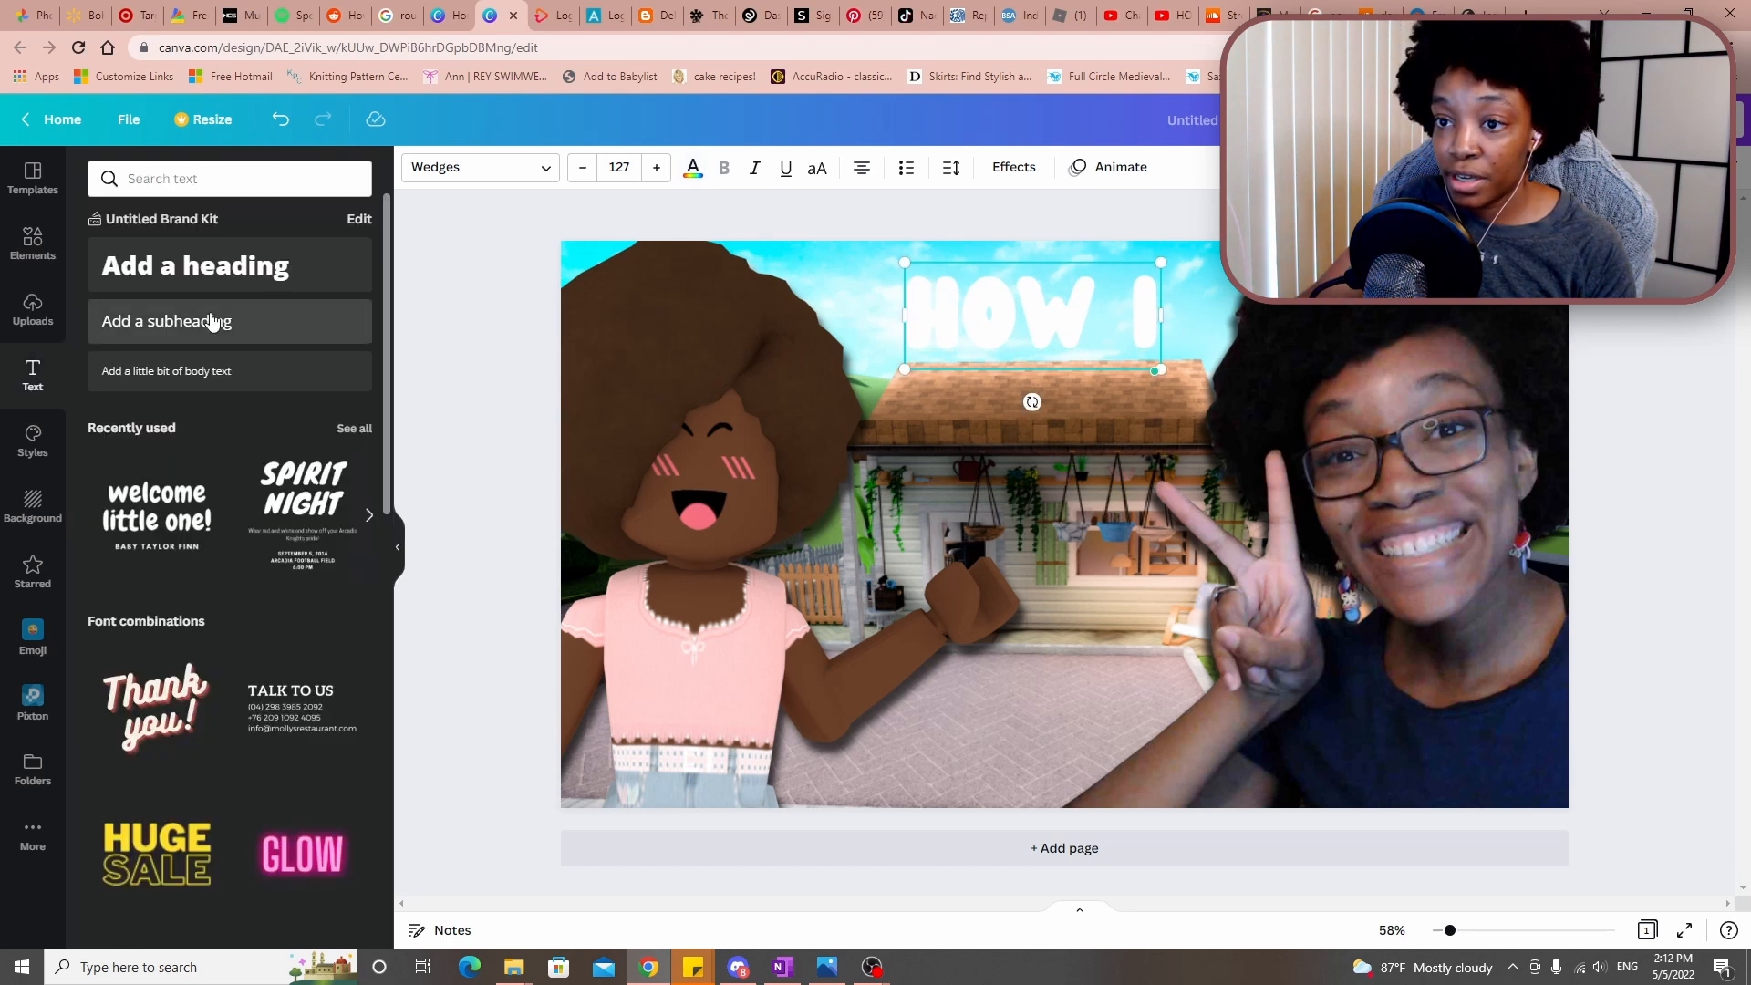
drag(222, 274, 1174, 544)
double_click(992, 485)
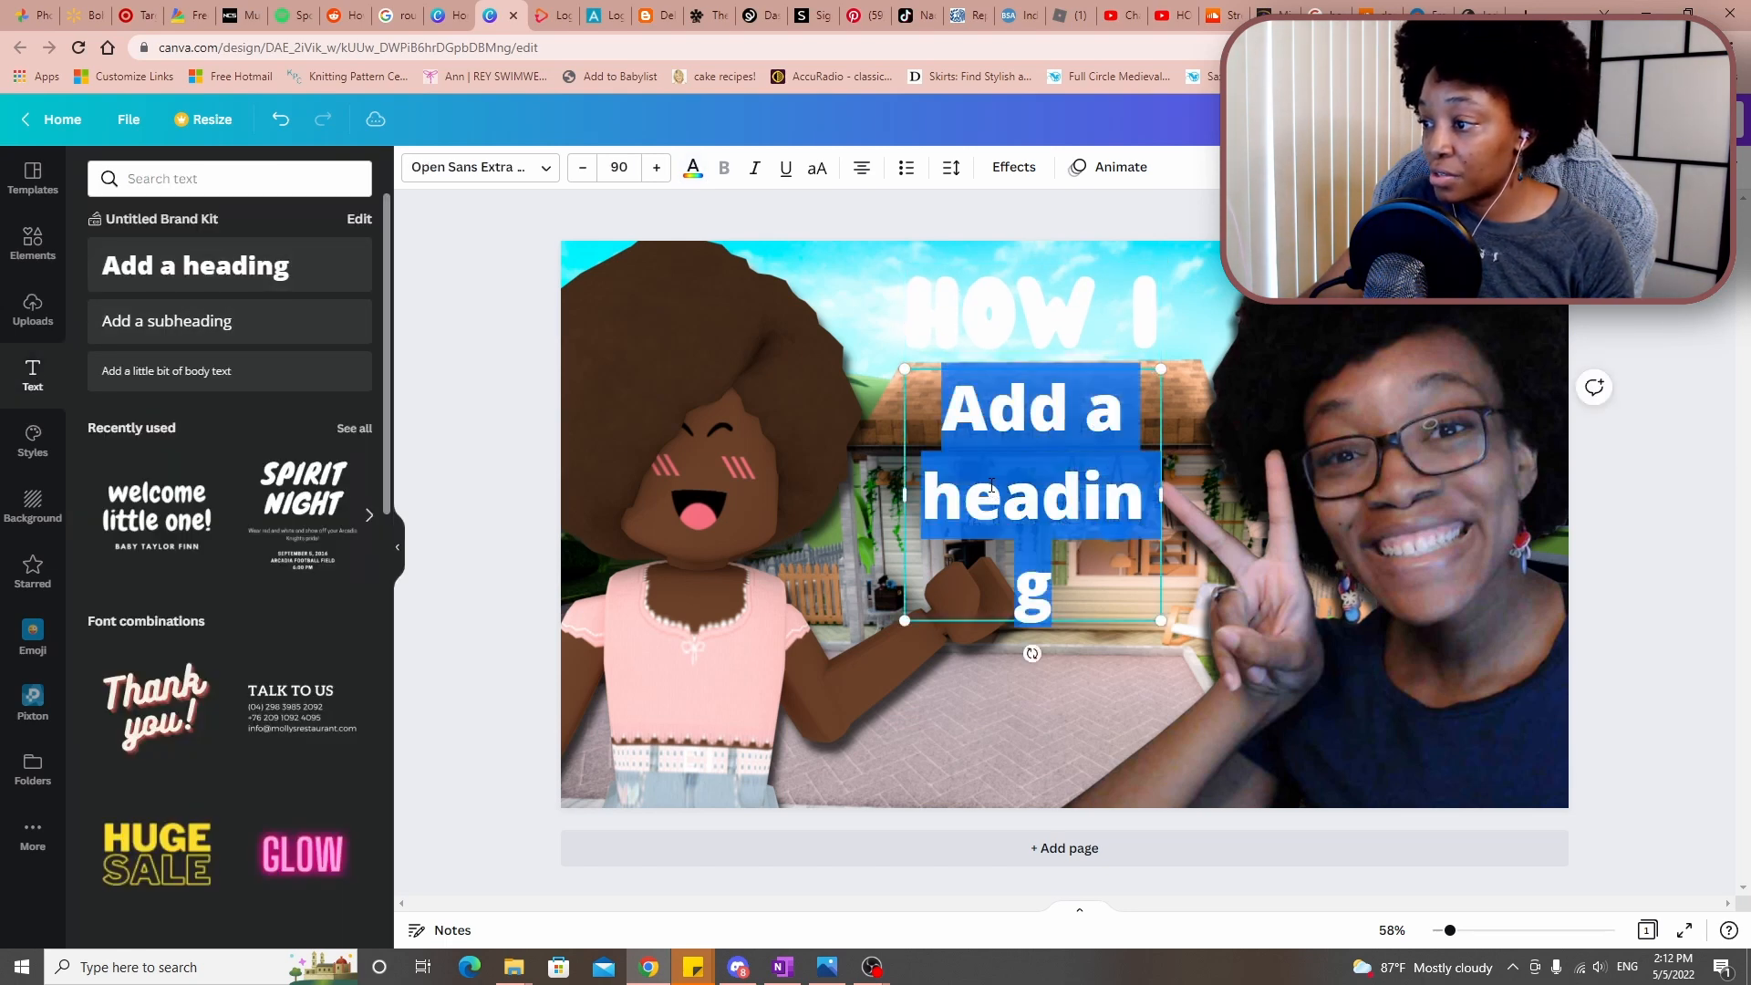
text(Make my)
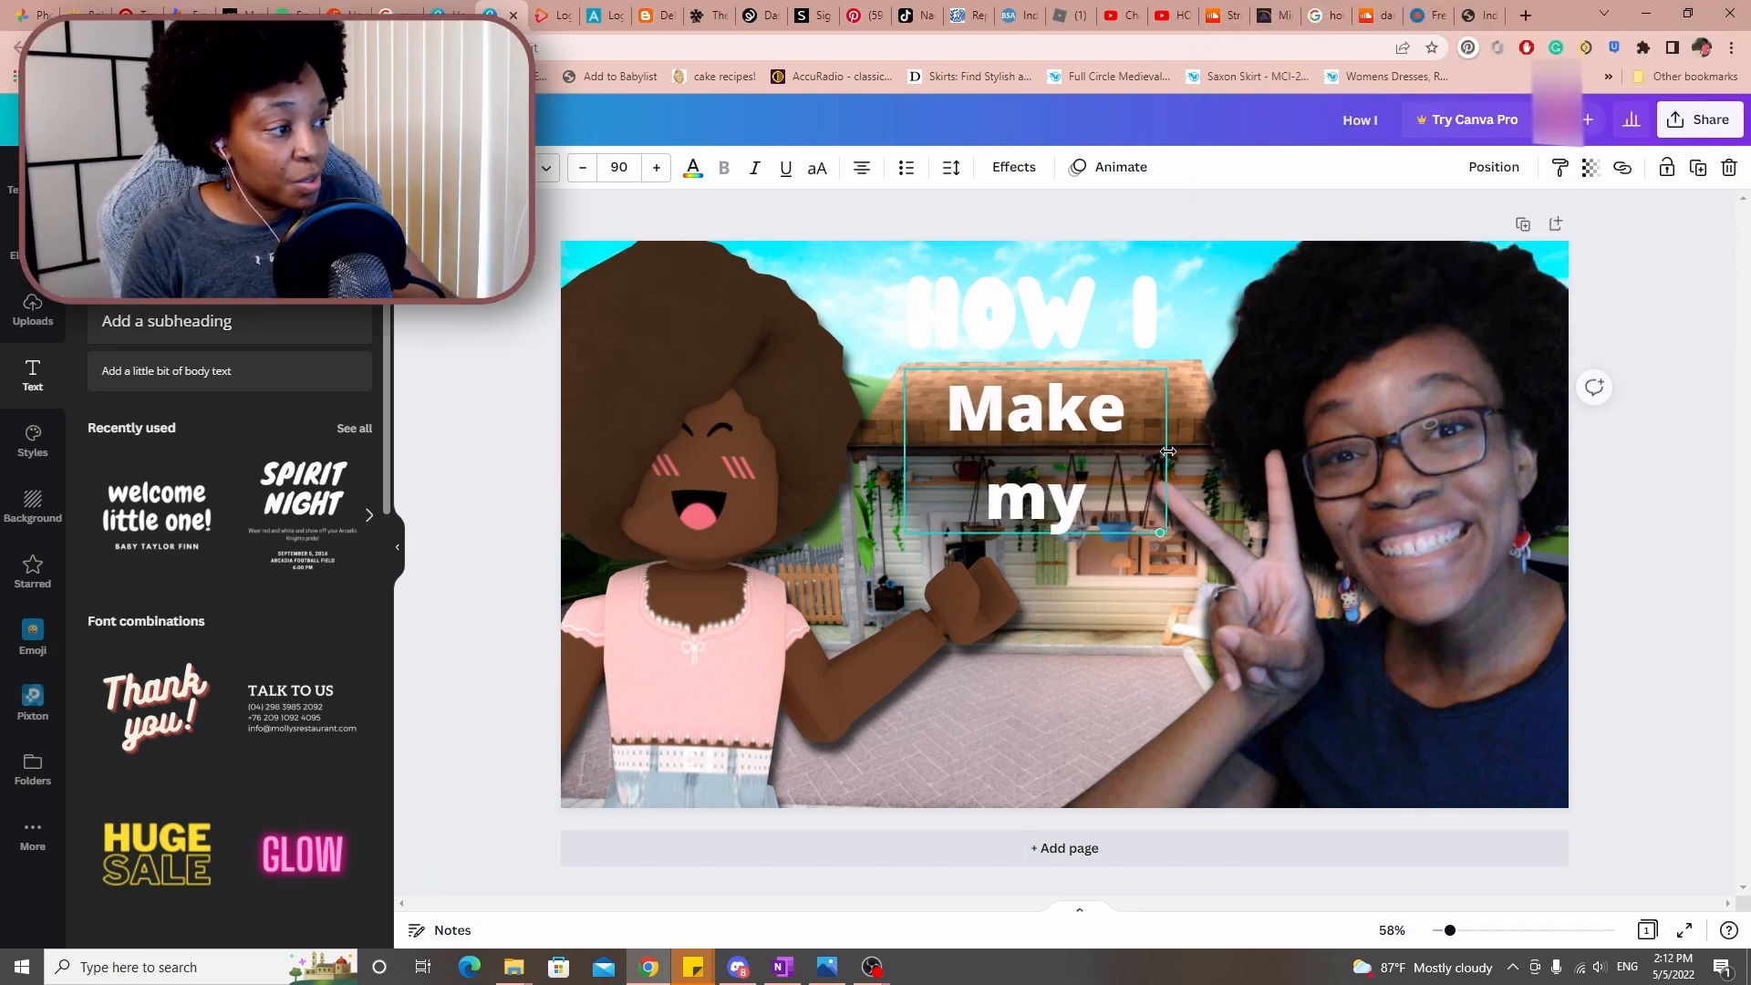
drag(1163, 451, 1204, 452)
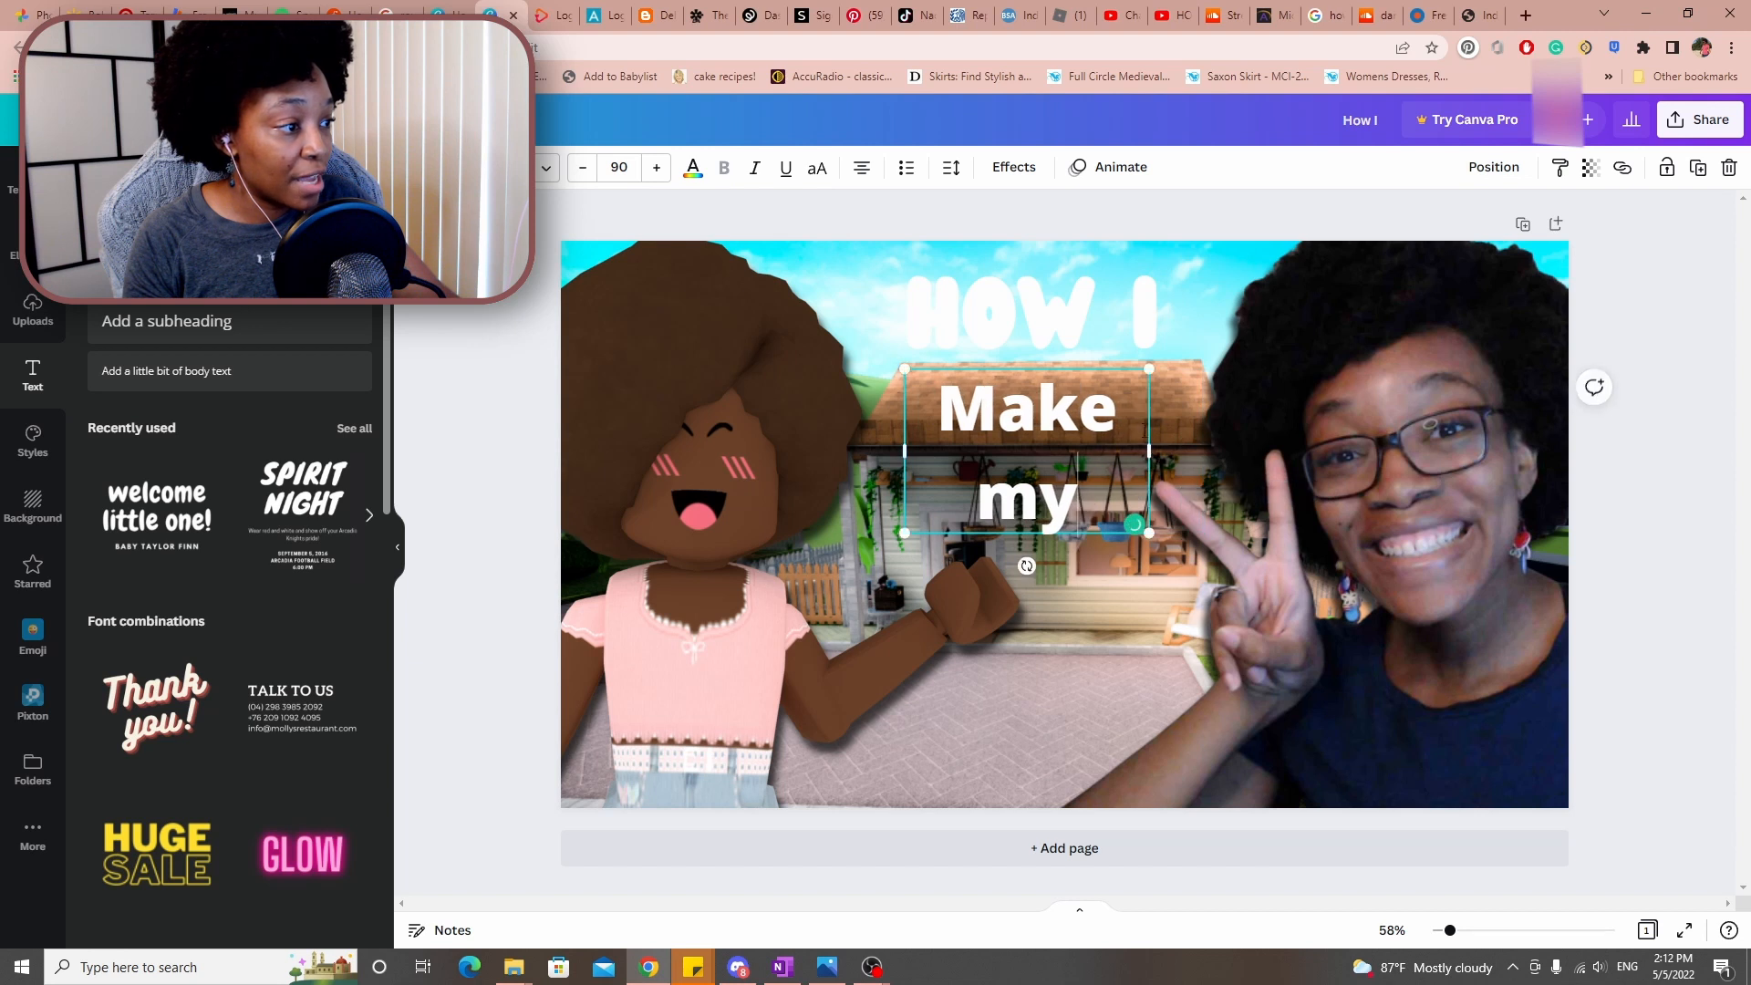
Centre the "How I" heading horizontally on the page
click(1068, 322)
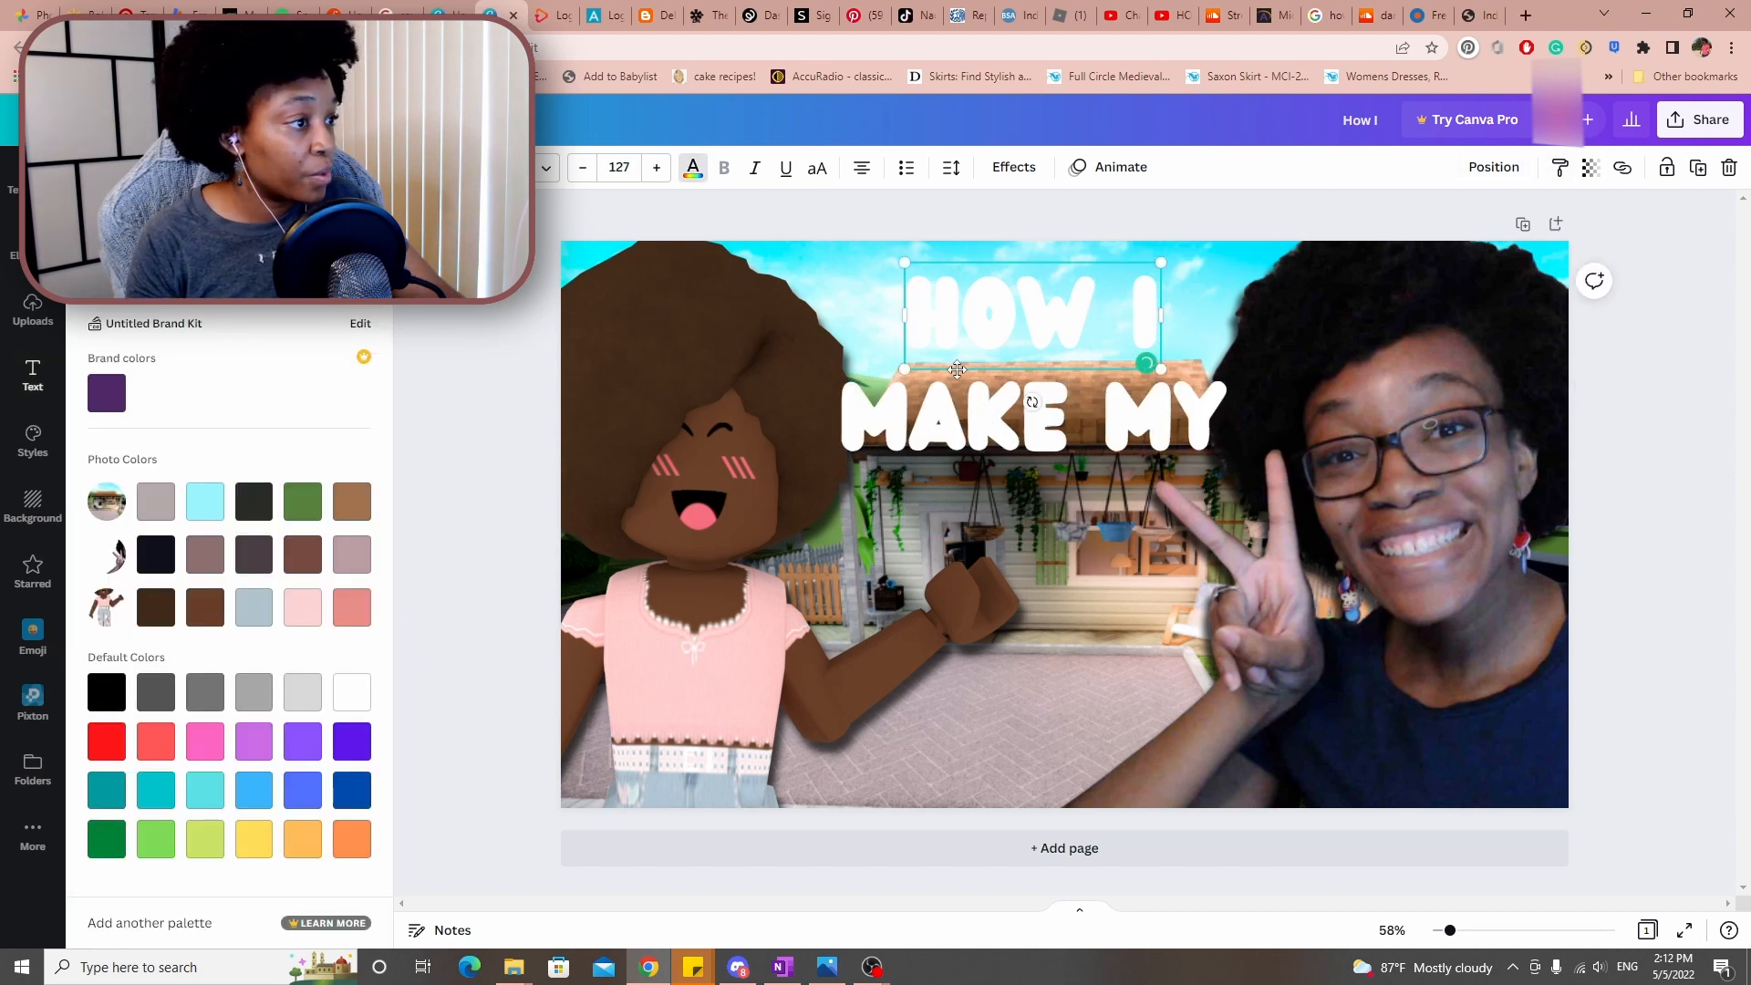
click(1502, 173)
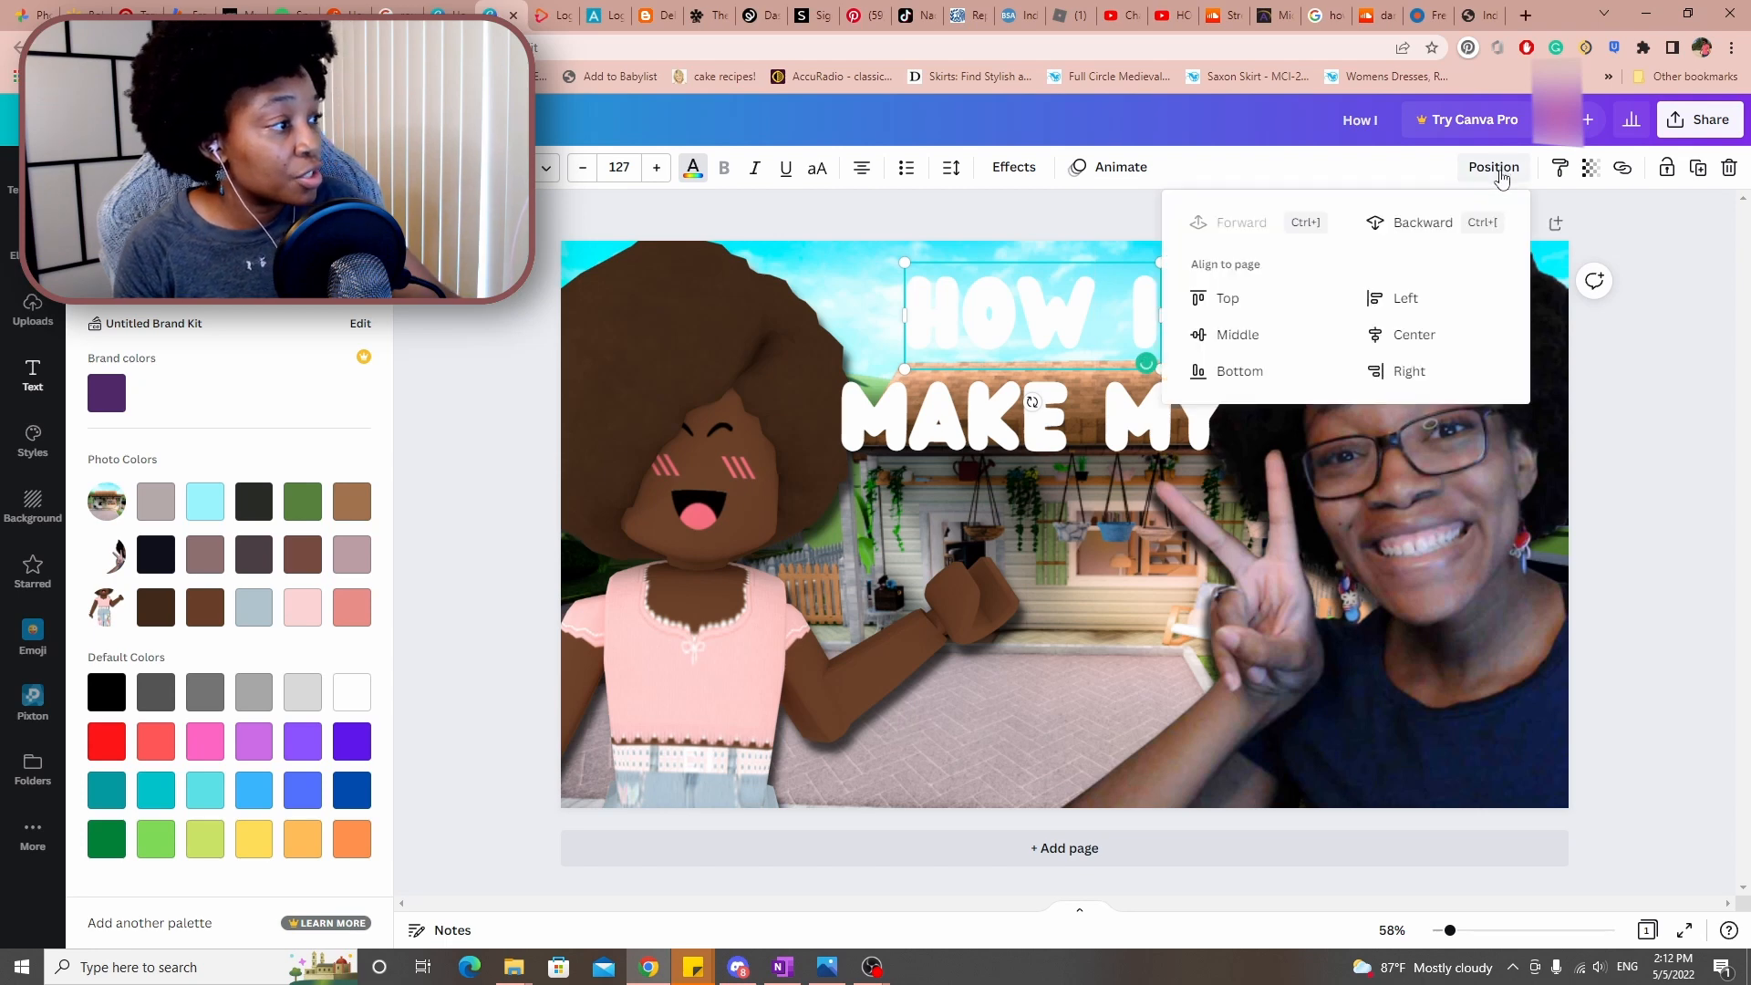
click(1425, 335)
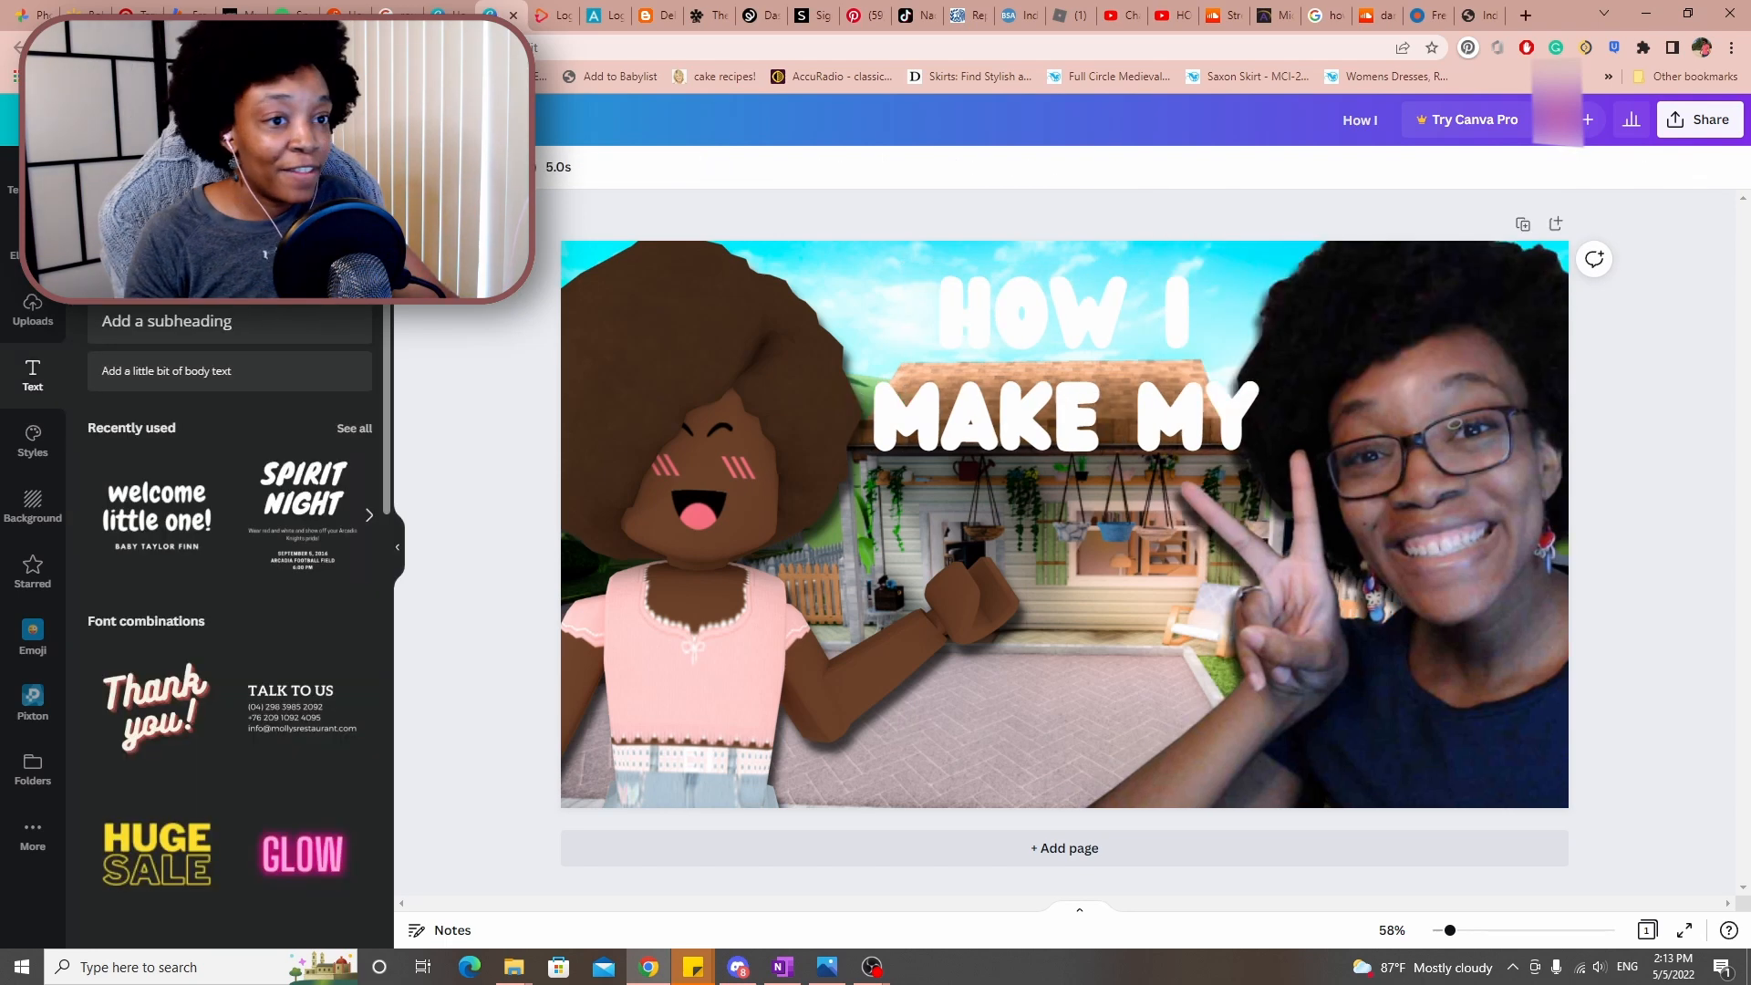
Add a third heading reading "Thumbnails" and set it in the Sweet Apricot font
click(230, 267)
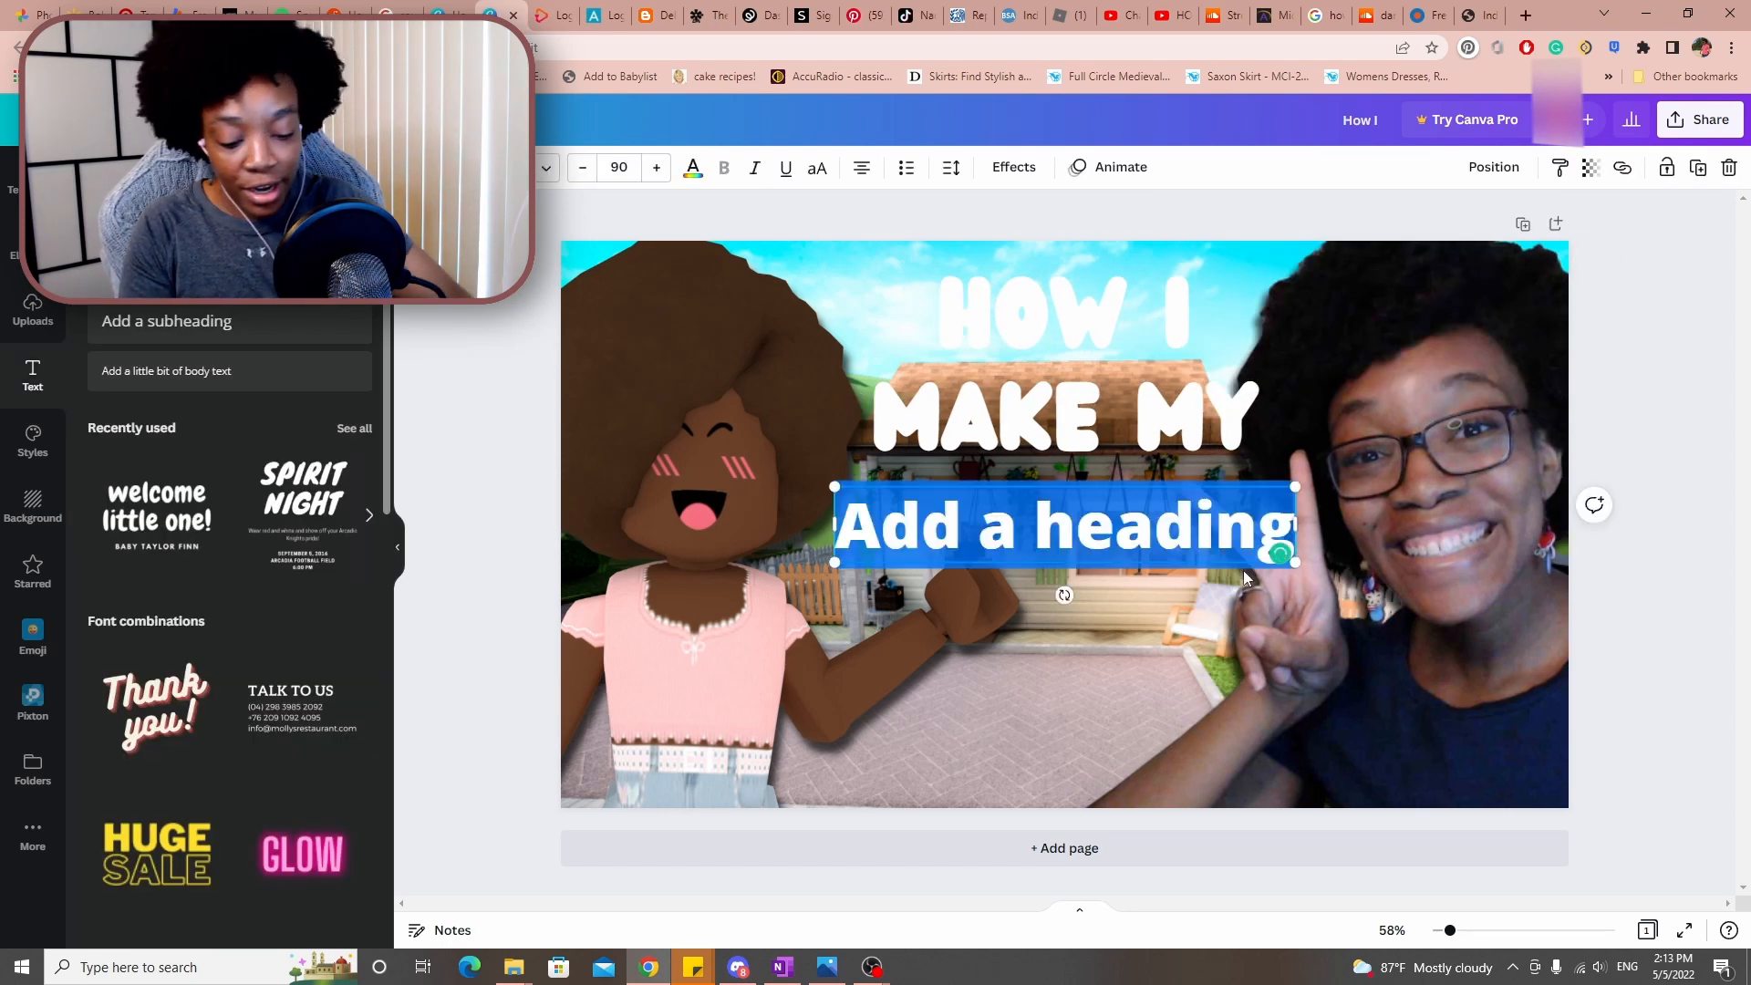
text(Tf)
key(BackSpace)
text(humbnails)
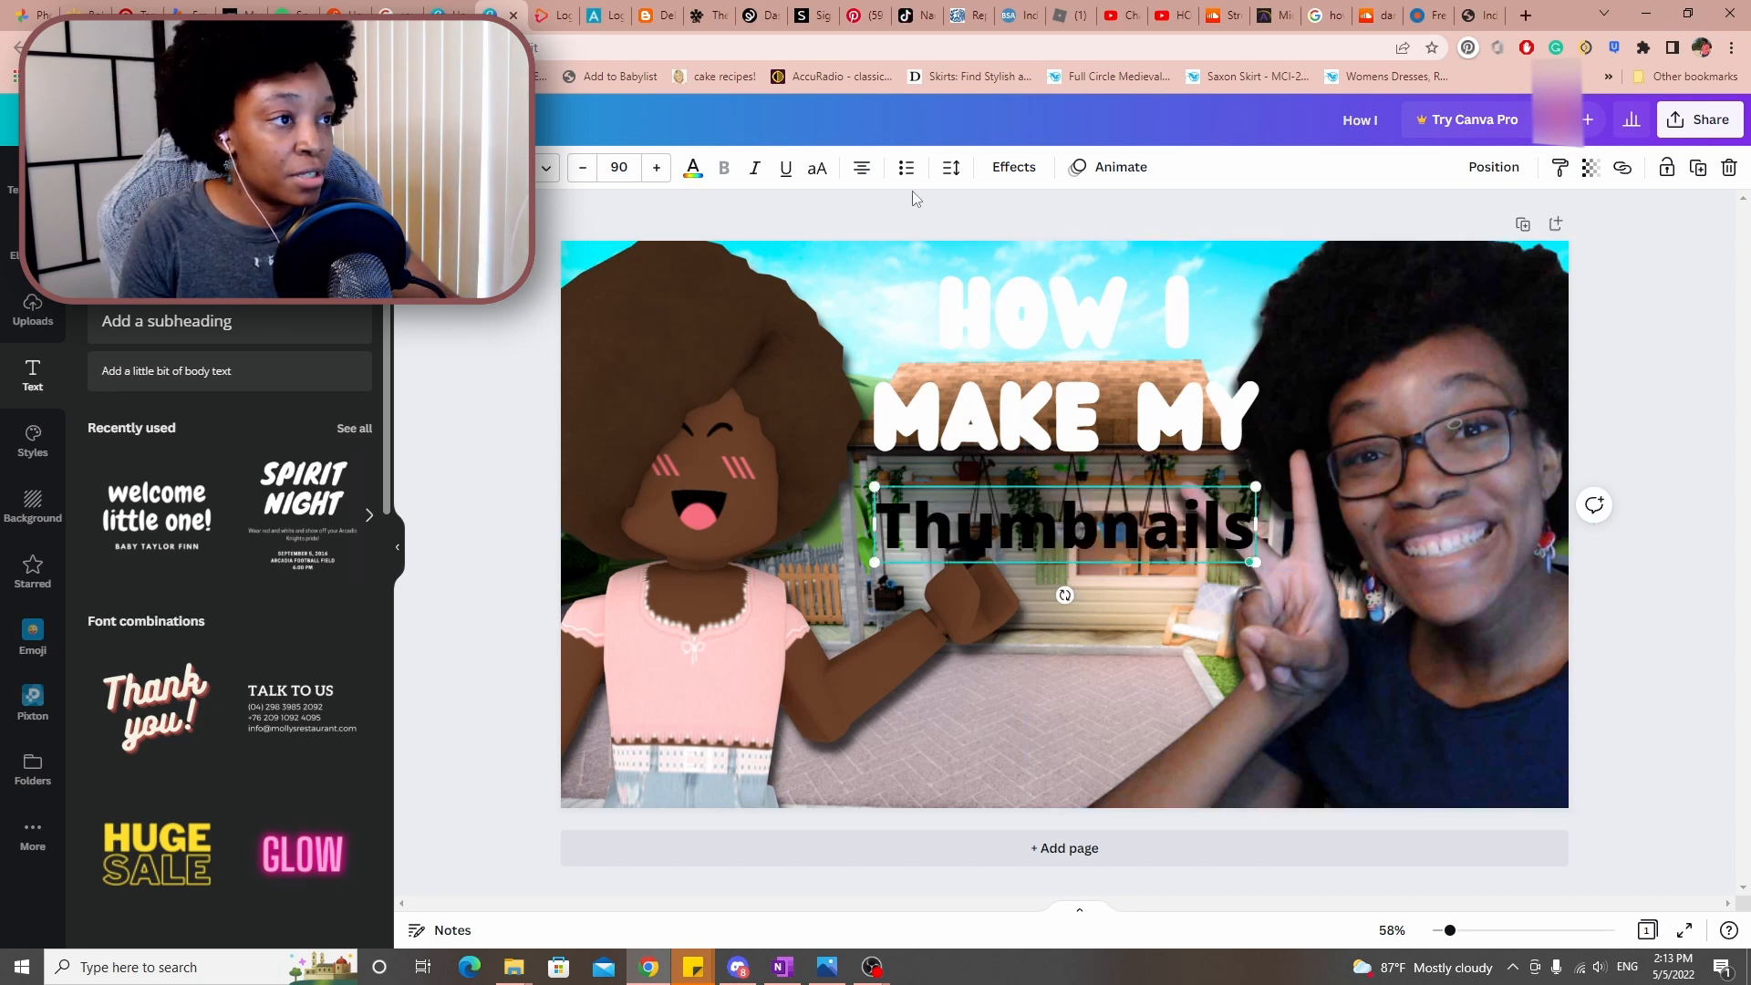
click(510, 167)
click(141, 387)
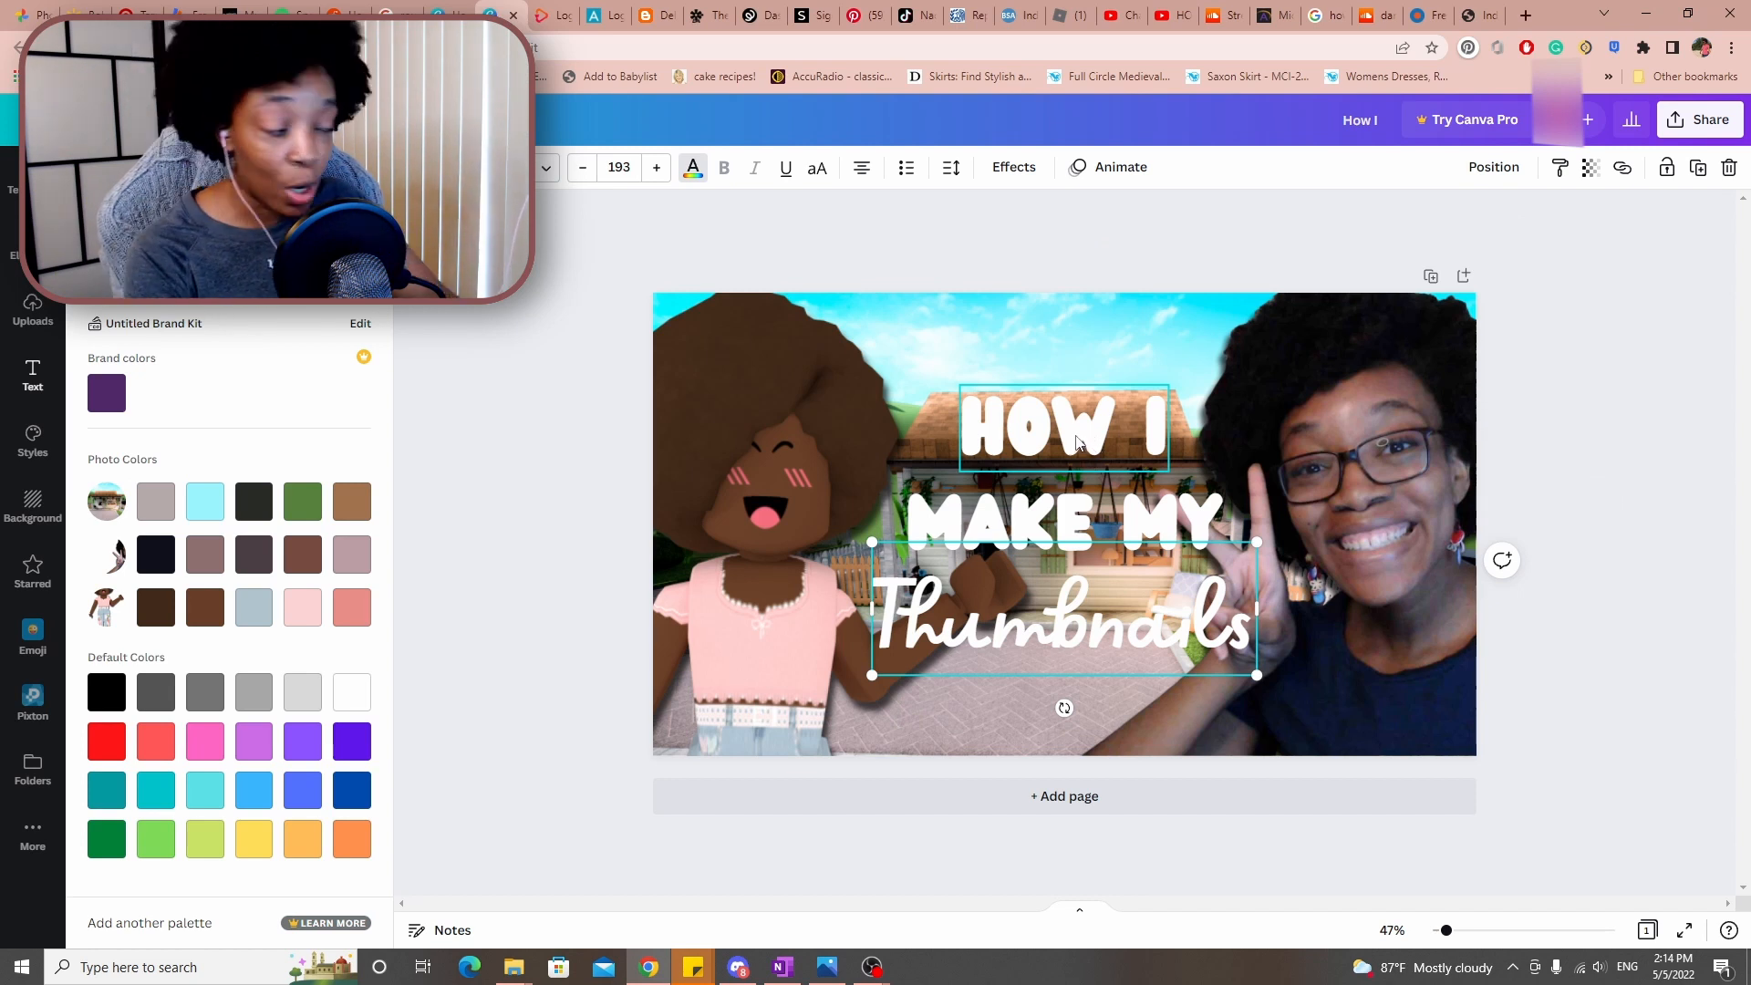
Apply the Splice effect to the "How I" heading with thickness 100 and offset 55
click(1092, 447)
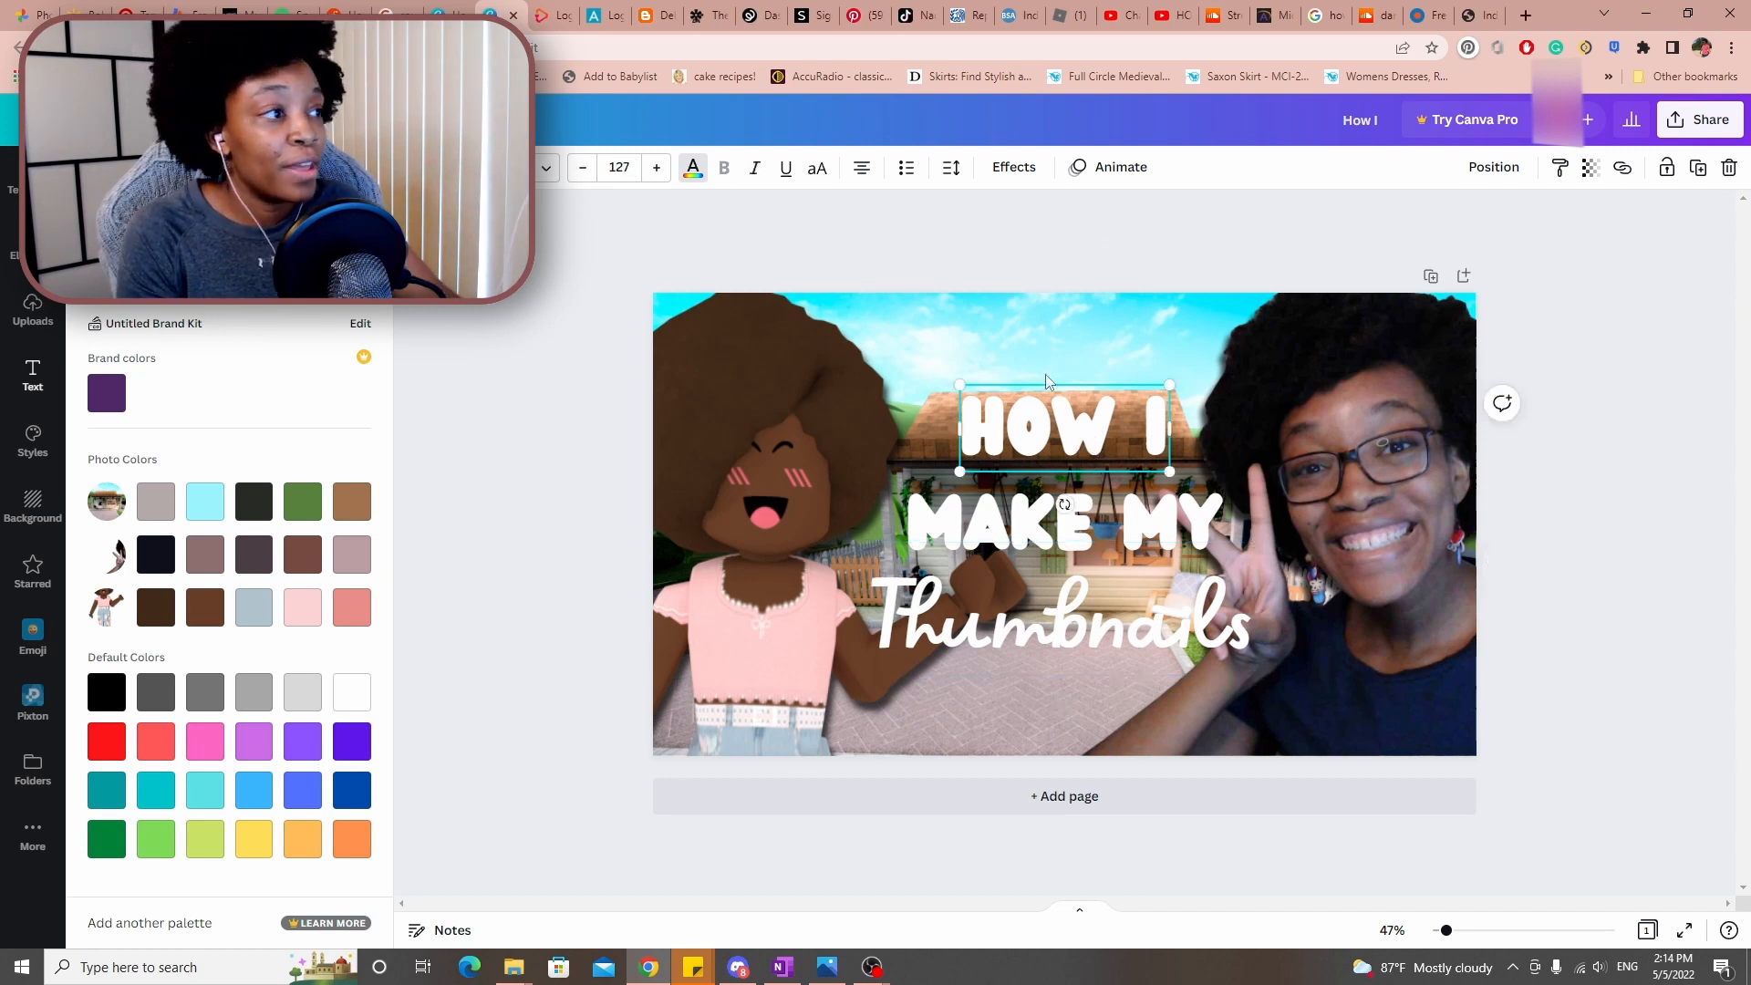
click(1012, 168)
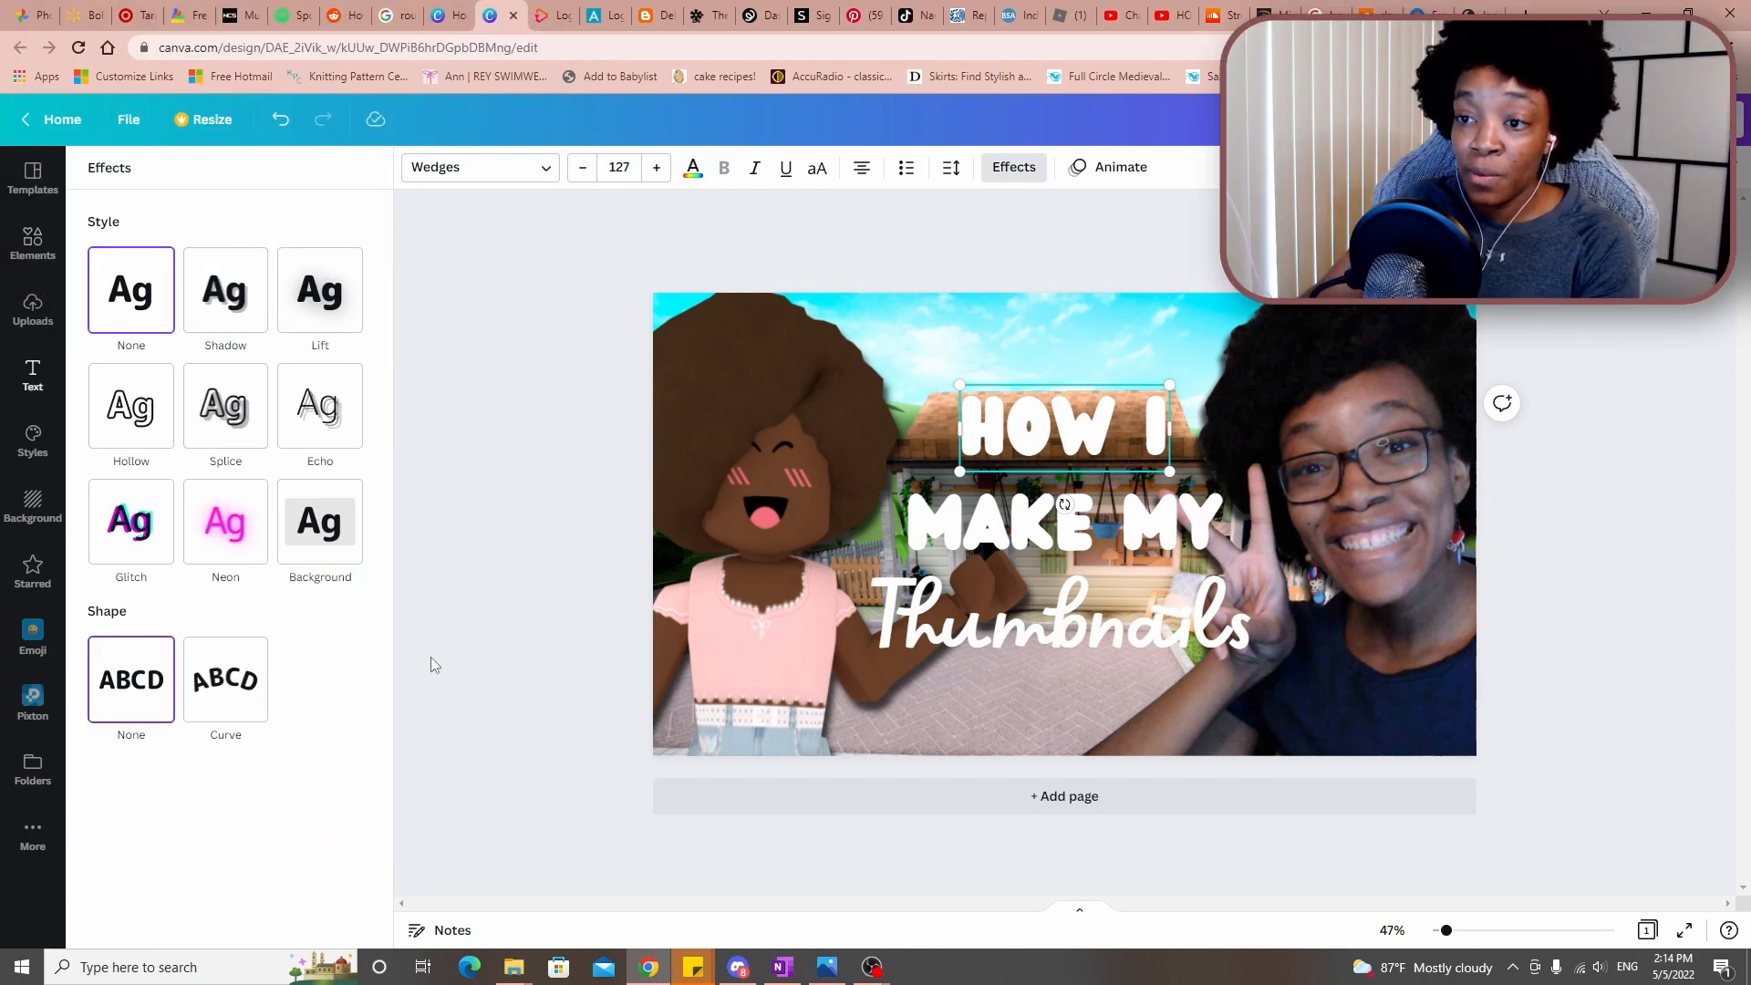
click(245, 418)
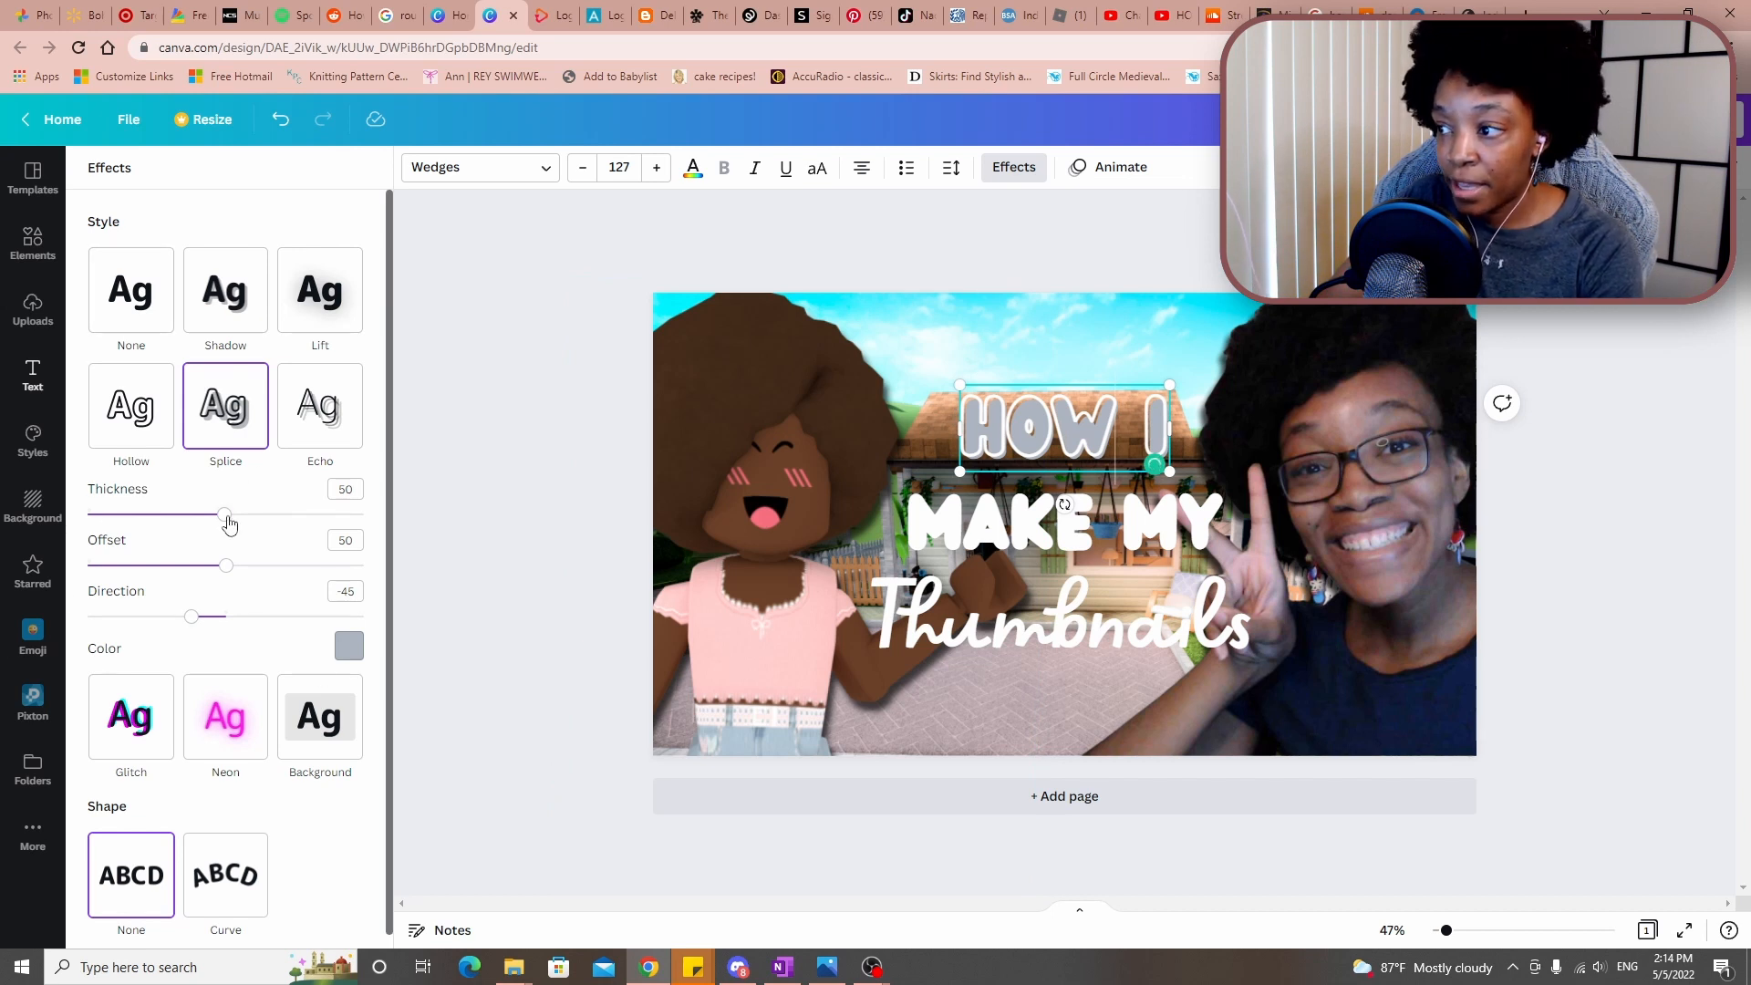
drag(227, 518, 493, 546)
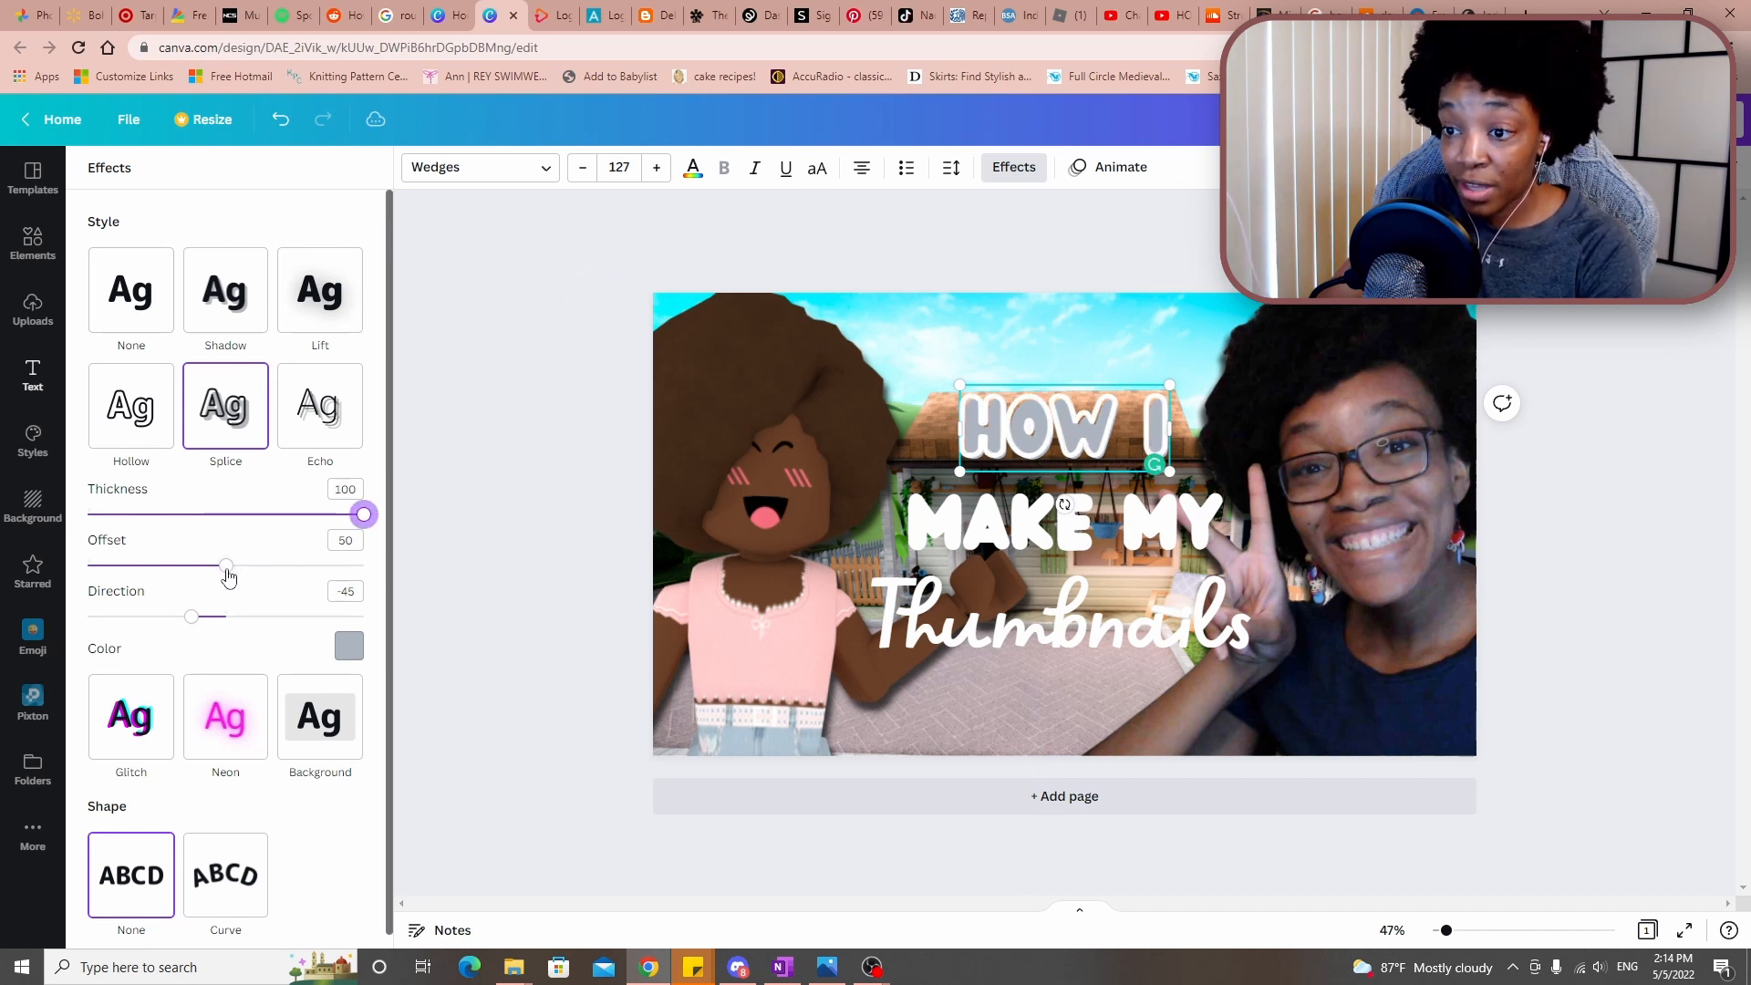
mouse_move(227, 567)
mouse_down()
mouse_move(87, 566)
mouse_move(240, 565)
mouse_up()
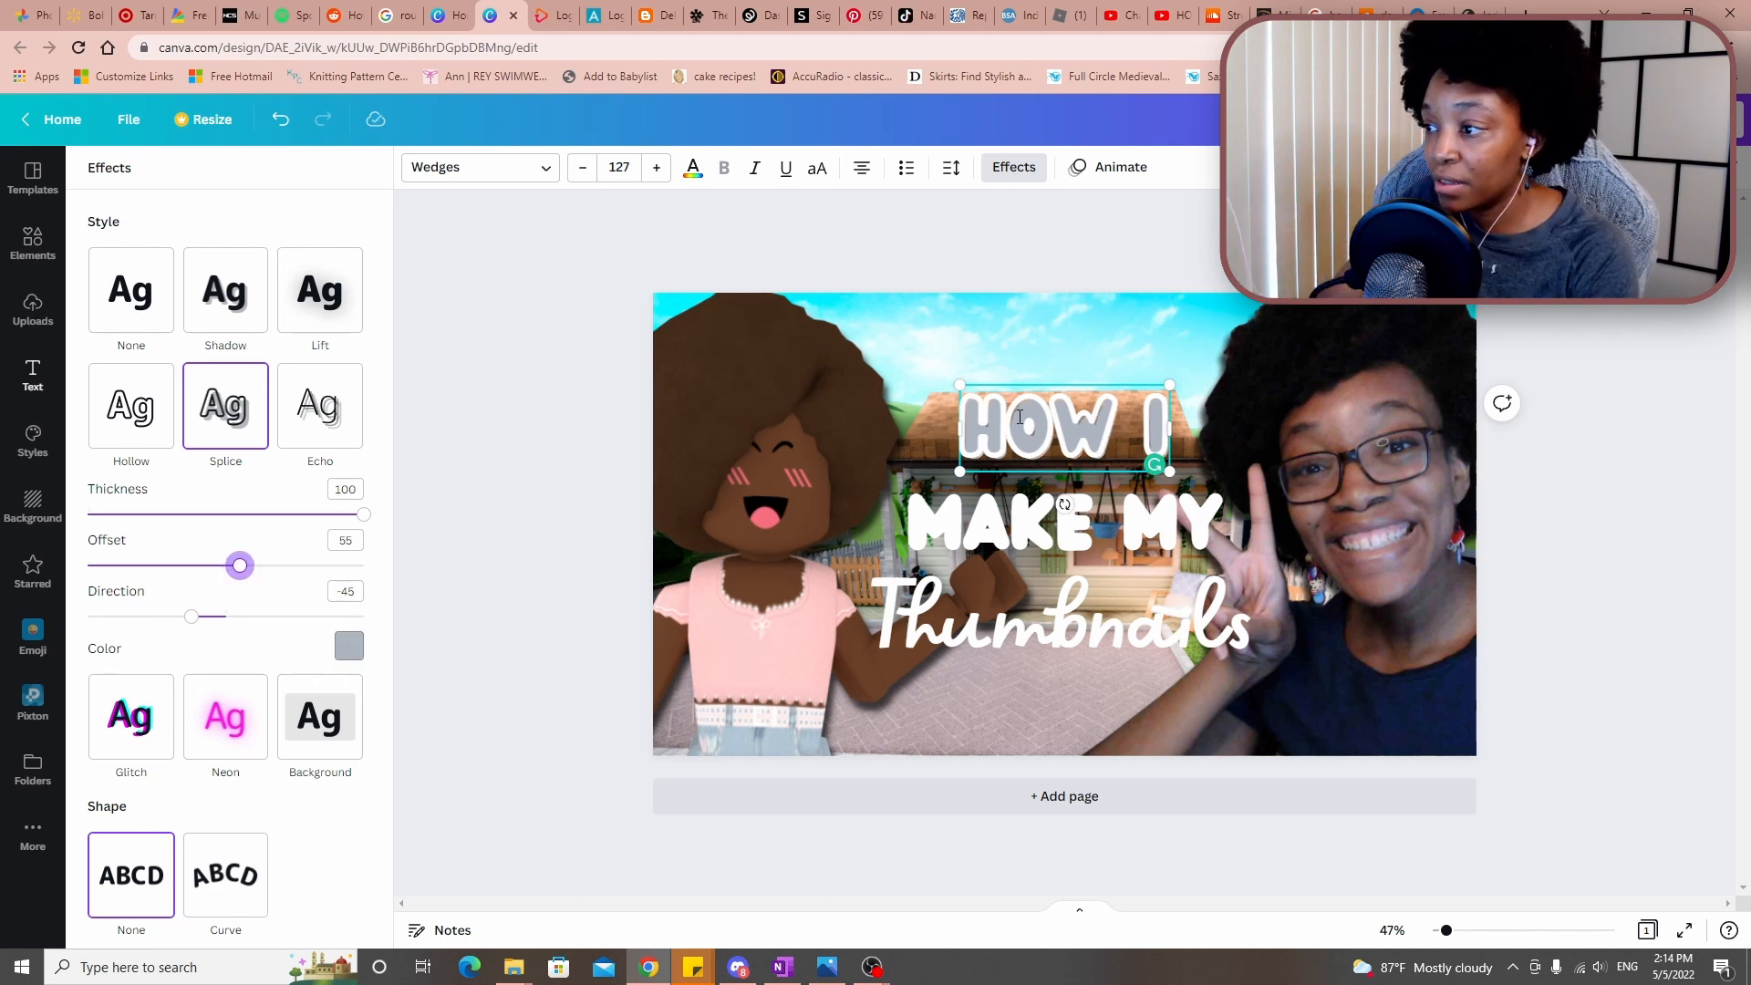
Set the Splice colour of the "How I" heading to white and its text colour to pink
click(349, 647)
click(326, 540)
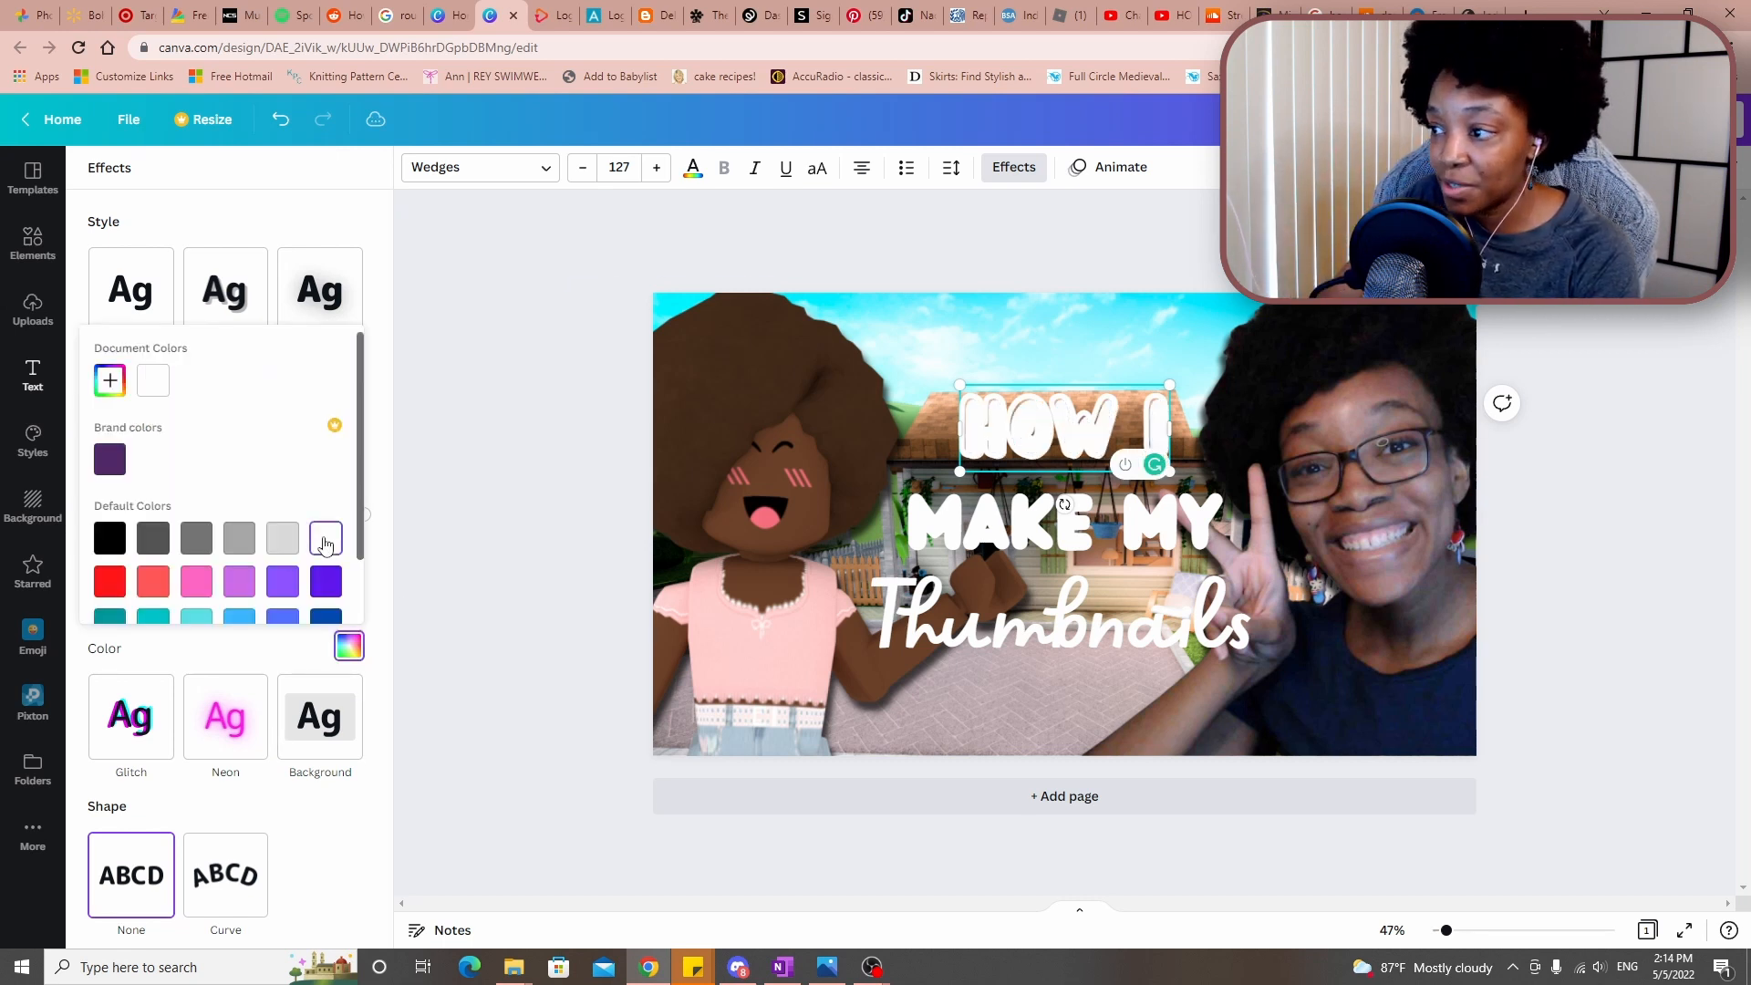
click(693, 172)
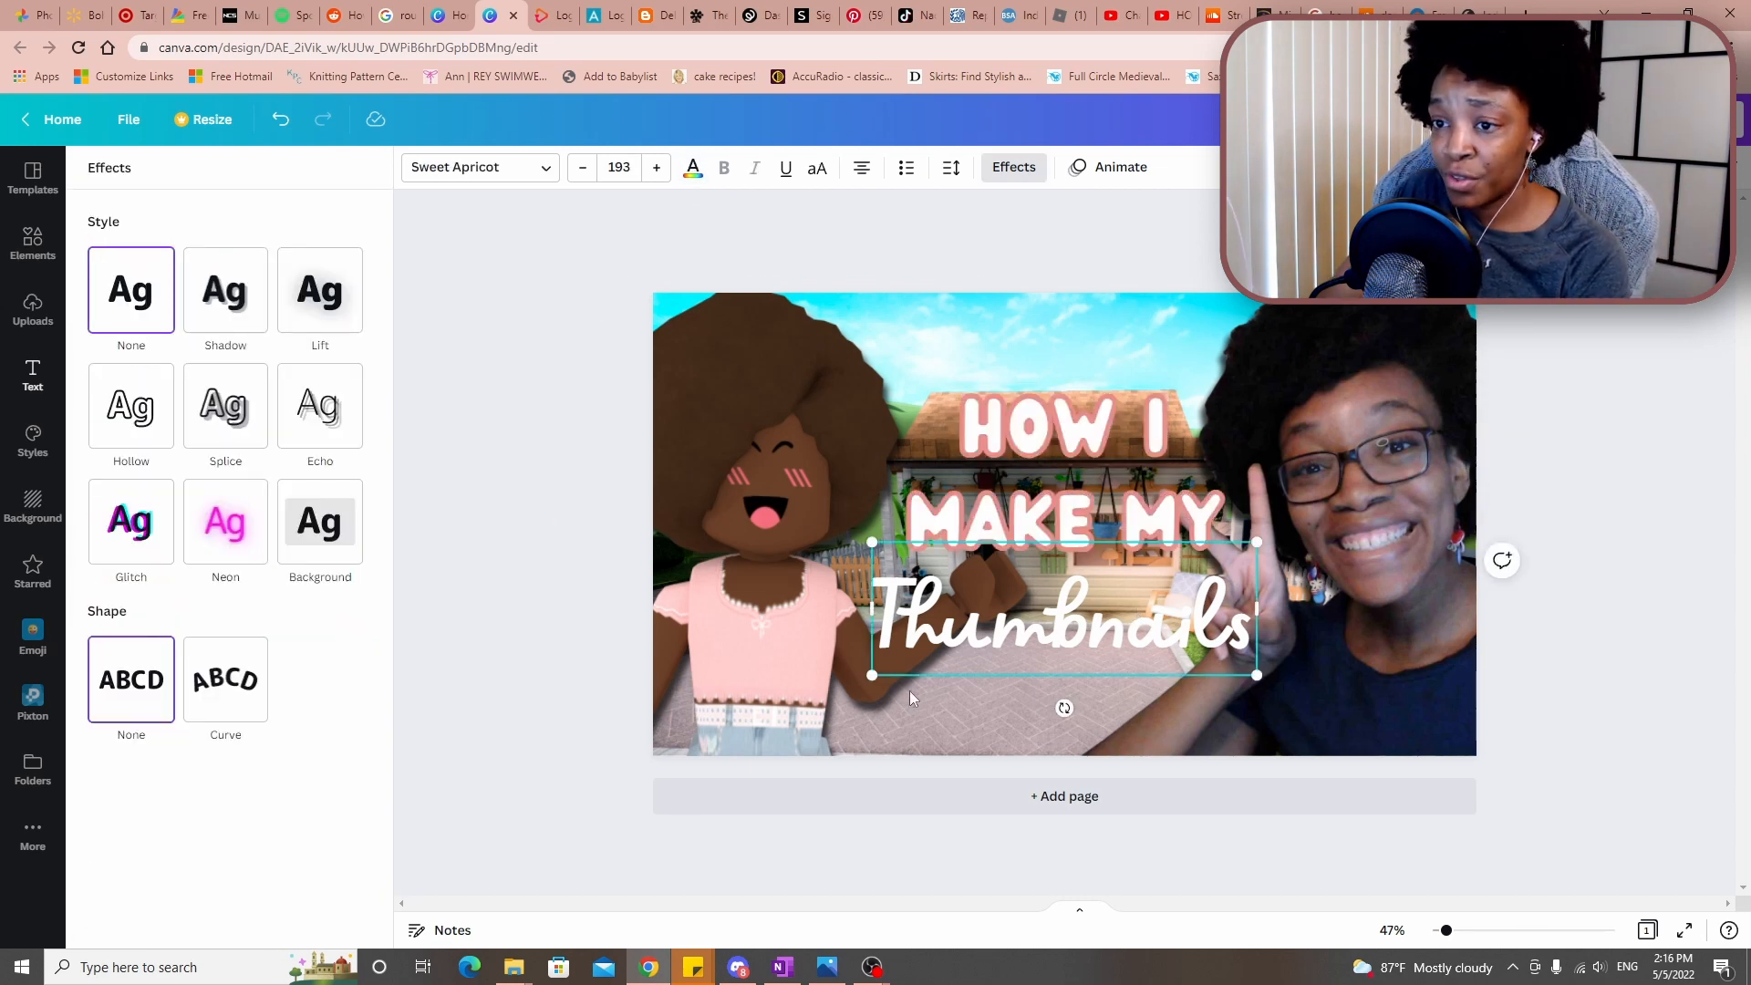
Apply the Echo effect to the "Thumbnails" heading and set the echo colour to black
click(240, 431)
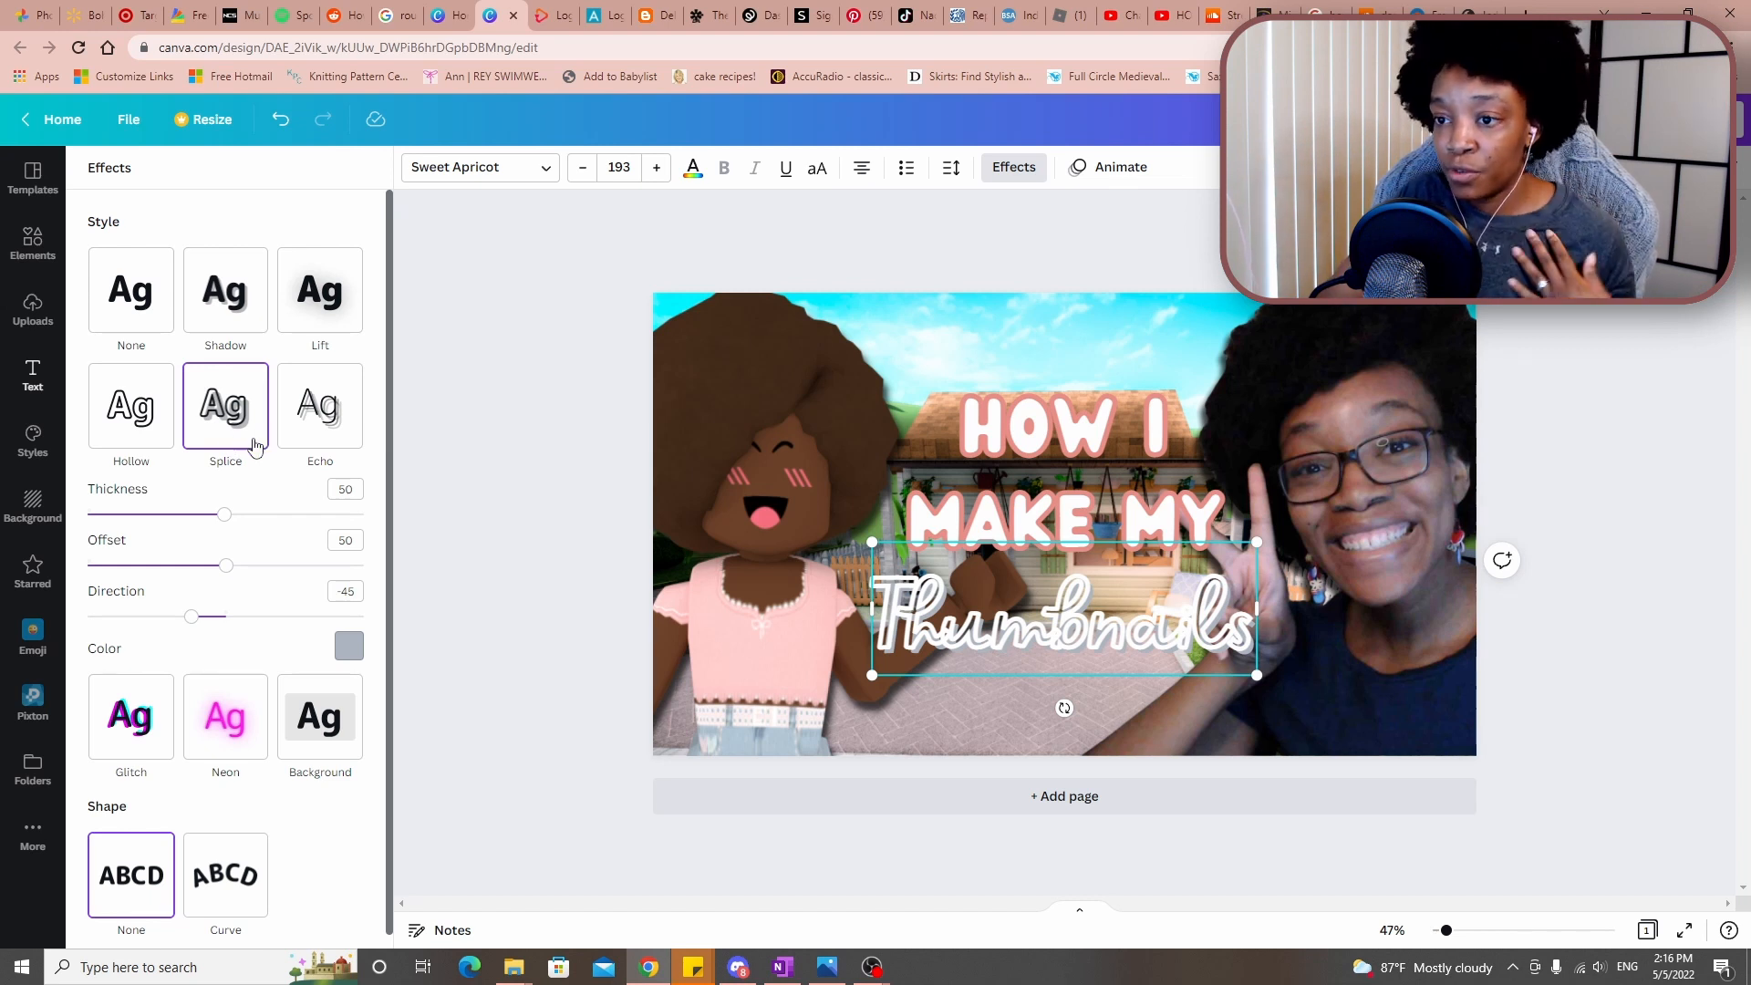
click(338, 433)
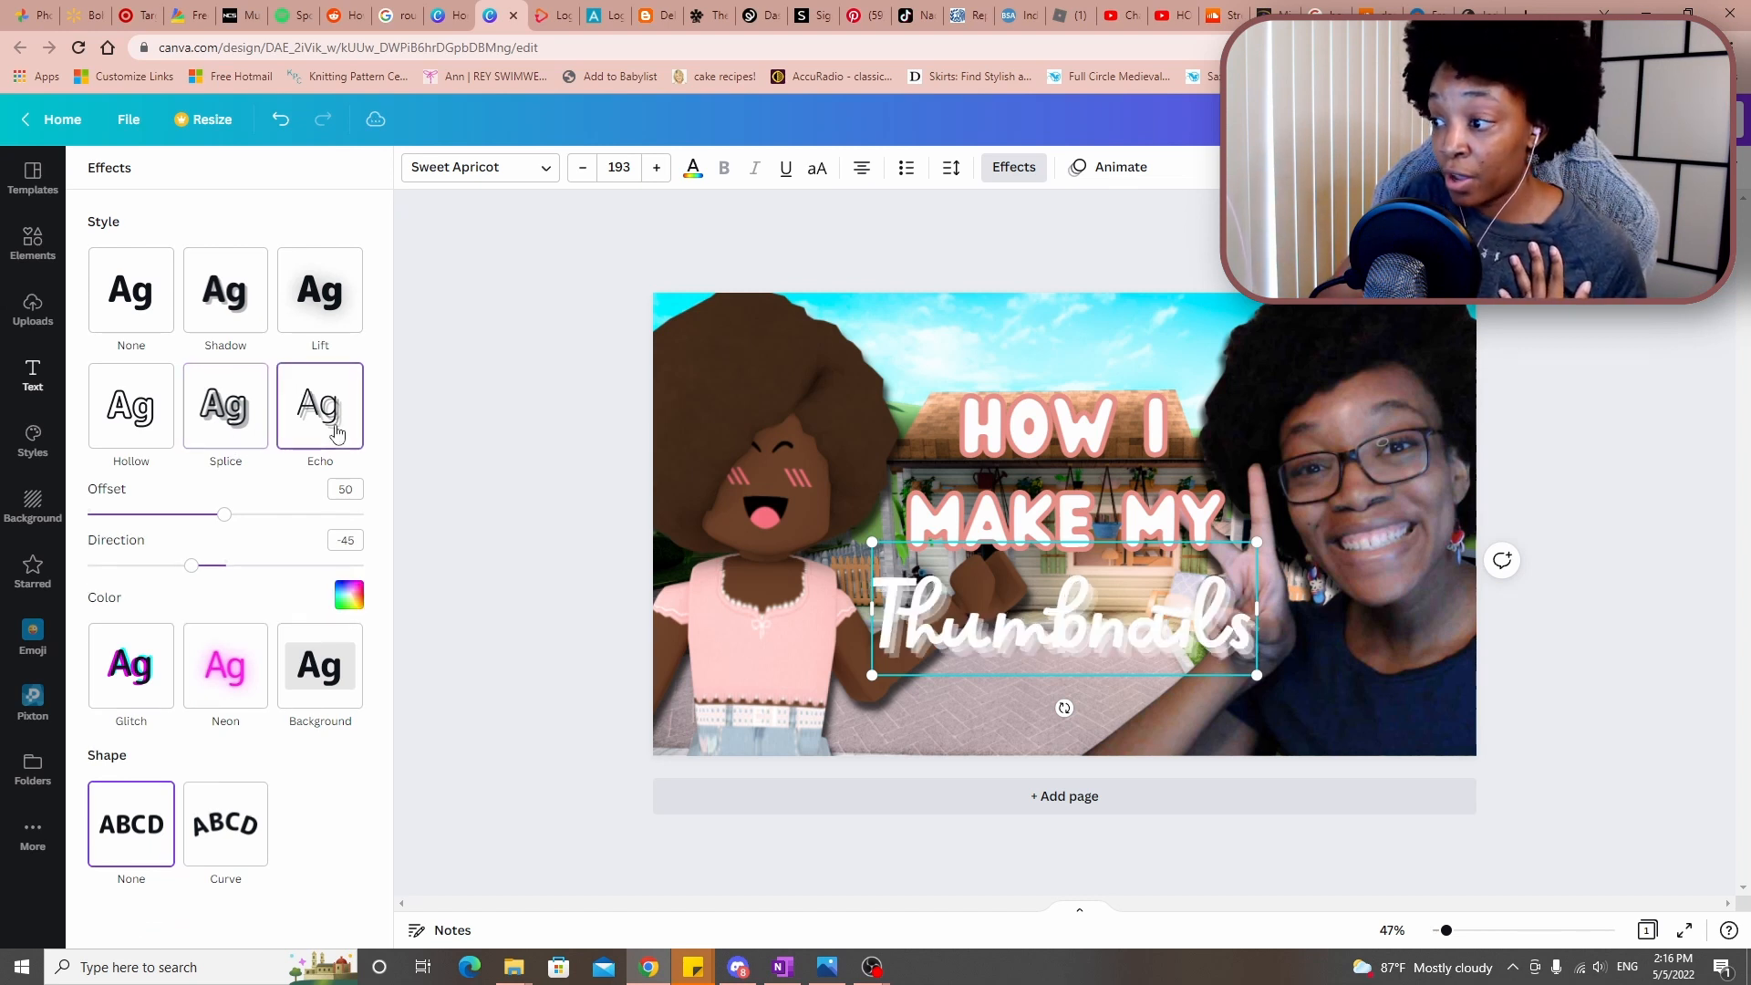
click(344, 600)
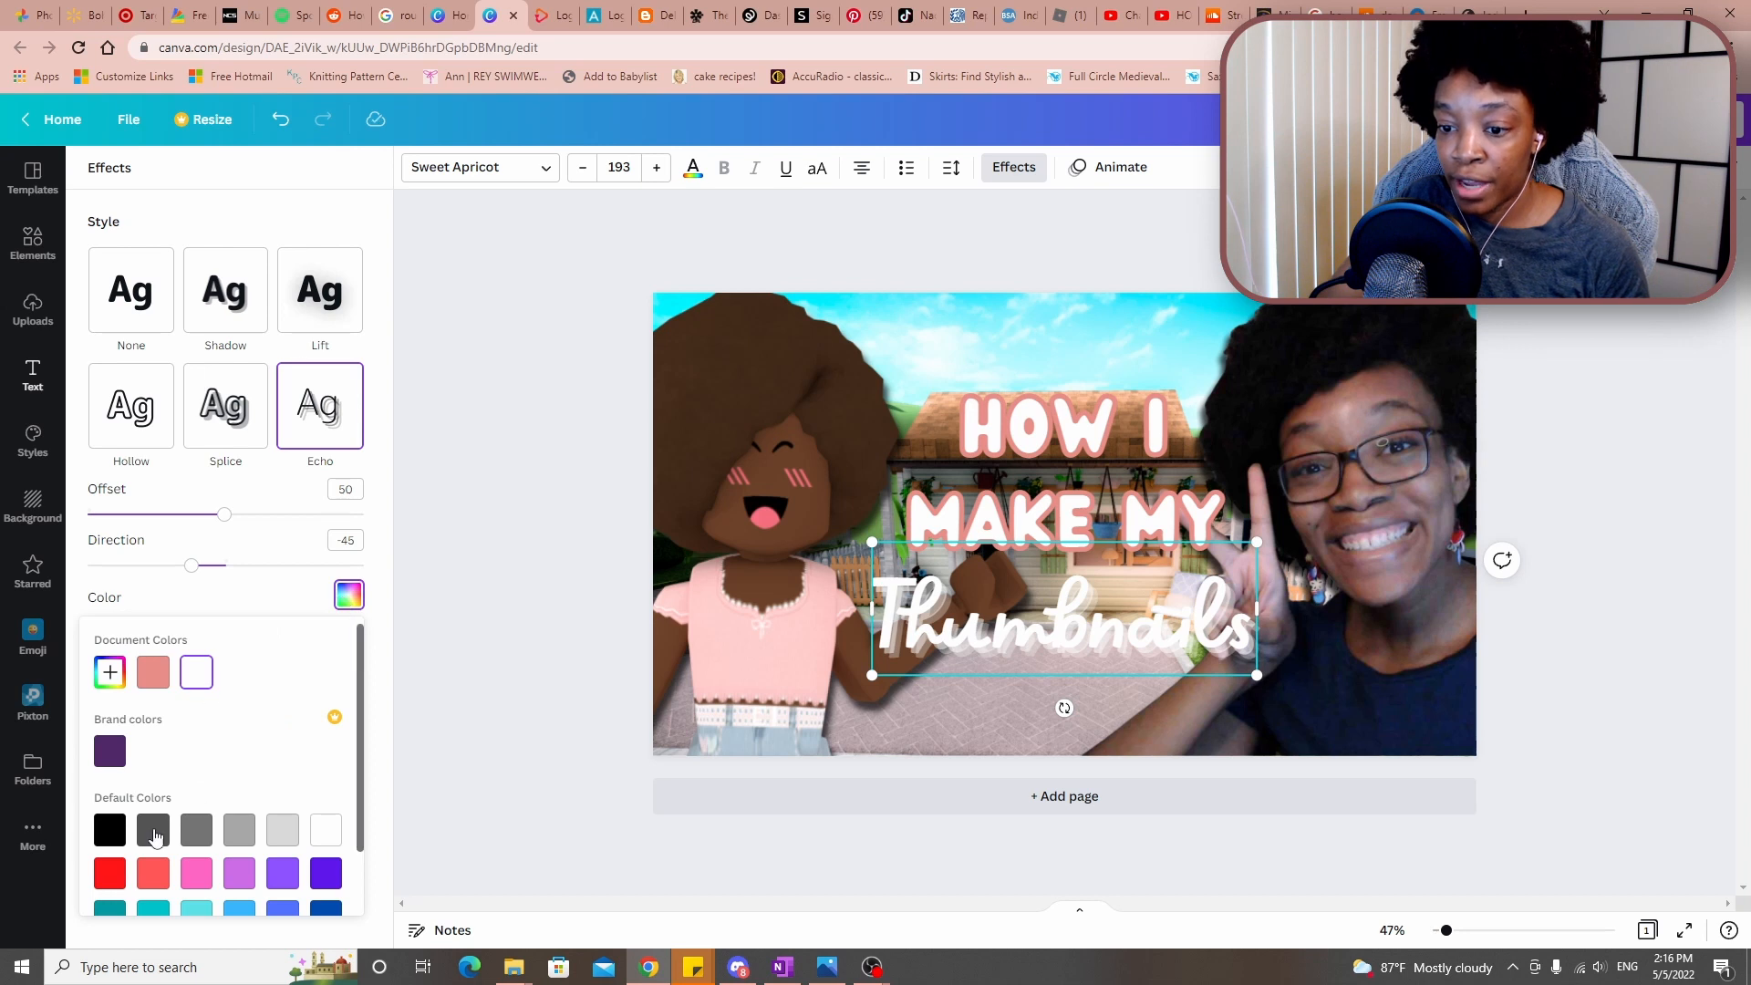
click(110, 832)
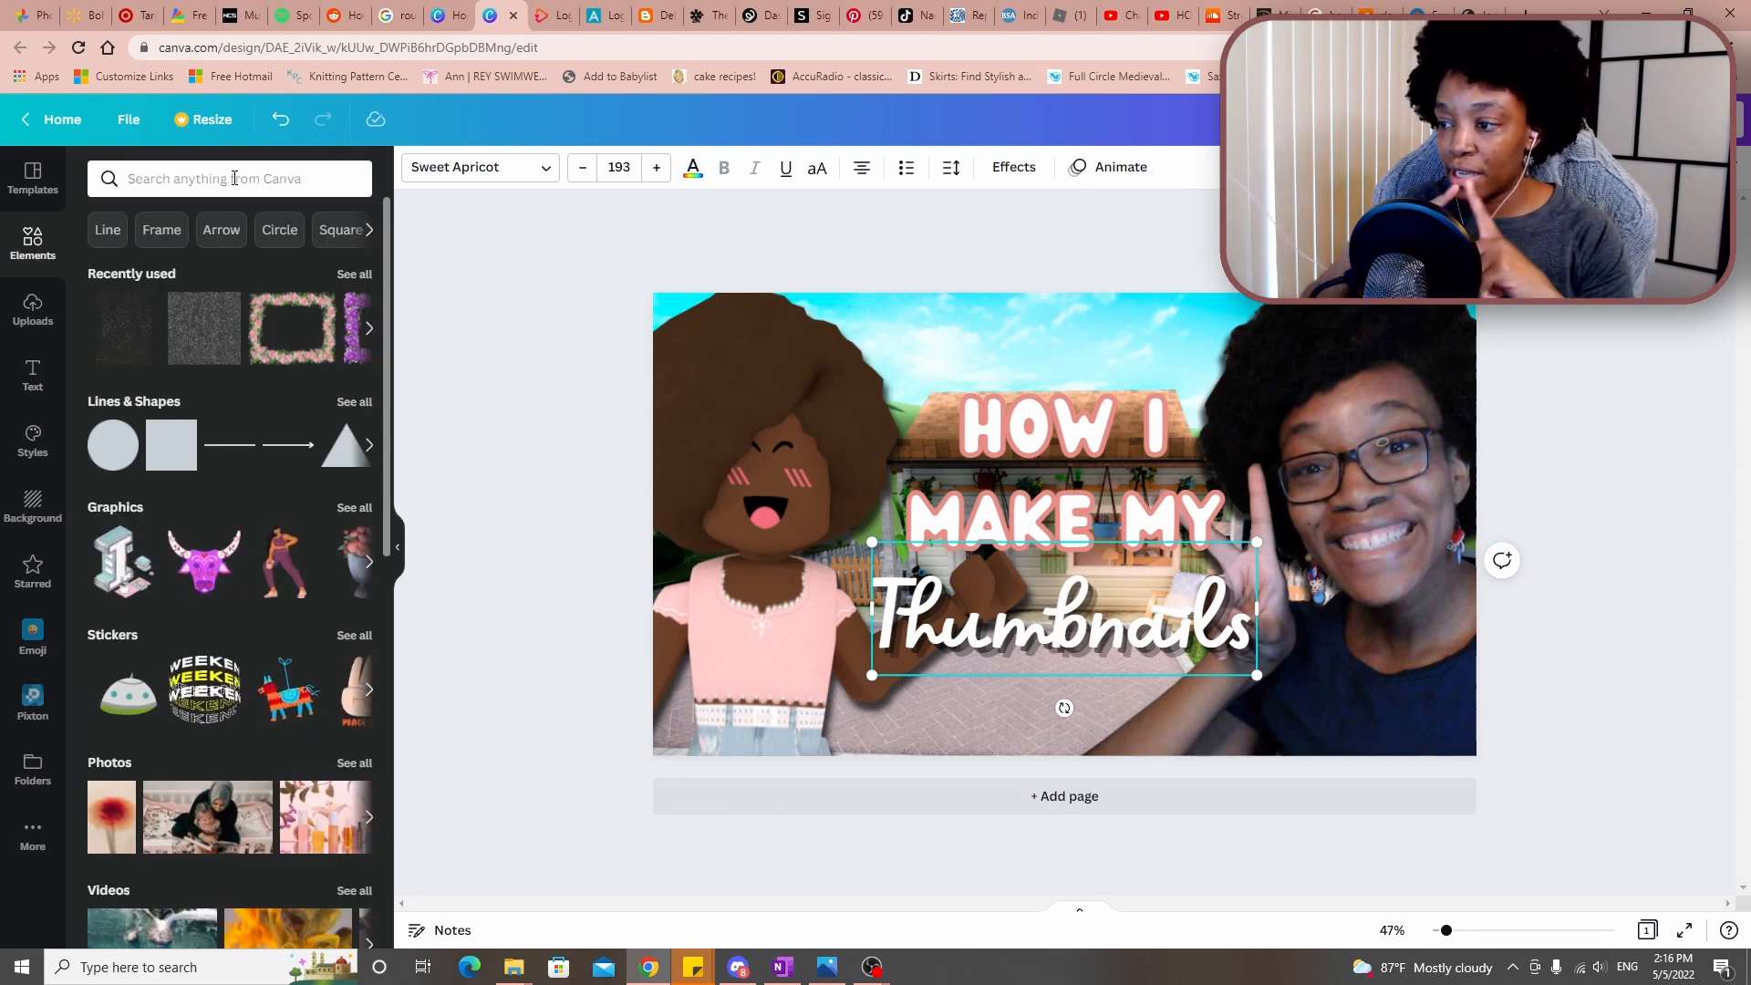
Search the elements library for "background" and look through the results for a backing graphic
click(235, 178)
text(background)
key(Return)
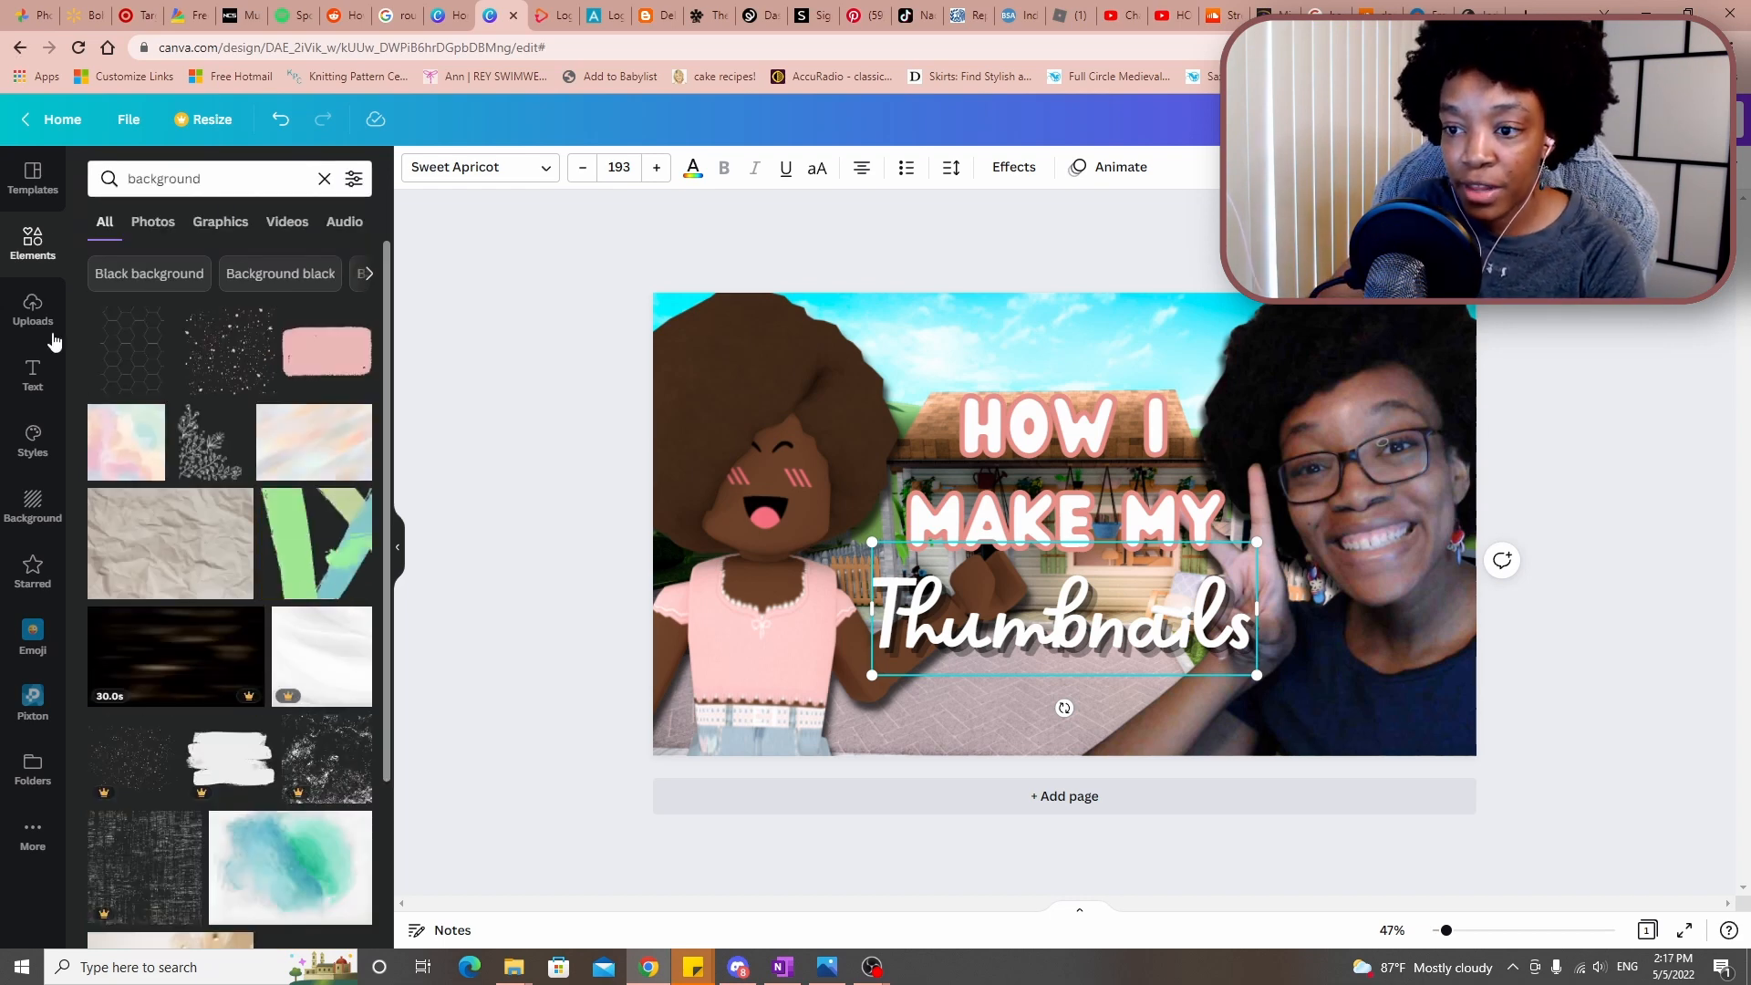
scroll(323, 572, down, 3)
scroll(322, 572, down, 5)
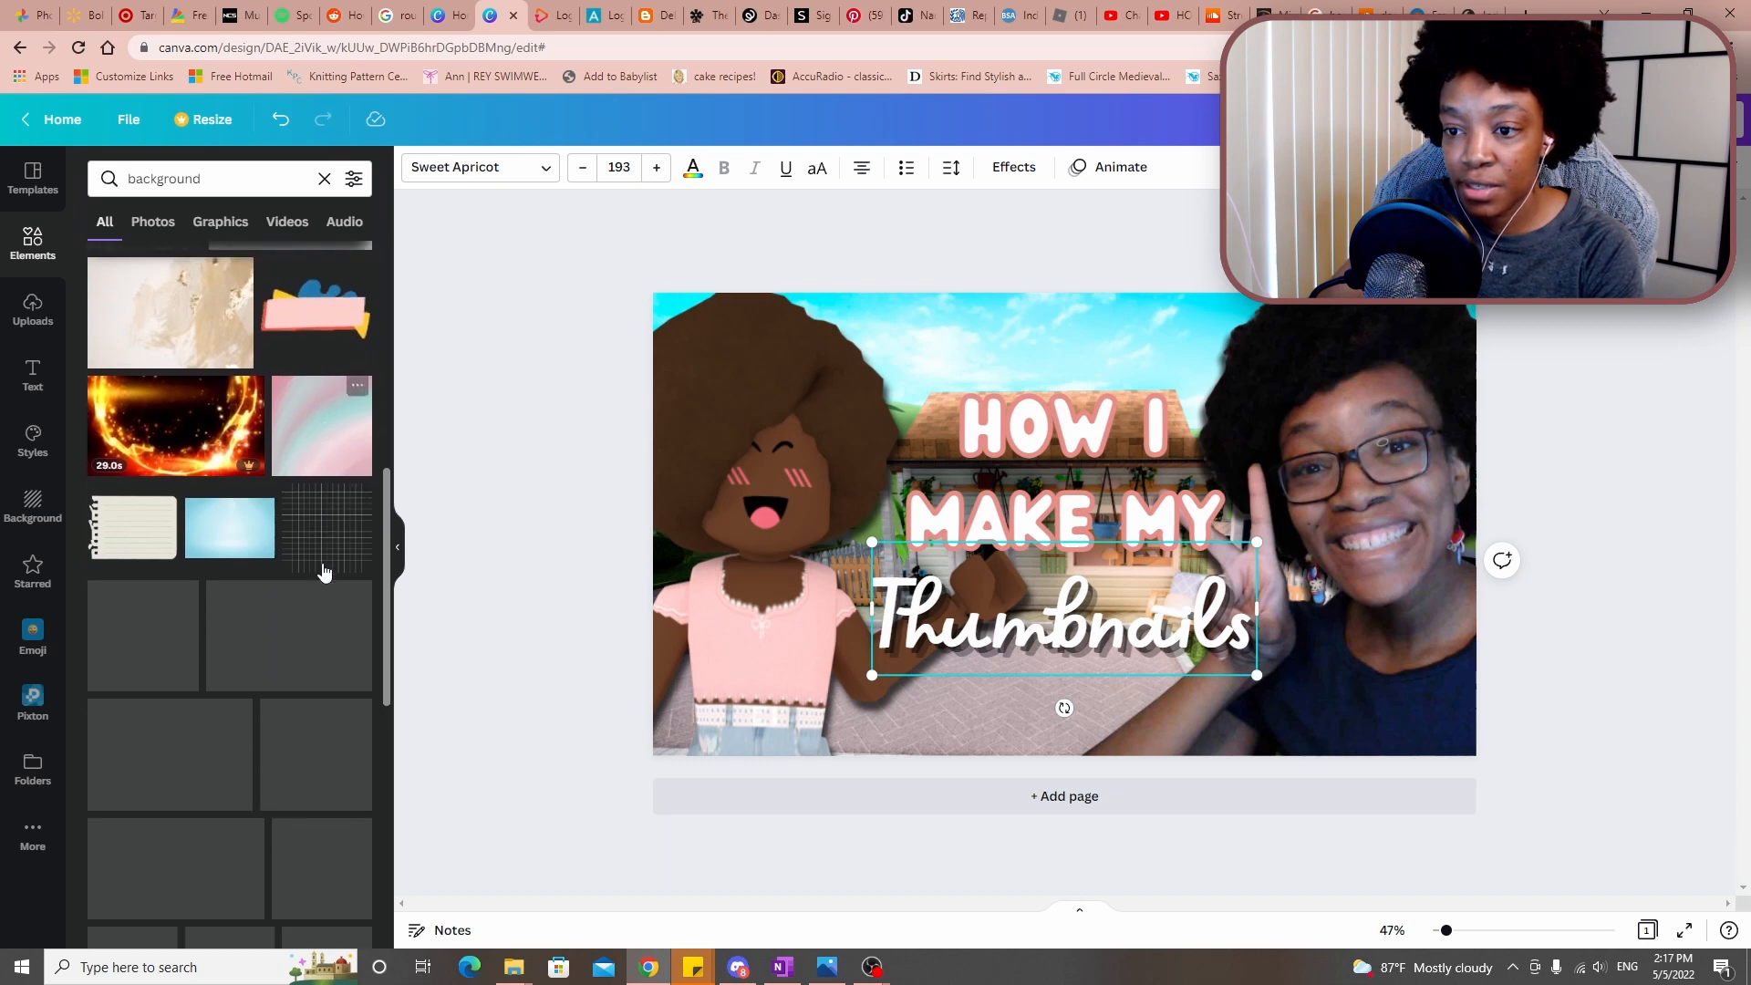
scroll(306, 584, down, 3)
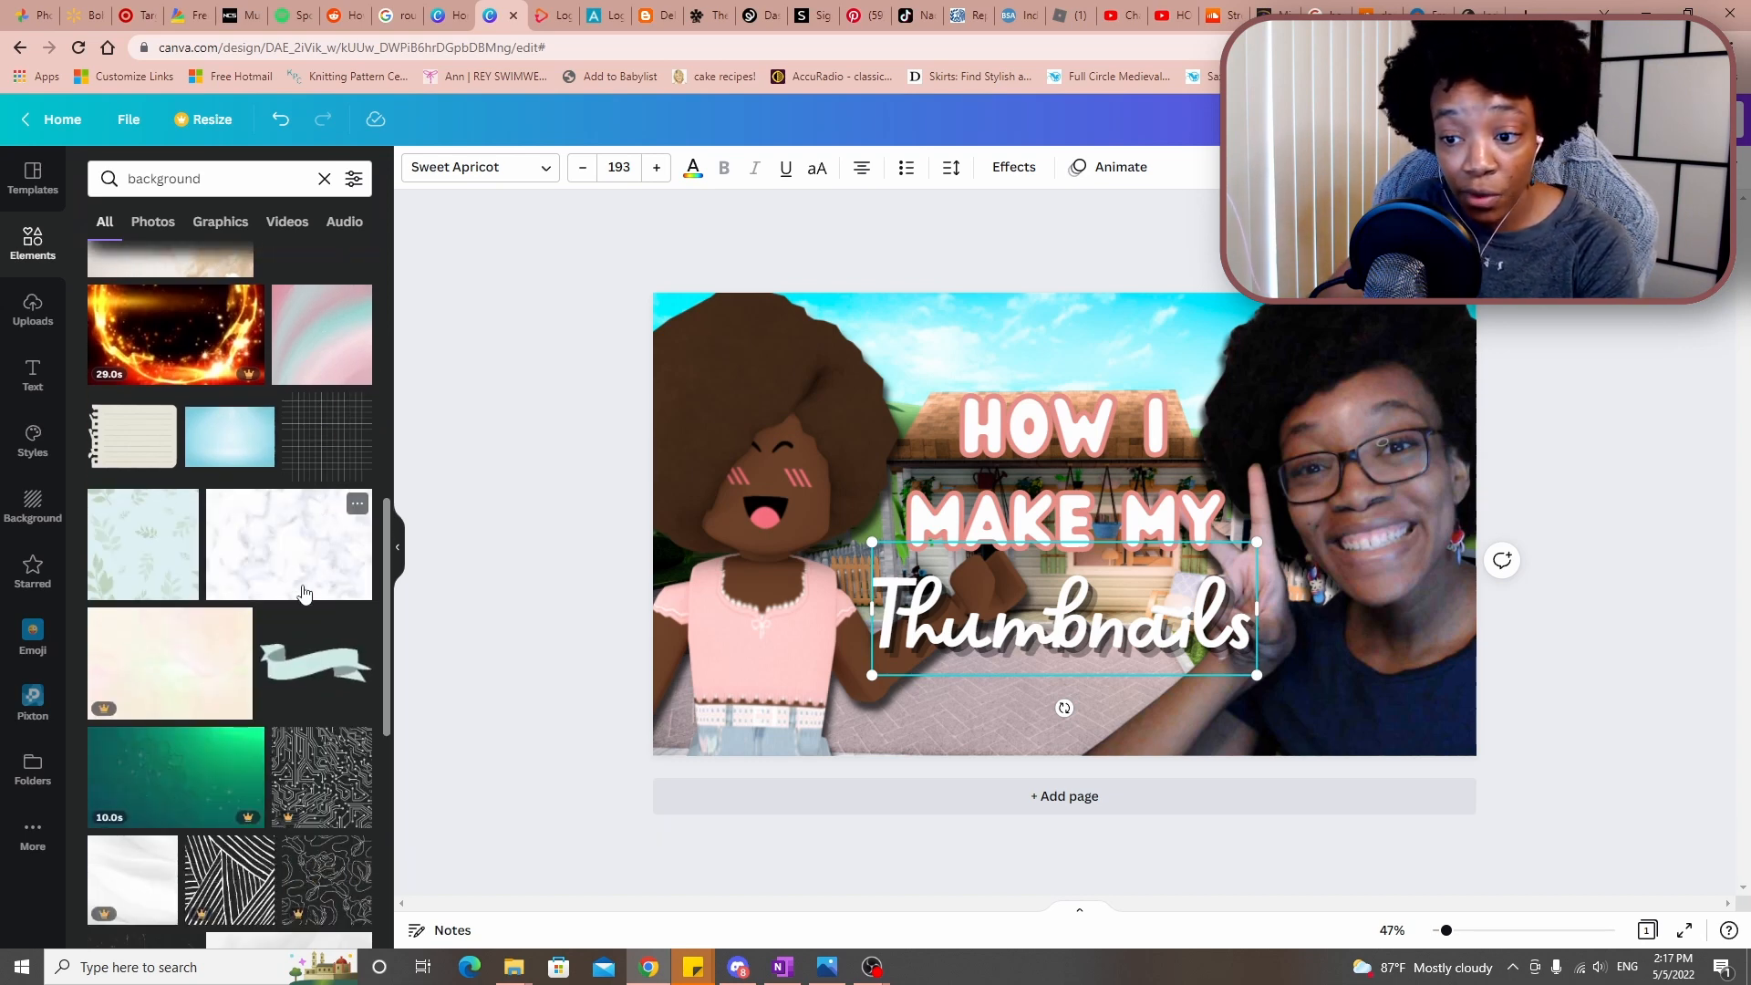
scroll(304, 592, down, 1)
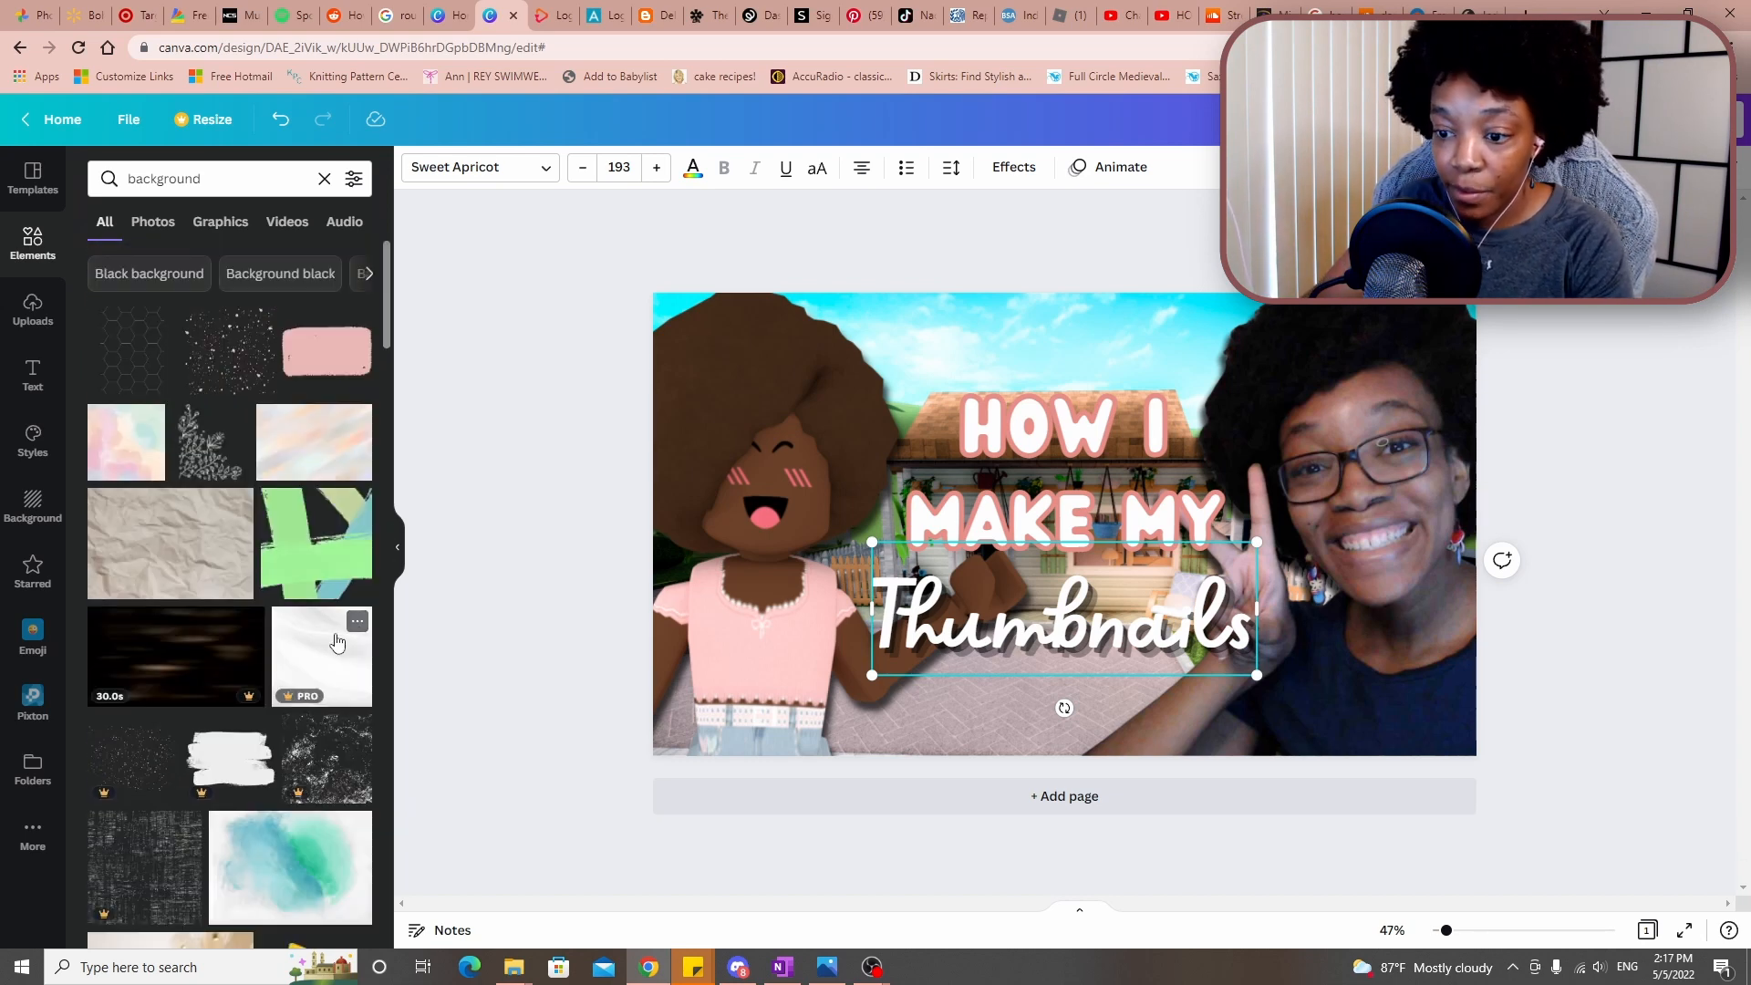
Try the pink brush-textured rectangle behind the "Thumbnails" heading and delete it
click(355, 367)
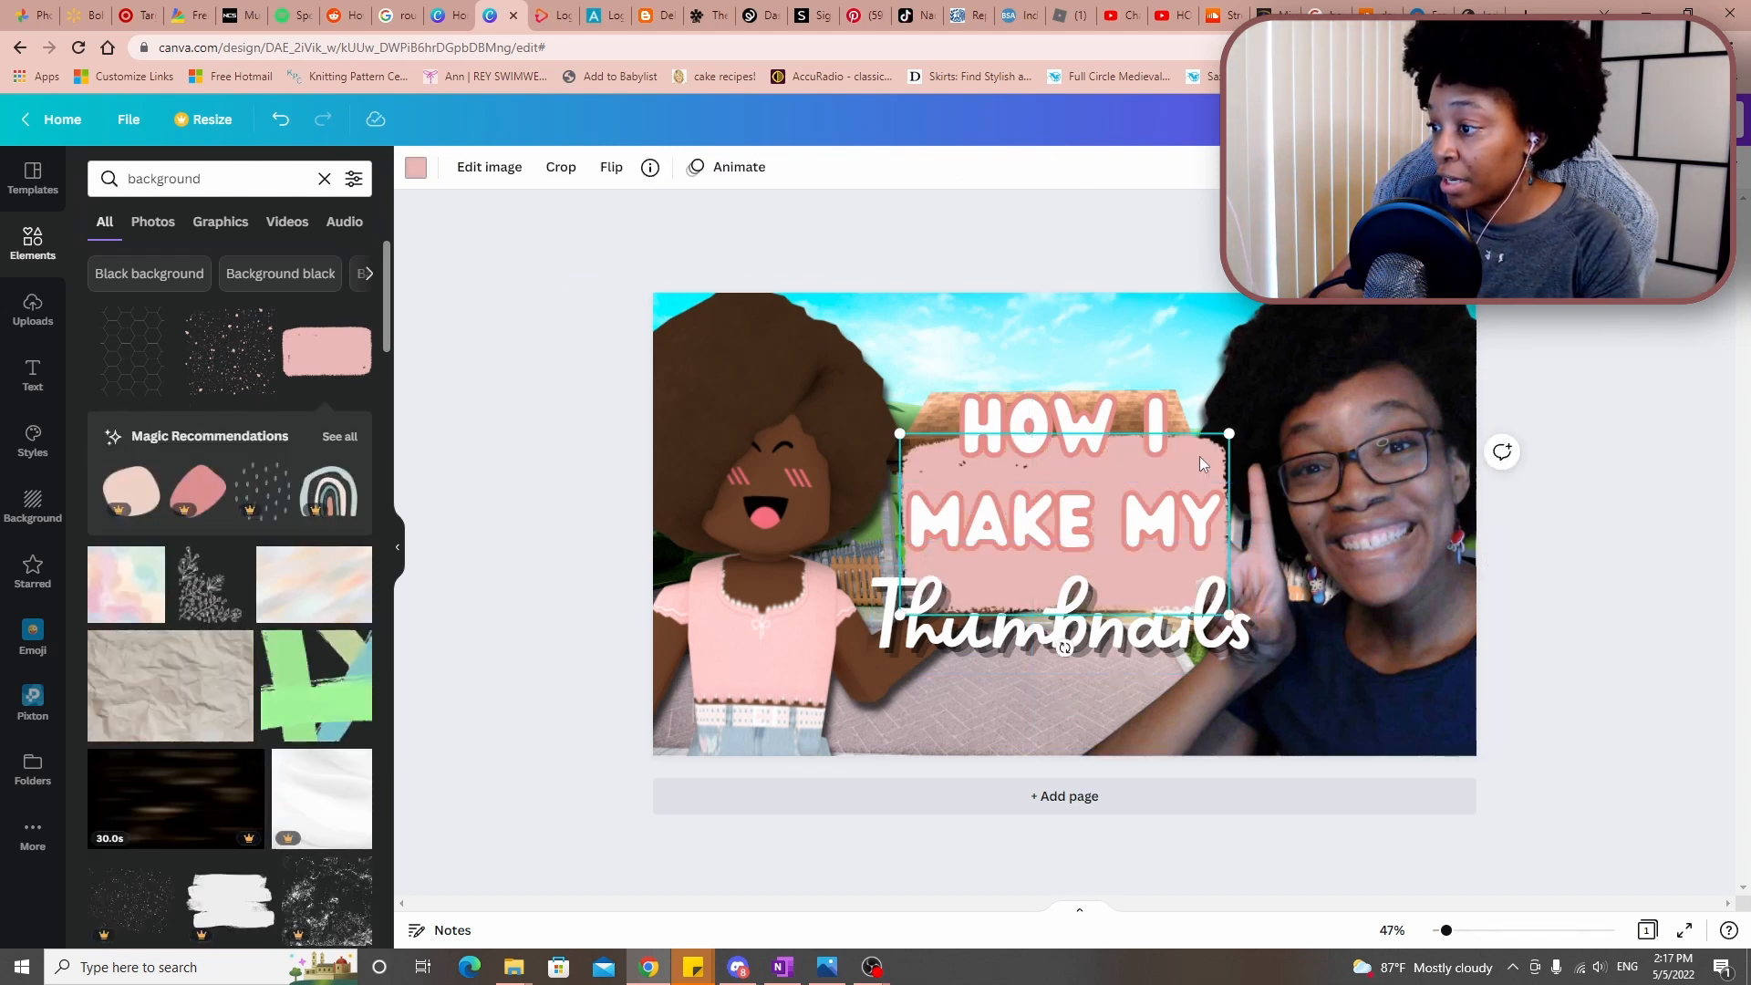
mouse_move(1201, 456)
mouse_down()
mouse_move(1249, 597)
mouse_move(1275, 591)
mouse_move(1288, 549)
mouse_move(1170, 574)
mouse_up()
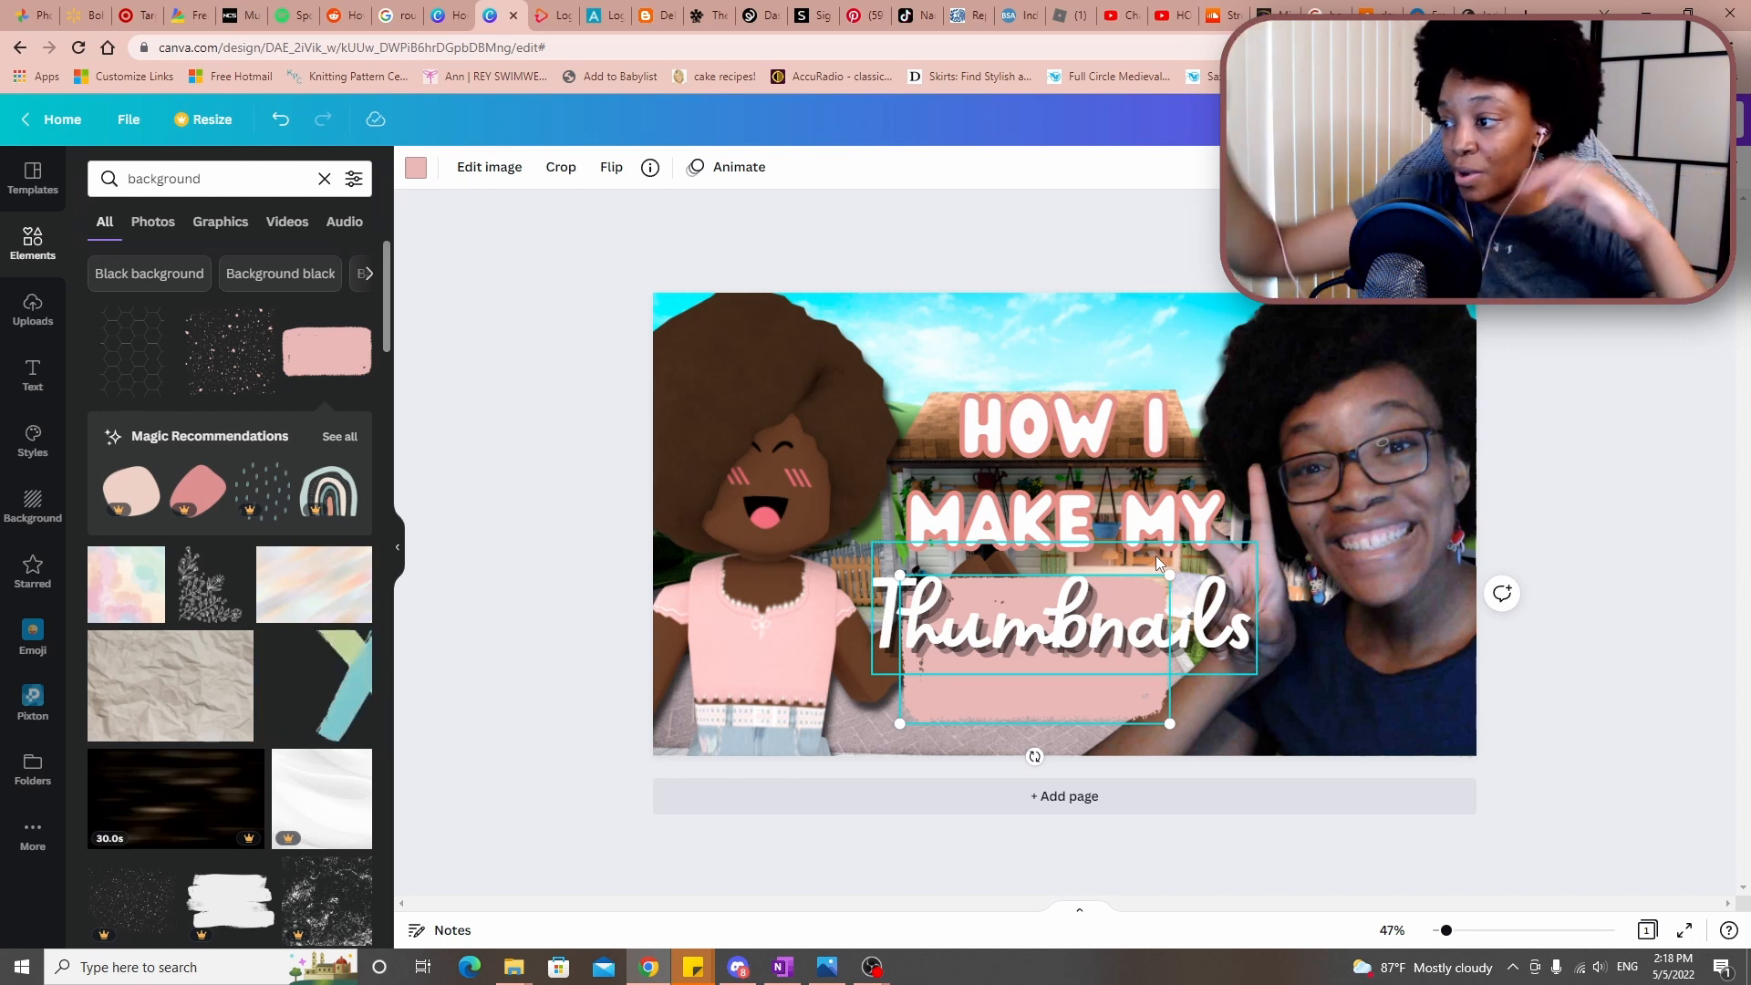
key(Delete)
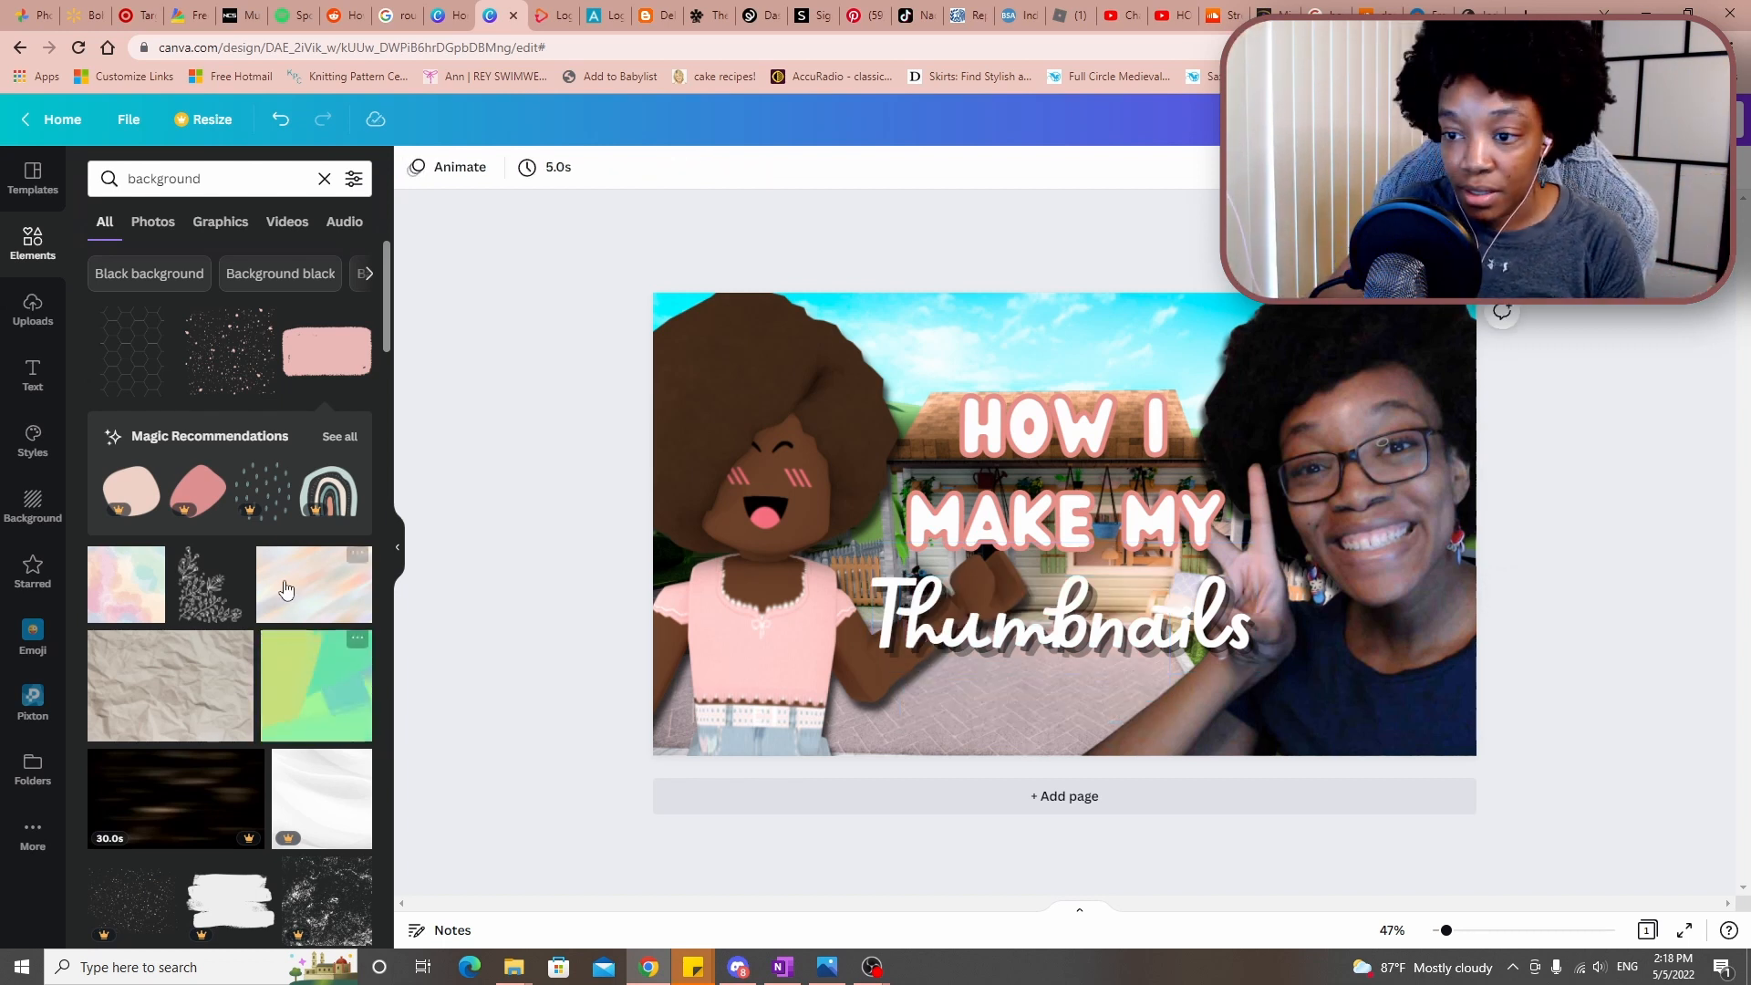
Insert the pastel diagonal-streak background image and crop it to a narrow strip behind the "Thumbnails" heading
click(319, 581)
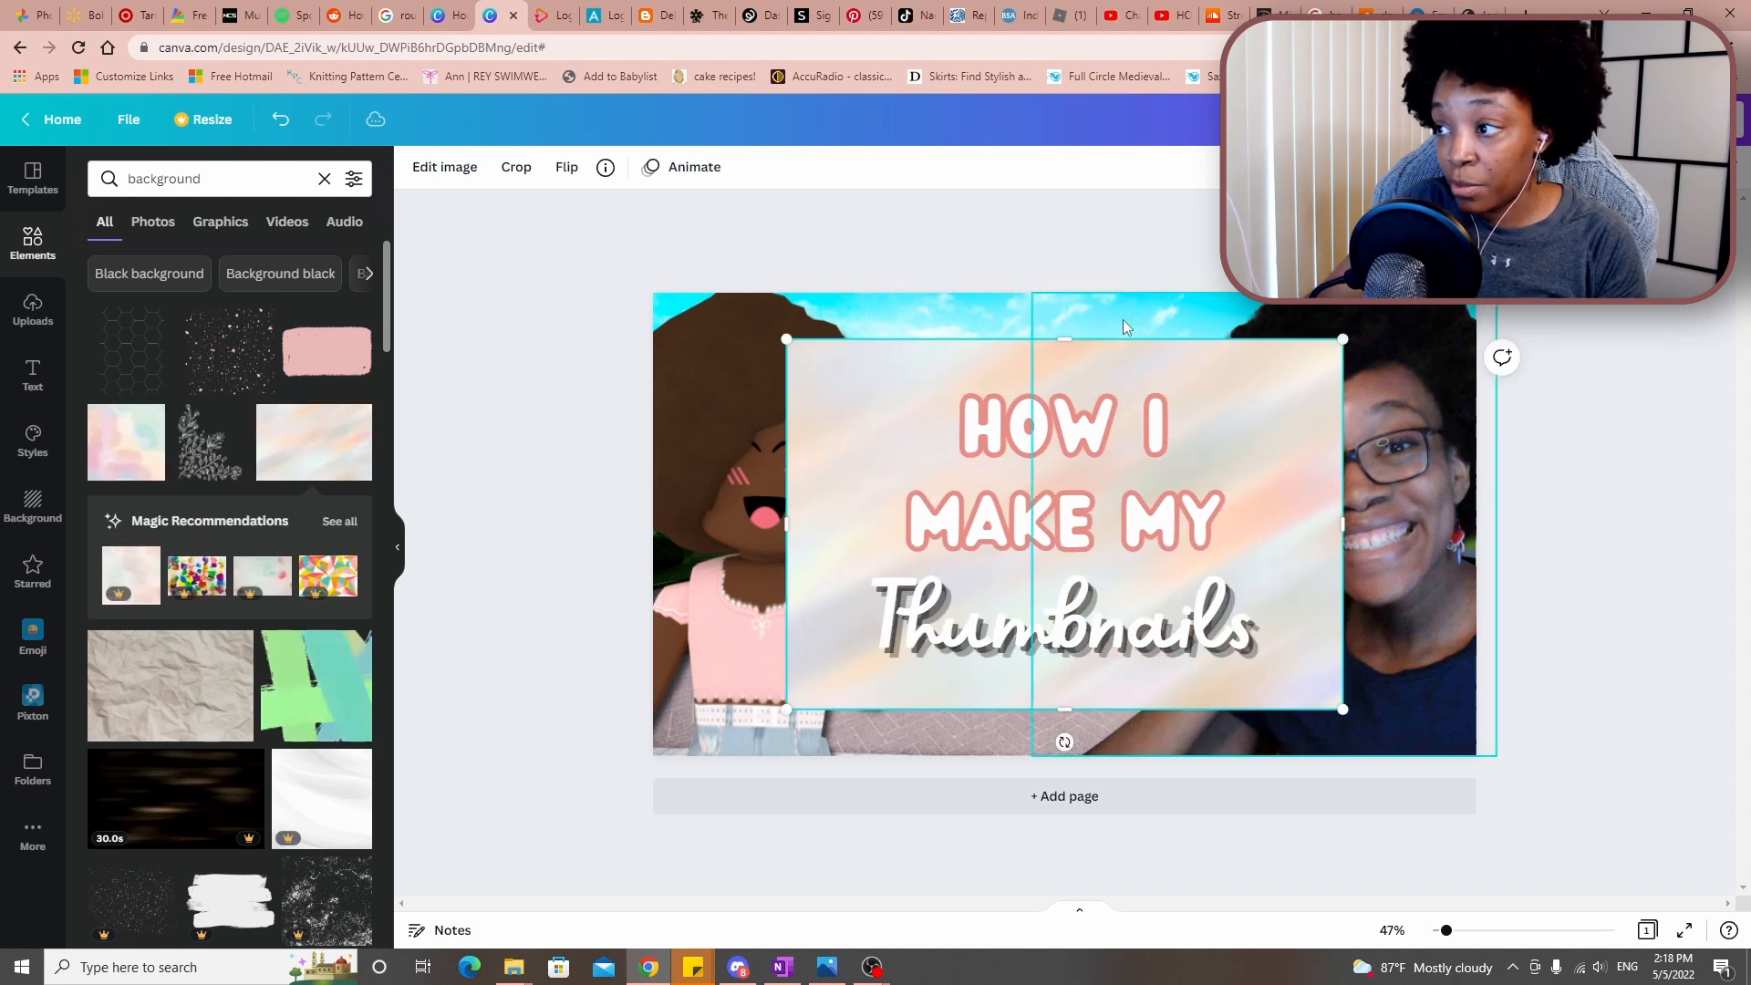
drag(1059, 337, 1063, 552)
drag(1065, 709, 1072, 685)
drag(1067, 553, 1067, 568)
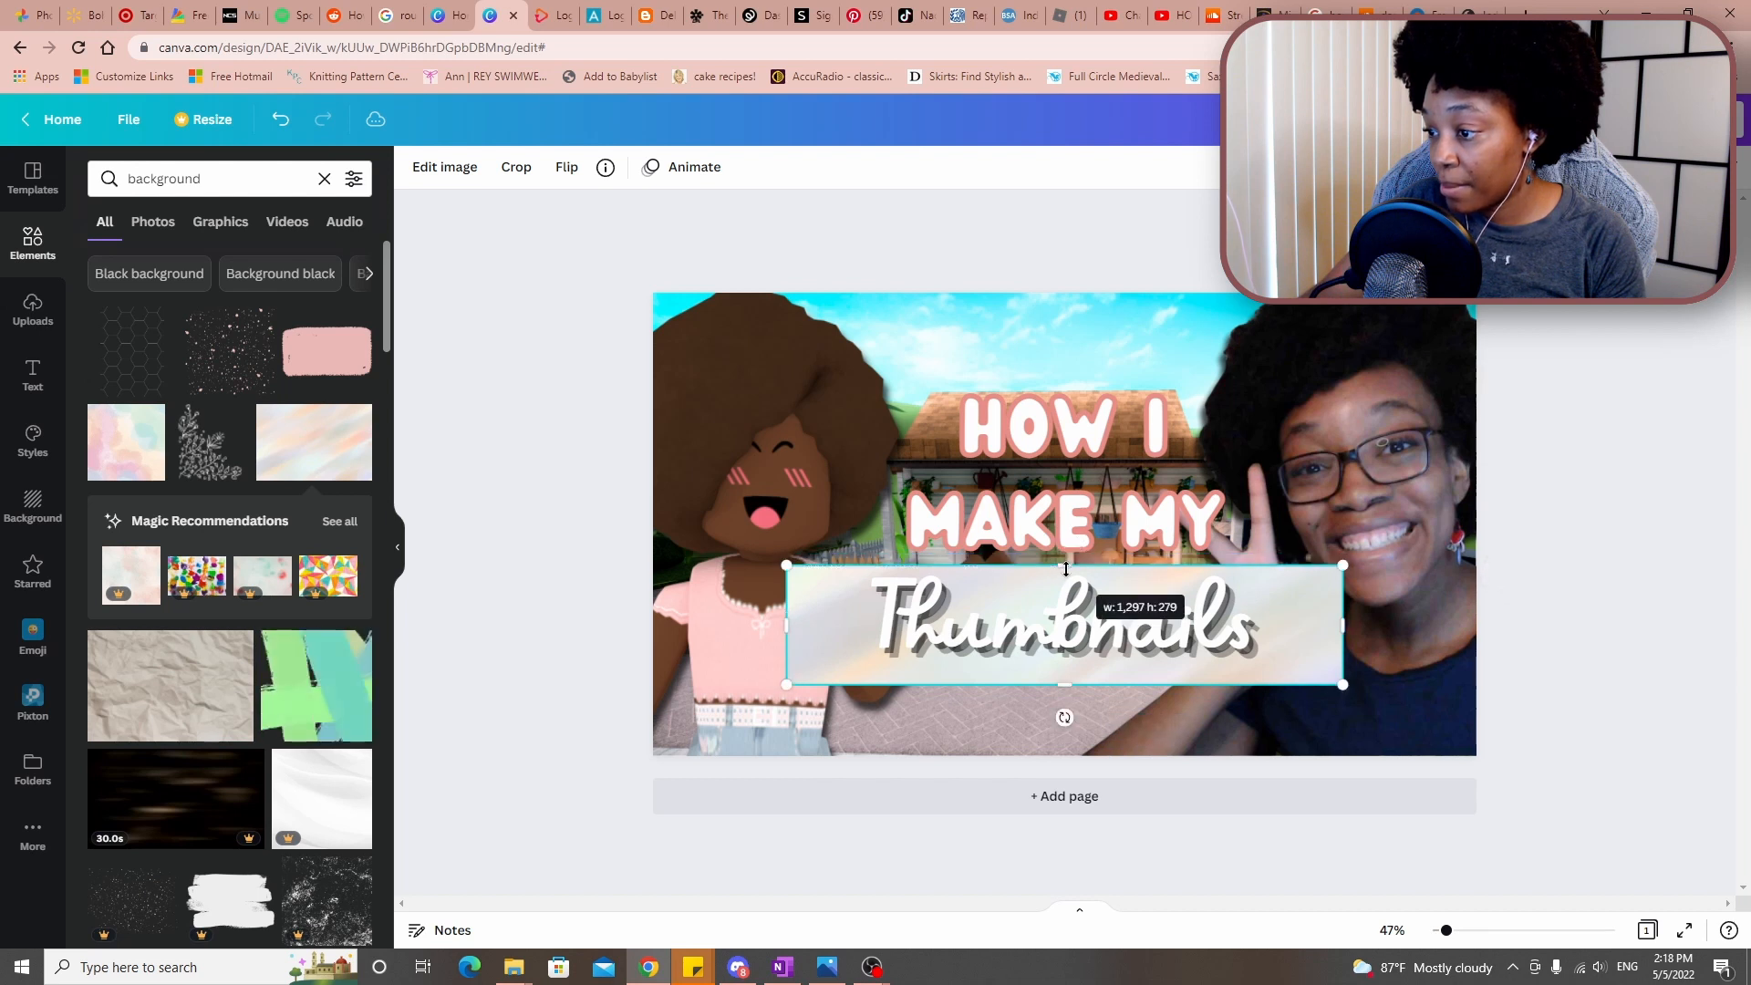
drag(786, 624, 798, 620)
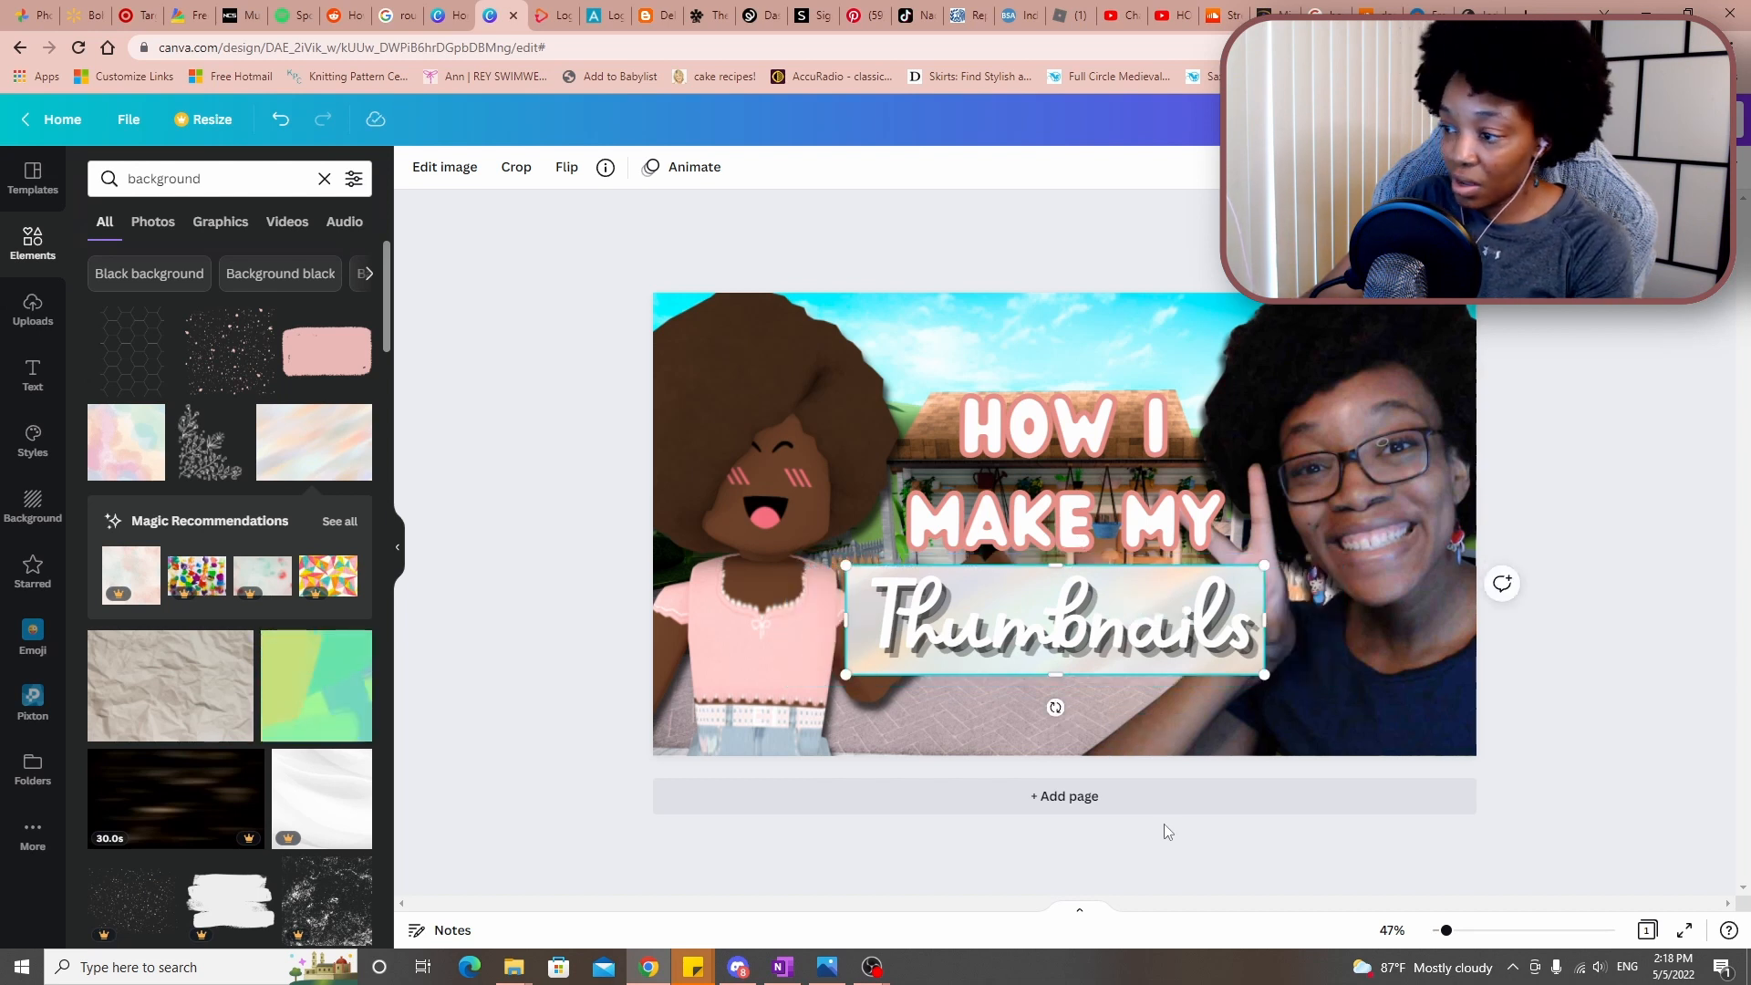
Set the "Thumbnails" text colour to the purple of the Comfort Coffee Cup palette and its Echo colour to pink
click(1108, 643)
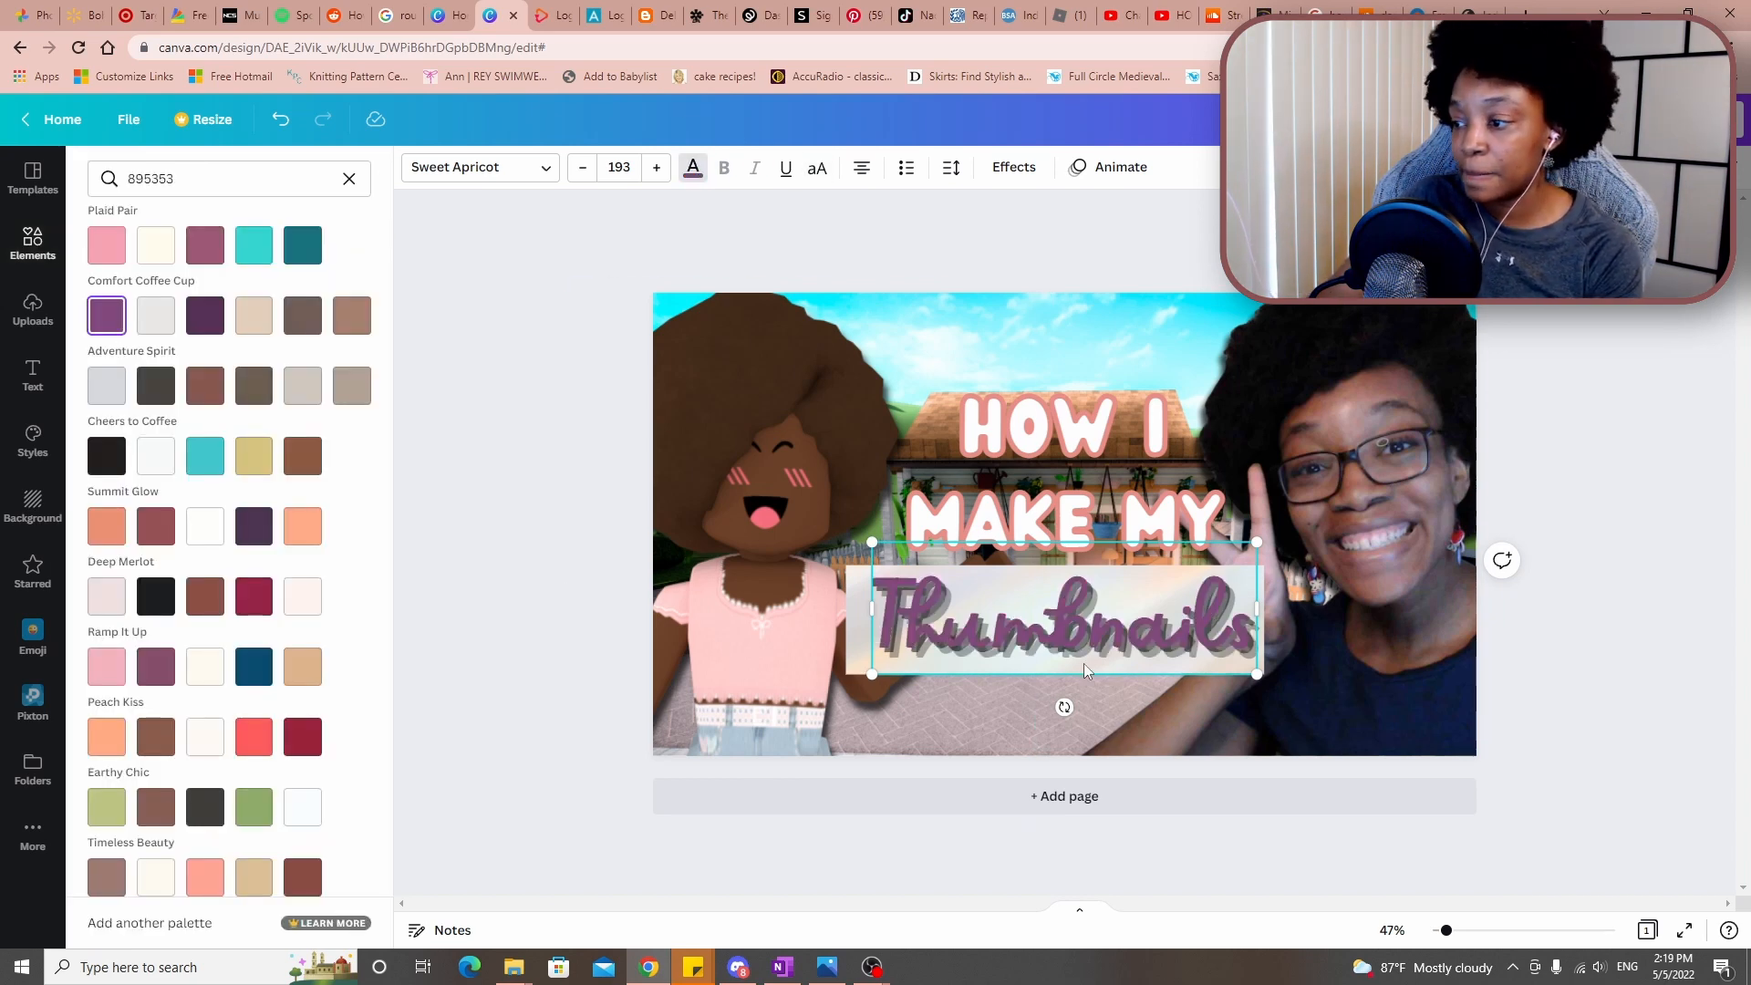
click(1023, 173)
click(350, 597)
click(196, 679)
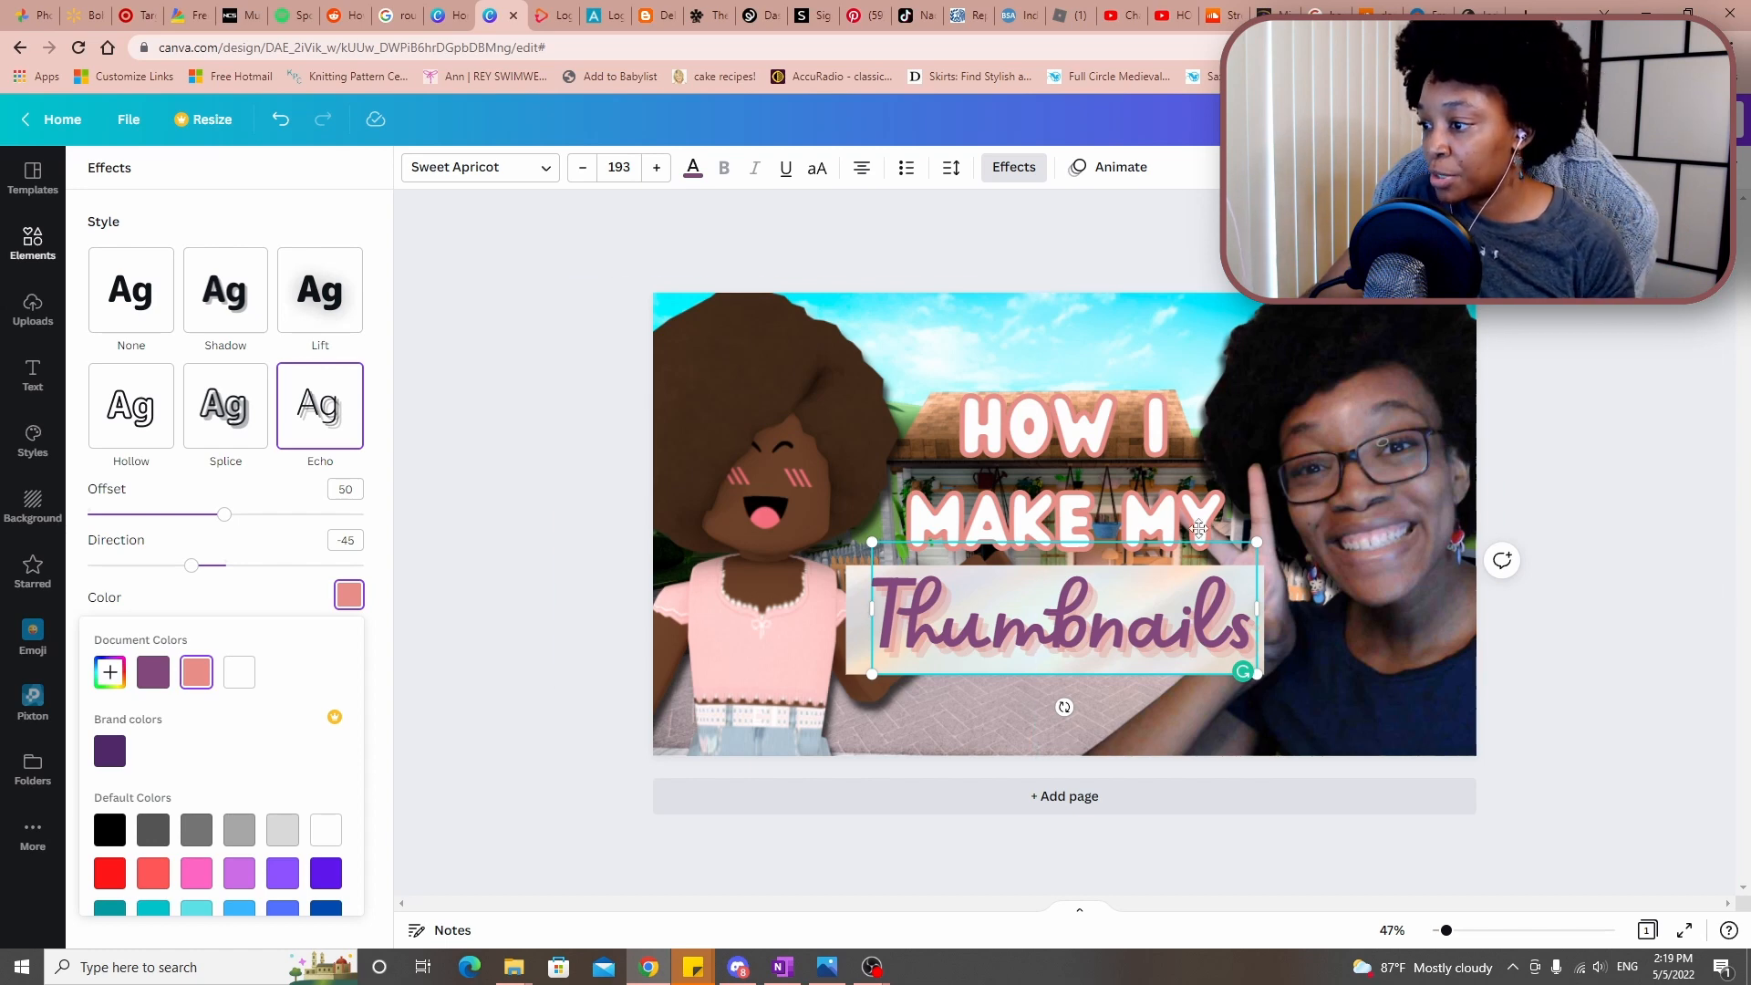
key(Escape)
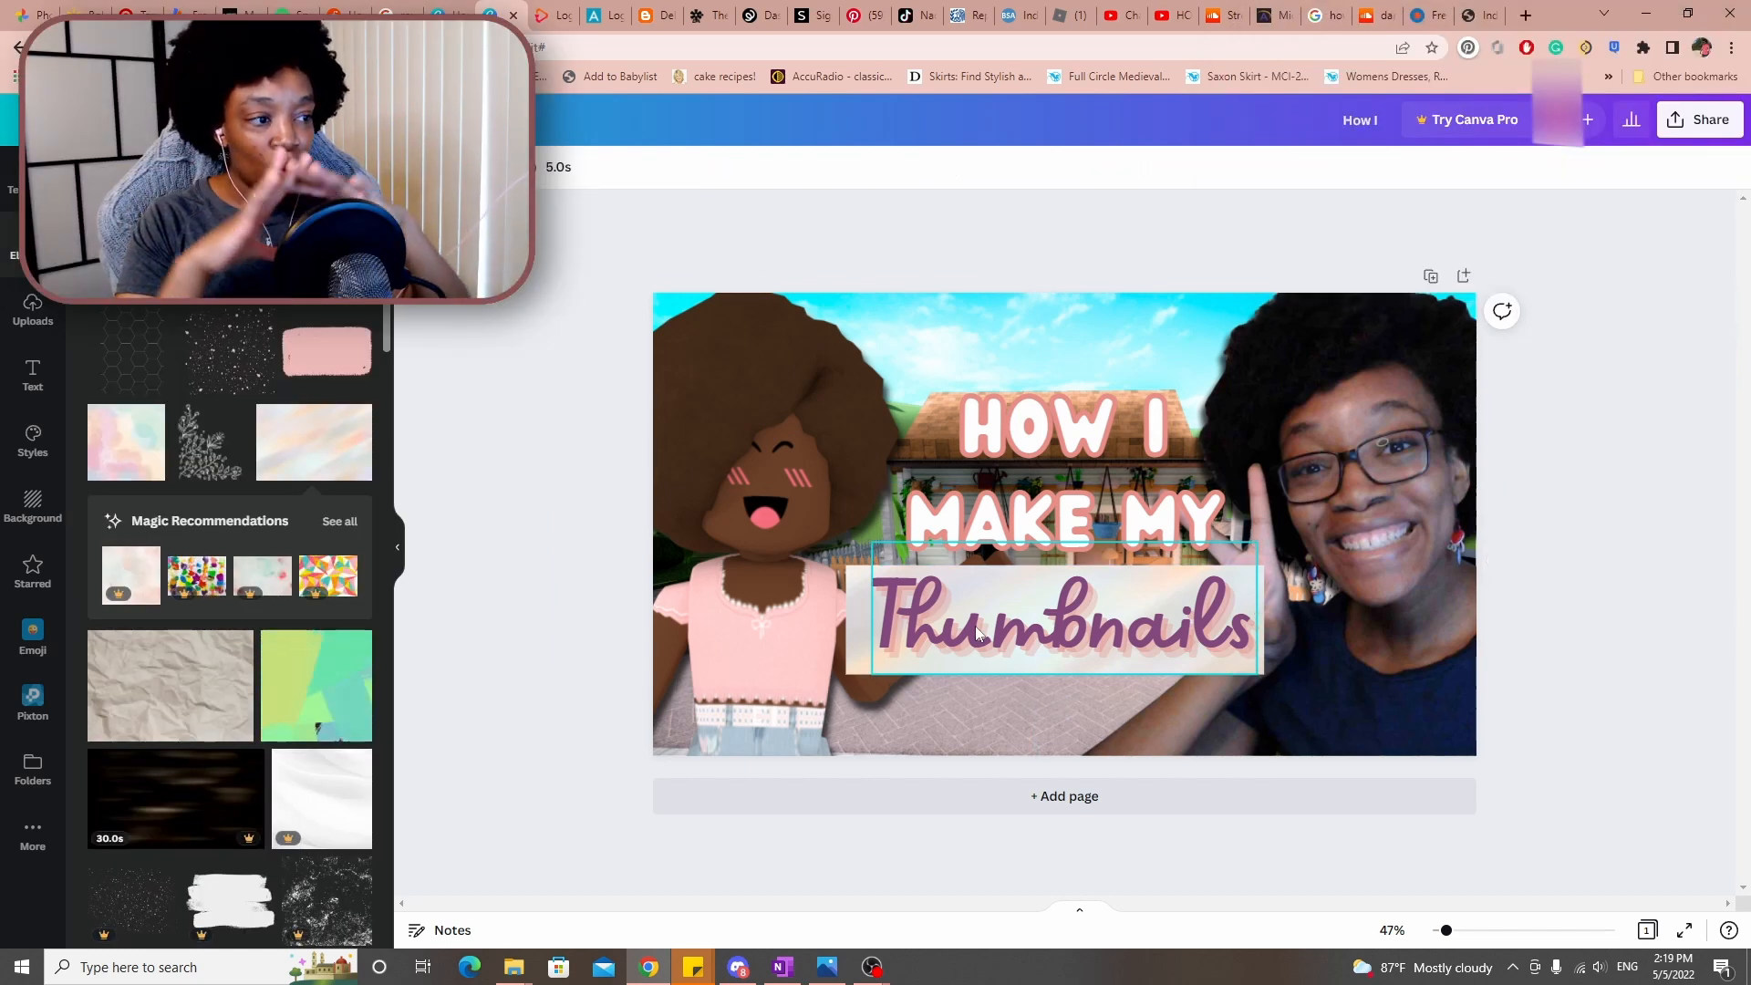
Tilt the "Thumbnails" heading slightly counterclockwise
click(978, 632)
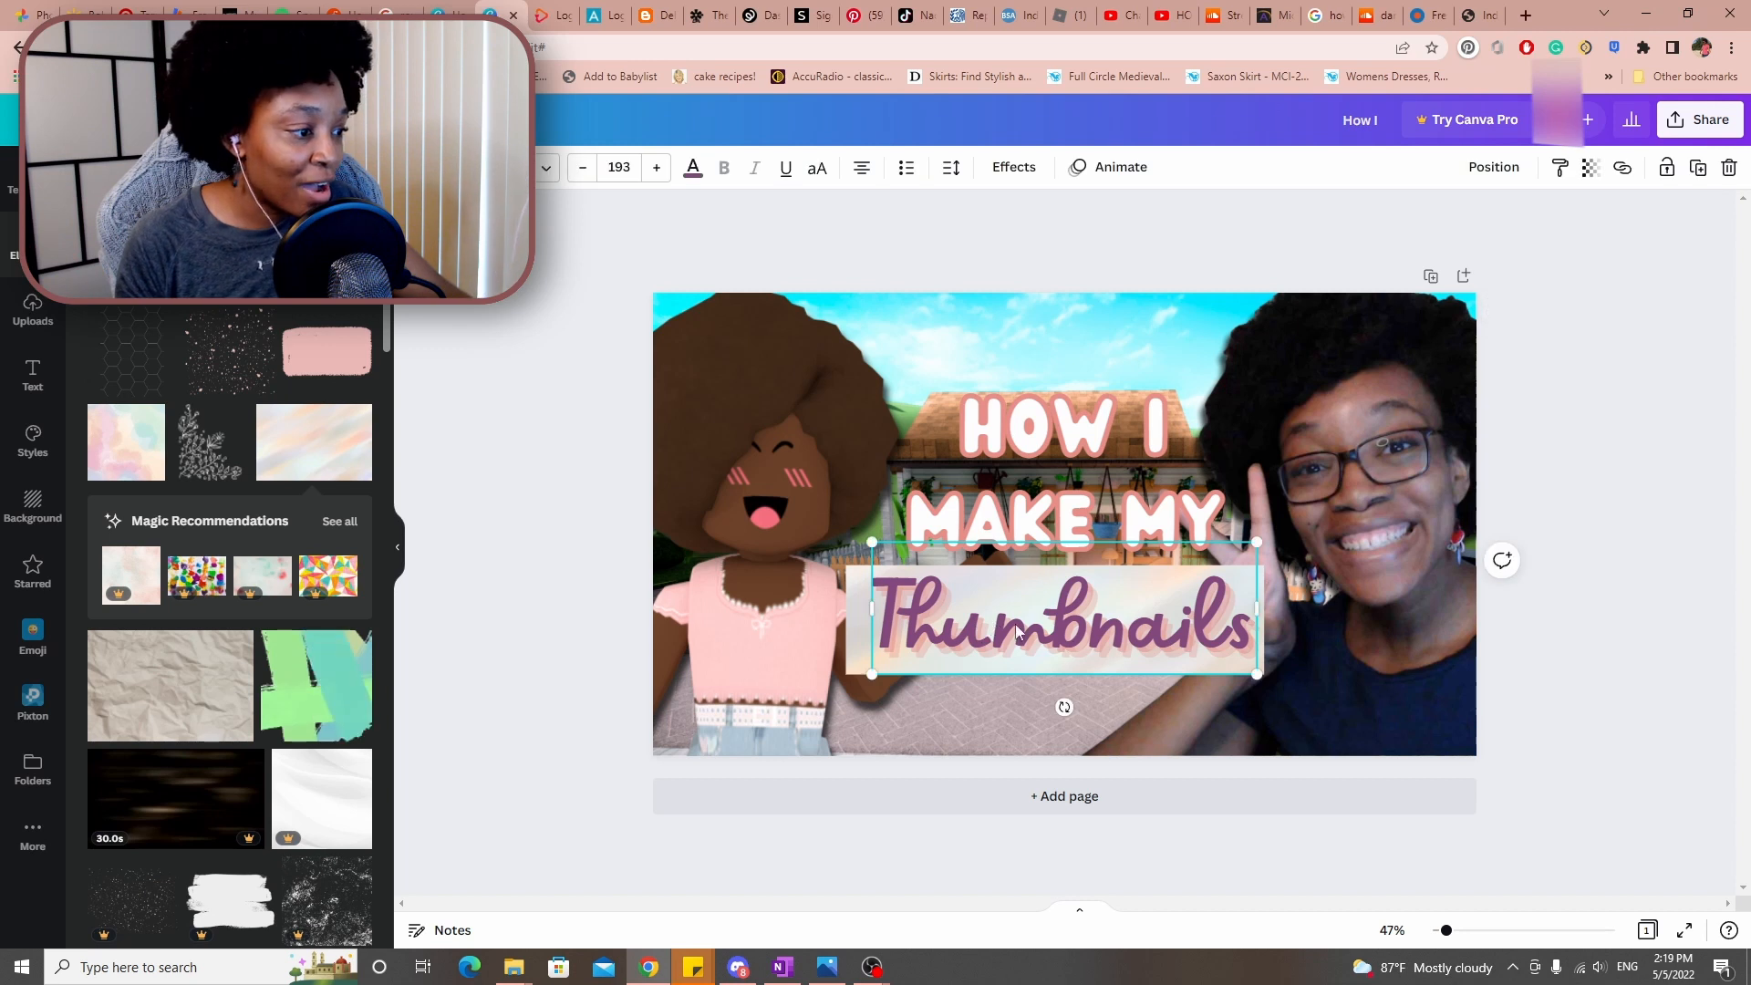
drag(1064, 707, 1076, 718)
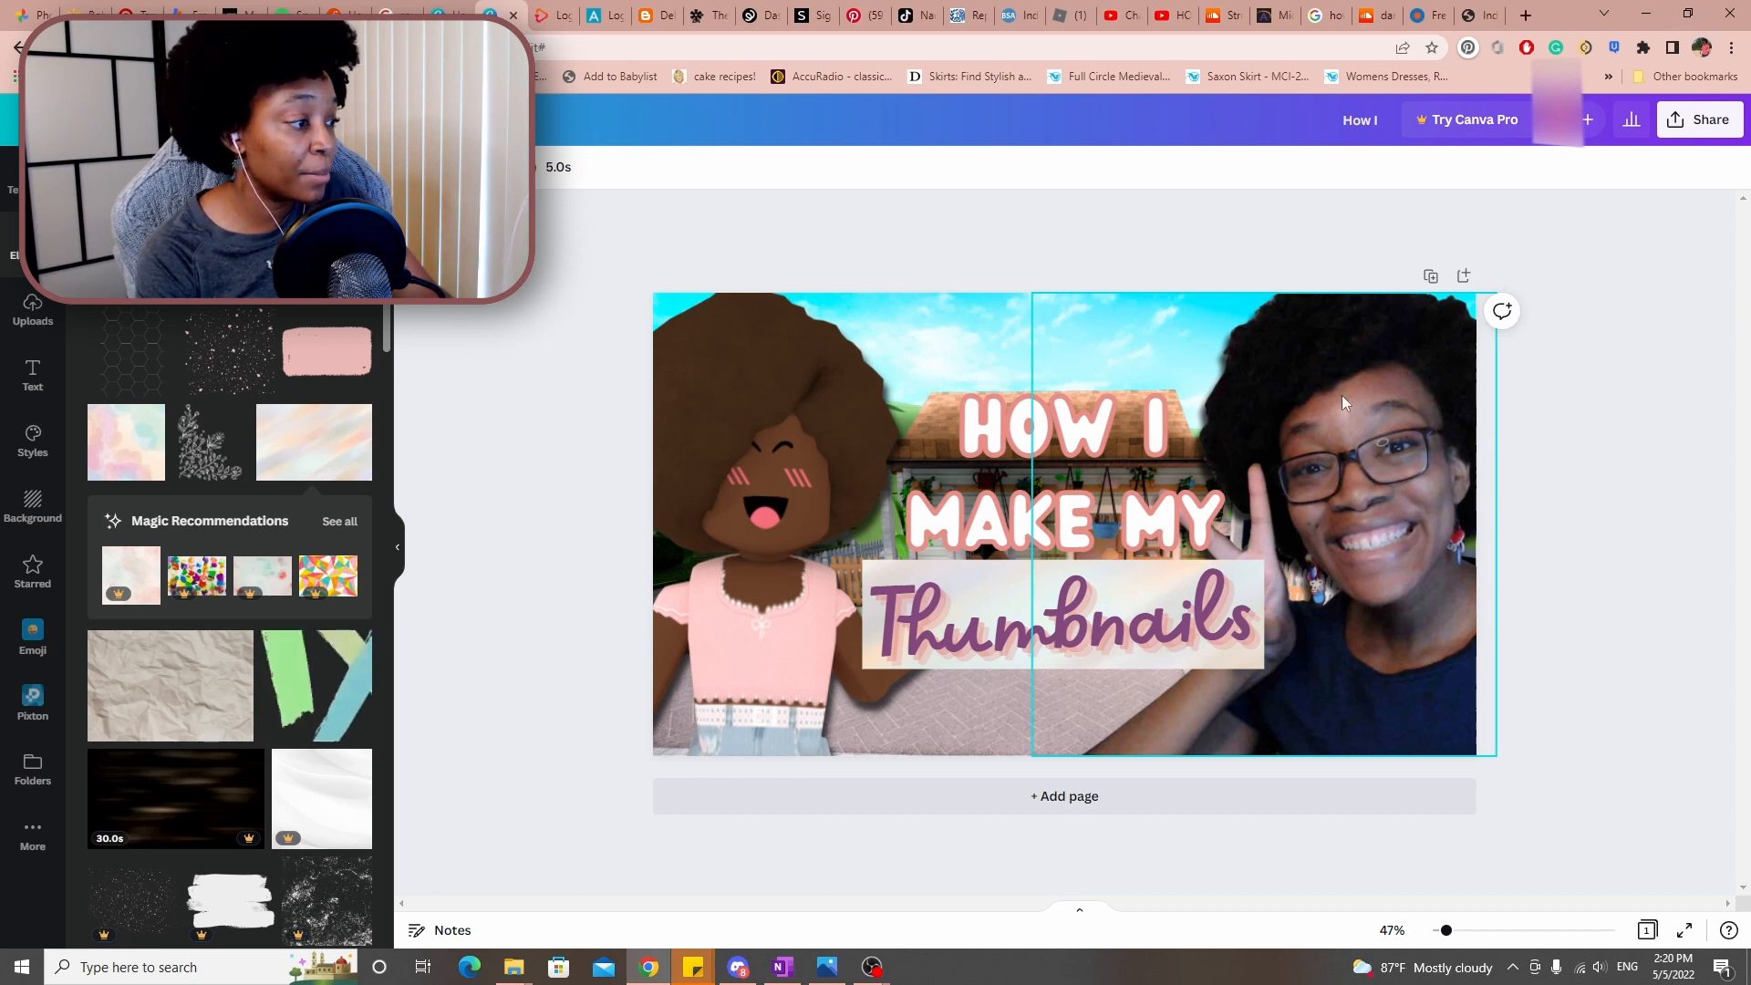
Adjust the portrait photo to brightness 14, contrast 25 and saturation 18
click(1366, 528)
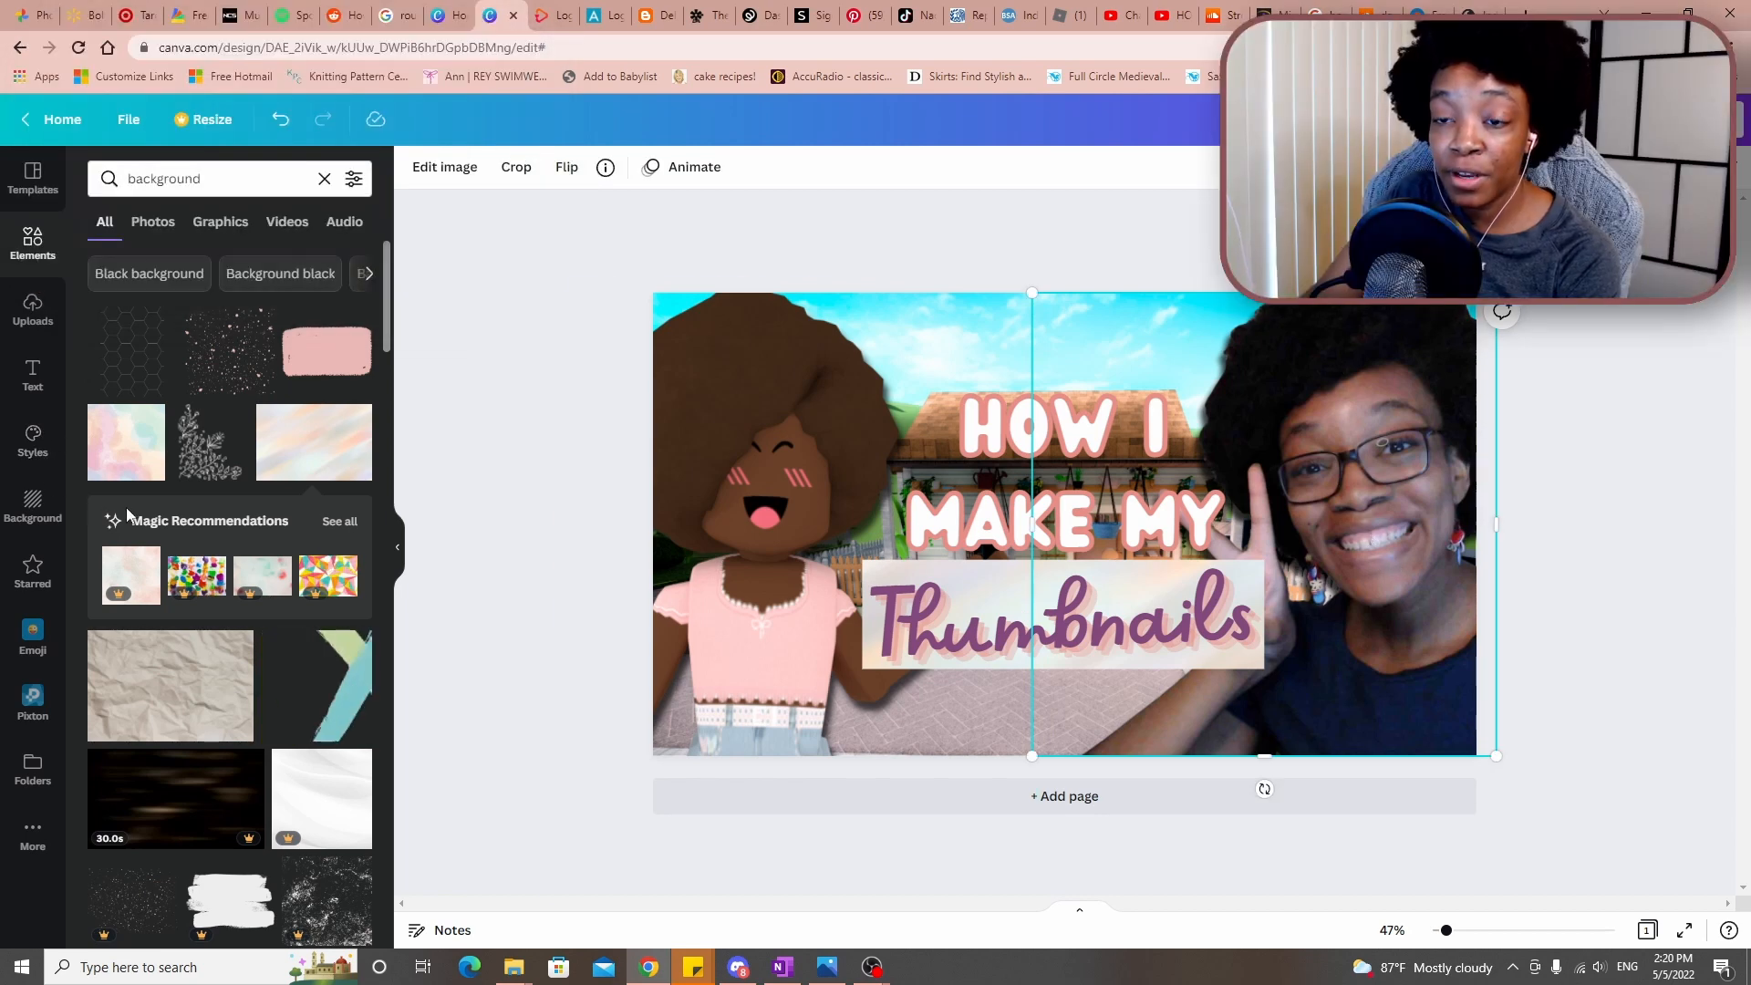
click(446, 168)
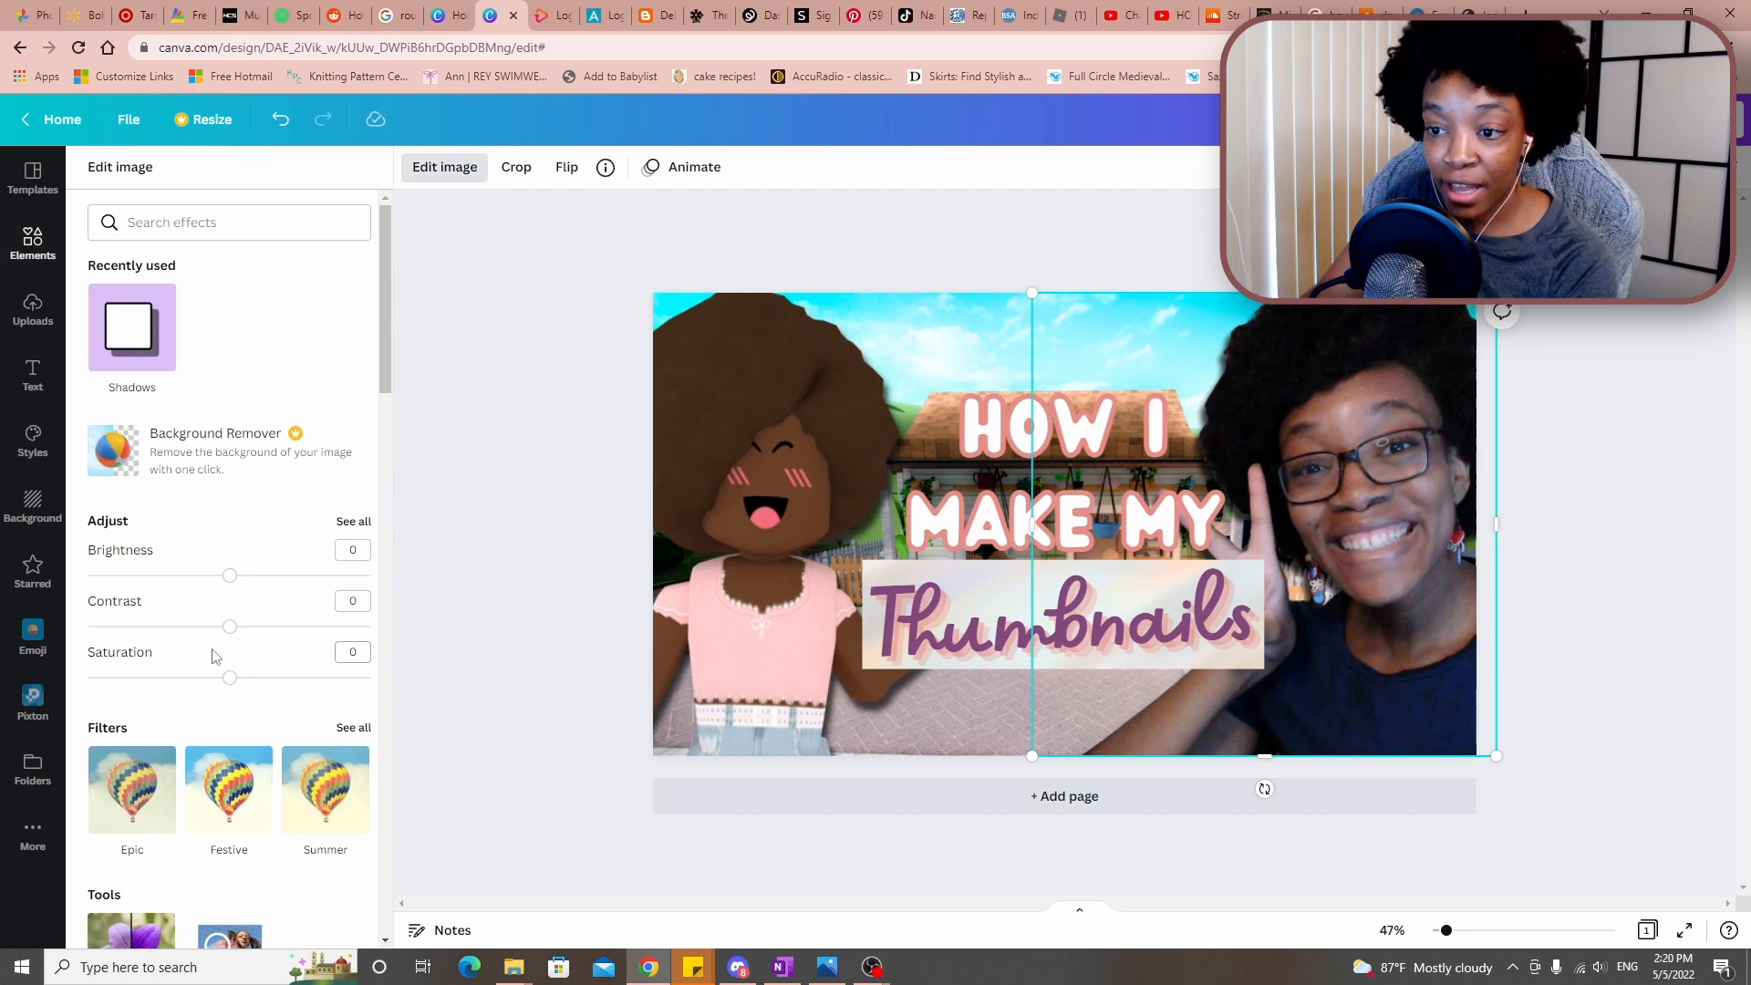
scroll(277, 547, down, 2)
scroll(276, 538, up, 1)
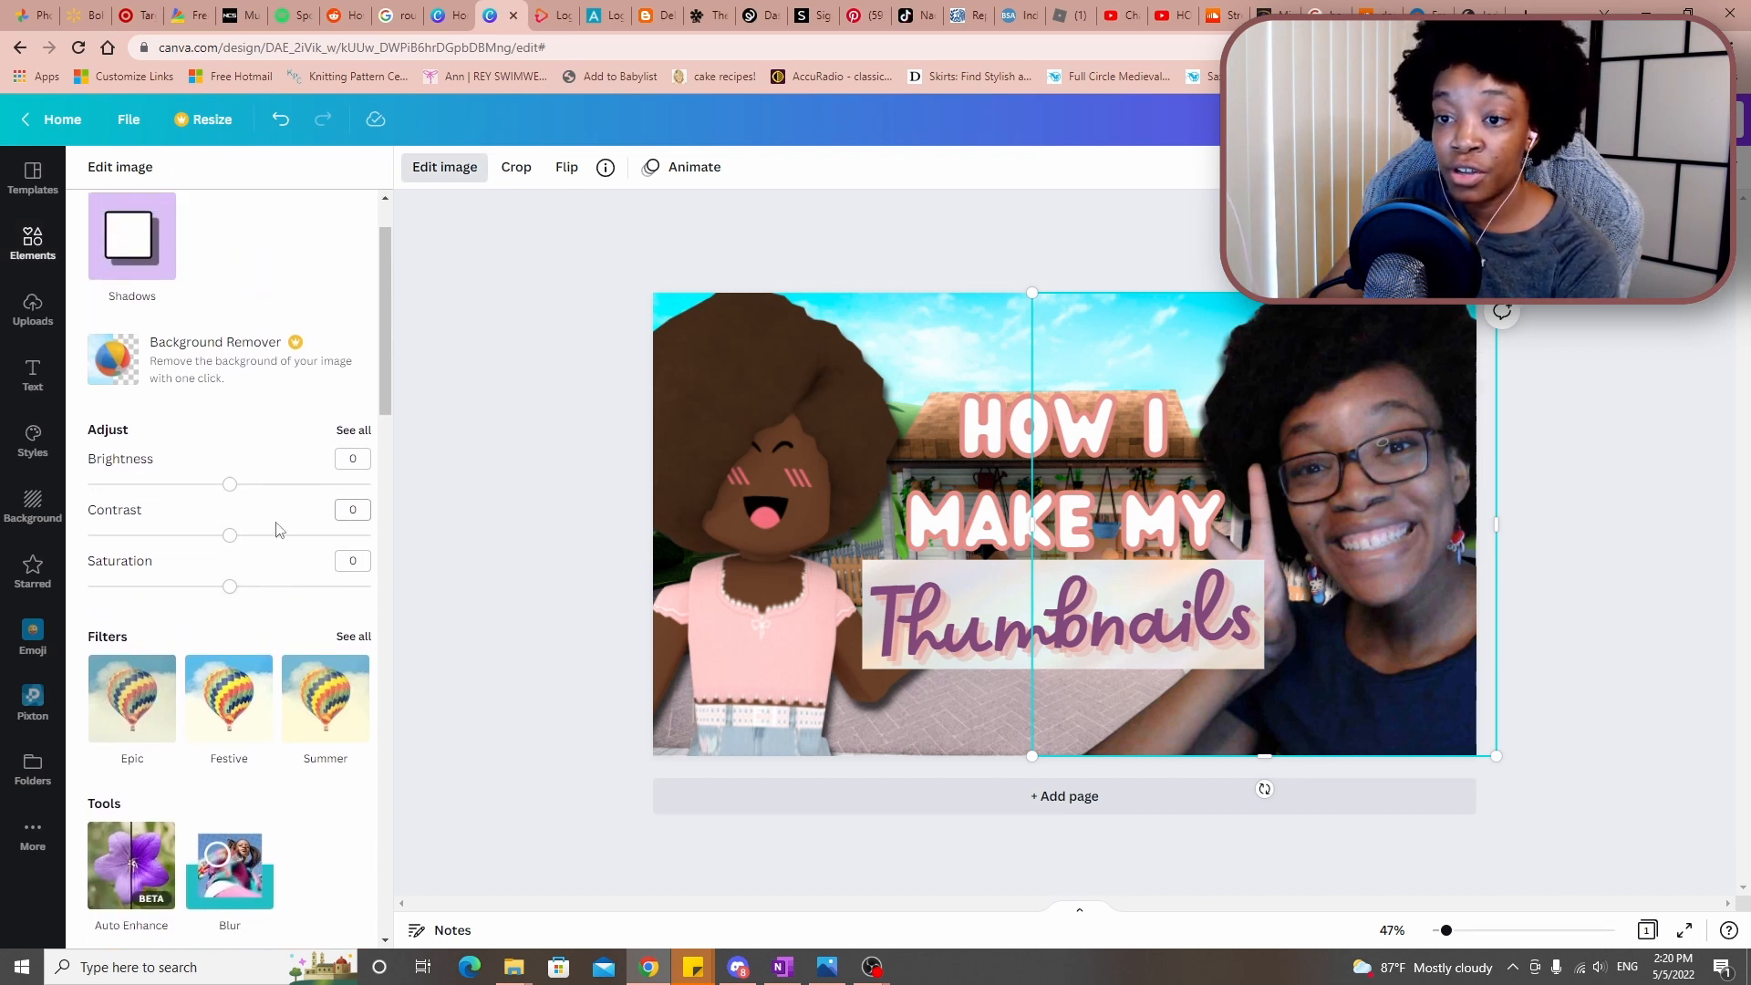
drag(238, 492, 248, 484)
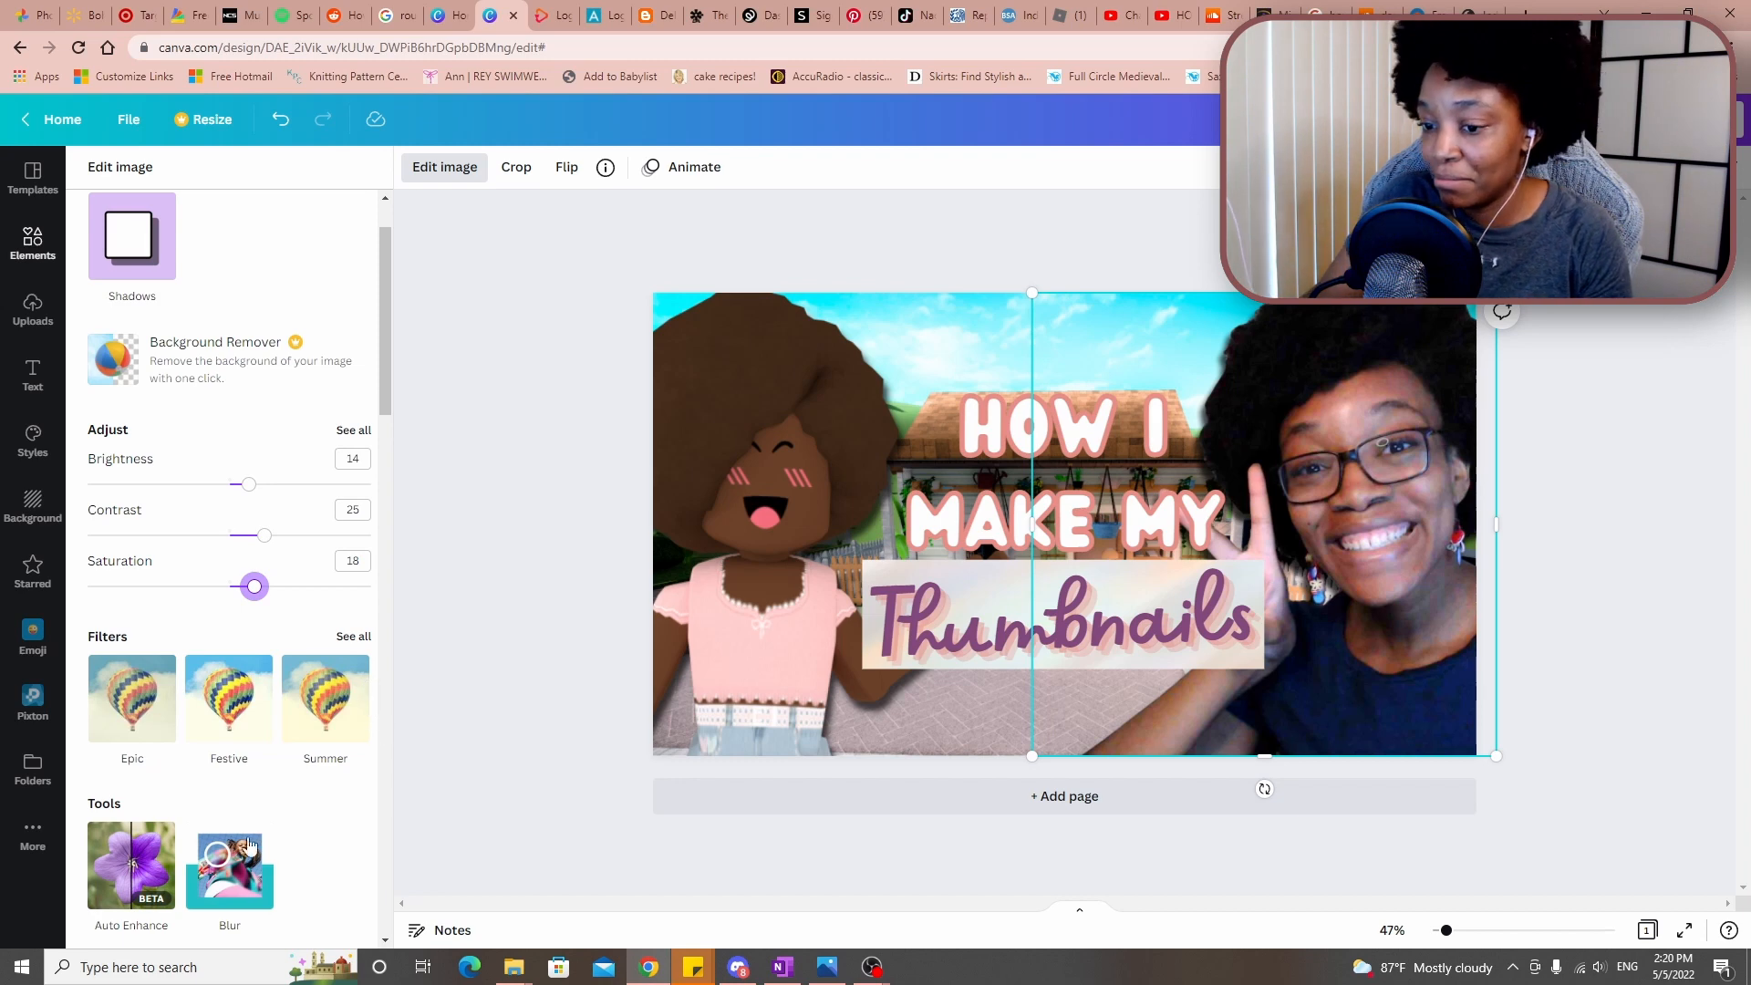
click(1610, 602)
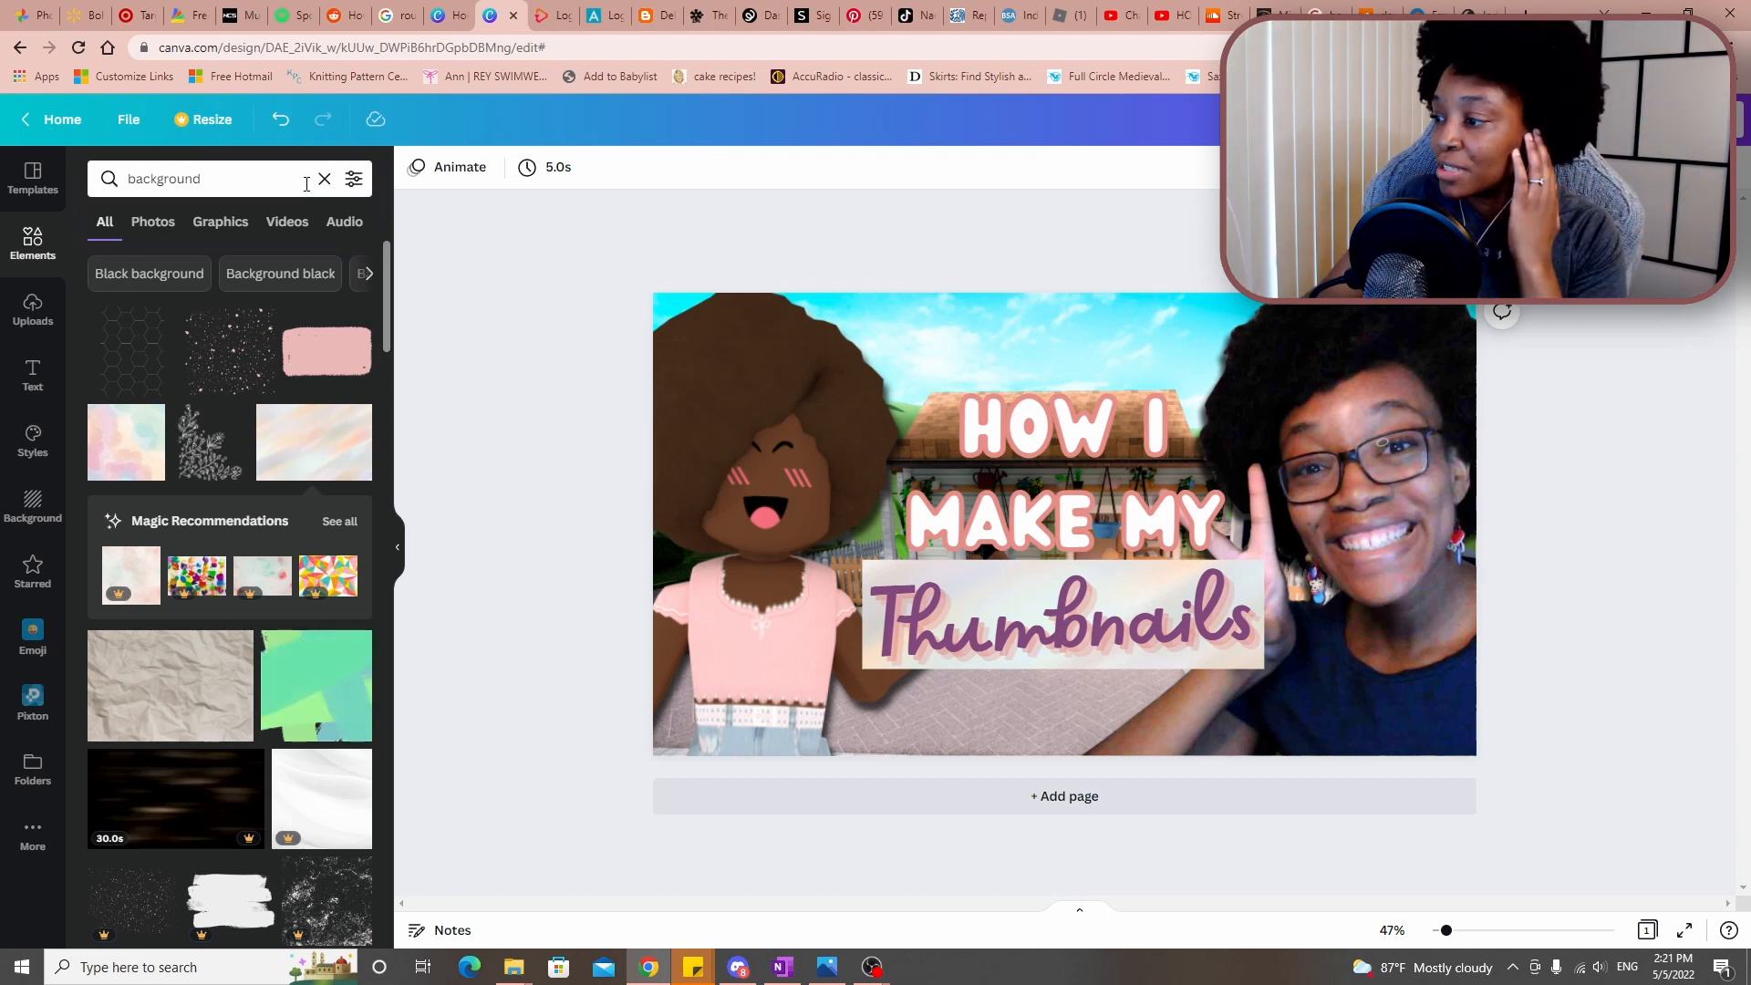
Clear the element search and insert the row of four beige dots from the recently used elements
double_click(272, 178)
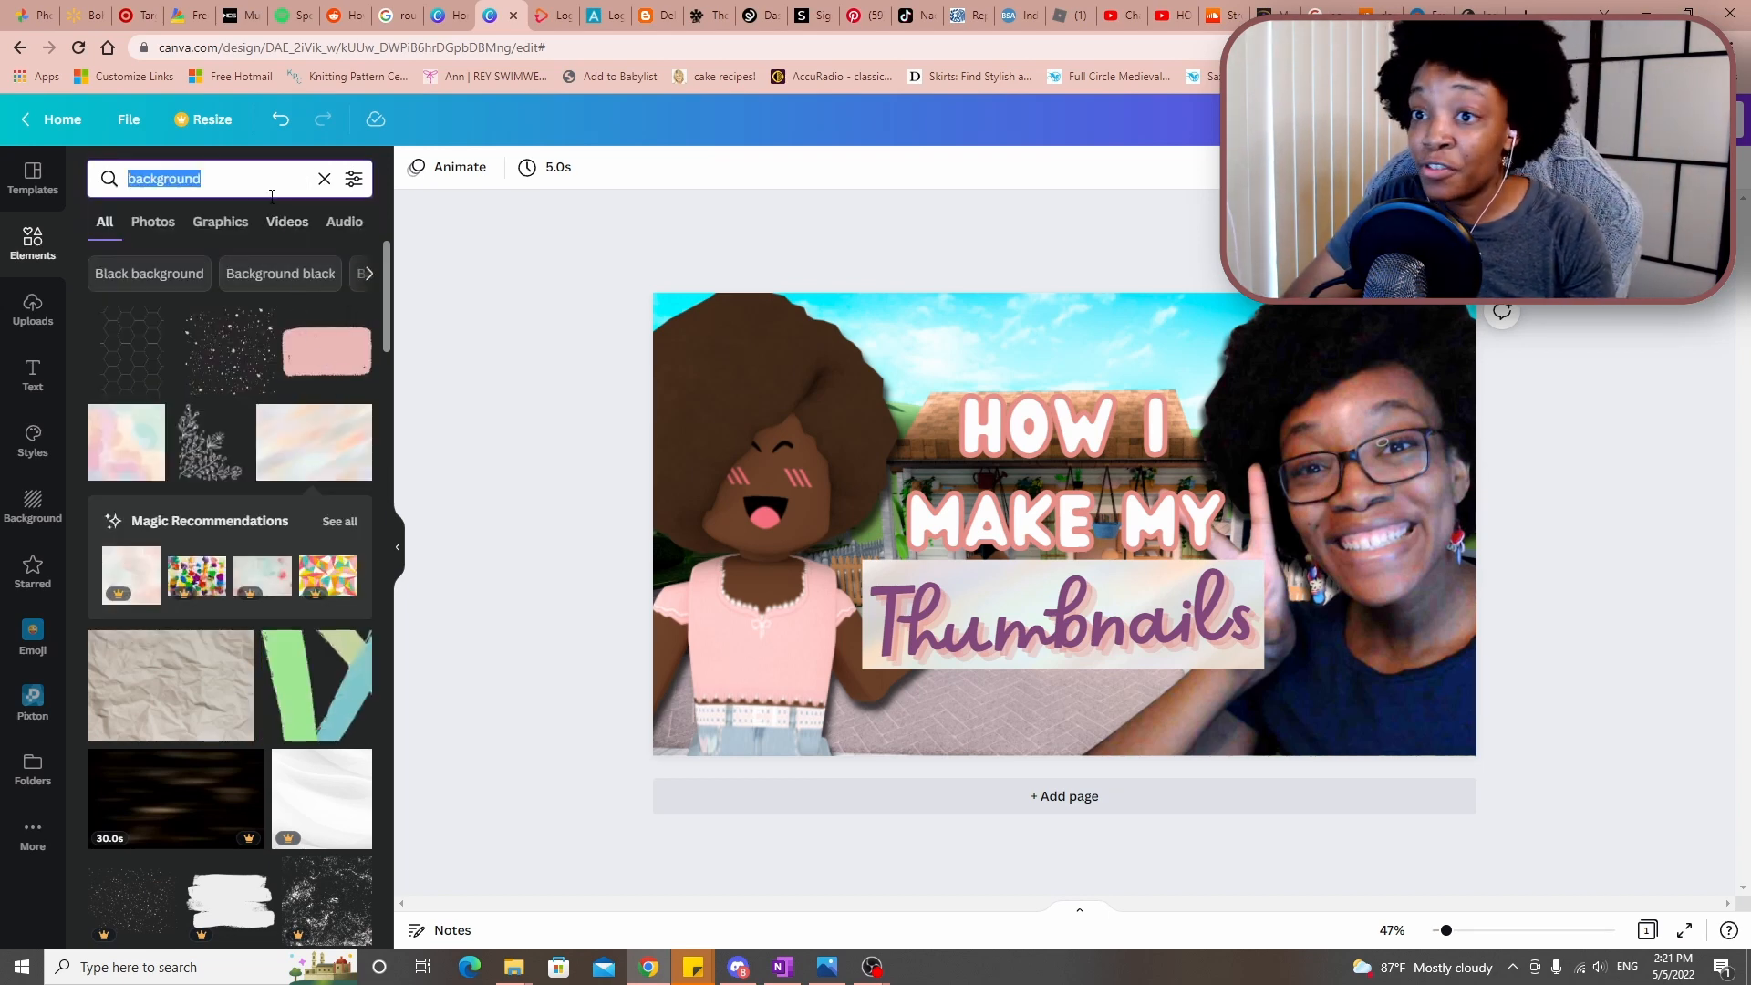
click(325, 179)
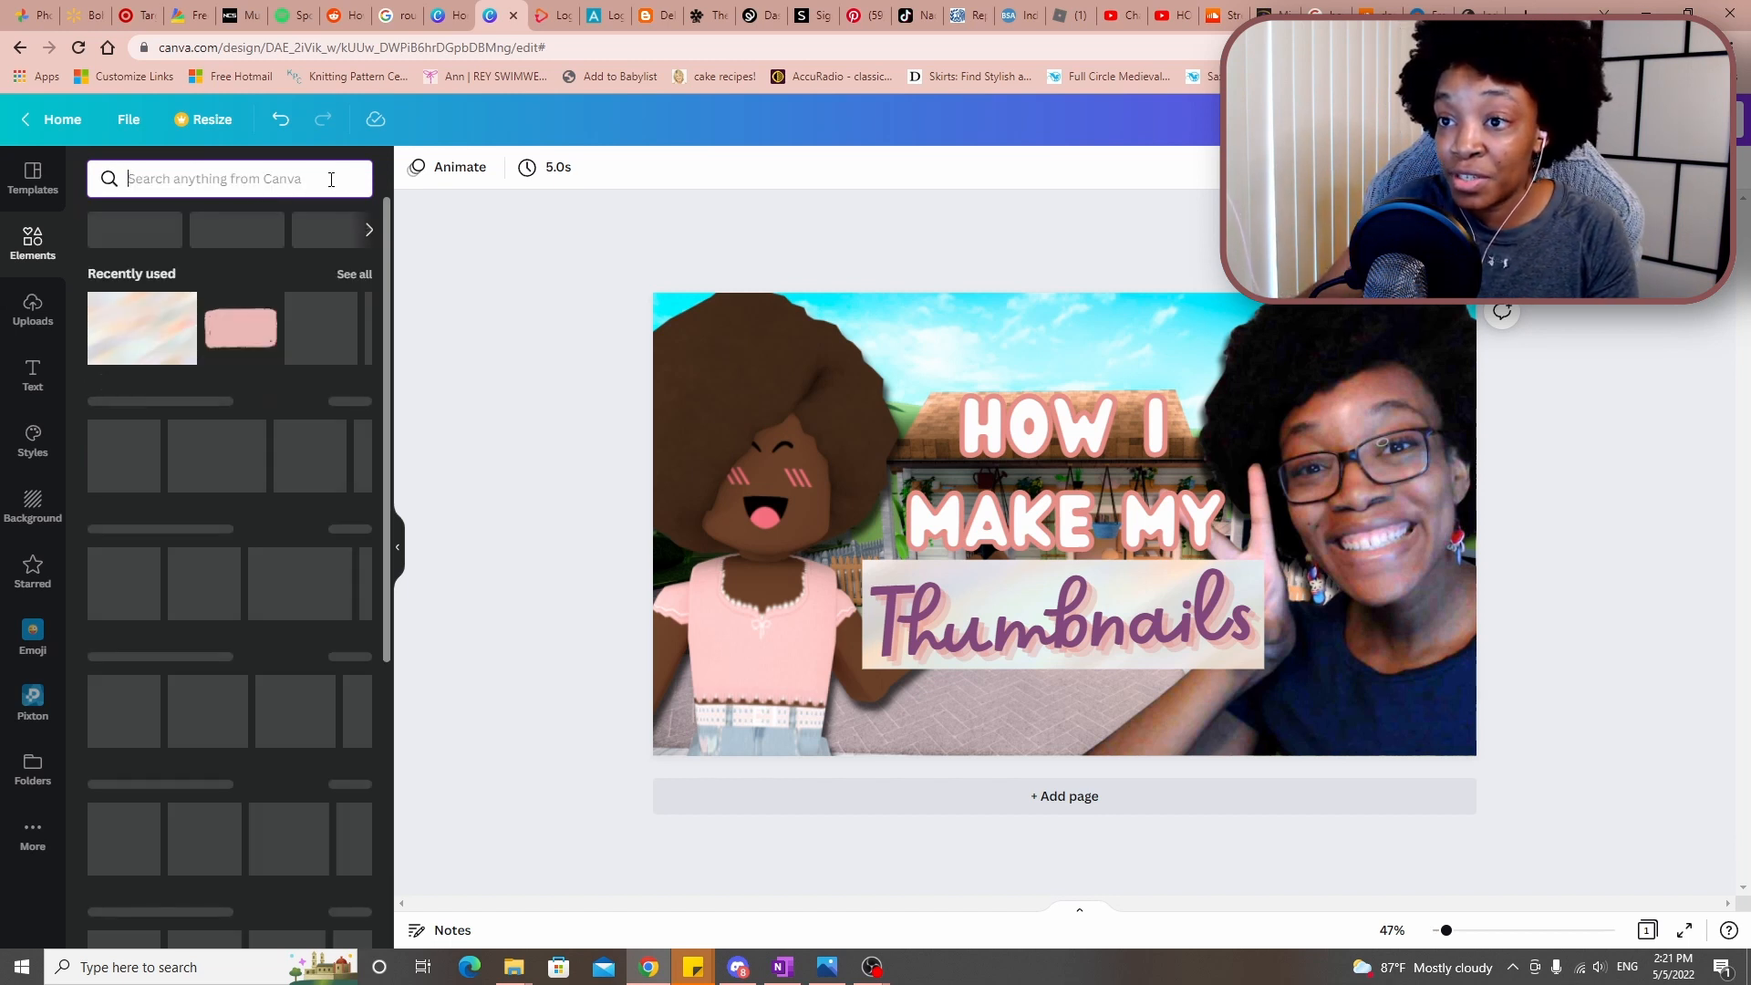
click(357, 276)
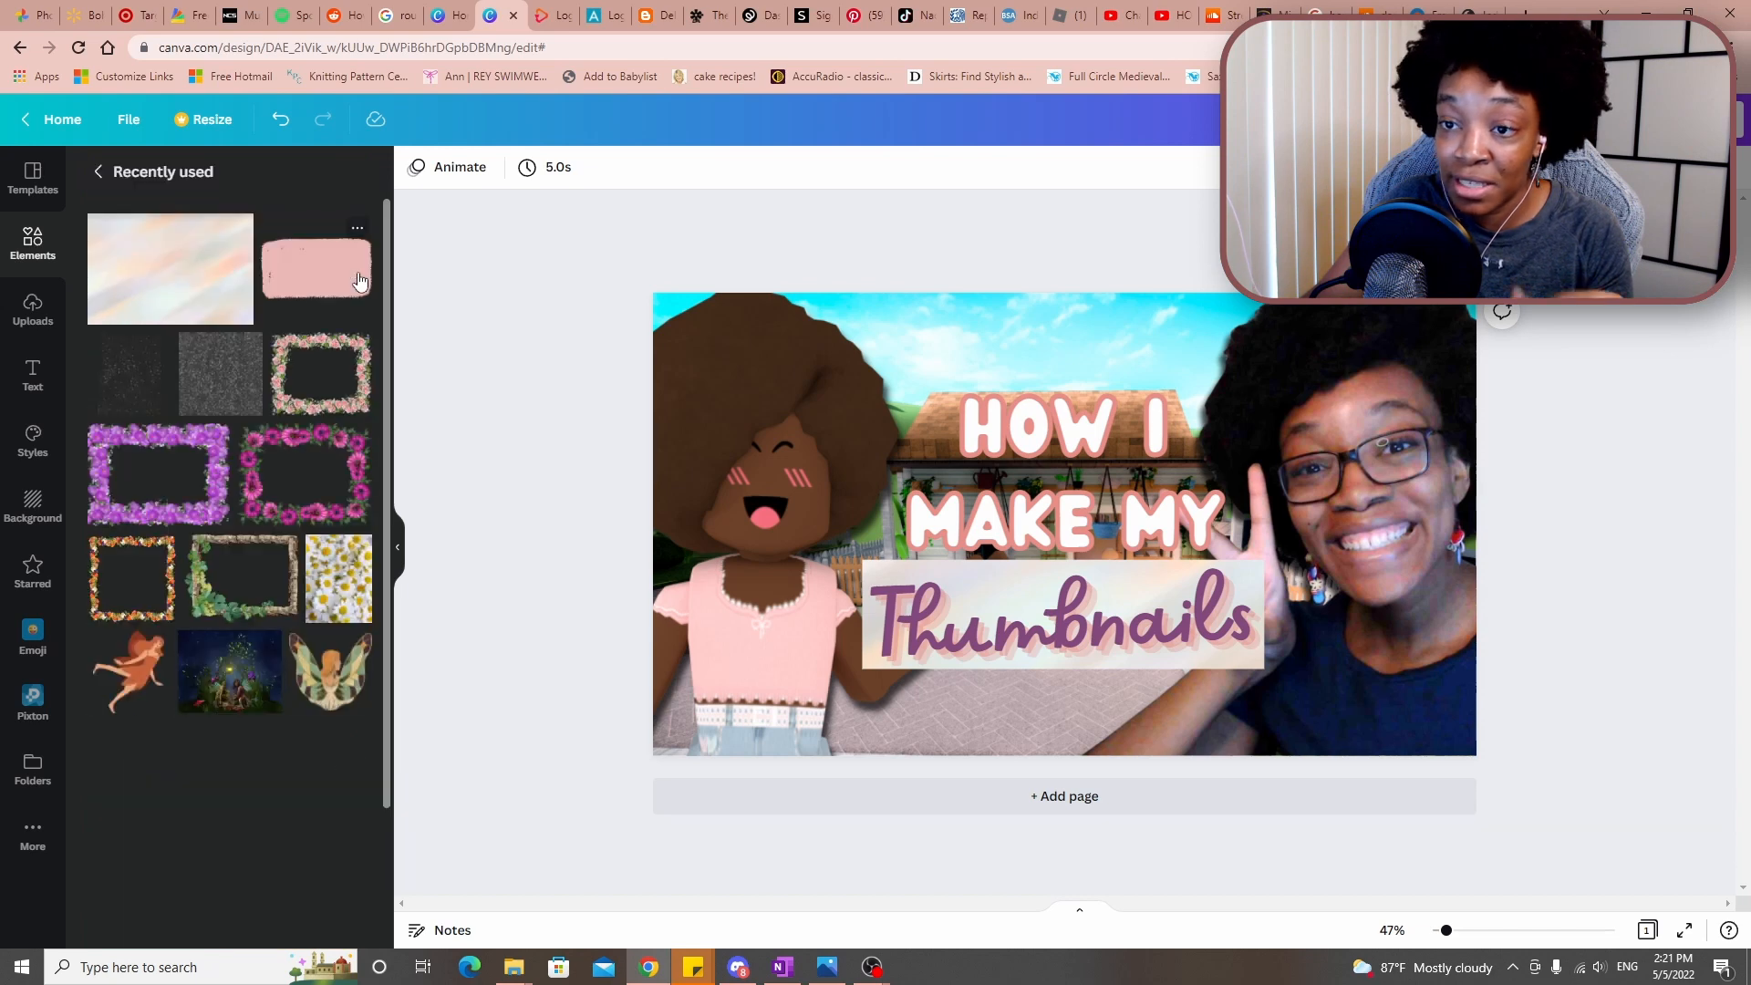
scroll(276, 497, down, 1)
scroll(277, 497, down, 3)
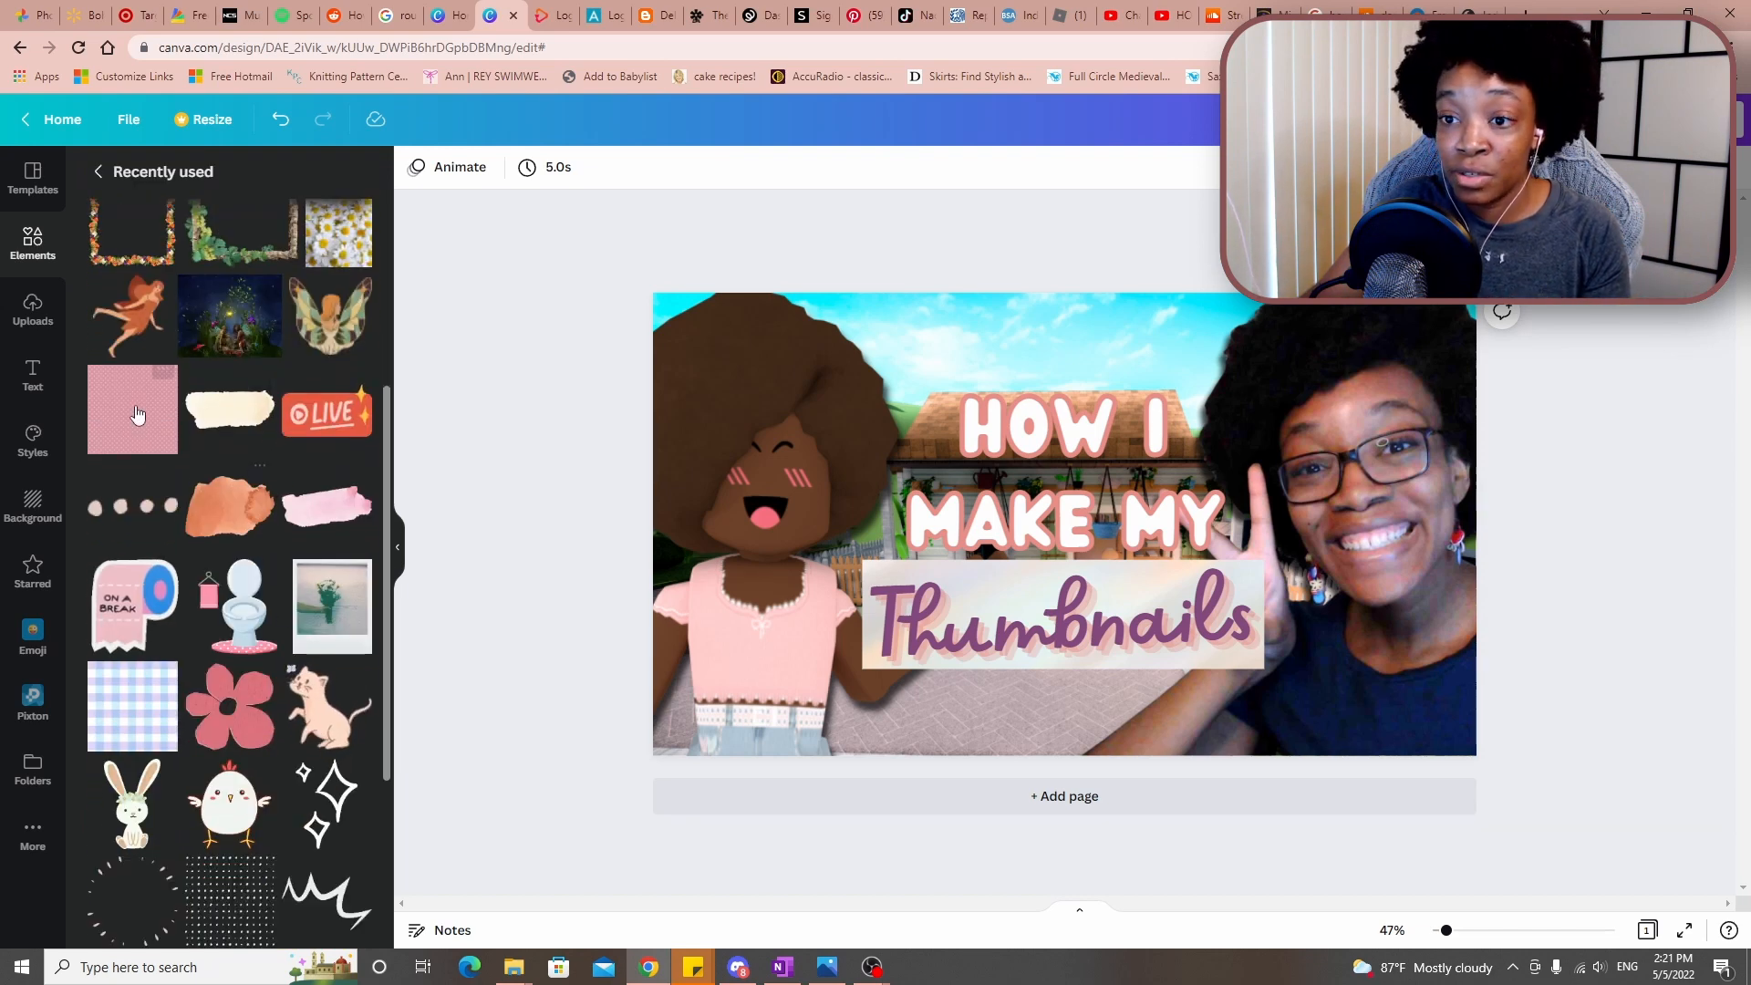
click(148, 518)
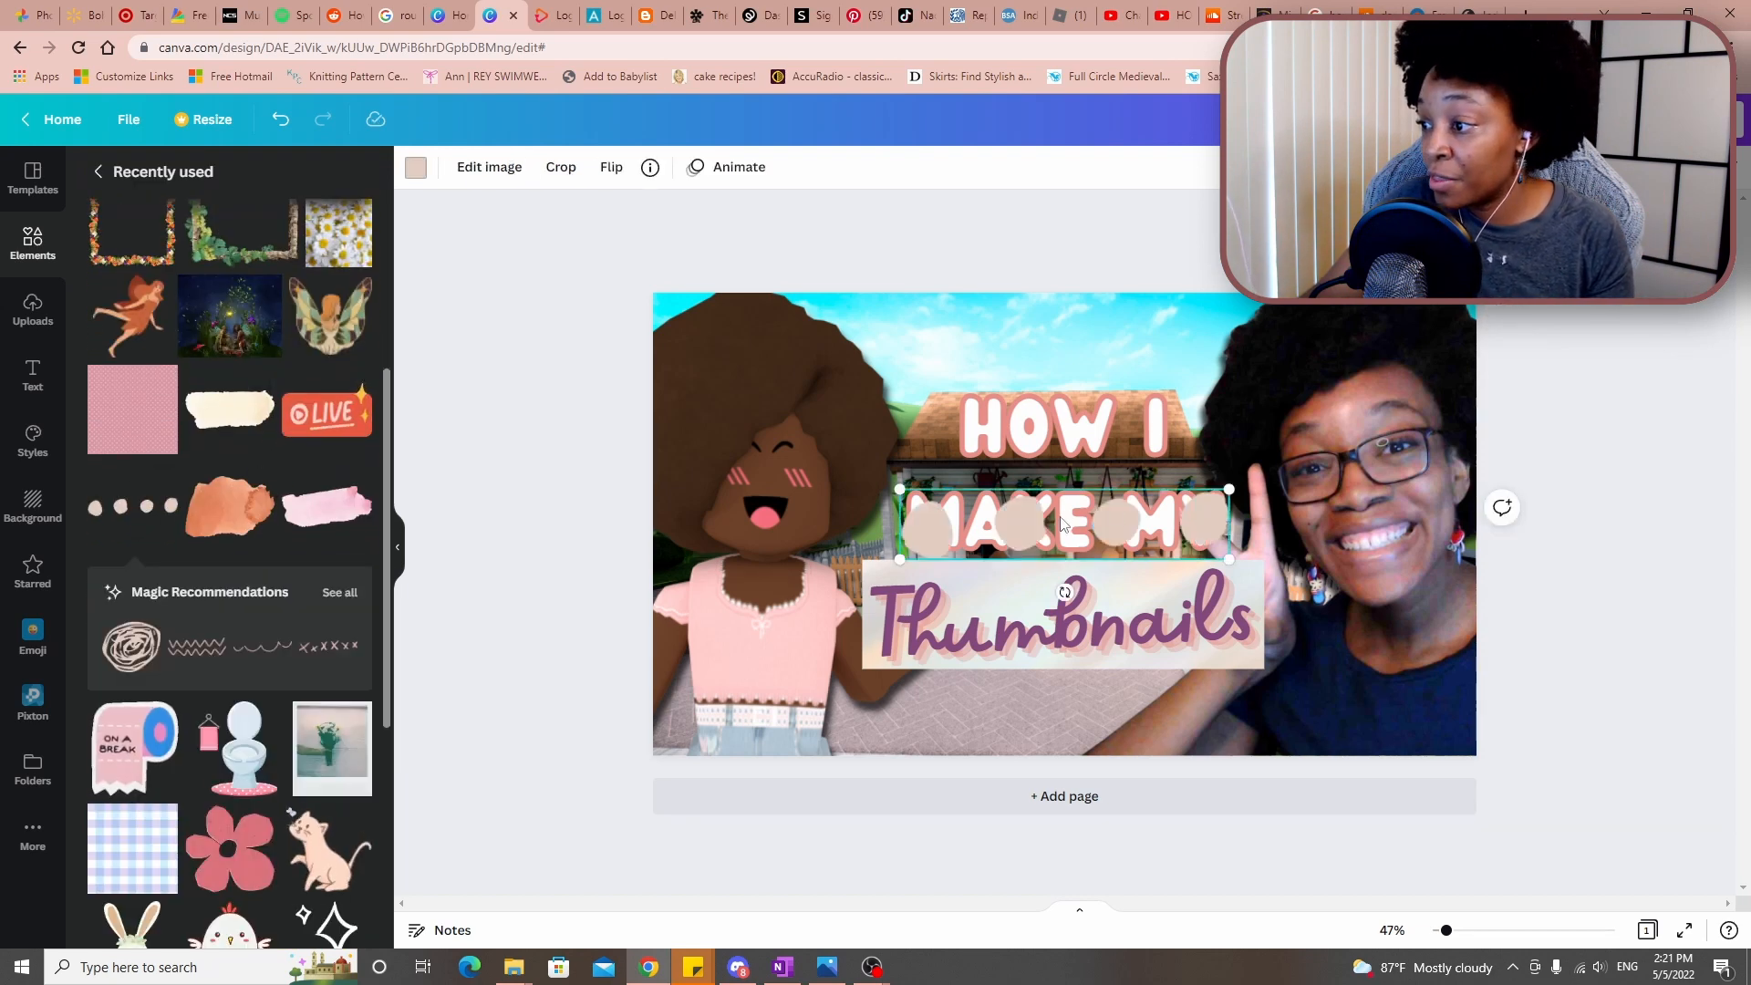
Move the dot row above the "How I" heading, tilt it slightly clockwise and shift it towards the avatar's hair
drag(1027, 533, 1012, 347)
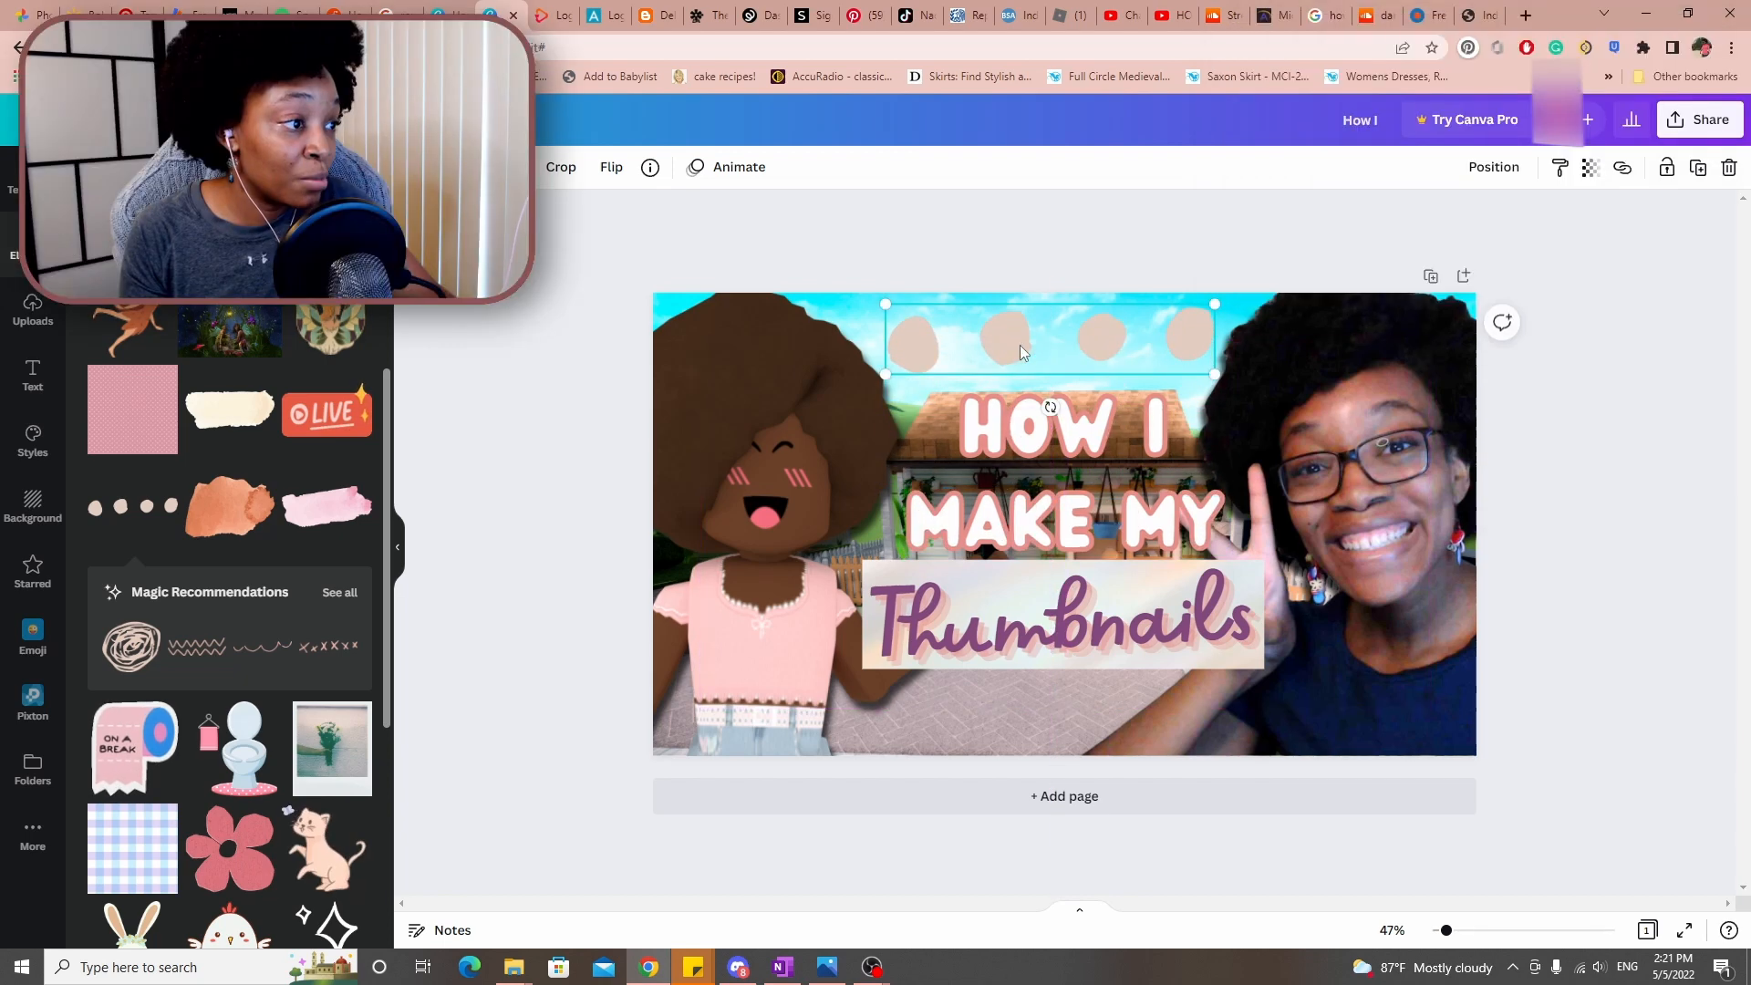
drag(1054, 407, 1051, 407)
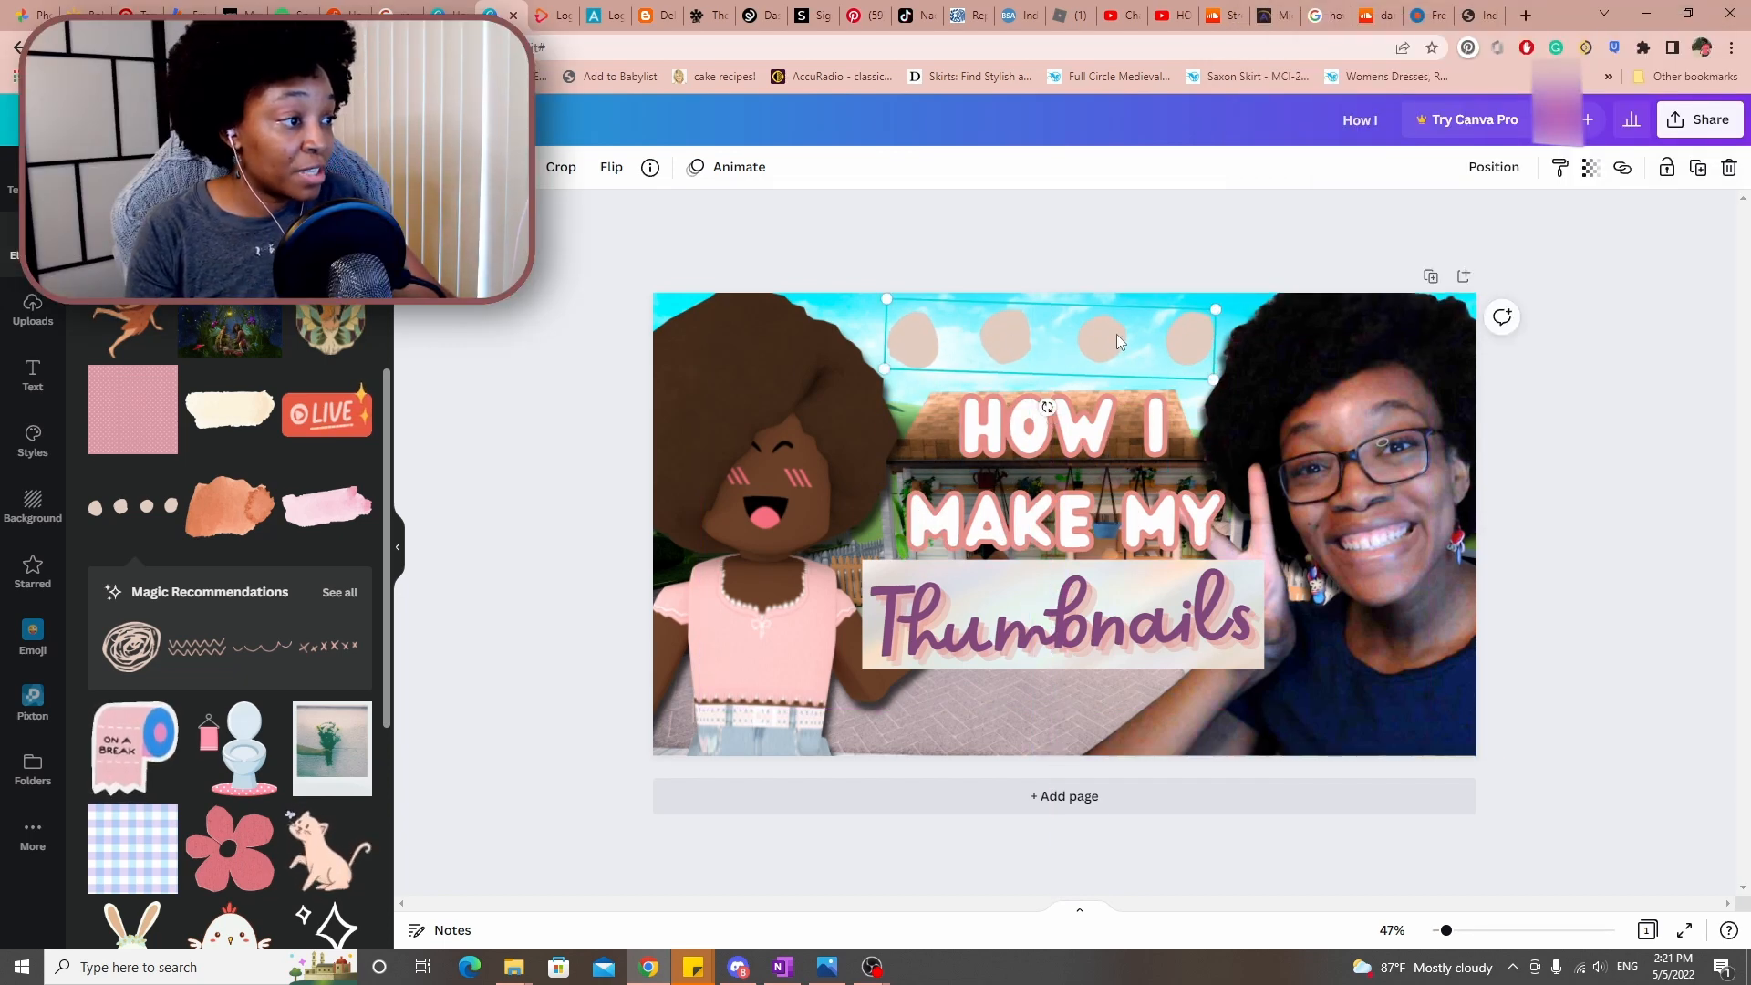
drag(1109, 341, 982, 337)
Copy the beige dot row and place the duplicate beside the original, continuing the line over the portrait's hair
right_click(982, 337)
click(1179, 345)
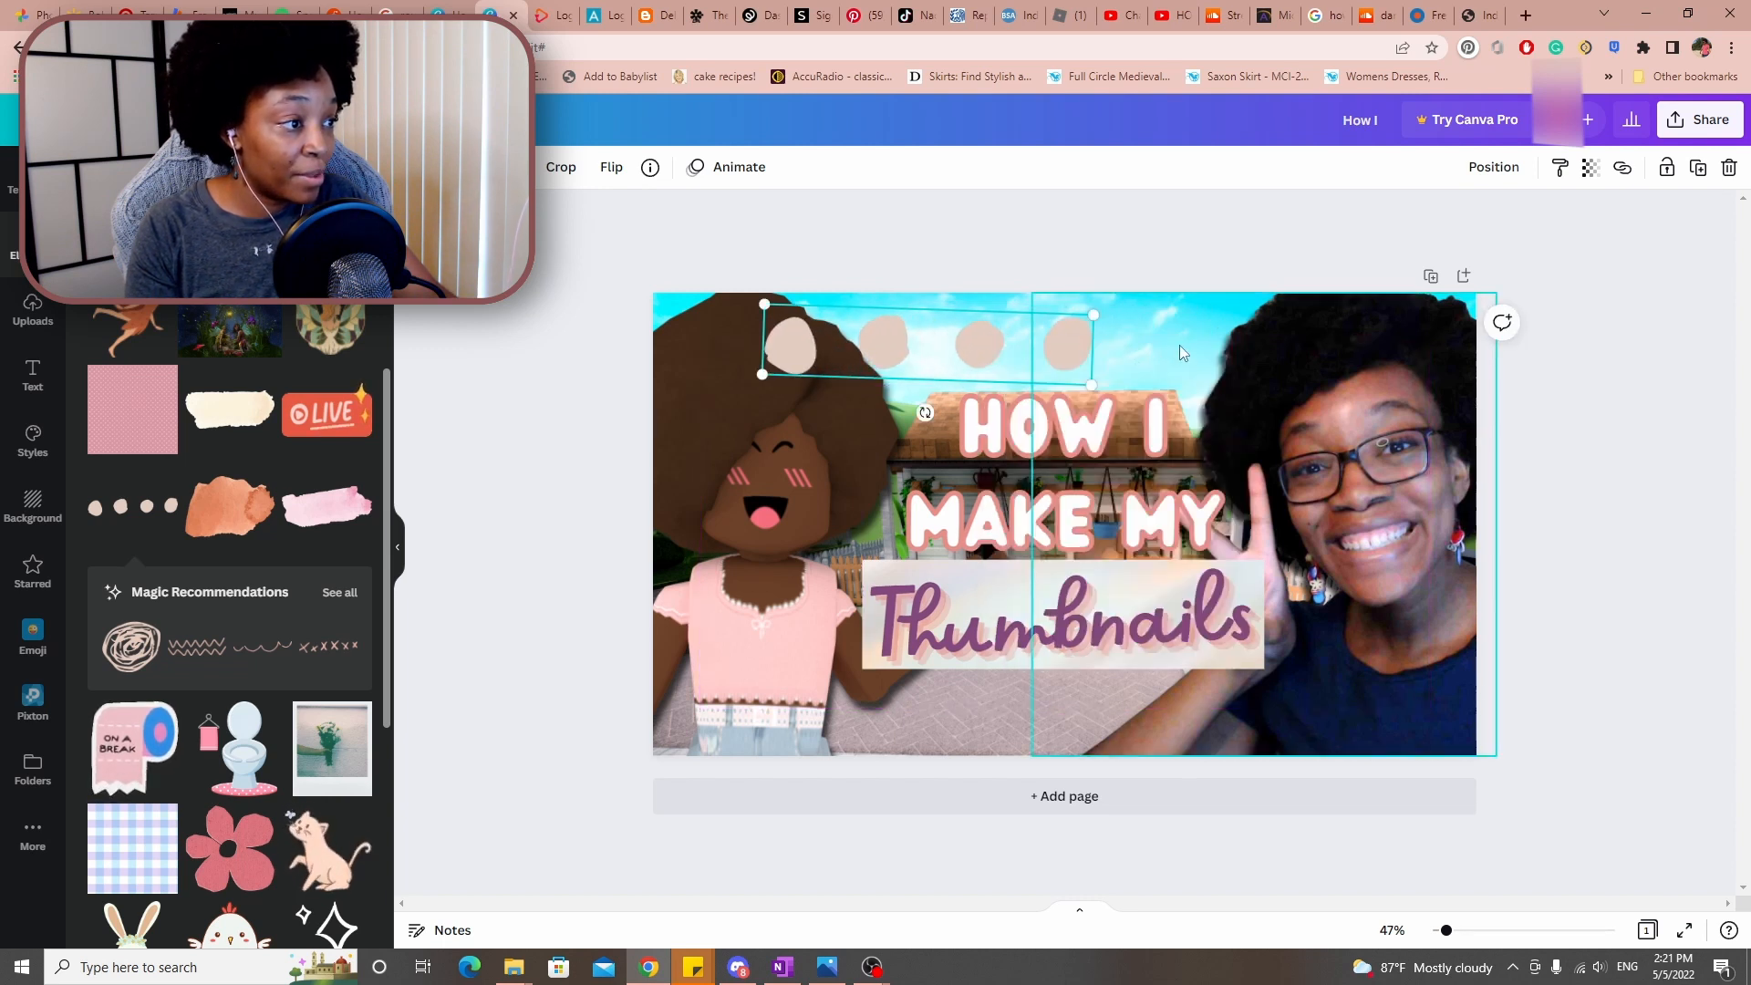
right_click(1179, 344)
click(1060, 375)
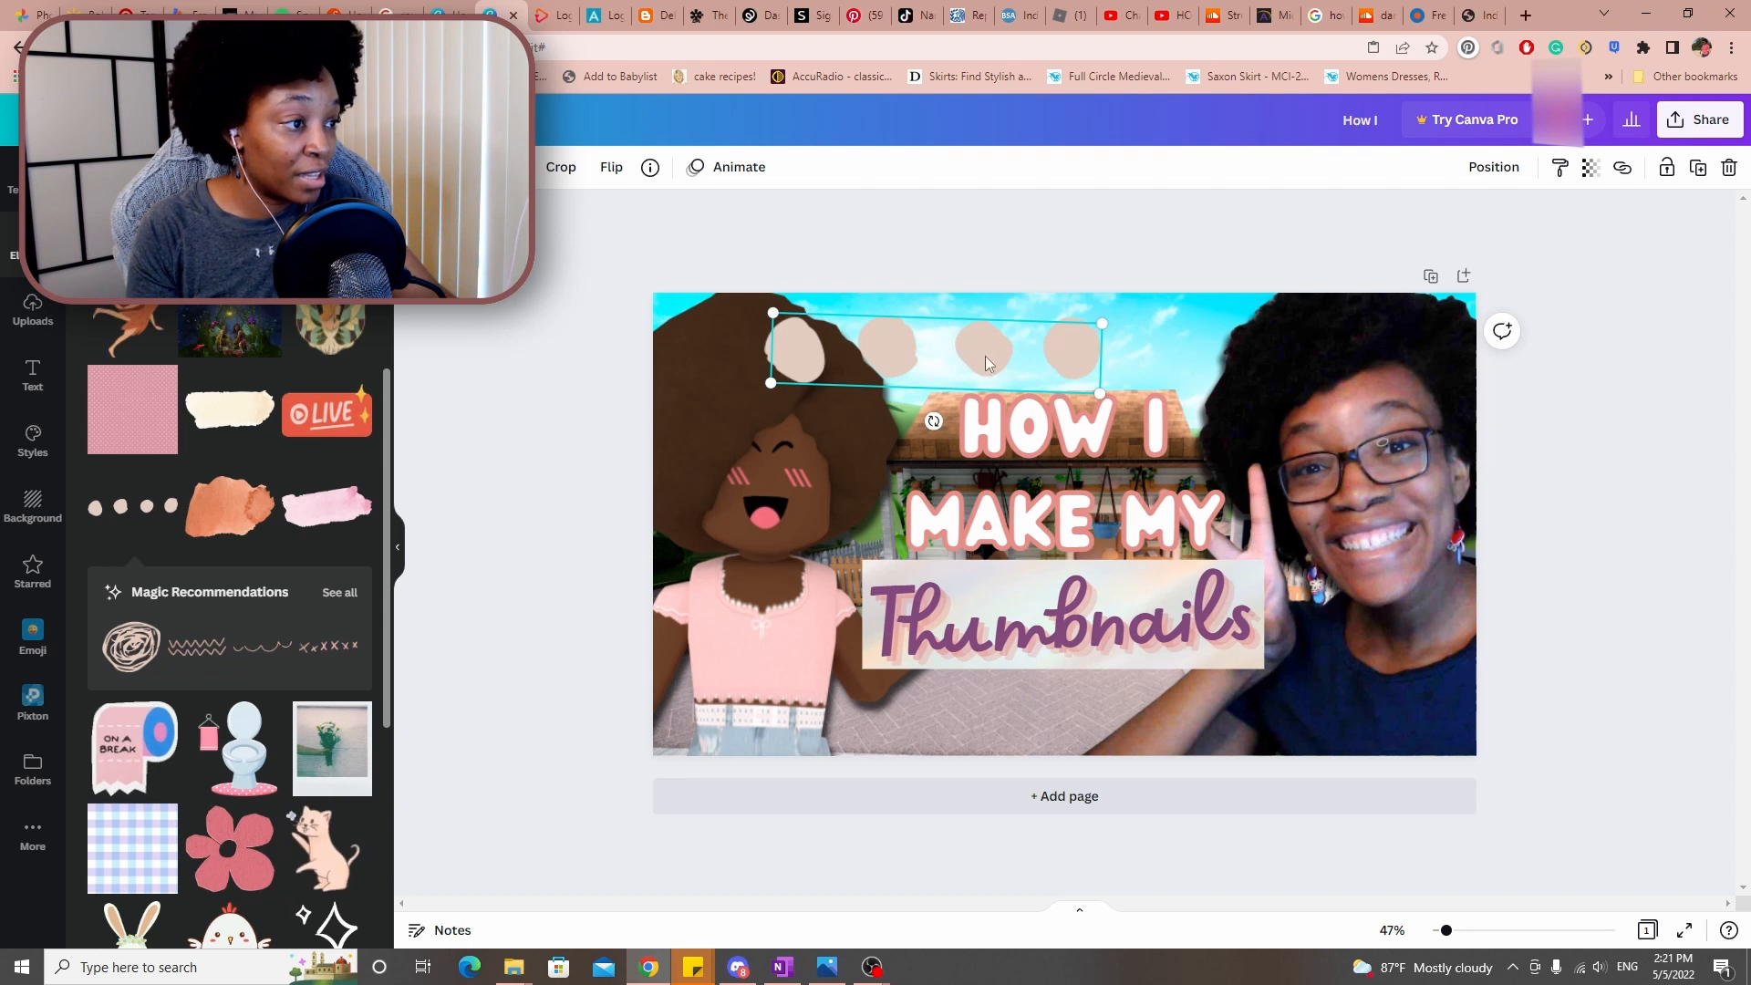
drag(985, 362, 1326, 343)
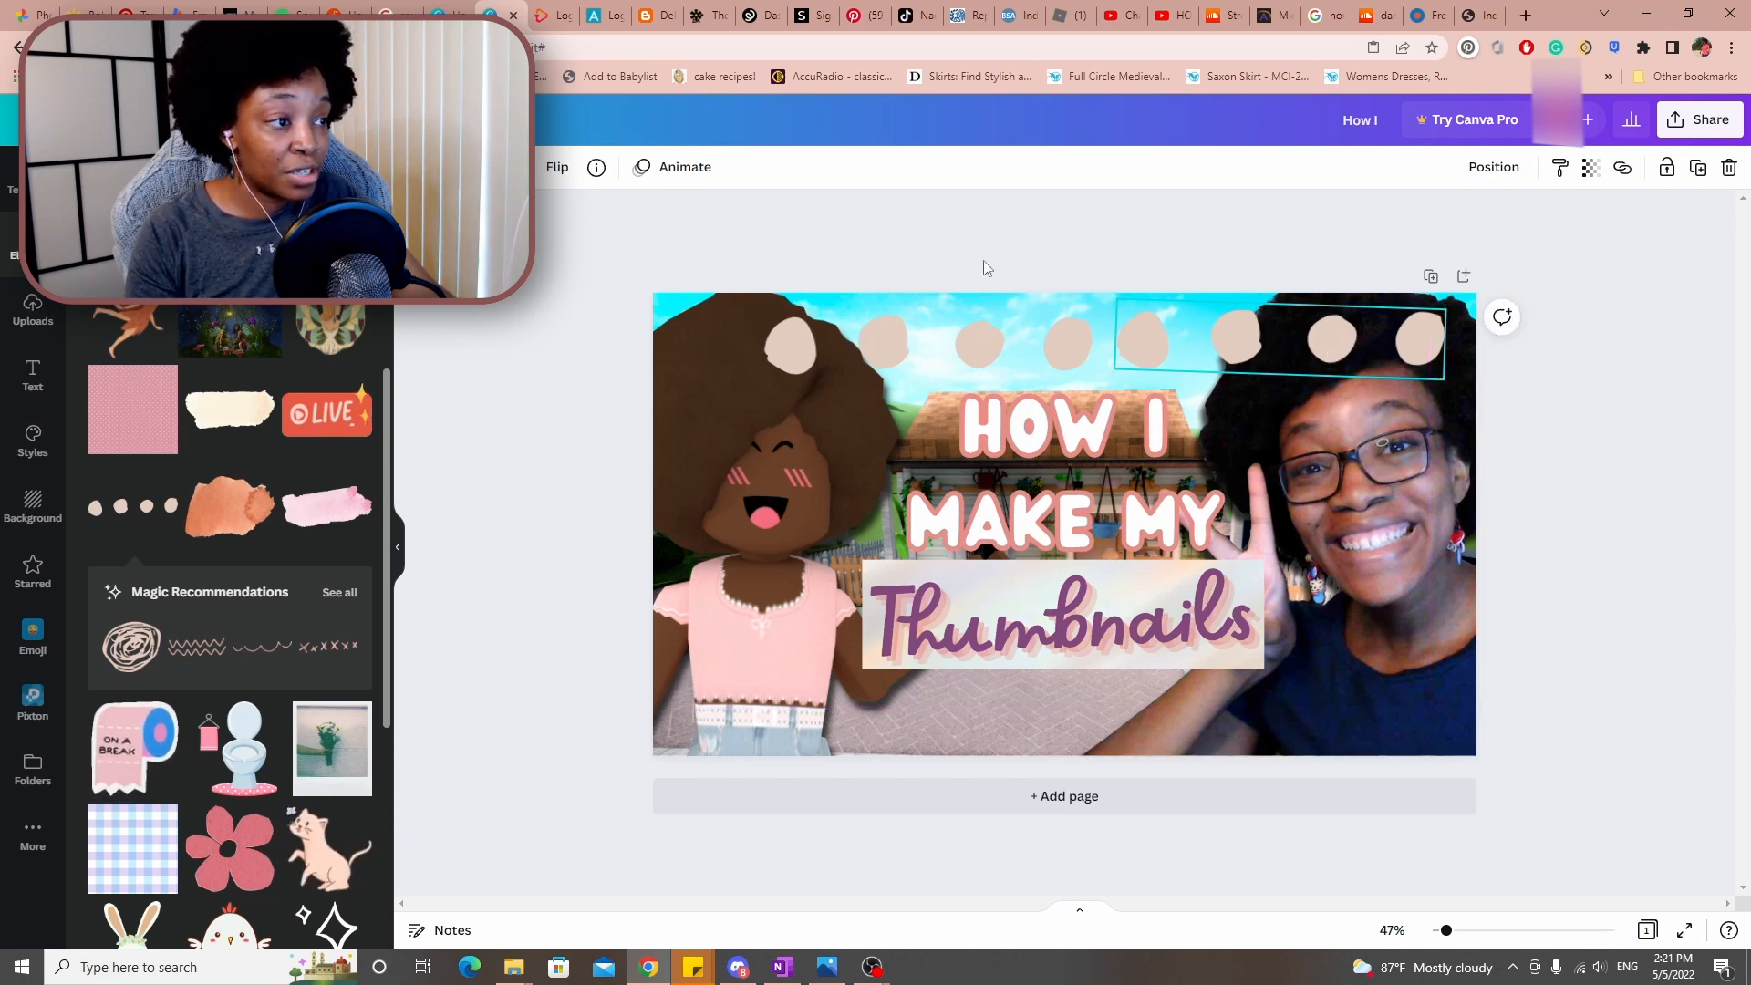
Group the two beige dot rows above the "How I" heading and shift the group towards the avatar, roughly centred across the thumbnail
shift+click(916, 343)
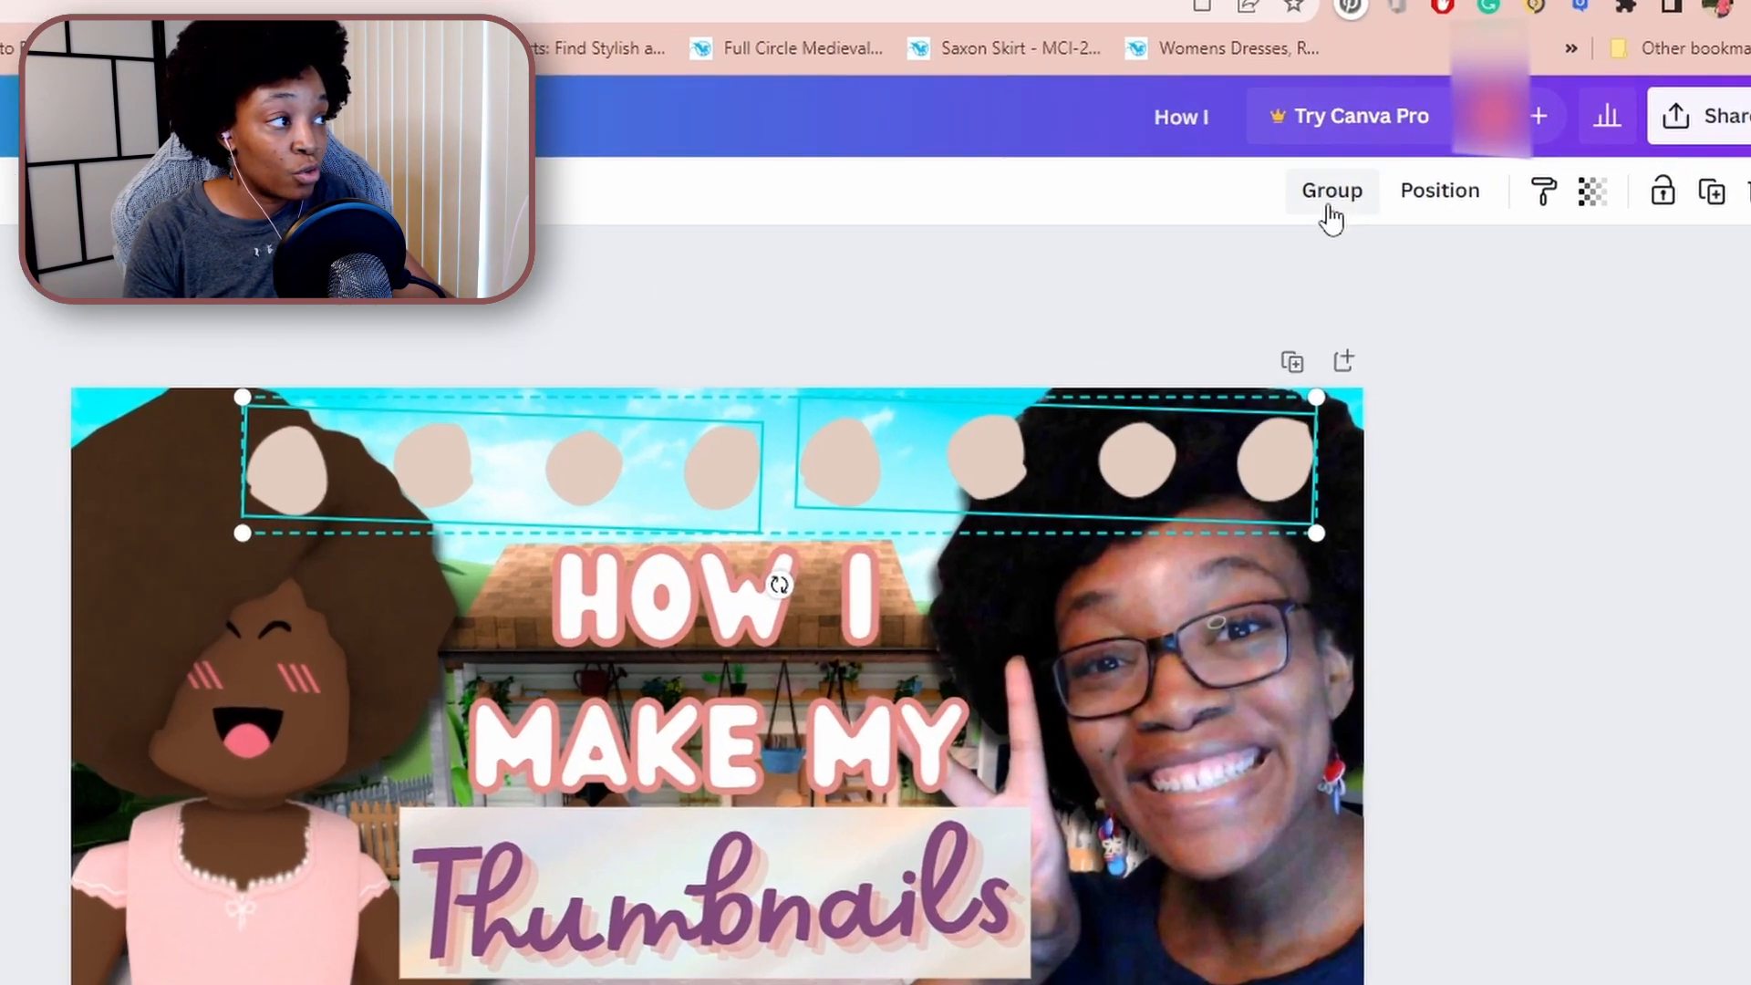
click(1447, 168)
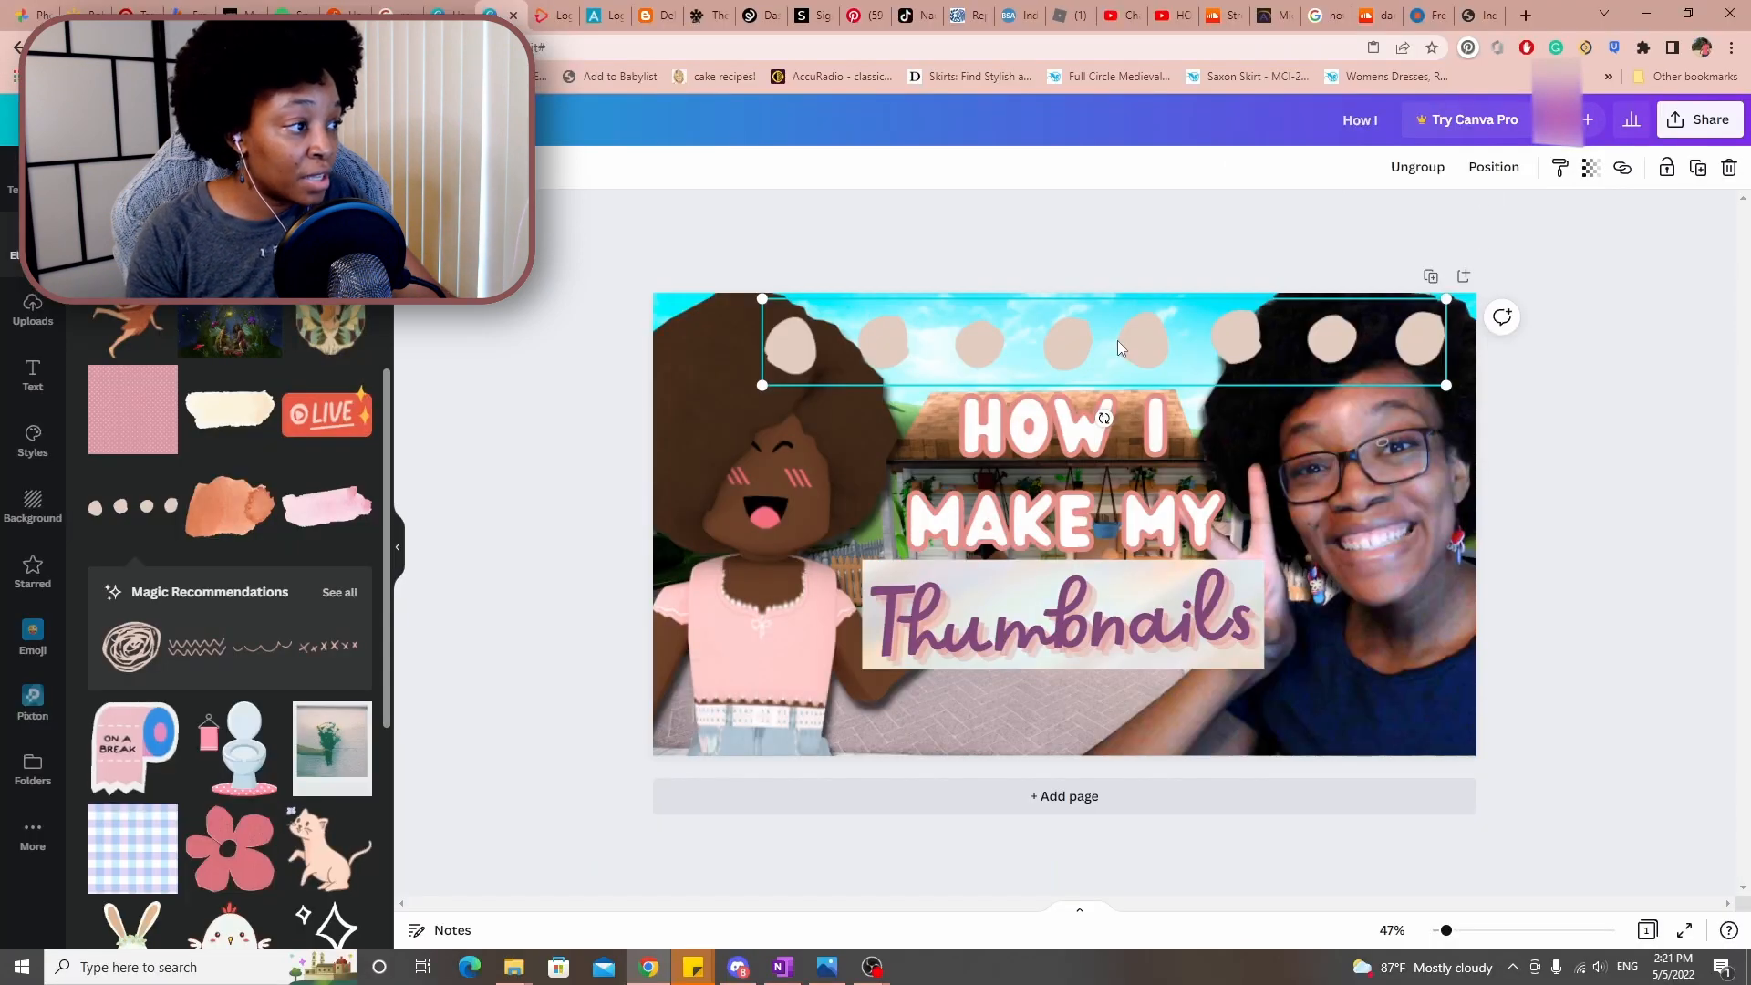
drag(1118, 341, 1073, 341)
Duplicate the grouped dot row and place the copy along the thumbnail's lower edge, beneath the "Thumbnails" word
right_click(1039, 336)
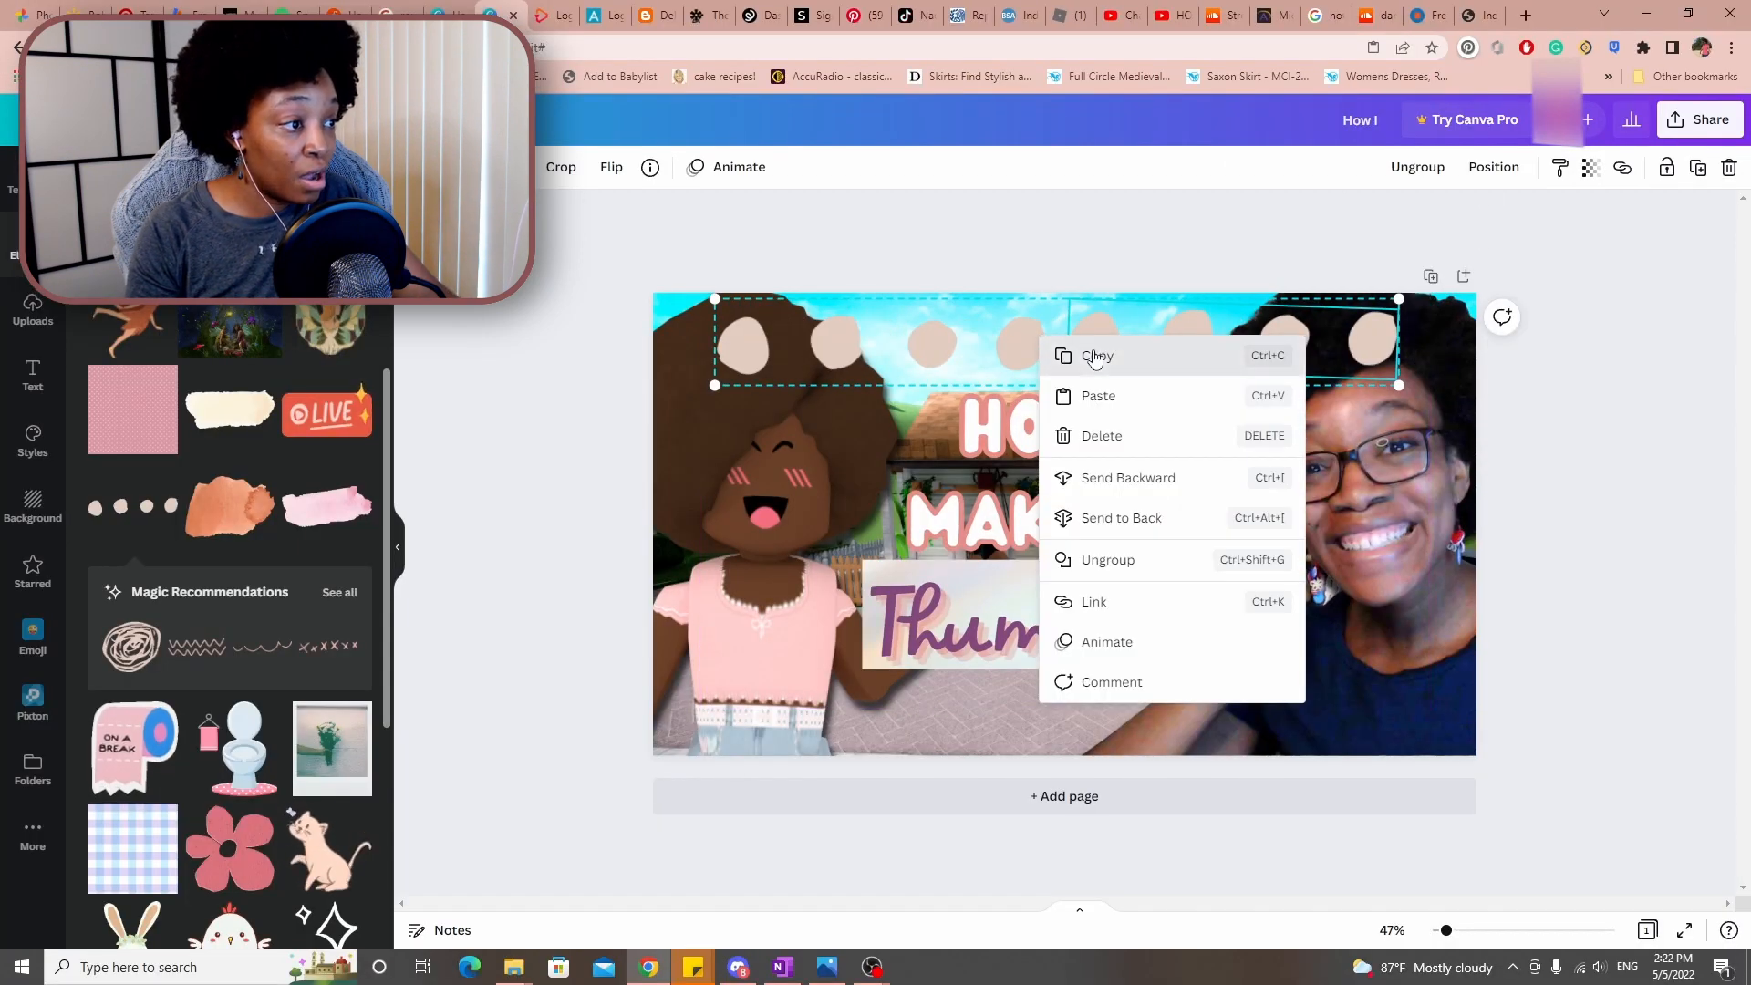
click(1067, 357)
right_click(1050, 353)
click(1073, 374)
key(ctrl+v)
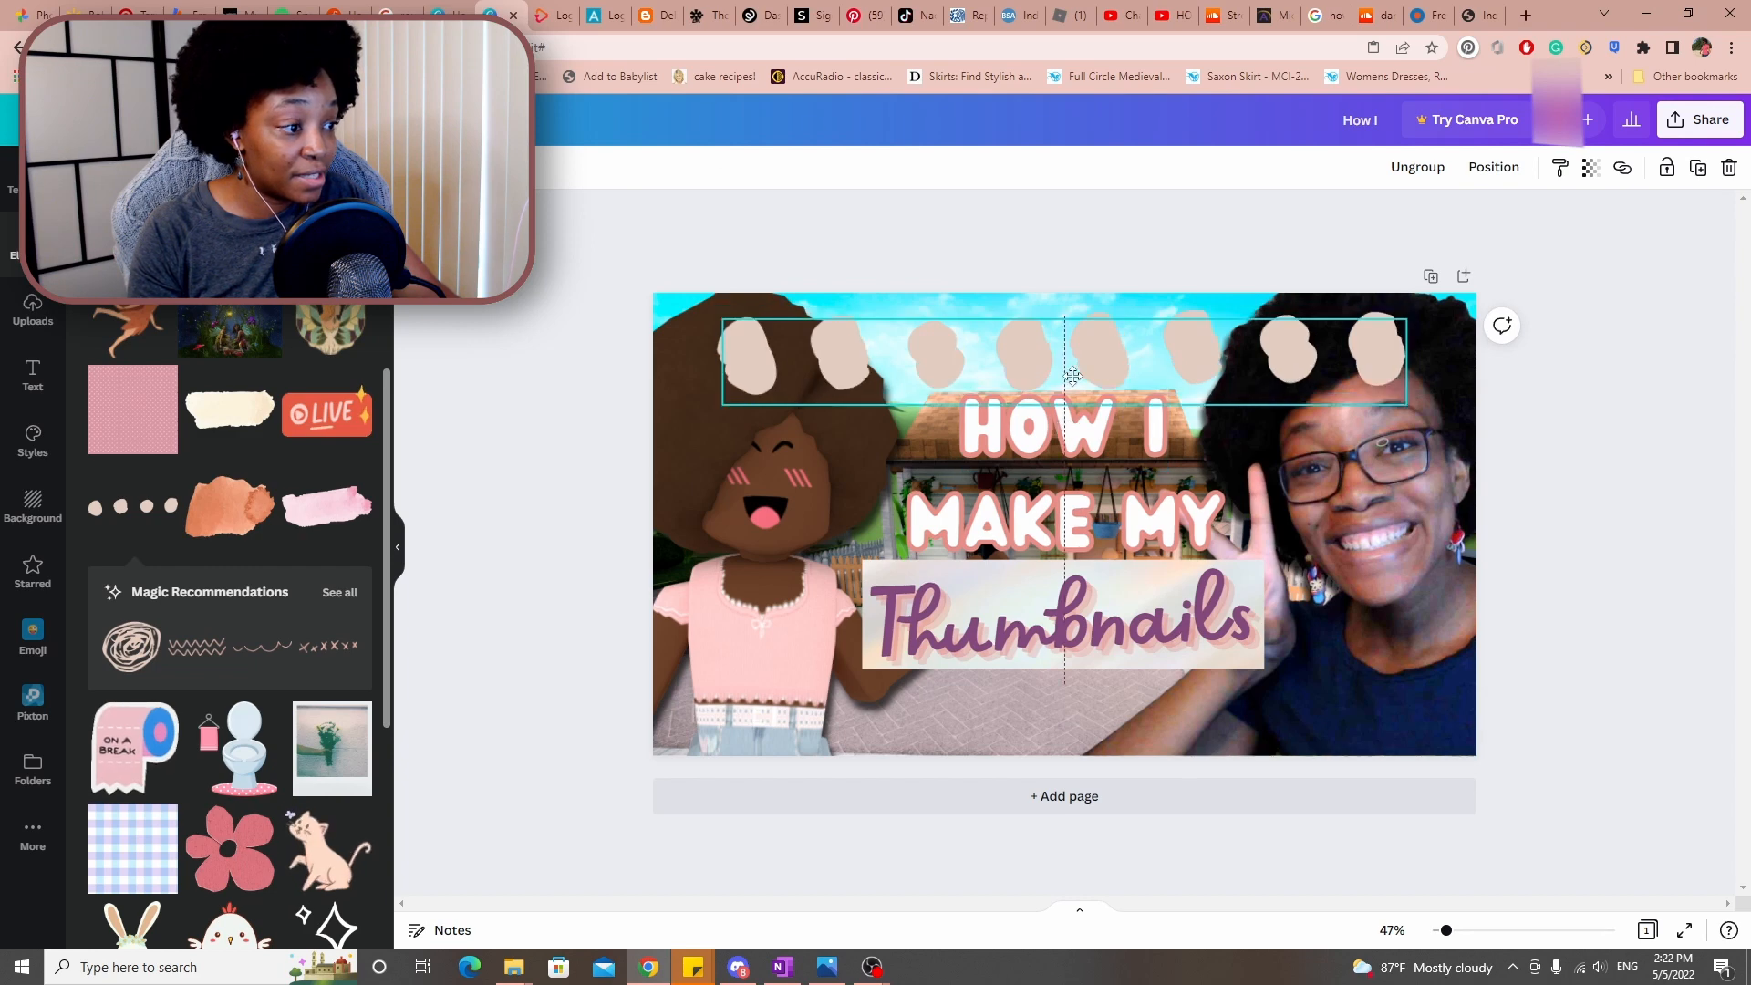
drag(1064, 343, 1058, 711)
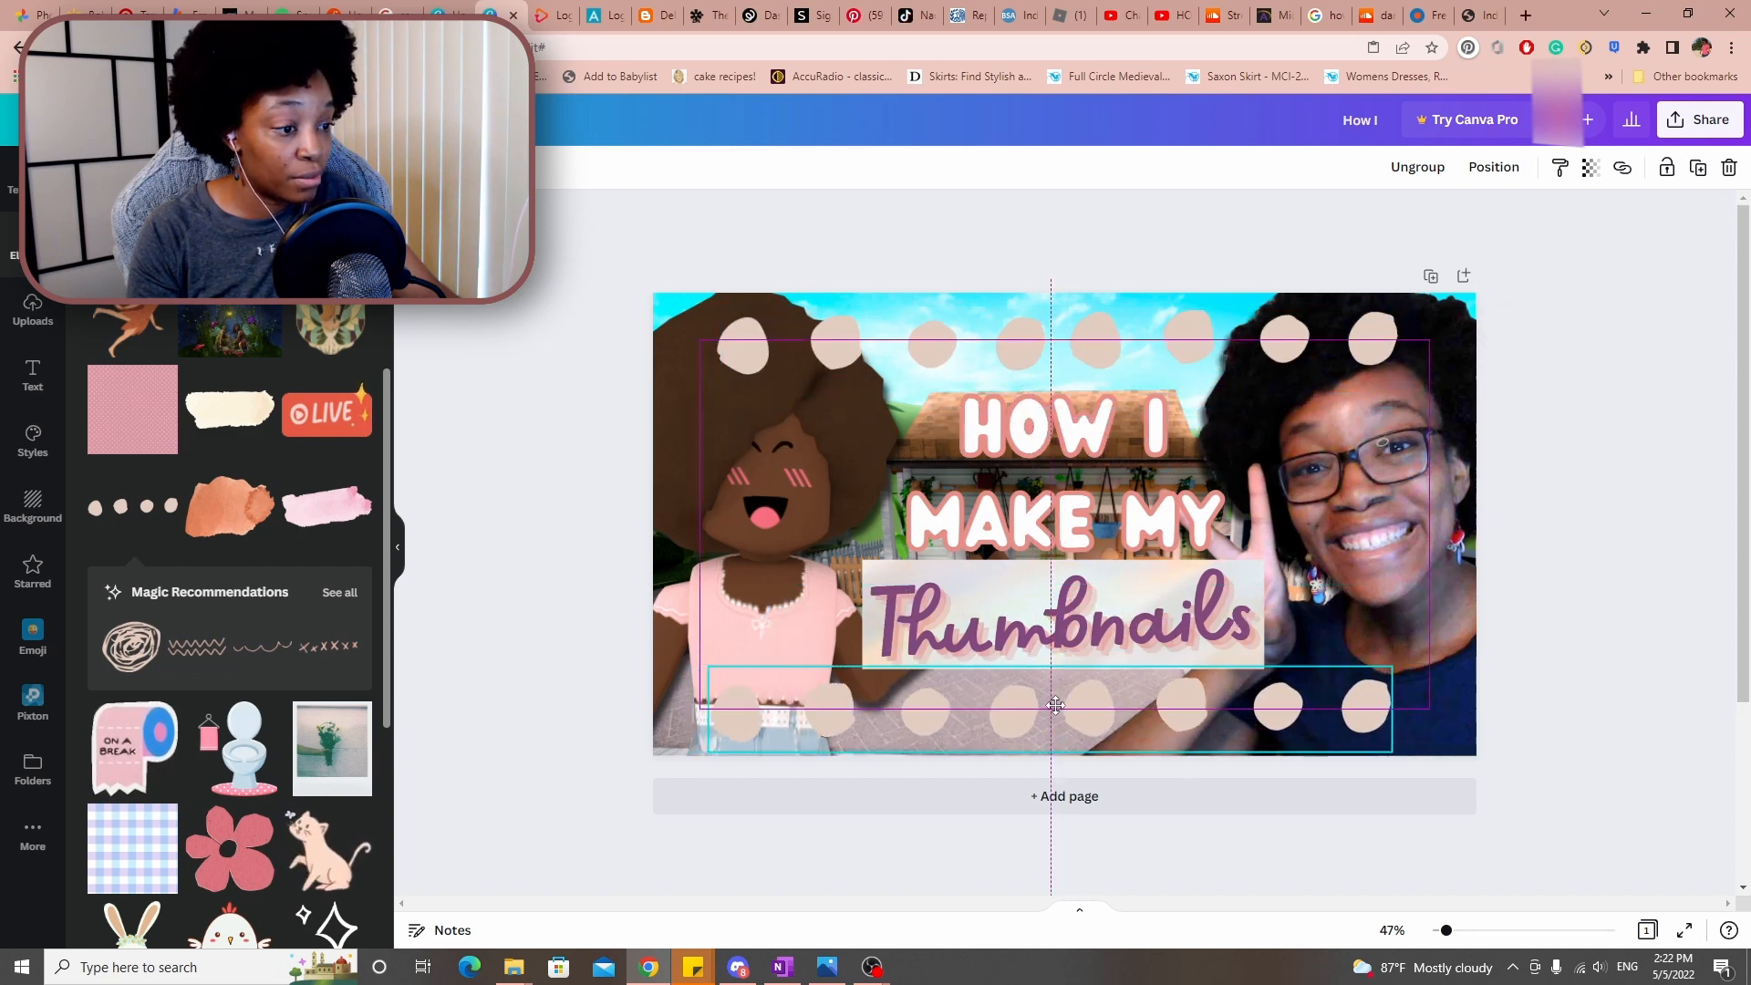
click(1650, 296)
Recolor all the beige dots in the upper and lower rows to the white from the document colors
drag(1445, 932, 1444, 932)
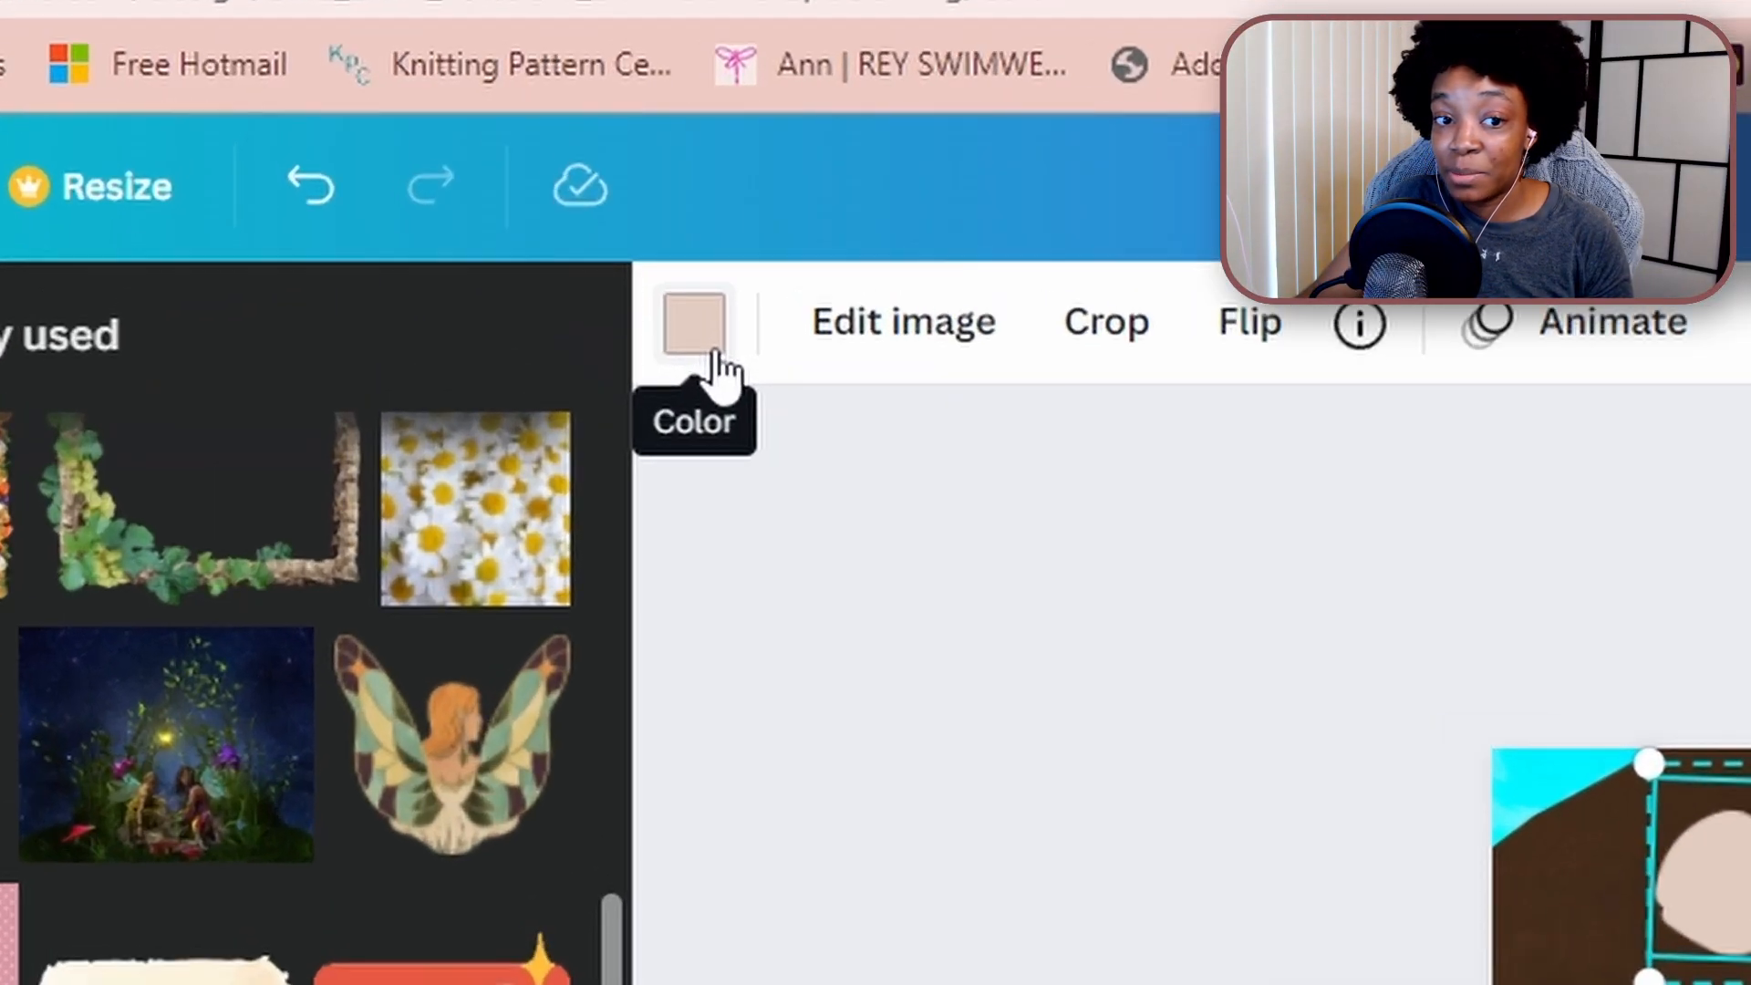
click(437, 182)
click(304, 264)
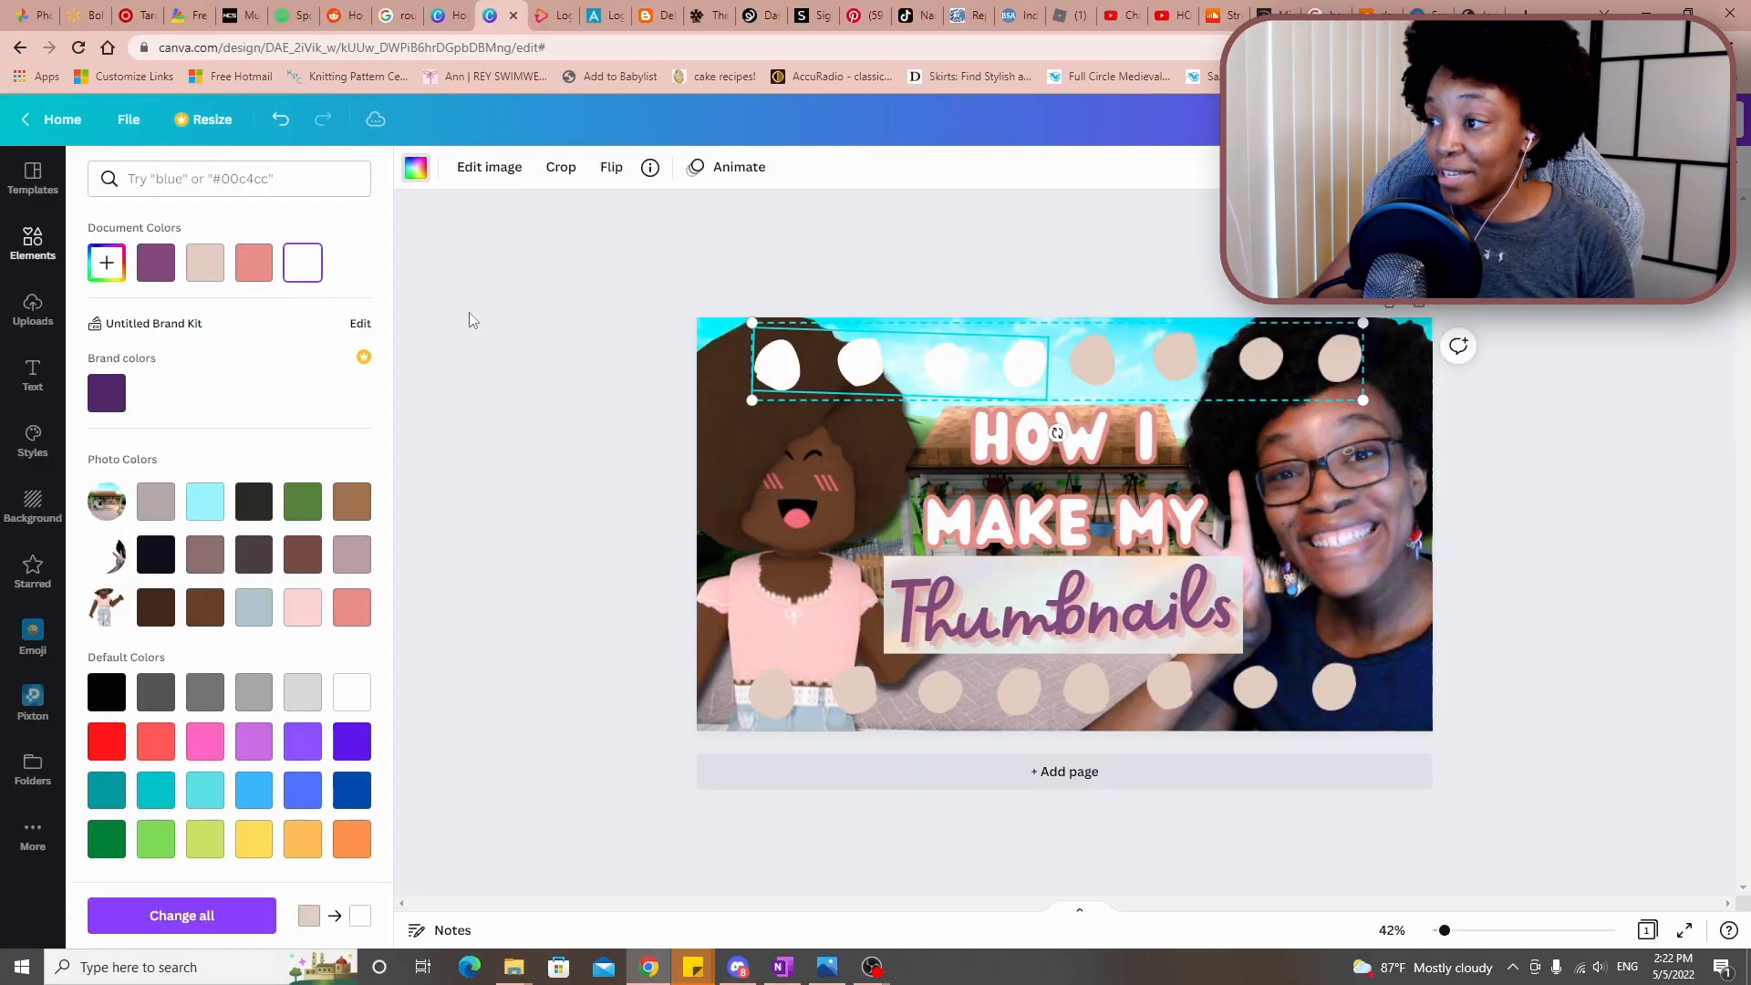
click(414, 168)
click(415, 168)
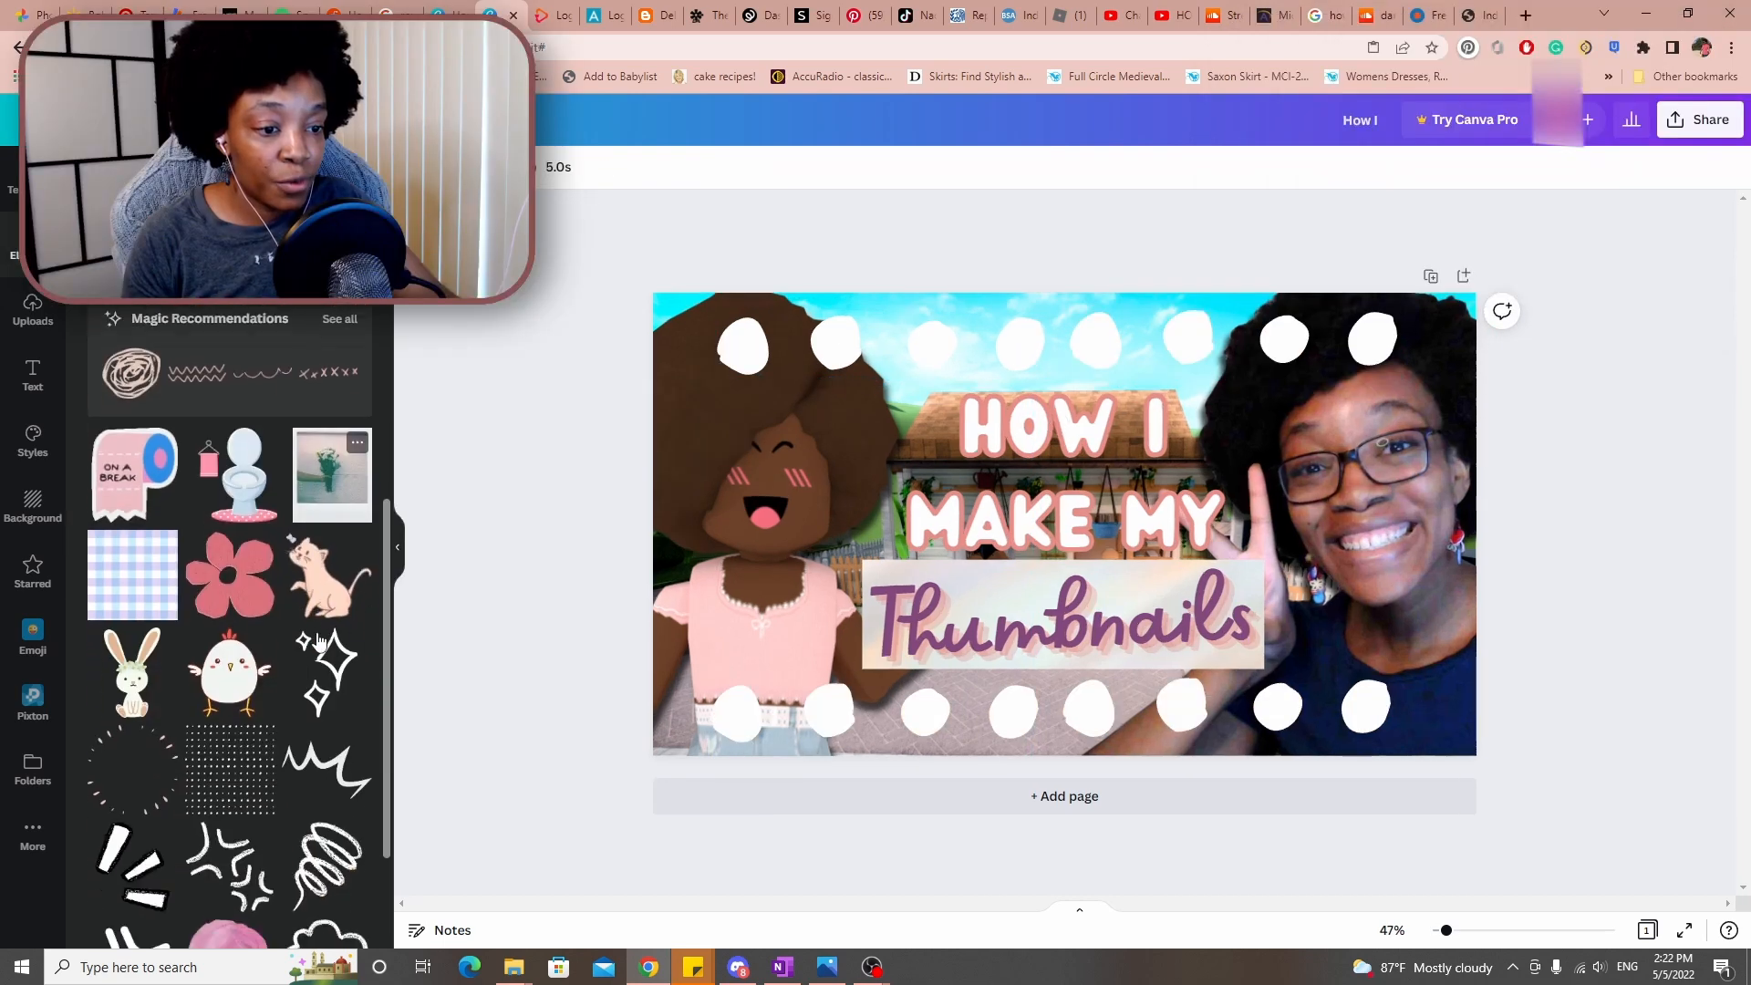
Try the white sparkles element beside the "Thumbnails" word, tilted slightly clockwise, and delete it
scroll(327, 626, down, 2)
click(305, 588)
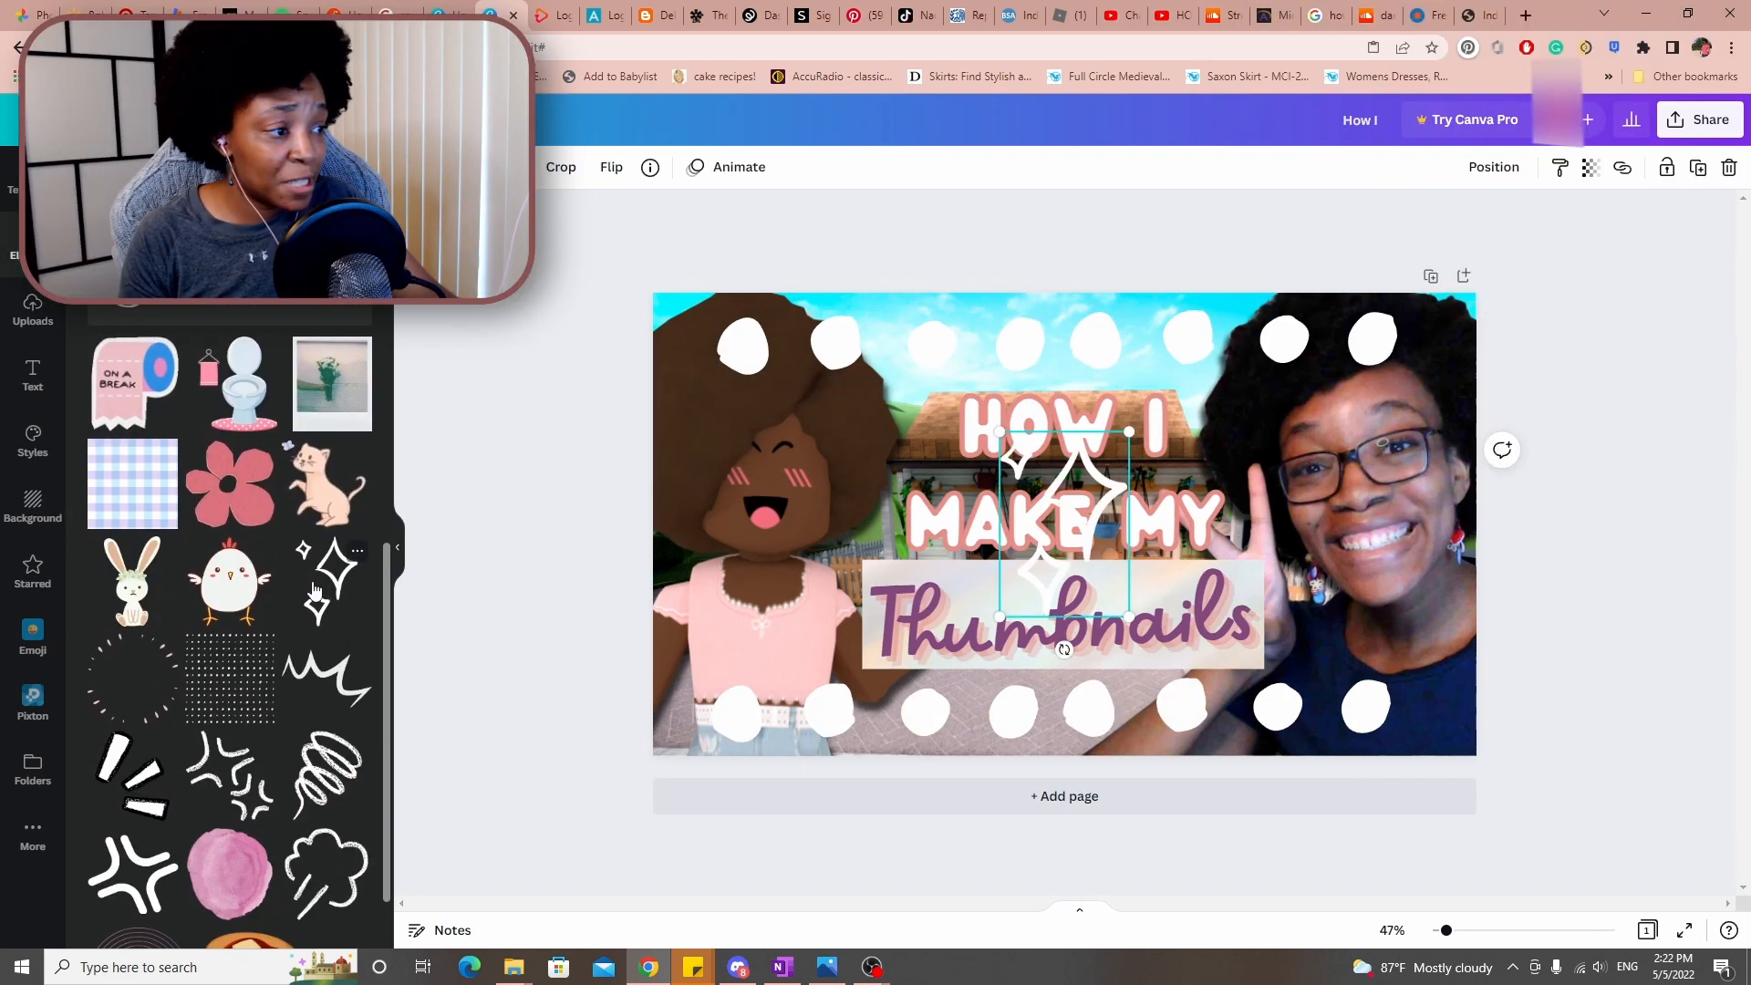
drag(1108, 516, 1356, 602)
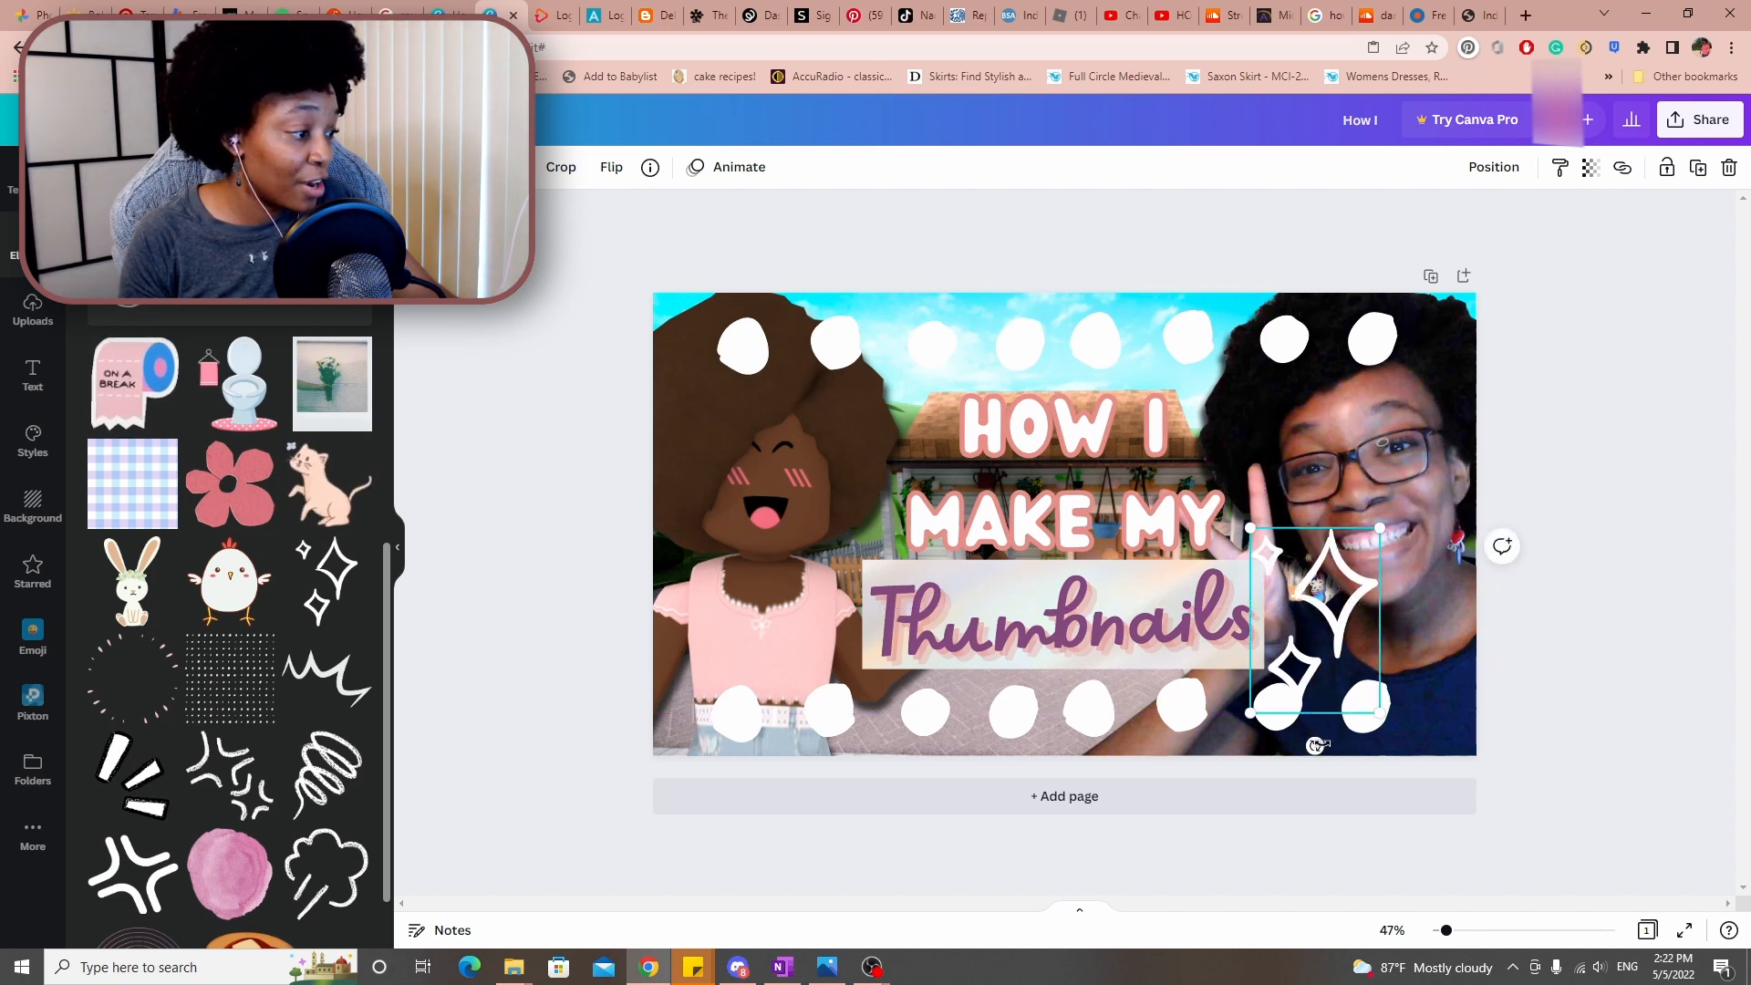
drag(1316, 743, 1291, 741)
mouse_move(1326, 584)
mouse_down()
mouse_move(1316, 611)
mouse_move(1312, 578)
mouse_up()
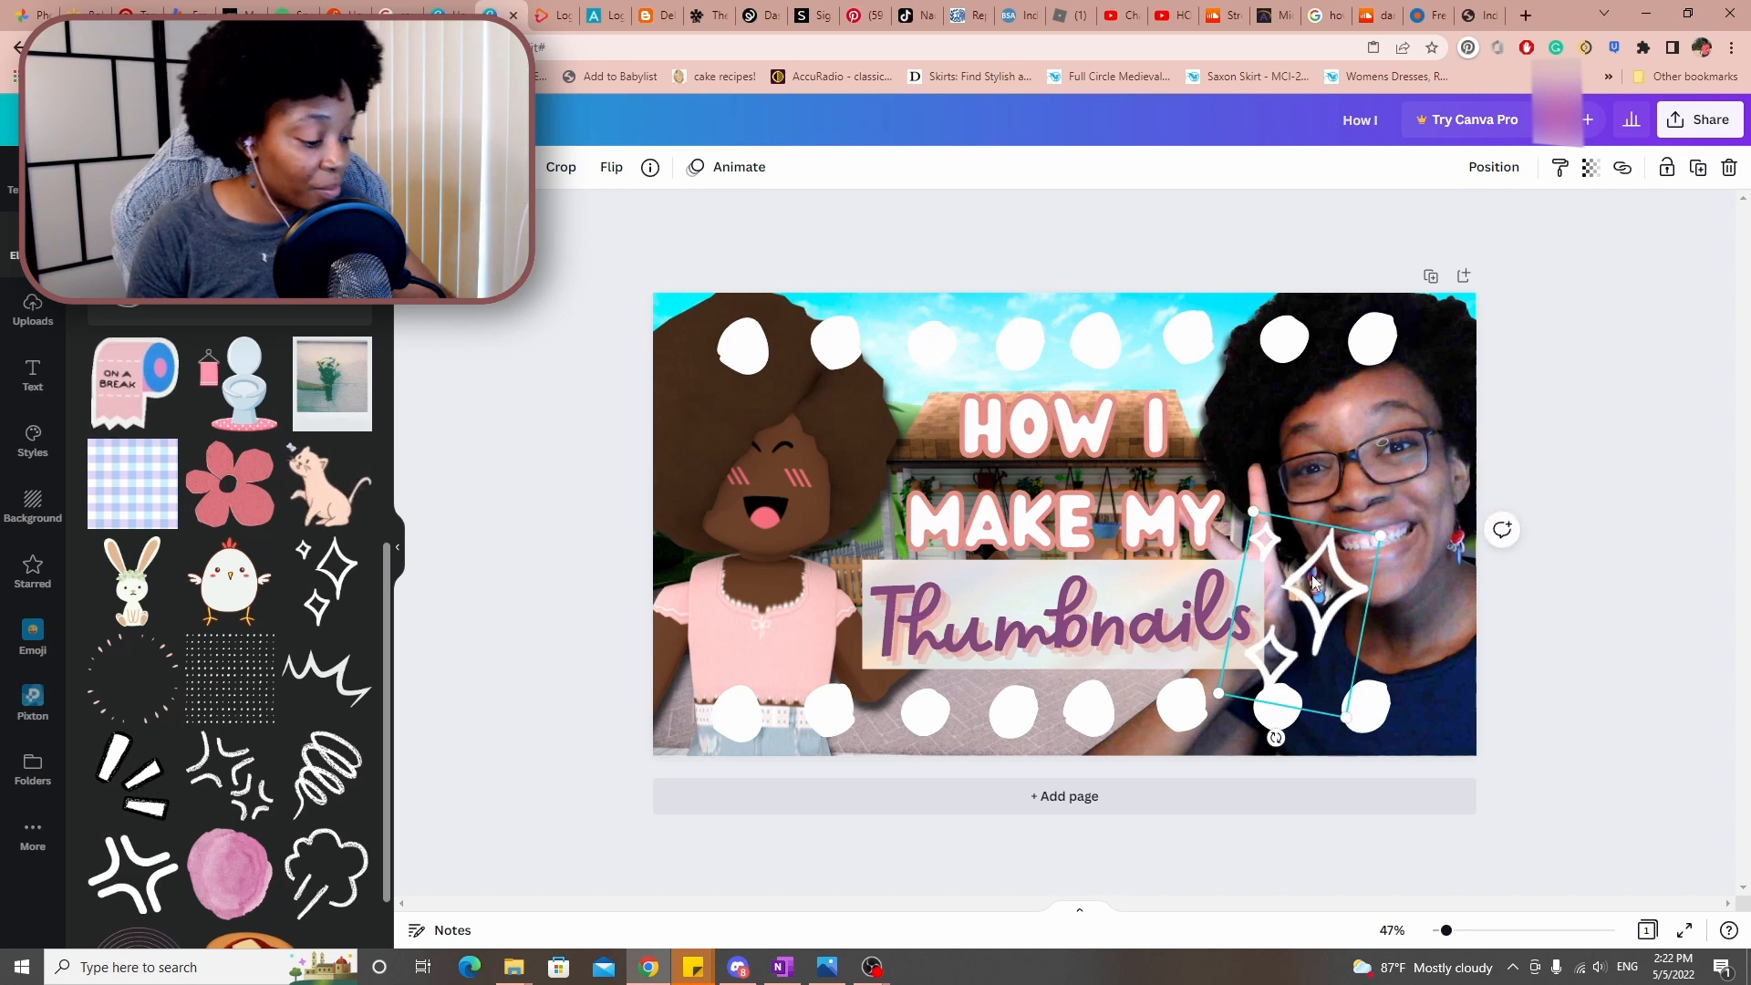
key(Delete)
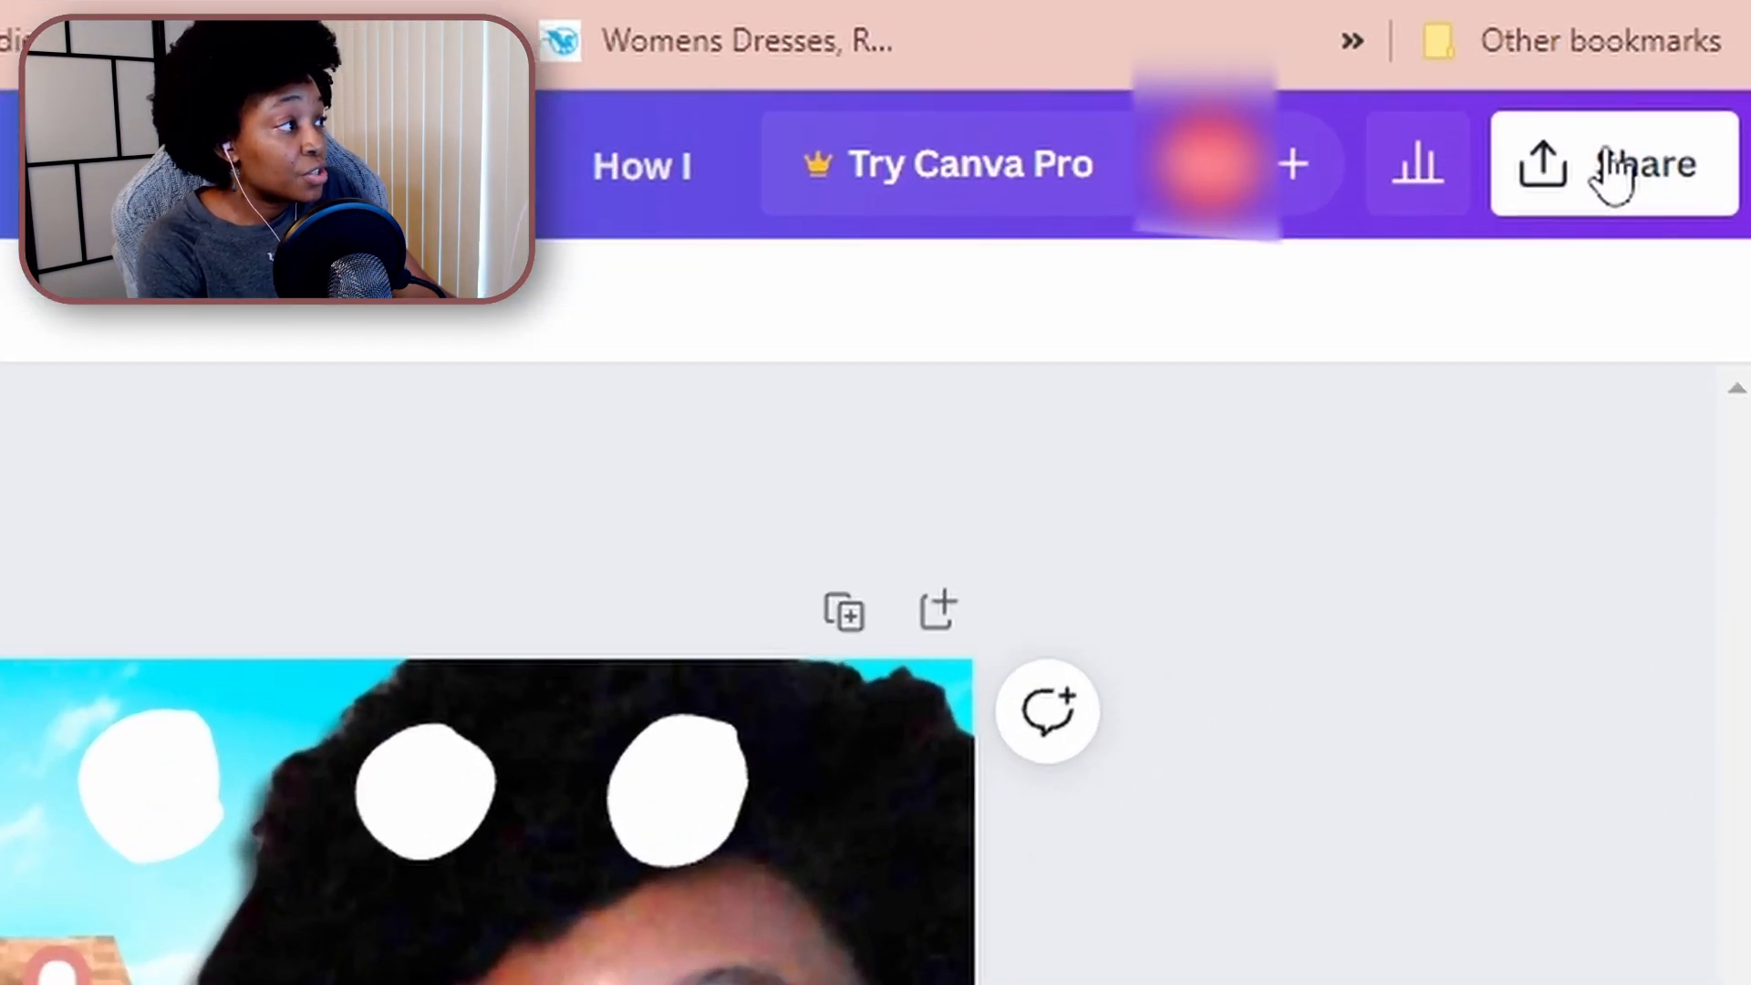
Download the finished design as a JPG and open the downloaded file How I.jpg
click(1698, 117)
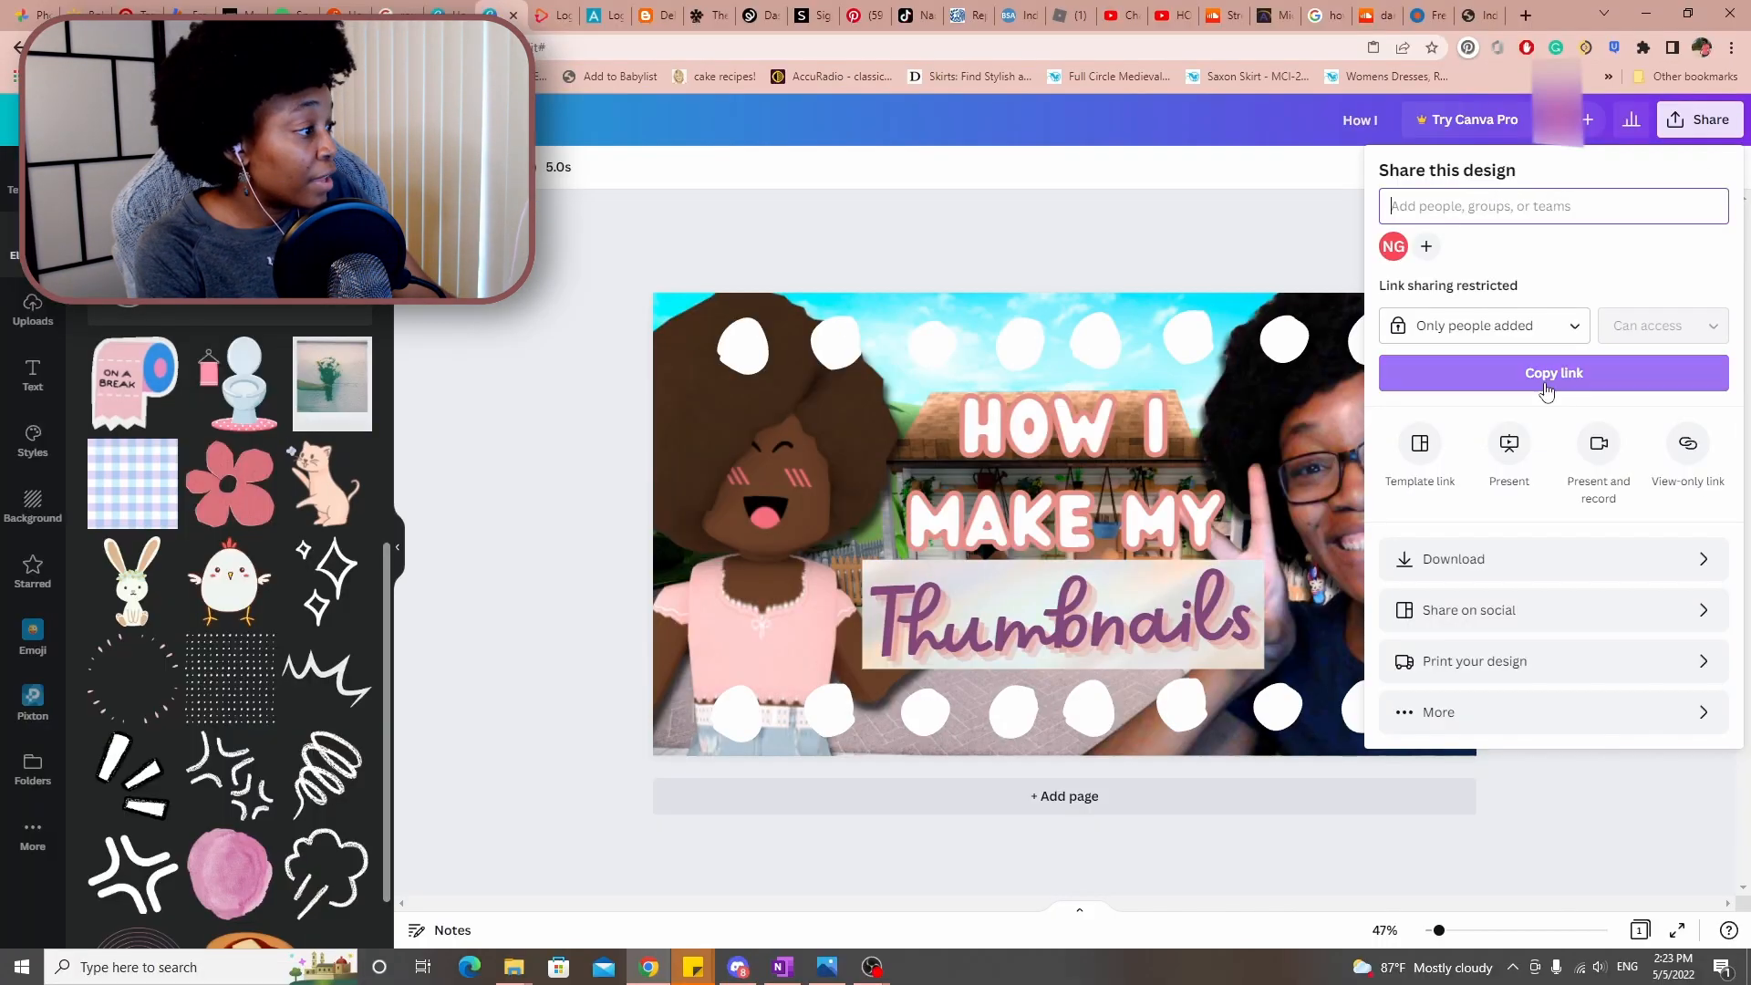
click(1469, 558)
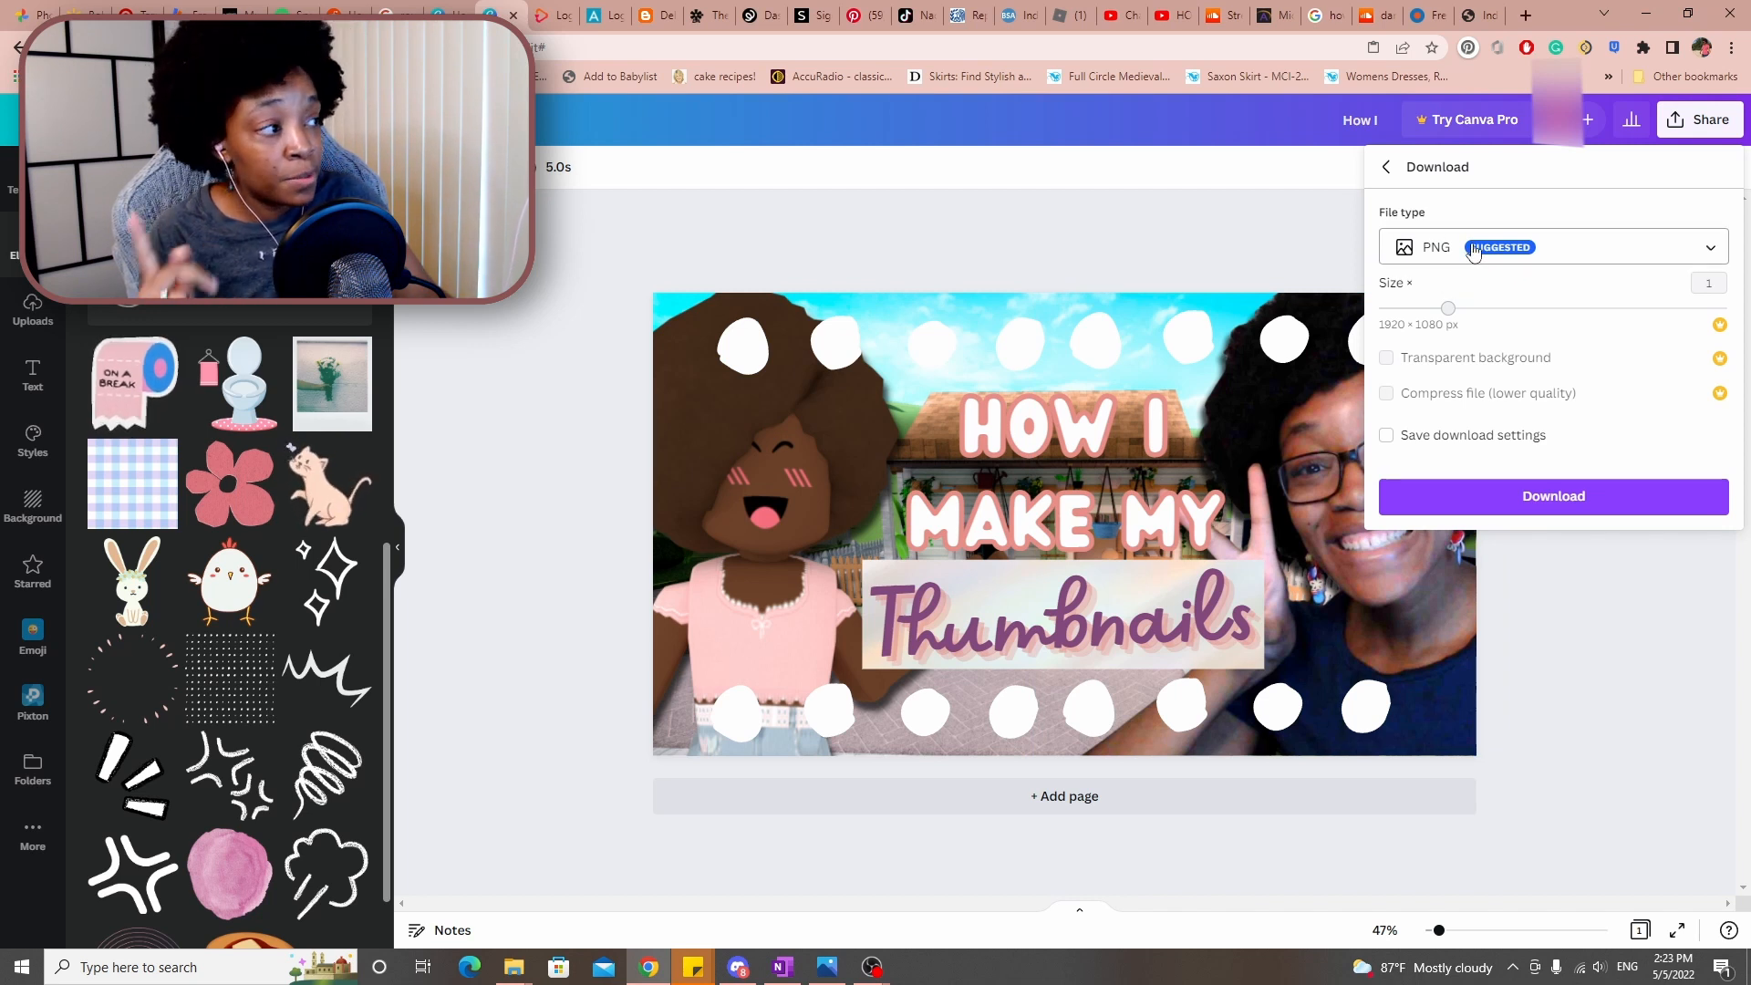
click(1473, 253)
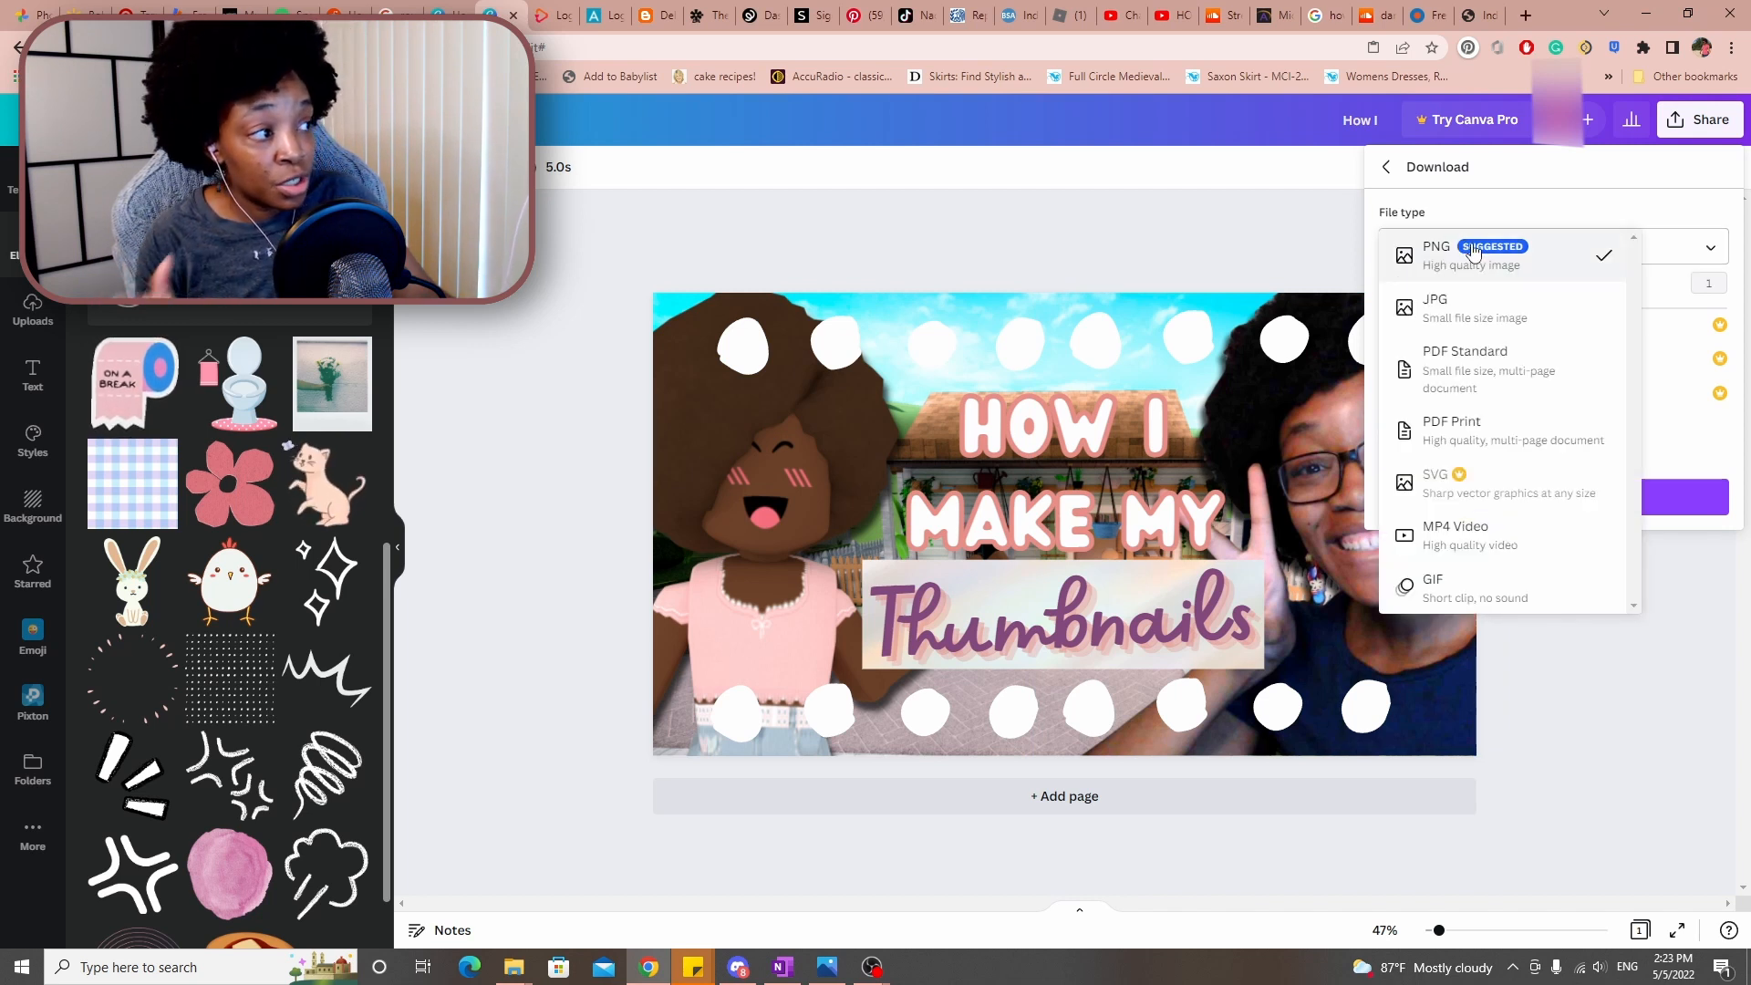
click(1481, 325)
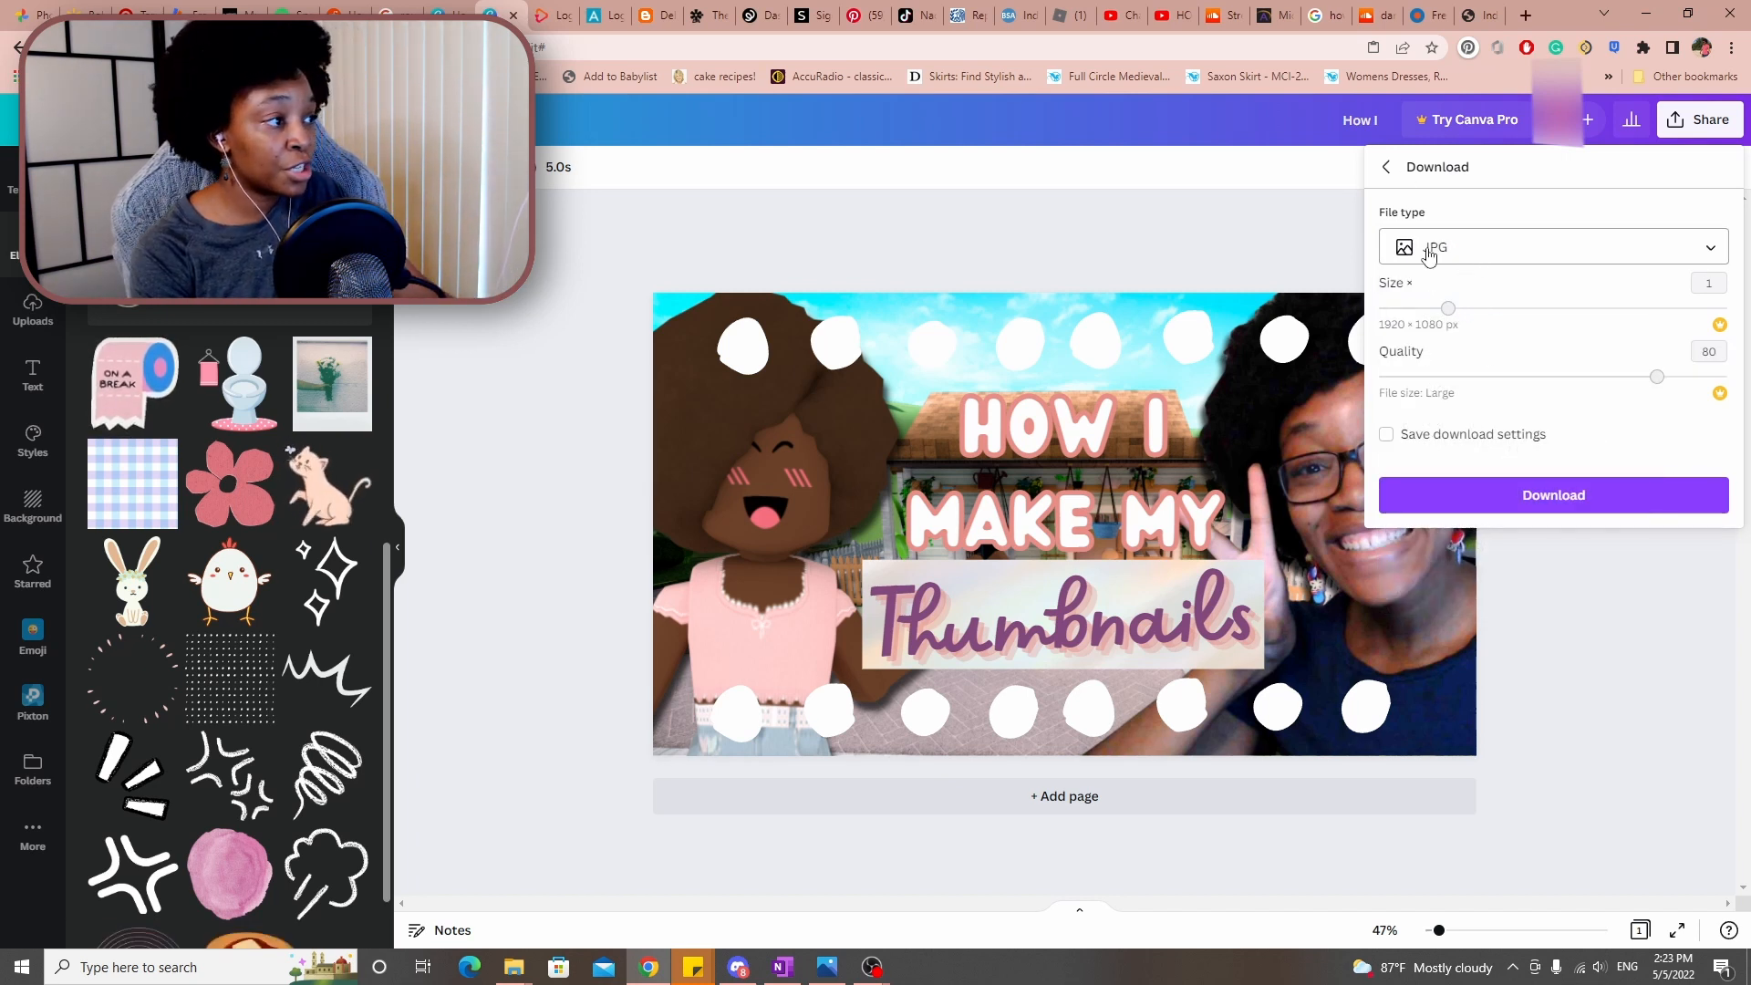
click(1576, 502)
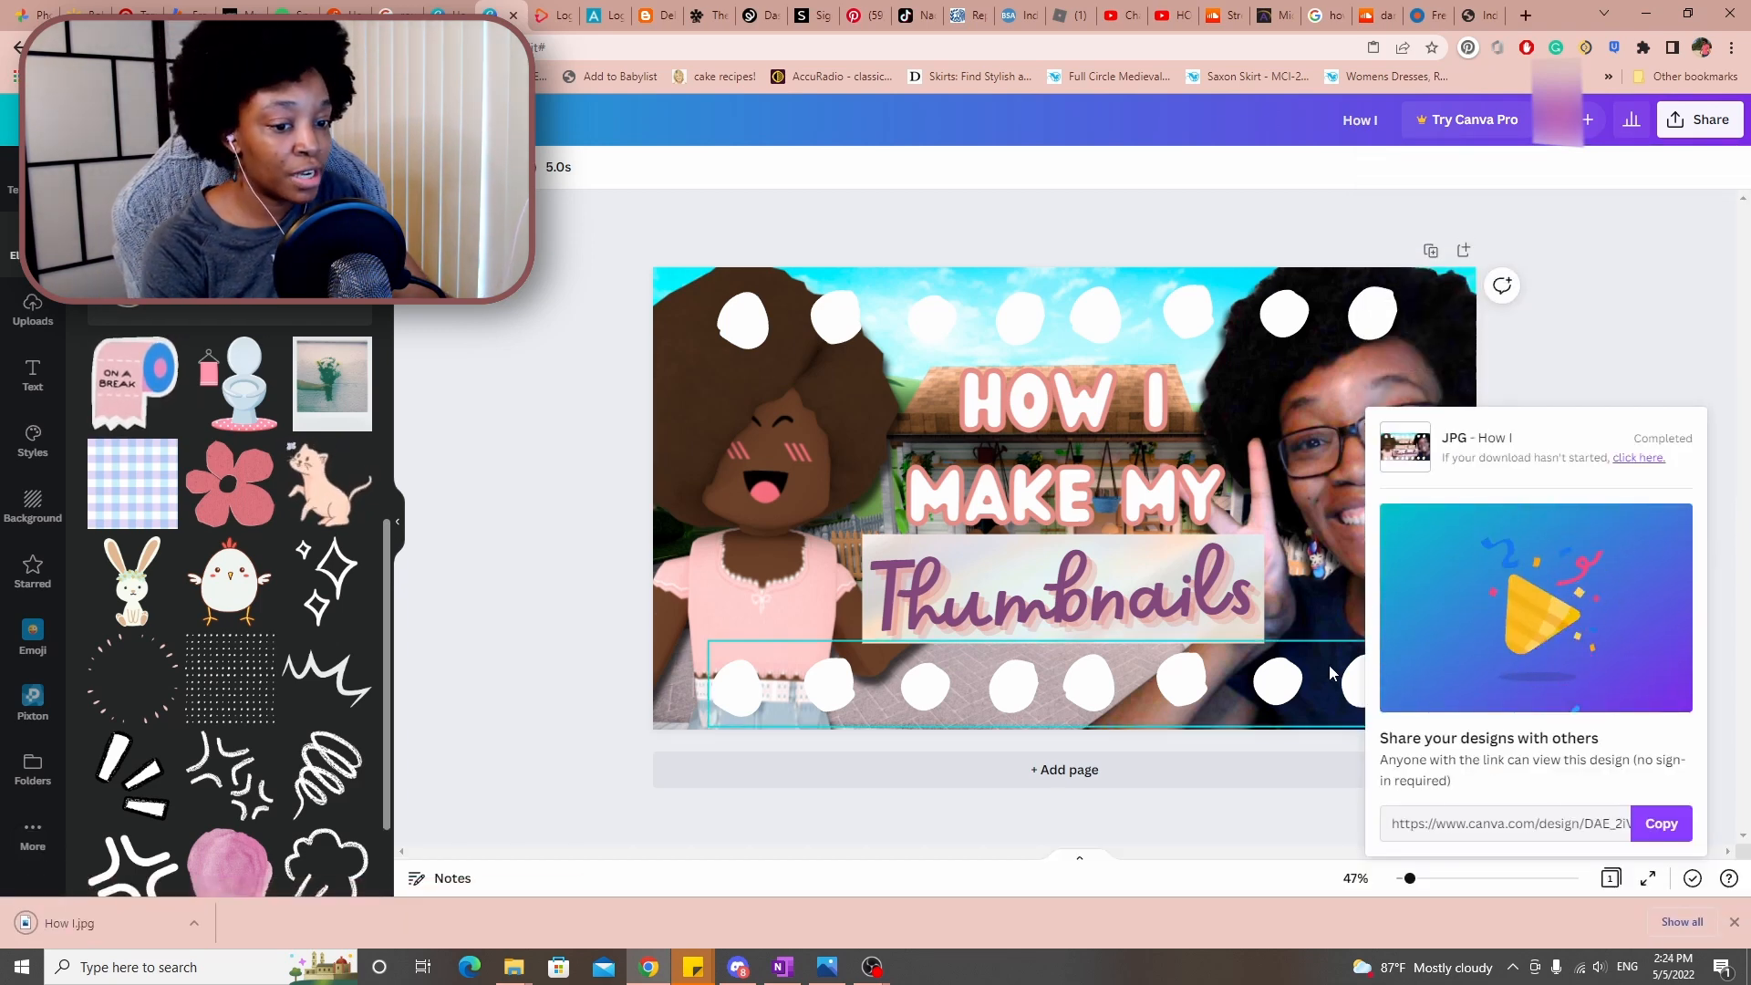
click(193, 922)
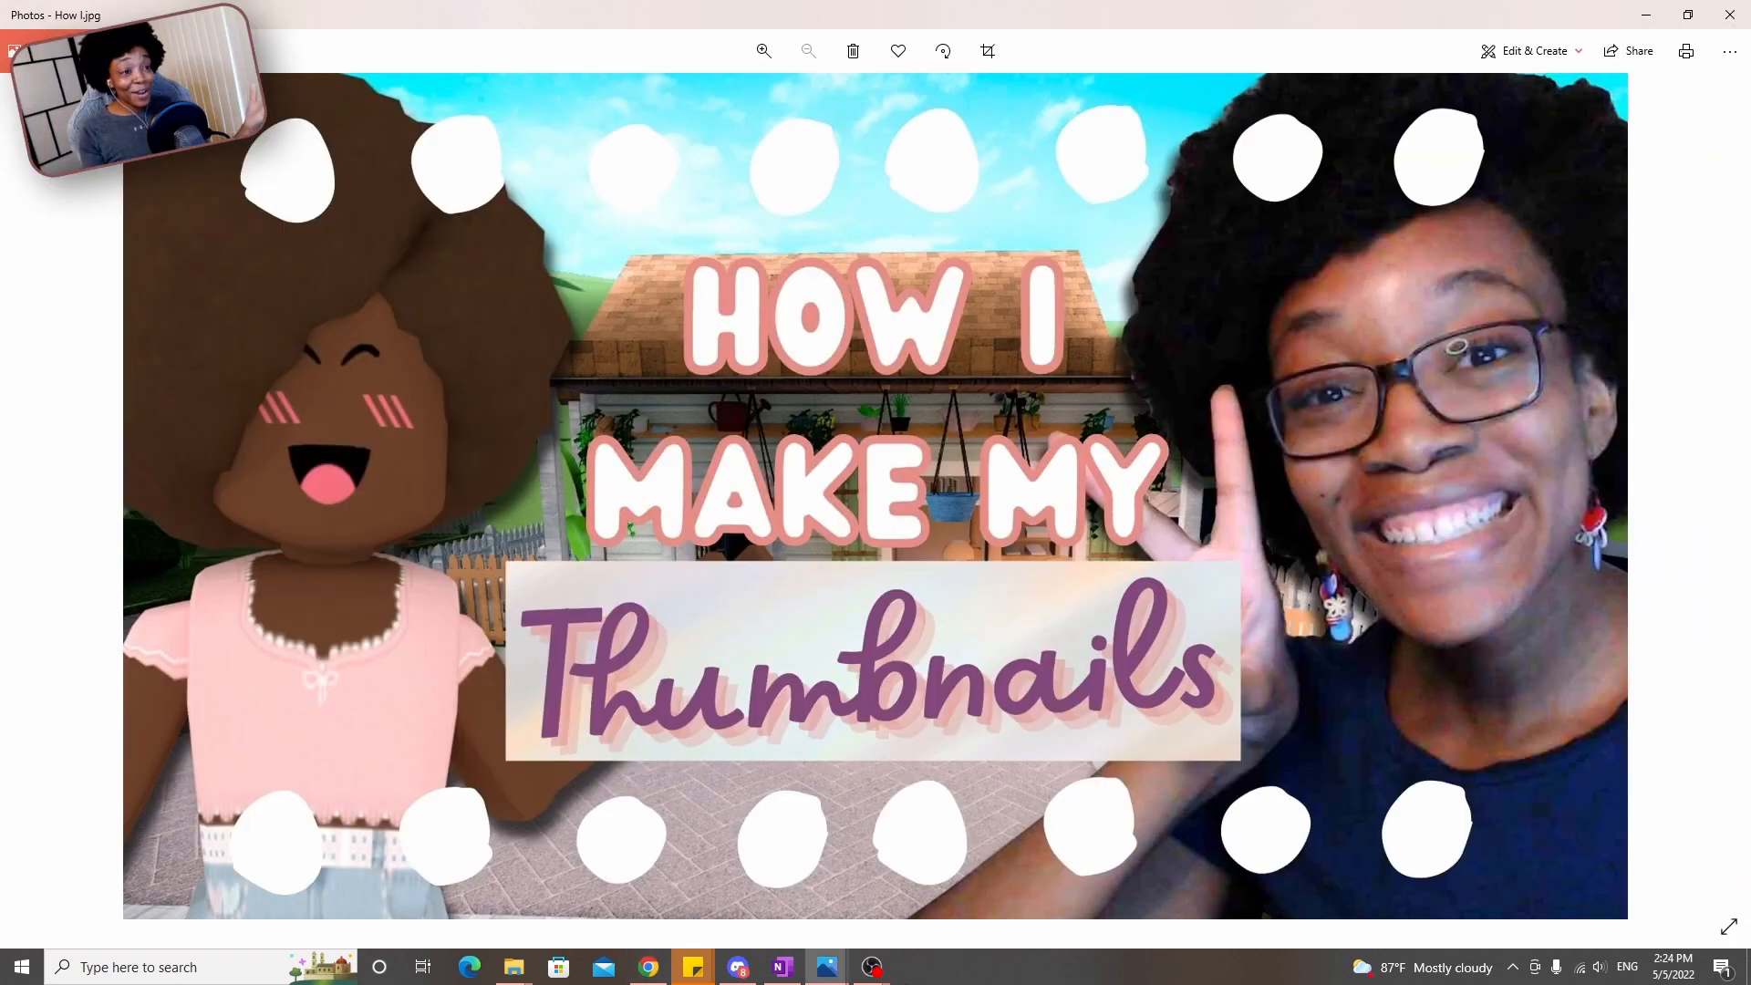